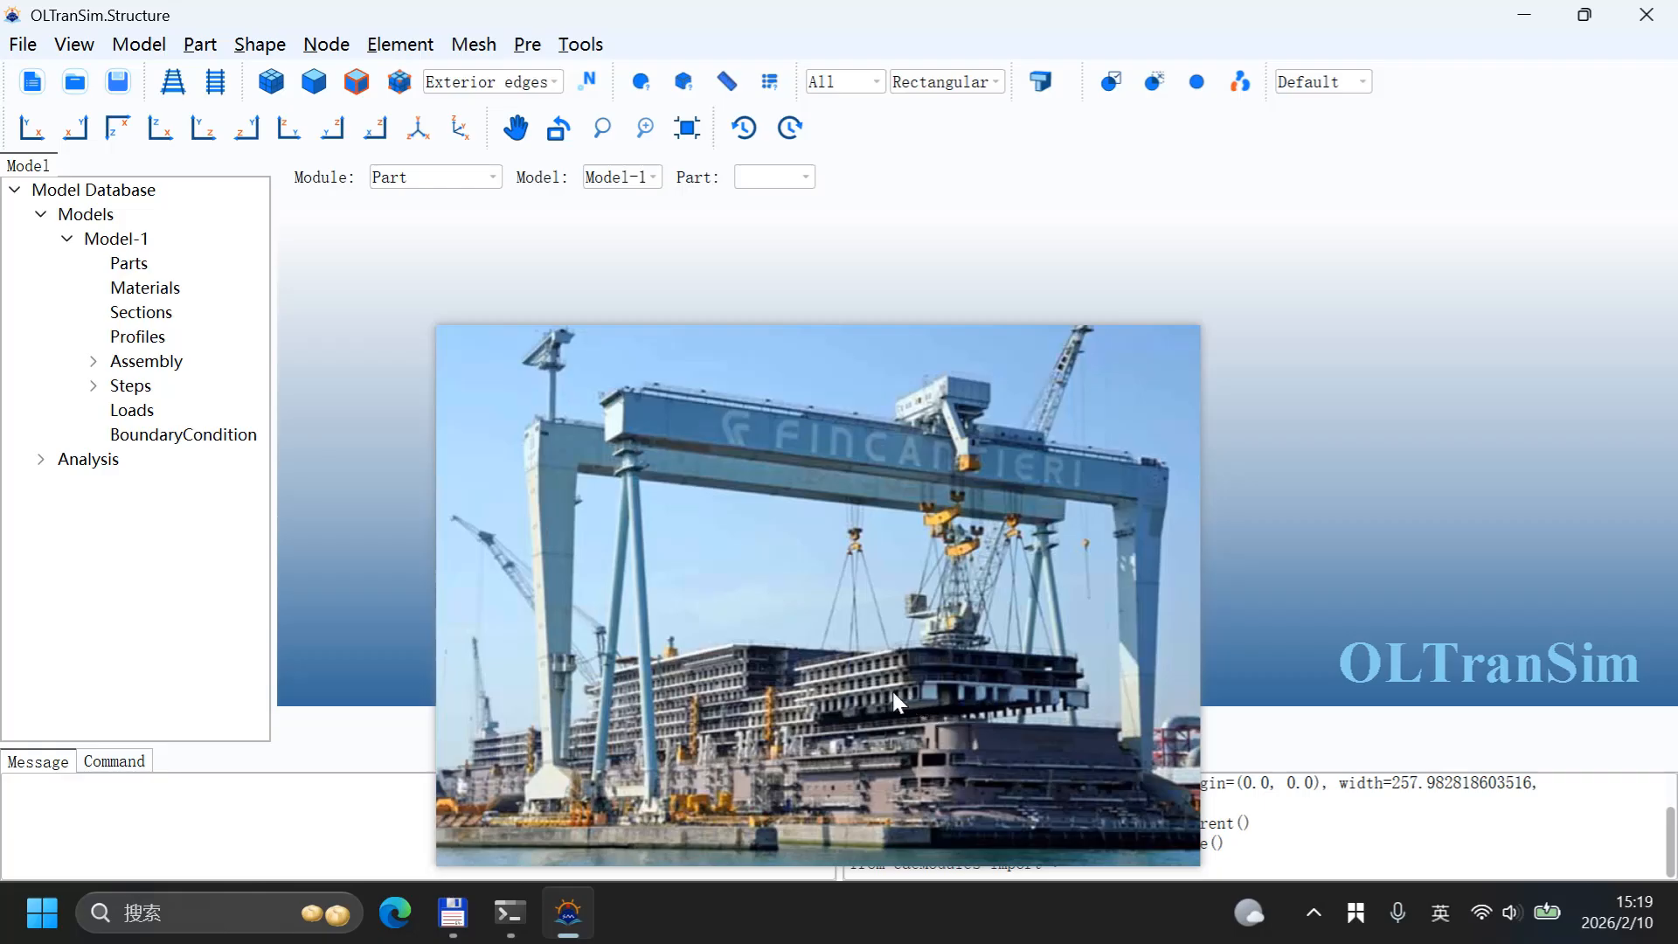
right_click(858, 669)
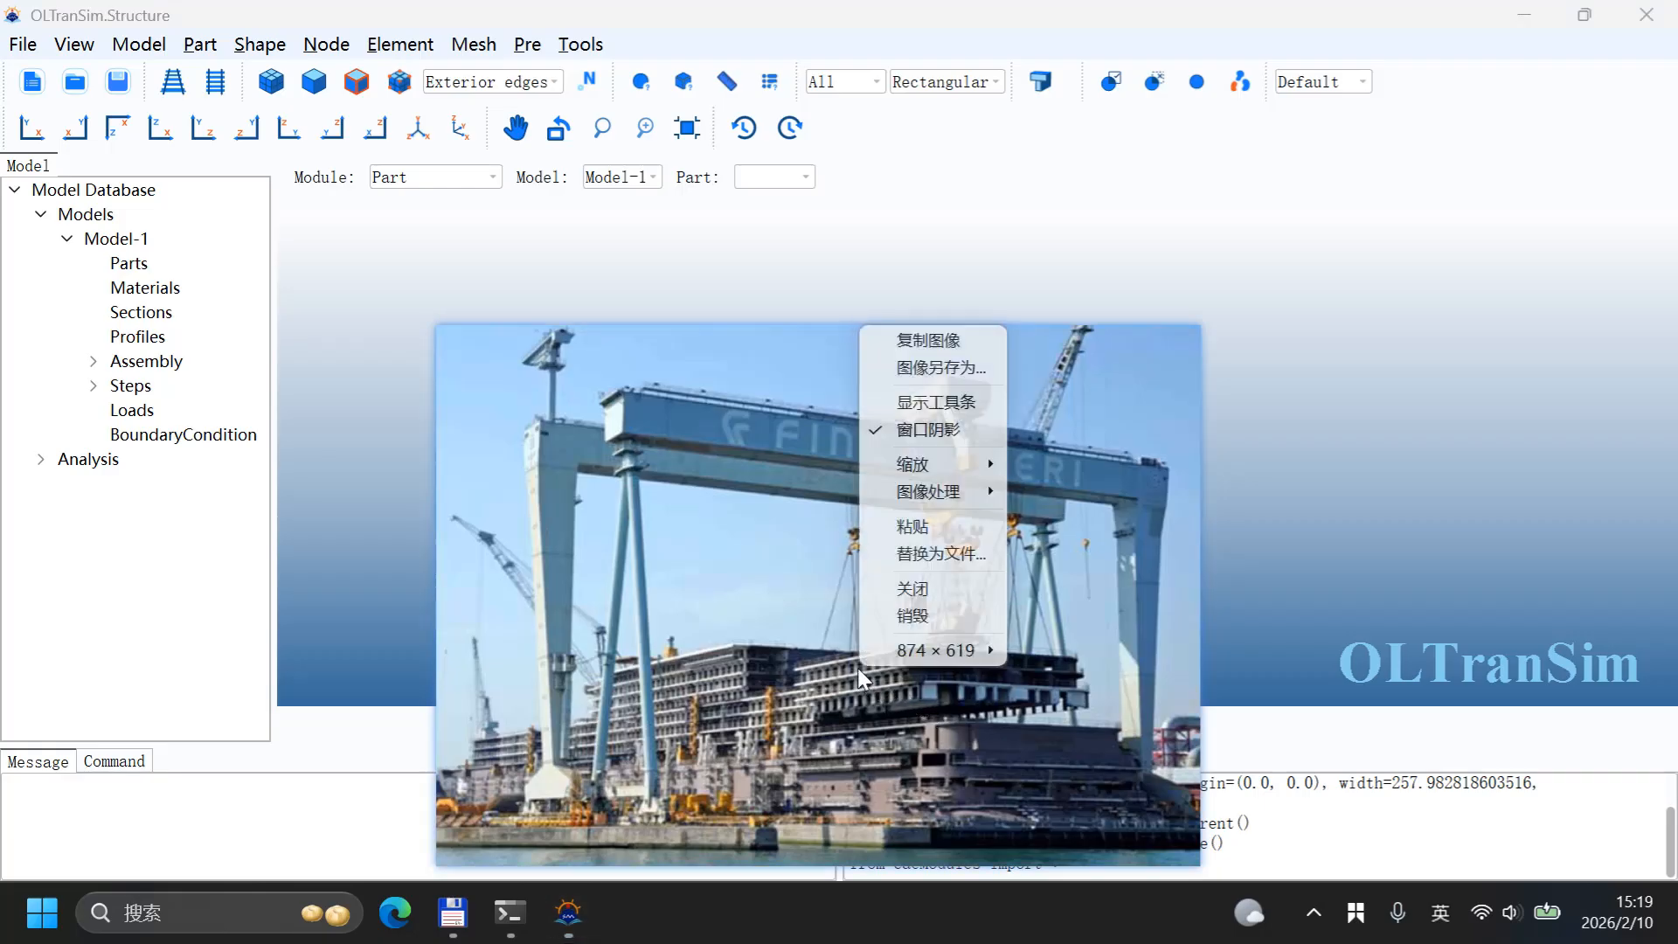
click(953, 585)
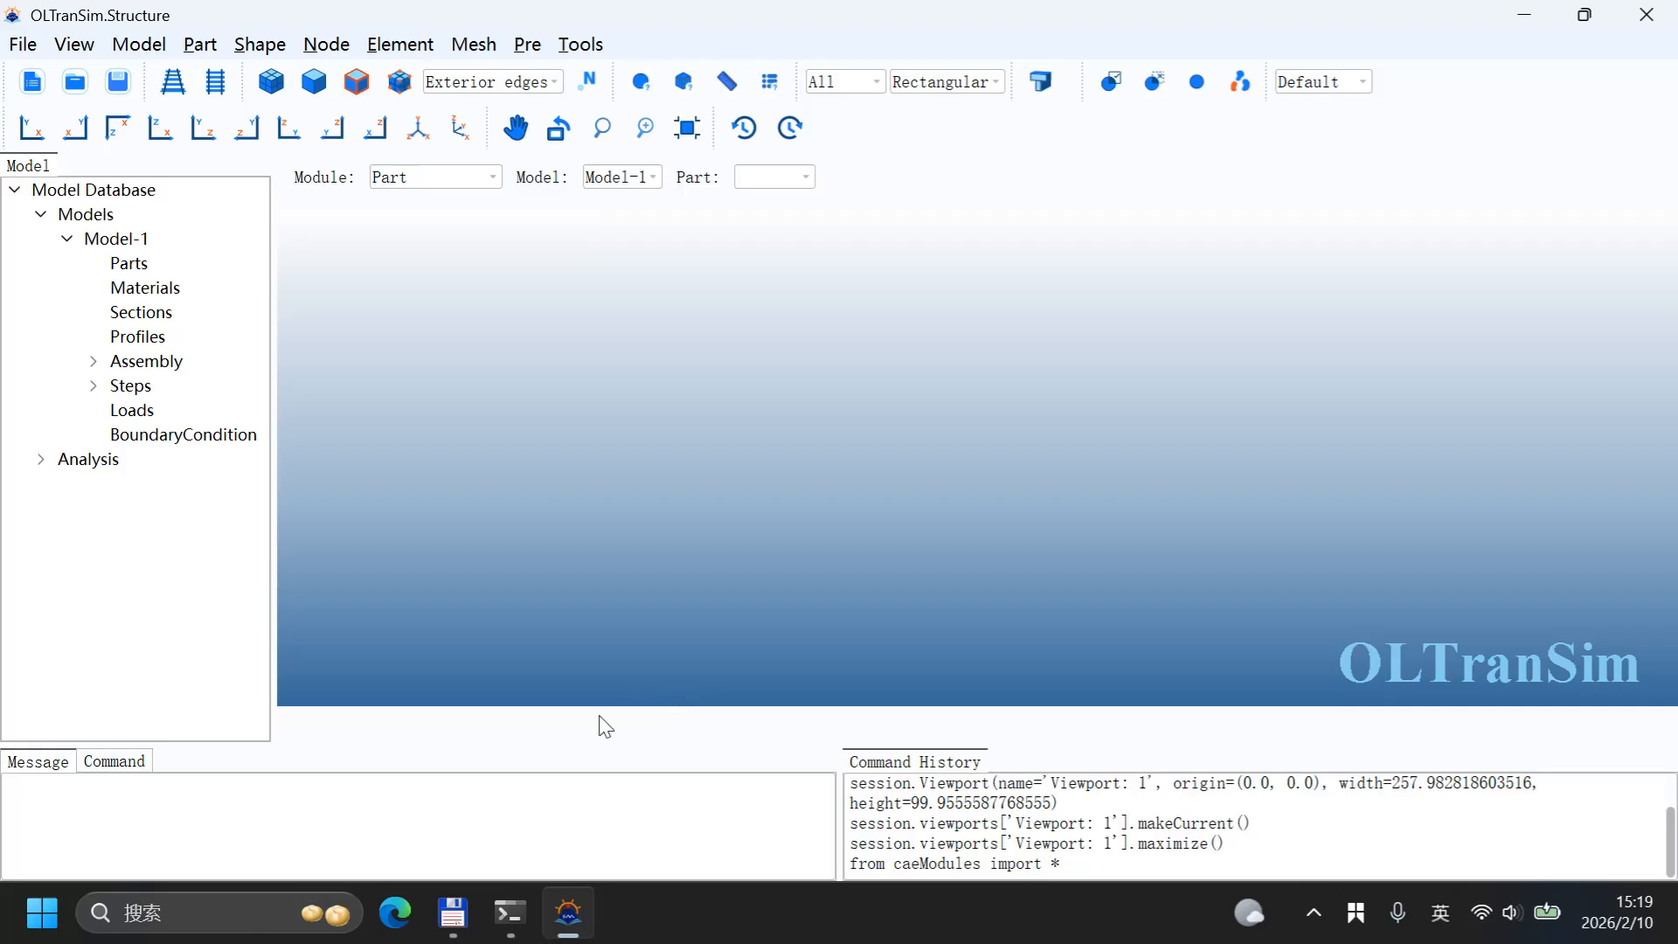
Step: Import the Nastran file anli.bdf as model anli with the default element types
click(463, 913)
drag(923, 262, 766, 488)
key(alt+Tab)
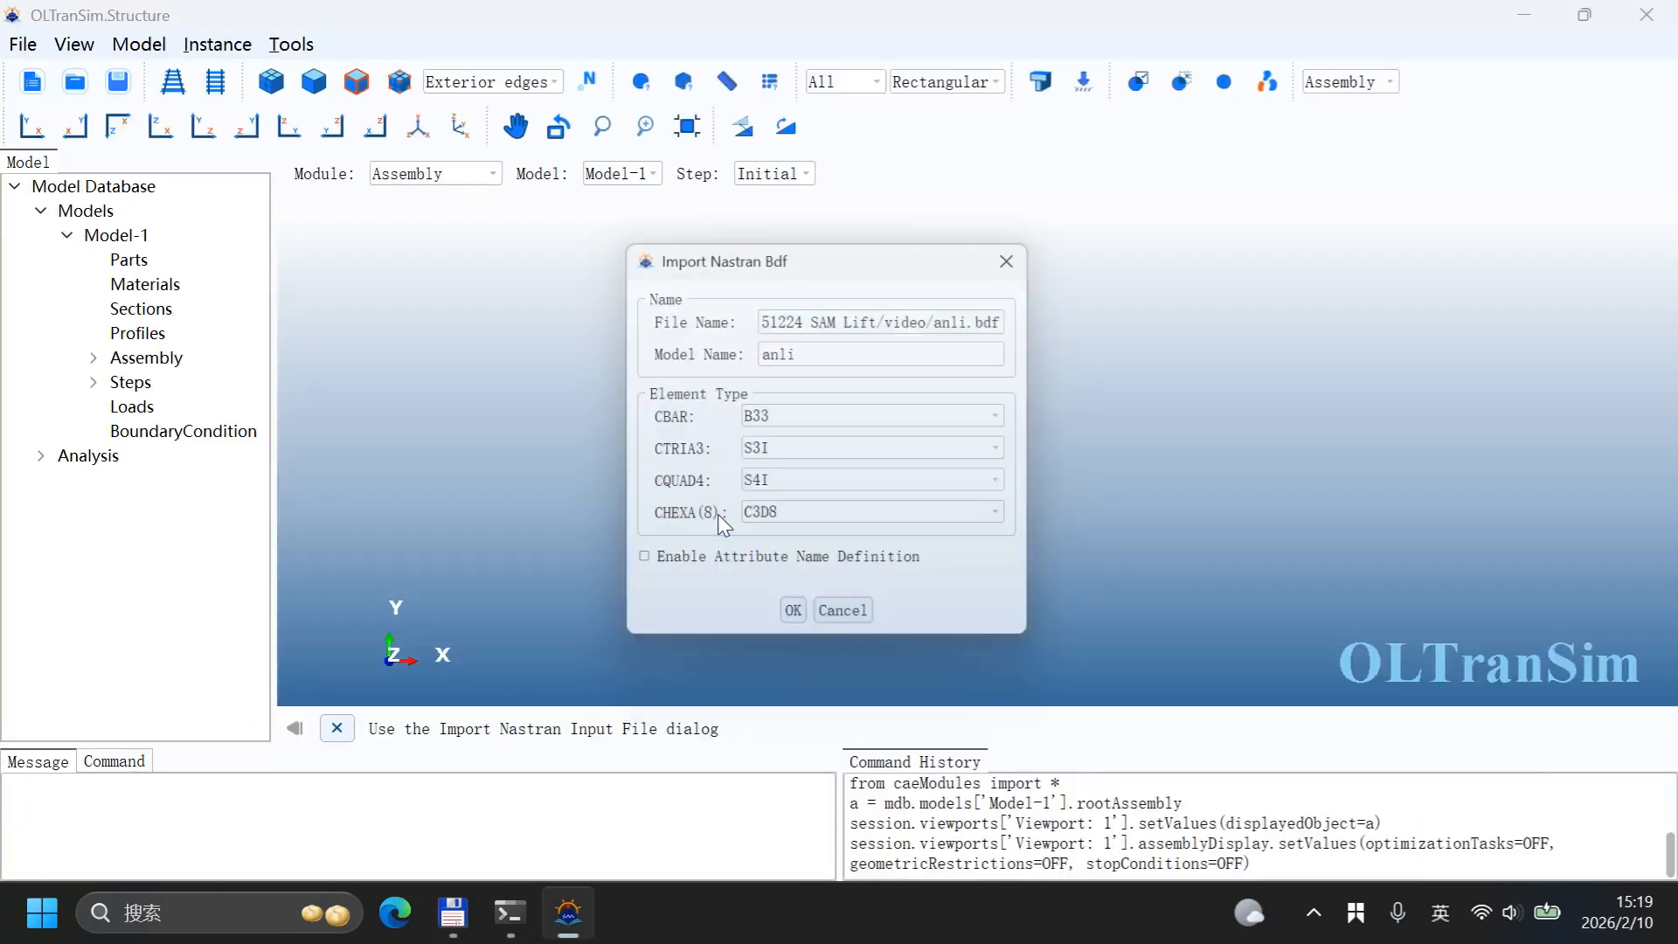
click(797, 620)
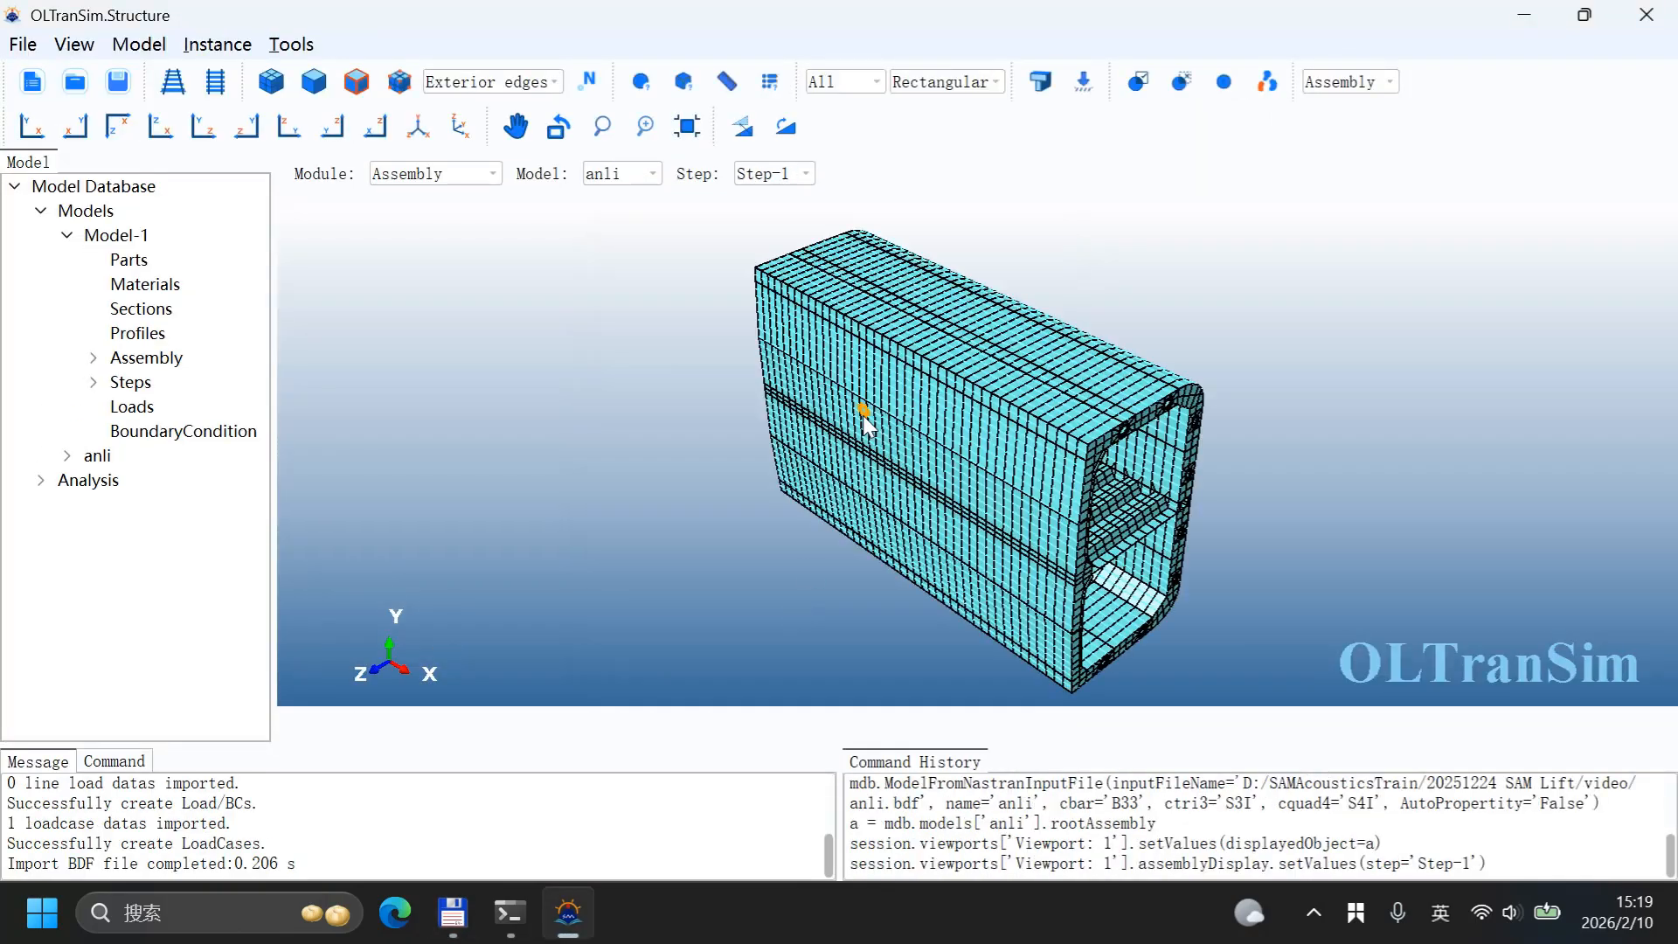
Step: Orbit and zoom around the imported block model to inspect its structure
middle_drag(1128, 469, 1110, 359)
middle_drag(1041, 472, 925, 407)
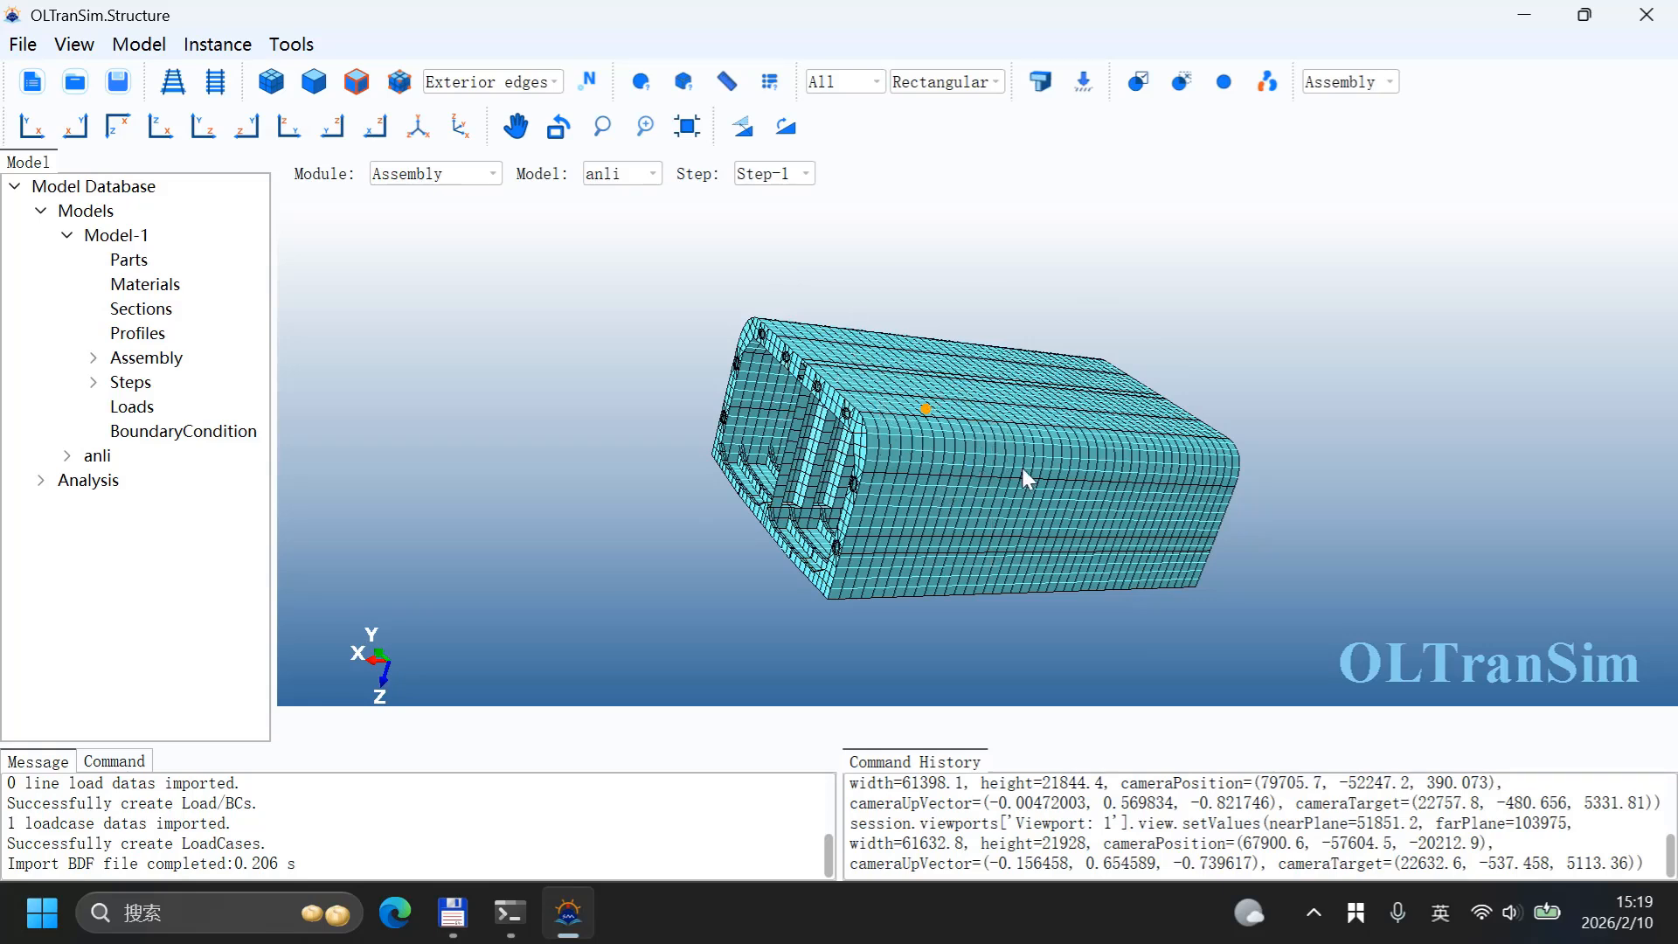
scroll(870, 404, up, 2)
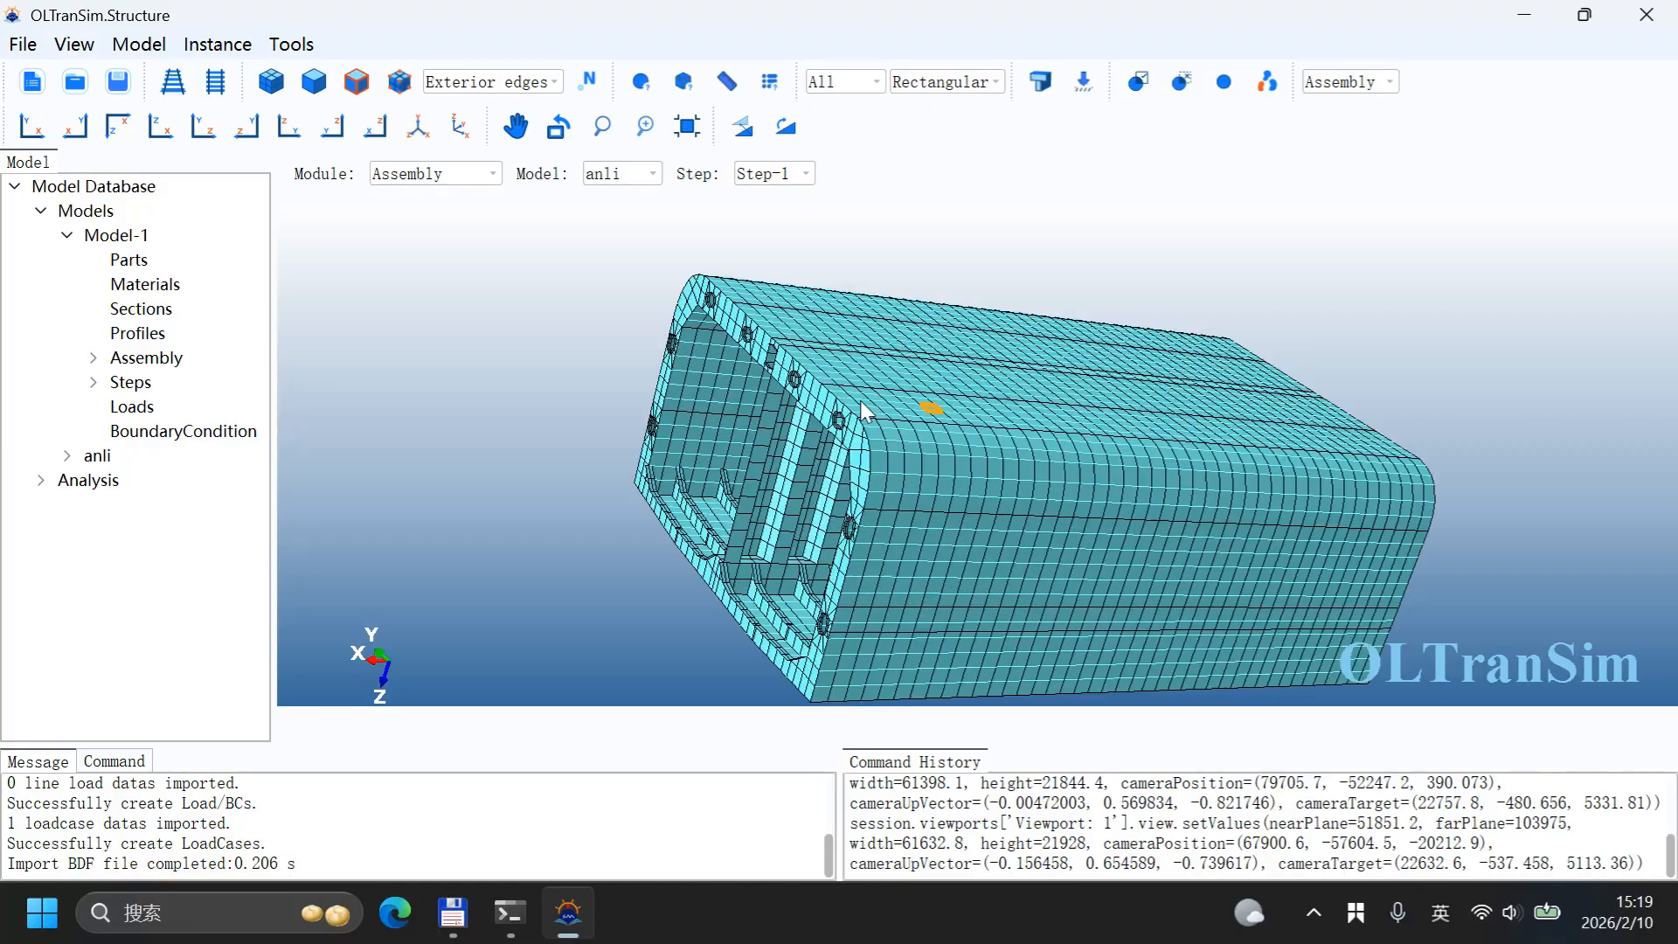
scroll(865, 420, up, 2)
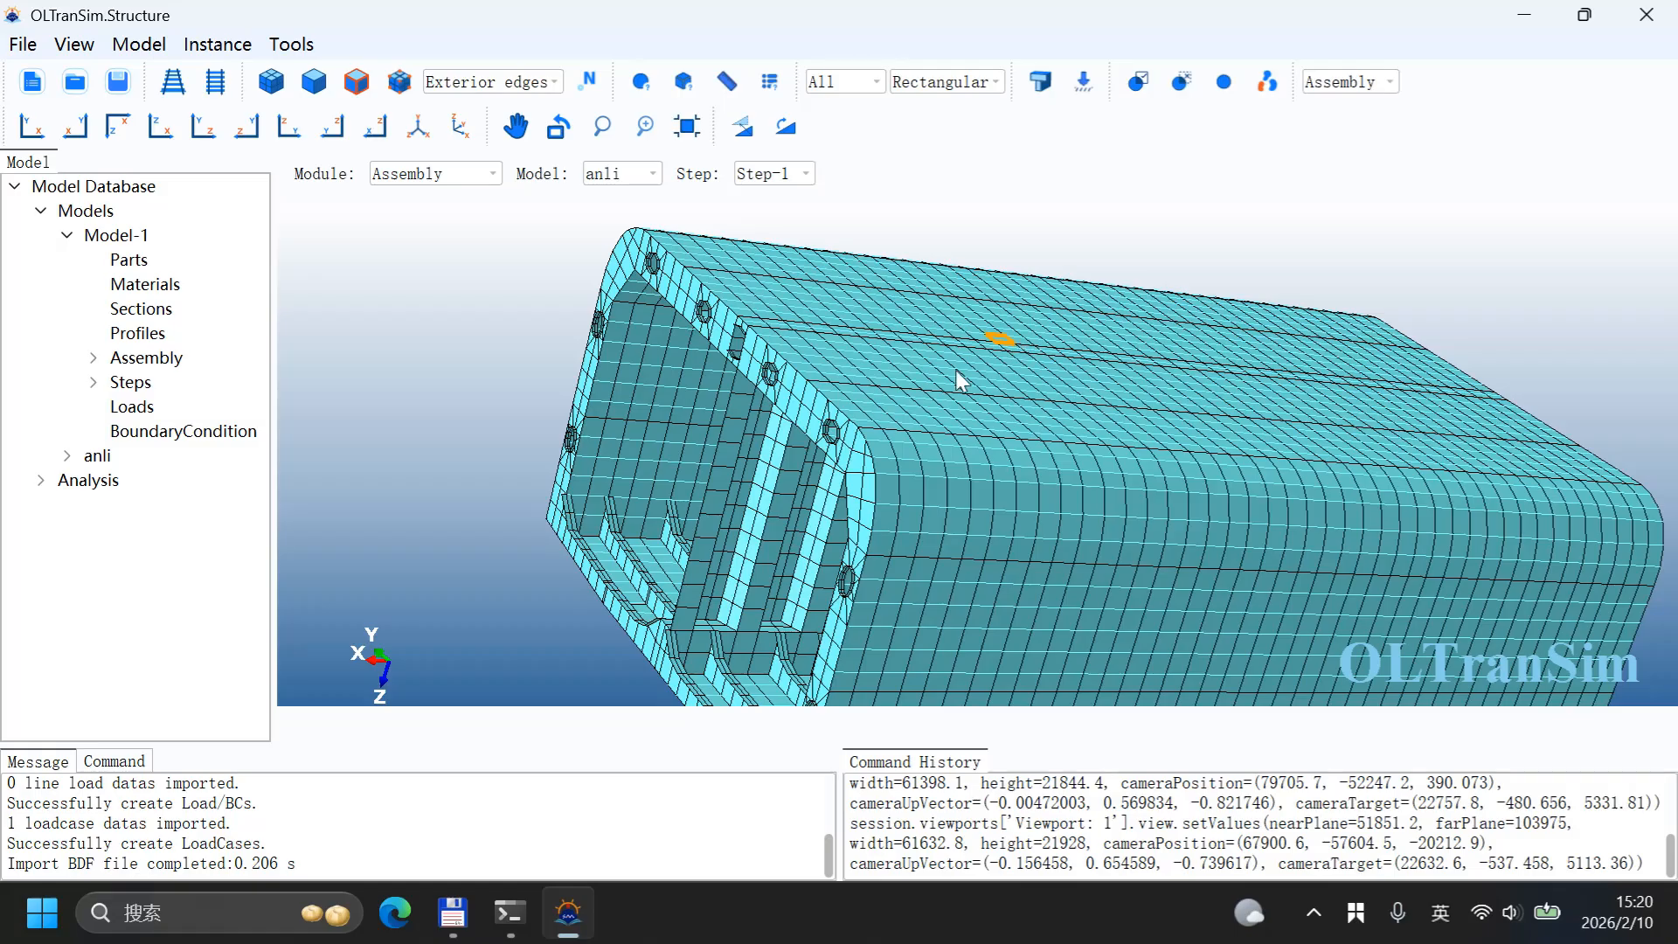
scroll(914, 397, down, 5)
ctrl+alt+drag(1030, 358, 944, 374)
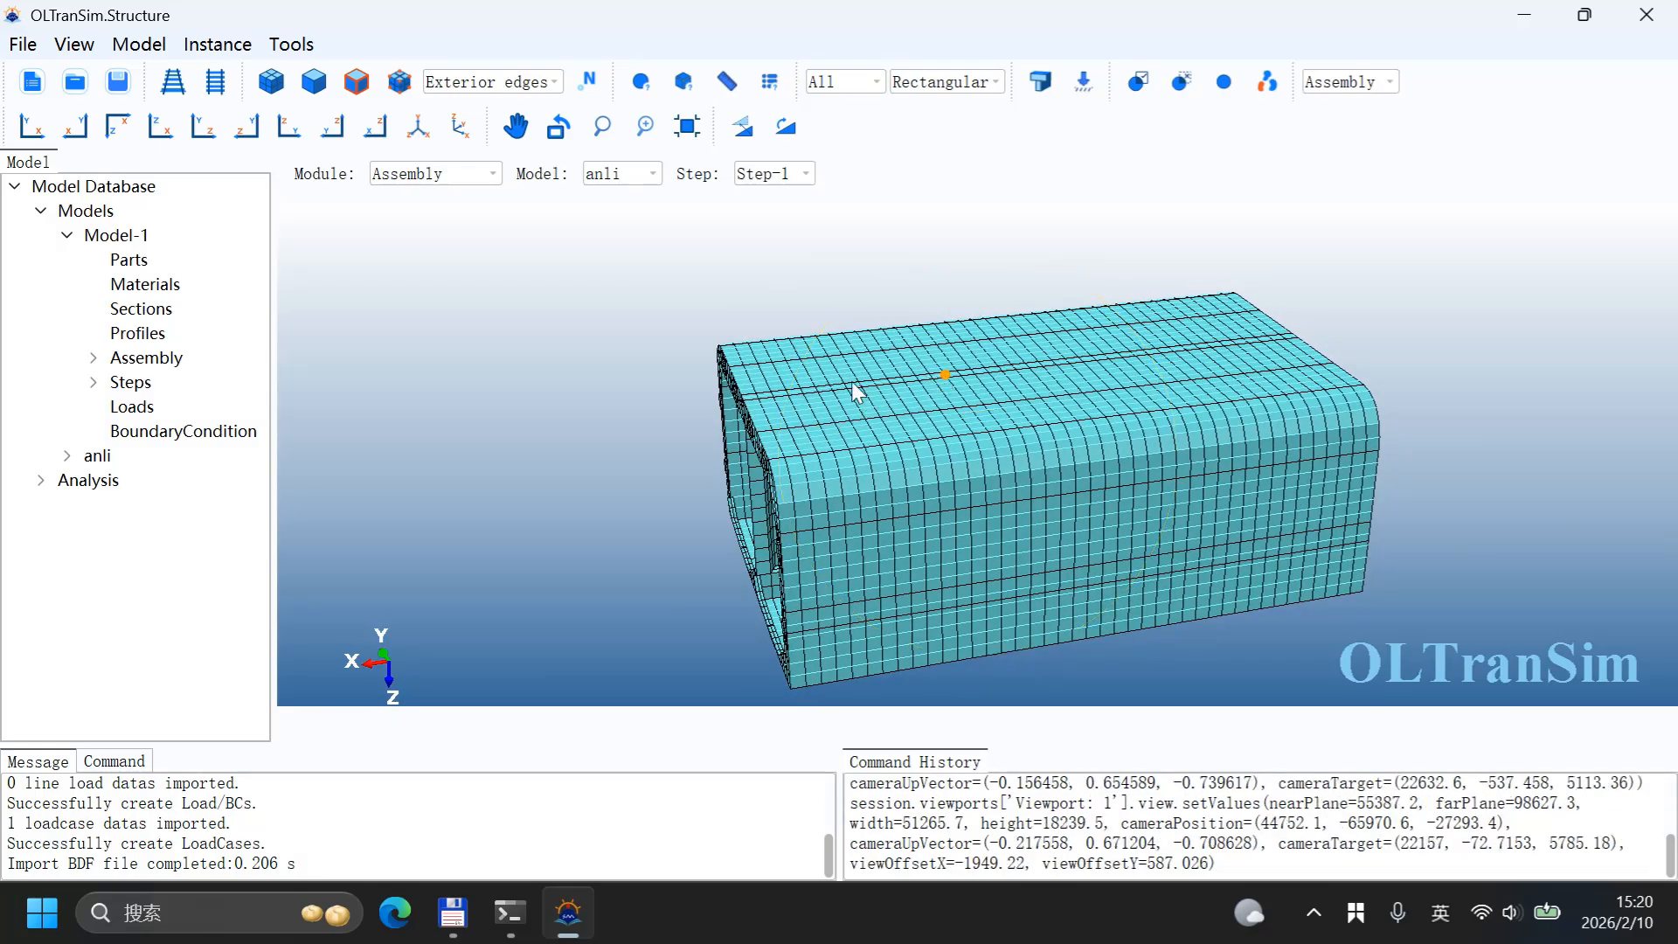
Step: Switch to the Part module and show the part from the bottom view in parallel projection
click(405, 182)
click(400, 197)
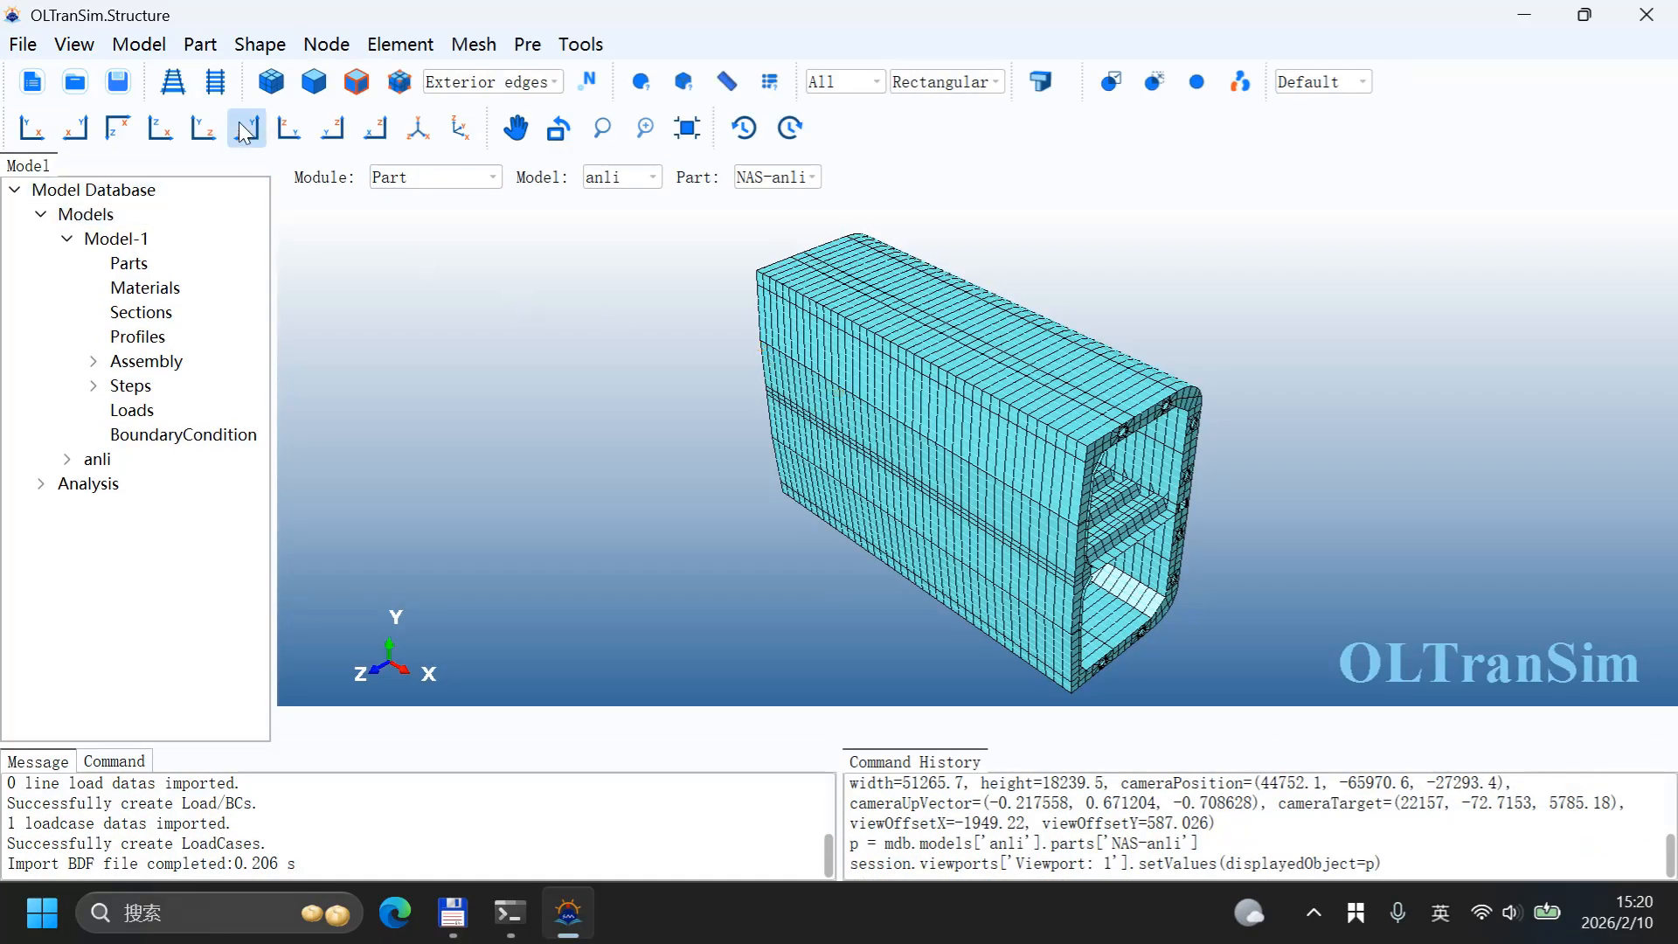
click(160, 127)
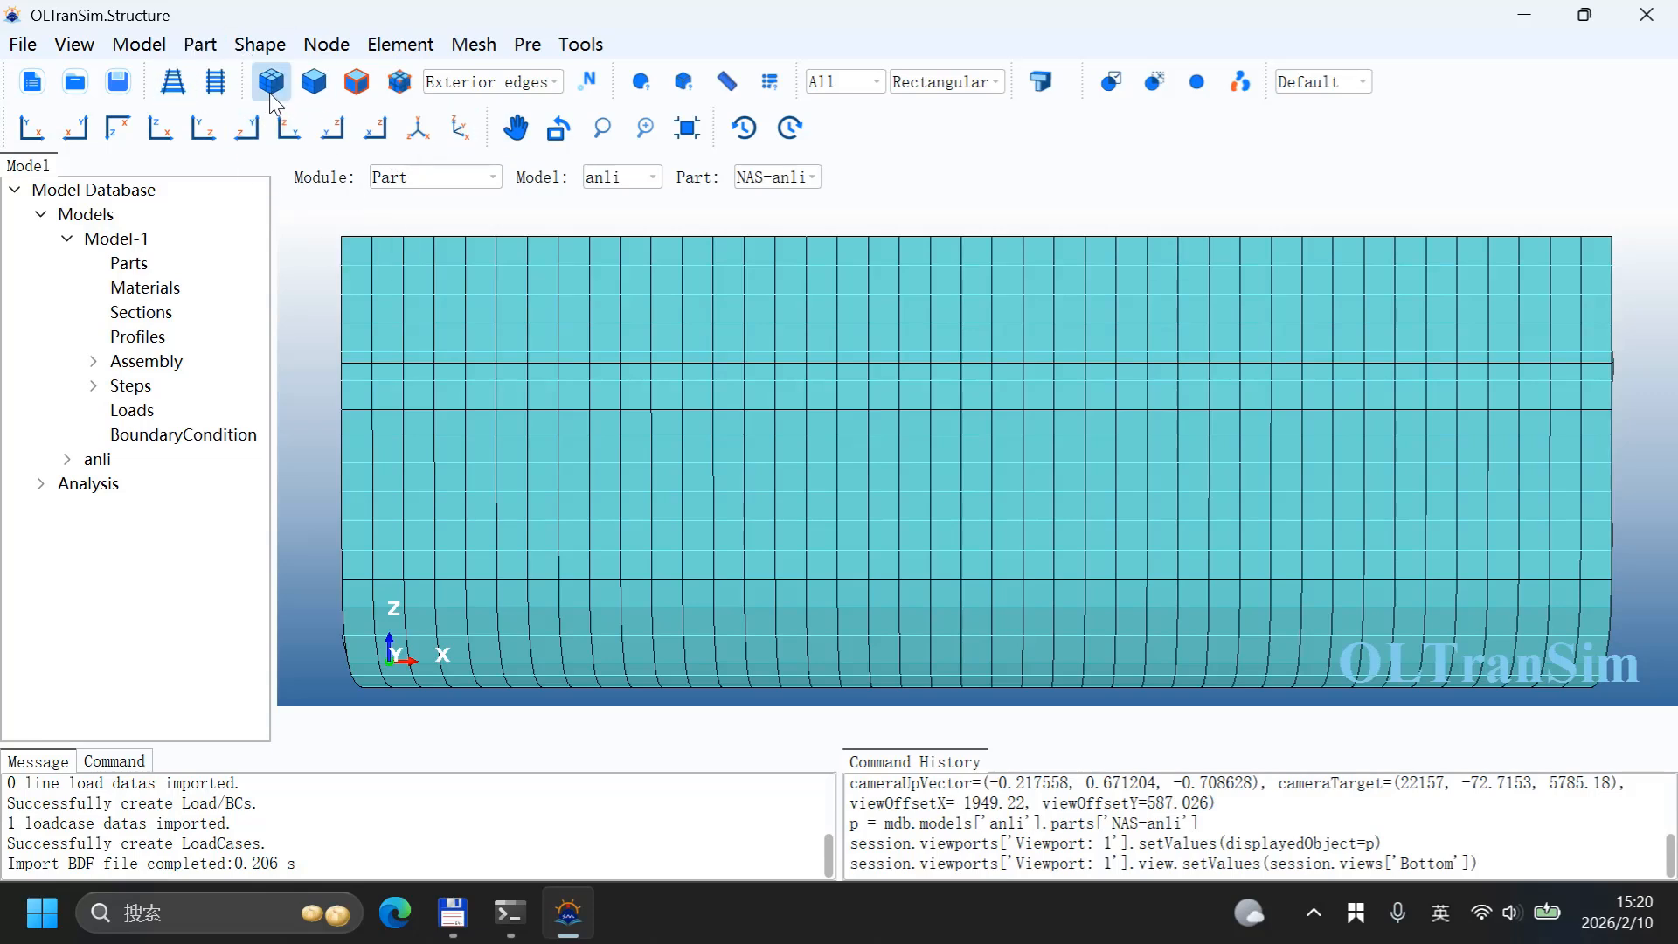
click(215, 83)
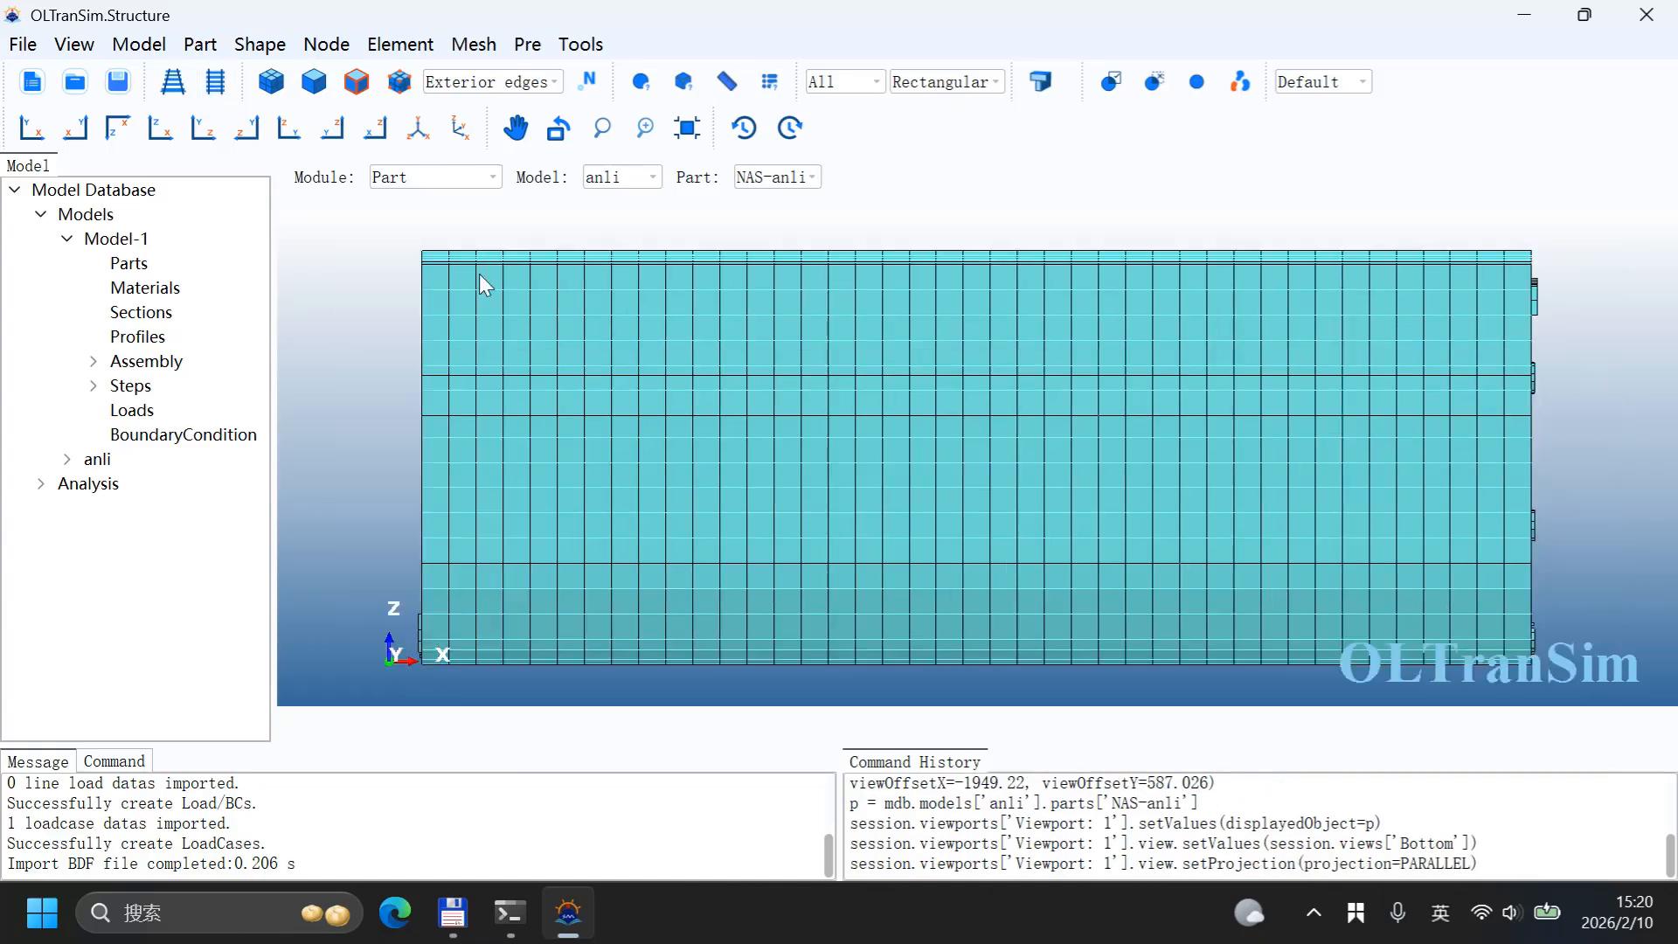
Step: Create an element set named ESet-Lift containing the elements of the upper-left deck region
click(578, 46)
mouse_move(579, 67)
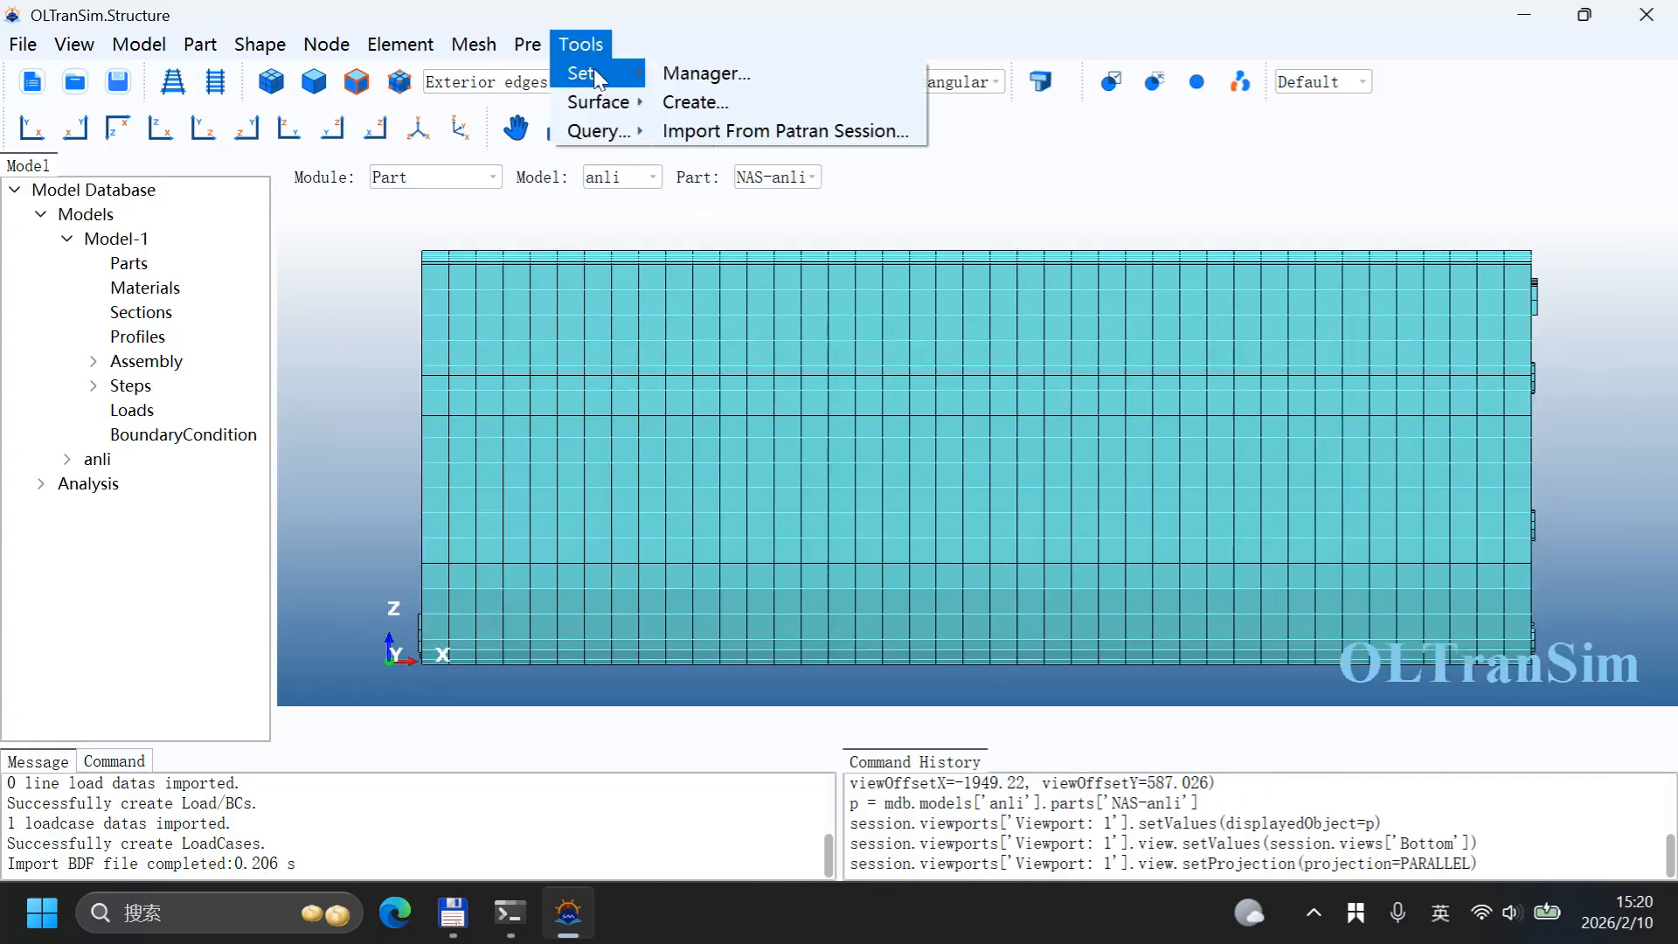
click(695, 97)
drag(813, 357, 535, 340)
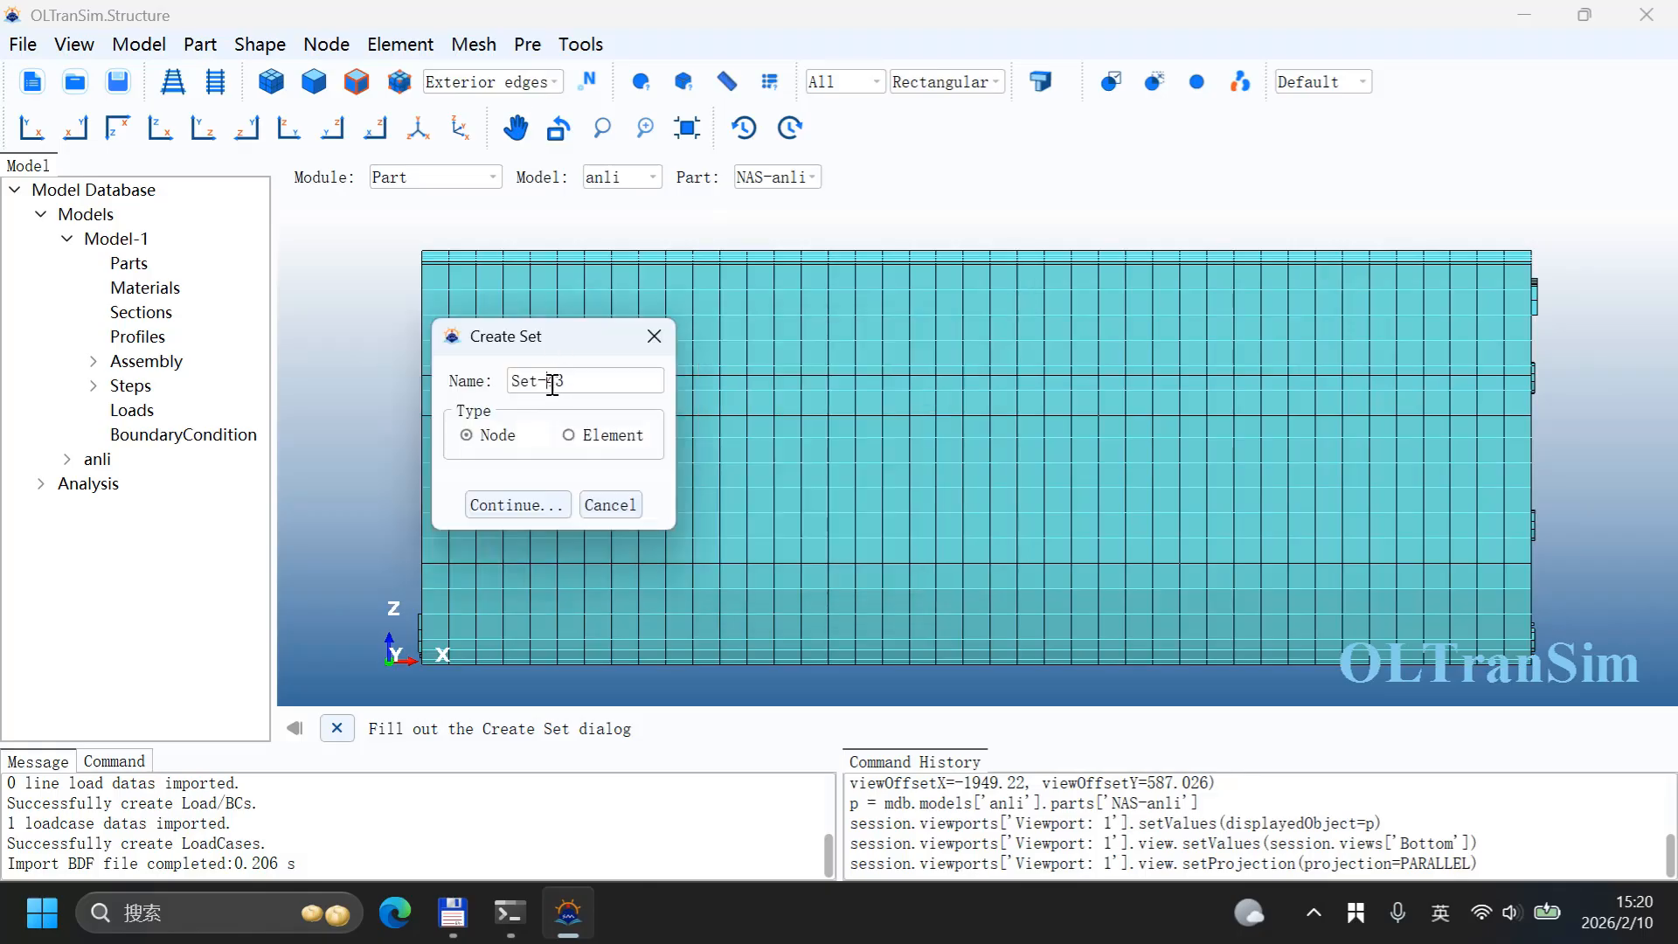
double_click(552, 385)
key(BackSpace)
text(Lift)
click(514, 382)
text(E)
click(584, 438)
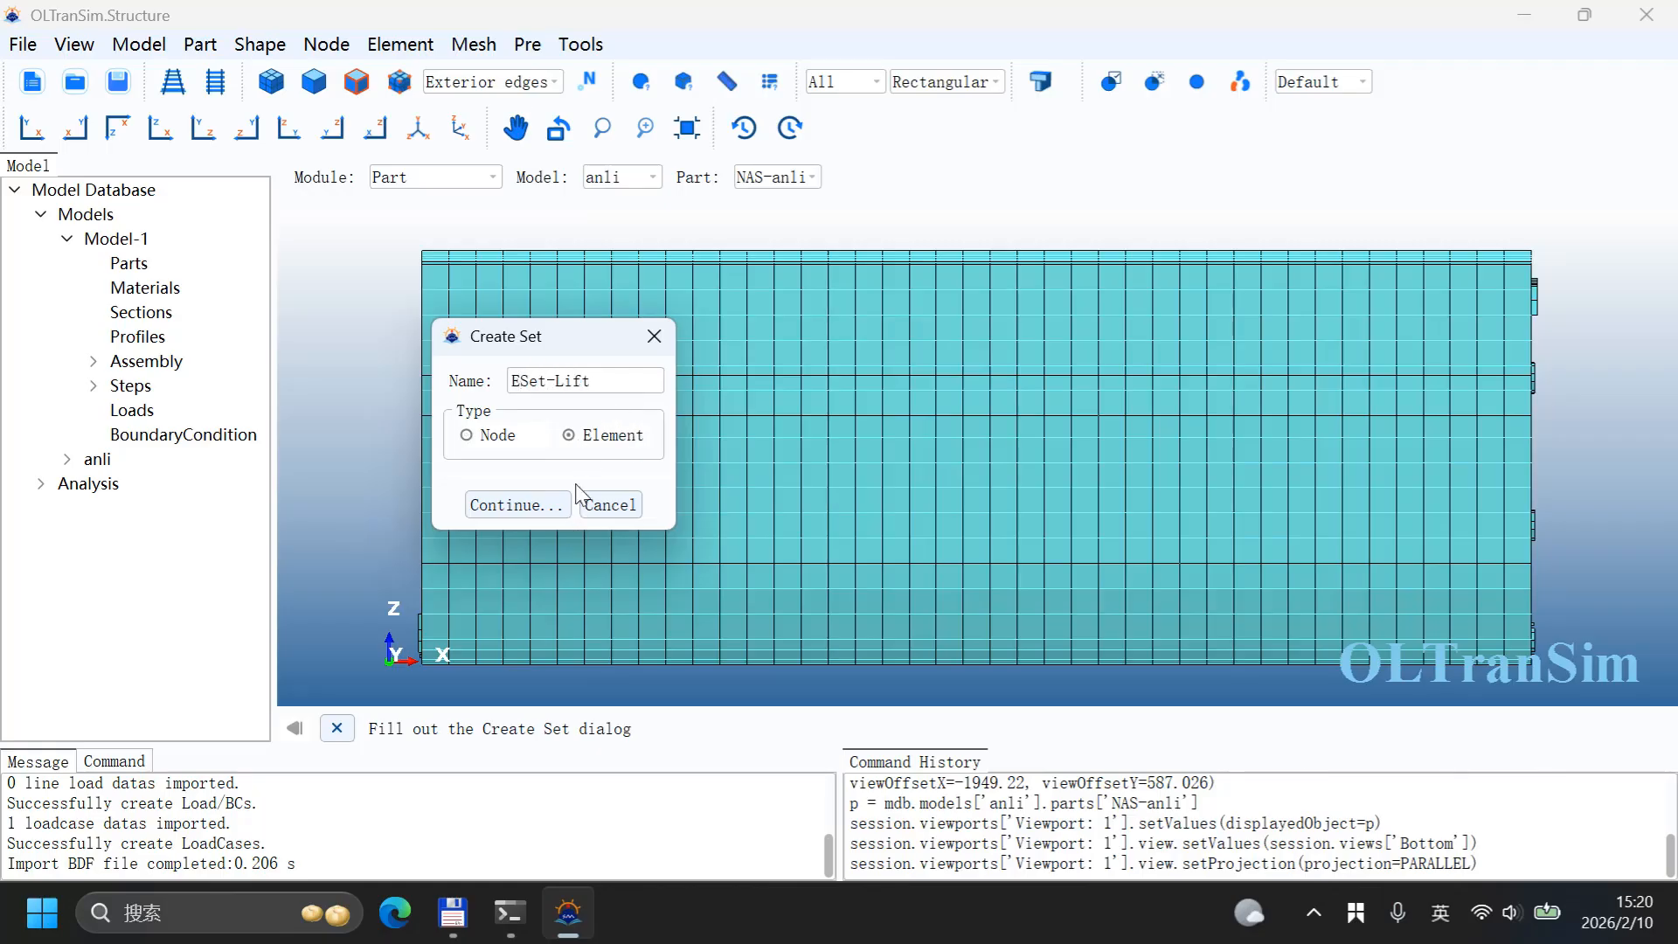
click(517, 505)
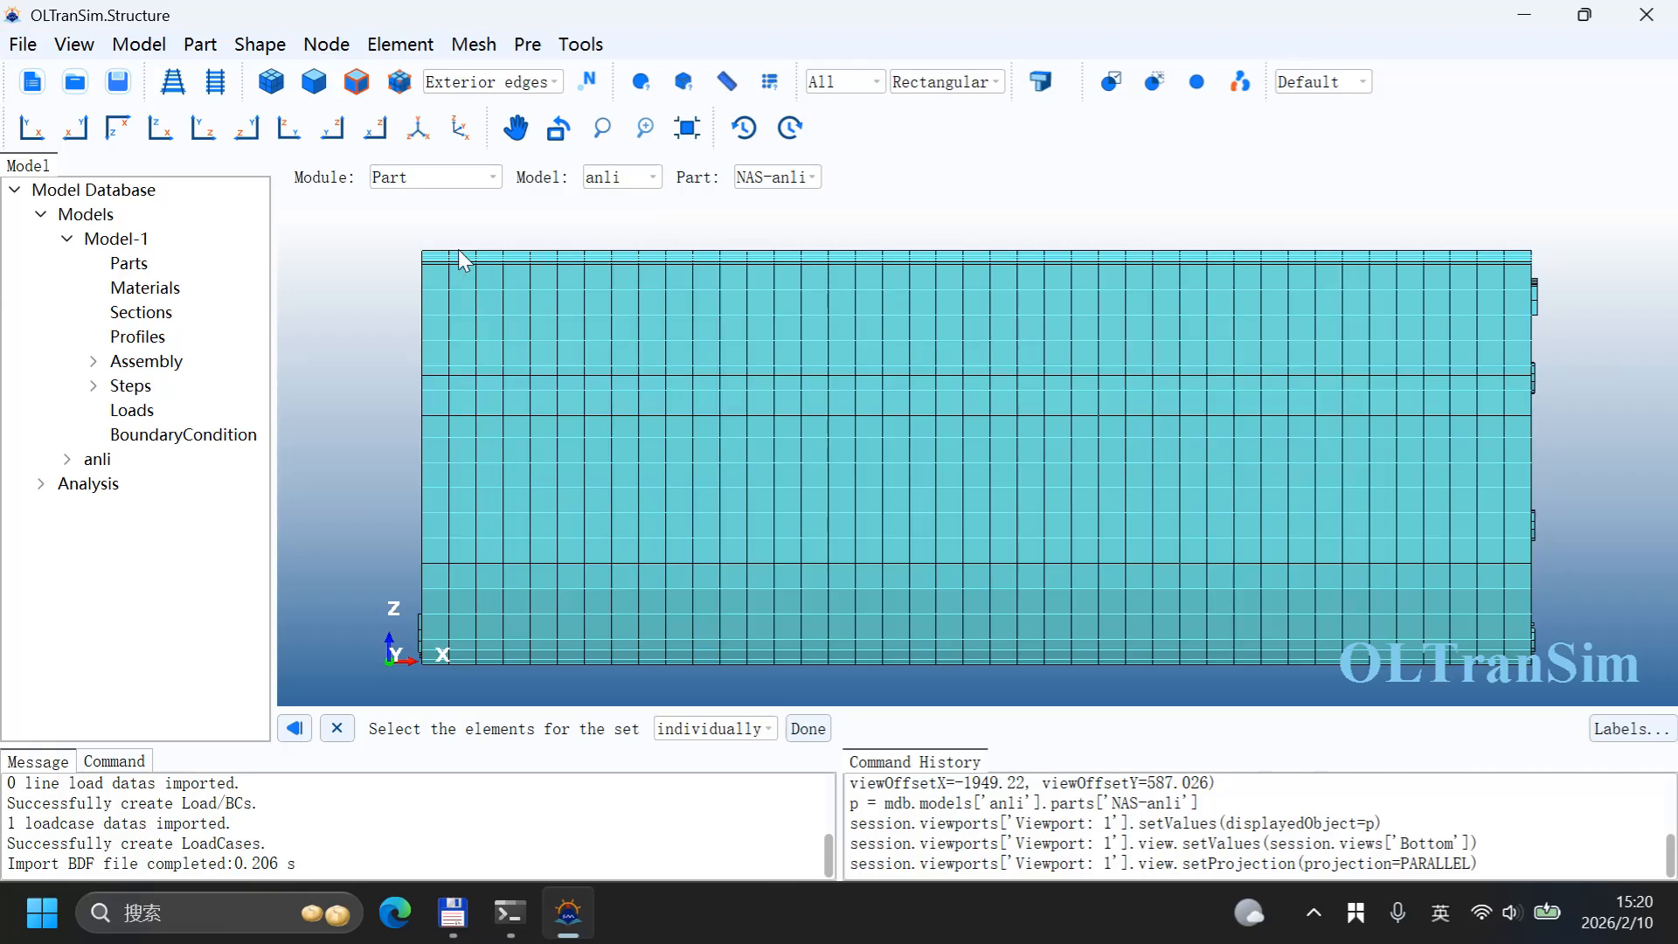
drag(402, 250, 959, 355)
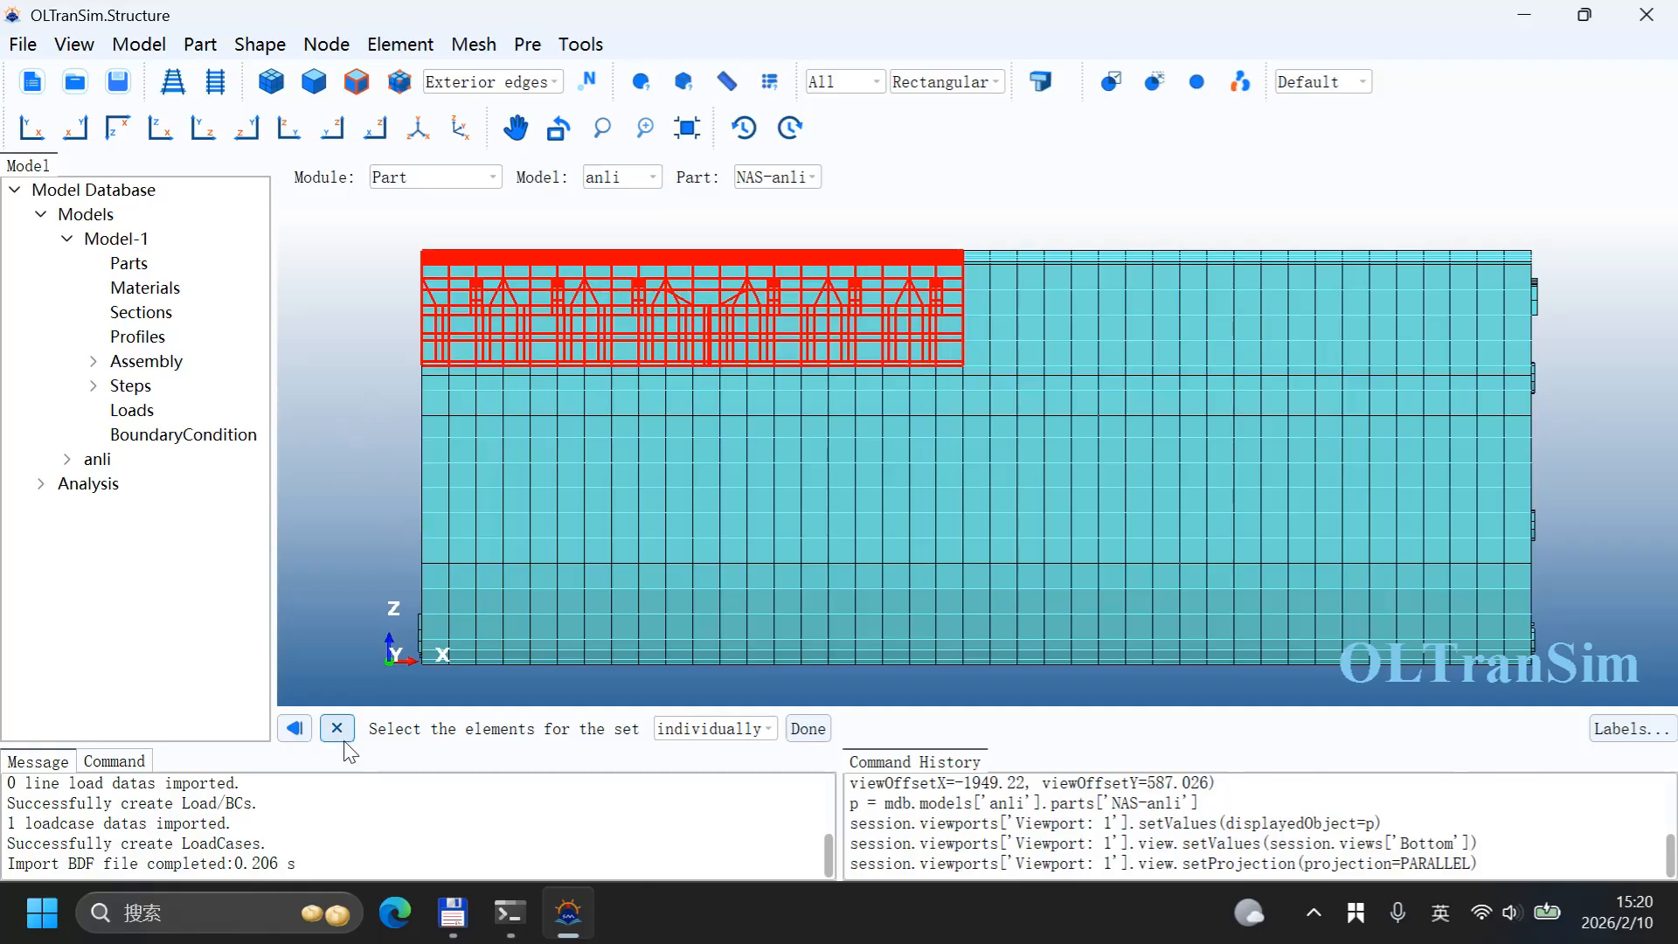
click(809, 729)
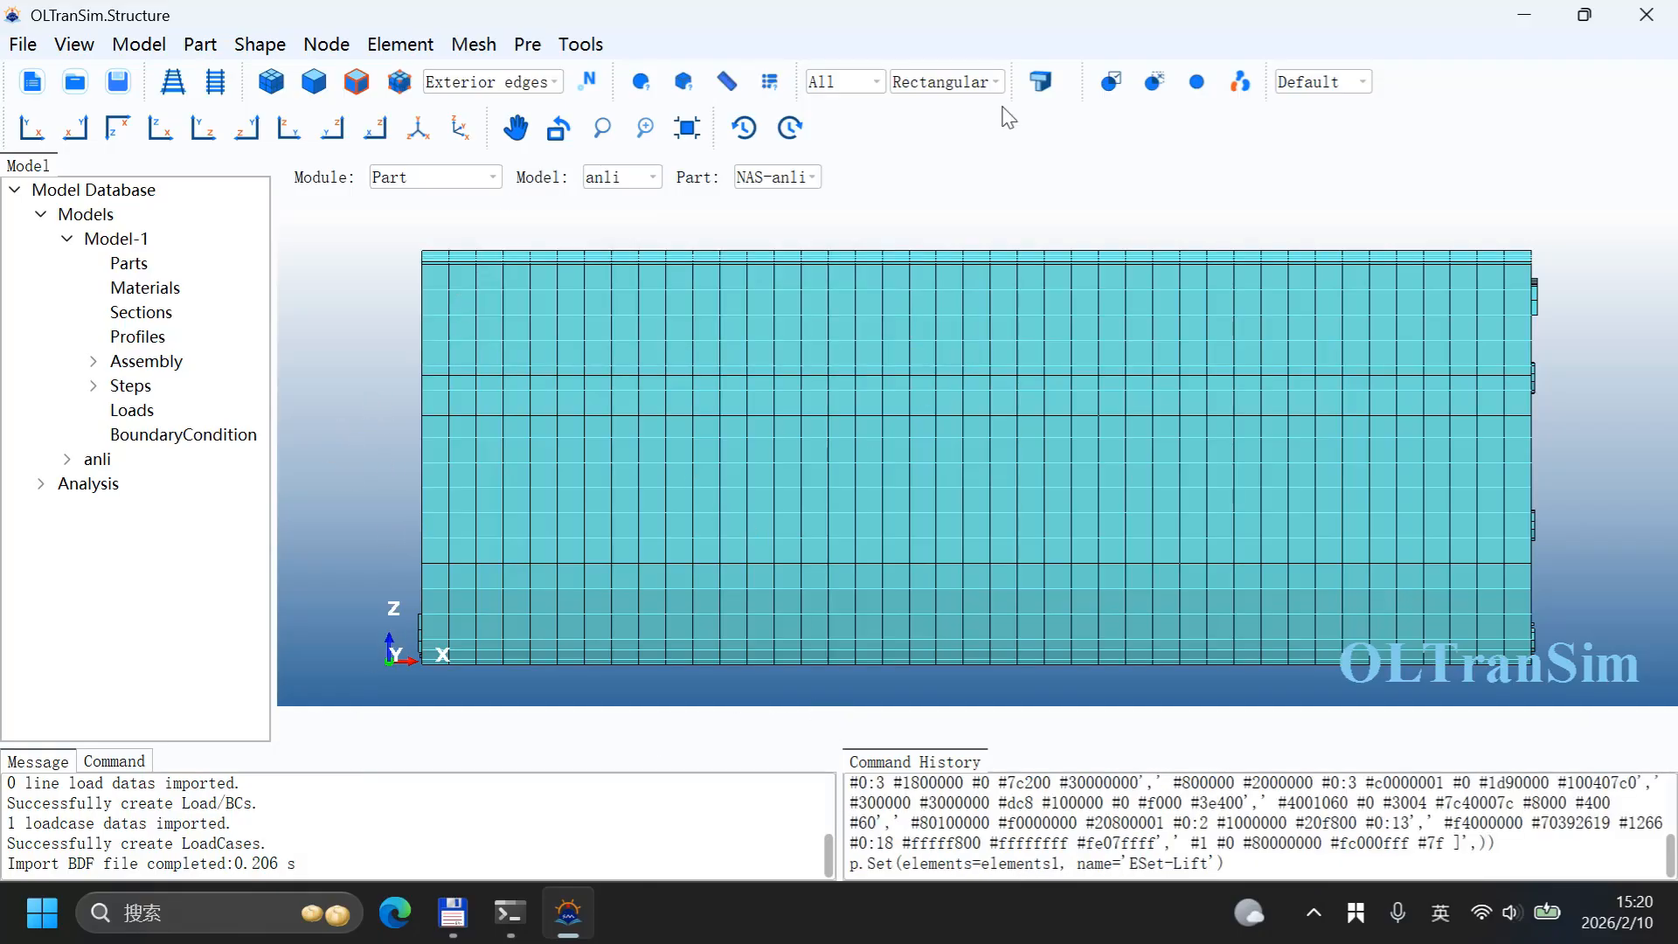
Step: Remove the ESet-Lift elements from the displayed region
click(1238, 84)
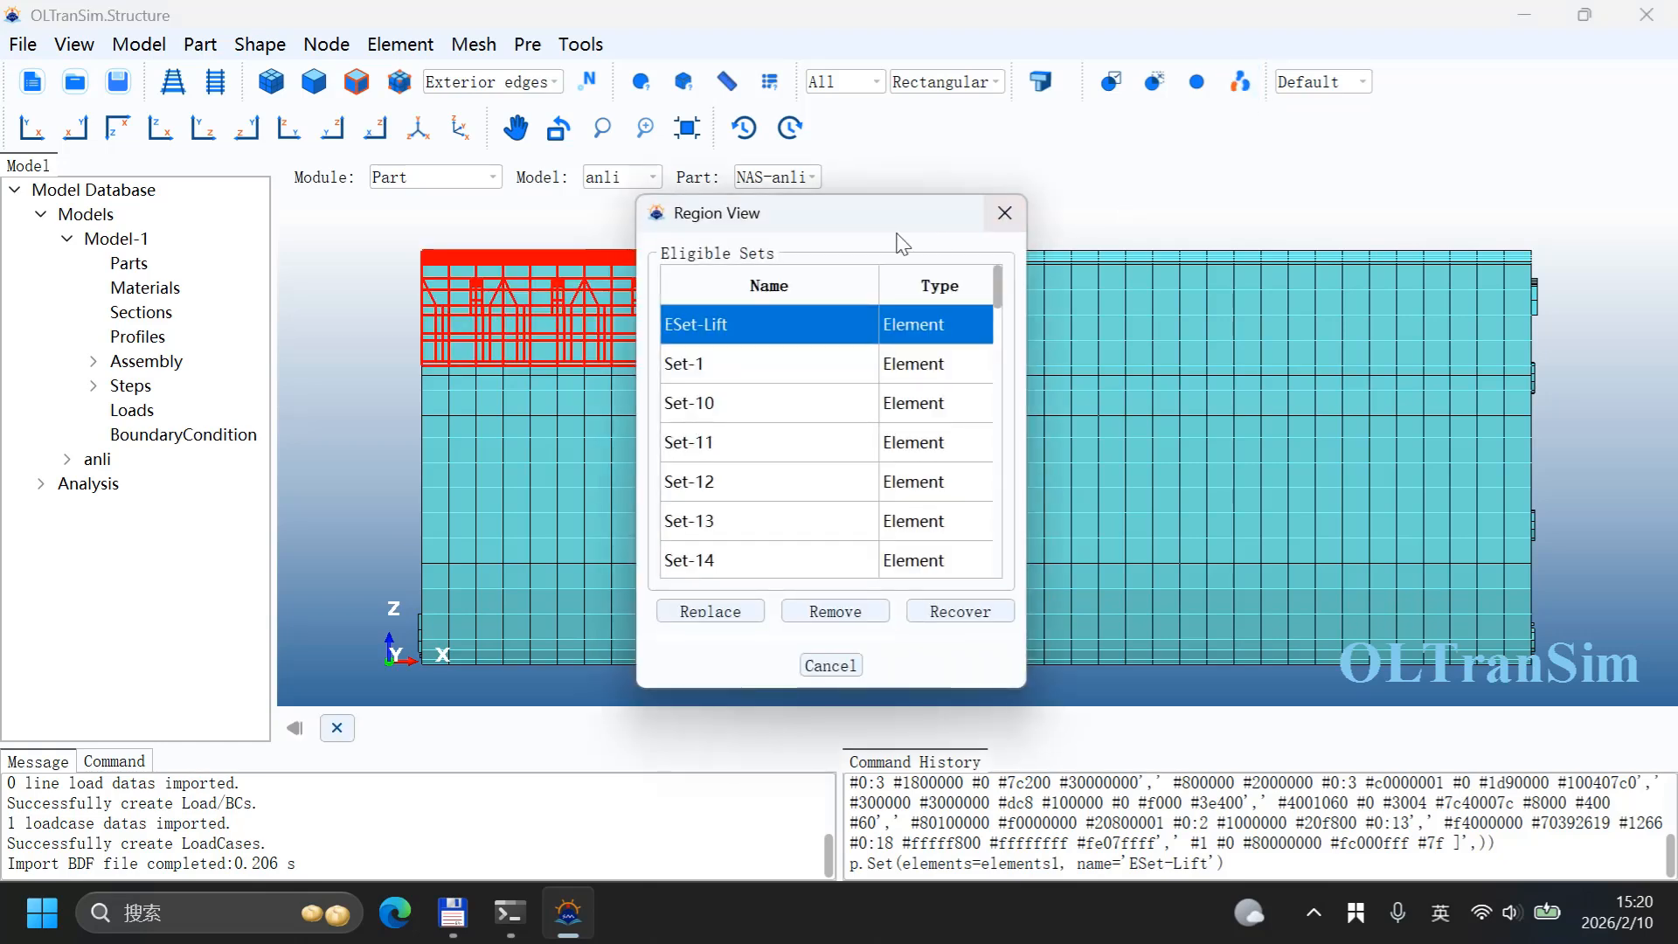
drag(909, 229, 360, 154)
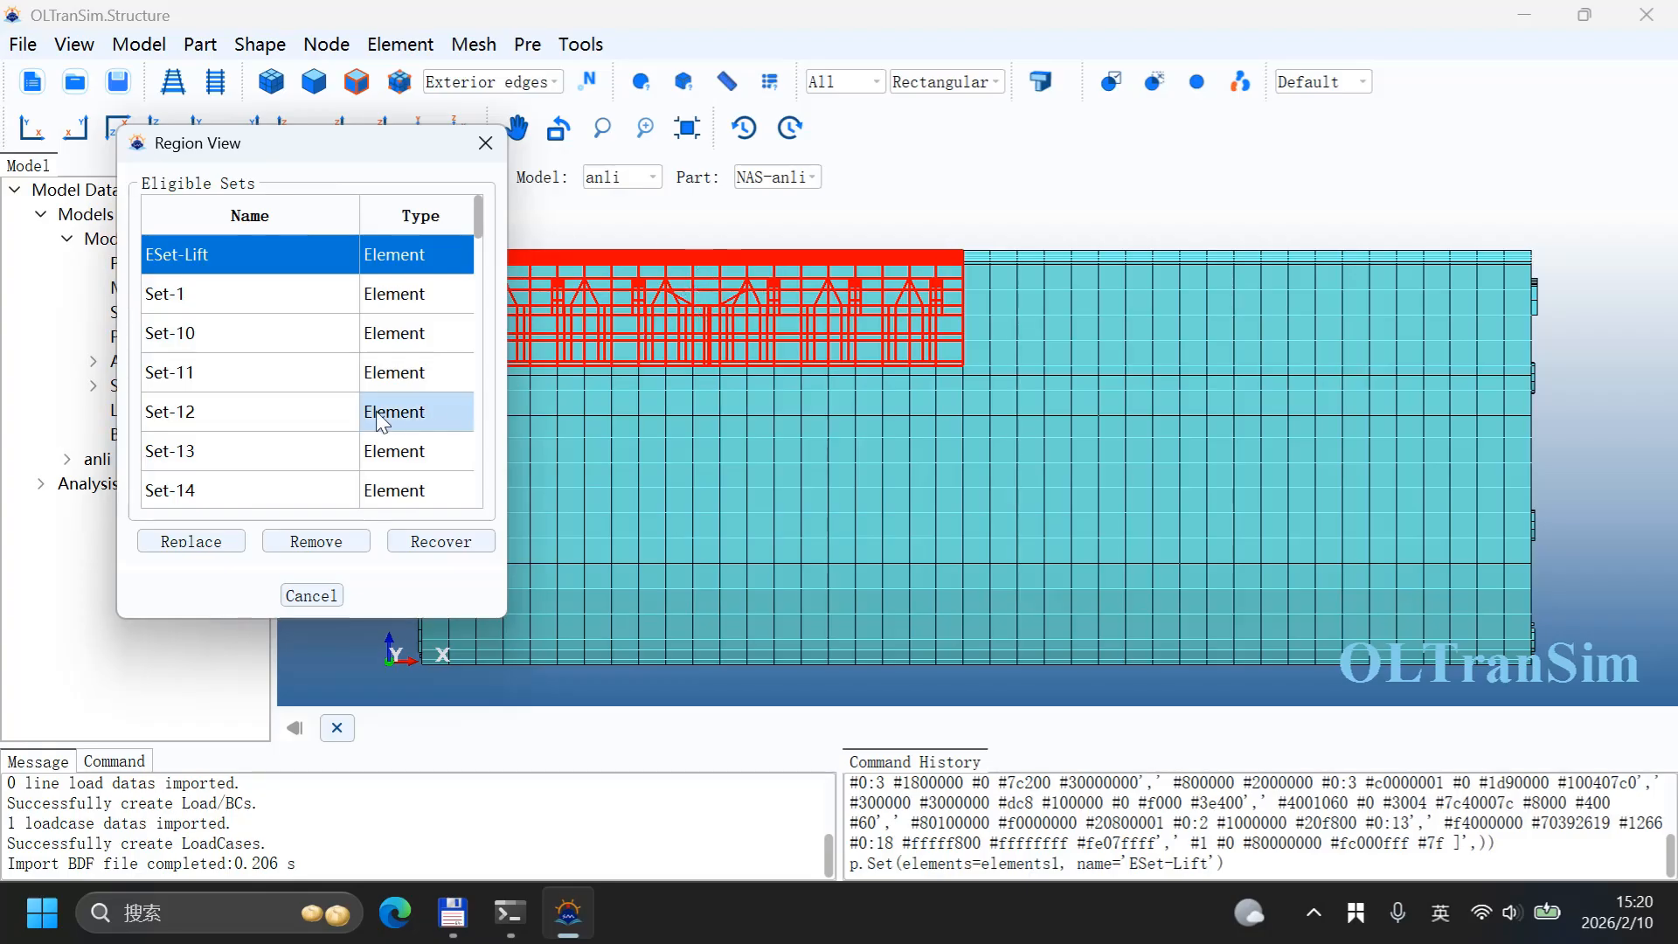
click(321, 547)
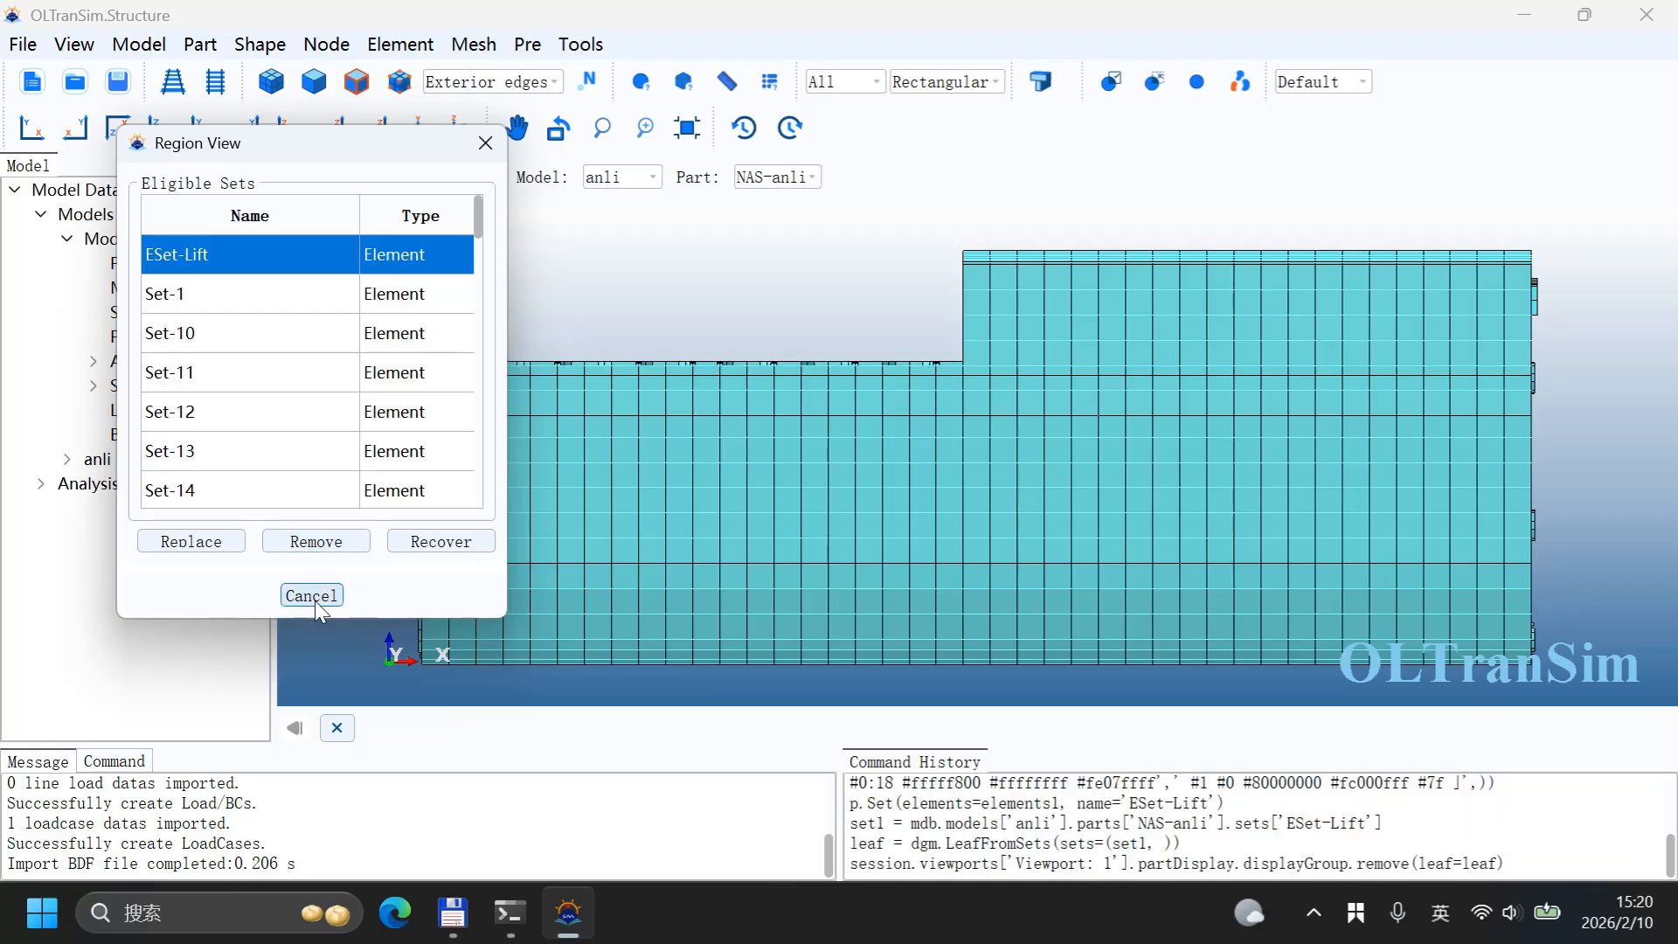
click(313, 597)
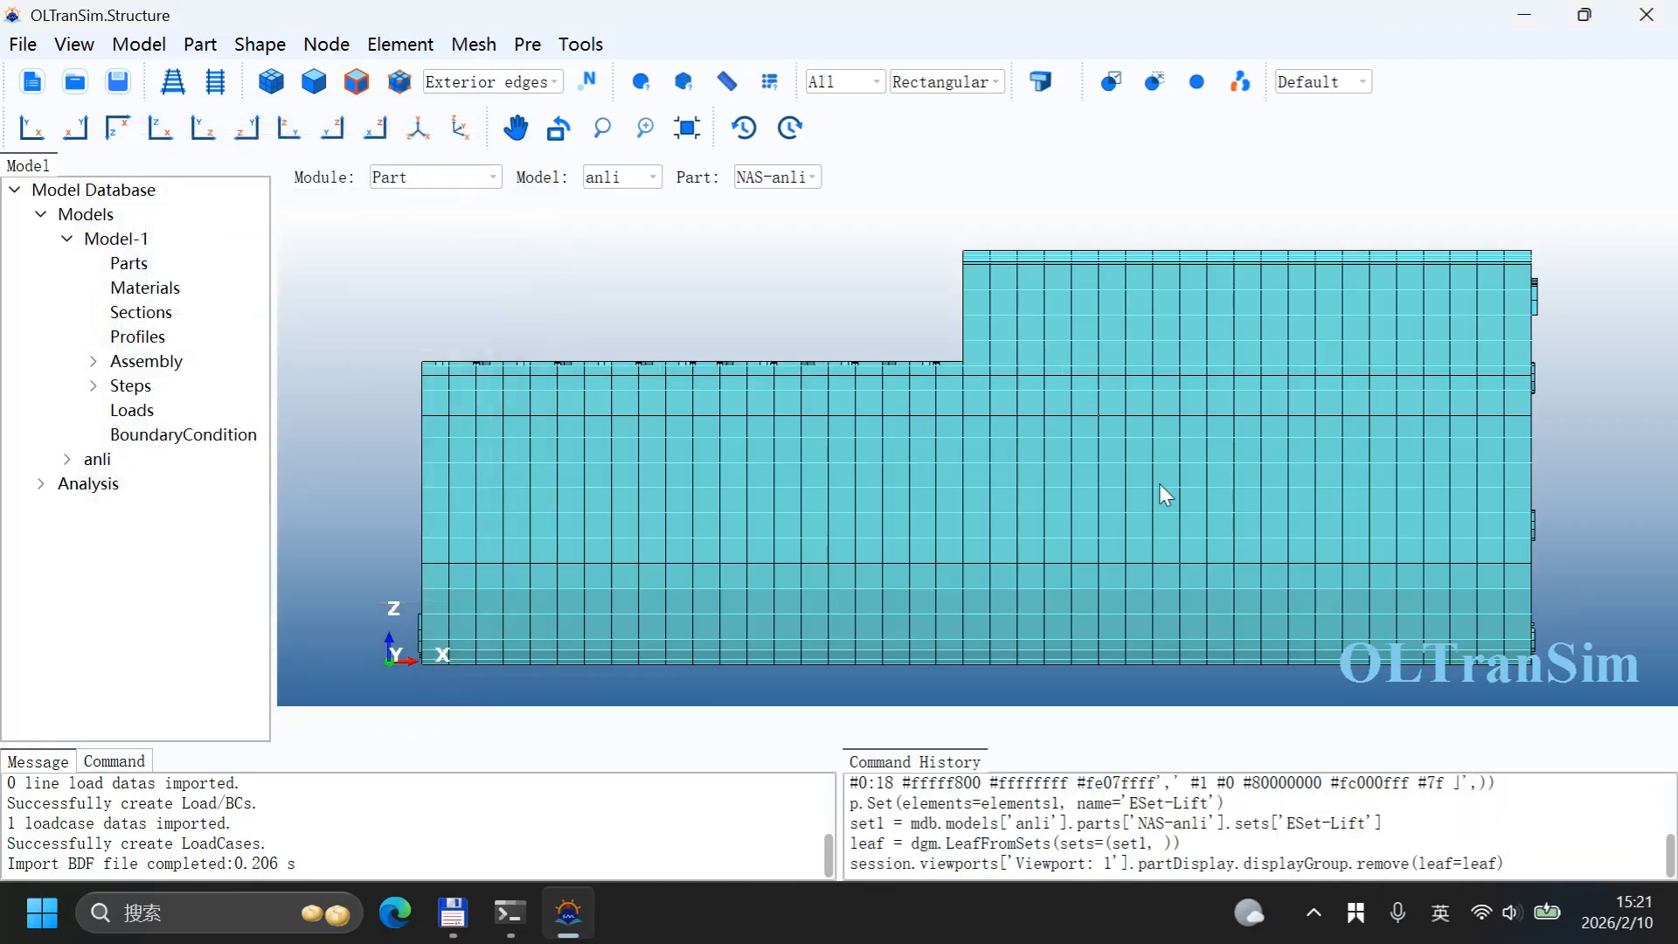
Step: Delete all remaining visible elements of the part
click(394, 47)
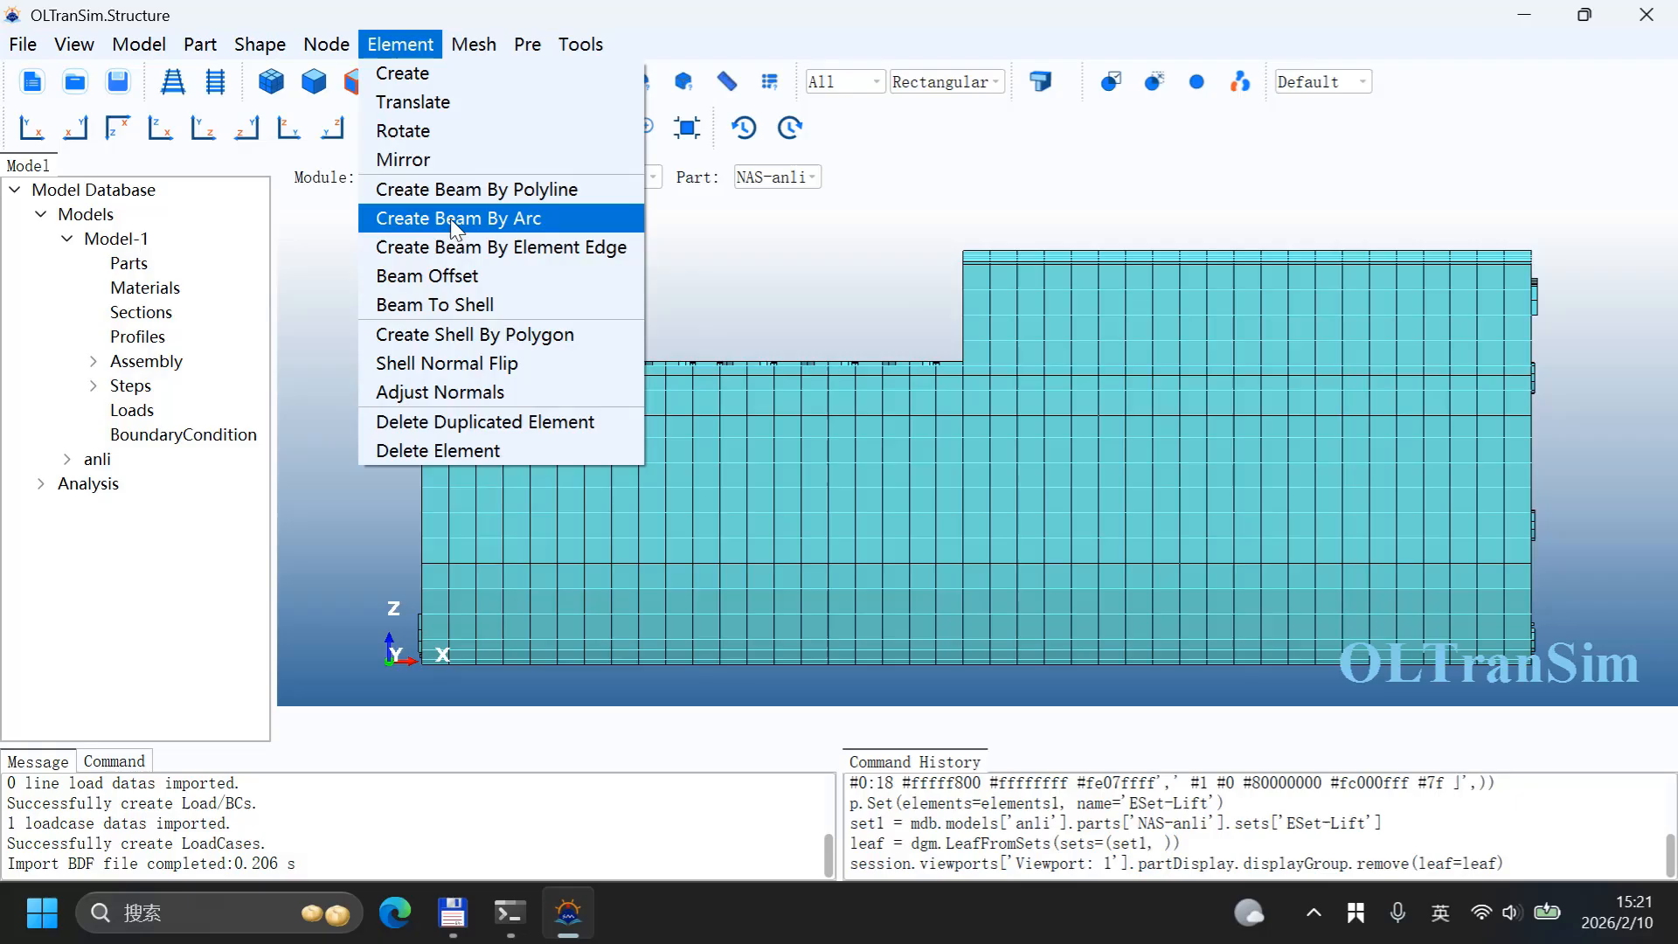
click(454, 449)
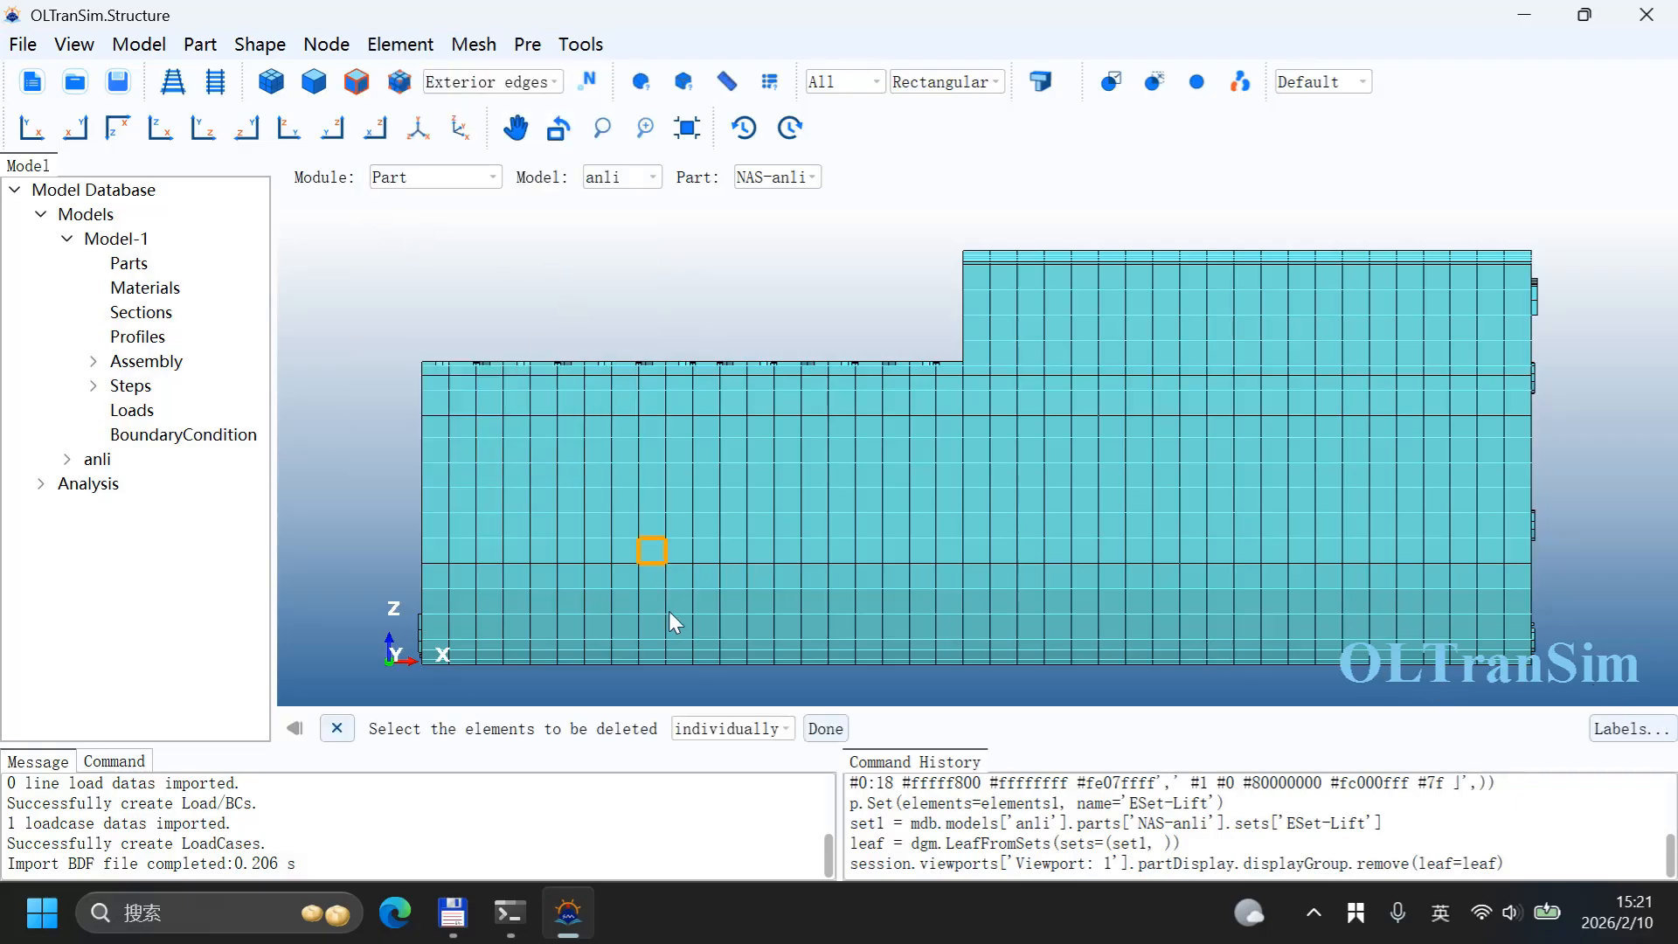
drag(393, 233, 1167, 619)
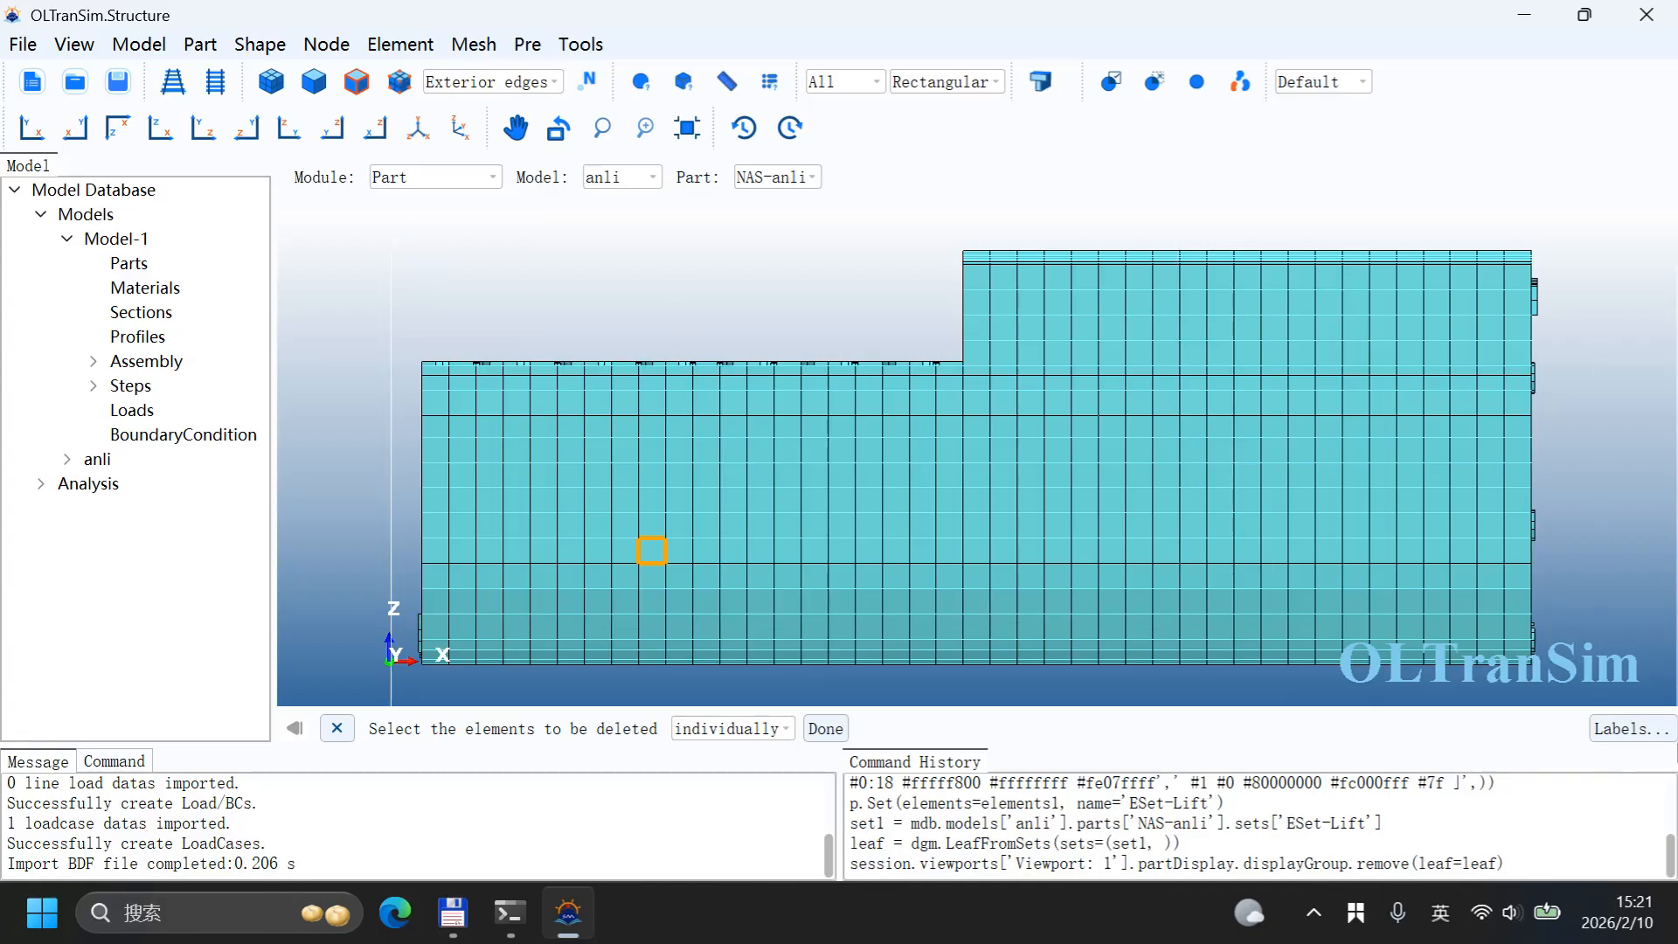
click(825, 728)
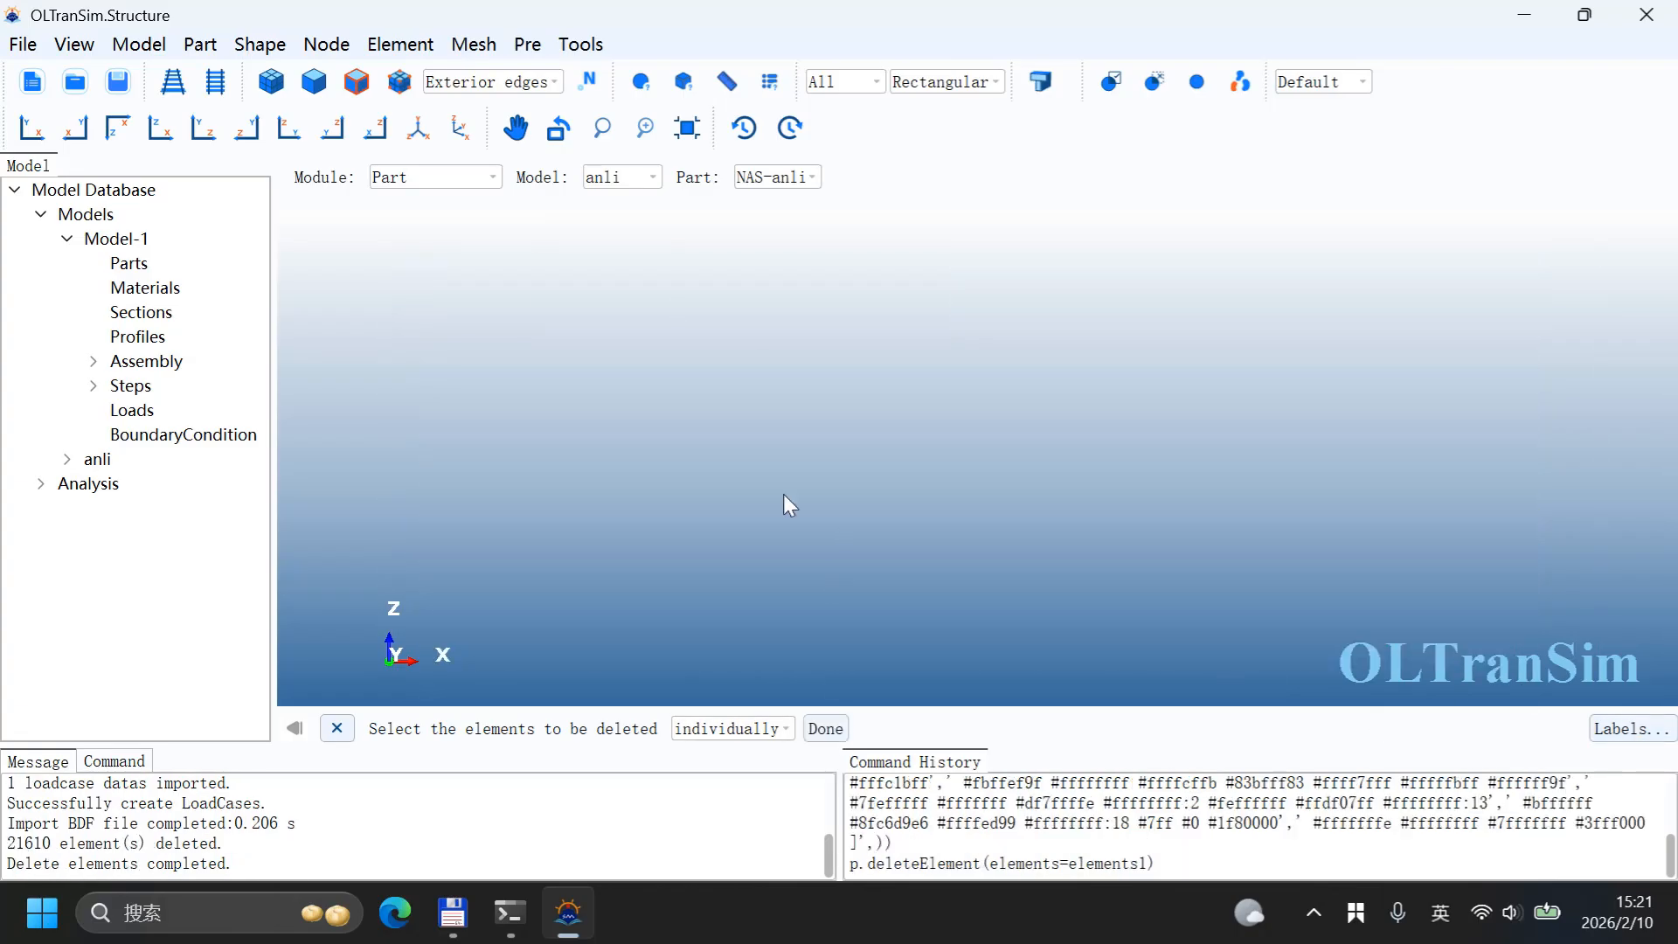
Step: Turn on node display and delete all free nodes
click(401, 78)
click(331, 45)
click(376, 249)
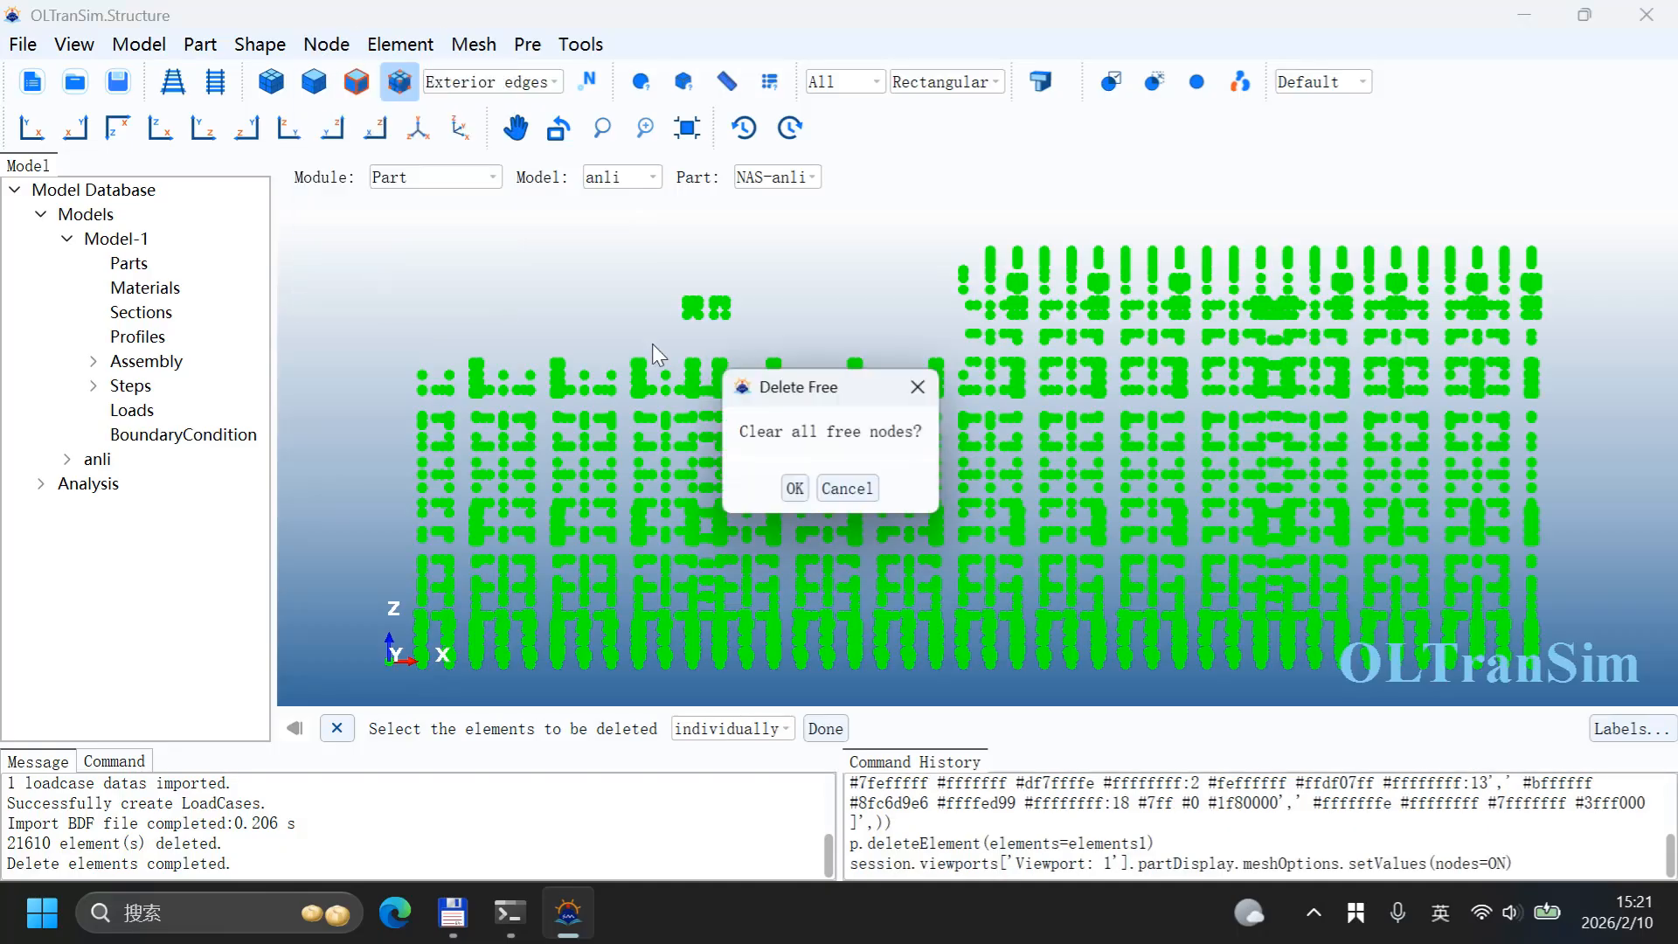
click(795, 489)
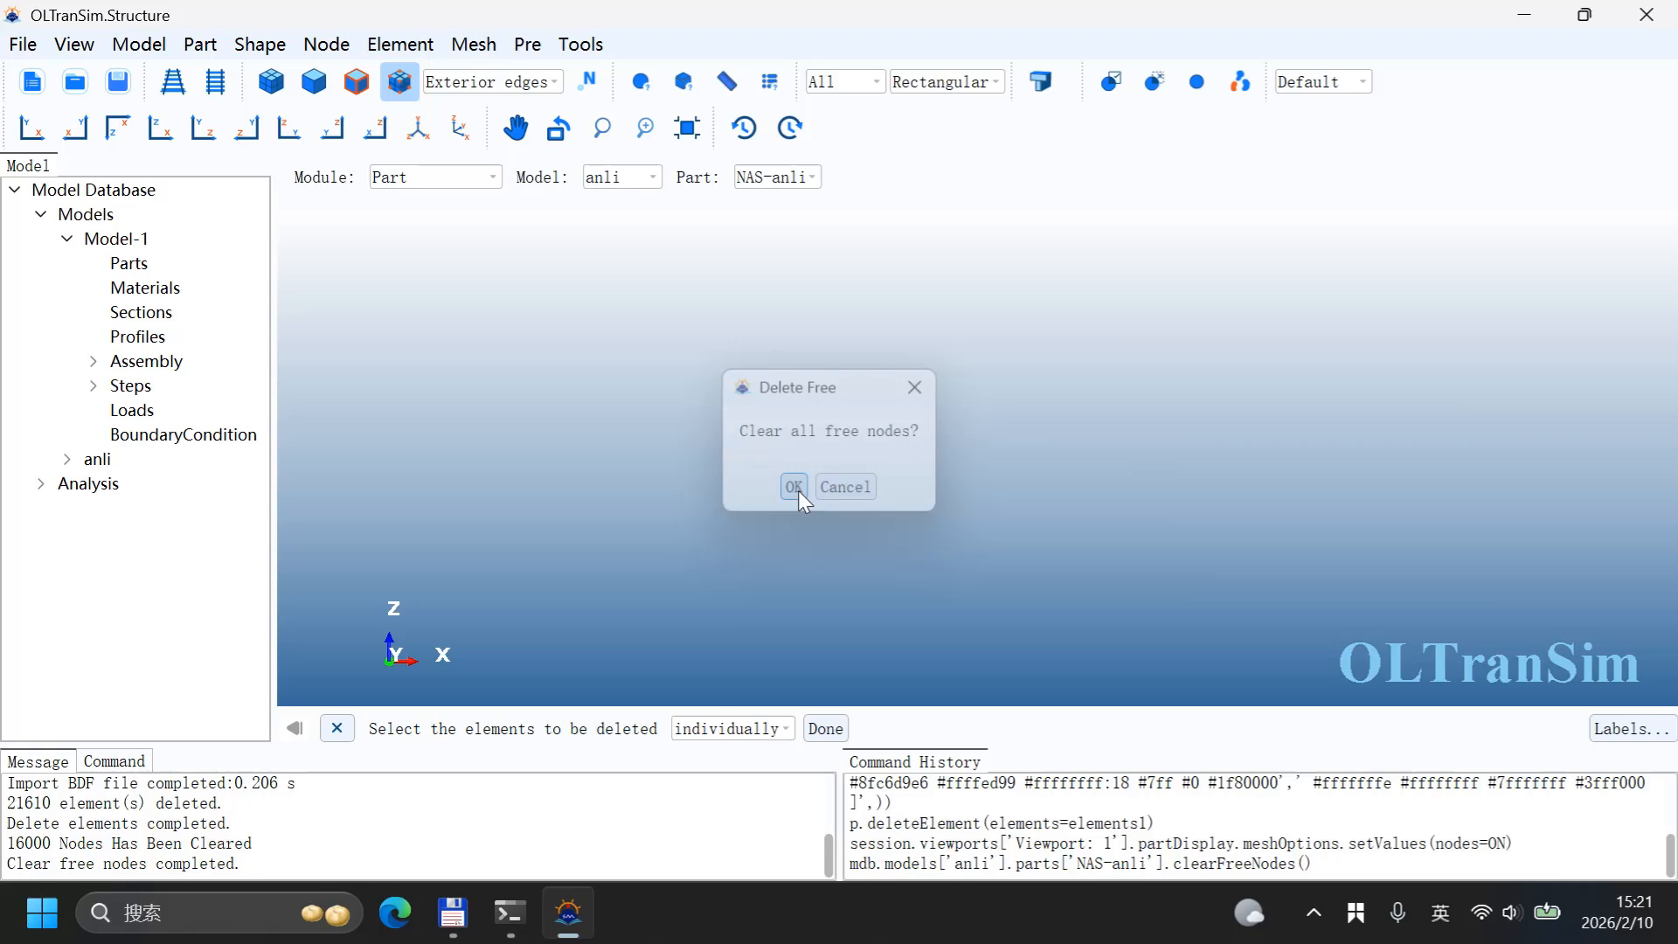
Step: Restore the full model display and orbit around the remaining lift section to inspect it
click(1206, 86)
ctrl+alt+middle_drag(955, 366, 1432, 492)
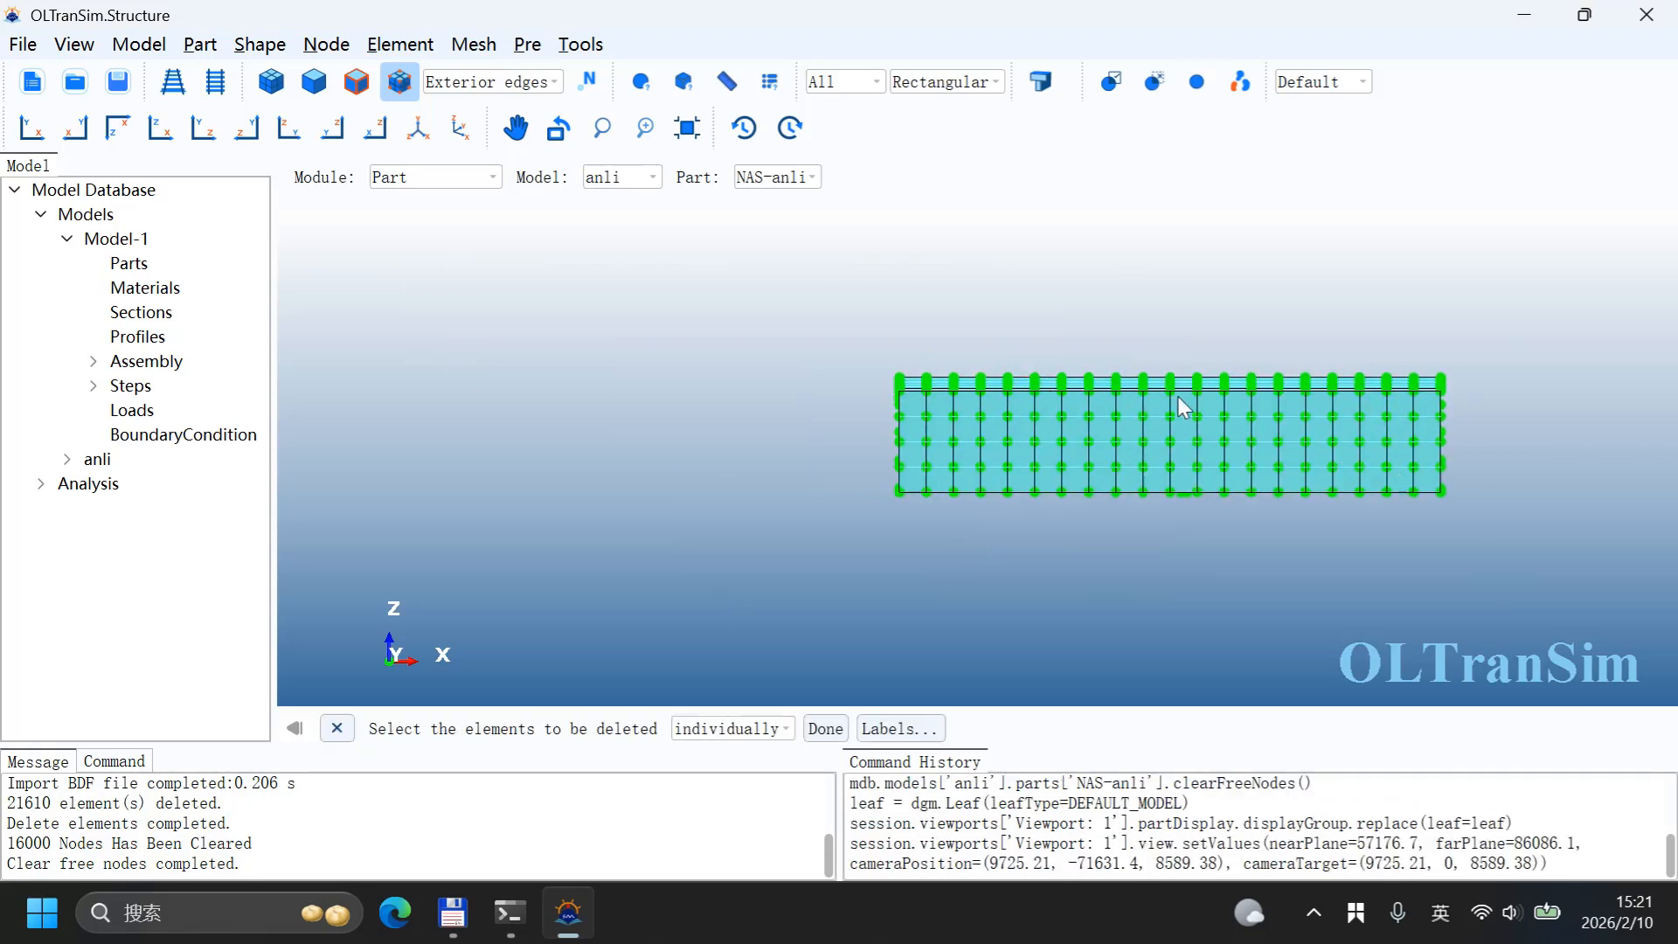
ctrl+alt+drag(1179, 398, 1198, 584)
ctrl+alt+drag(975, 376, 896, 503)
ctrl+alt+drag(1260, 343, 1167, 237)
ctrl+alt+drag(1177, 335, 1093, 250)
scroll(989, 362, down, 1)
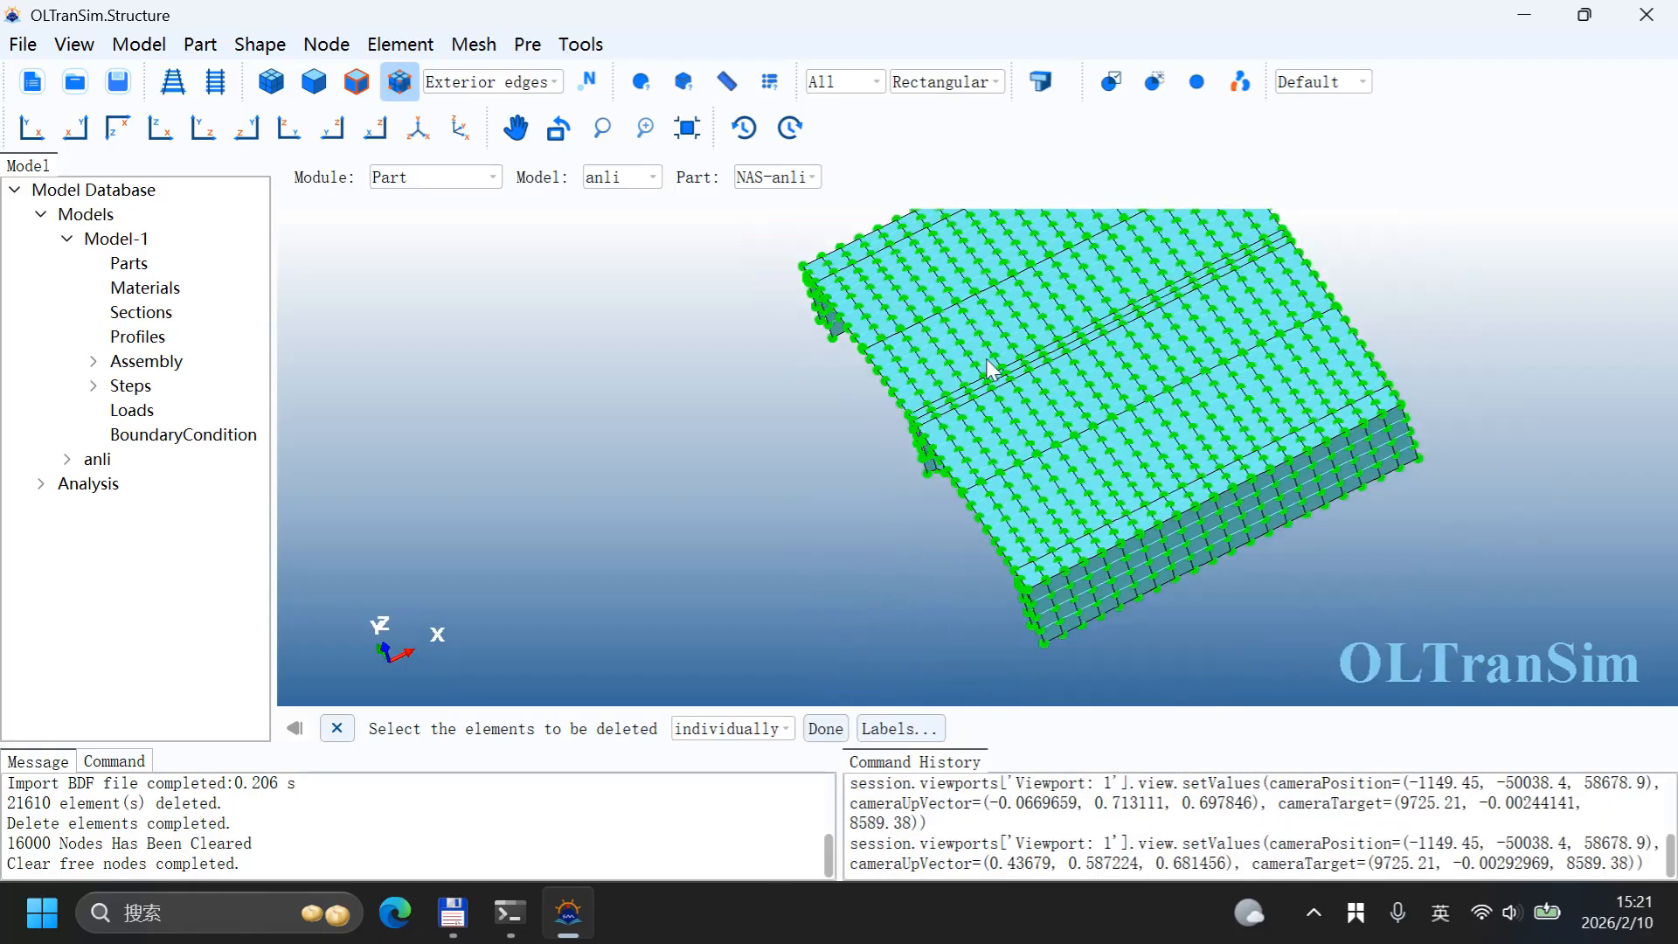
ctrl+alt+drag(989, 362, 1030, 357)
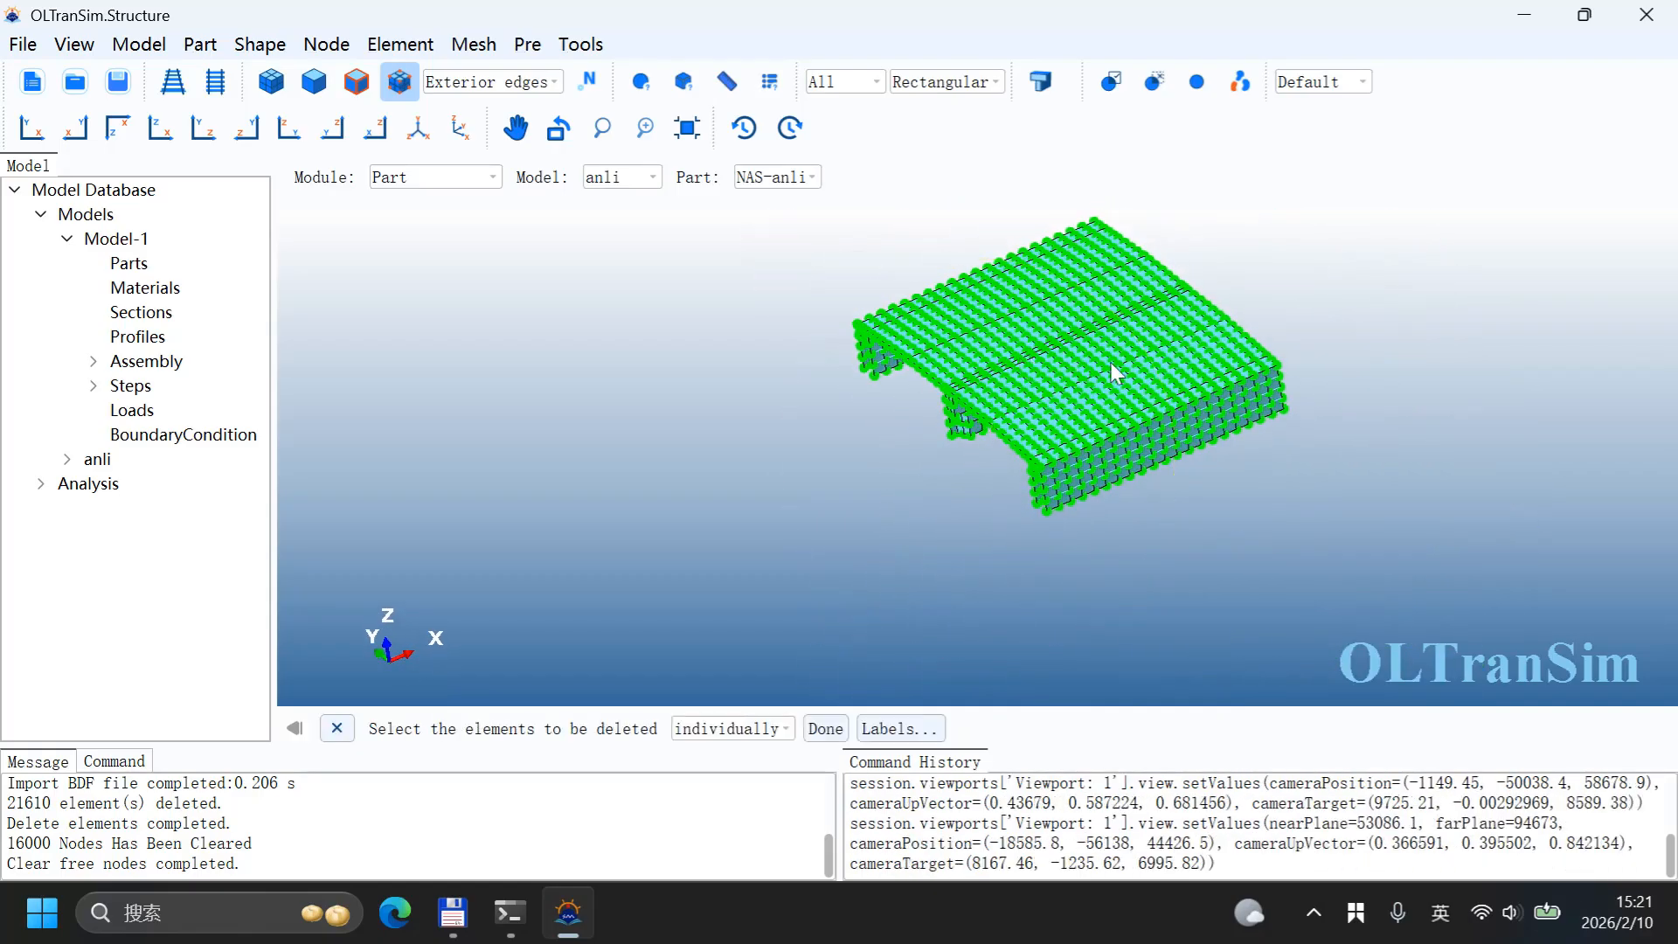
click(960, 392)
Step: Create a node at coordinates 0, 0, 0
click(323, 45)
click(371, 68)
drag(794, 320, 520, 214)
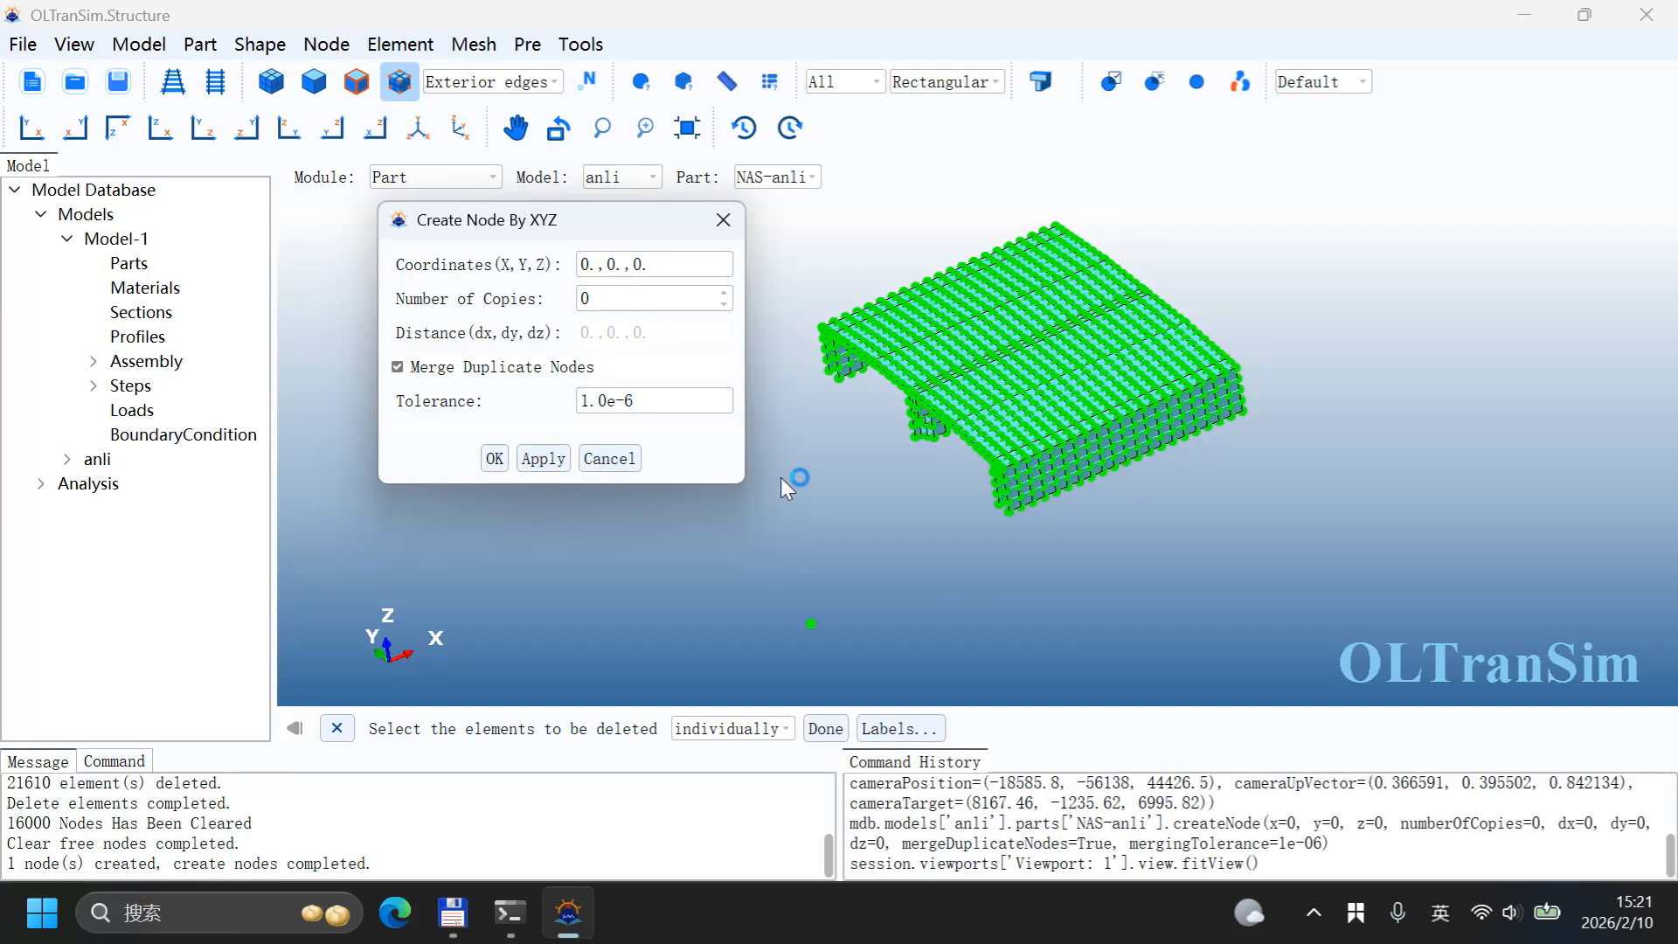
click(735, 225)
Step: Translate all nodes of the part in Move mode by the vector from a corner node to the origin node
click(326, 43)
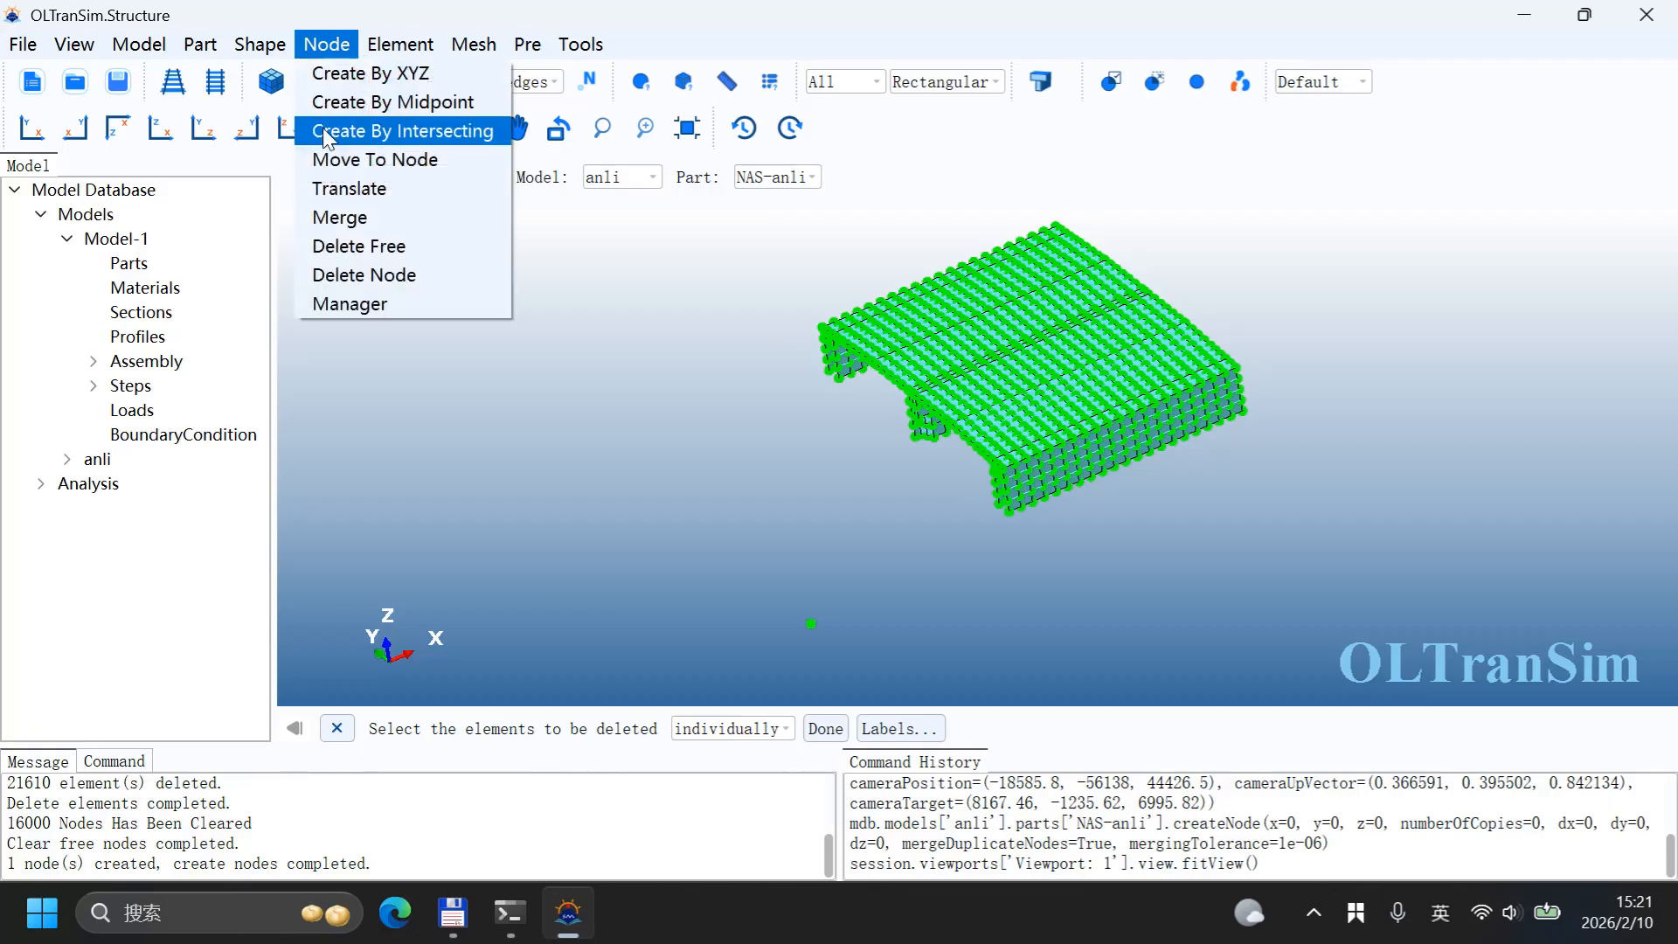
click(362, 188)
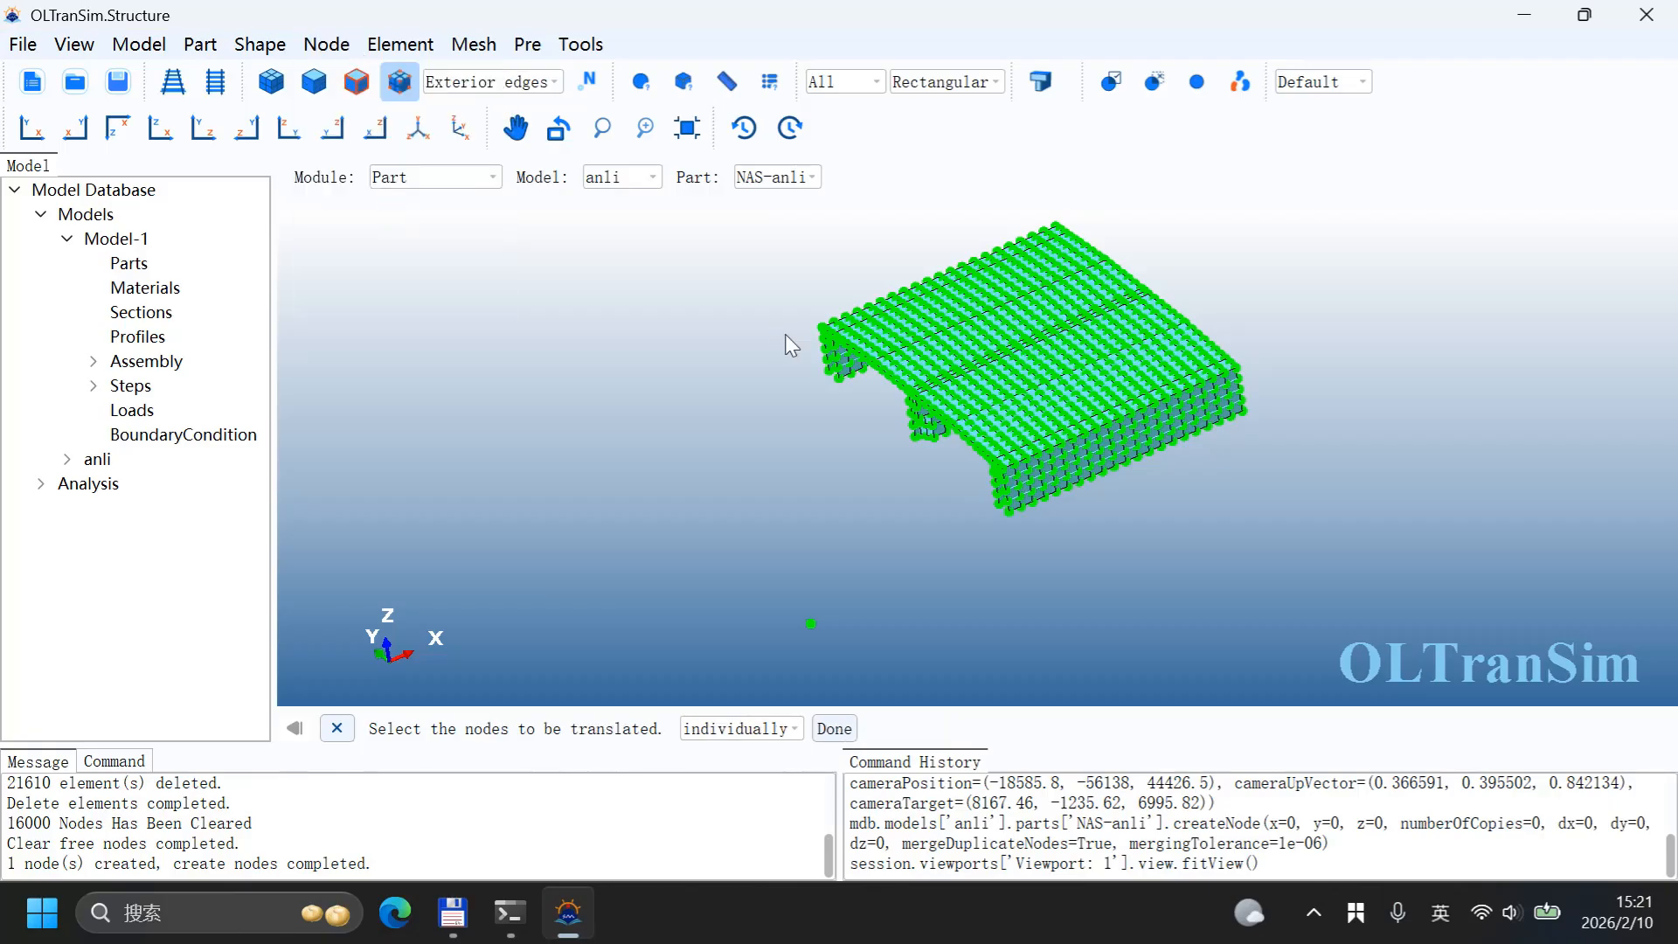
drag(750, 259, 1230, 513)
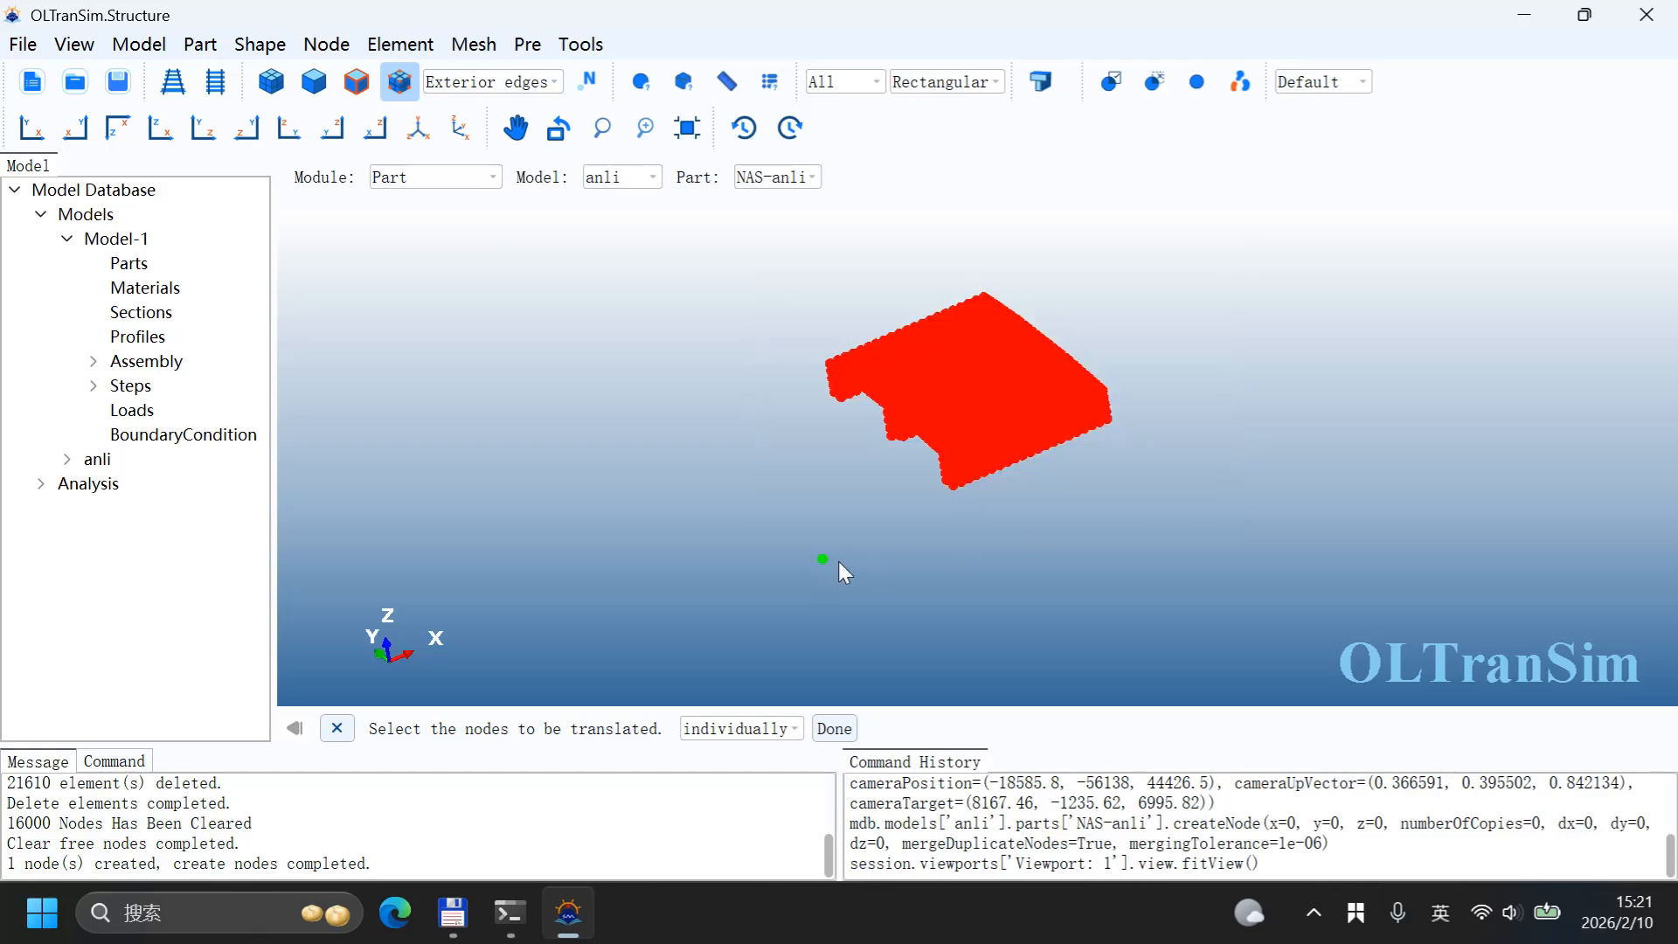
scroll(874, 434, up, 4)
scroll(651, 344, down, 4)
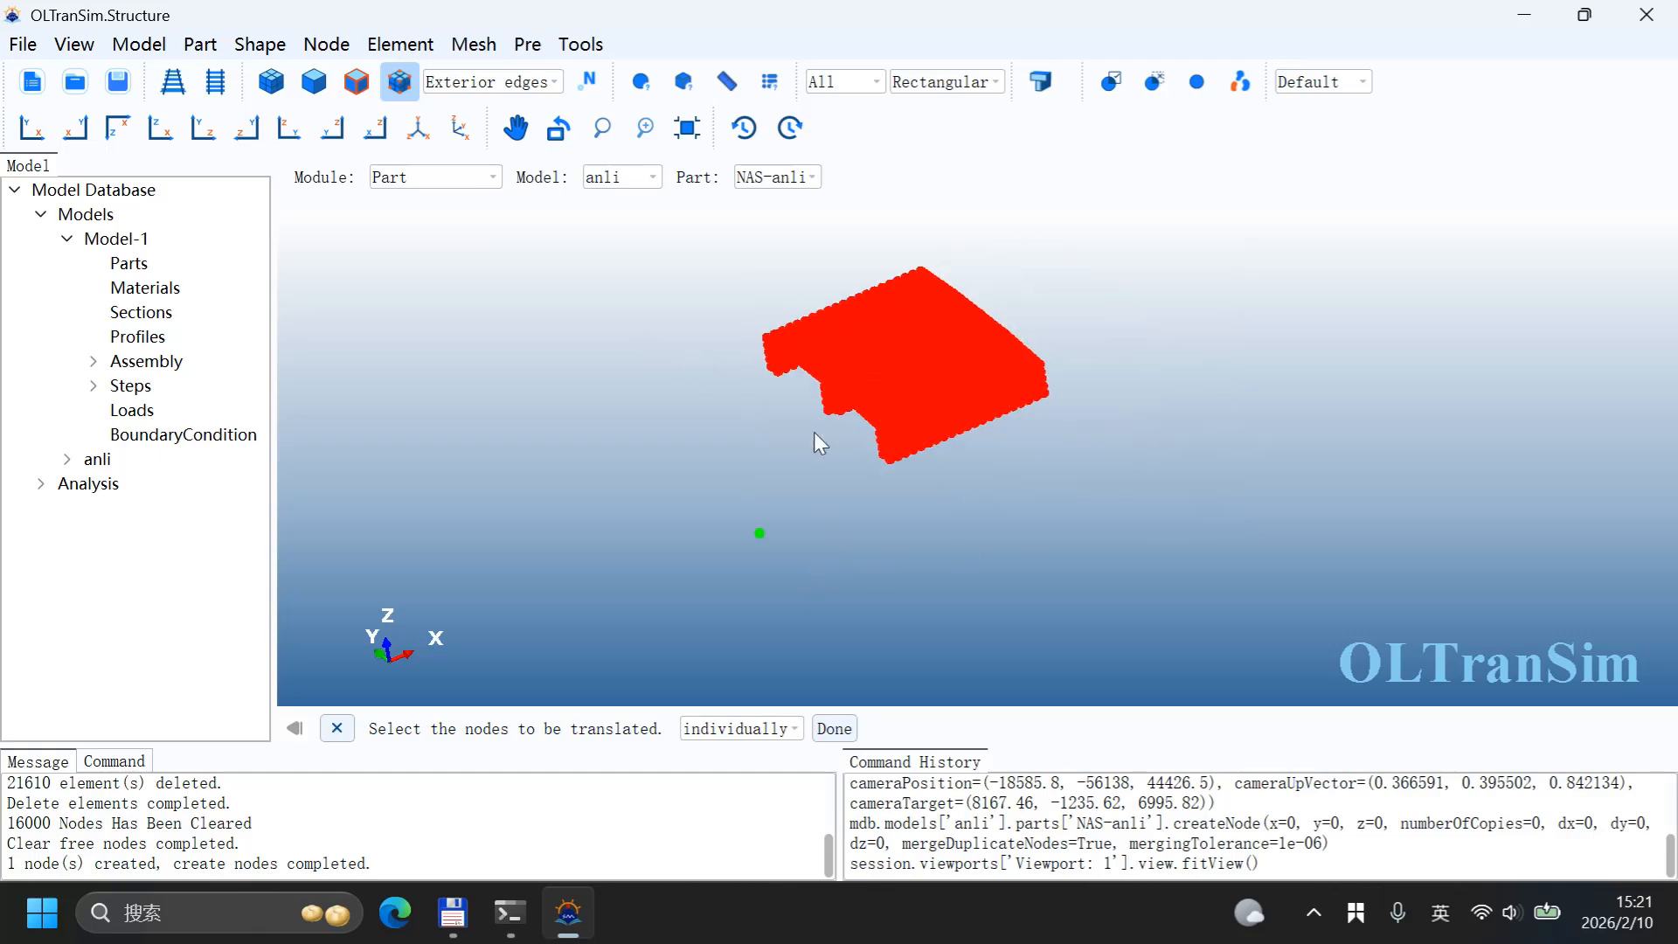
scroll(818, 424, up, 3)
scroll(848, 389, up, 5)
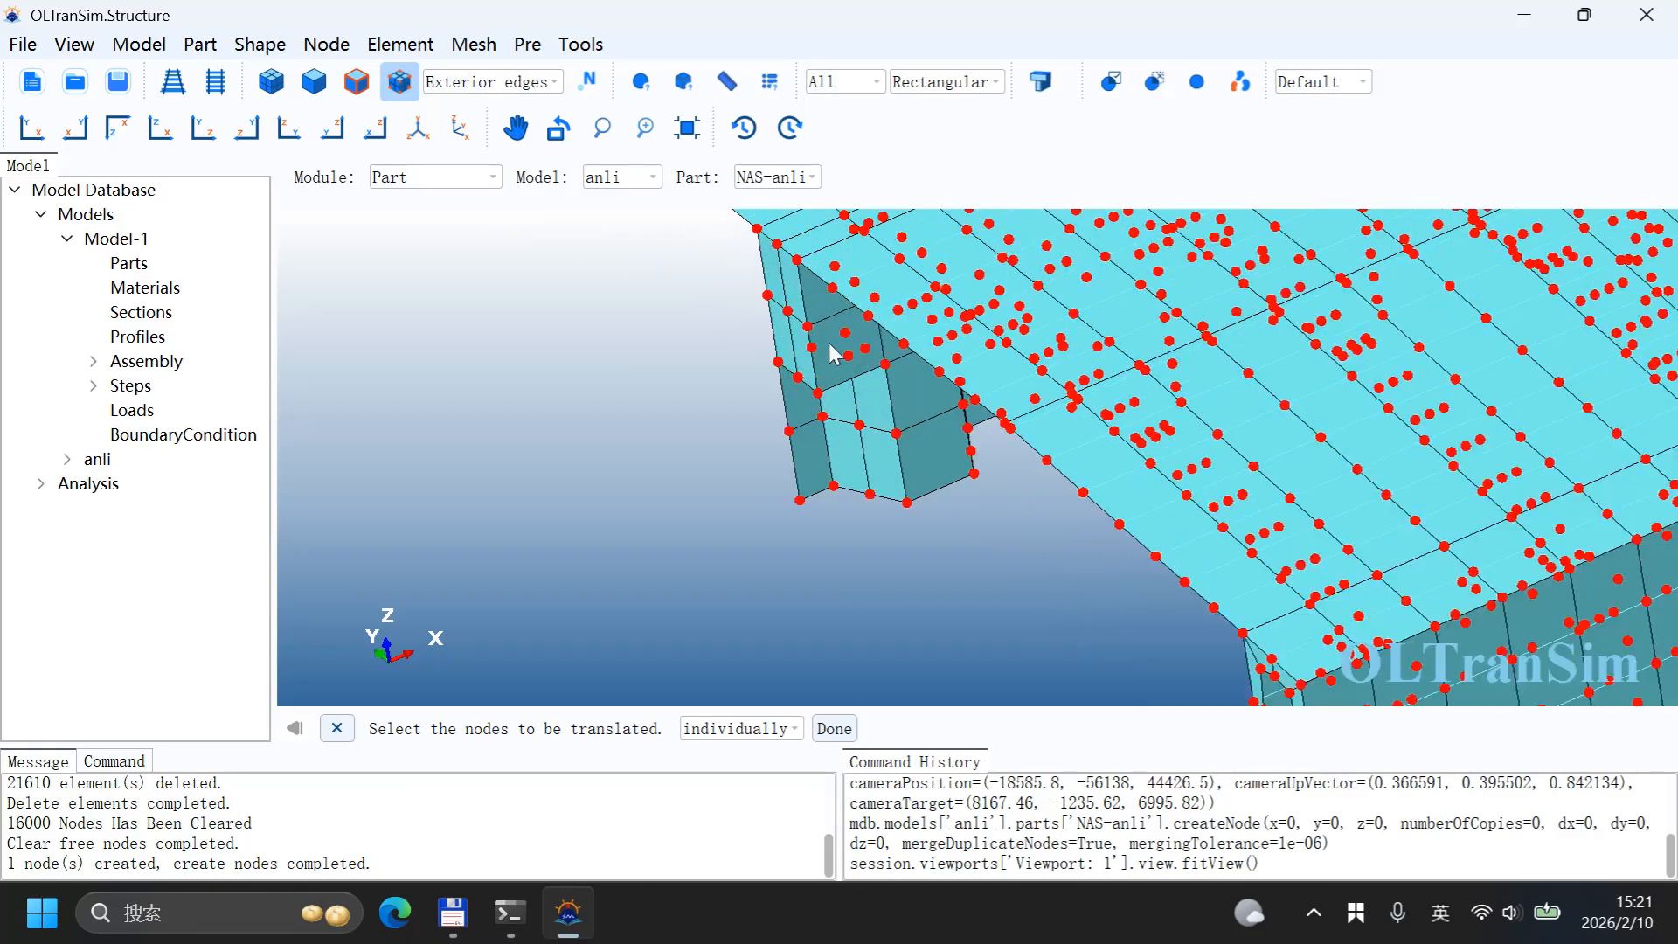
click(778, 246)
click(834, 729)
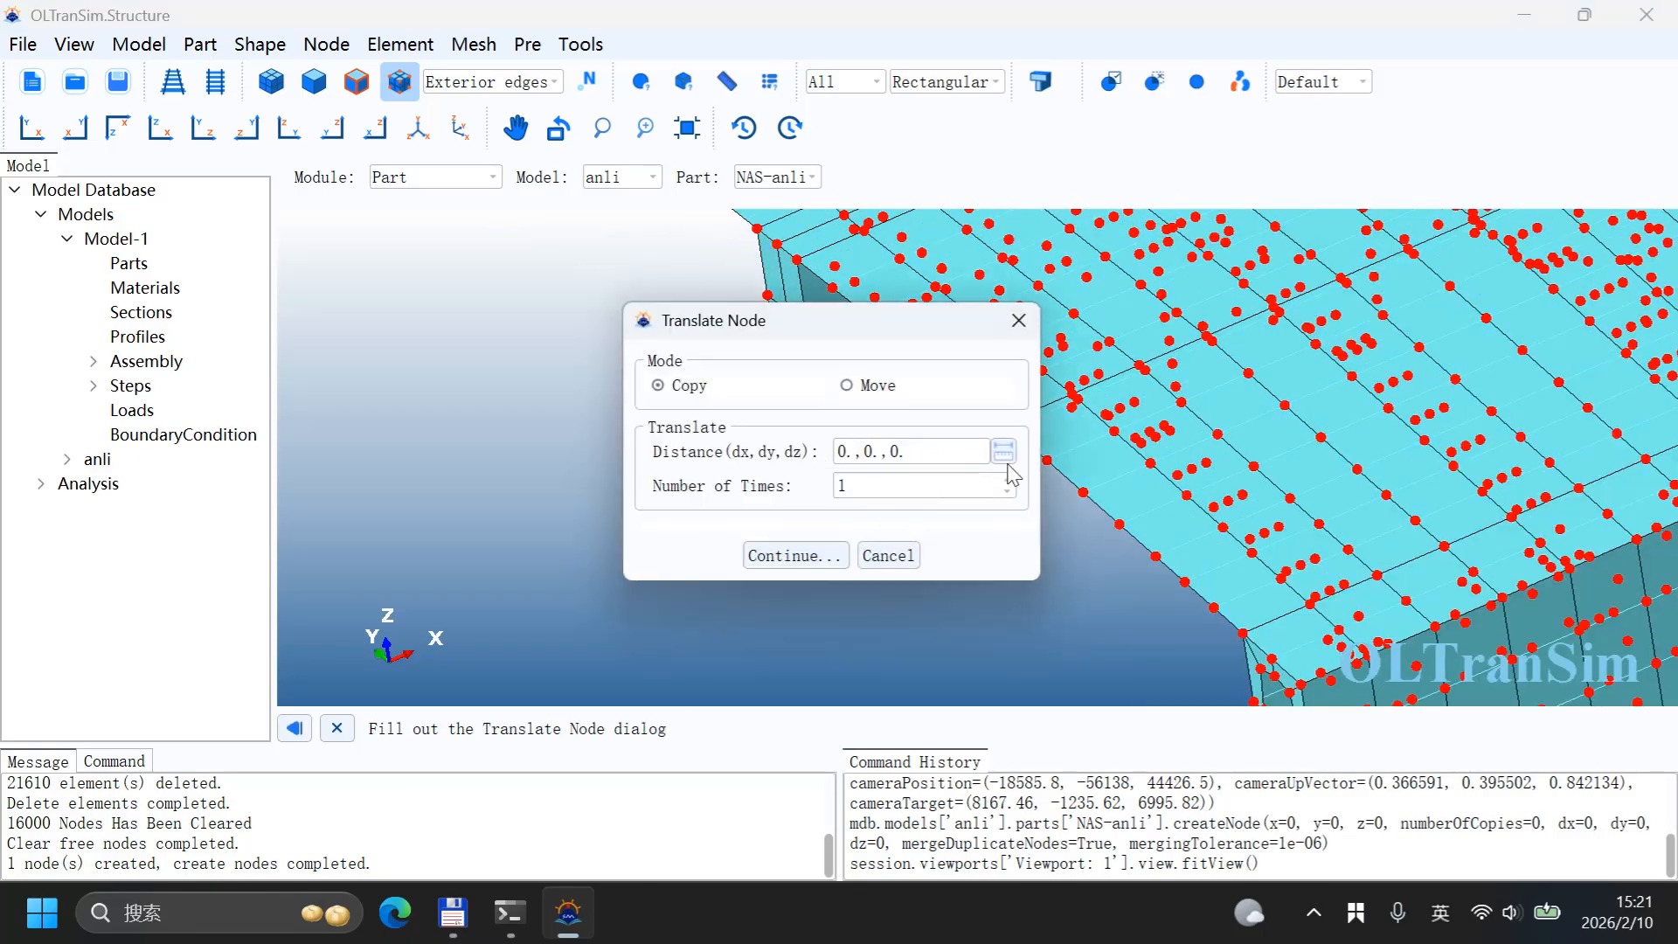
click(879, 385)
click(1004, 452)
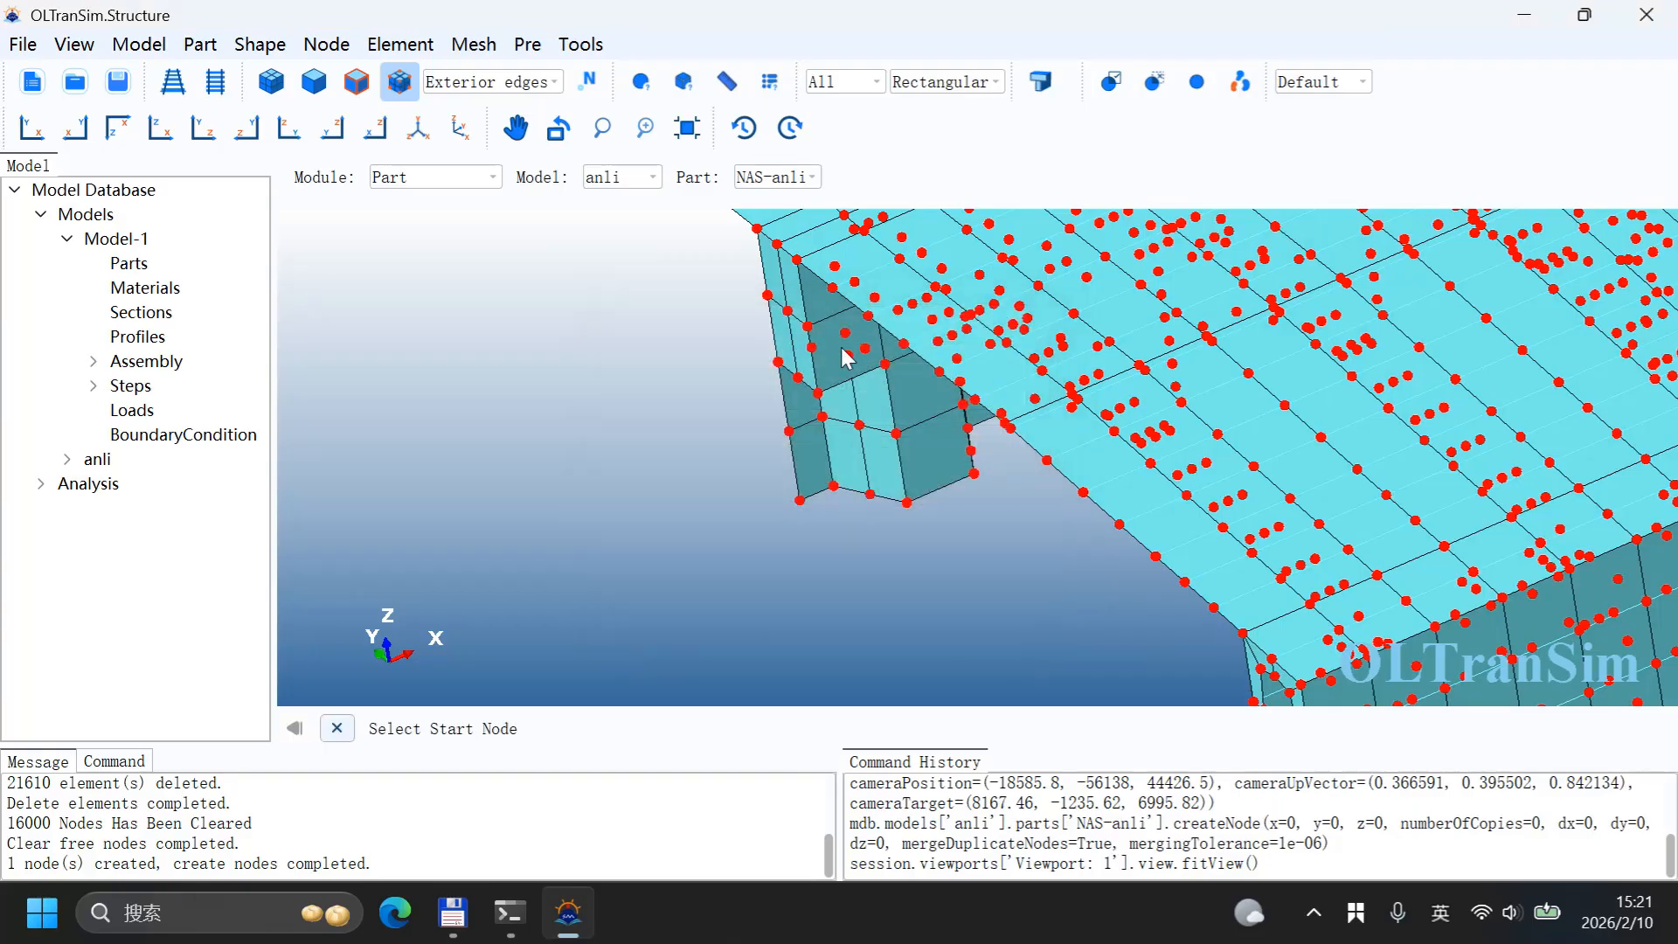
click(777, 244)
scroll(878, 297, down, 5)
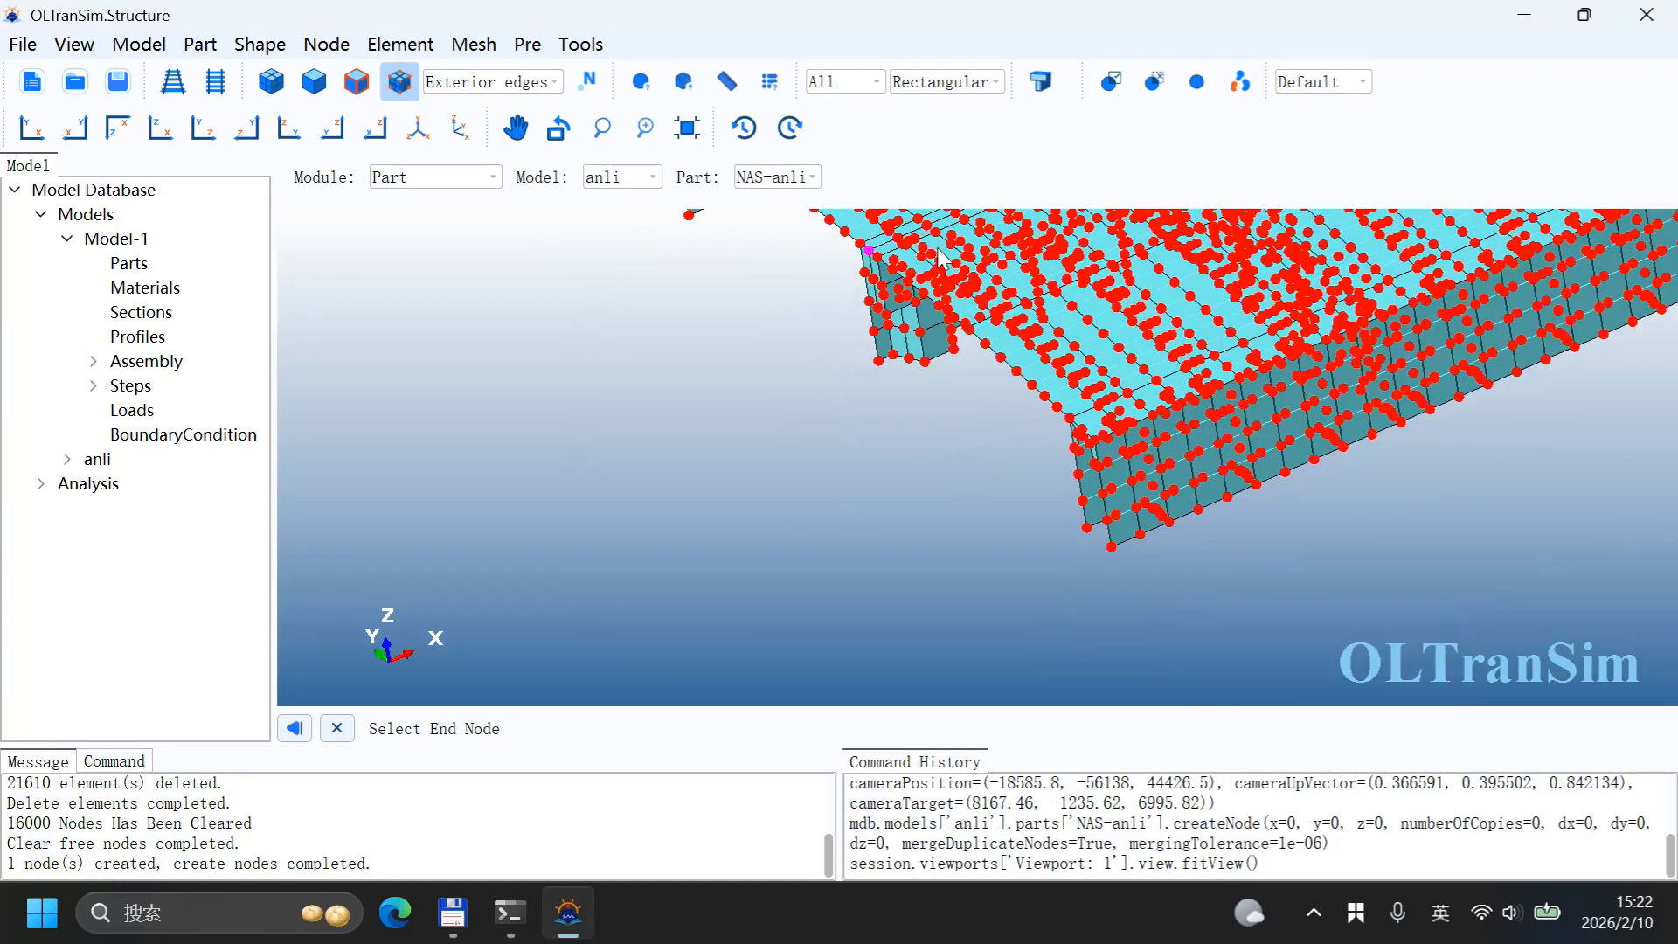
click(747, 597)
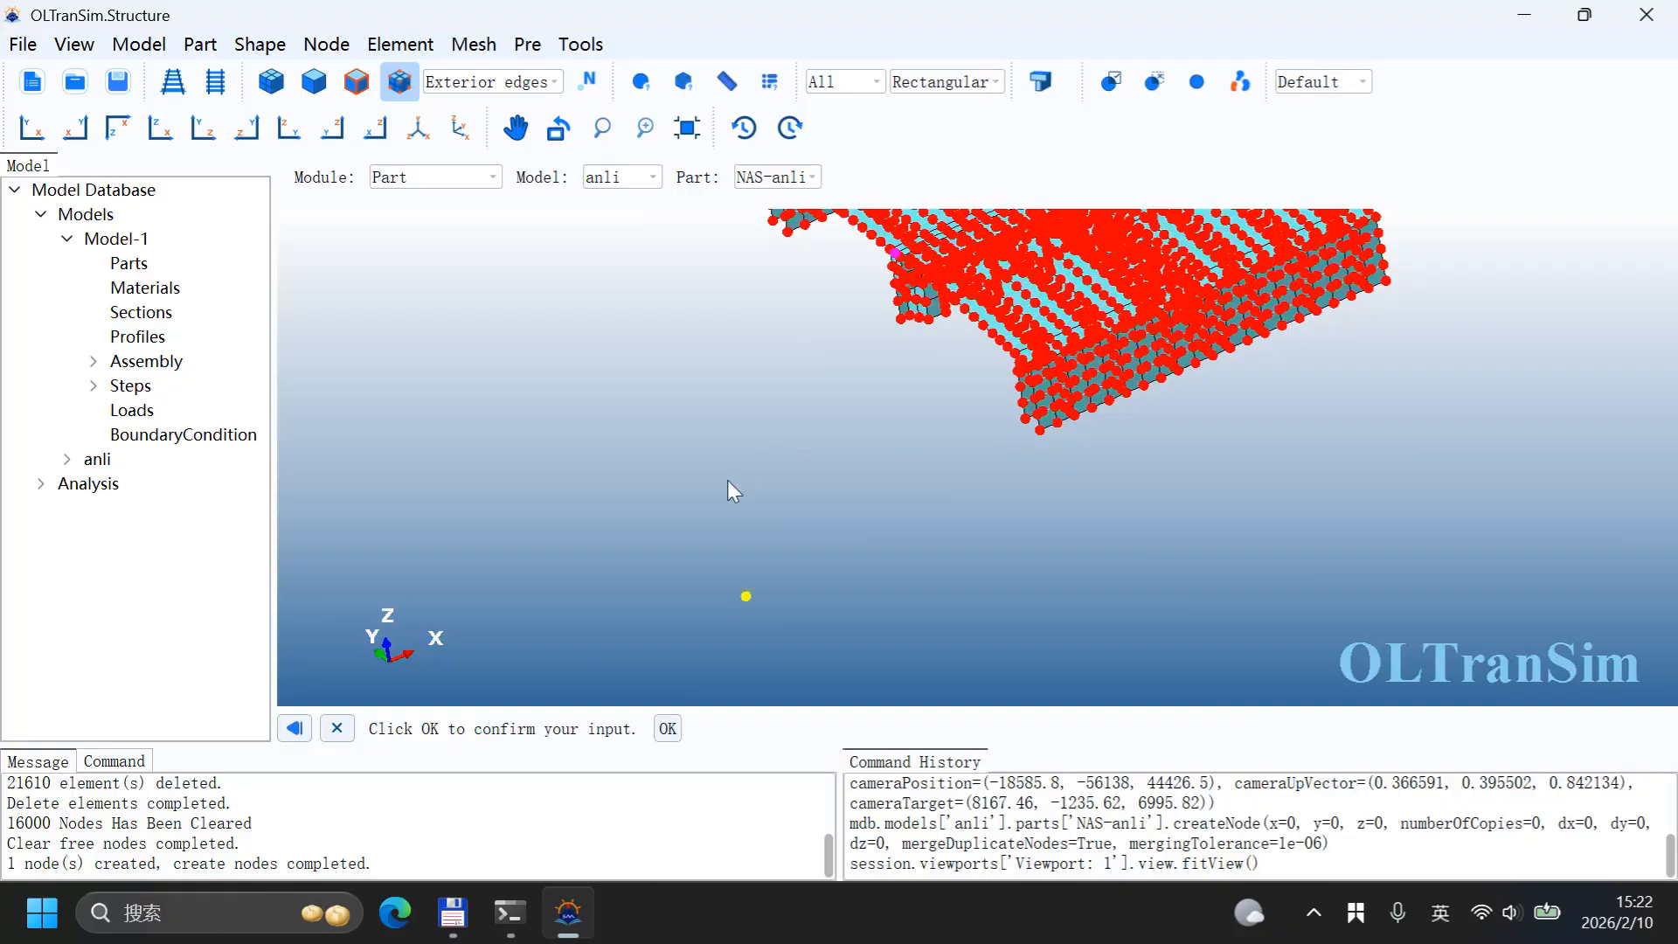
click(667, 728)
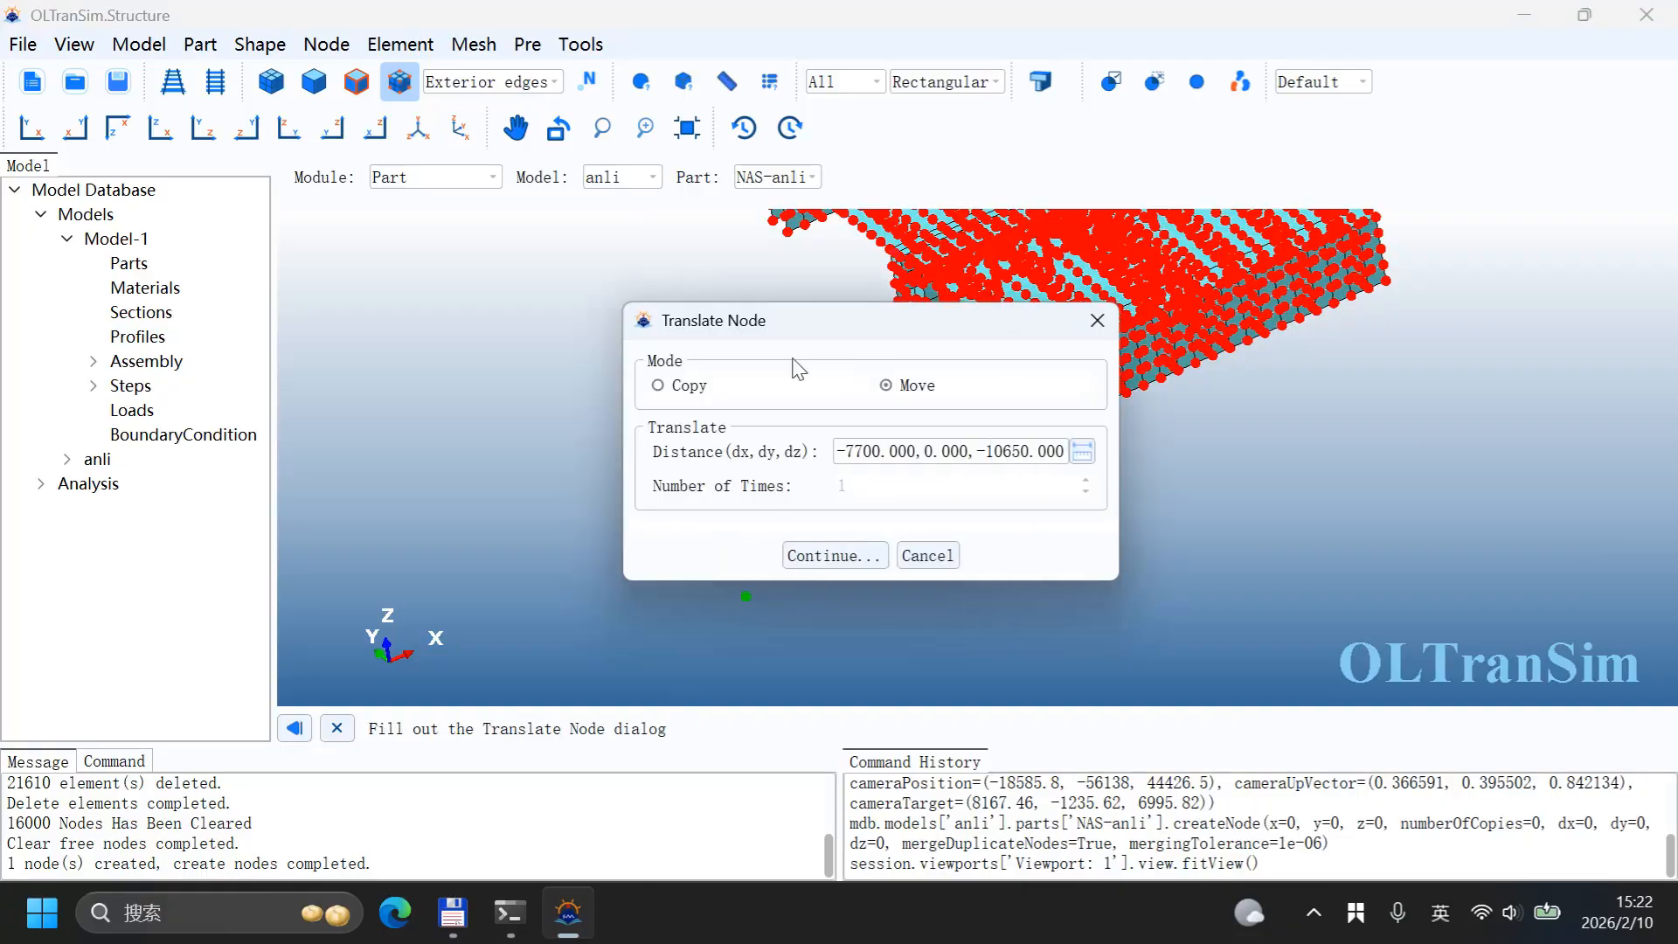
click(825, 559)
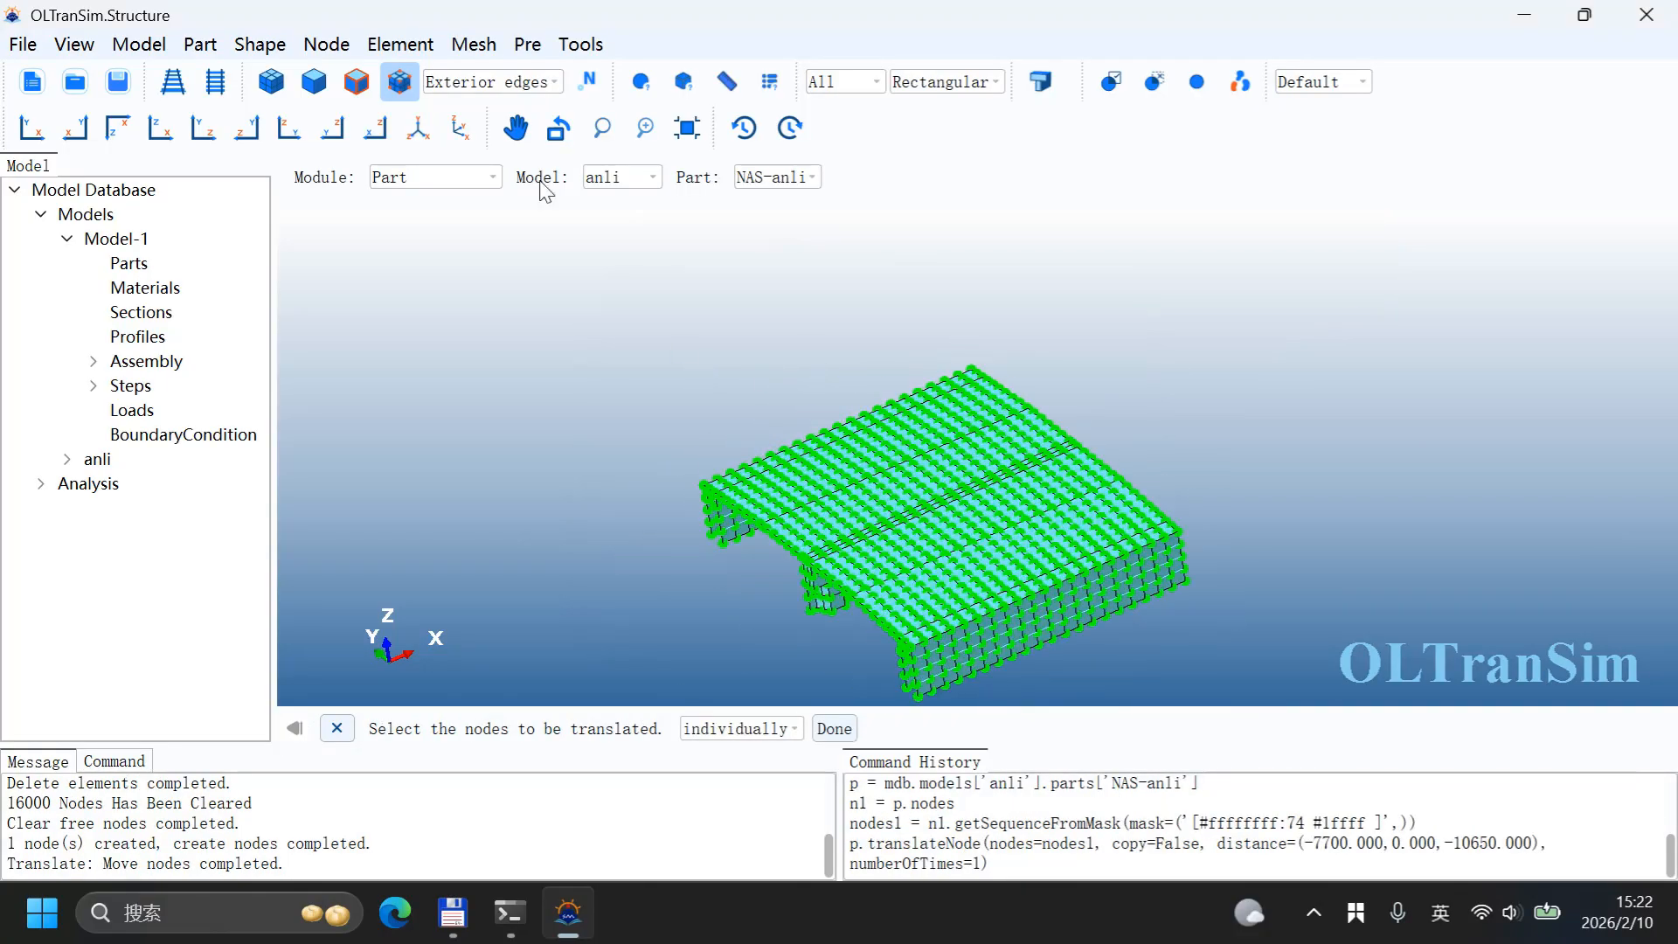
Step: Merge coincident nodes of the part
click(348, 49)
click(355, 215)
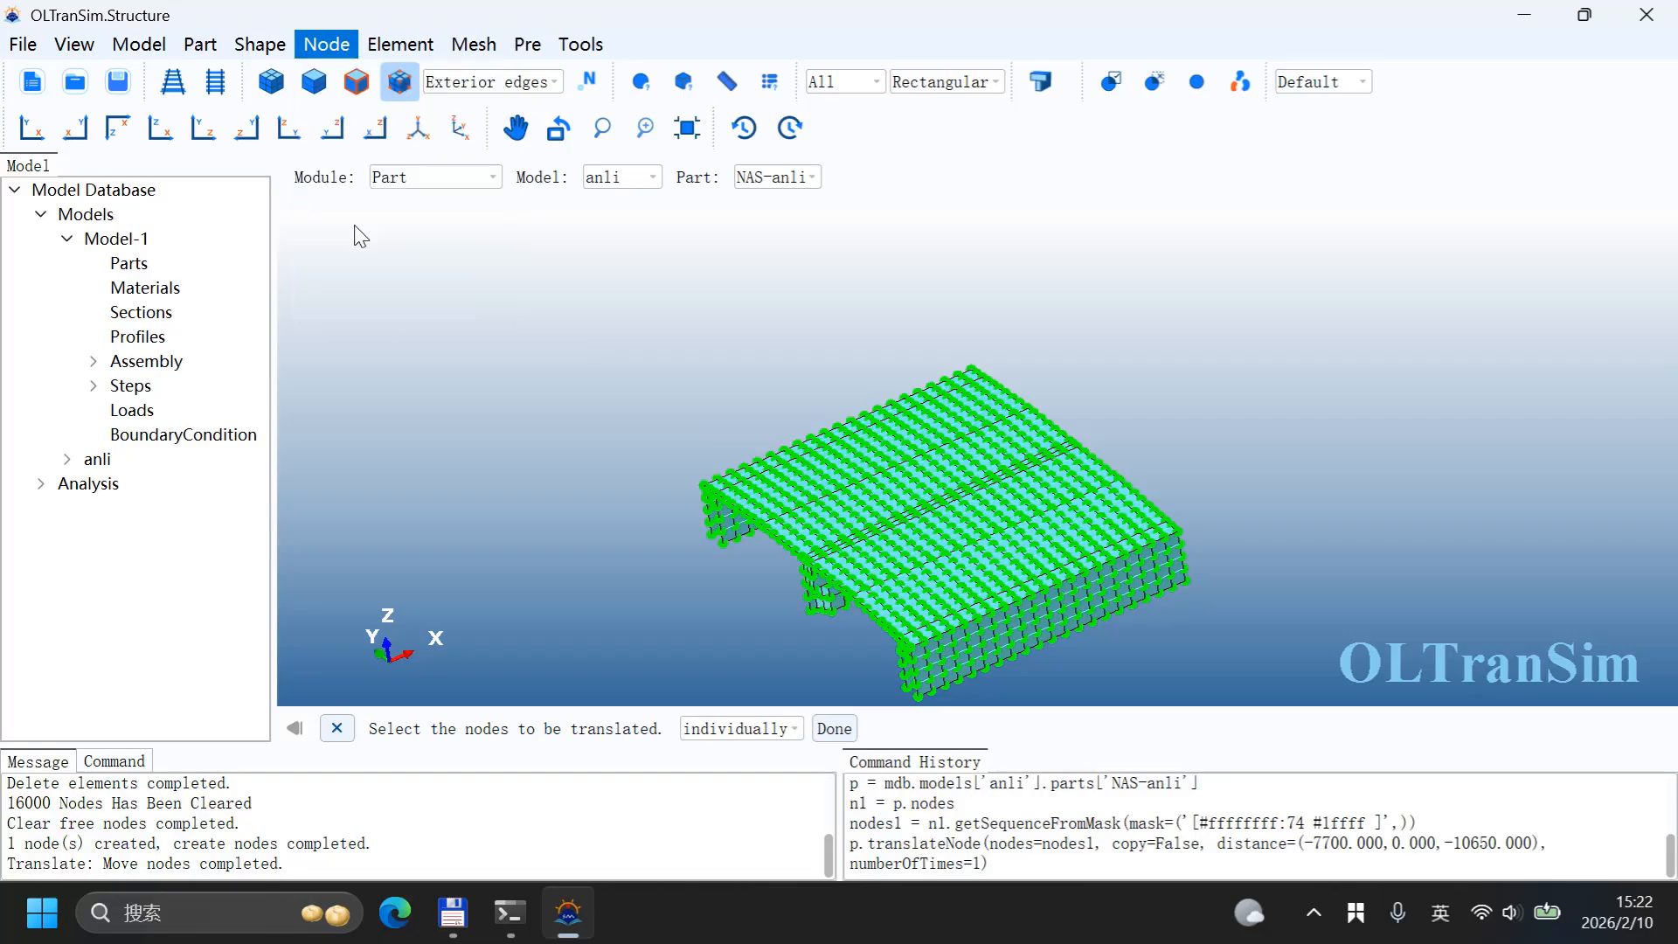
click(764, 523)
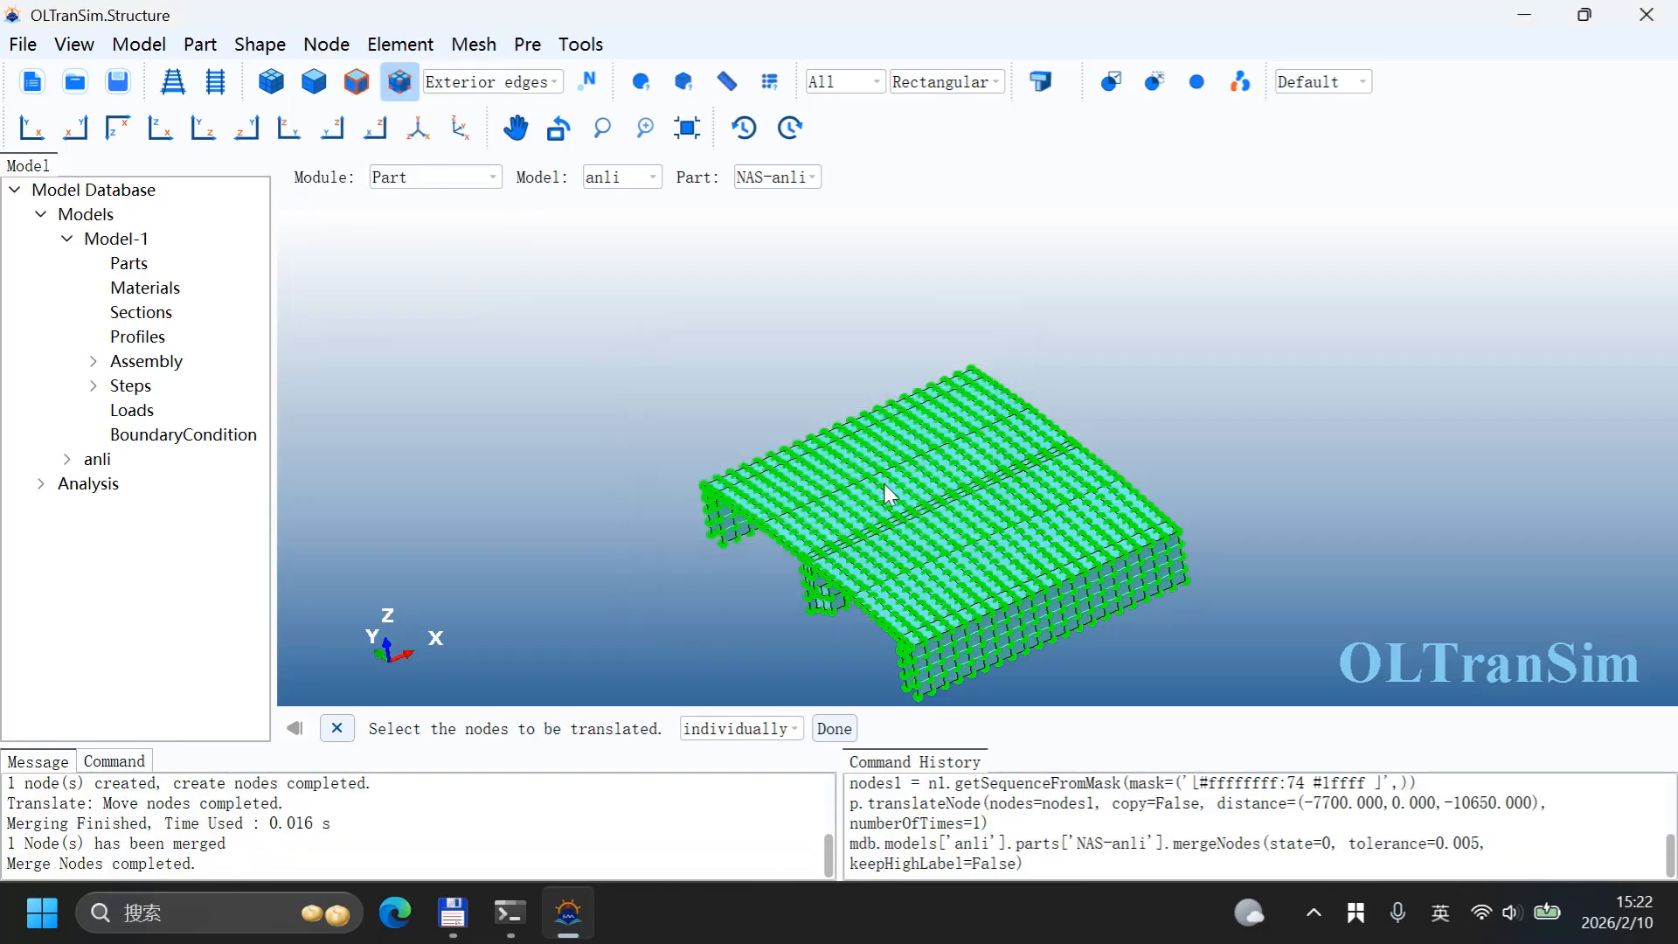
Step: Switch to the front view and set up Mesh Refine on nodes with Dimension size control of 50
scroll(830, 433, up, 8)
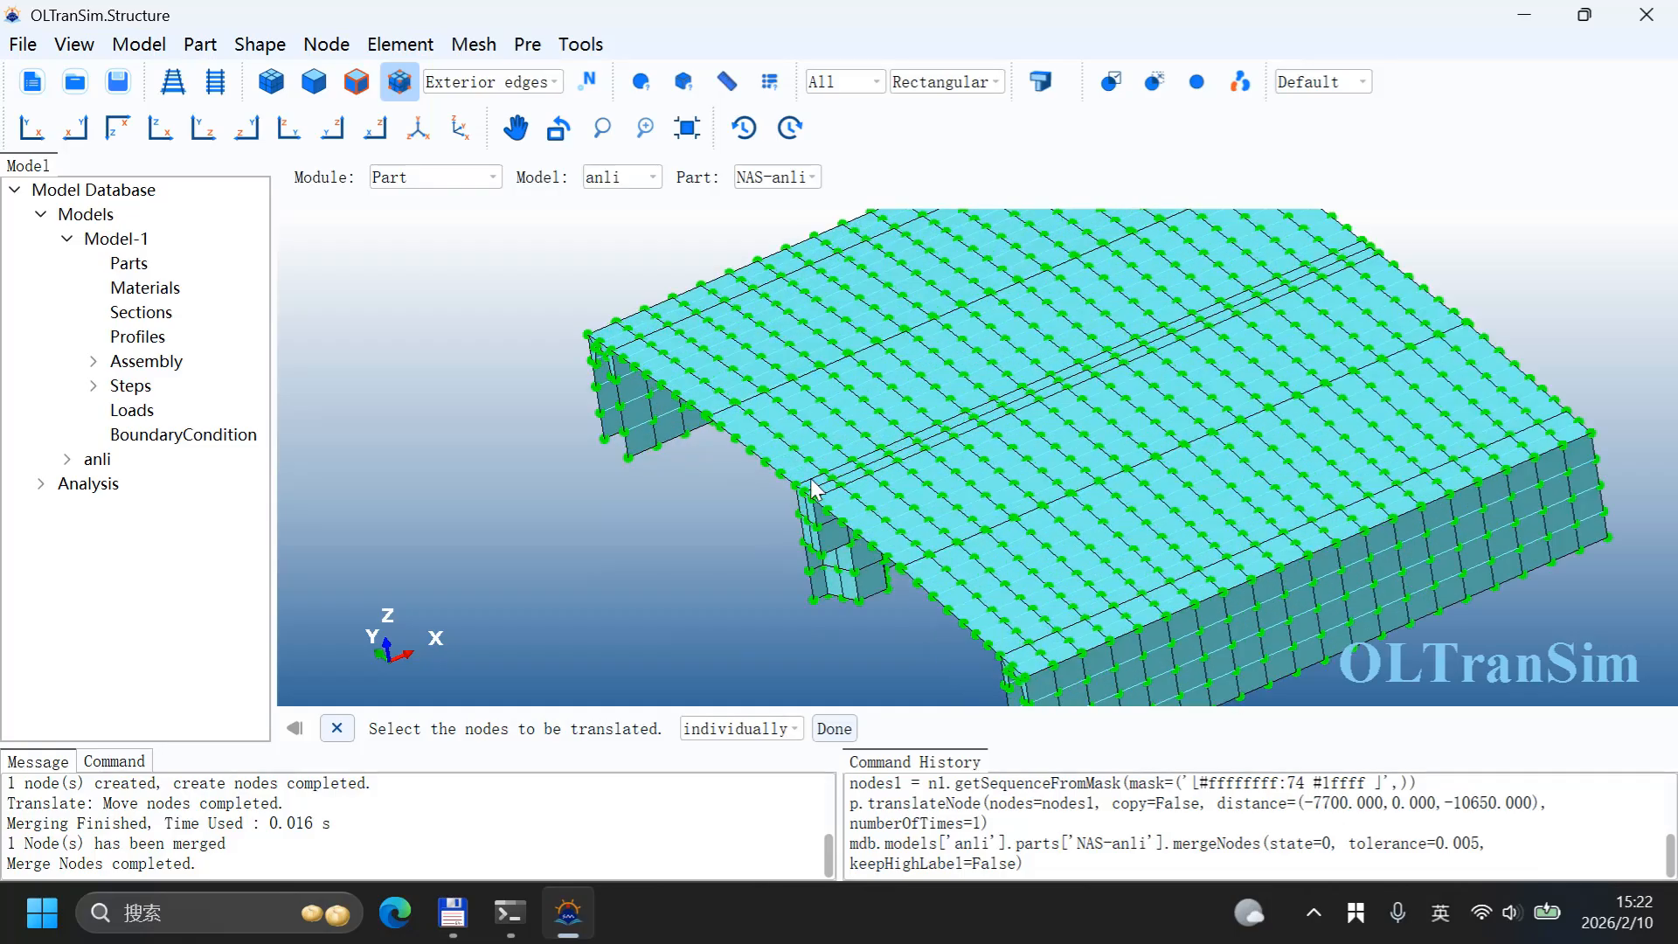
scroll(646, 465, down, 10)
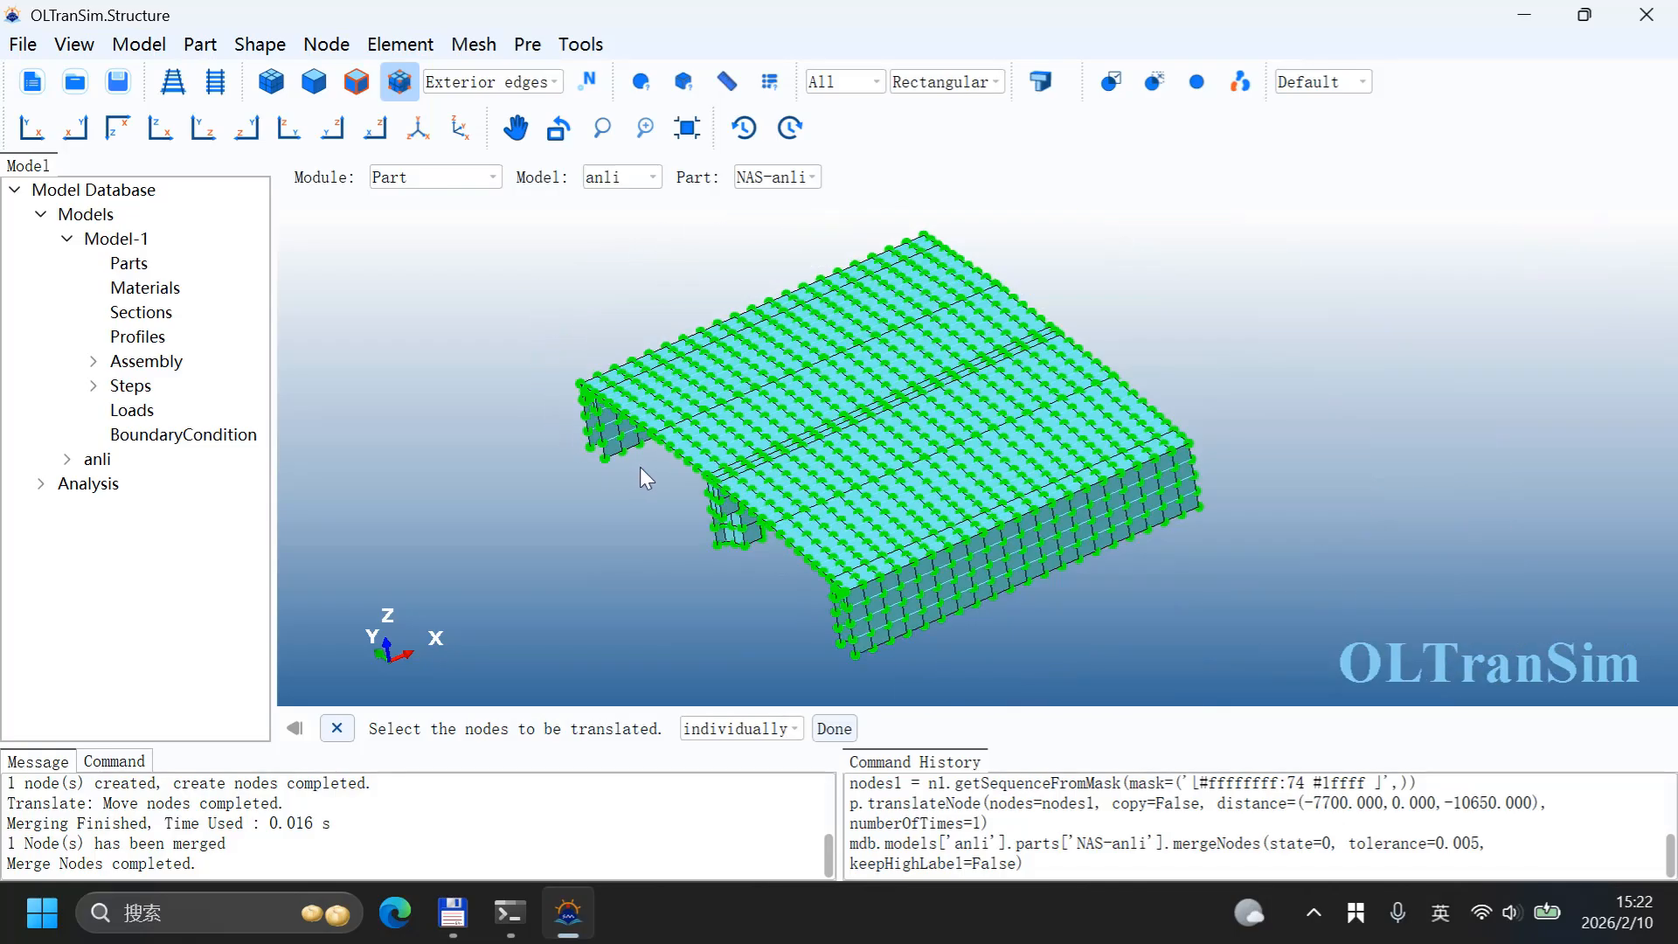
click(162, 140)
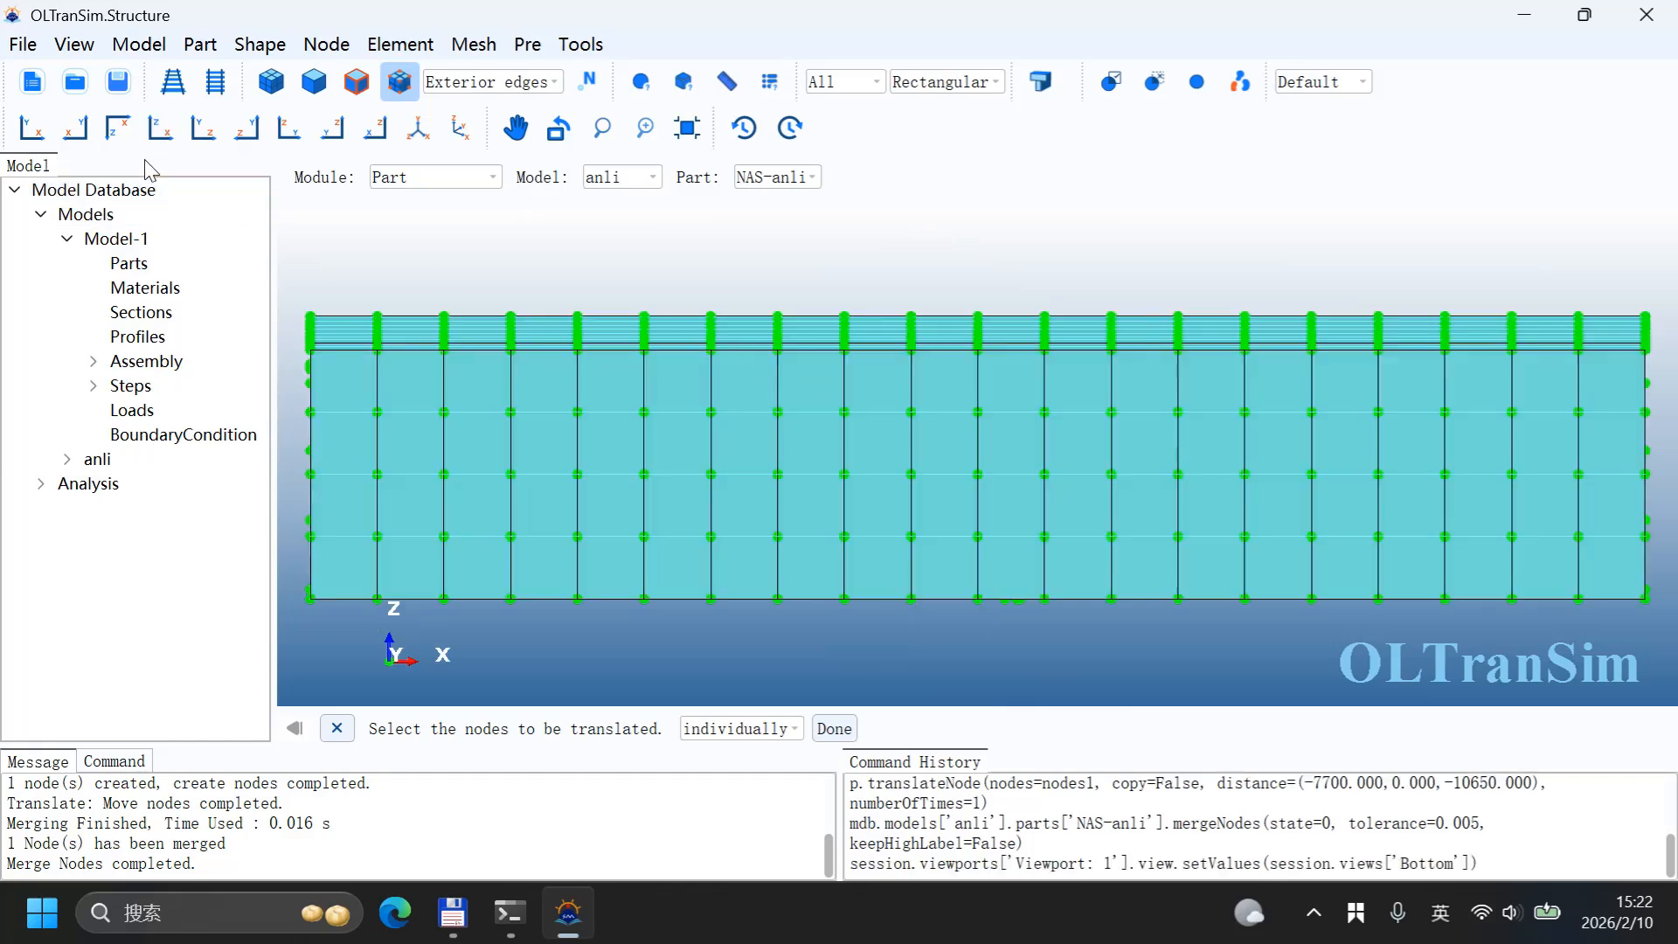
click(33, 131)
scroll(860, 398, up, 3)
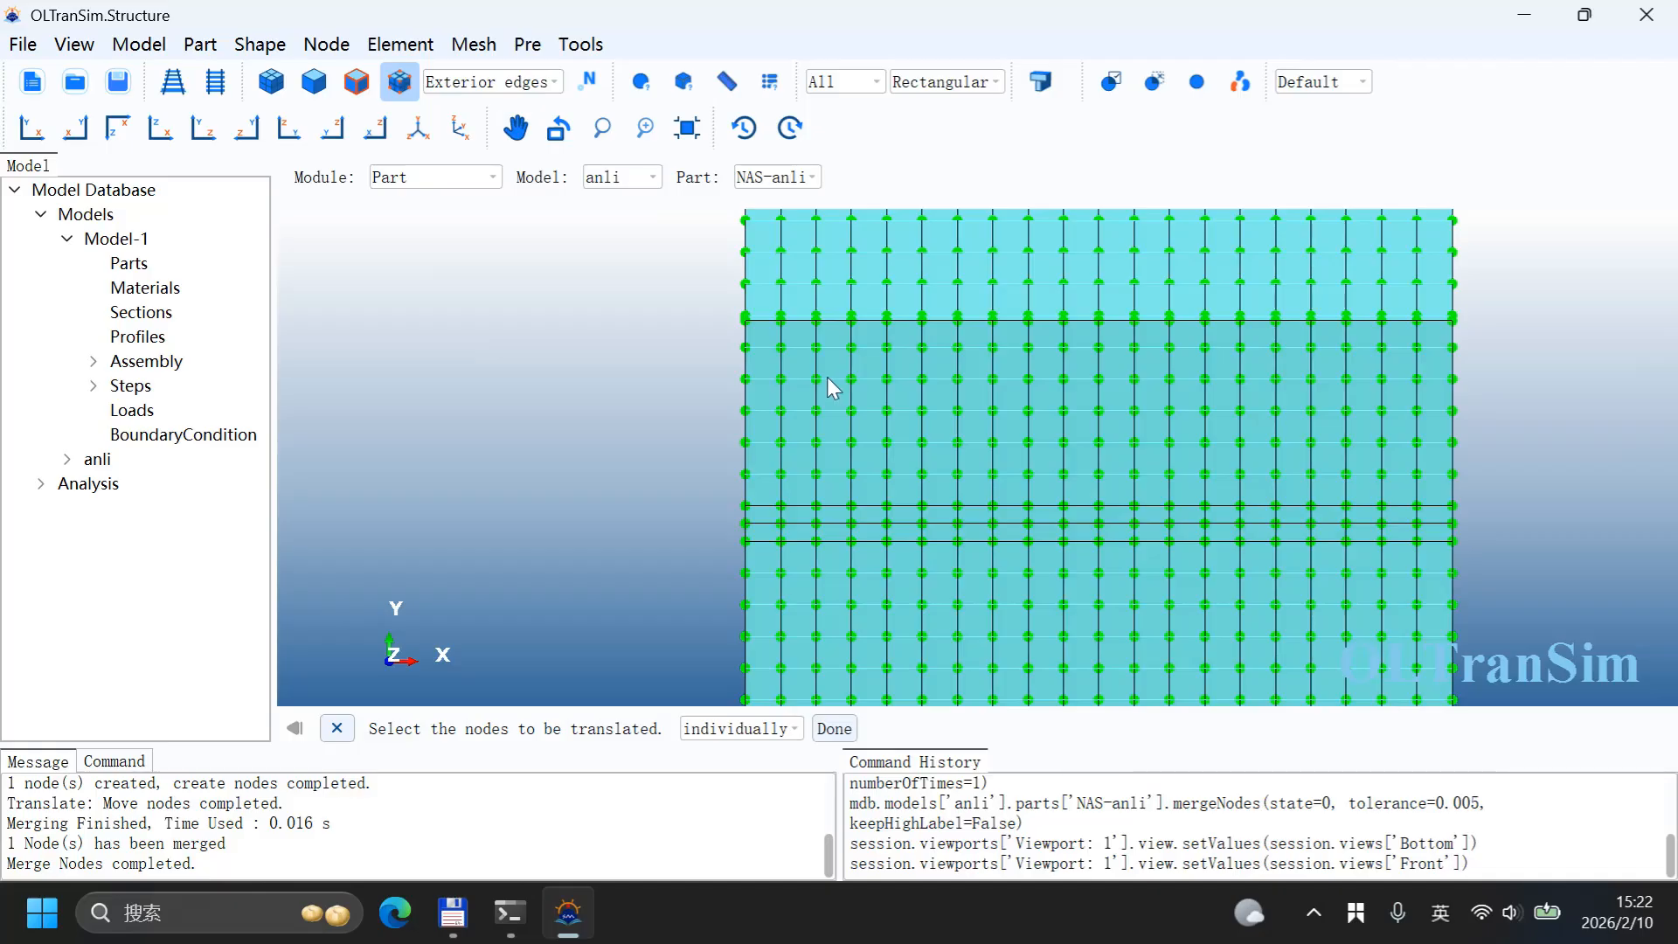
click(819, 380)
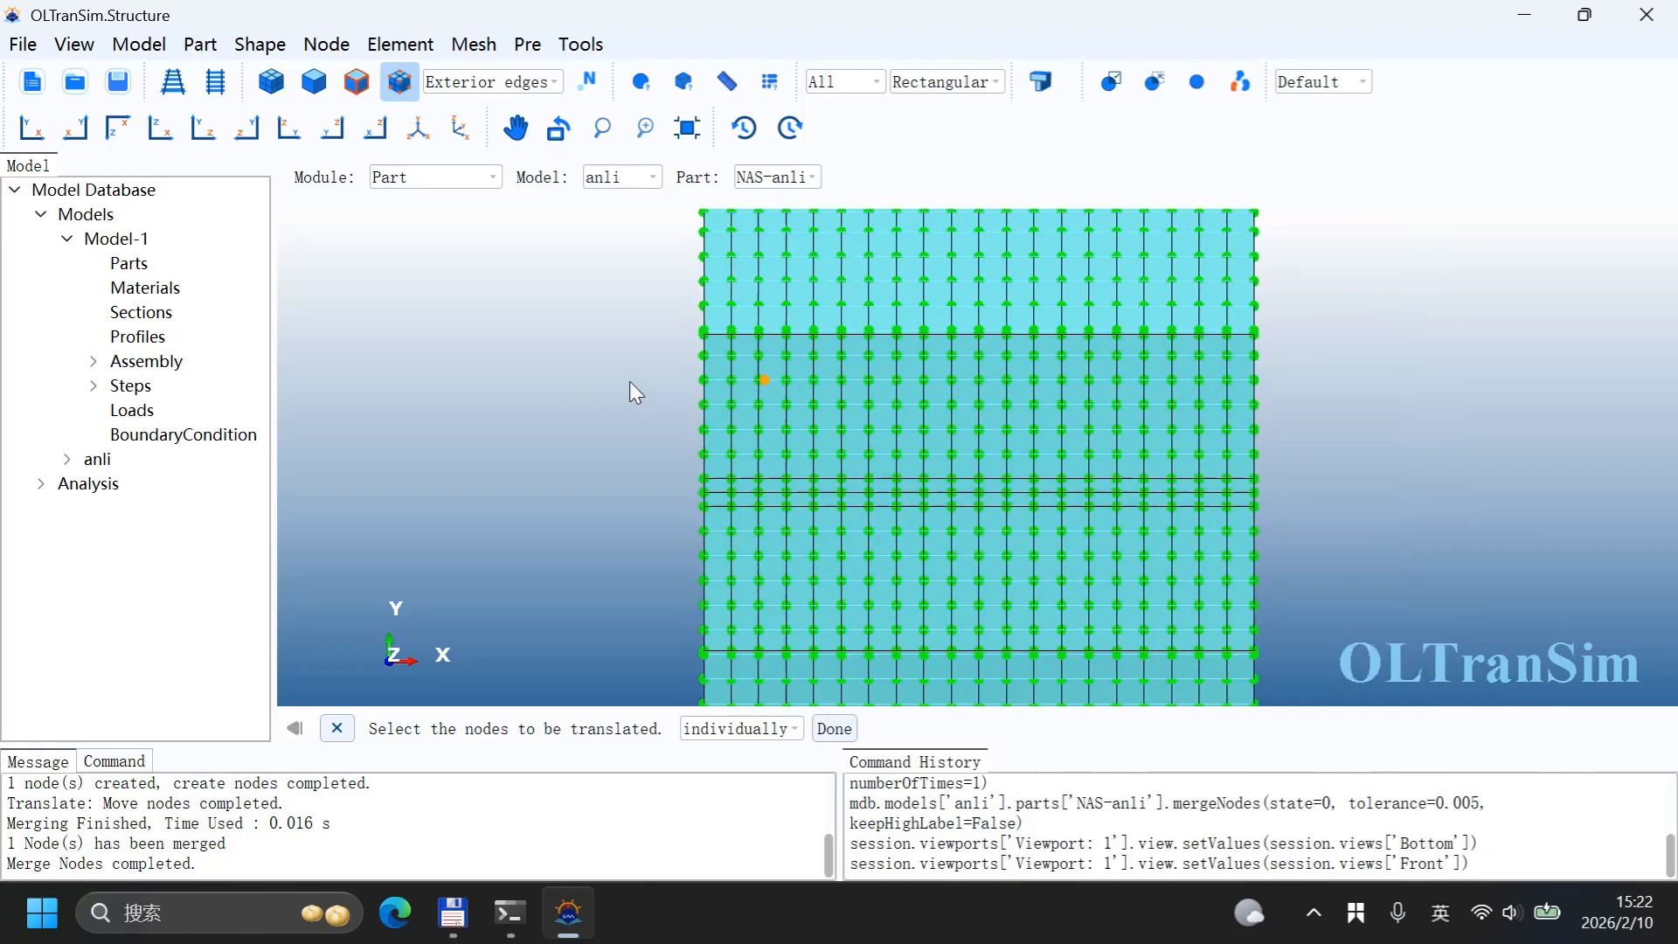
click(473, 43)
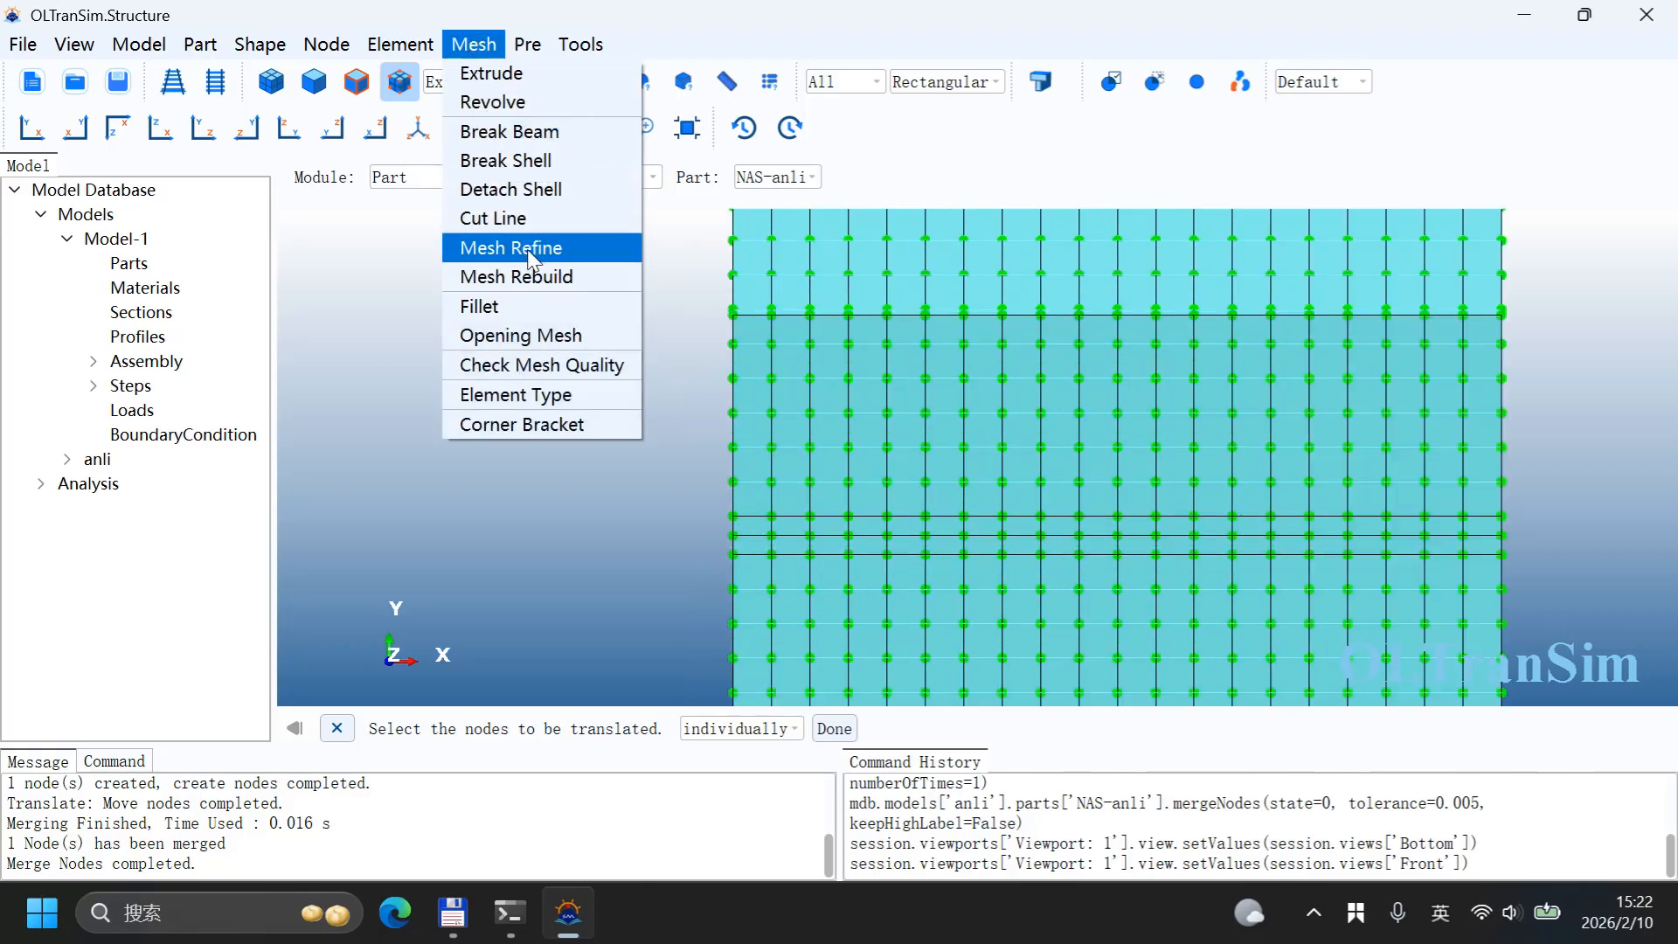
click(529, 252)
drag(857, 325, 410, 185)
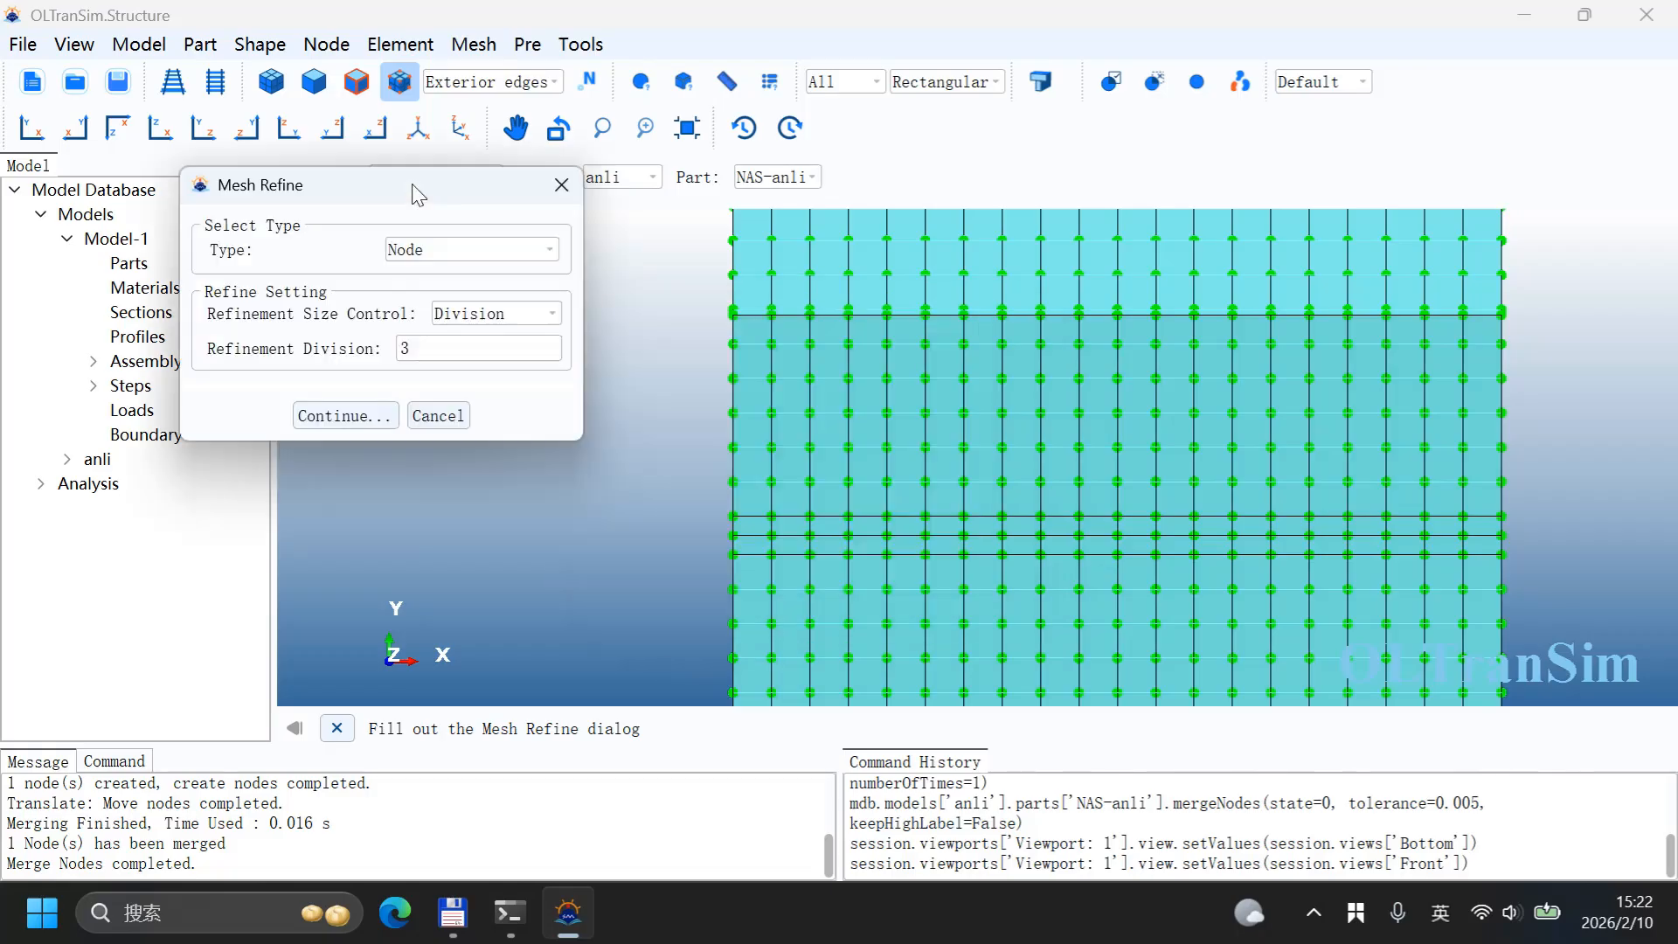
click(443, 321)
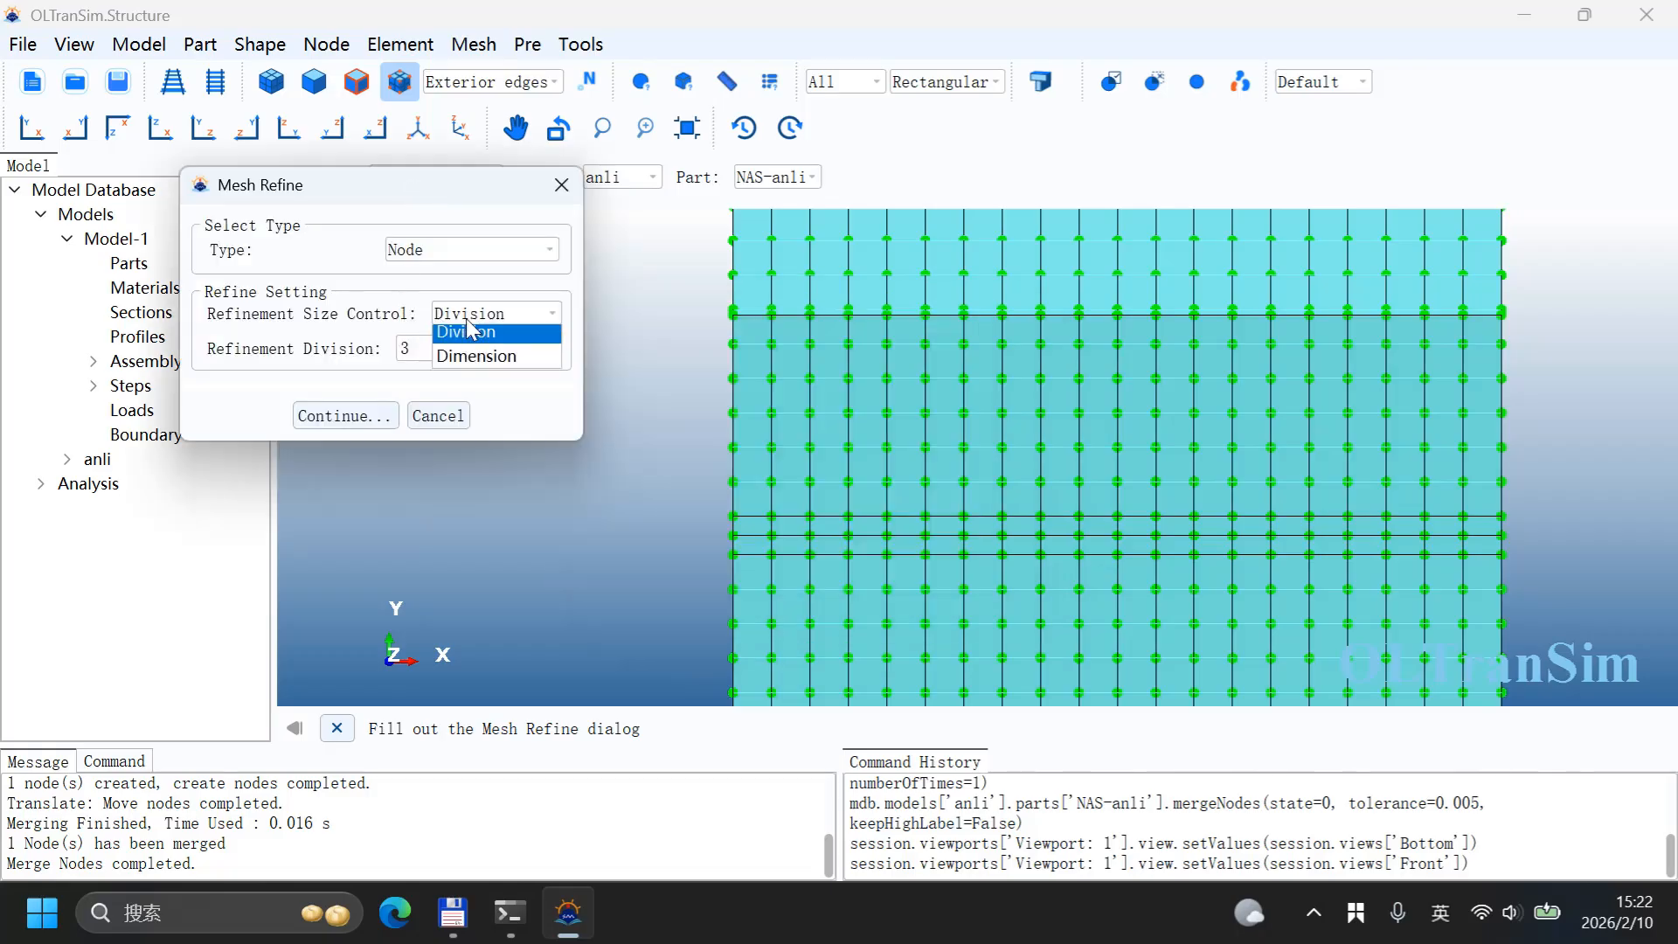
click(482, 374)
drag(459, 350, 301, 341)
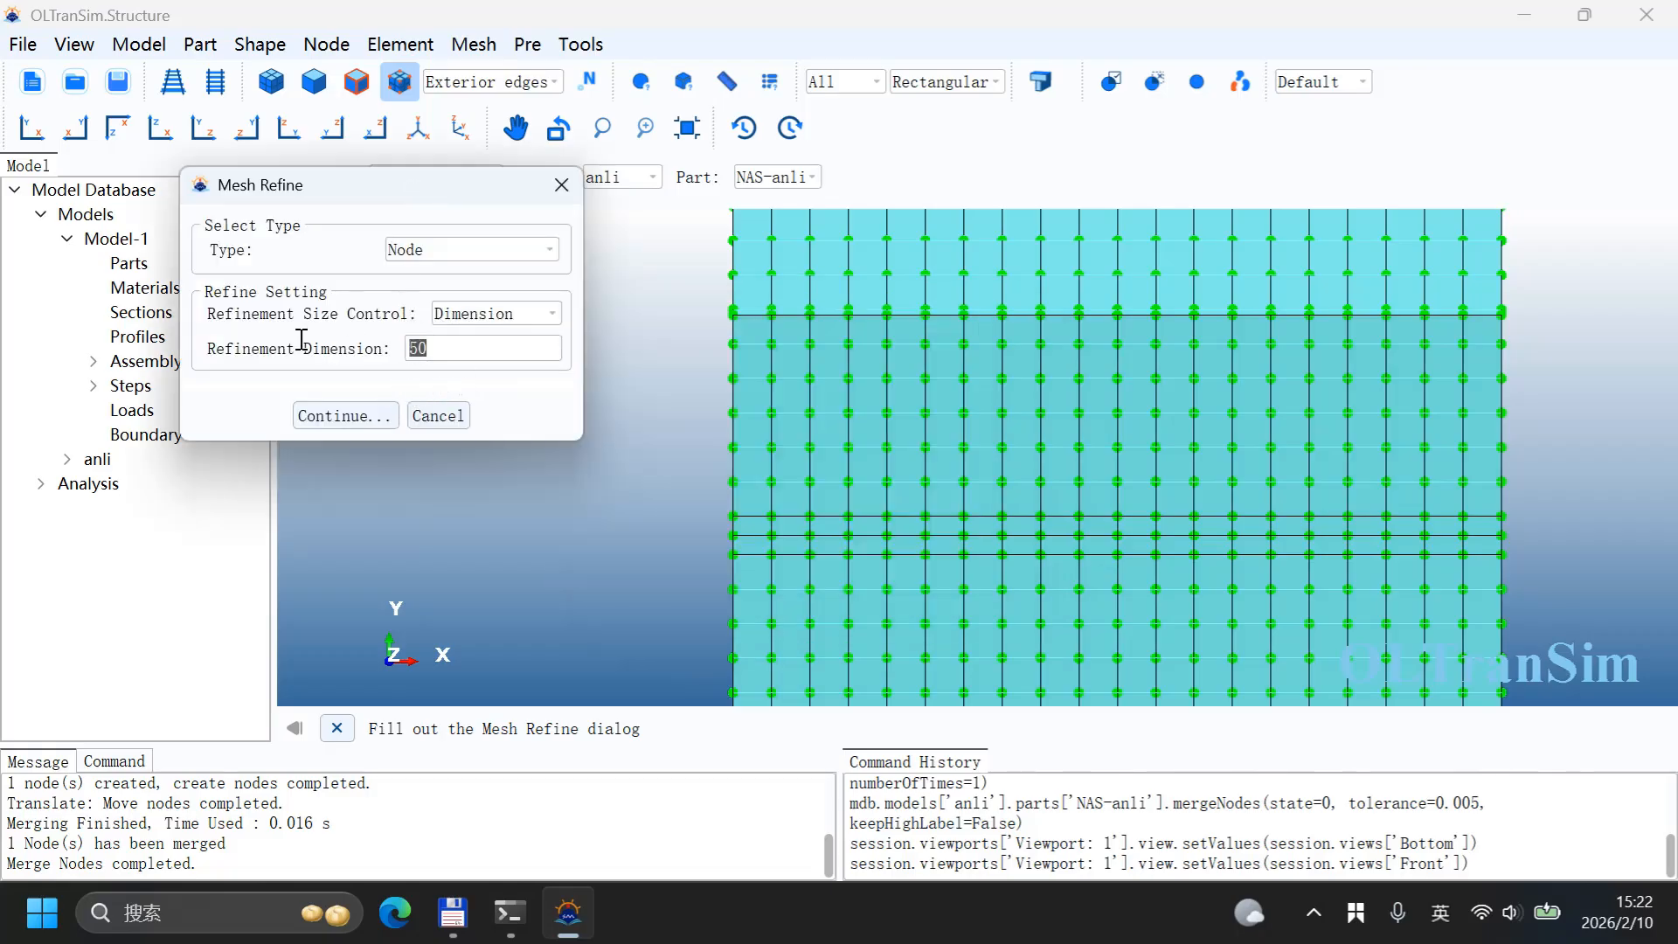
click(471, 351)
drag(455, 345, 354, 336)
click(362, 416)
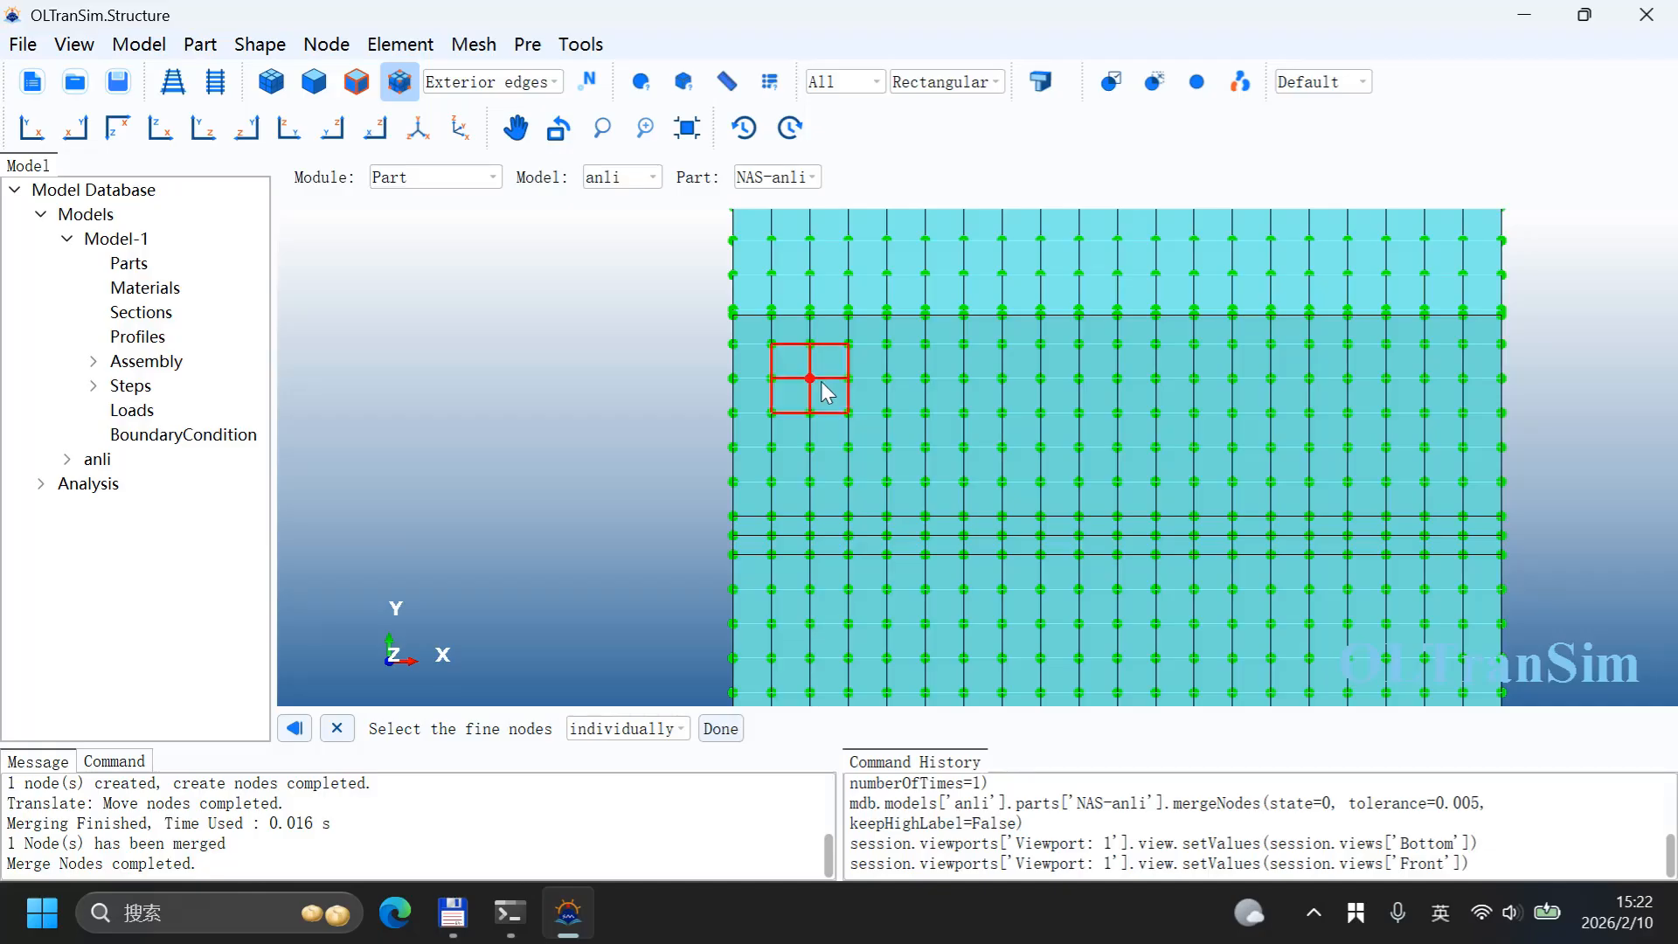
Step: Pick three adjacent nodes in each of four areas on the front face and apply the mesh refinement
click(887, 379)
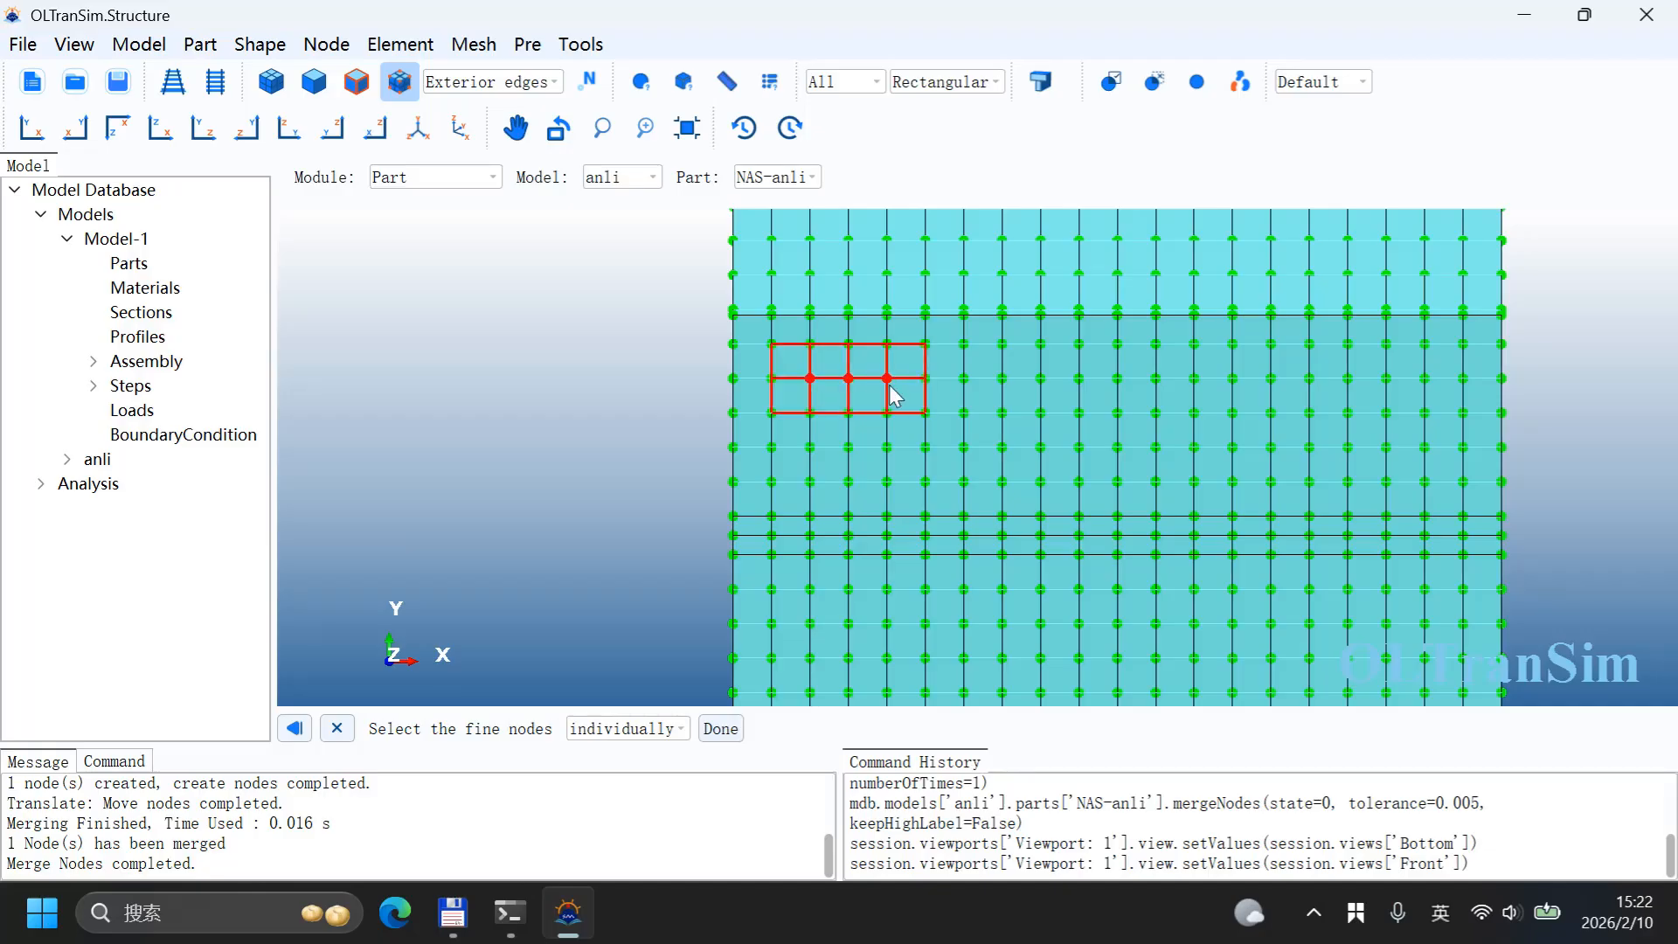
click(1425, 378)
click(1386, 378)
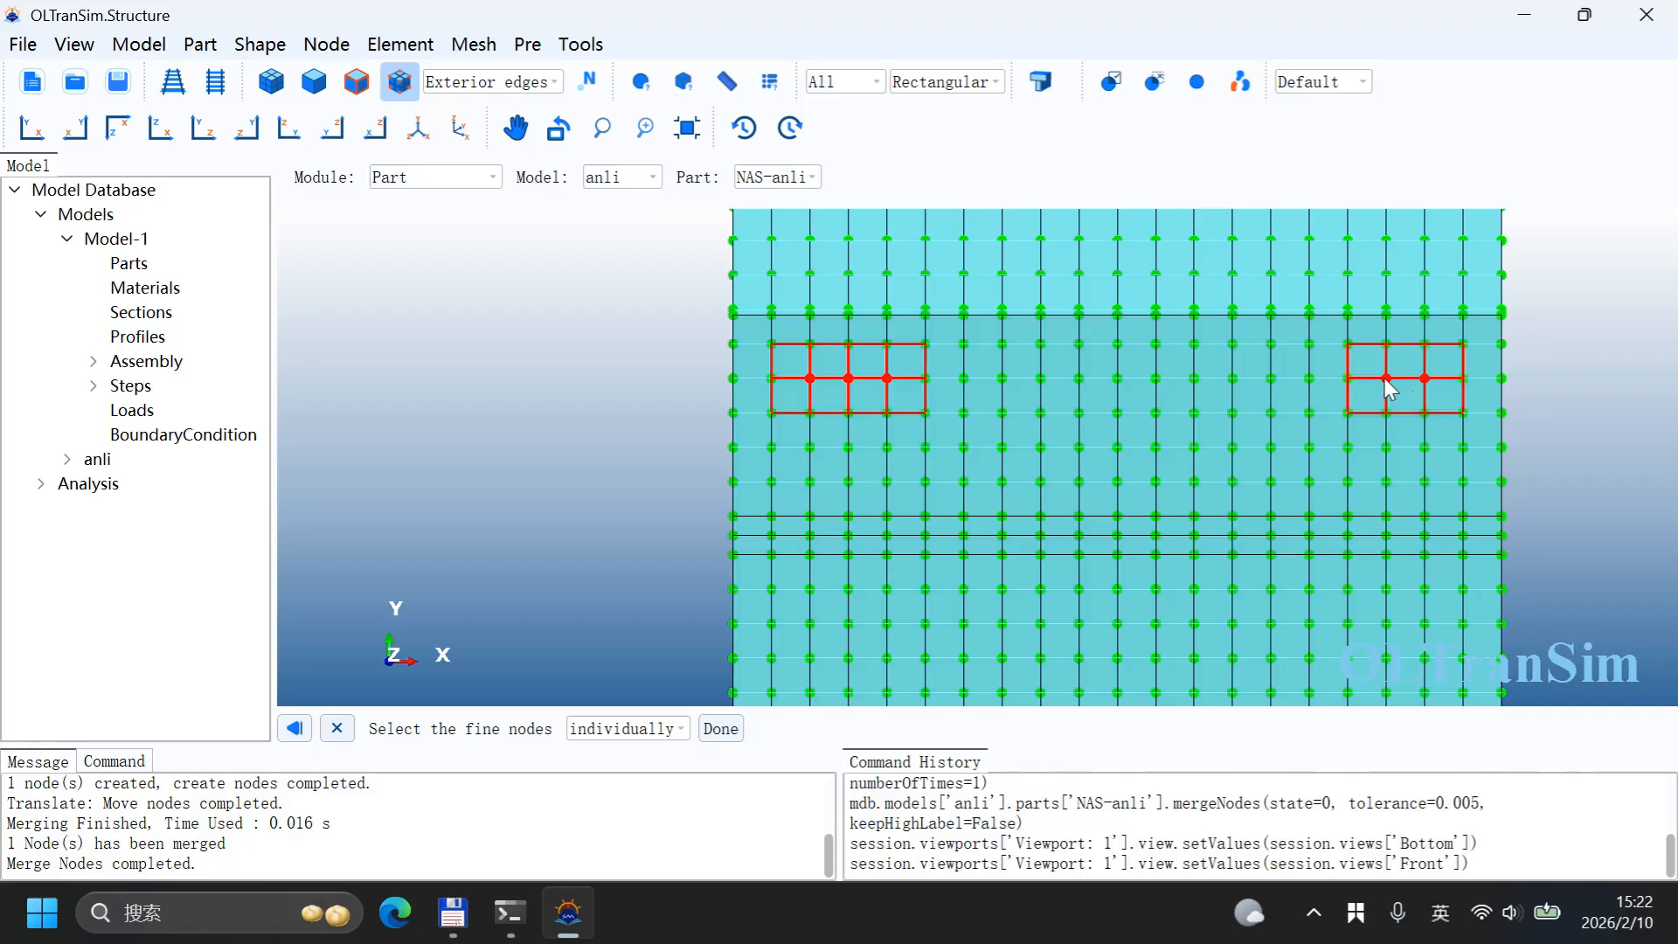
scroll(1167, 323, down, 3)
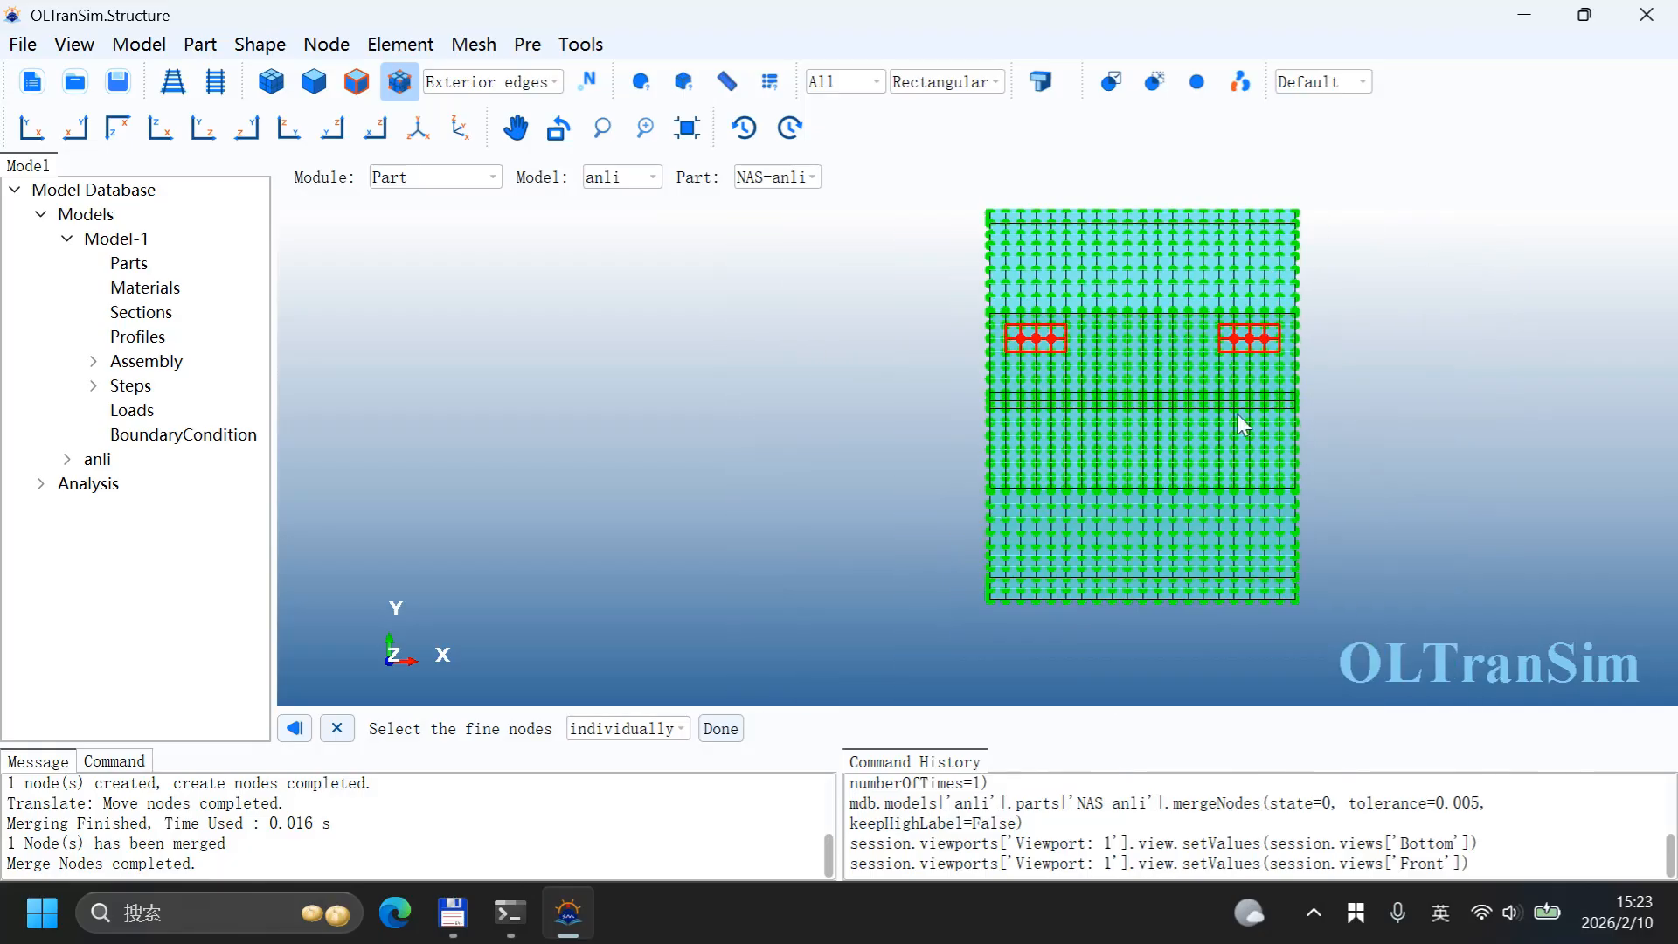
scroll(1303, 449, up, 1)
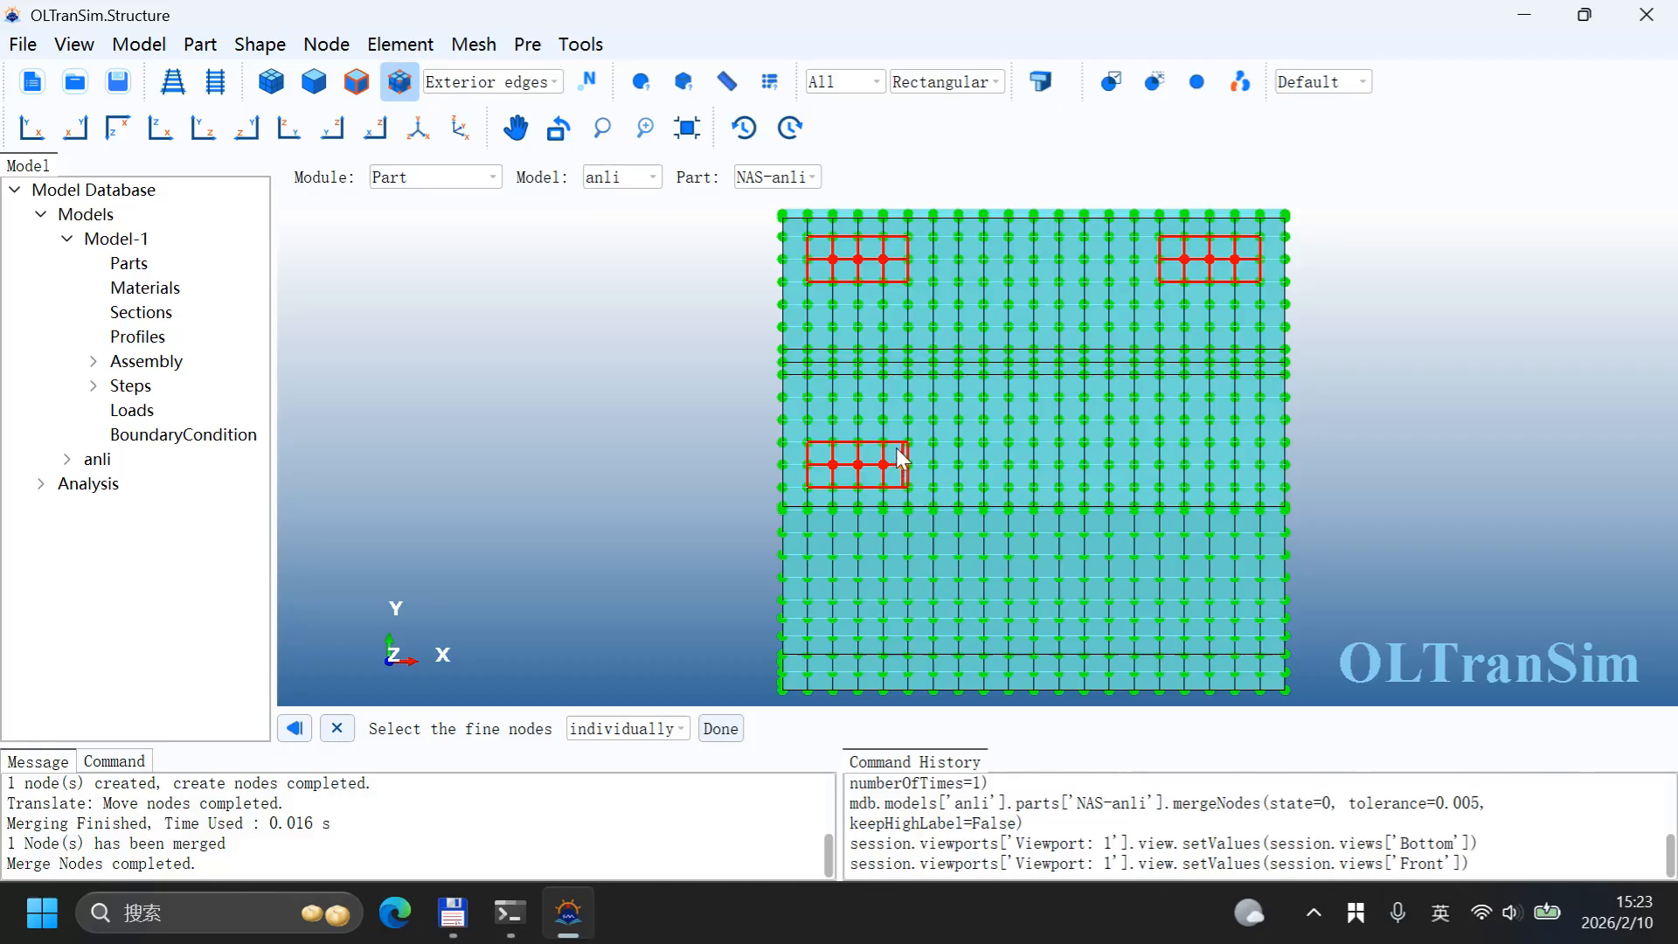
click(1232, 465)
click(1210, 466)
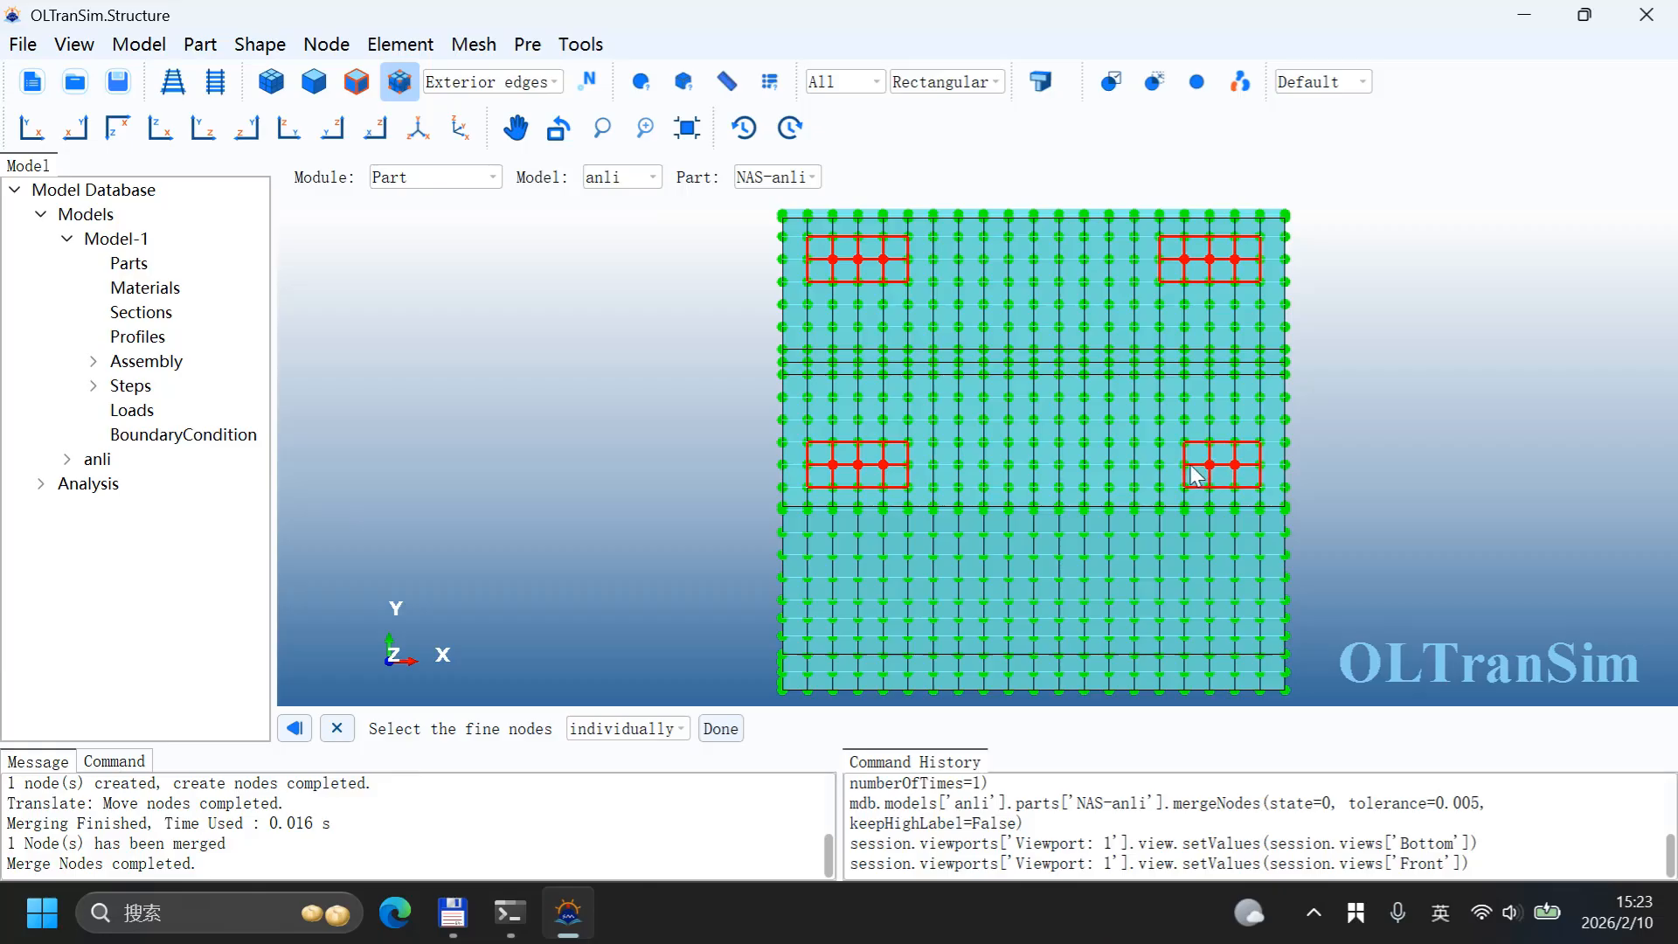
click(1186, 467)
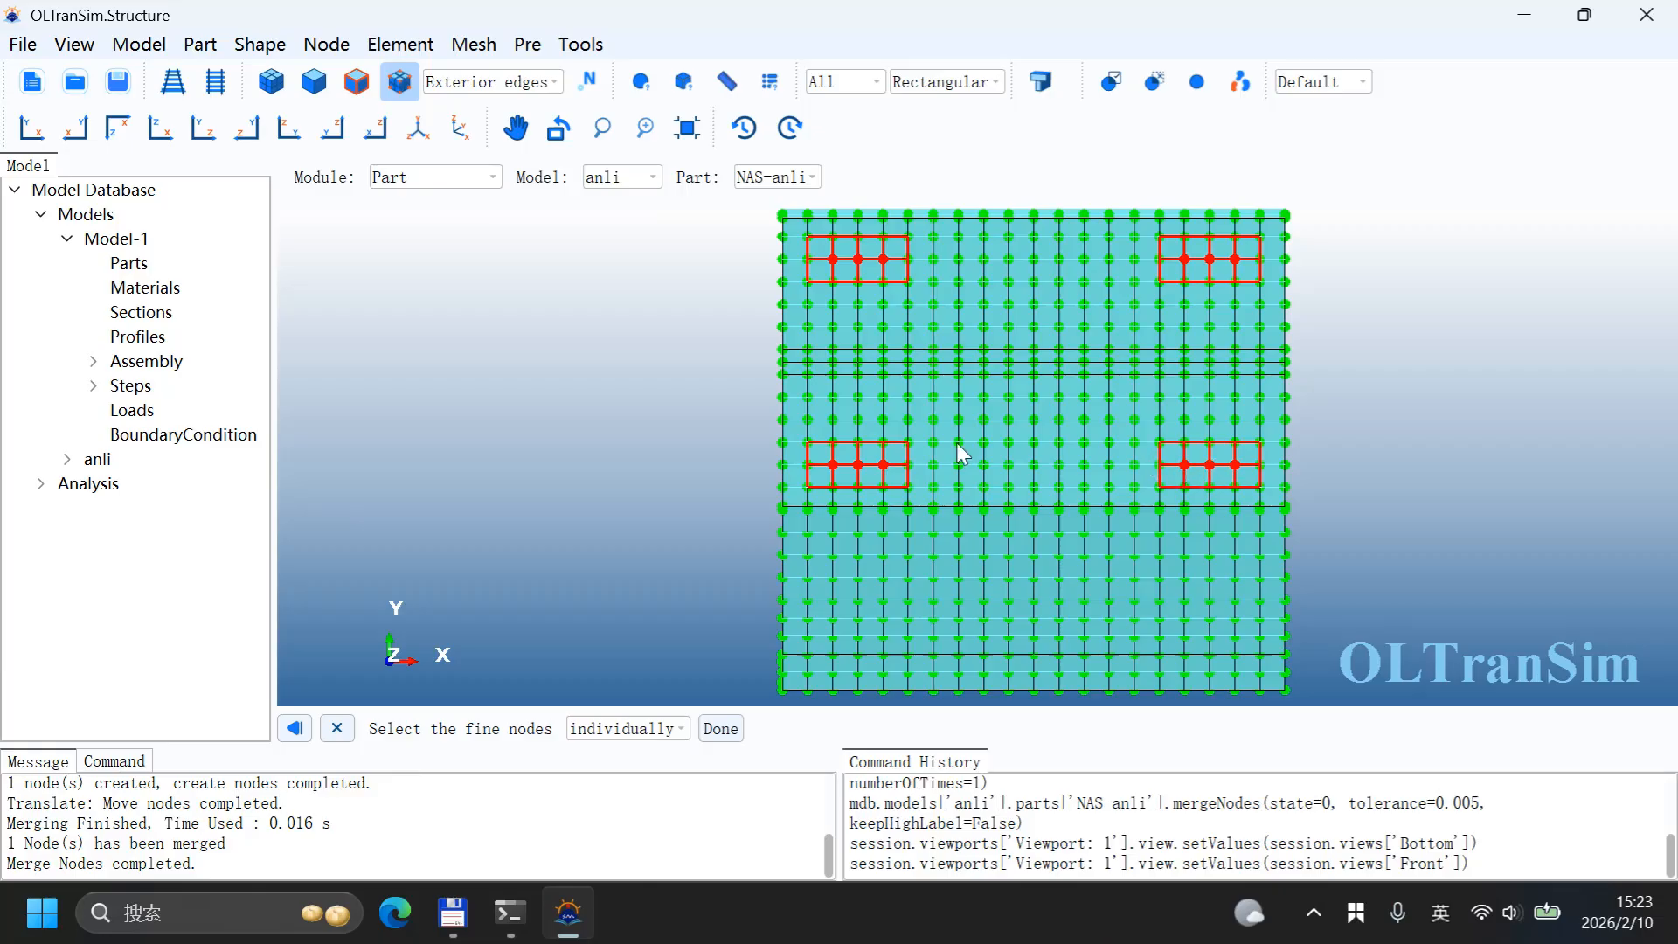
click(720, 729)
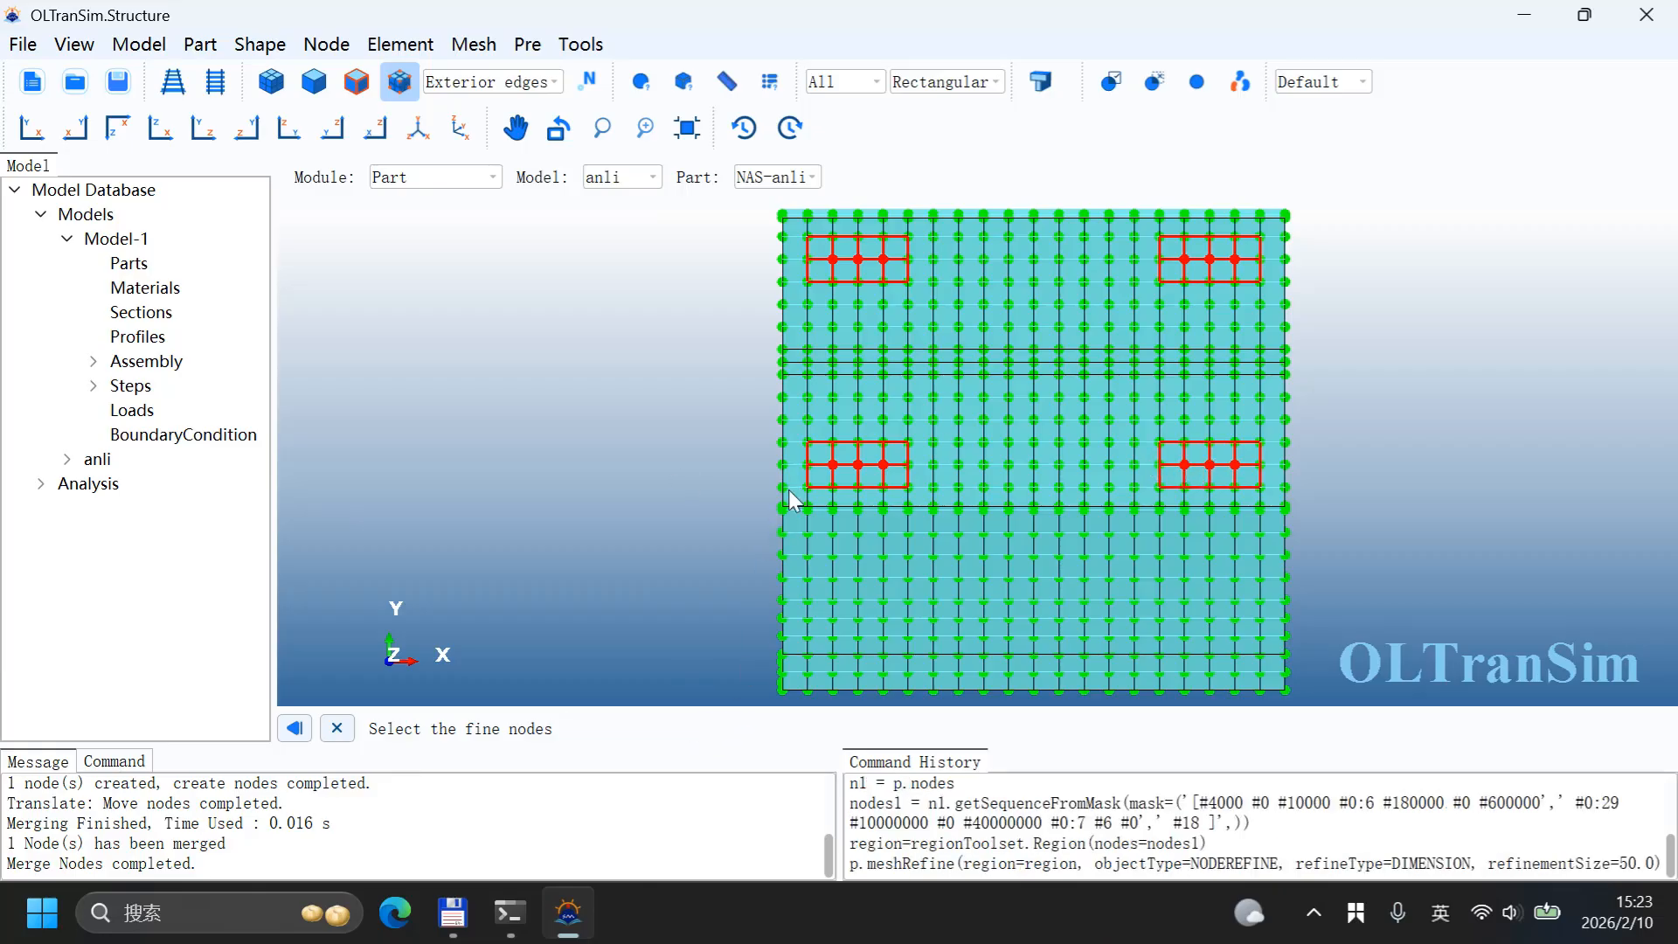
scroll(996, 402, up, 4)
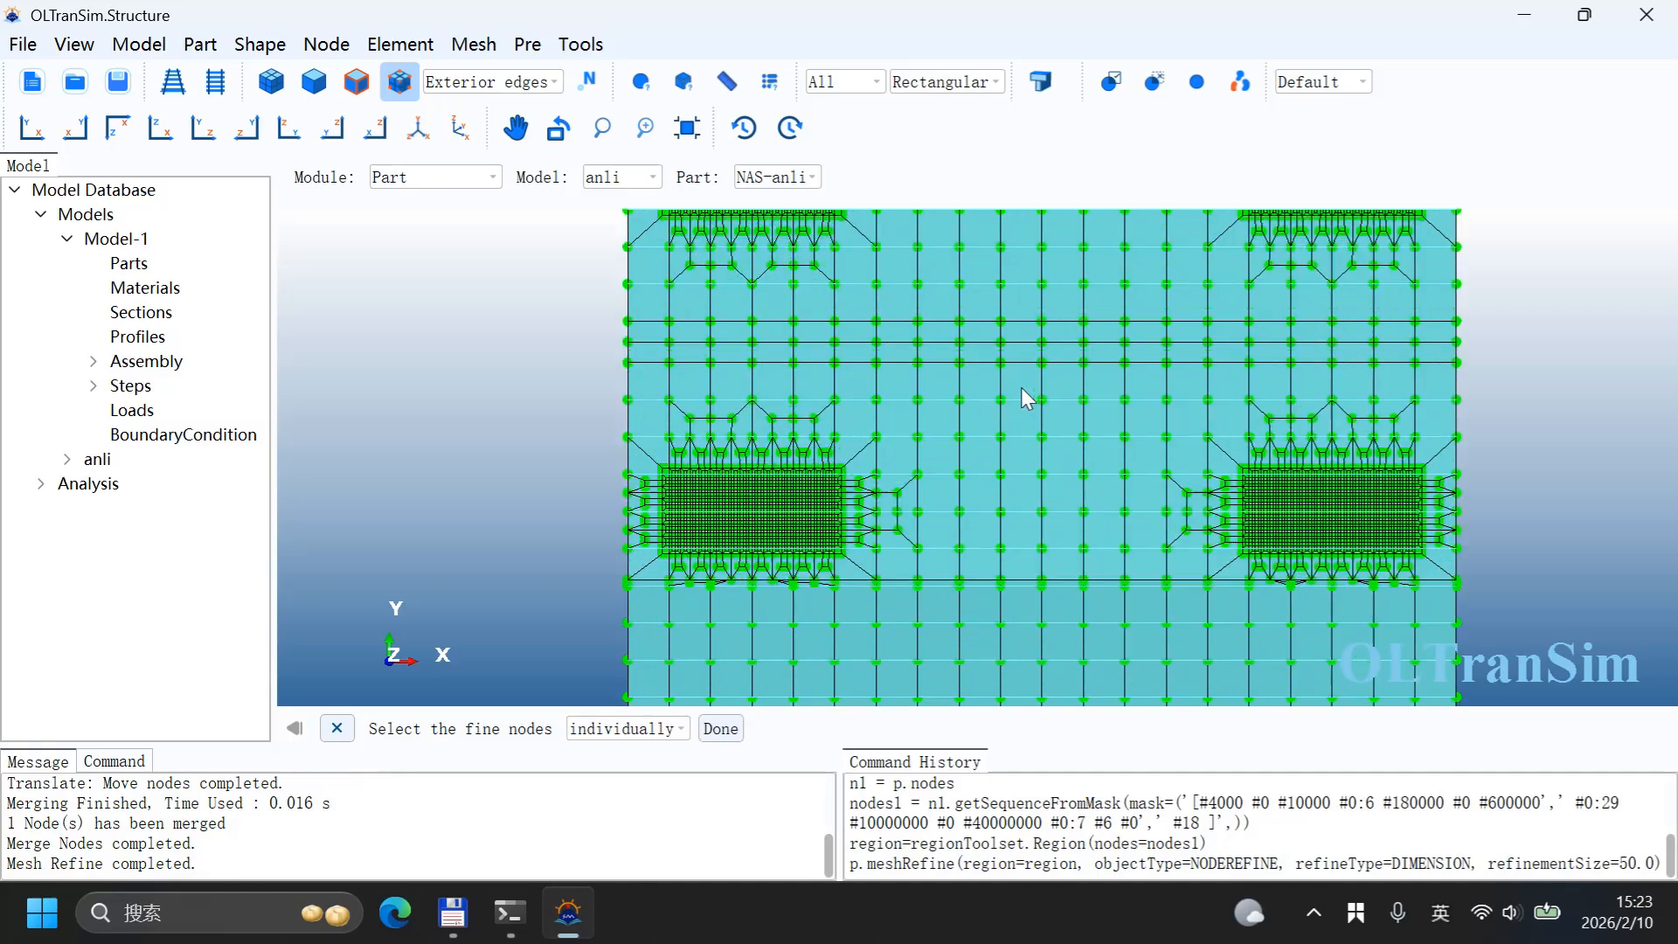
scroll(841, 369, down, 5)
scroll(810, 344, up, 6)
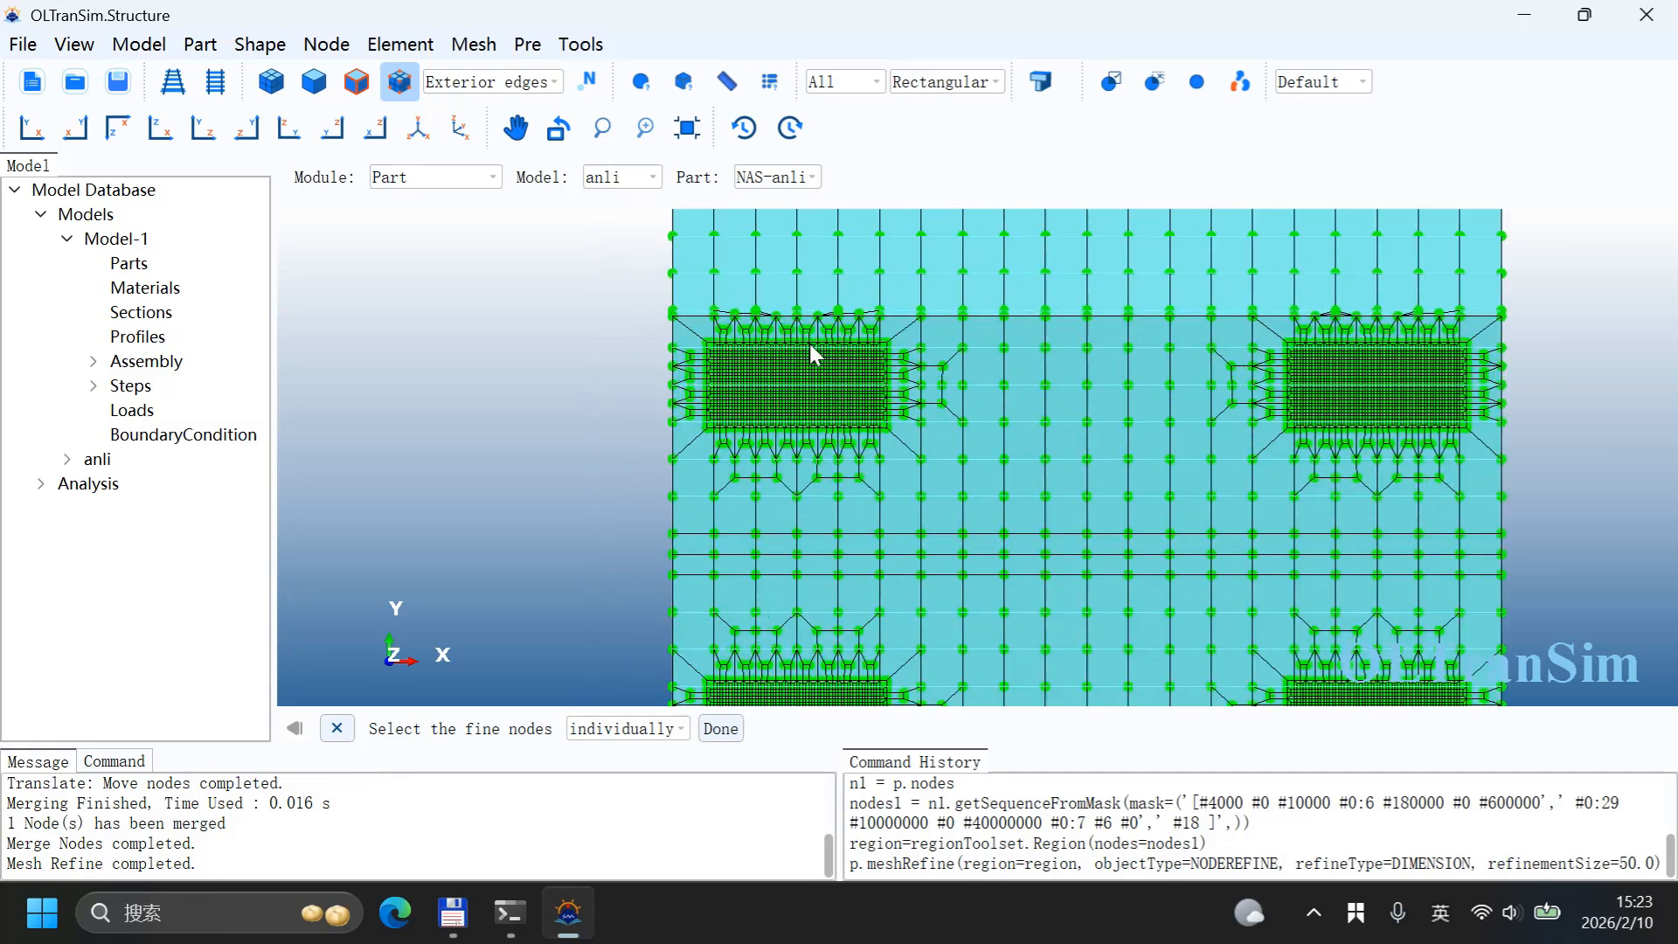
click(337, 728)
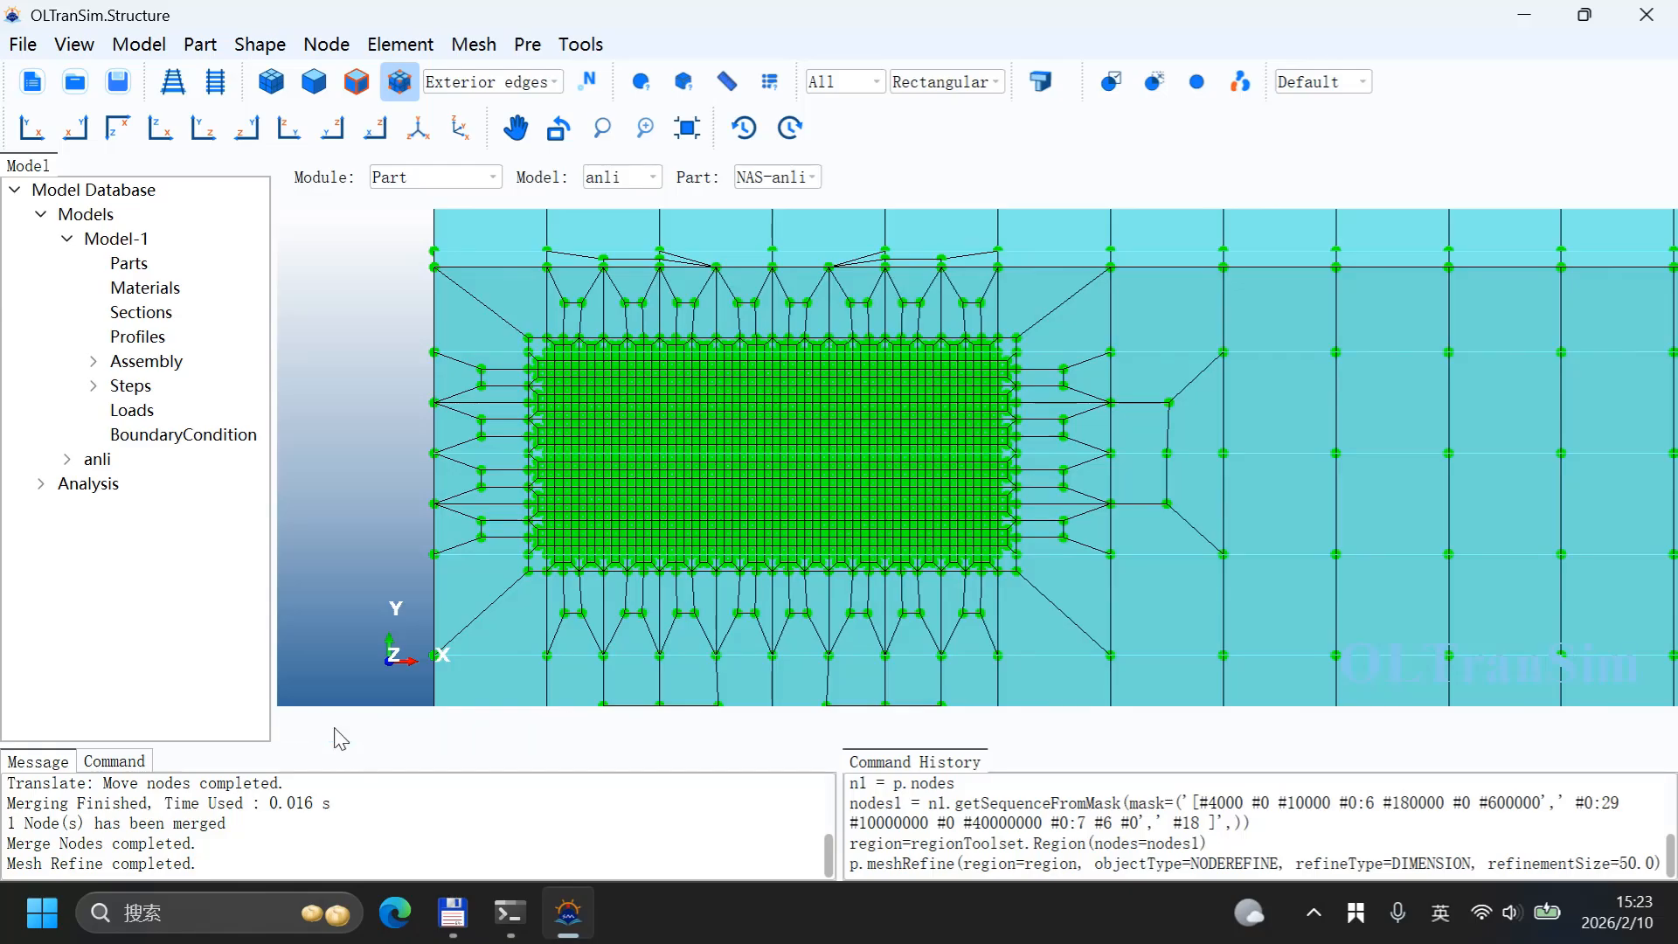
scroll(795, 447, down, 1)
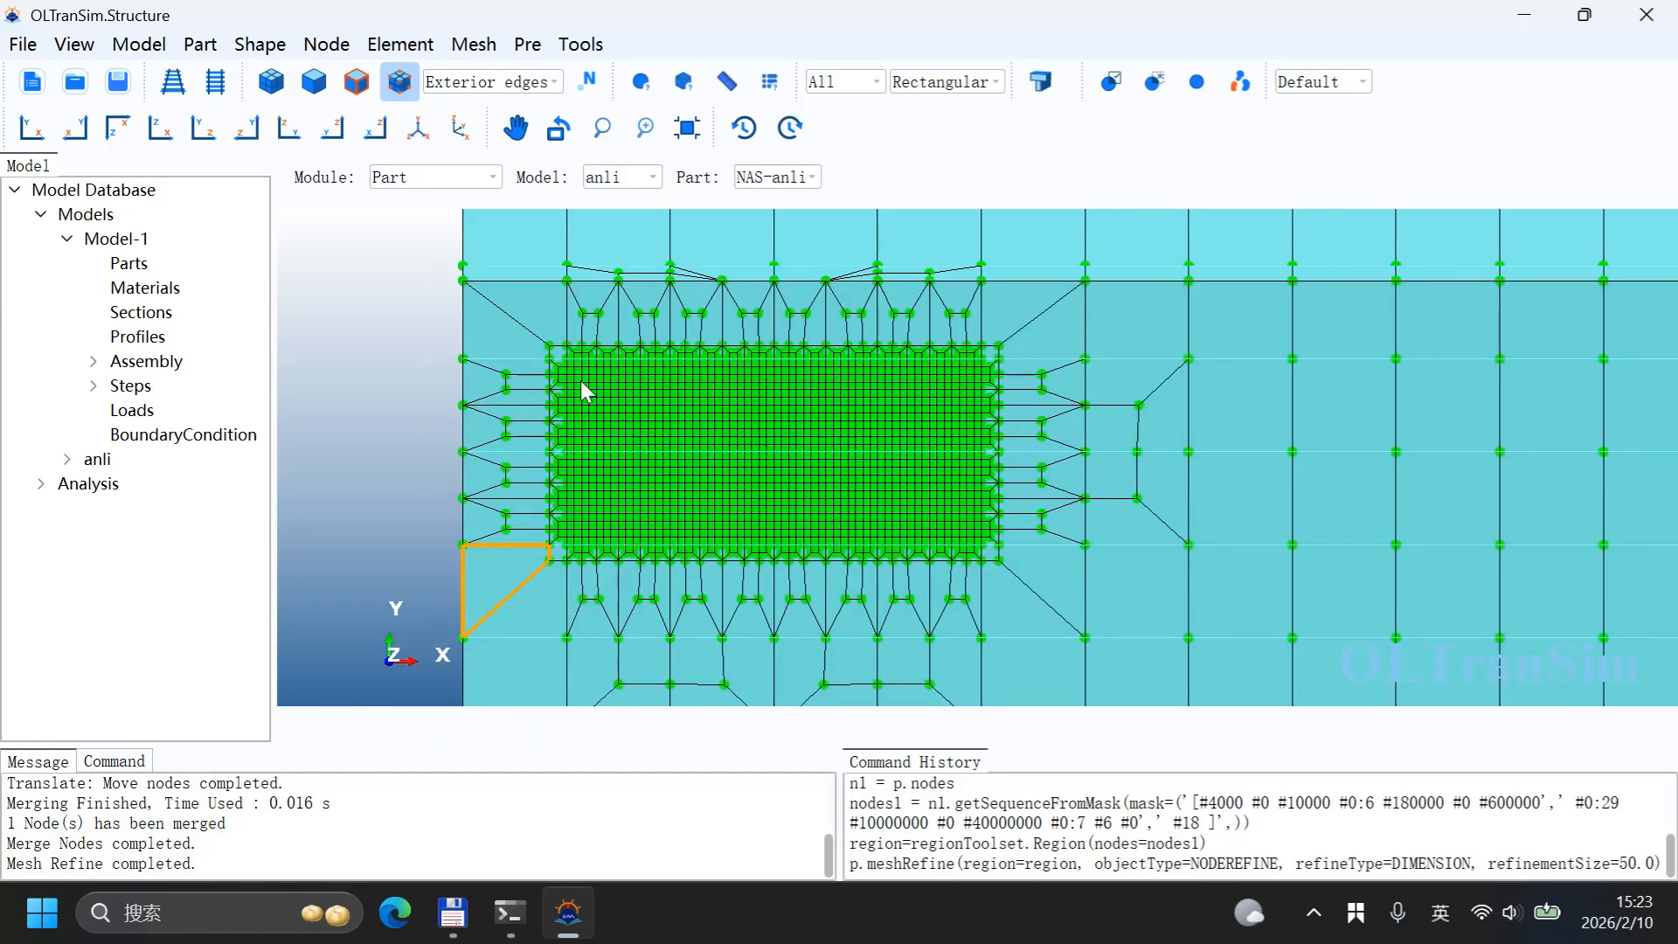
Step: Configure a Line-to-Shell Extrude with offset 0, 0, 50 repeated 10 times, deleting the selected beam
click(474, 46)
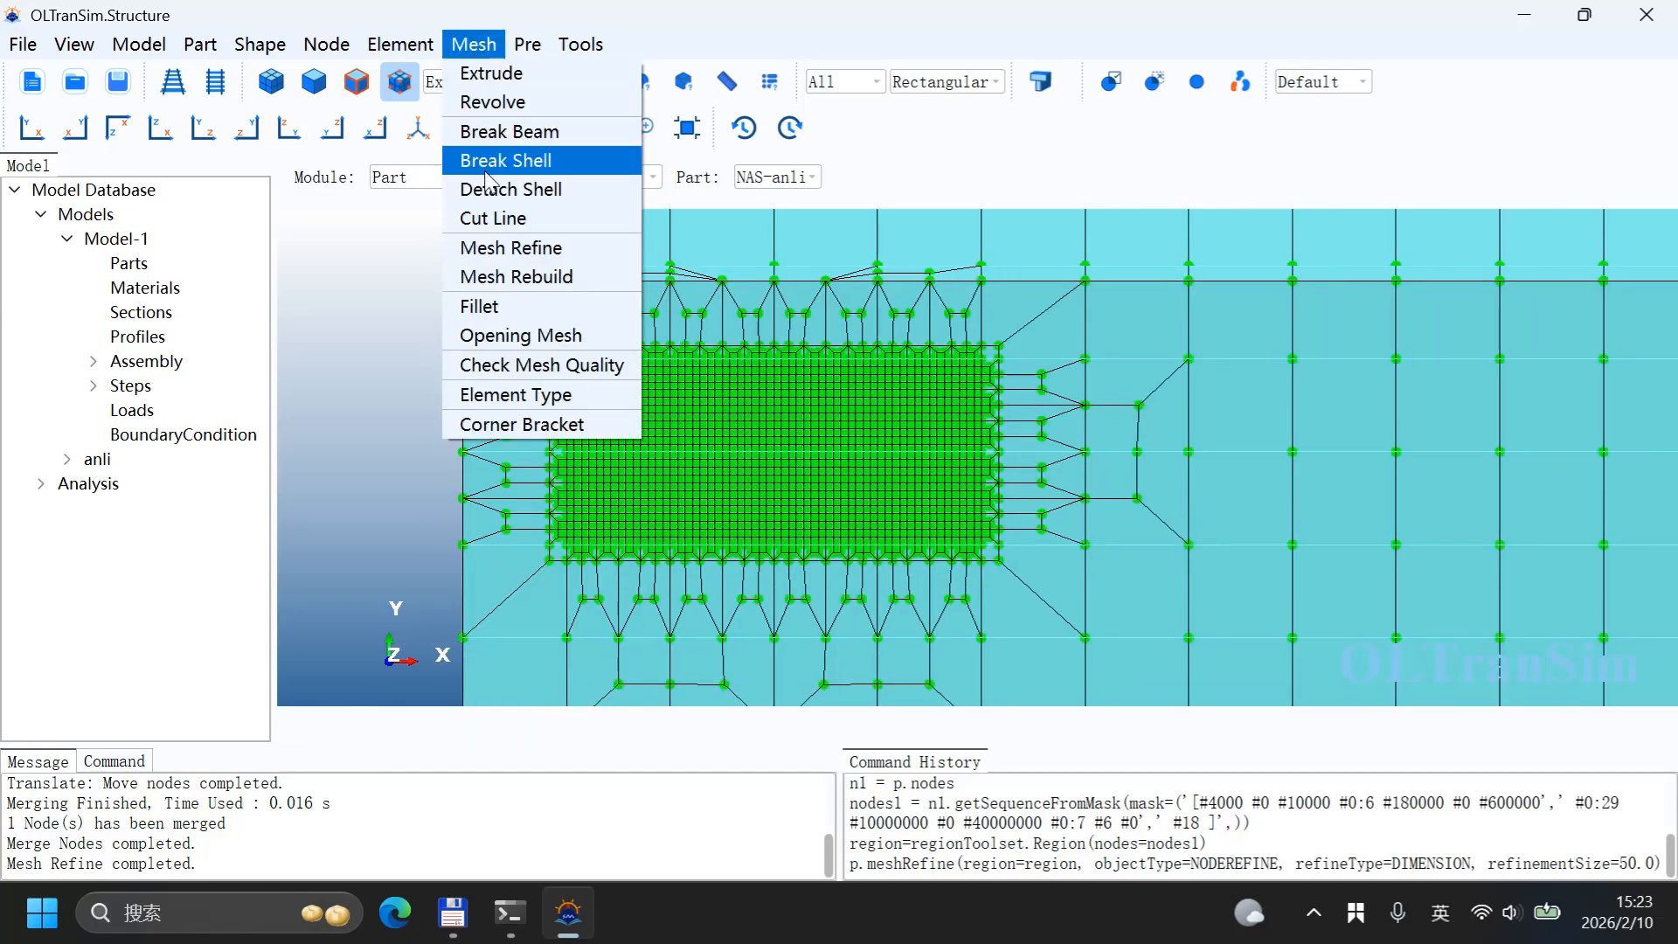
click(498, 76)
drag(739, 300, 1119, 197)
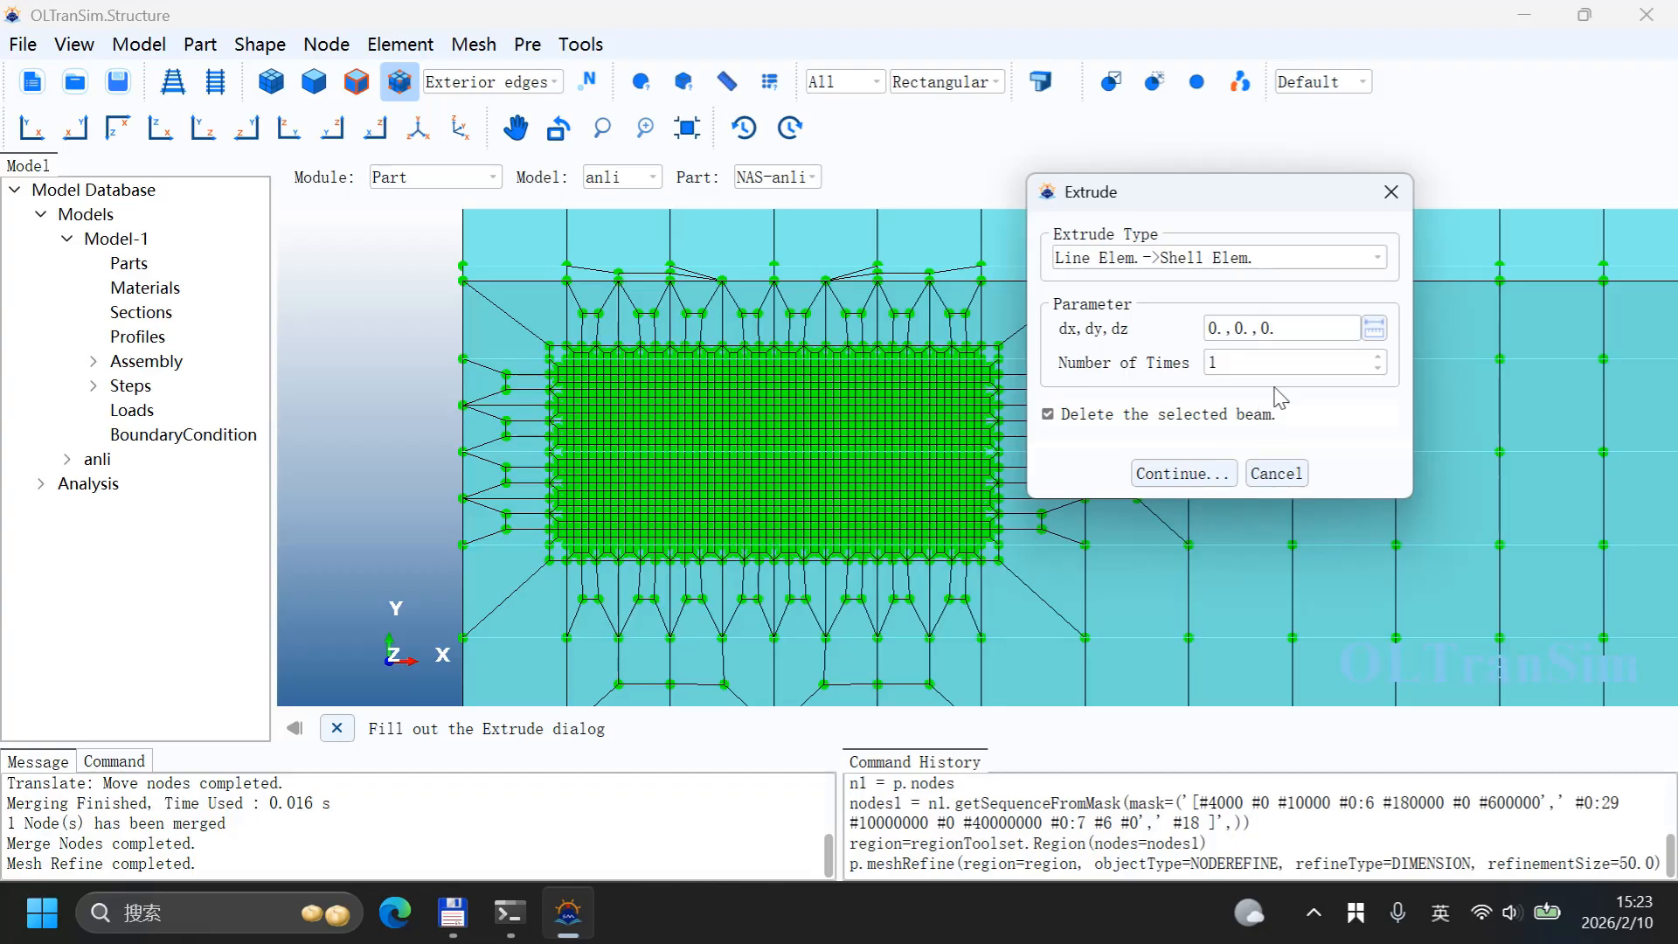
click(1268, 339)
click(1201, 484)
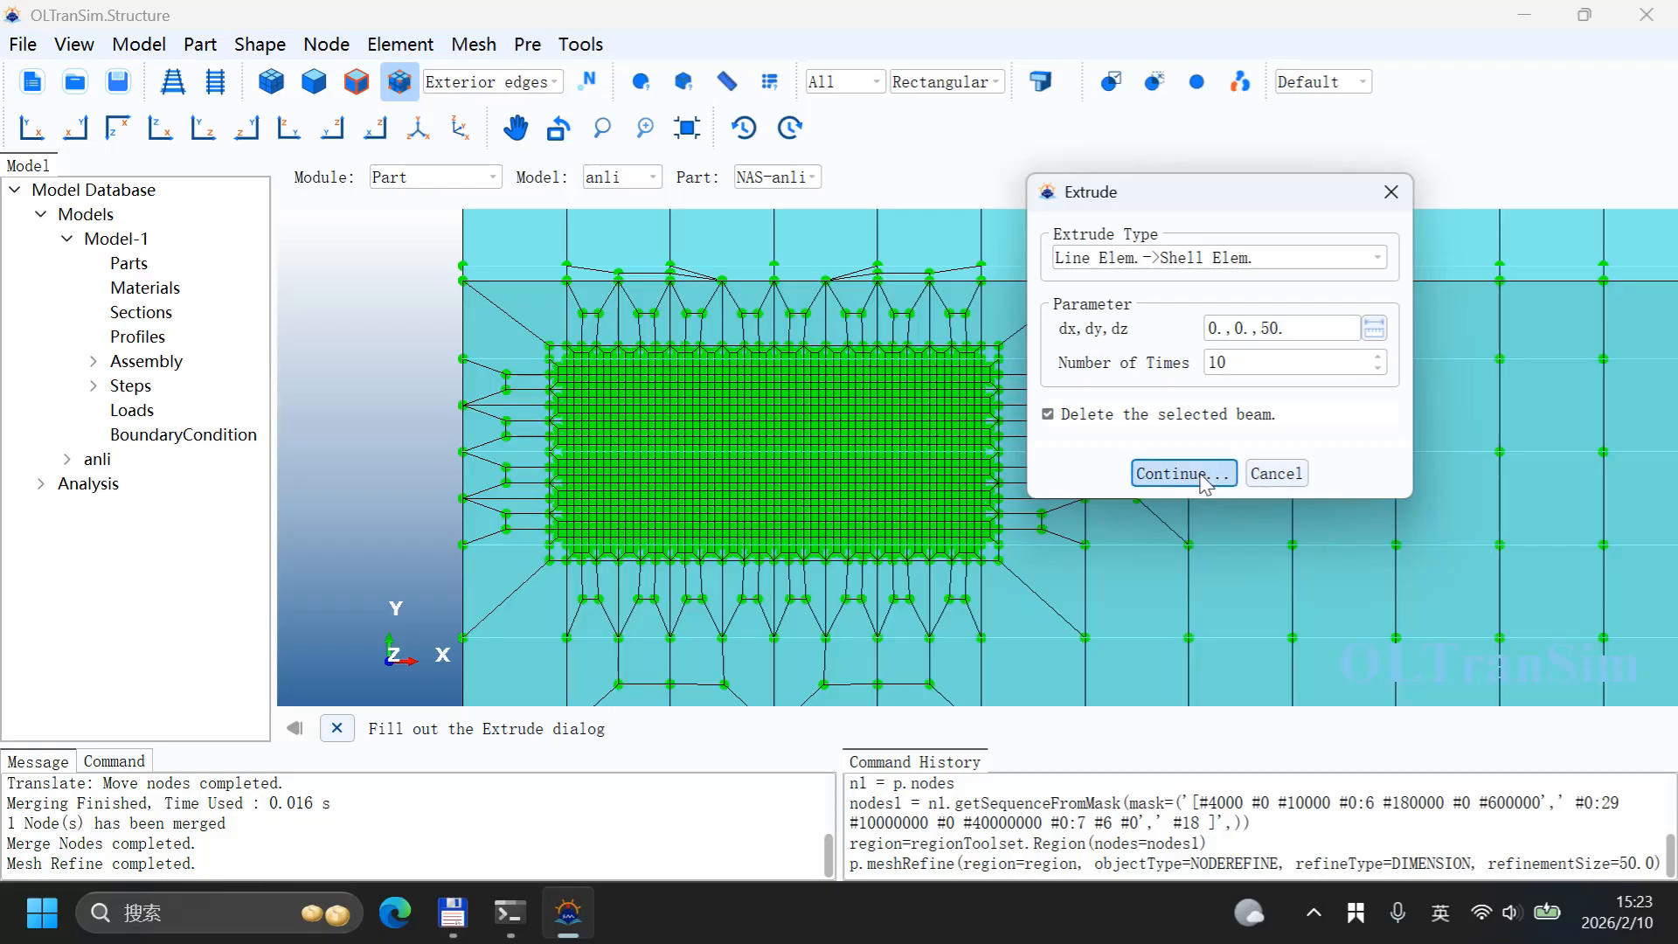
Step: Extrude a node path between two nodes across the refined front area into a vertical shell wall, then close the dialog
scroll(672, 455, up, 1)
scroll(672, 456, up, 2)
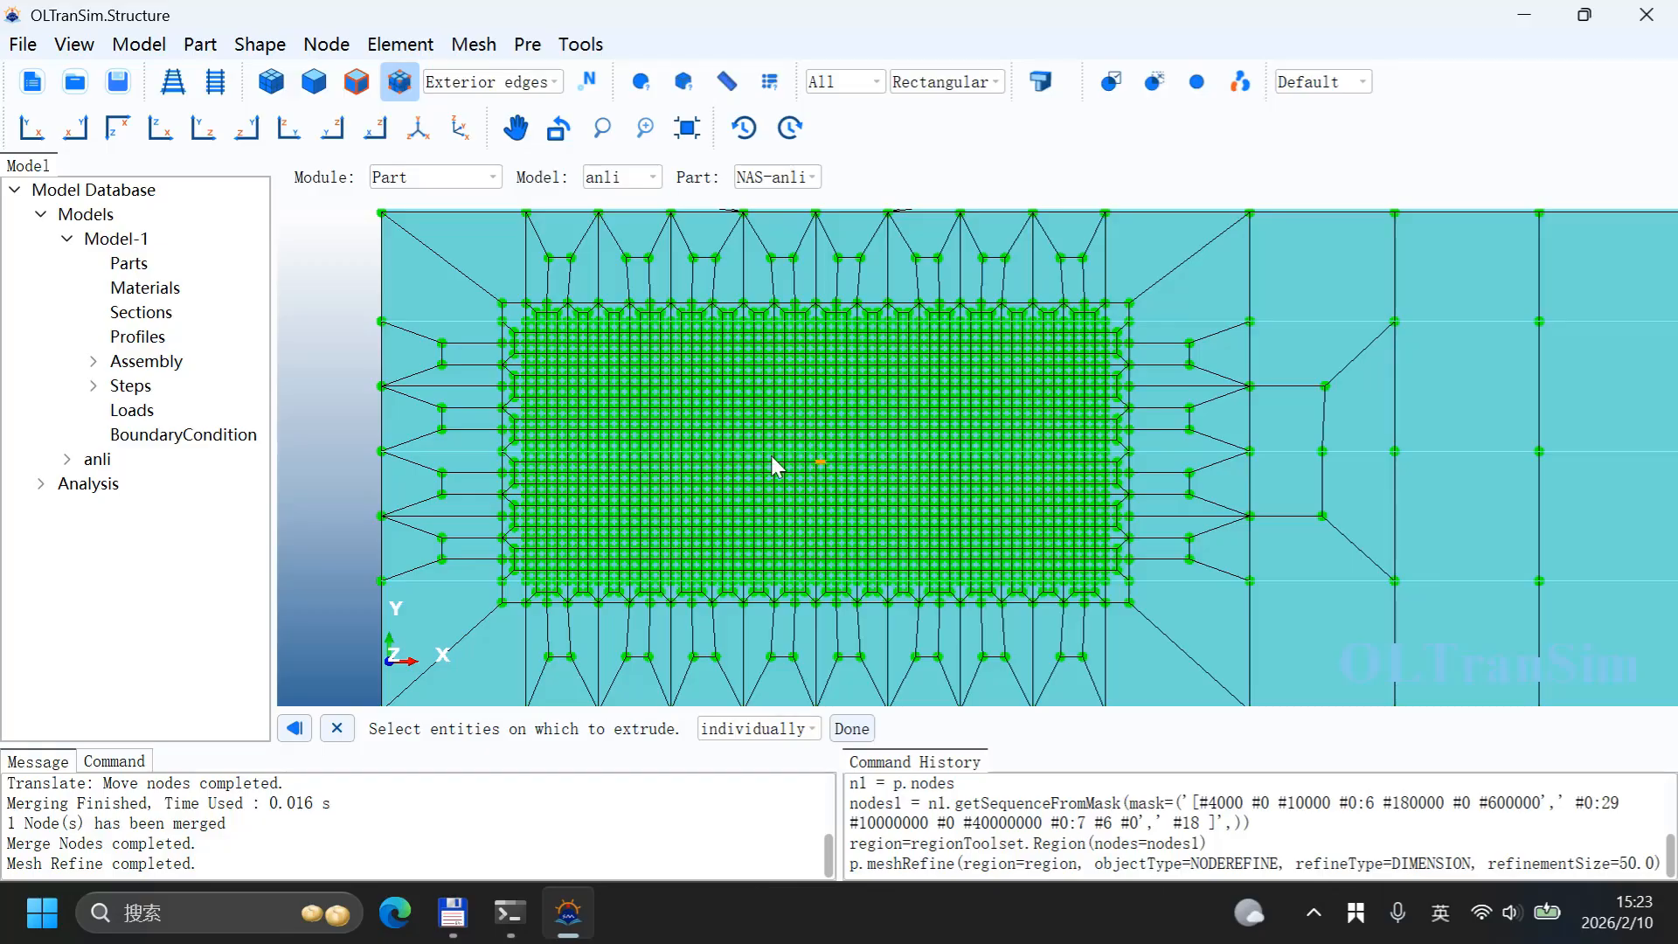
click(759, 728)
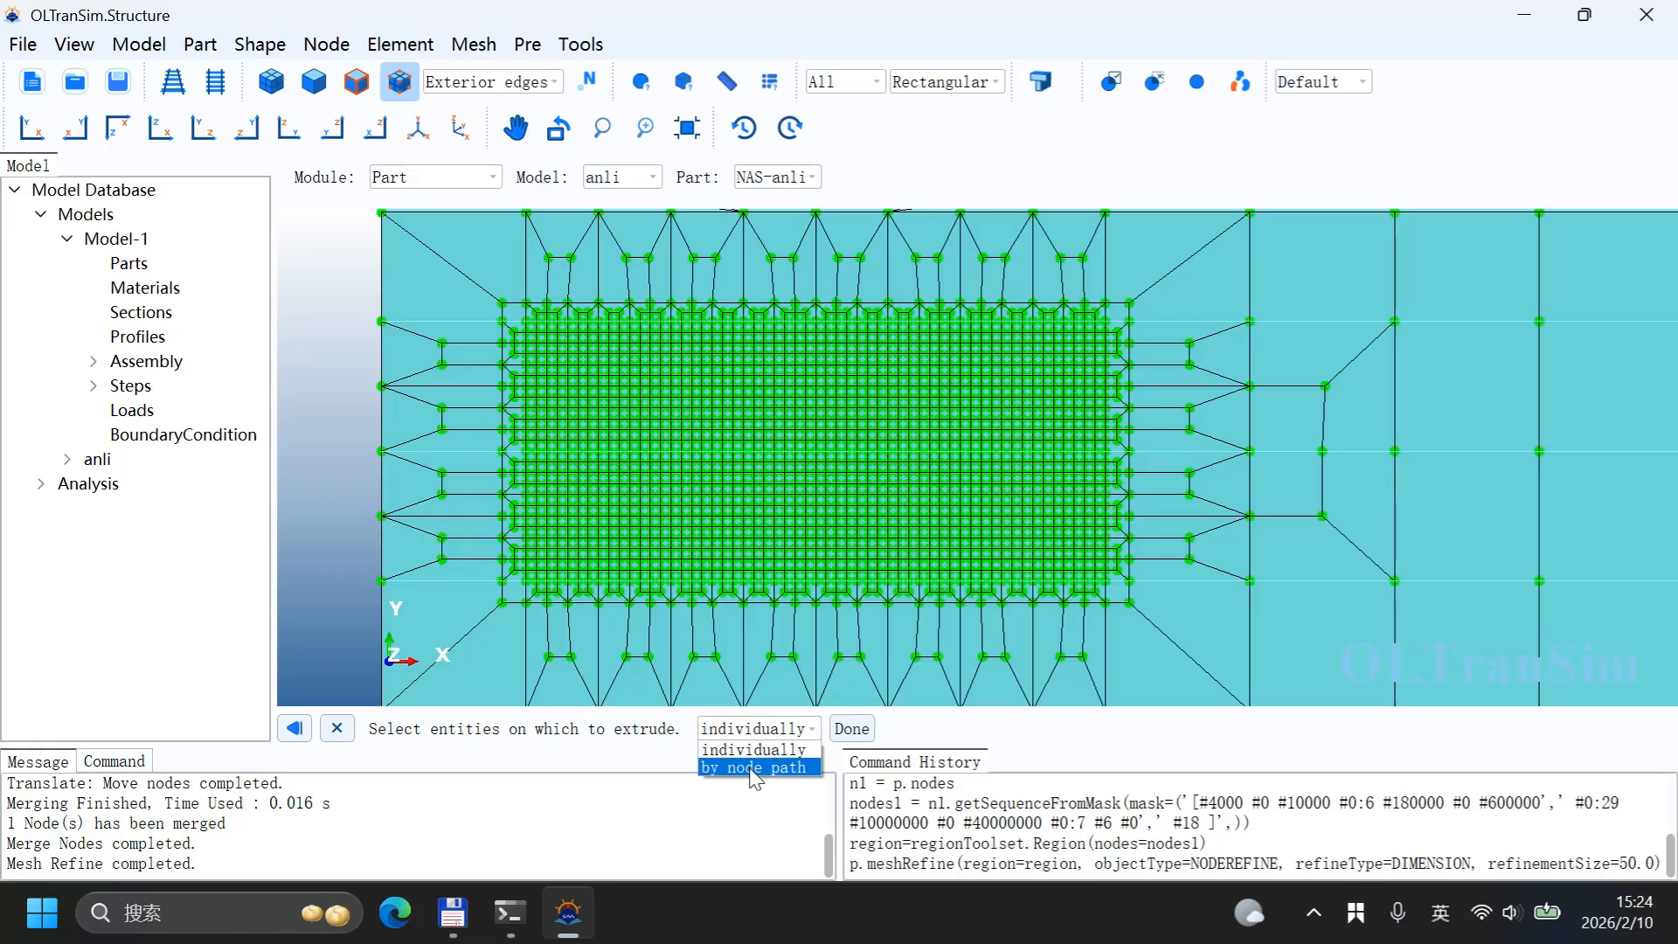
click(754, 767)
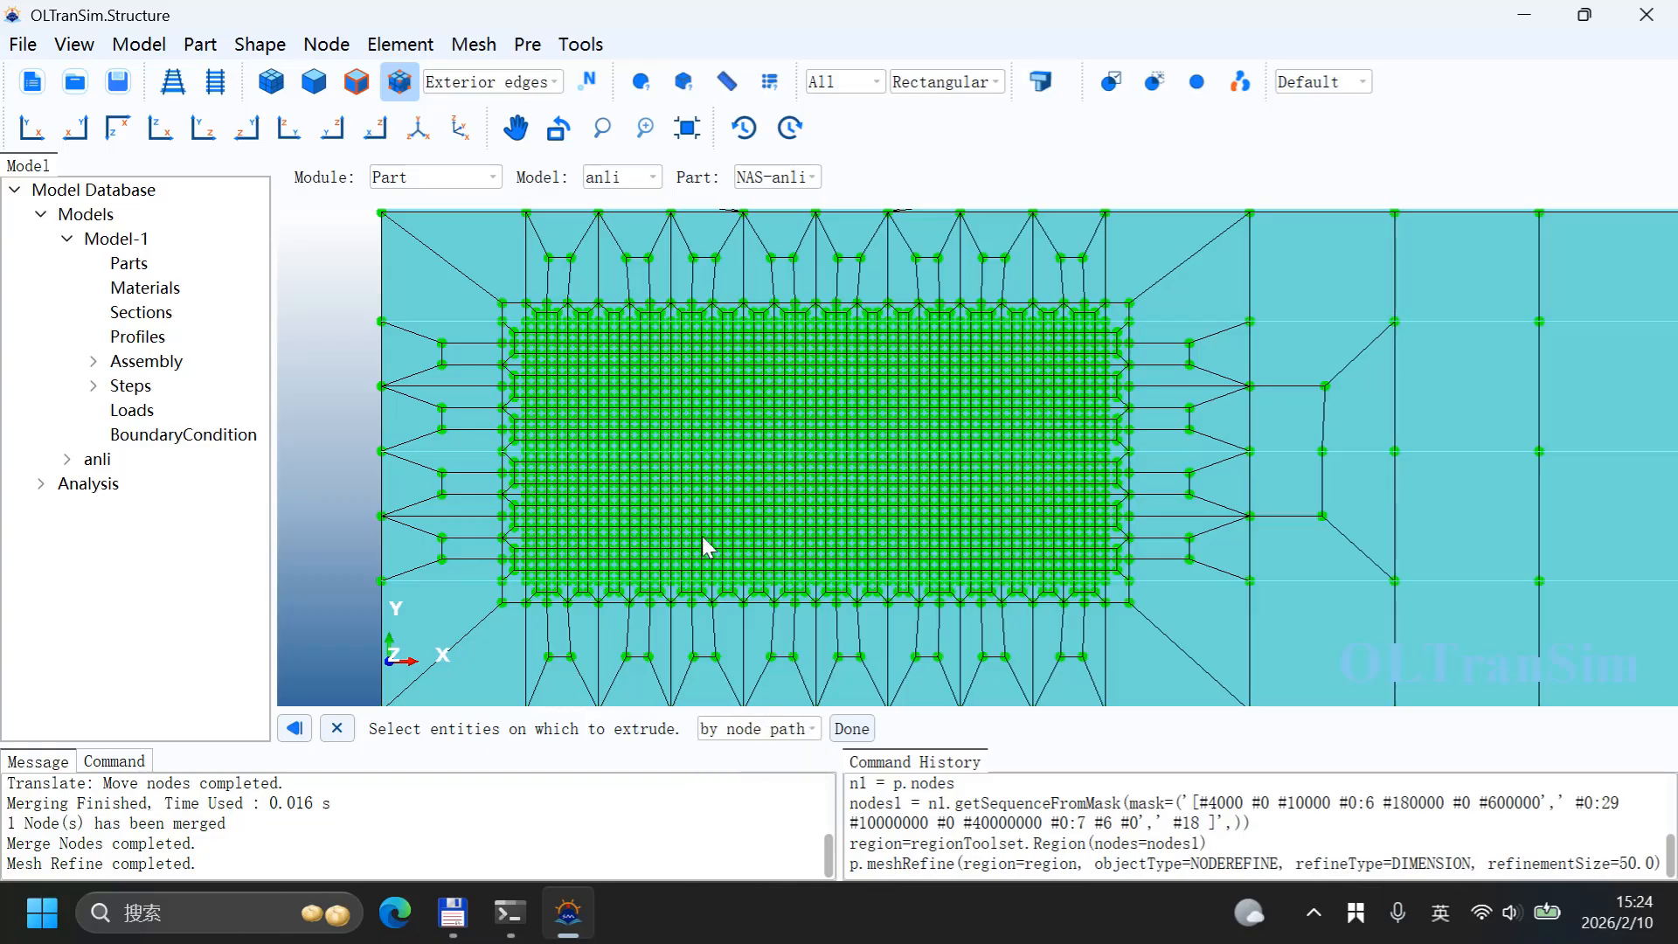
scroll(706, 542, up, 2)
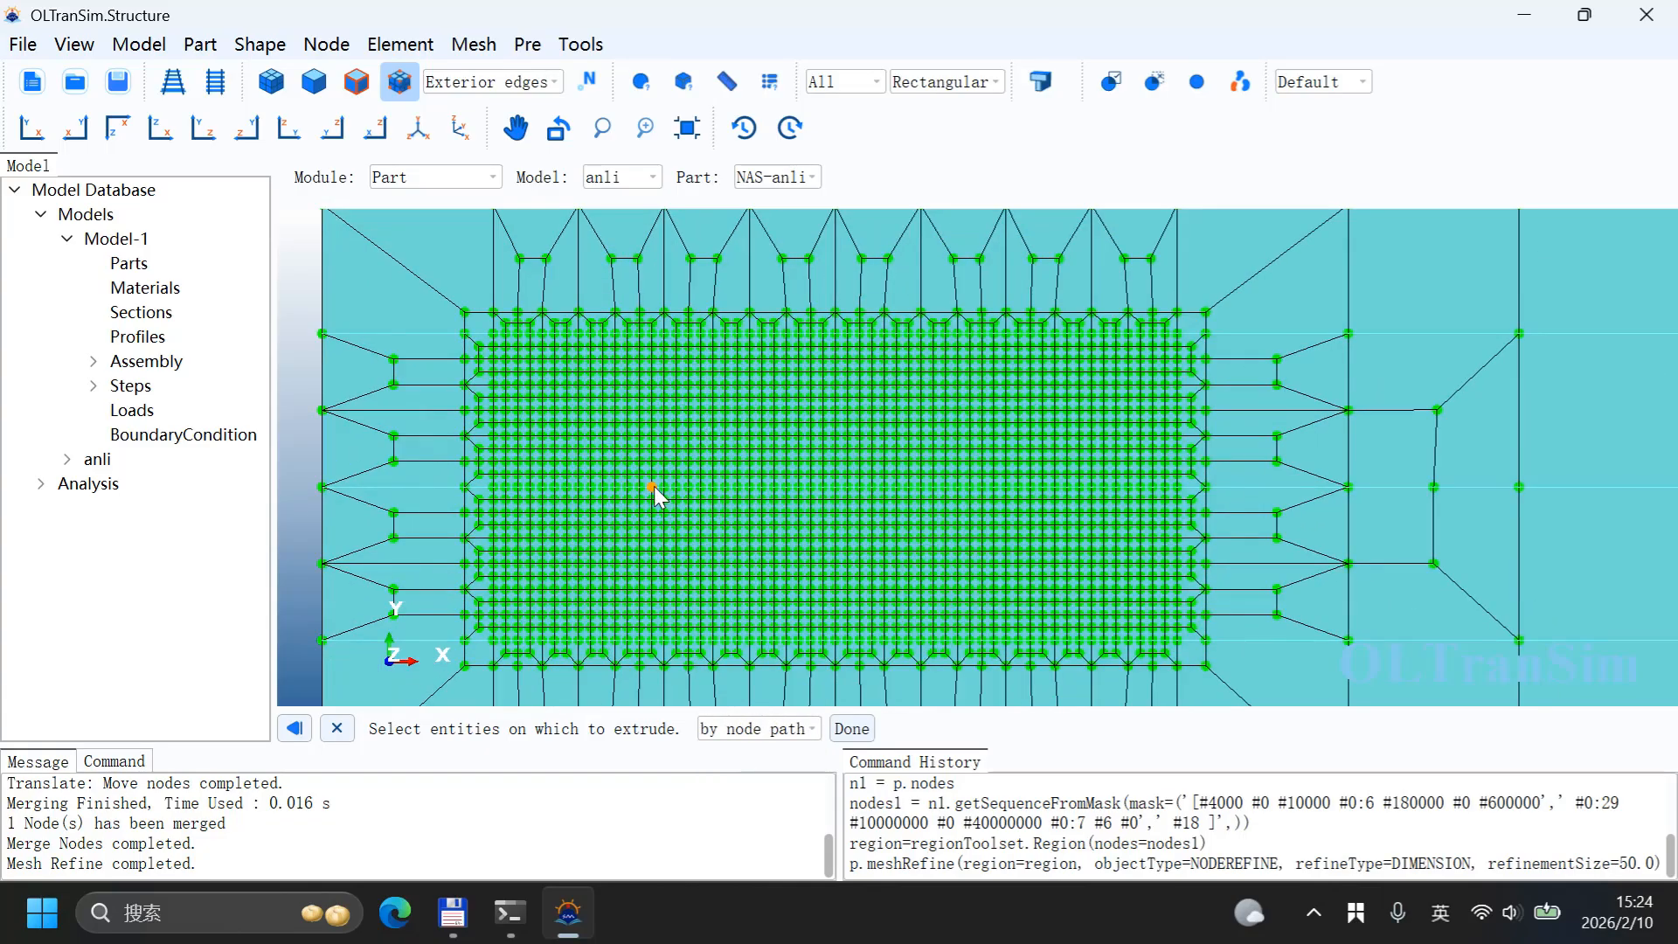
click(652, 486)
click(1019, 489)
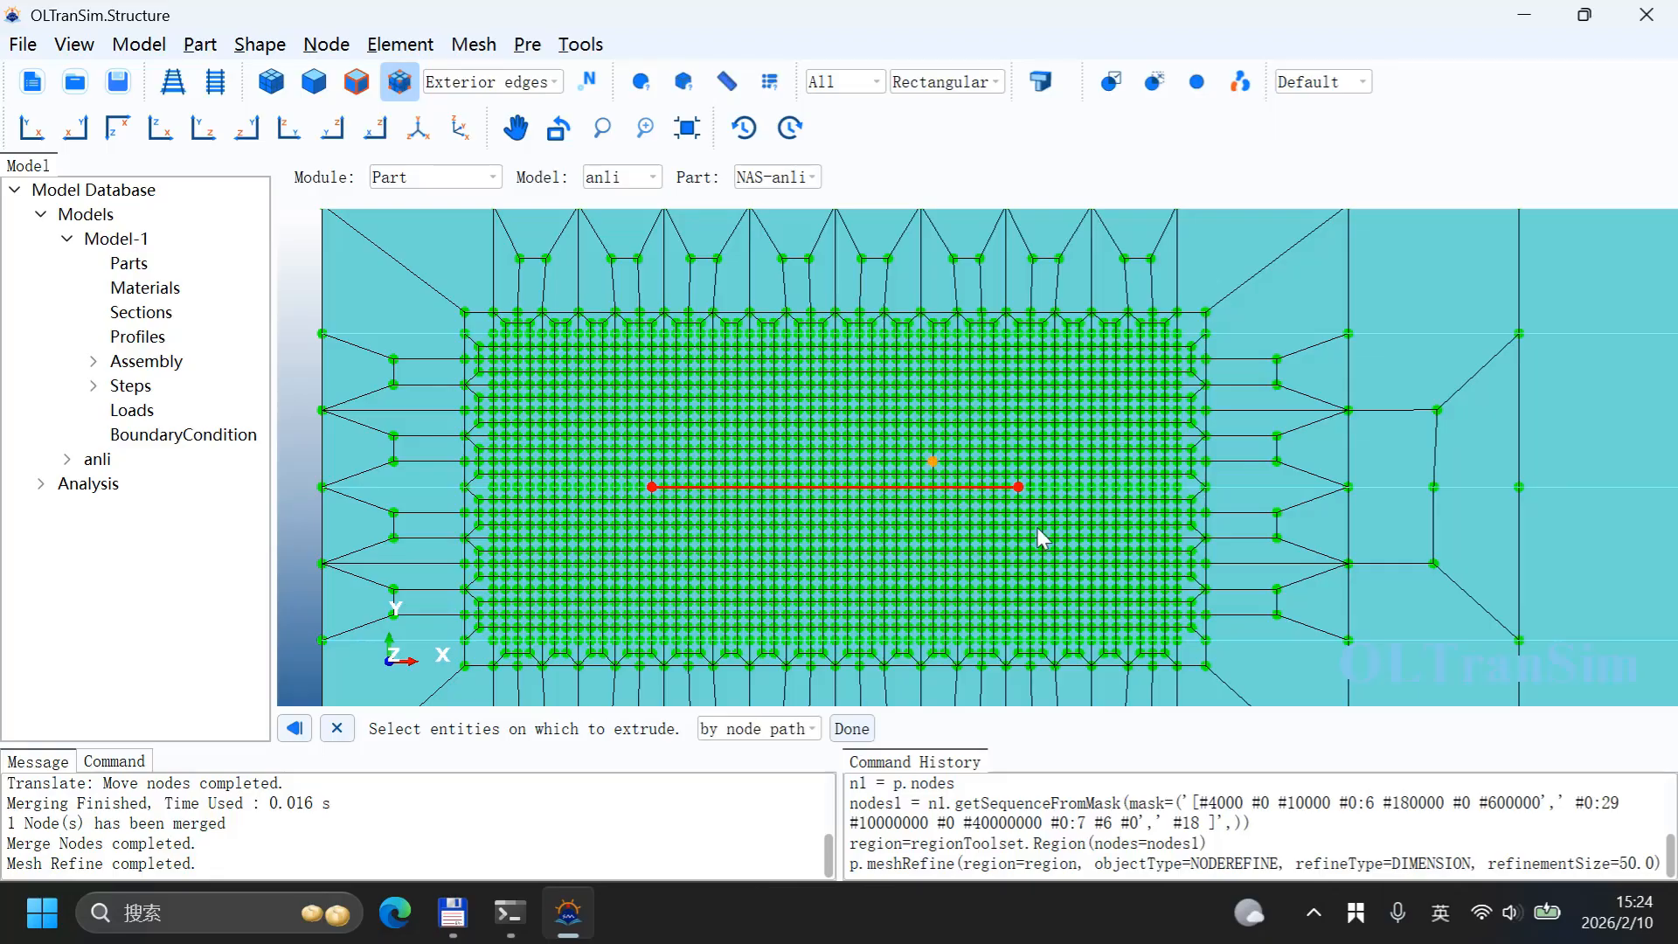
ctrl+alt+drag(1037, 530, 931, 334)
ctrl+alt+middle_drag(931, 334, 1009, 559)
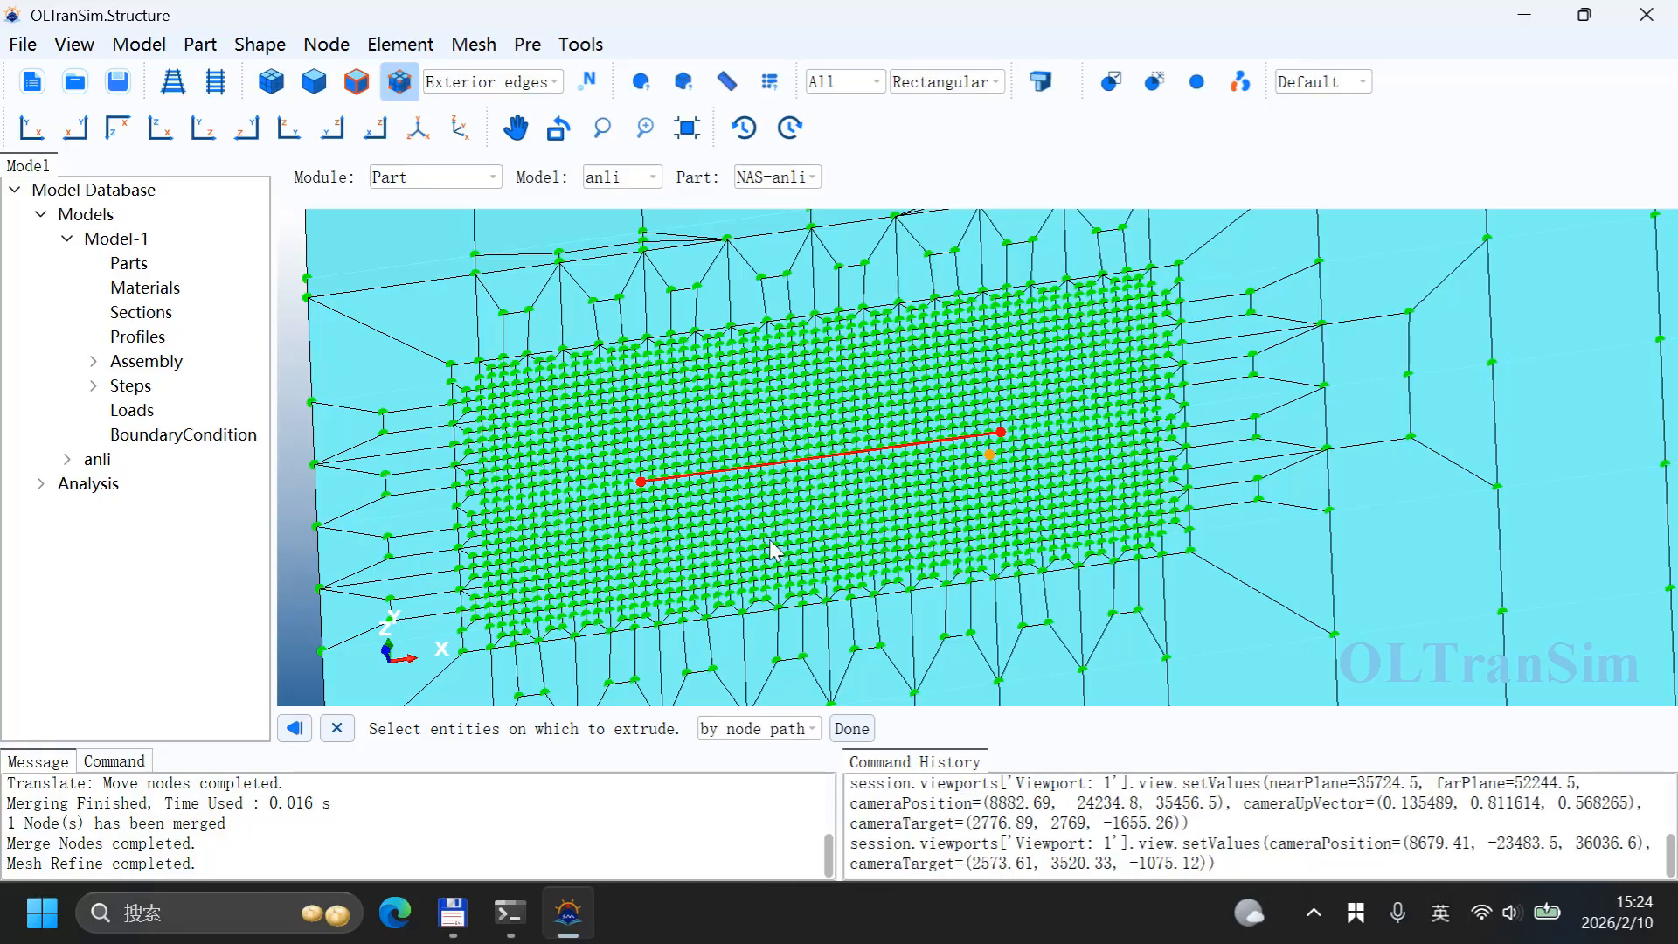
scroll(764, 548, down, 1)
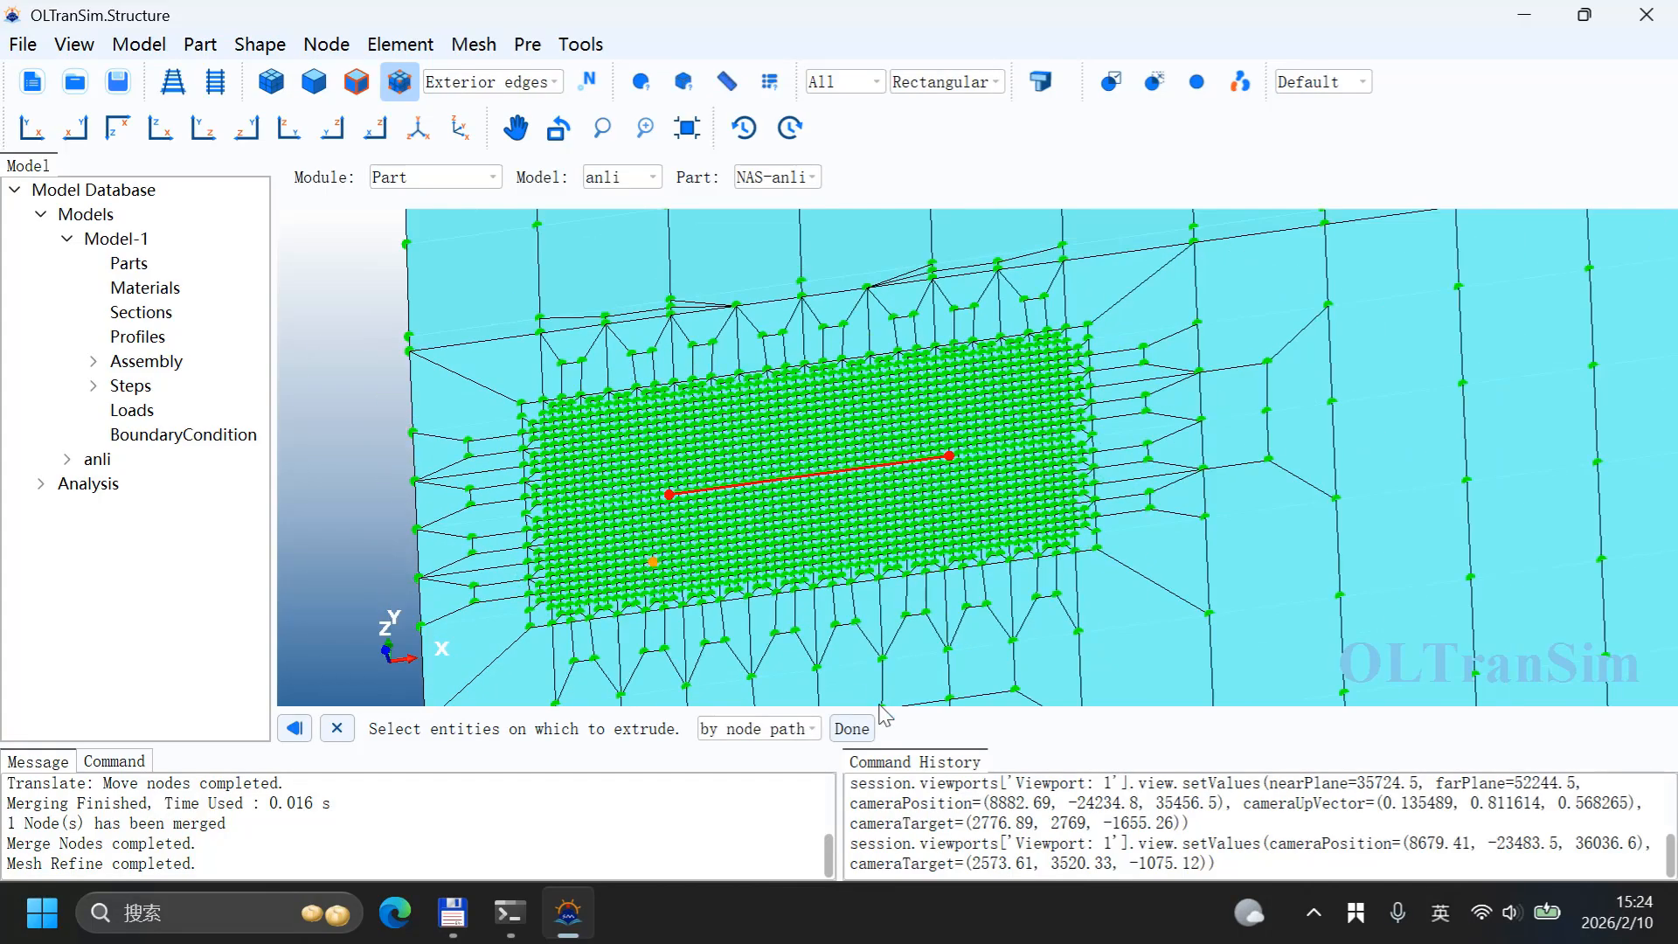
click(852, 729)
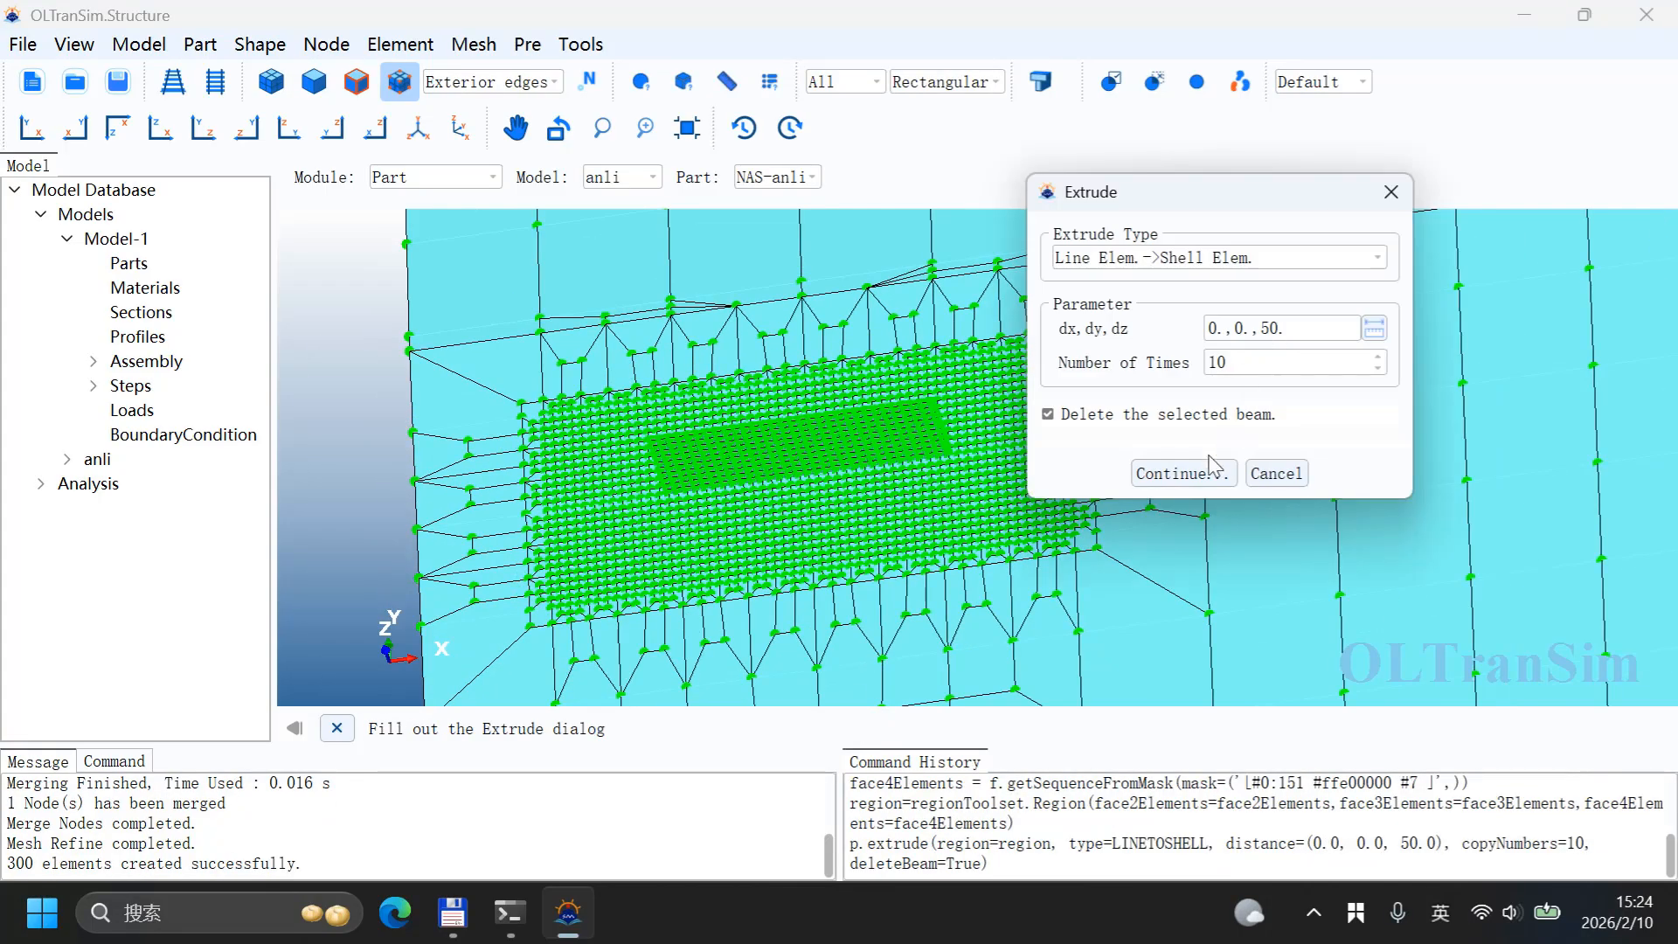
click(1274, 473)
Step: Set up a circular Opening Mesh with radius 100, mesh size 25, 2 edge layers and influence range 3.0
scroll(764, 435, up, 4)
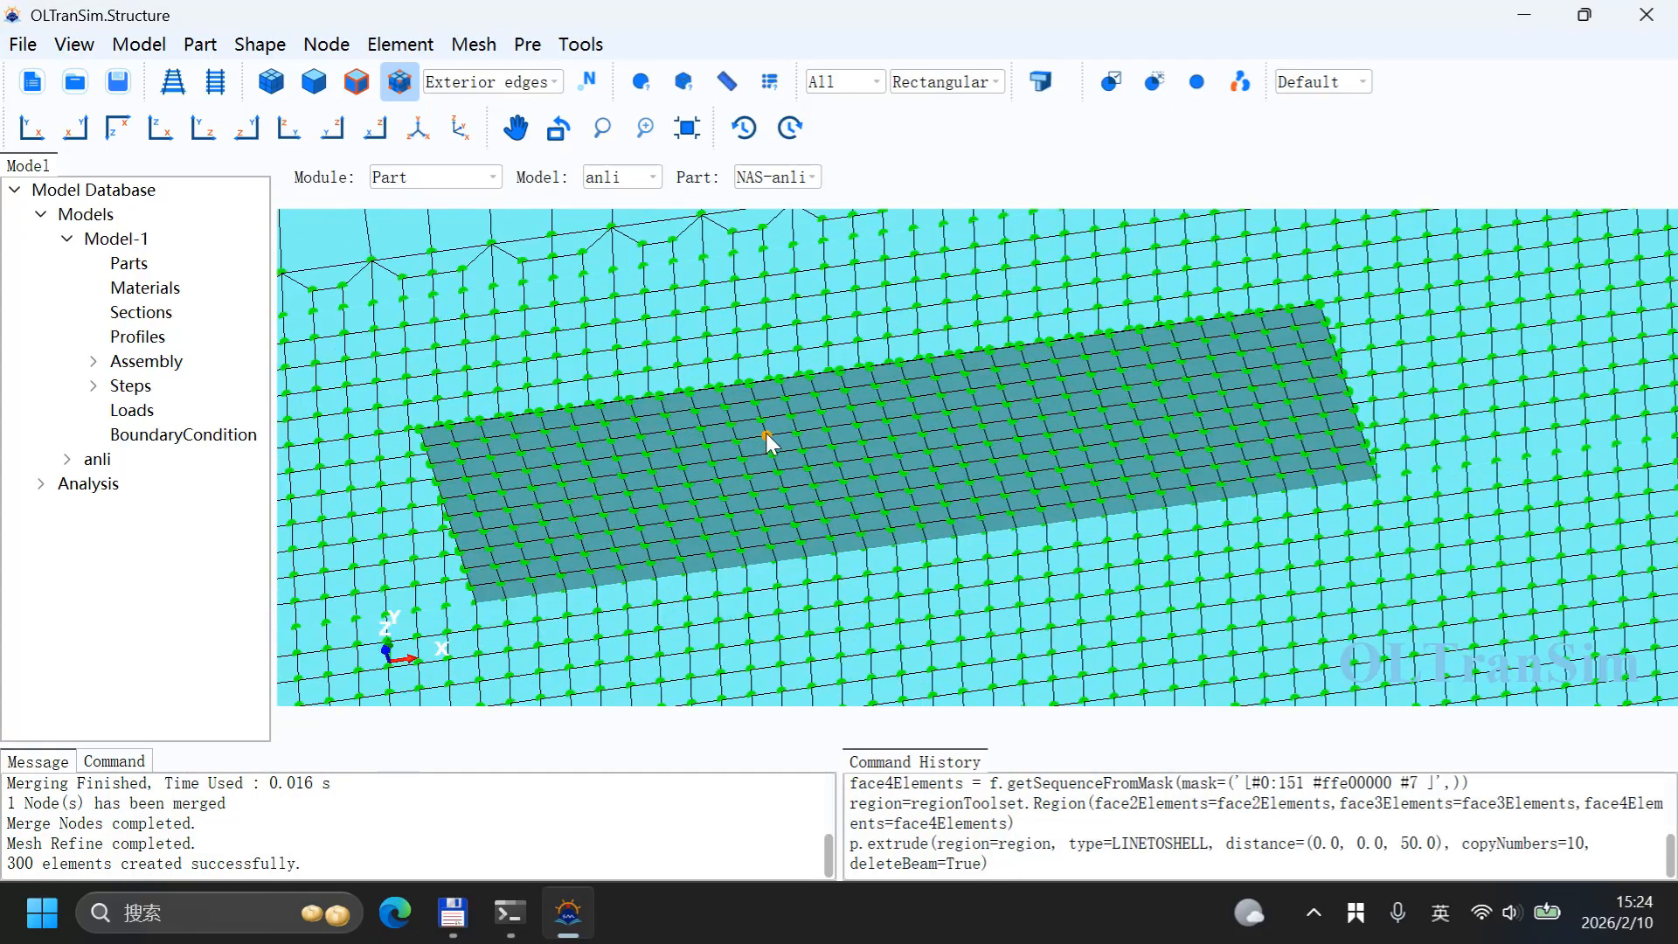
middle_drag(876, 433, 910, 382)
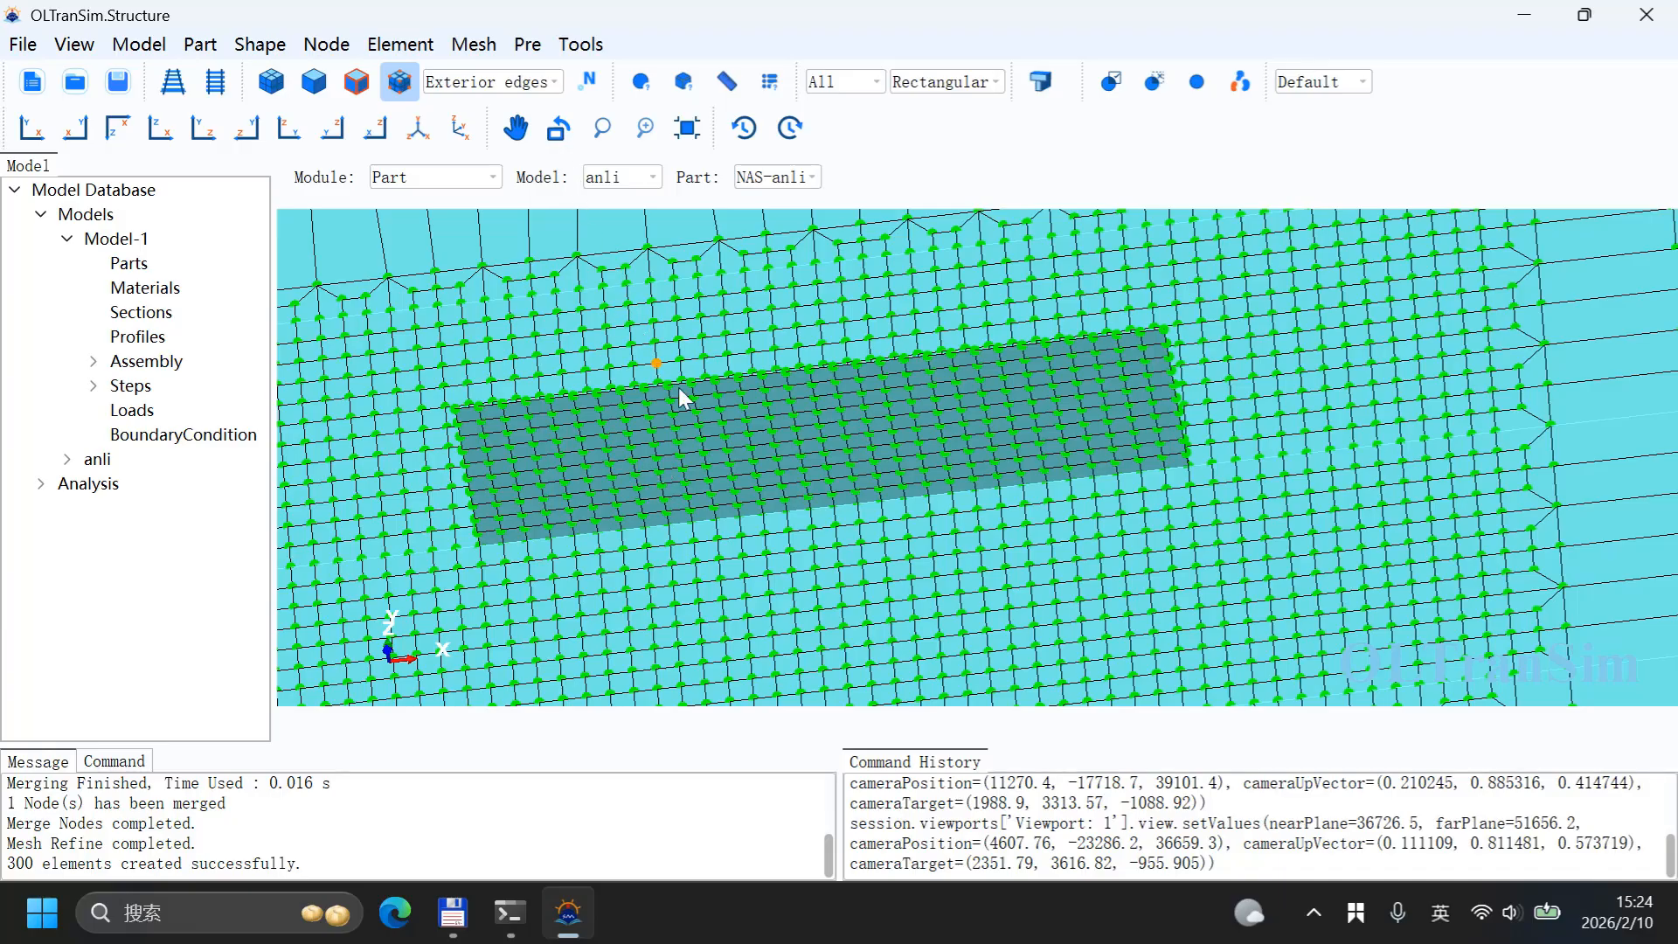
middle_drag(679, 387, 682, 437)
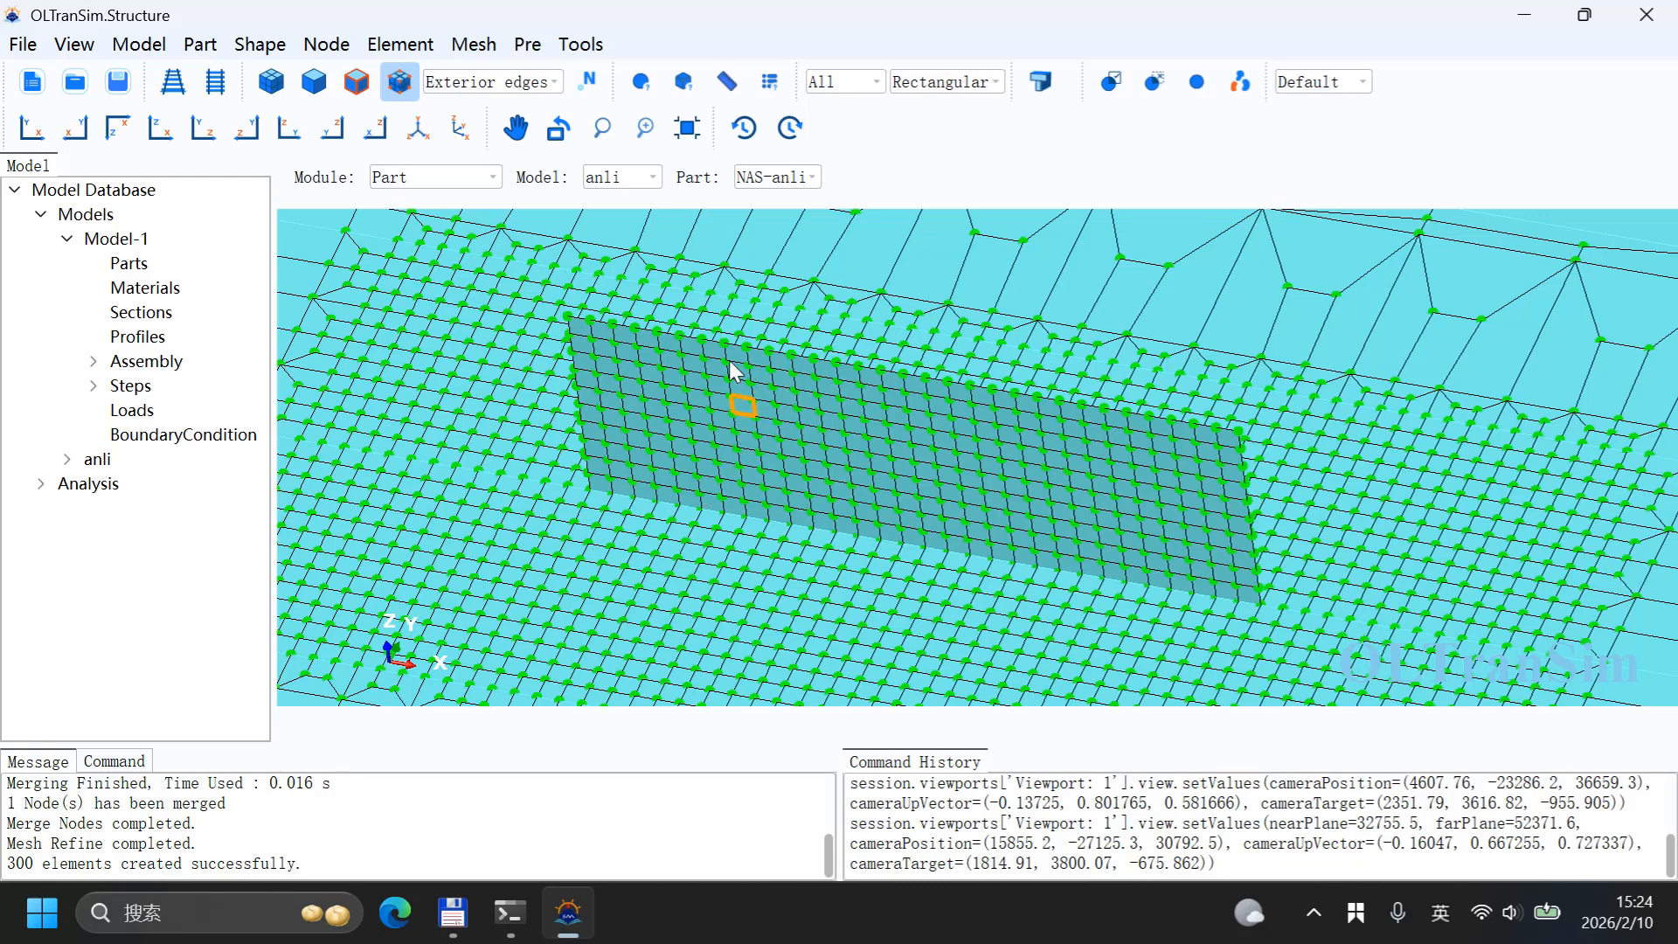
click(473, 46)
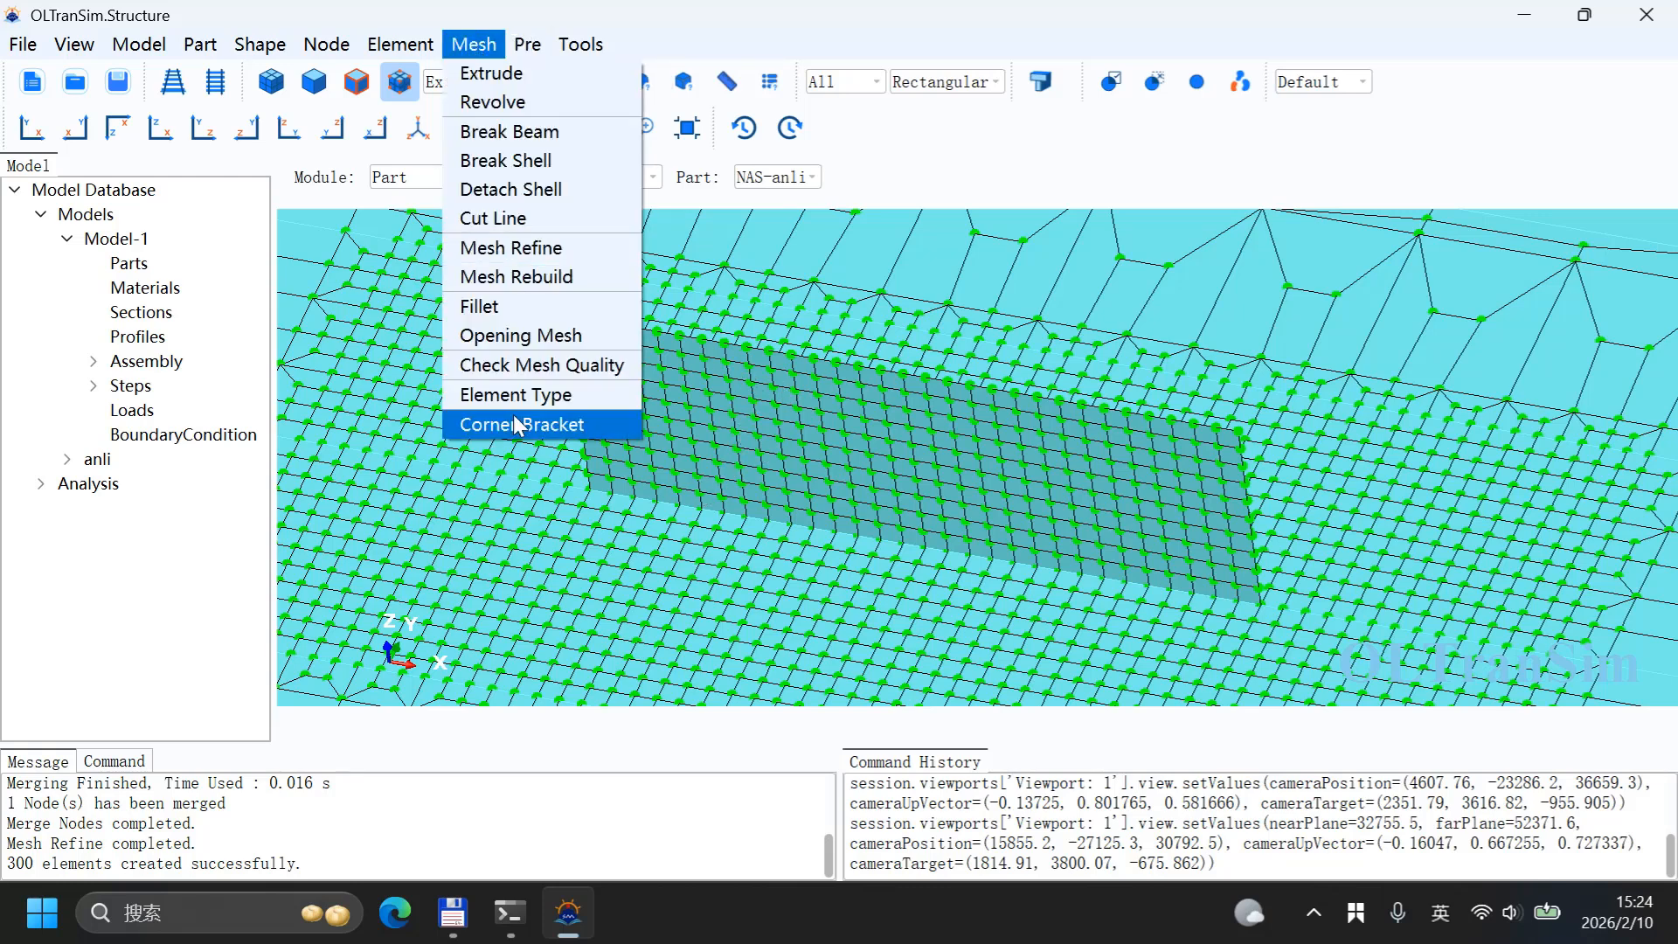
click(514, 337)
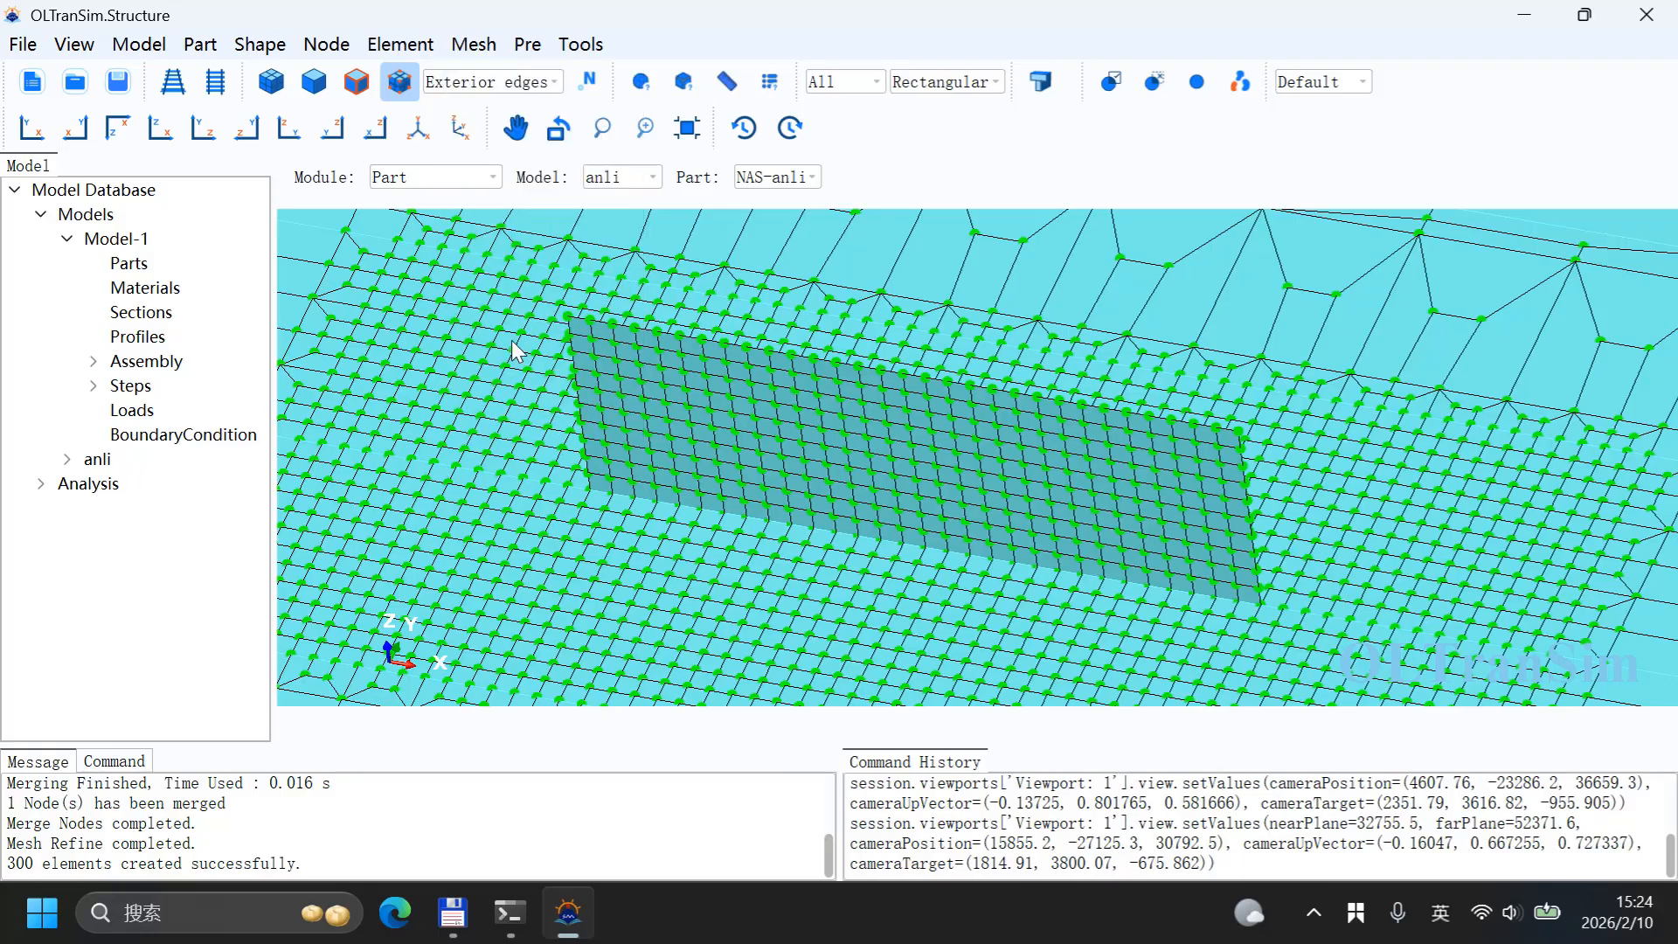
drag(750, 91, 323, 67)
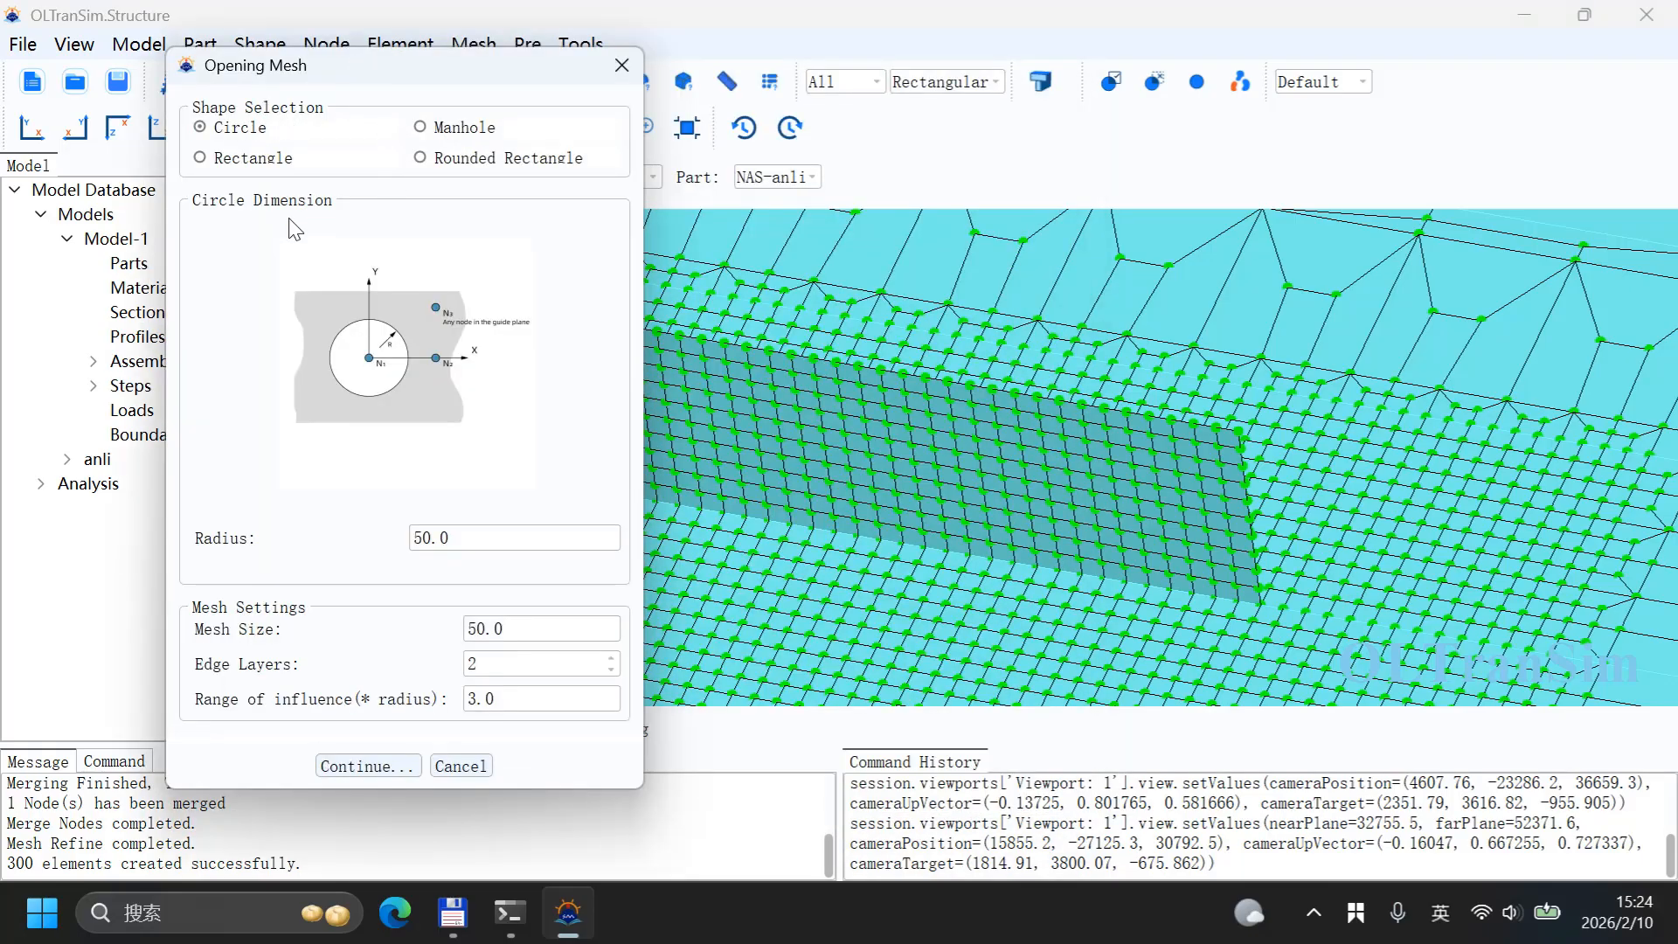
click(480, 164)
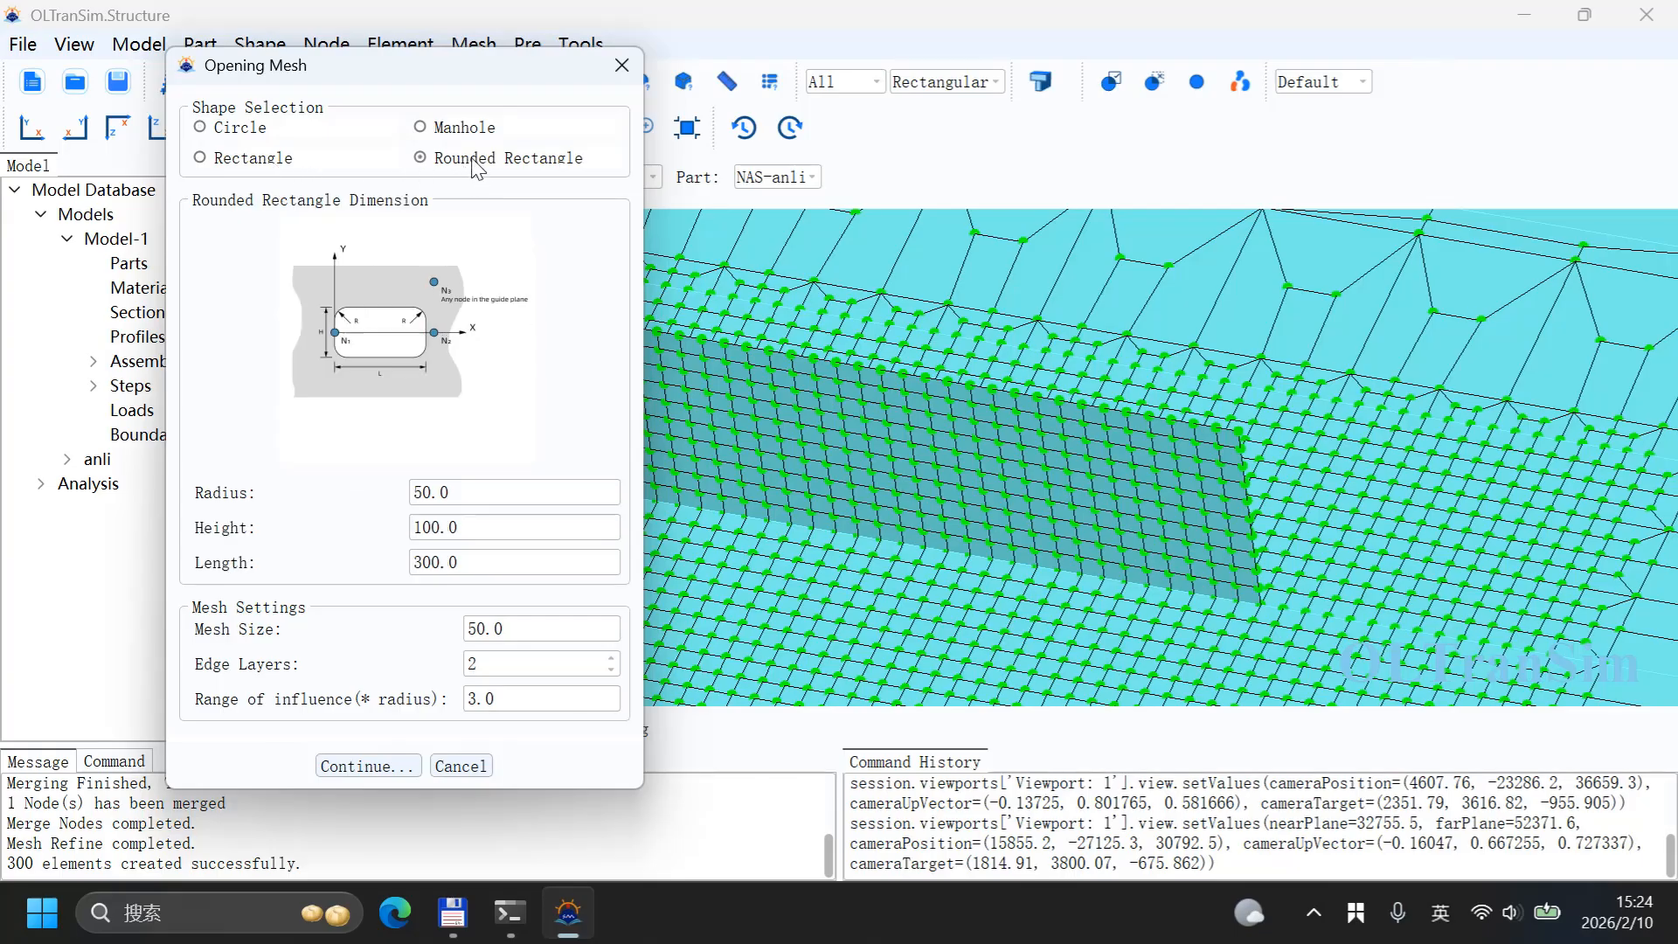
click(234, 131)
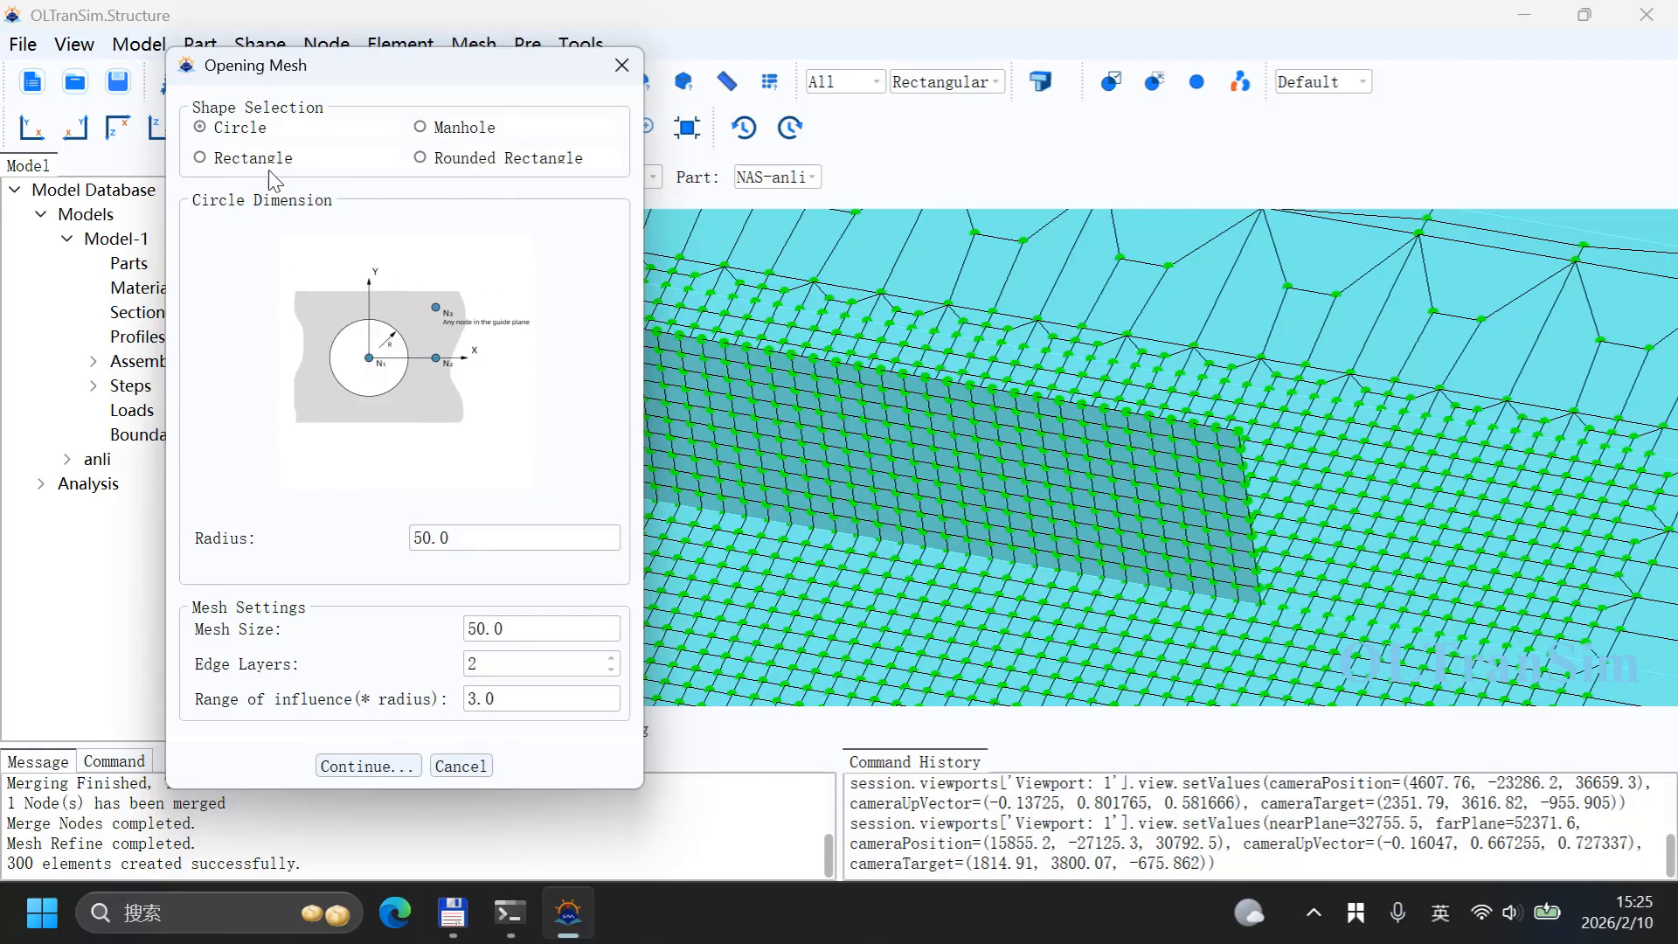
drag(395, 80, 359, 36)
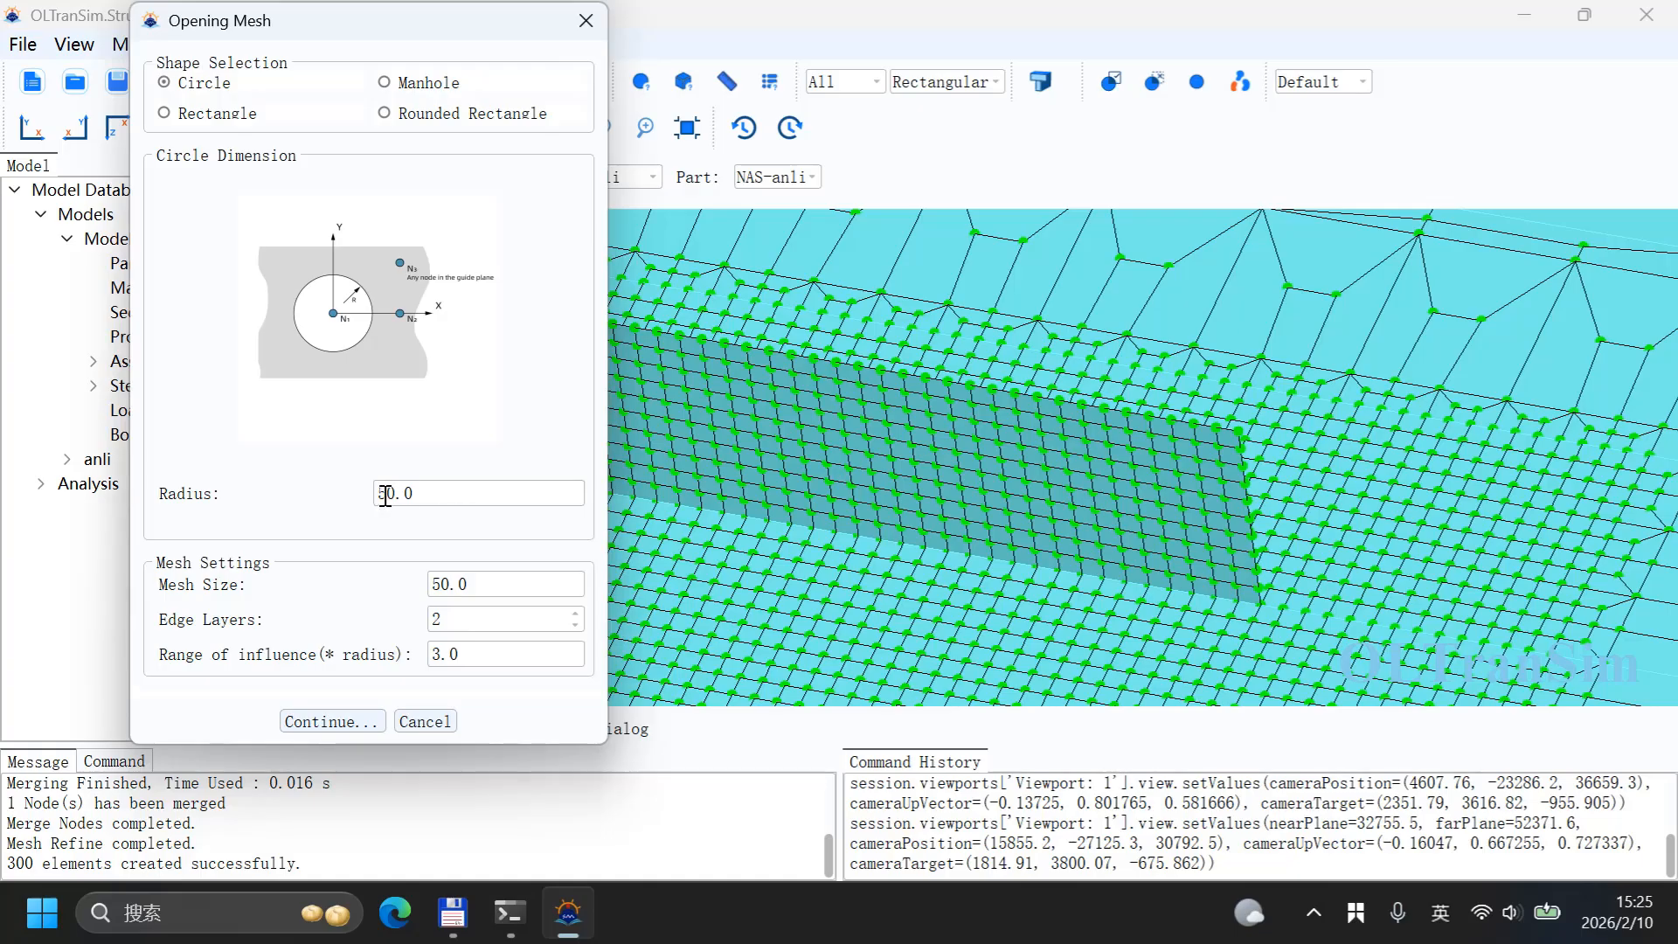
drag(384, 496, 348, 492)
drag(450, 584, 312, 548)
text(25)
click(332, 722)
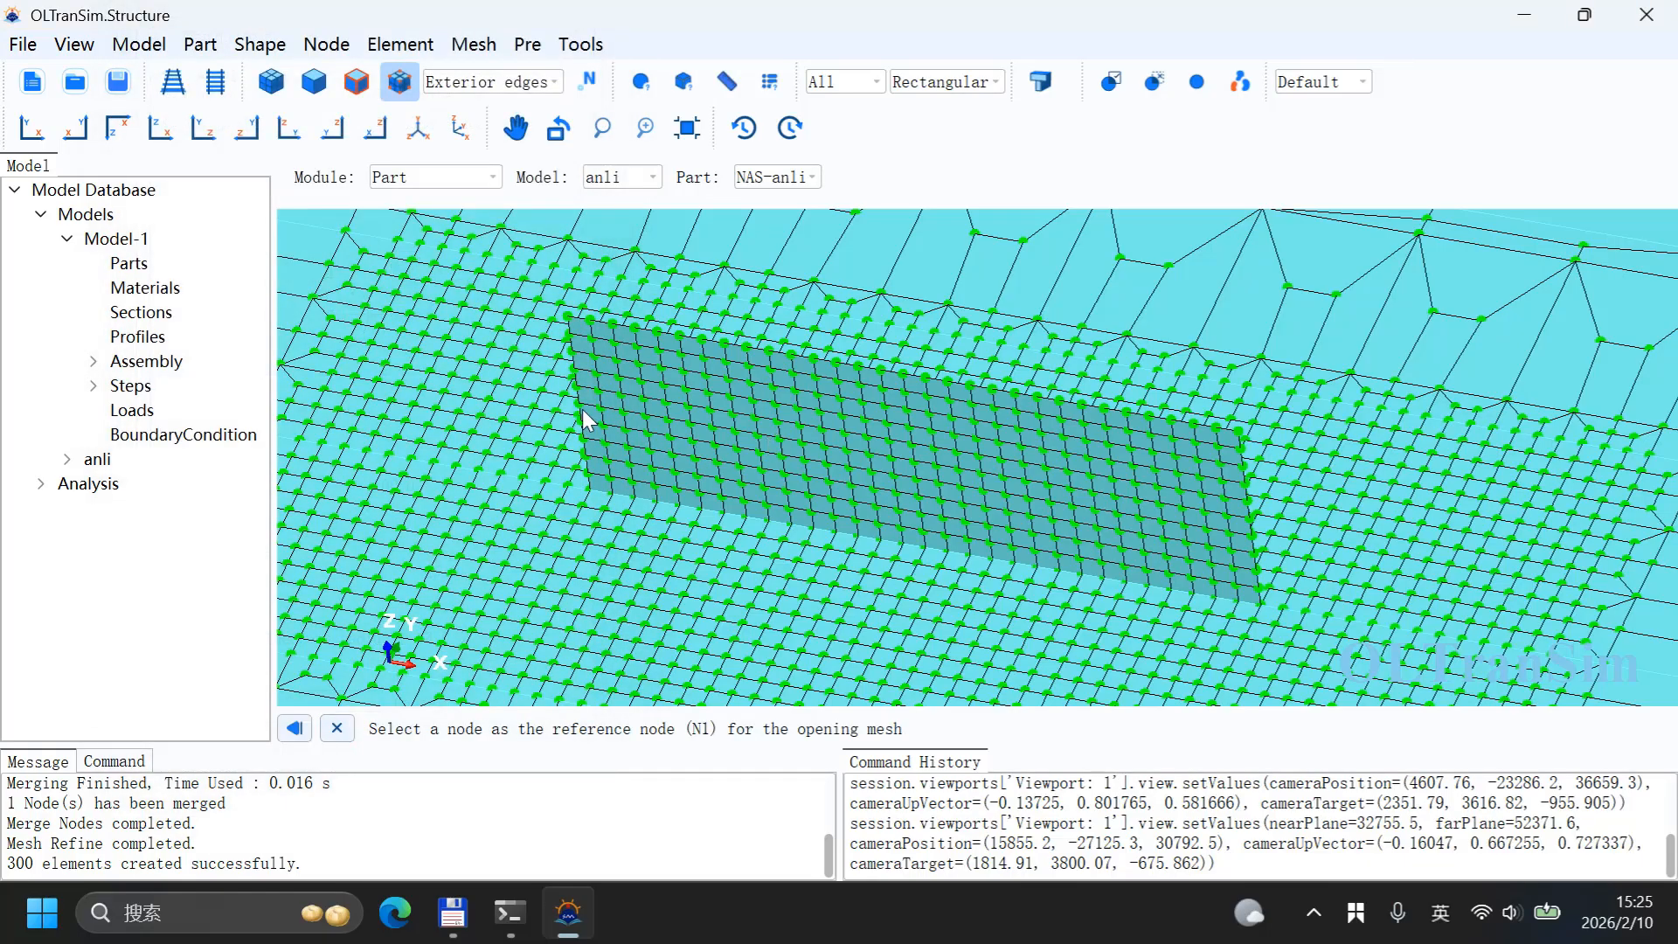
Step: Pick the center, direction and plane nodes on the wall's left portion and create the circular opening
click(721, 450)
click(721, 480)
click(623, 411)
click(668, 421)
click(781, 439)
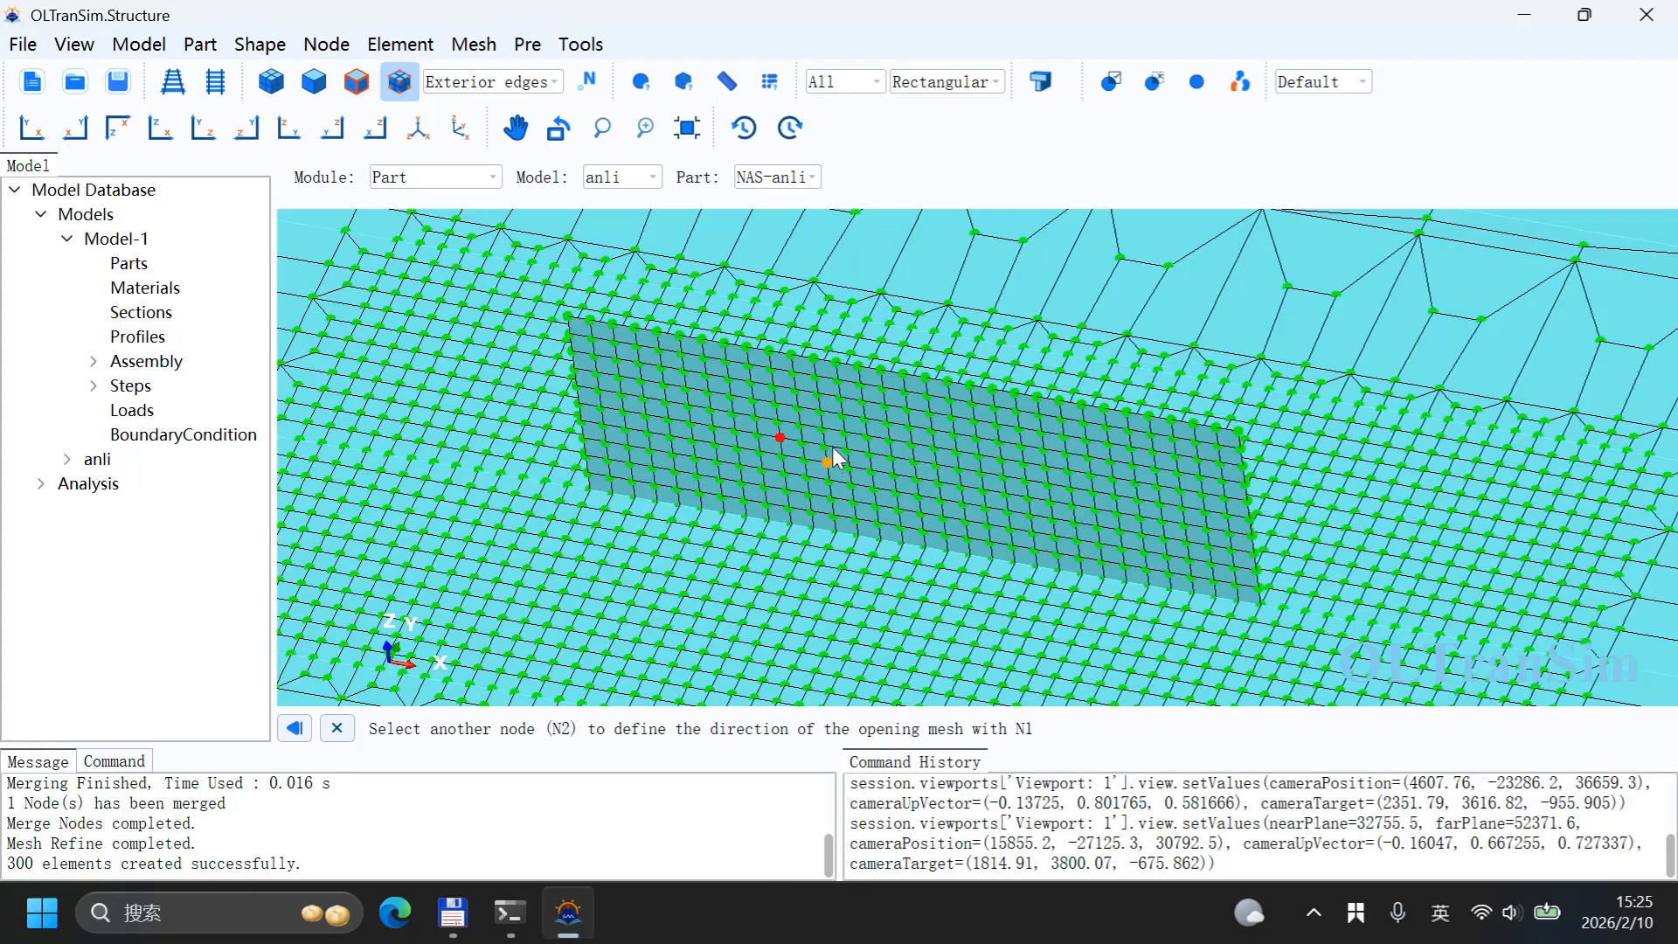
click(825, 446)
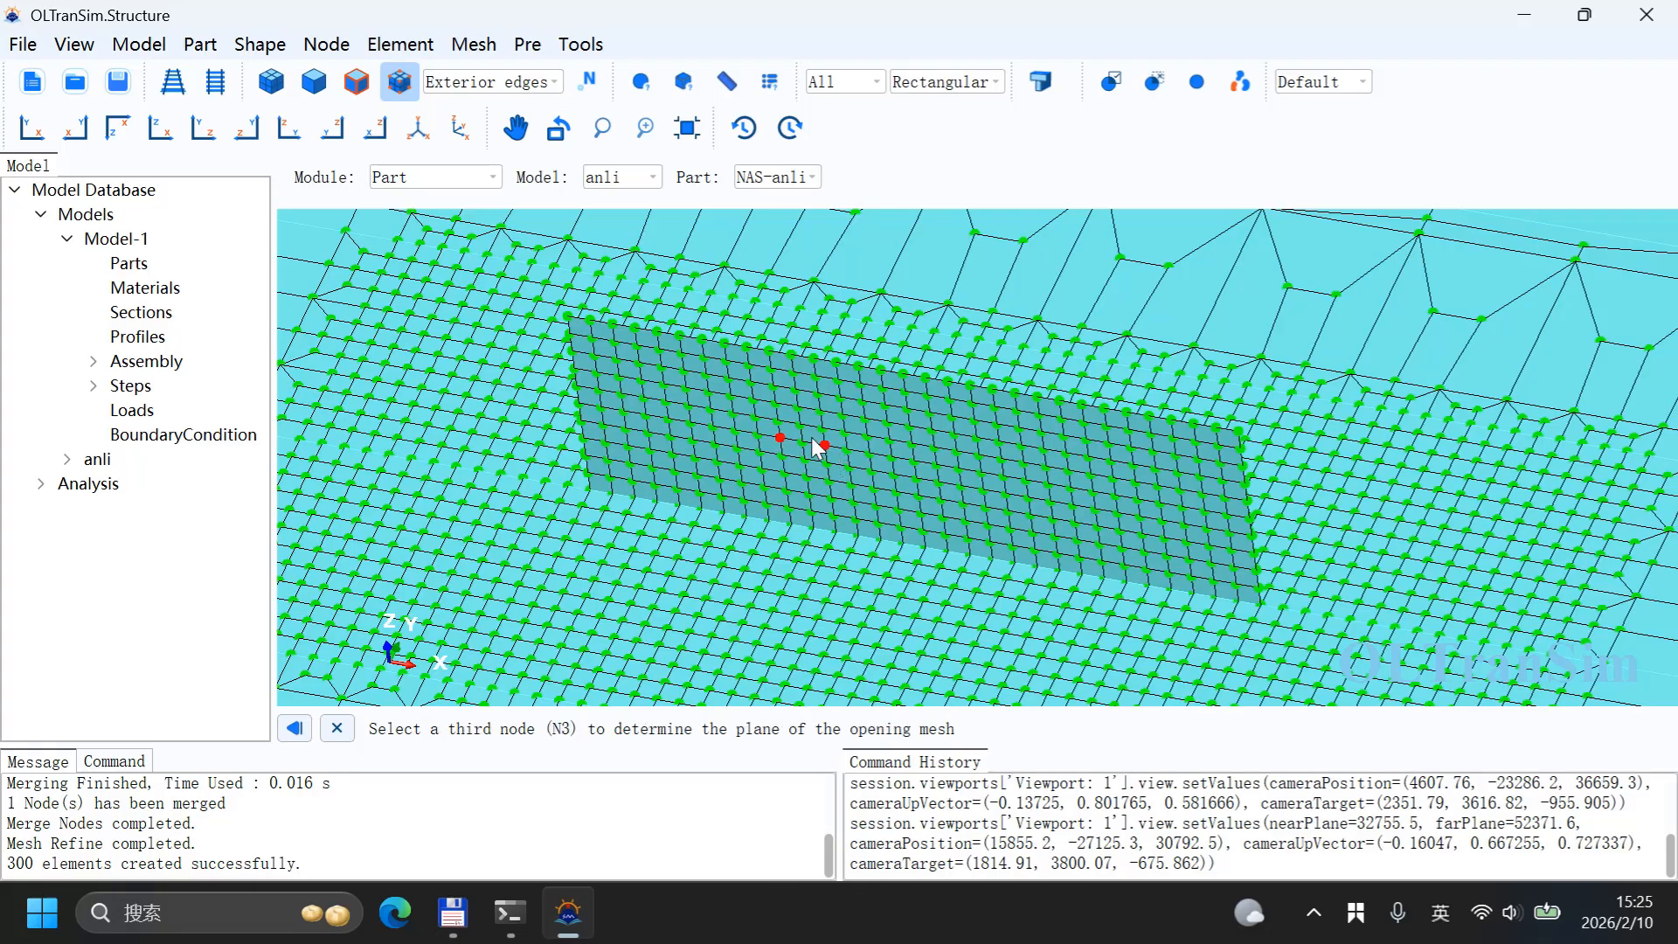
click(777, 403)
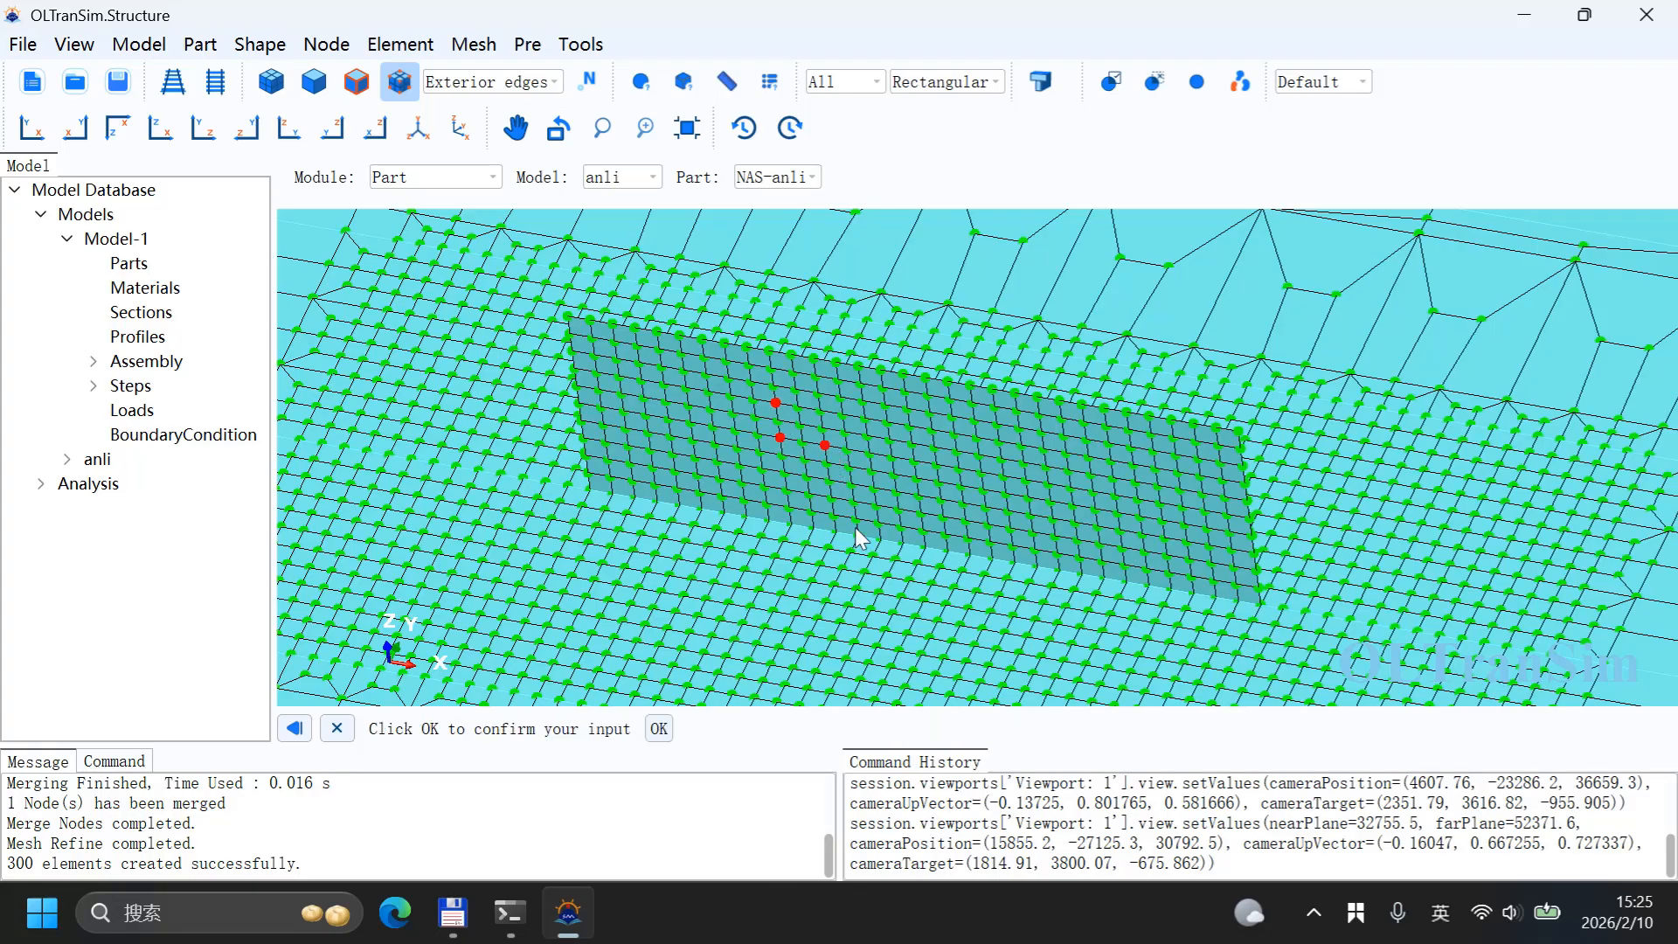
click(659, 728)
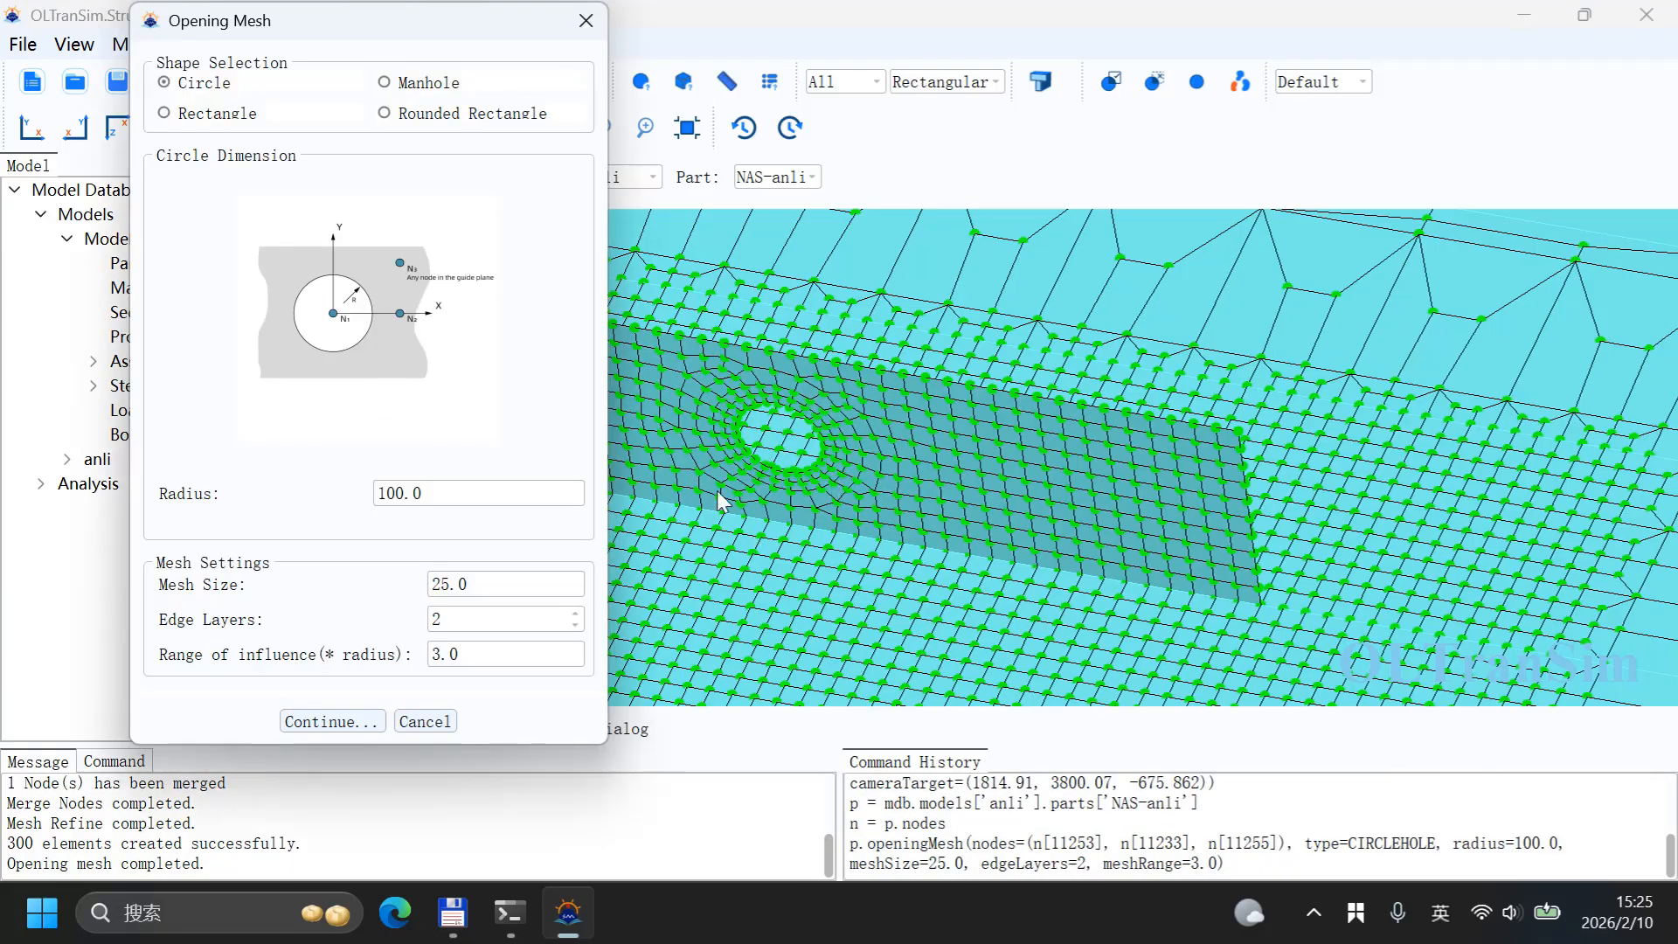
Step: Create a second circular opening with the same settings on the wall's right portion, then close the dialog
scroll(800, 430, down, 2)
scroll(800, 429, up, 5)
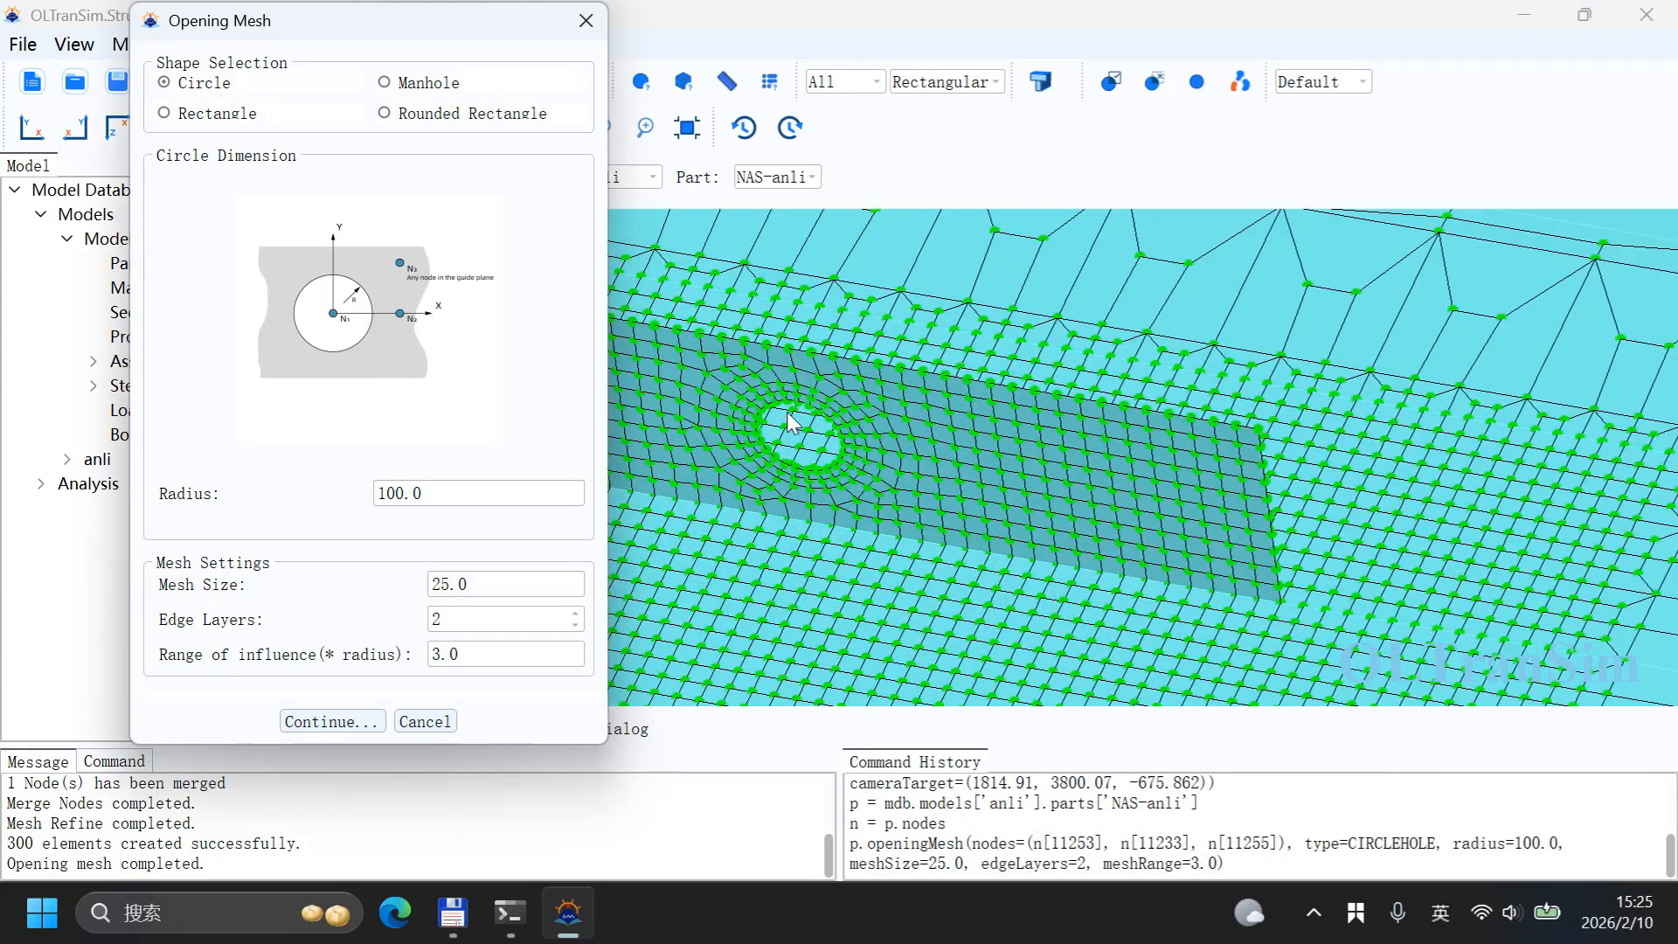
scroll(733, 444, down, 4)
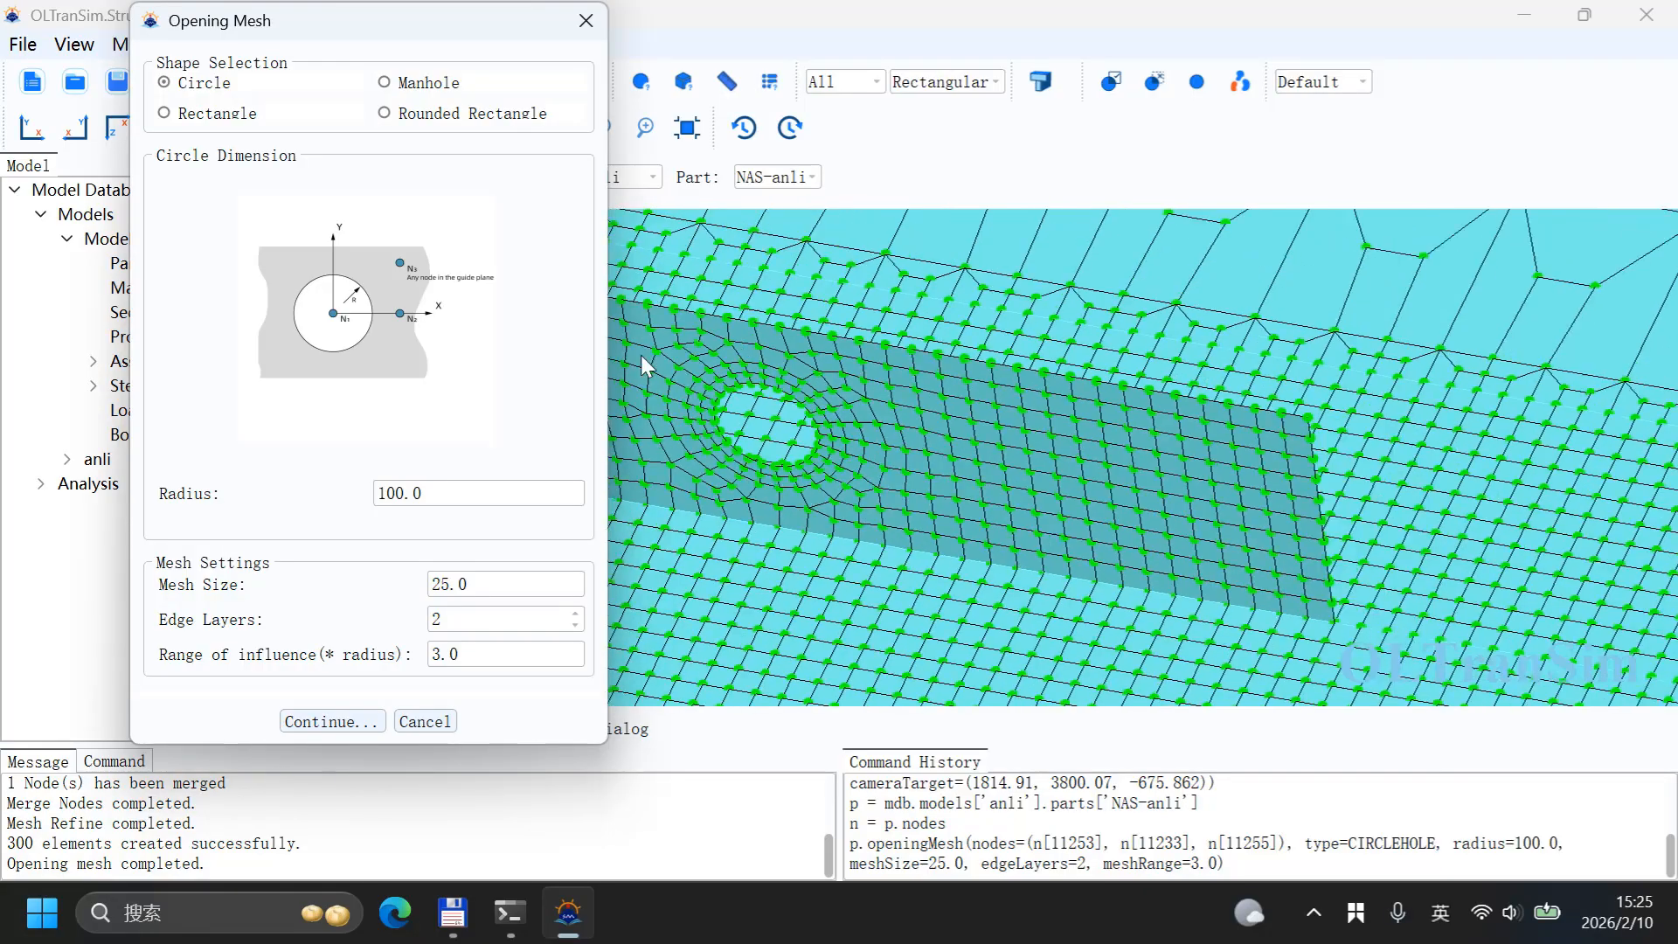
click(330, 721)
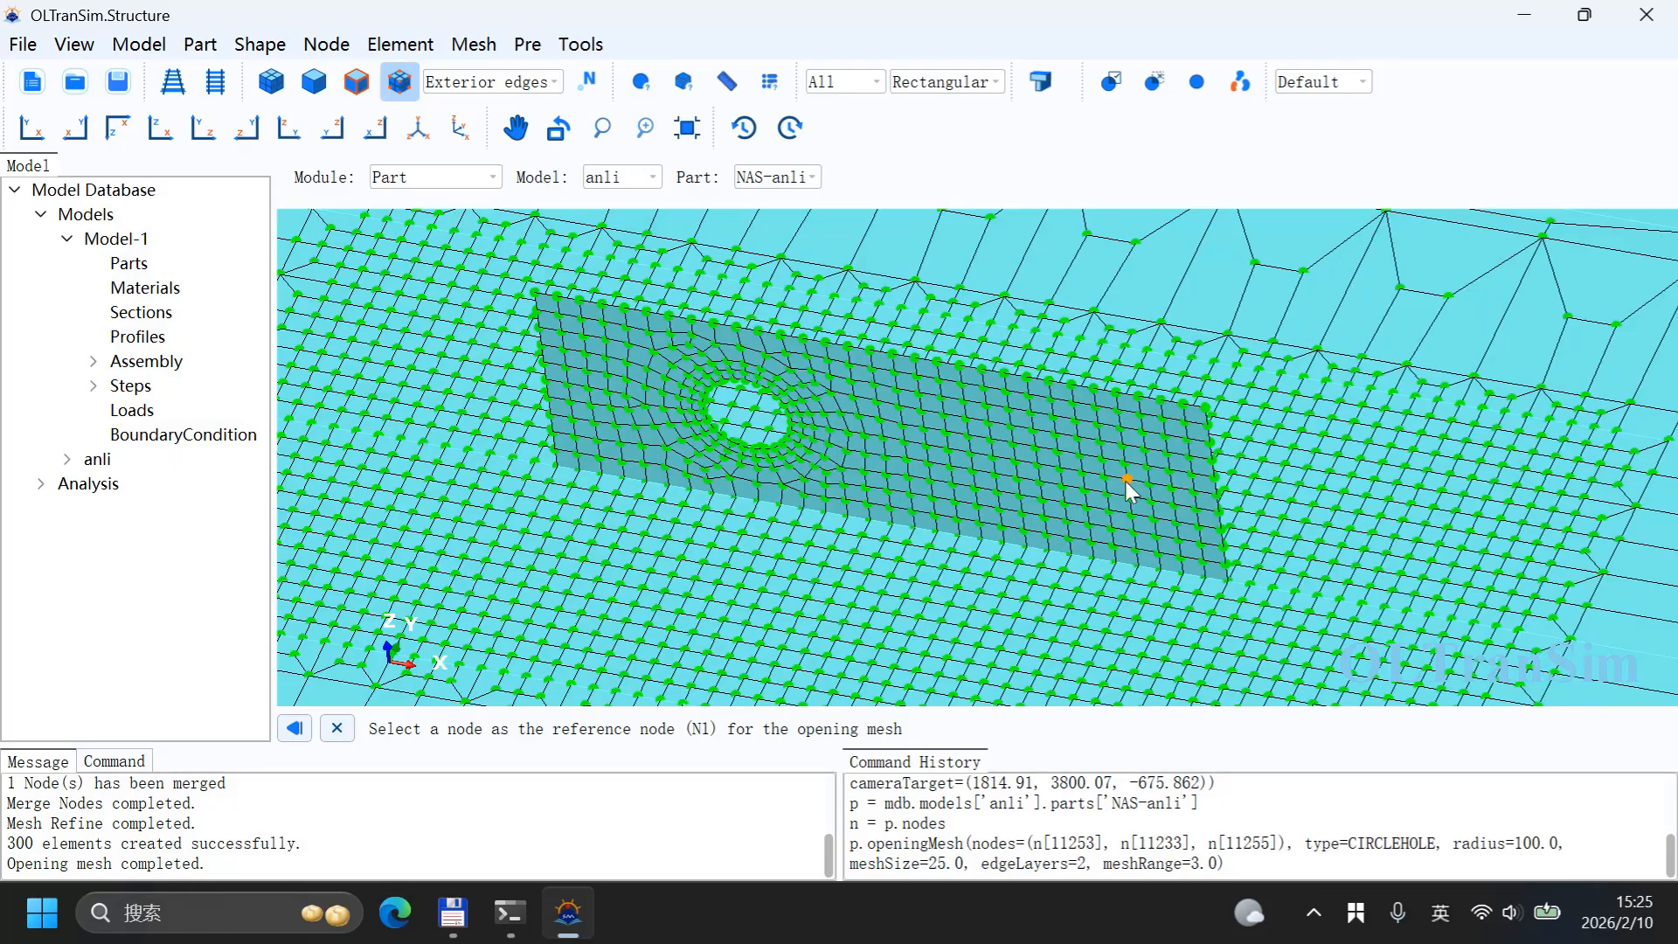
click(1016, 464)
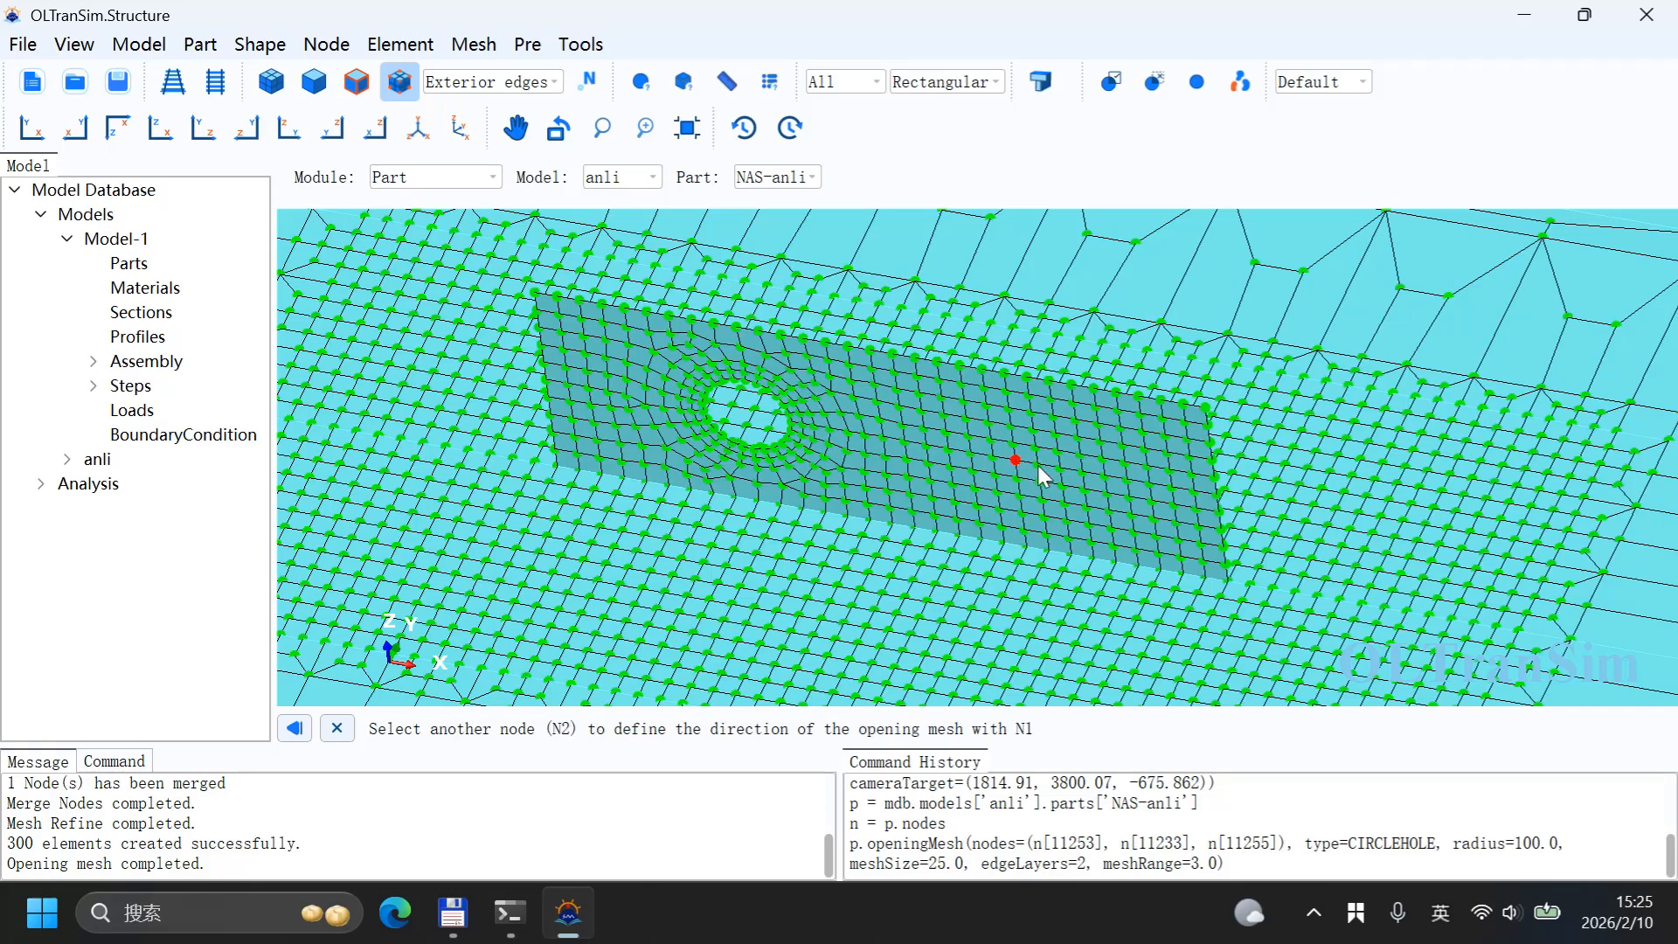
click(1035, 461)
click(1012, 441)
scroll(998, 490, up, 2)
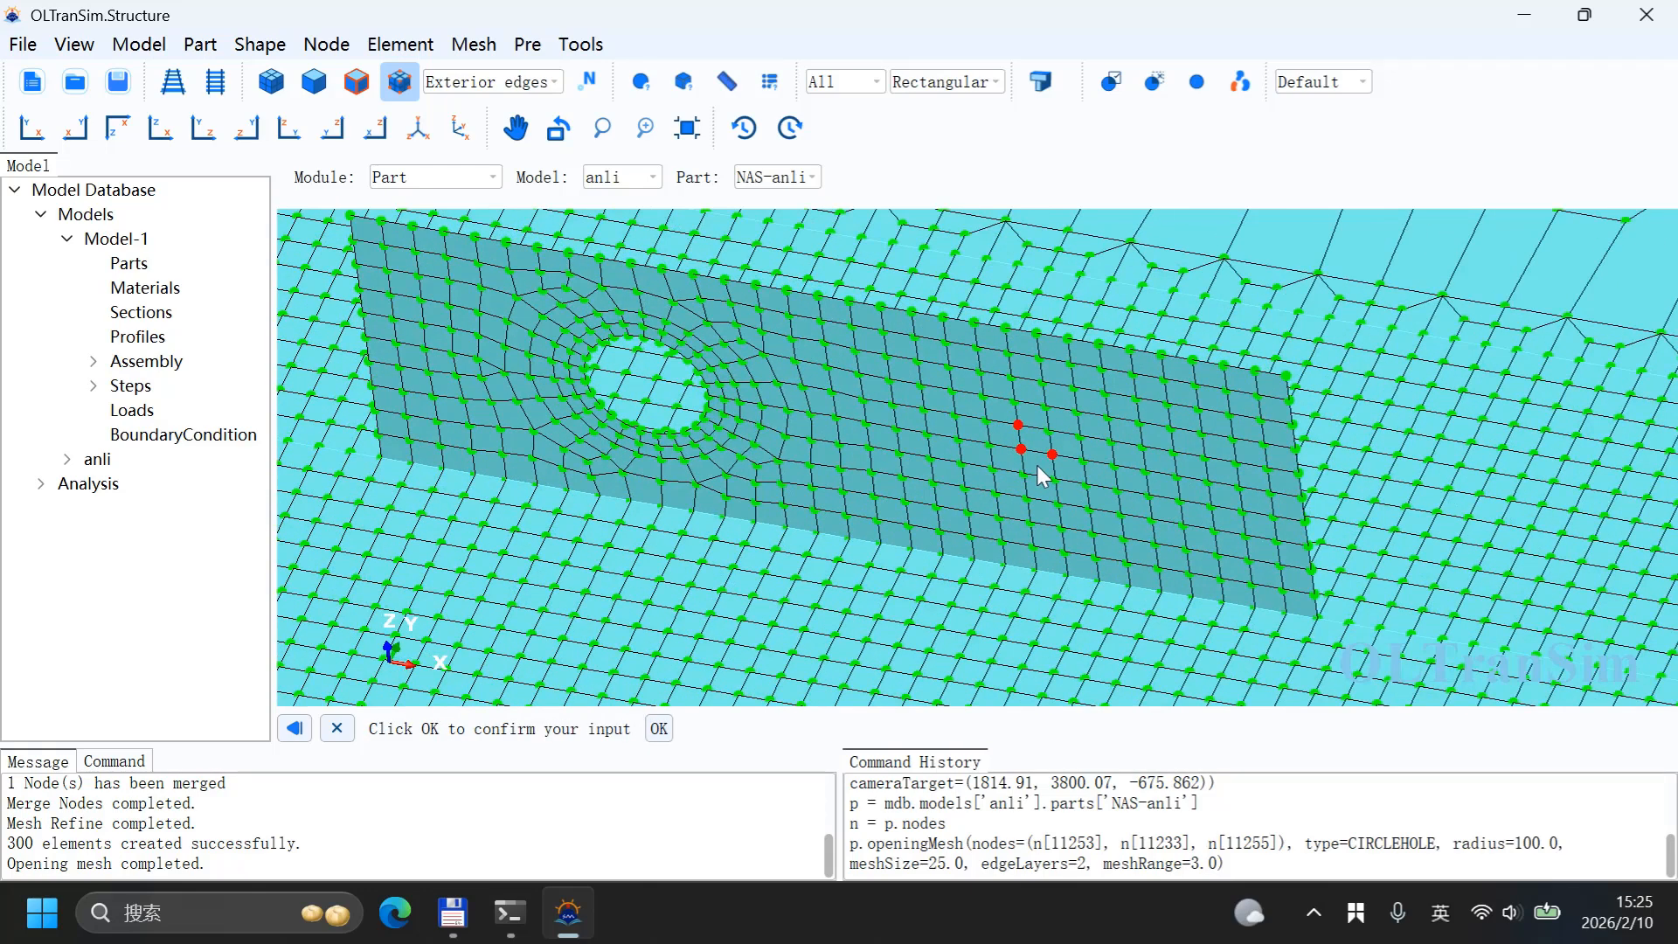
click(658, 728)
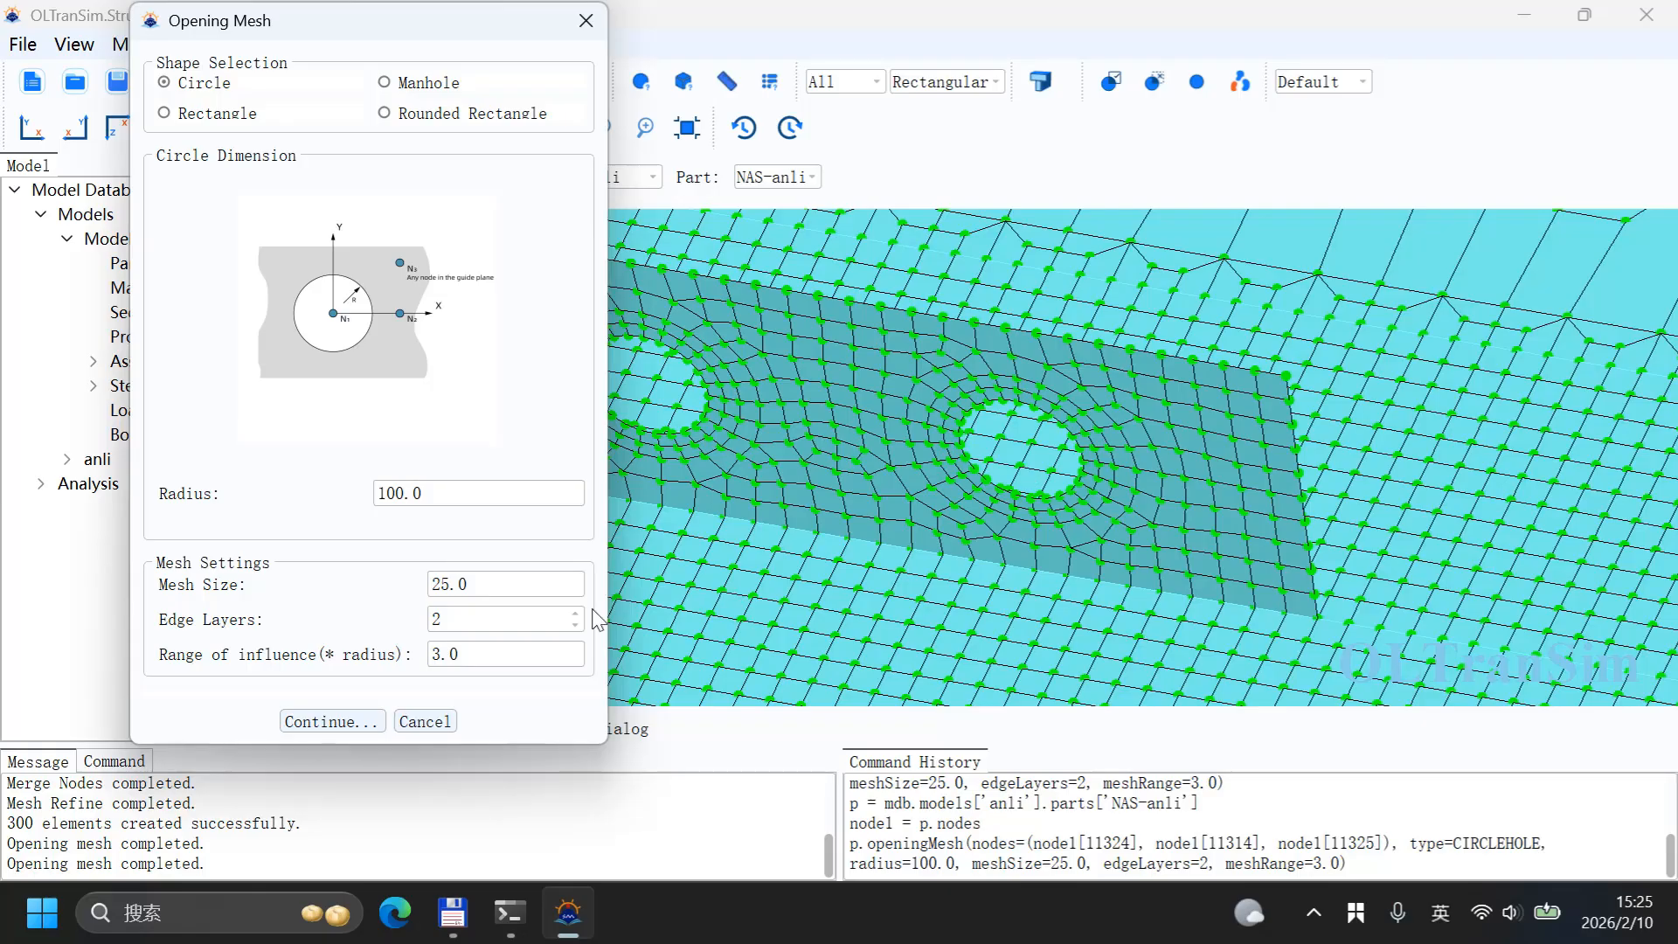
click(432, 722)
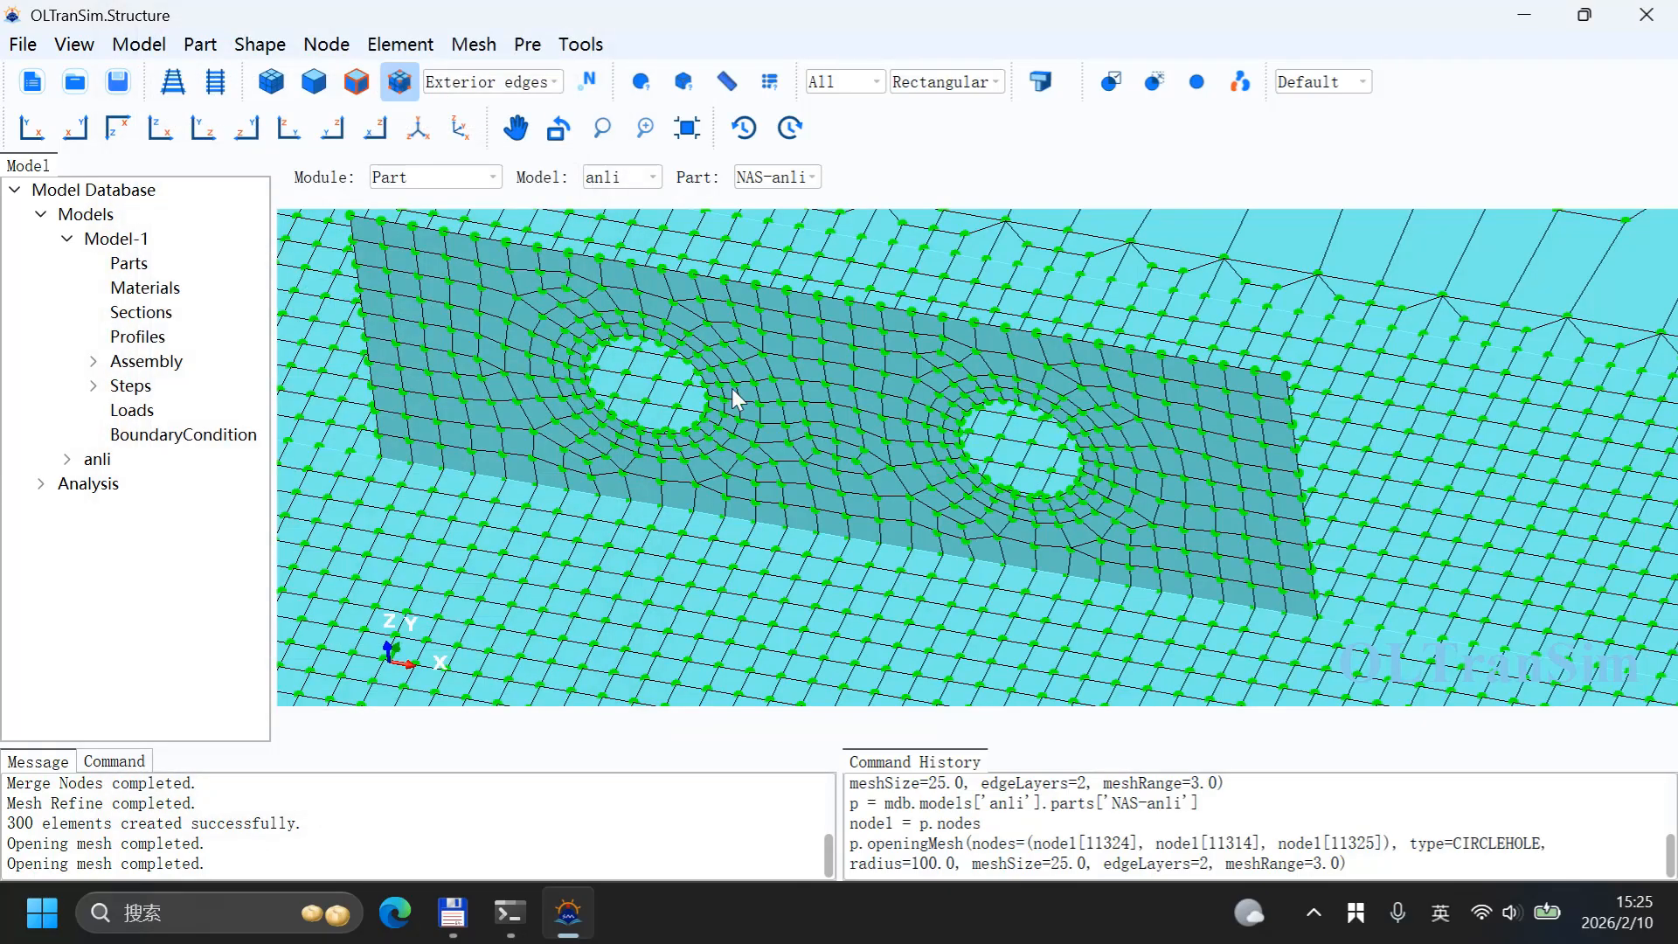
Step: Inspect the new wall and its two openings from different angles
scroll(911, 413, up, 5)
scroll(893, 453, down, 2)
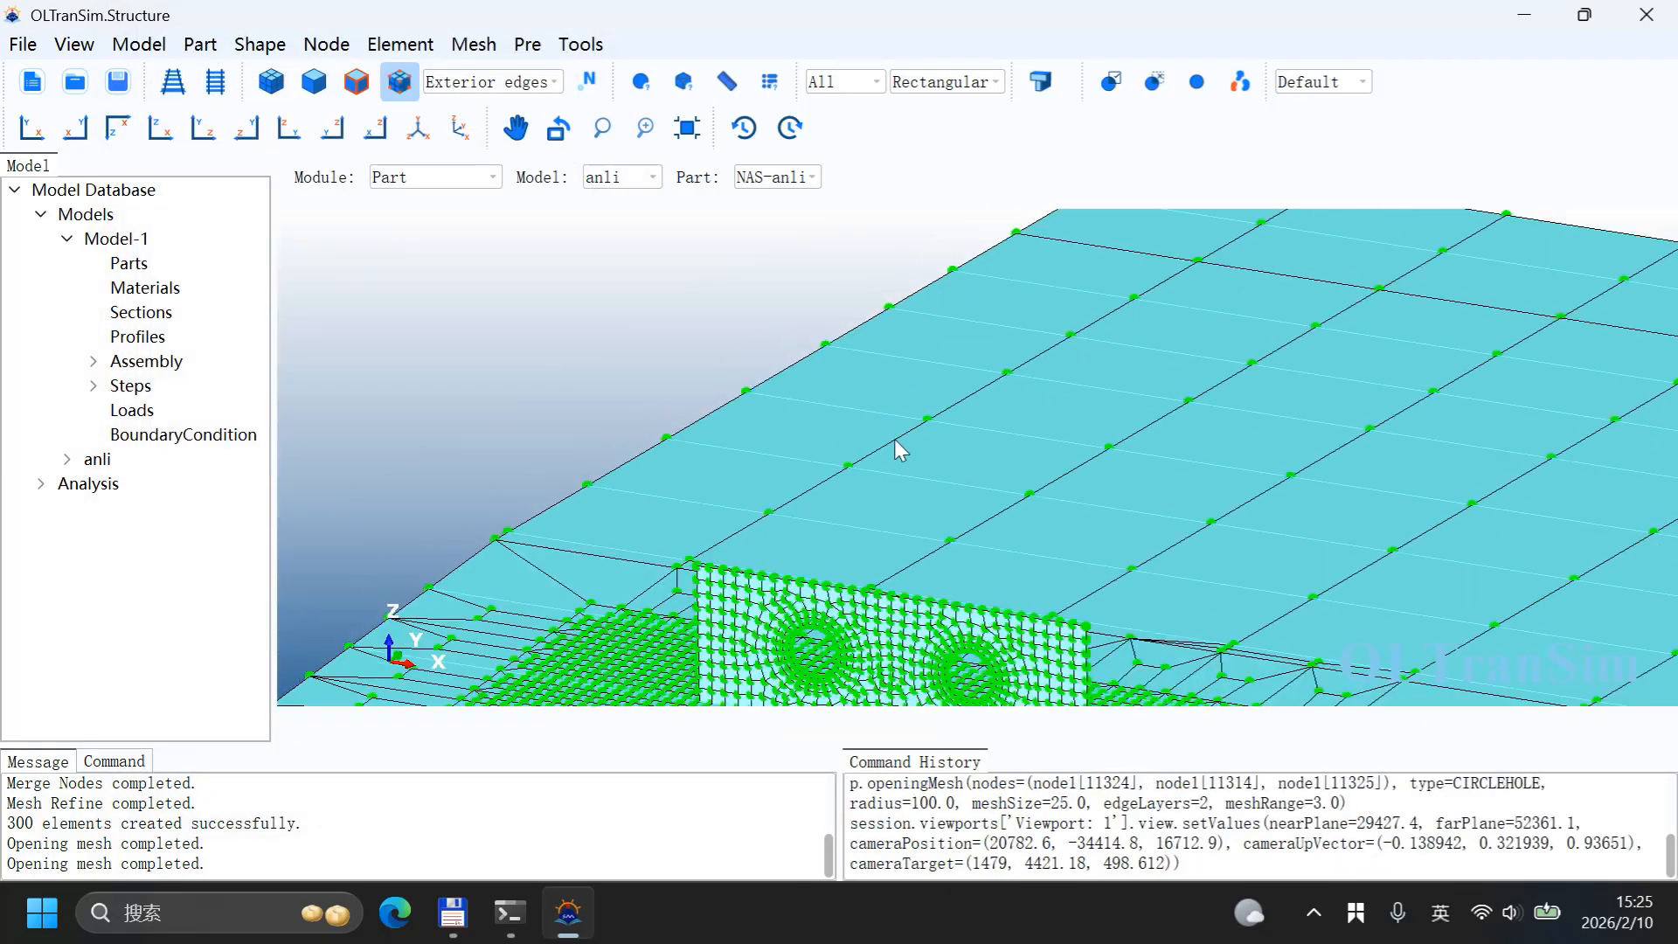
ctrl+alt+middle_drag(994, 584, 990, 420)
mouse_move(896, 503)
ctrl+alt+mouse_down()
mouse_move(958, 460)
mouse_move(889, 481)
ctrl+alt+mouse_up()
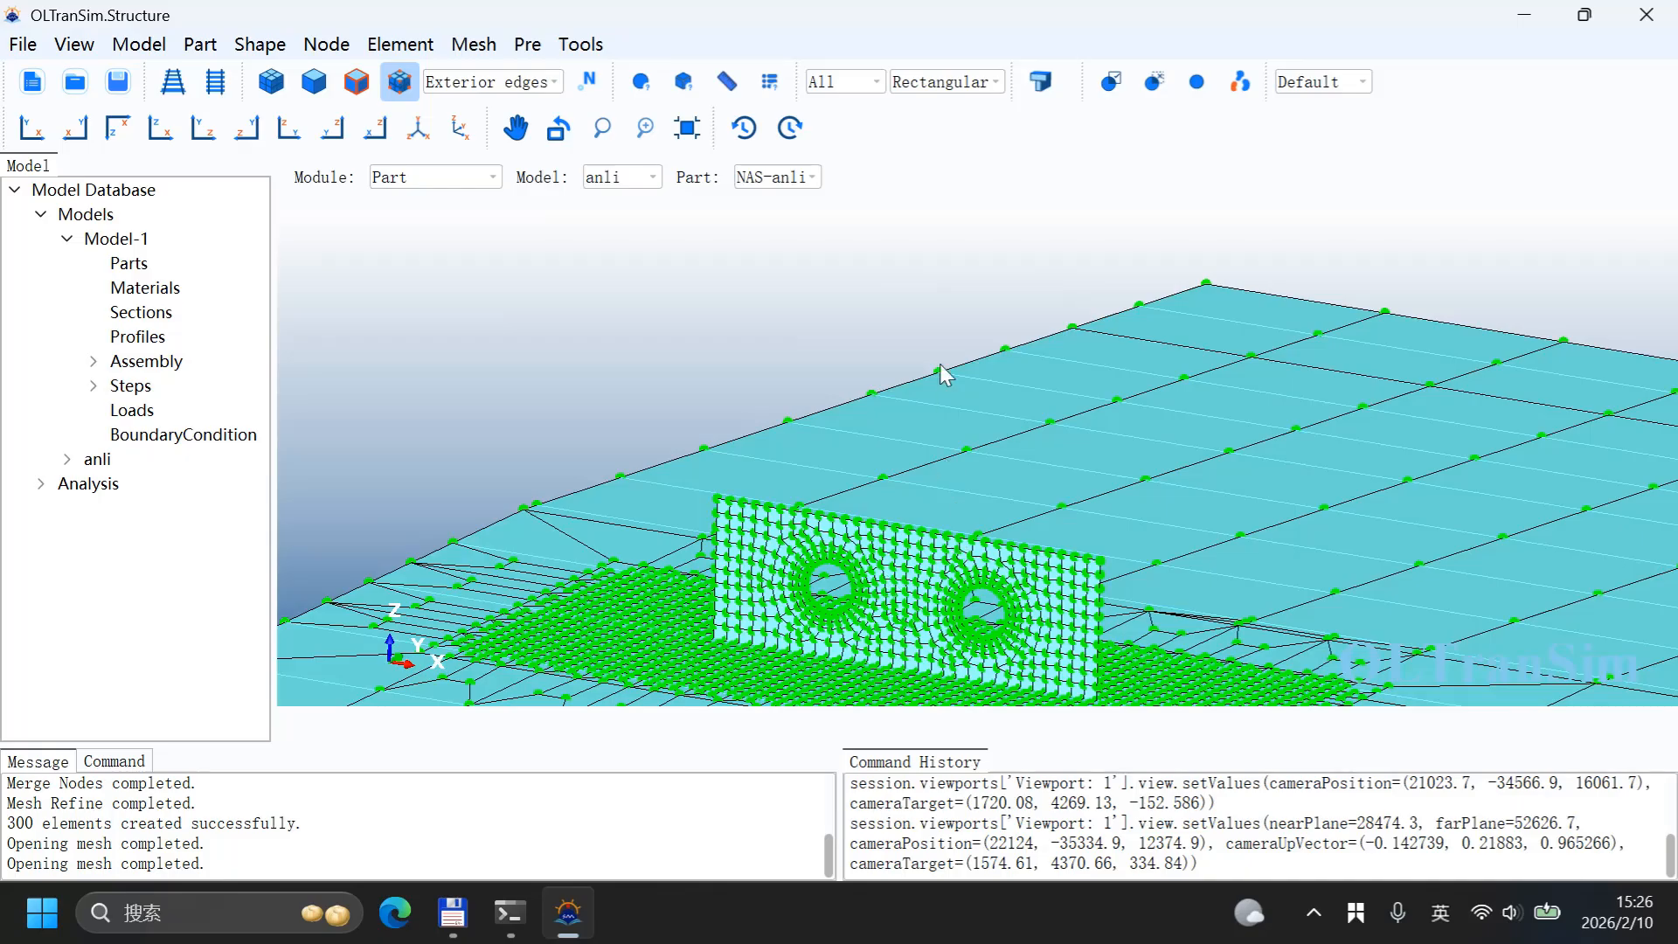
scroll(941, 371, down, 2)
scroll(935, 528, up, 5)
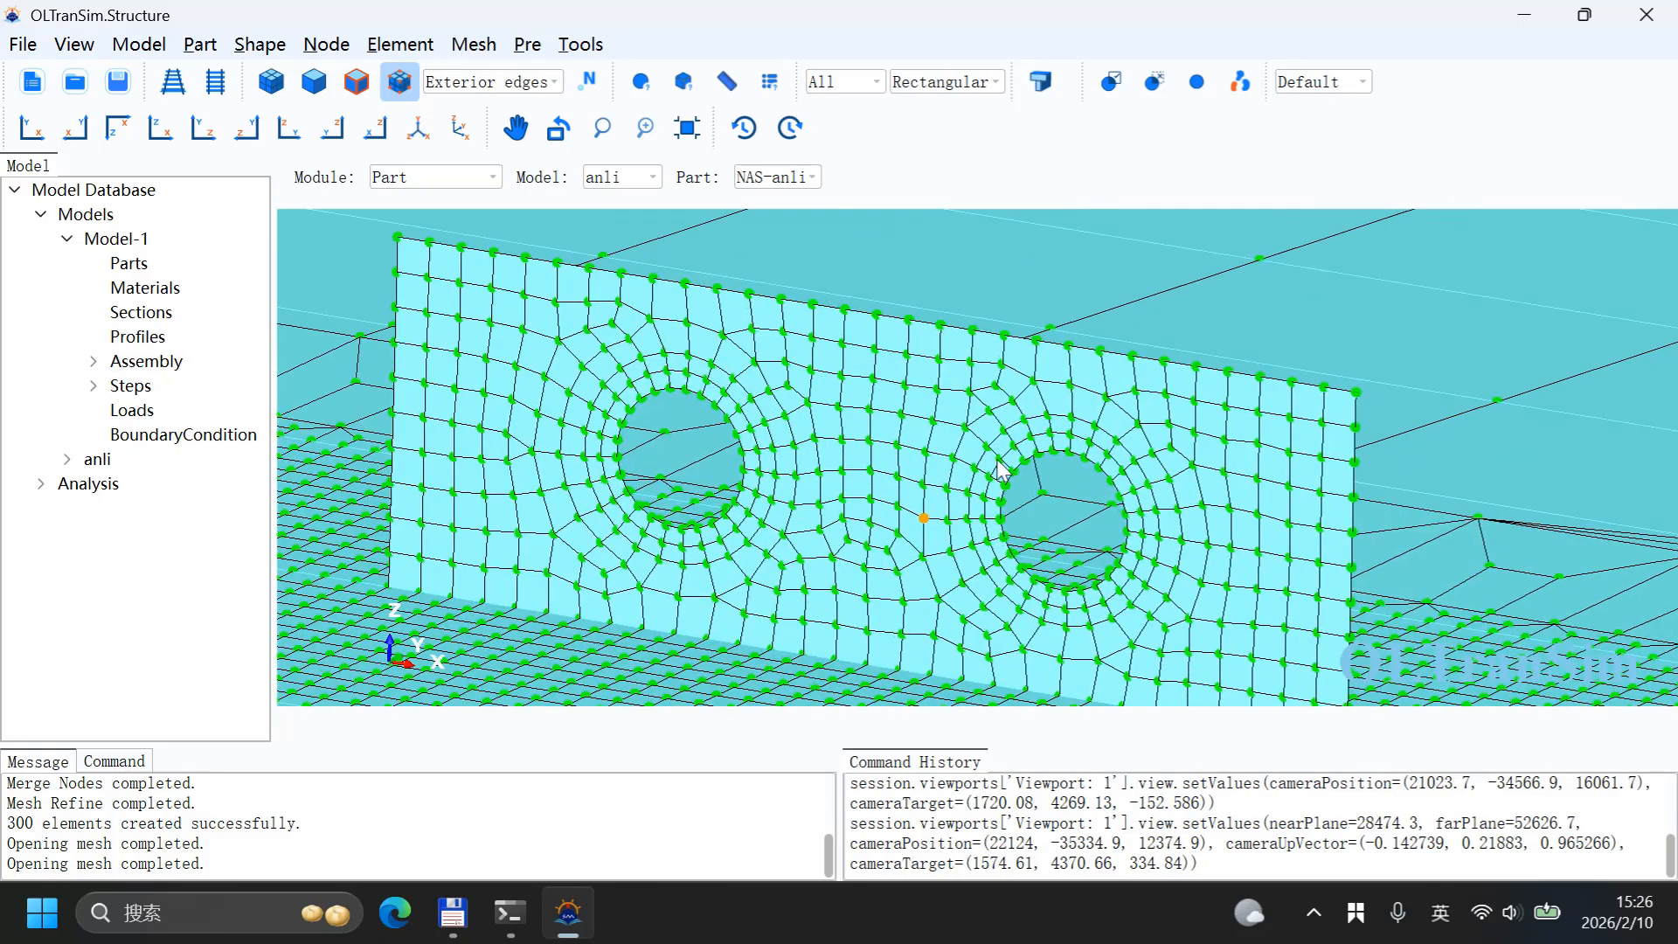
Step: Switch the workspace to the Property module for the lift block part
scroll(927, 463, up, 2)
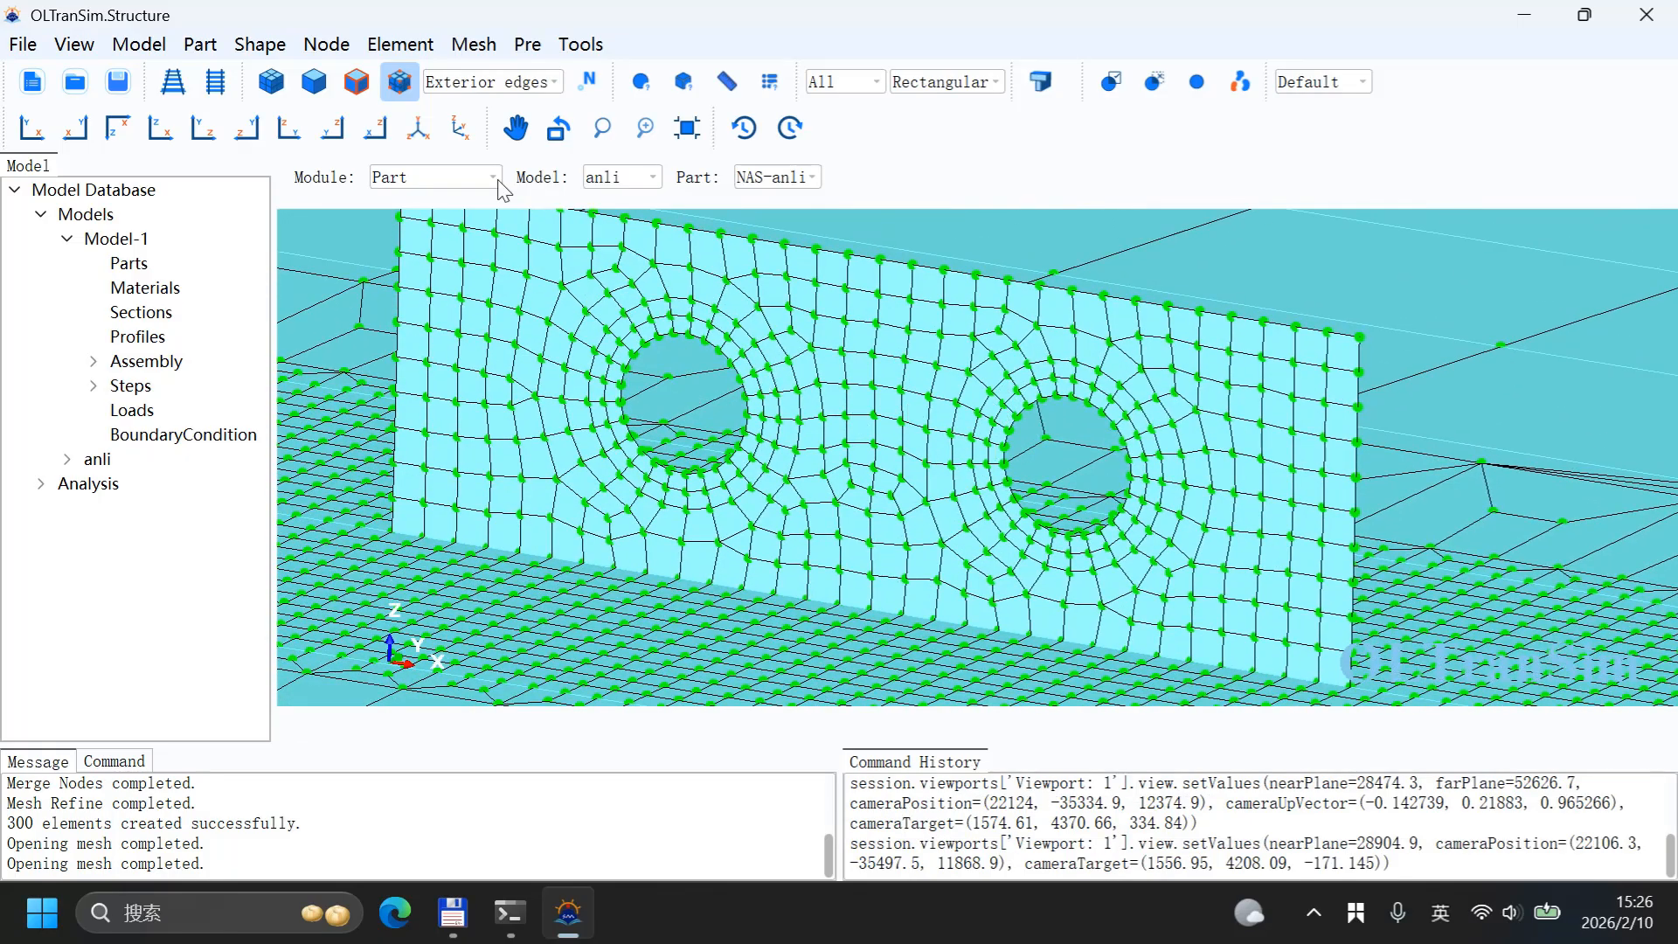
click(434, 178)
click(438, 220)
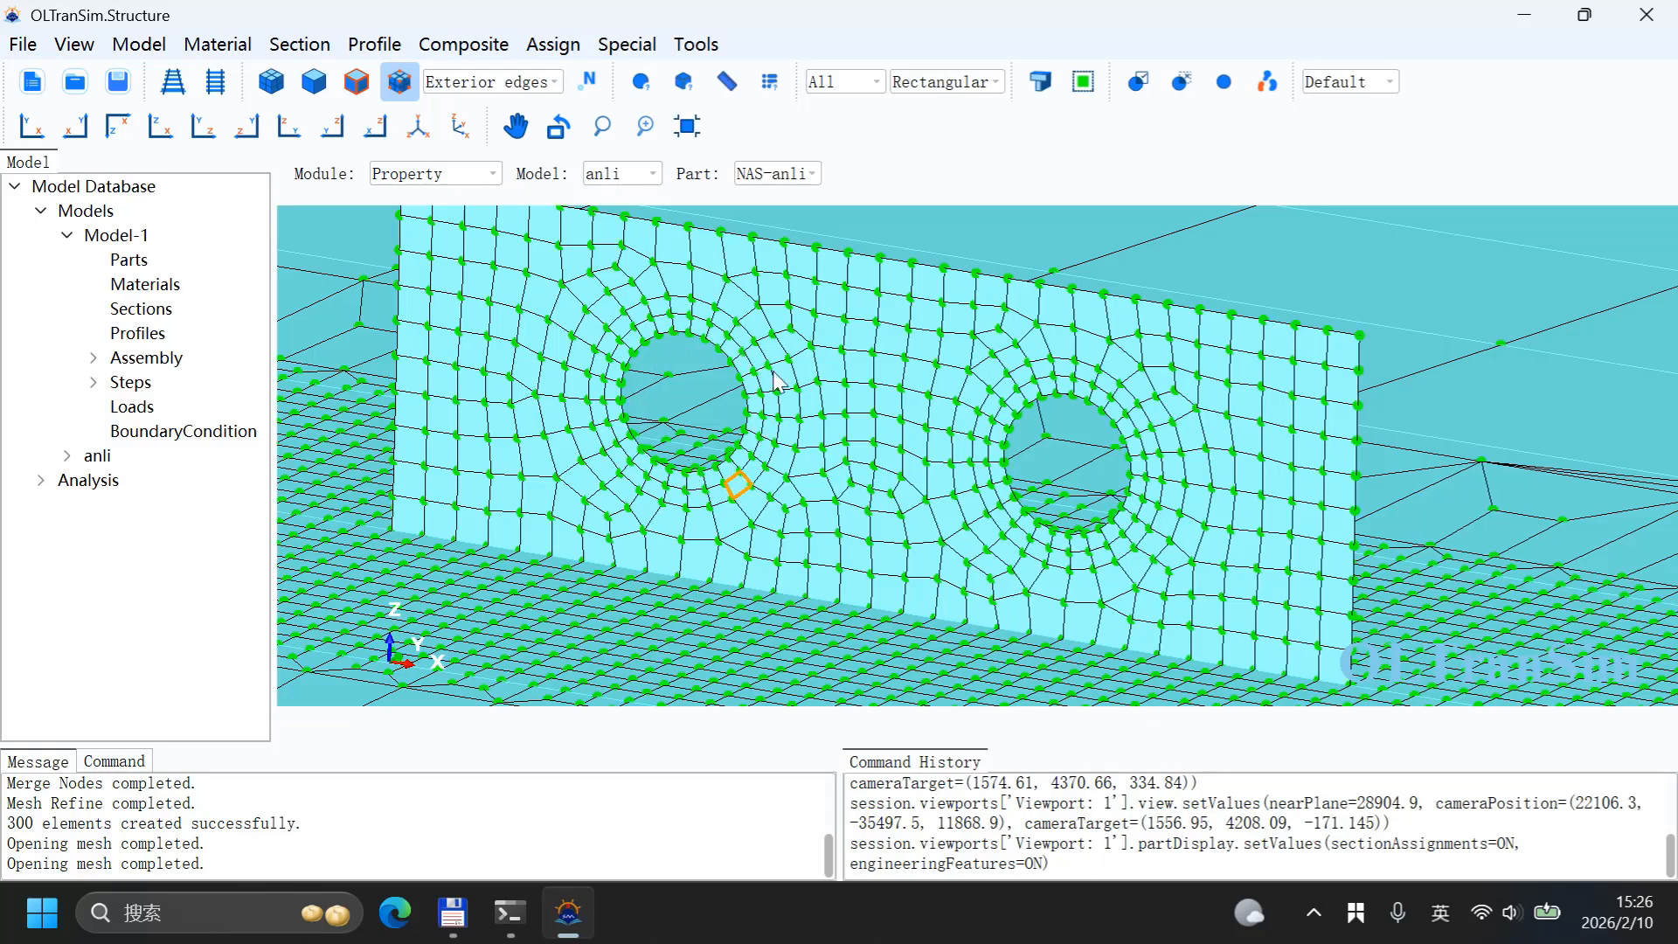
click(750, 426)
click(979, 428)
Step: Create a homogeneous shell section named Section-LugAddDepth using Material-1 with a shell thickness of 22
click(278, 42)
click(302, 101)
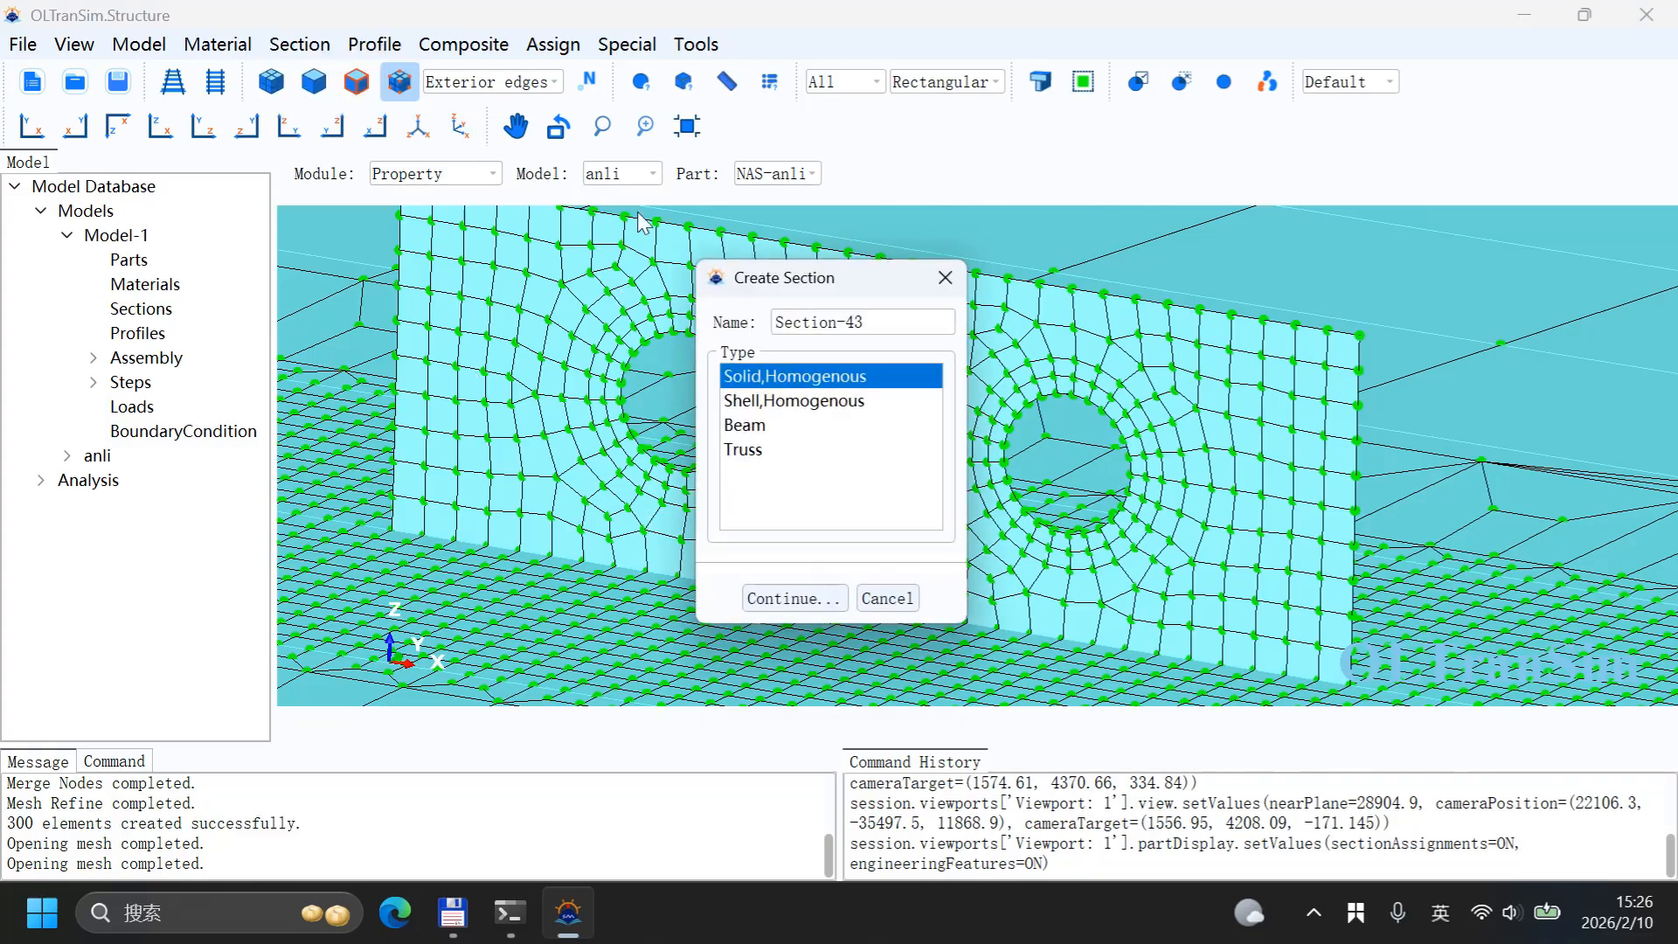
drag(806, 300, 433, 212)
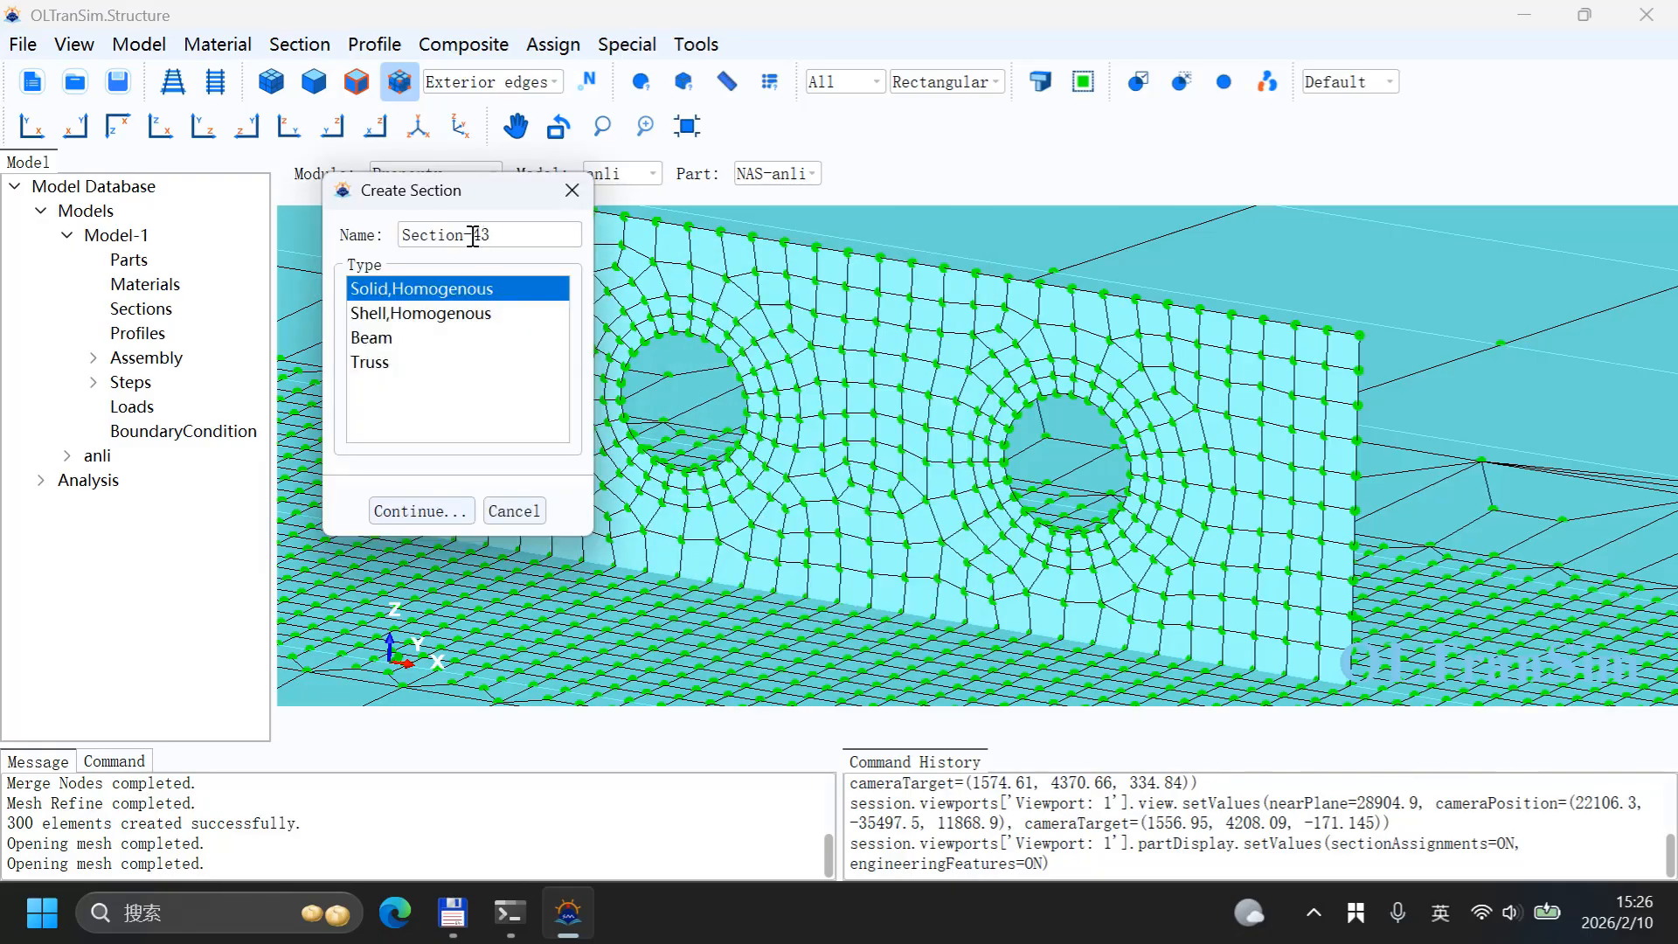
double_click(473, 235)
key(shift)
text(LugAddDepth)
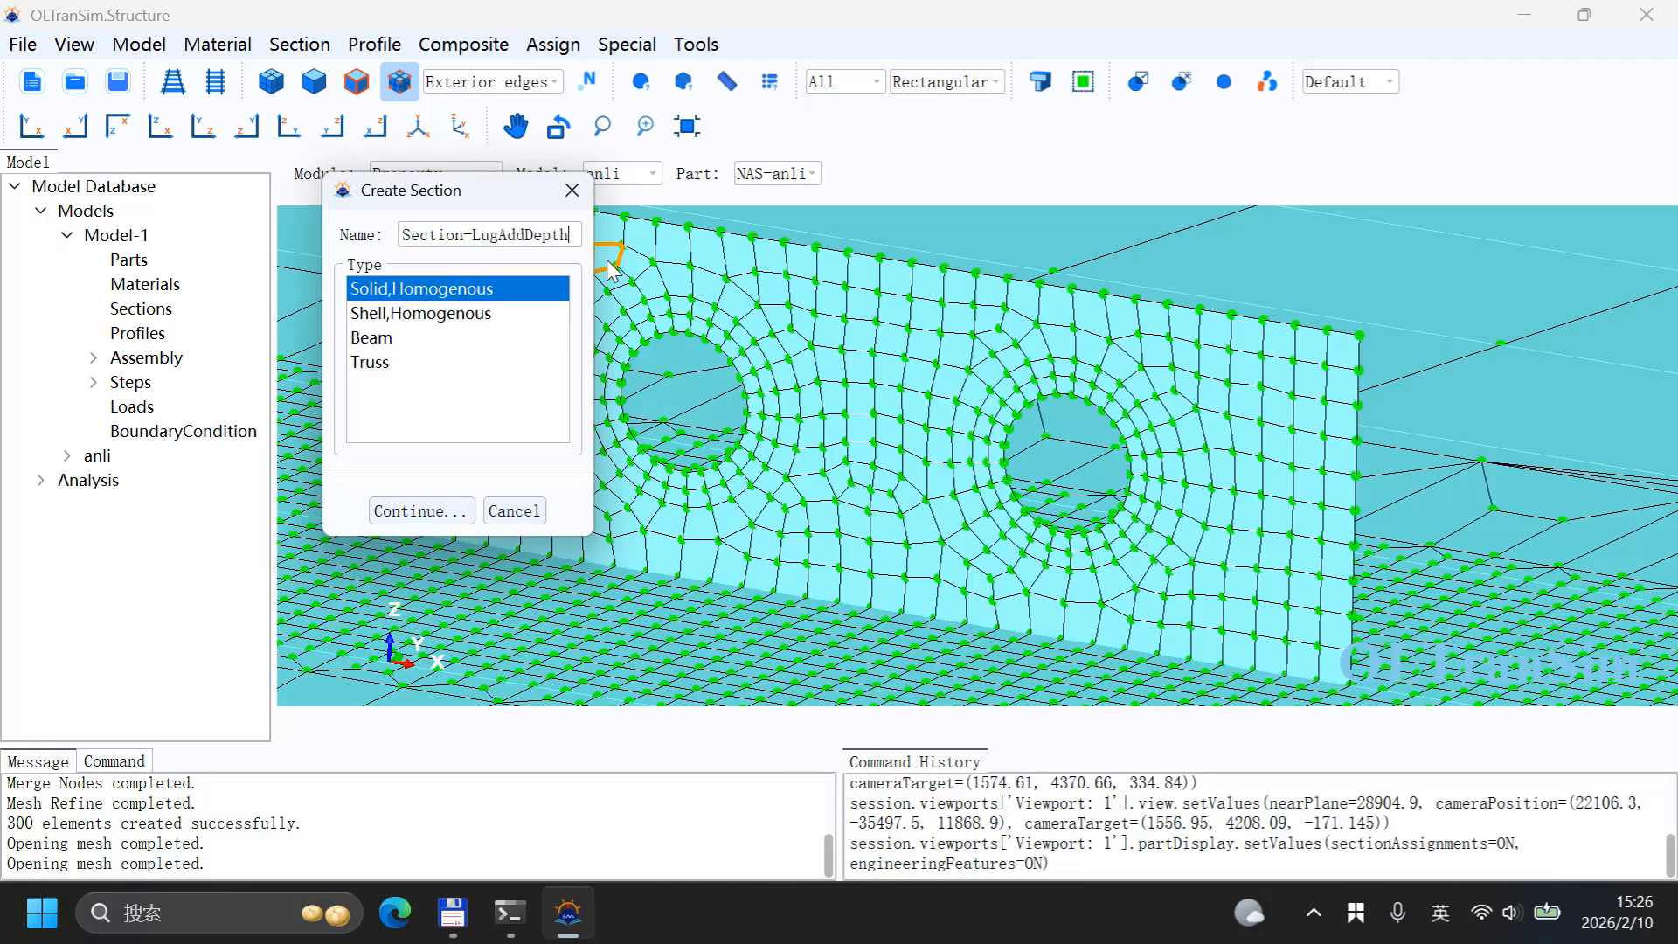
click(374, 313)
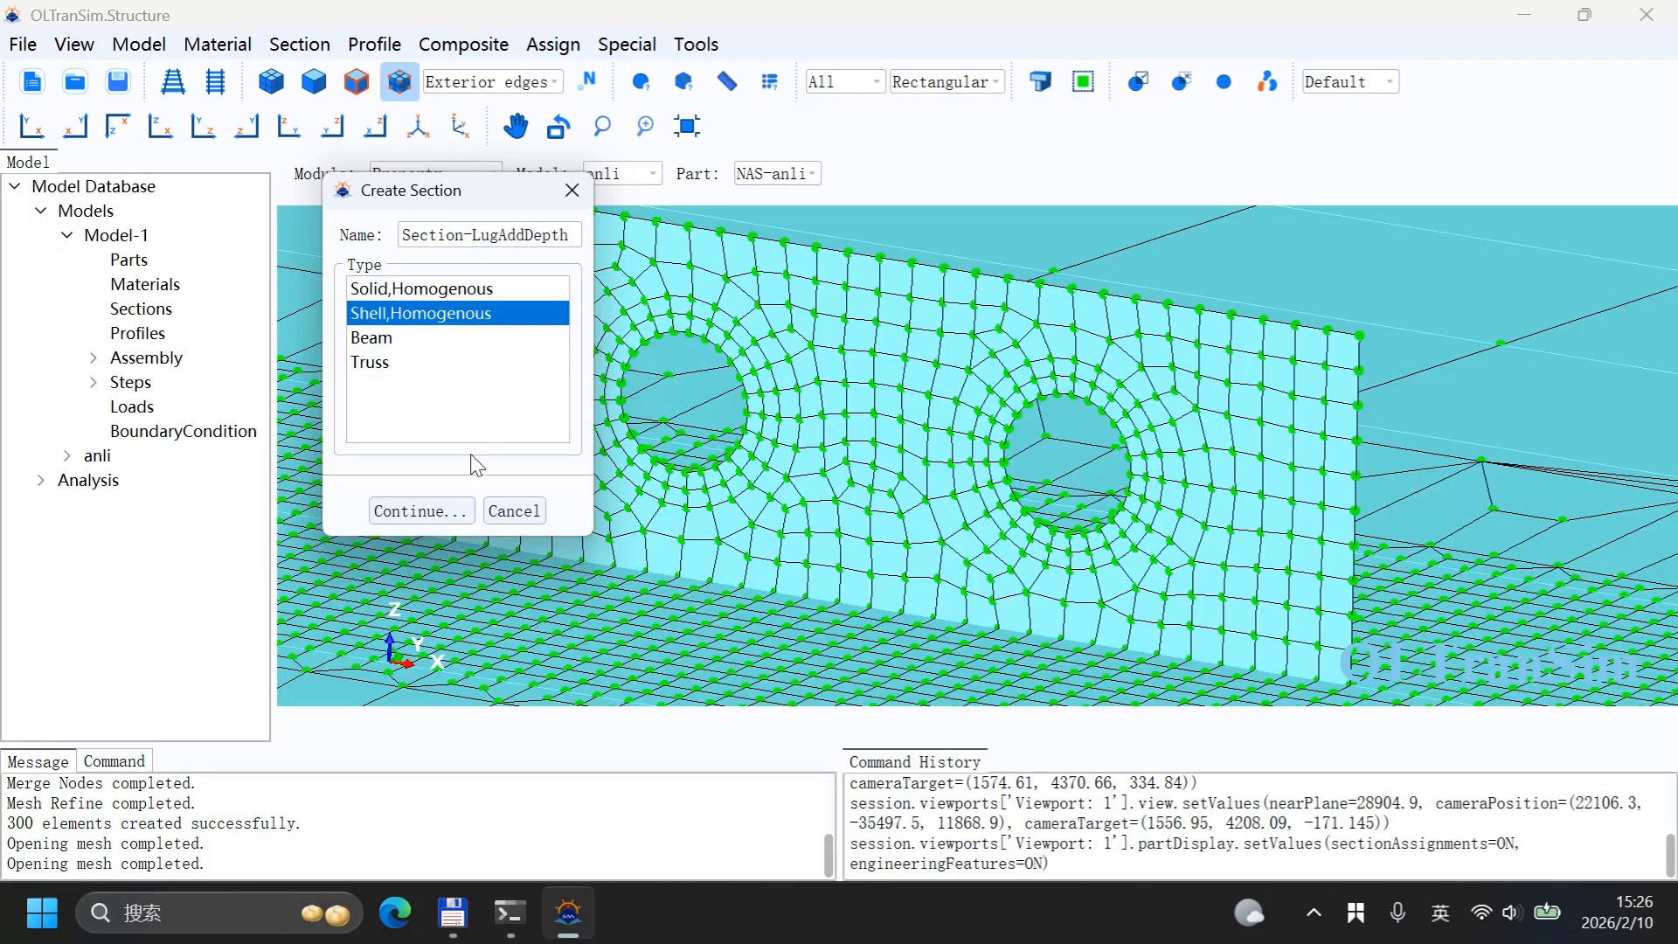
click(460, 514)
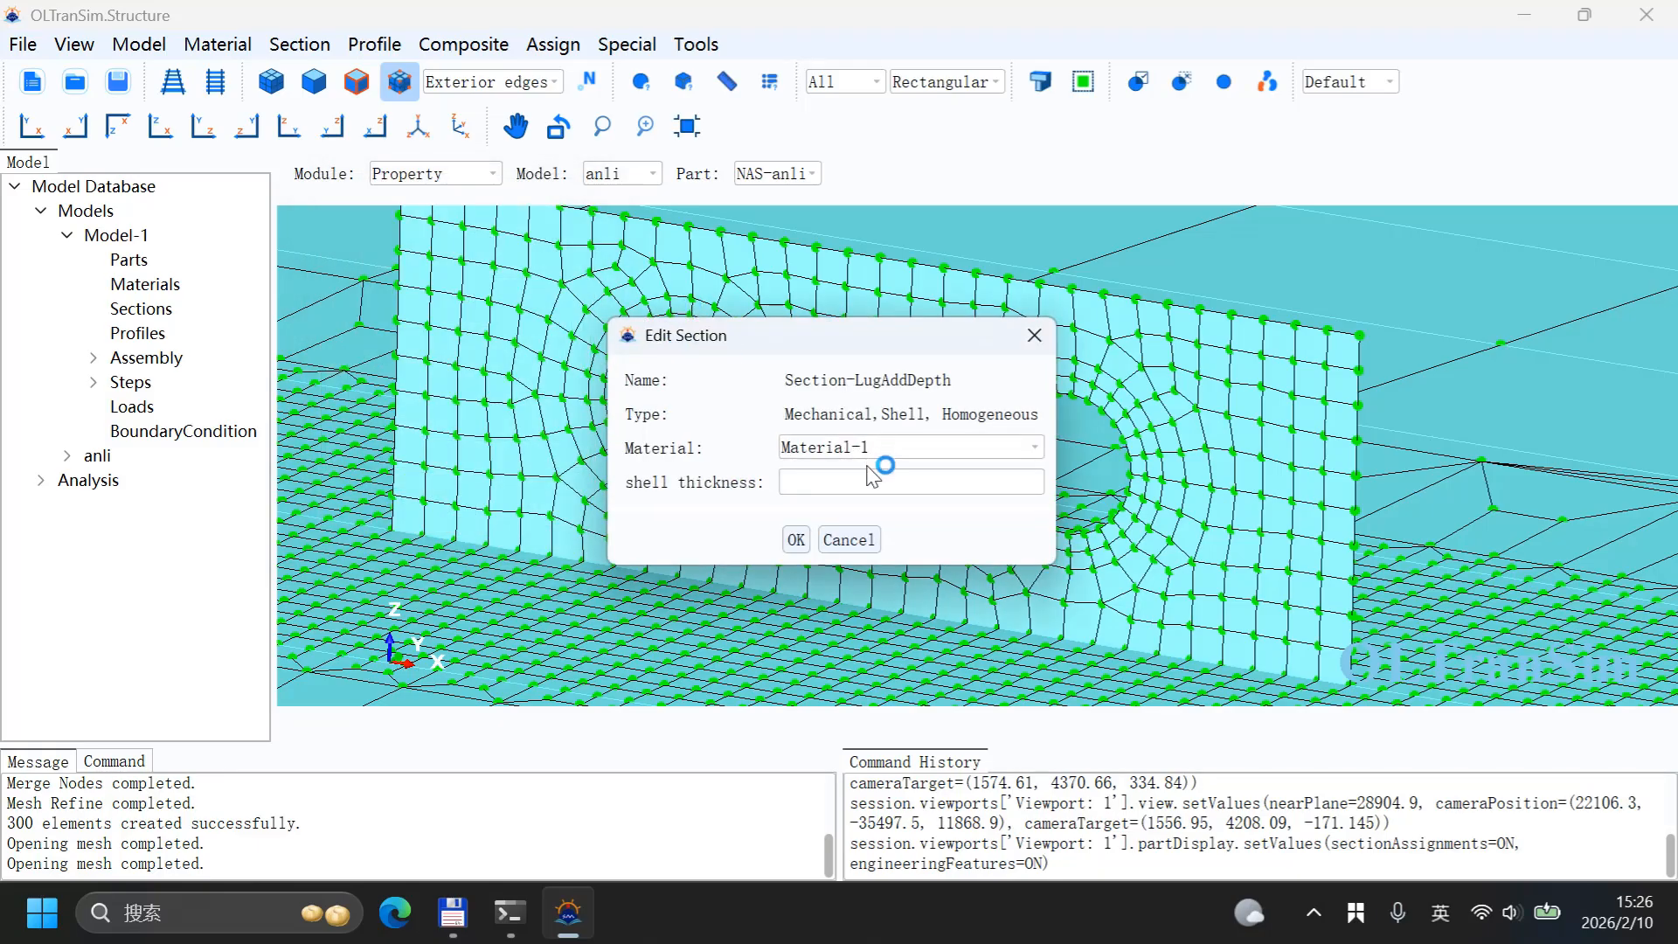
click(865, 481)
click(796, 541)
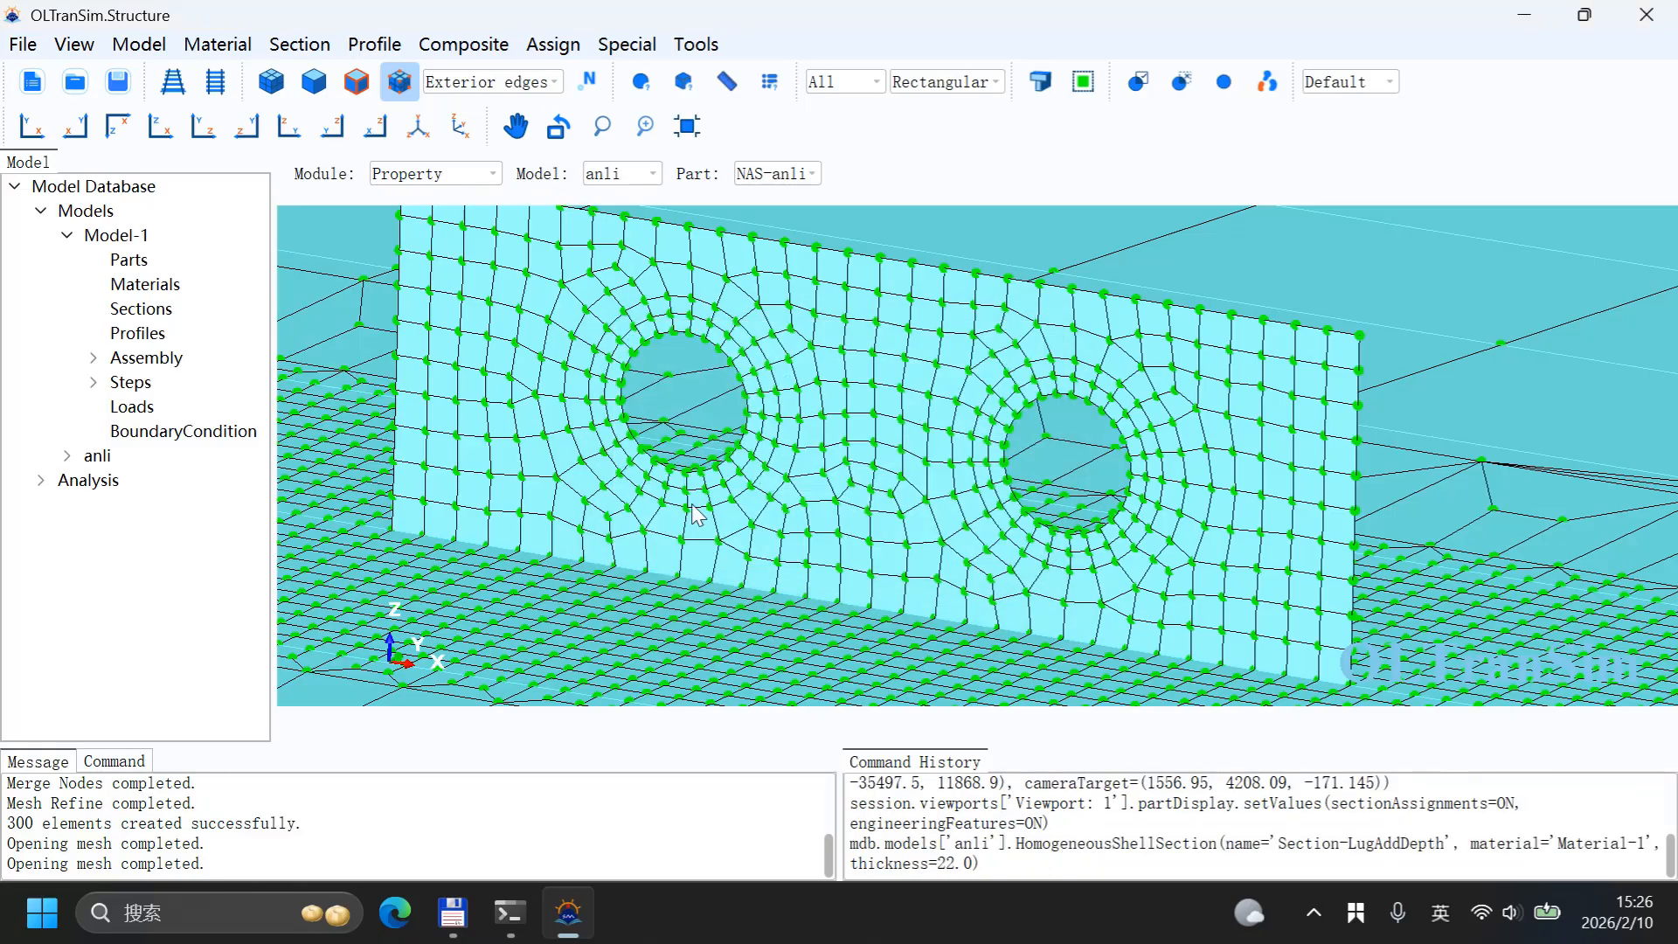
Step: Start a section assignment and select the rings of elements around both circular openings individually with a circle selection
click(297, 54)
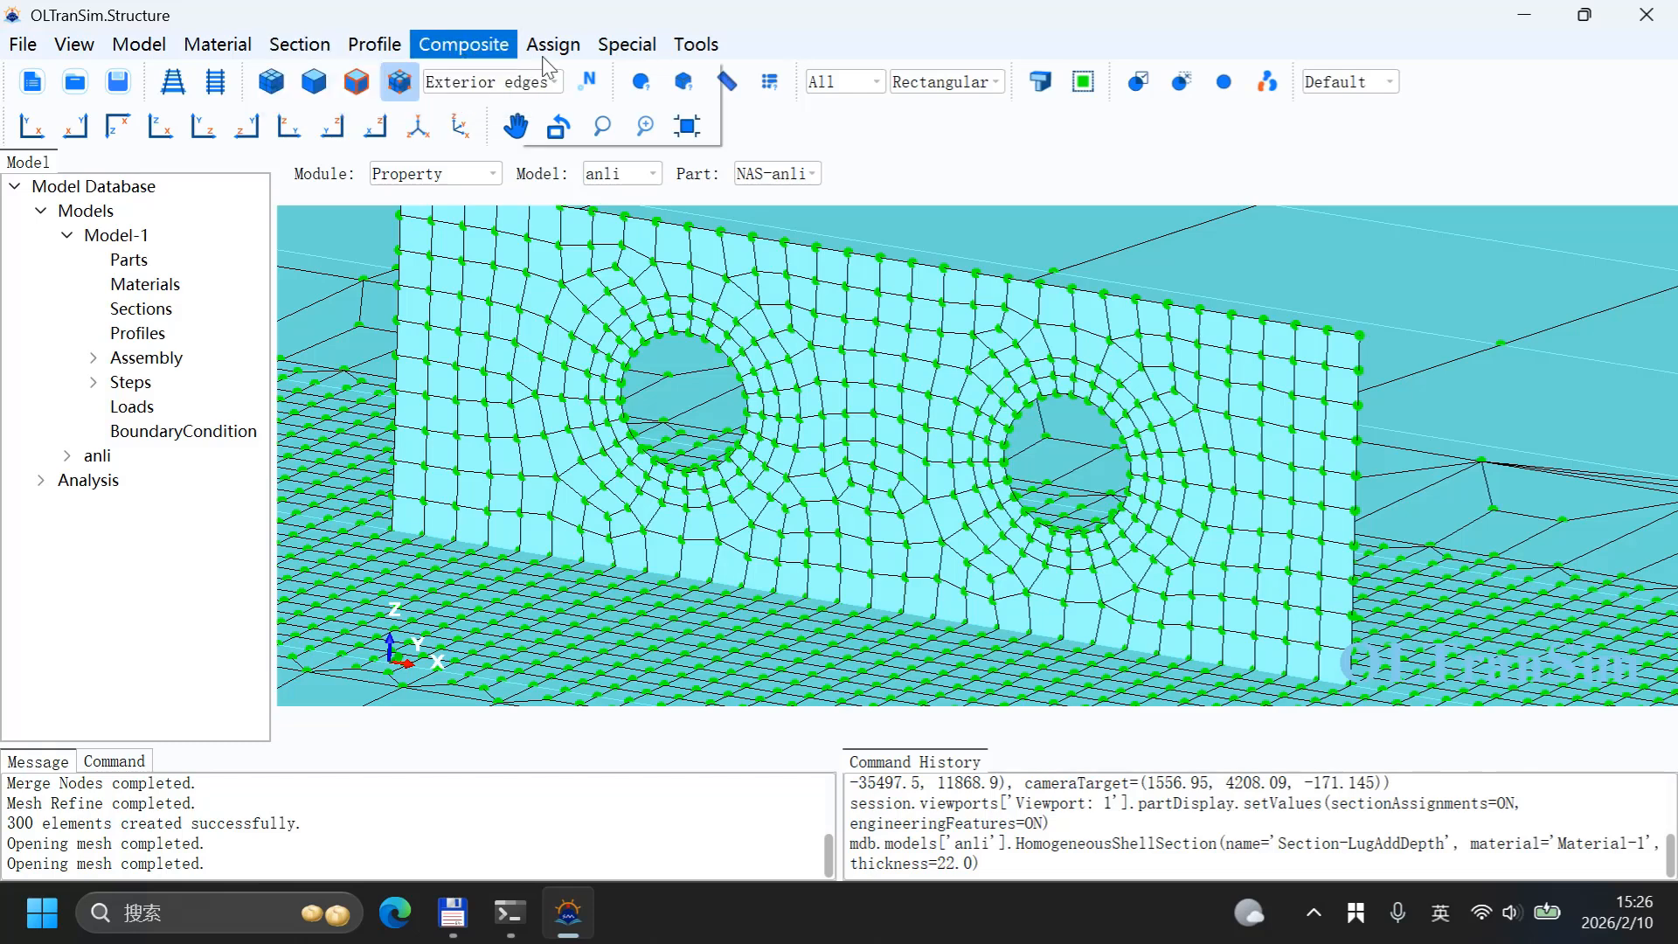
mouse_move(553, 45)
click(572, 103)
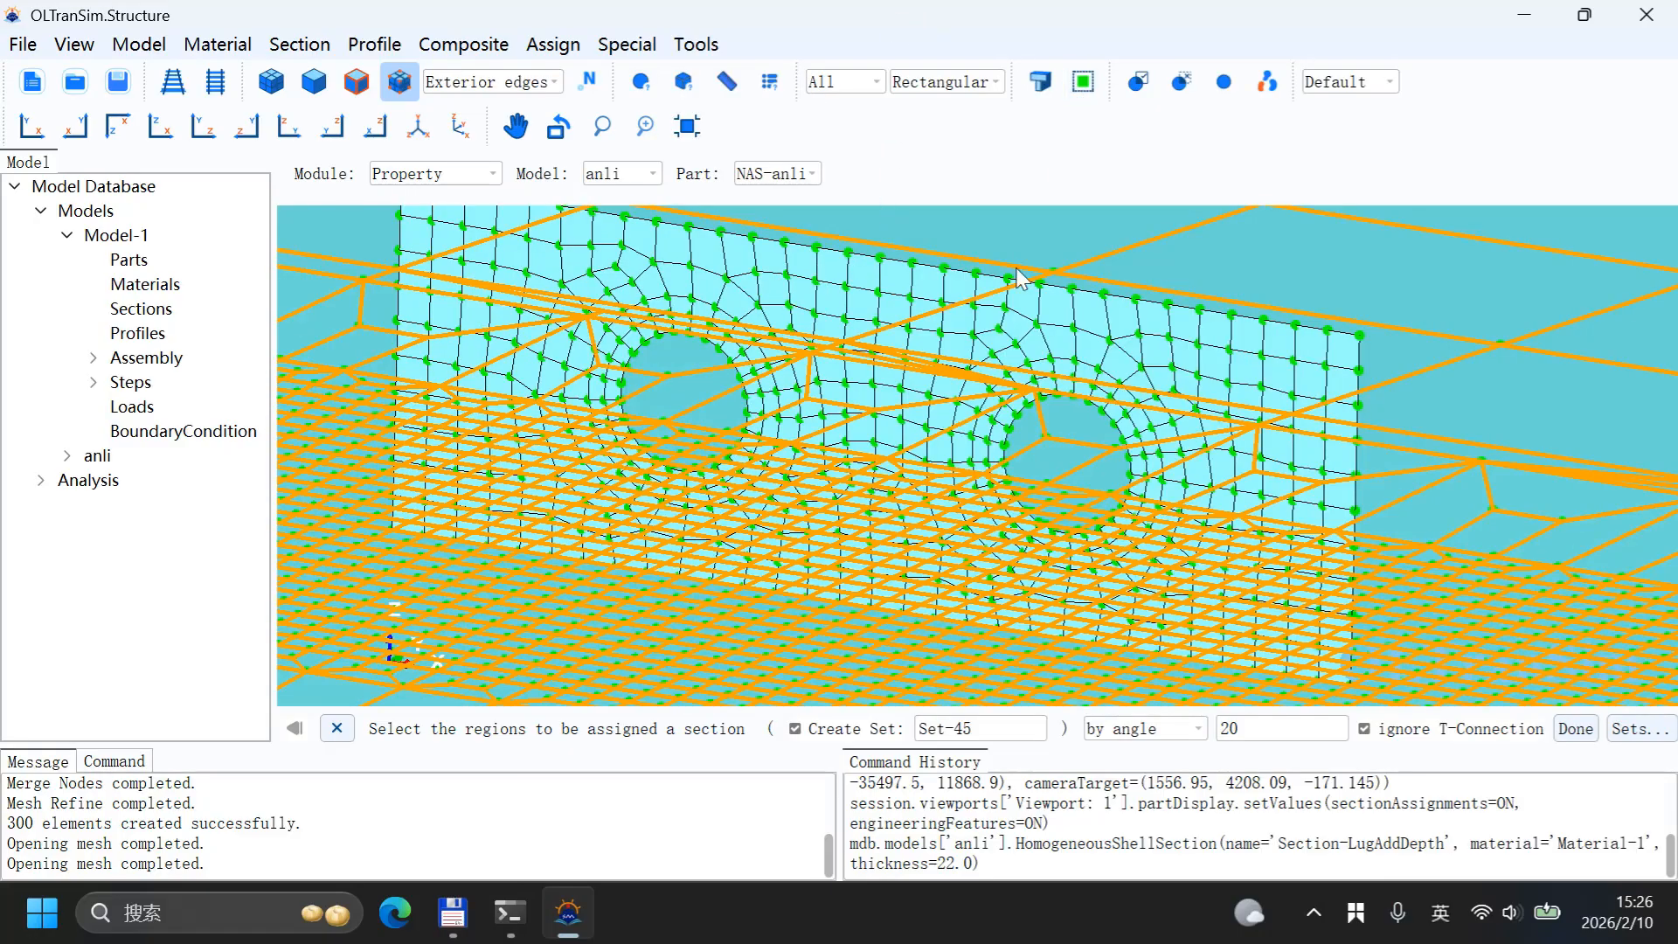
scroll(993, 295, down, 5)
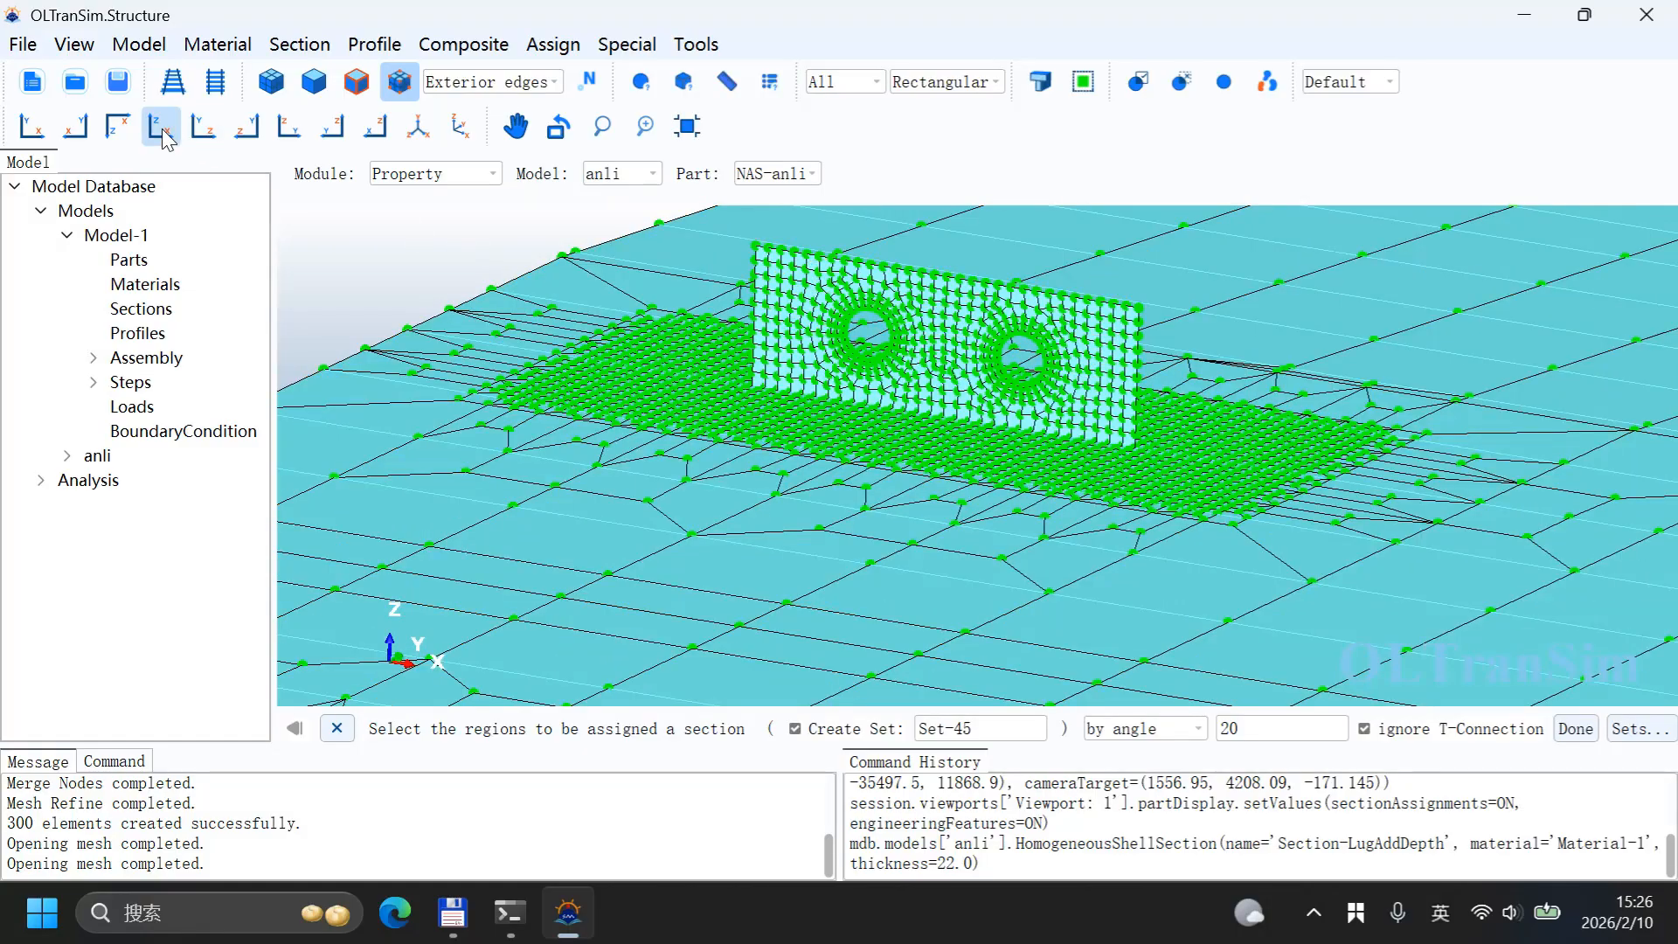
click(163, 131)
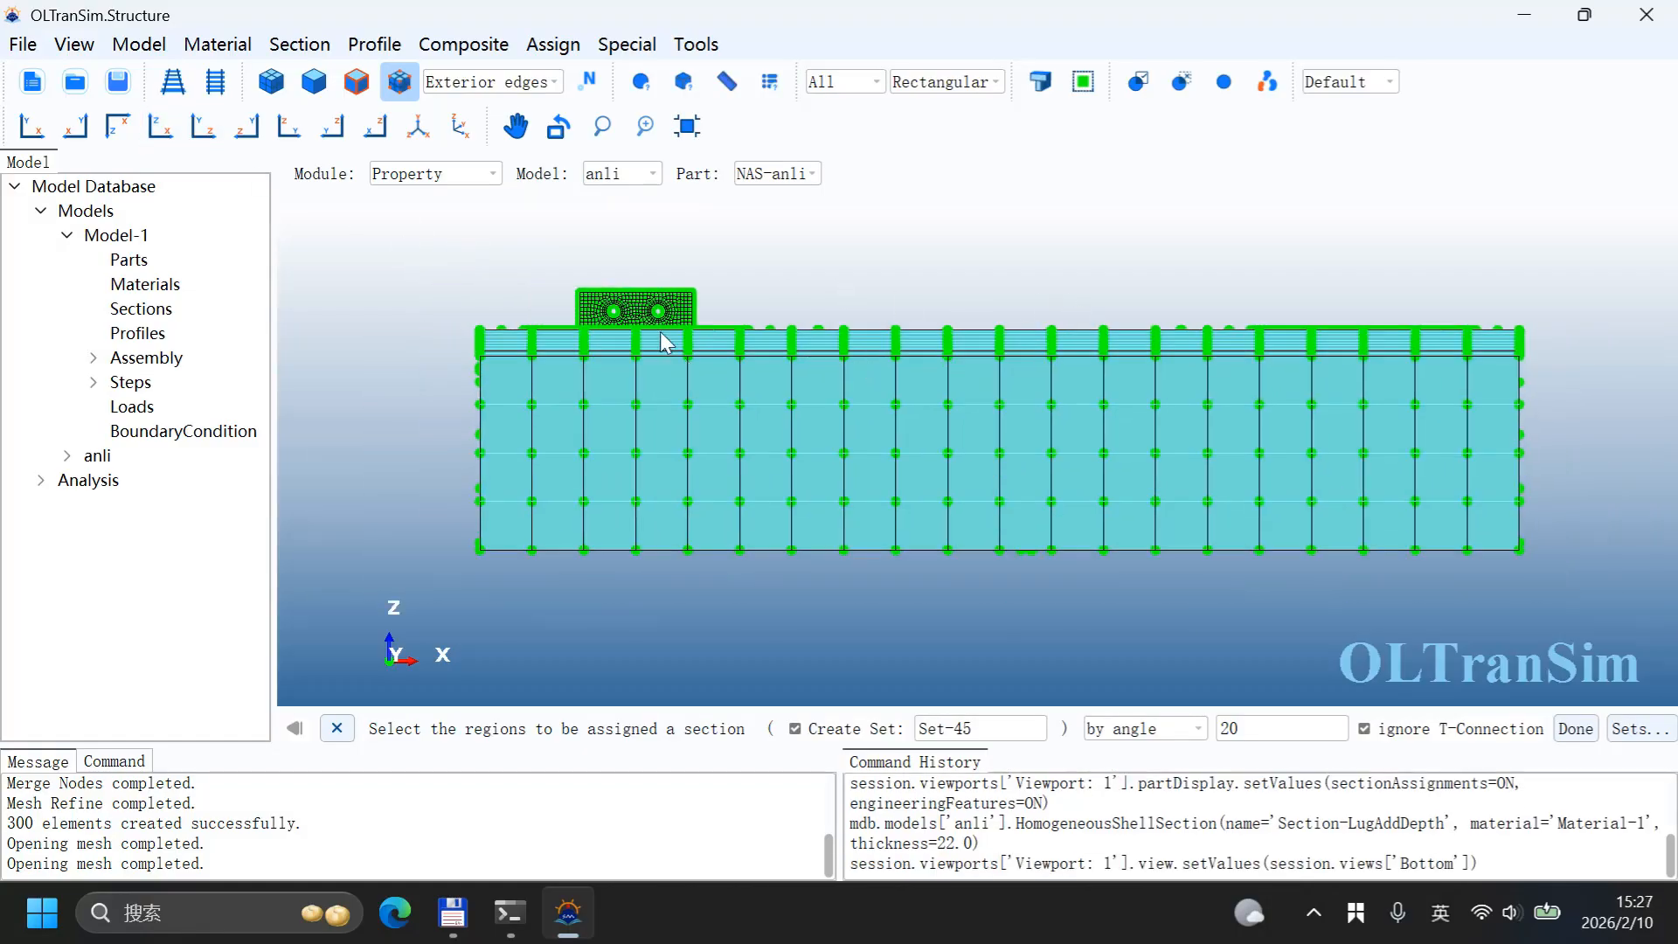
scroll(666, 343, up, 6)
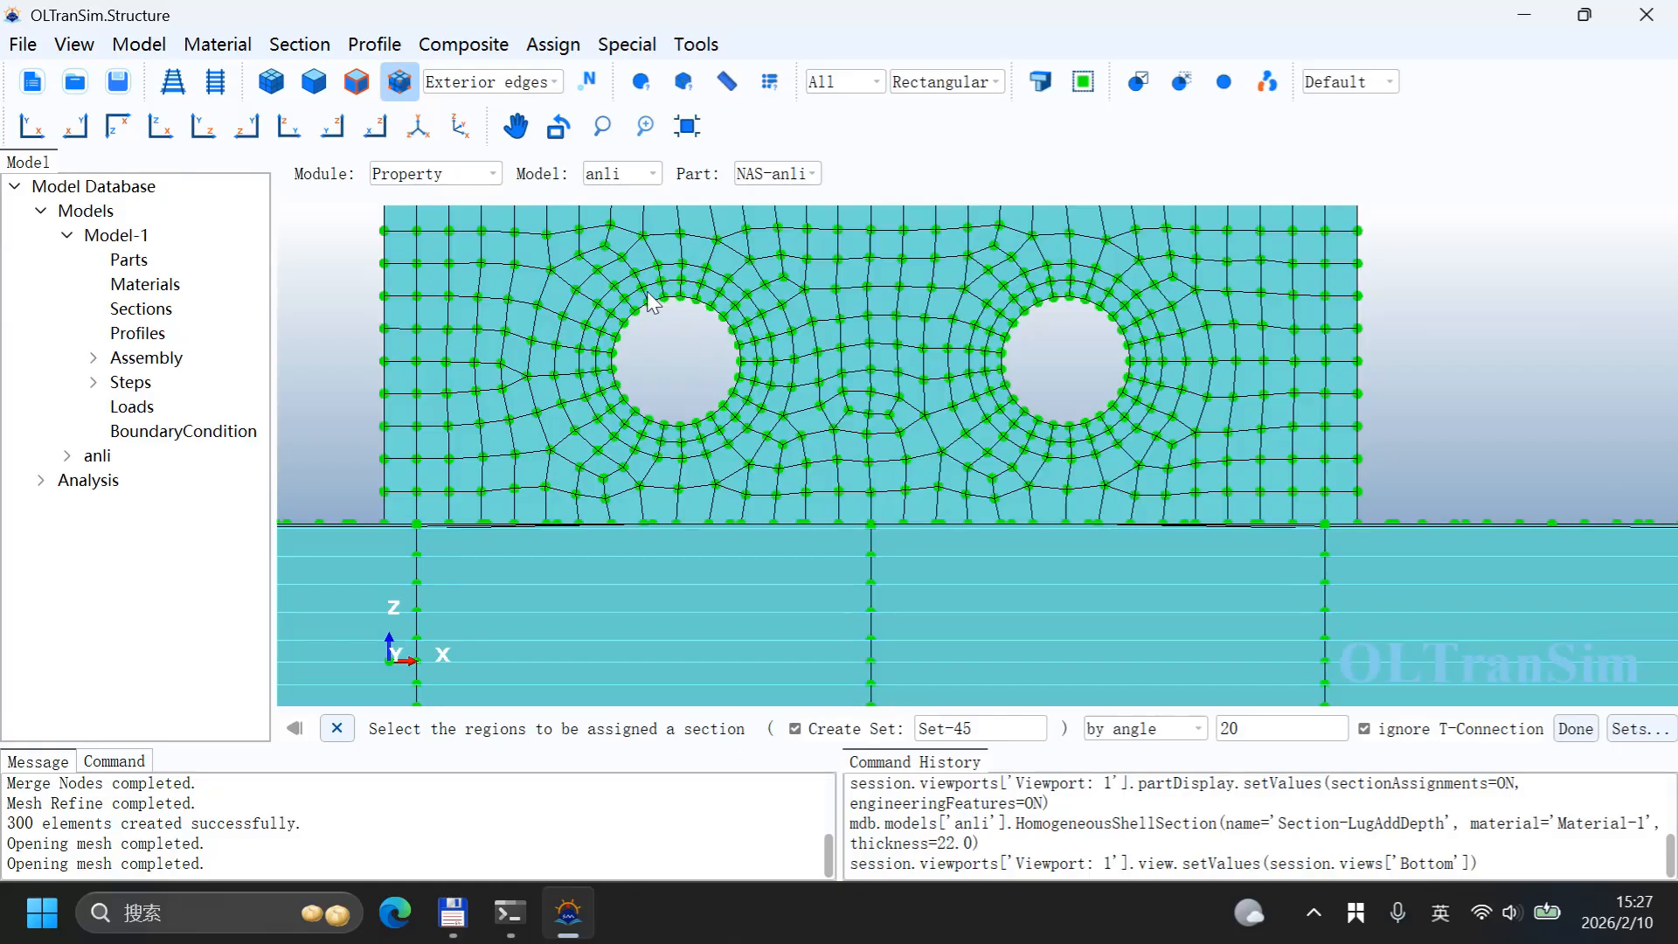
click(751, 341)
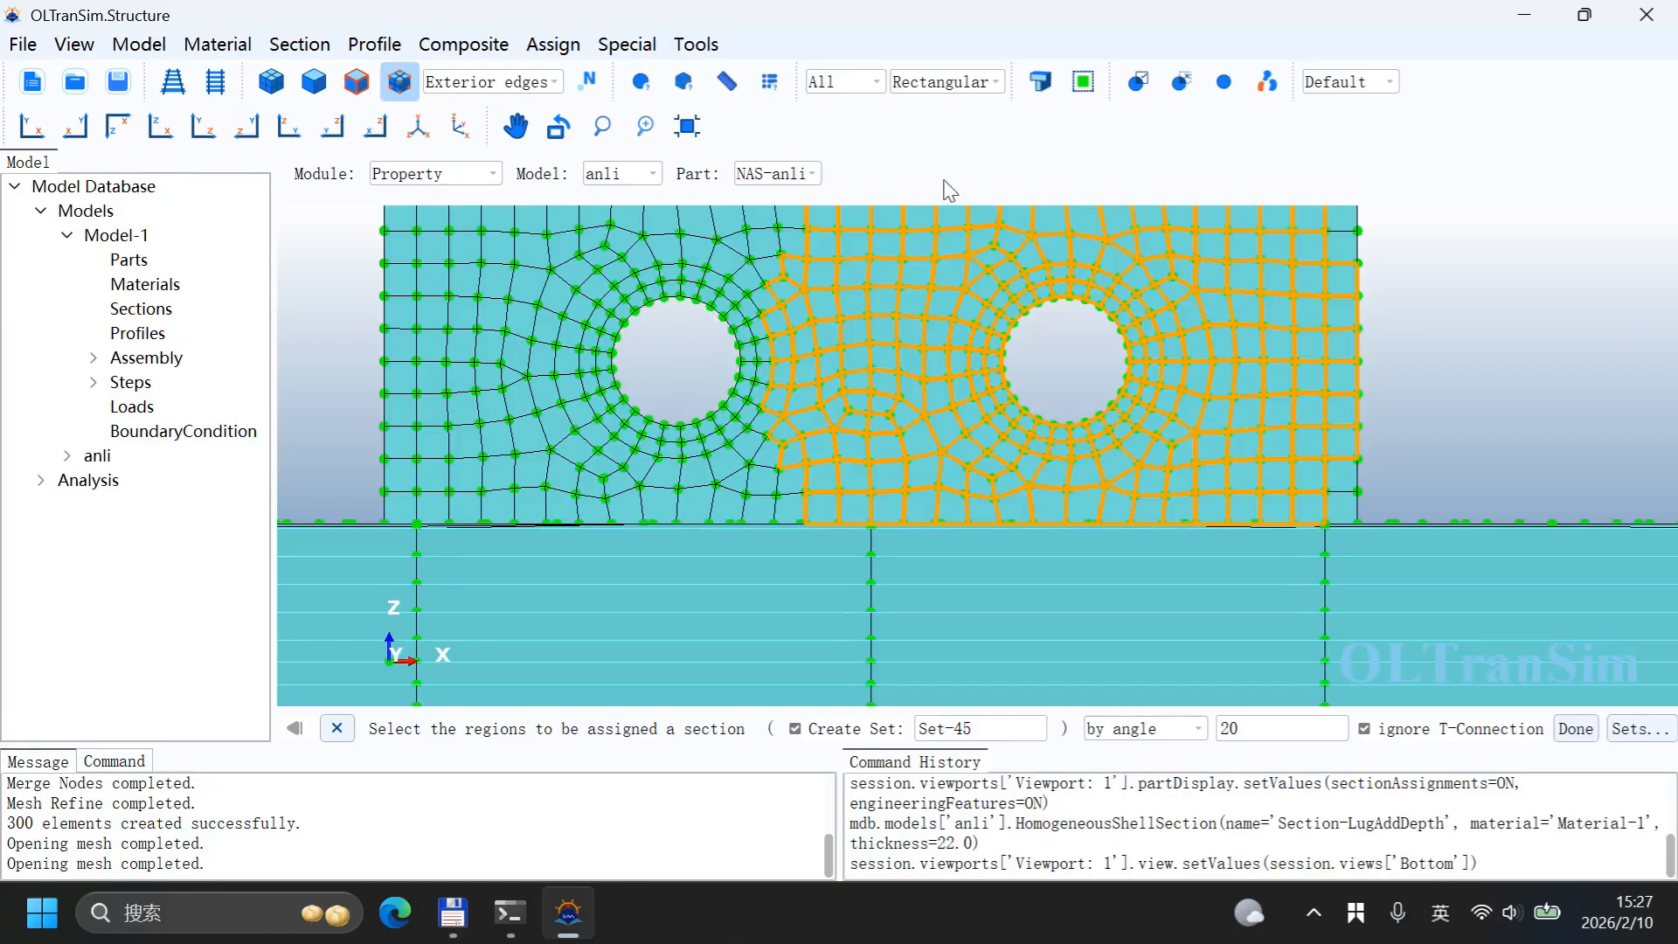
click(972, 83)
click(953, 134)
click(672, 374)
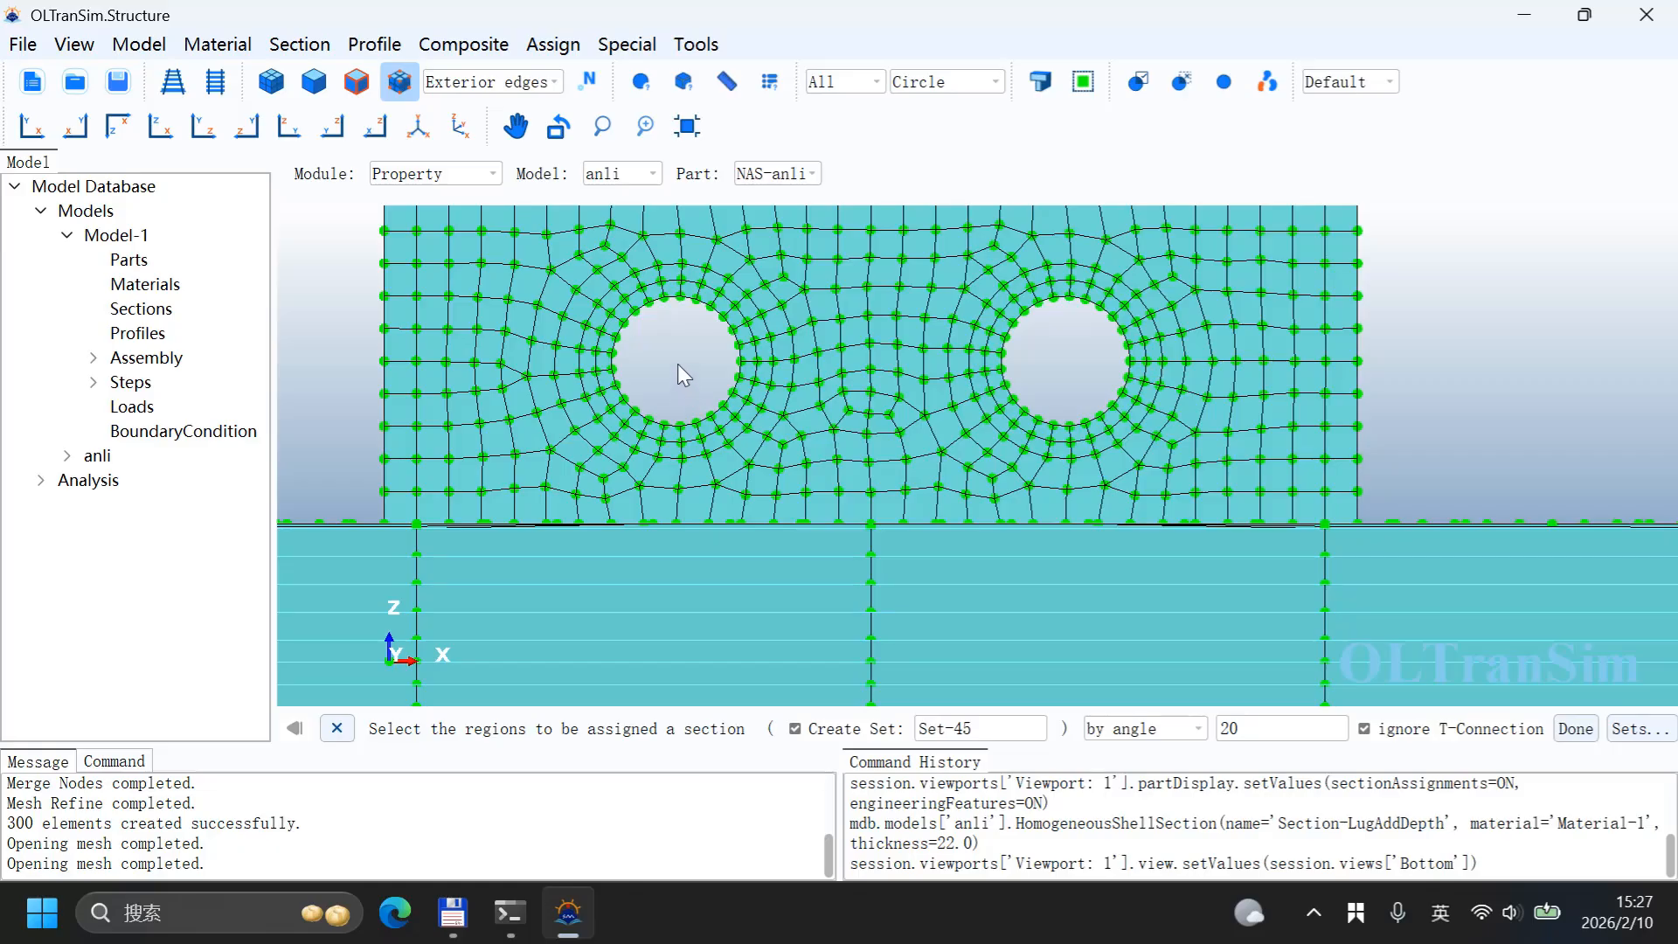
click(1103, 731)
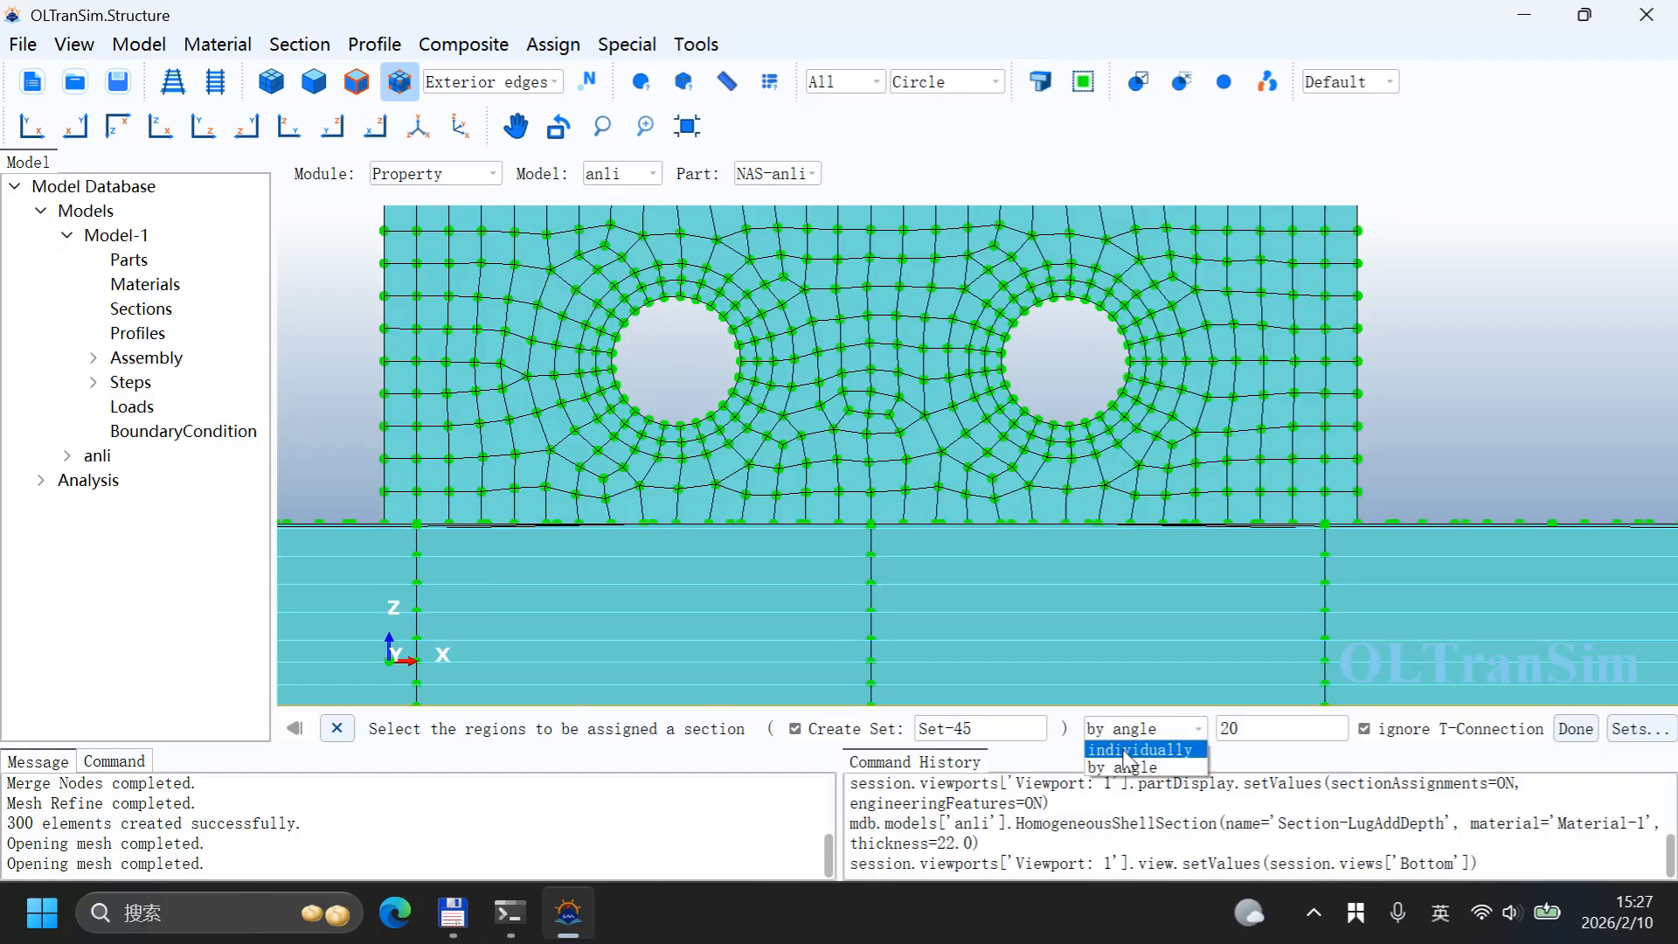
click(1128, 761)
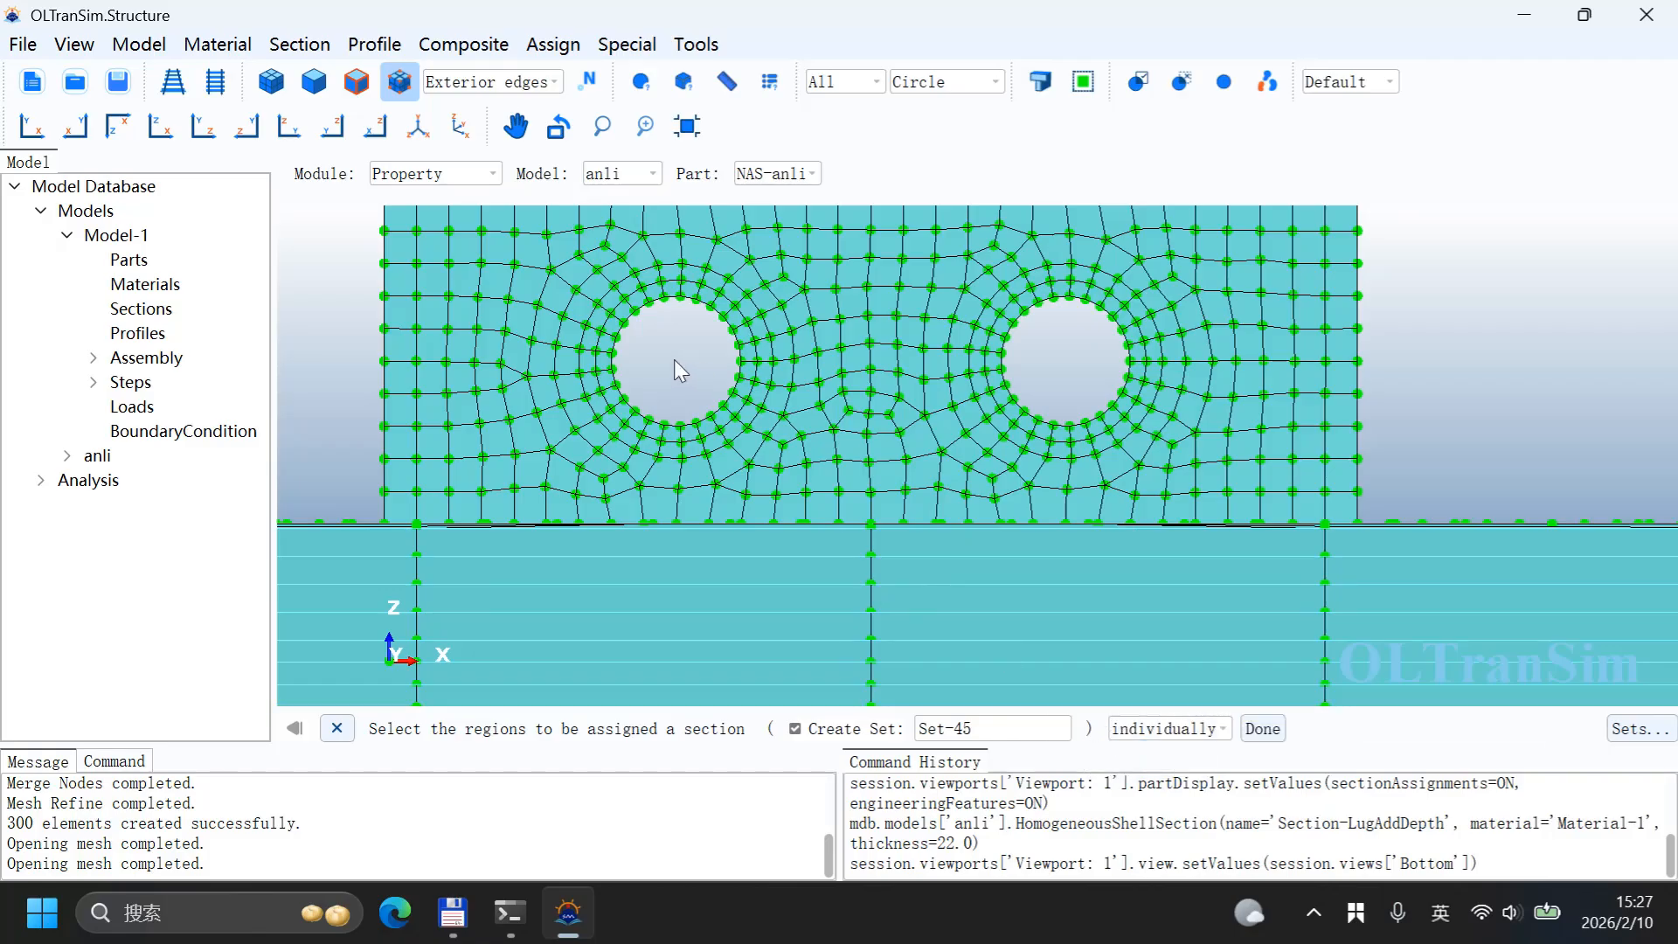
drag(705, 383, 736, 421)
shift+click(1111, 437)
scroll(1034, 349, down, 5)
click(1262, 729)
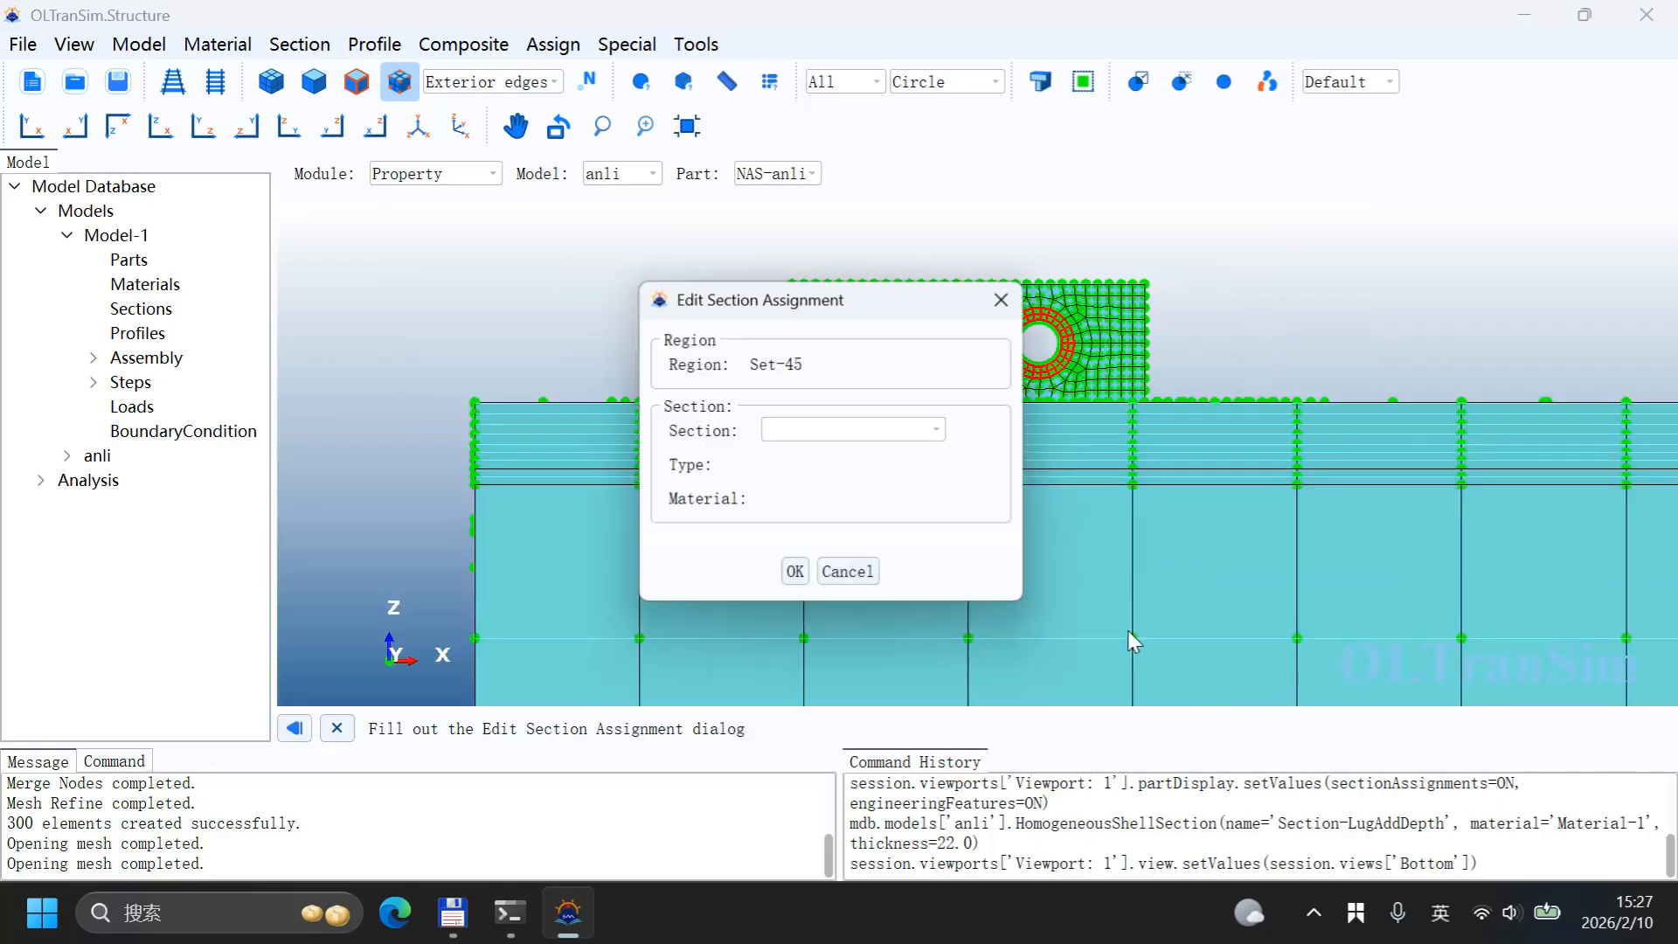
Step: Assign Section-LugAddDepth to the selected ring elements
click(835, 430)
scroll(874, 607, down, 3)
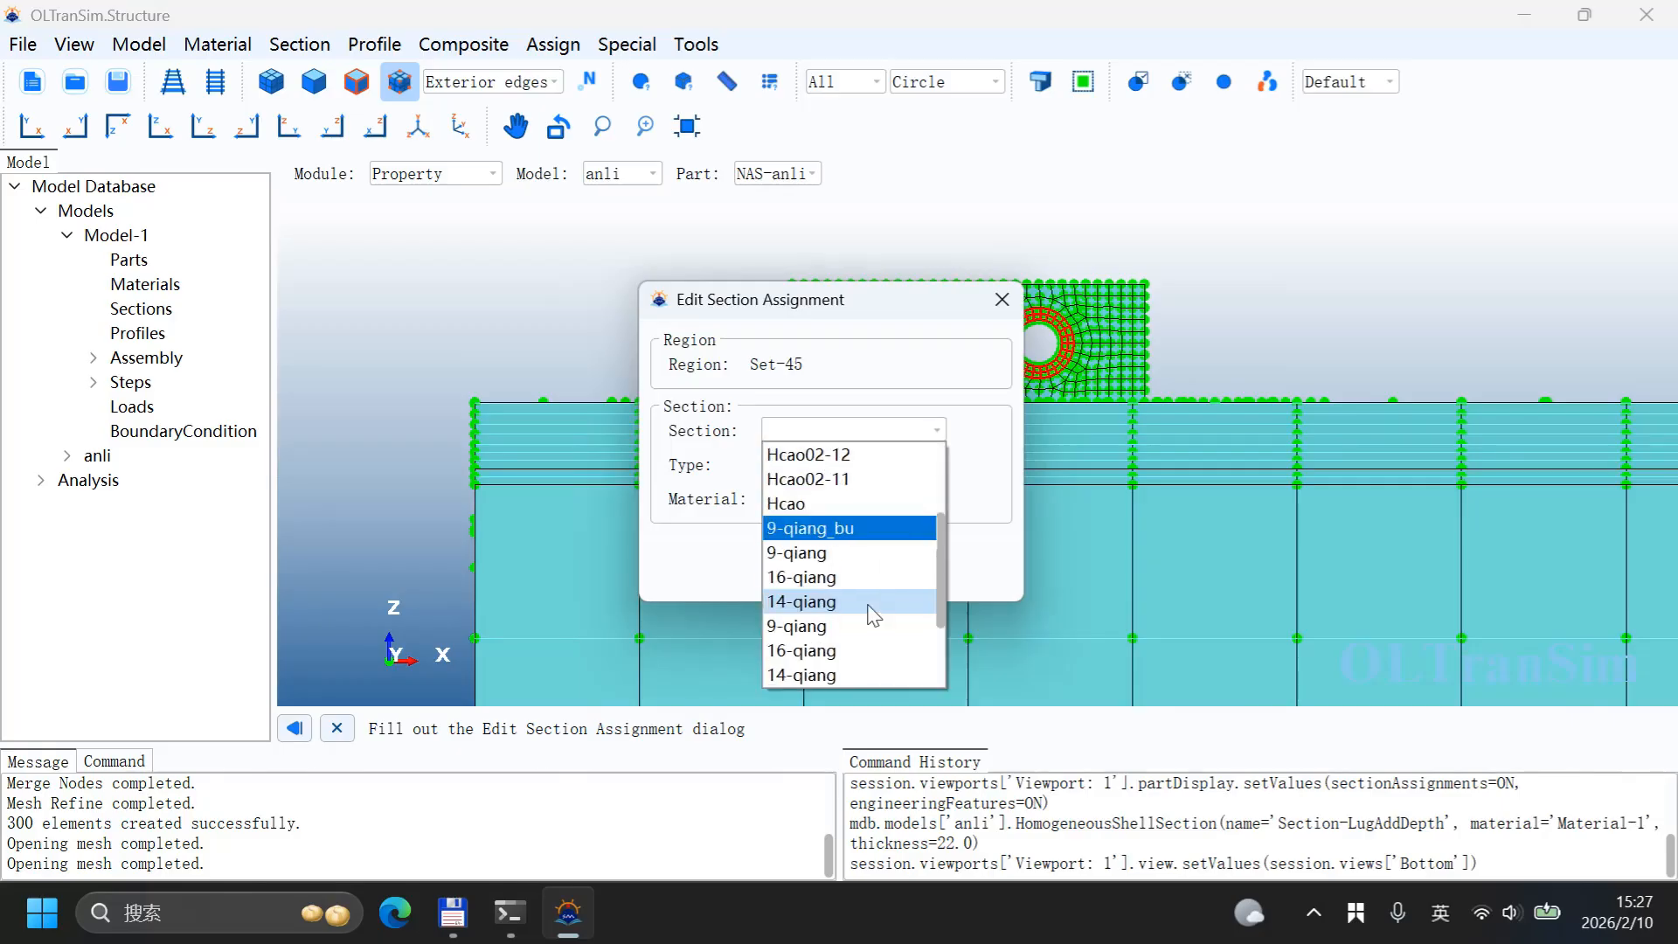
scroll(883, 616, up, 3)
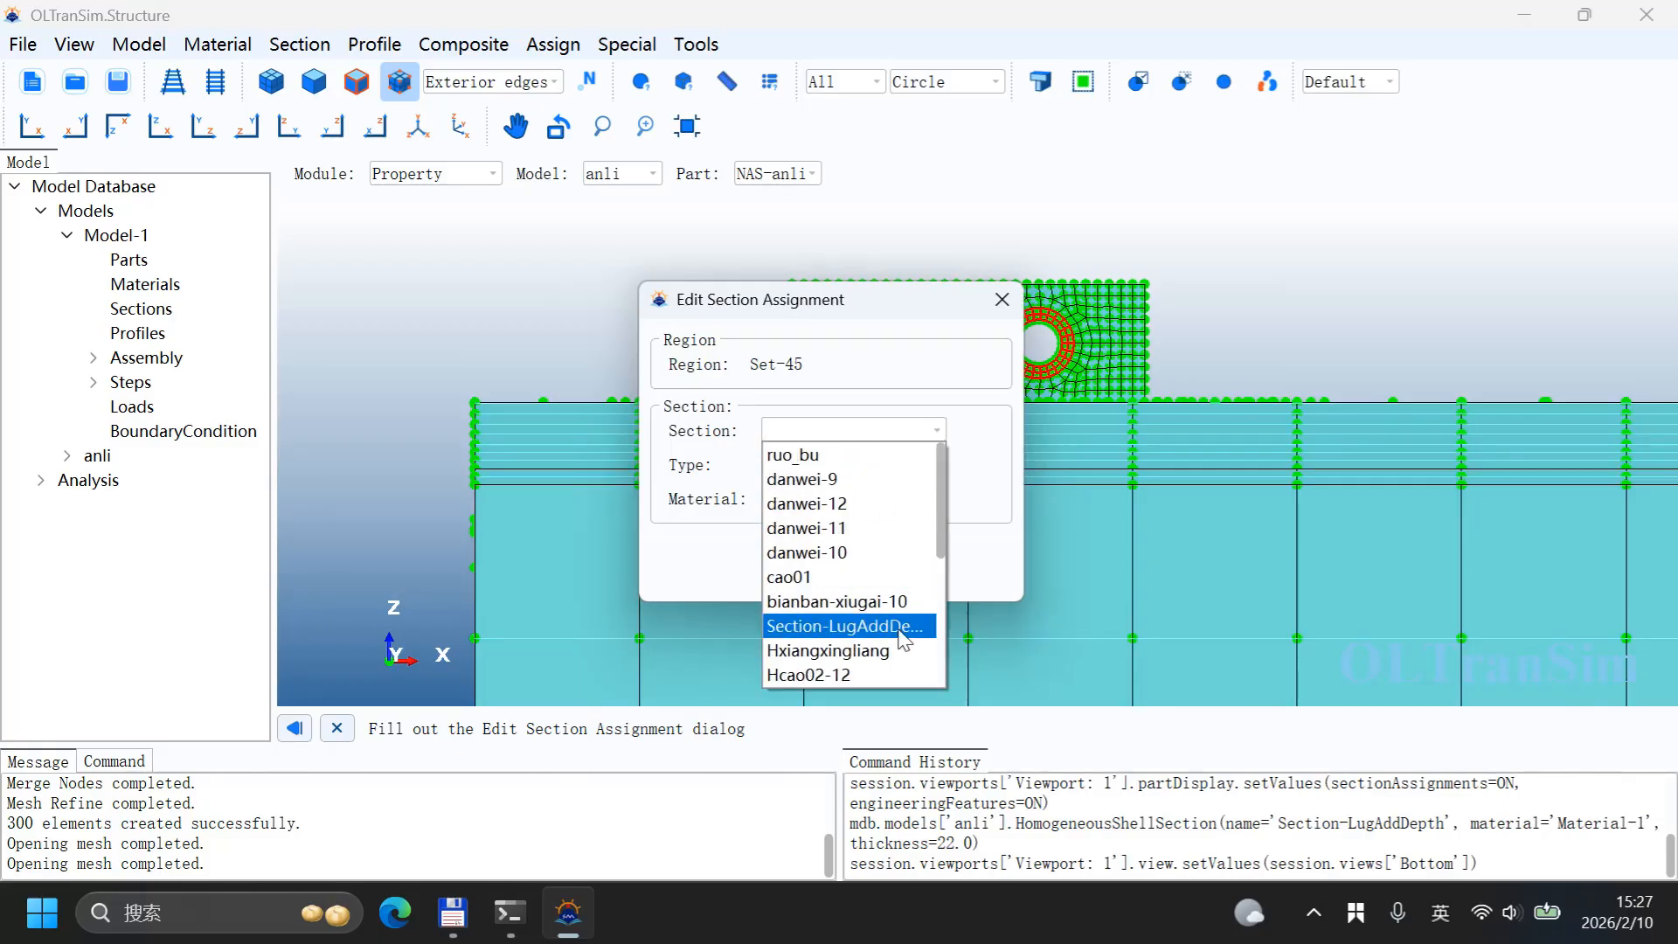
click(904, 626)
click(796, 566)
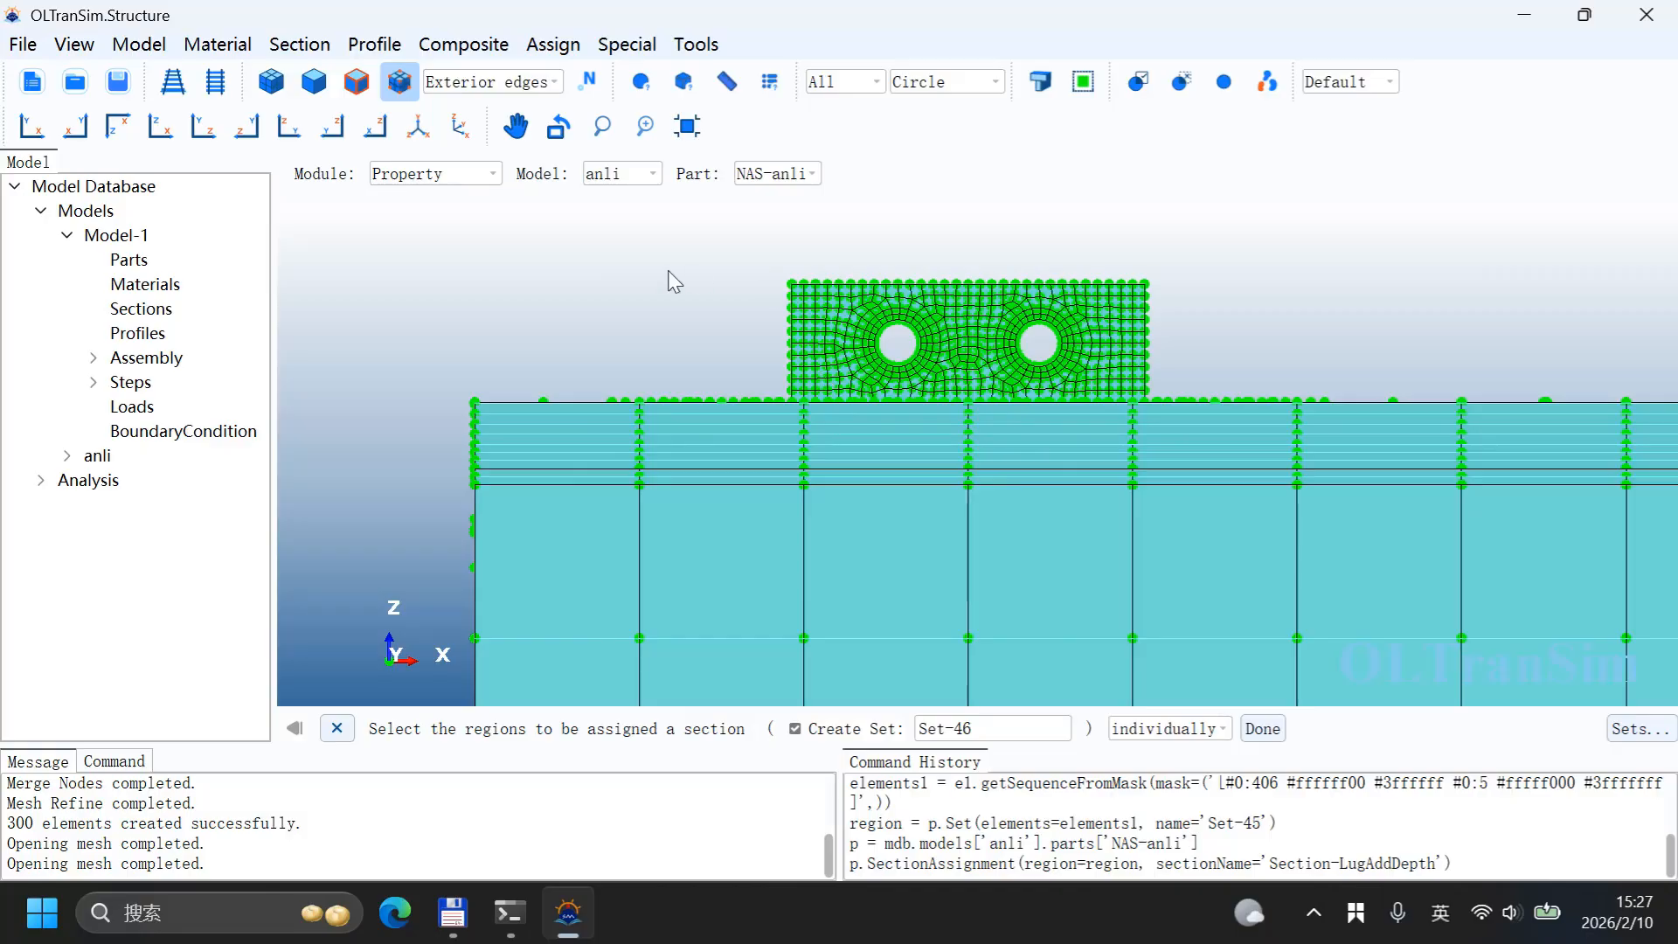
Step: Color the display by sections and inspect the section assignment on the wall around the openings
ctrl+alt+drag(1199, 243, 1123, 362)
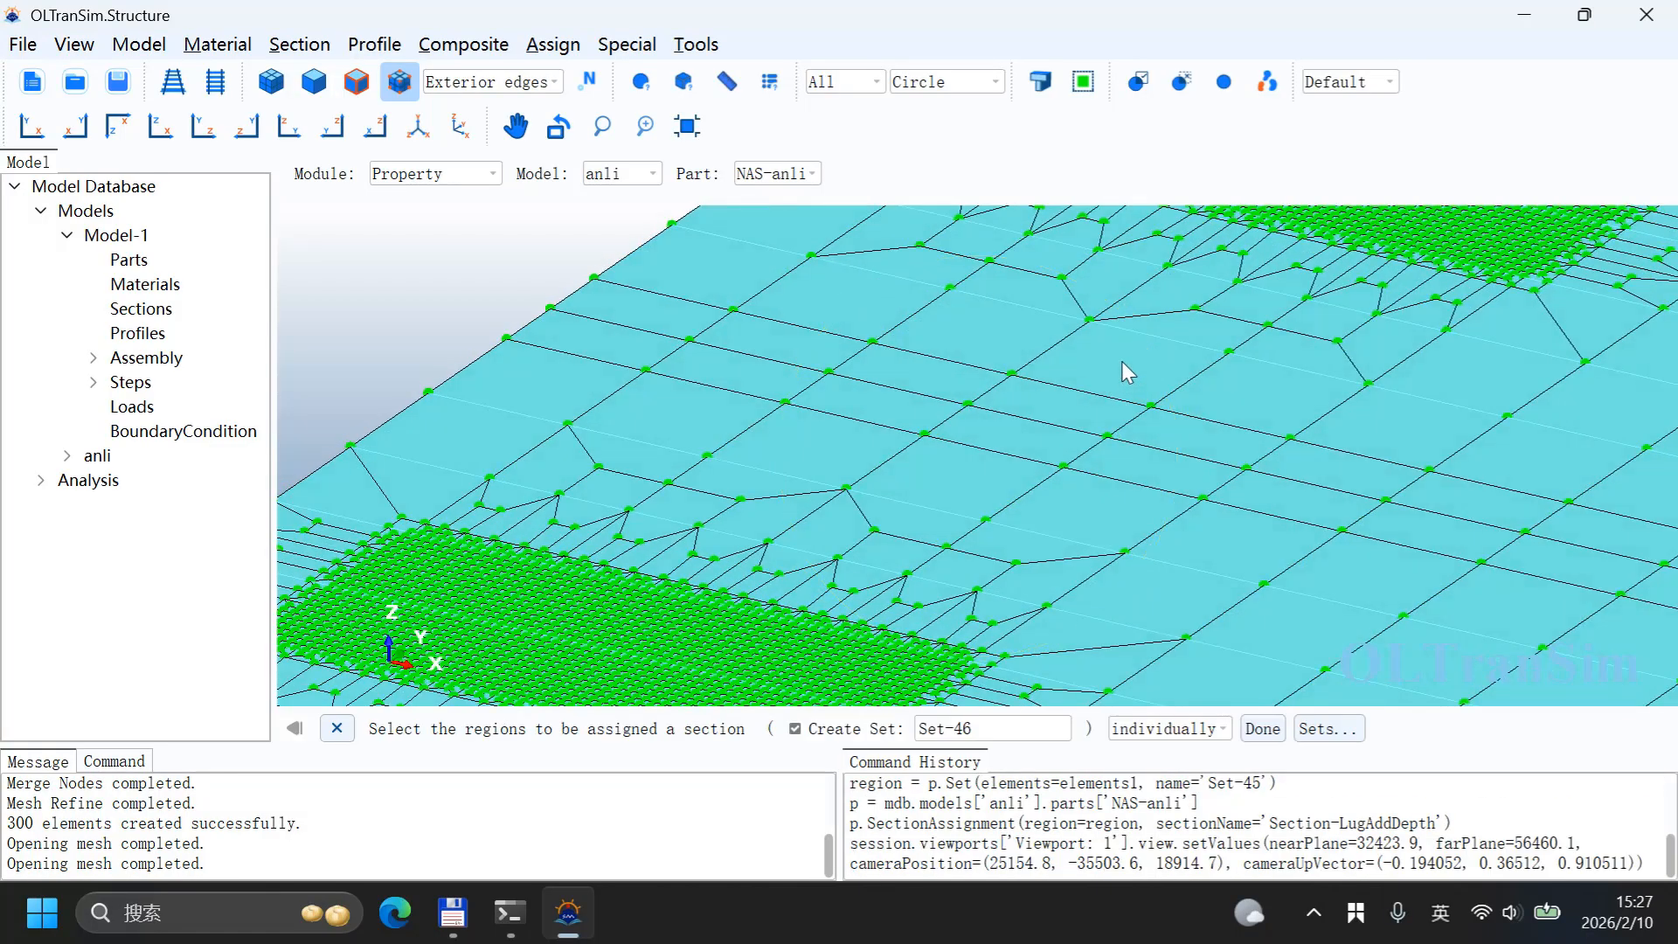
scroll(1183, 337, down, 3)
scroll(1180, 339, up, 5)
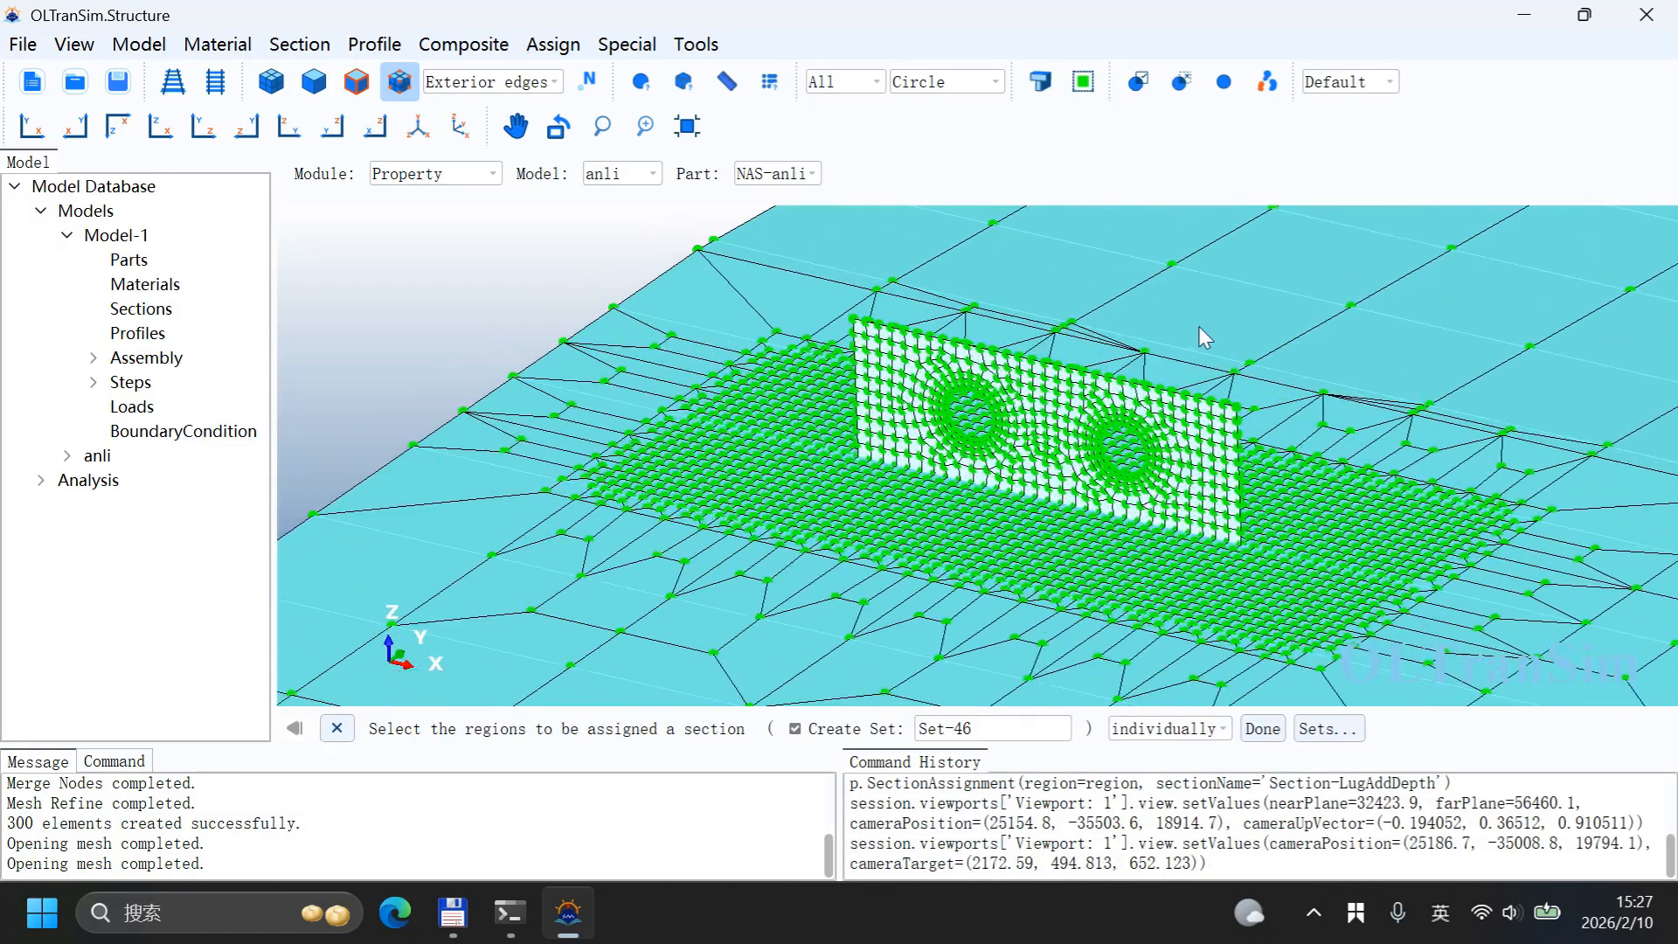
click(1351, 81)
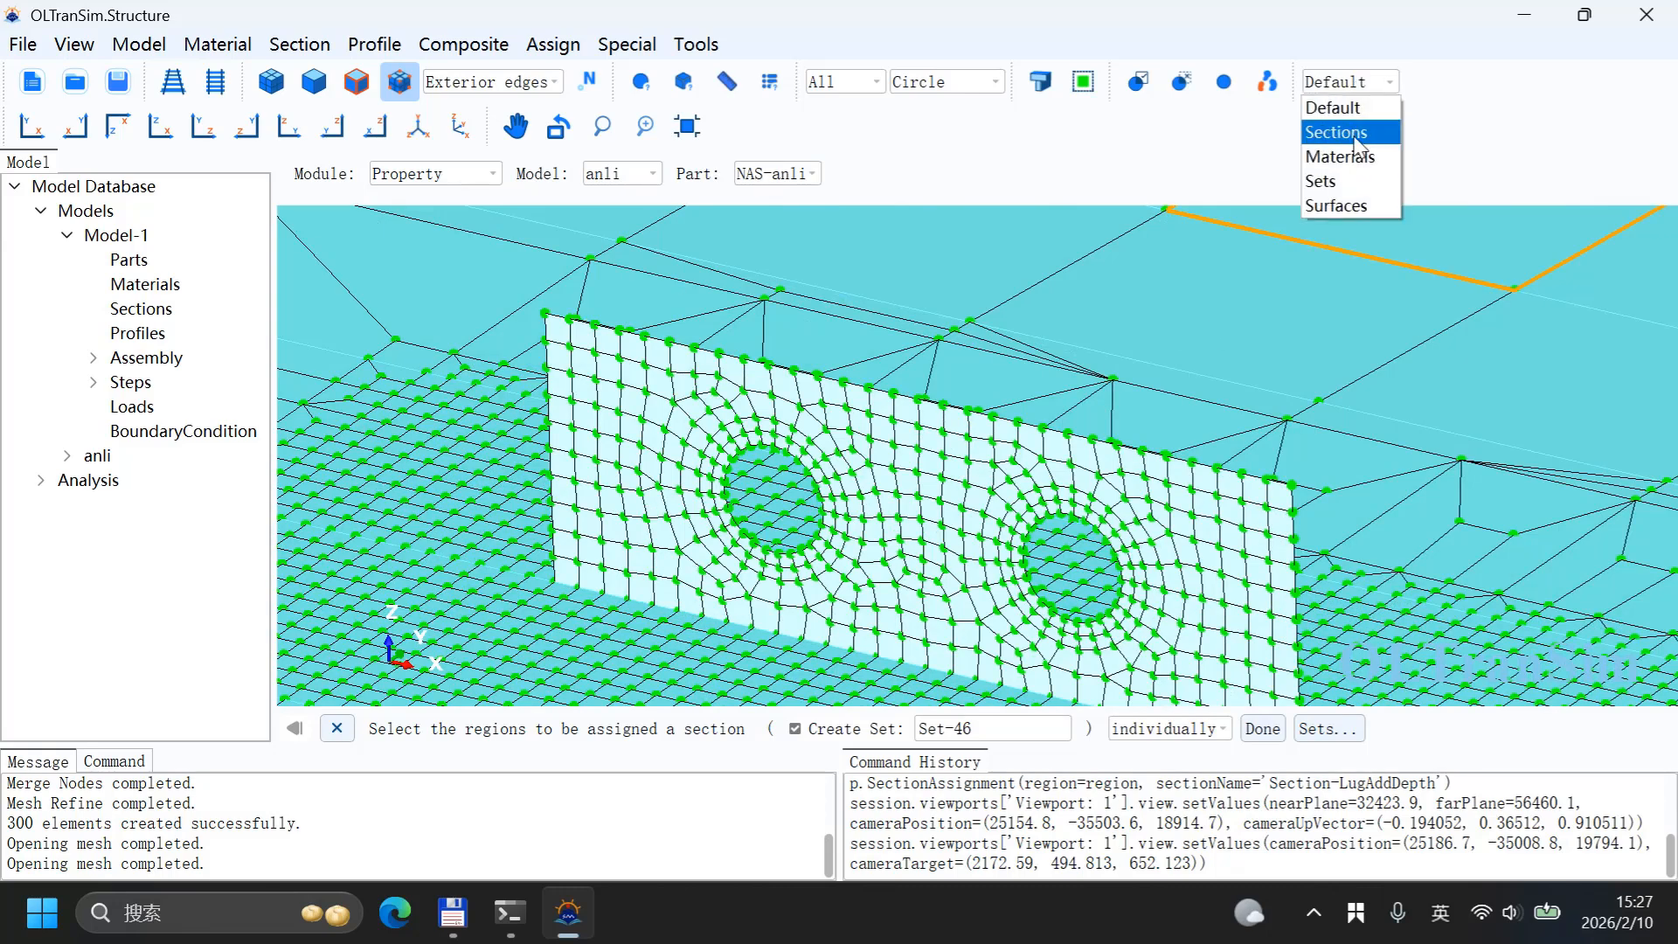
click(1355, 132)
scroll(1119, 354, down, 4)
scroll(1046, 389, up, 3)
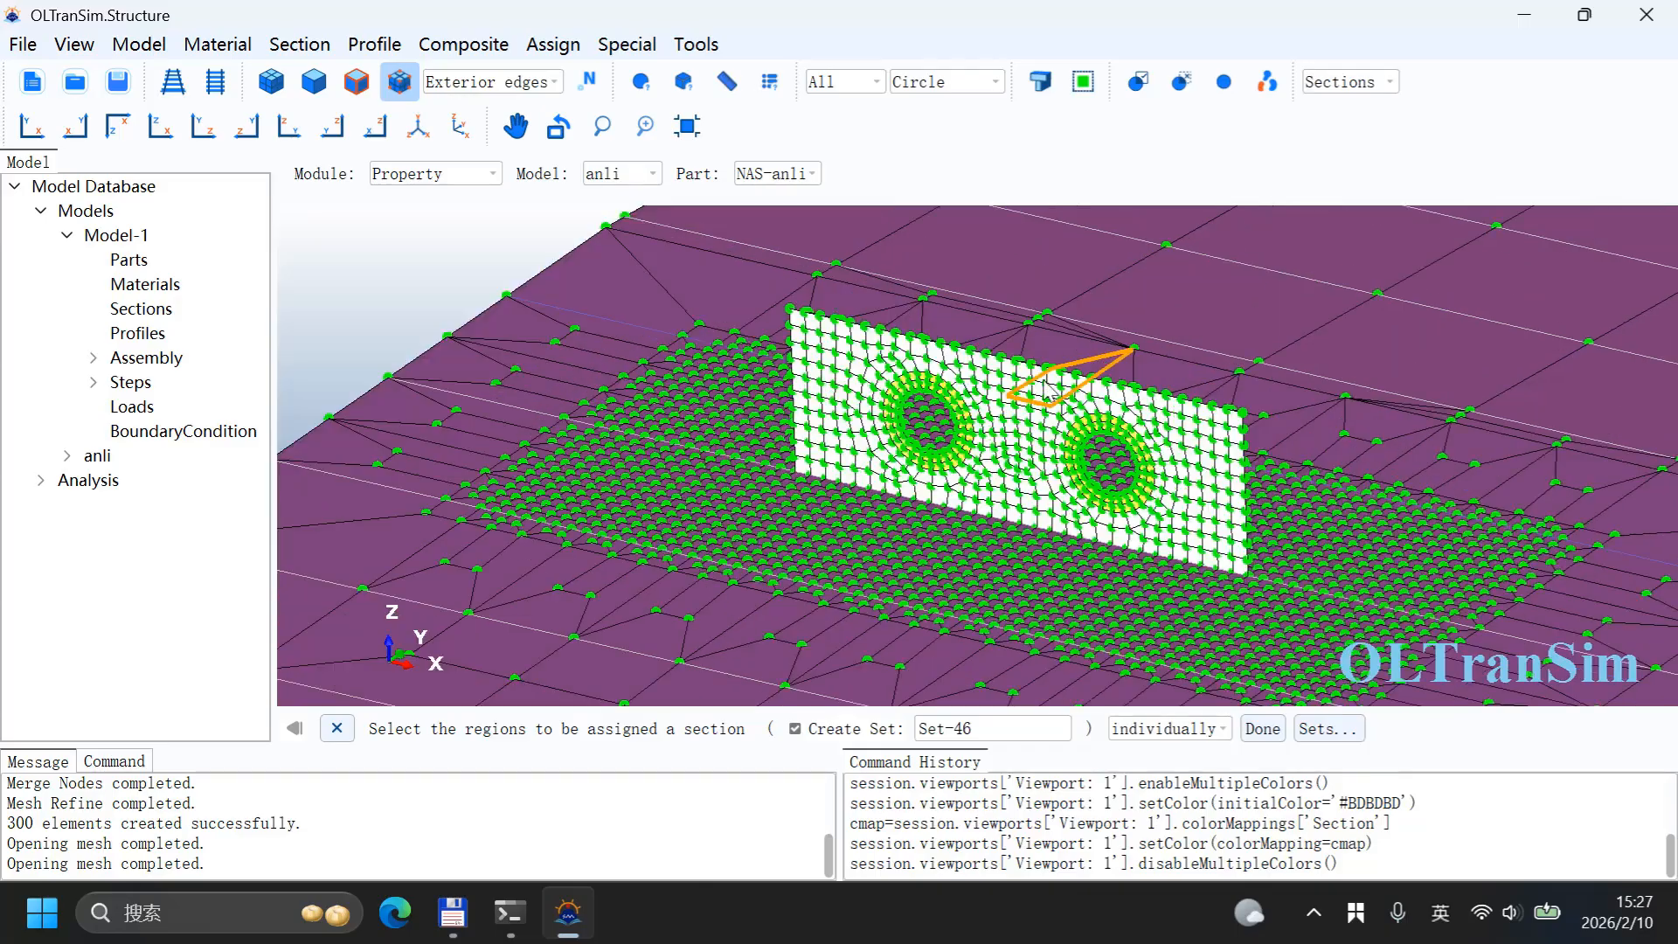
scroll(1047, 389, up, 2)
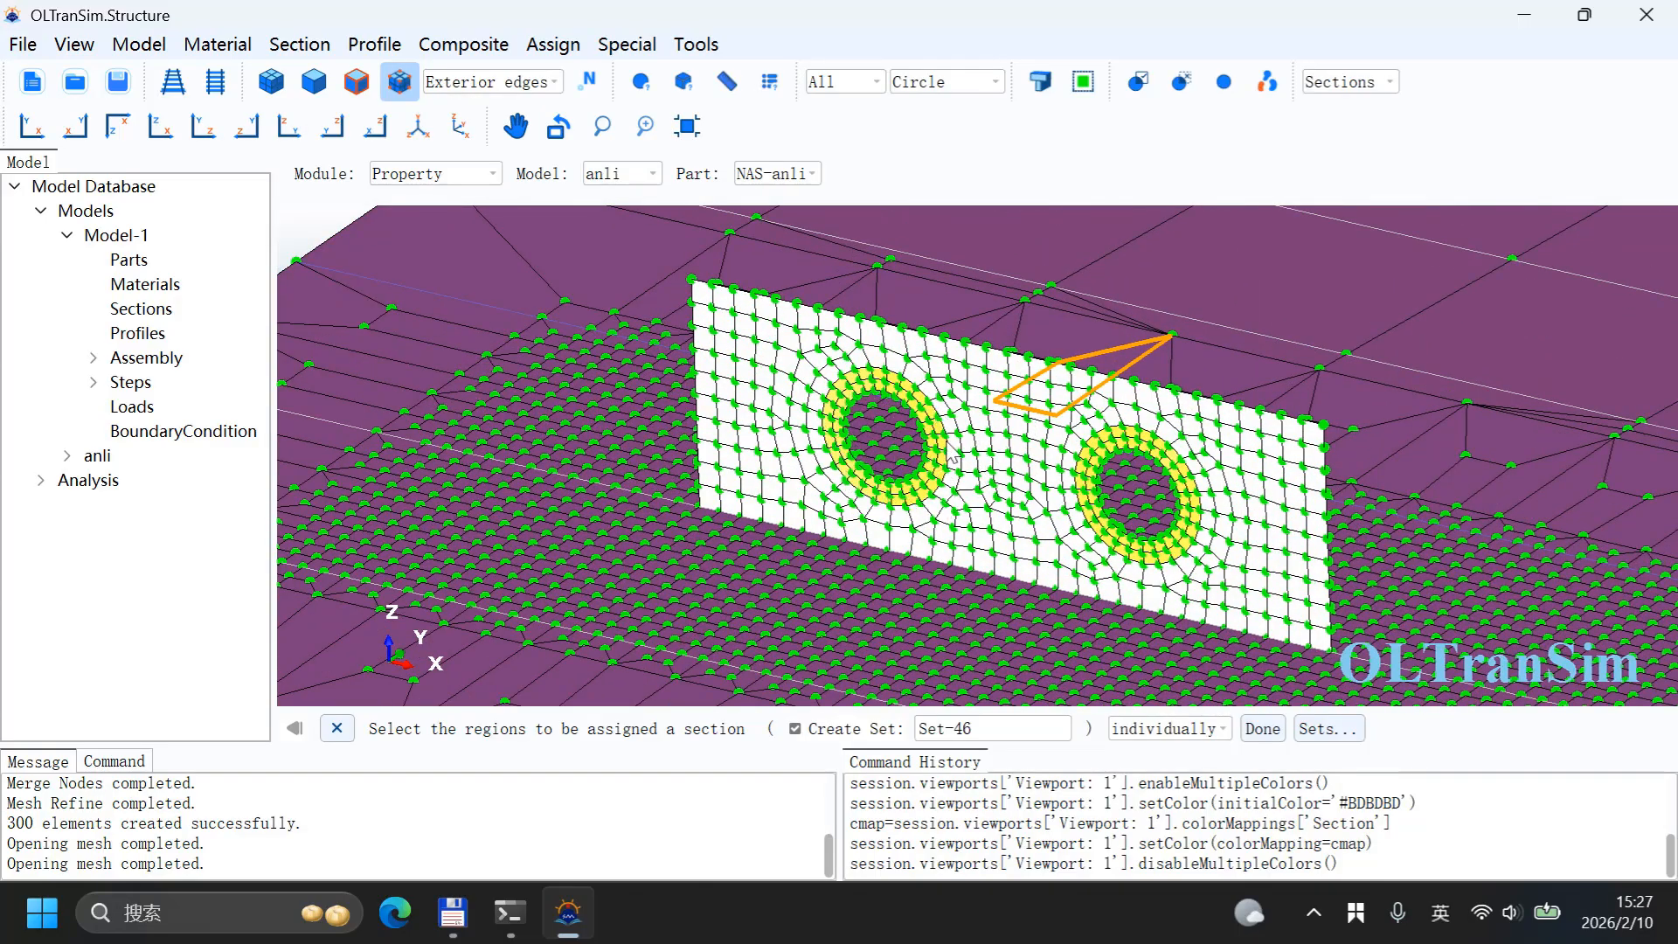
scroll(787, 406, down, 2)
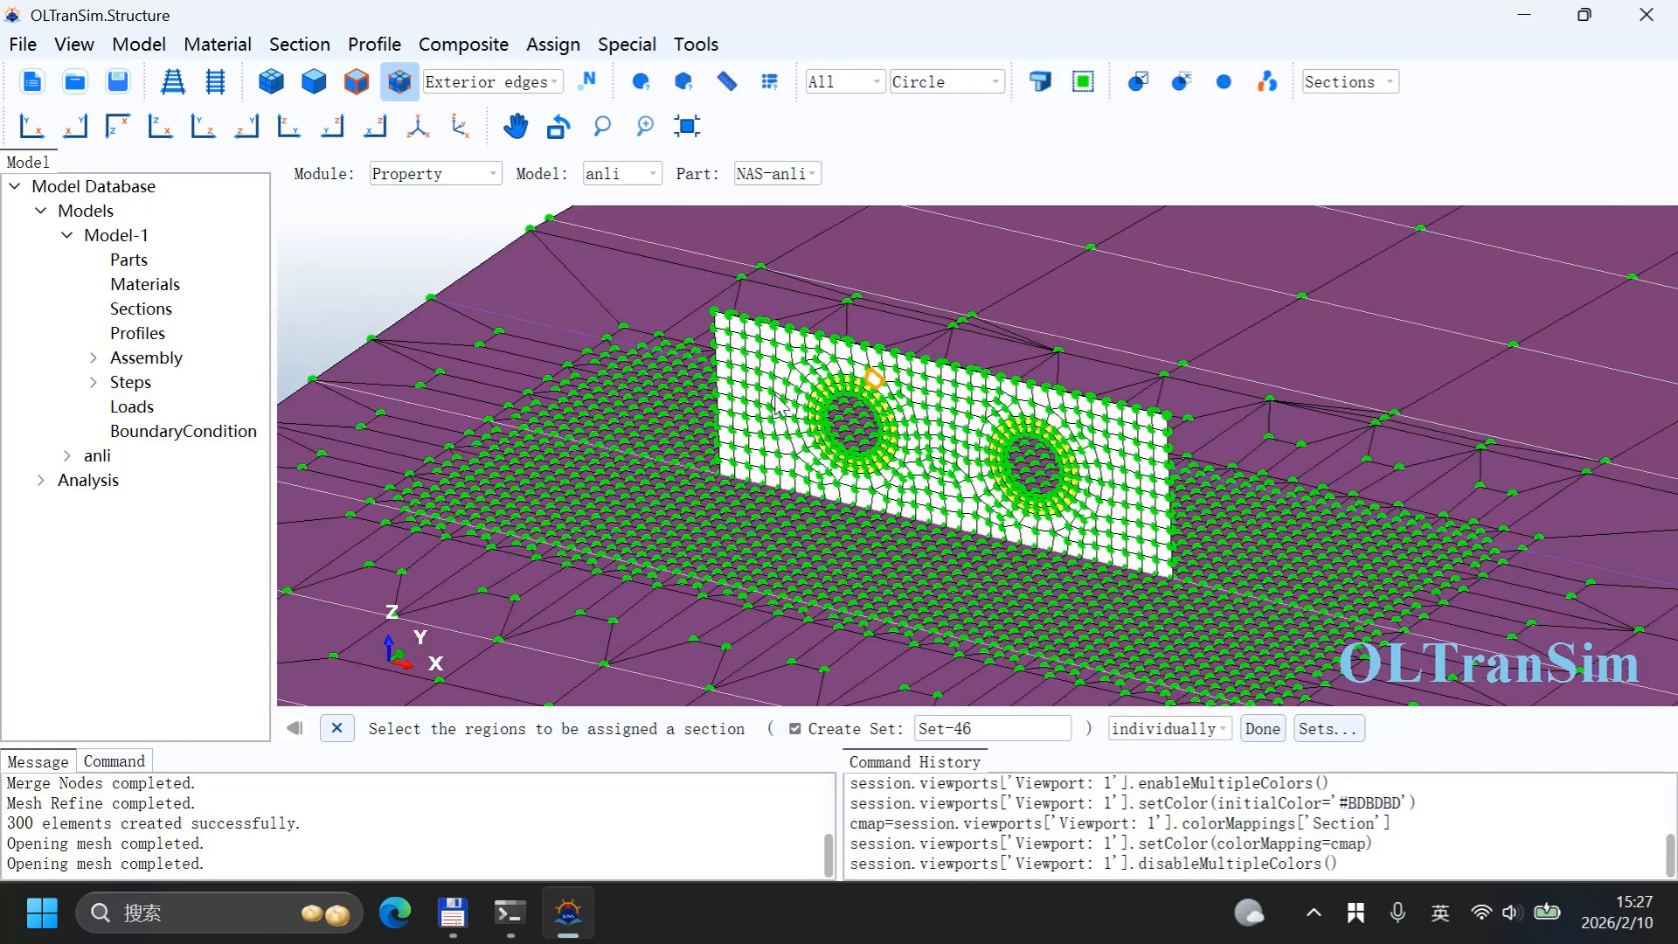
scroll(778, 405, up, 3)
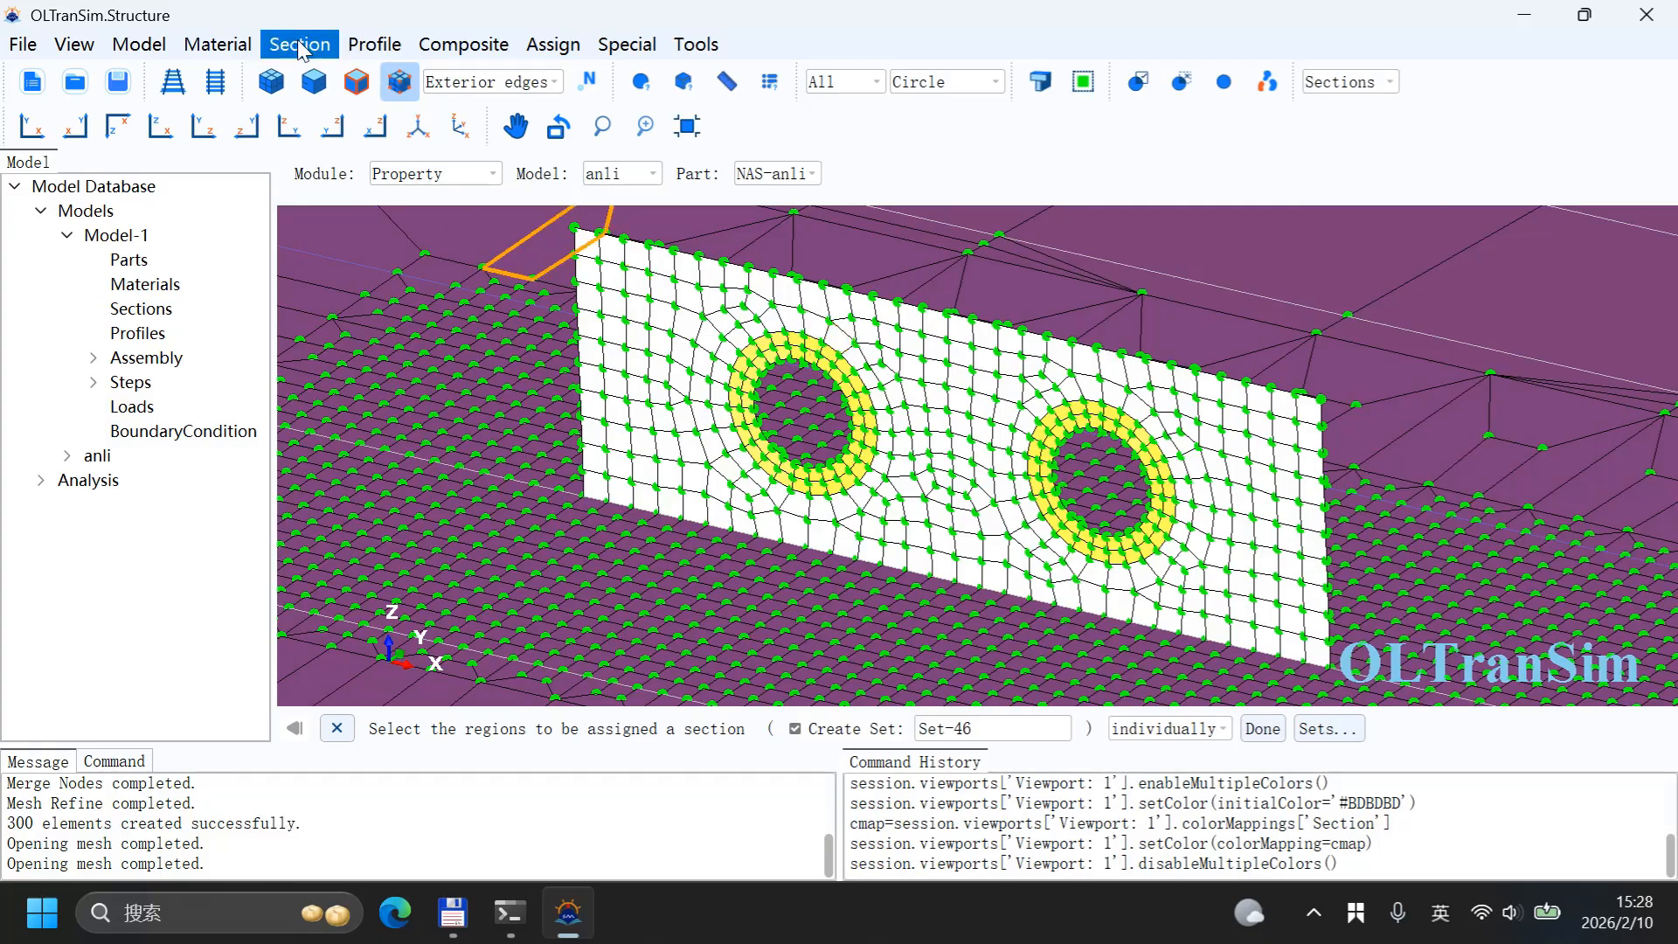
Step: Create another homogeneous shell section named Section-LugOther using Material-1 with a shell thickness of 20
click(302, 44)
click(302, 101)
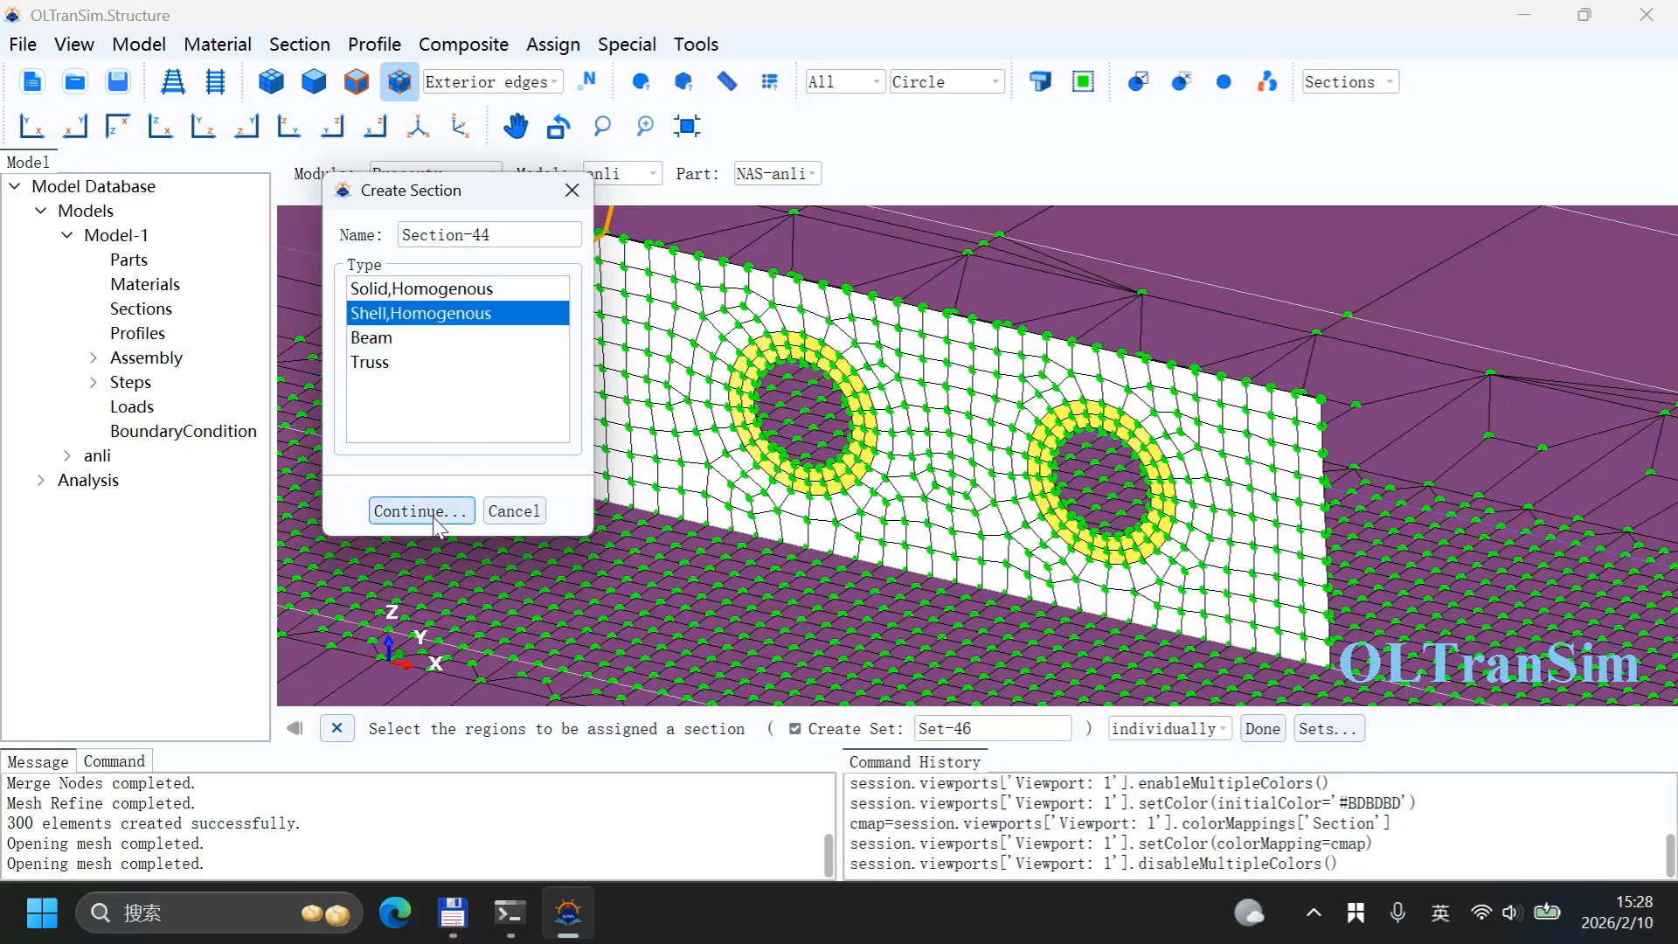
double_click(480, 234)
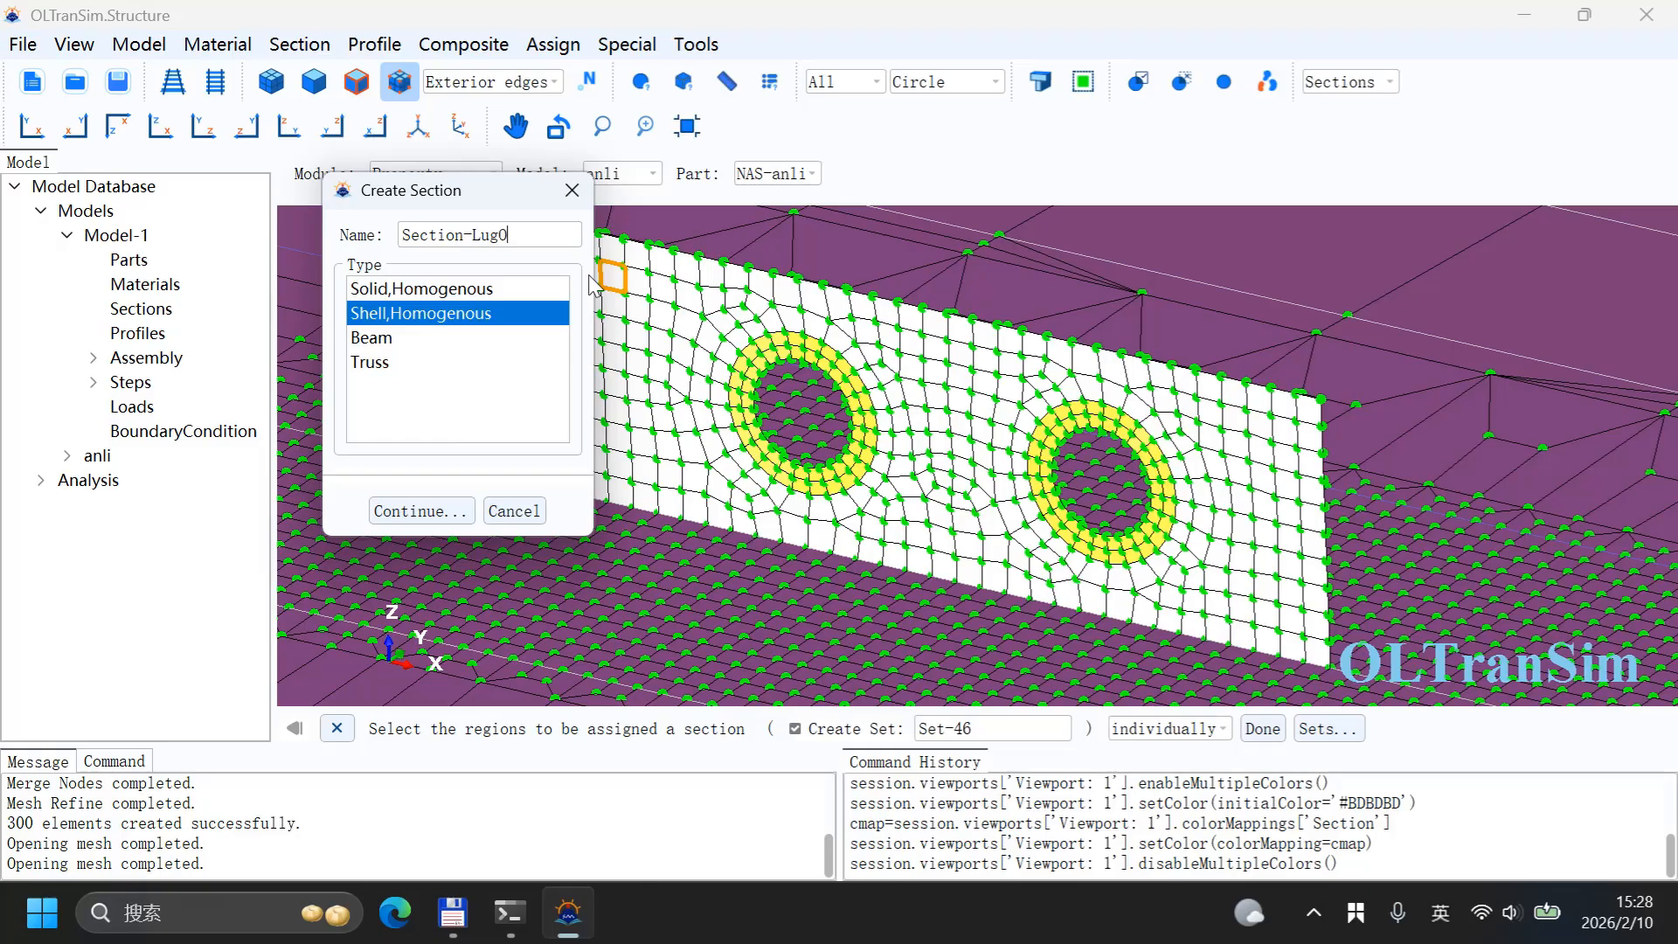
click(437, 503)
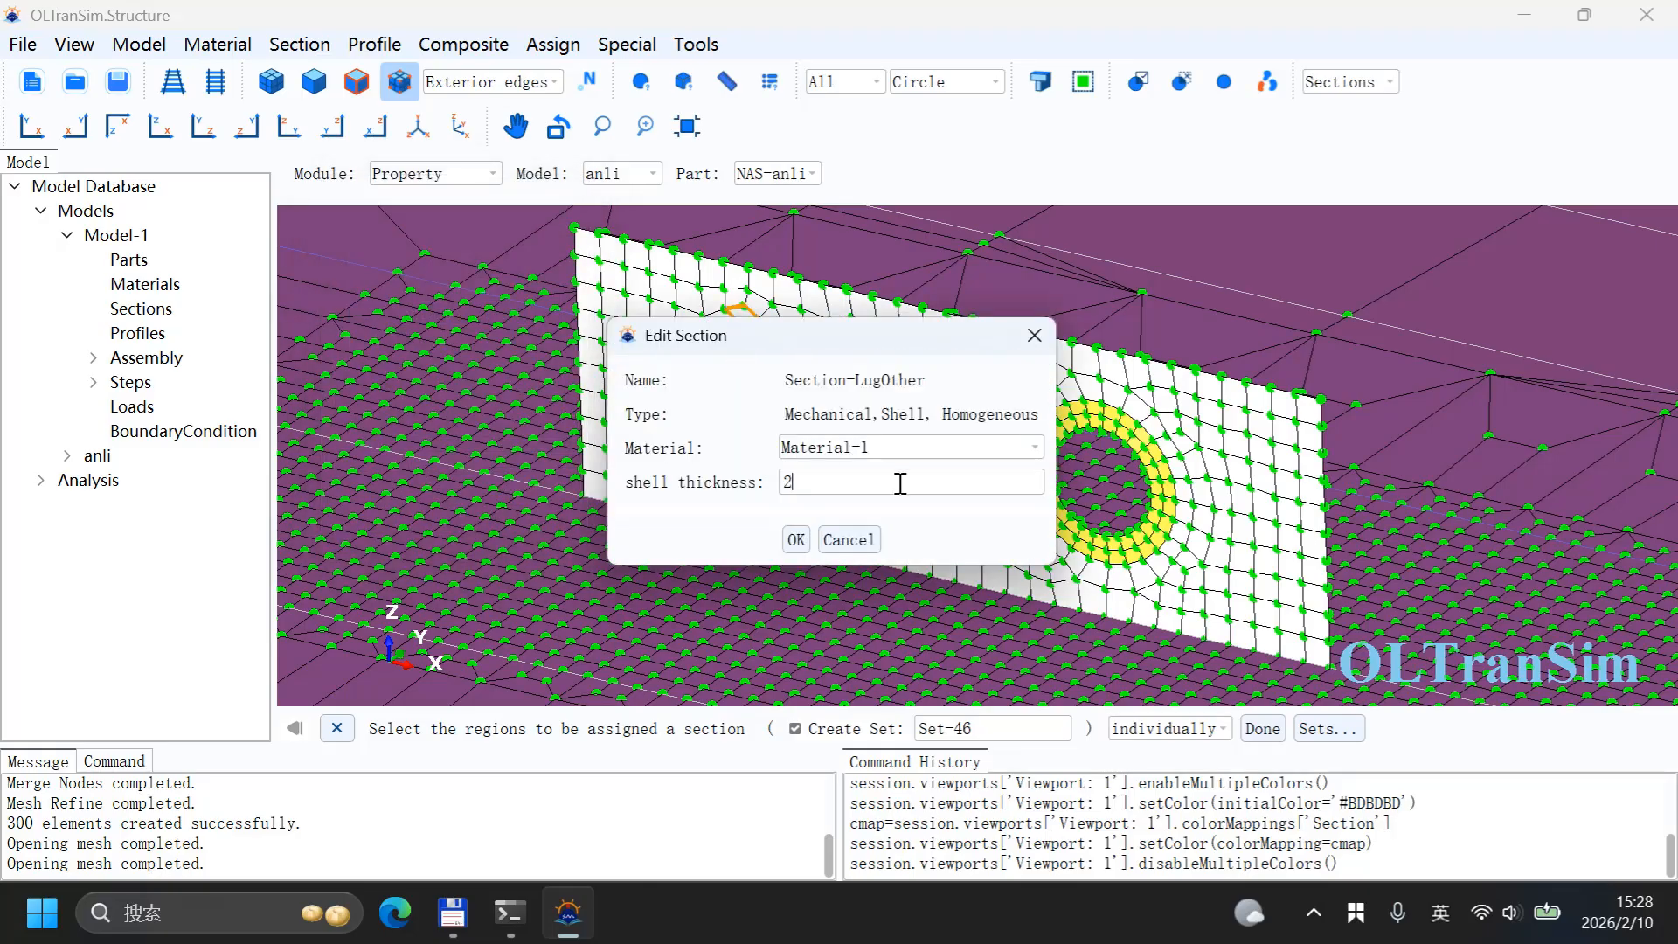
click(797, 539)
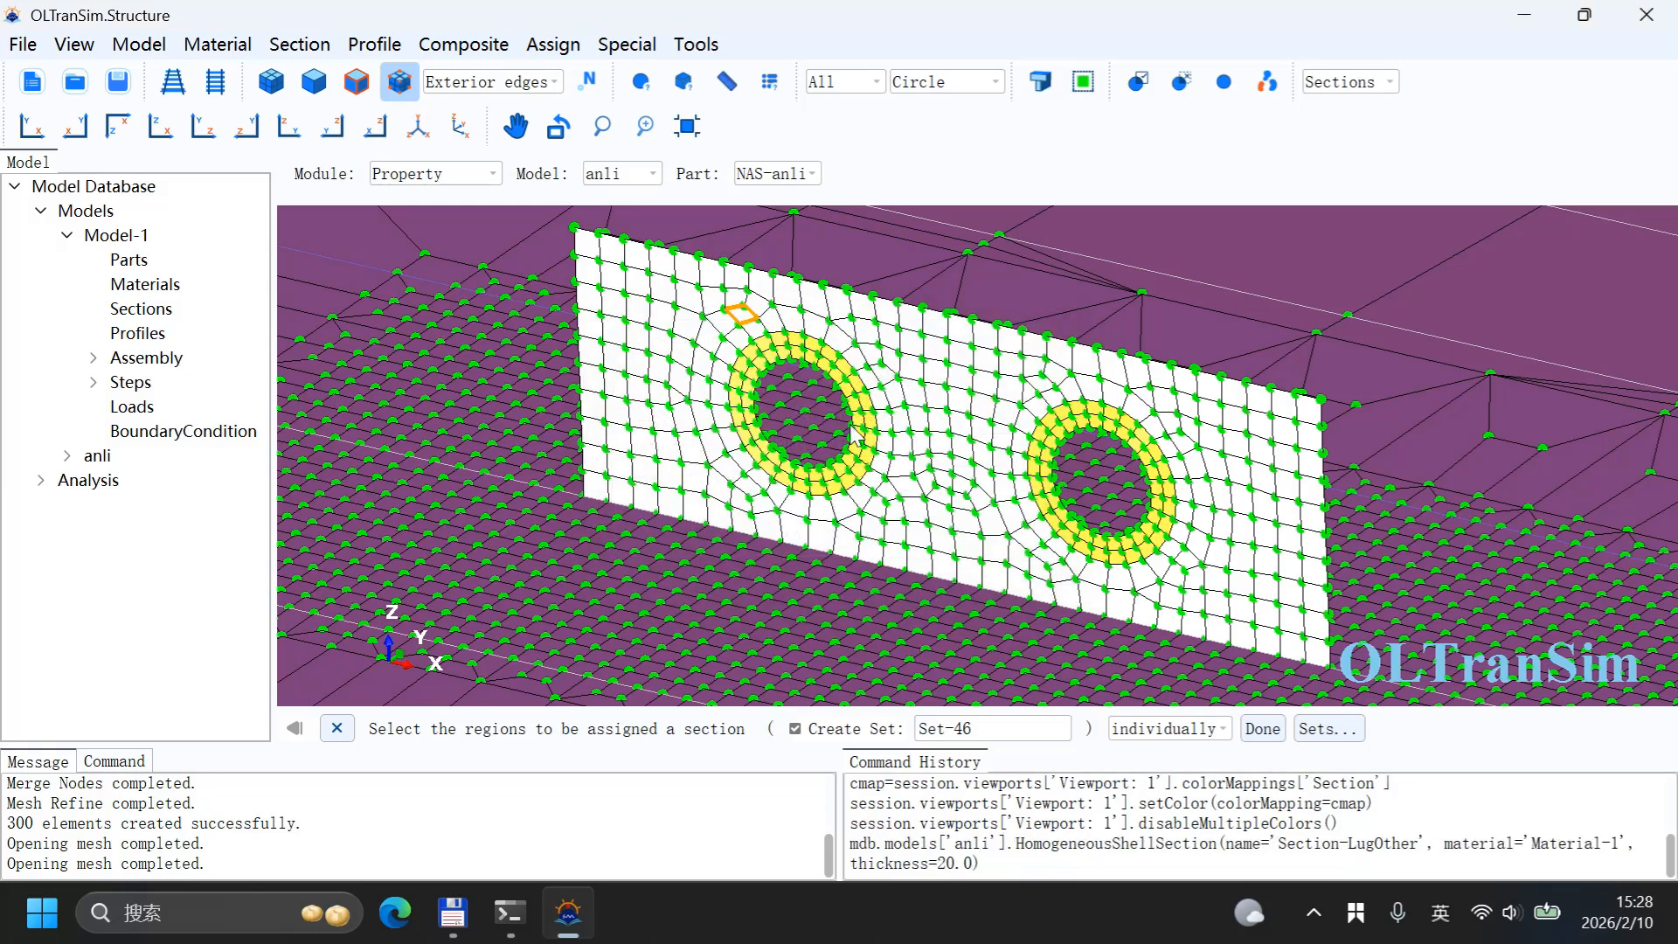
Step: Select the whole lifting wall by angle with a 20° tolerance and assign Section-LugOther to it
click(1148, 730)
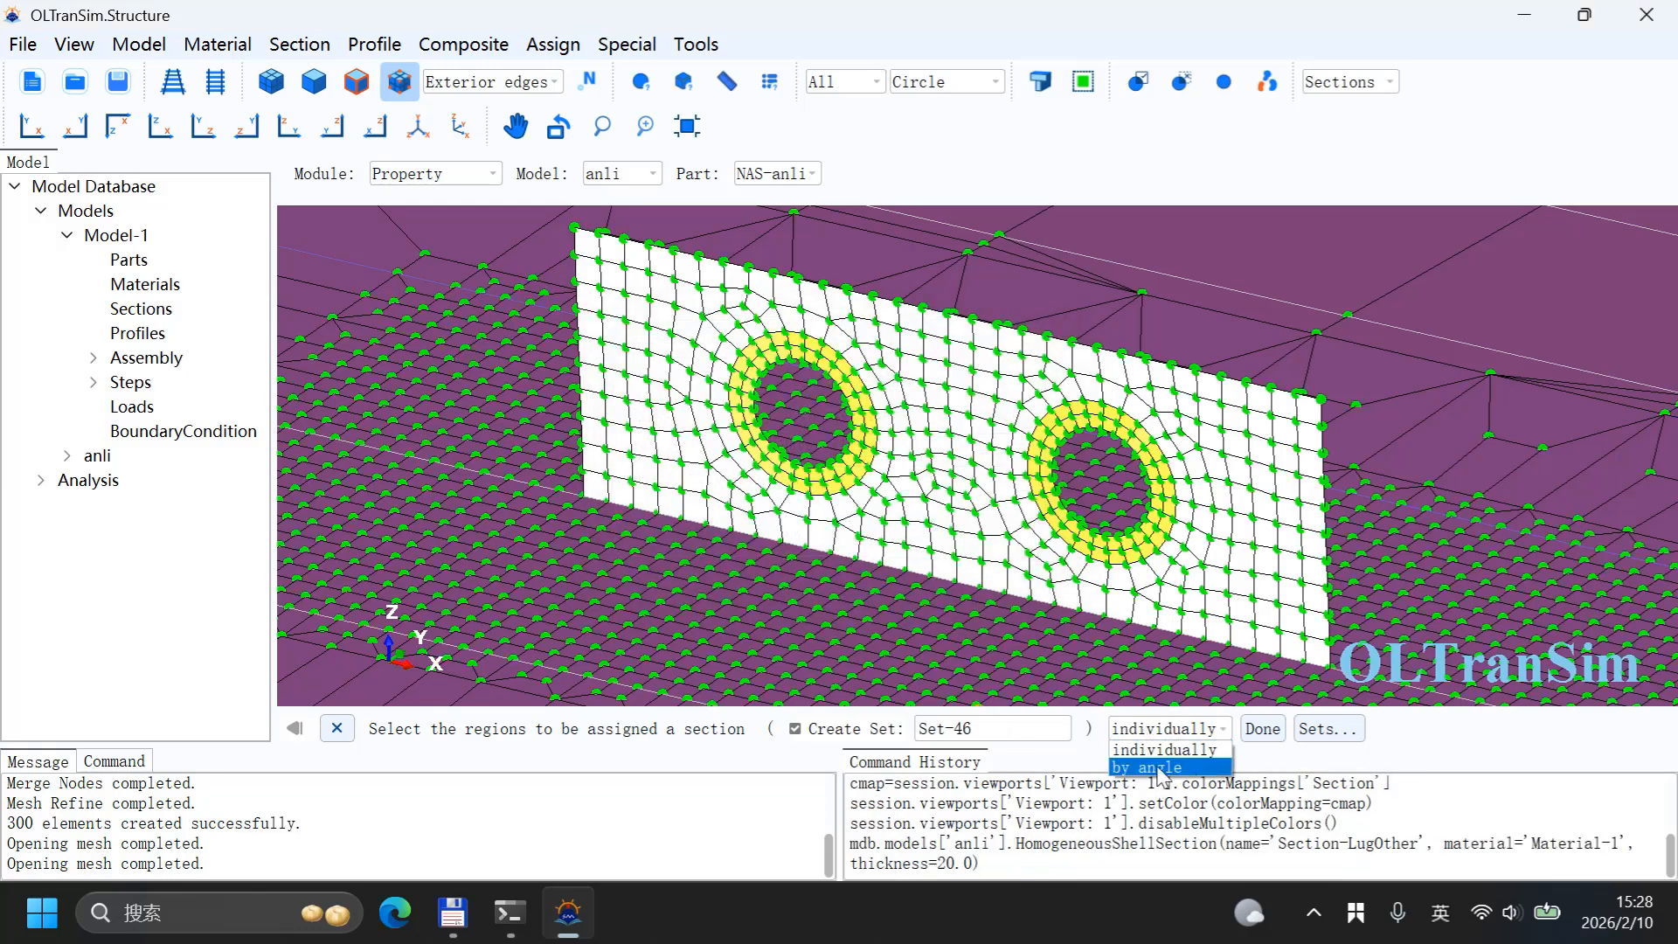
click(1160, 768)
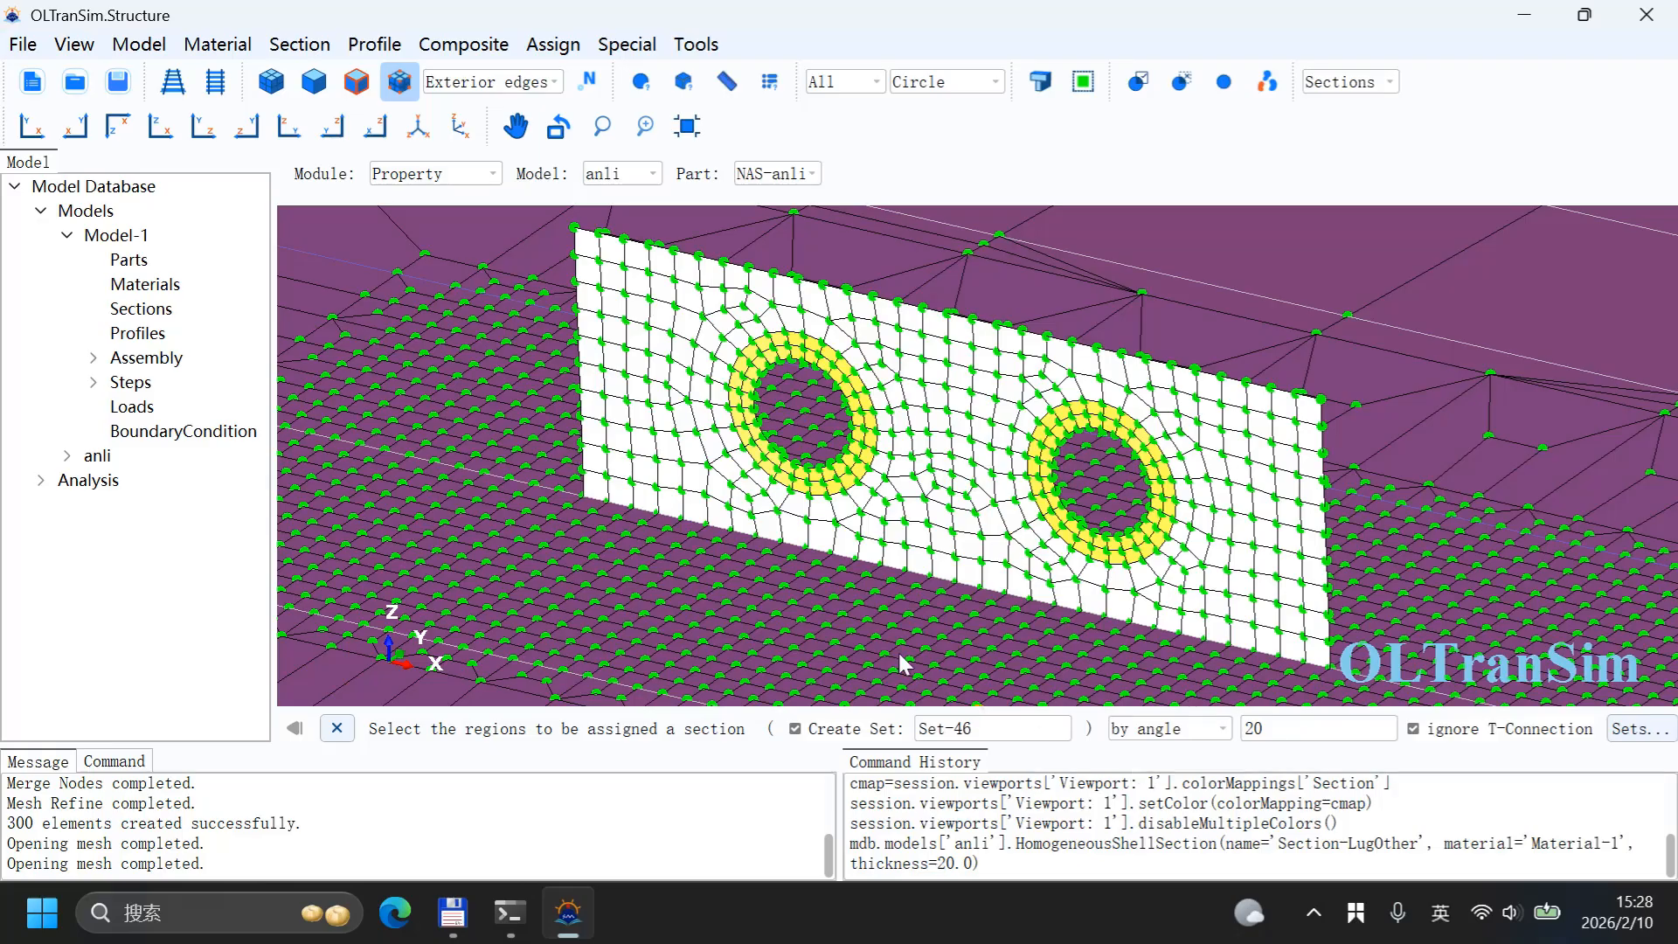
middle_drag(899, 649, 736, 553)
click(708, 434)
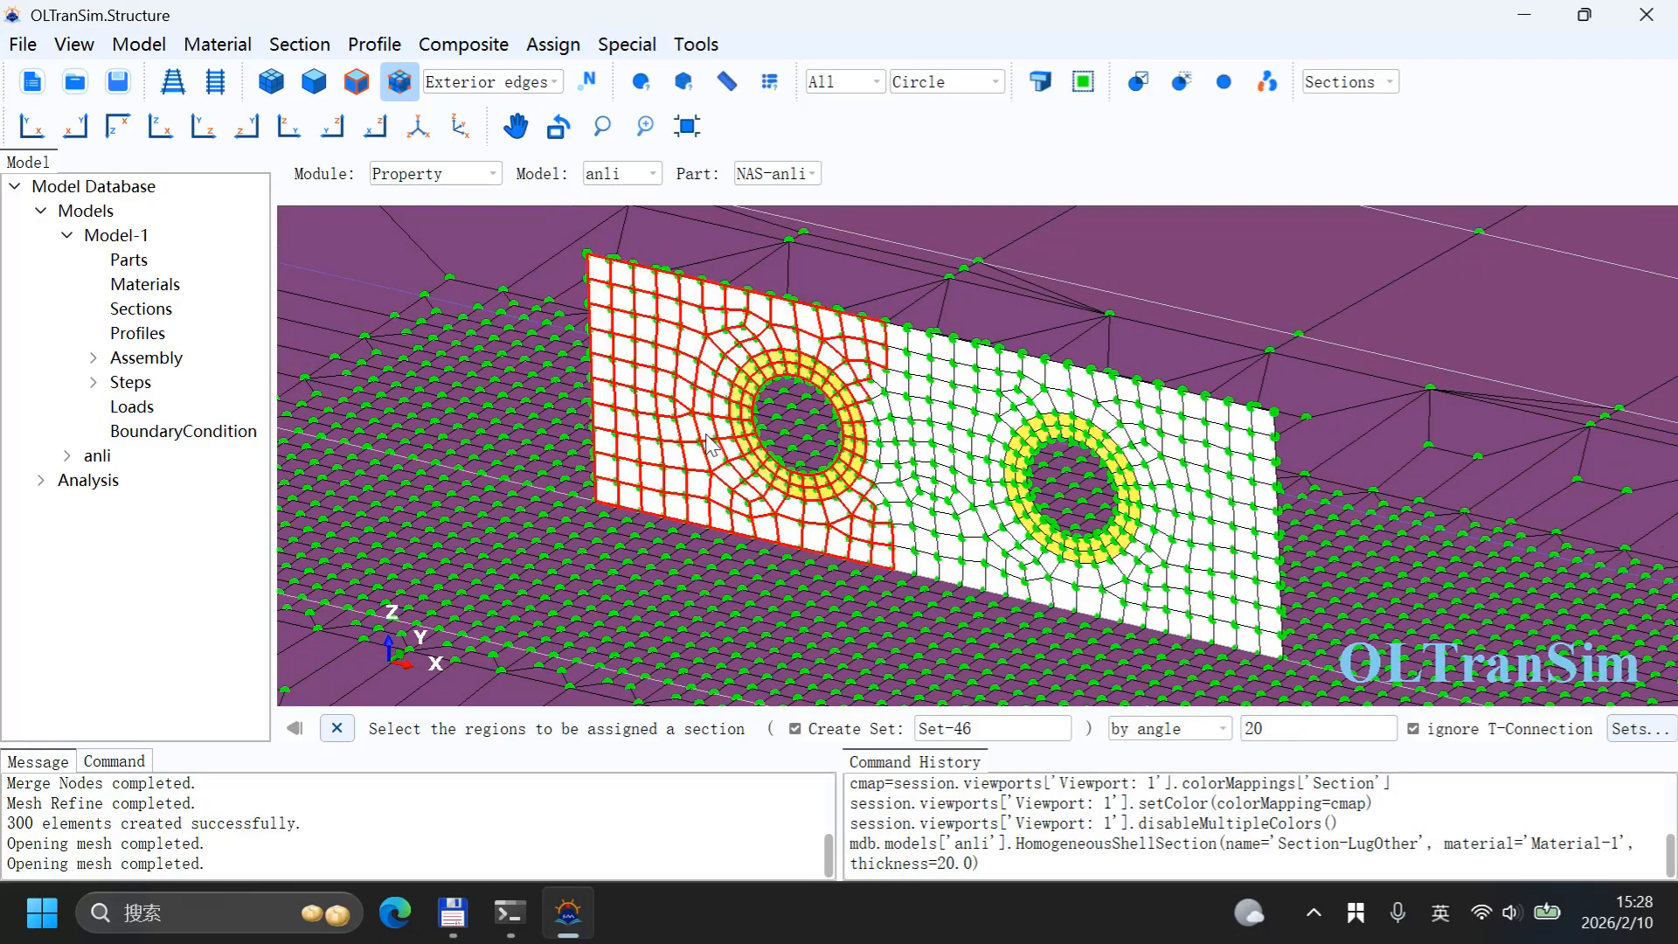
shift+click(956, 434)
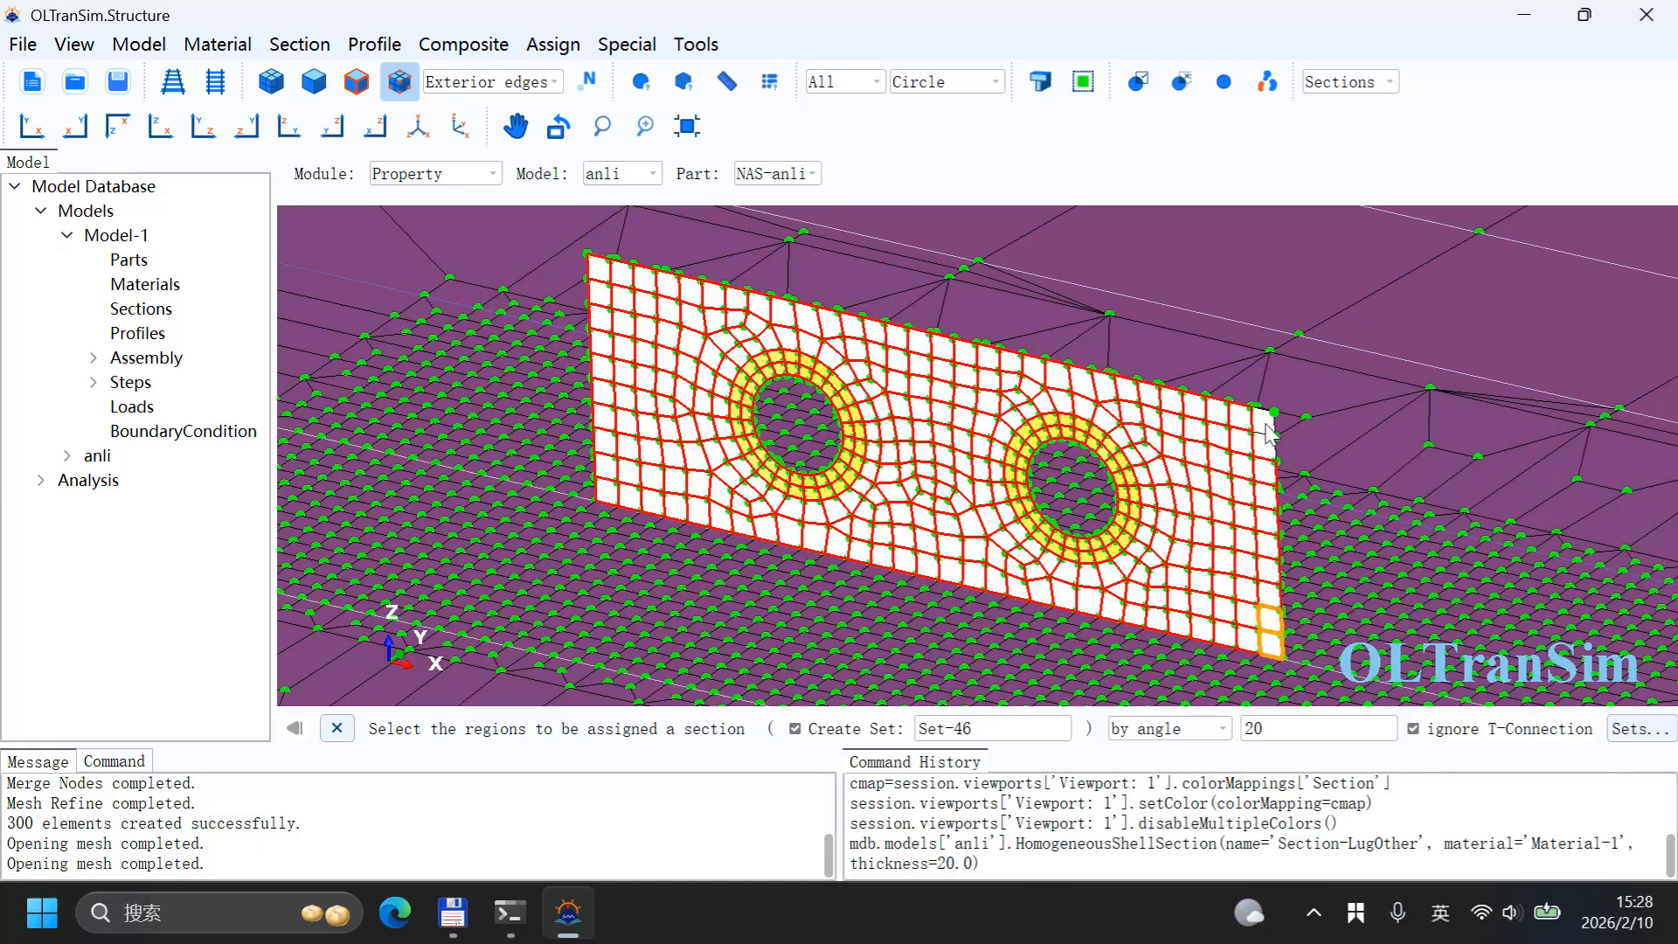
scroll(1171, 518, down, 3)
scroll(1187, 523, up, 3)
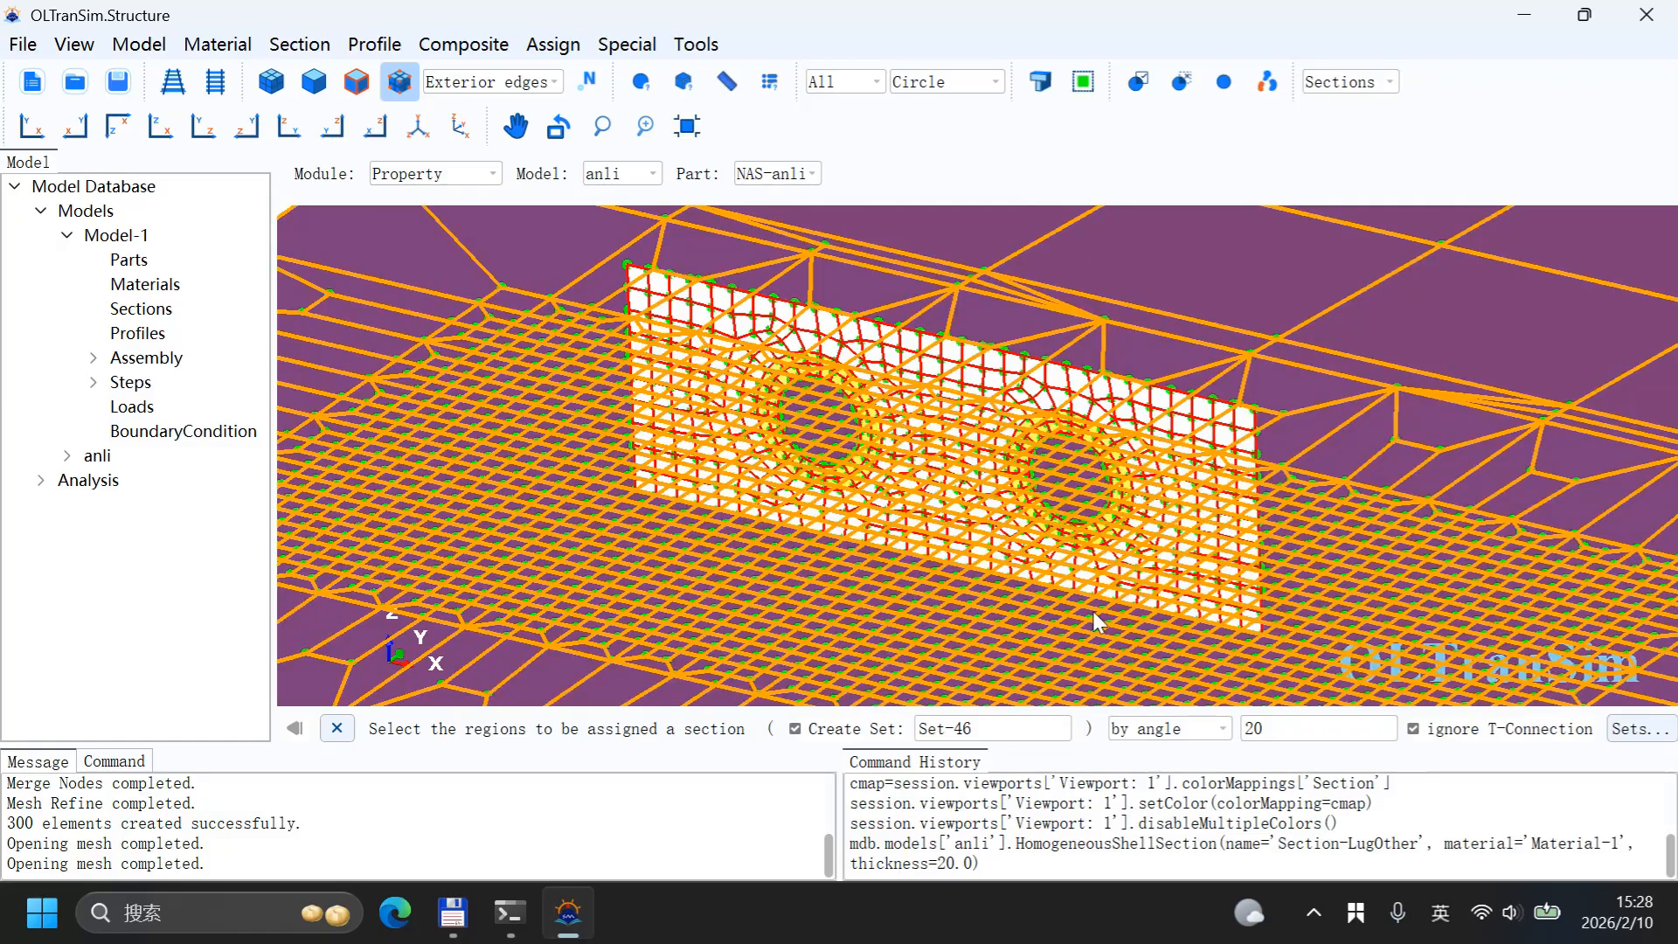
click(1049, 549)
middle_click(1036, 543)
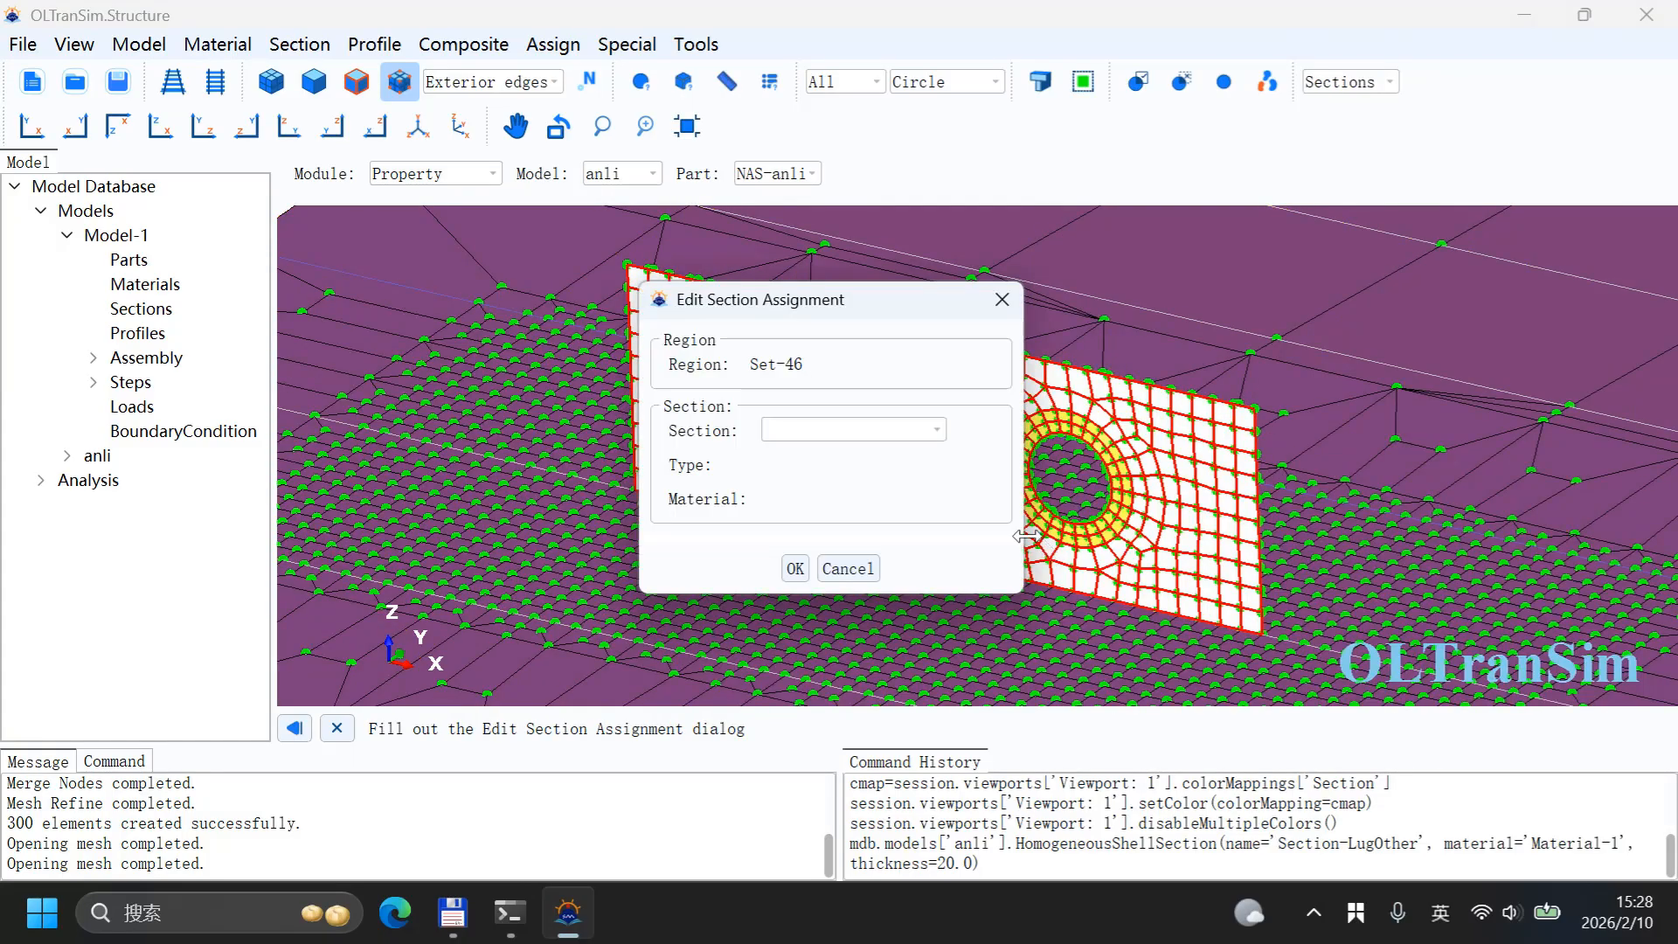
click(866, 430)
scroll(866, 494, down, 2)
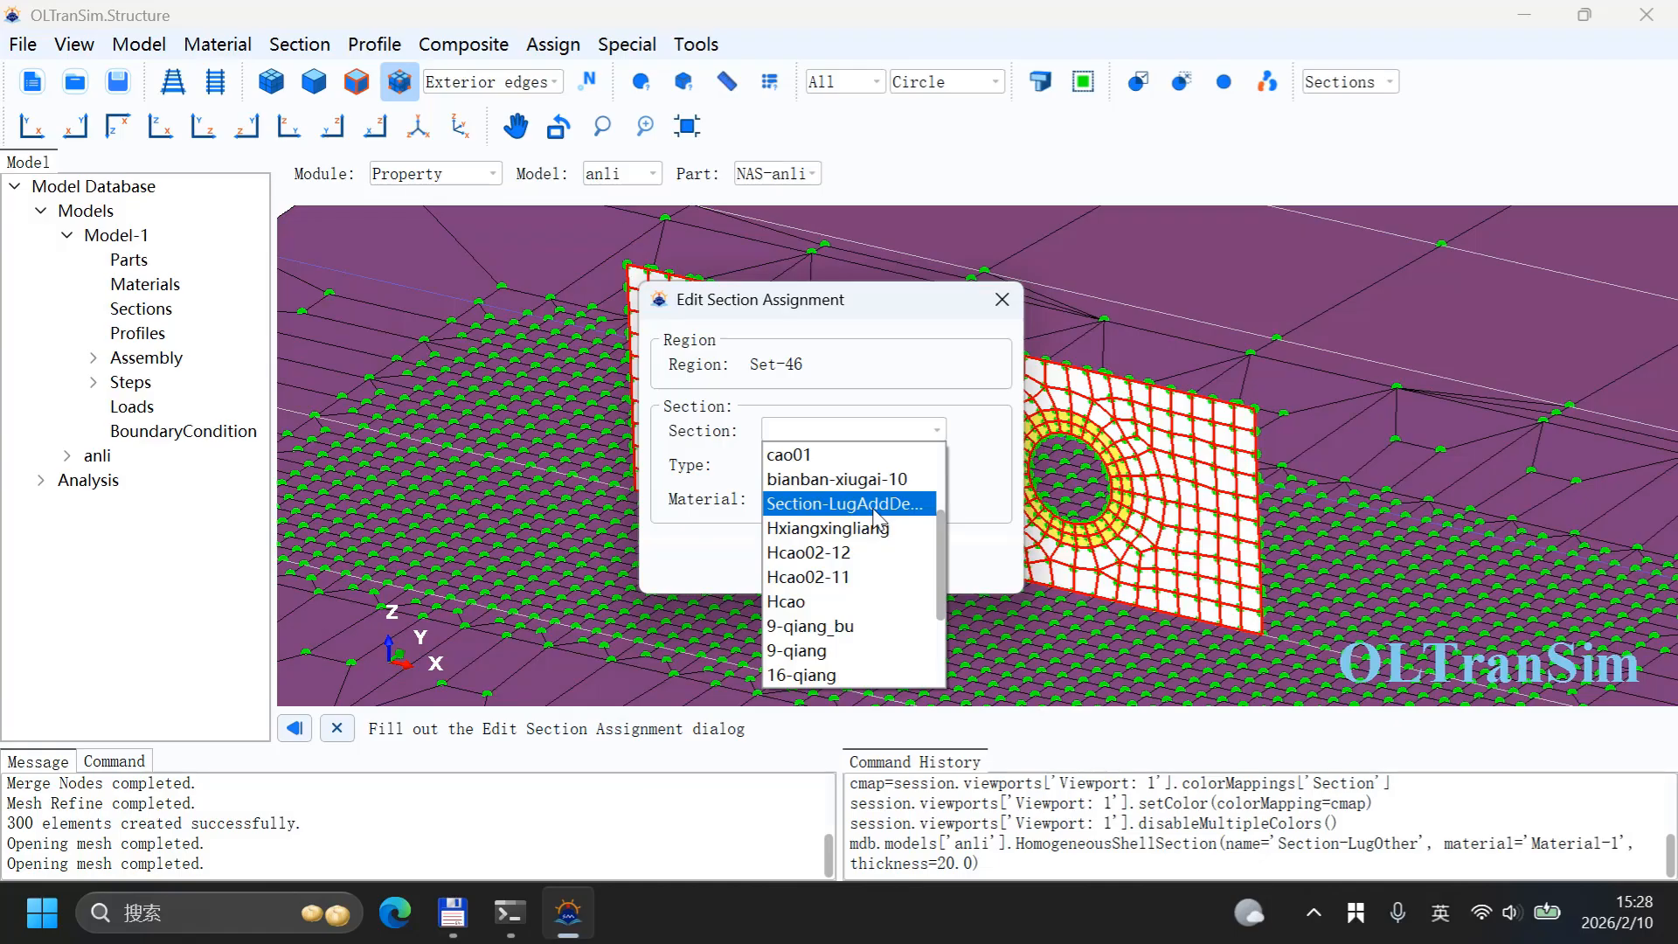
scroll(877, 516, down, 2)
scroll(877, 512, up, 4)
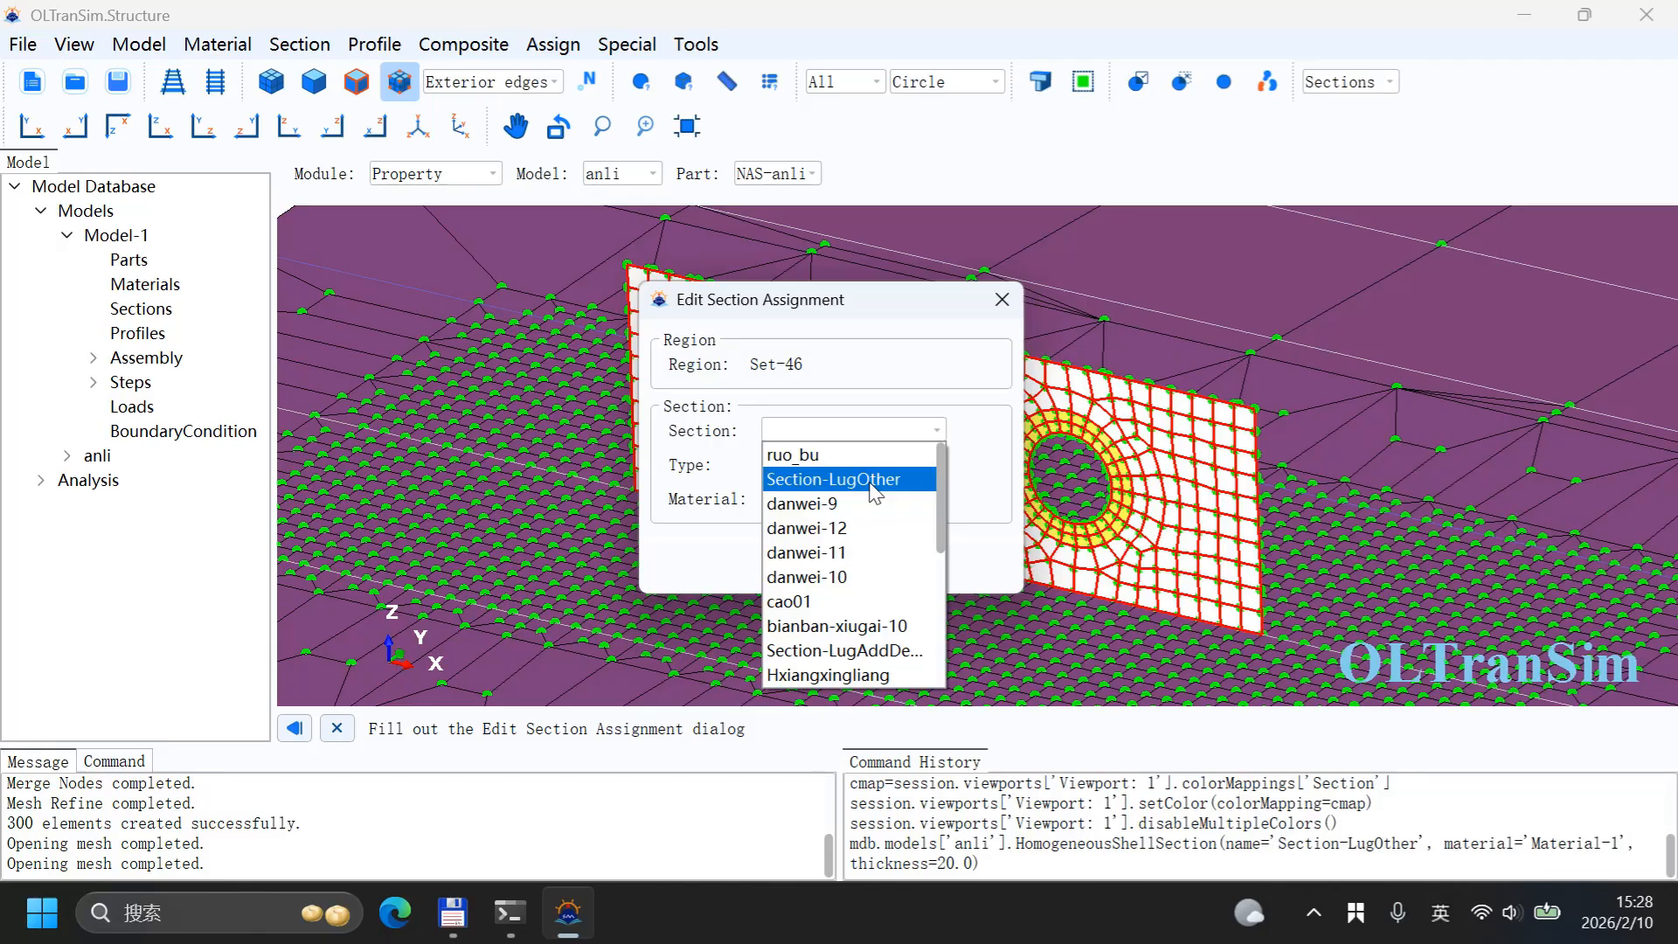
click(875, 479)
click(800, 568)
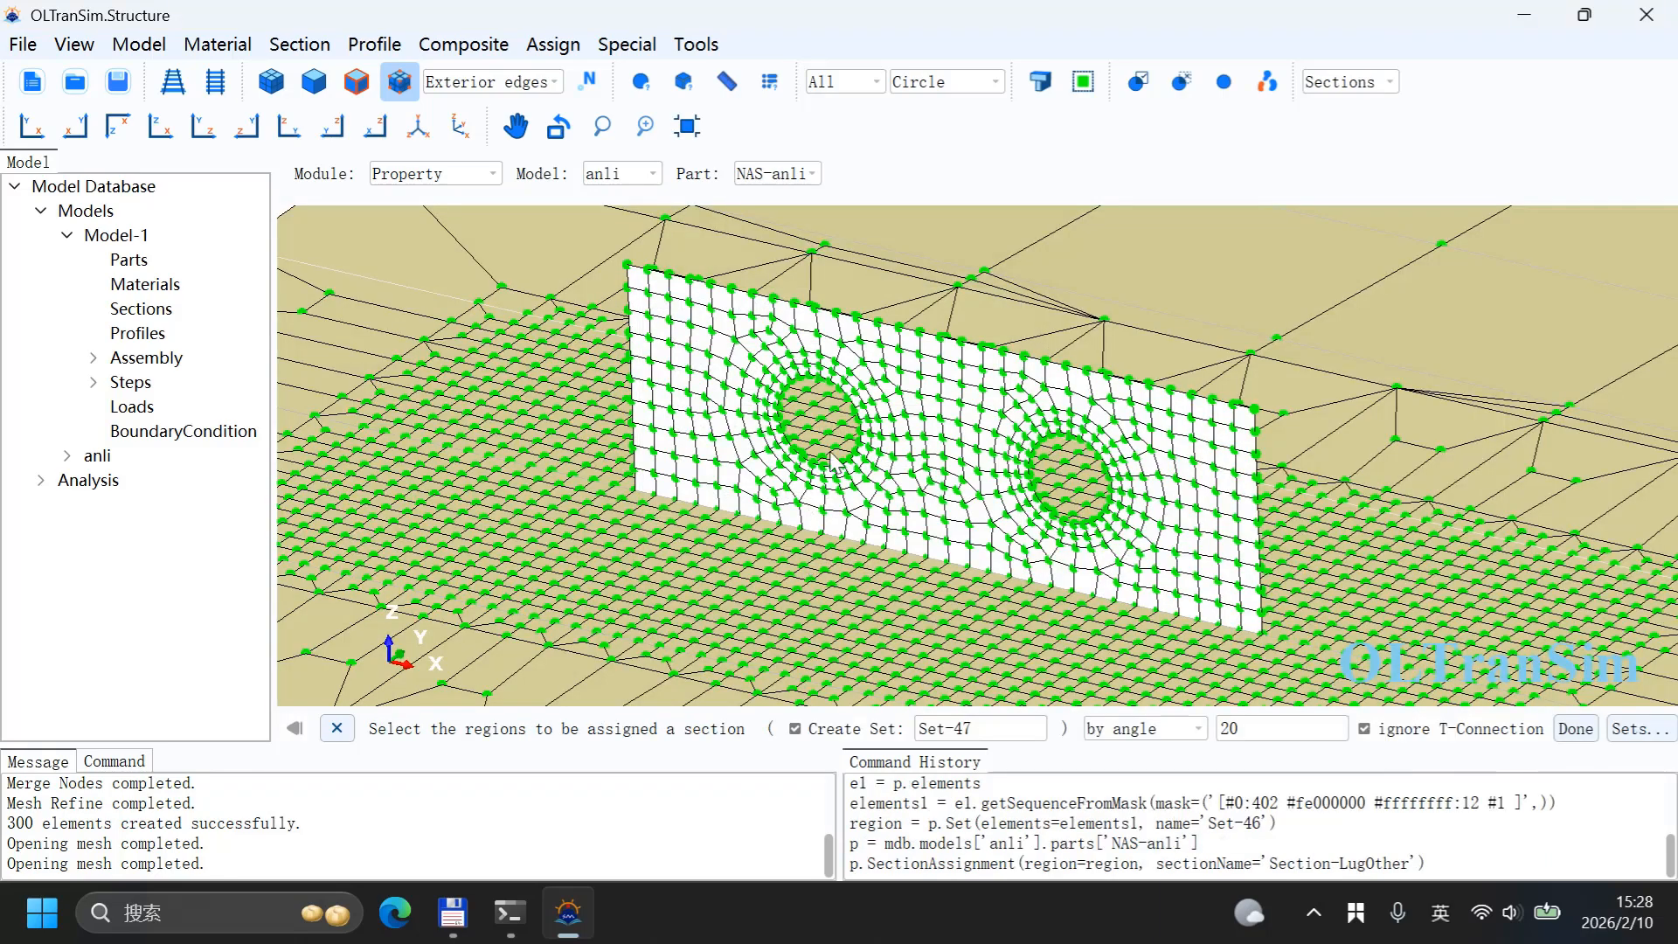
Step: Delete the Section-LugOther assignment in the section assignment manager and close the manager
scroll(869, 436, down, 5)
scroll(852, 447, up, 7)
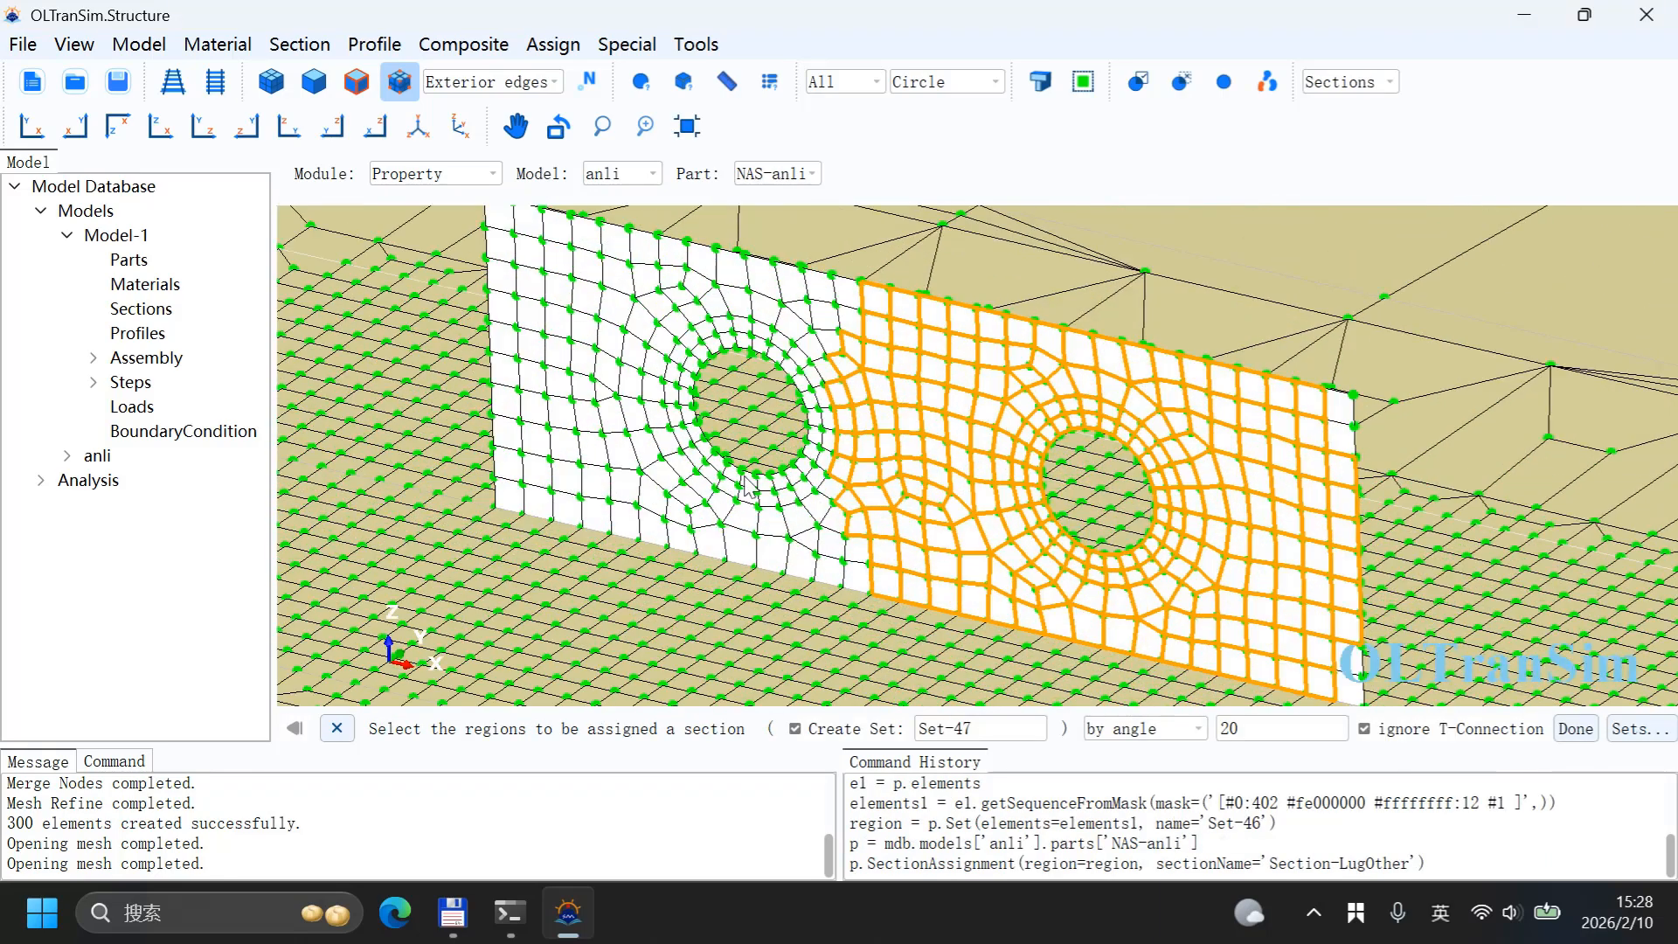
scroll(623, 425, down, 5)
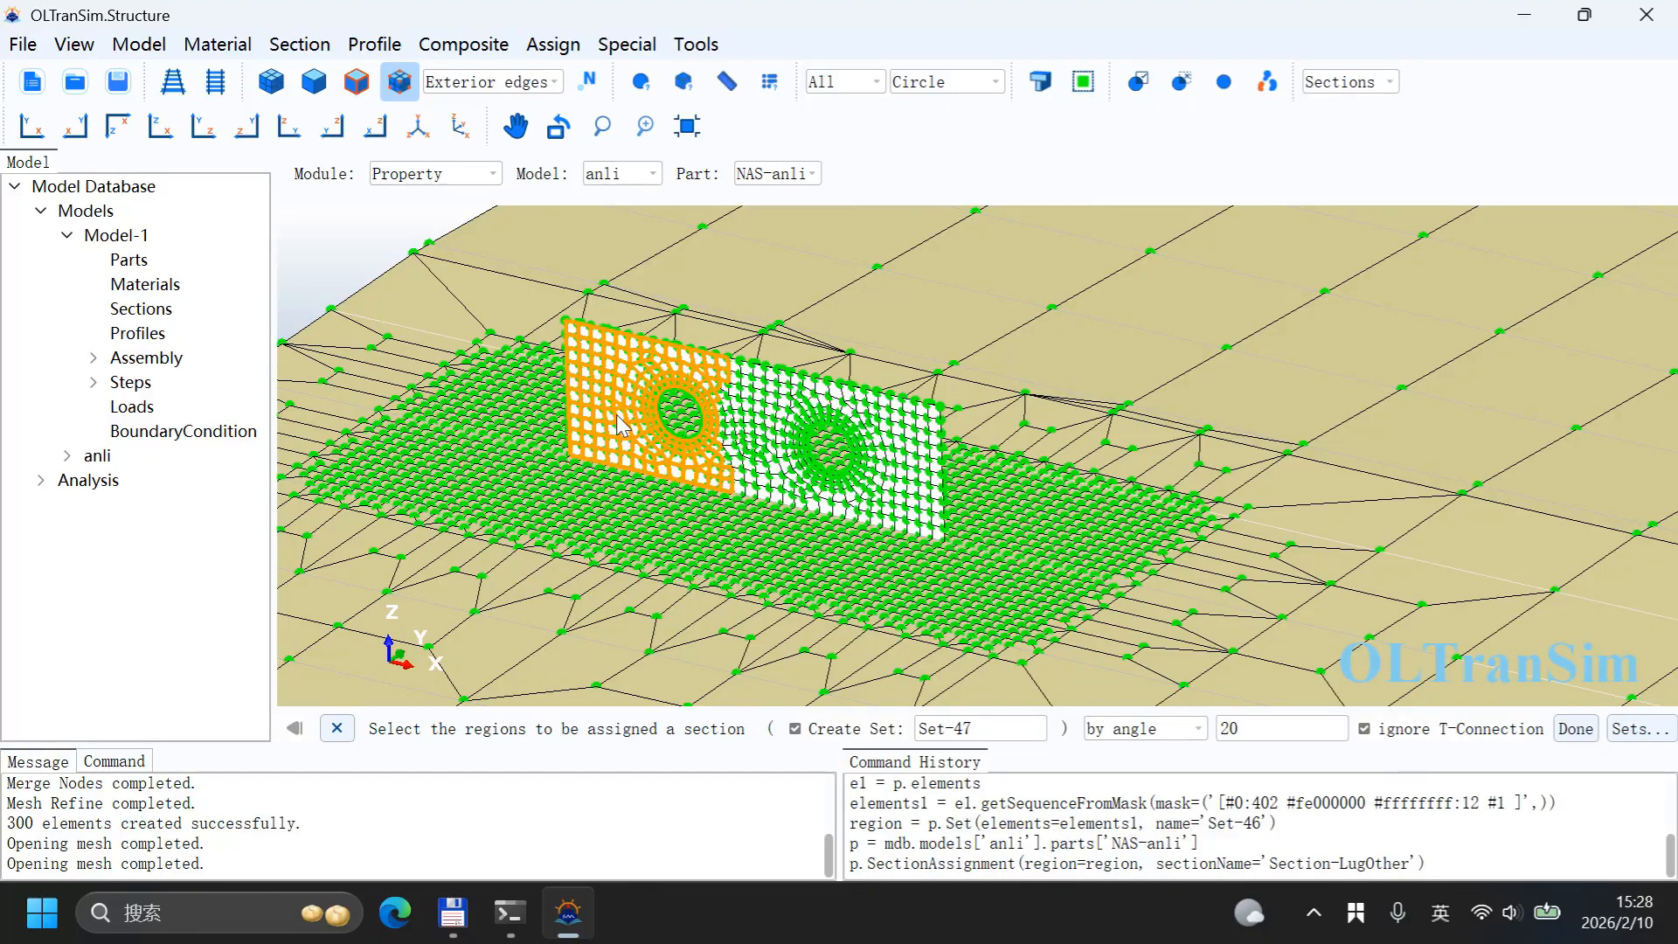
click(554, 43)
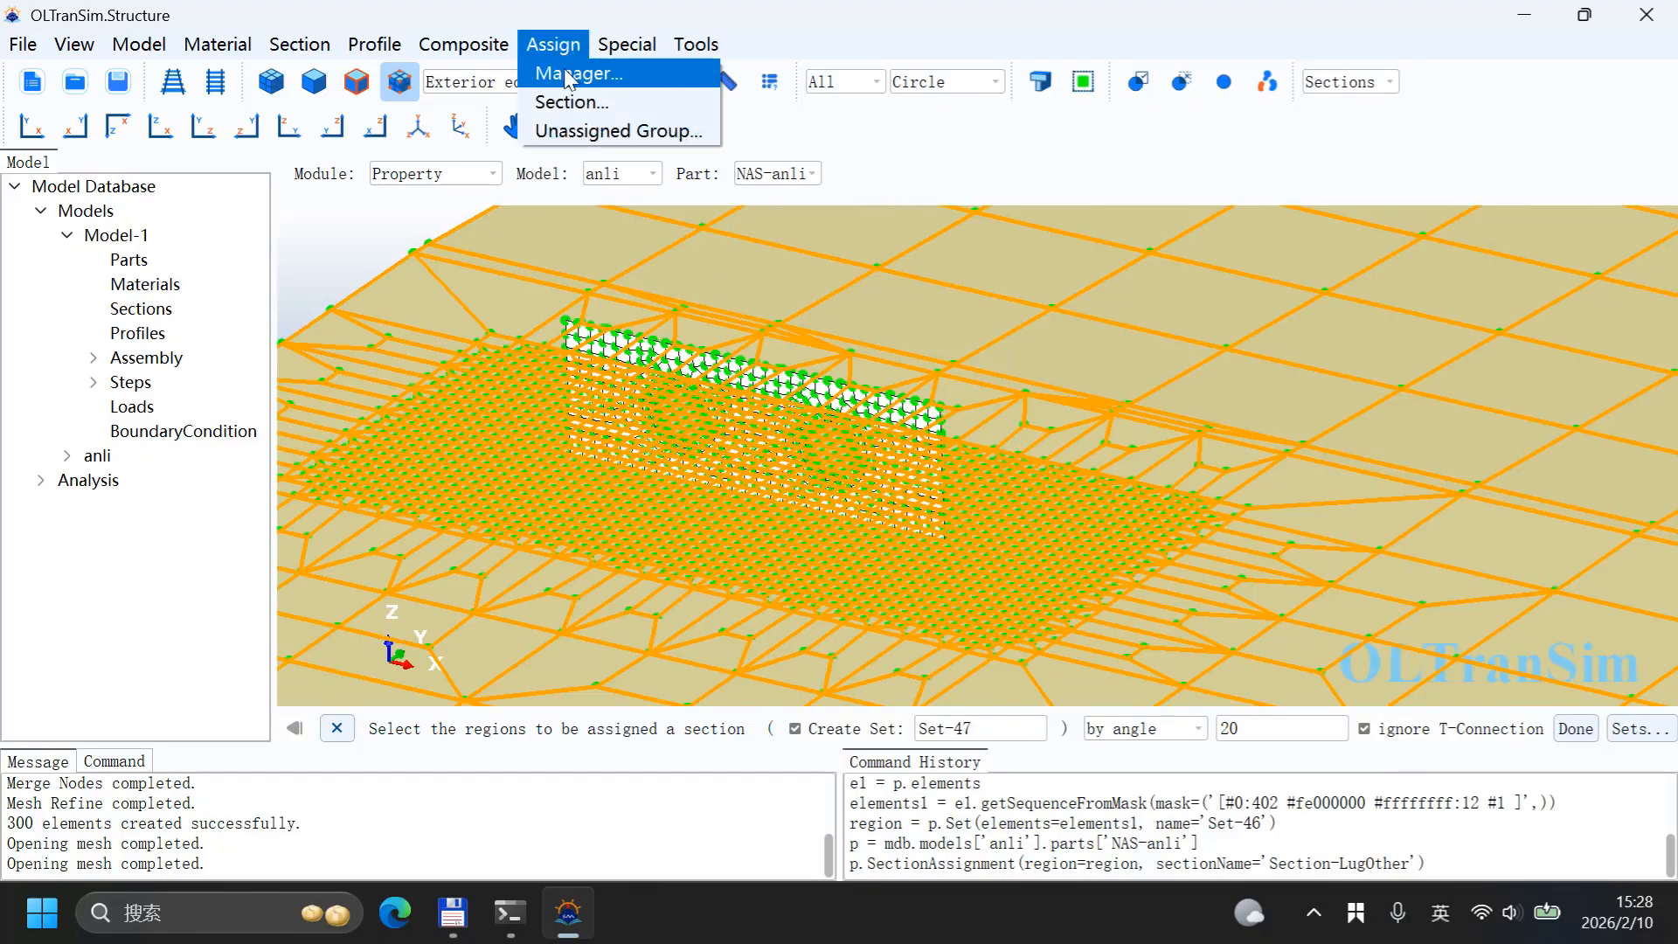
click(569, 77)
drag(1182, 554, 1190, 758)
drag(1002, 390, 835, 234)
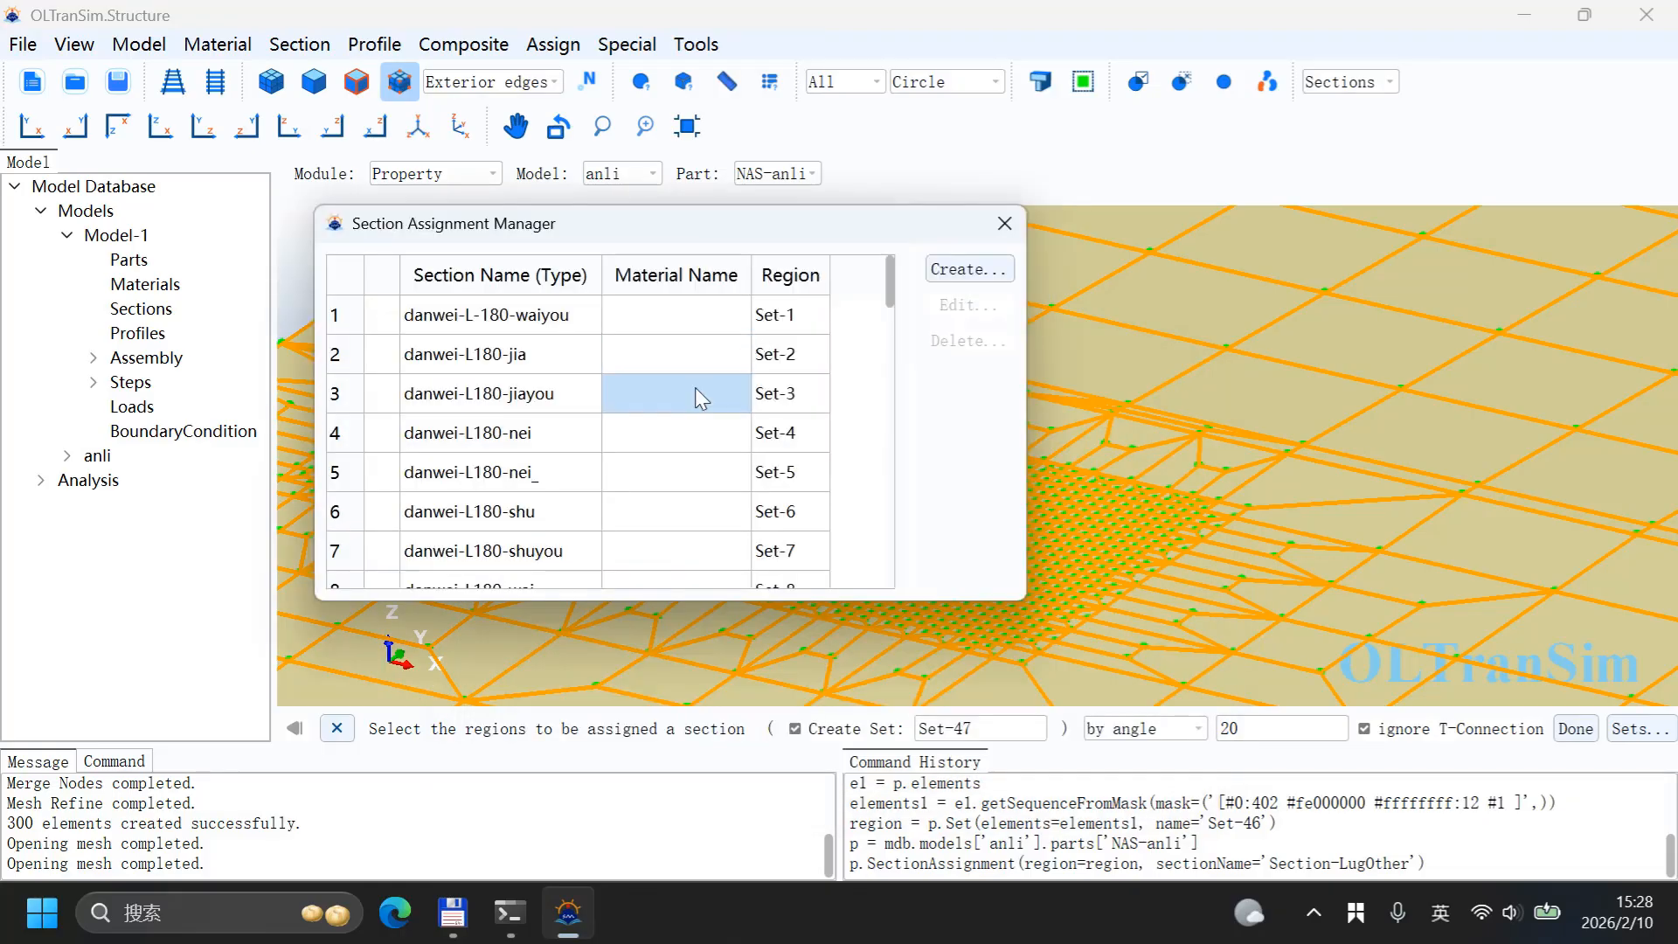
scroll(638, 444, down, 4)
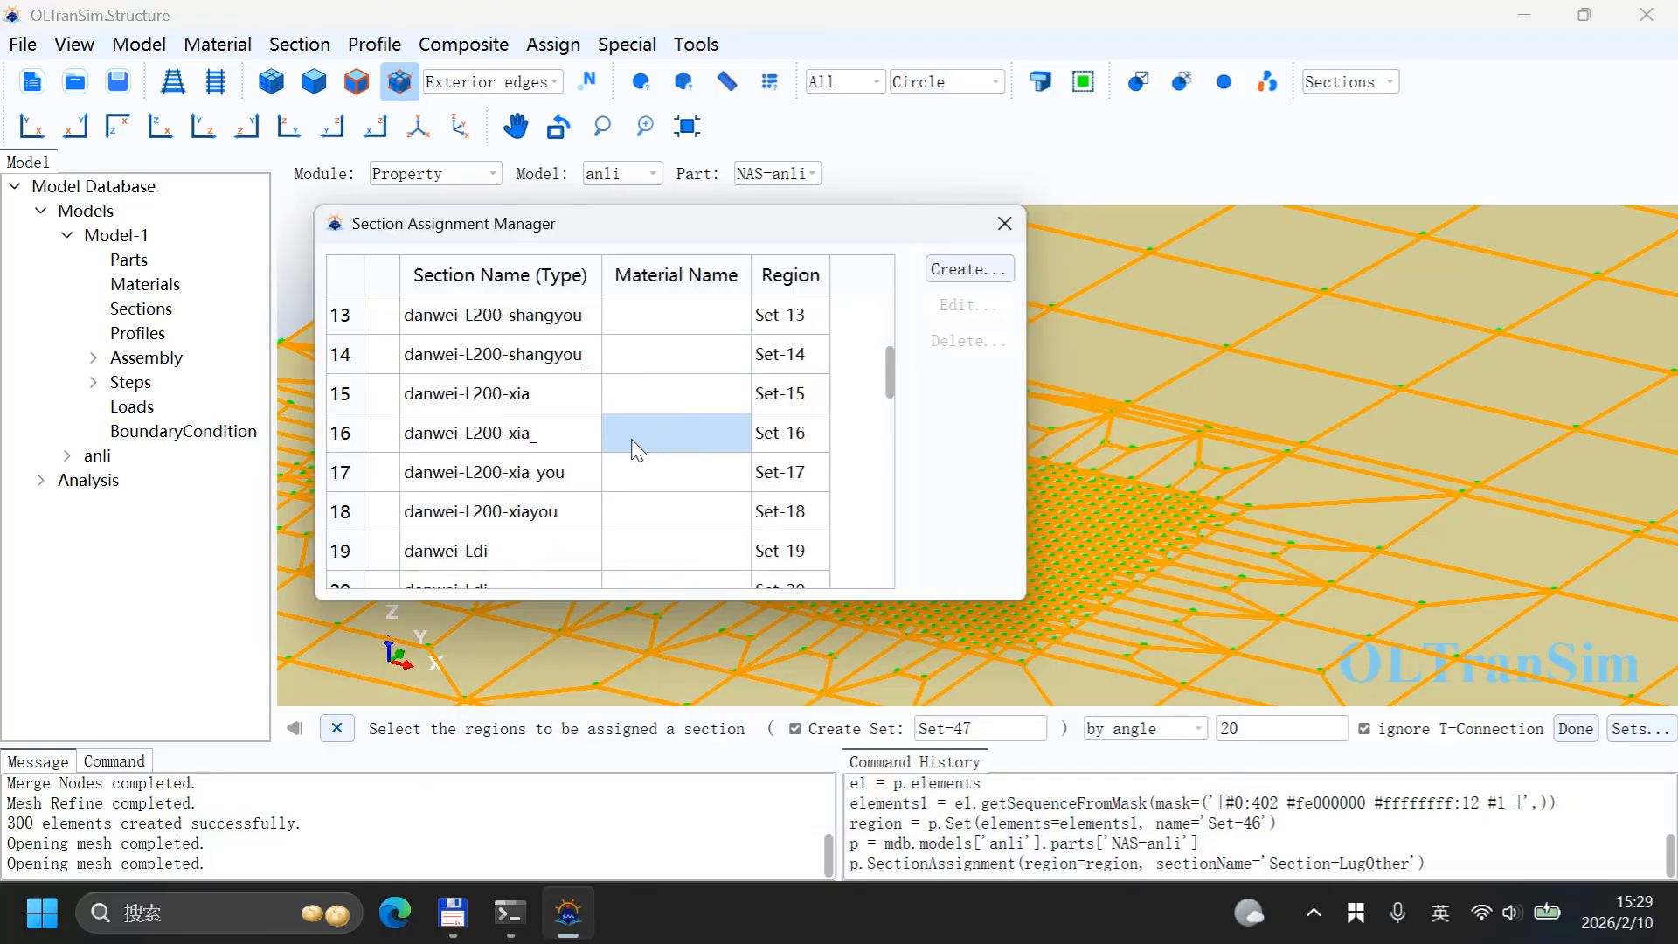
scroll(633, 450, down, 8)
click(583, 566)
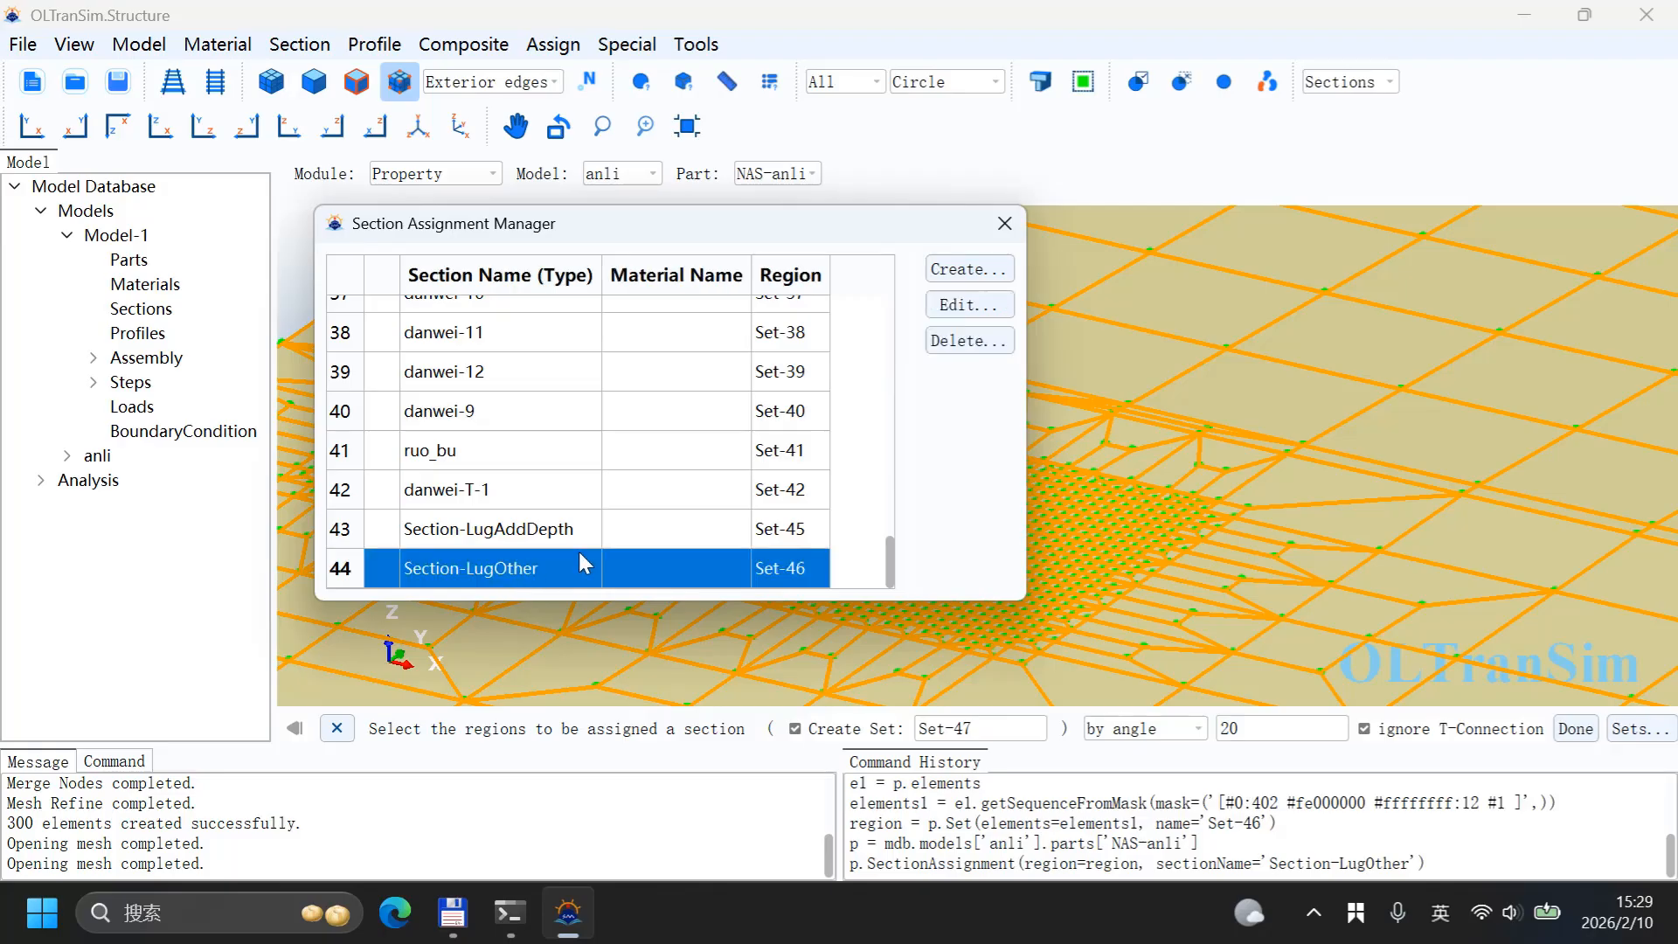
click(968, 340)
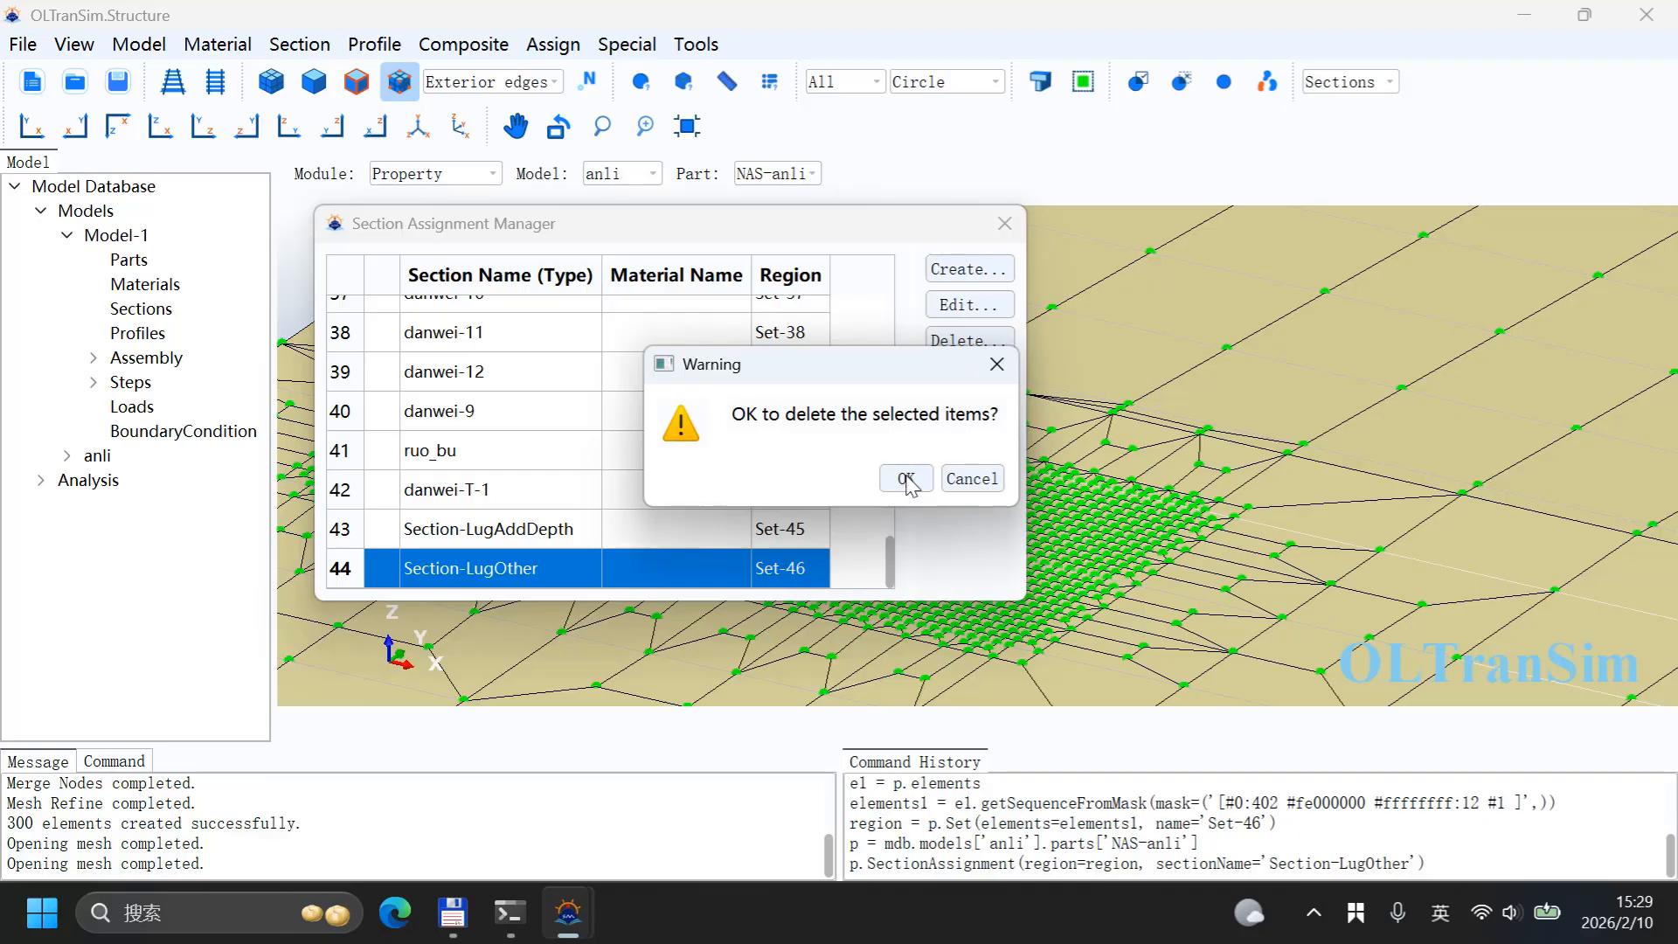
drag(877, 372, 791, 367)
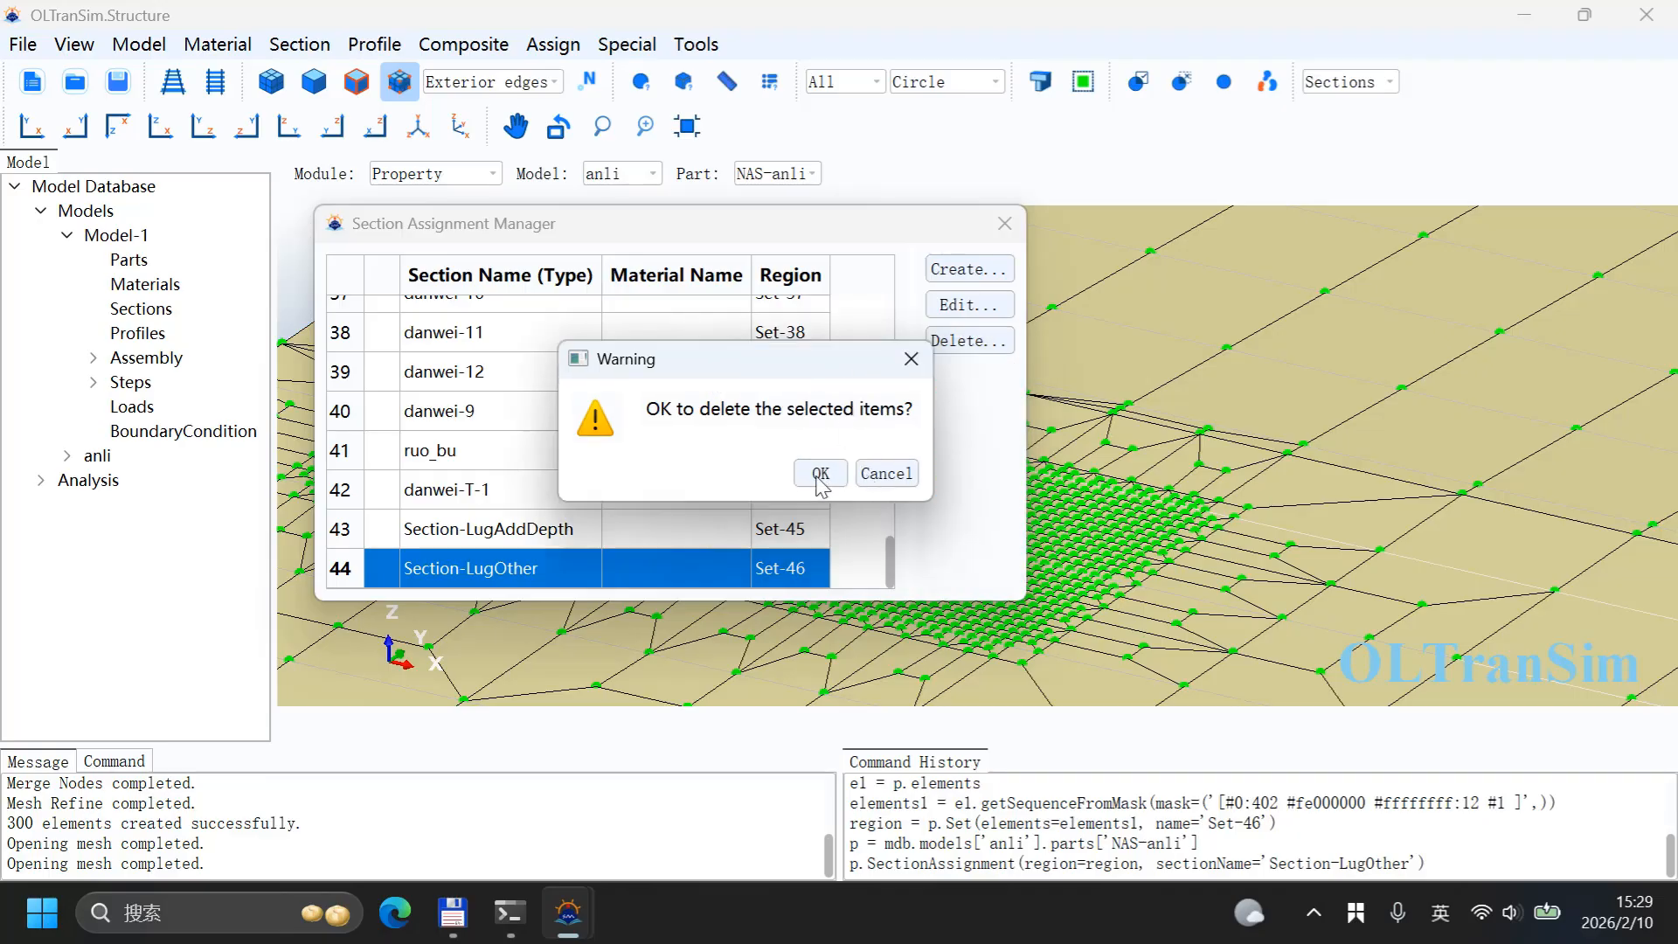
drag(910, 360, 978, 347)
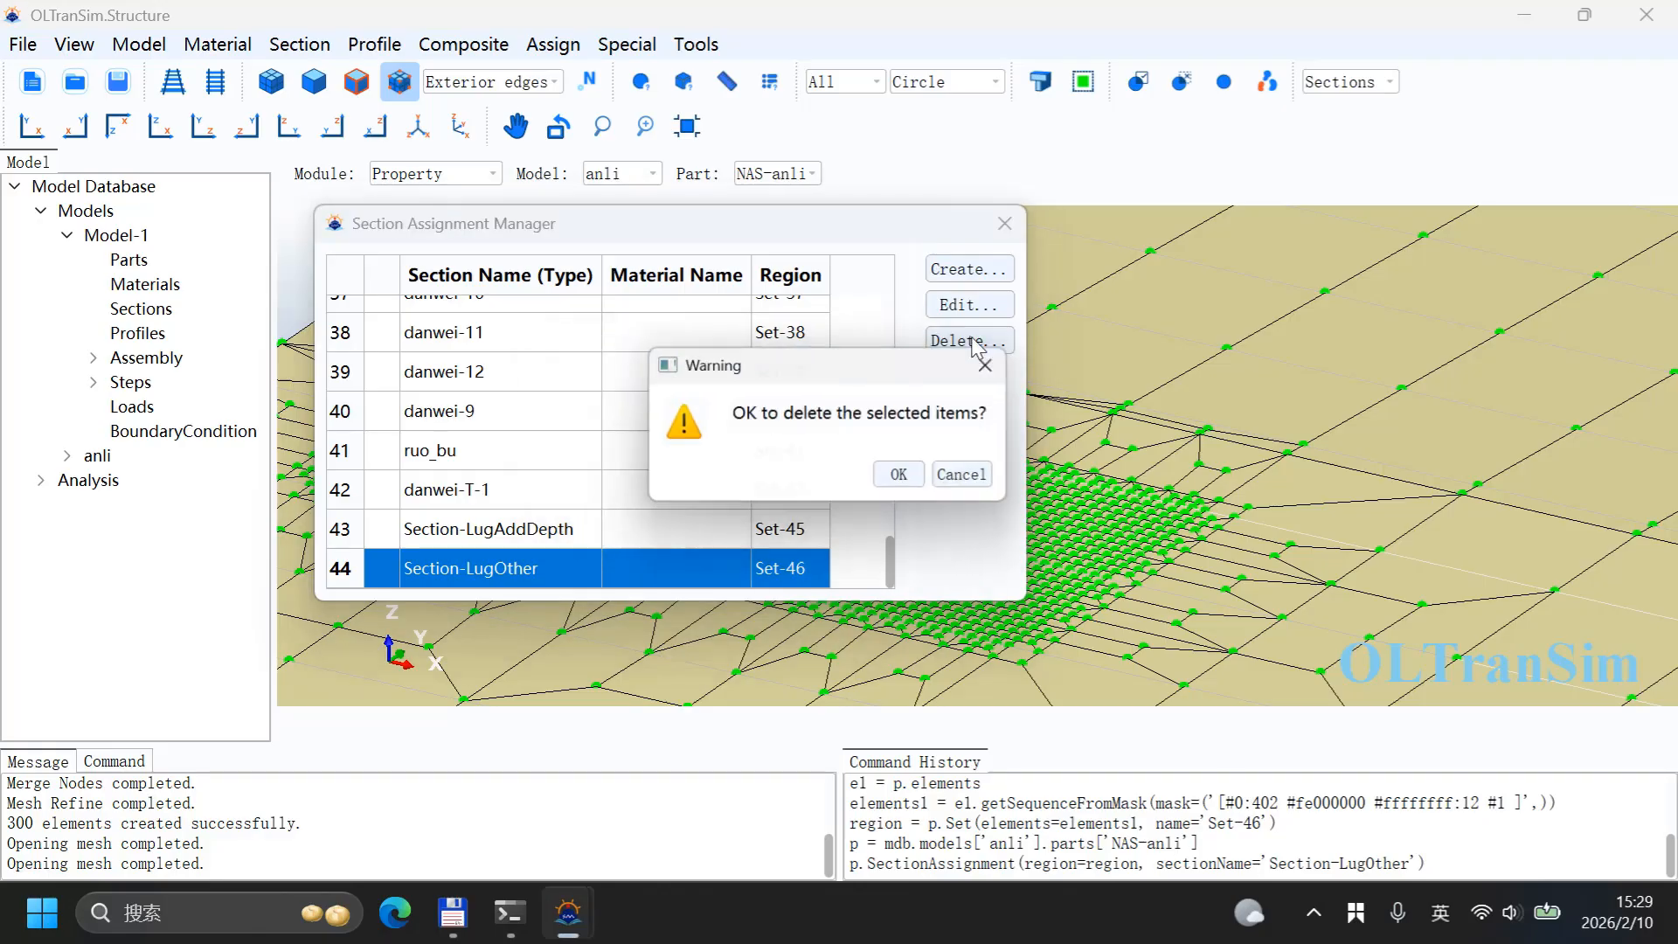
click(898, 474)
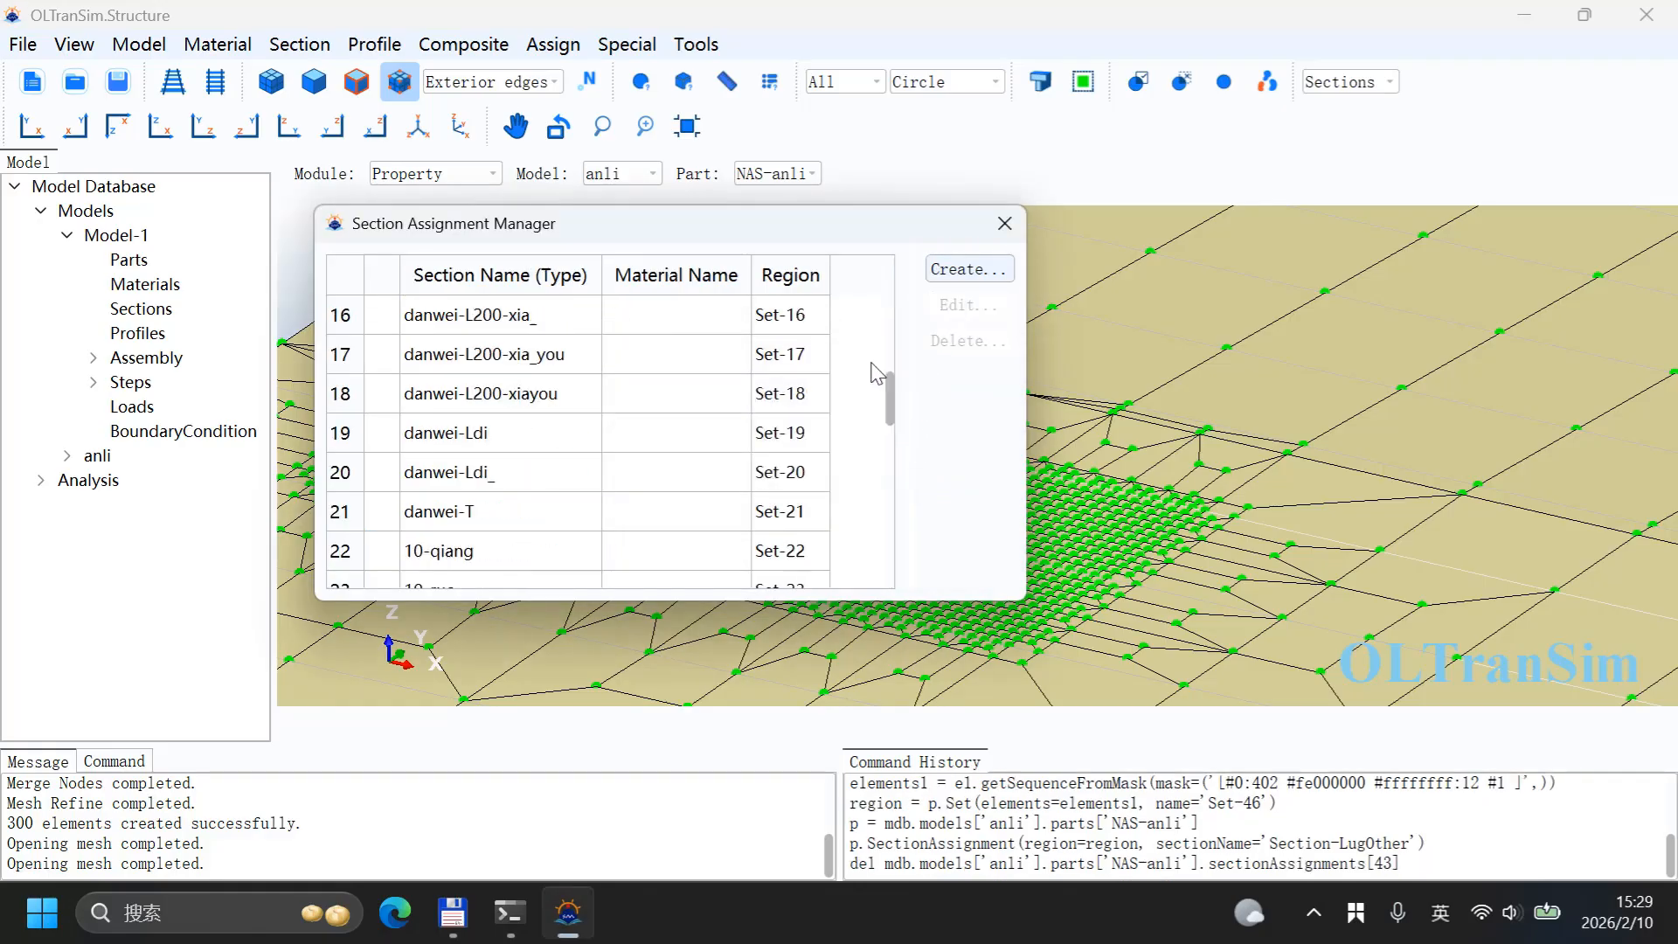
scroll(872, 365, down, 7)
click(1005, 224)
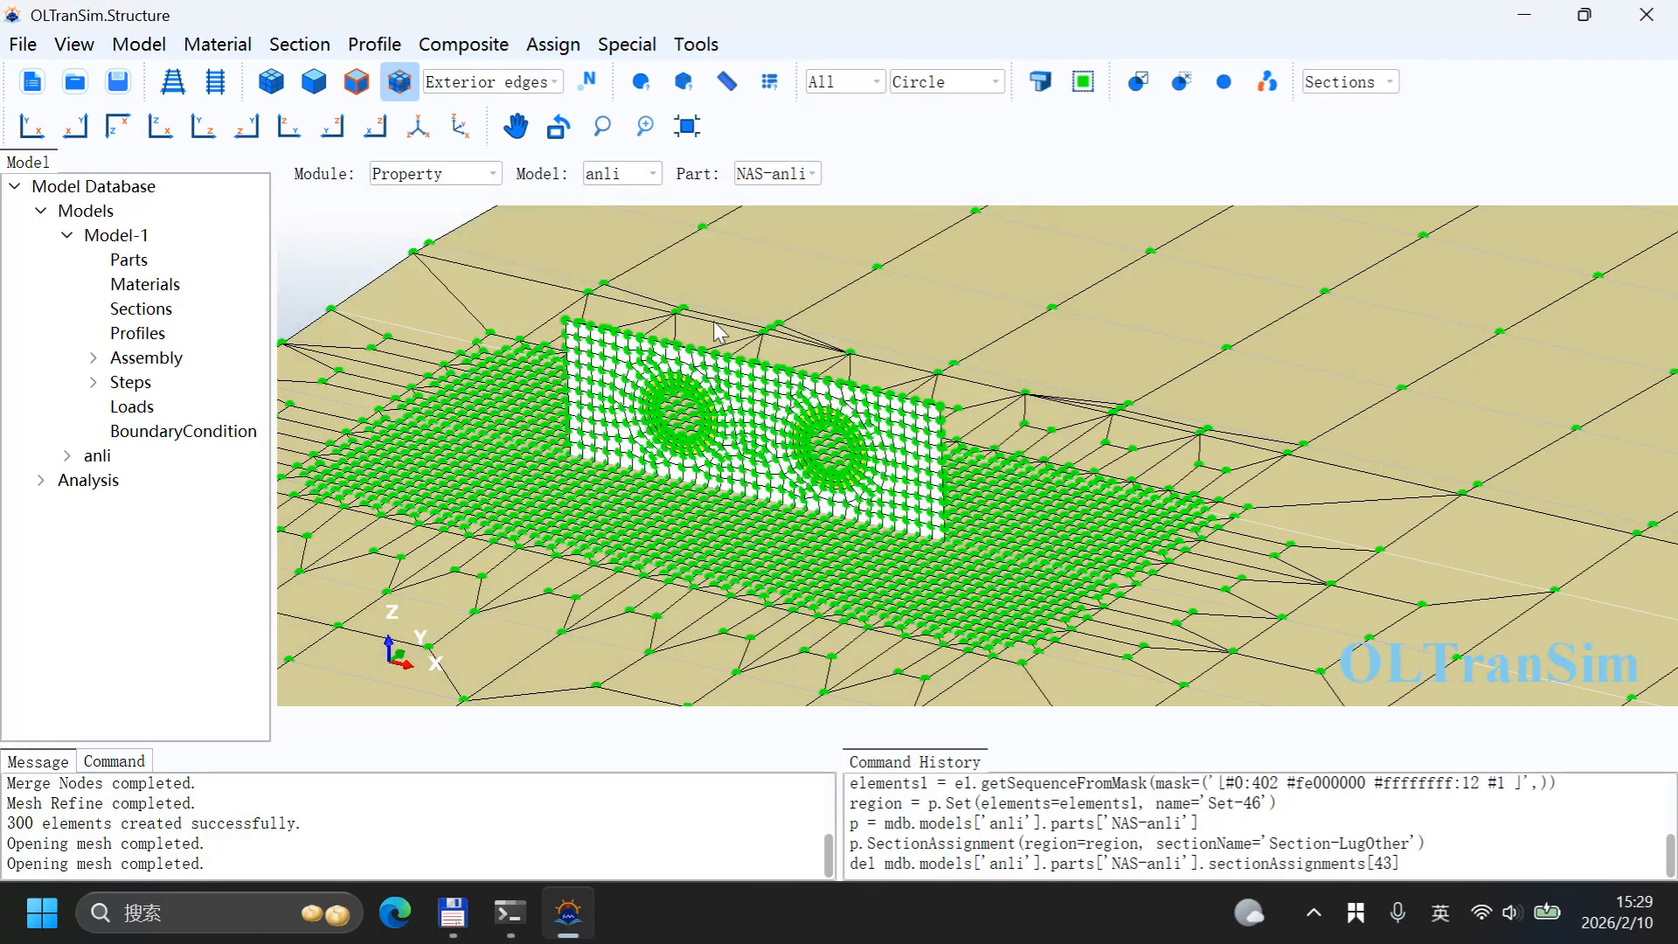
Step: Start a new section assignment and select the entire wall by angle, including the corner element
scroll(669, 361, up, 5)
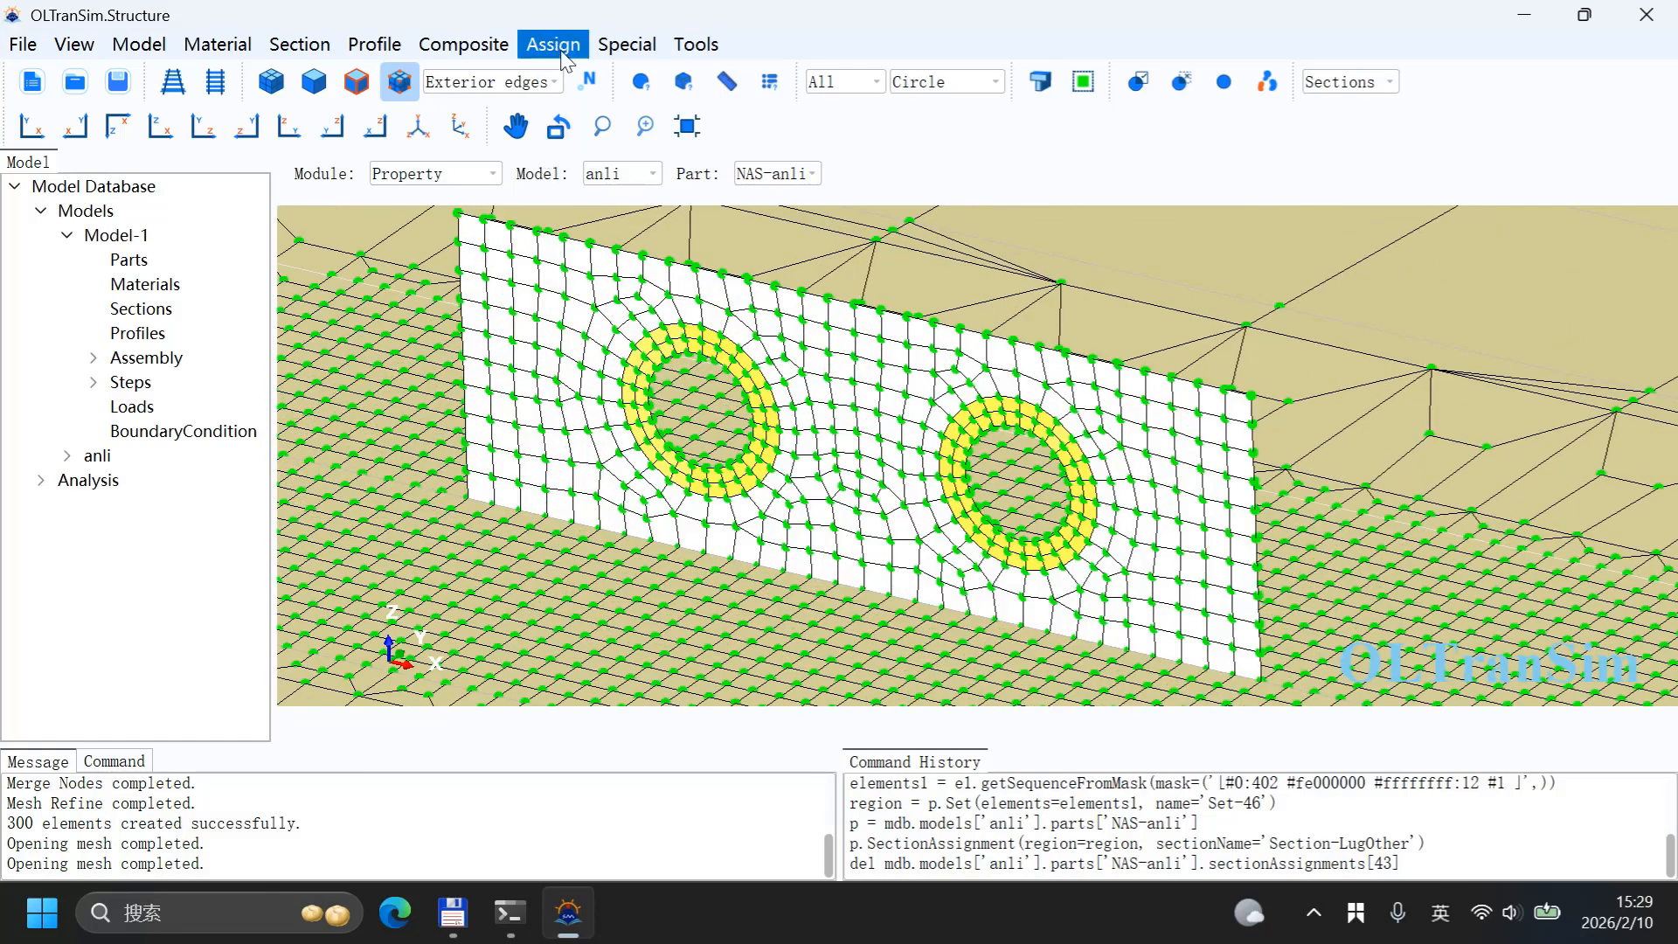
click(553, 44)
click(583, 104)
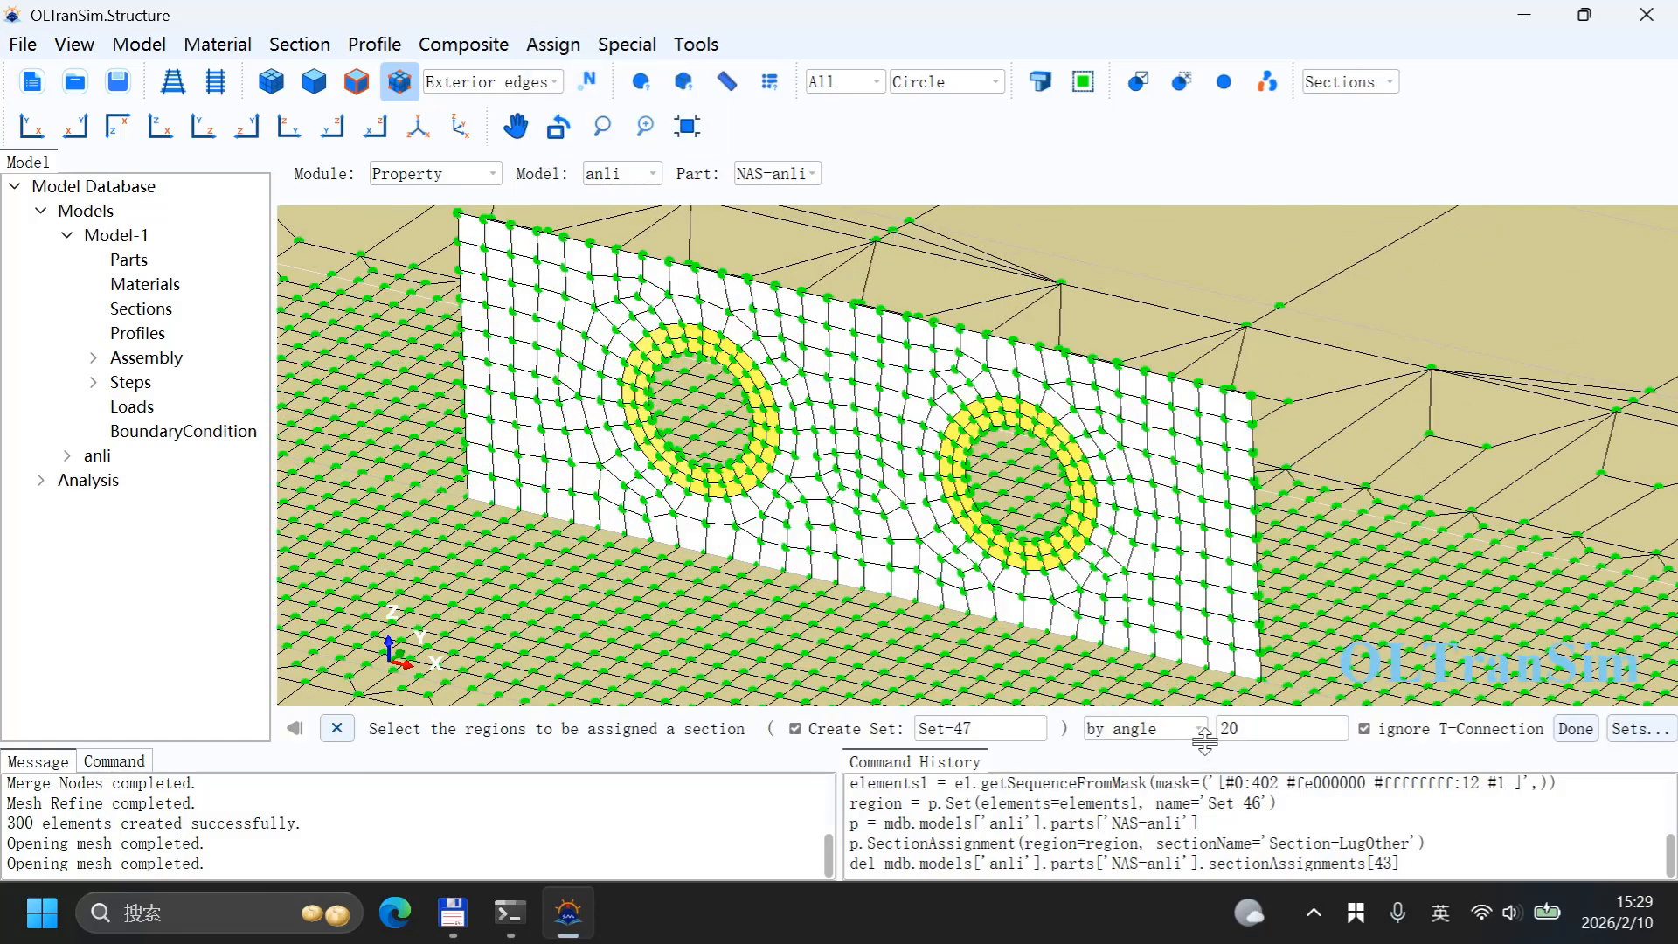
click(1142, 702)
click(630, 303)
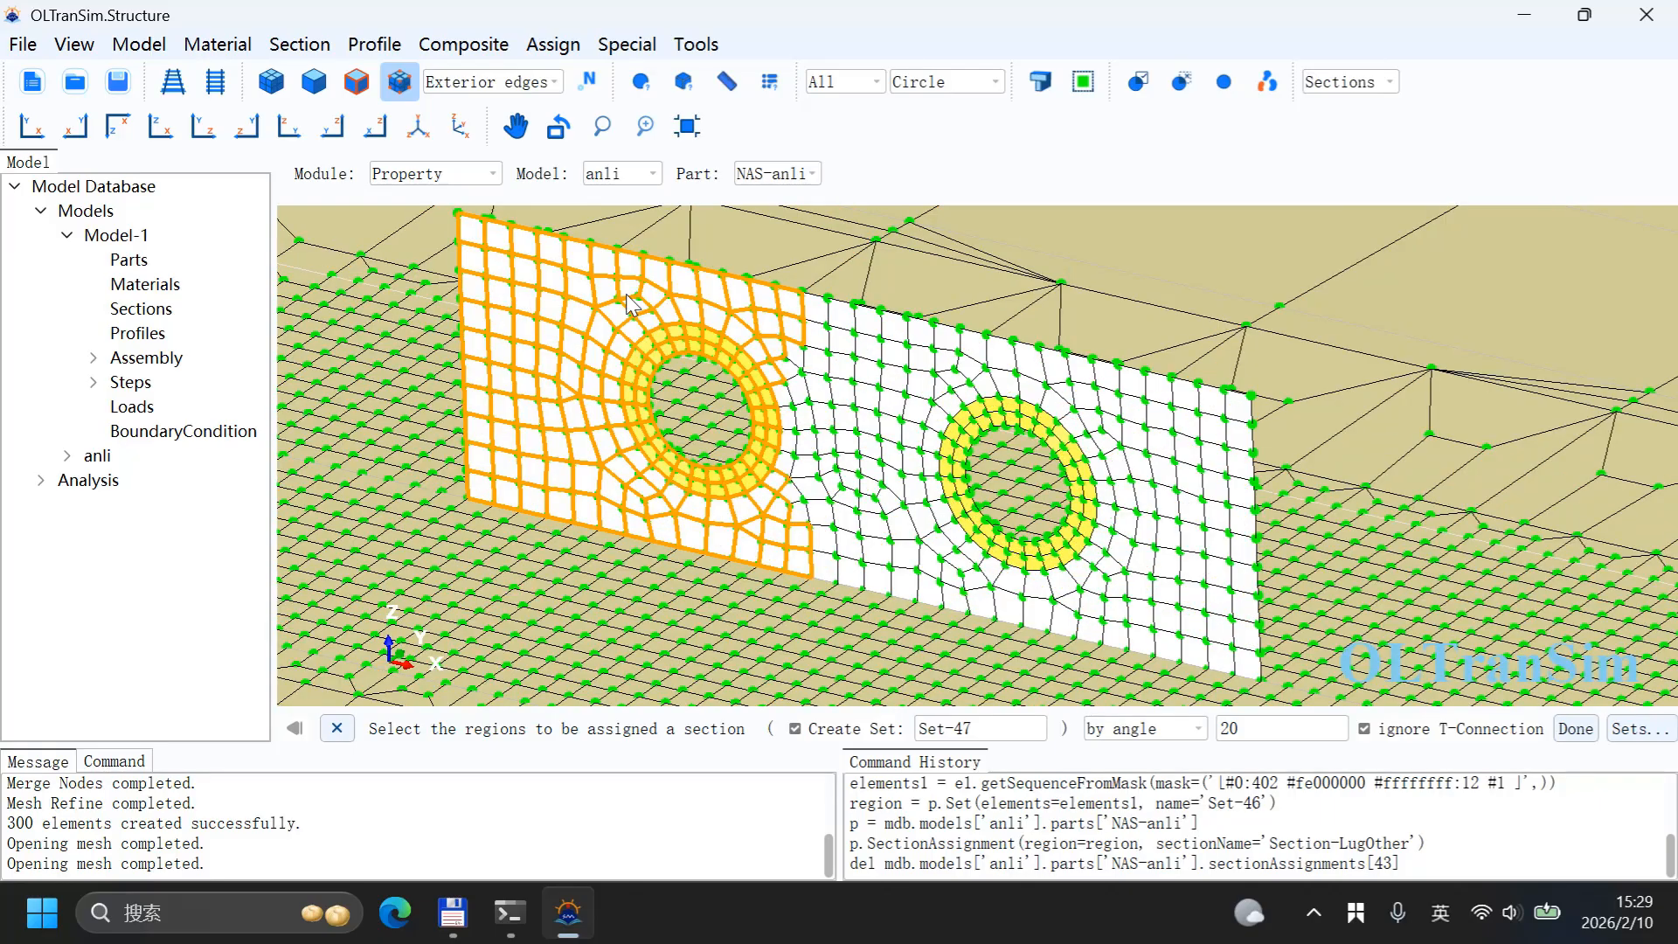
click(625, 294)
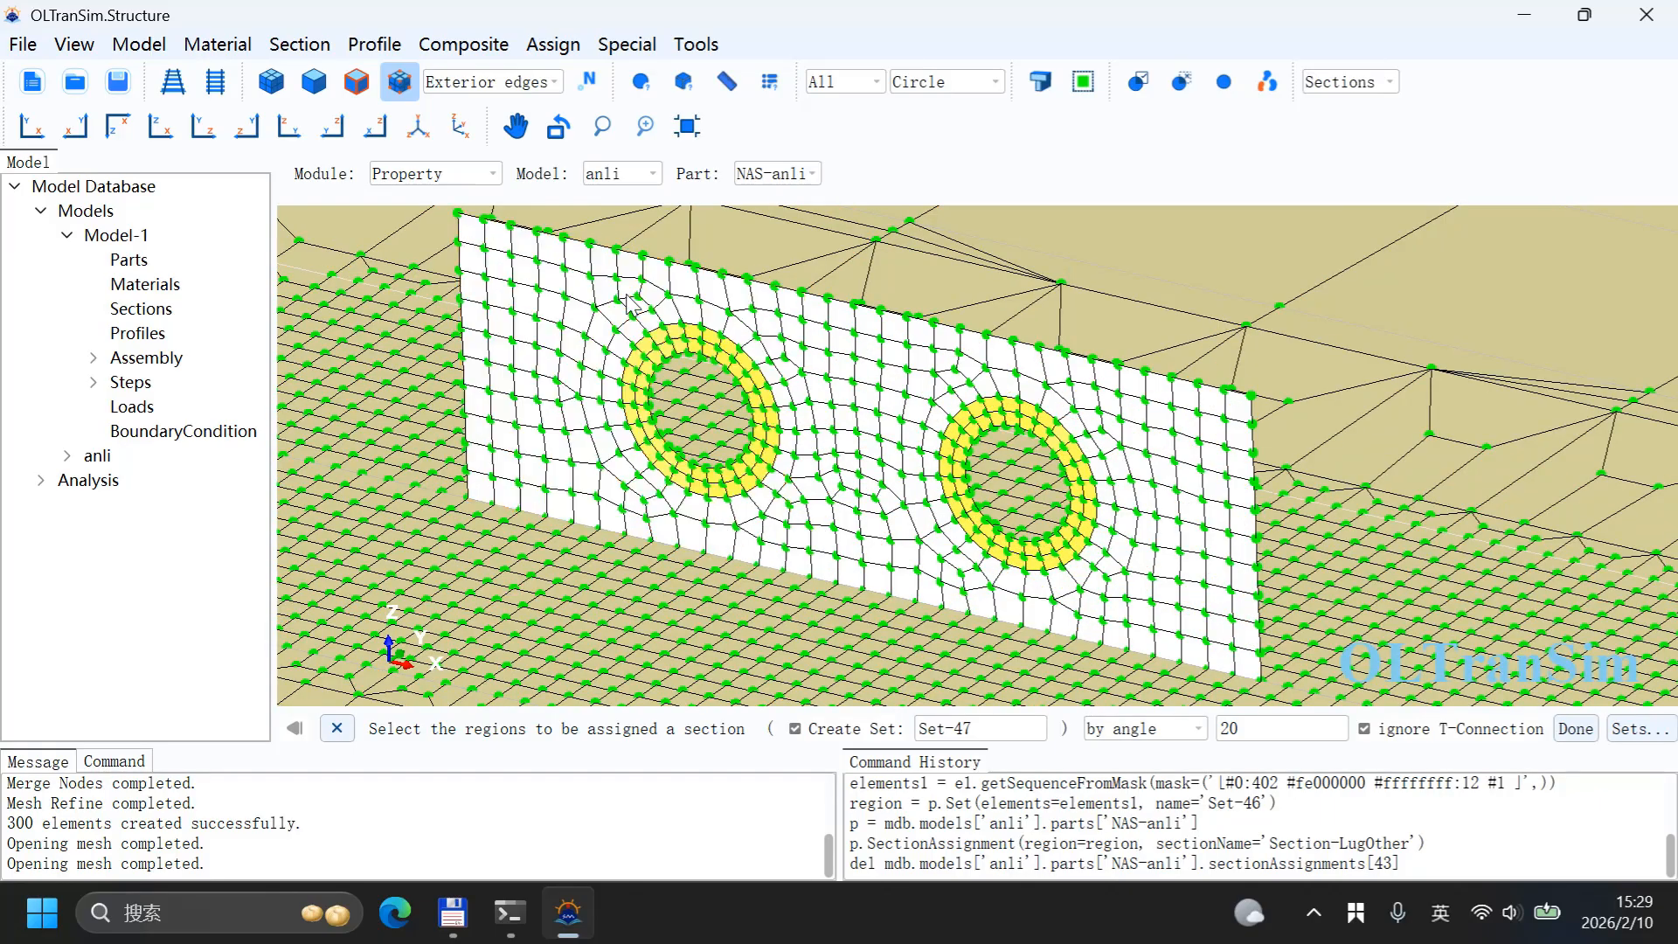
shift+click(851, 357)
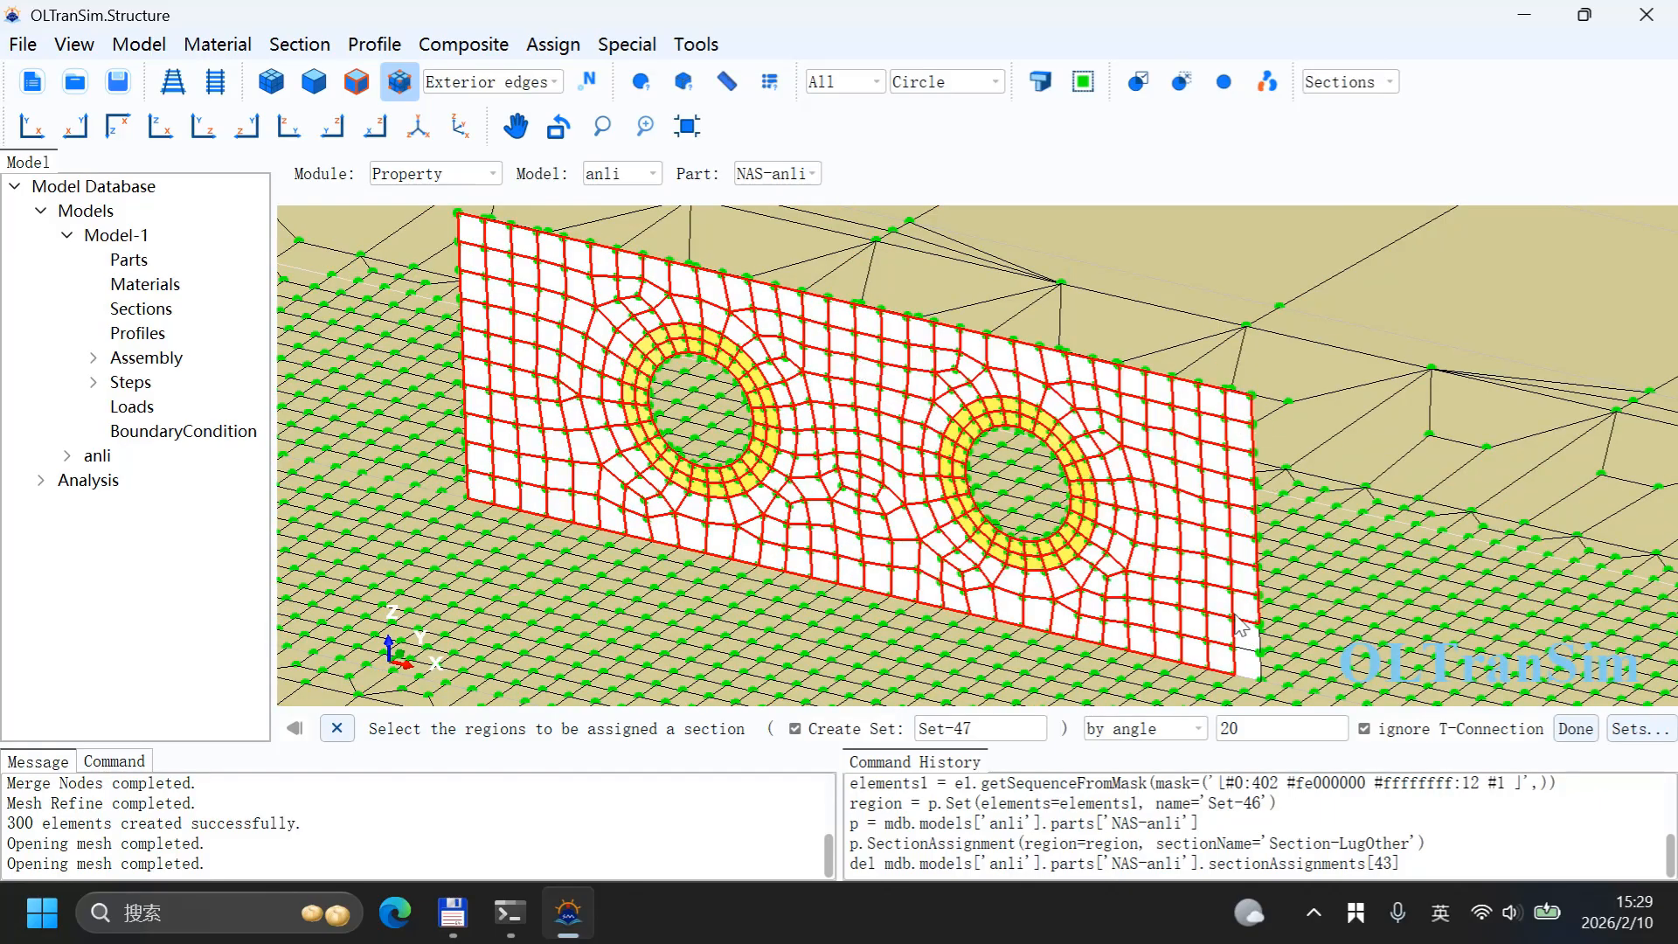
shift+click(1247, 656)
click(1145, 728)
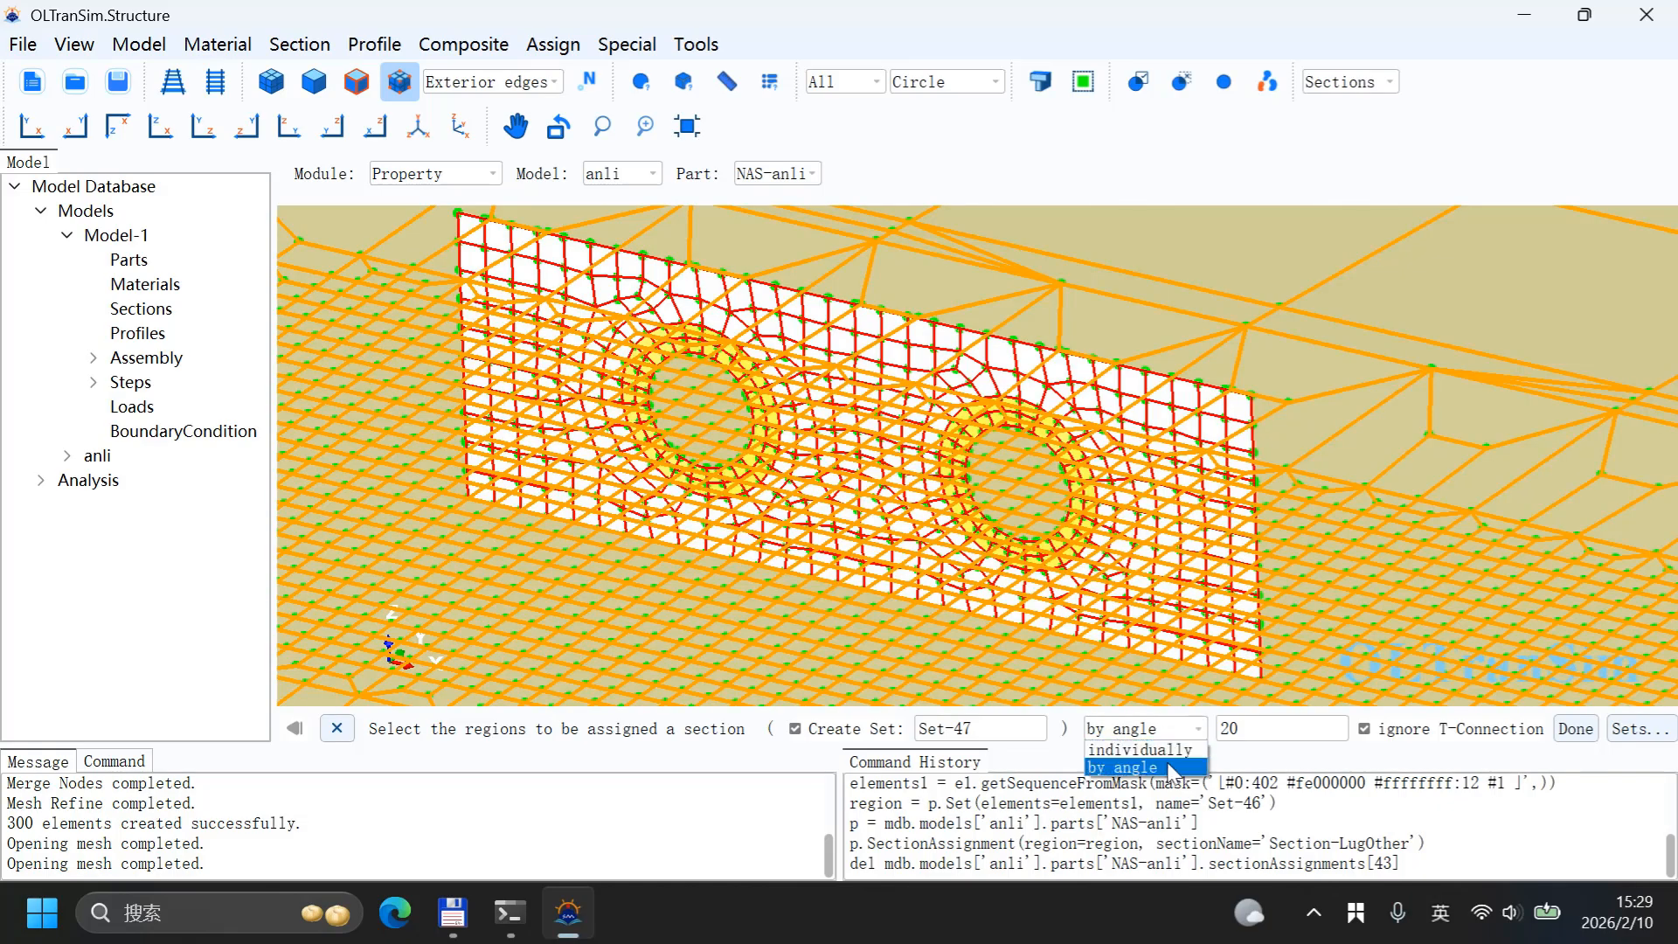
click(1140, 745)
Step: In the bottom view, deselect both opening rings and assign Section-LugOther to the remaining wall elements
scroll(1124, 588, down, 5)
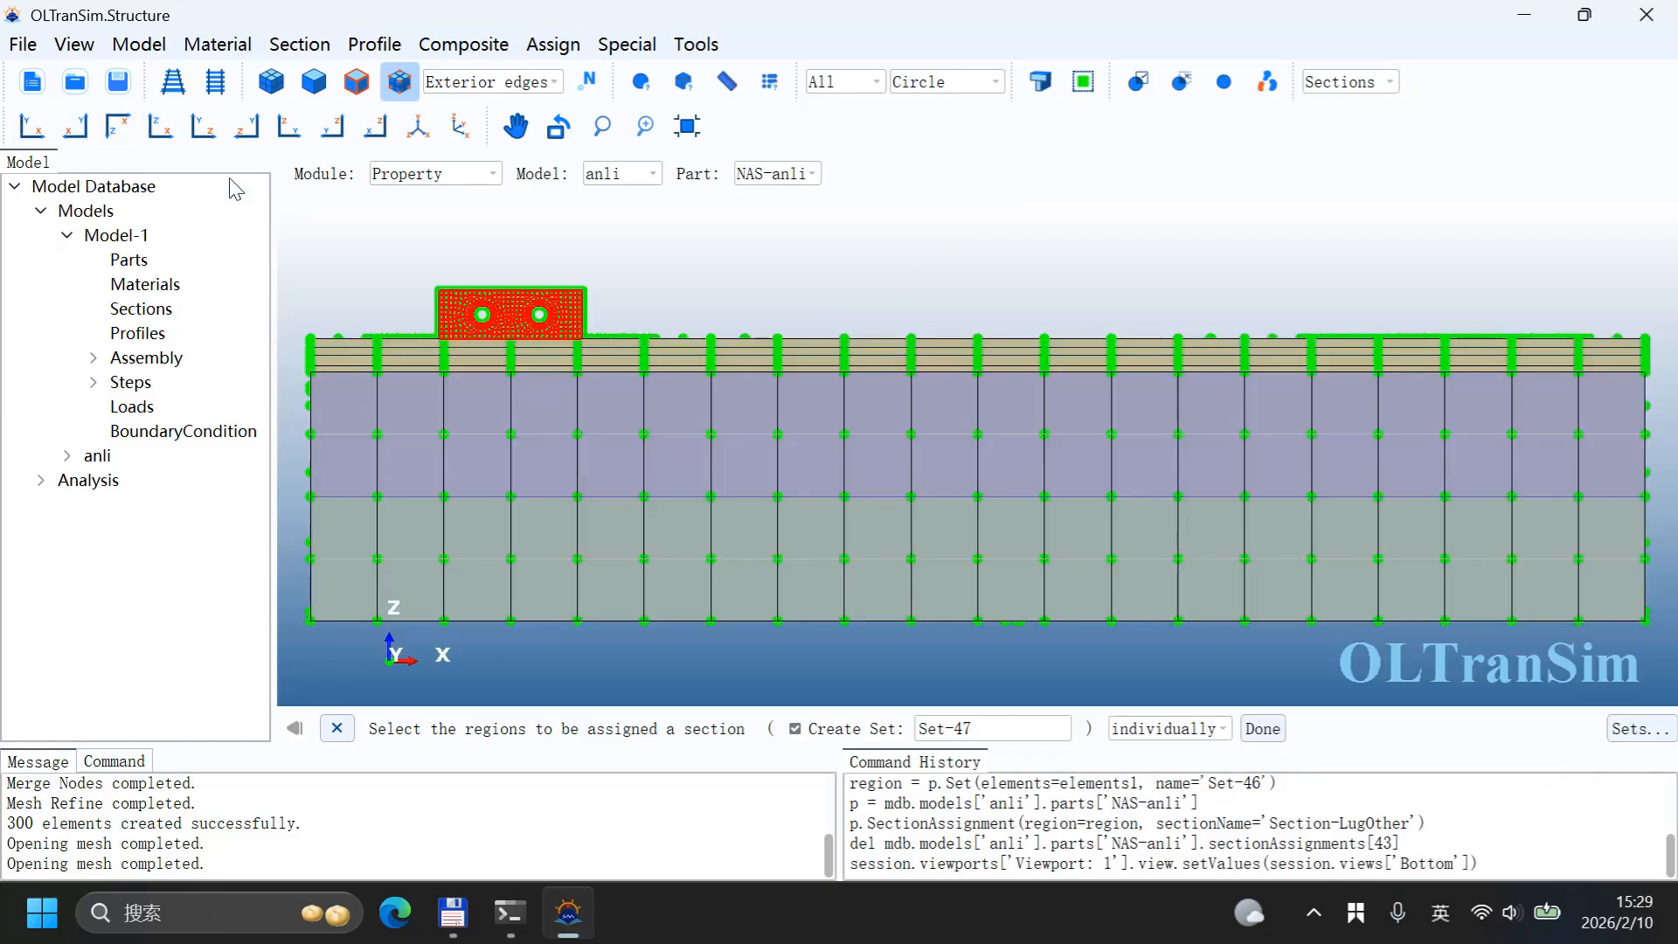
click(160, 128)
scroll(979, 358, down, 2)
scroll(700, 323, up, 6)
scroll(709, 351, up, 4)
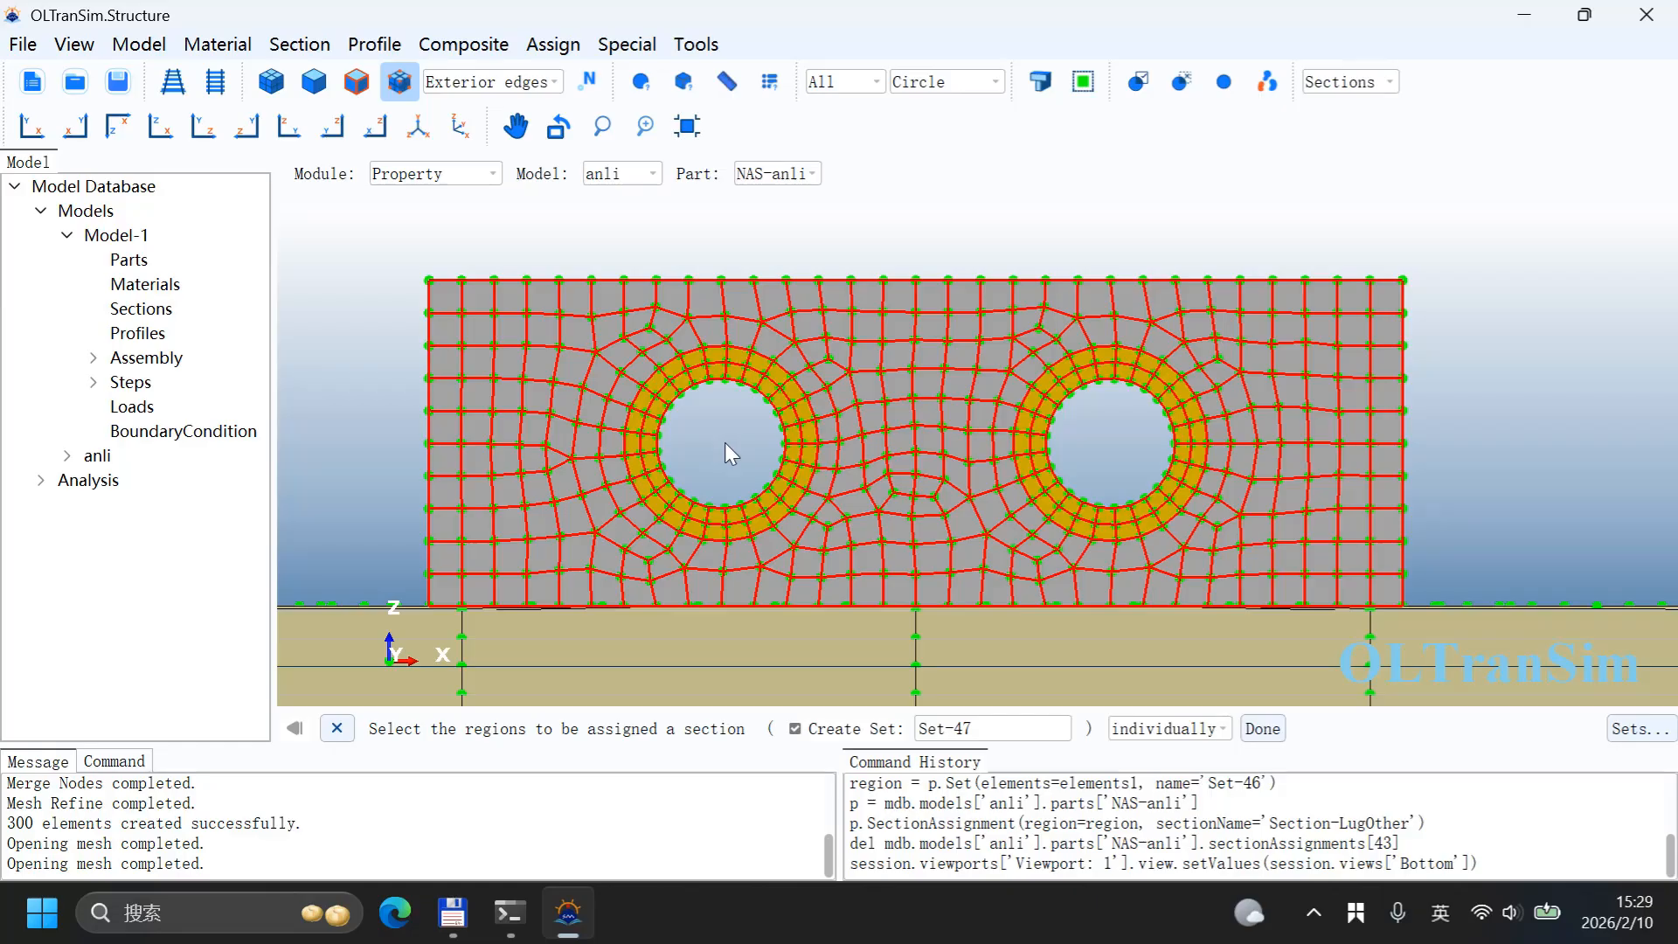
click(772, 517)
click(1162, 518)
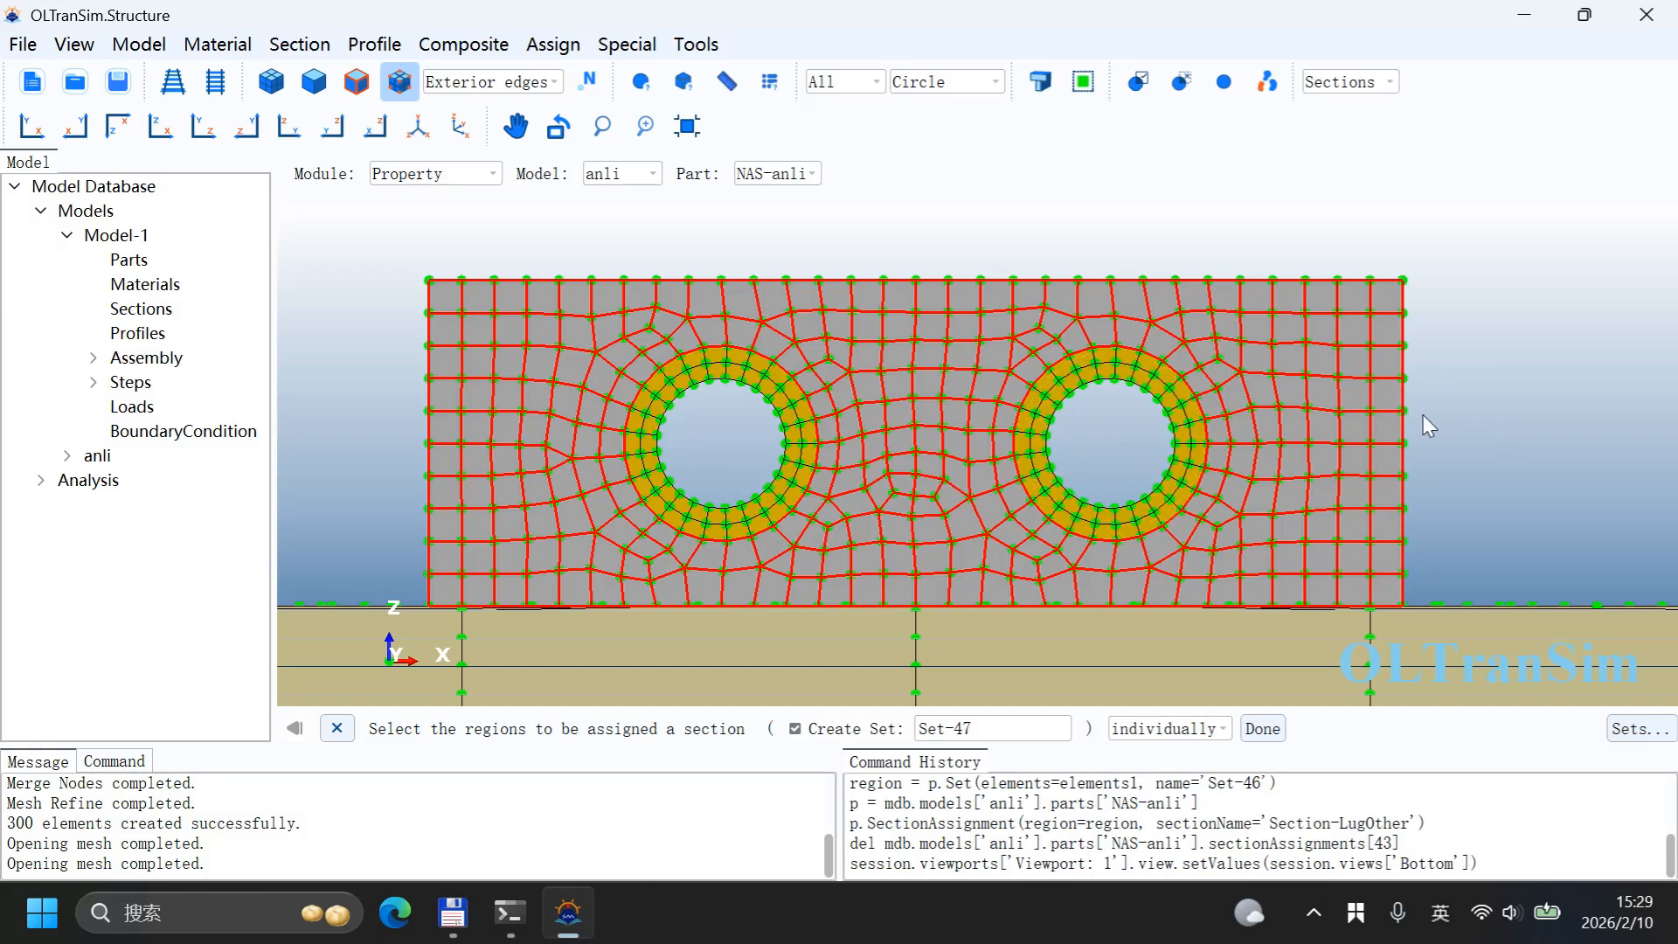
click(1262, 728)
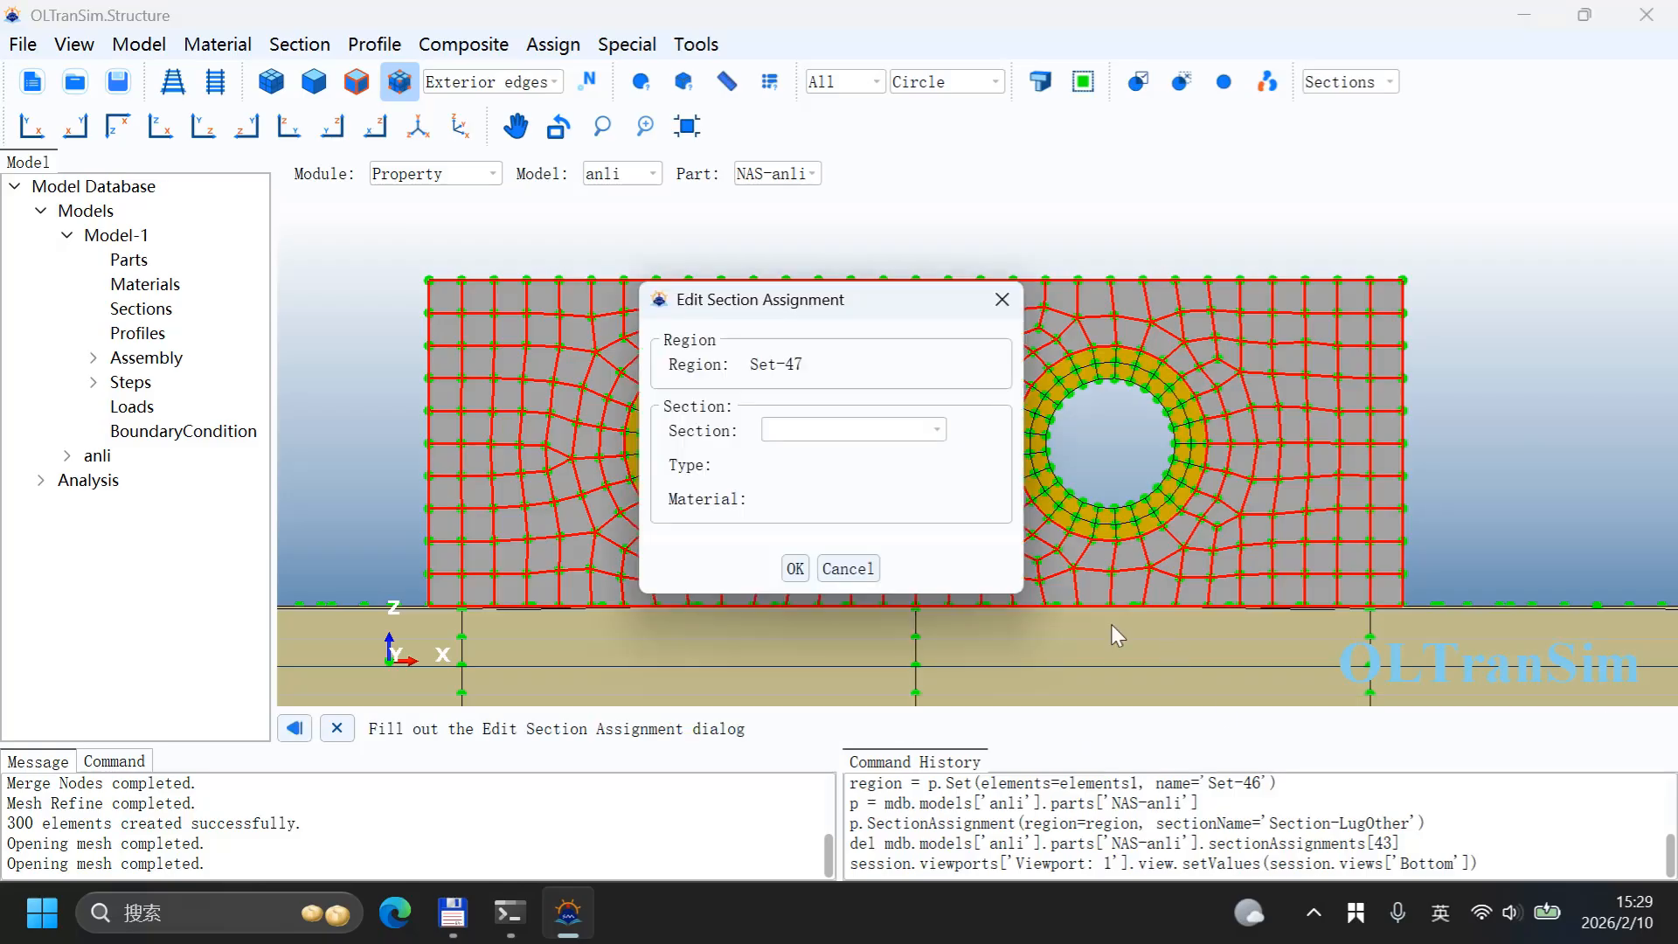
click(922, 447)
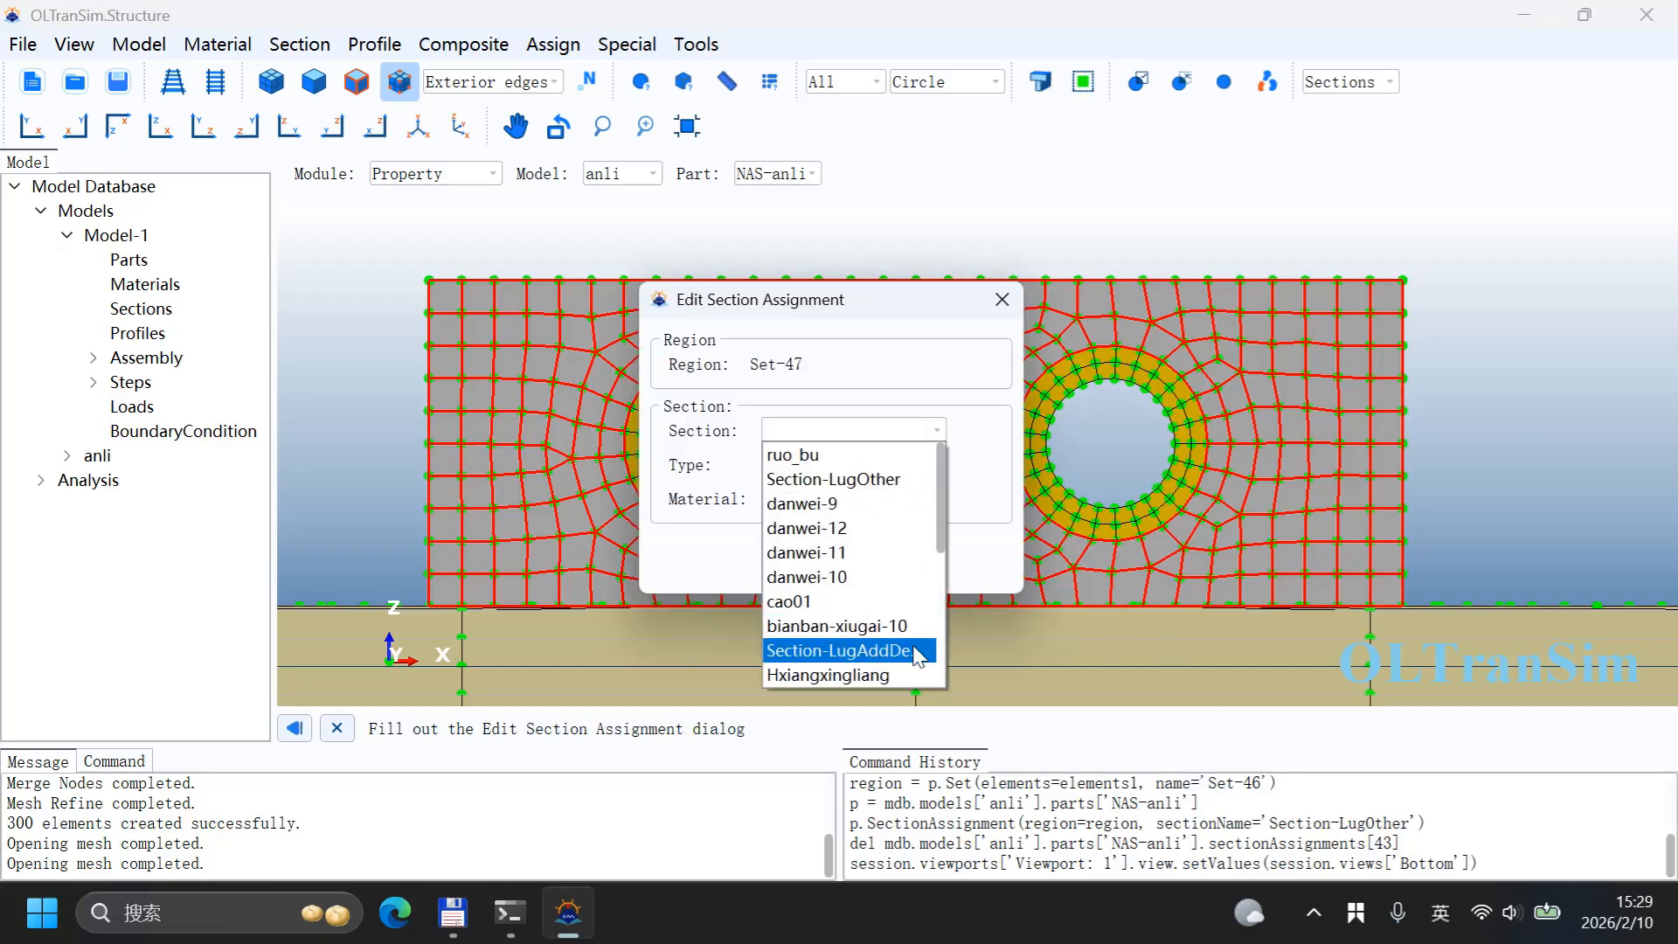
click(833, 479)
click(804, 572)
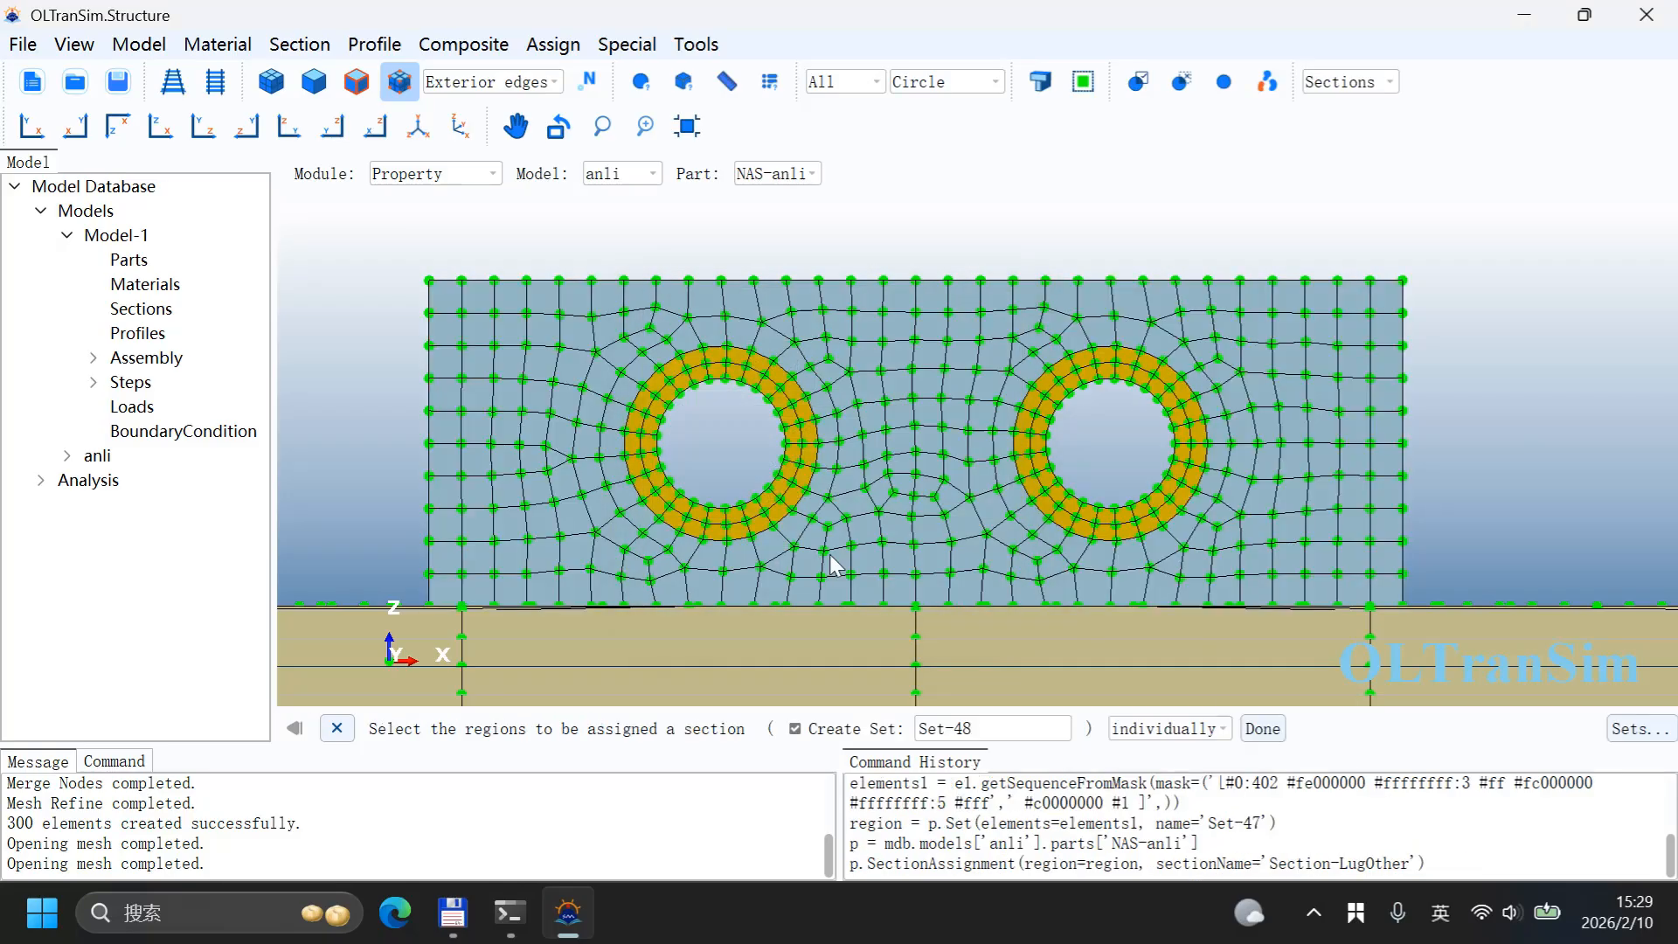
Step: Turn off the node display and view the section coloring on the wall
scroll(907, 479, down, 4)
middle_drag(1015, 475, 911, 562)
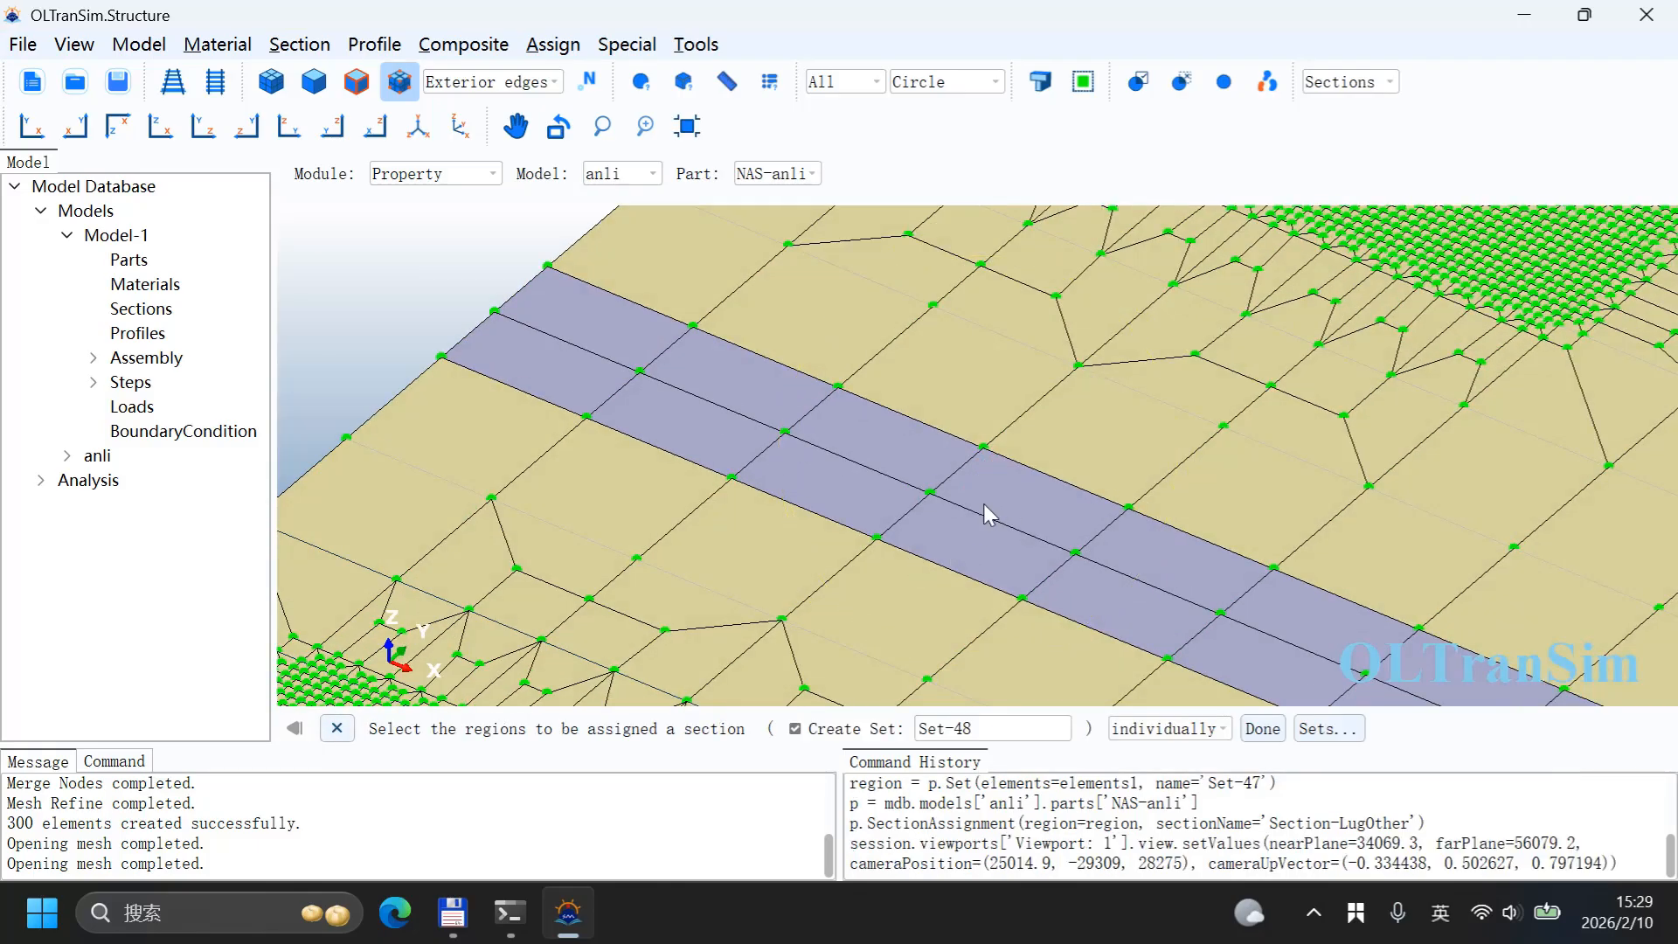
scroll(967, 521, down, 5)
shift+middle_drag(1163, 429, 866, 576)
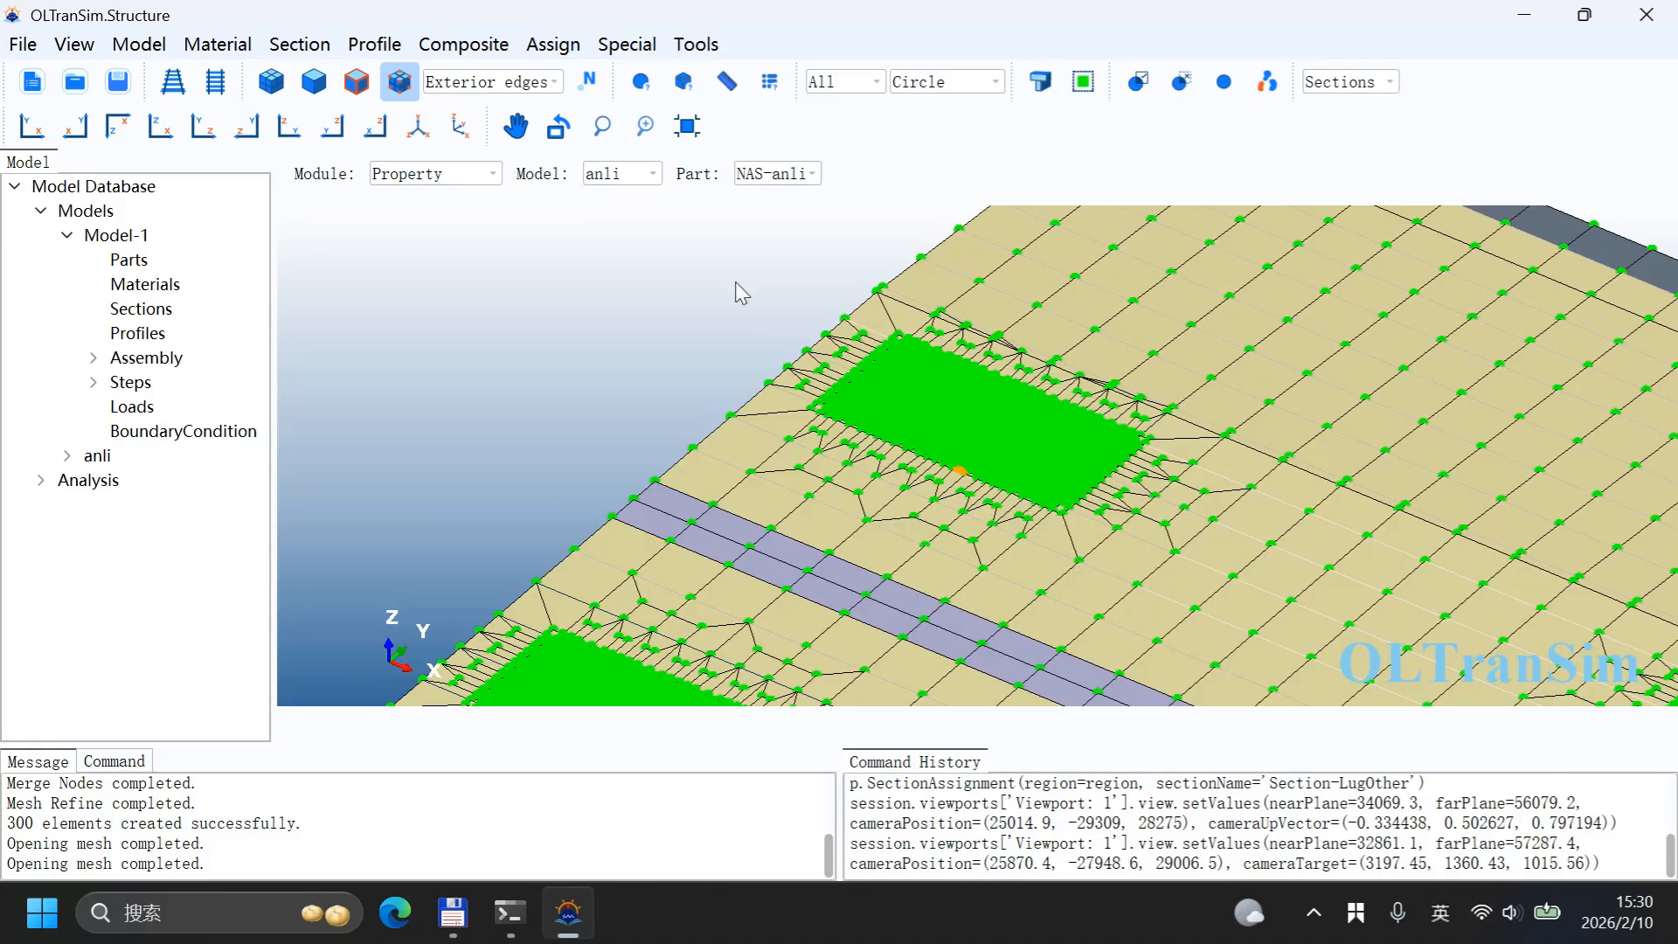
click(404, 85)
scroll(974, 401, up, 3)
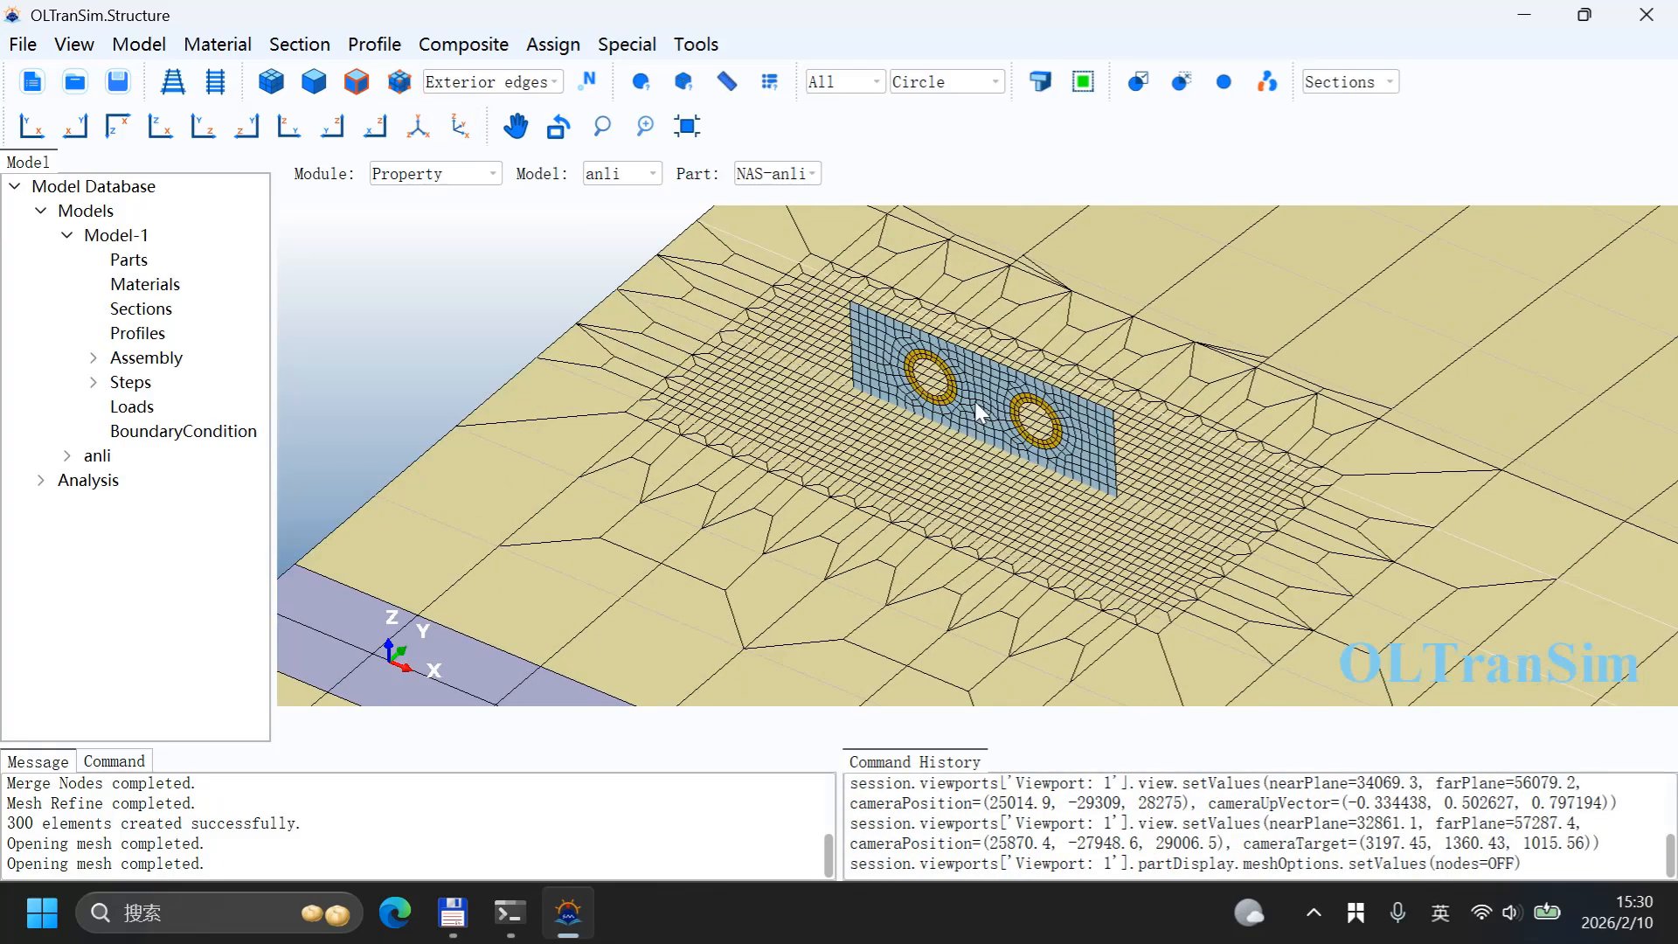
Step: Switch to the Part module for the NAS-anli part
scroll(944, 323, up, 2)
scroll(1048, 395, down, 4)
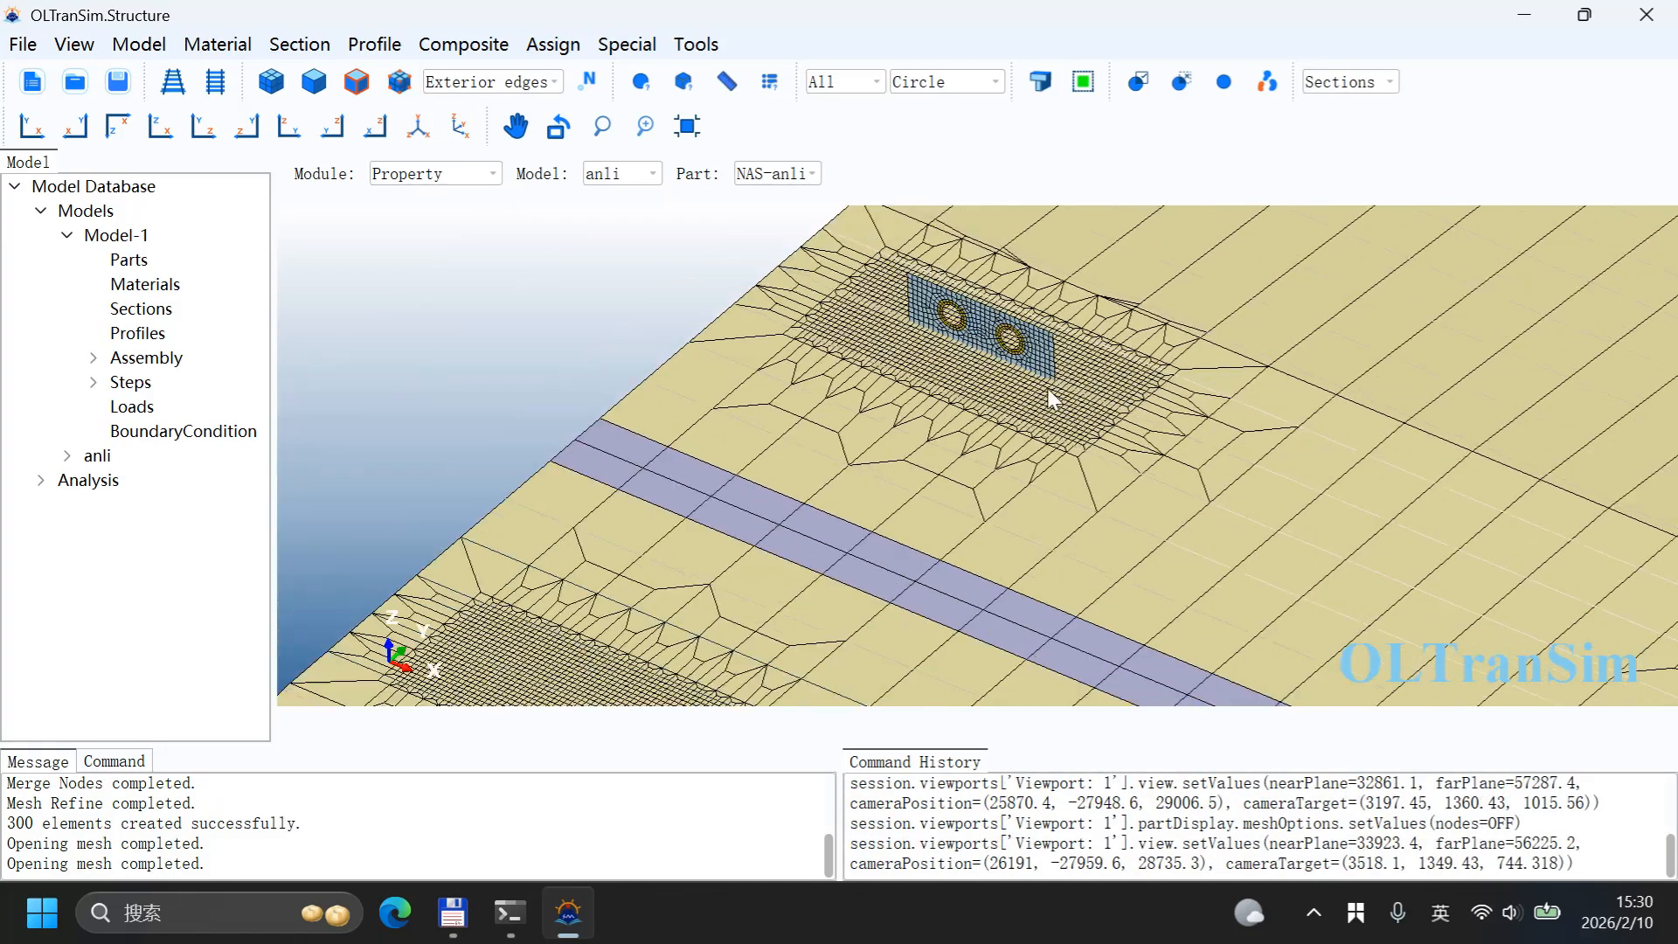
middle_drag(1030, 424, 1043, 401)
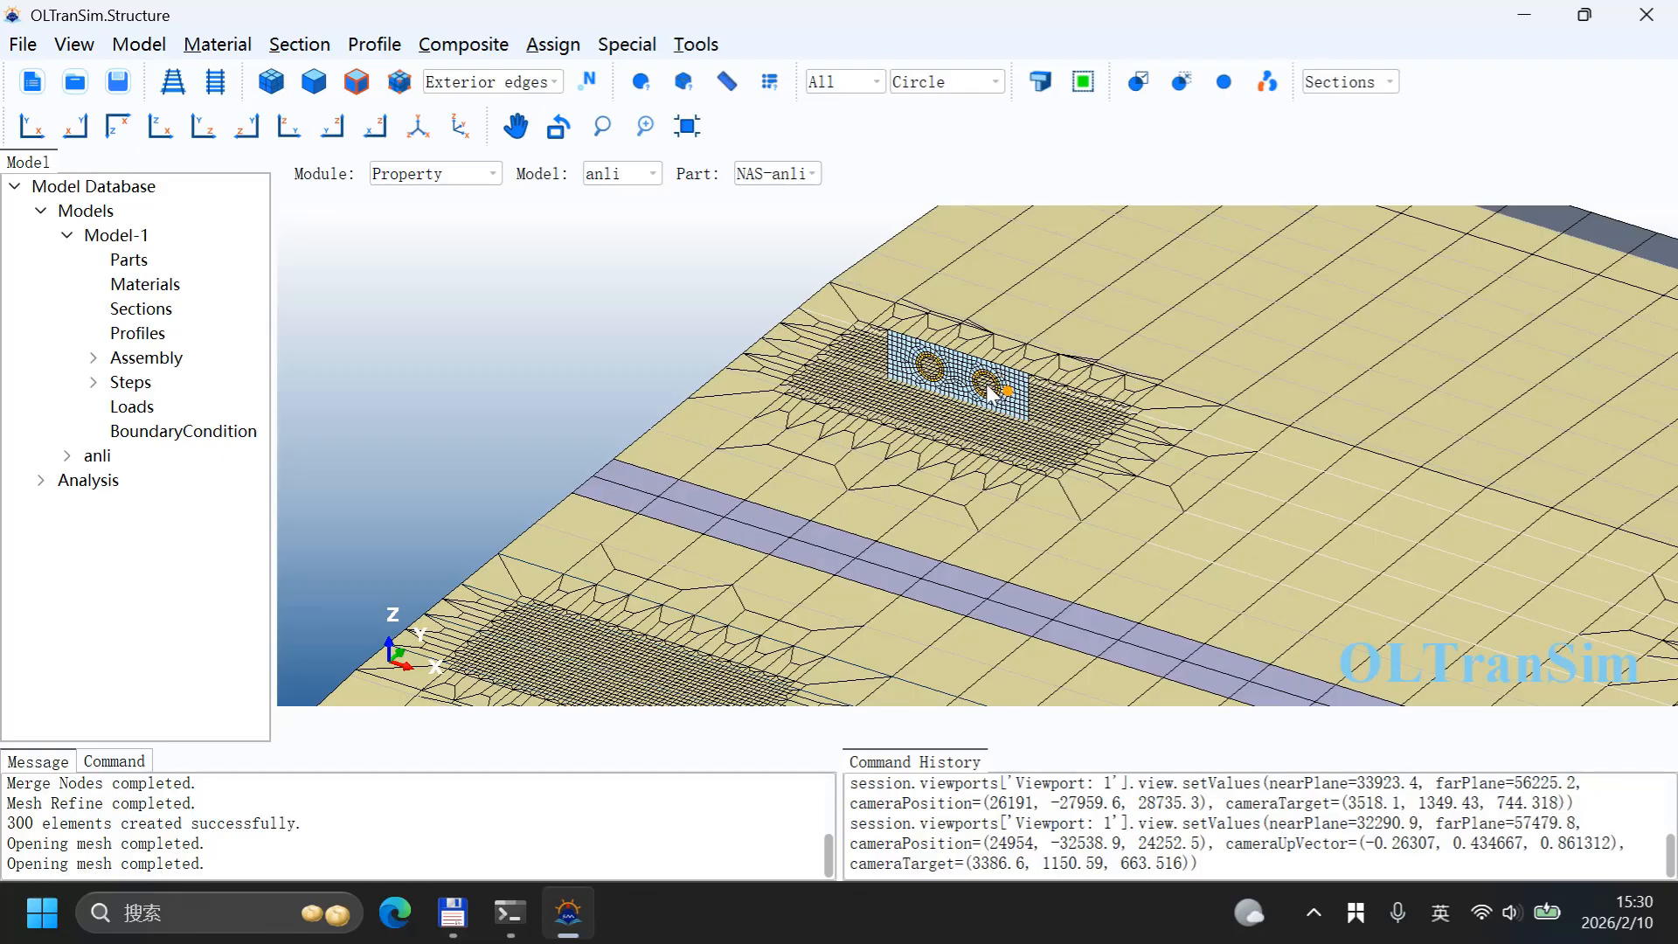
scroll(827, 481, down, 1)
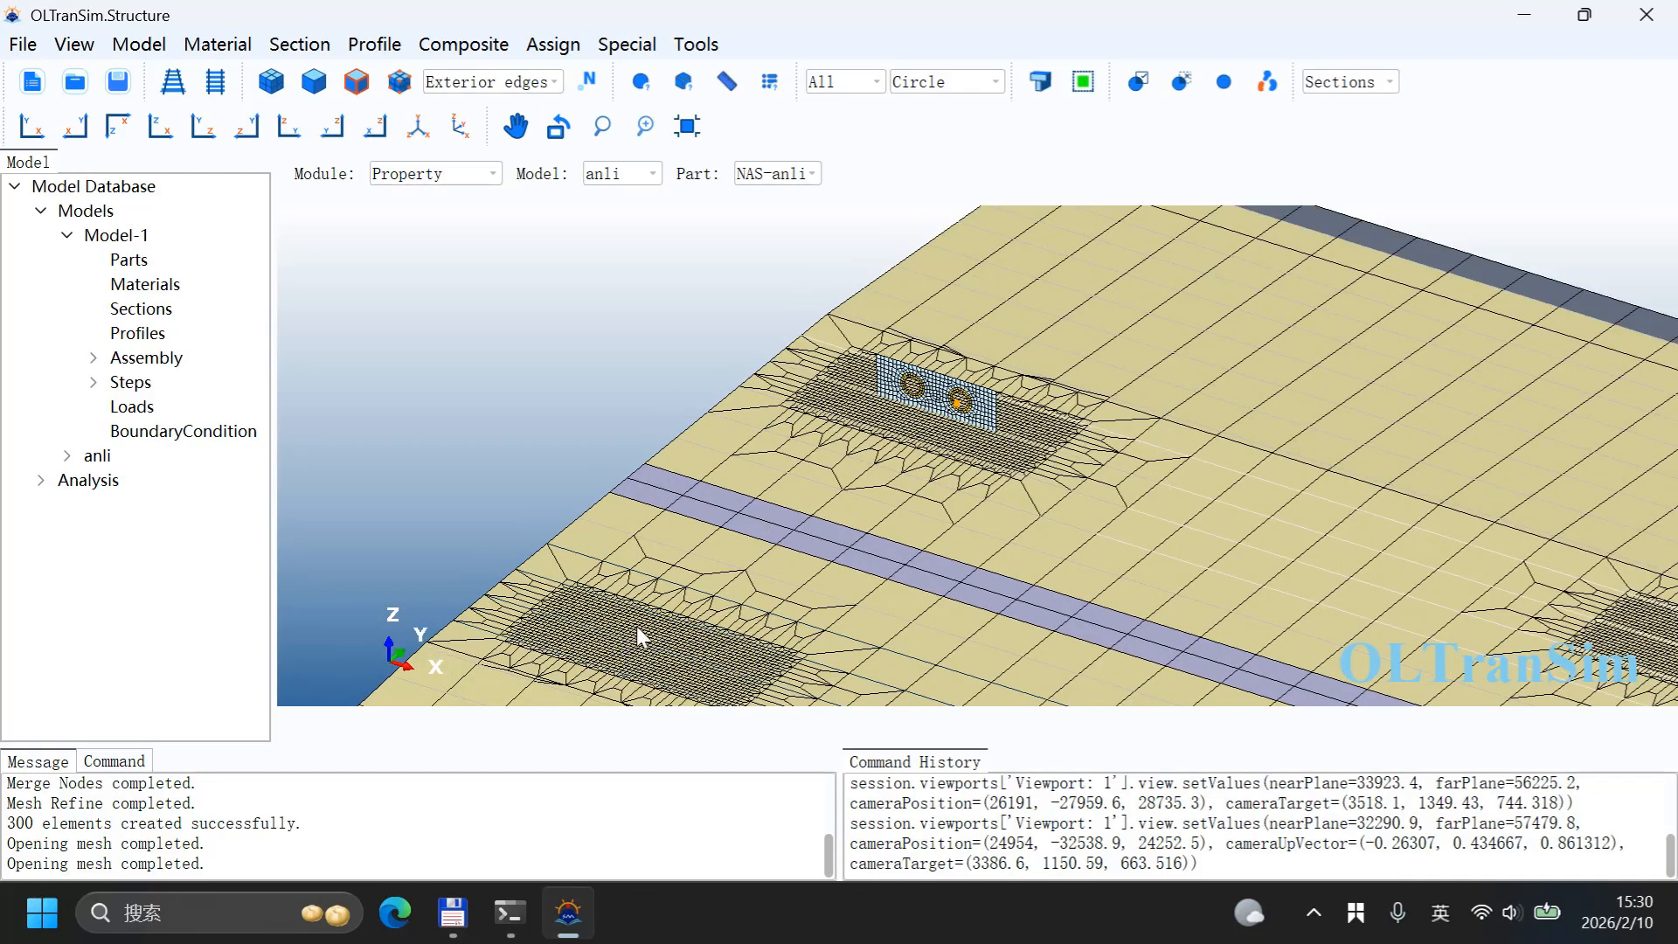
middle_drag(699, 550, 699, 442)
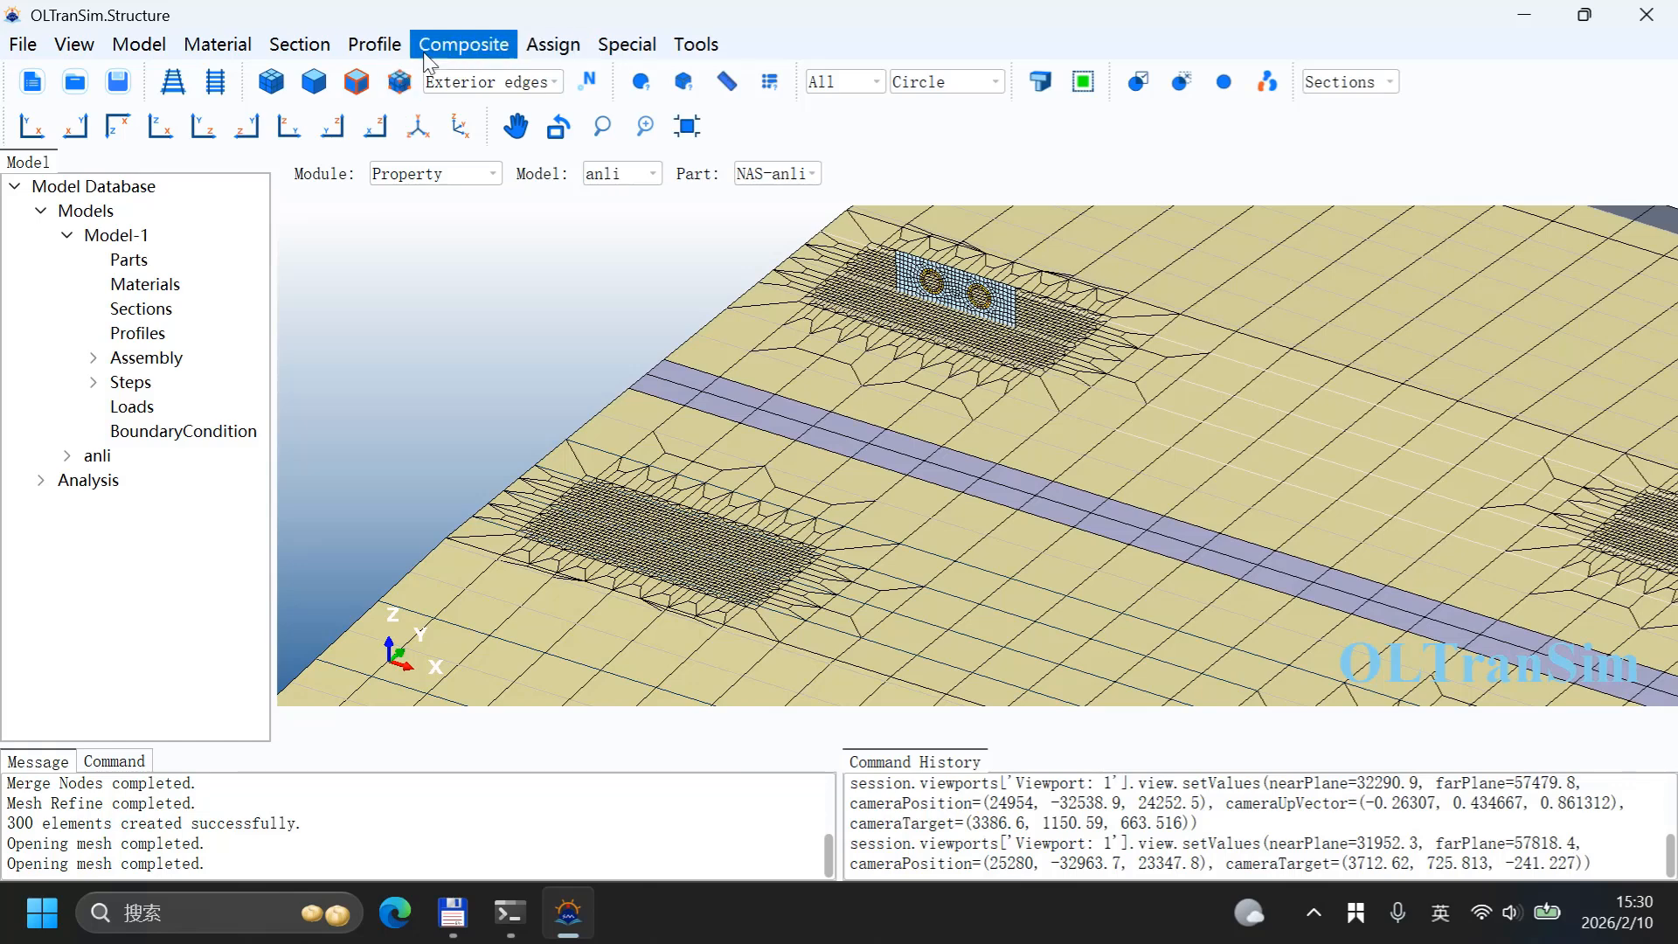
click(441, 173)
click(420, 195)
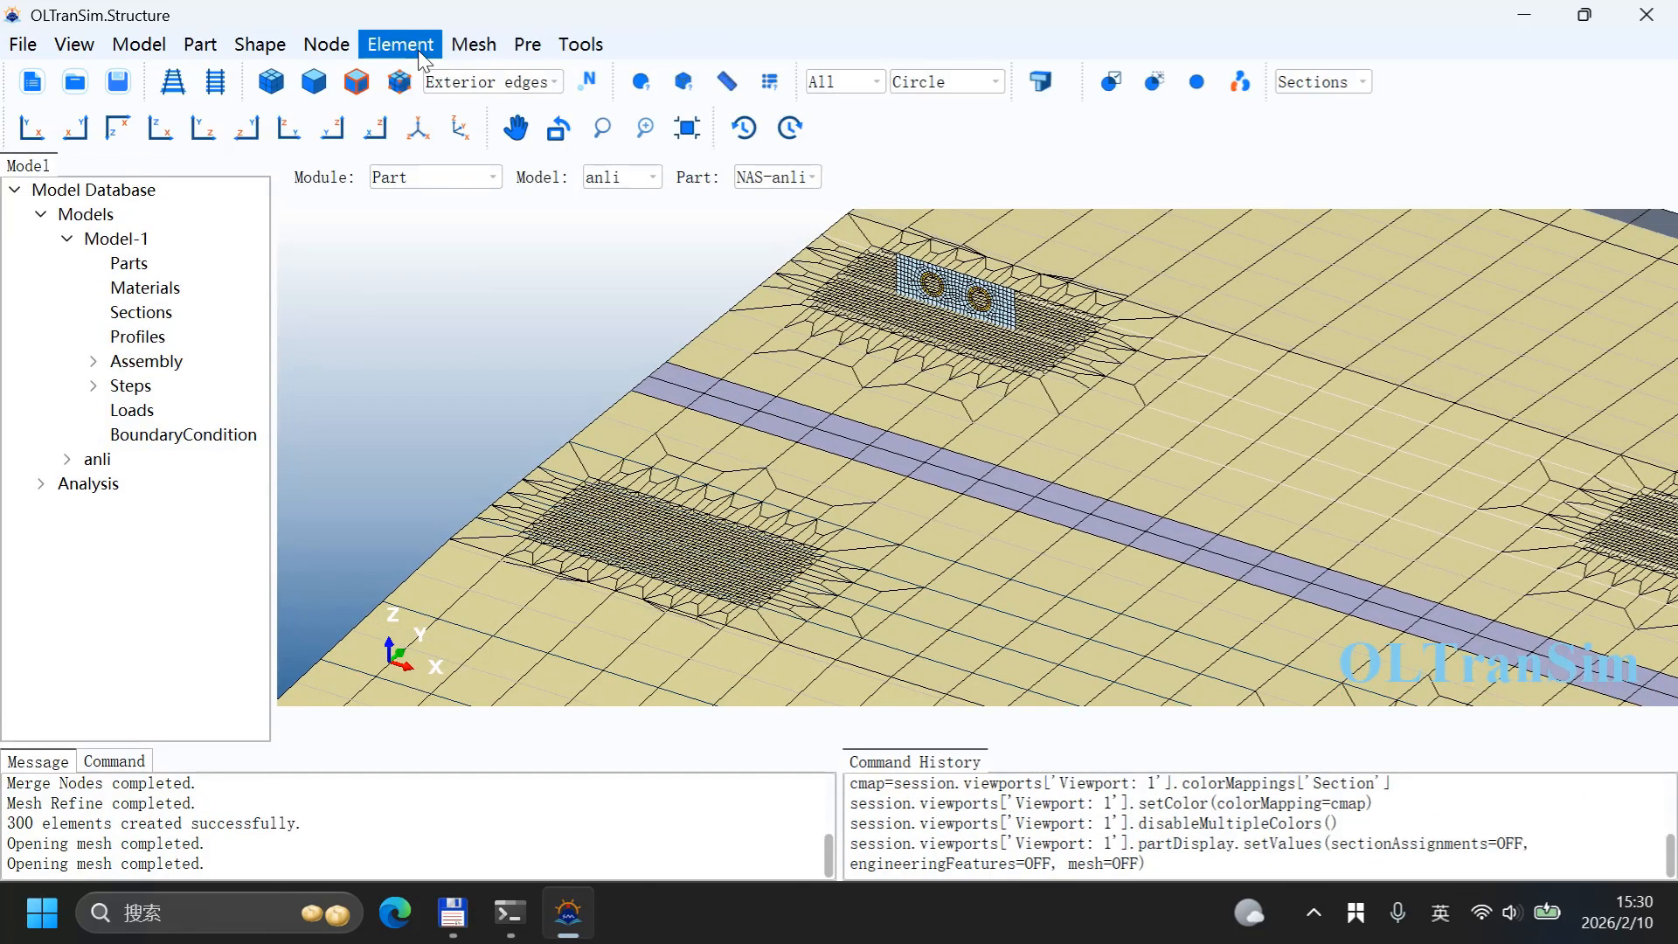
Step: Start an element Translate and select the wall elements by angle at 20 degrees
click(400, 43)
click(434, 110)
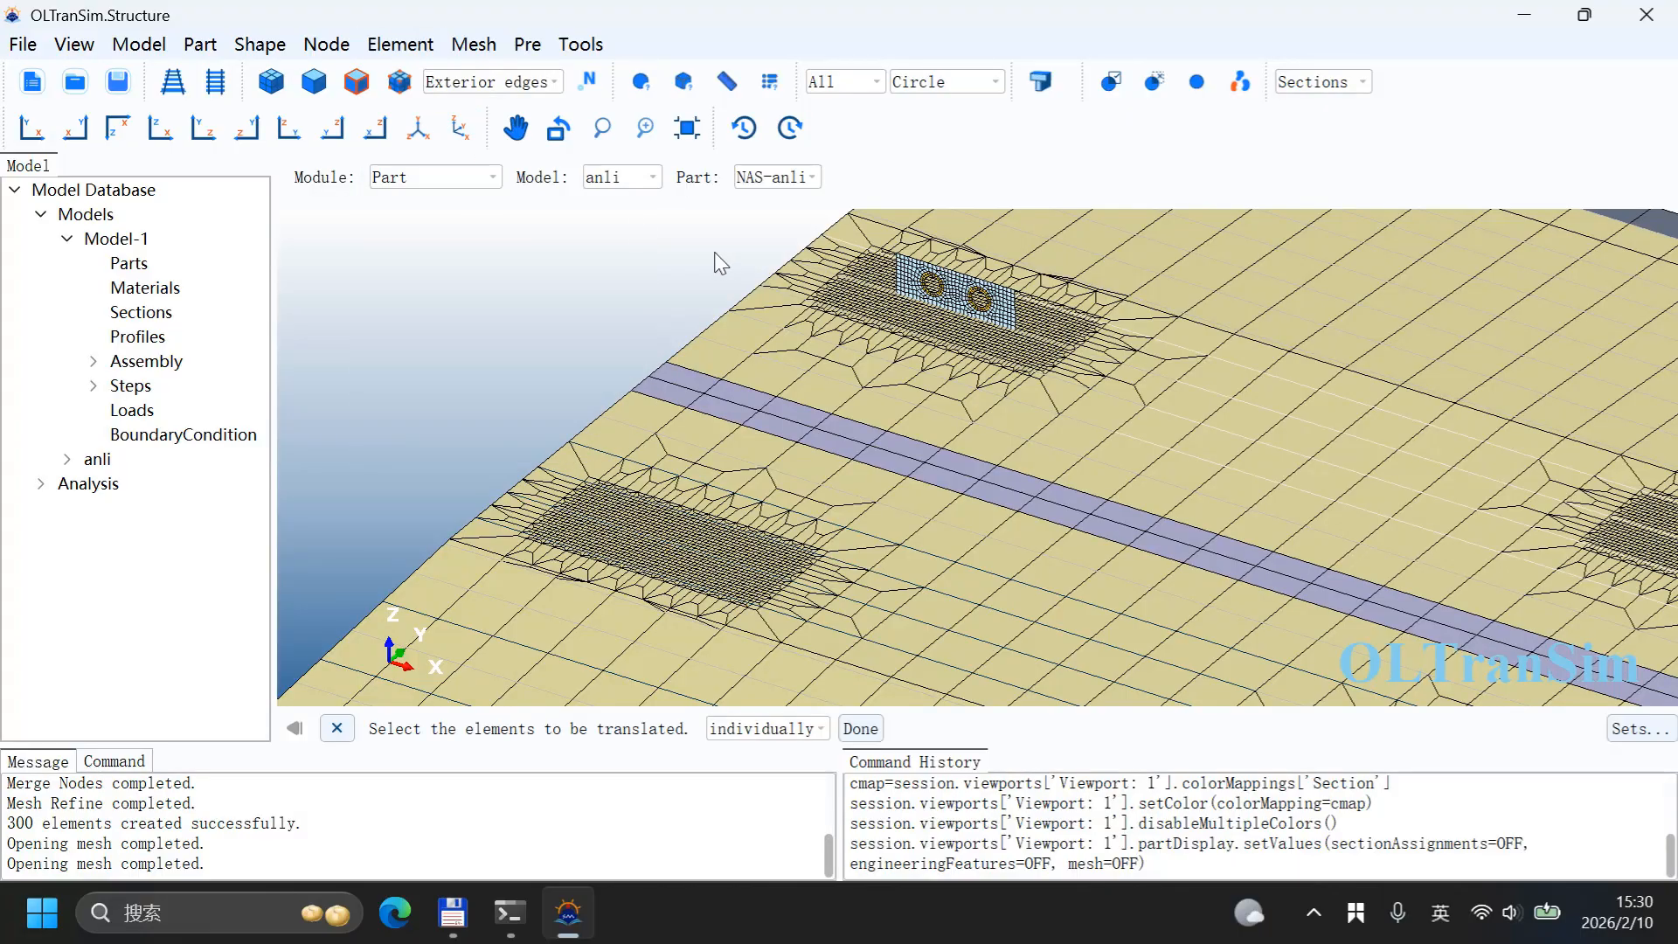
click(777, 728)
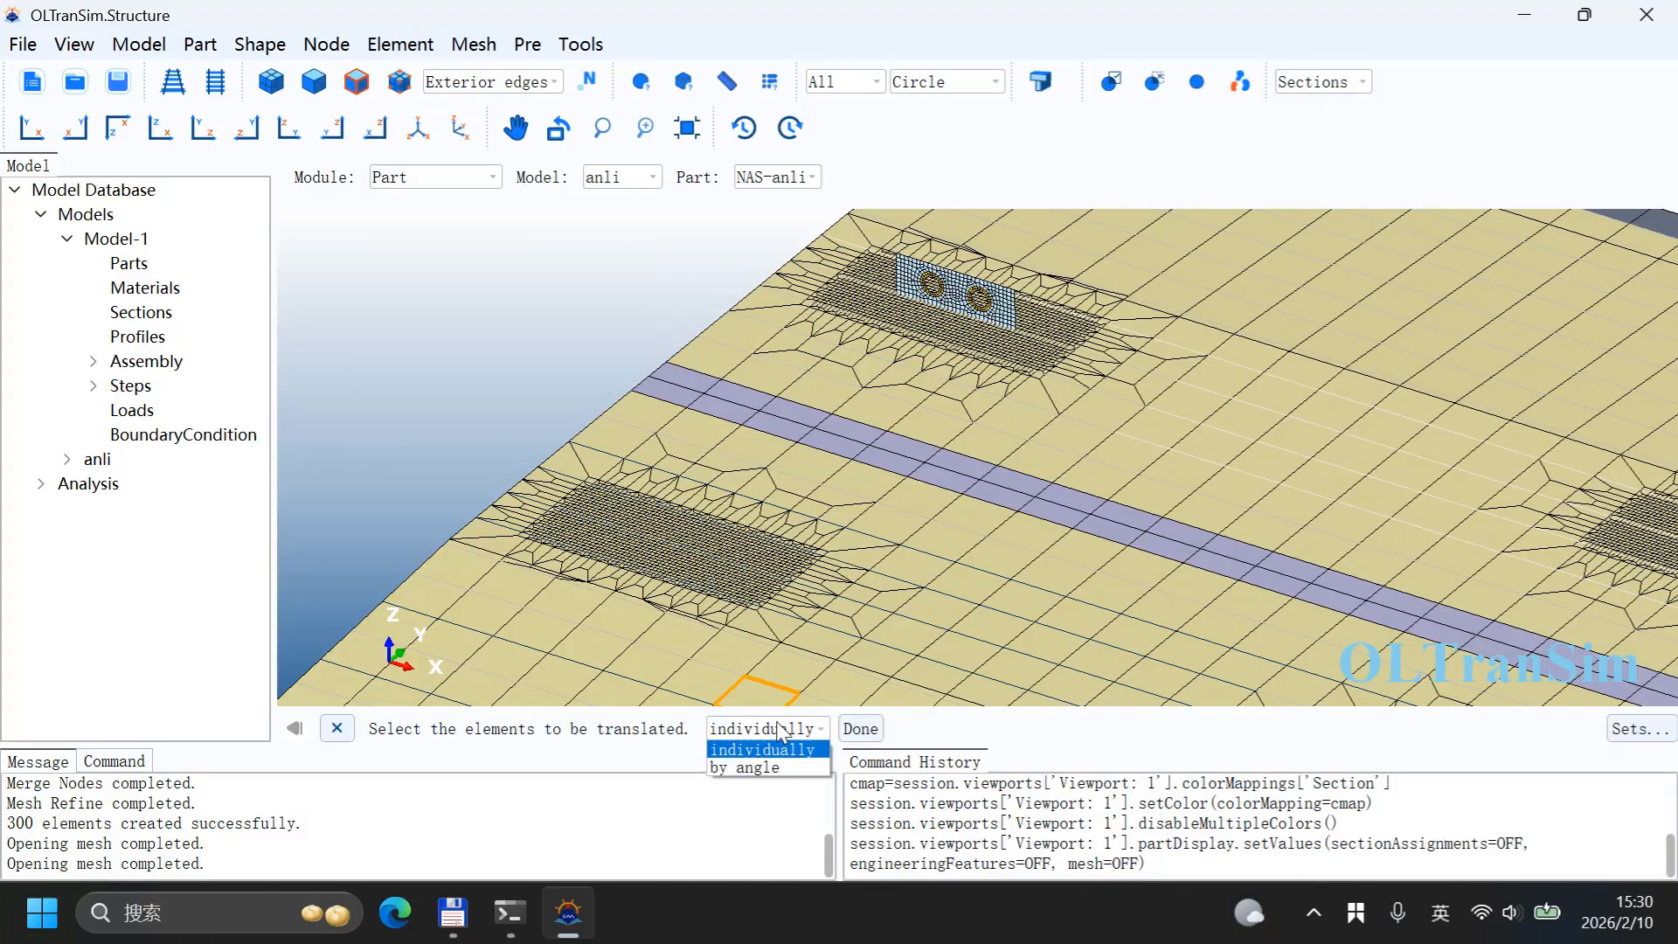
click(760, 768)
scroll(1010, 289, up, 3)
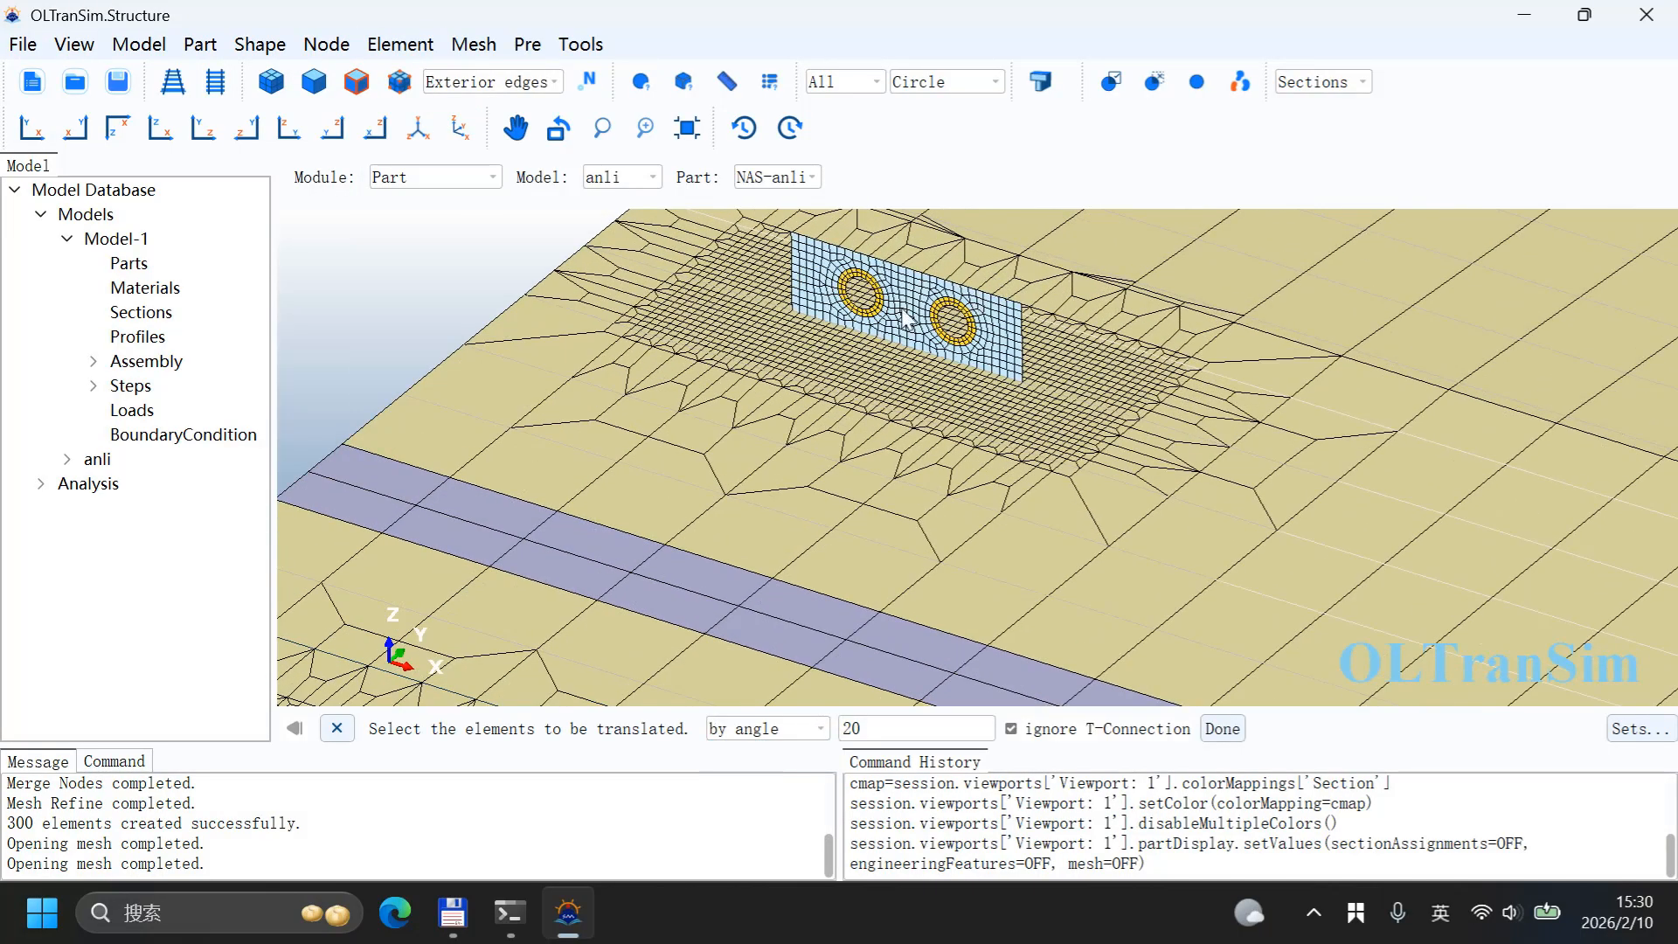
click(822, 301)
click(948, 307)
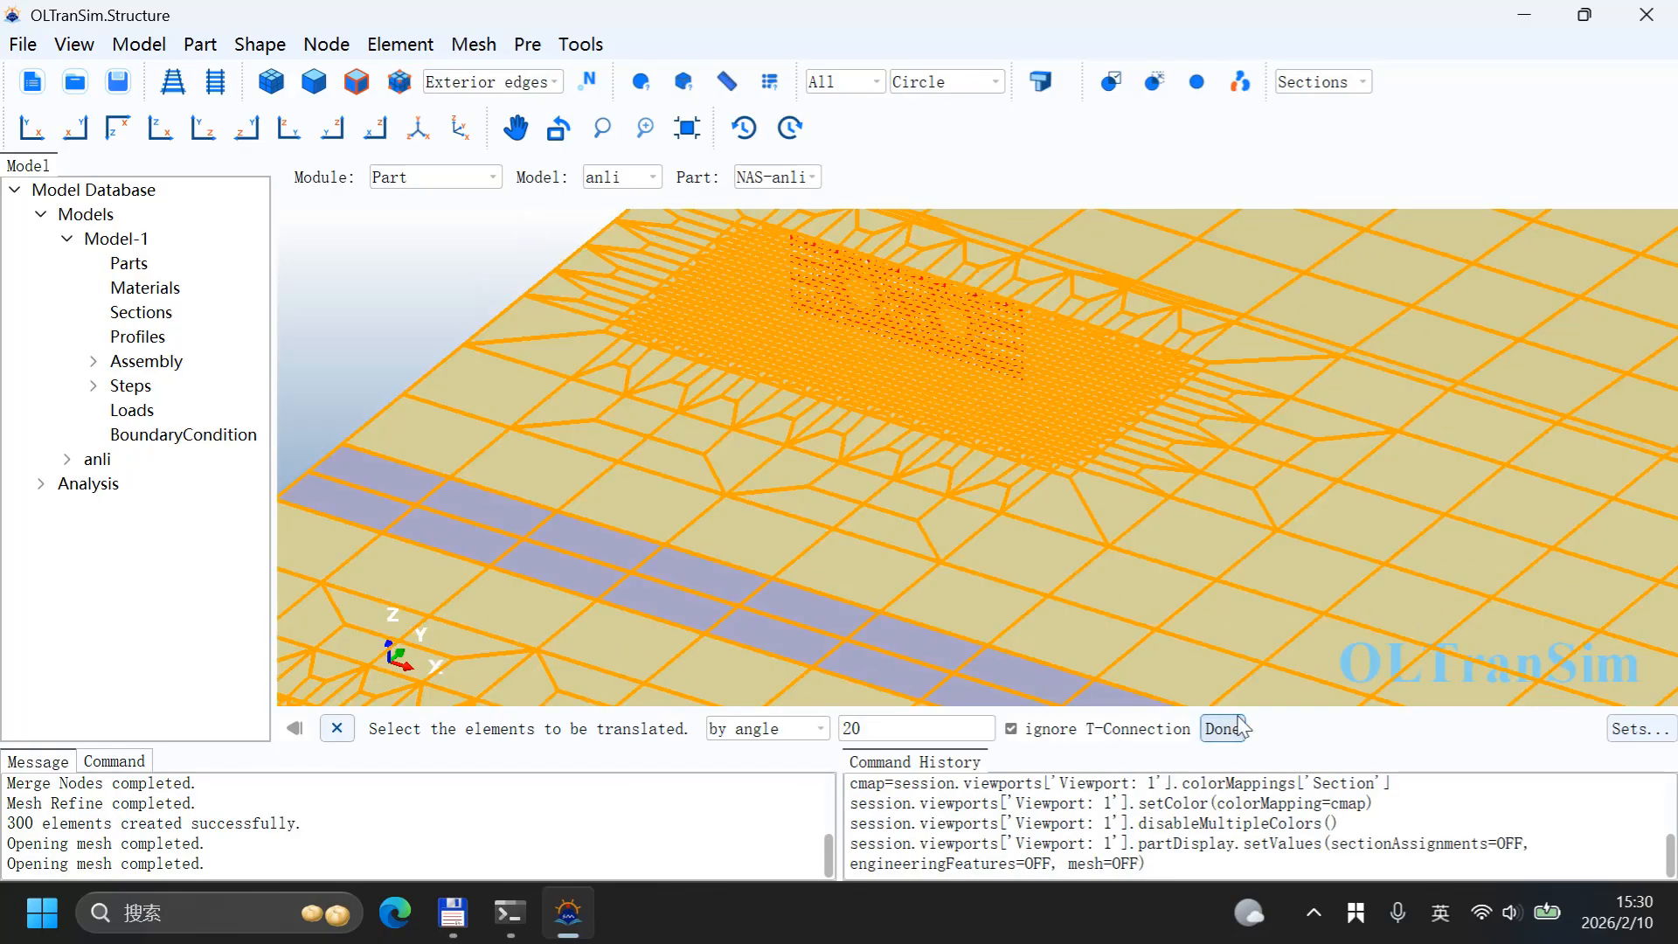
click(1222, 728)
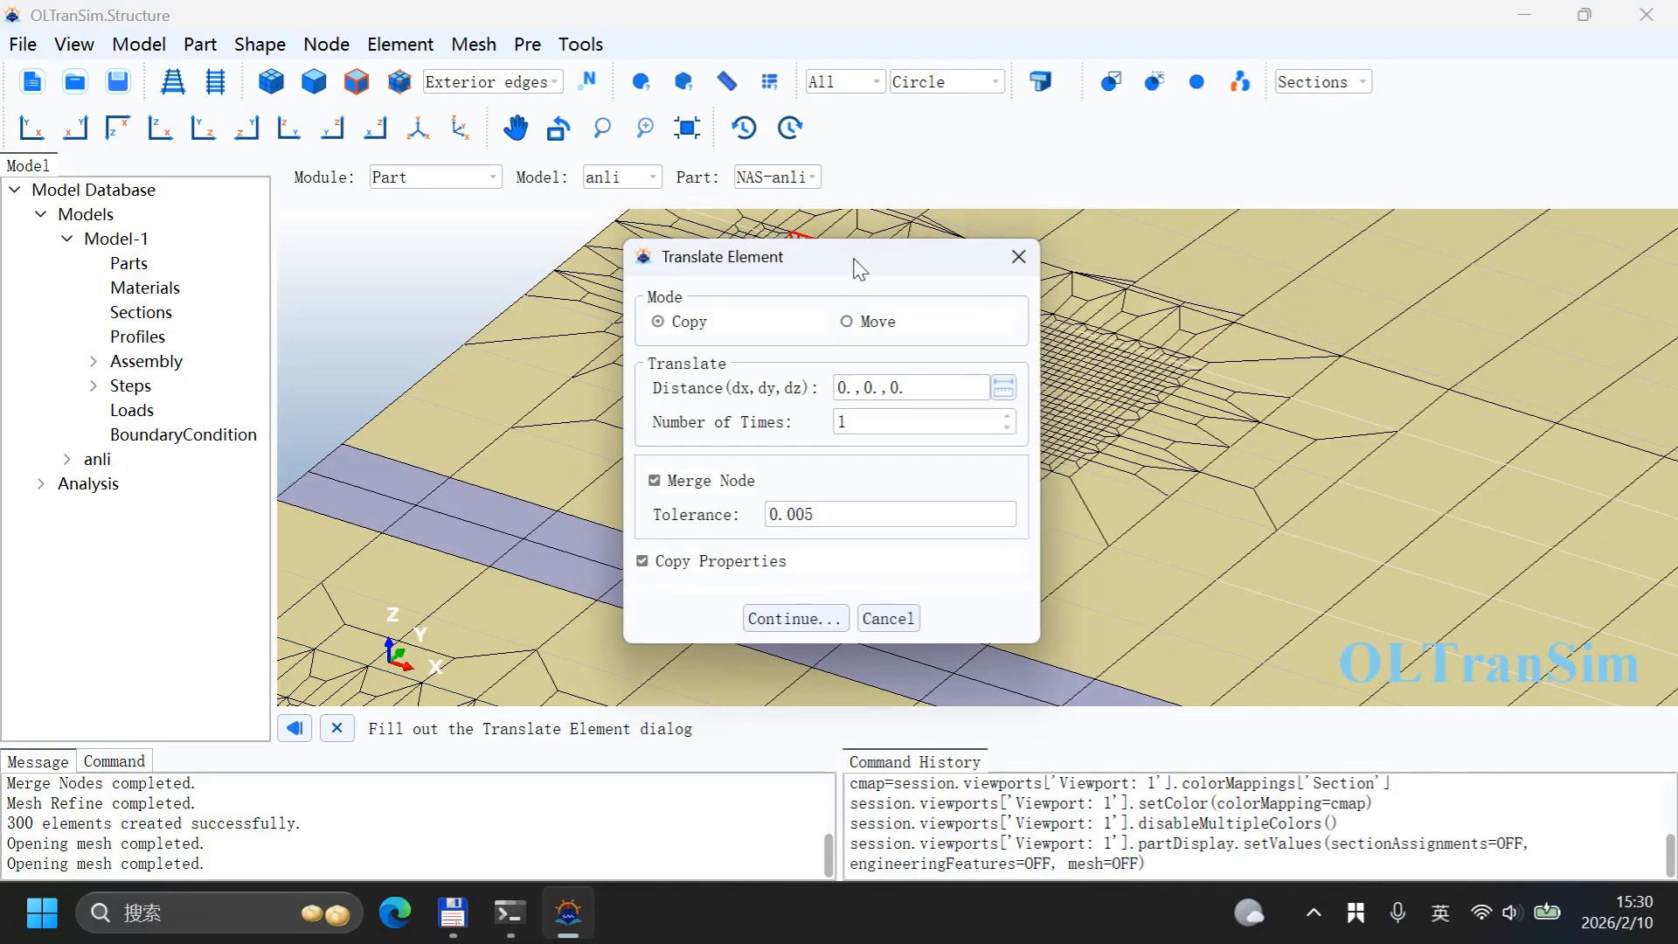
Step: Copy the wall elements once by the distance from a wall corner node to a node in the other refined deck patch, merging nodes
drag(854, 262, 451, 139)
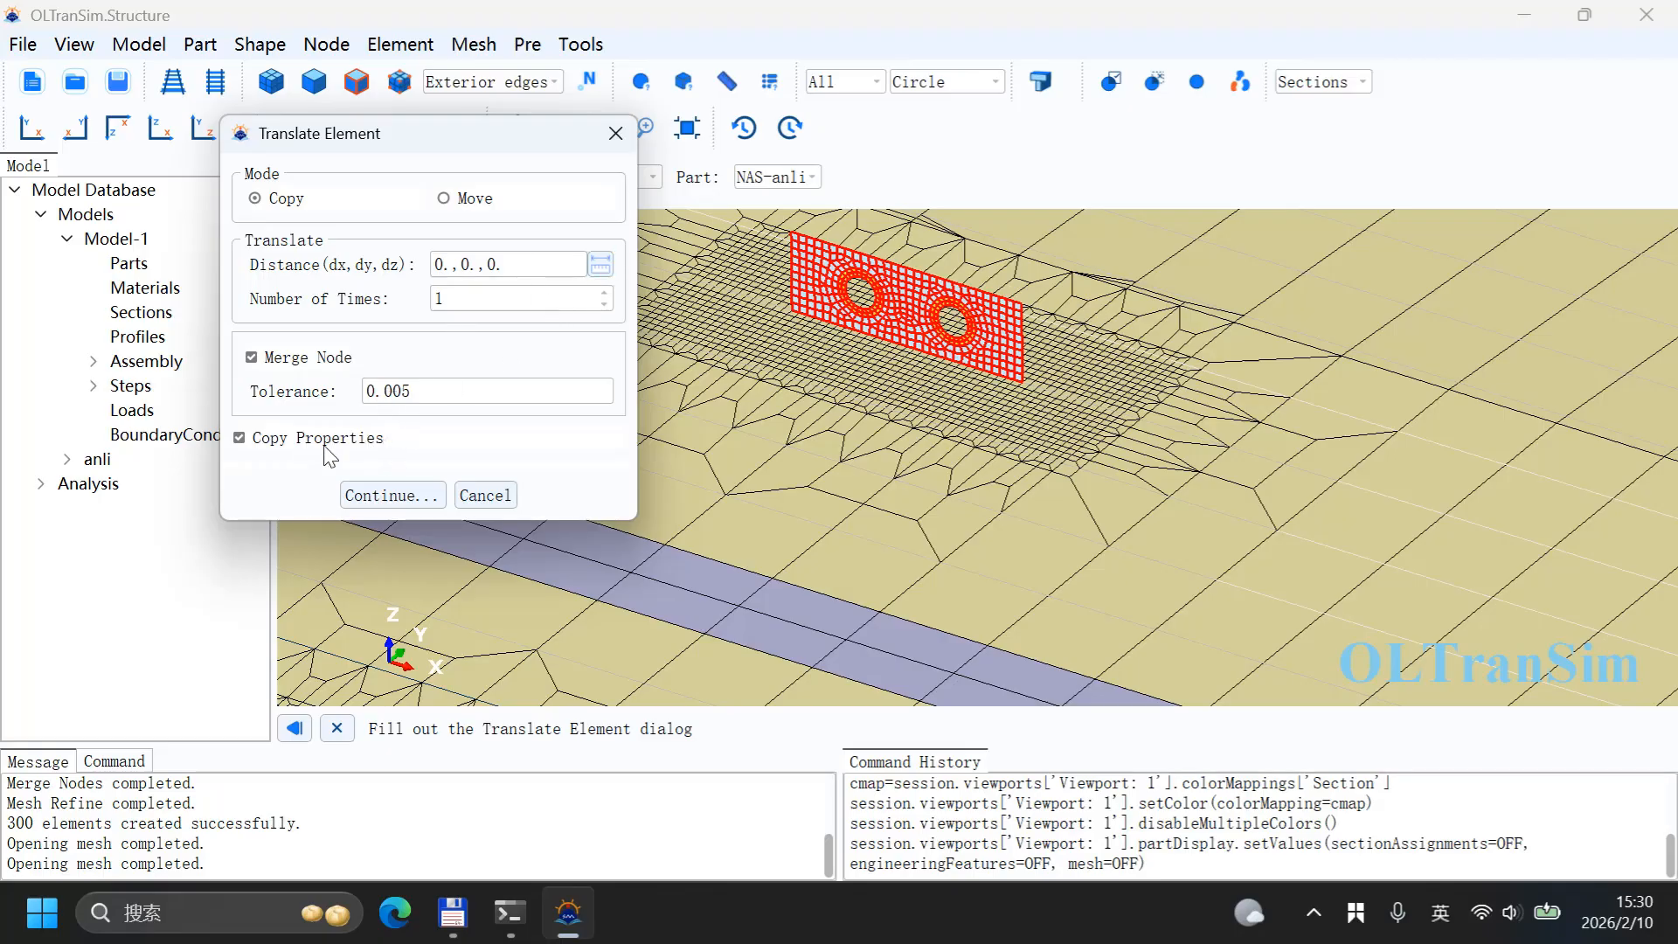
click(601, 266)
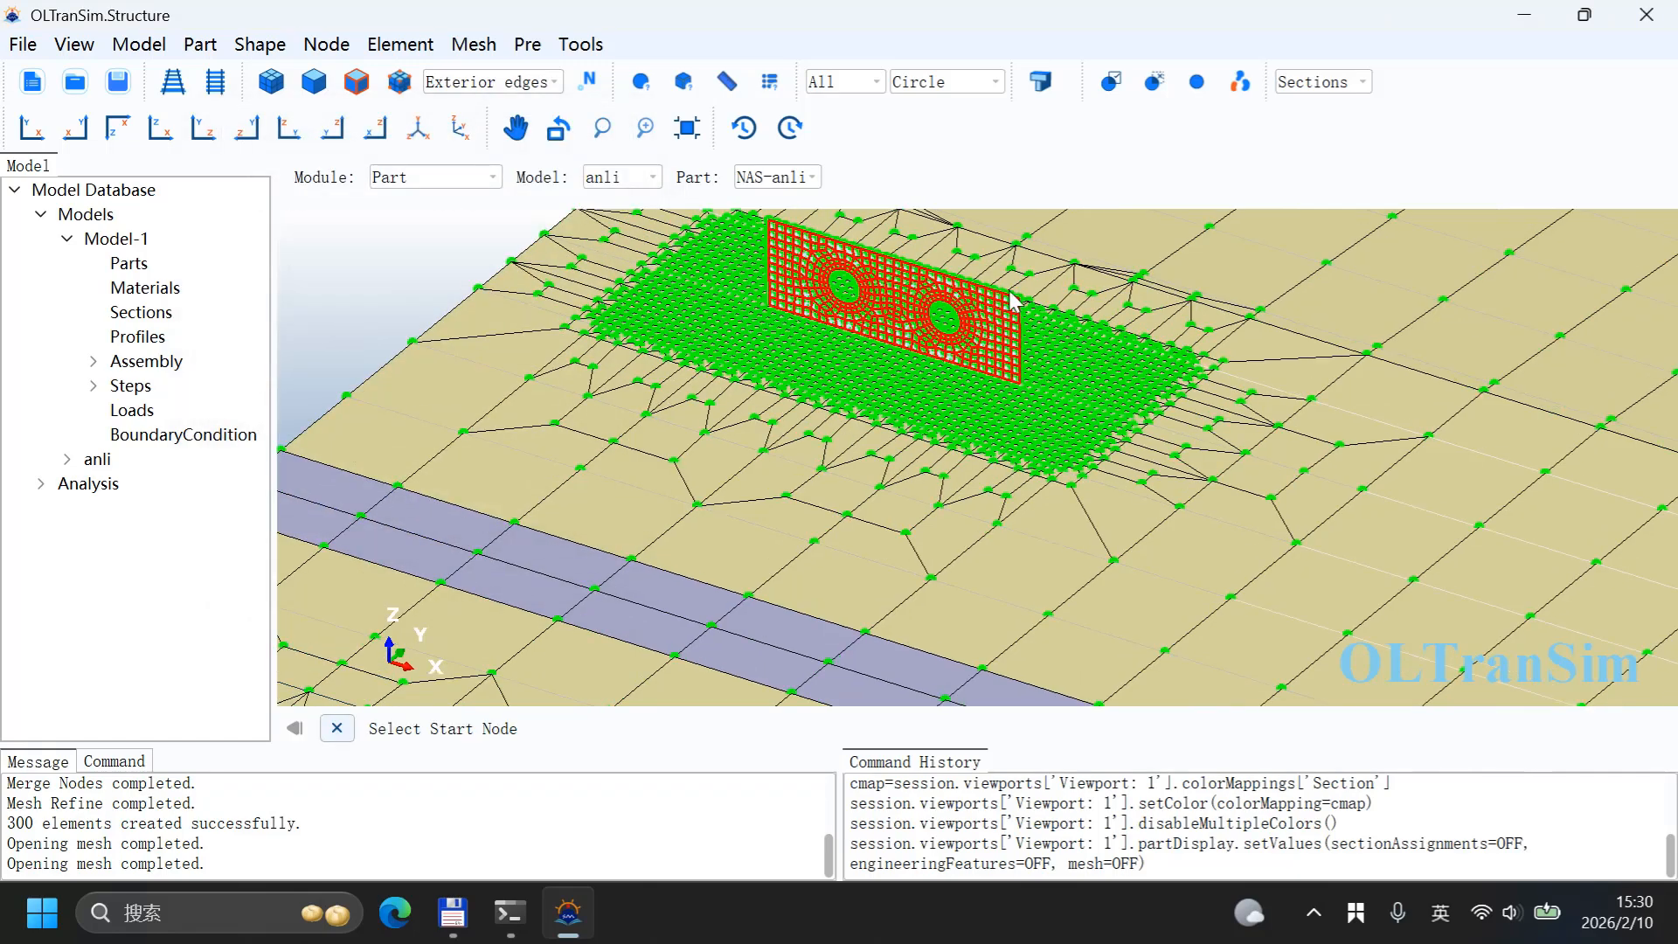
scroll(1056, 398, up, 5)
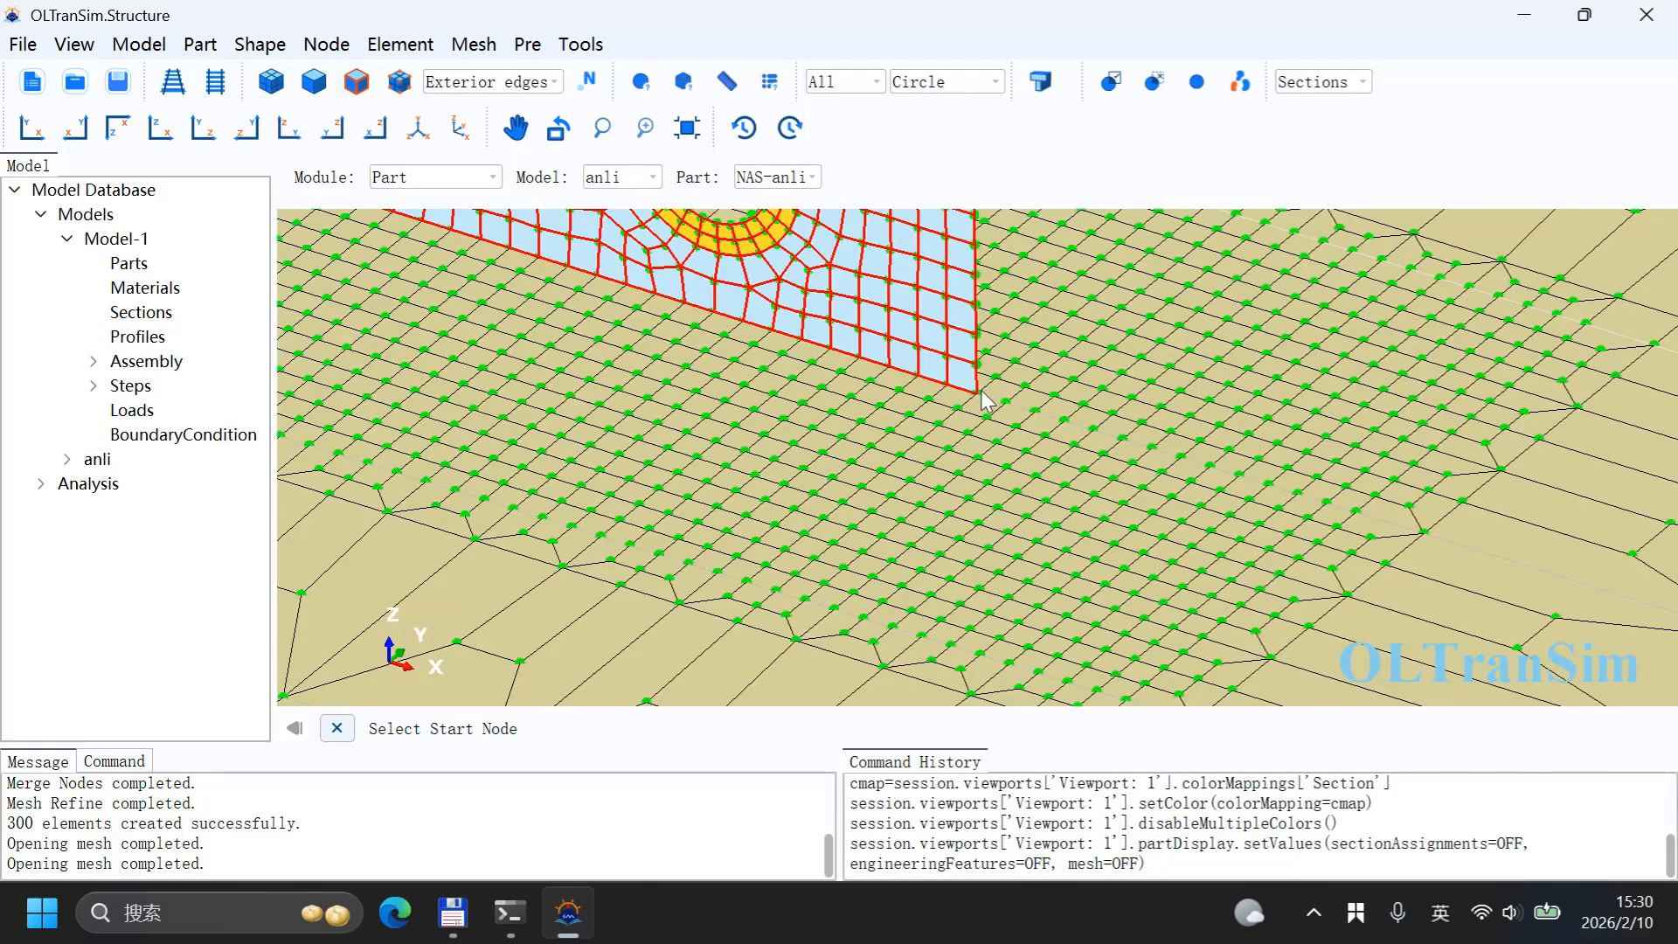
click(979, 393)
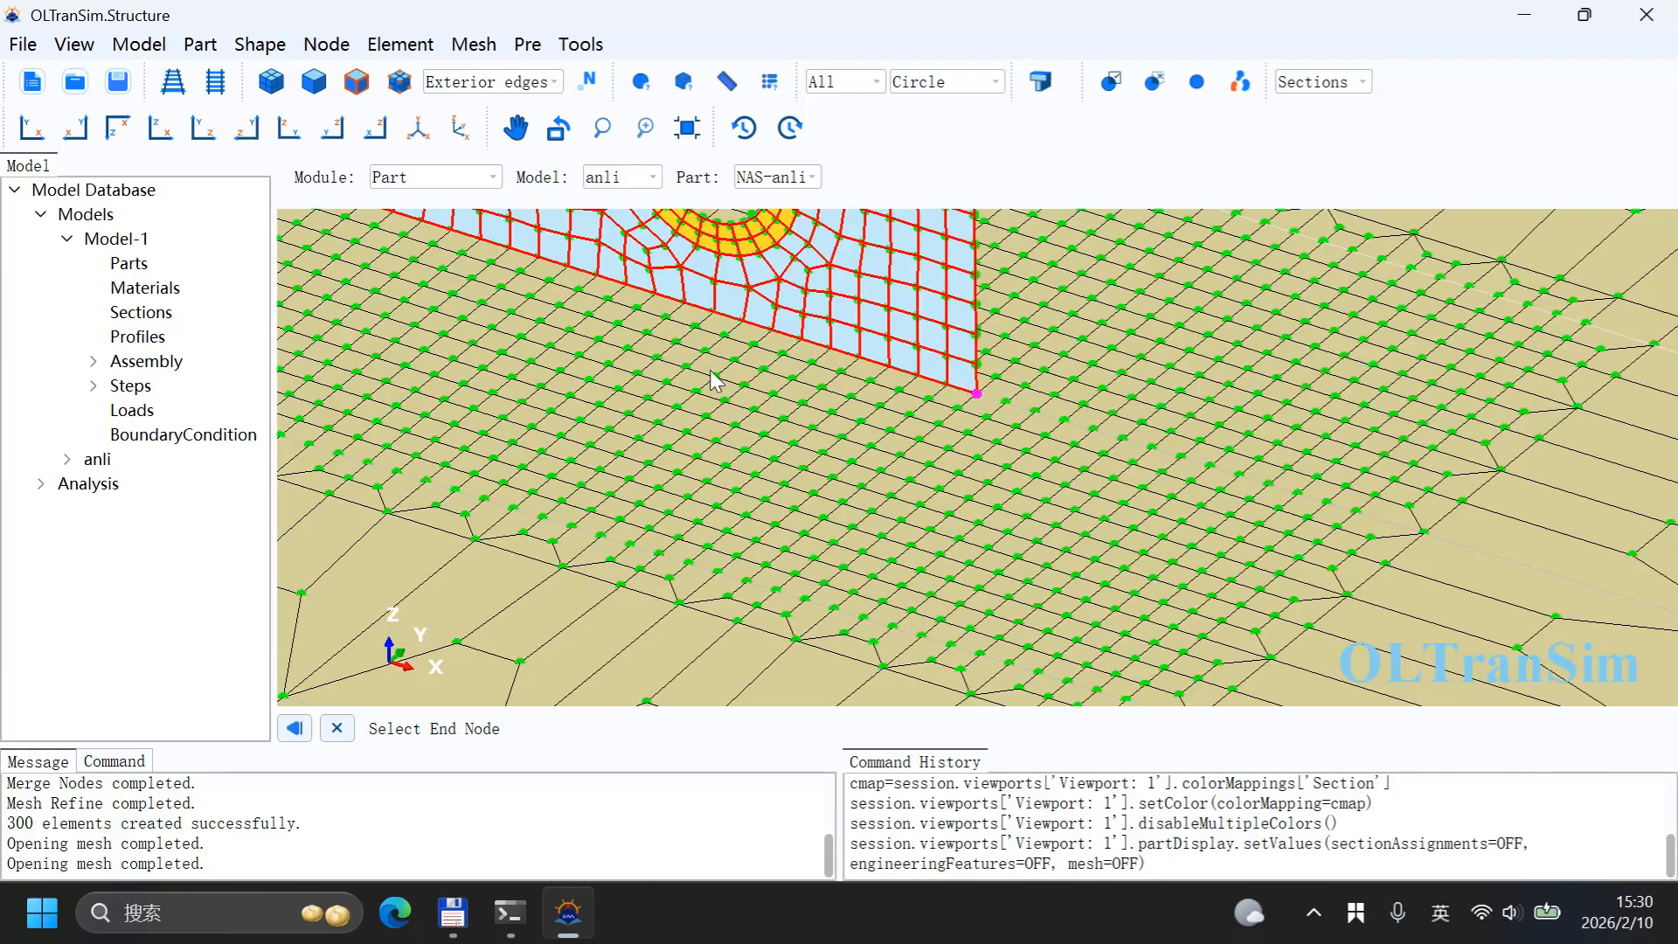
click(30, 129)
scroll(870, 542, up, 8)
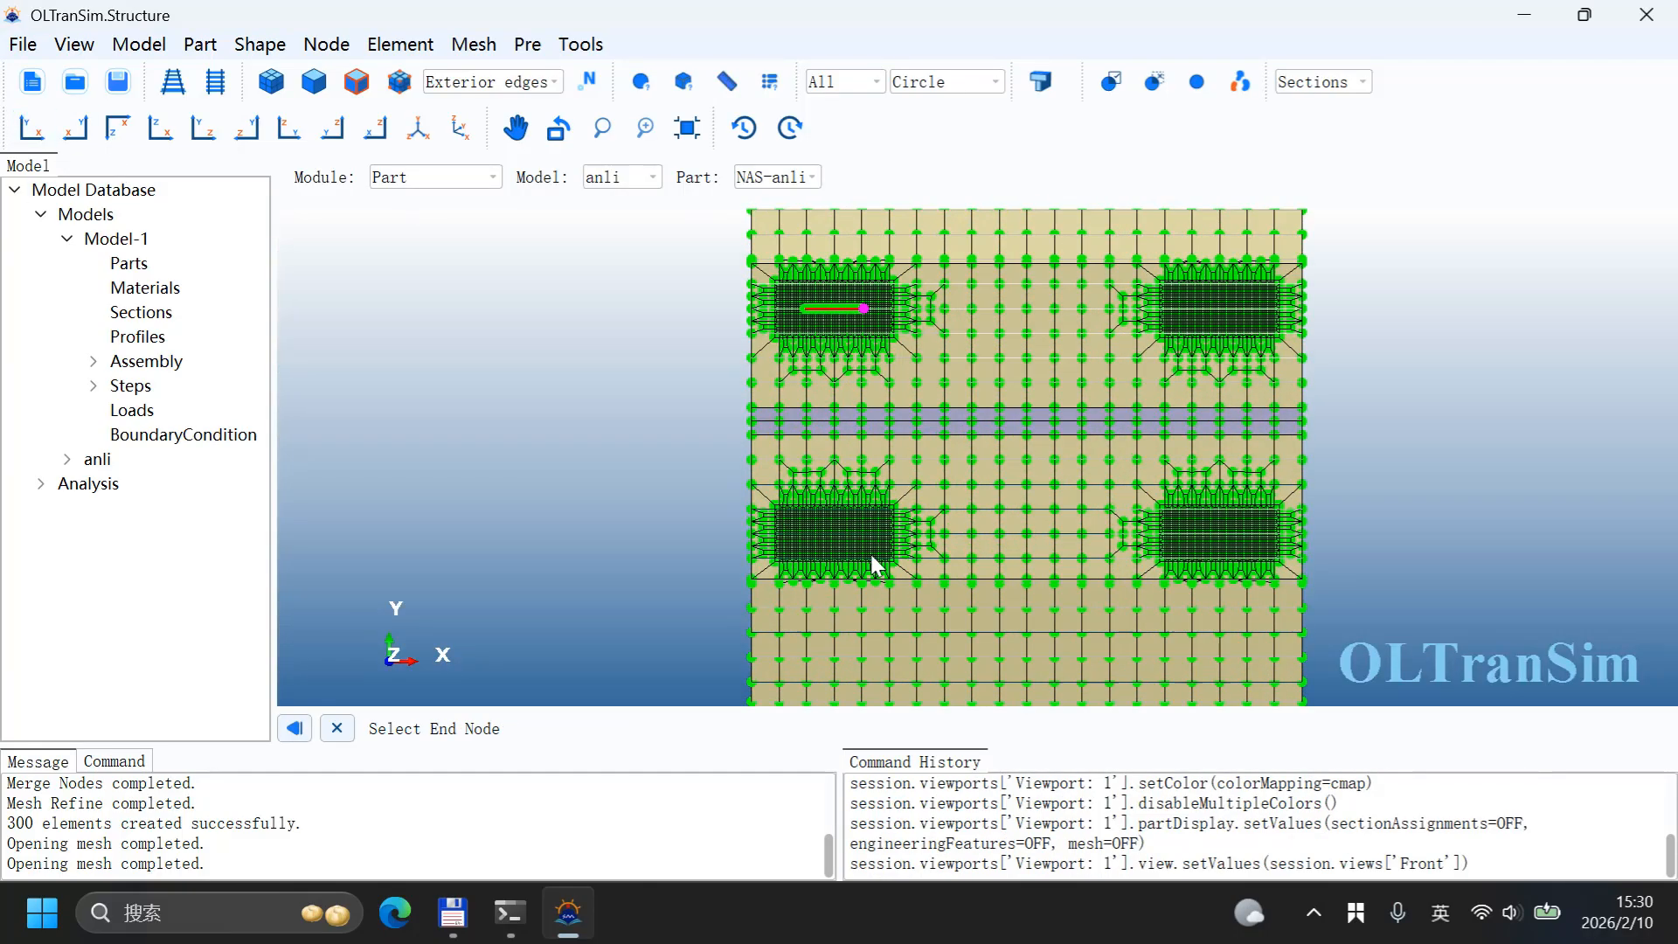
scroll(870, 521, down, 4)
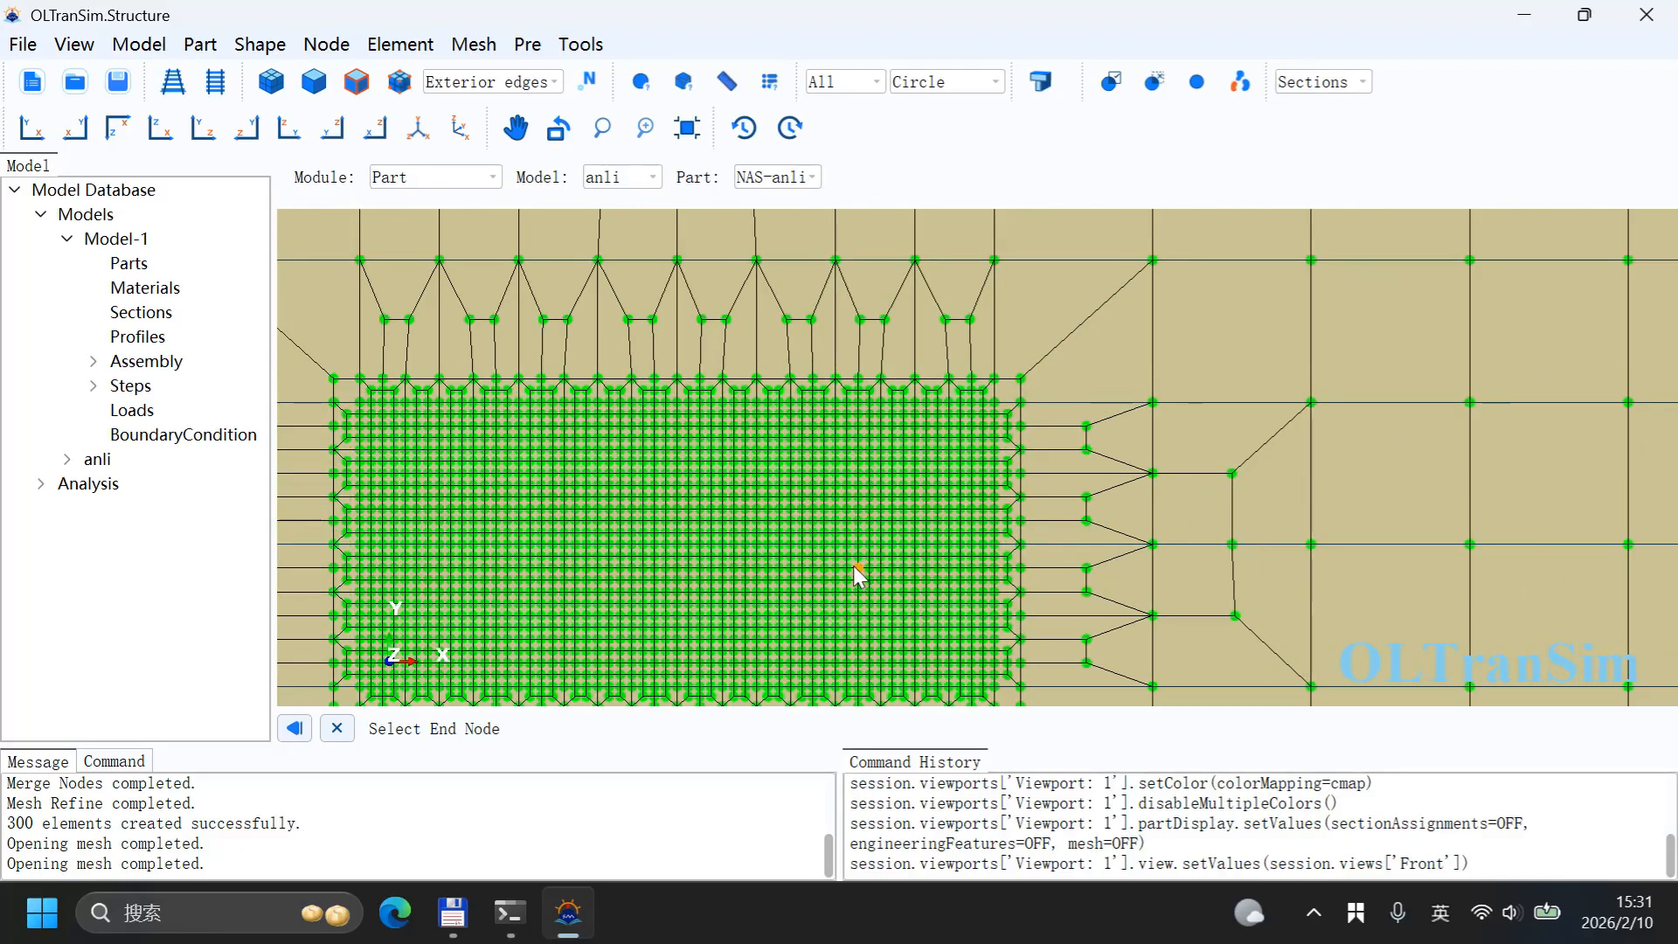
scroll(854, 564, down, 1)
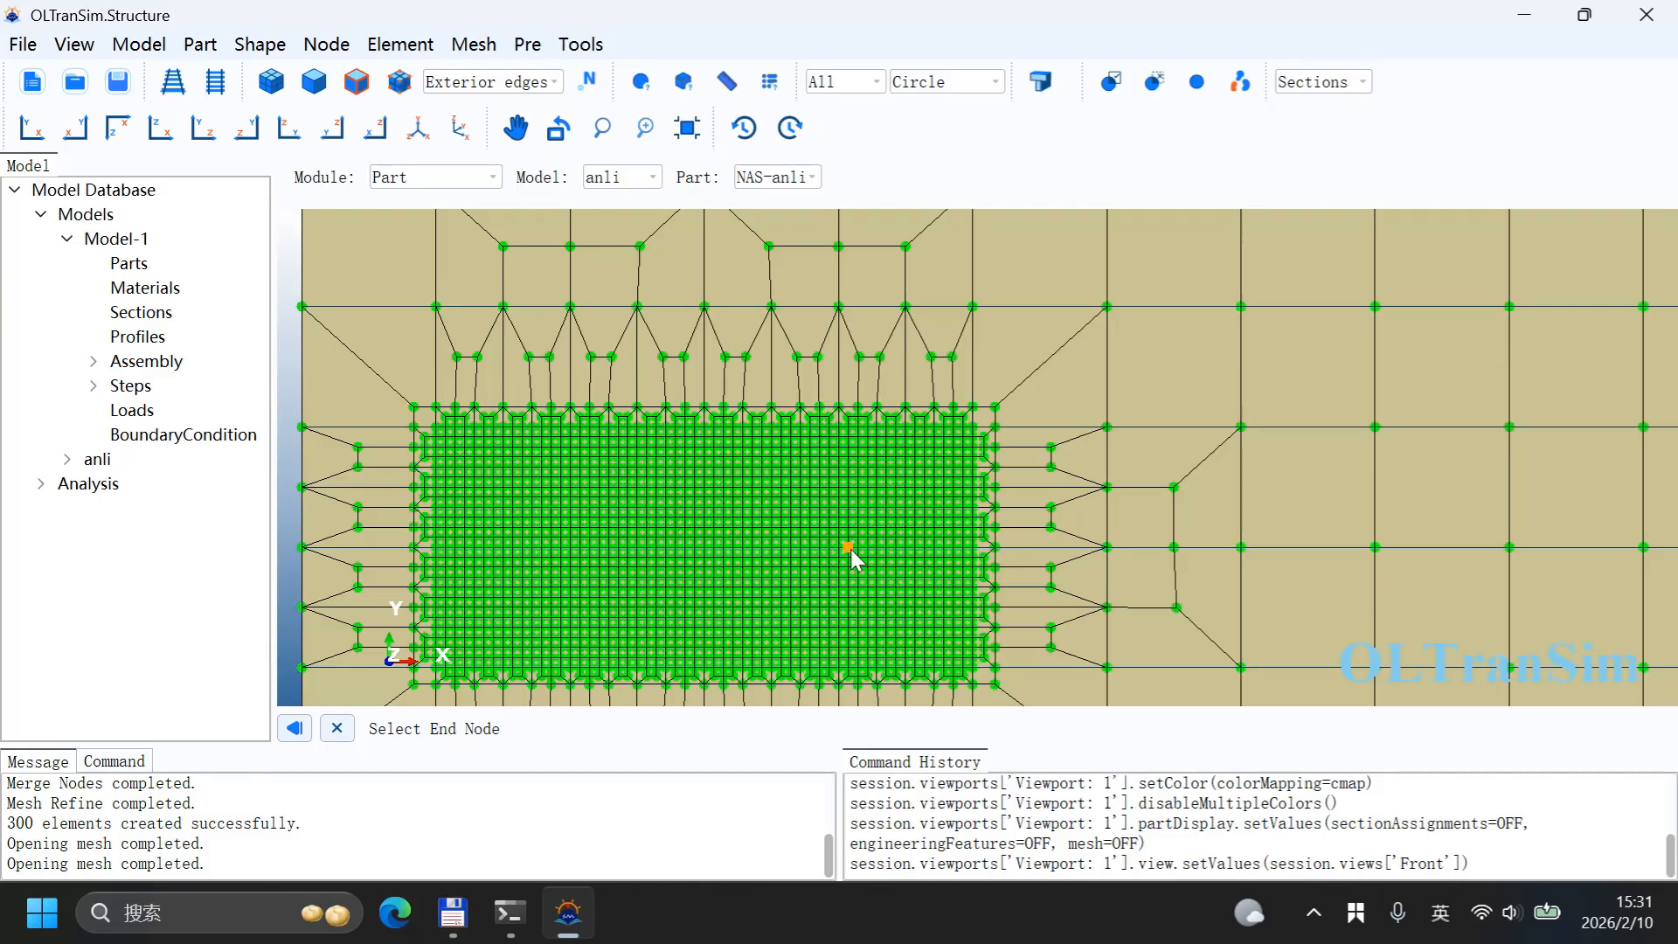
click(848, 547)
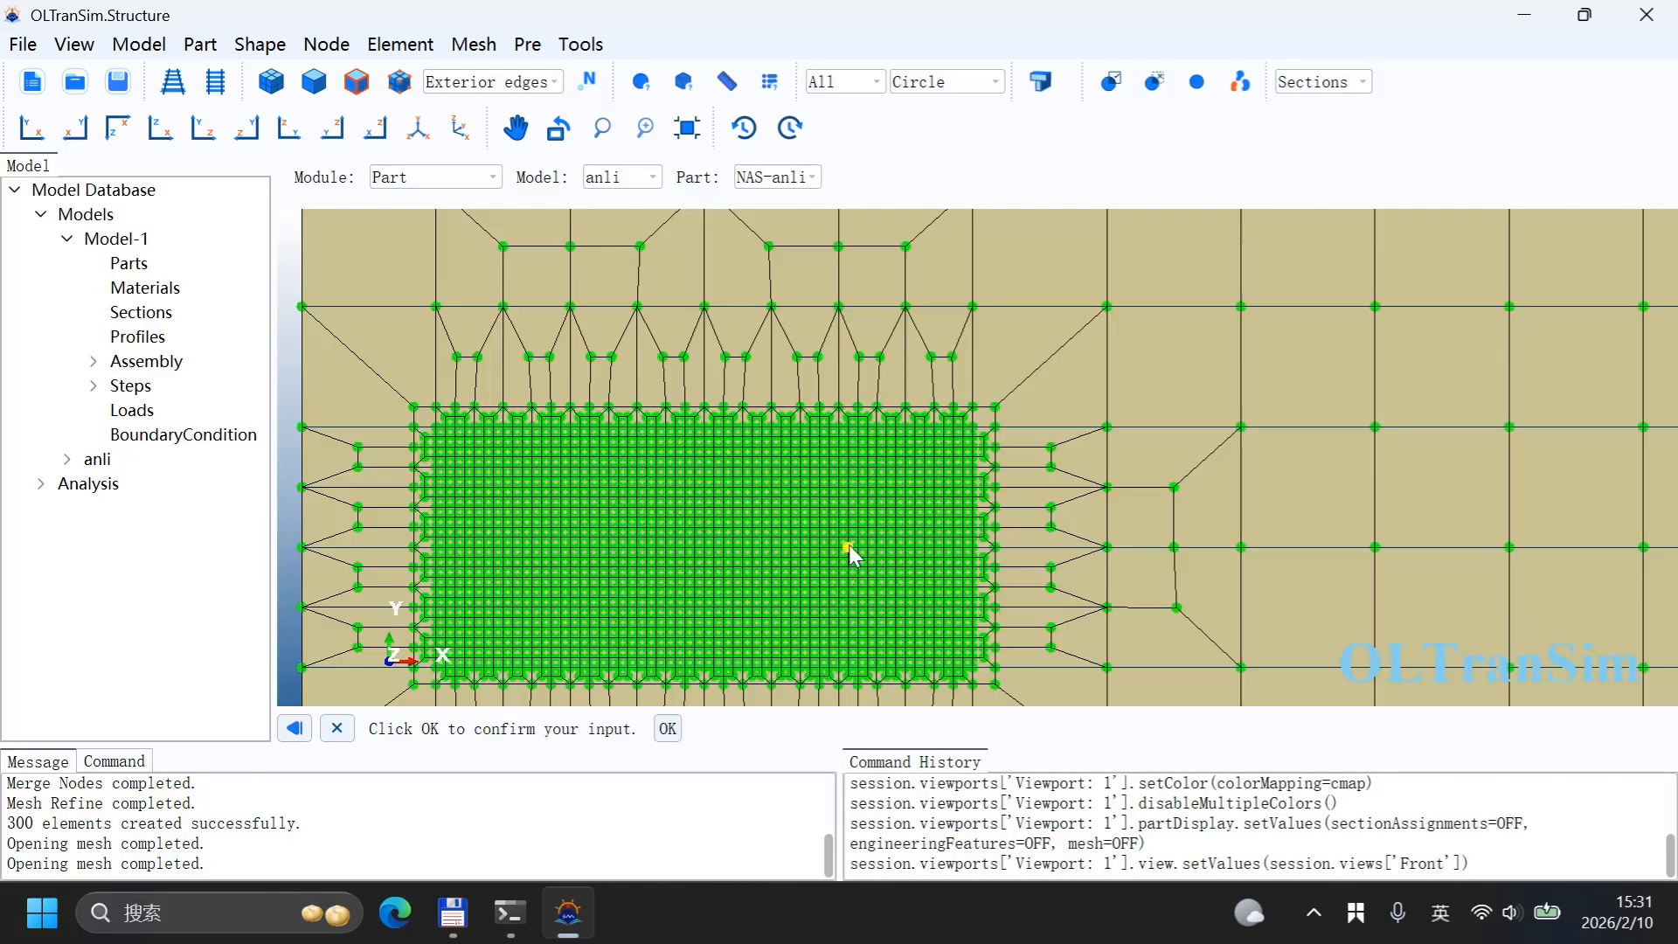
click(667, 729)
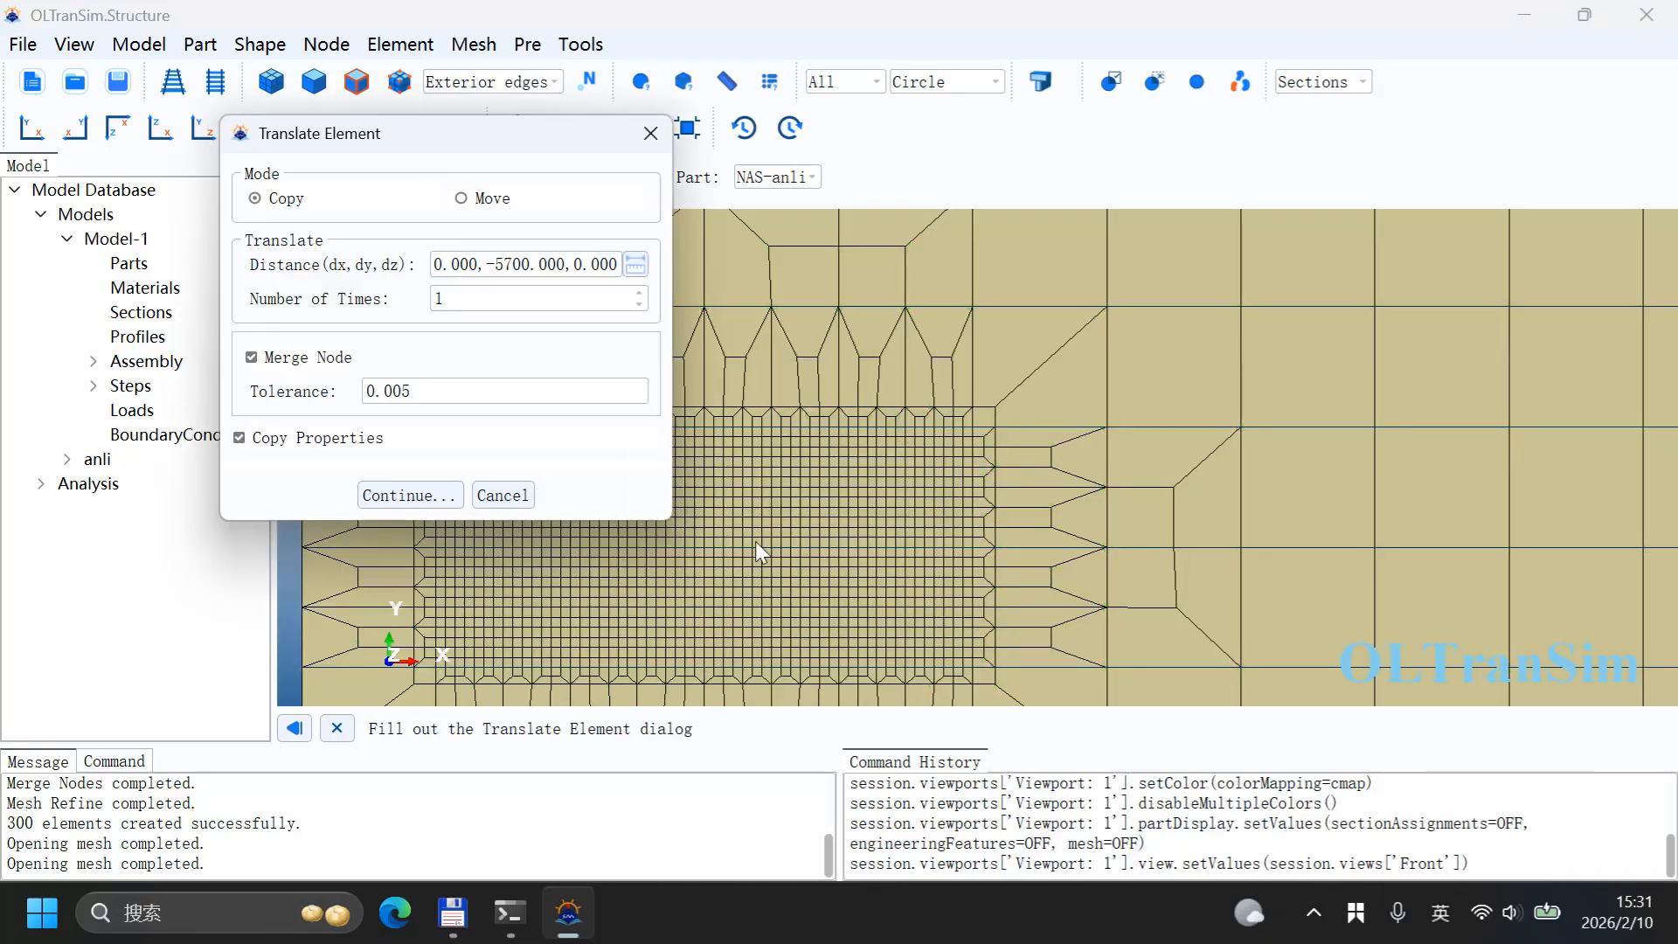
click(425, 490)
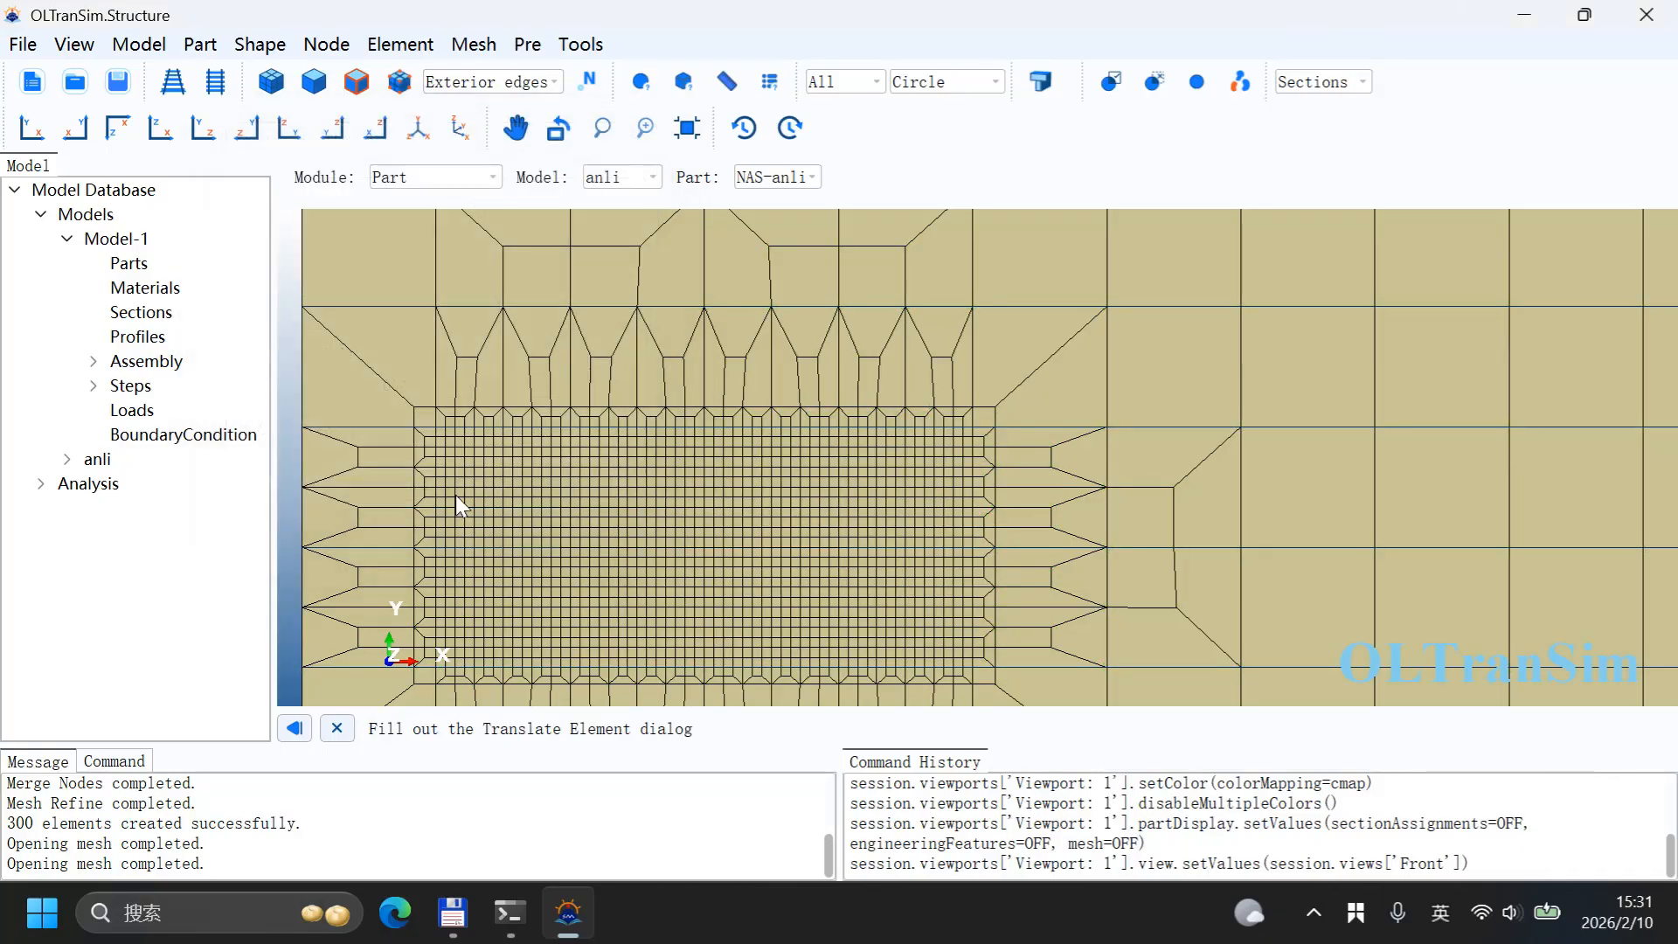
Step: Merge nodes across the whole model with tolerance 5.0e-3, keeping the low label
click(838, 560)
ctrl+alt+drag(837, 557, 826, 445)
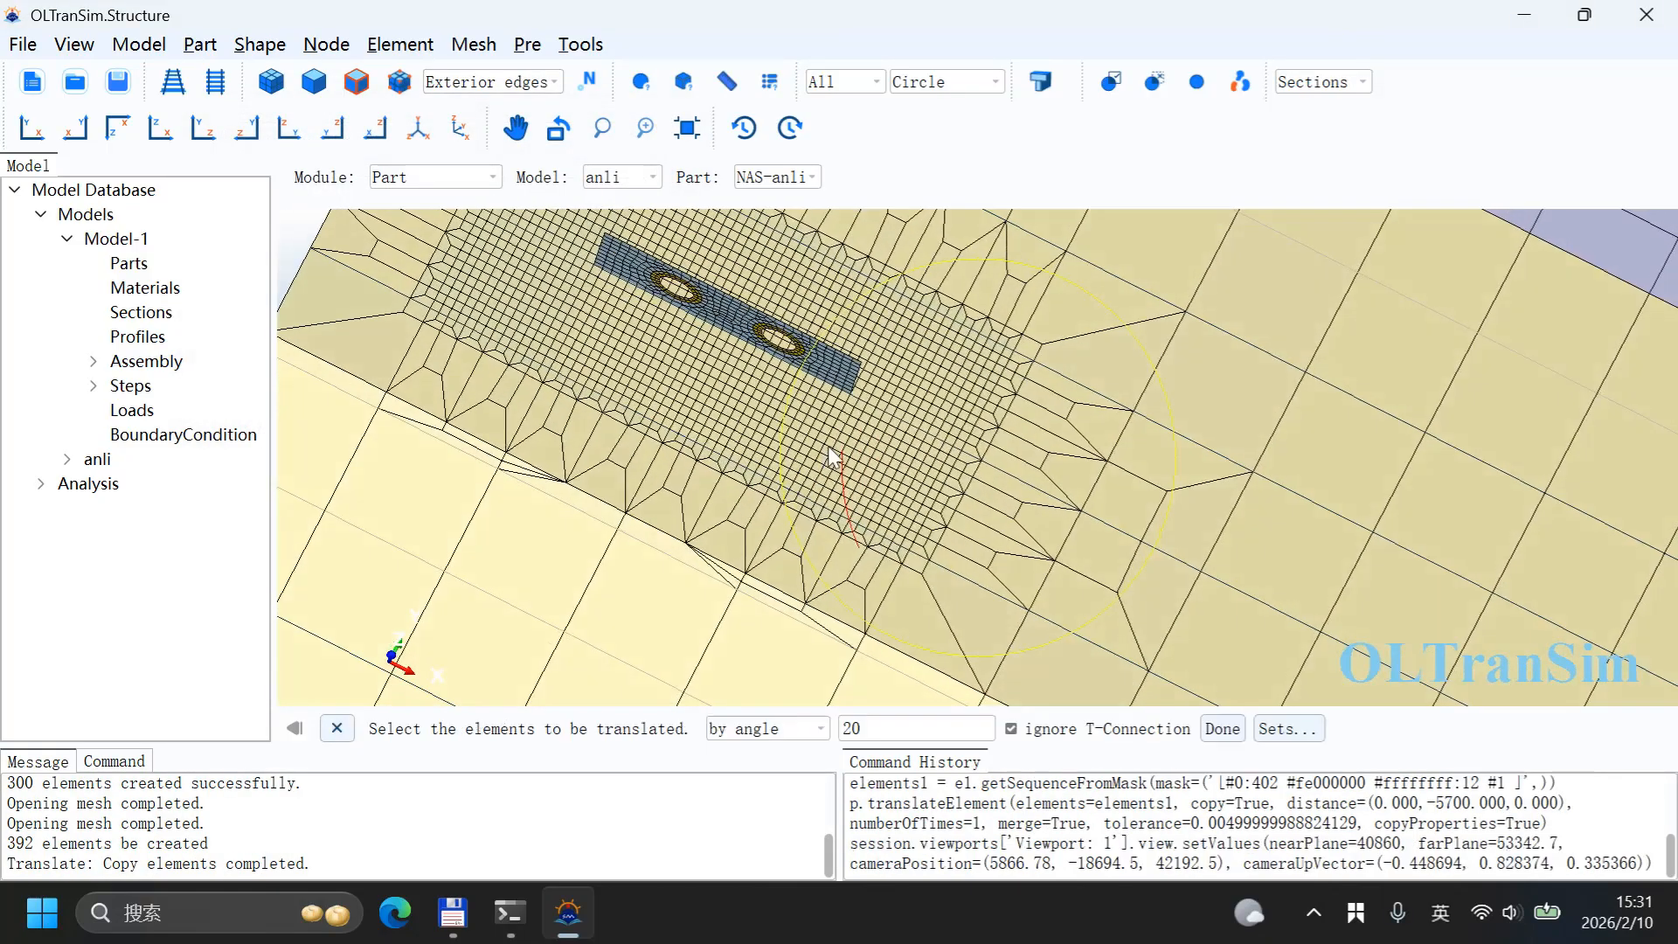
ctrl+alt+drag(998, 411, 875, 367)
ctrl+alt+middle_drag(879, 376, 1007, 673)
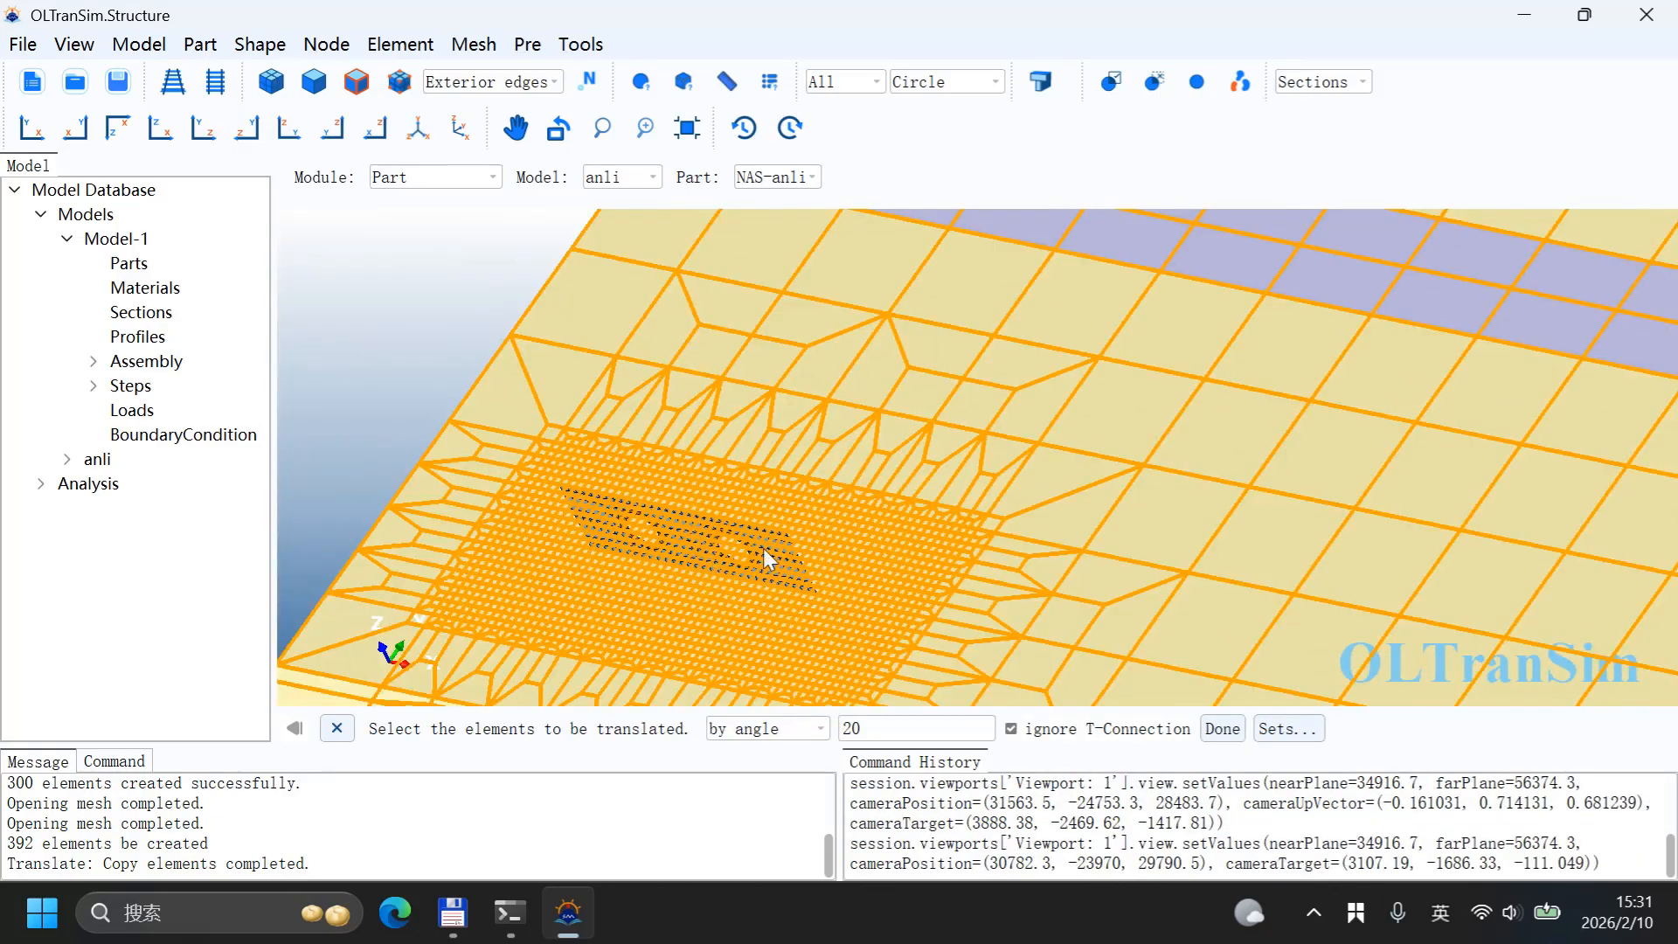
click(329, 46)
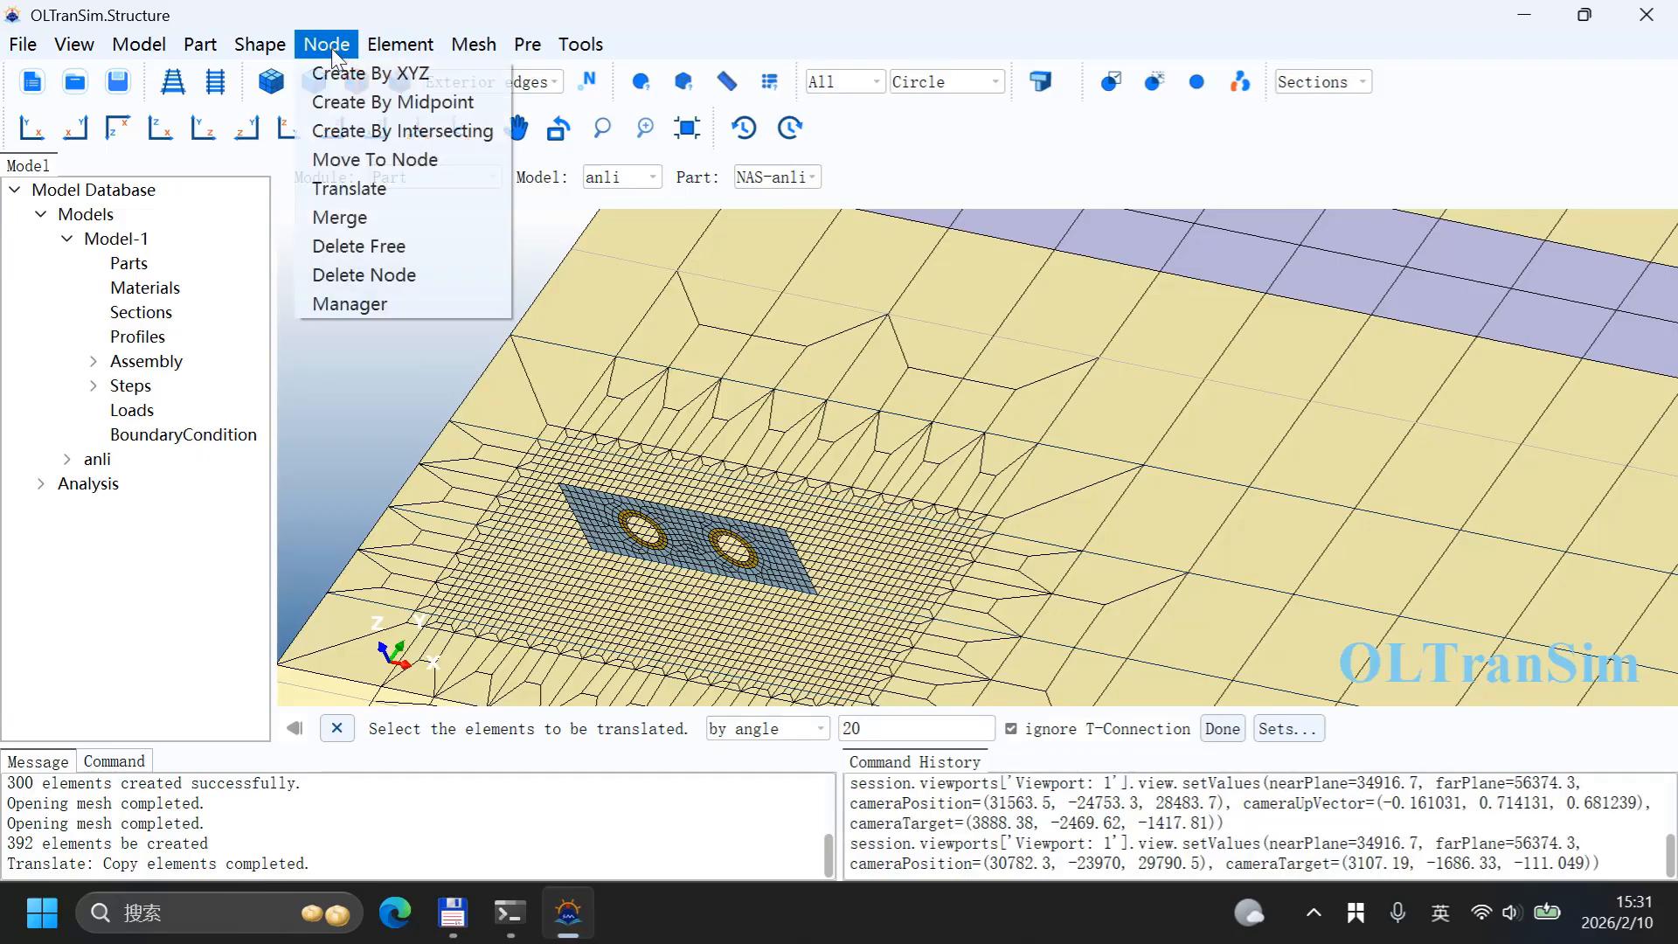
click(360, 229)
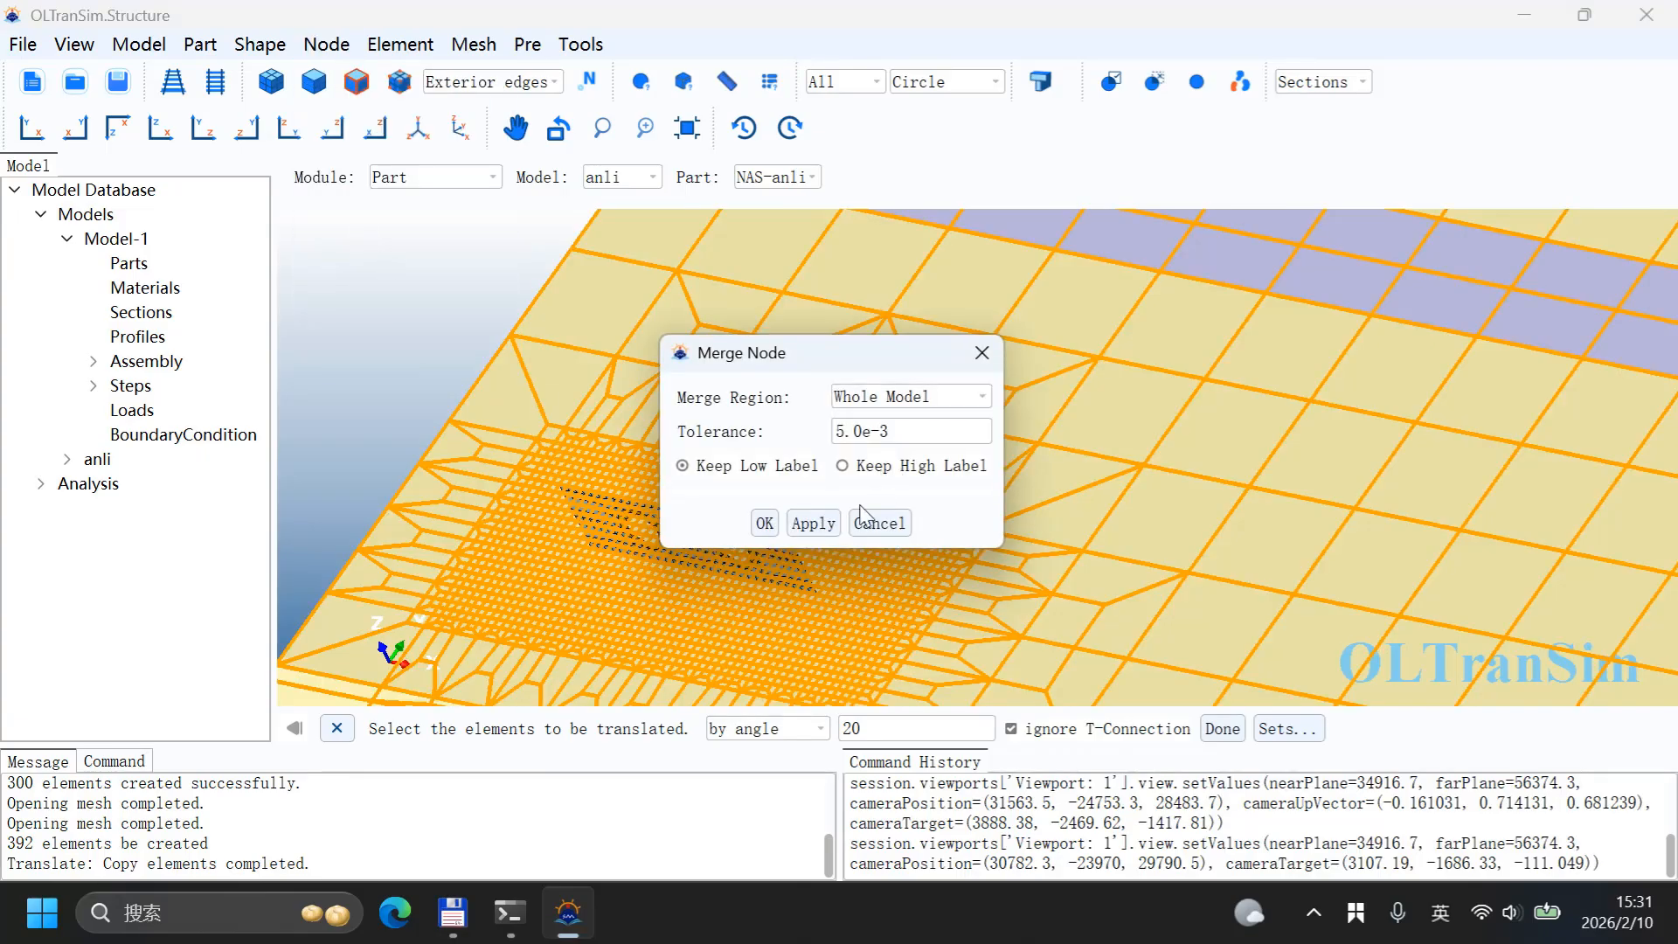
click(769, 523)
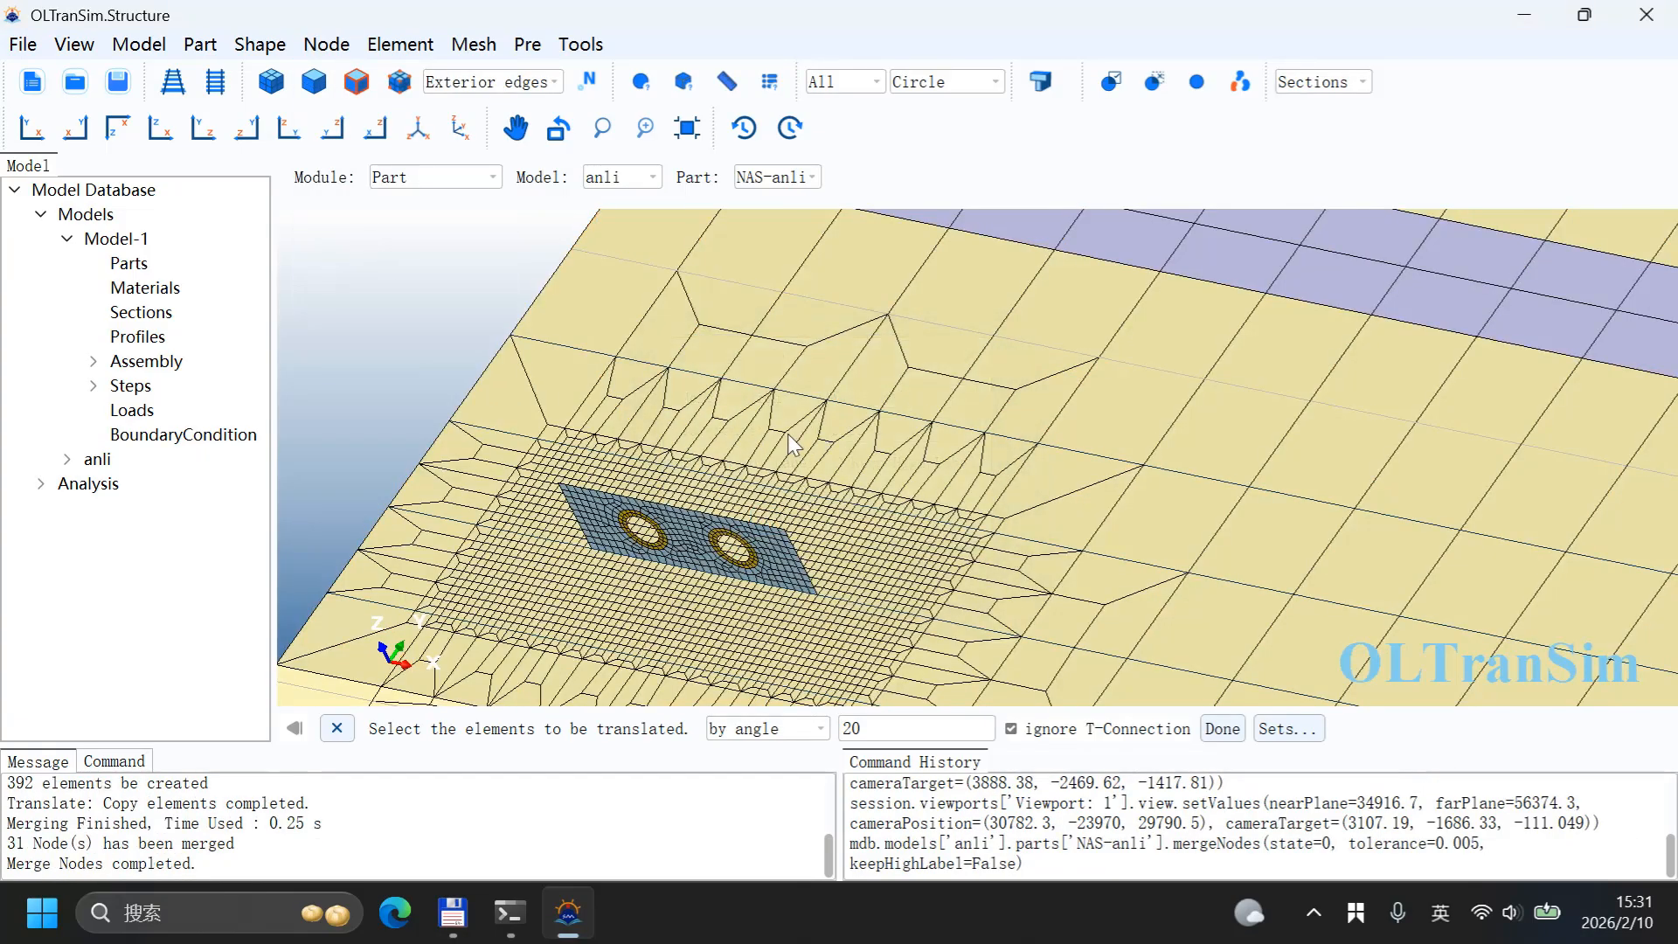
Step: Inspect the copied wall and its connection to the surrounding deck mesh
scroll(788, 435, down, 3)
scroll(814, 597, up, 4)
scroll(798, 516, up, 3)
ctrl+alt+drag(813, 526, 792, 495)
ctrl+alt+middle_drag(793, 494, 878, 447)
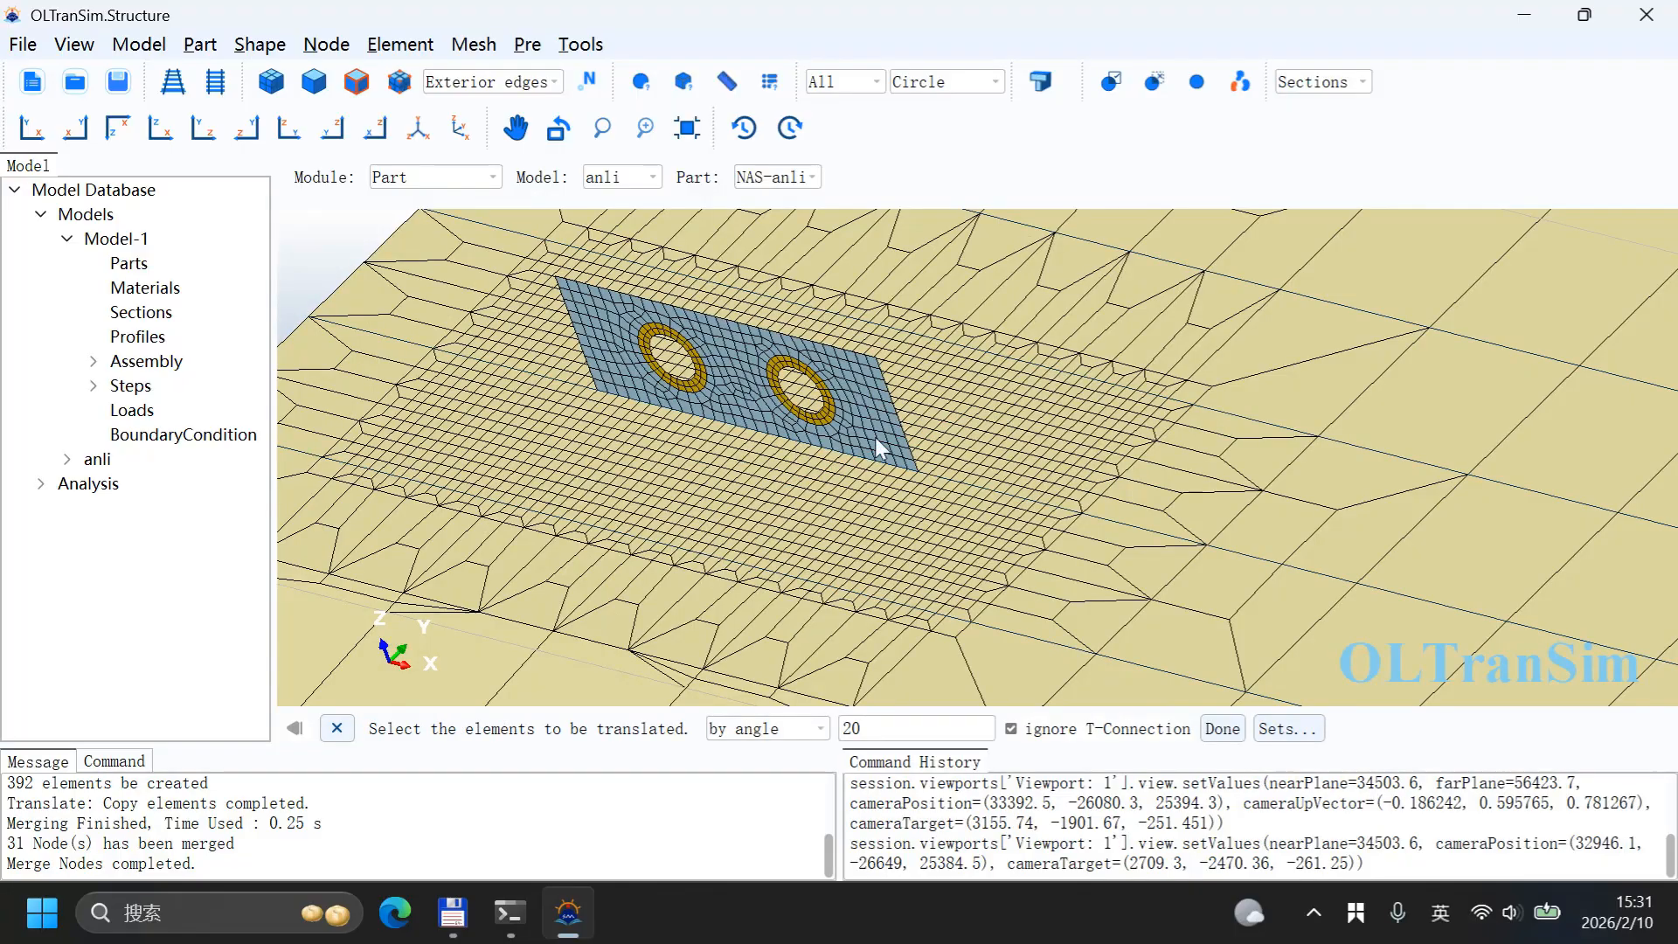
click(889, 450)
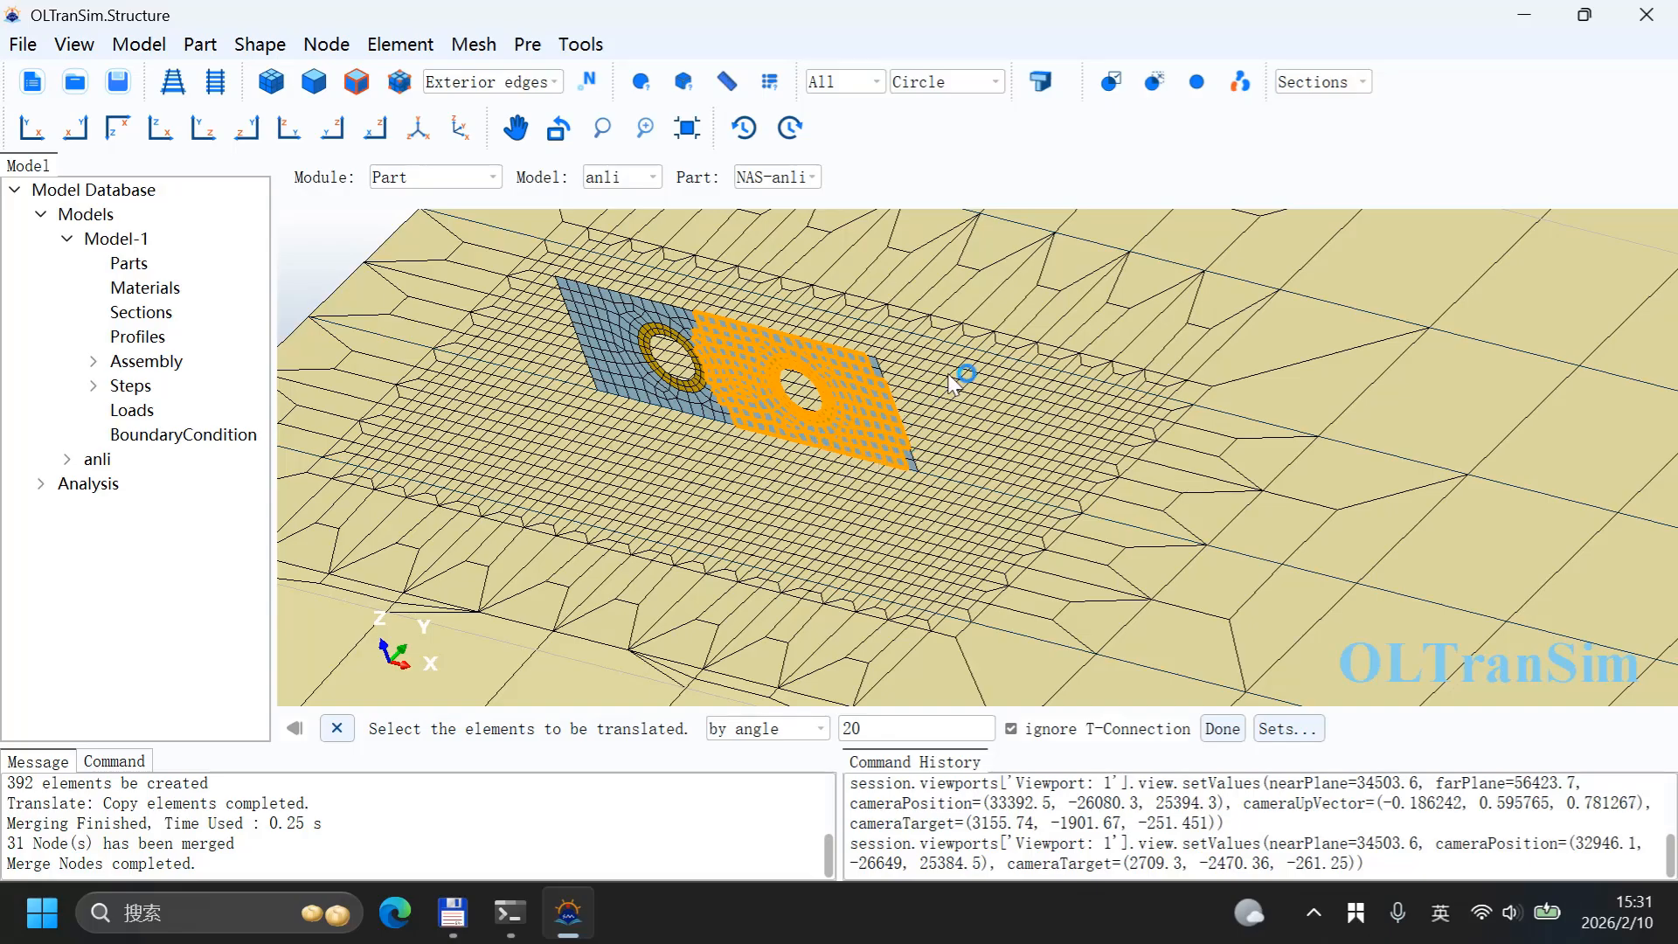
click(962, 404)
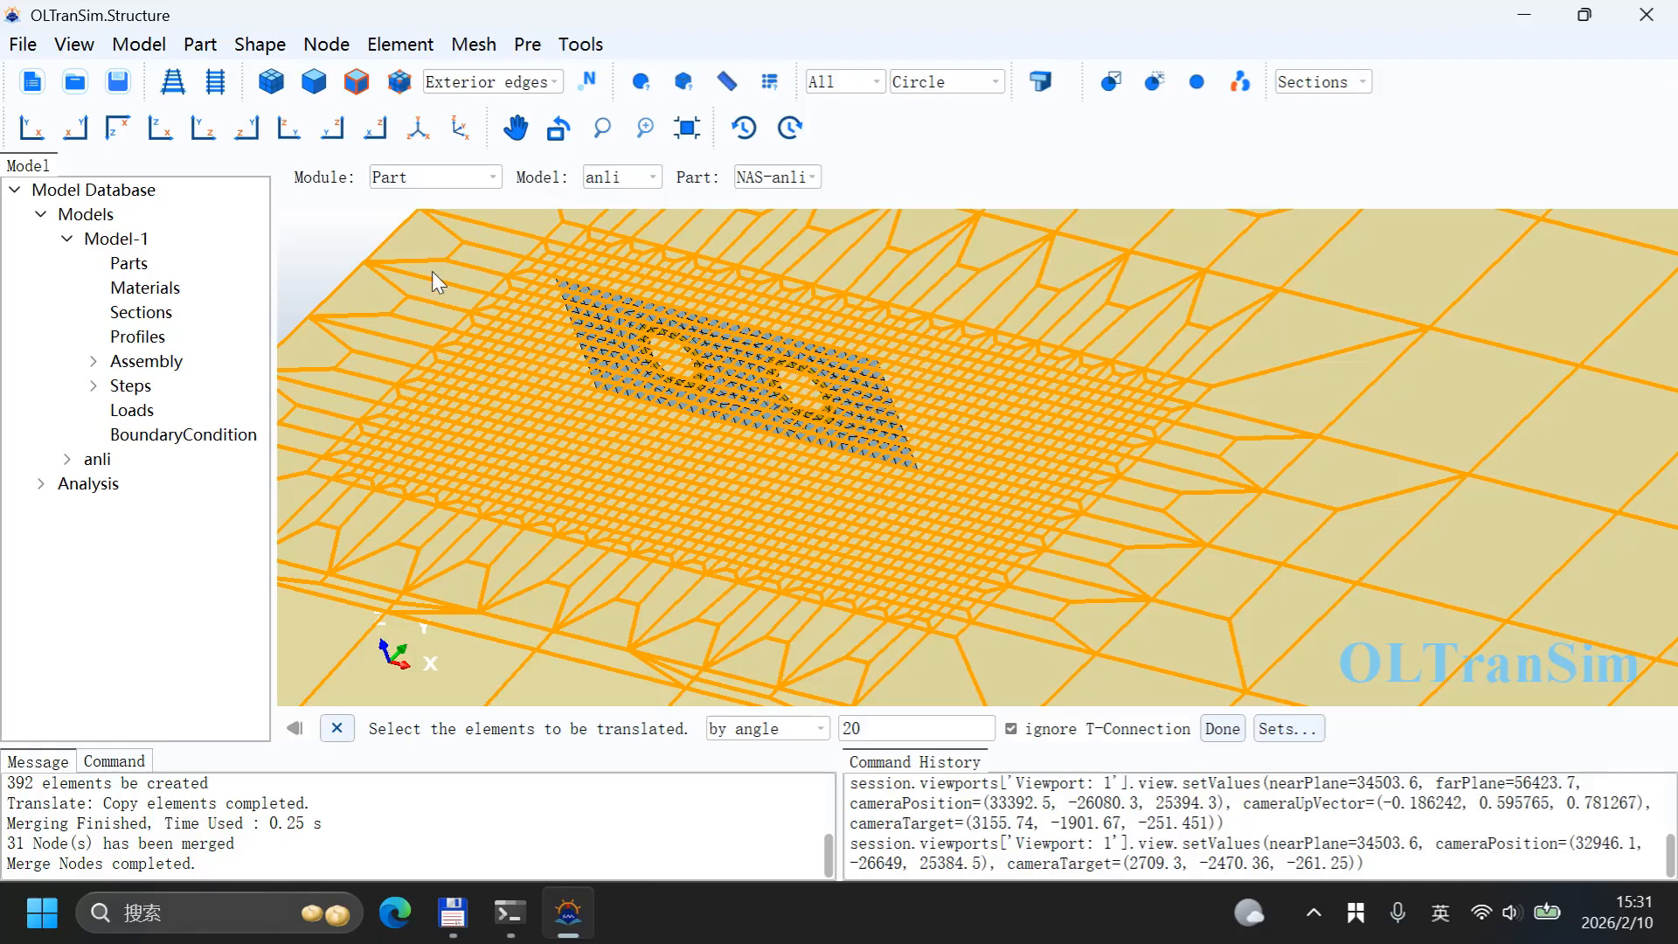
click(338, 238)
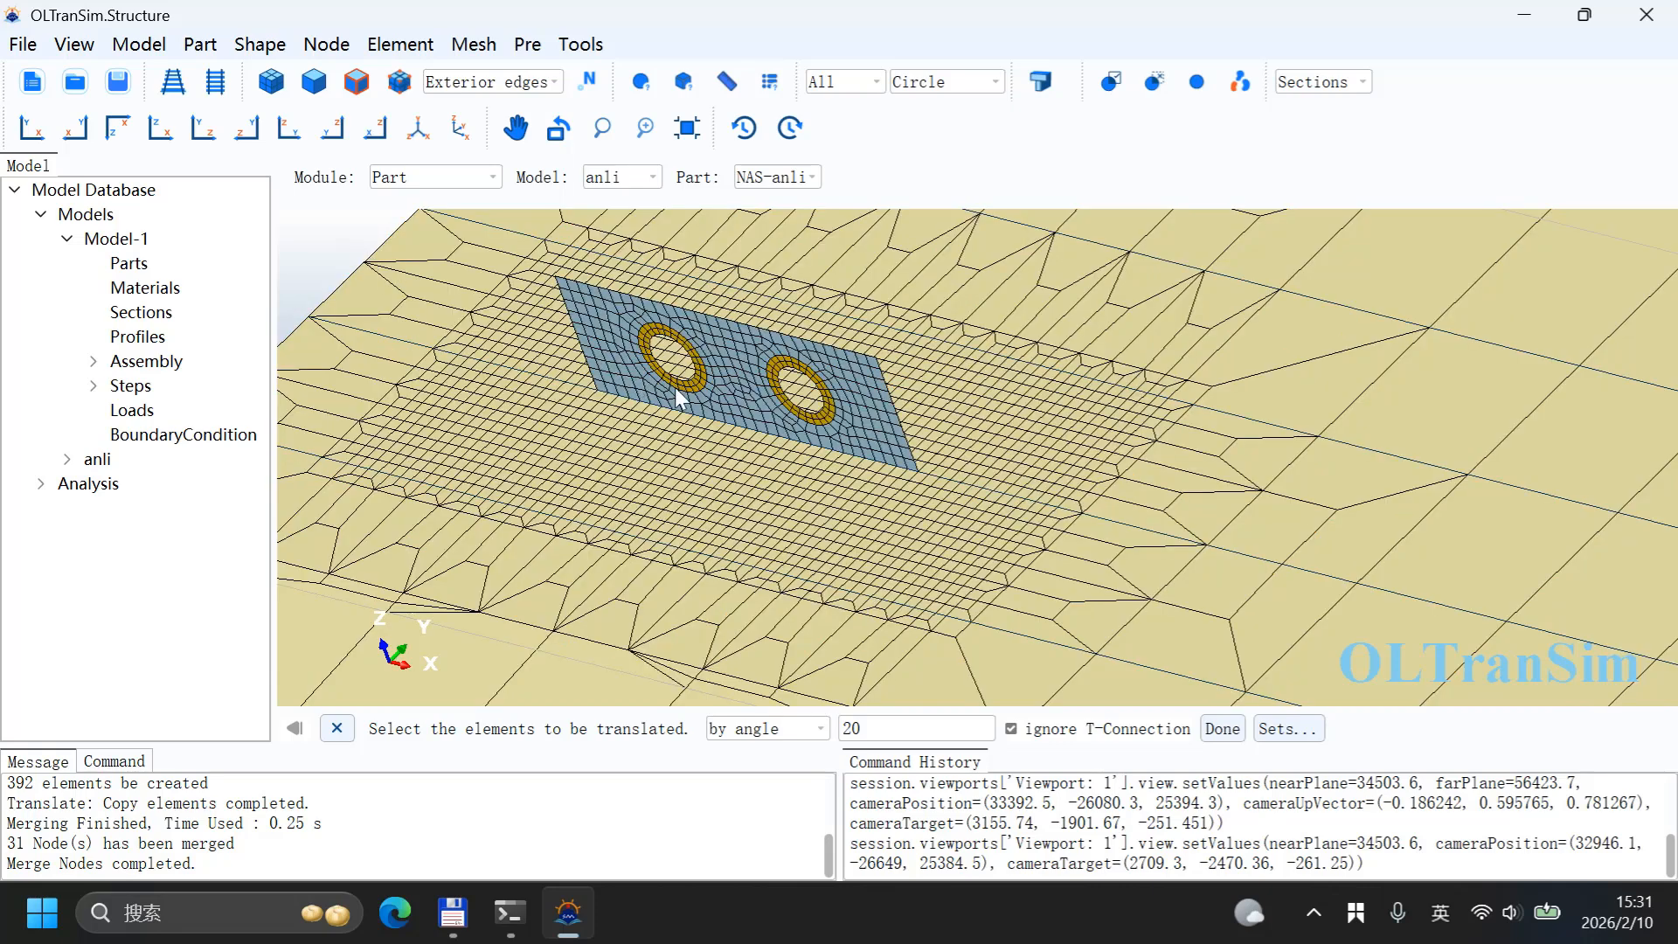
click(758, 393)
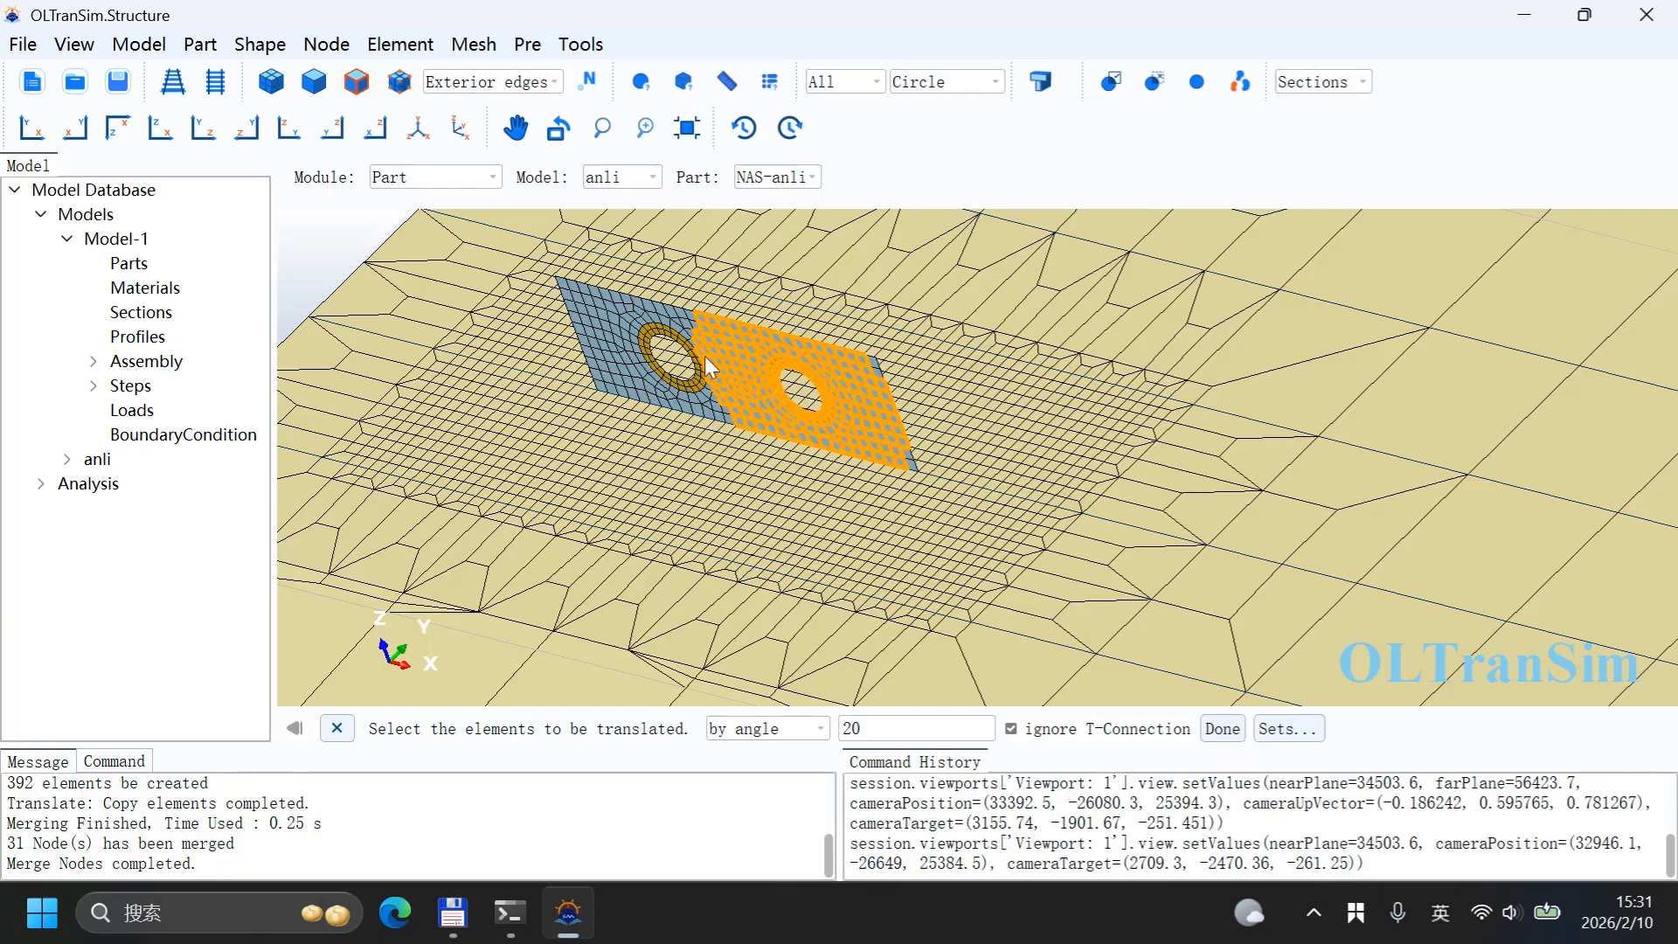
click(845, 306)
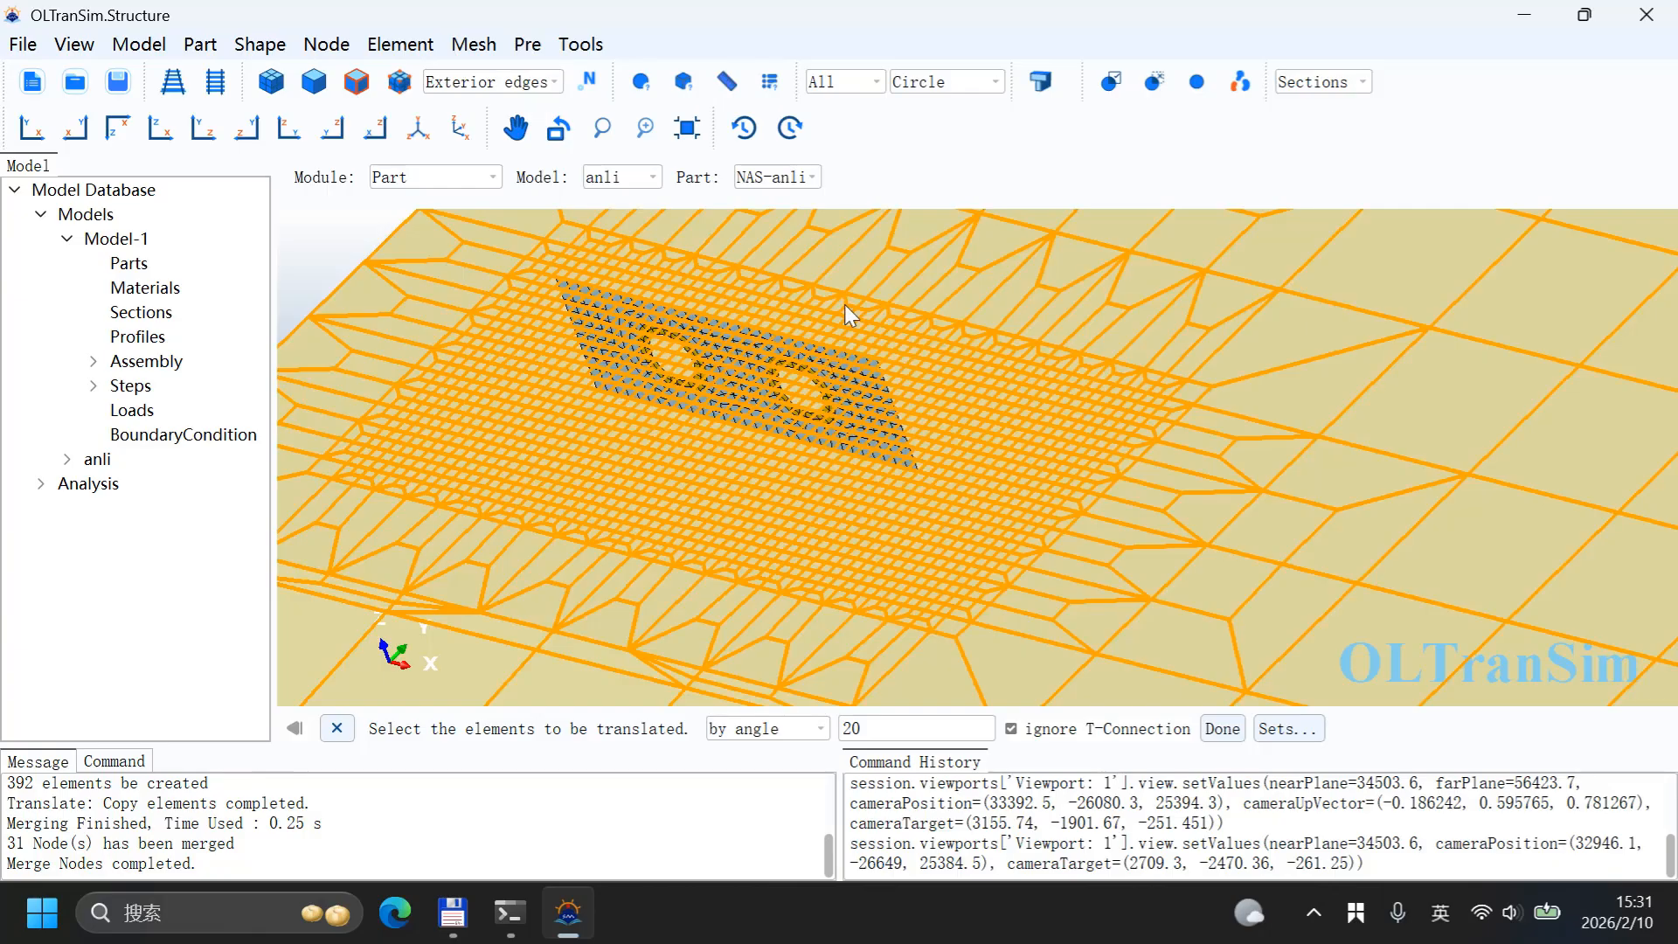
scroll(635, 369, down, 1)
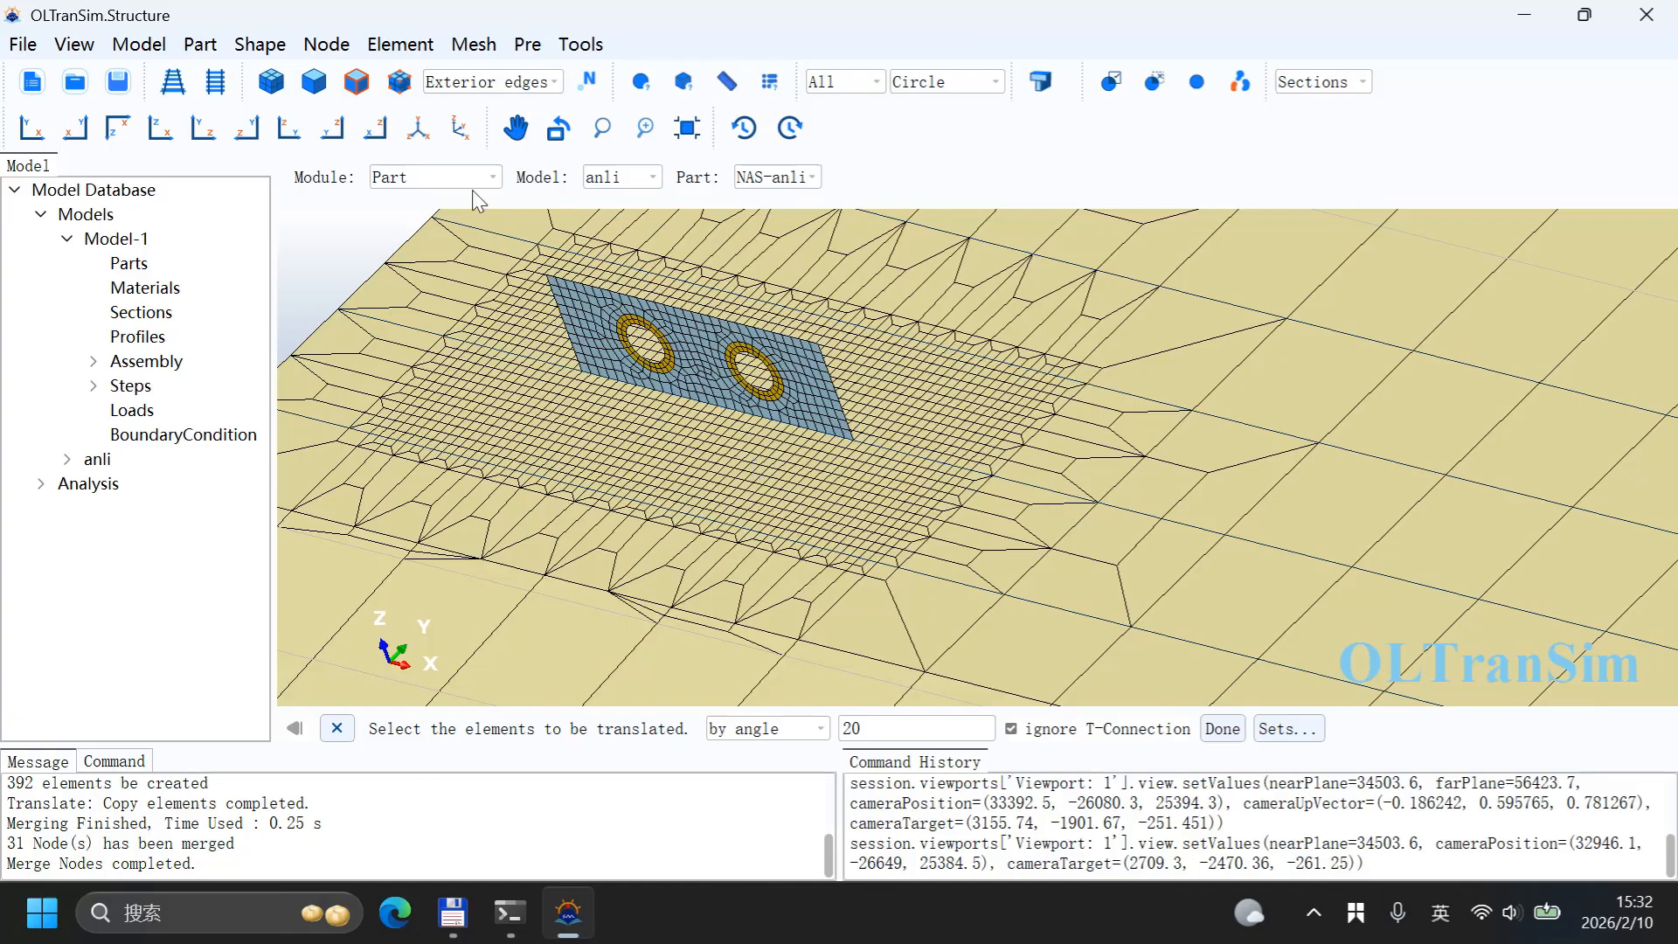
Step: Try to create a Positive Radius Arc corner bracket of radius 450 from three nodes at the wall's end
click(473, 44)
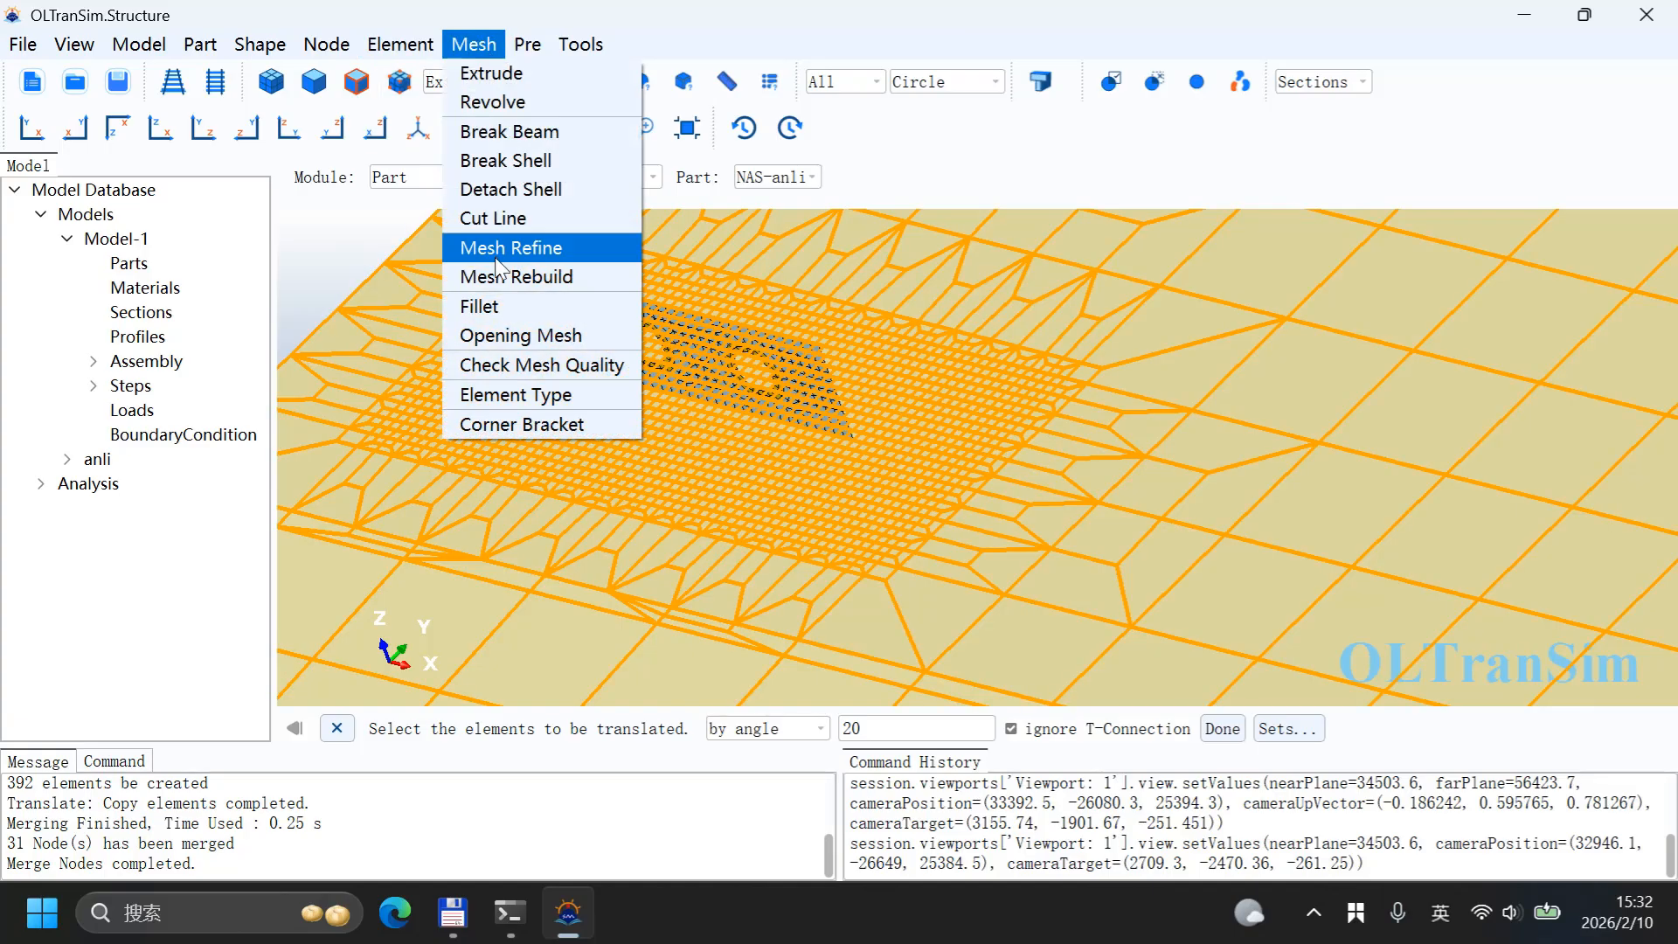
click(528, 425)
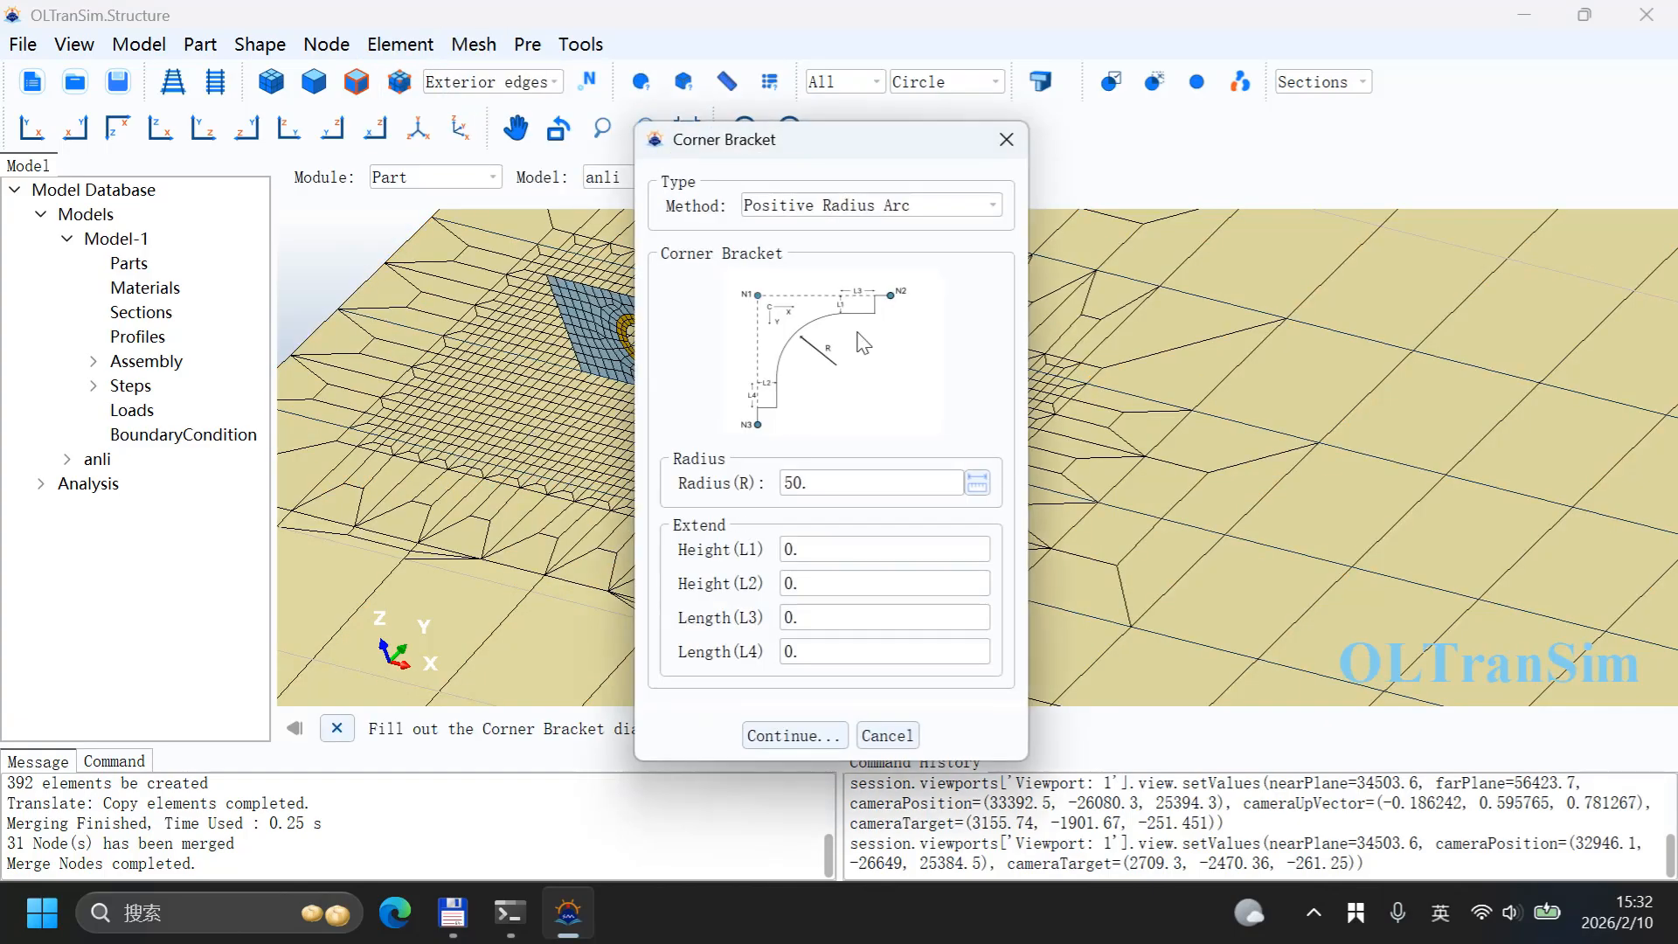
drag(793, 137, 1123, 89)
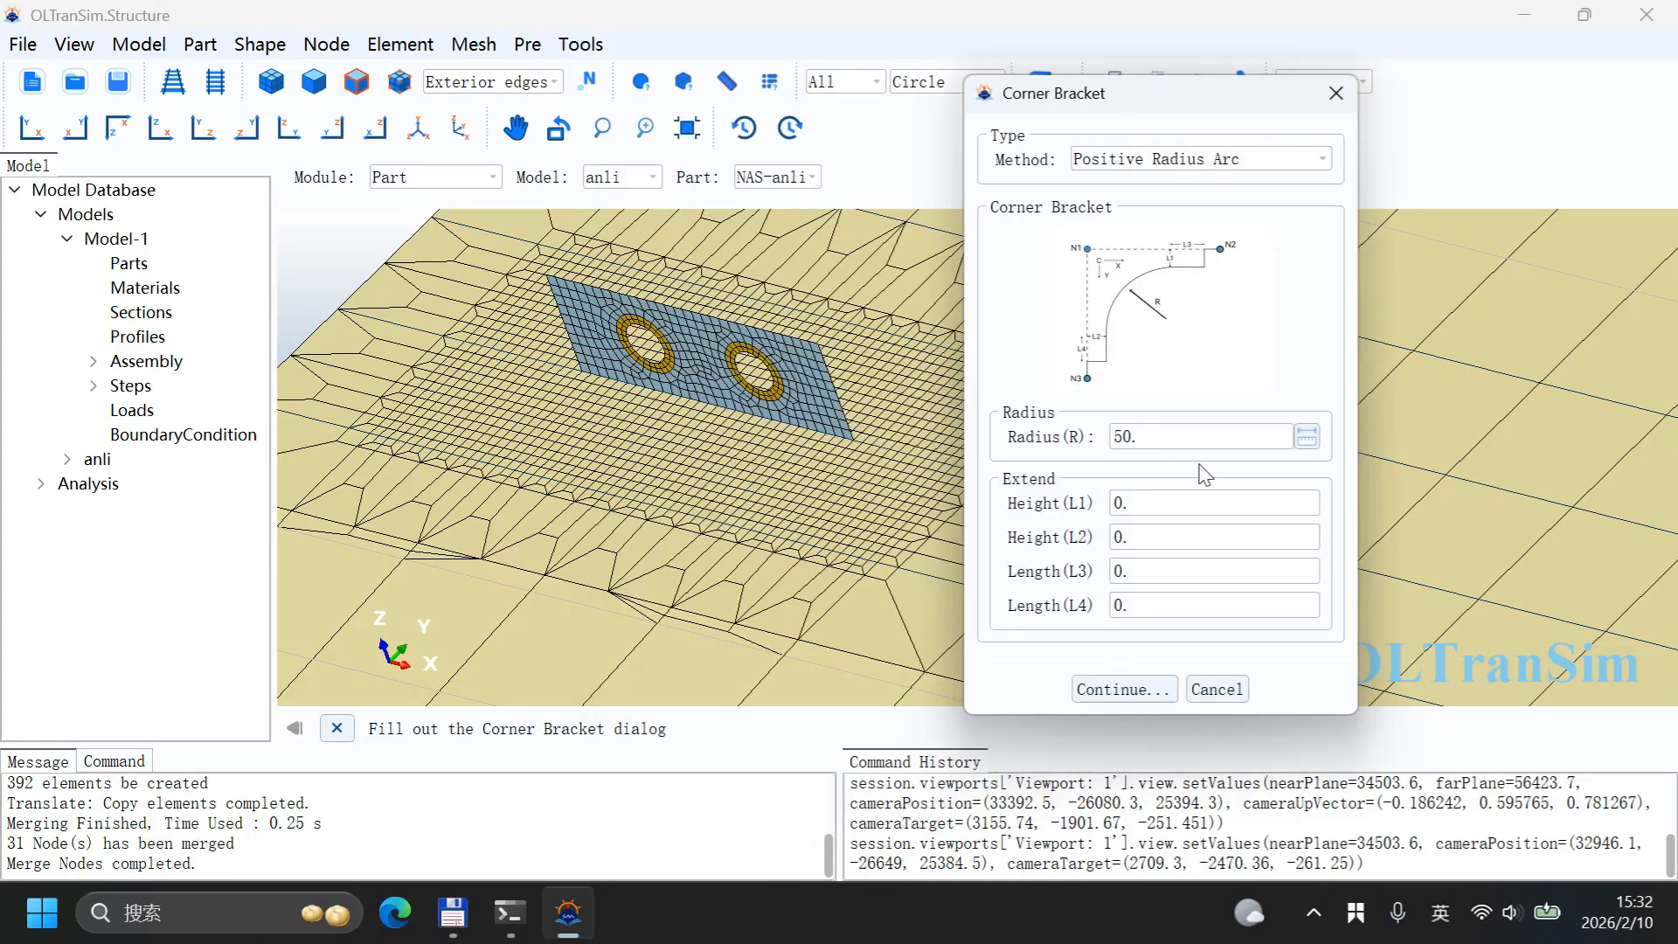
click(1152, 695)
scroll(631, 416, up, 5)
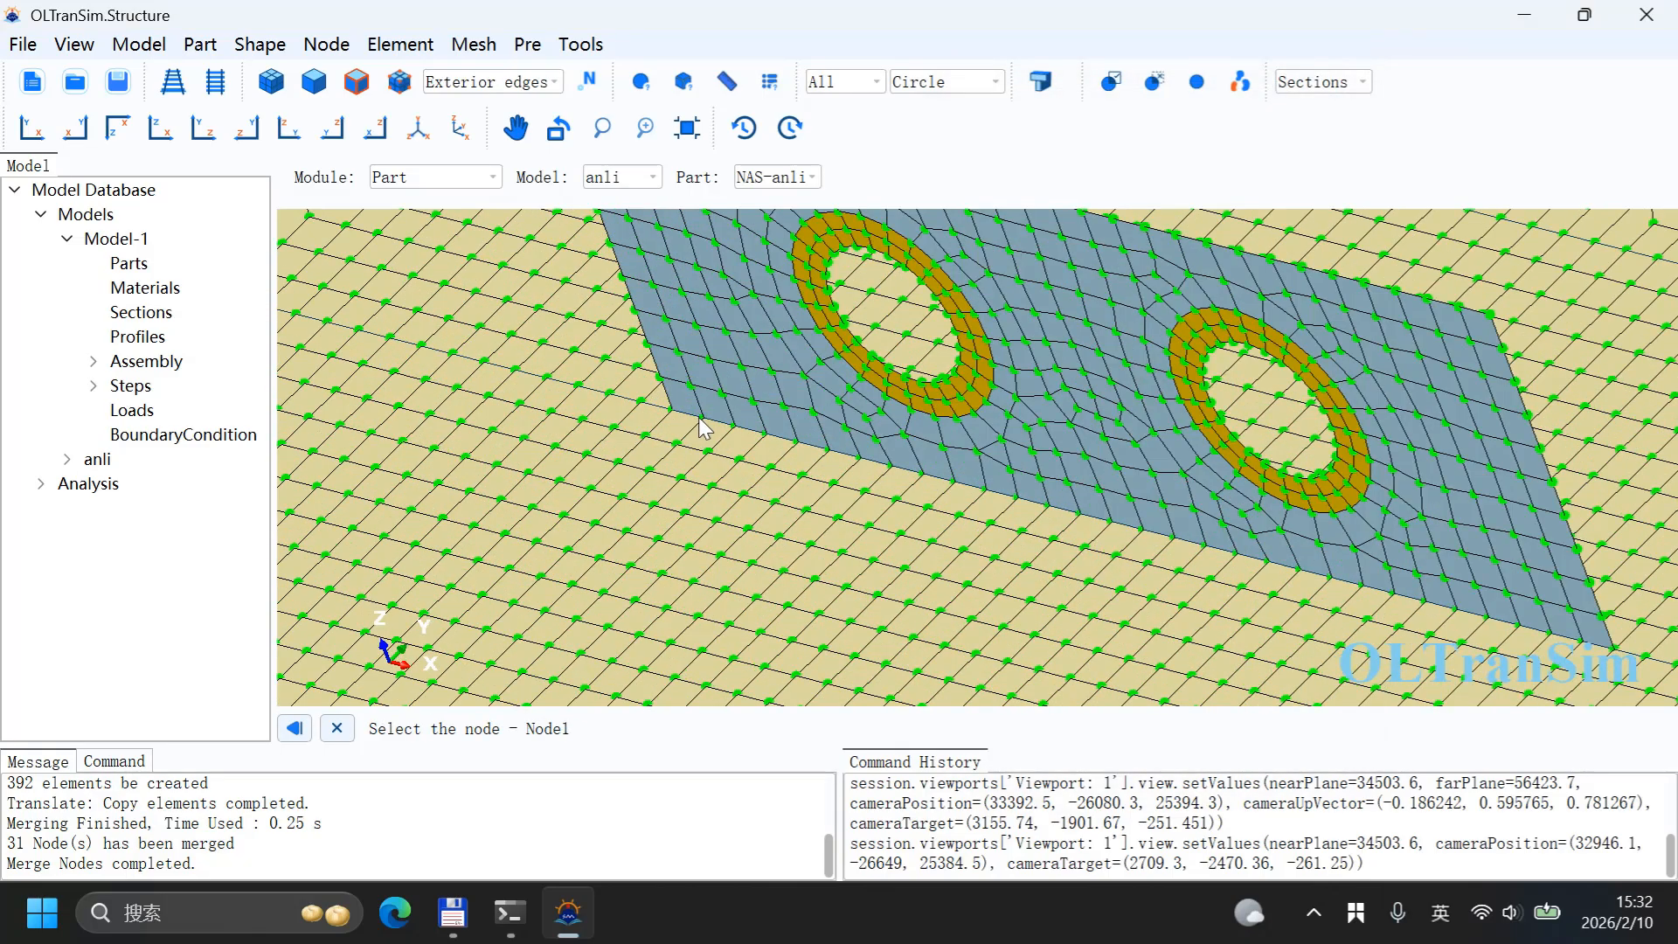
click(703, 418)
click(595, 525)
click(641, 252)
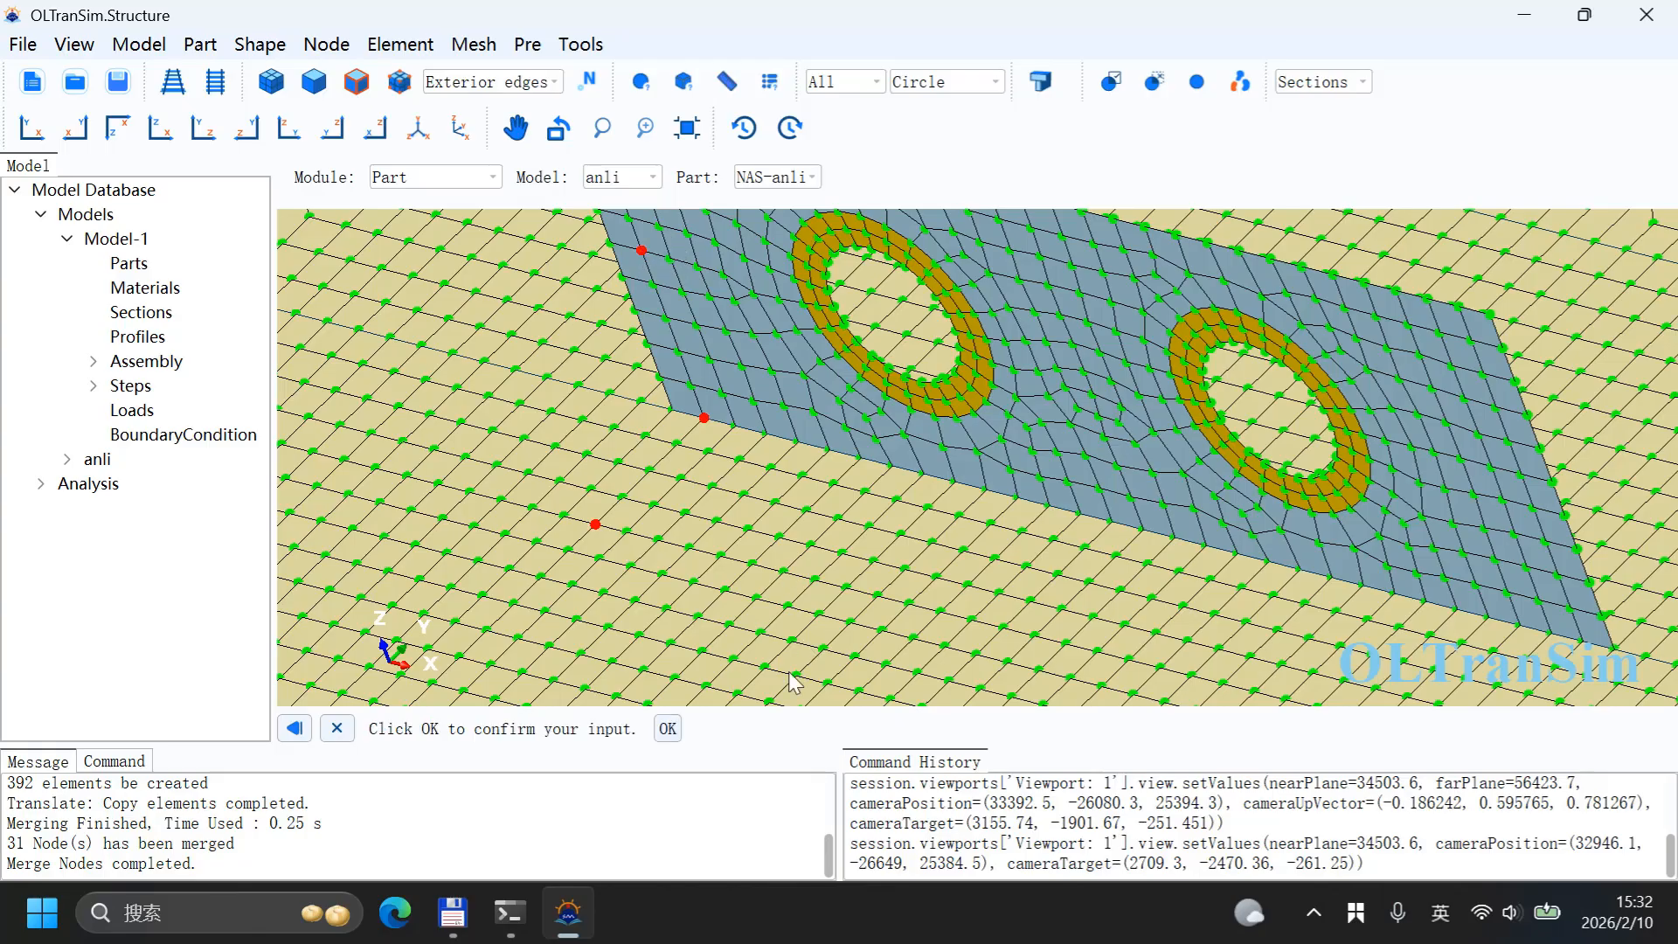
click(669, 728)
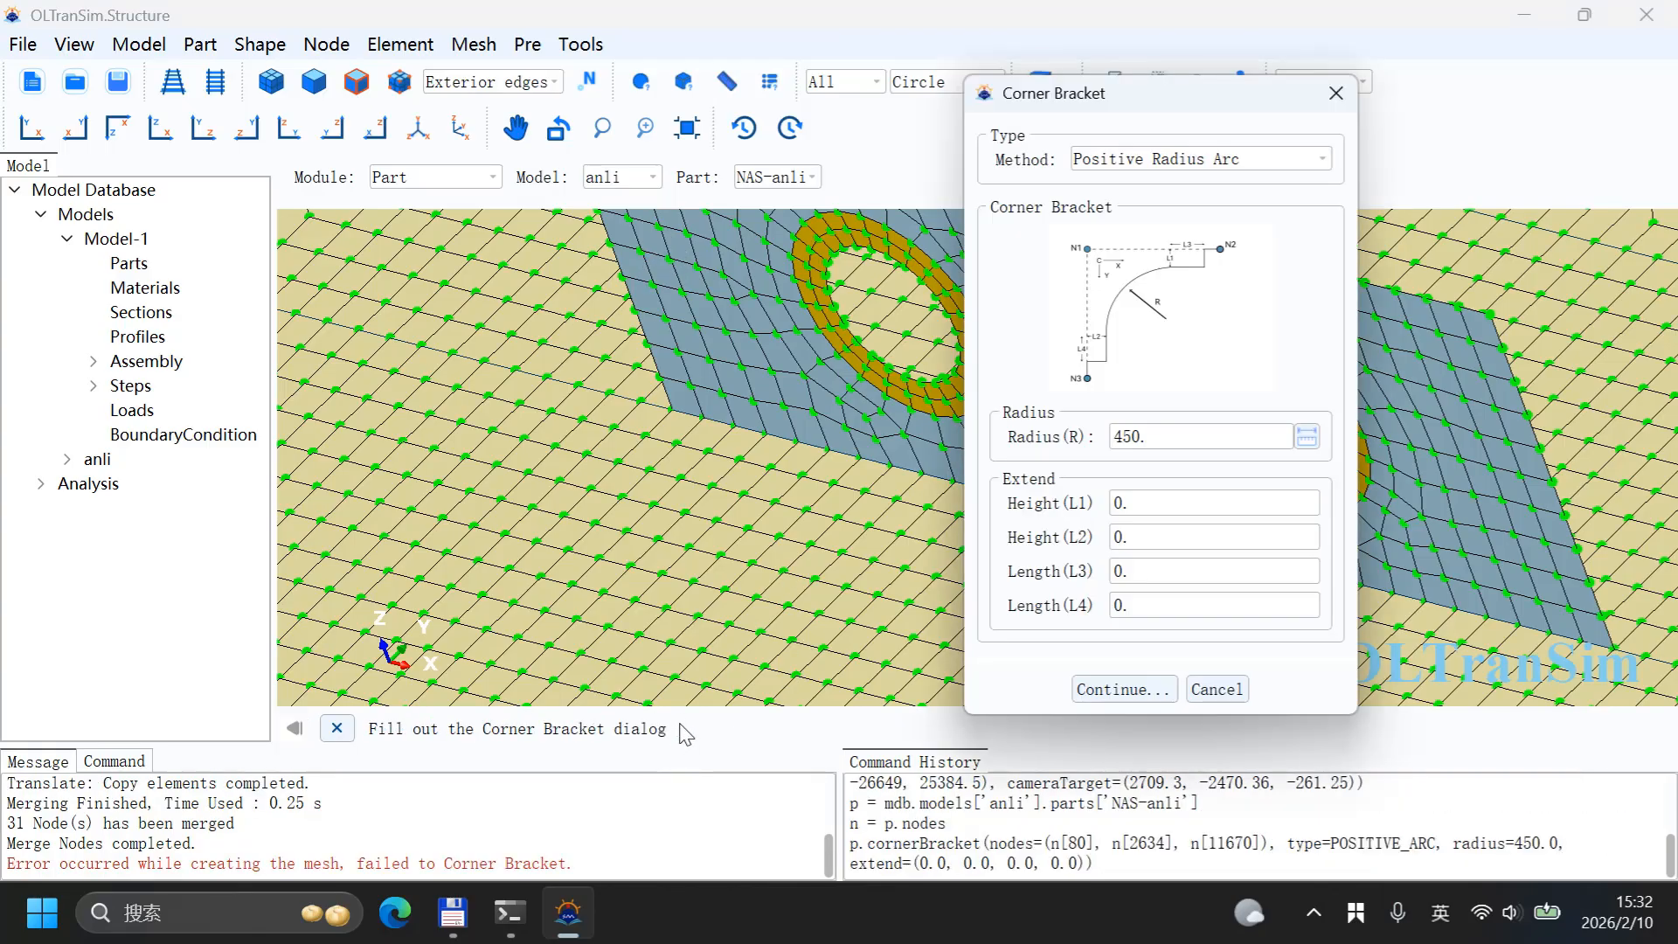
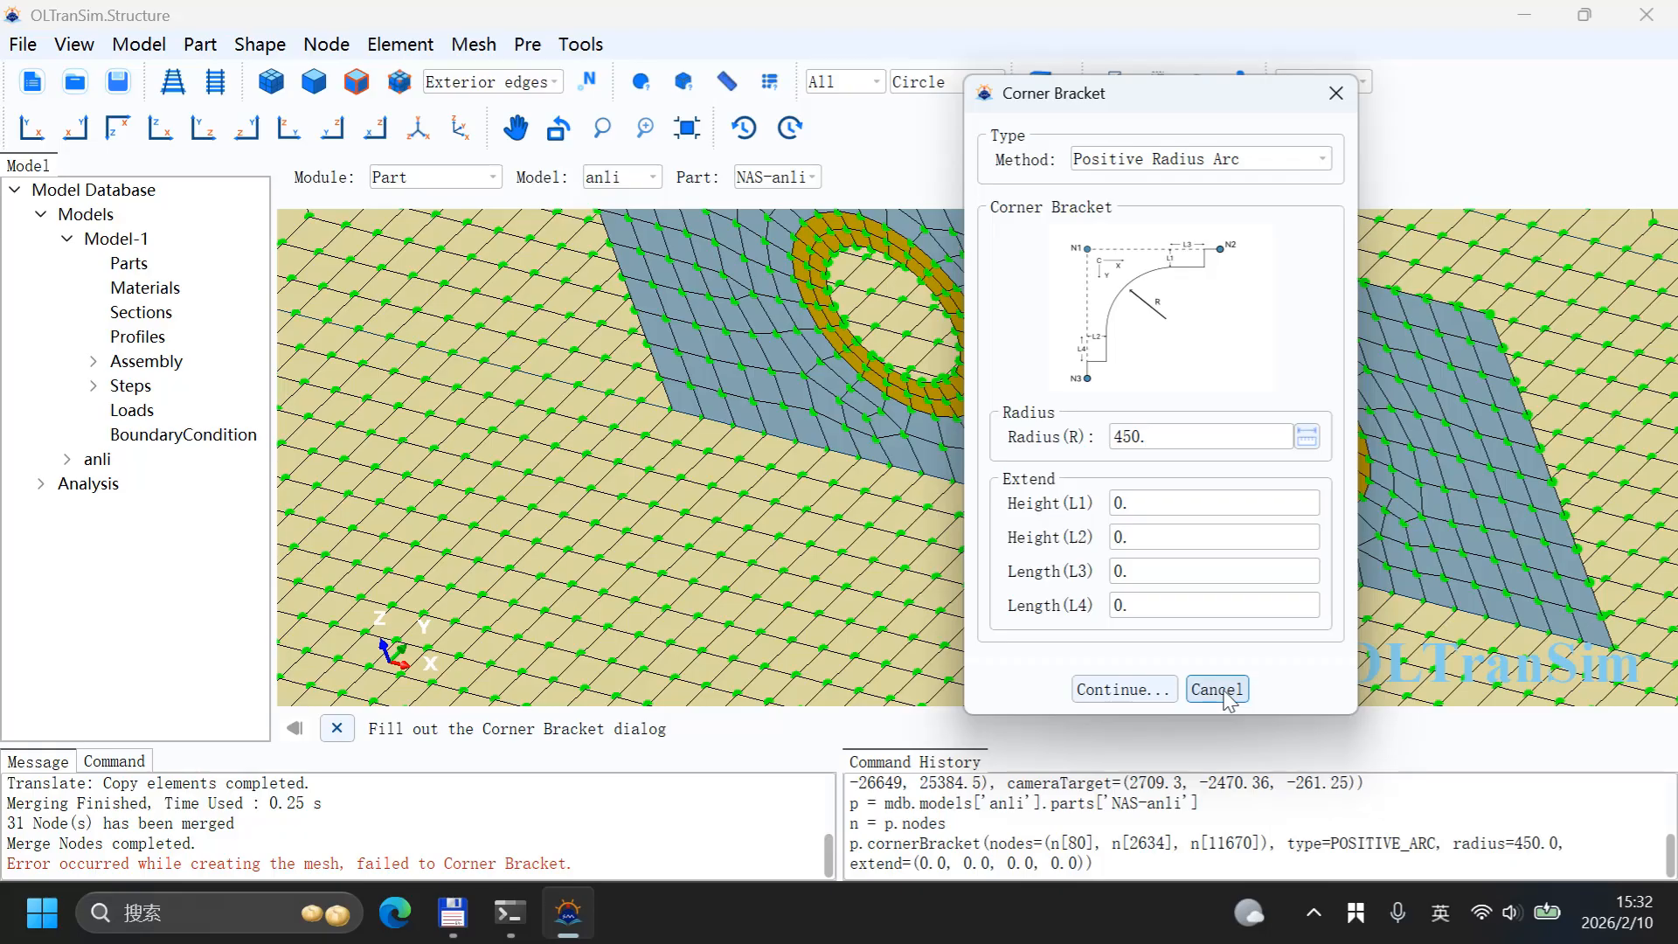
Step: Create a Positive Radius Arc corner bracket of radius 450 at one end of the first wall, picking three nodes
click(1159, 693)
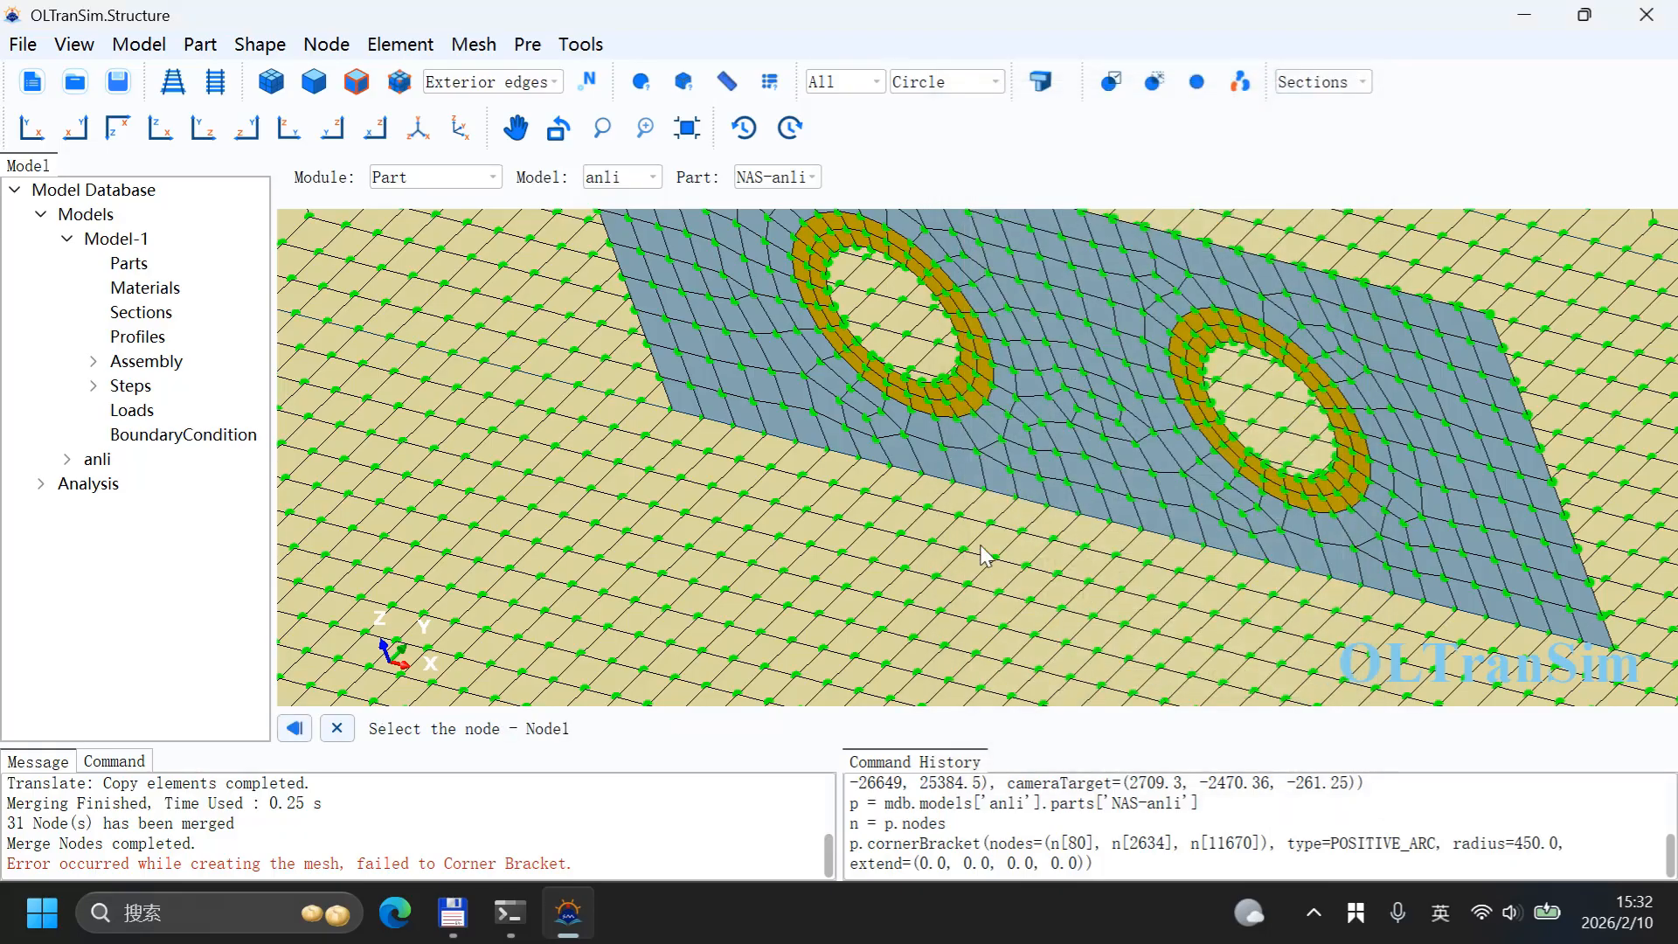
scroll(985, 556, down, 2)
scroll(952, 535, down, 2)
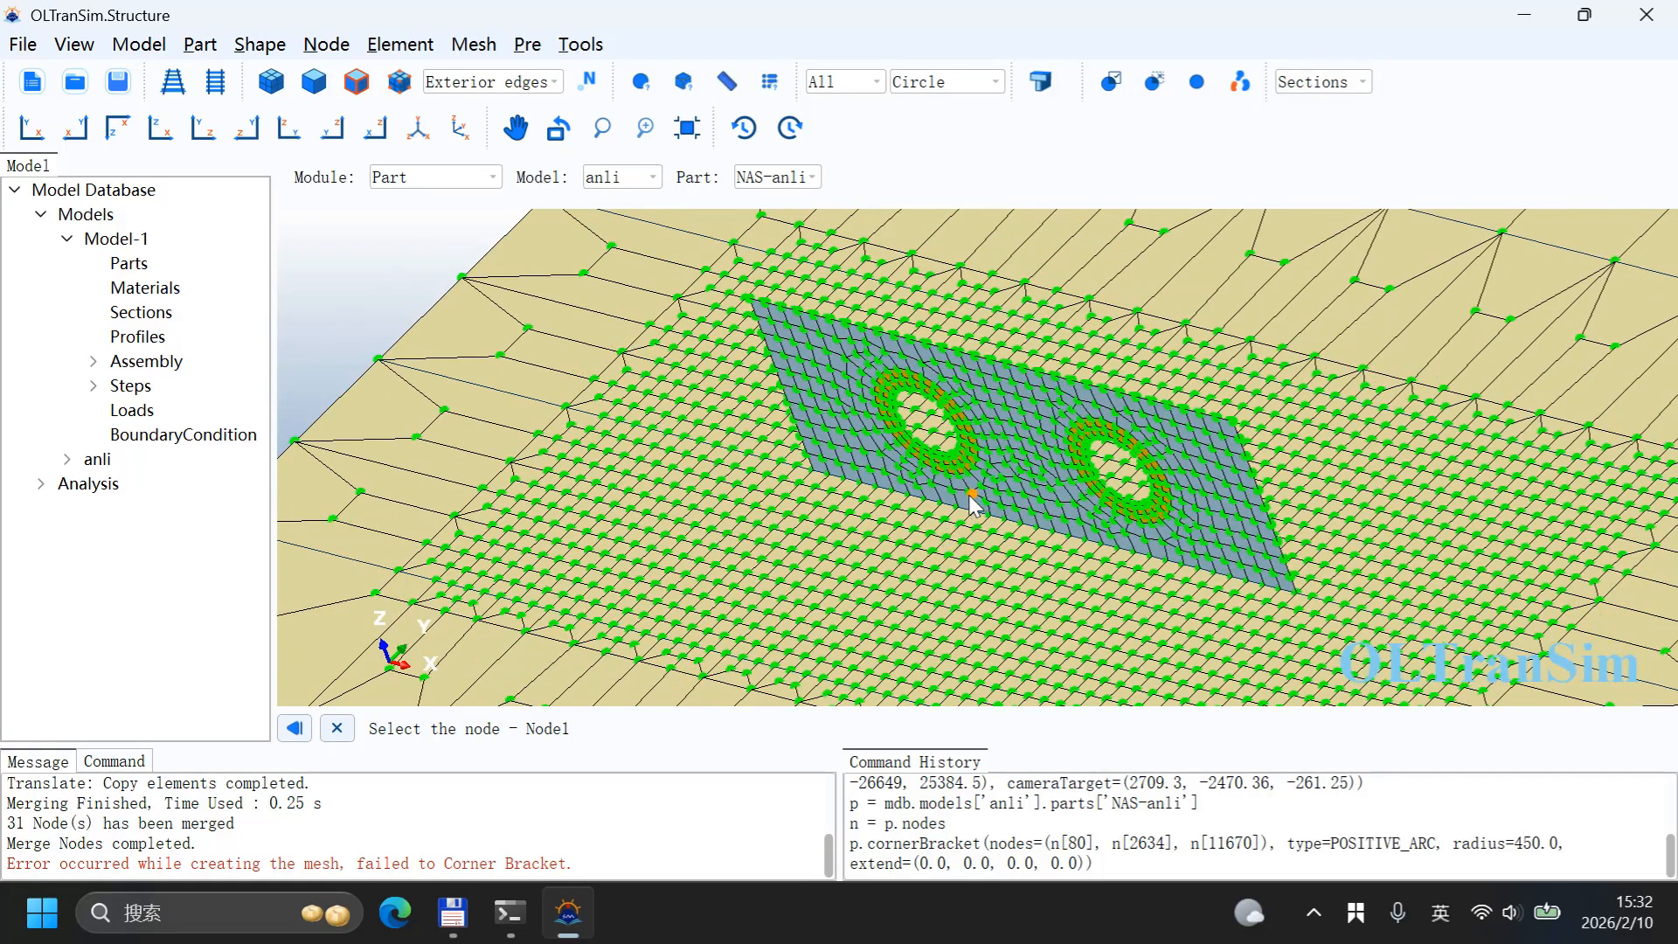
mouse_move(971, 496)
ctrl+alt+mouse_down()
mouse_move(1051, 524)
mouse_move(1003, 493)
ctrl+alt+mouse_up()
ctrl+alt+middle_drag(800, 341, 1024, 543)
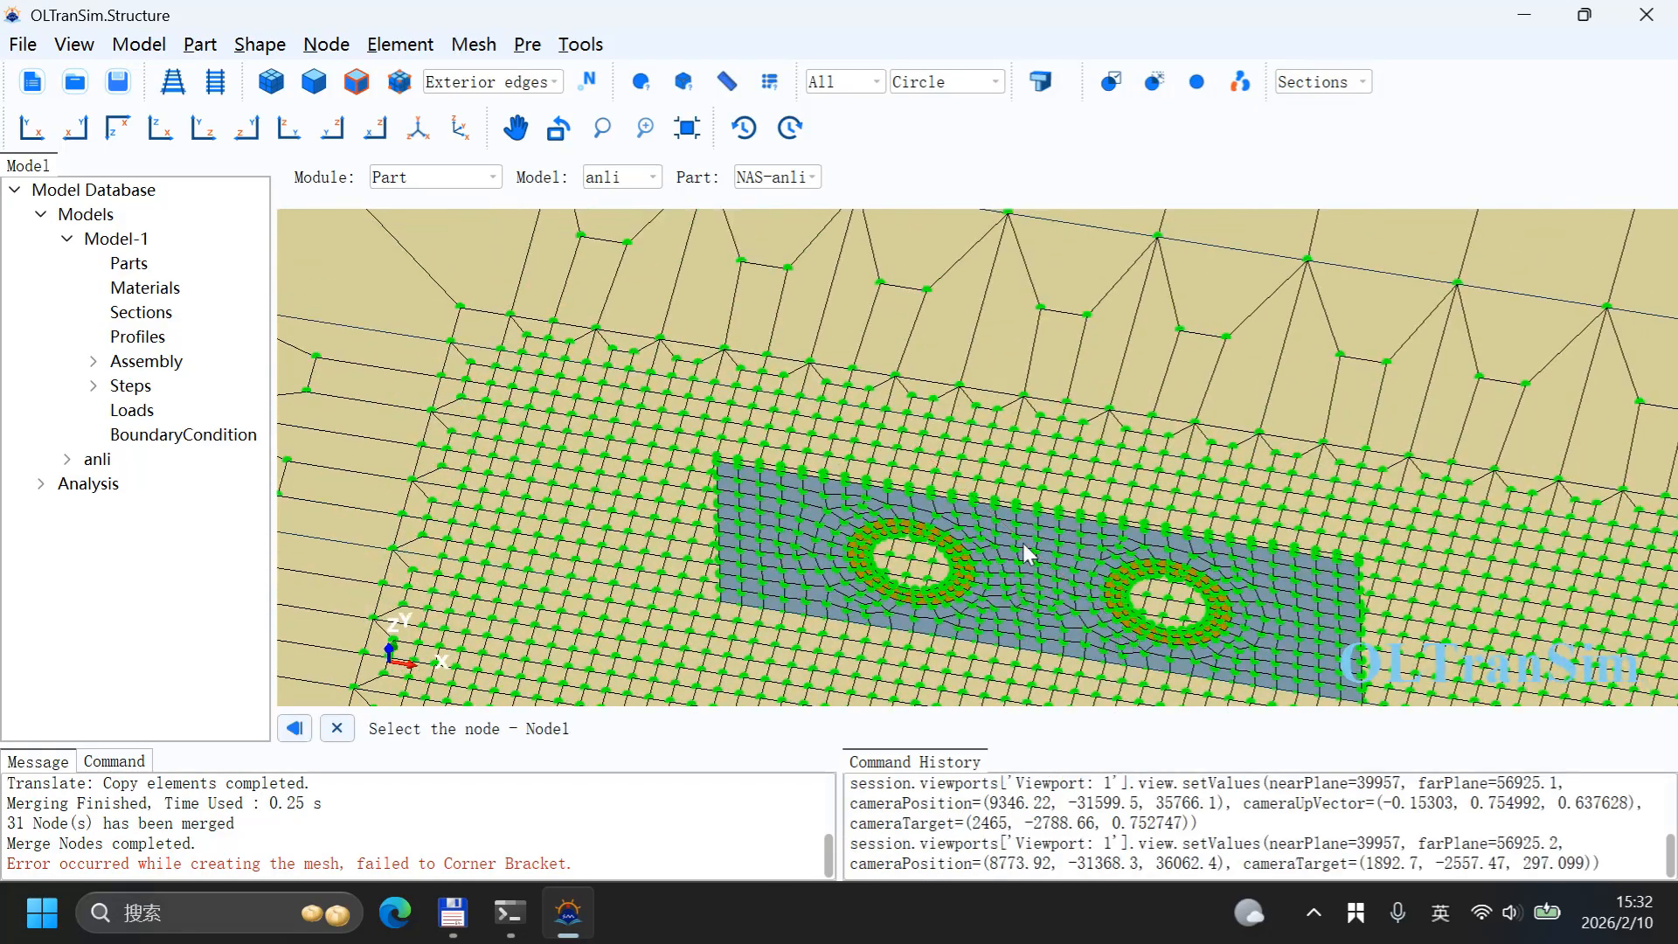
ctrl+alt+drag(1027, 552, 1029, 581)
ctrl+alt+middle_drag(1029, 581, 1040, 398)
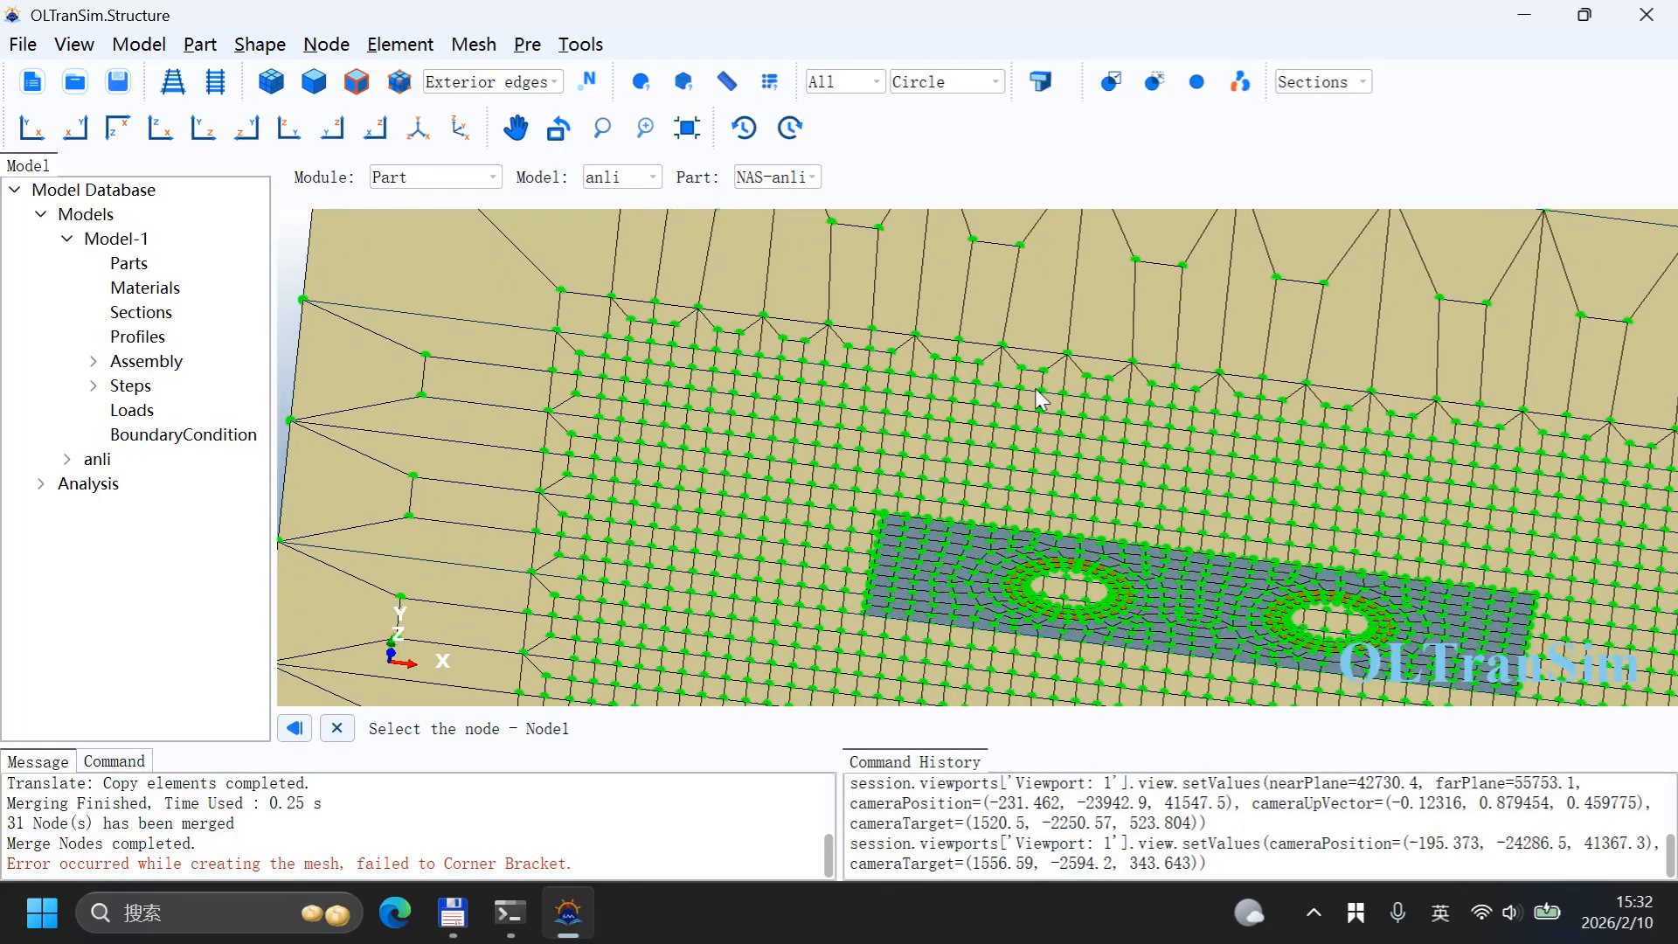
mouse_move(1003, 531)
ctrl+alt+mouse_down()
mouse_move(986, 550)
mouse_move(974, 514)
ctrl+alt+mouse_up()
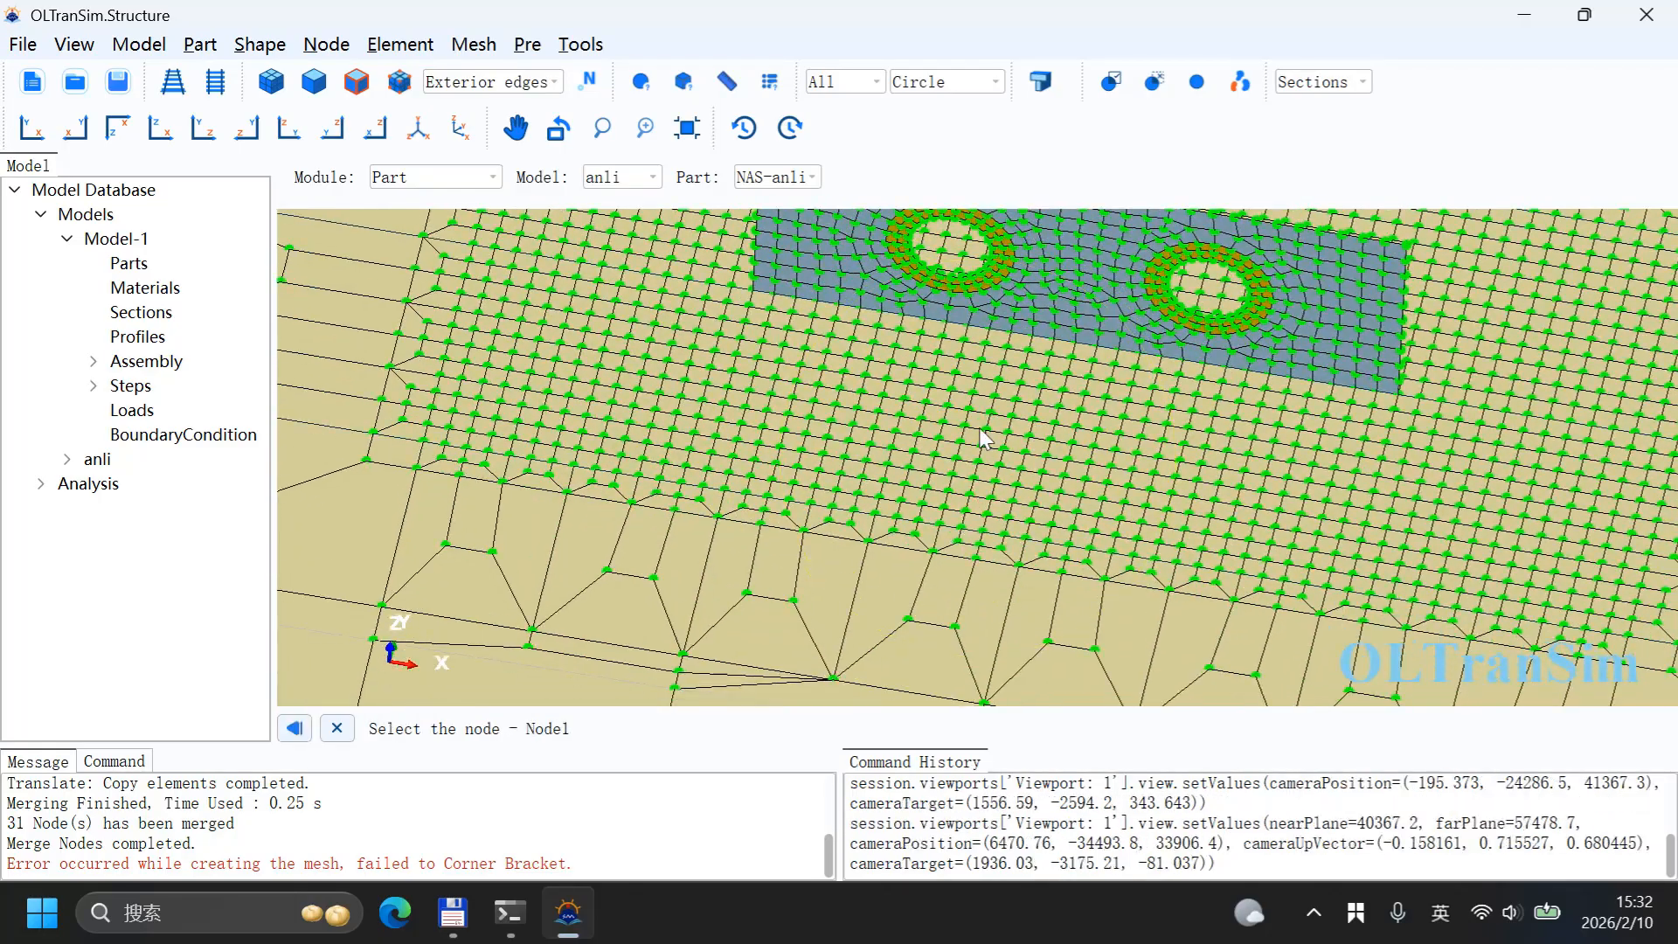
ctrl+alt+middle_drag(976, 425, 1004, 472)
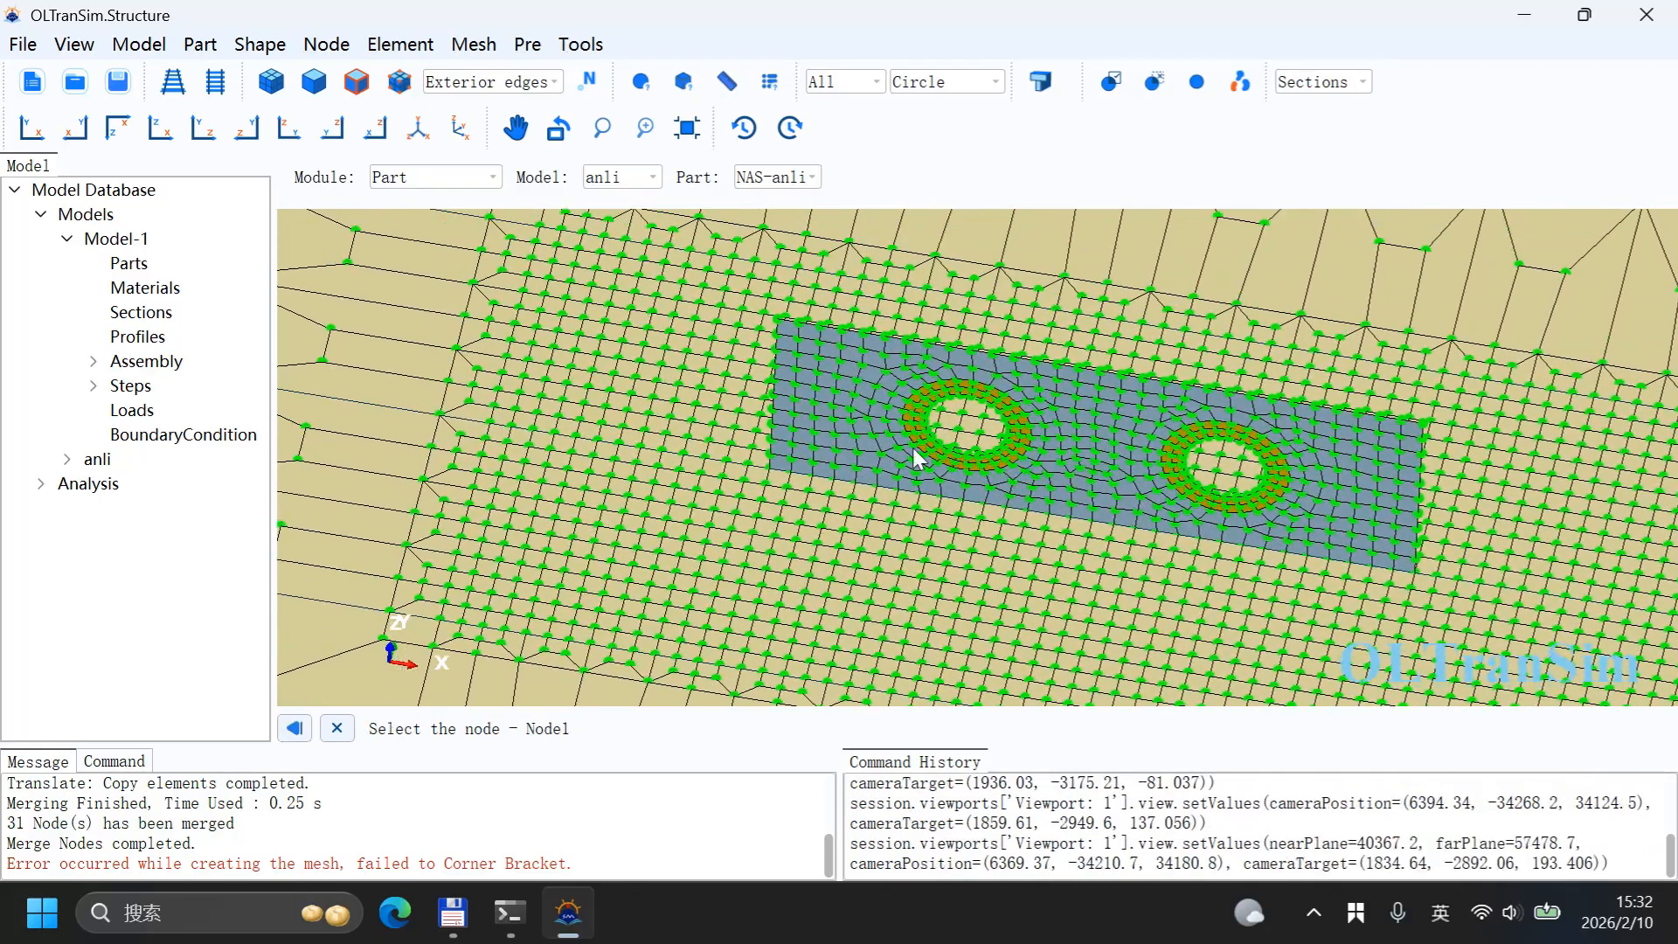
scroll(789, 401, up, 3)
scroll(778, 406, up, 4)
scroll(774, 409, down, 3)
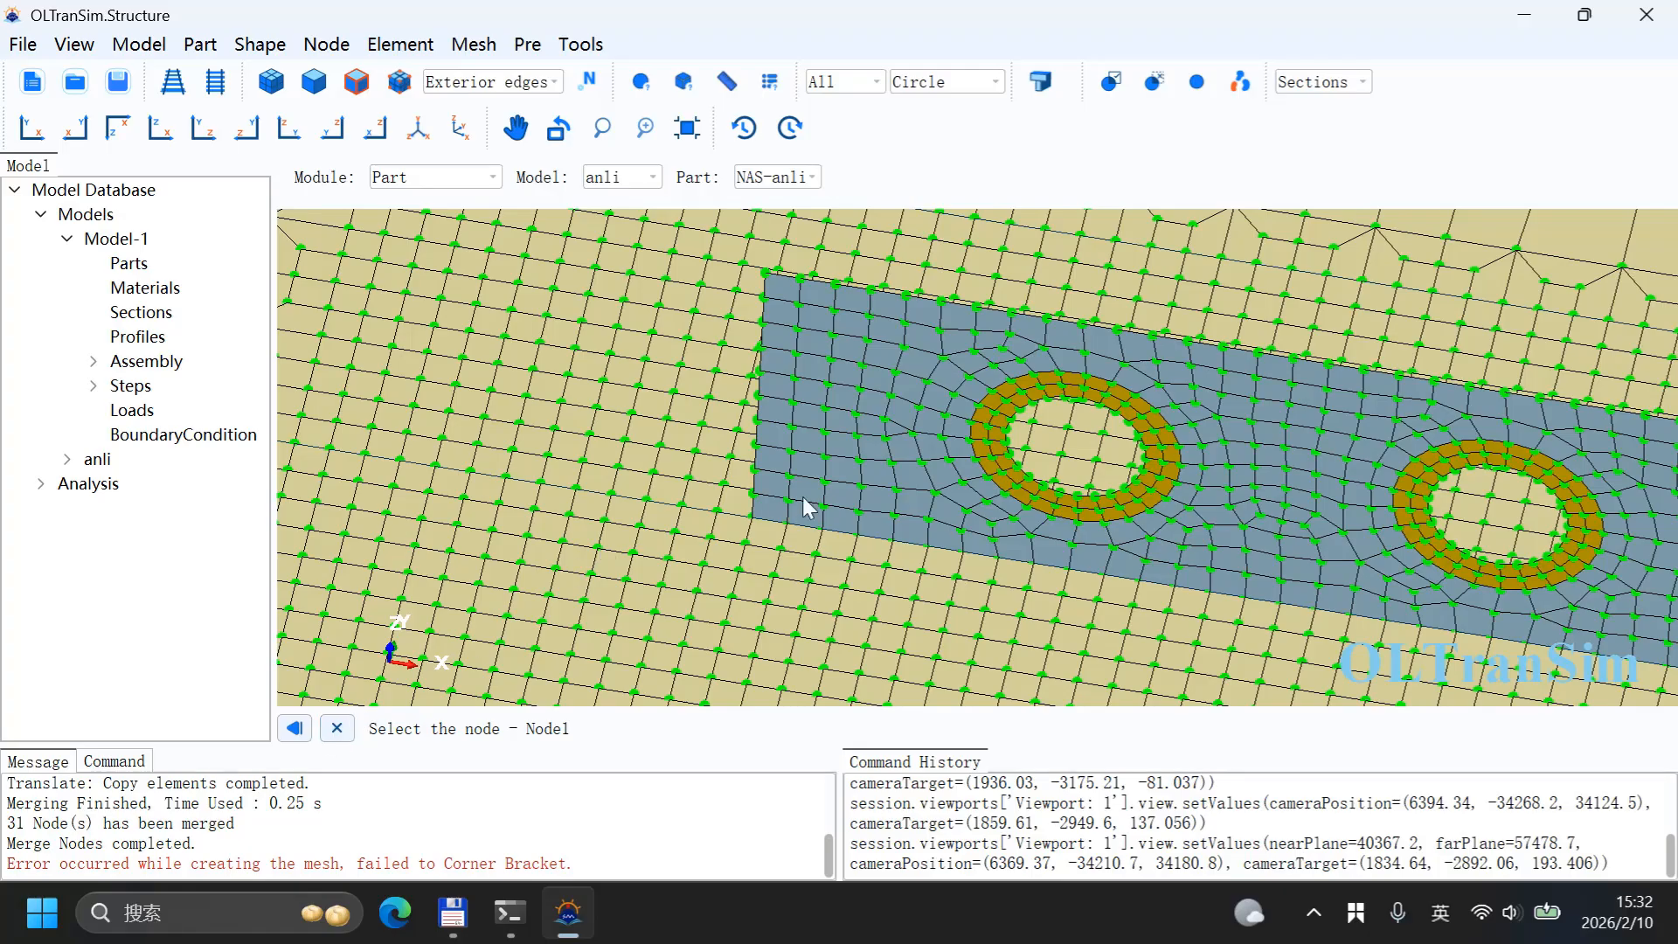
click(787, 524)
click(800, 302)
scroll(792, 427, down, 1)
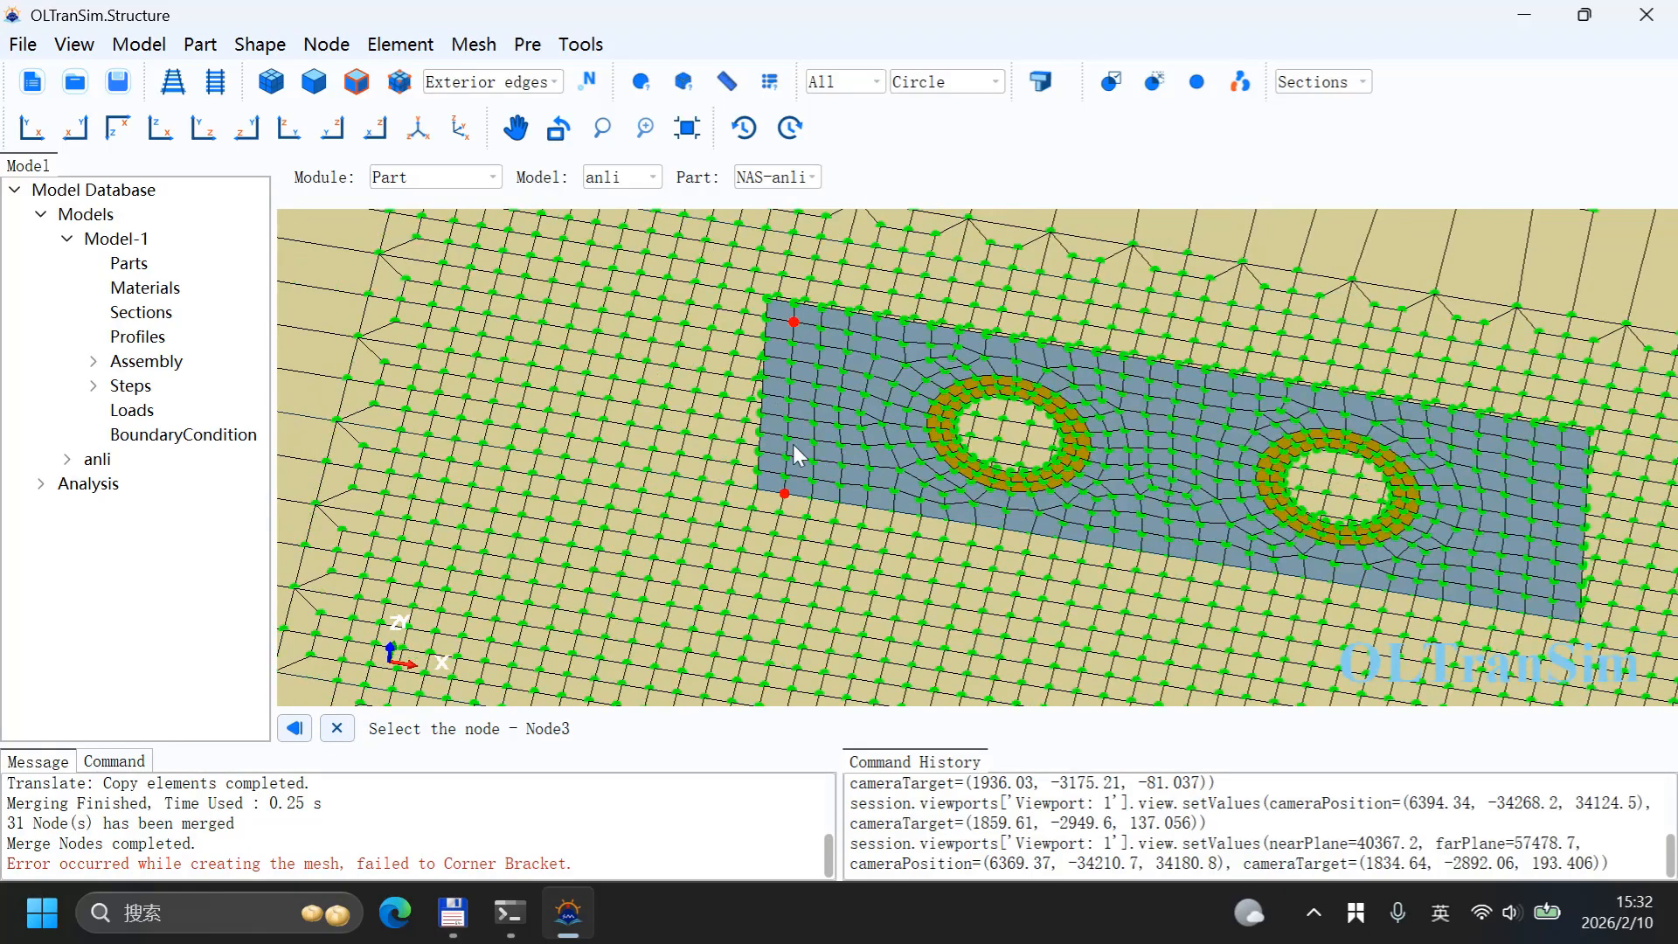
click(755, 619)
middle_click(908, 550)
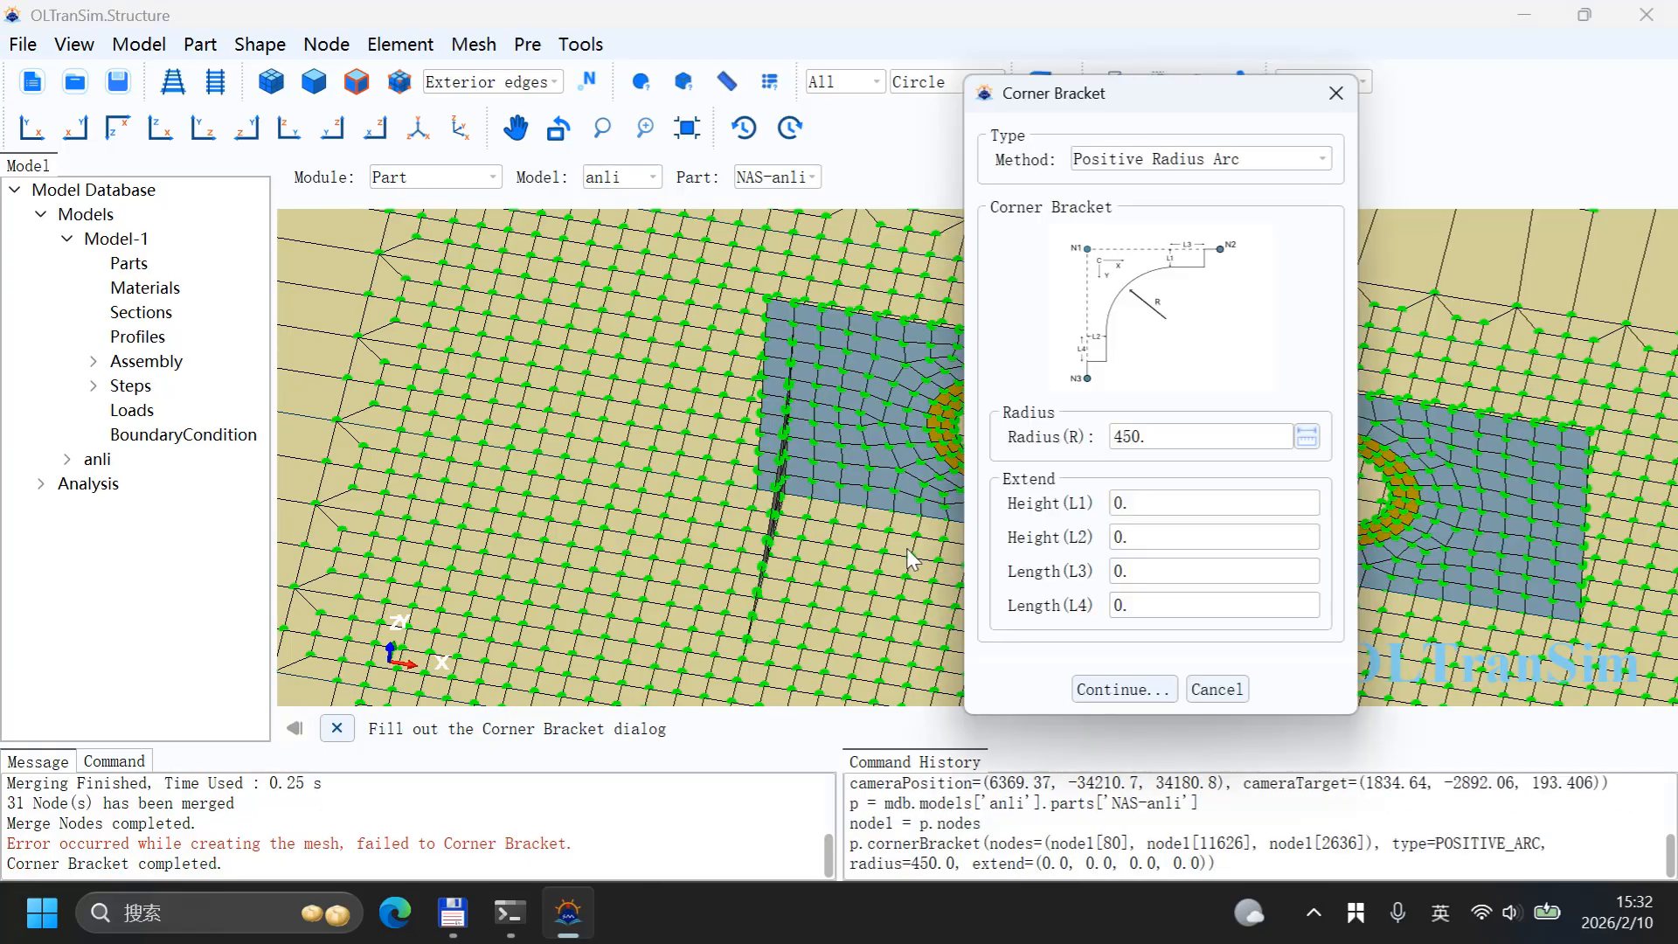
Step: Add a second radius 450 corner bracket at the opposite end of the first wall from three nodes
ctrl+alt+middle_drag(878, 542, 512, 449)
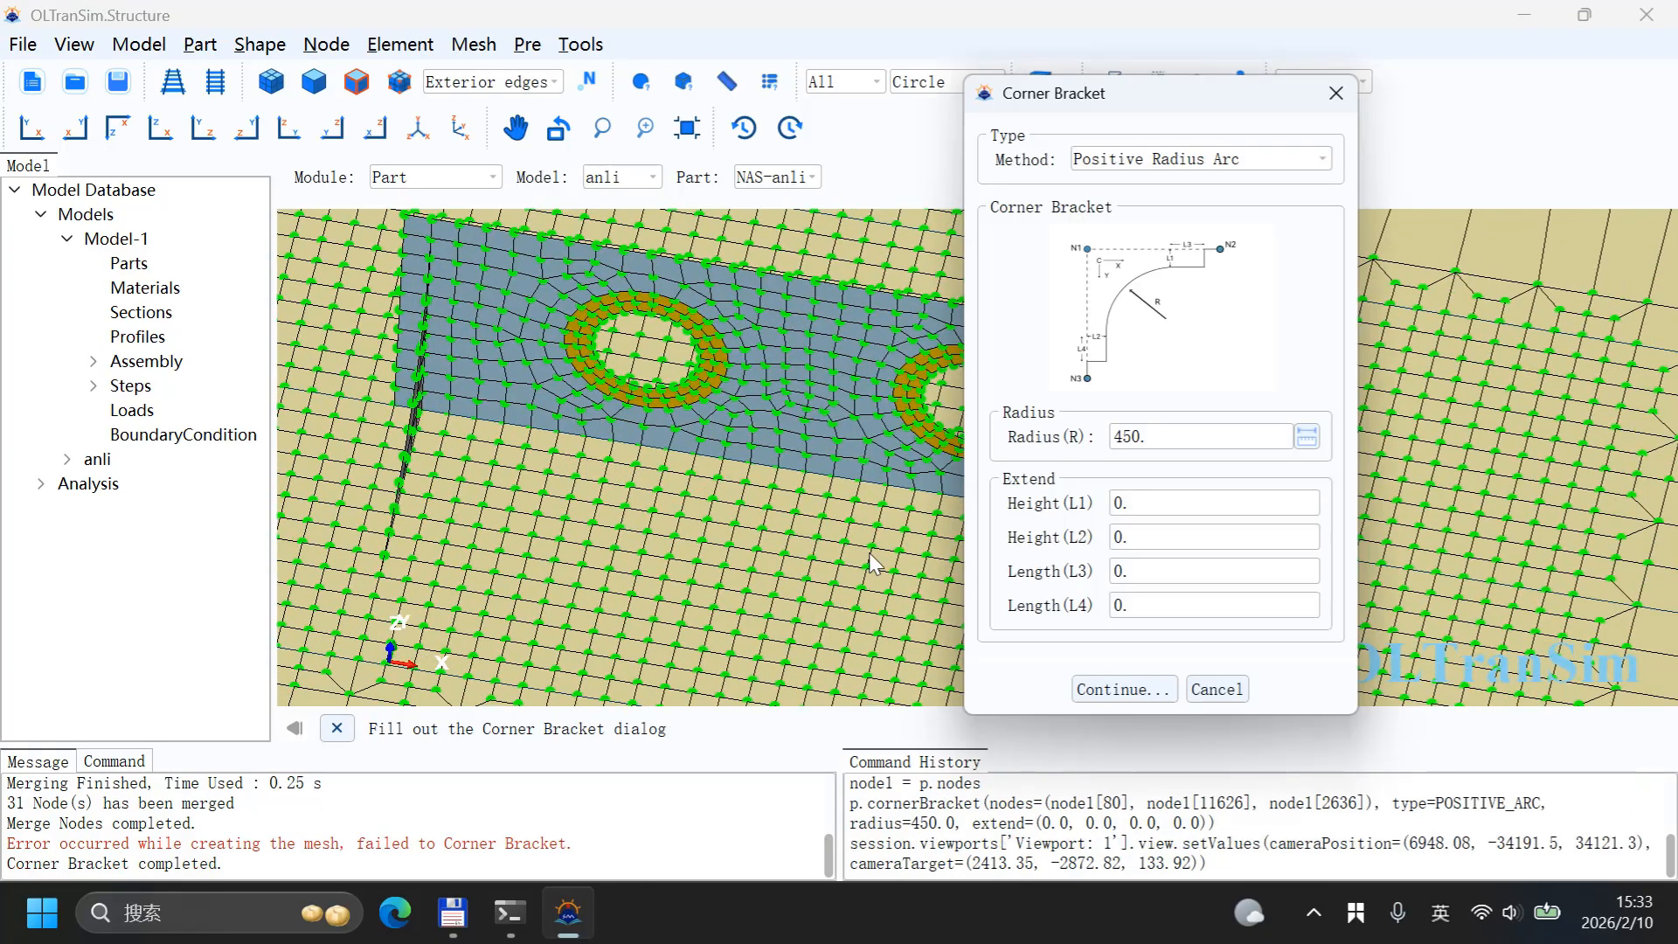
ctrl+alt+drag(898, 525, 820, 539)
ctrl+alt+middle_drag(820, 540, 974, 364)
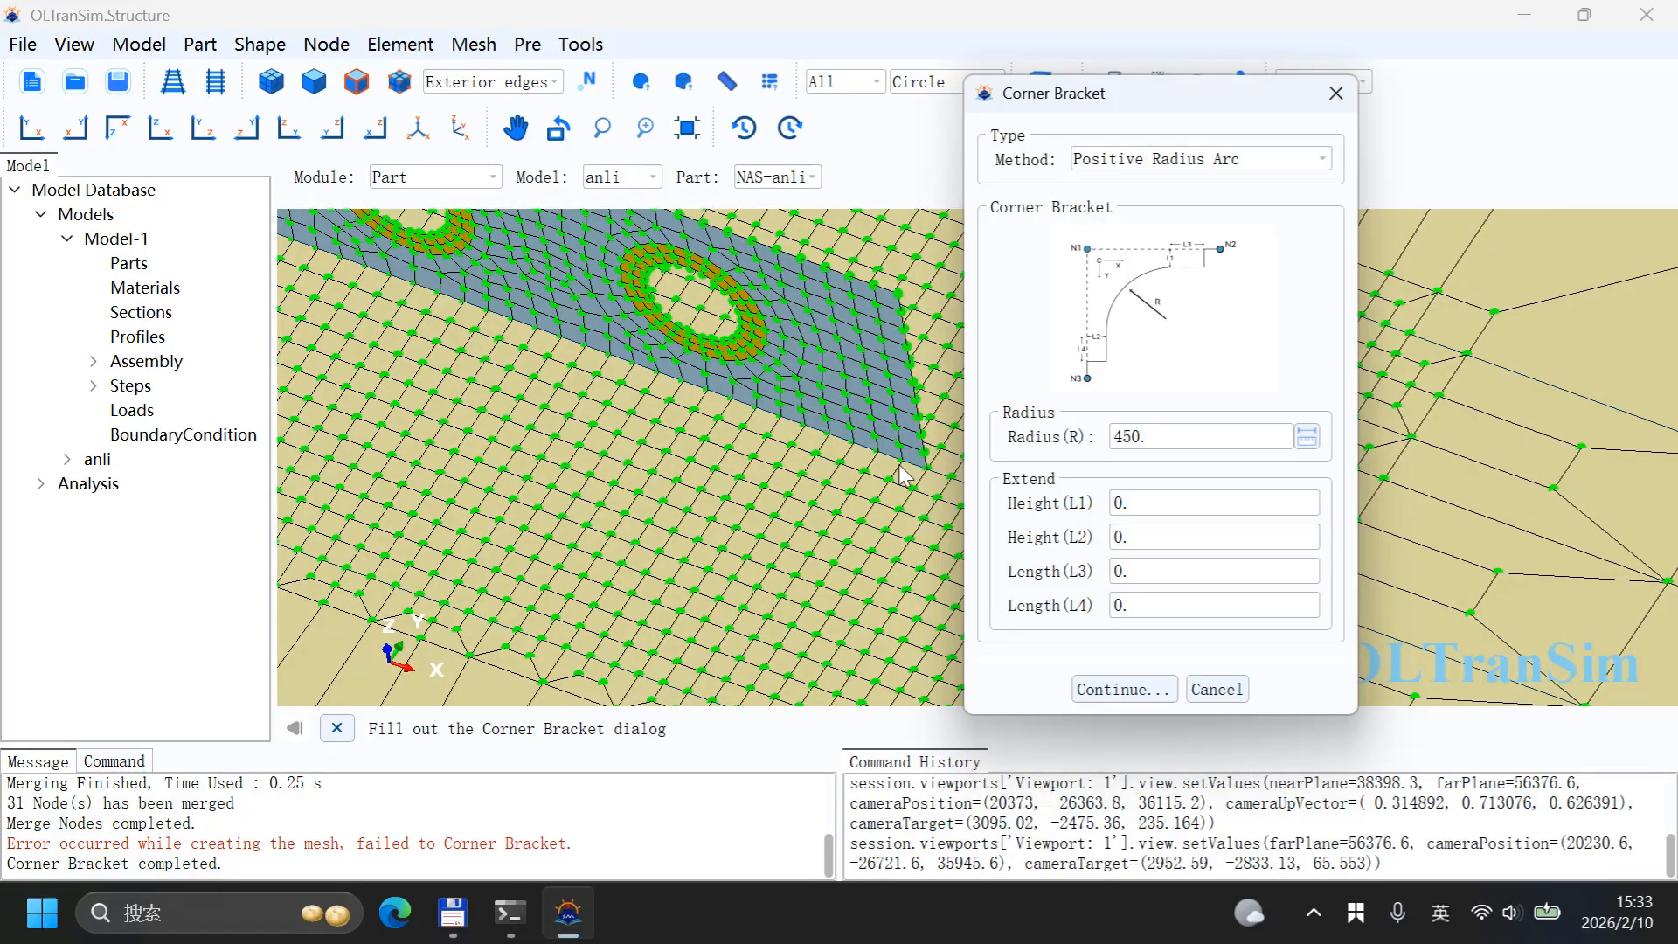
click(1122, 689)
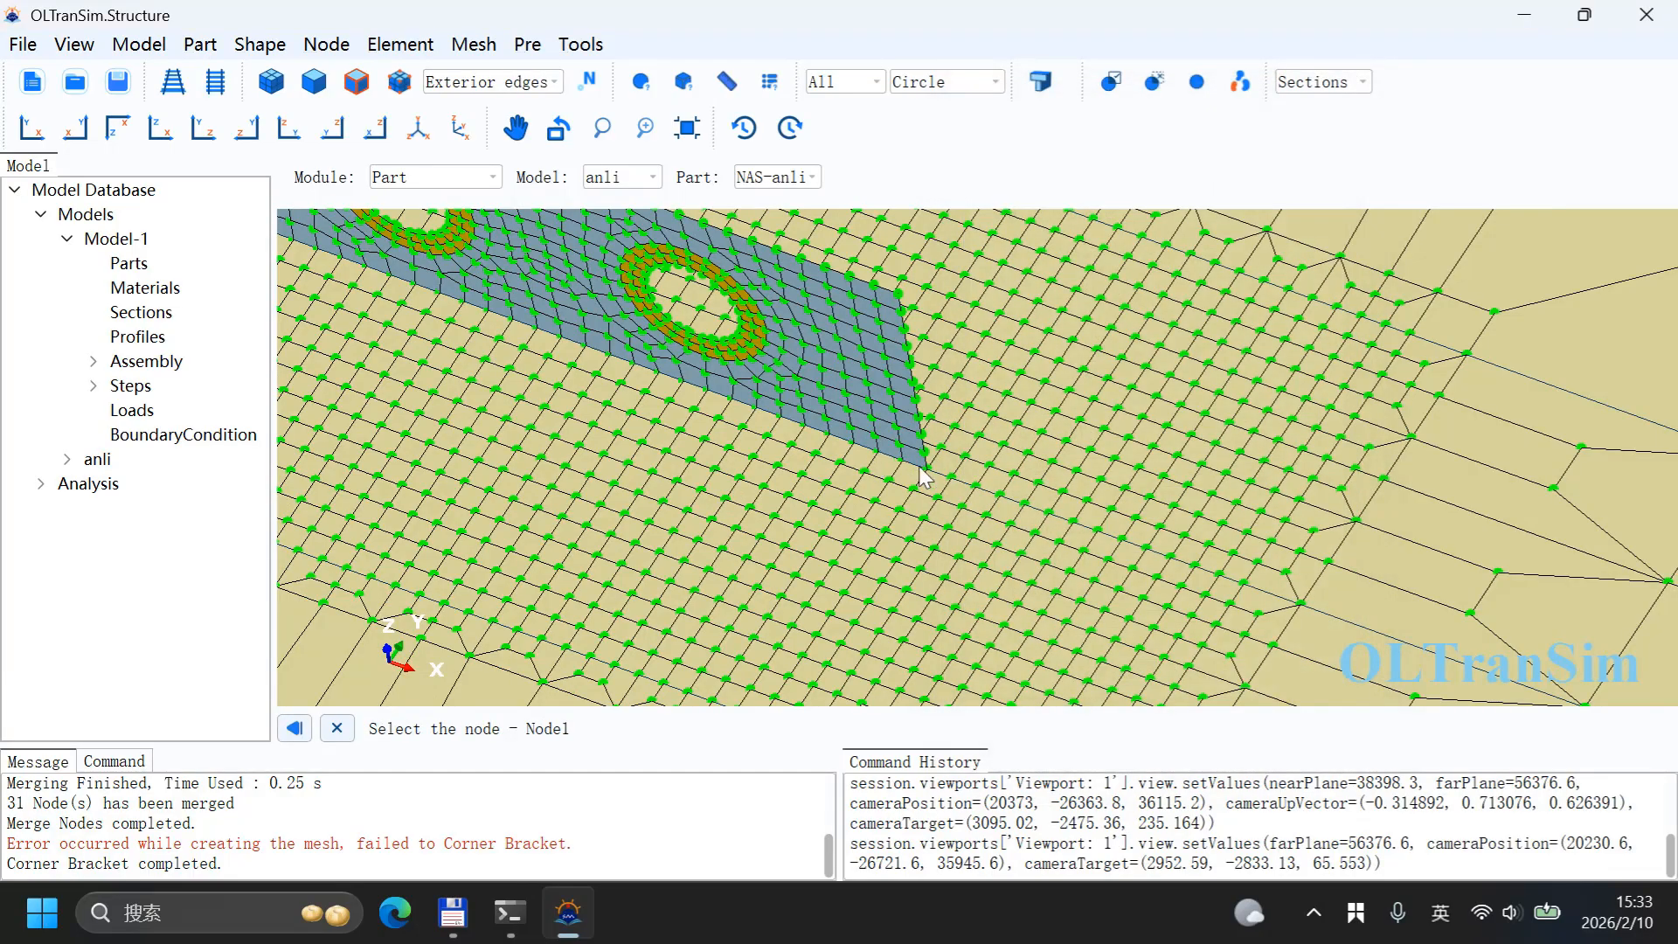
click(904, 462)
click(877, 303)
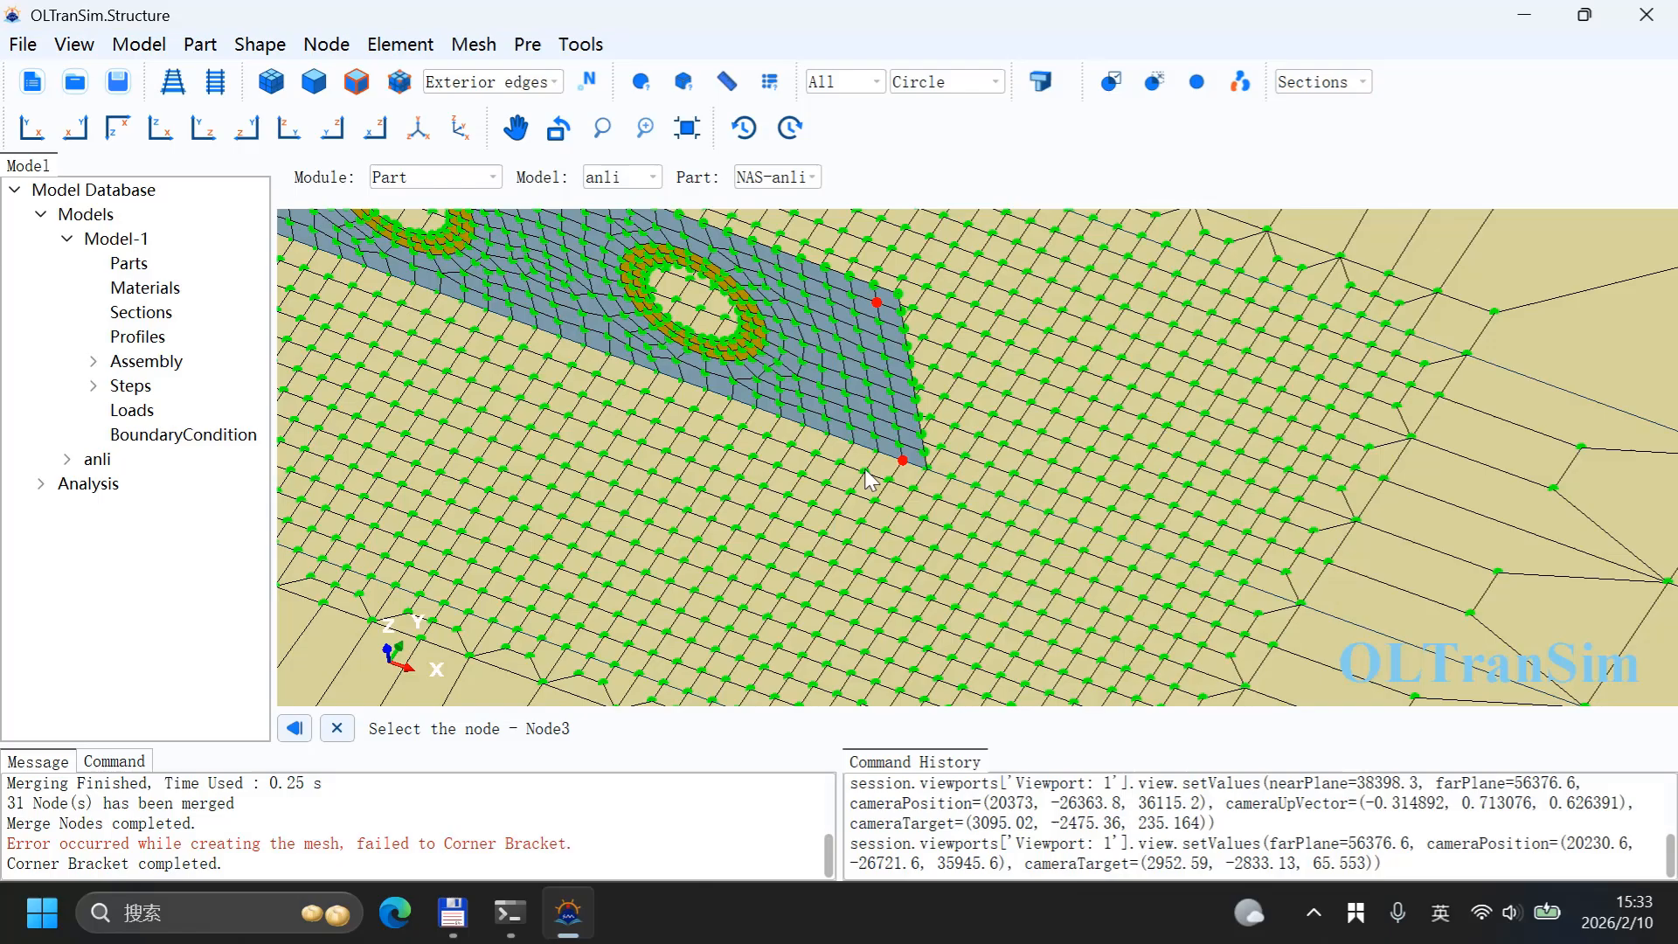
click(819, 585)
middle_click(818, 590)
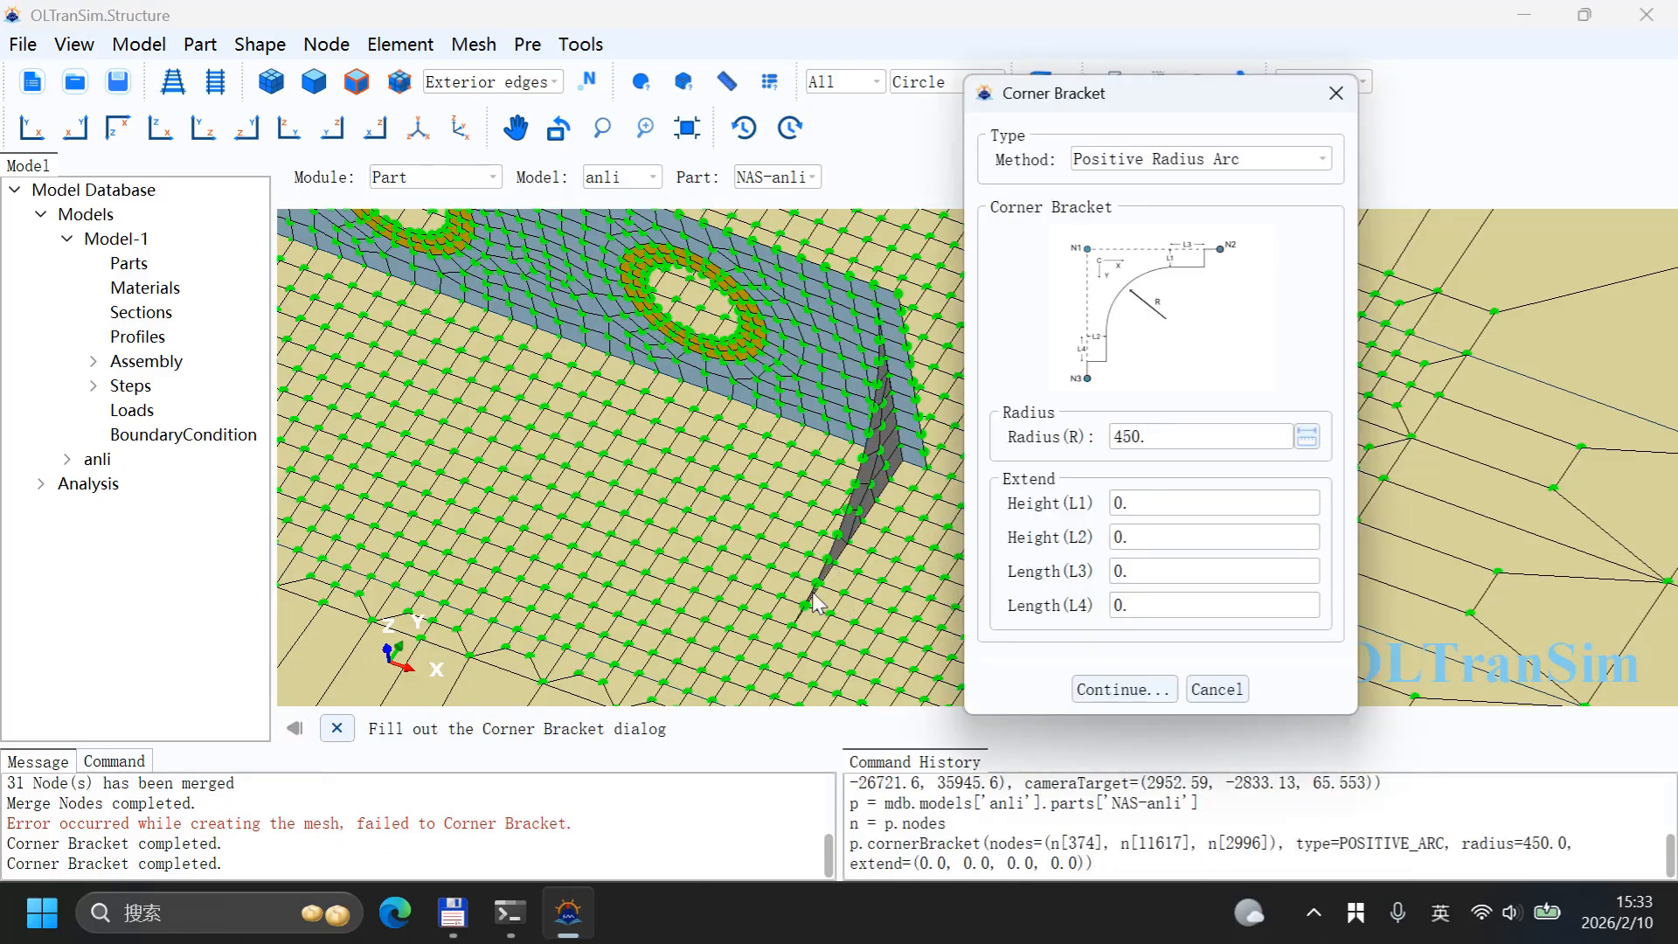
Step: Create a radius 450 corner bracket at one end of the copied wall, picking three nodes
scroll(813, 594, down, 6)
ctrl+alt+middle_drag(832, 464, 815, 615)
ctrl+alt+middle_drag(778, 423, 862, 685)
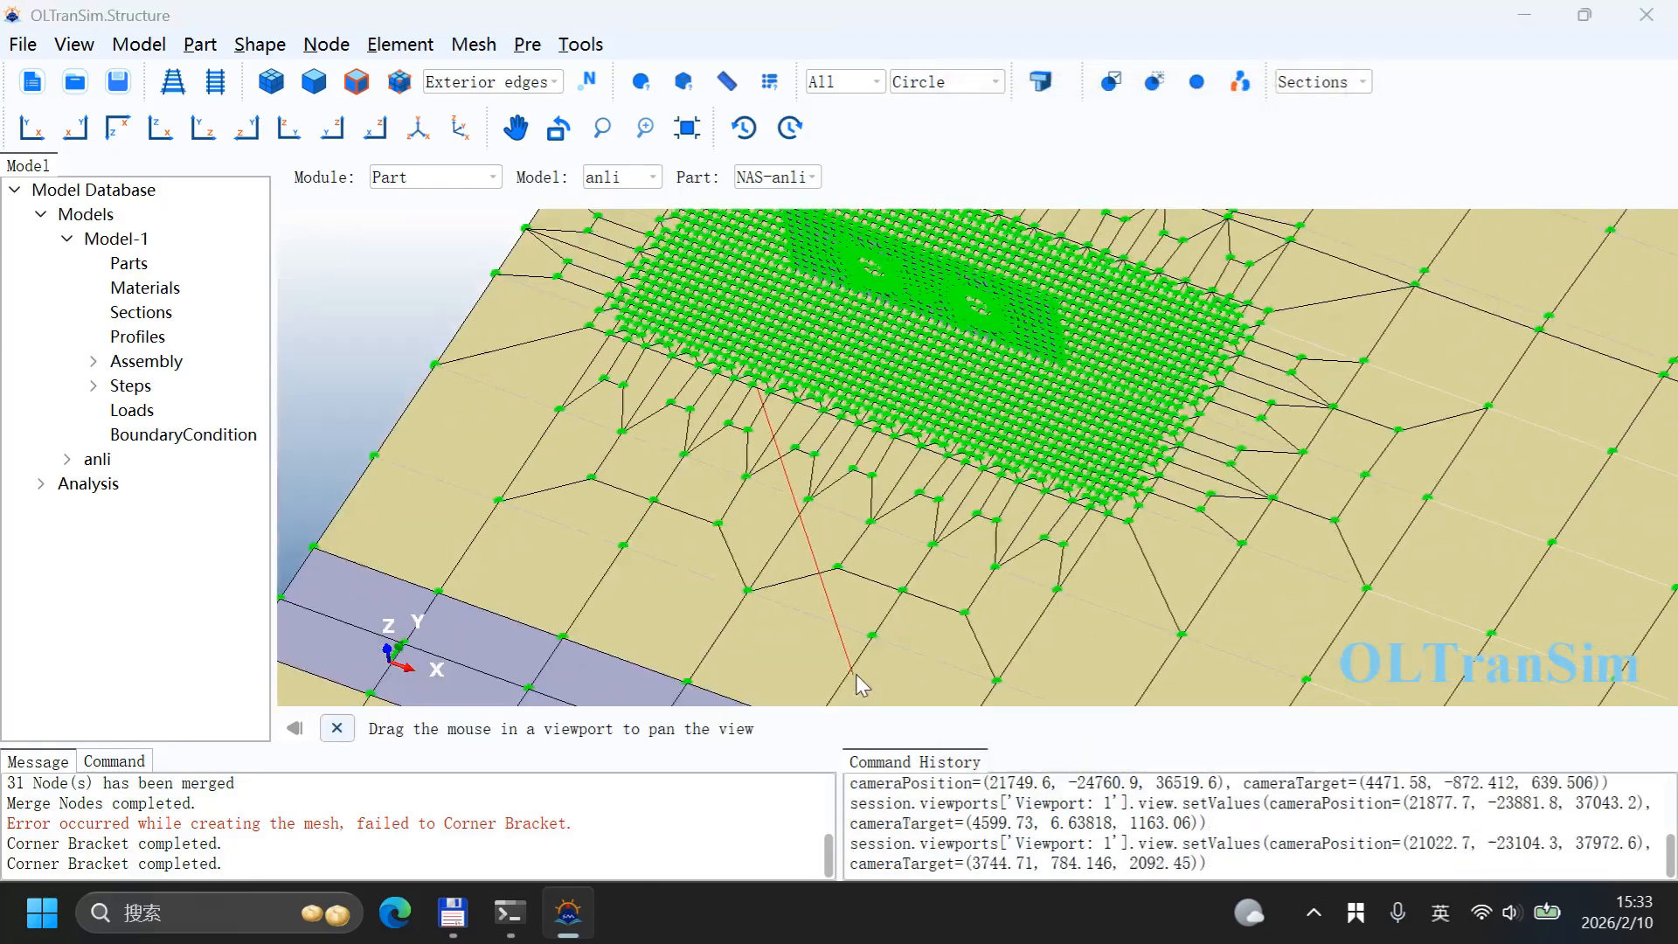
ctrl+alt+drag(745, 450, 920, 427)
ctrl+alt+middle_drag(757, 477, 878, 388)
ctrl+alt+drag(878, 388, 915, 545)
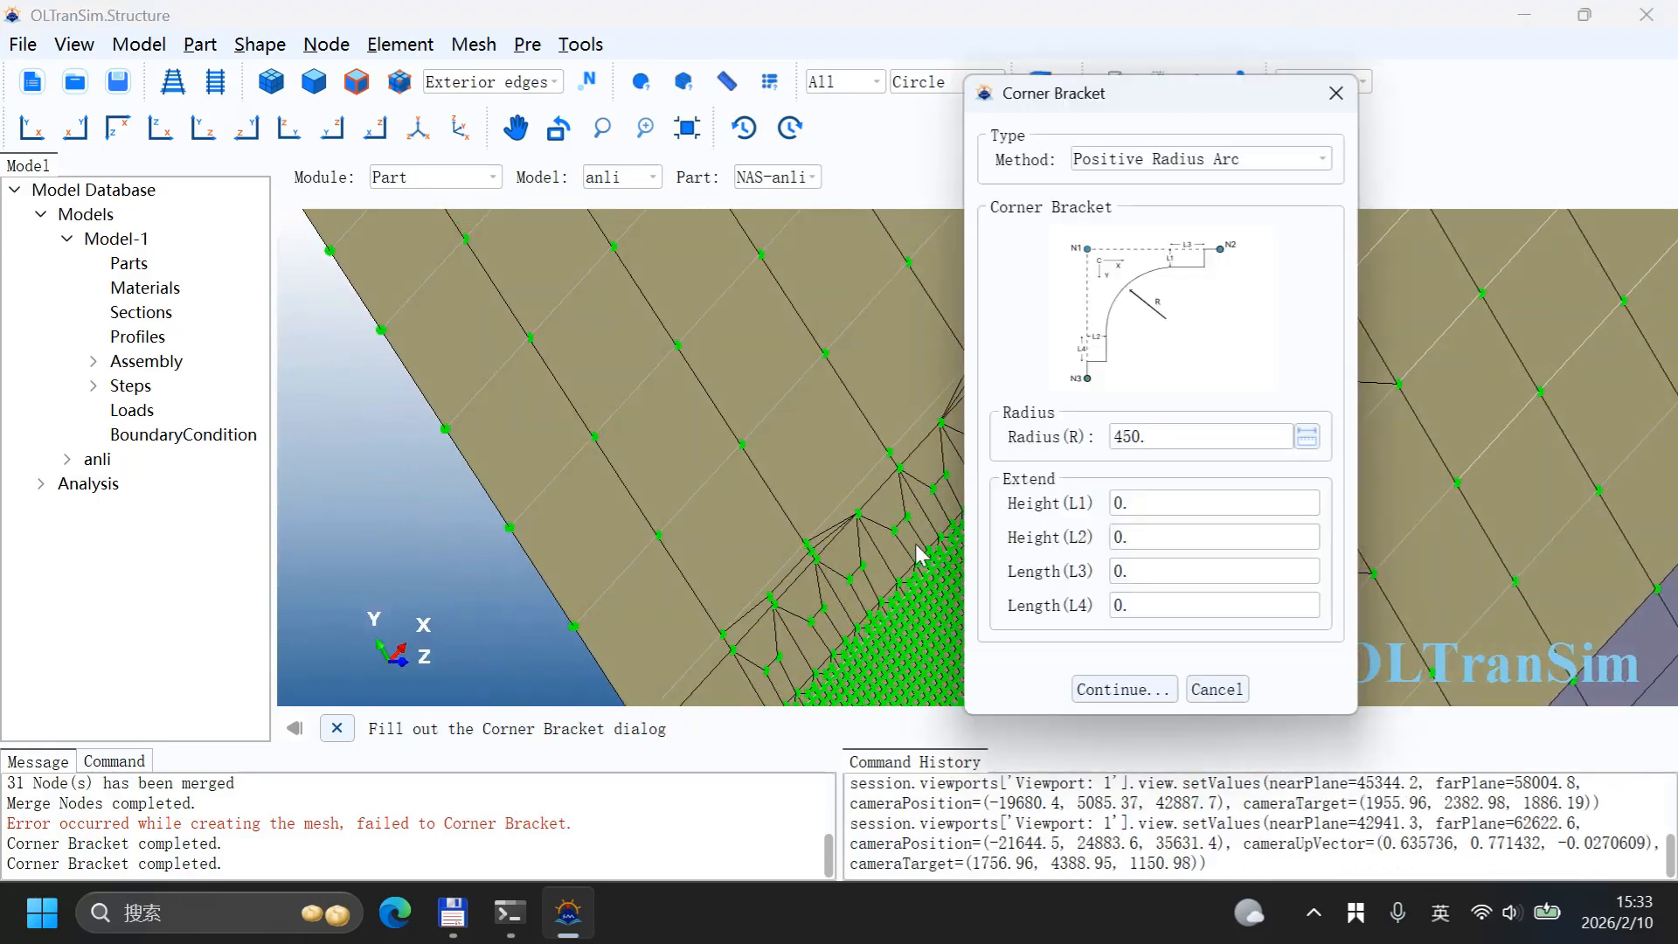
ctrl+alt+middle_drag(915, 545, 795, 208)
scroll(813, 386, up, 5)
scroll(806, 390, up, 2)
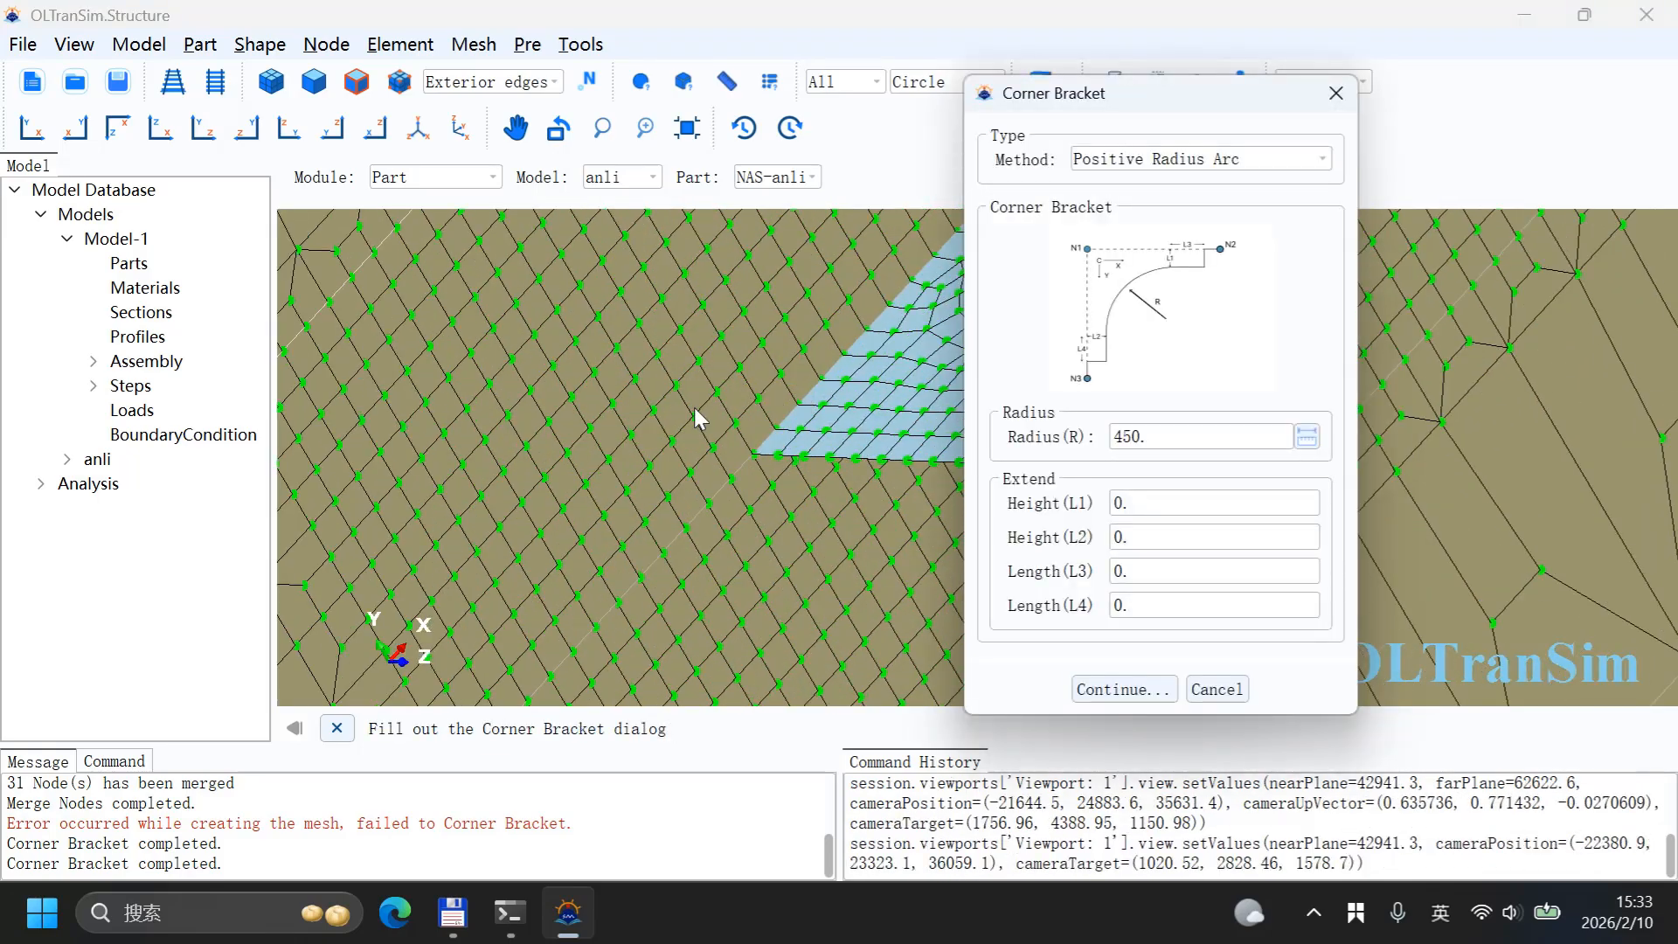
scroll(633, 432, down, 3)
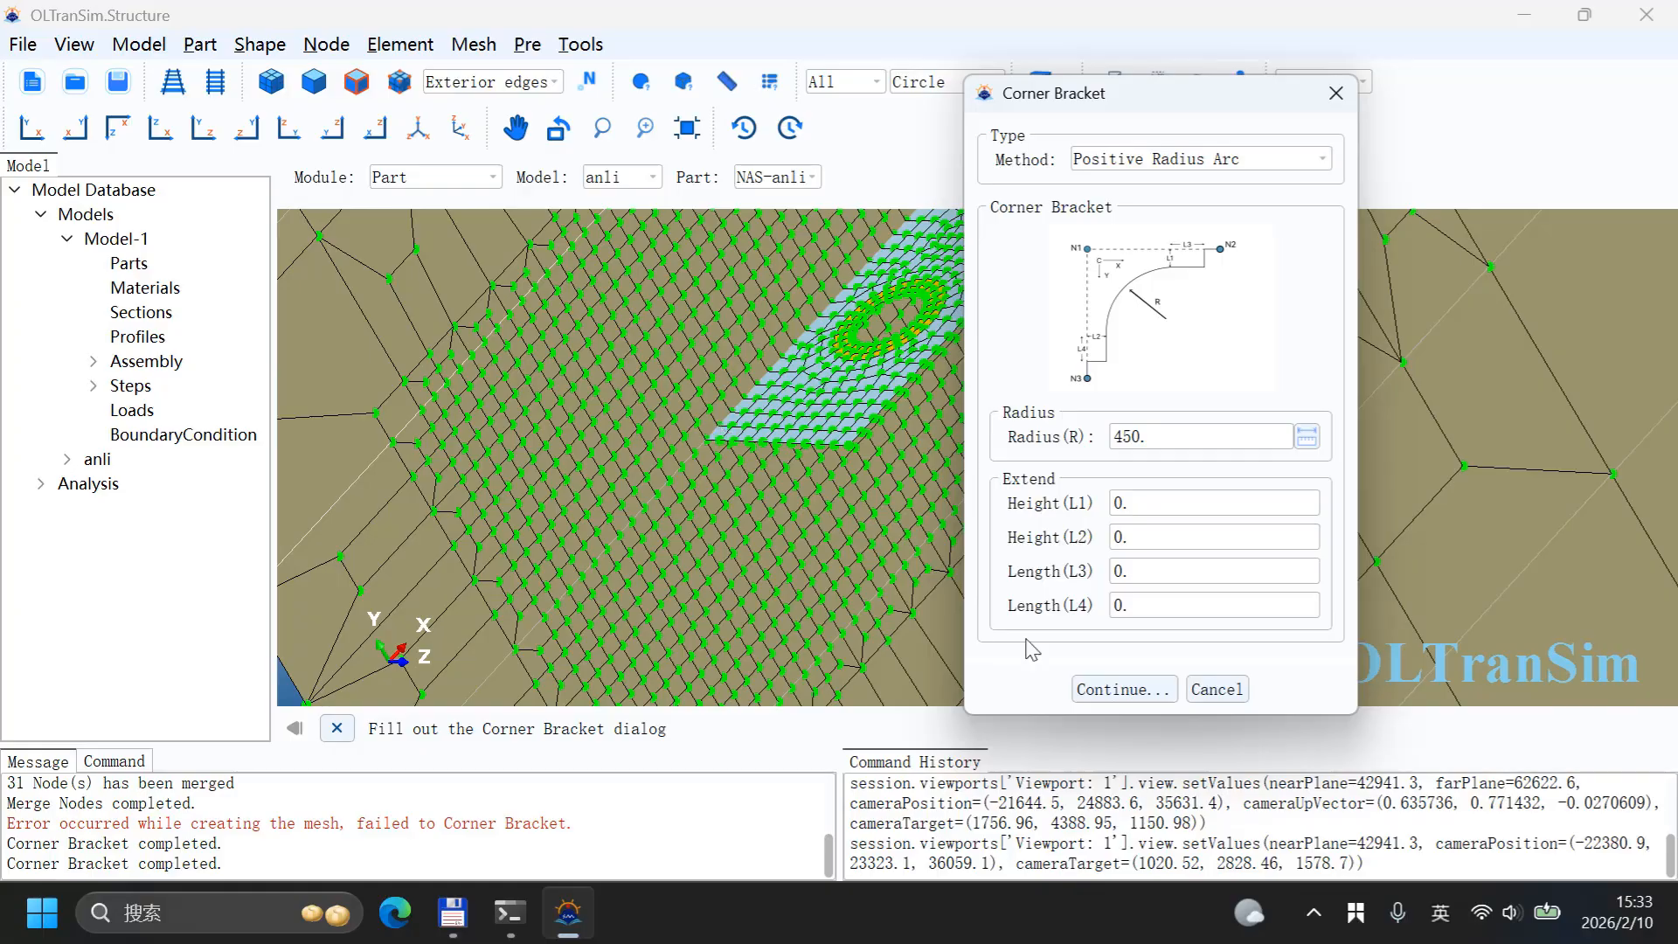
click(1103, 689)
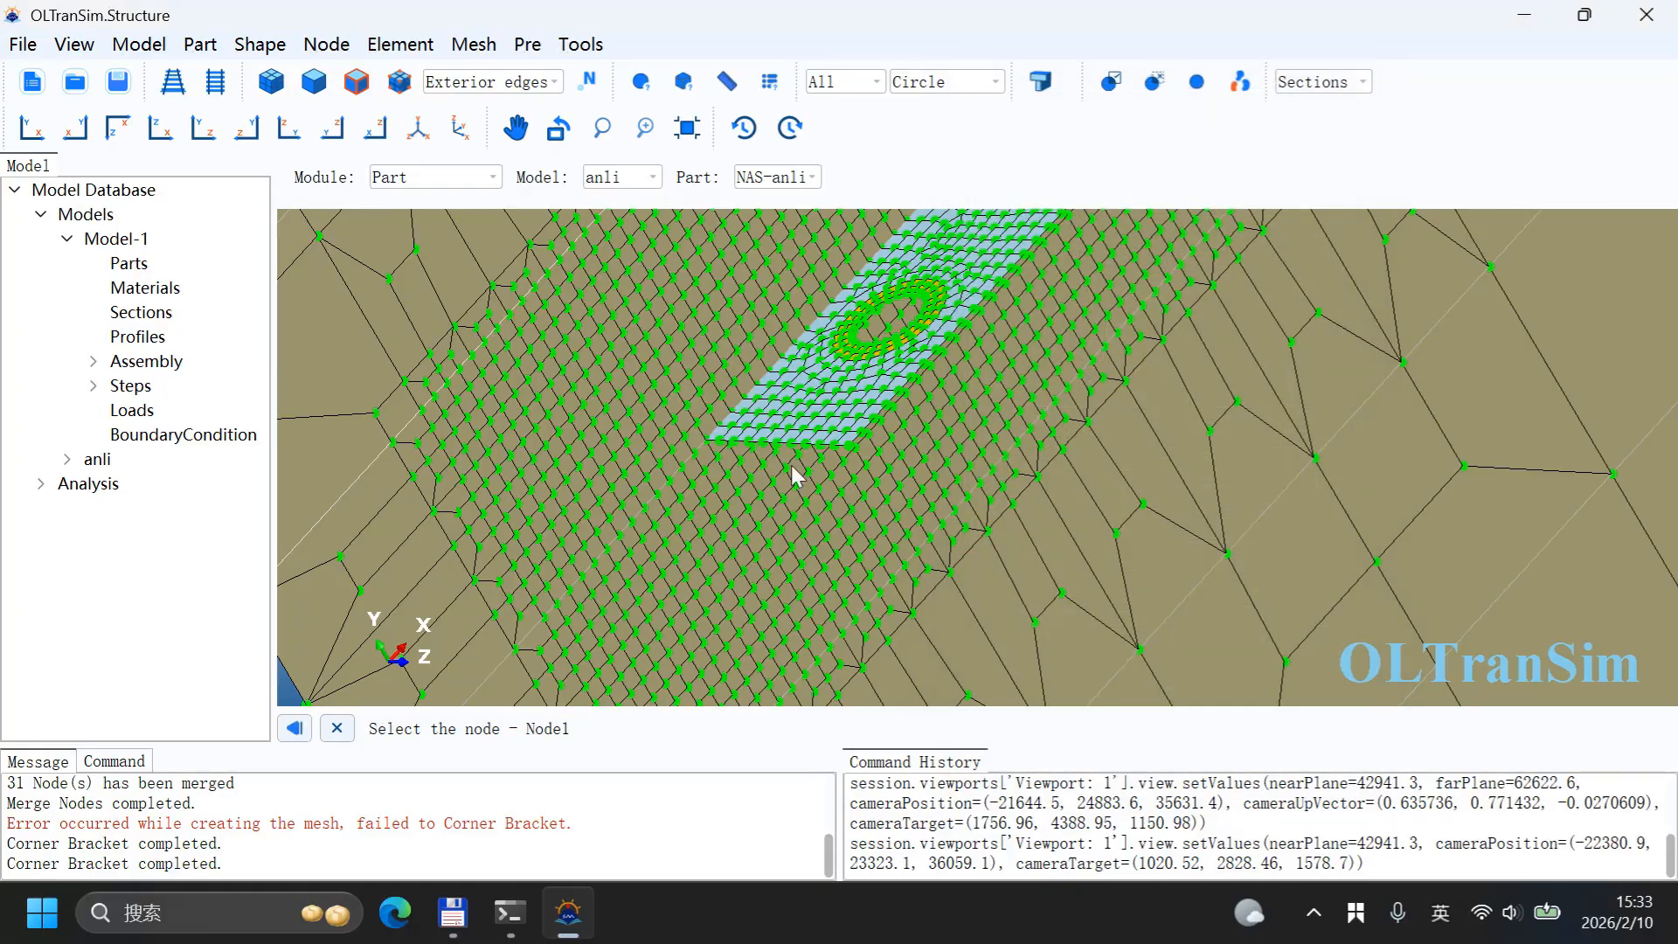
click(720, 428)
click(847, 433)
click(647, 306)
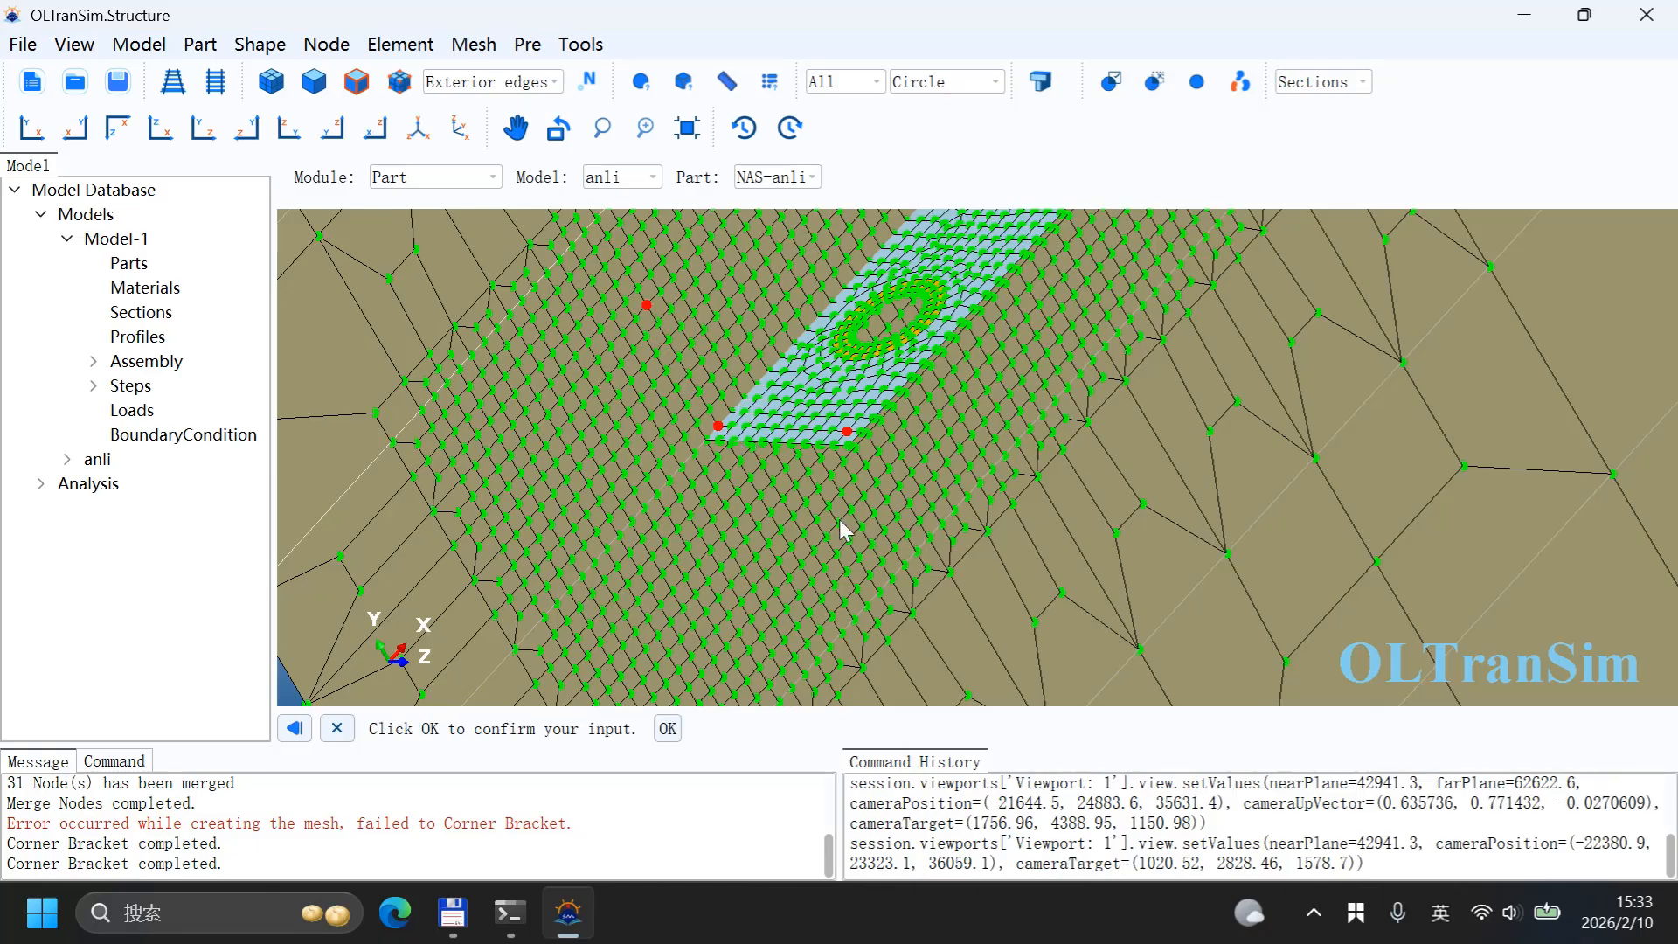
click(673, 732)
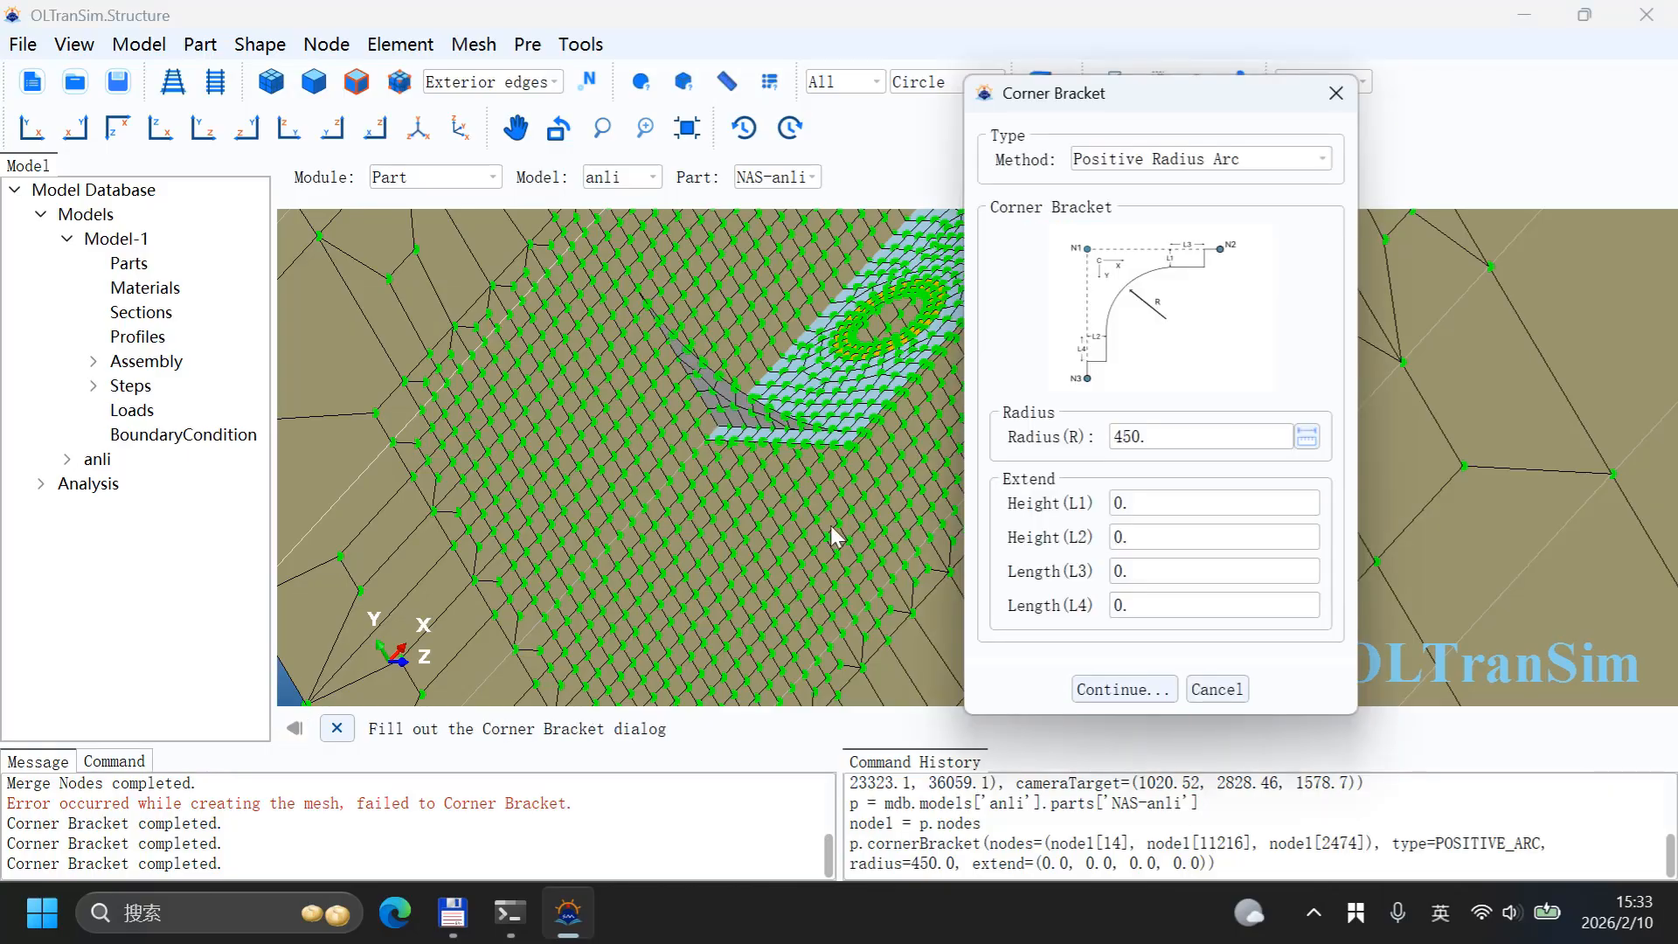
Step: Add a radius 450 corner bracket at the copied wall's other end and close the Corner Bracket dialog
scroll(698, 575, down, 5)
scroll(842, 342, up, 2)
scroll(841, 342, up, 4)
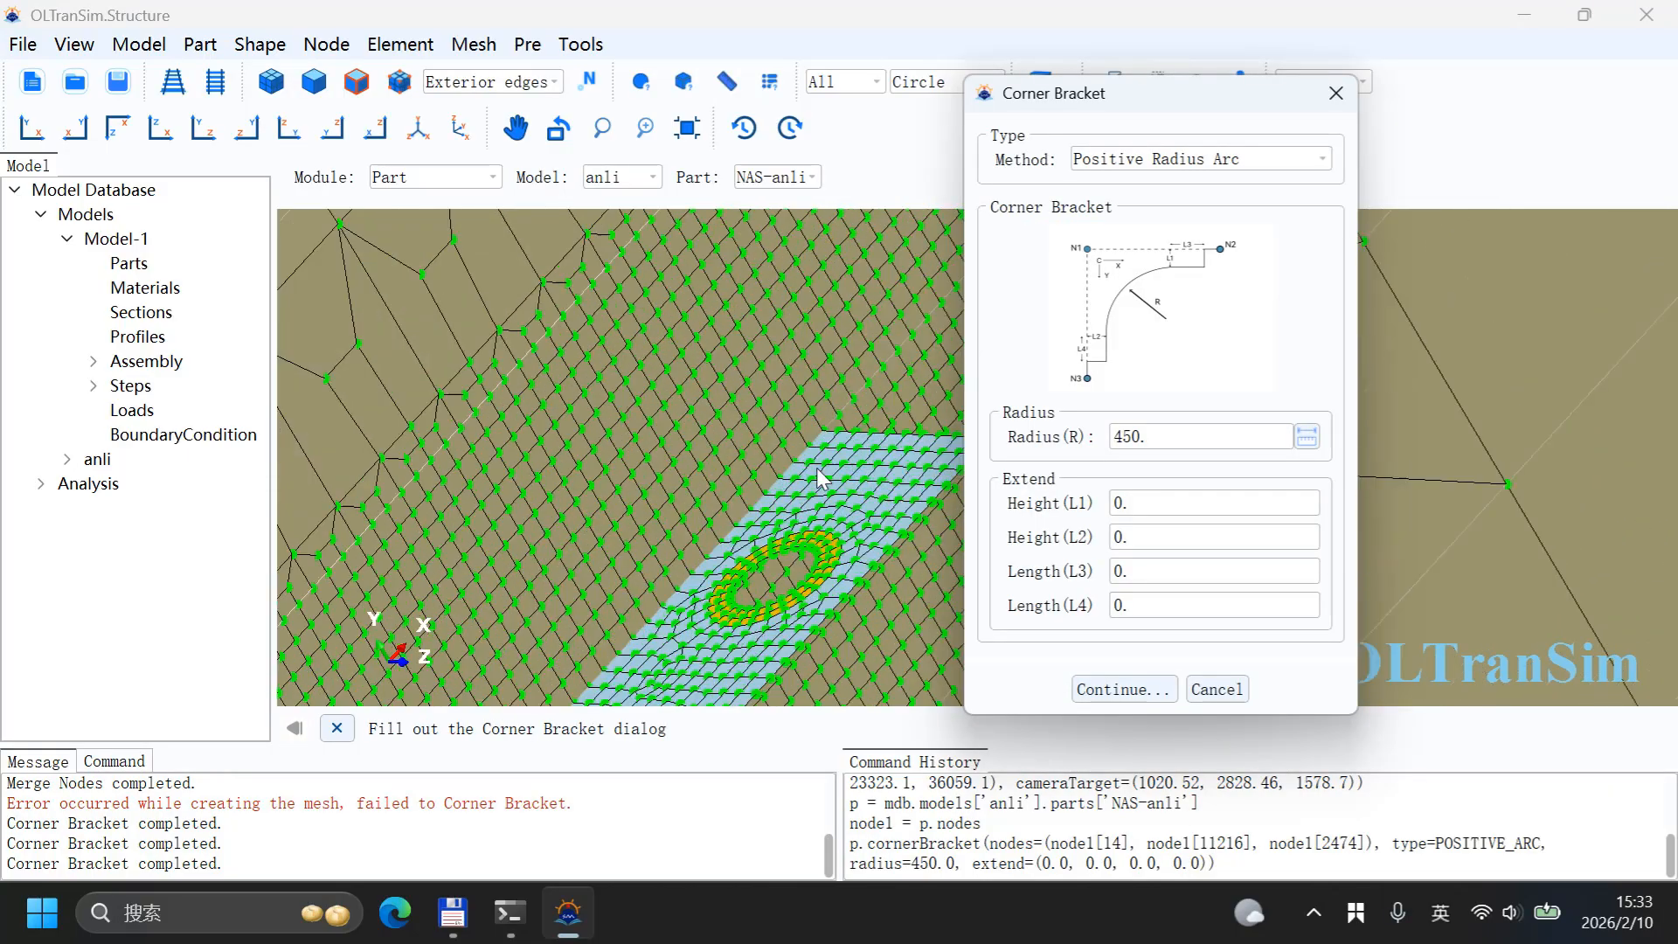
click(1113, 691)
click(777, 442)
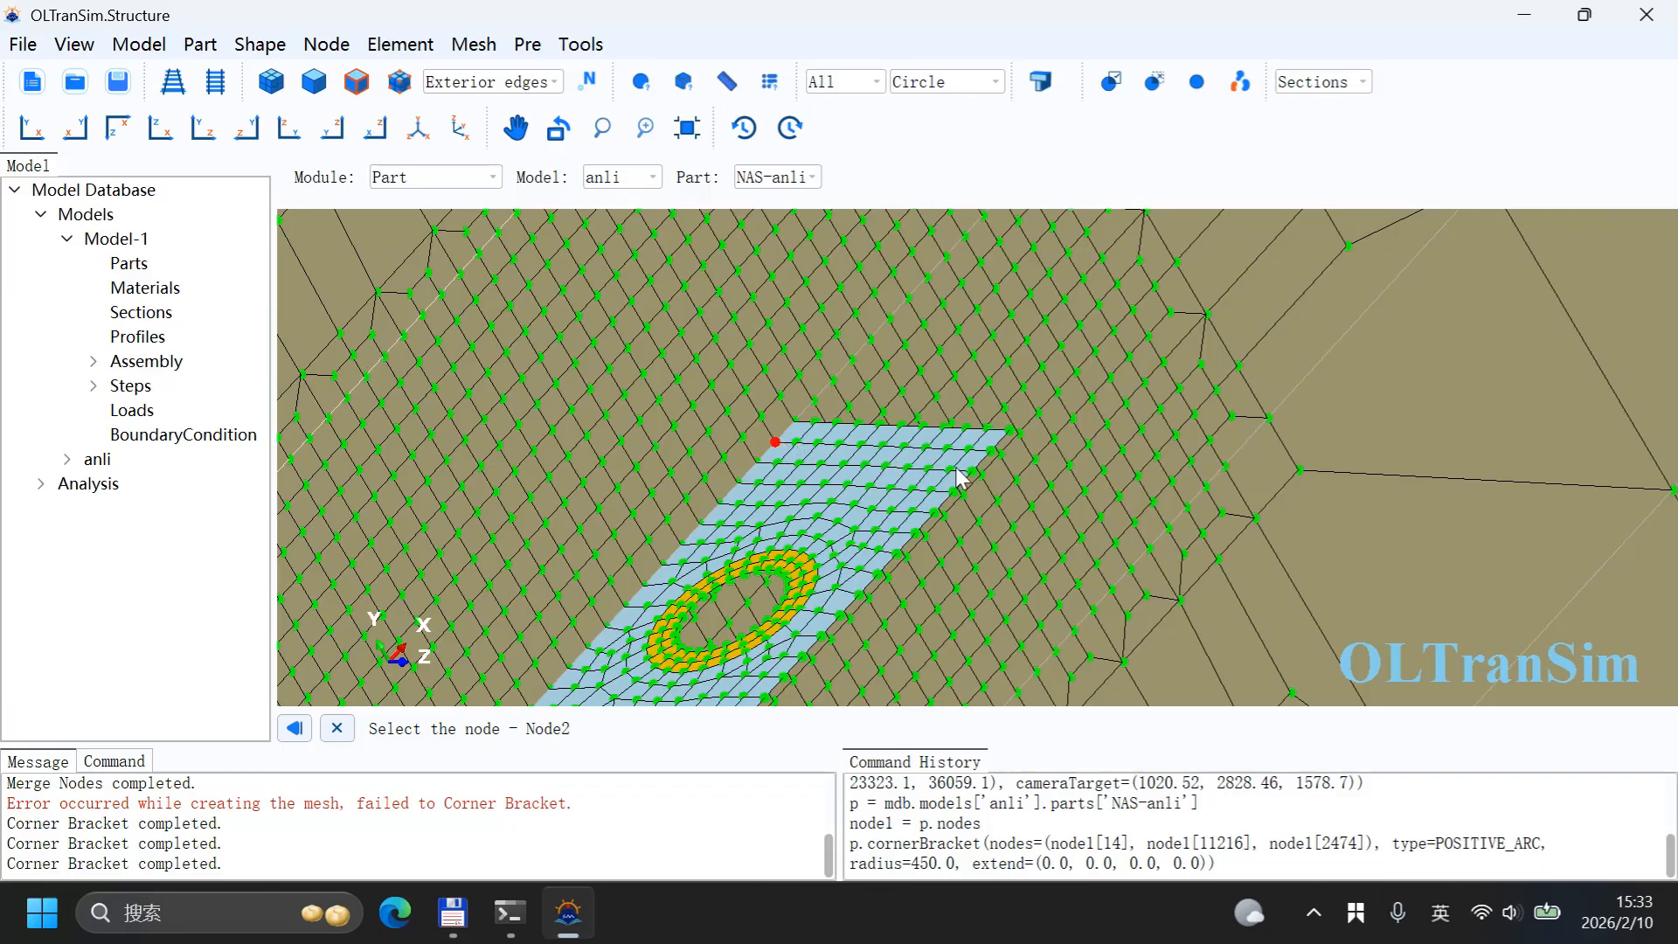
click(970, 450)
click(683, 288)
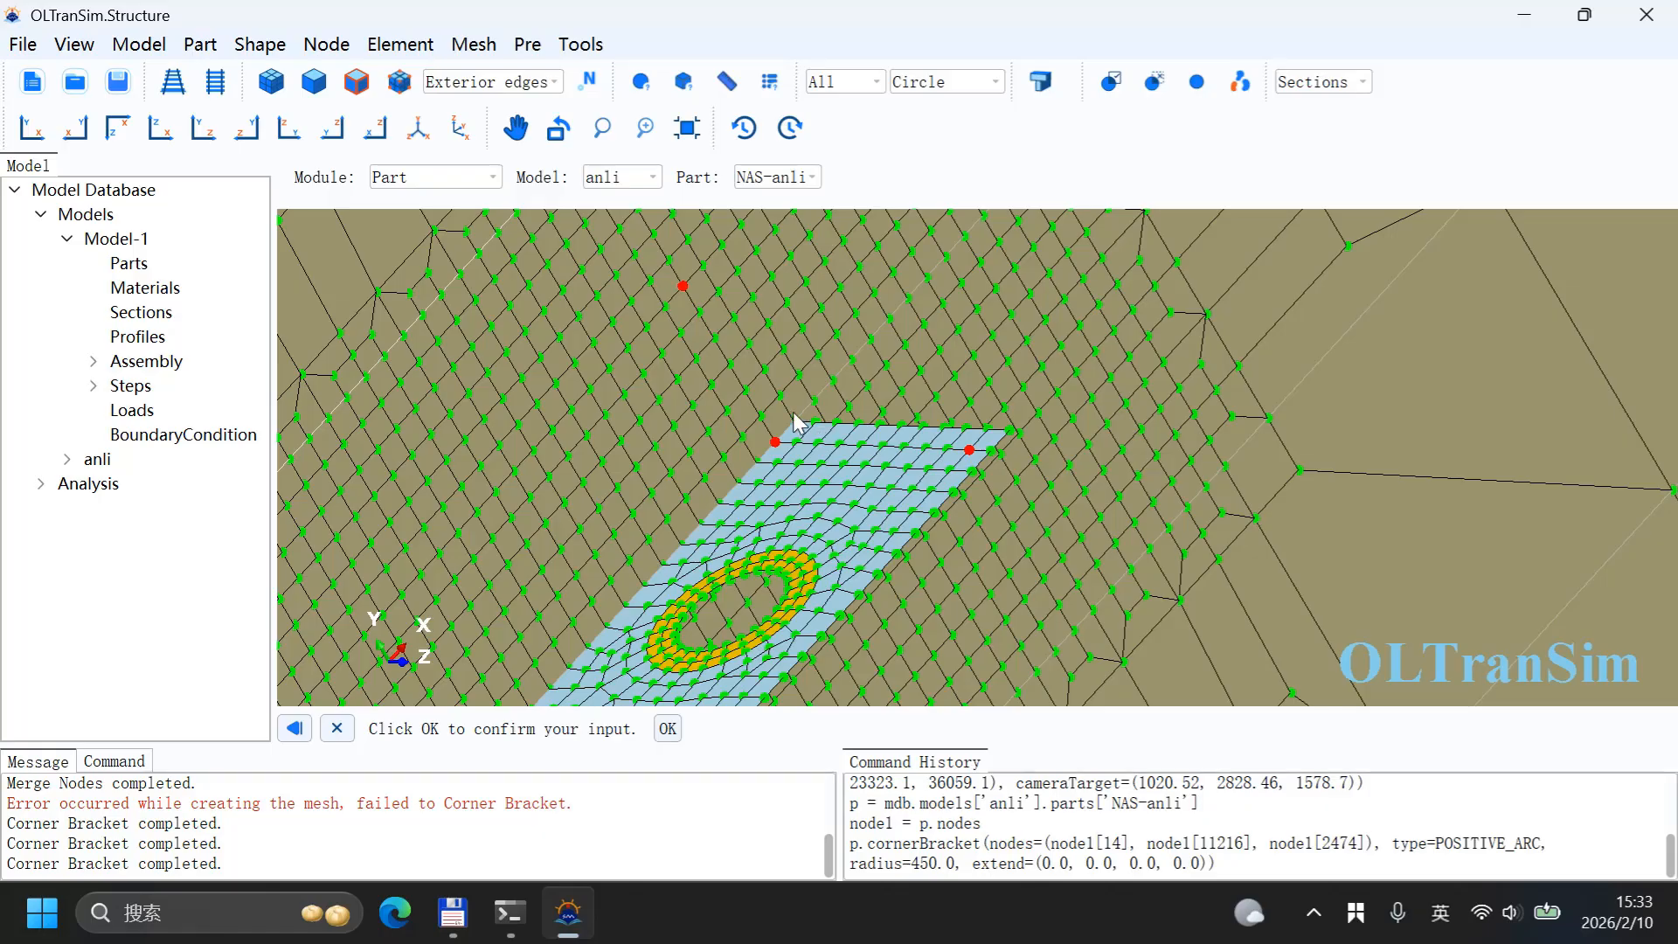
middle_click(801, 425)
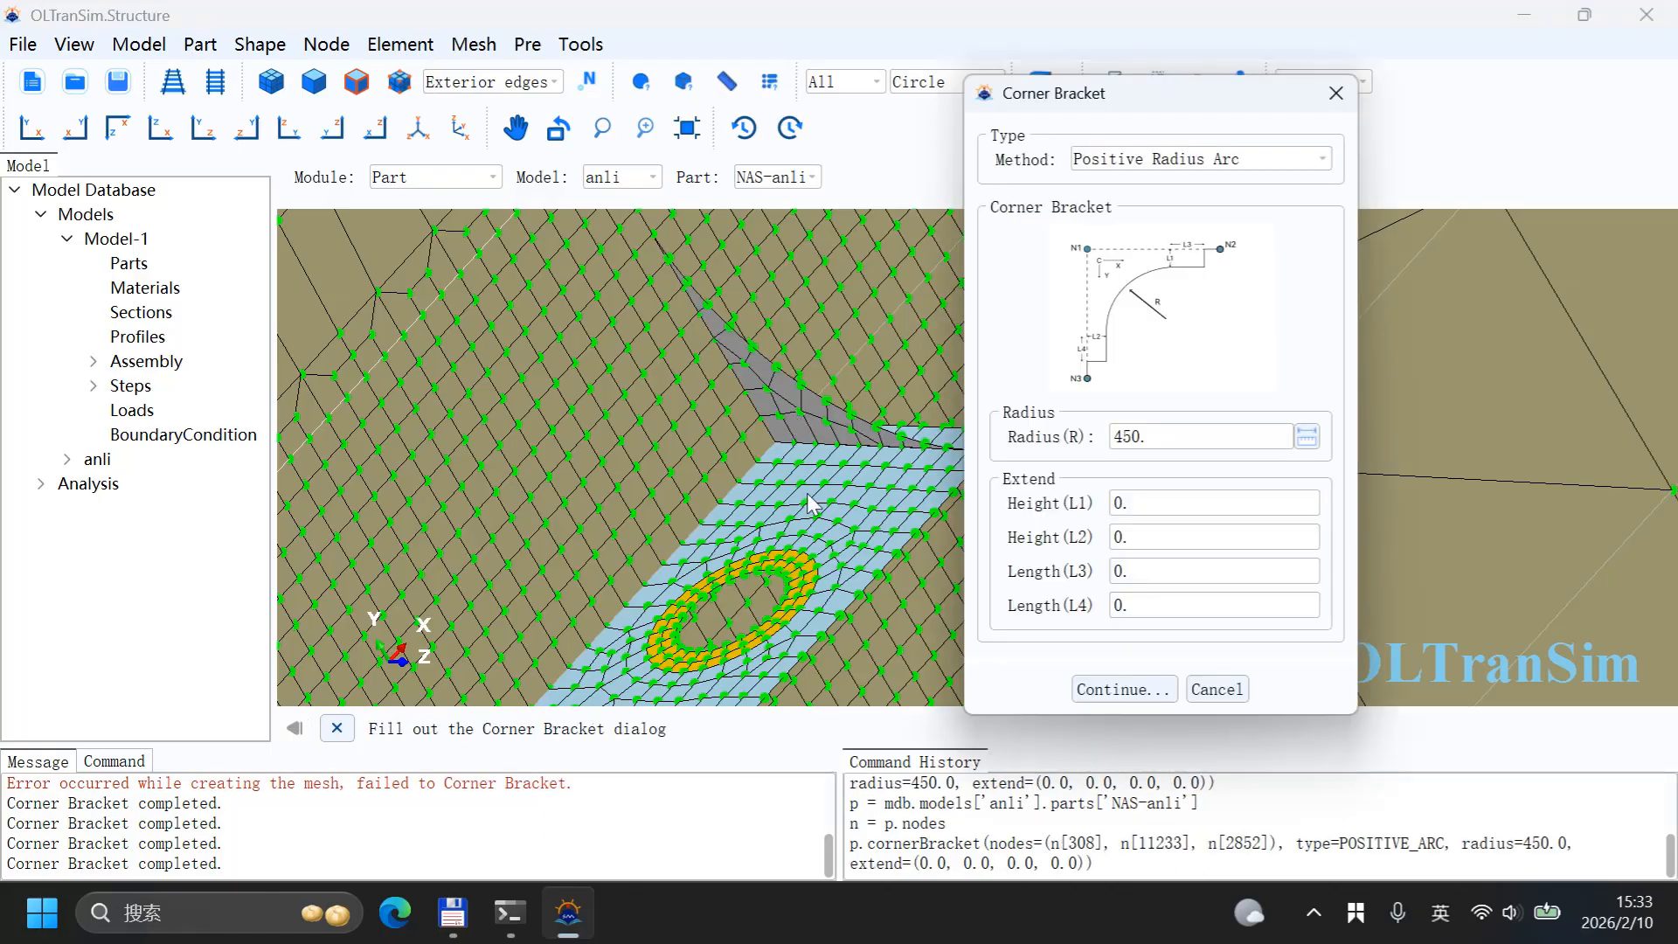
click(1239, 692)
Step: Switch to the Property module and start a section assignment
scroll(1014, 374, down, 7)
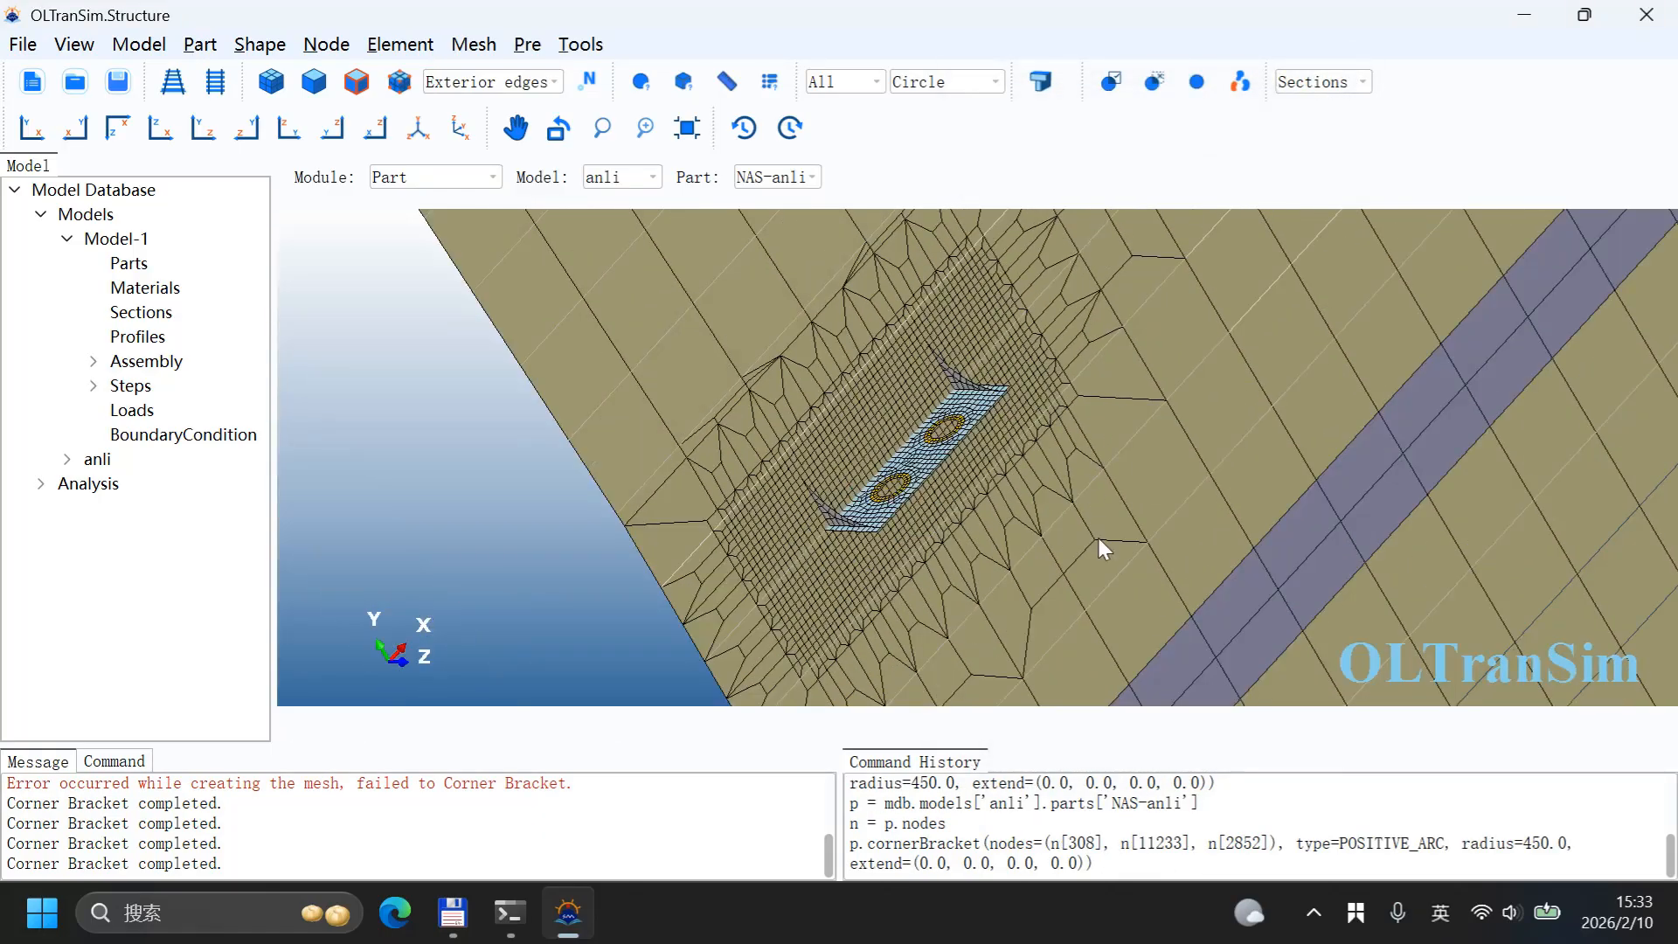
ctrl+alt+drag(1098, 537, 953, 390)
ctrl+alt+middle_drag(953, 390, 986, 237)
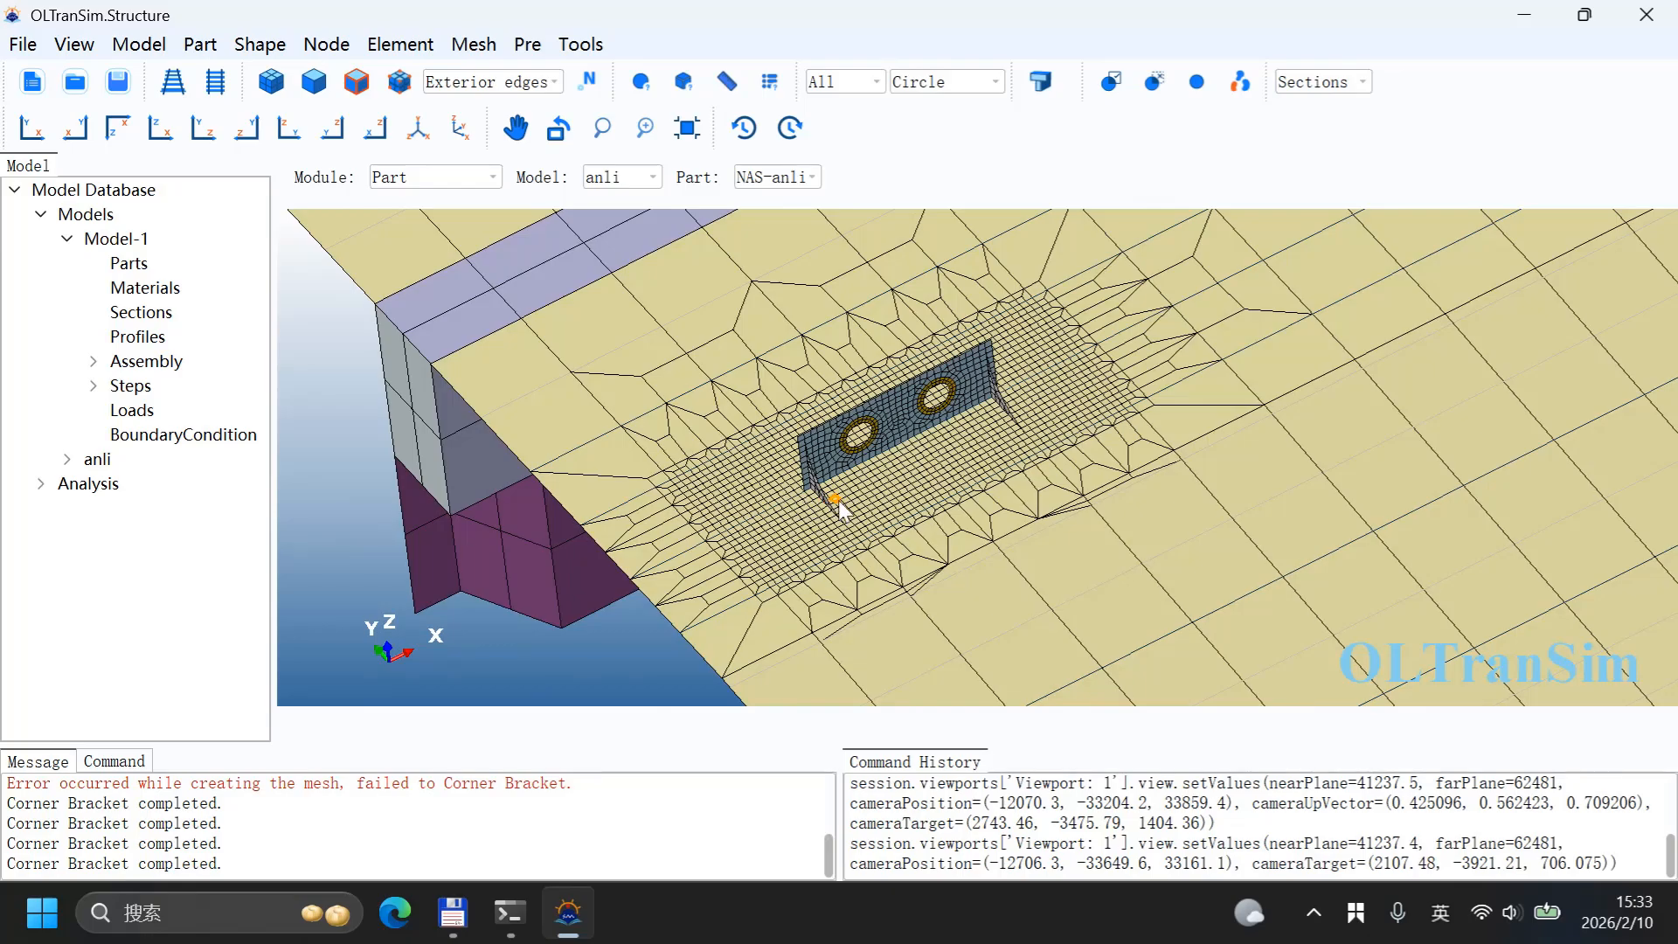
middle_drag(879, 542, 809, 502)
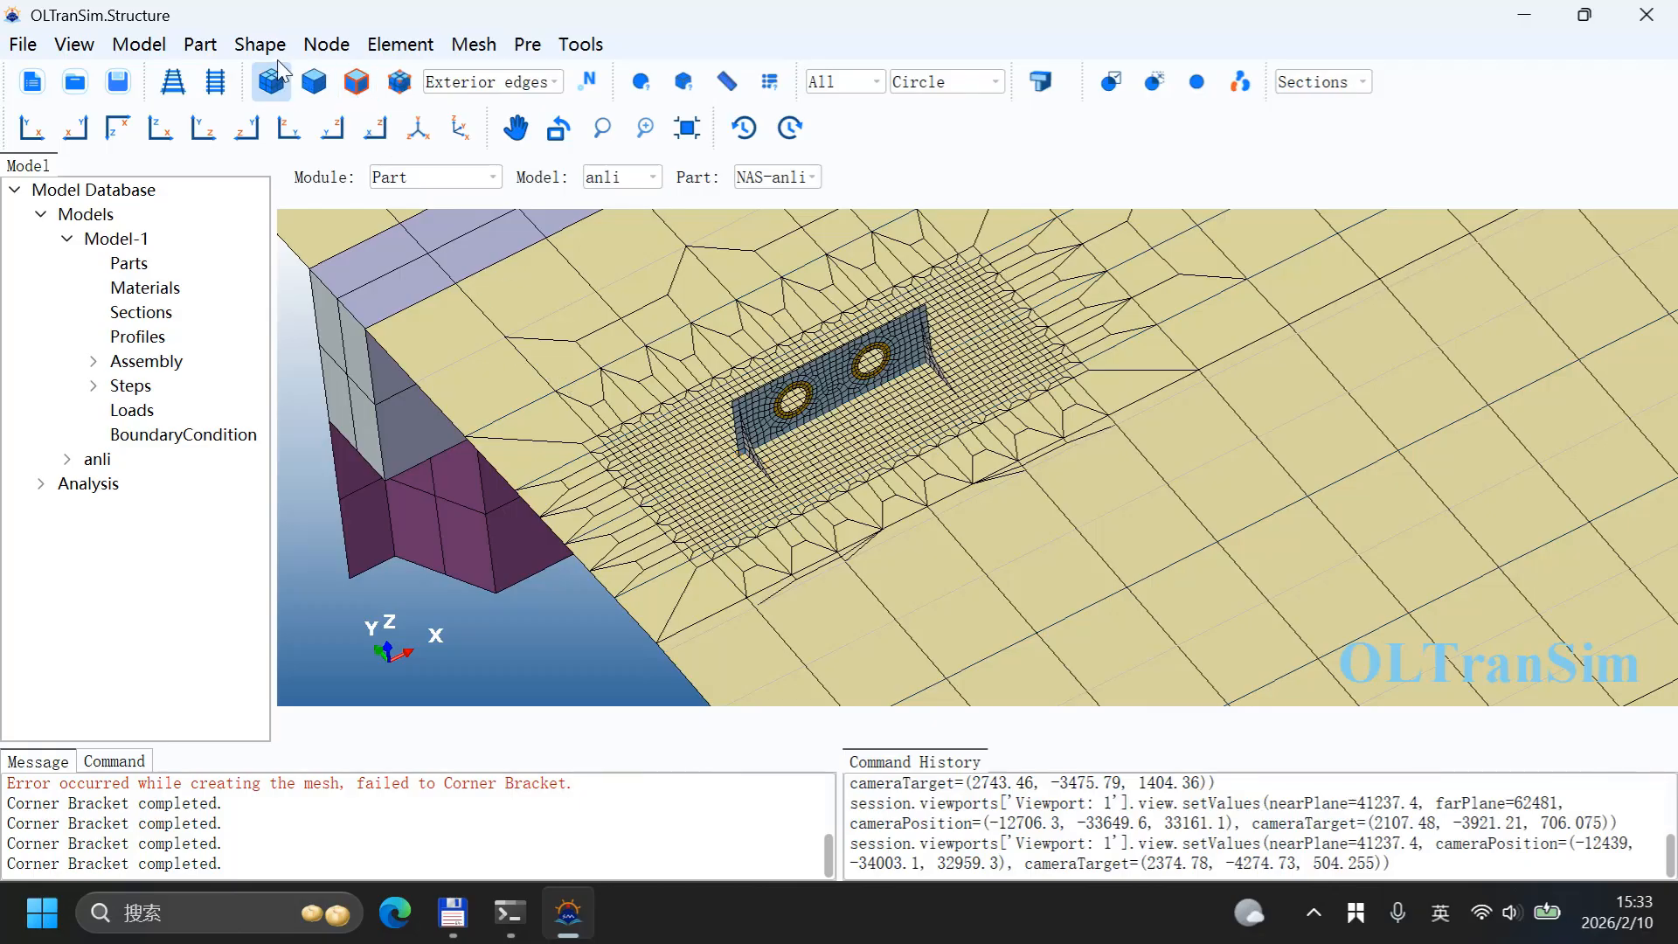
click(437, 179)
click(430, 225)
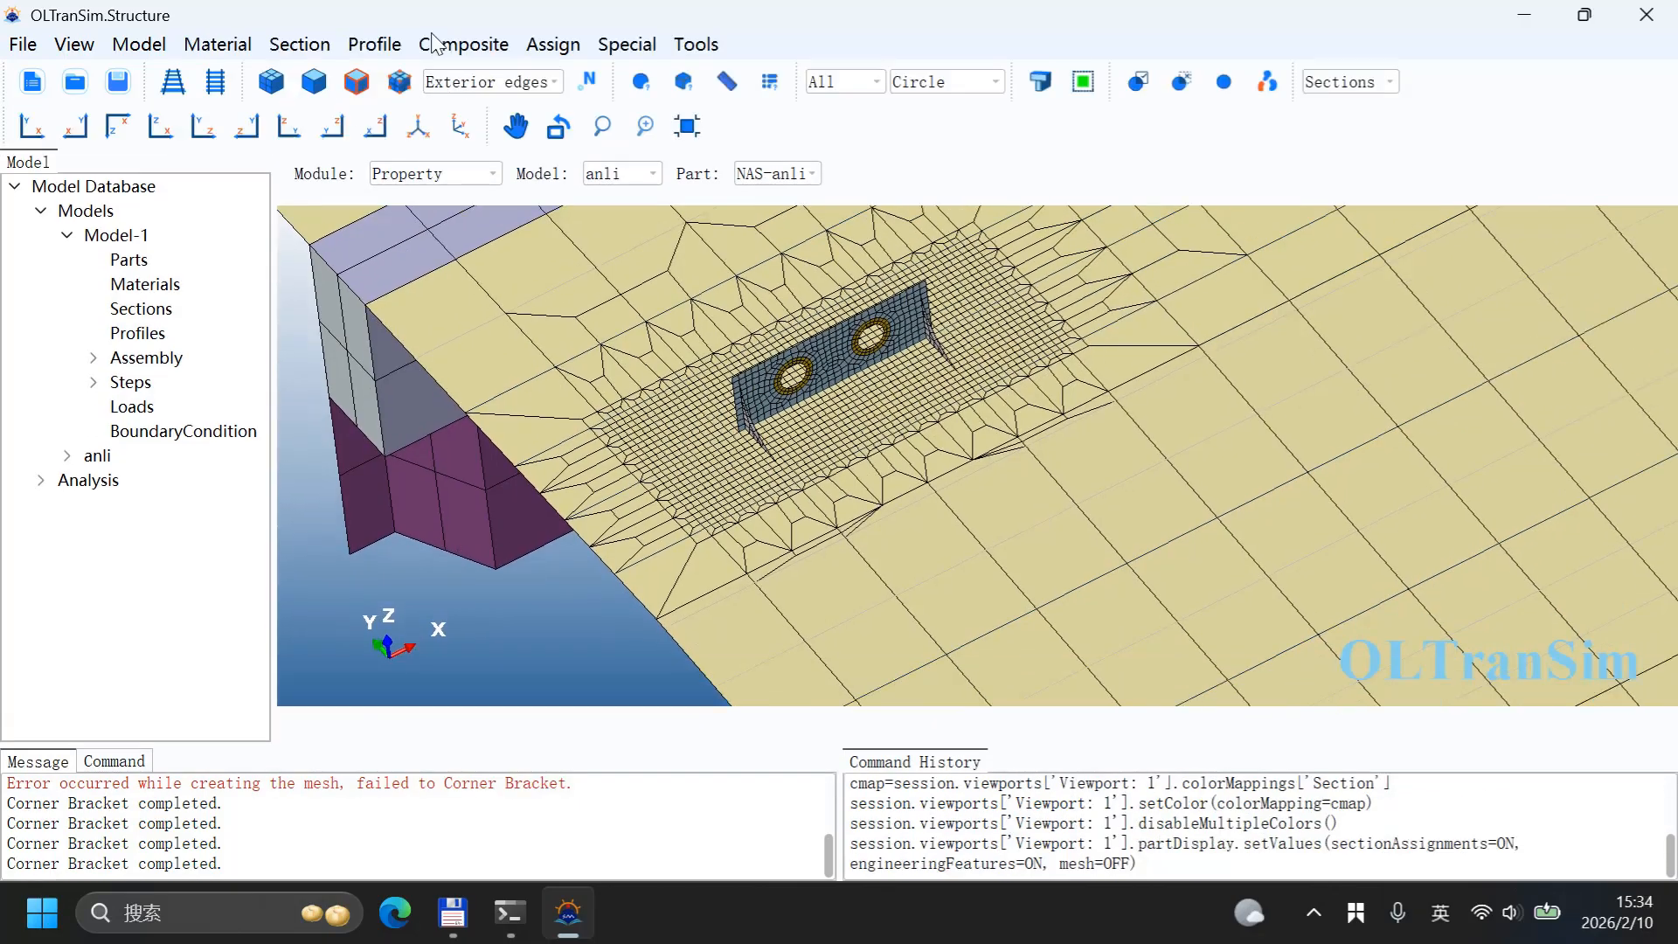
click(540, 46)
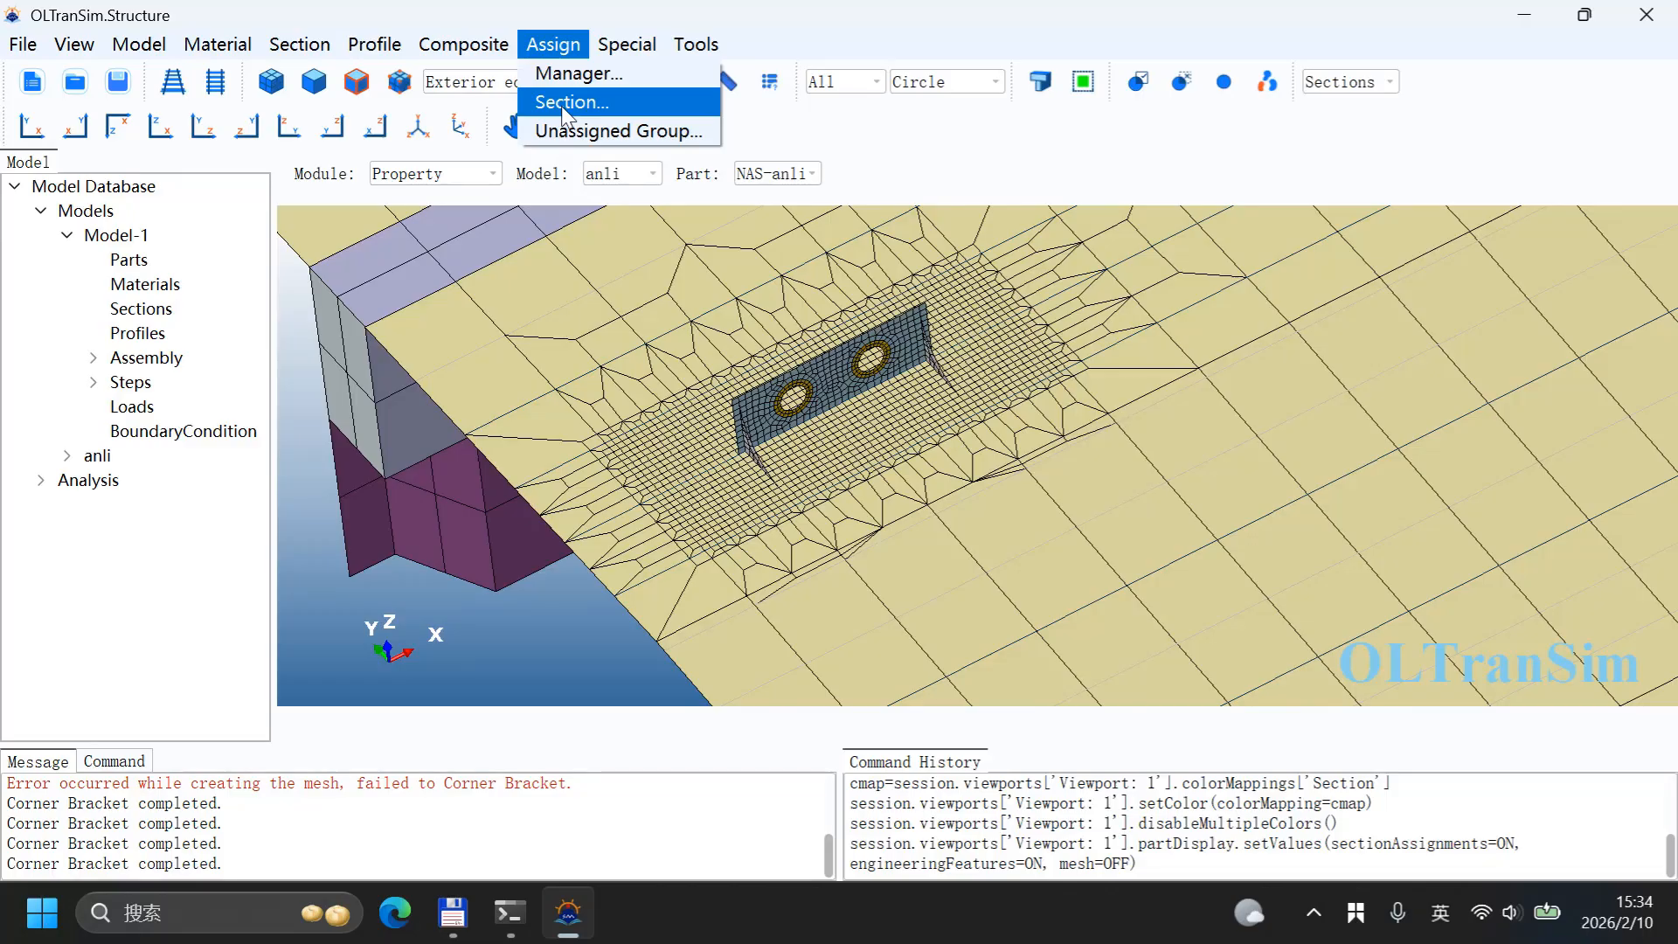
click(564, 103)
Step: Start selecting the section region by picking the corner brackets on the first lifting wall
click(783, 479)
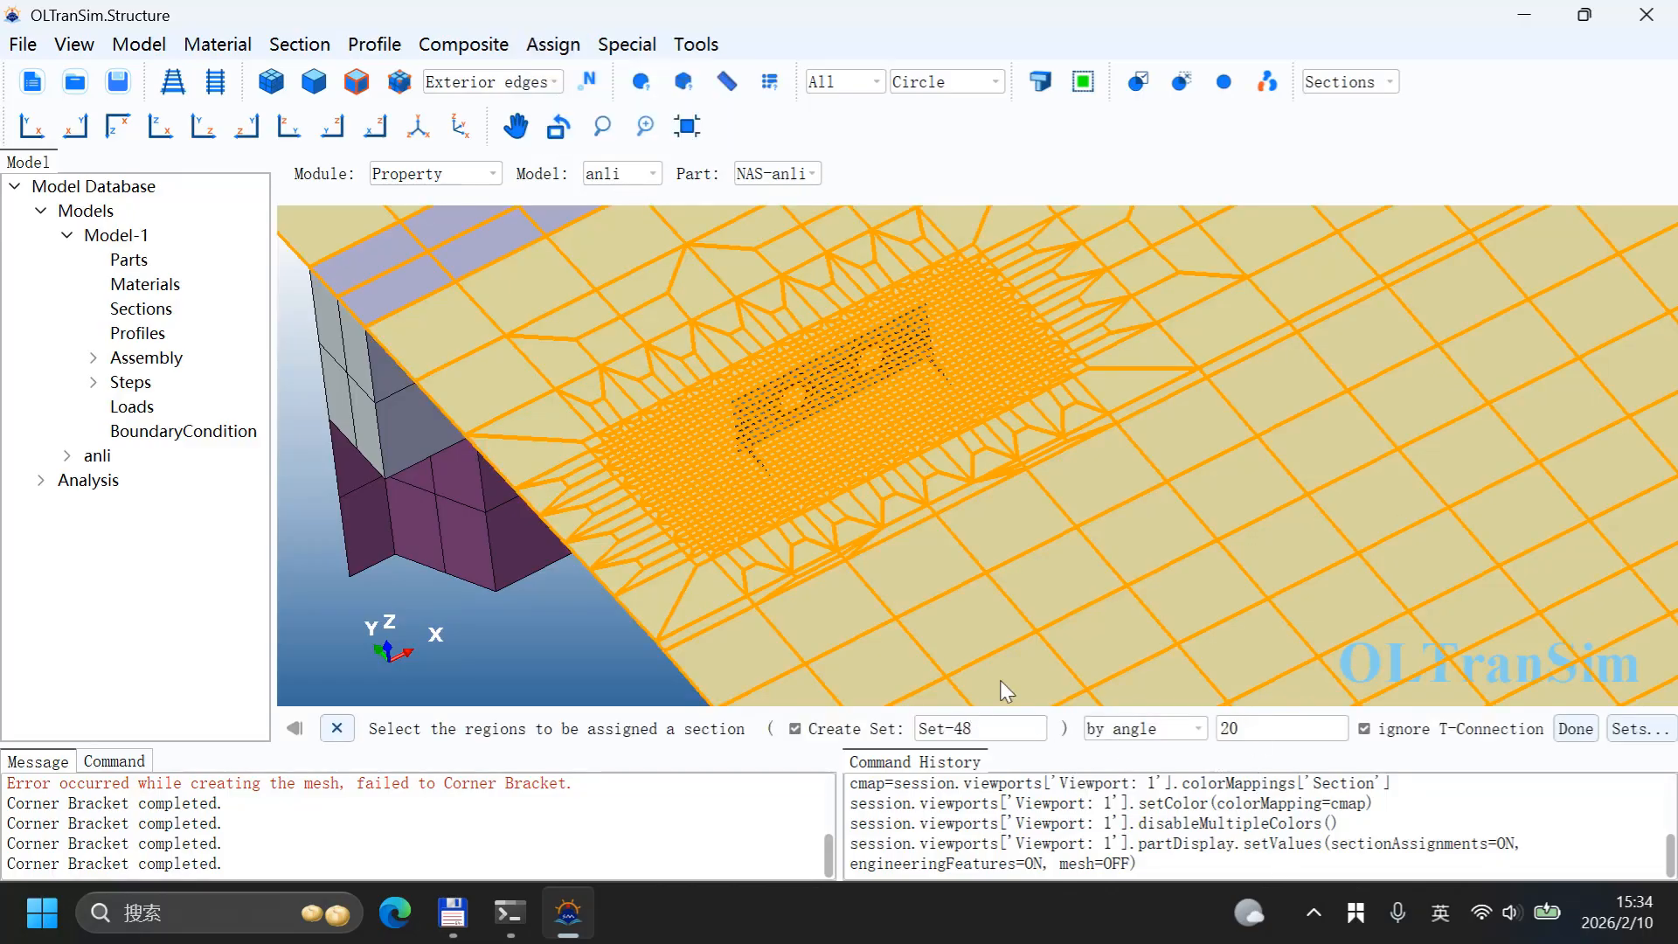
scroll(731, 447, up, 5)
click(778, 427)
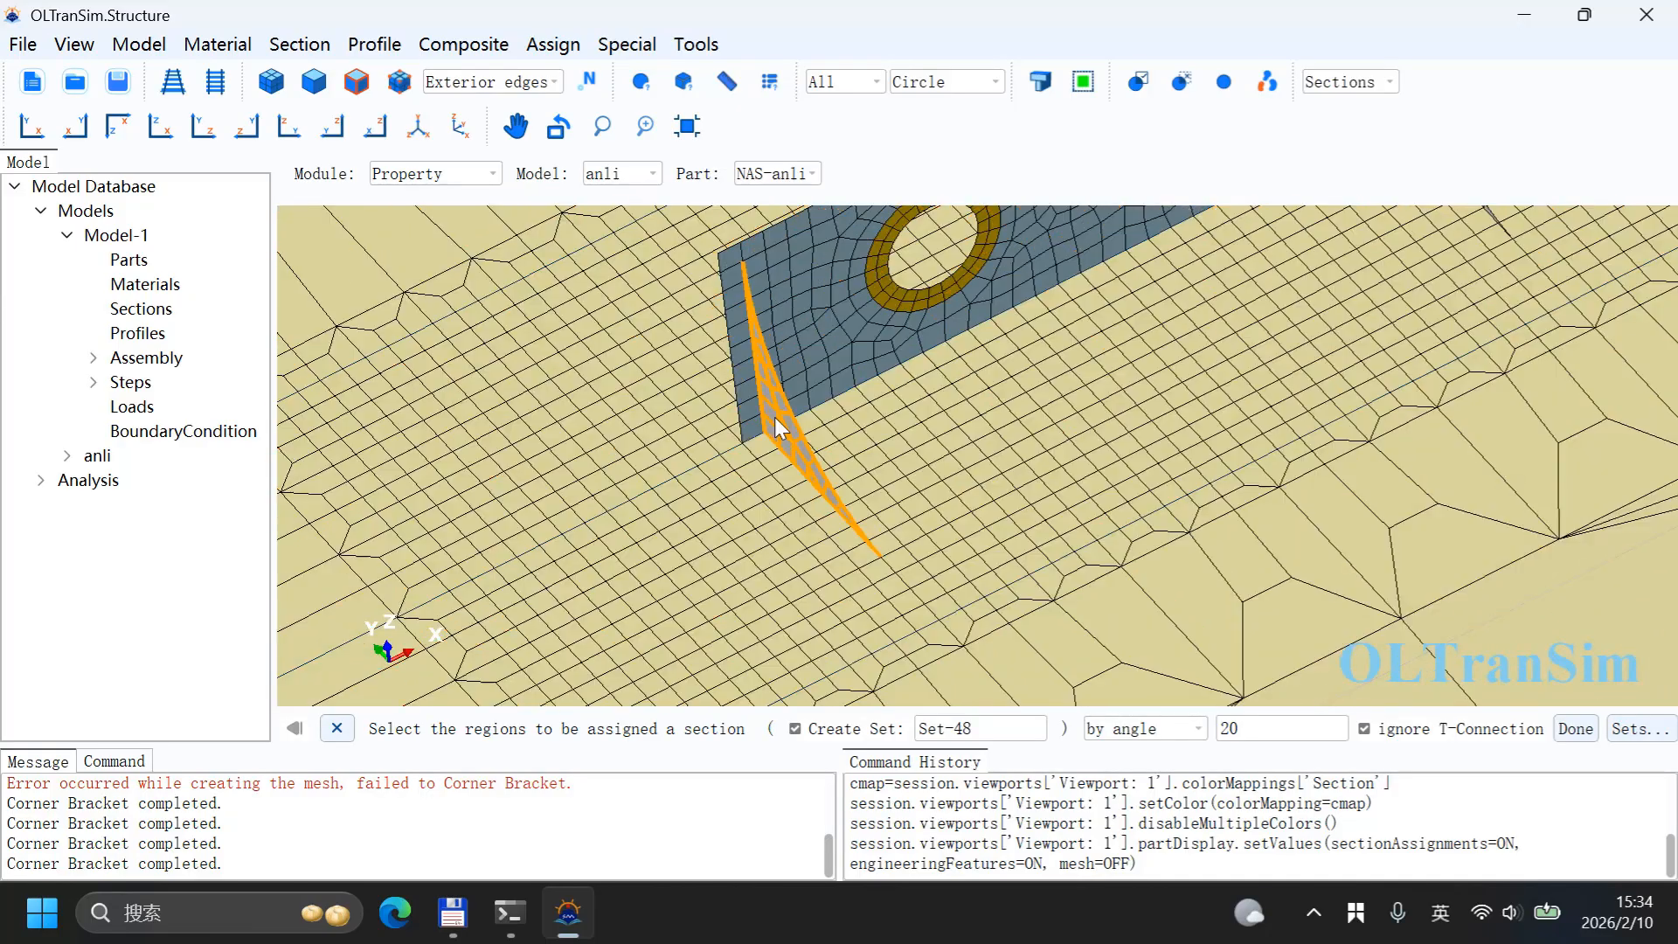
scroll(585, 502, down, 5)
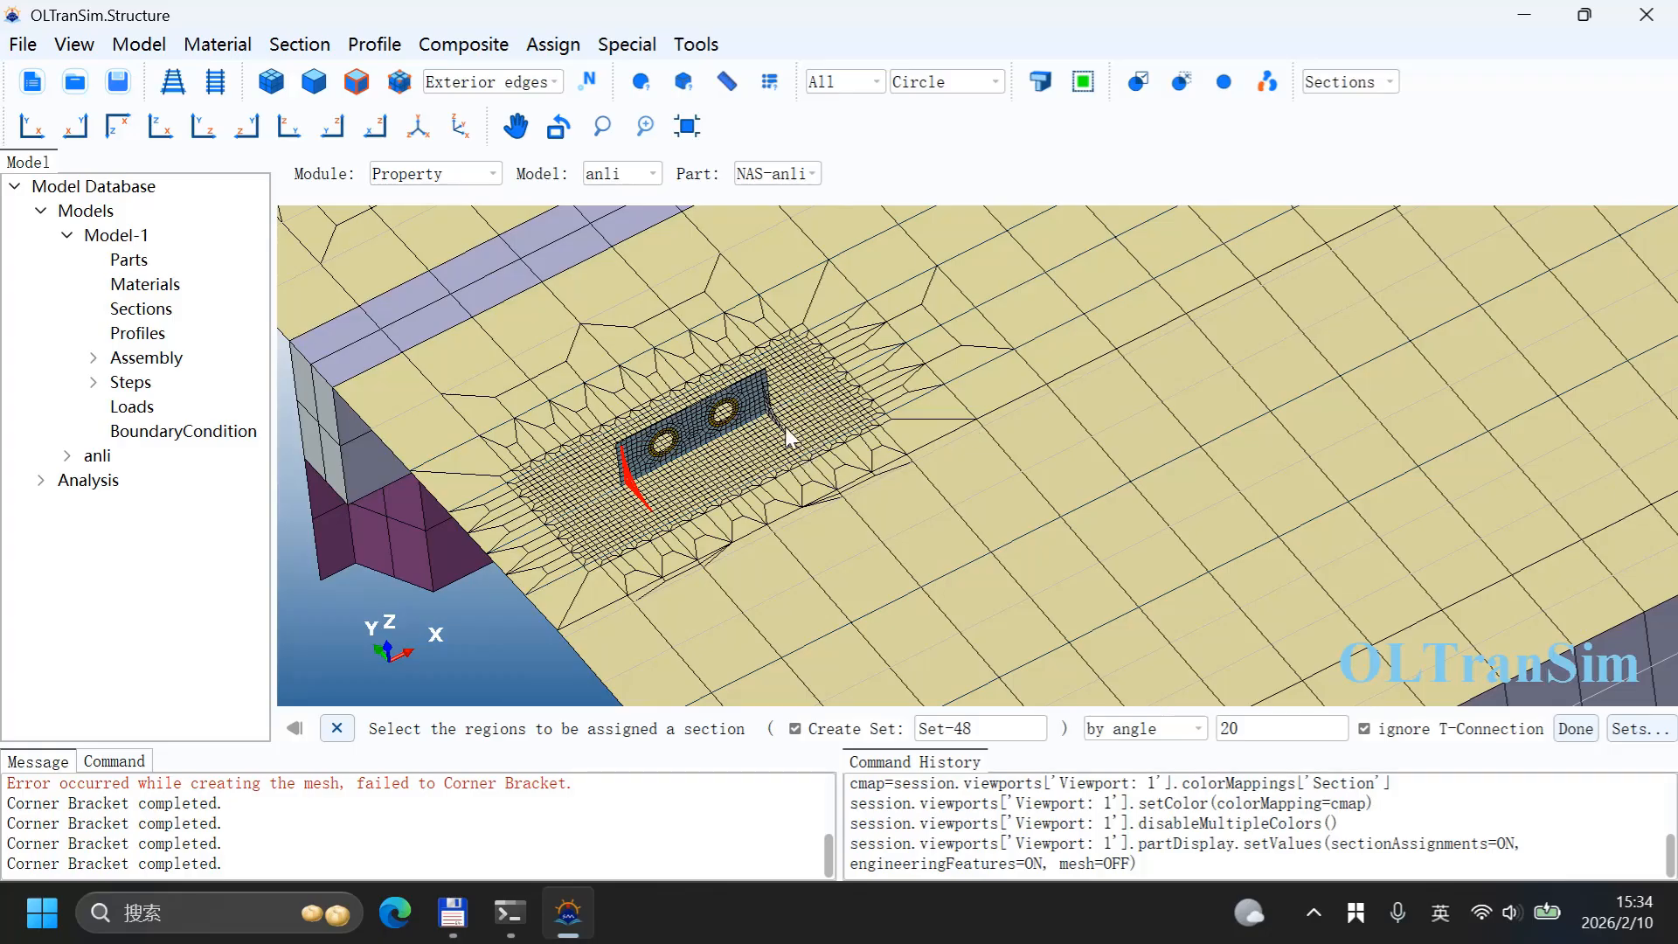
shift+click(776, 428)
scroll(916, 460, down, 5)
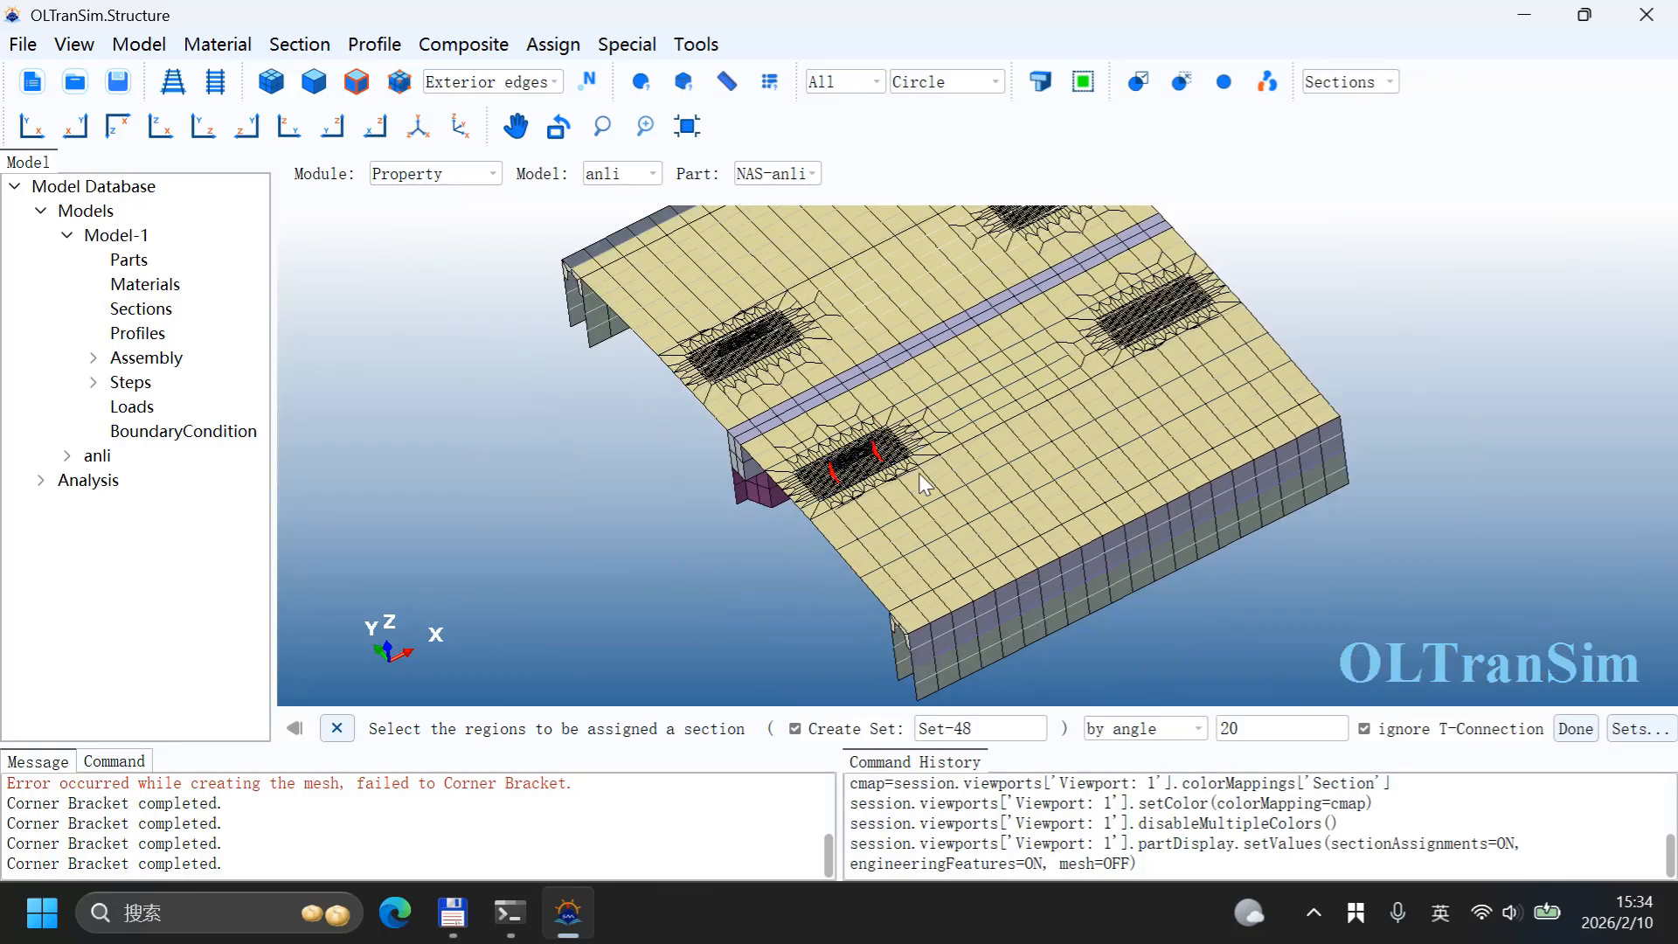
key(ctrl+super)
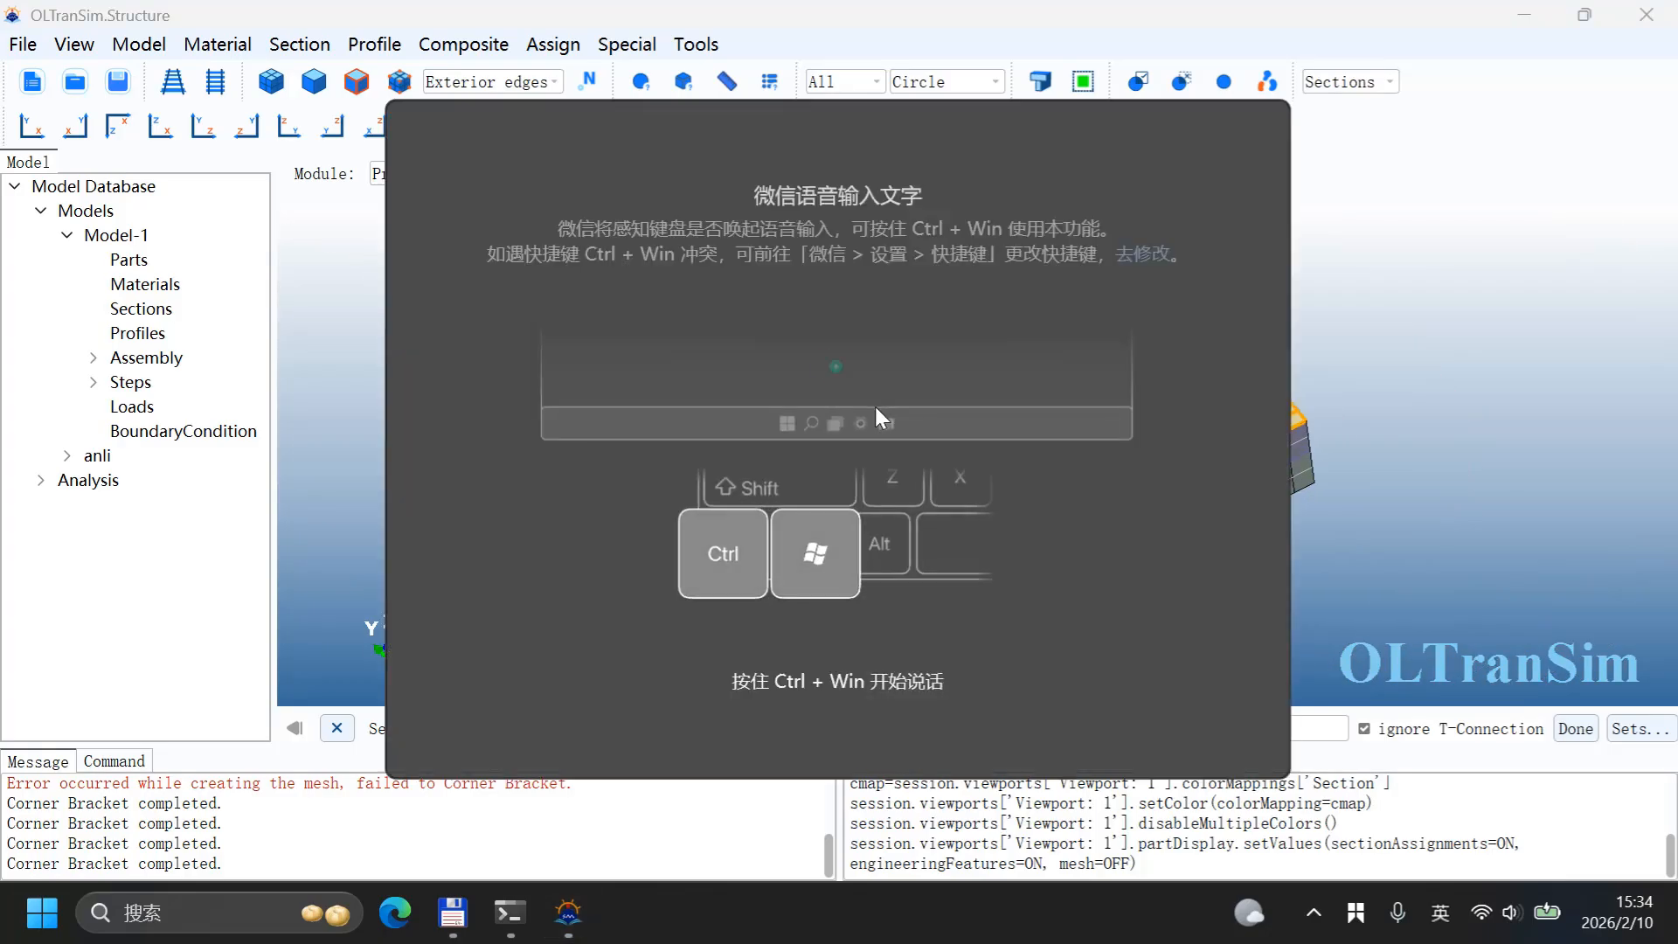
click(928, 22)
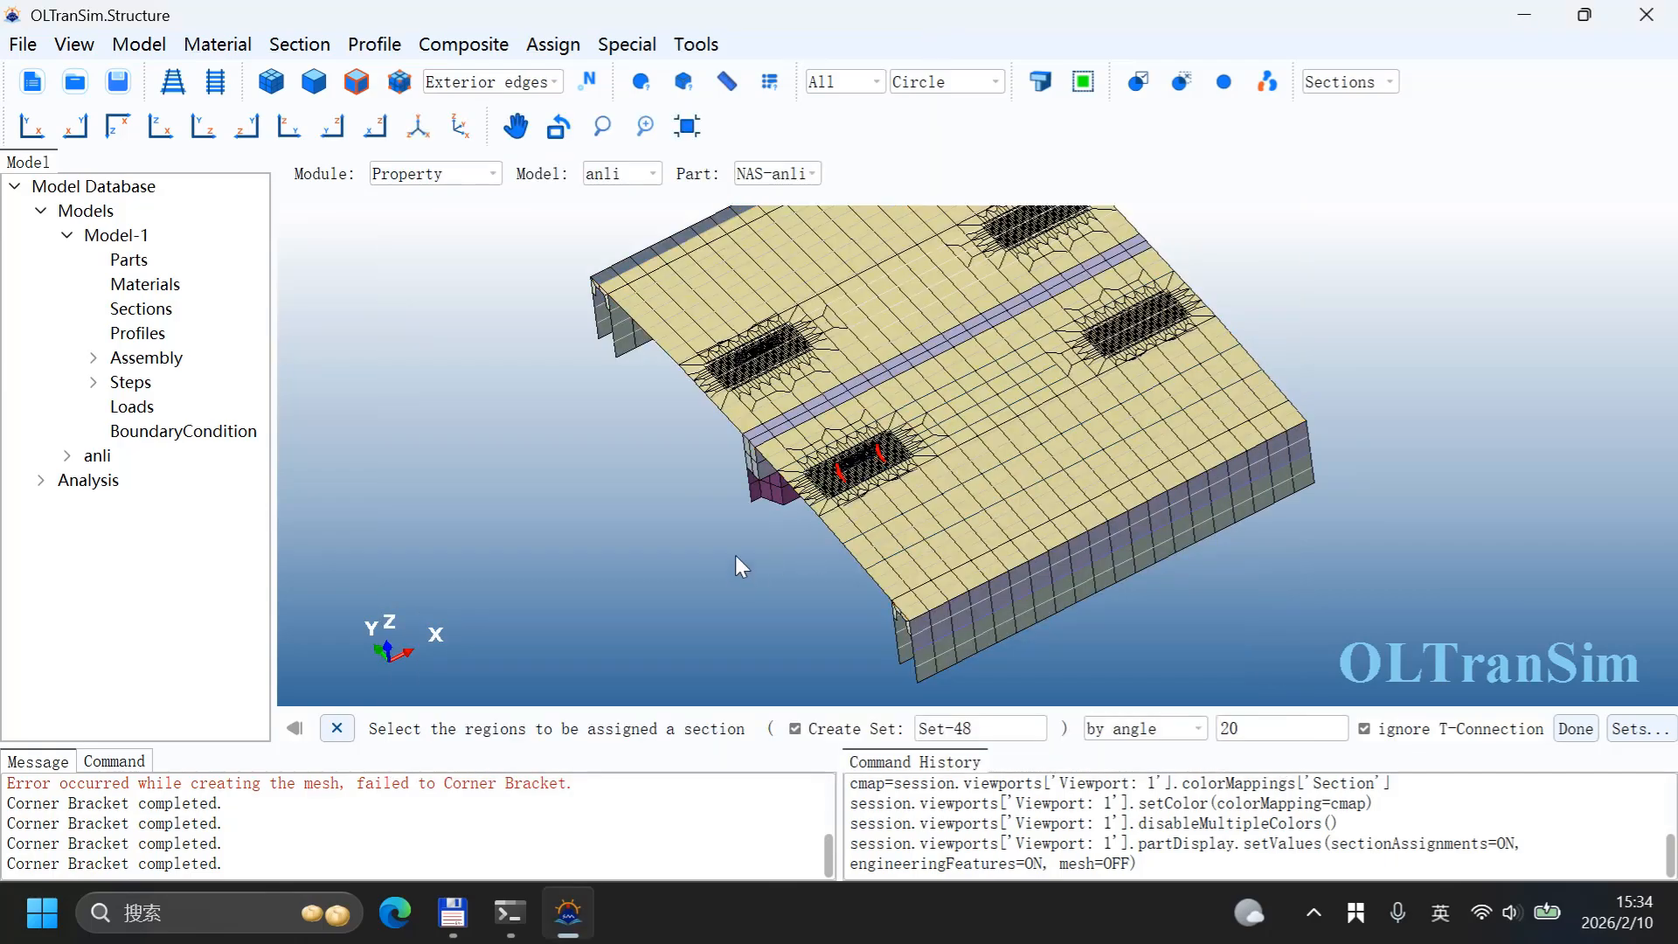
ctrl+alt+drag(736, 554, 1026, 559)
scroll(884, 470, up, 8)
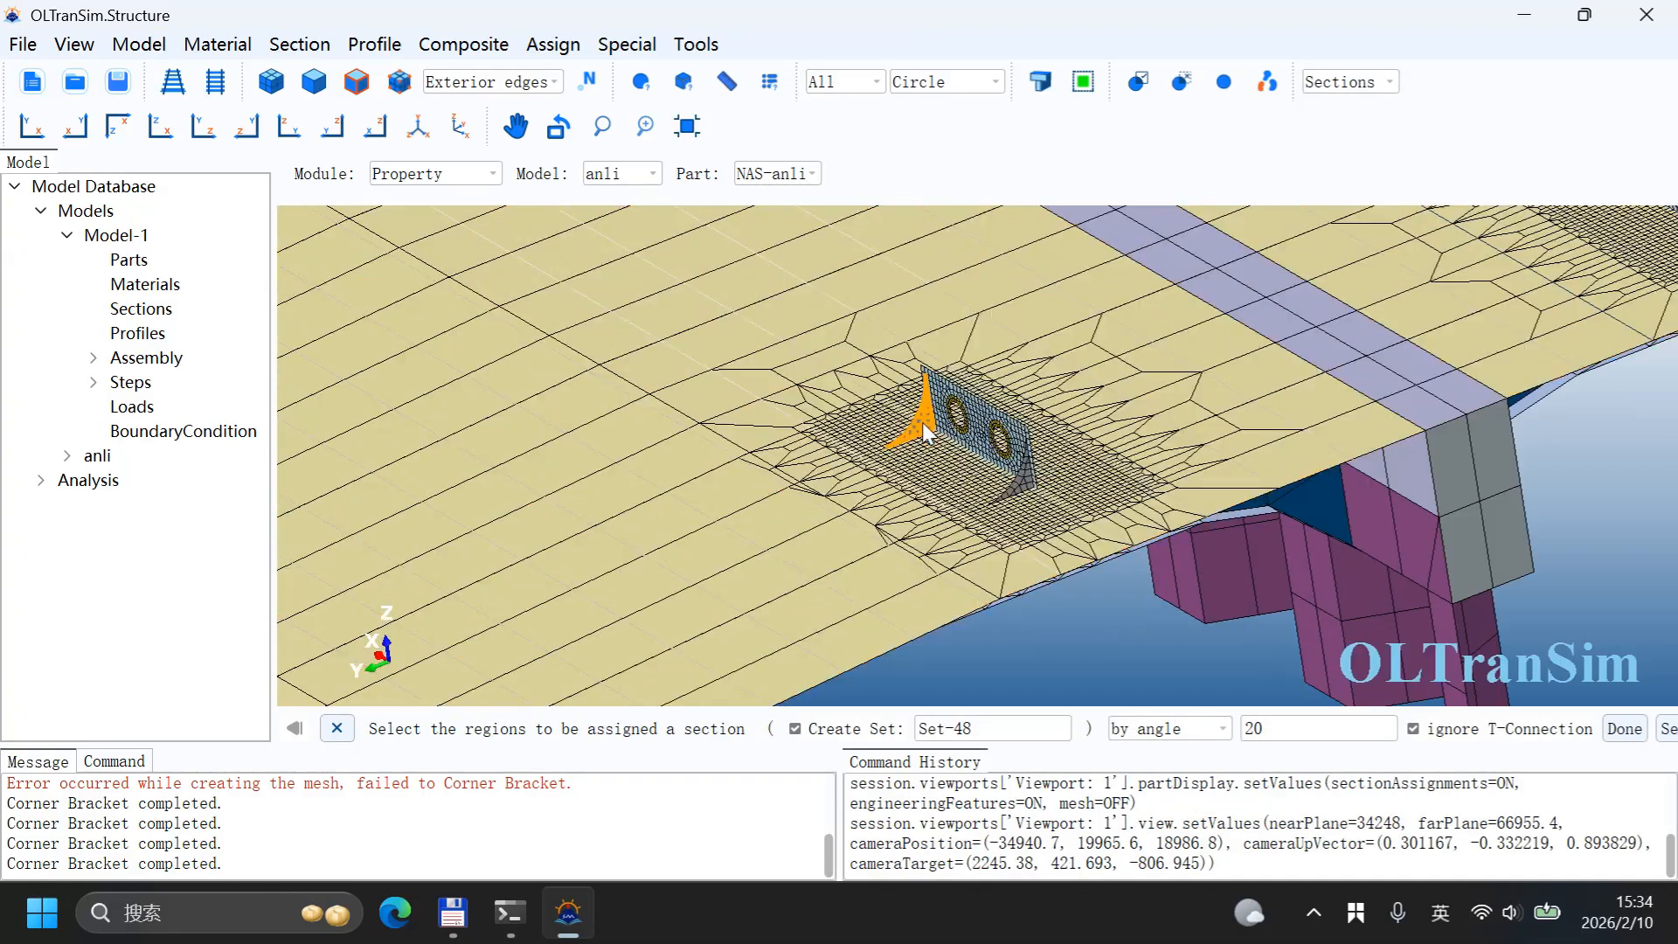
Step: Add the second wall's corner brackets to the region and assign Section-LugOther to them
click(925, 430)
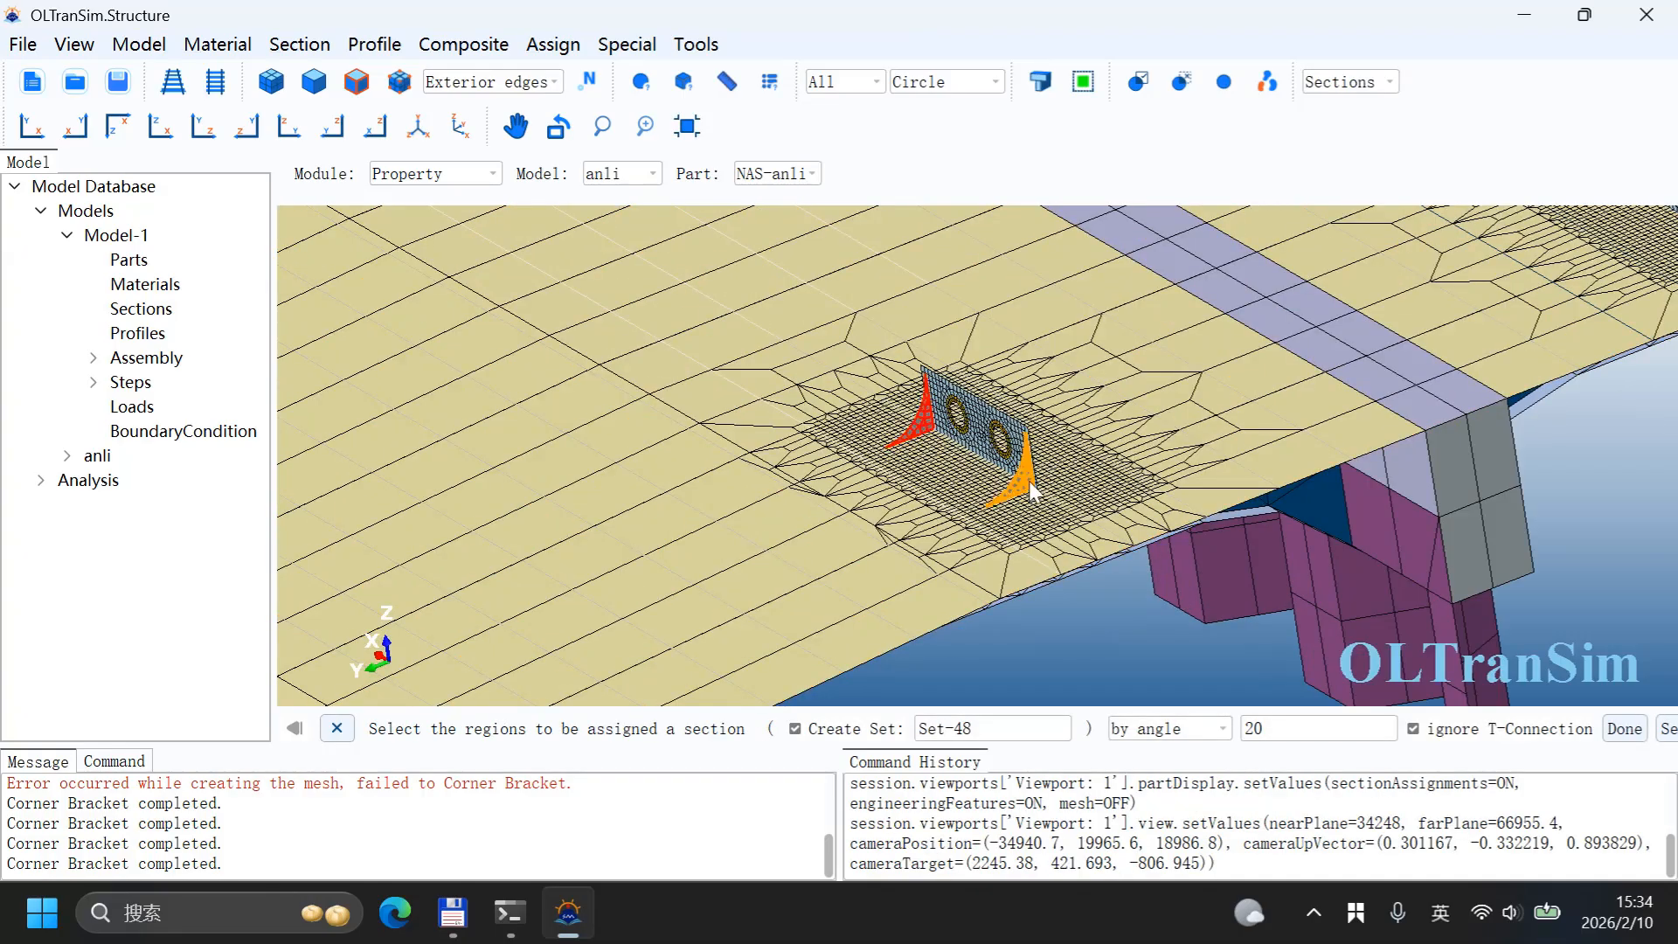
shift+click(1016, 475)
scroll(878, 477, down, 8)
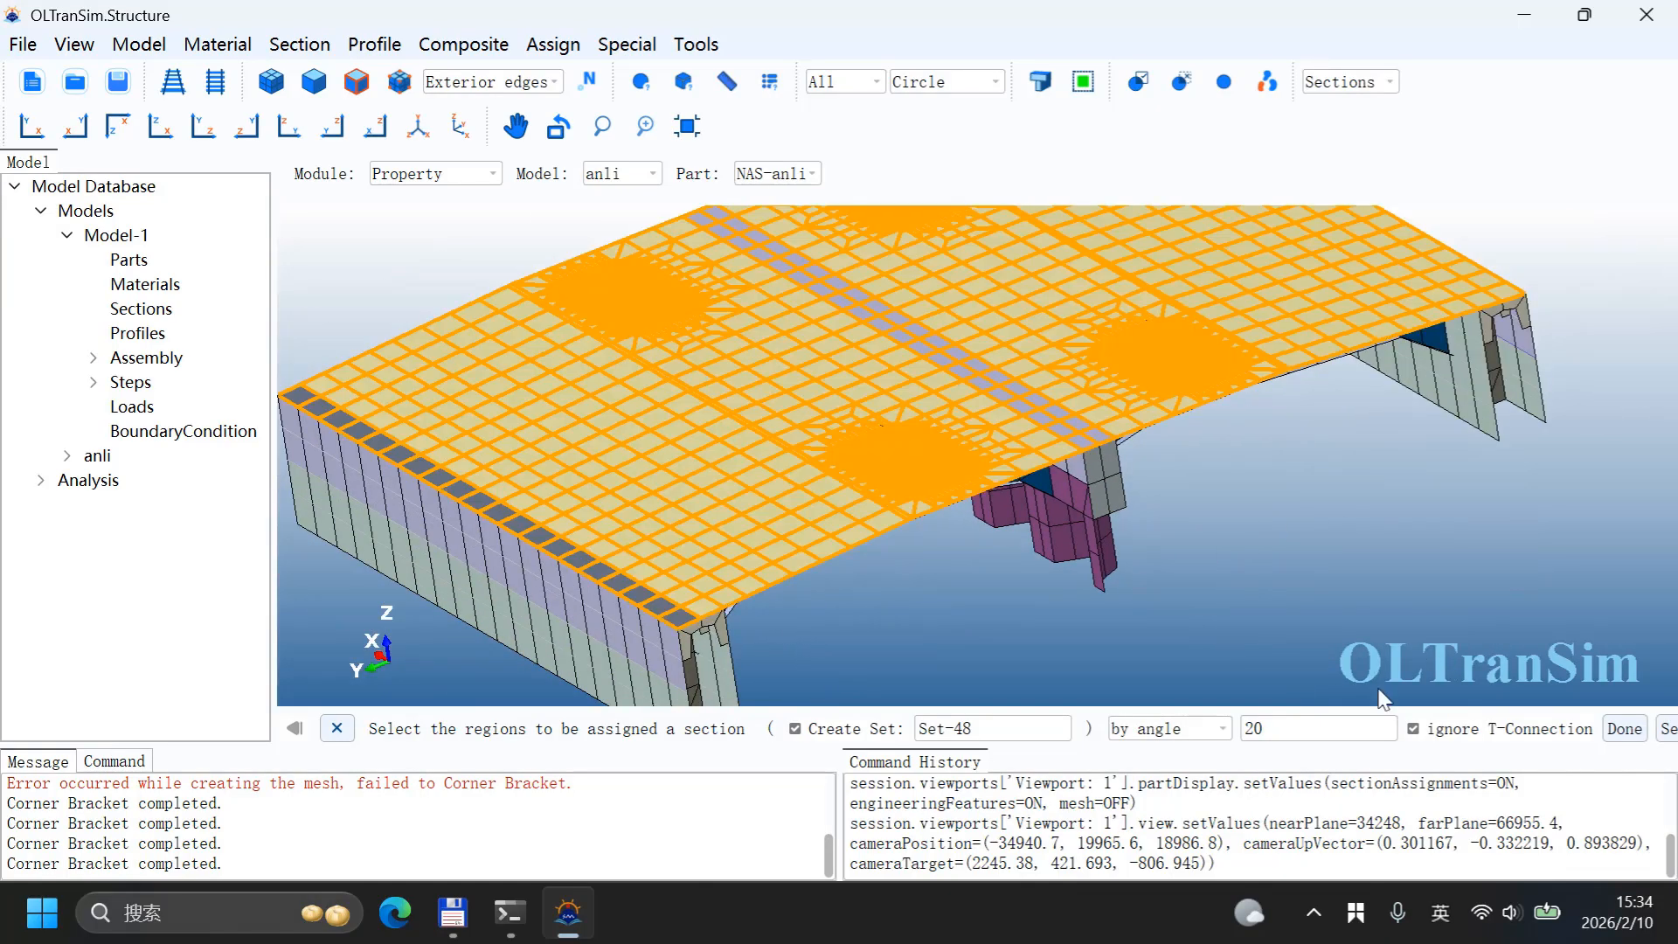
click(1623, 729)
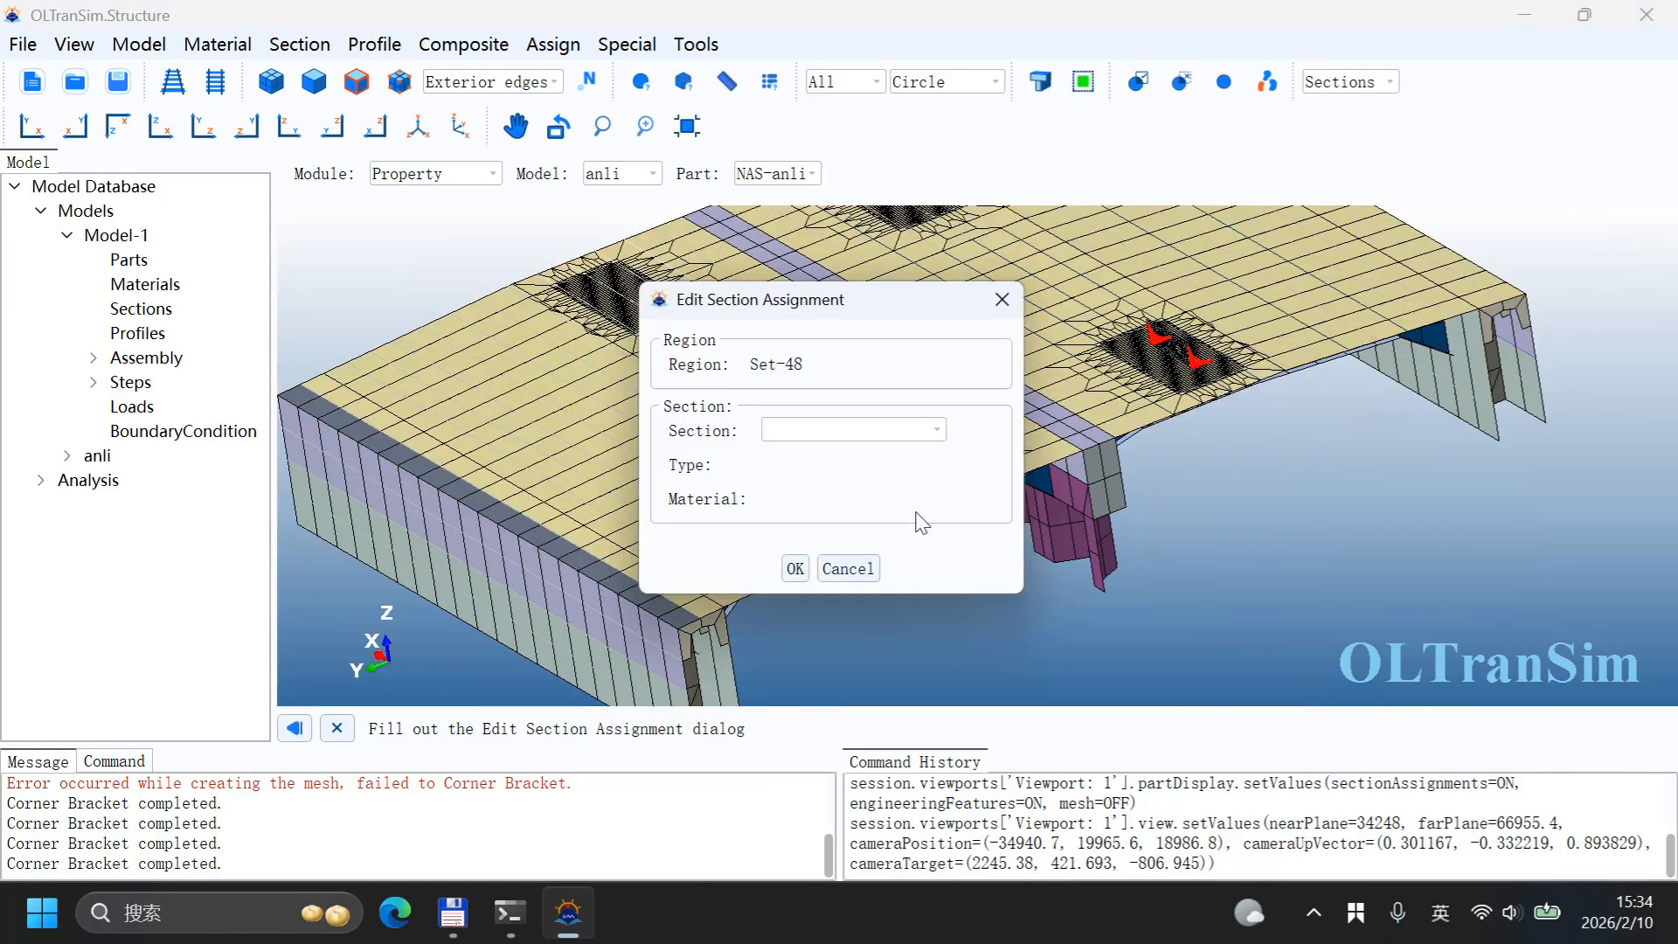
click(823, 432)
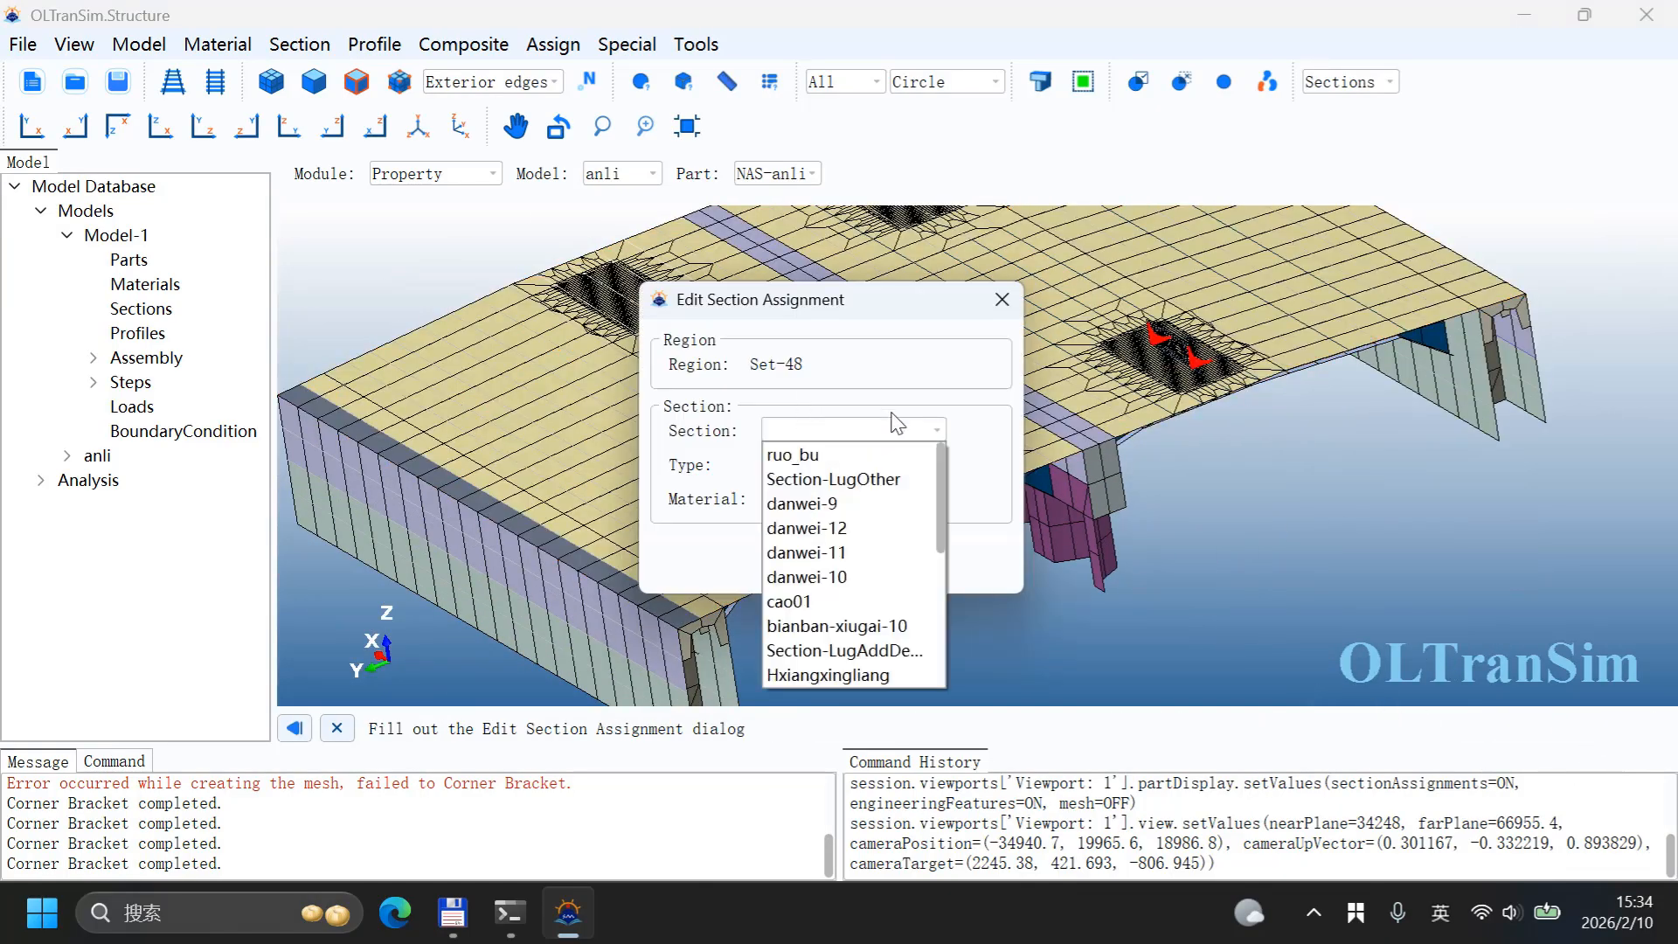
click(893, 481)
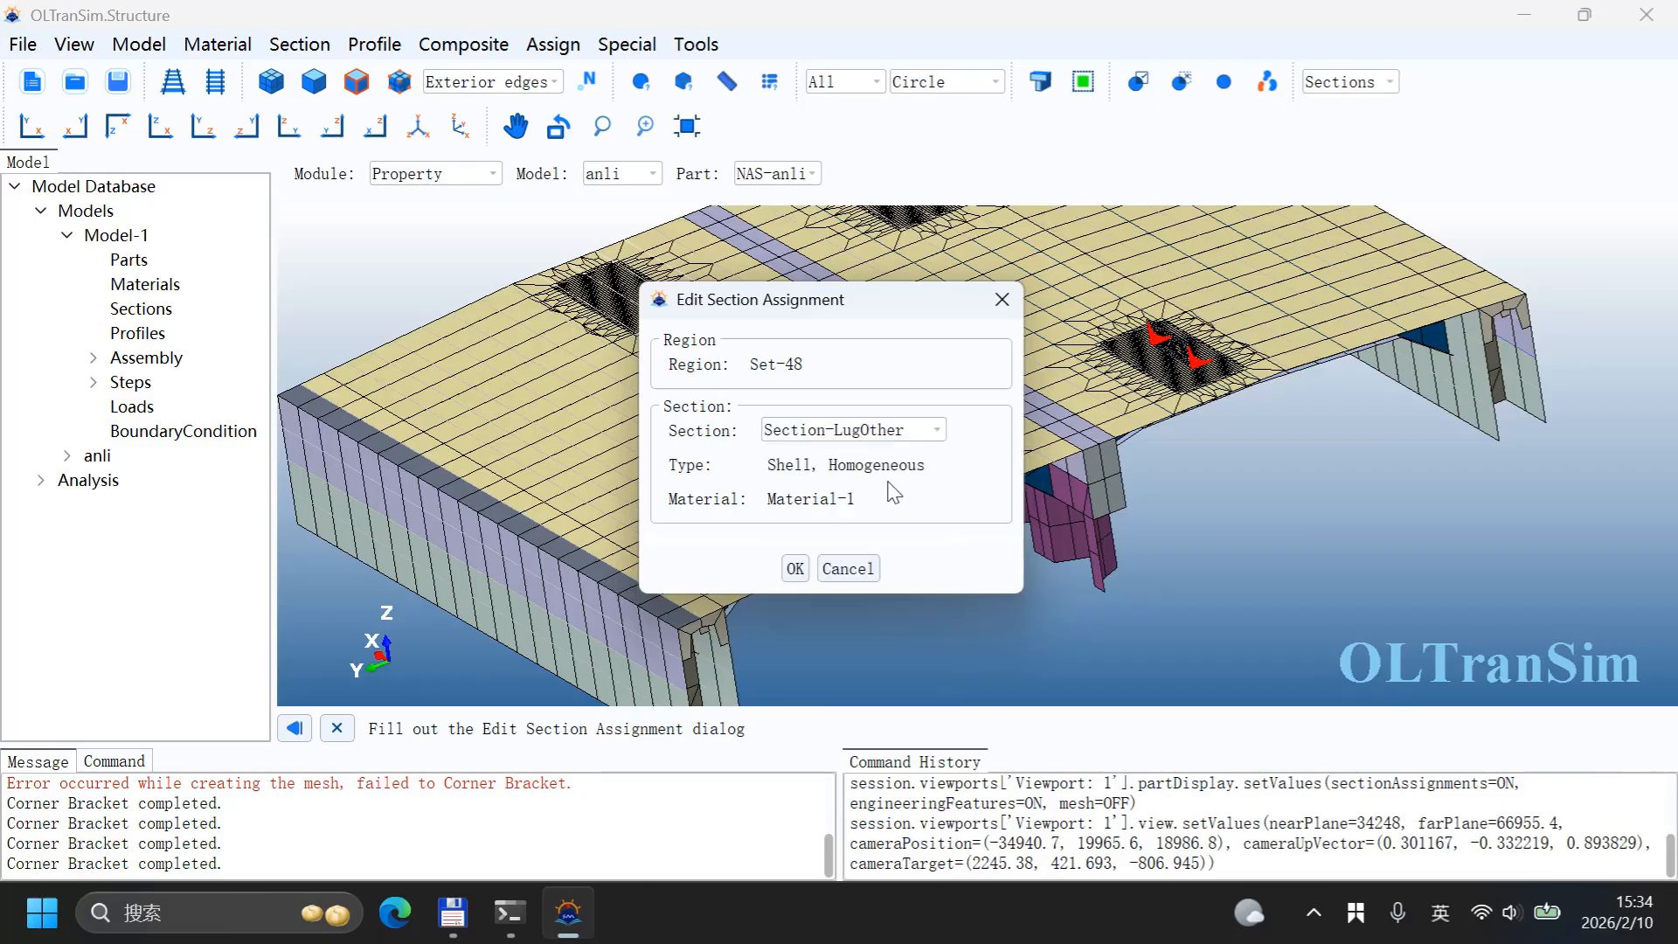
click(797, 568)
Step: Switch to the Part module and merge coincident nodes across the whole model with tolerance 5.0e-3
scroll(918, 488, down, 2)
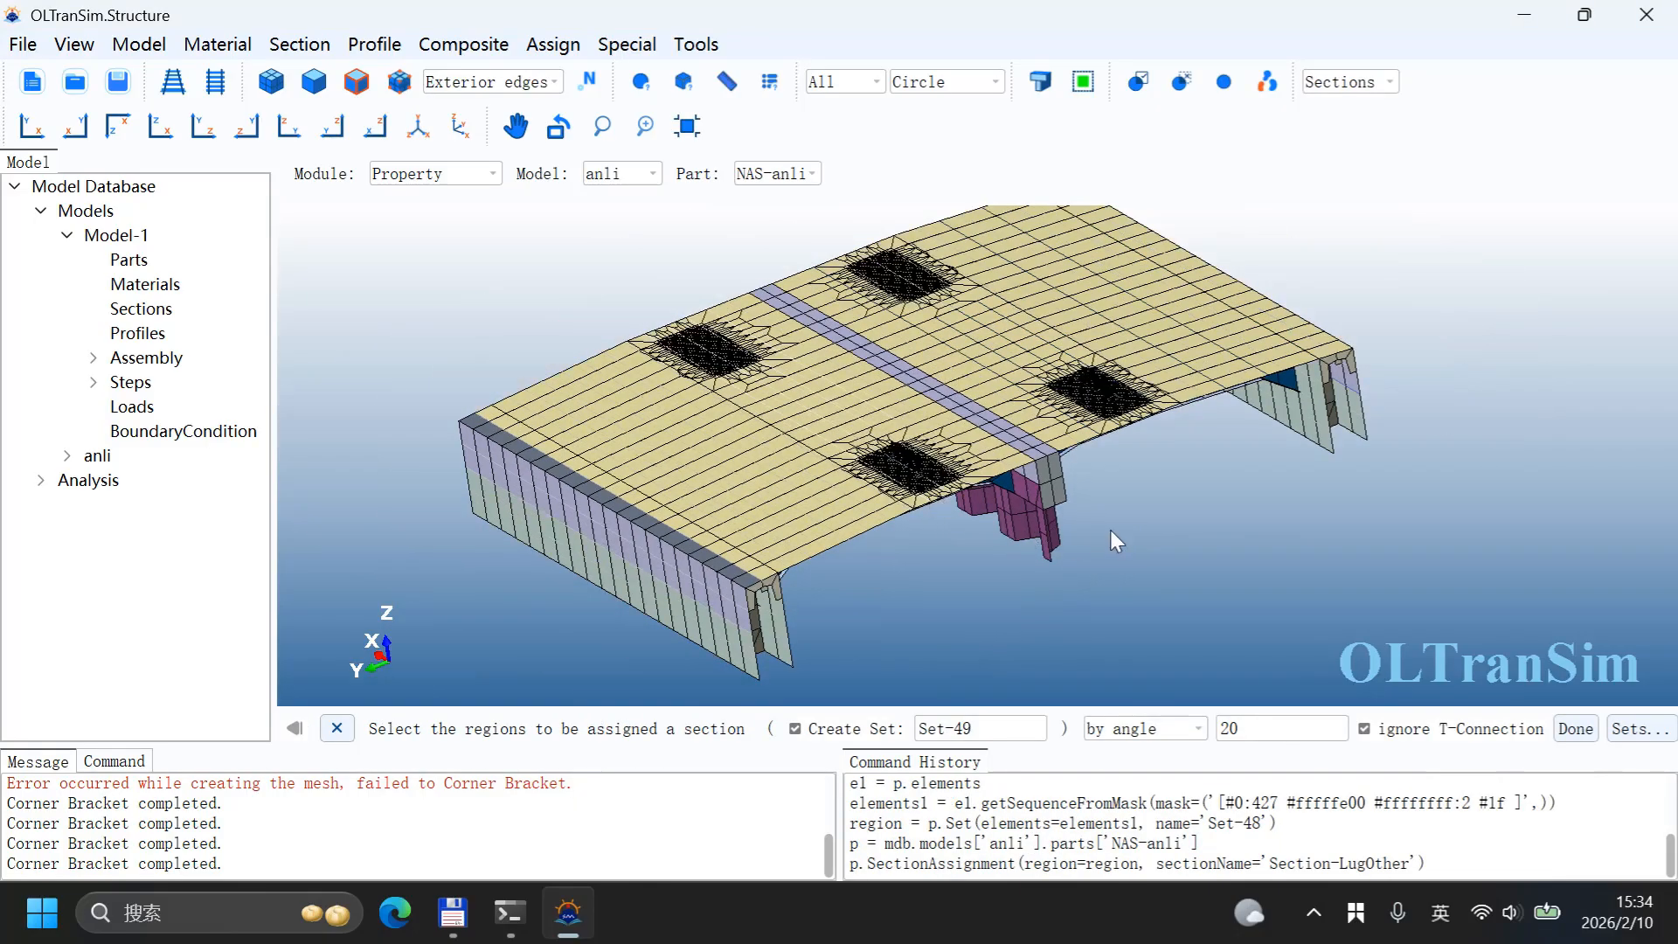
ctrl+alt+drag(1110, 530, 952, 484)
ctrl+alt+drag(1064, 390, 963, 407)
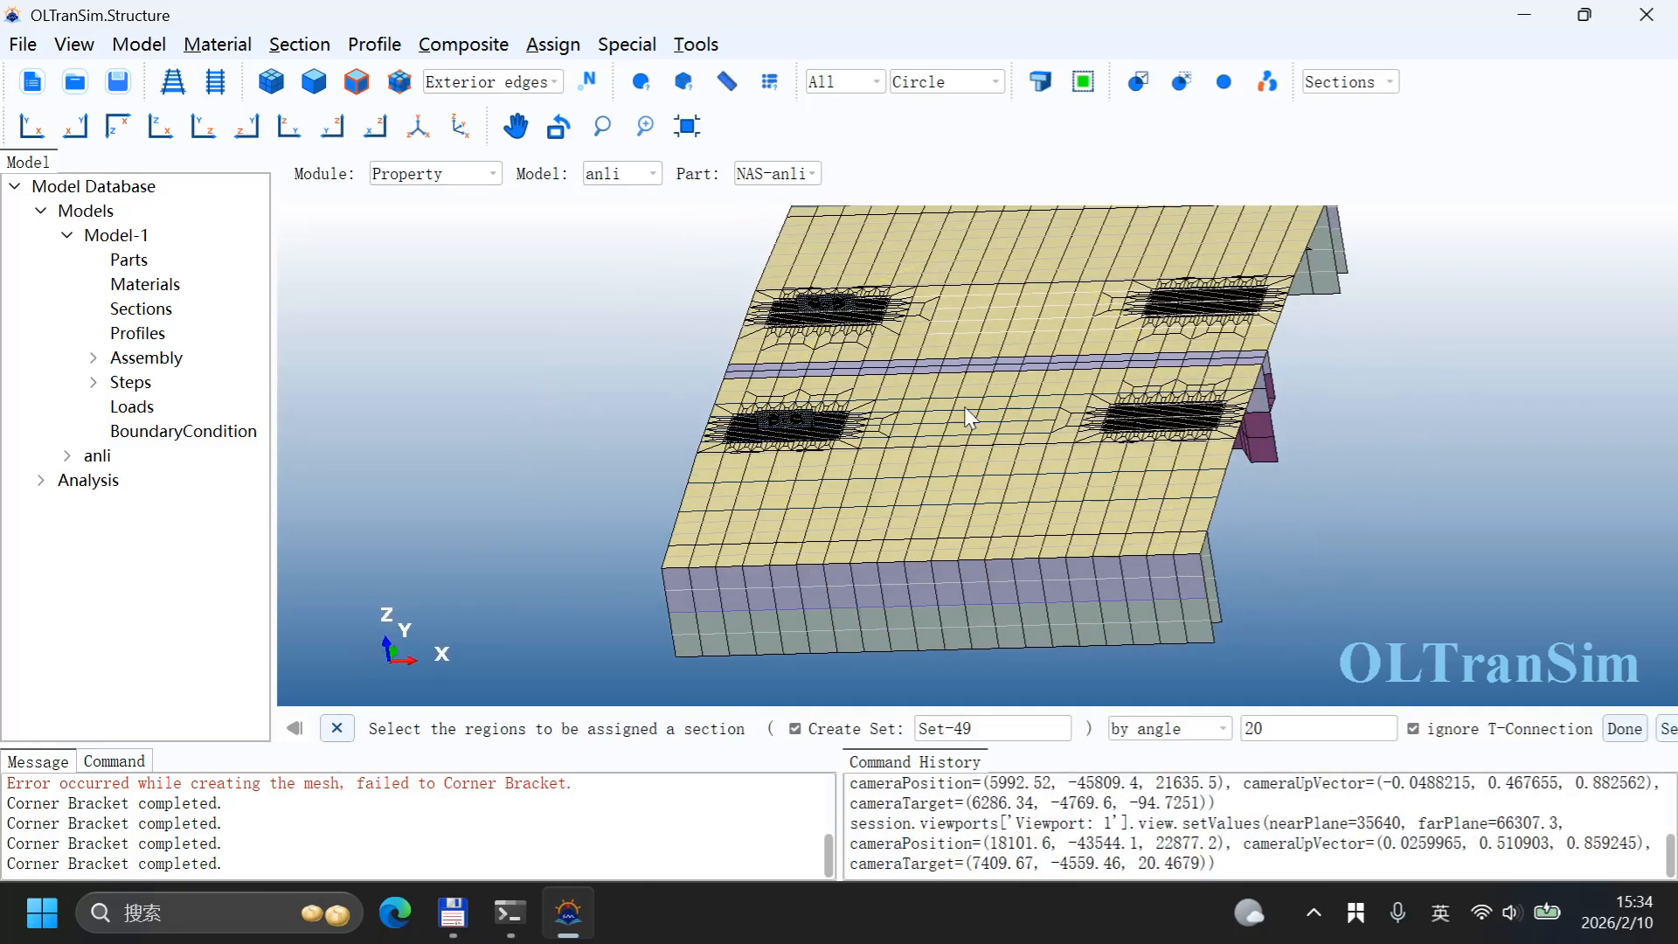
click(428, 173)
click(423, 201)
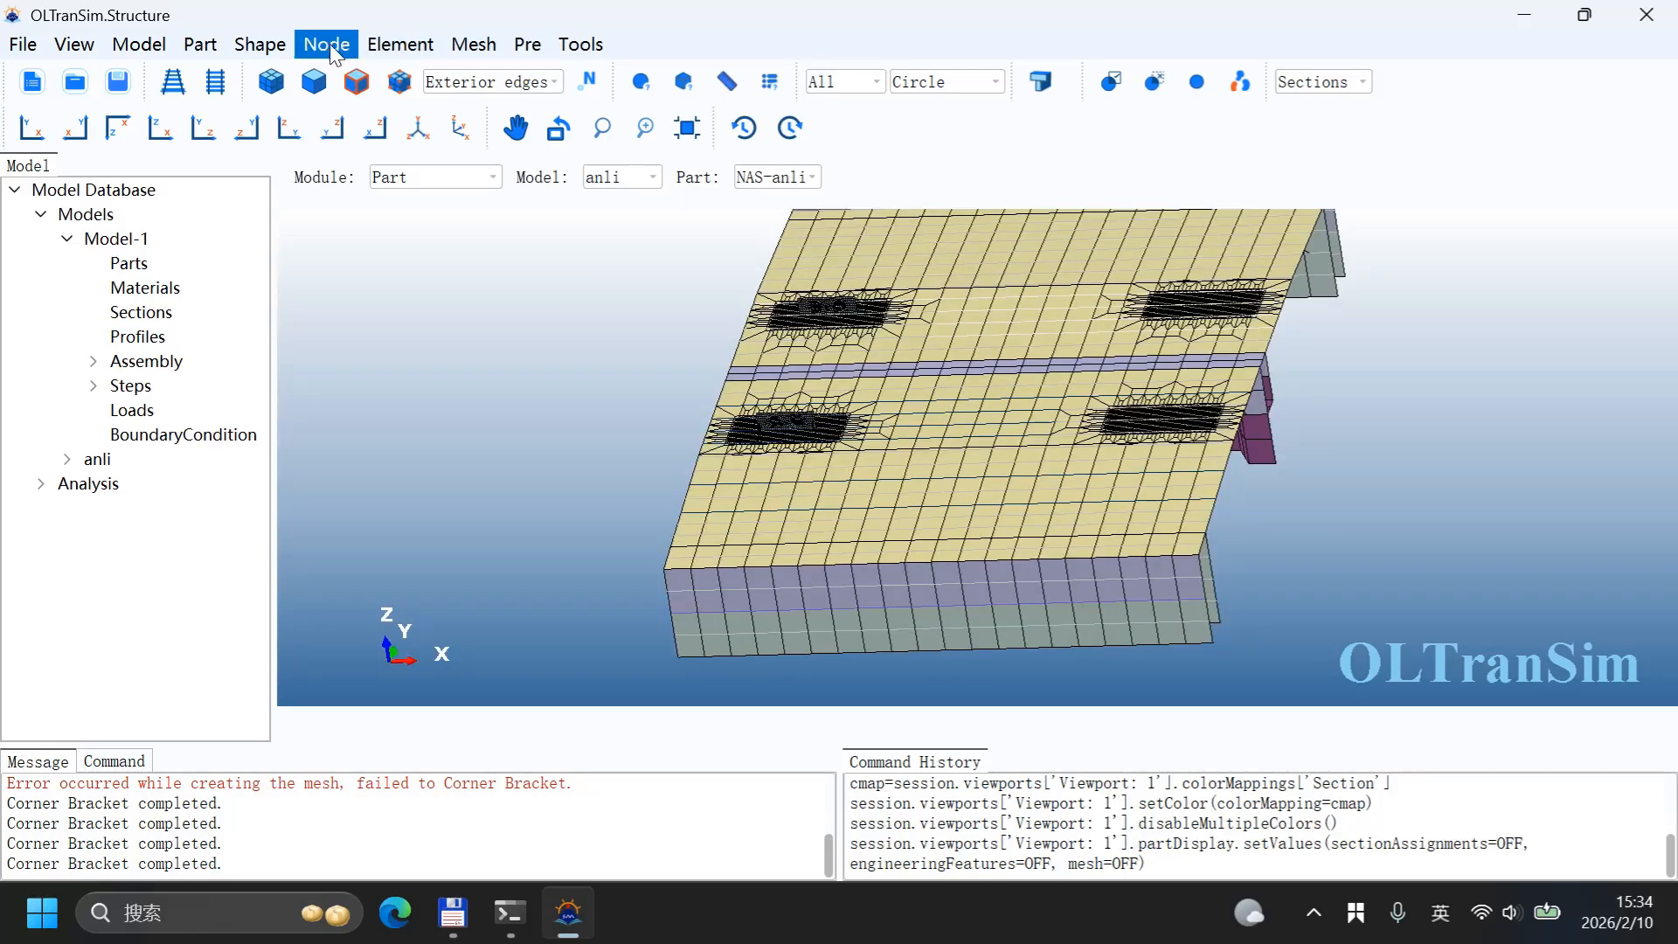
click(327, 44)
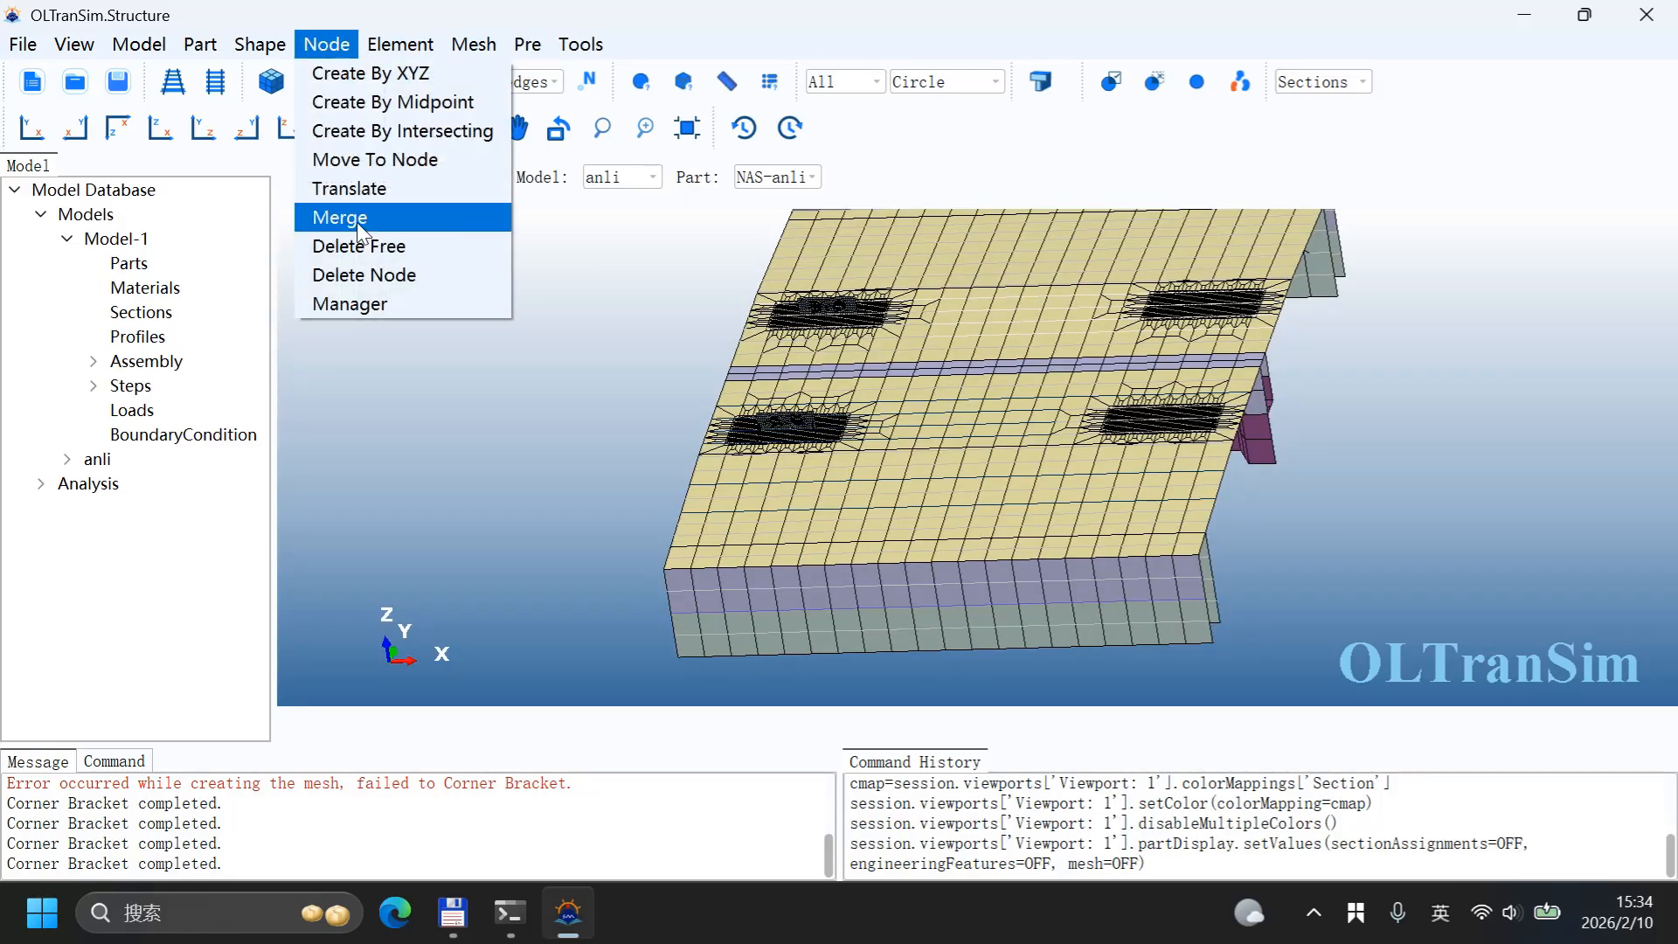
click(356, 222)
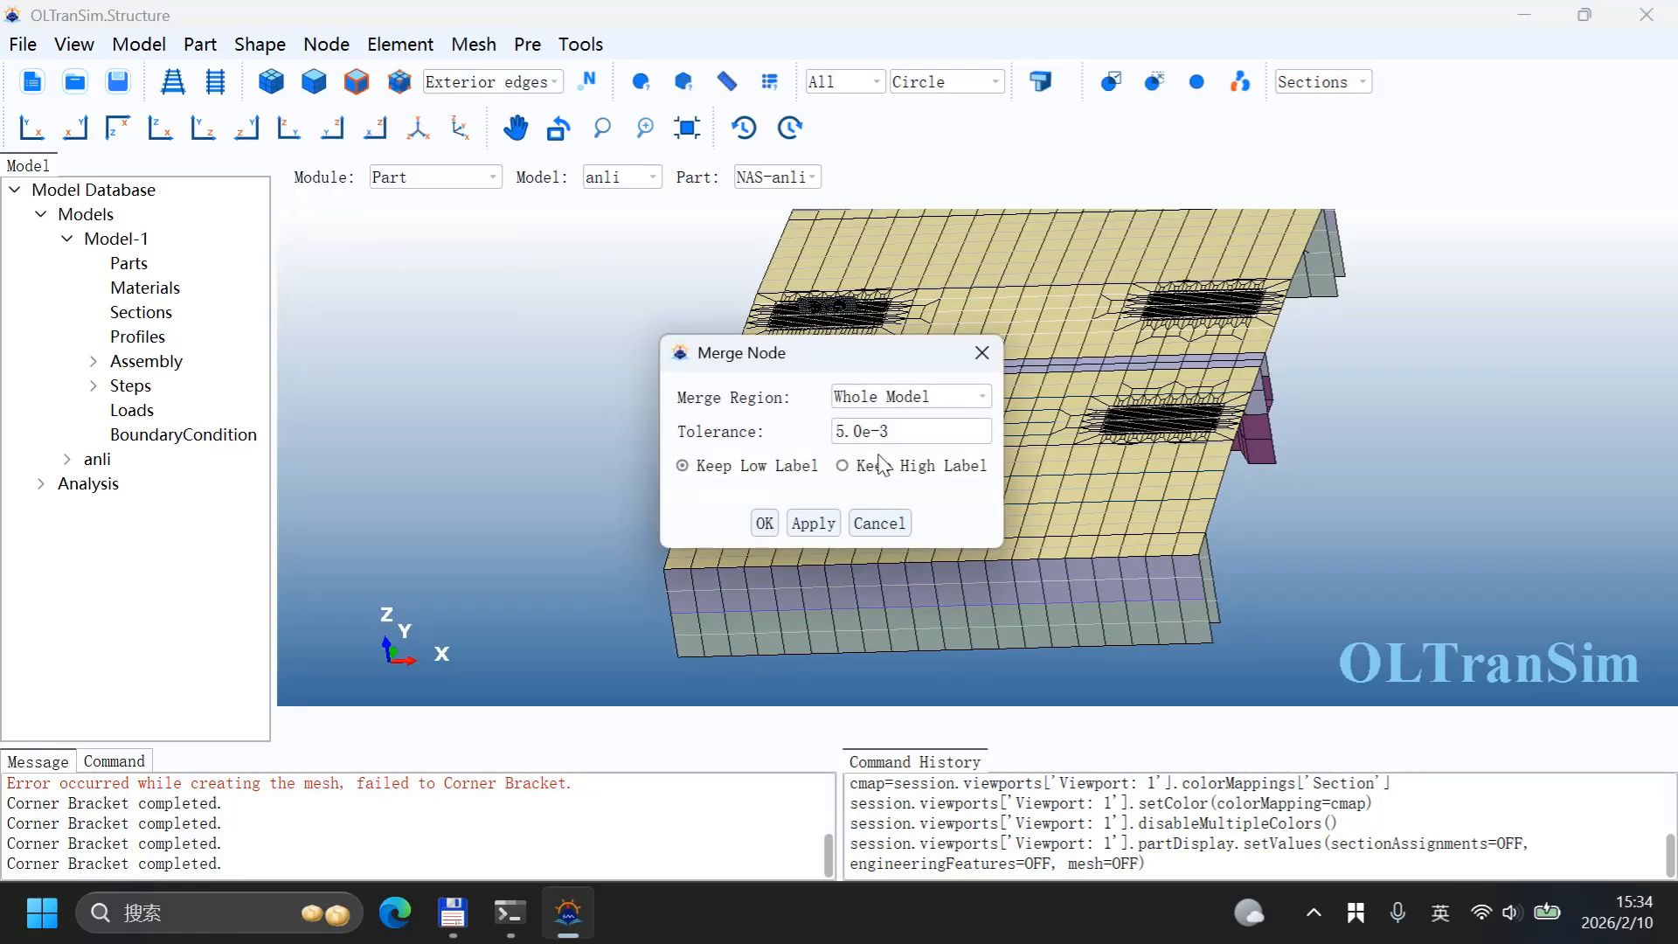
click(775, 524)
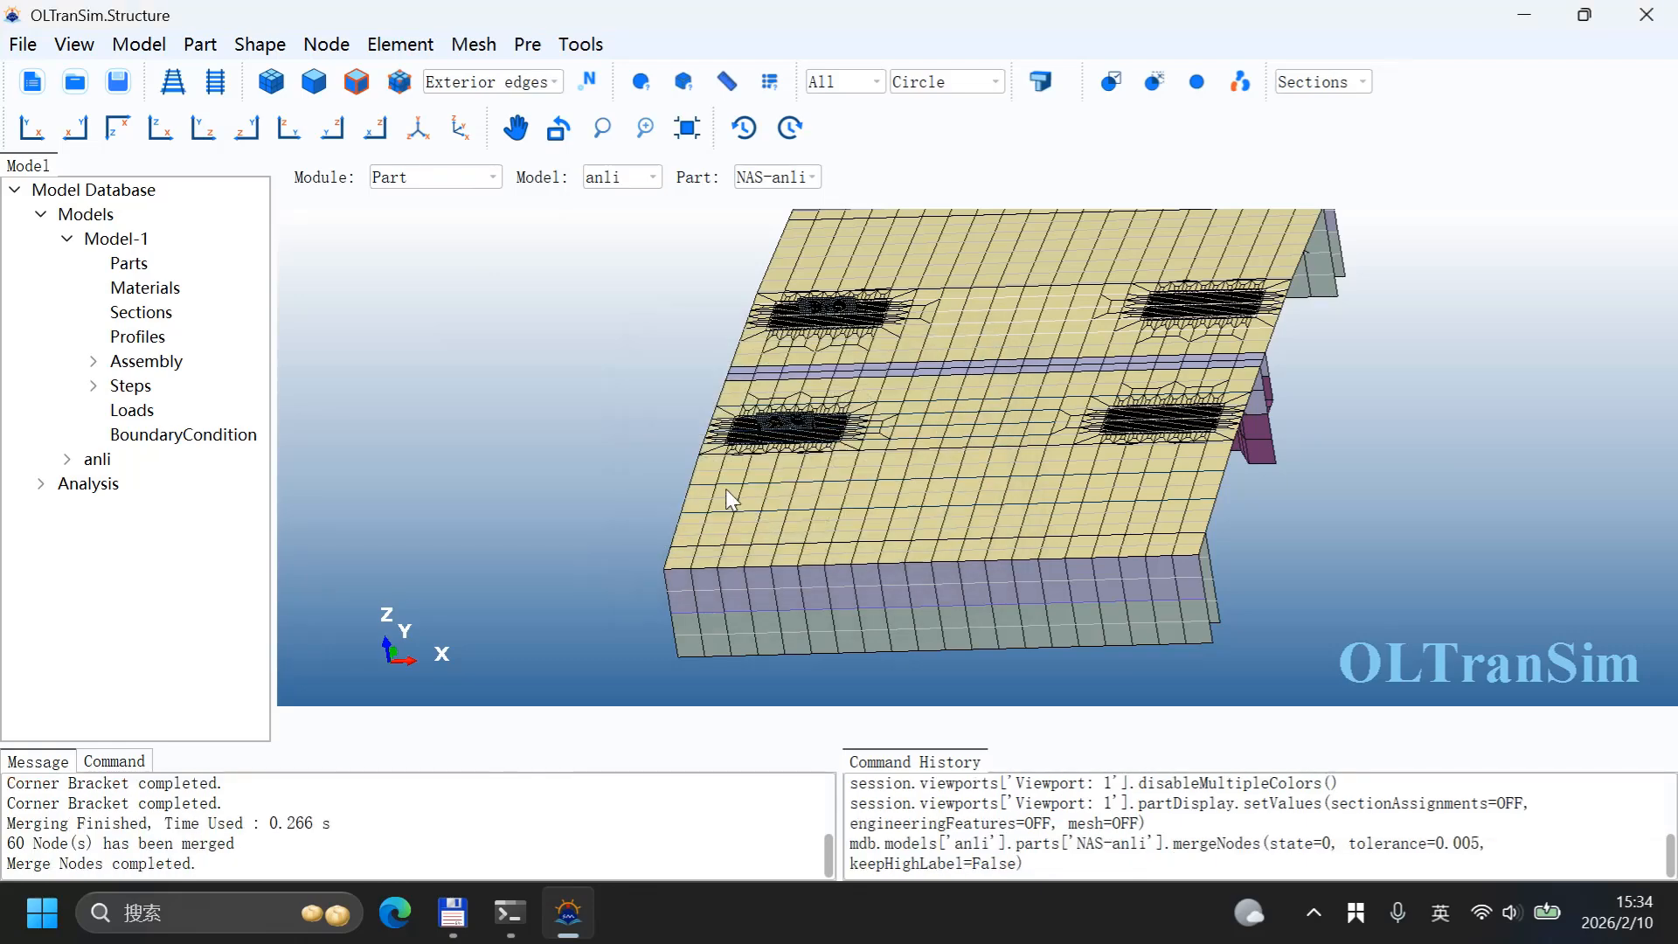
Step: Inspect the model in a side view to check how the lifting walls sit on the deck
click(725, 490)
scroll(753, 481, up, 5)
ctrl+alt+drag(835, 383, 878, 416)
scroll(775, 349, down, 5)
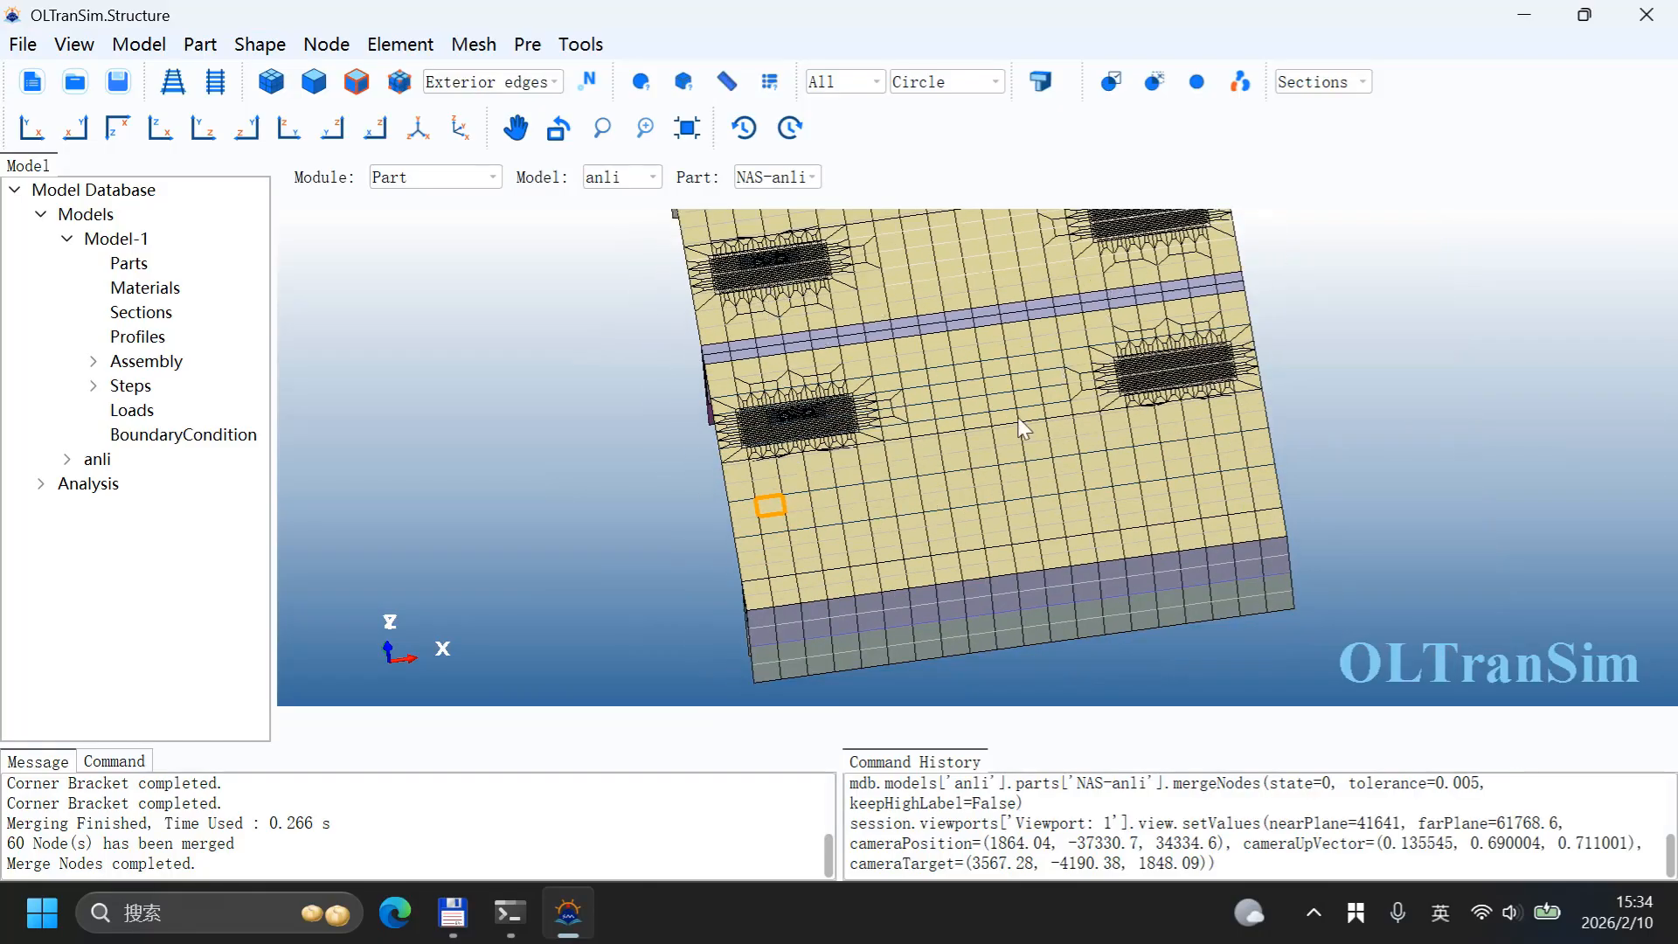
ctrl+alt+middle_drag(1020, 425, 972, 554)
ctrl+alt+drag(972, 555, 985, 490)
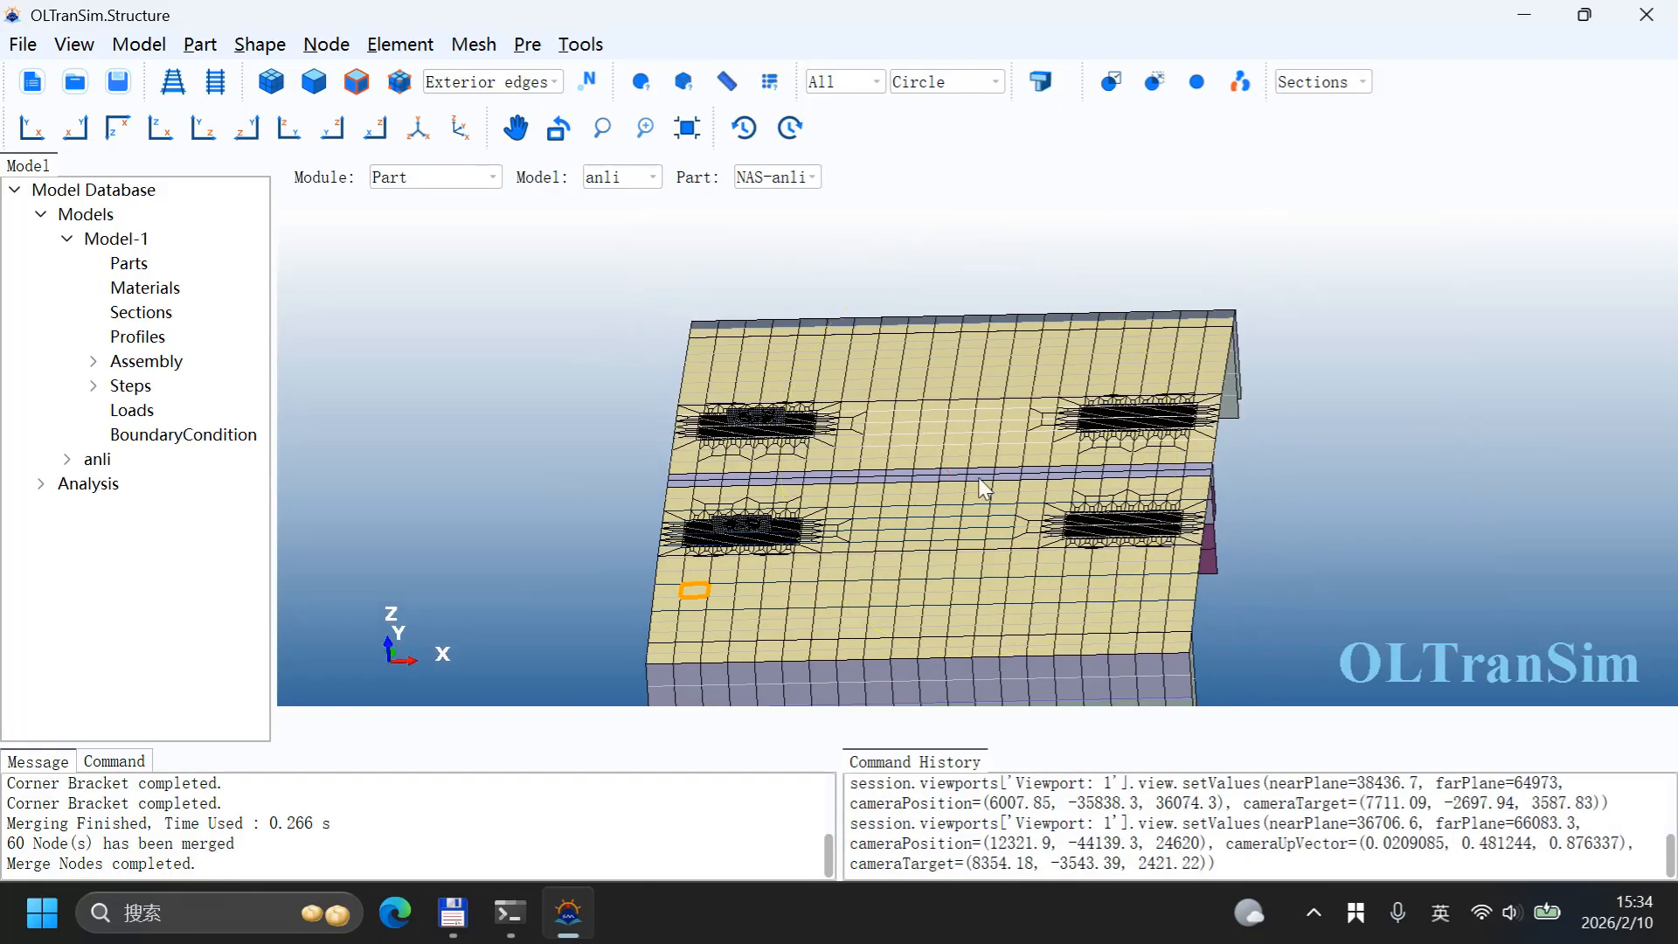
click(164, 128)
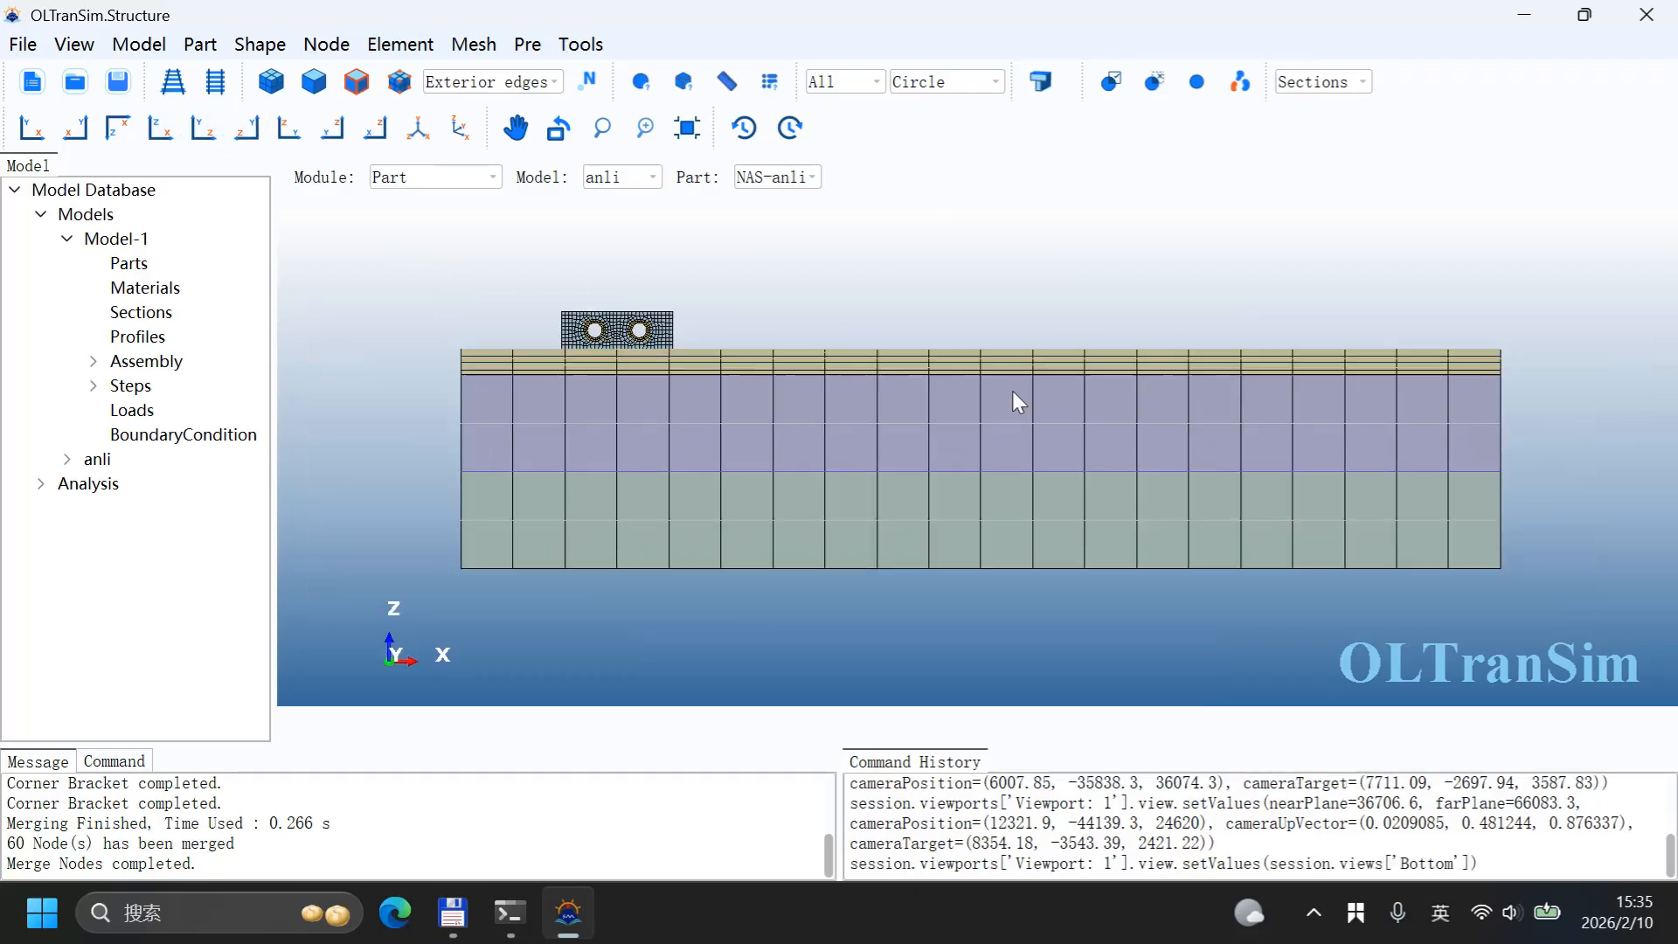
scroll(643, 306, up, 5)
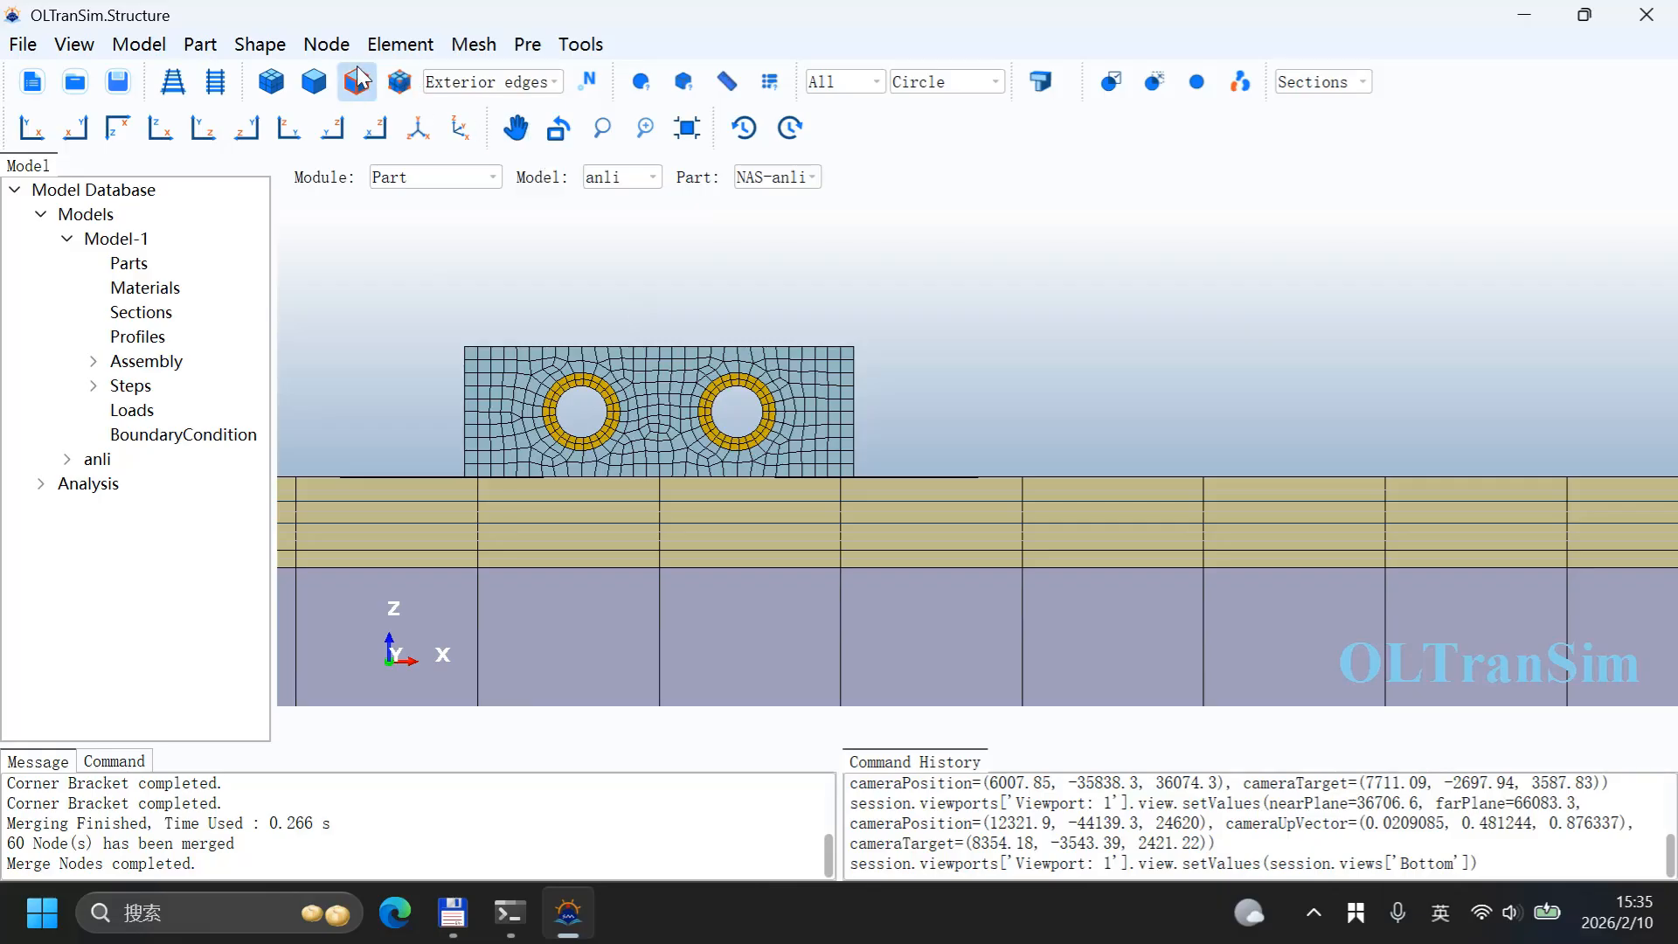
Step: Start an element Translate and box-select the lifting walls with their brackets individually
click(400, 43)
click(431, 116)
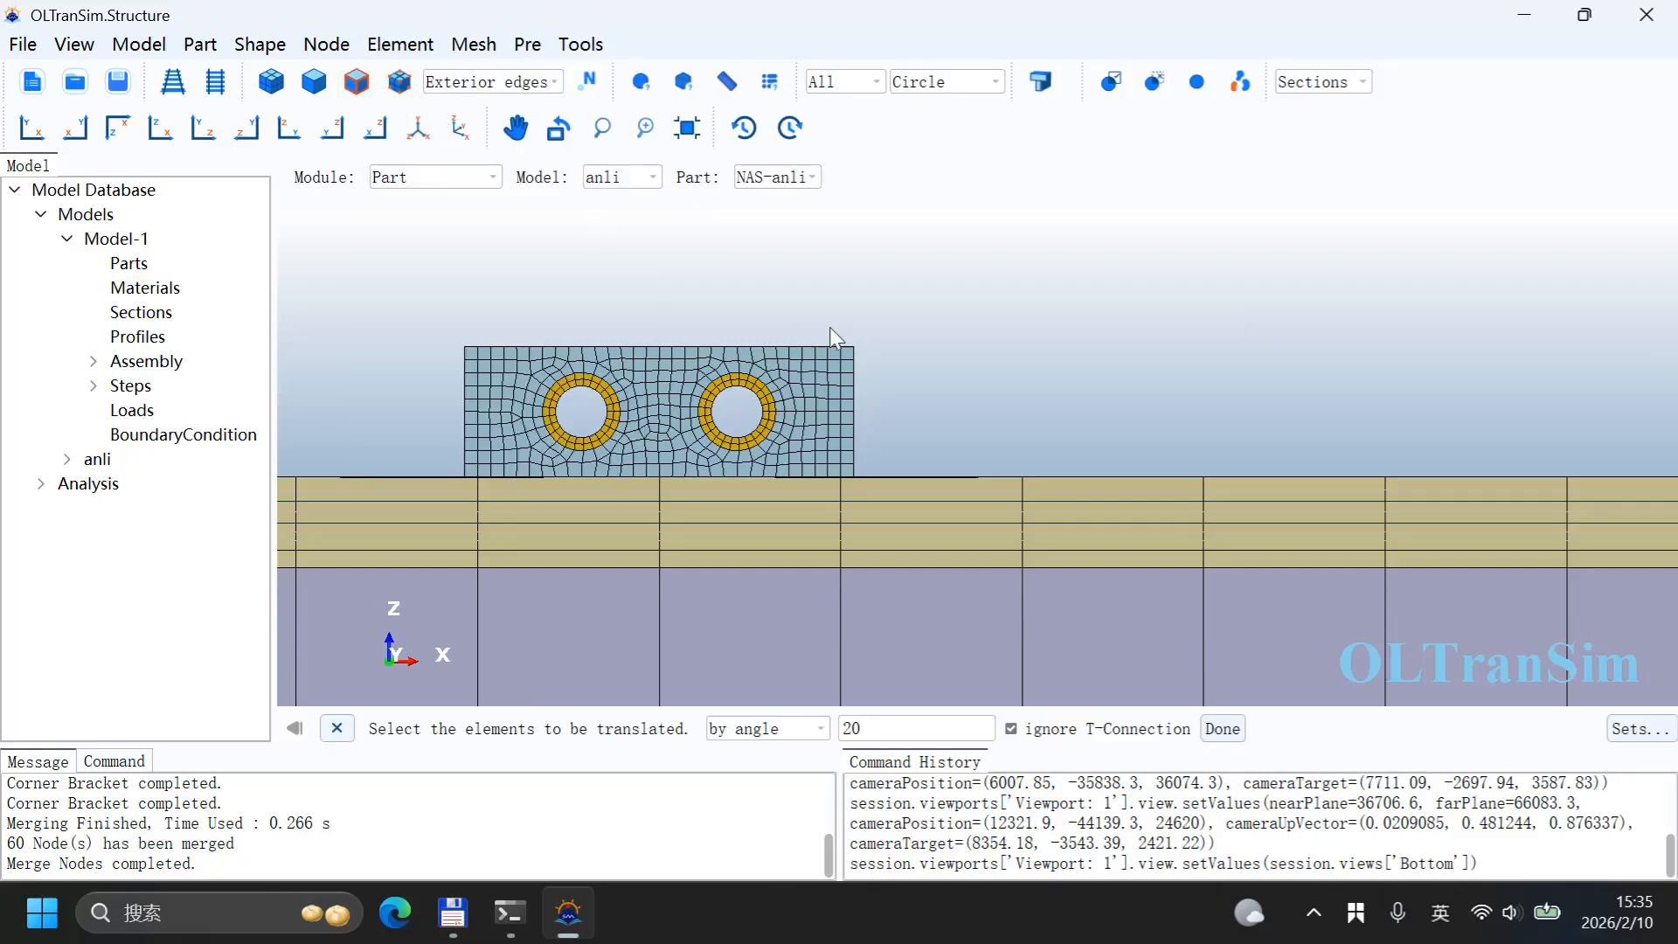
click(744, 737)
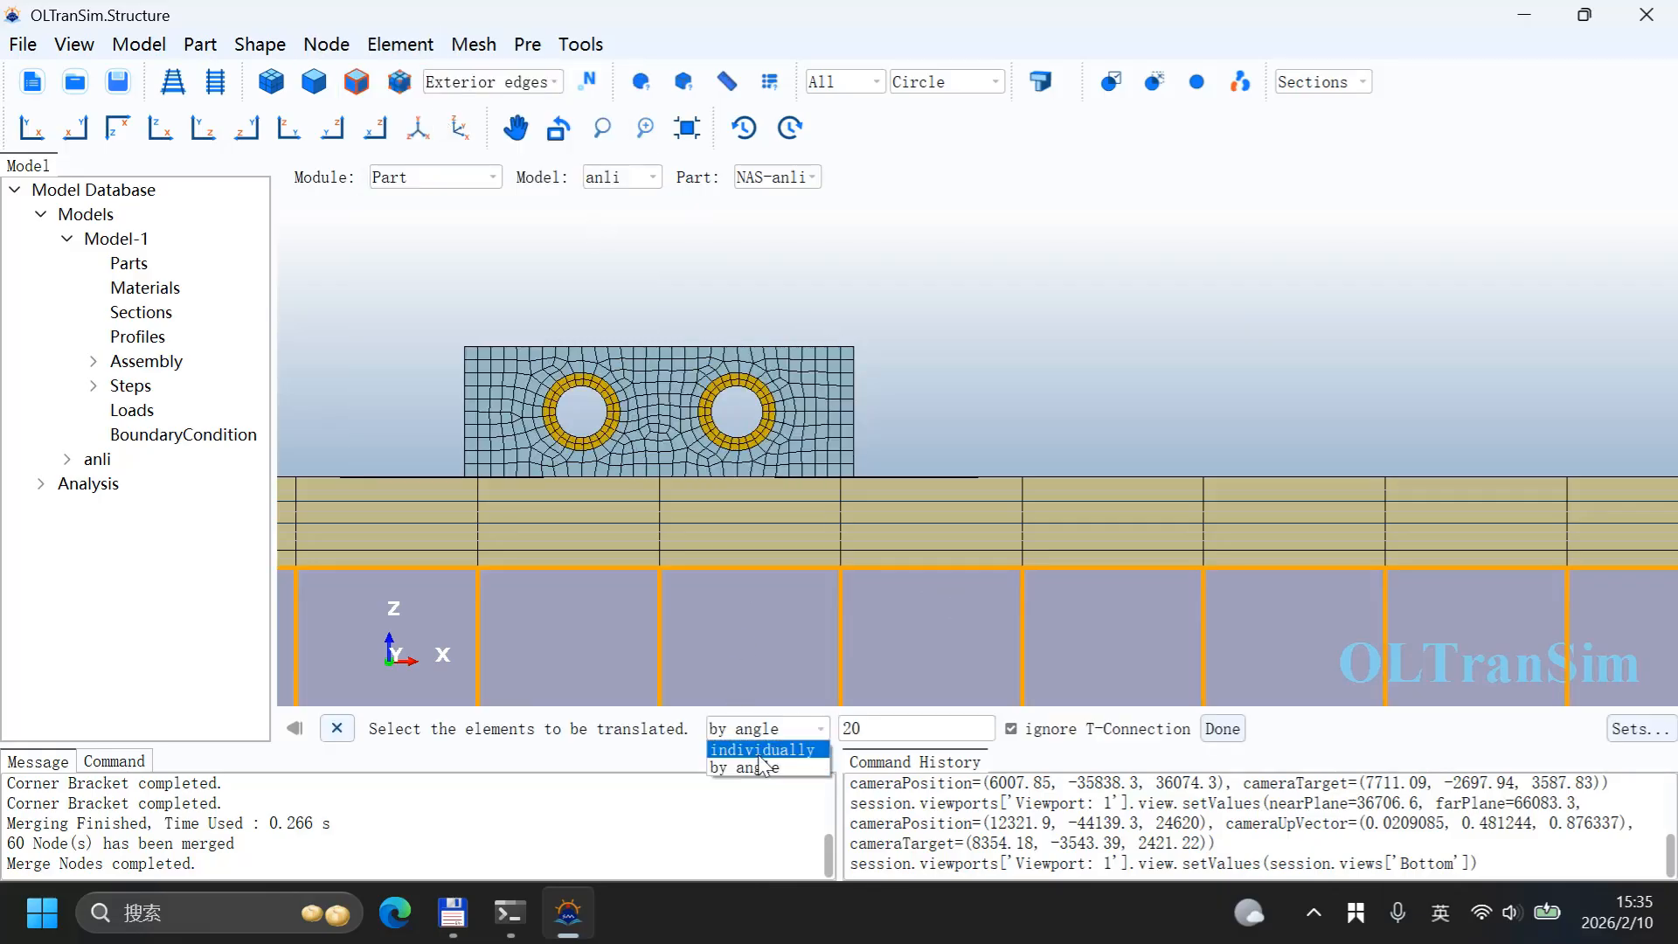
click(762, 754)
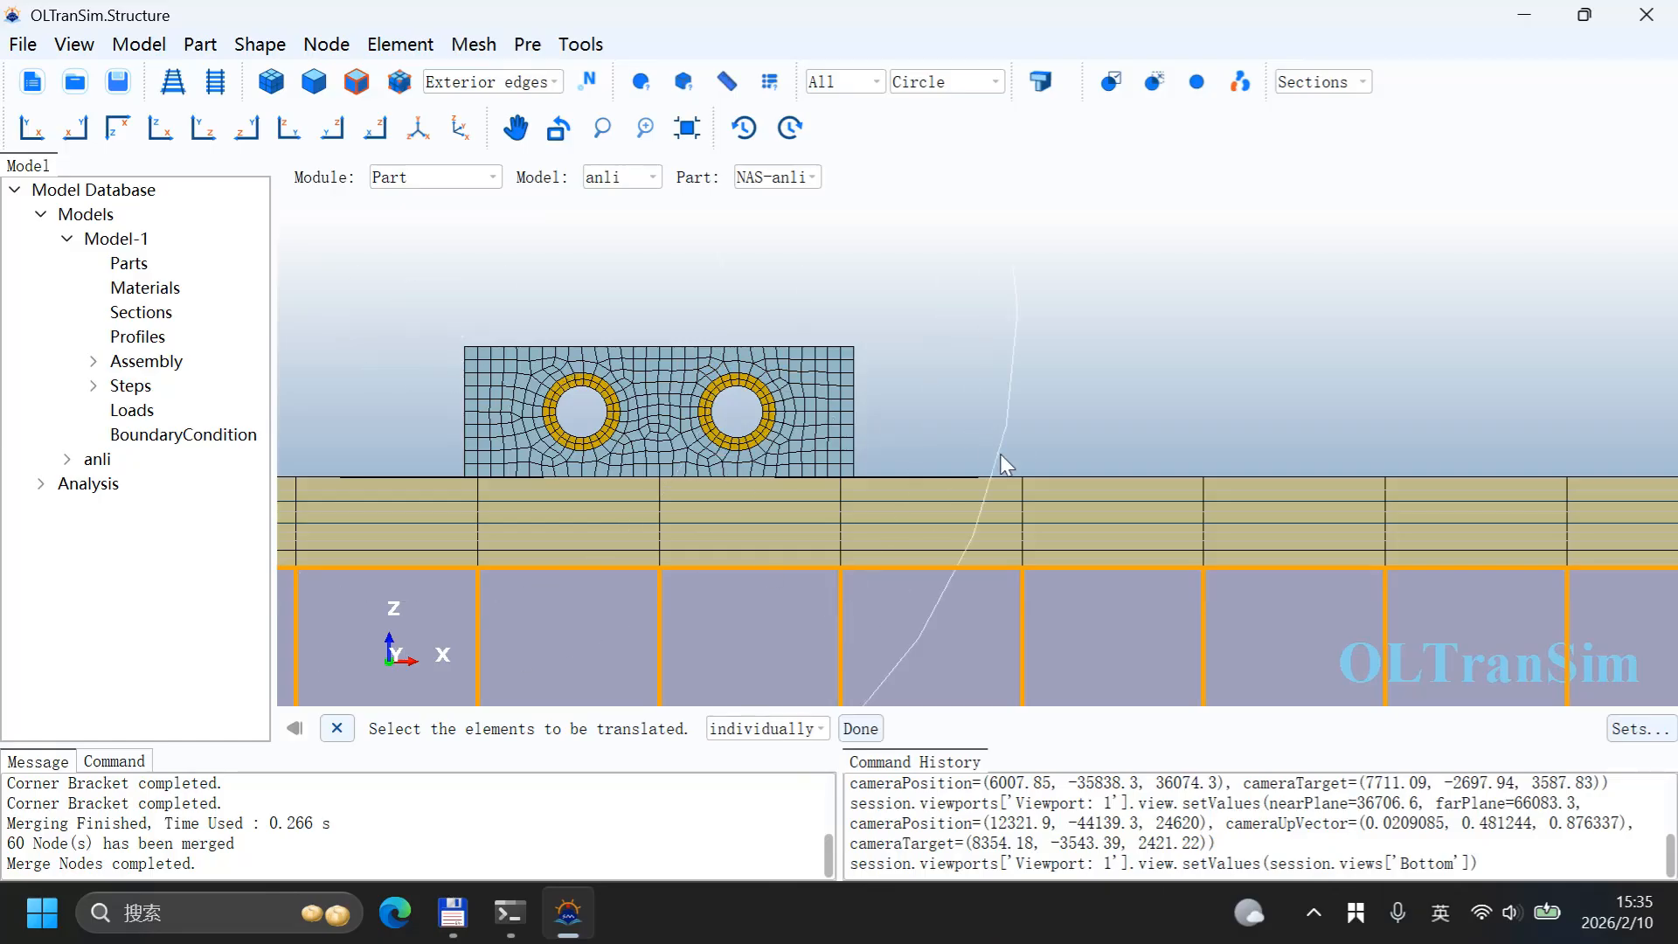
click(949, 81)
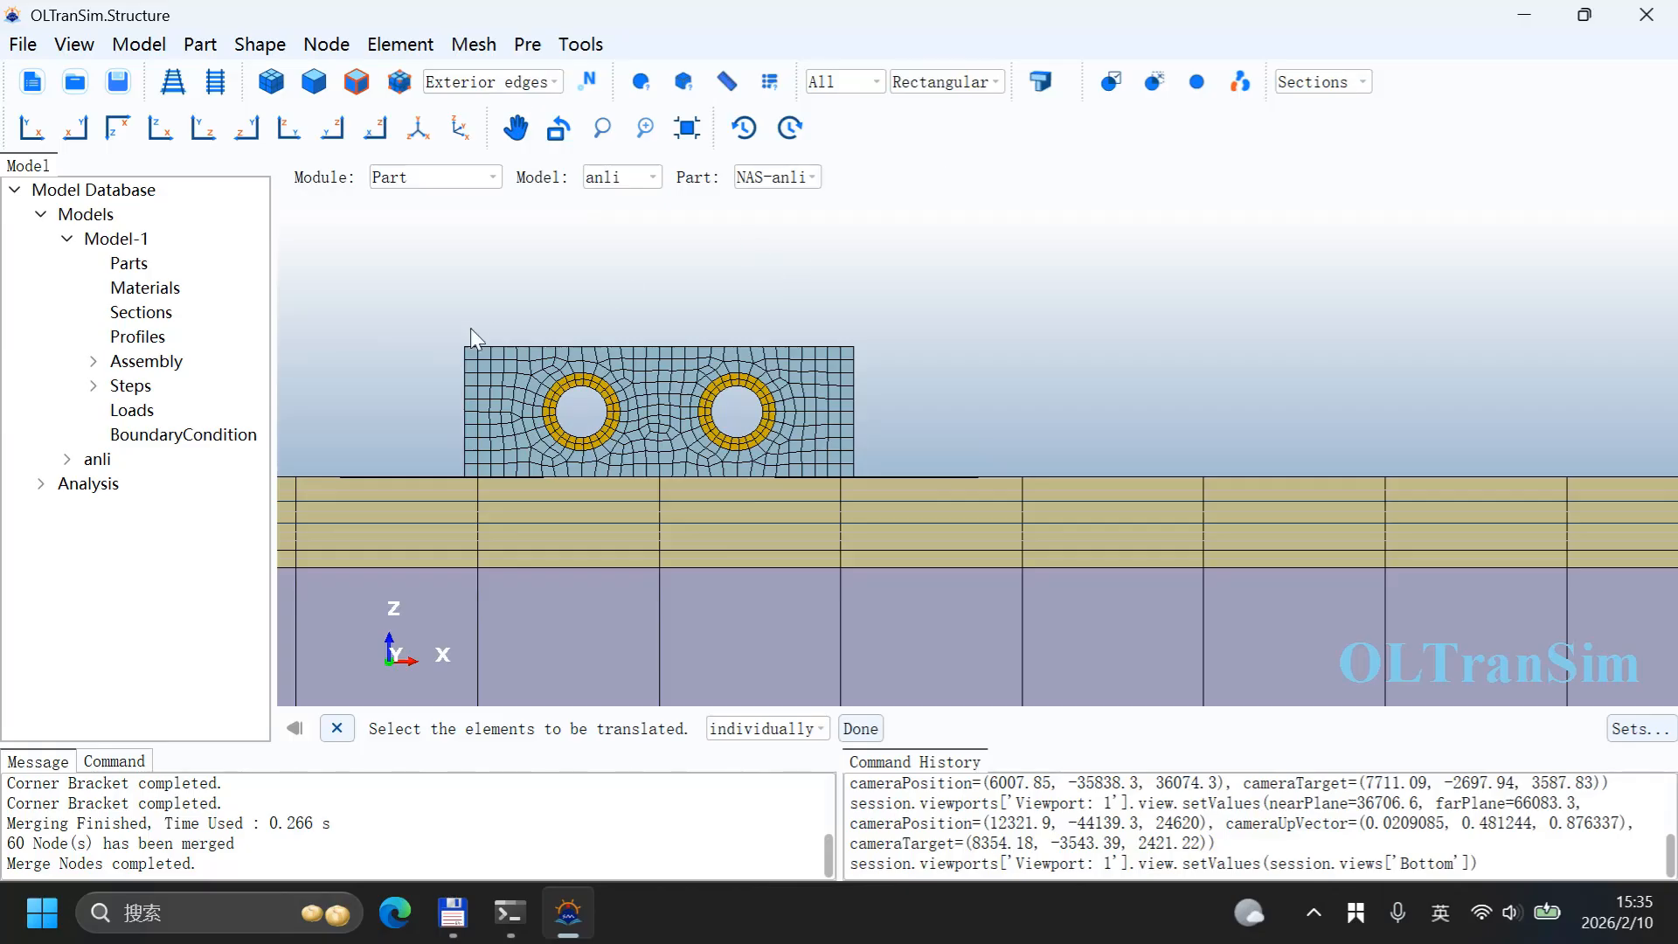
drag(423, 305, 867, 476)
Step: Inspect the selected wall elements from several viewing directions
ctrl+alt+drag(1168, 399, 1072, 498)
scroll(1152, 432, down, 3)
scroll(1119, 437, down, 2)
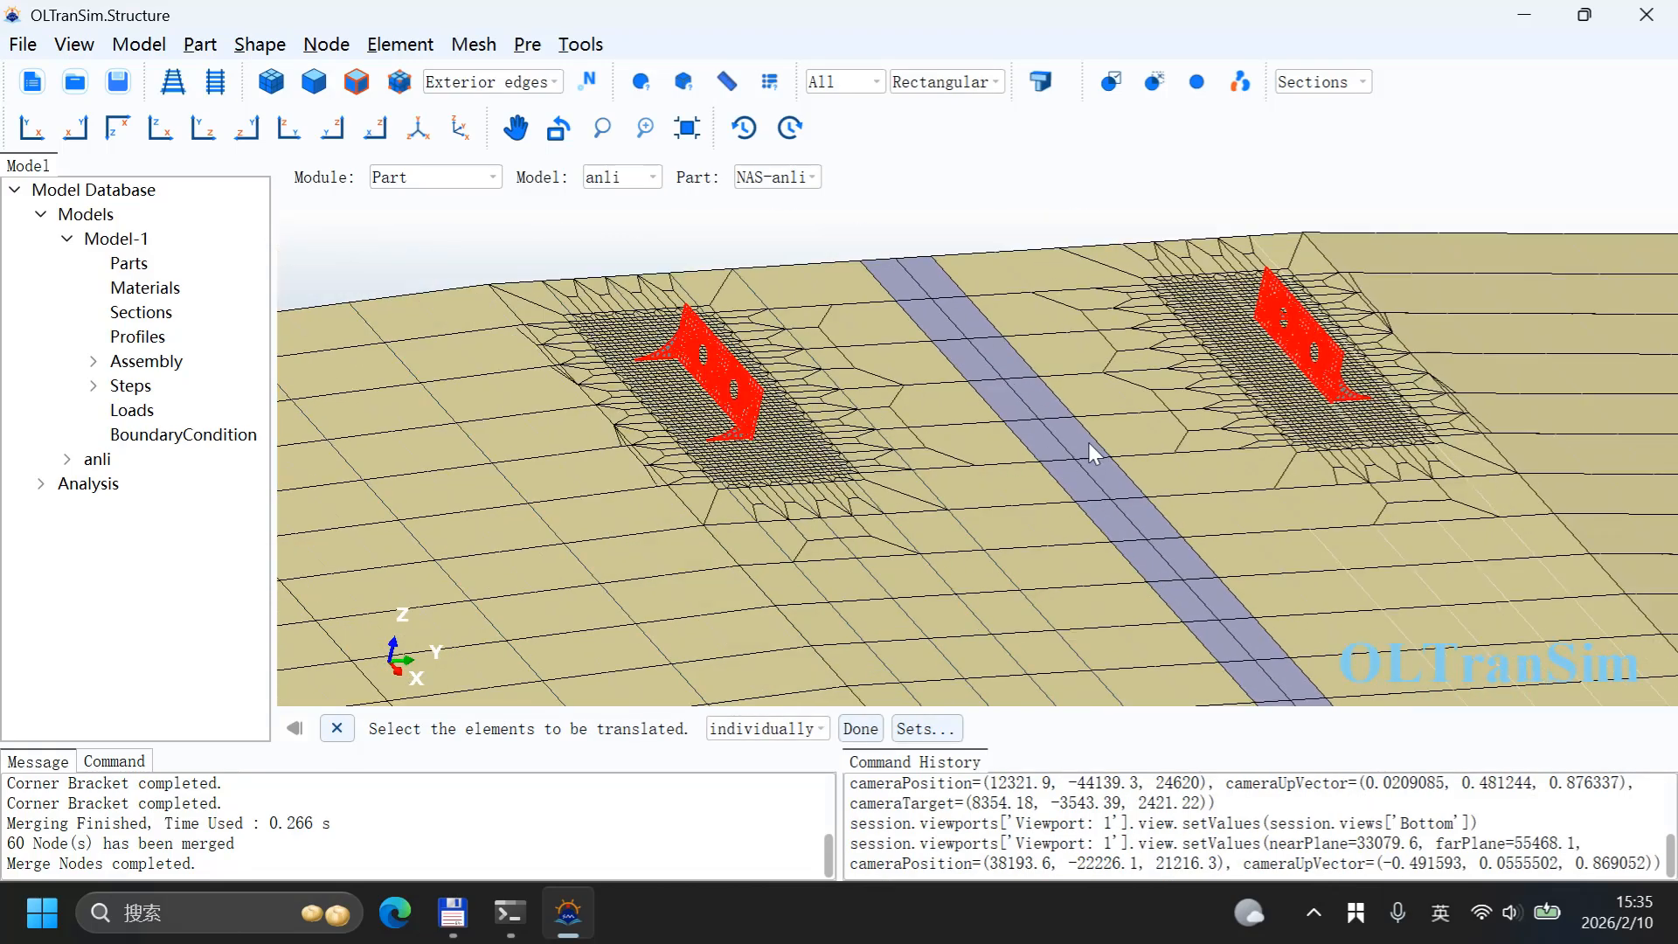
ctrl+alt+drag(731, 491, 874, 526)
ctrl+alt+drag(905, 446, 843, 411)
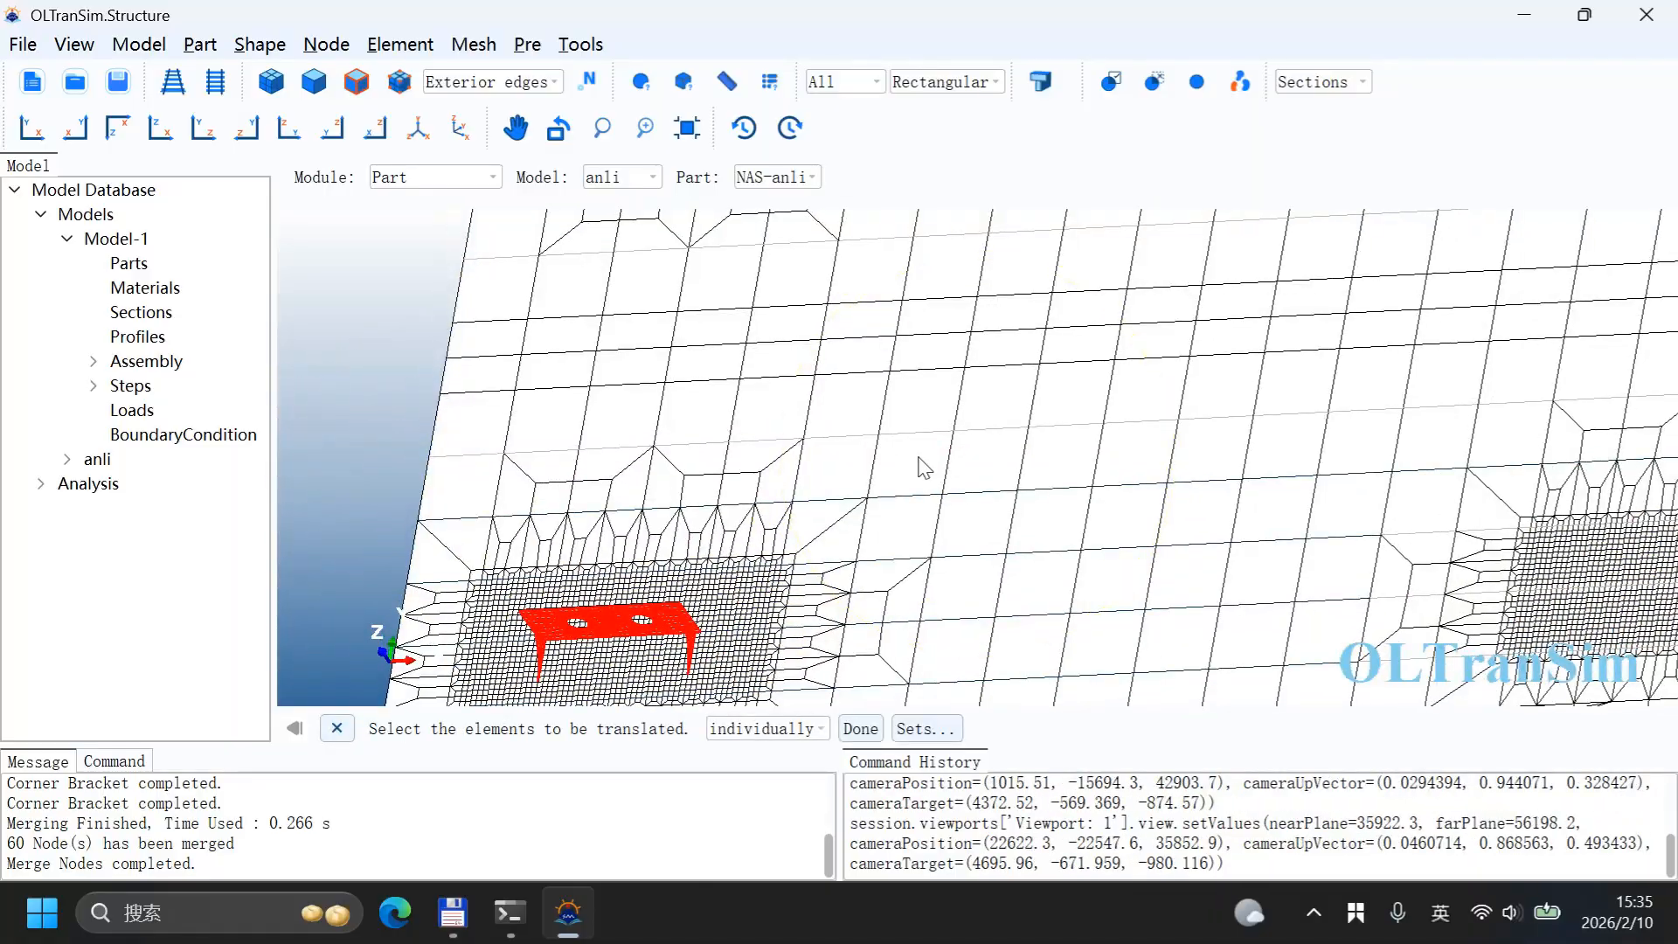
ctrl+alt+middle_drag(918, 456, 743, 355)
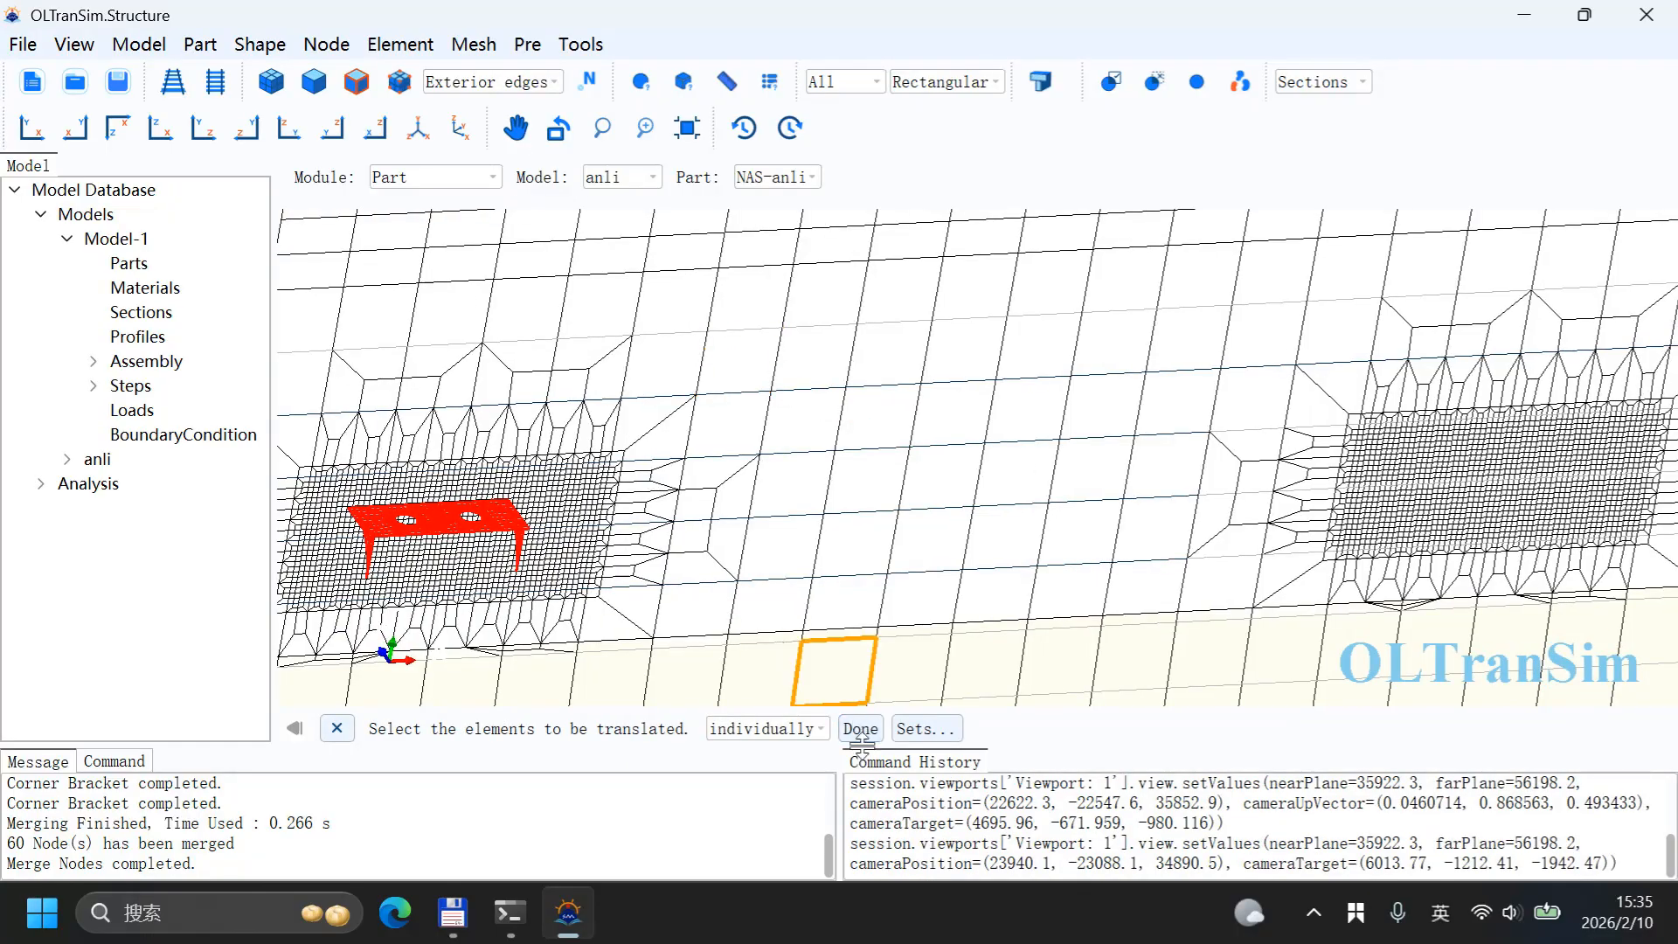
click(160, 128)
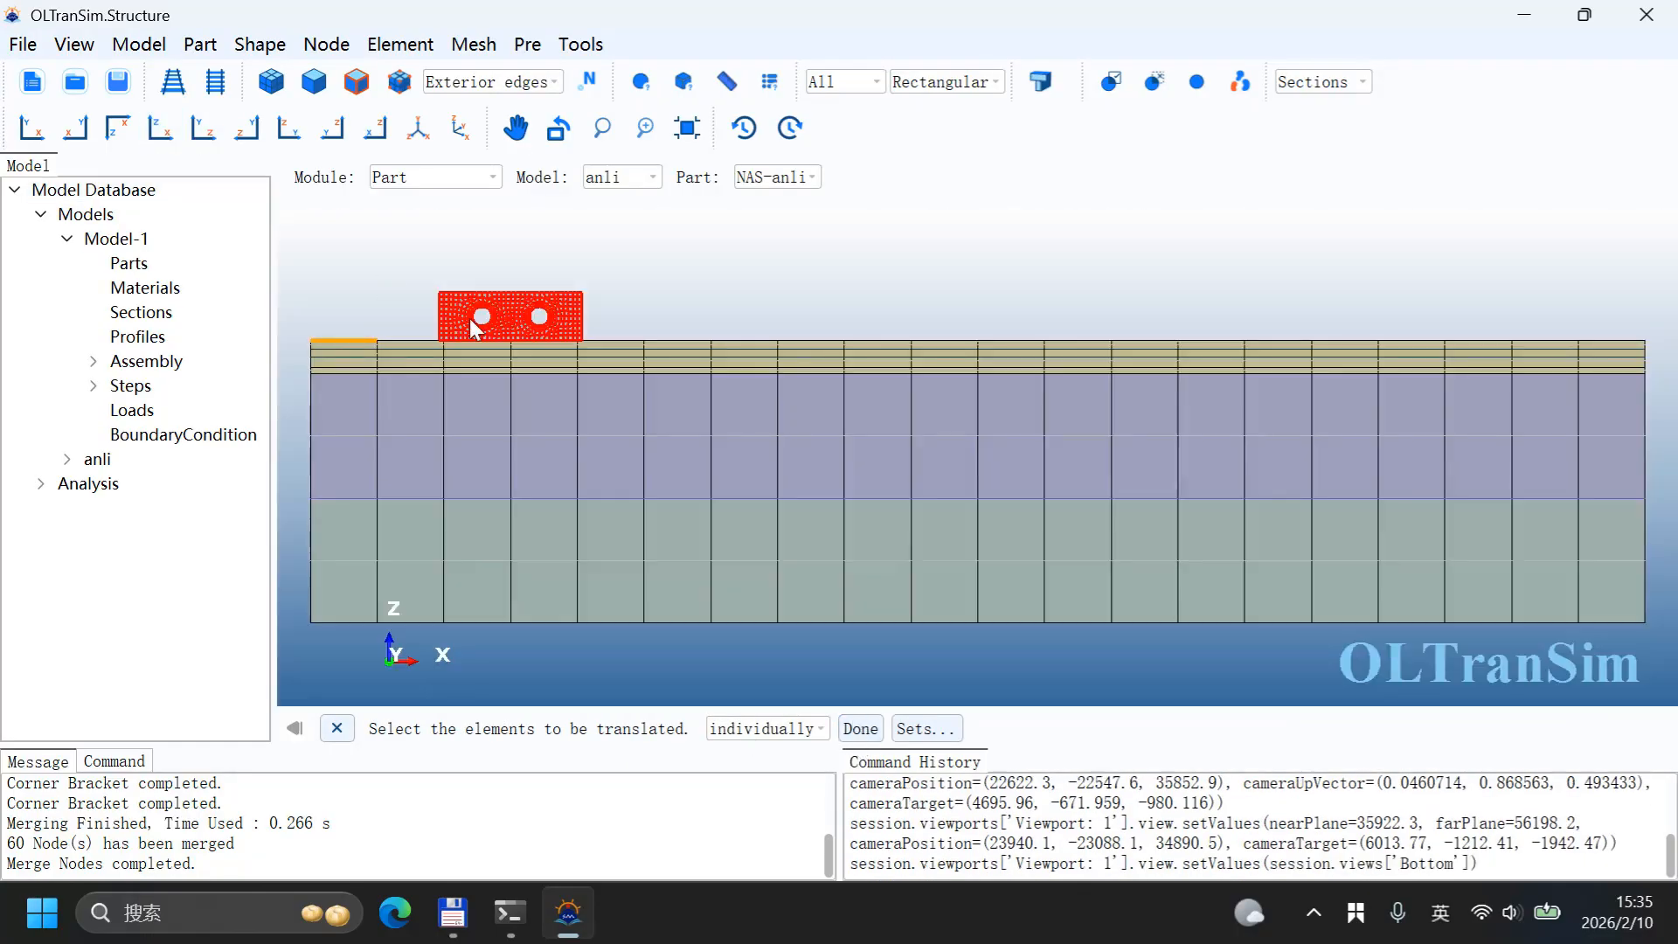
click(32, 127)
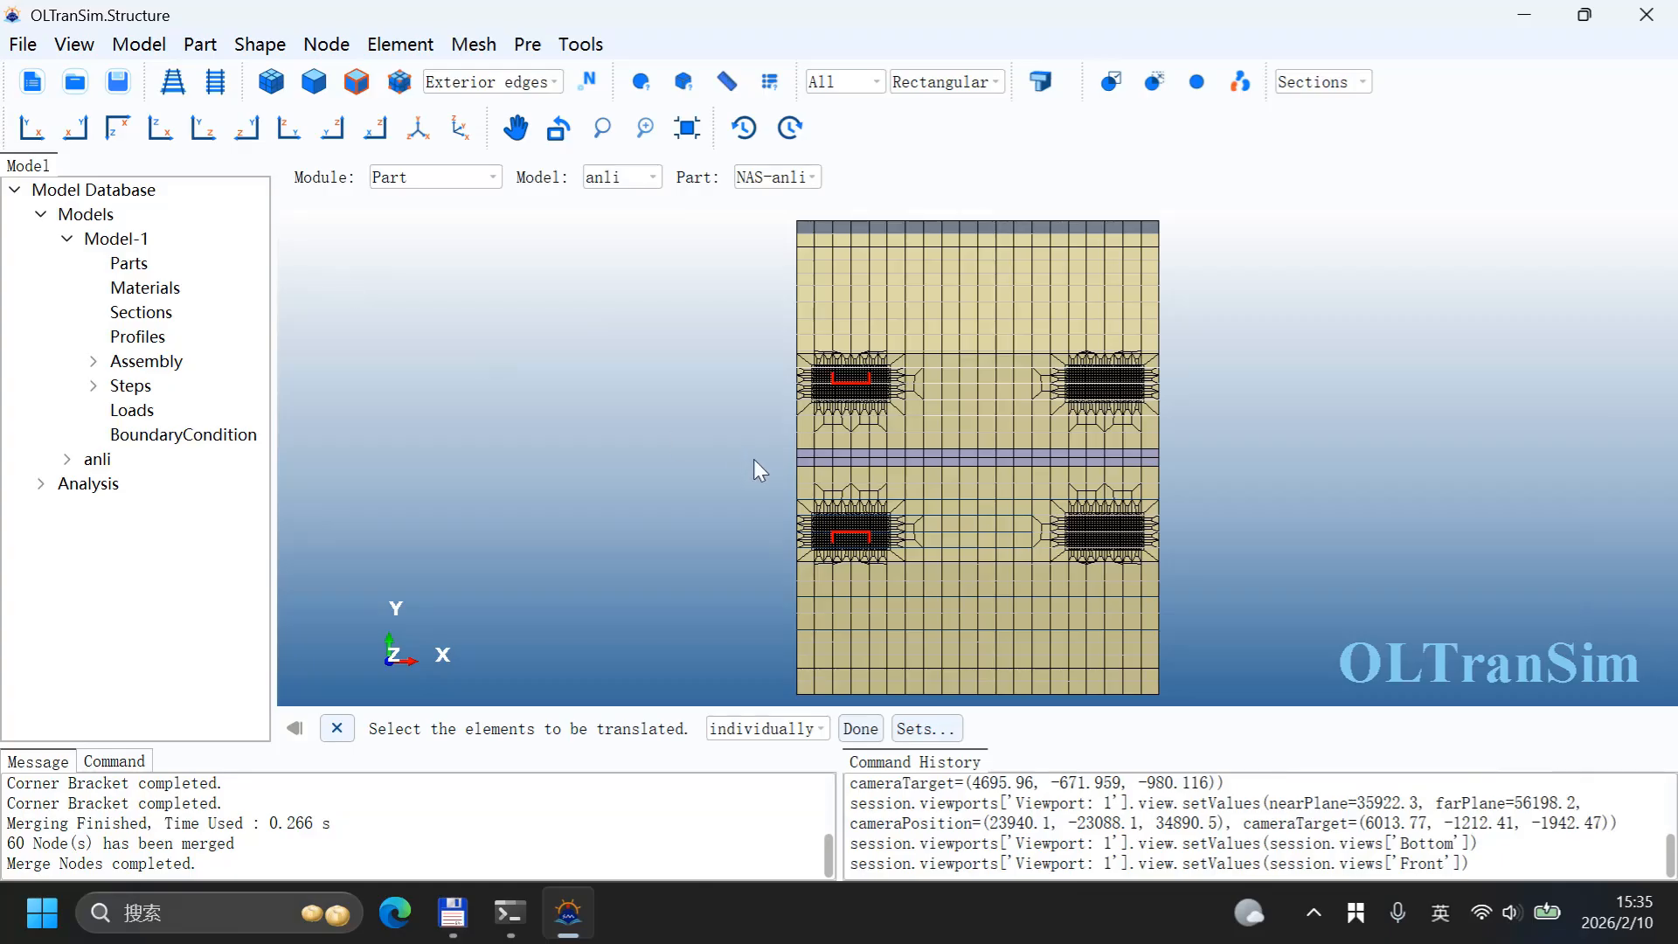
scroll(860, 399, up, 8)
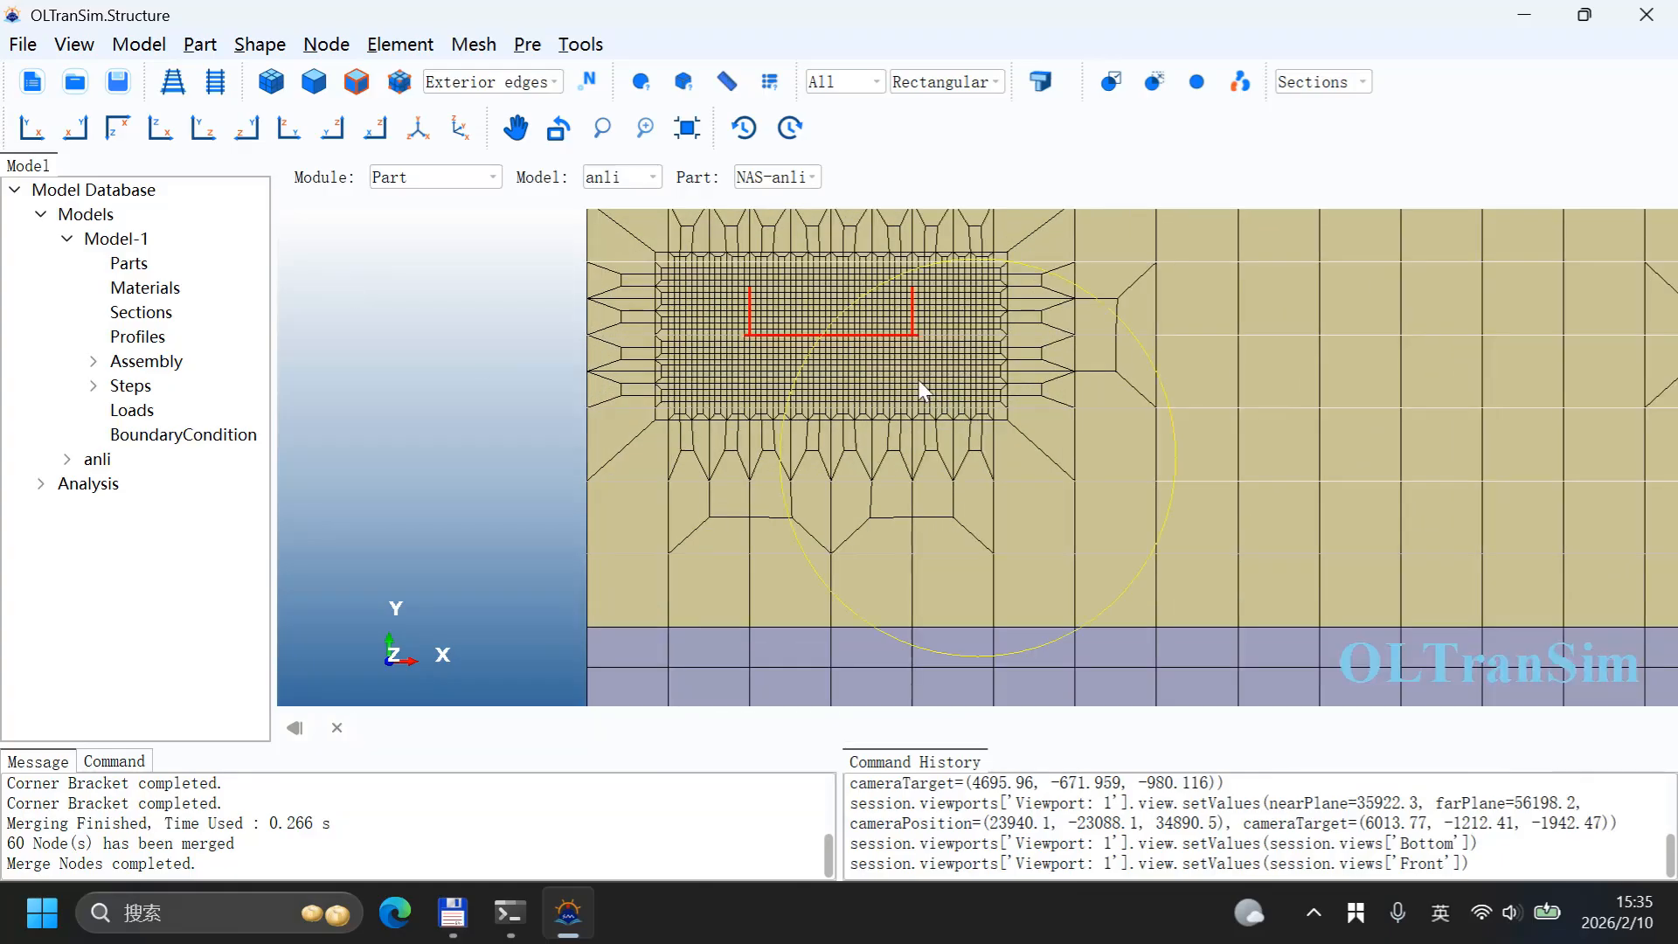
ctrl+alt+drag(919, 379, 892, 296)
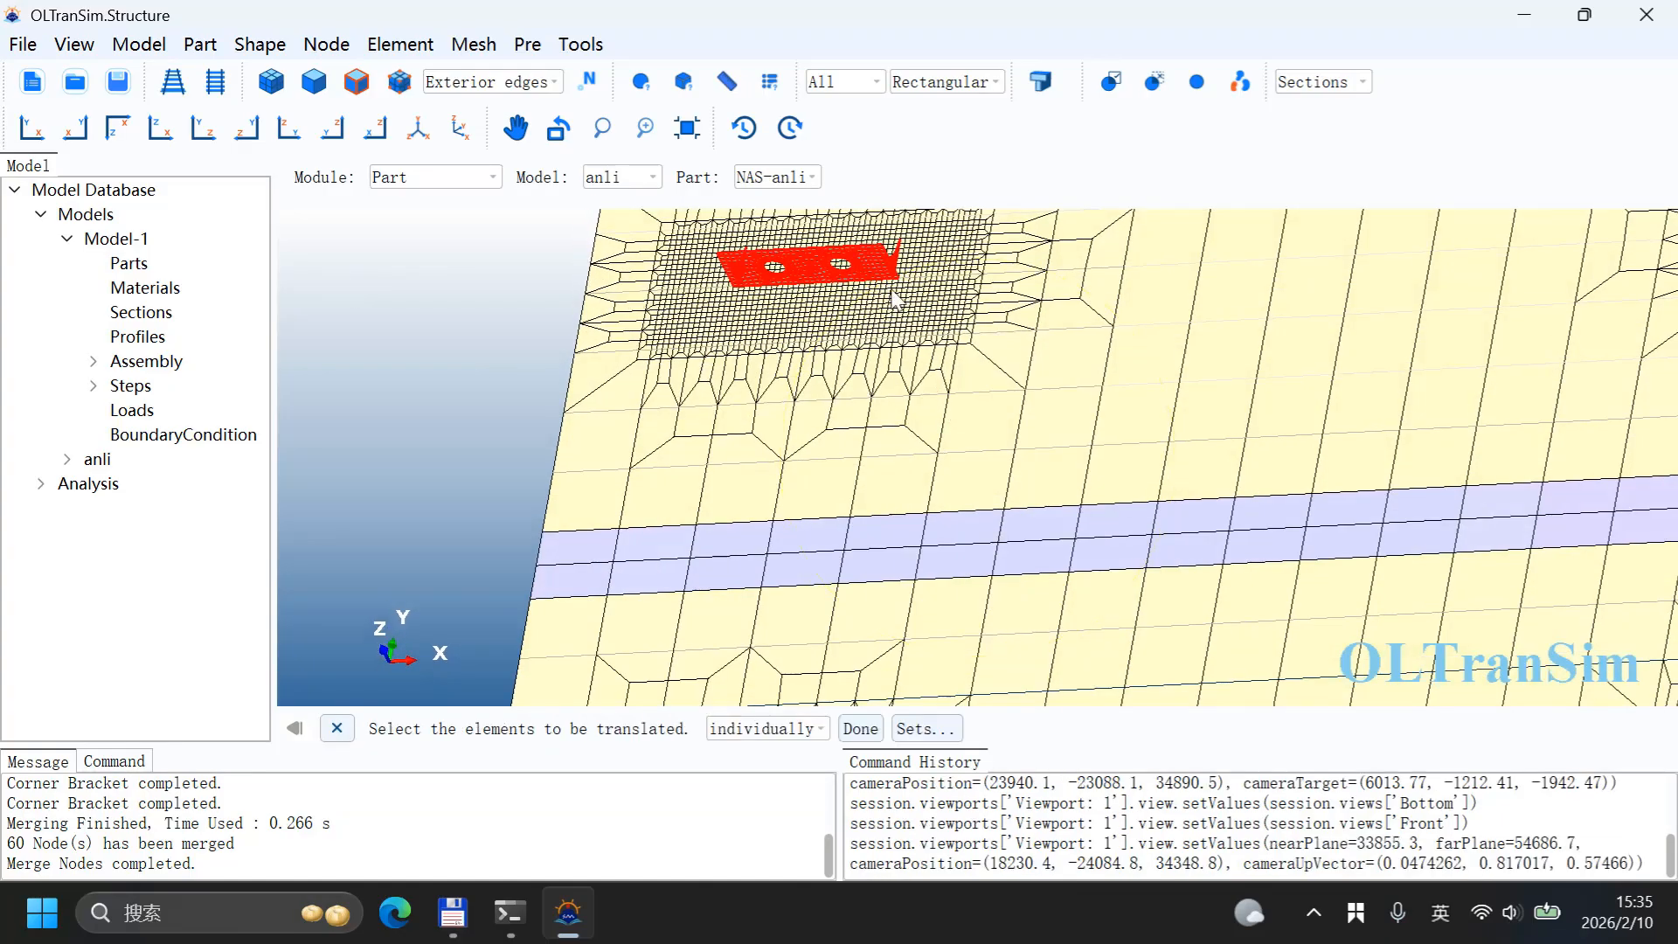
Step: Copy the selected lifting walls 9800 along X from a wall corner node to the matching node on the second deck patch, merging nodes at 0.005
click(860, 728)
click(636, 264)
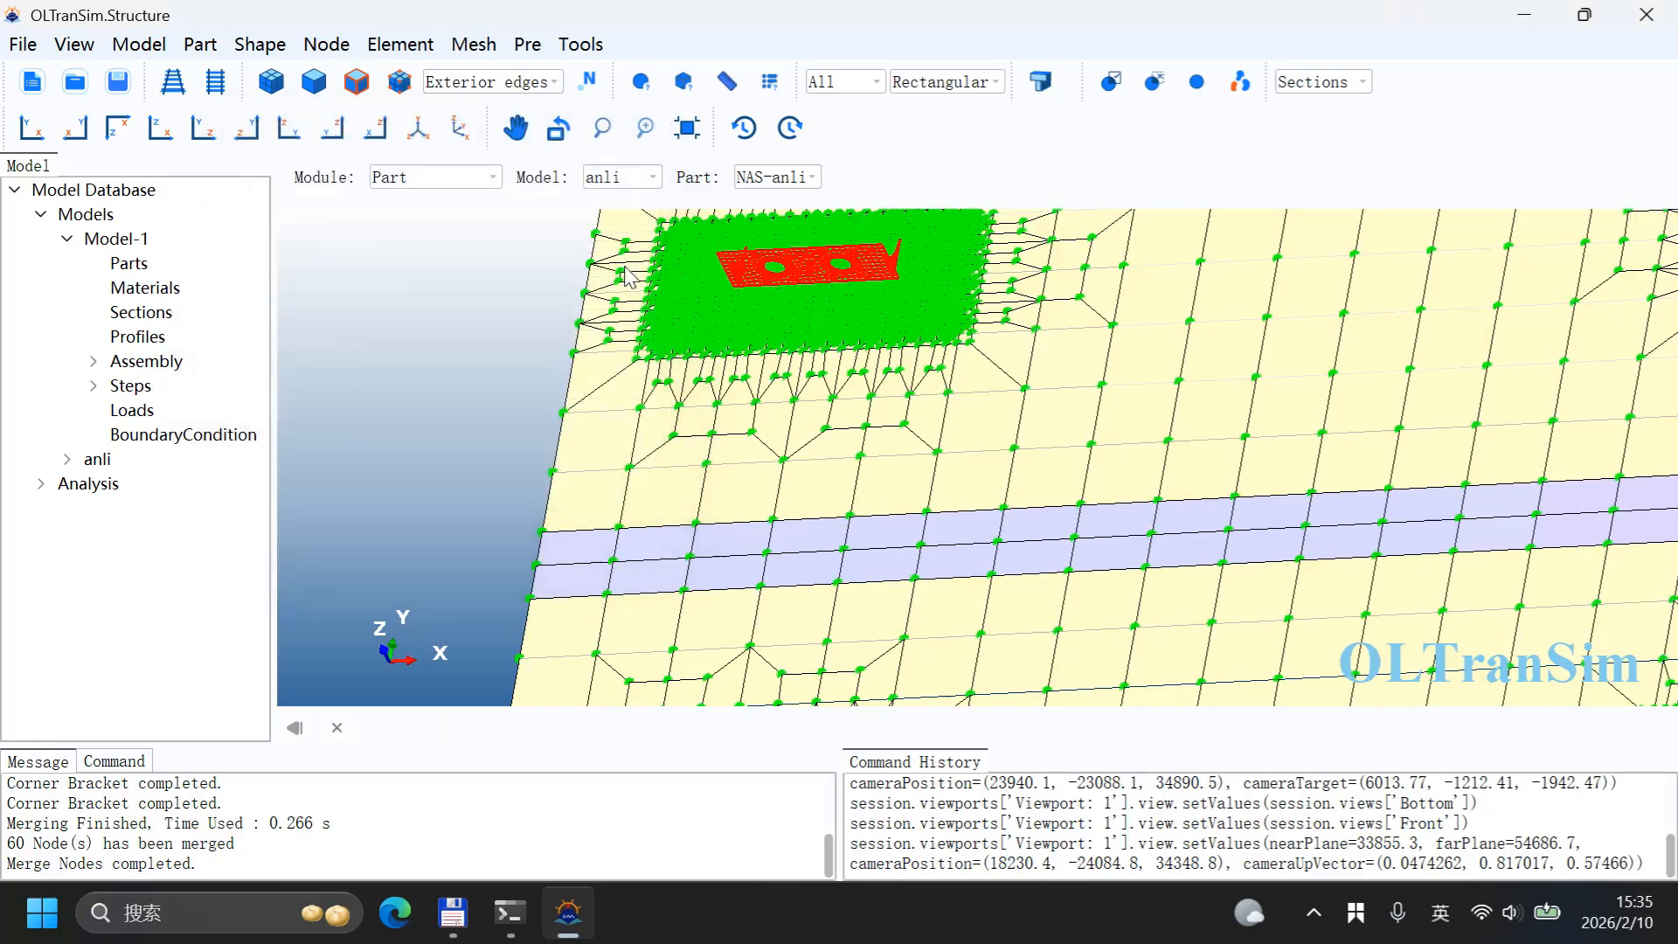
scroll(866, 319, up, 6)
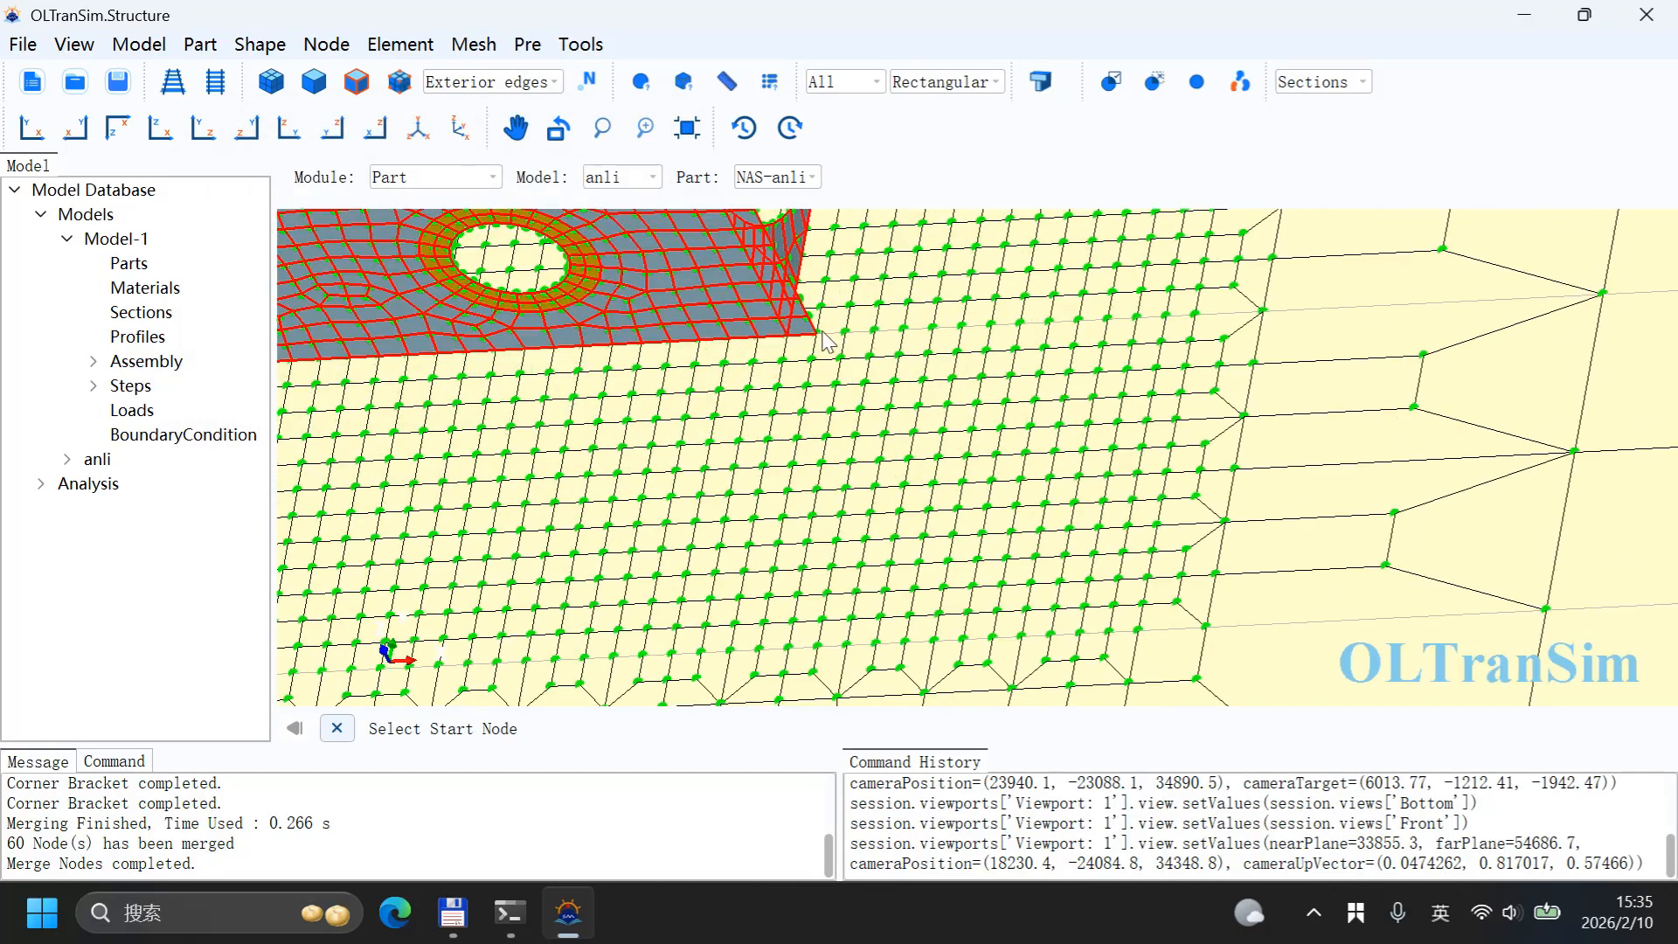
click(815, 334)
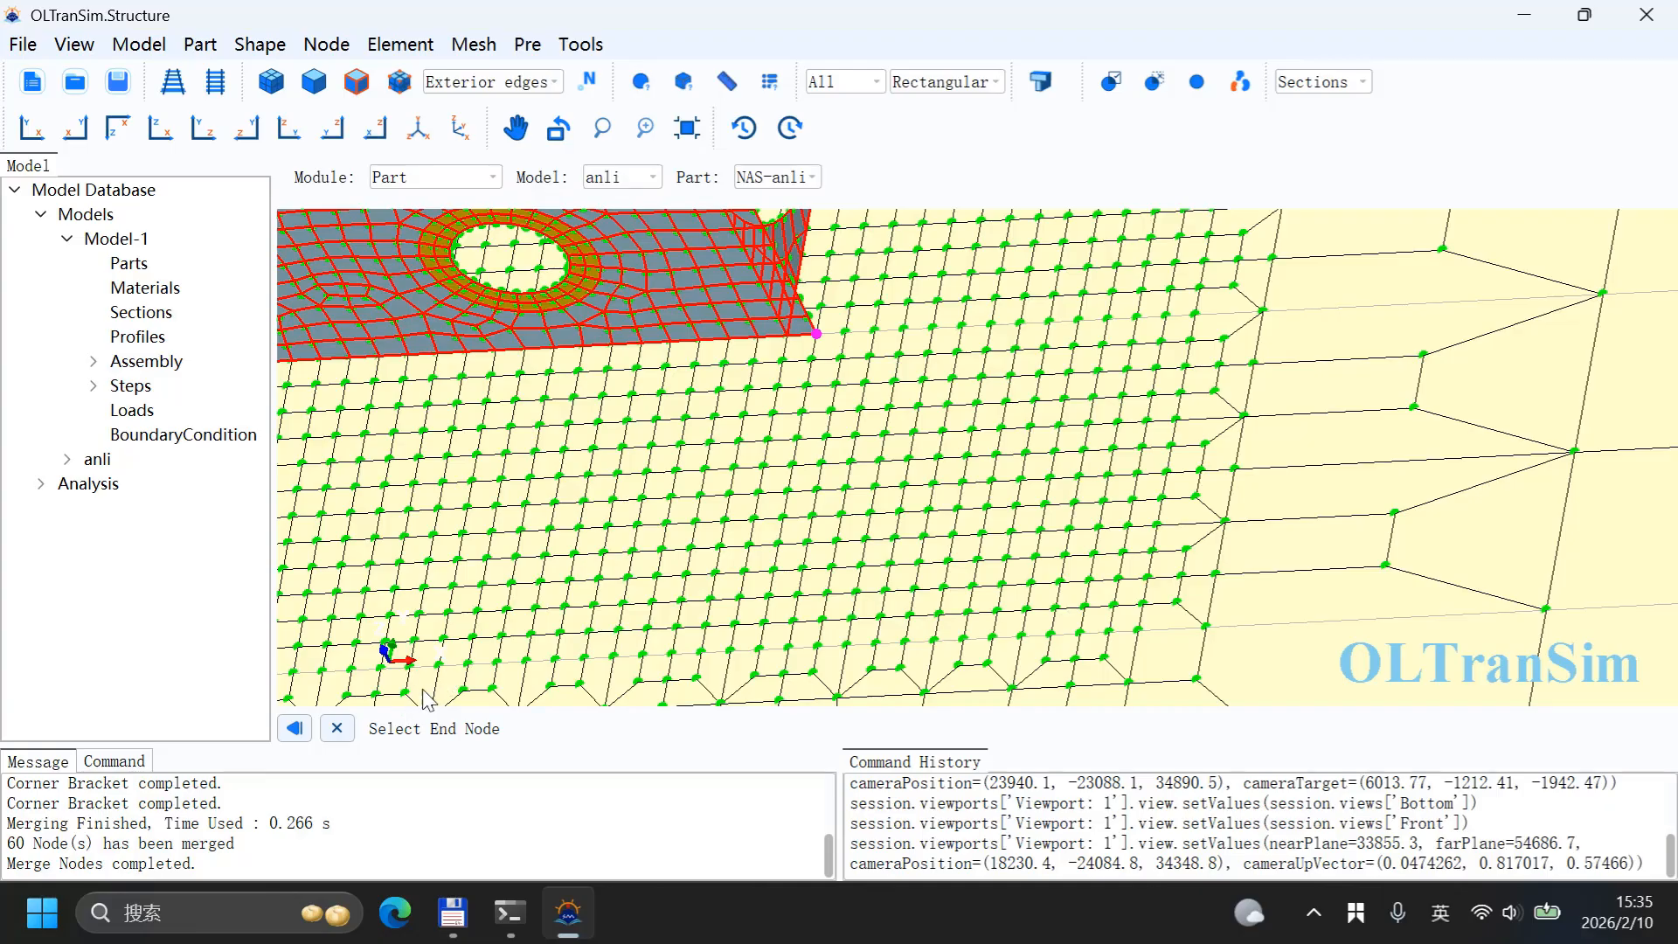
scroll(414, 421, down, 3)
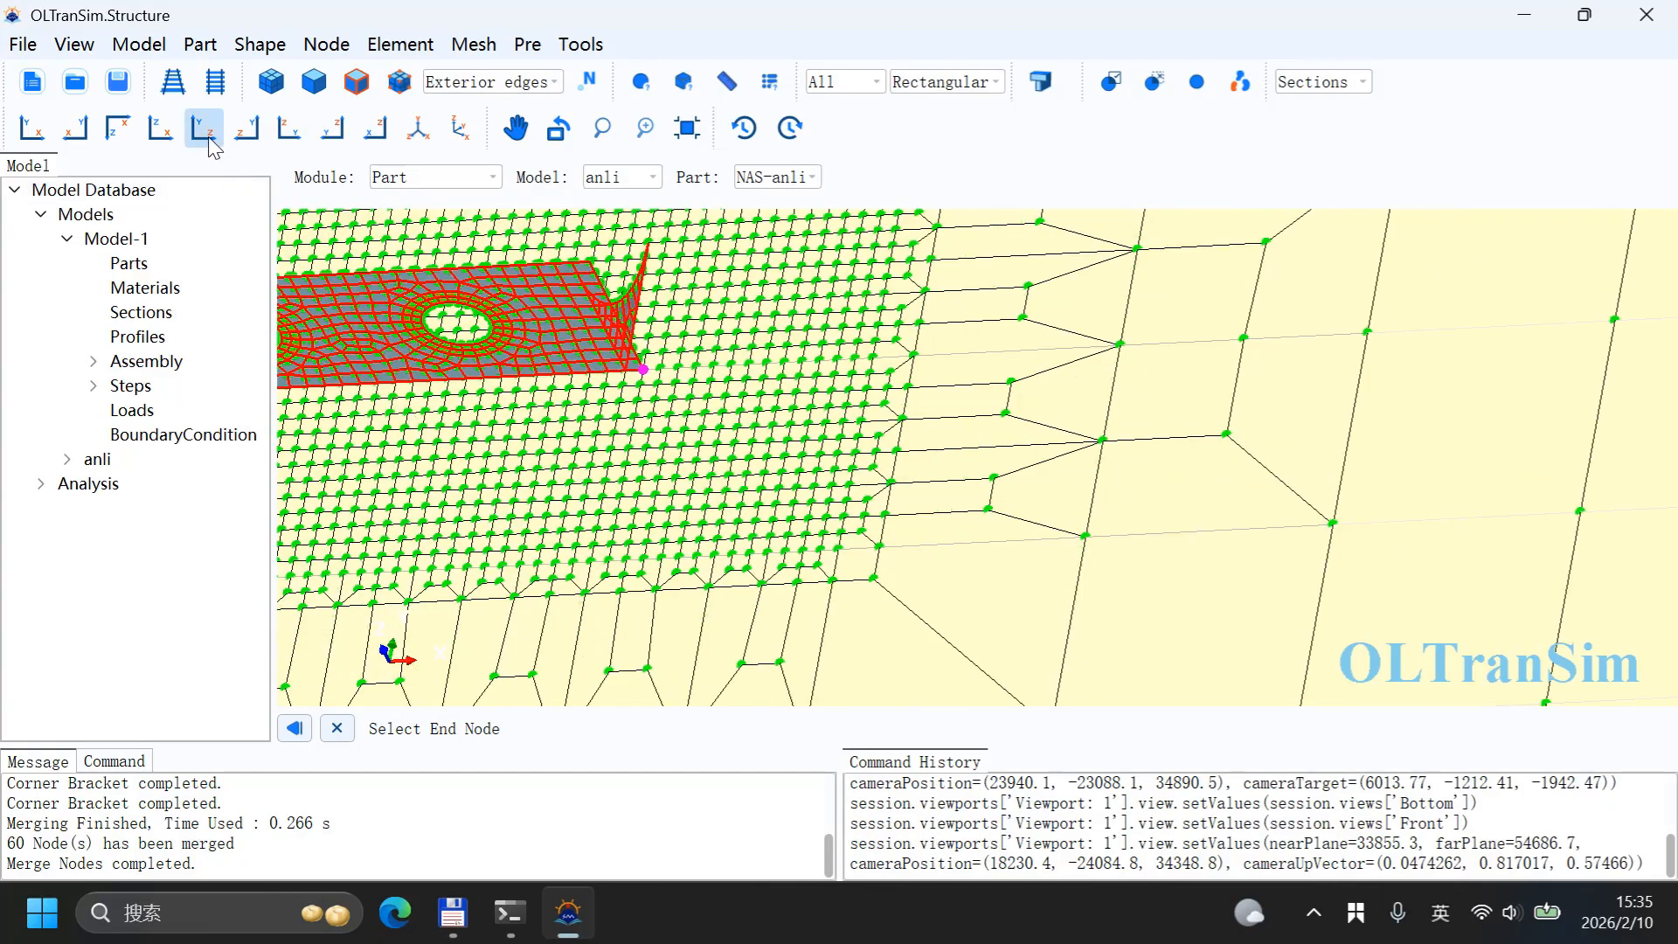
click(161, 133)
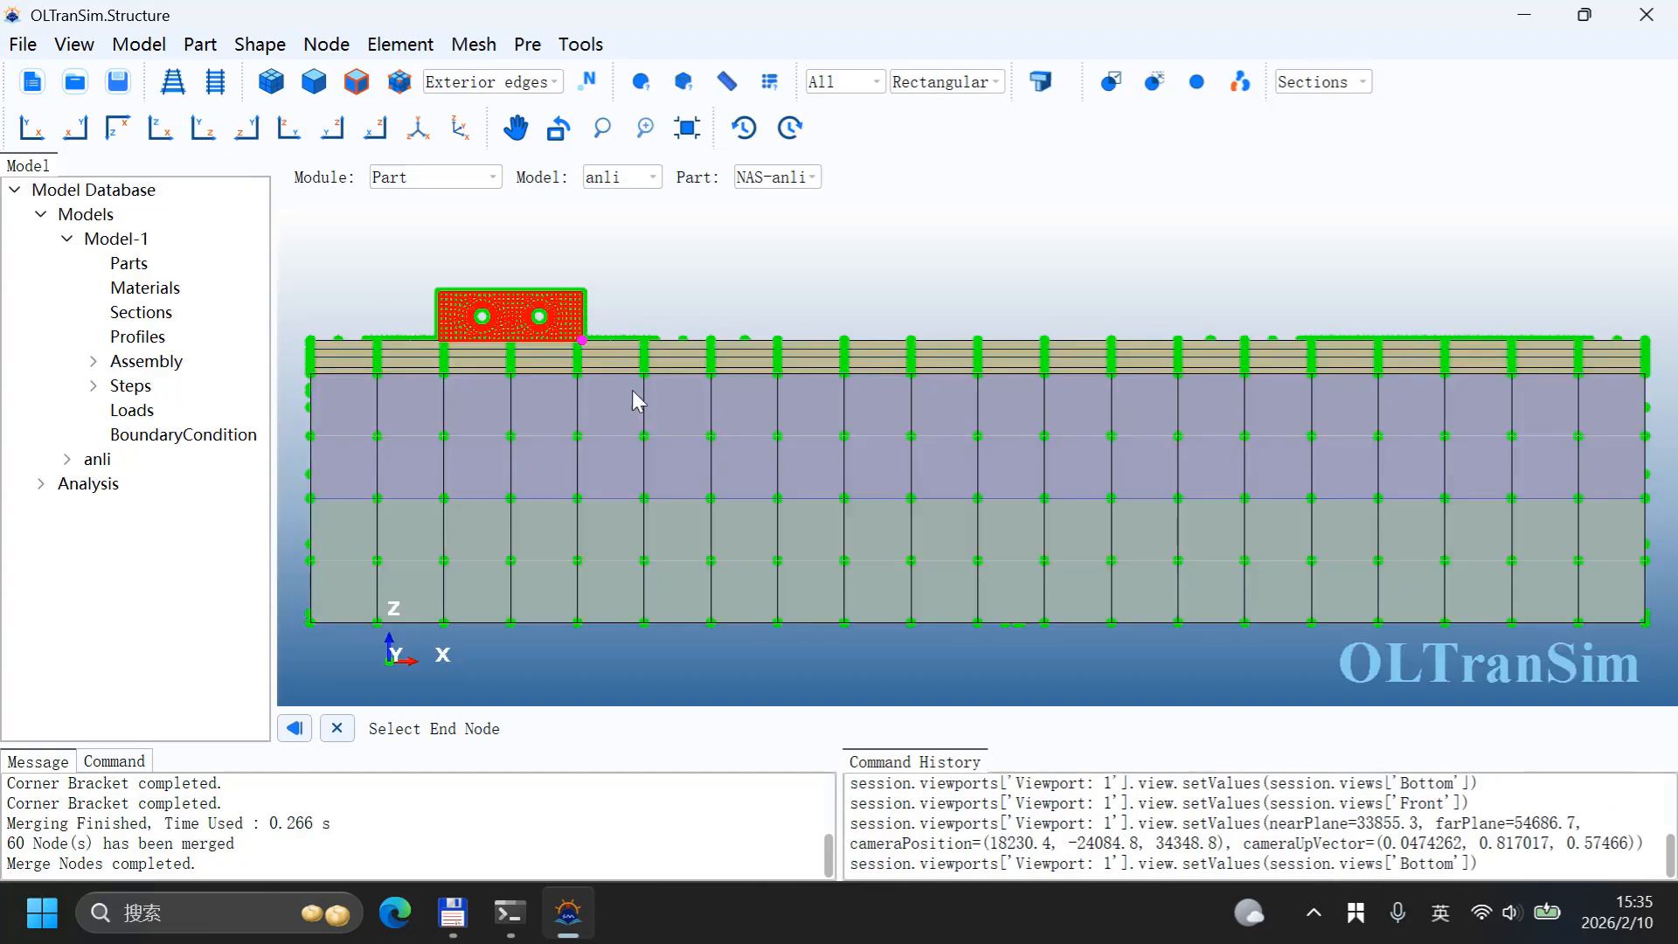
click(77, 132)
scroll(1126, 352, up, 5)
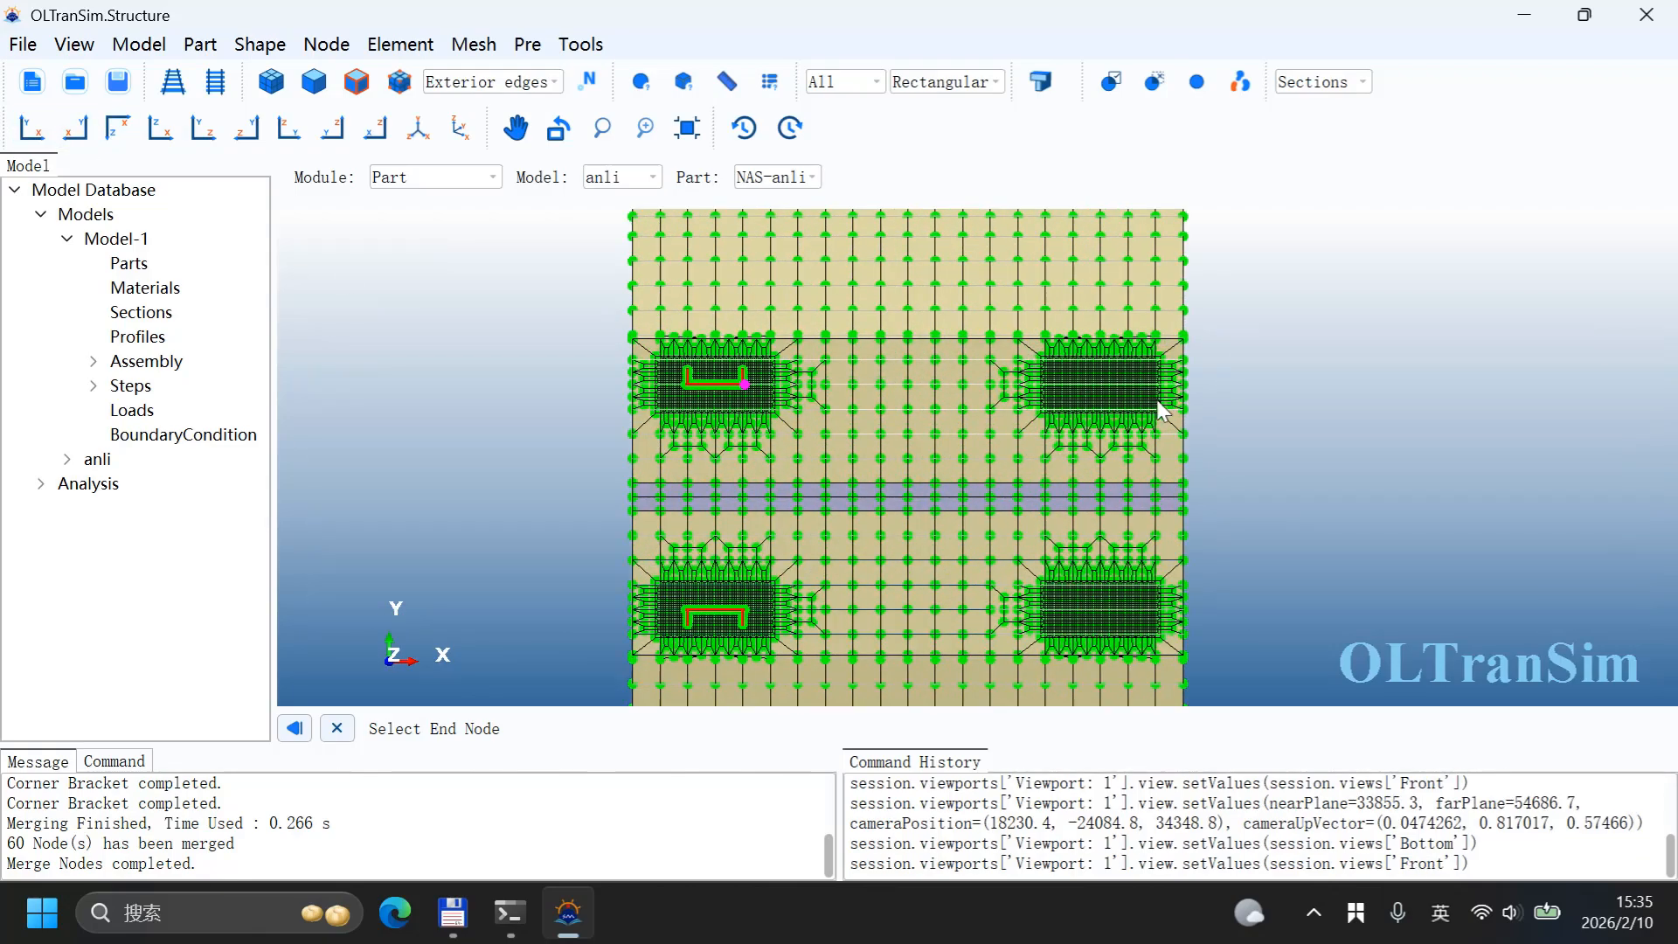
scroll(1126, 351, up, 5)
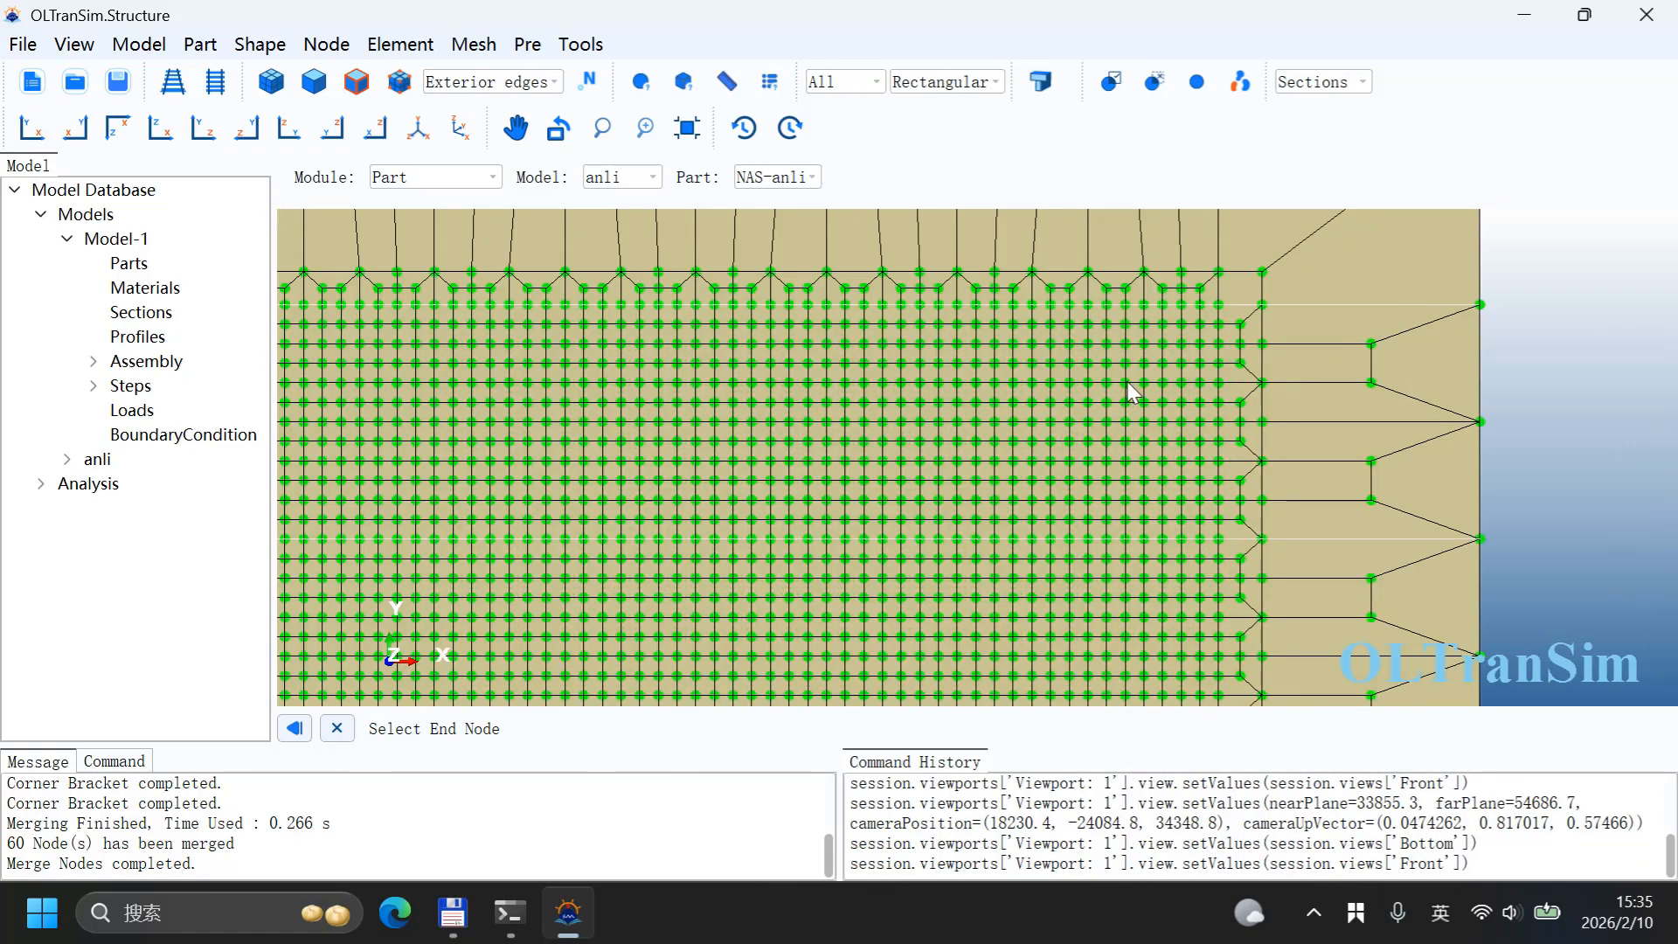
scroll(1122, 413, down, 3)
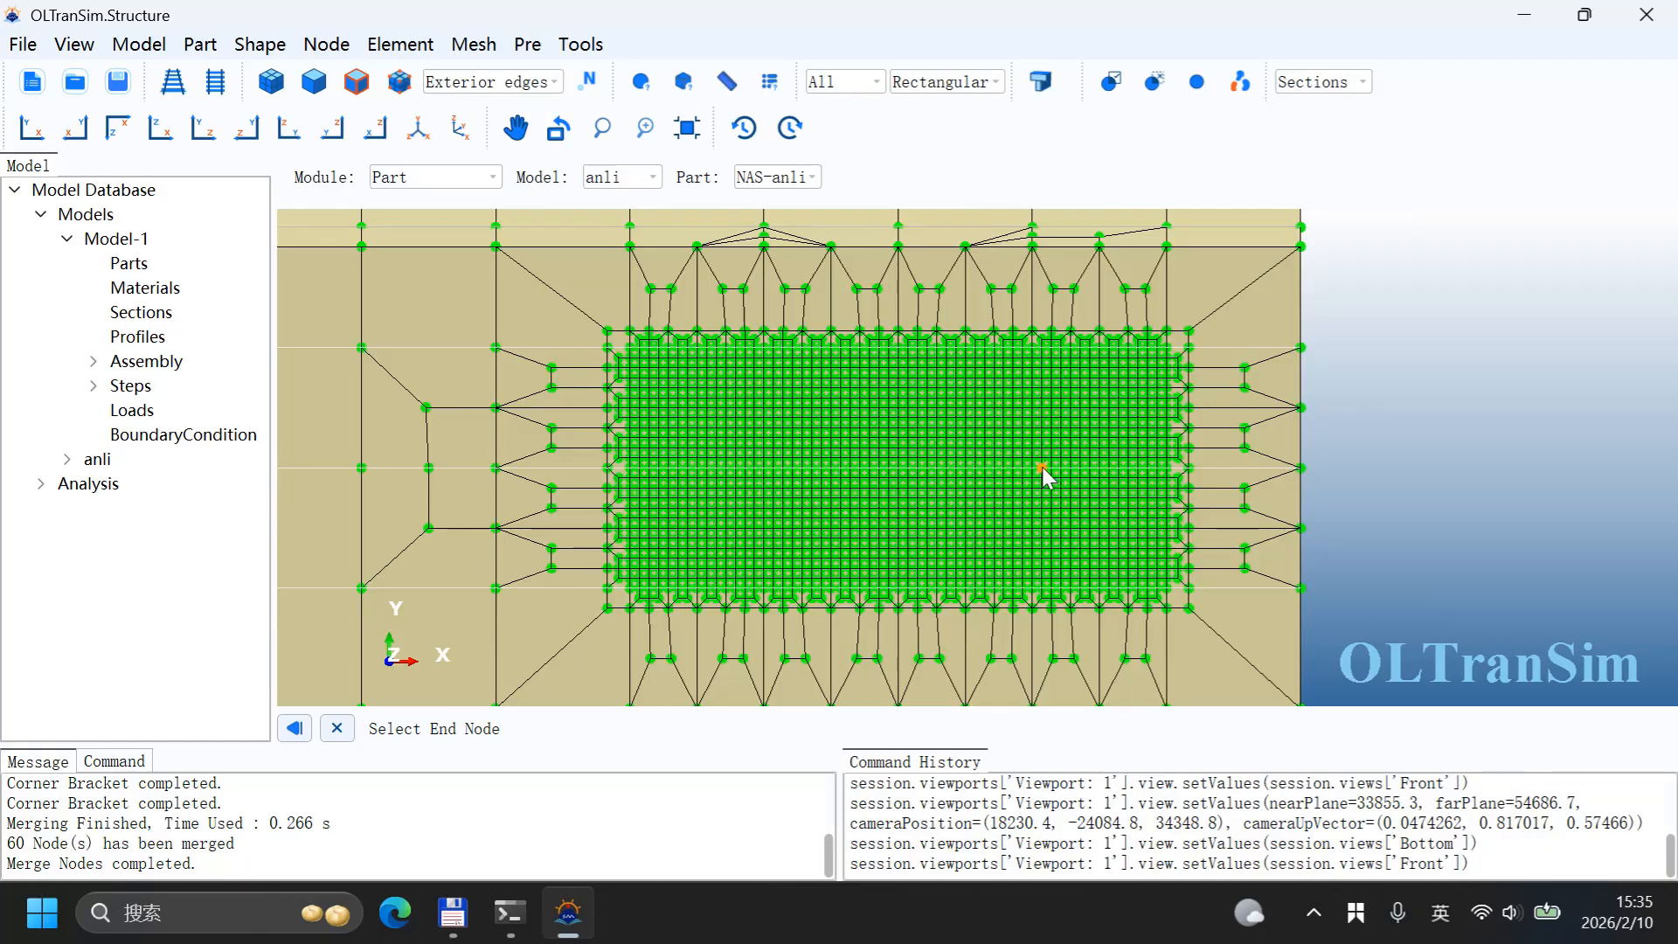
click(1042, 467)
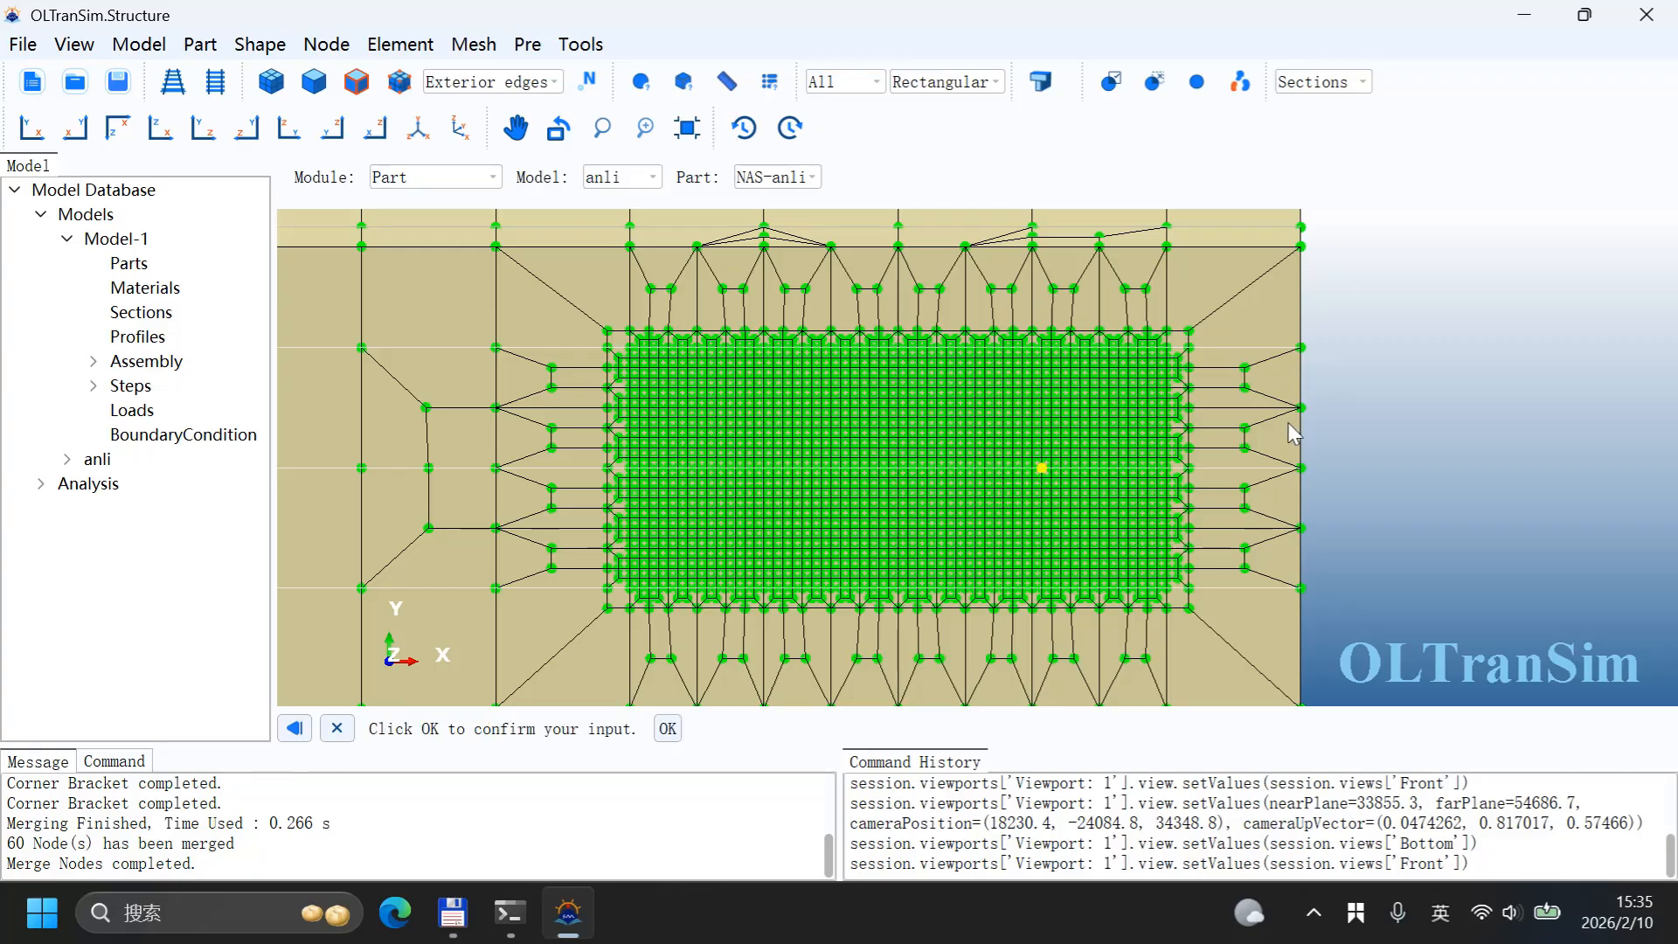
click(668, 729)
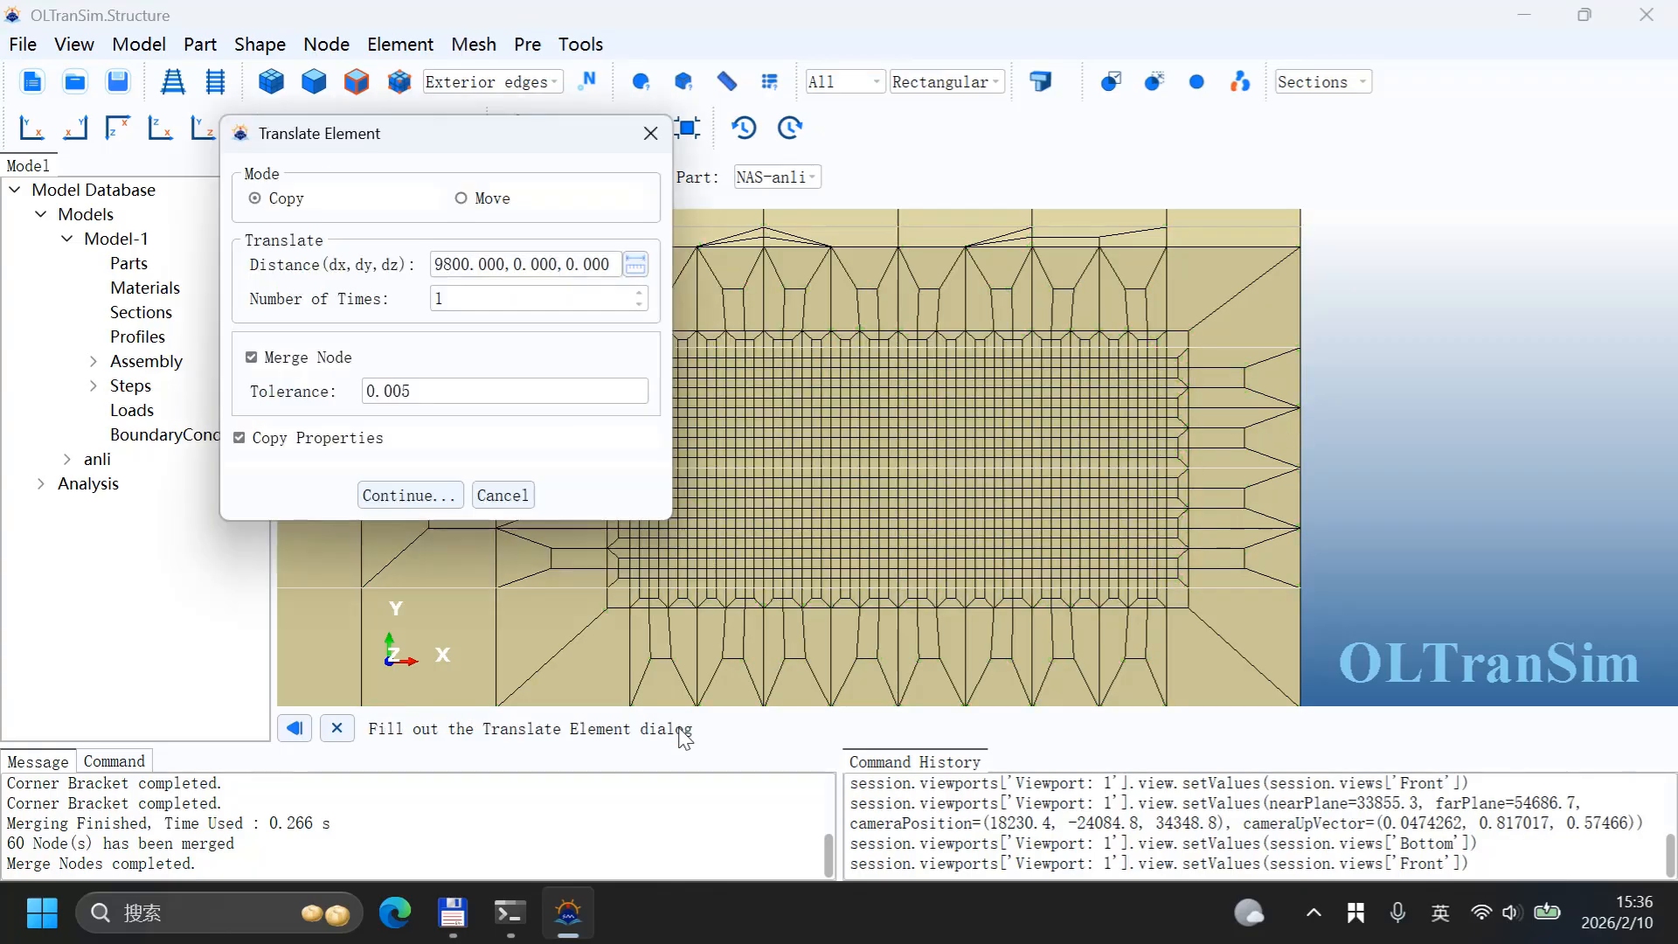
click(403, 495)
Step: Merge coincident nodes across the whole model with tolerance 5.0e-3
ctrl+alt+drag(857, 558, 846, 389)
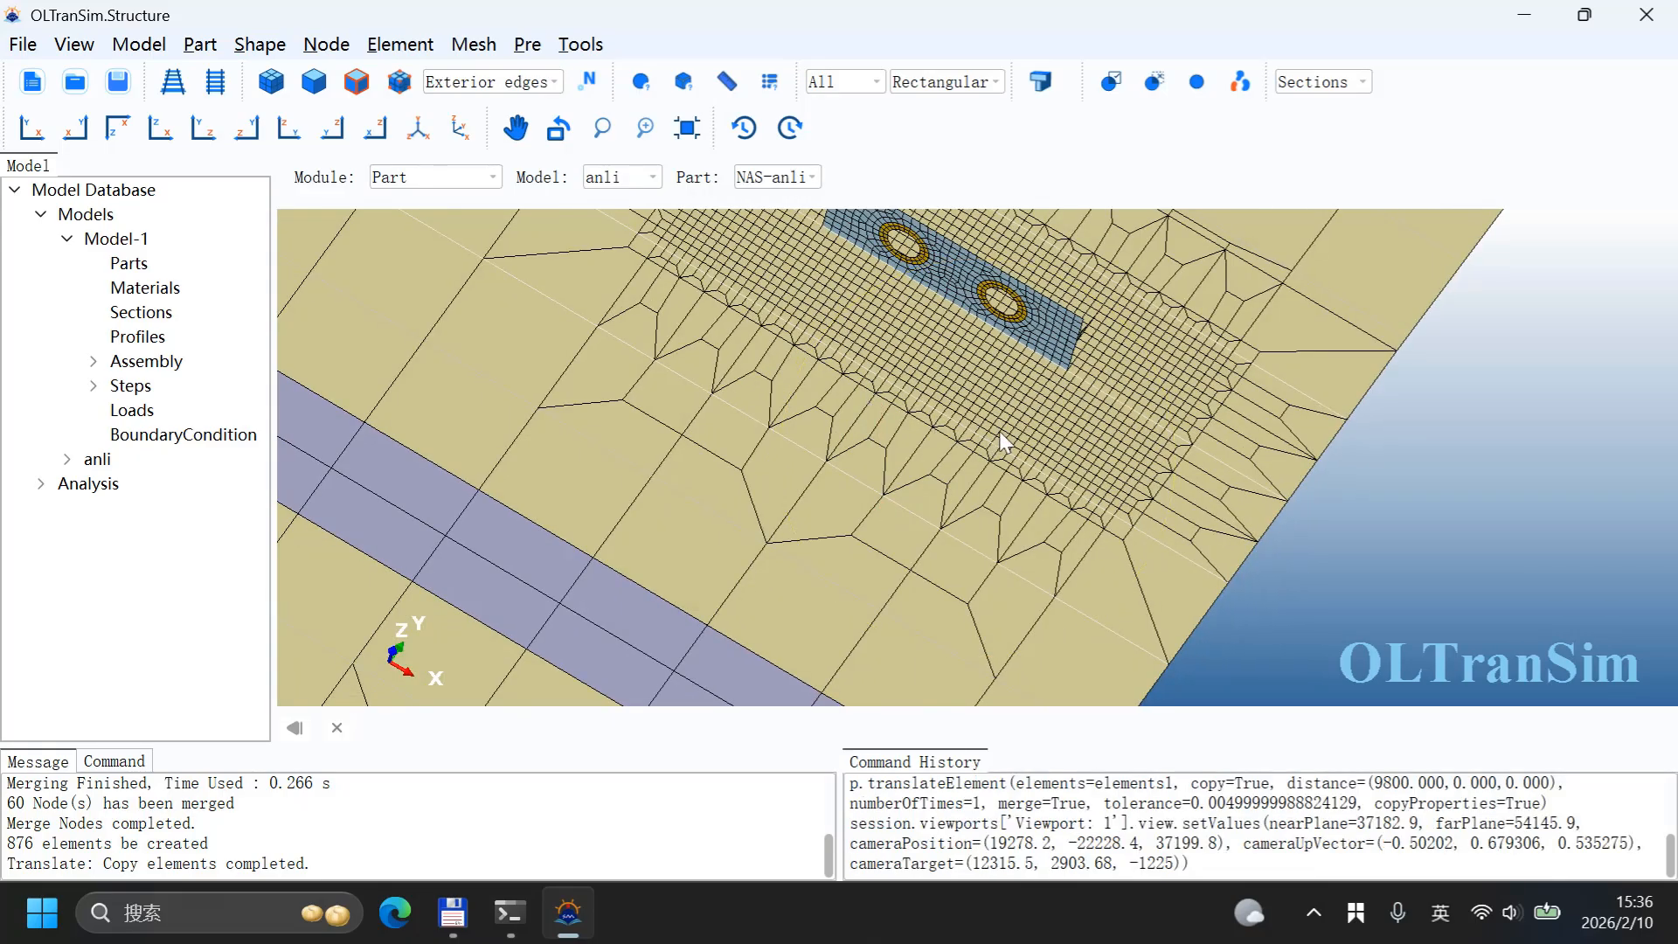
ctrl+alt+drag(1000, 438, 926, 385)
ctrl+alt+middle_drag(836, 459, 1056, 397)
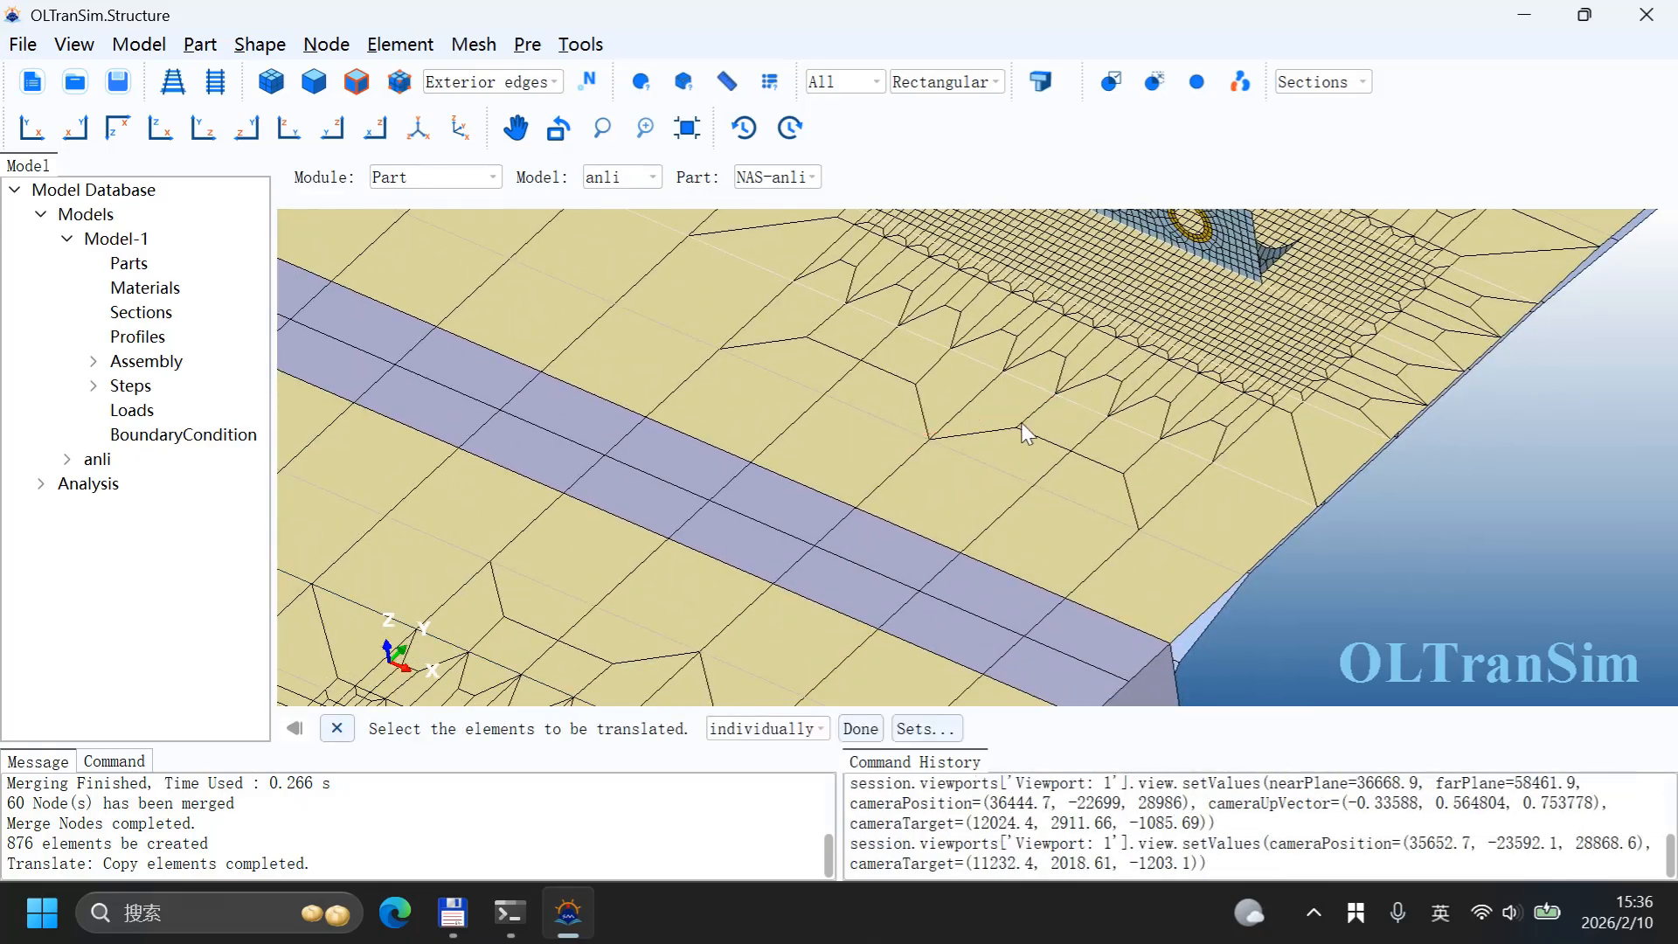
ctrl+alt+drag(921, 474, 942, 524)
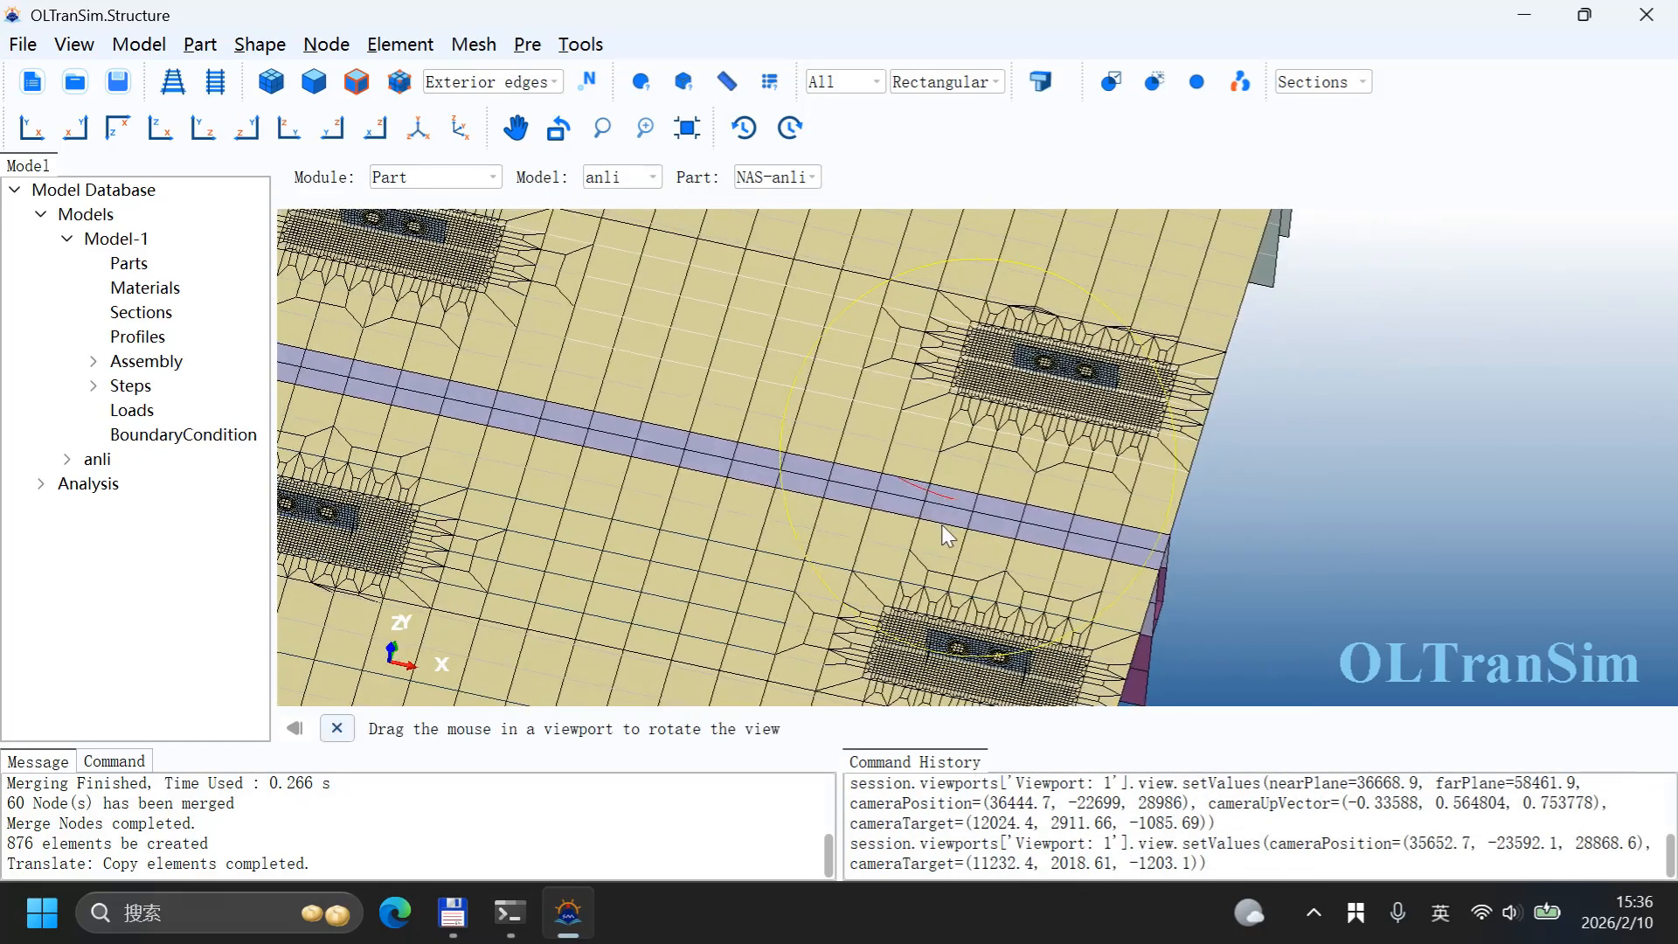
ctrl+alt+middle_drag(941, 524, 988, 374)
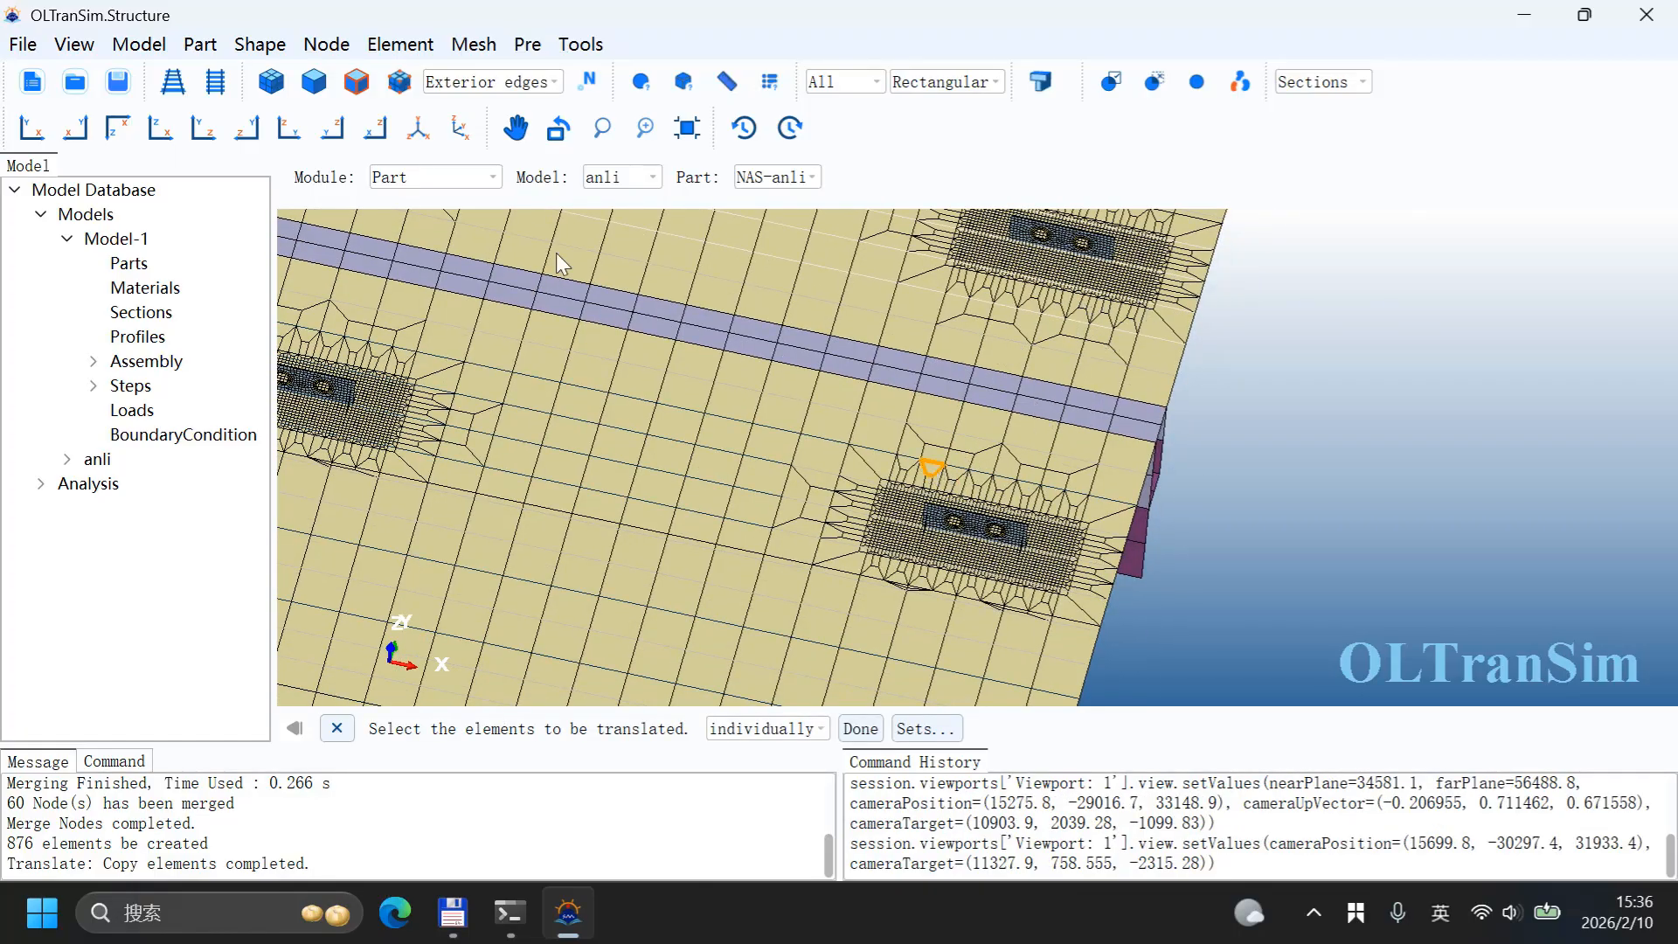
click(326, 43)
click(359, 224)
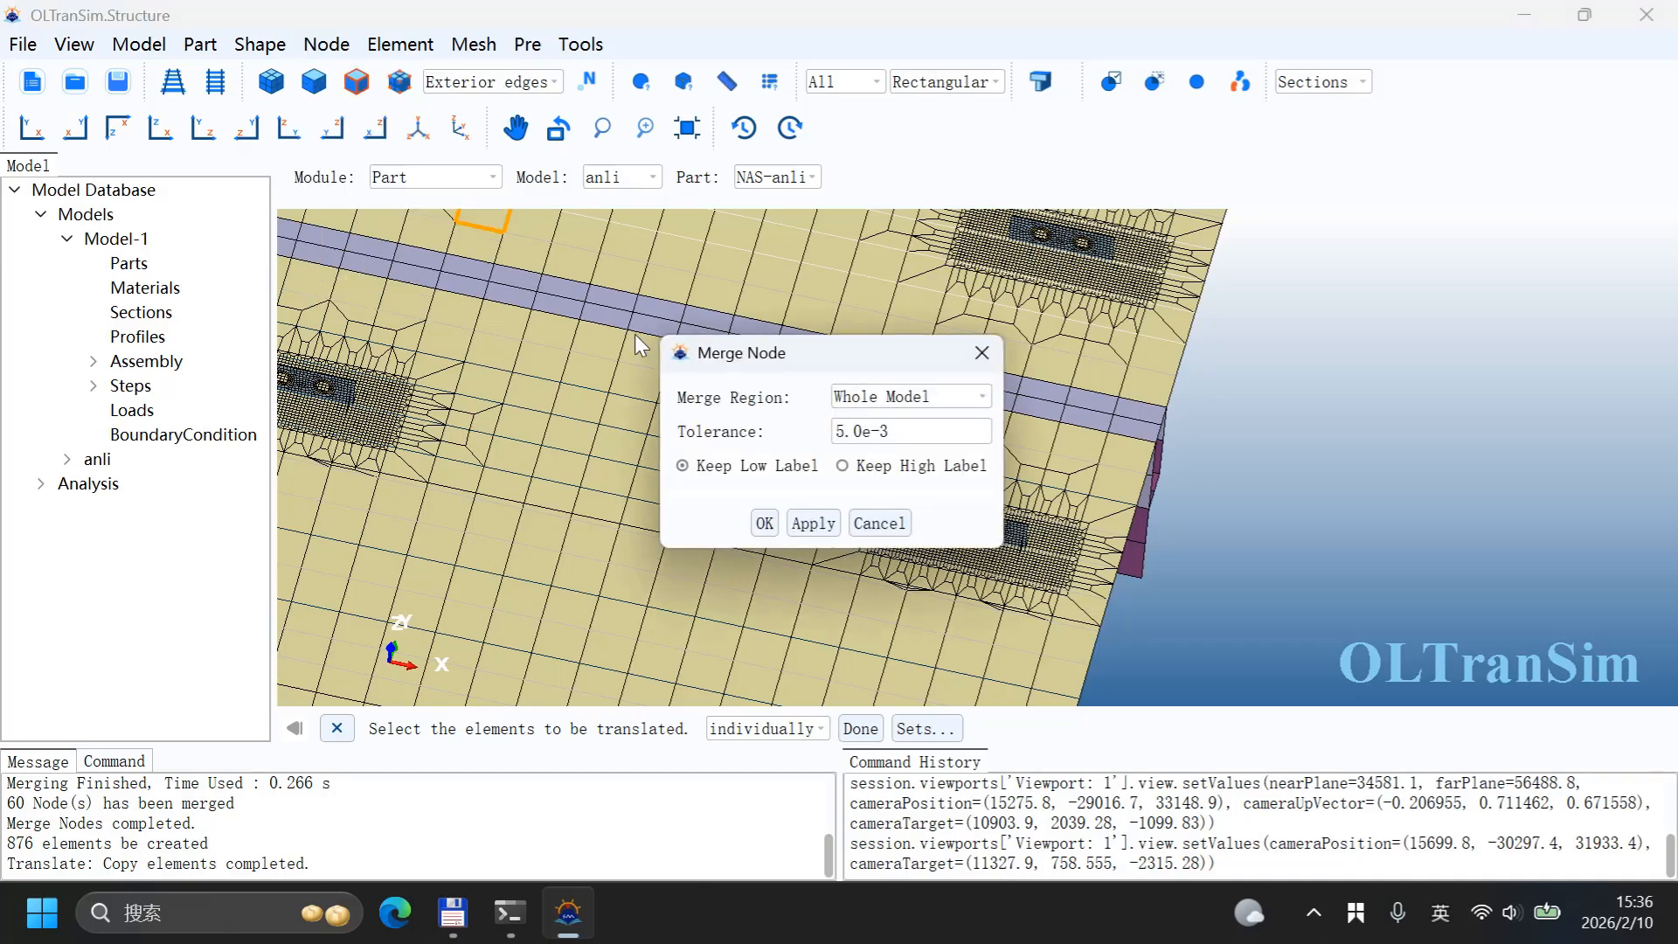
click(765, 523)
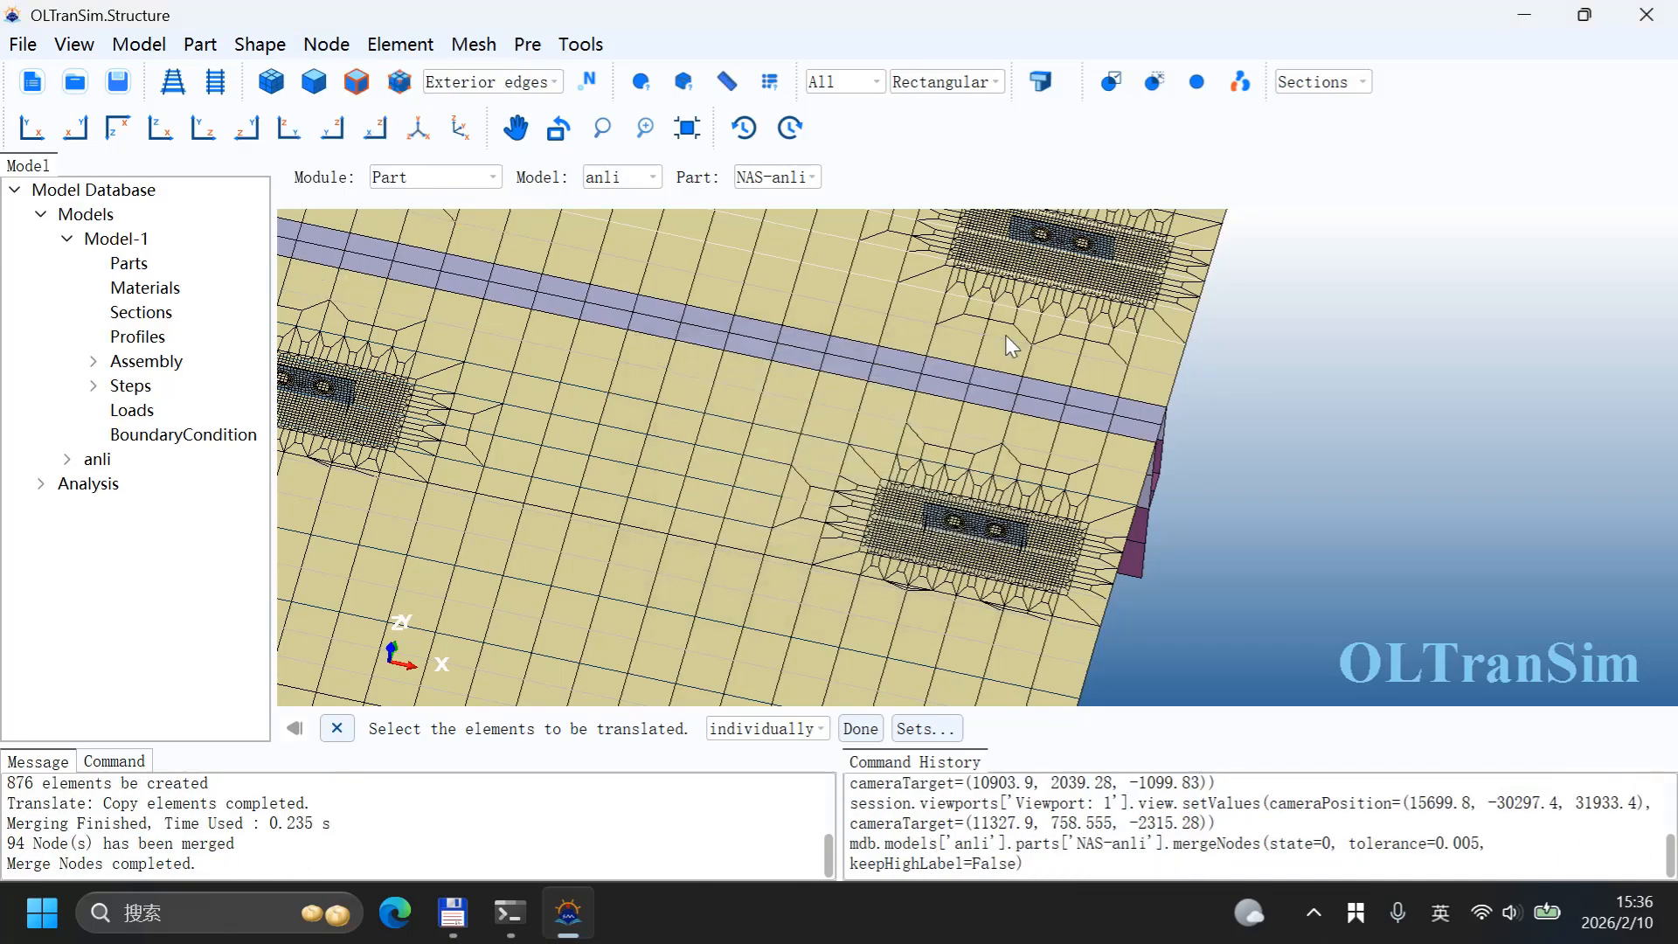
Step: Inspect the copied lifting walls on the deck from several angles
scroll(991, 377, down, 4)
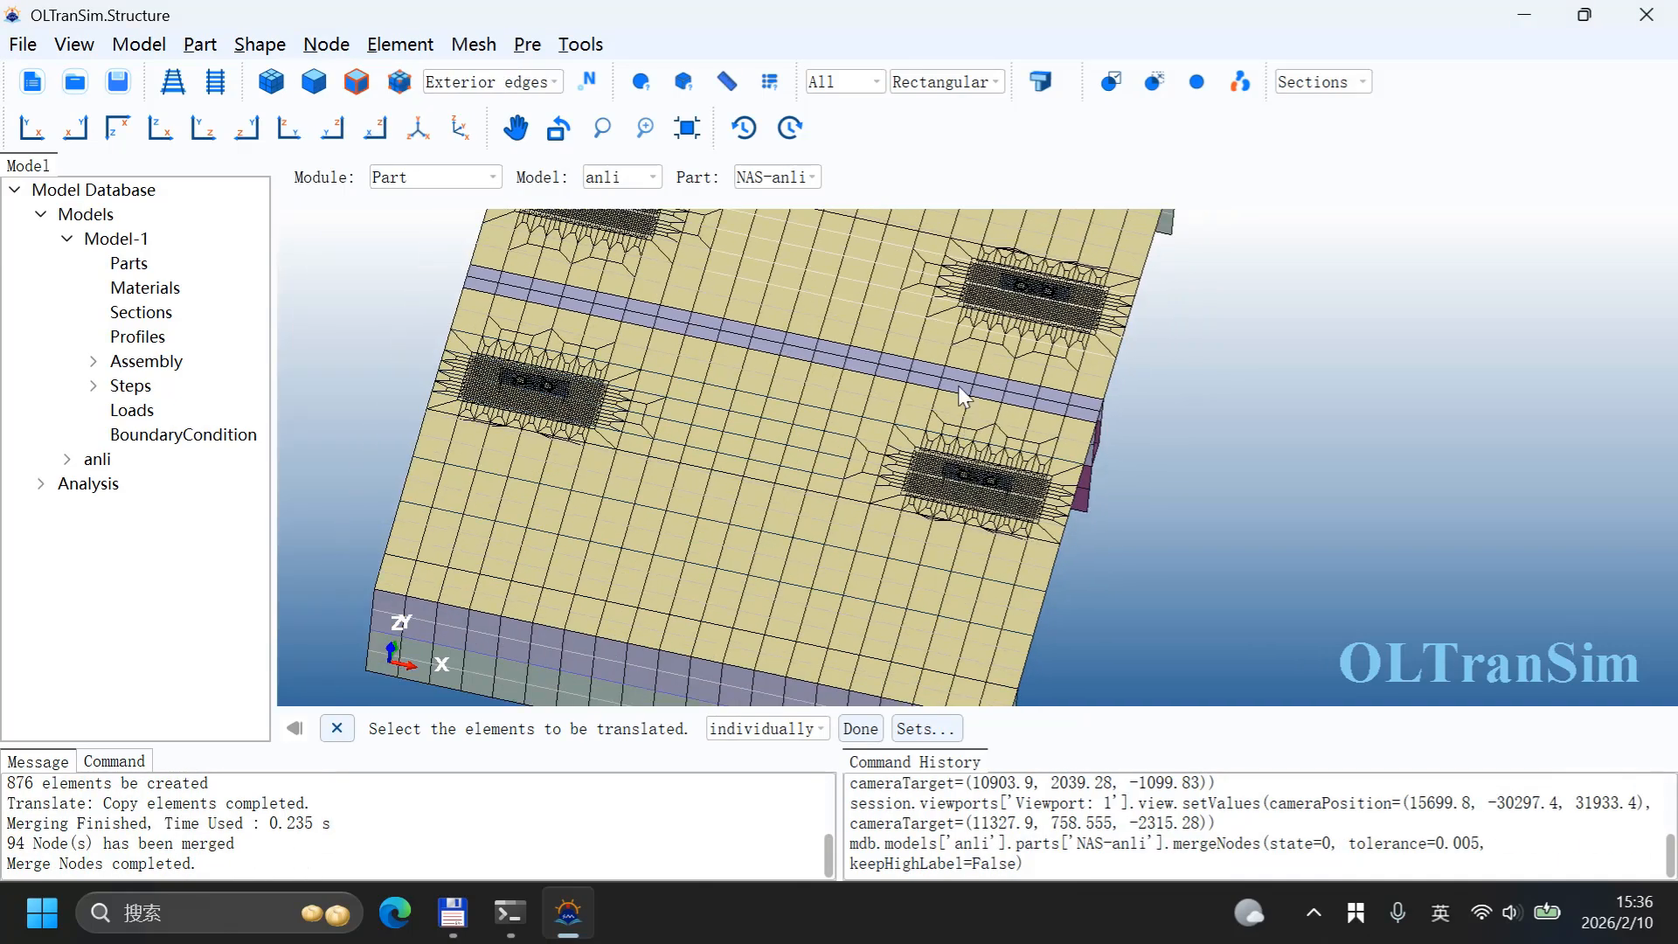
ctrl+alt+middle_drag(957, 385, 1042, 537)
ctrl+alt+drag(1042, 536, 869, 408)
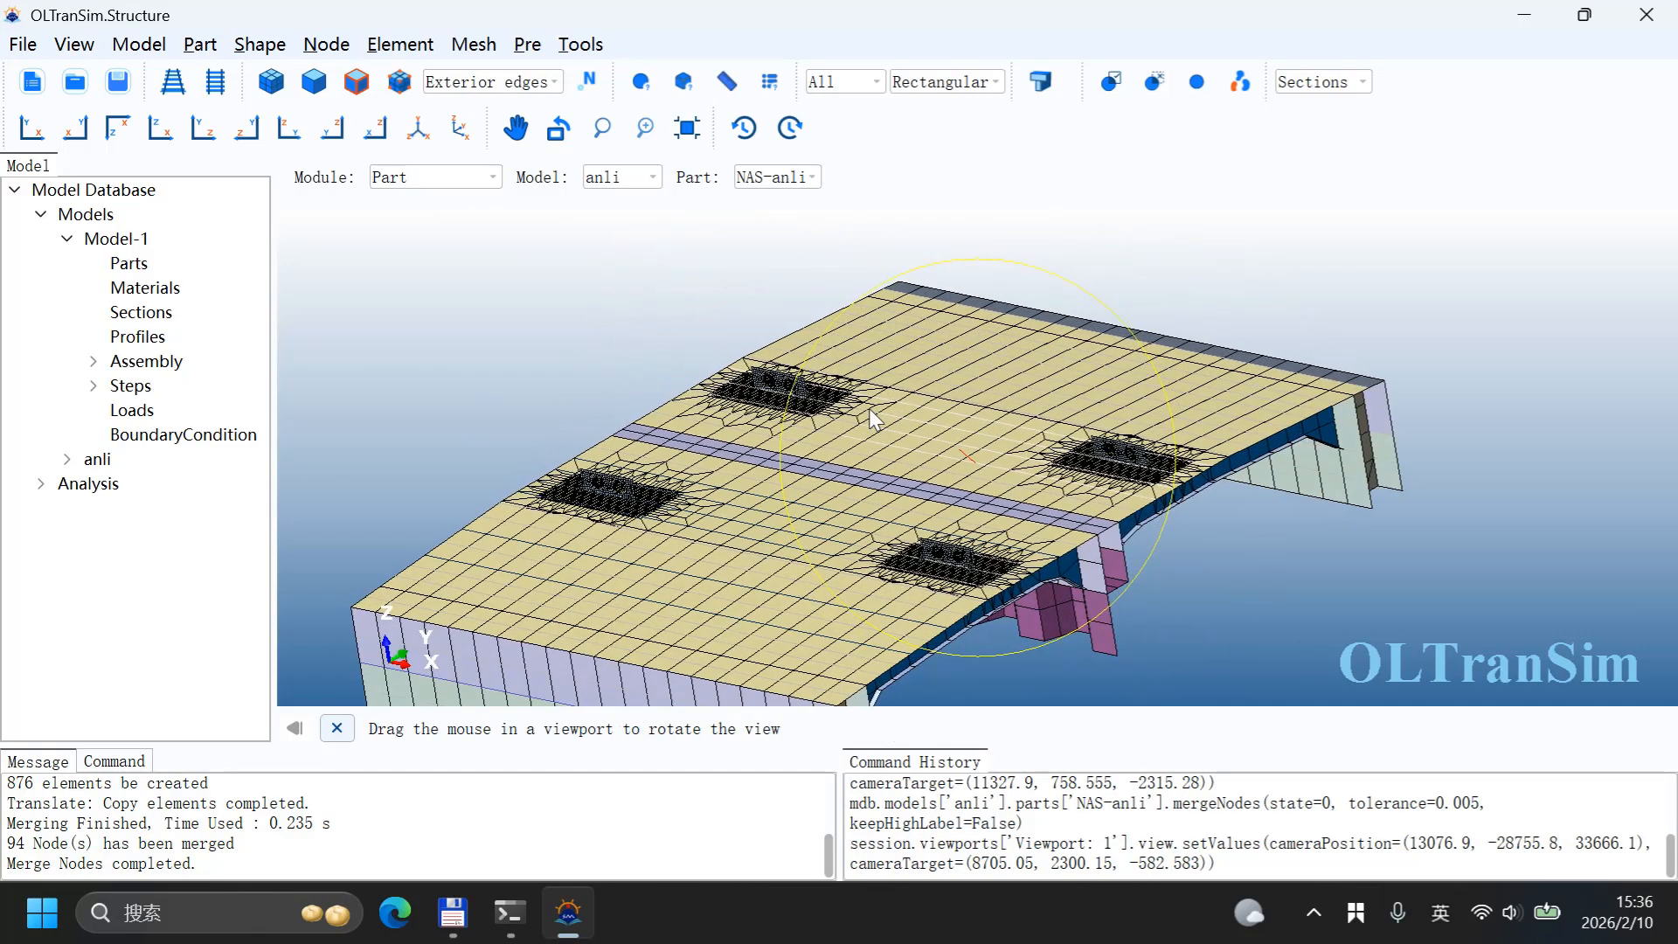
ctrl+alt+middle_drag(939, 396, 1005, 421)
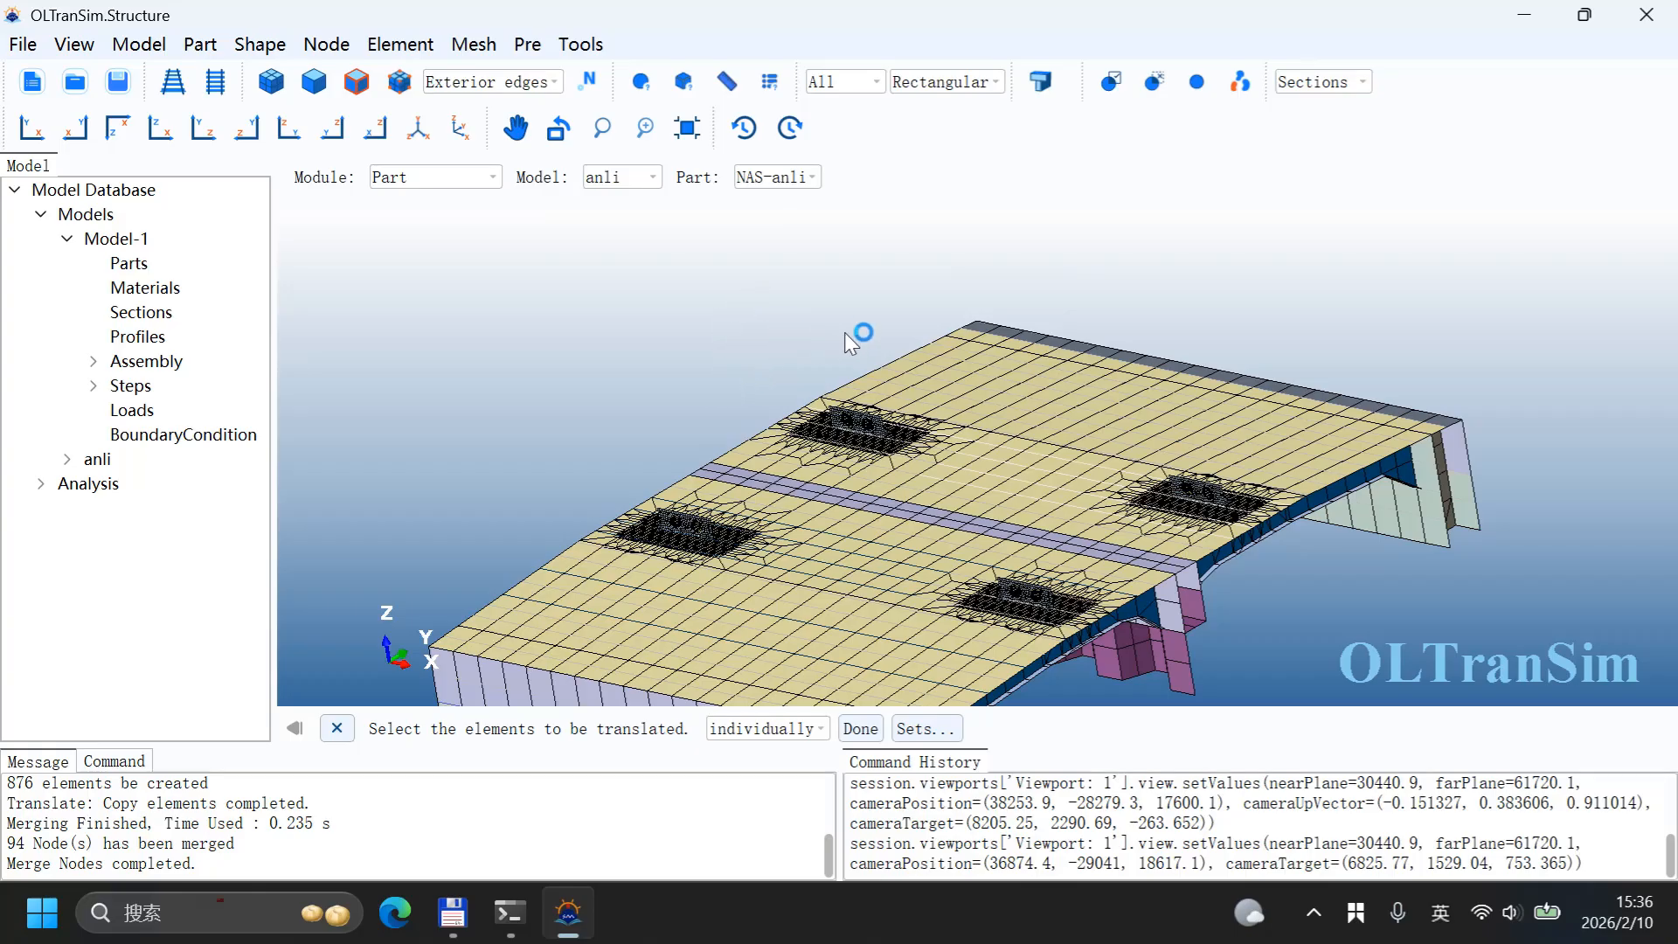
scroll(909, 334, down, 3)
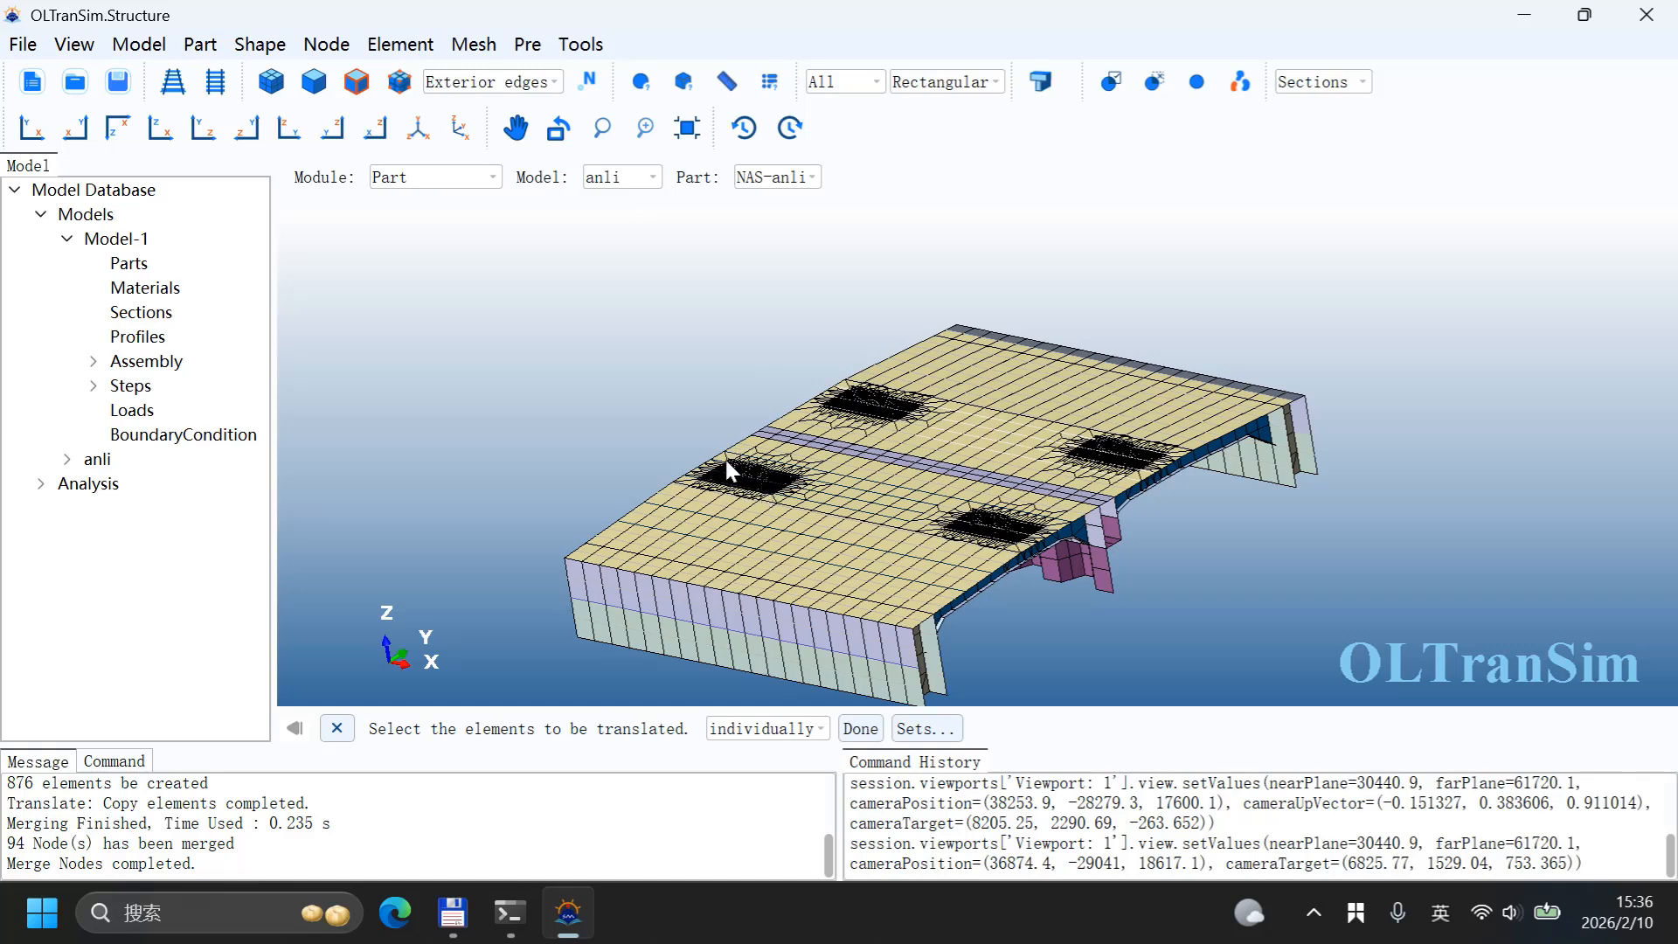
click(748, 484)
scroll(1024, 524, up, 5)
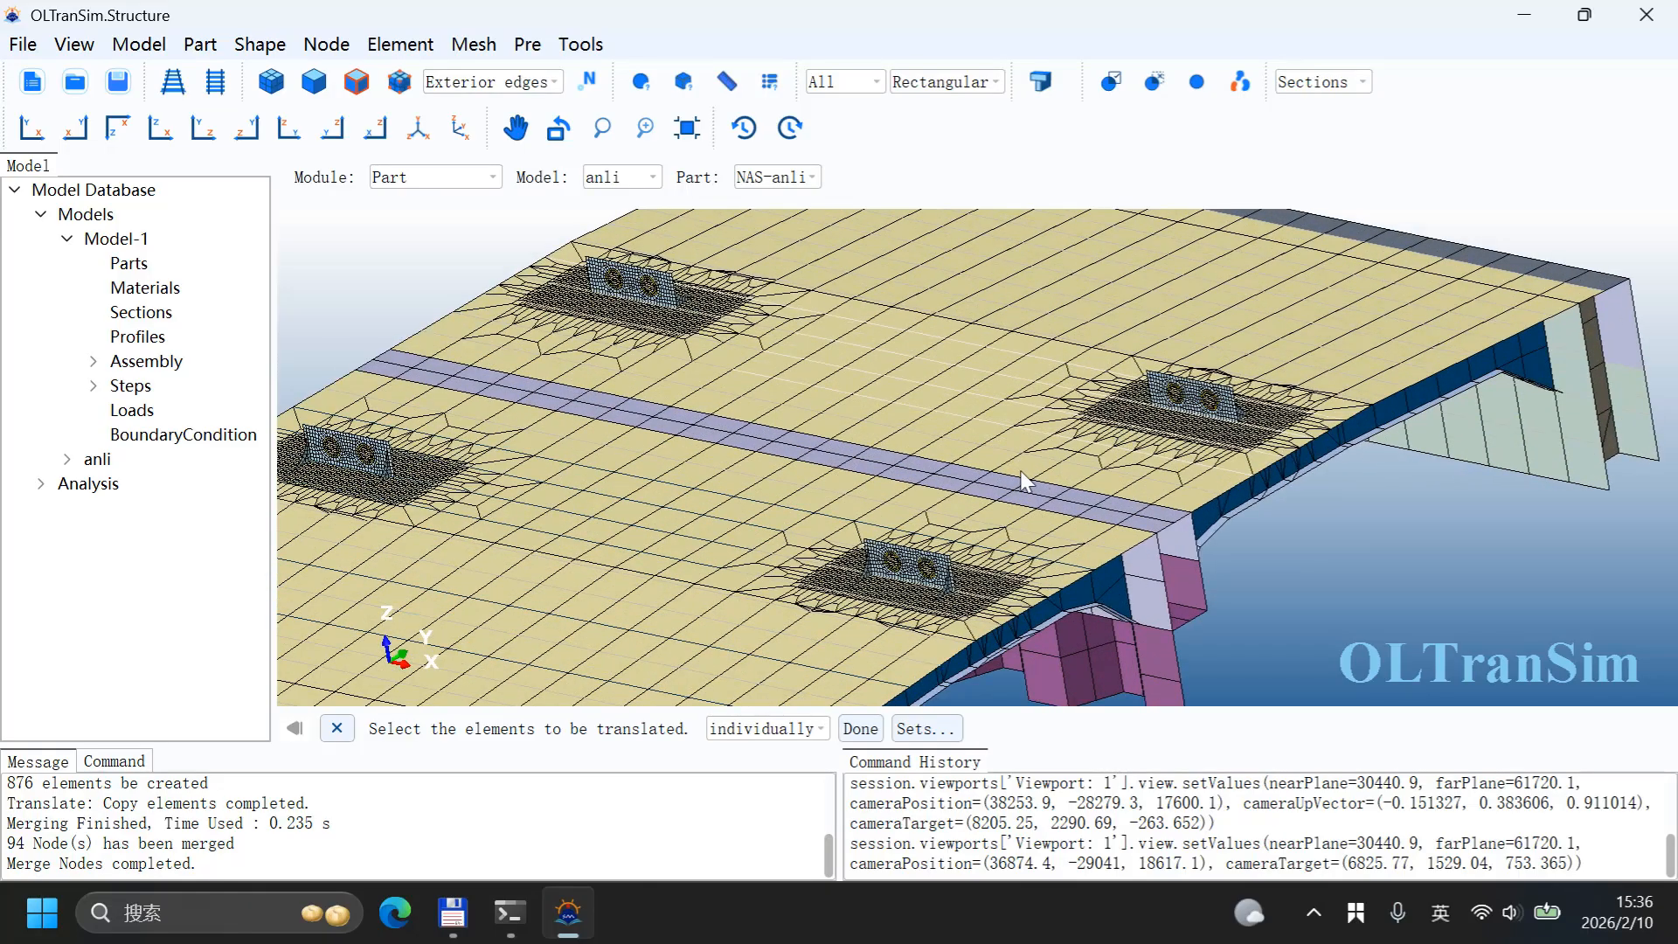
scroll(1024, 479, down, 6)
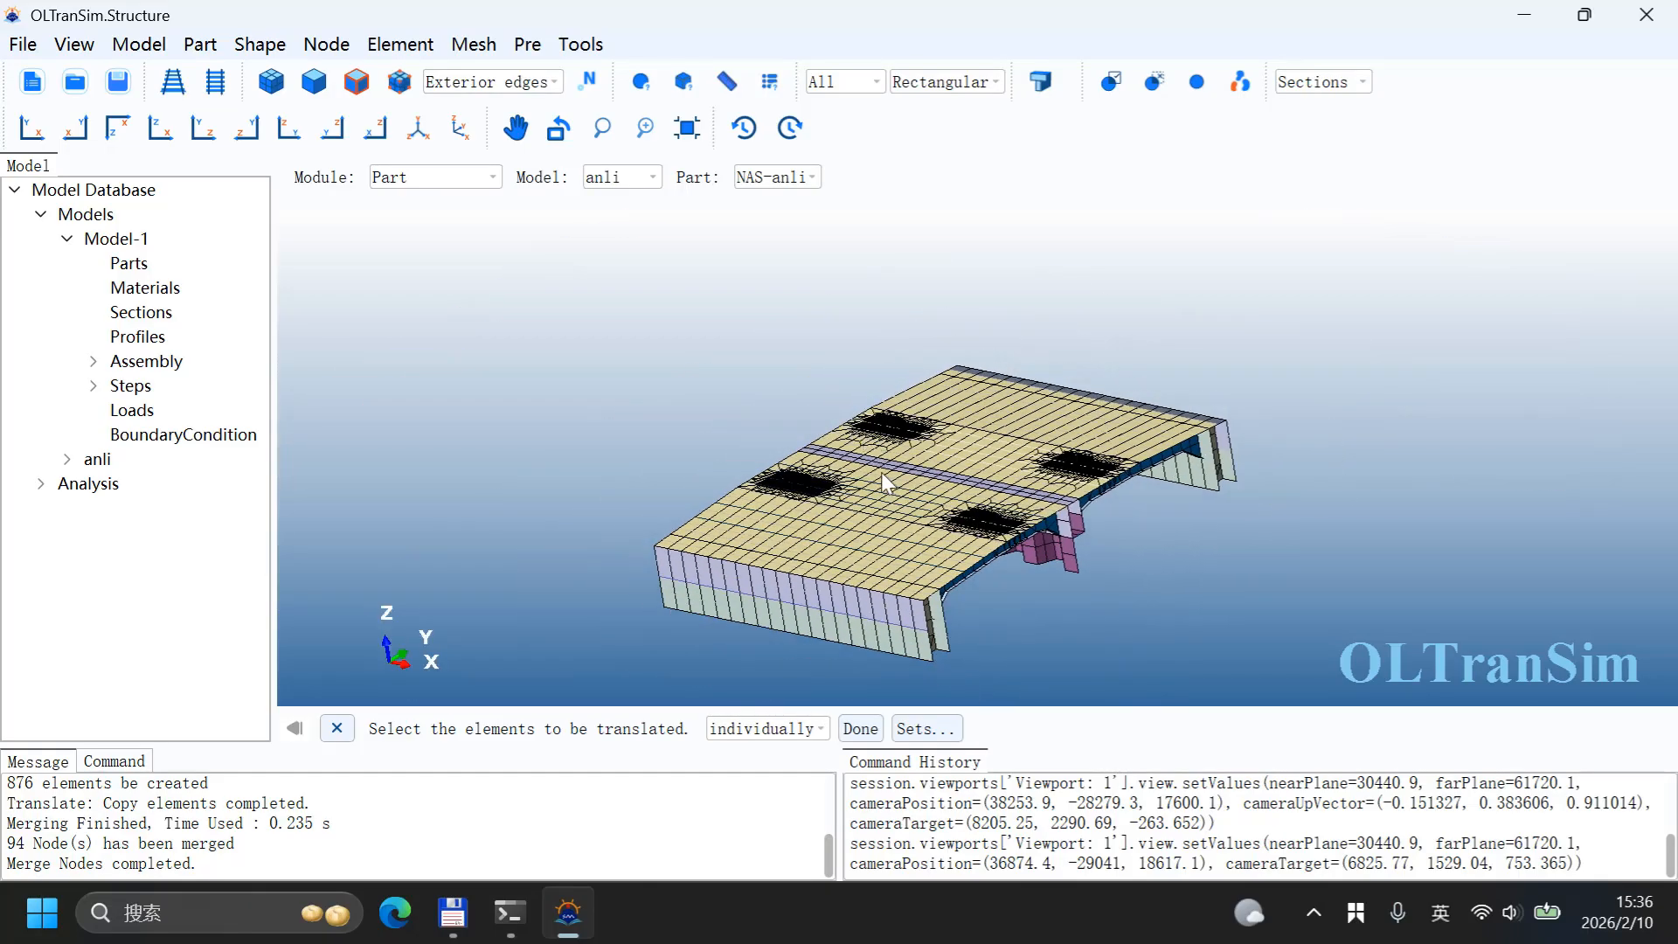
scroll(881, 472, up, 8)
scroll(831, 453, down, 2)
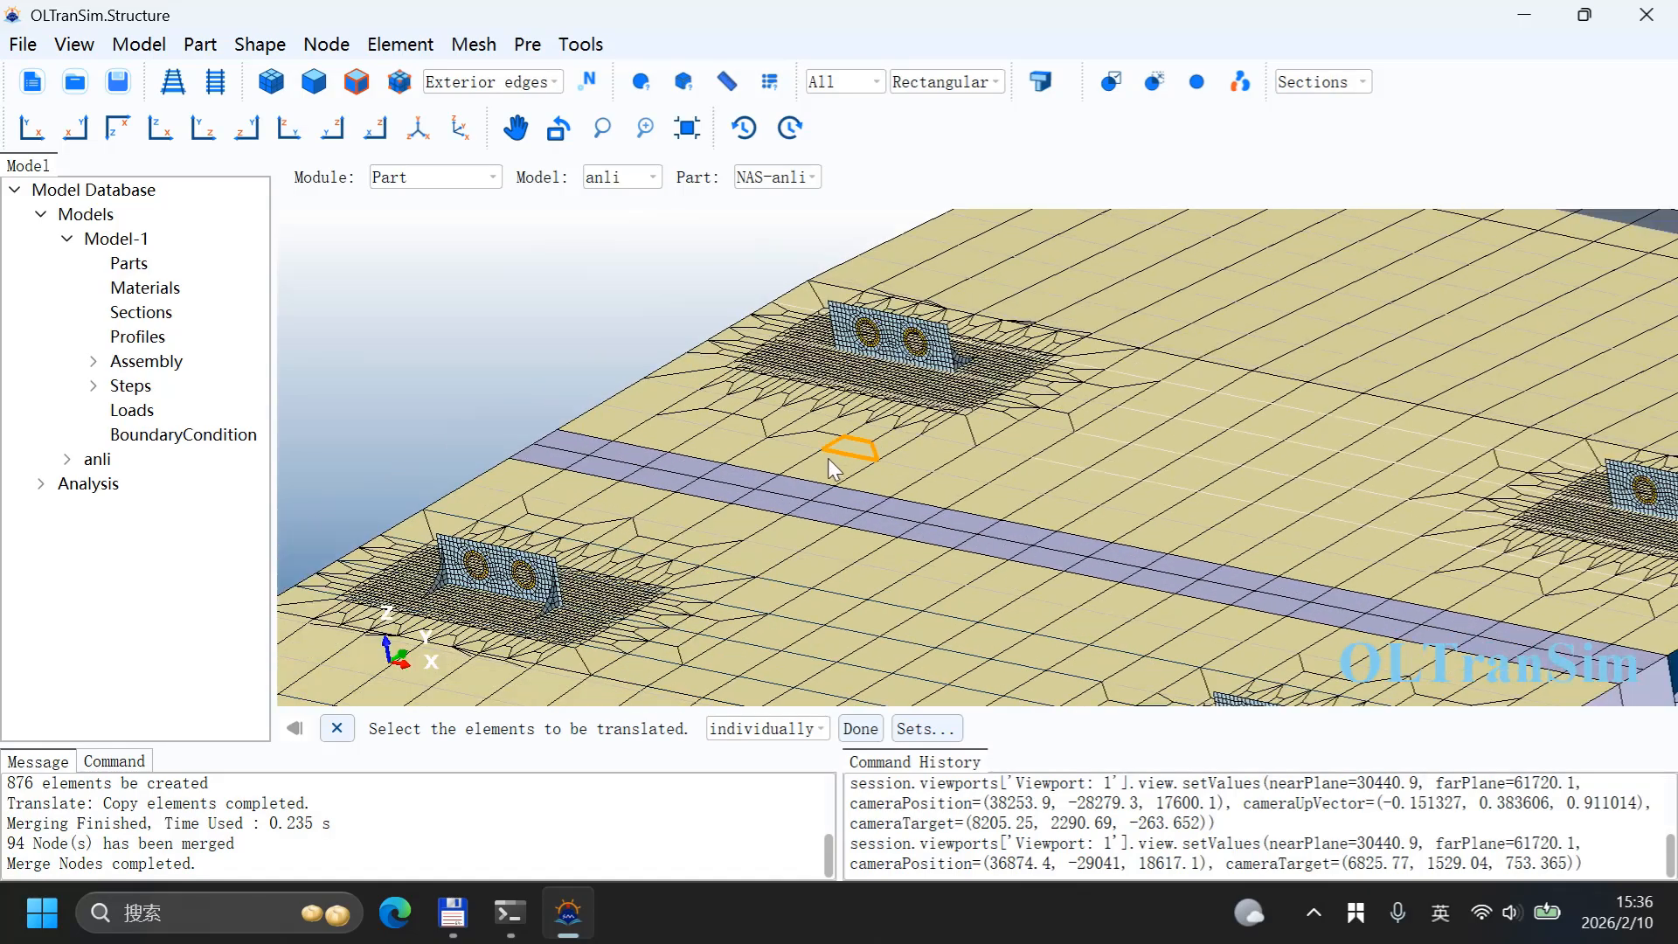
Step: Create a midpoint node at the centre of the first lifting hole between its top and bottom edge nodes
click(326, 44)
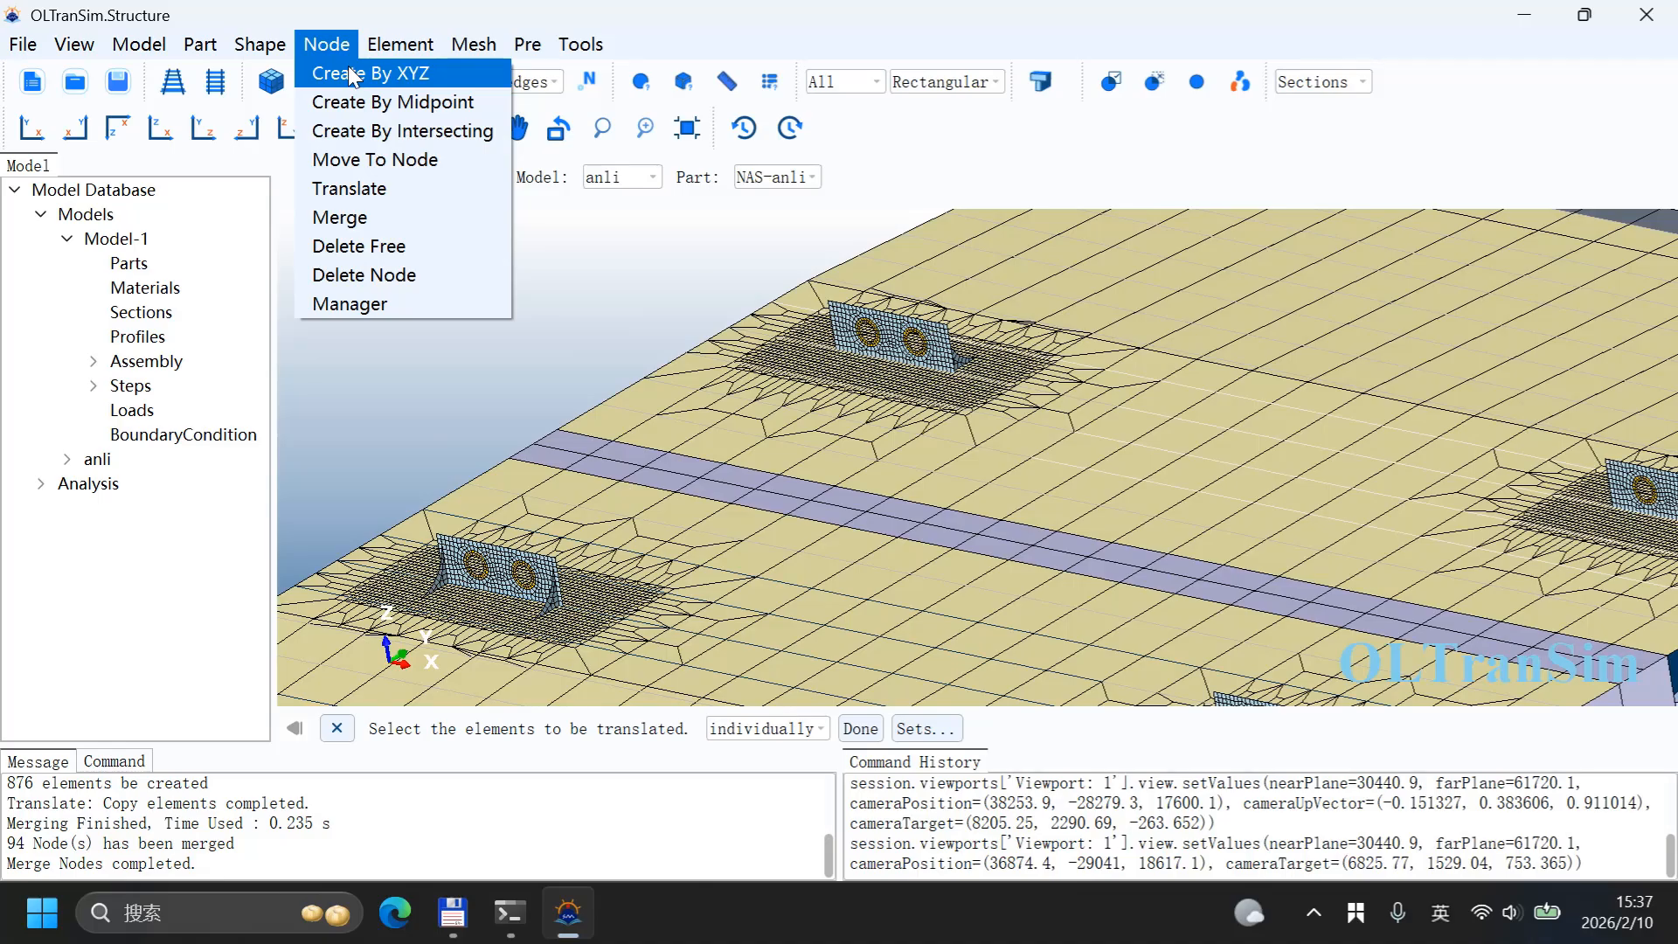
mouse_move(400, 44)
mouse_move(326, 44)
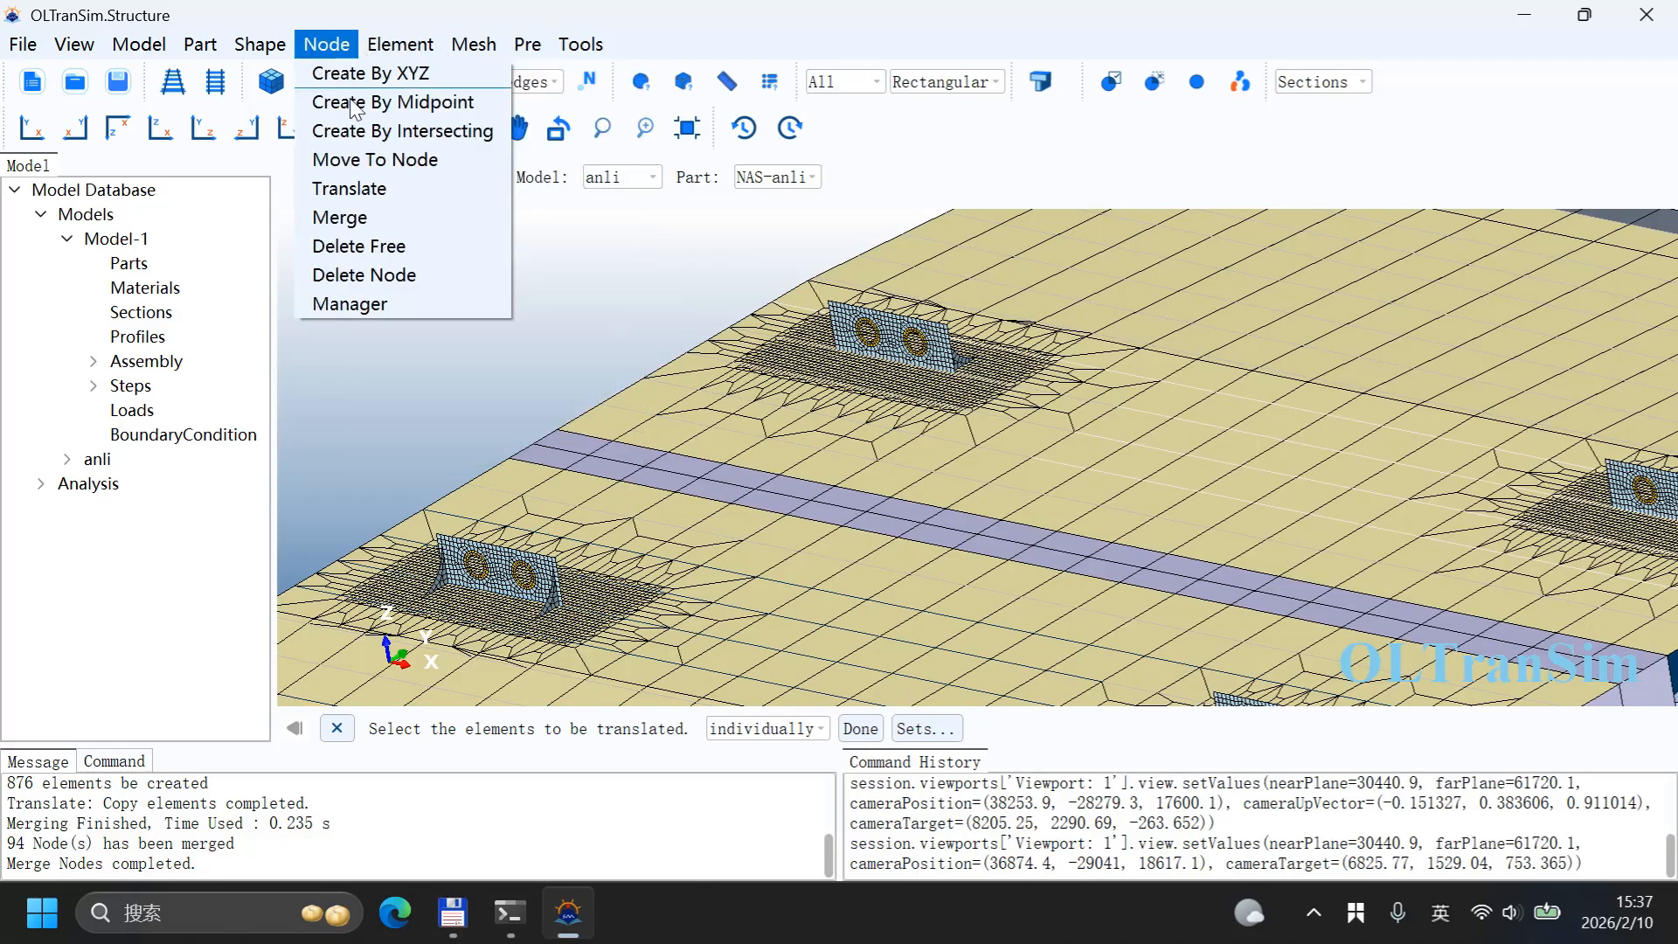
click(411, 102)
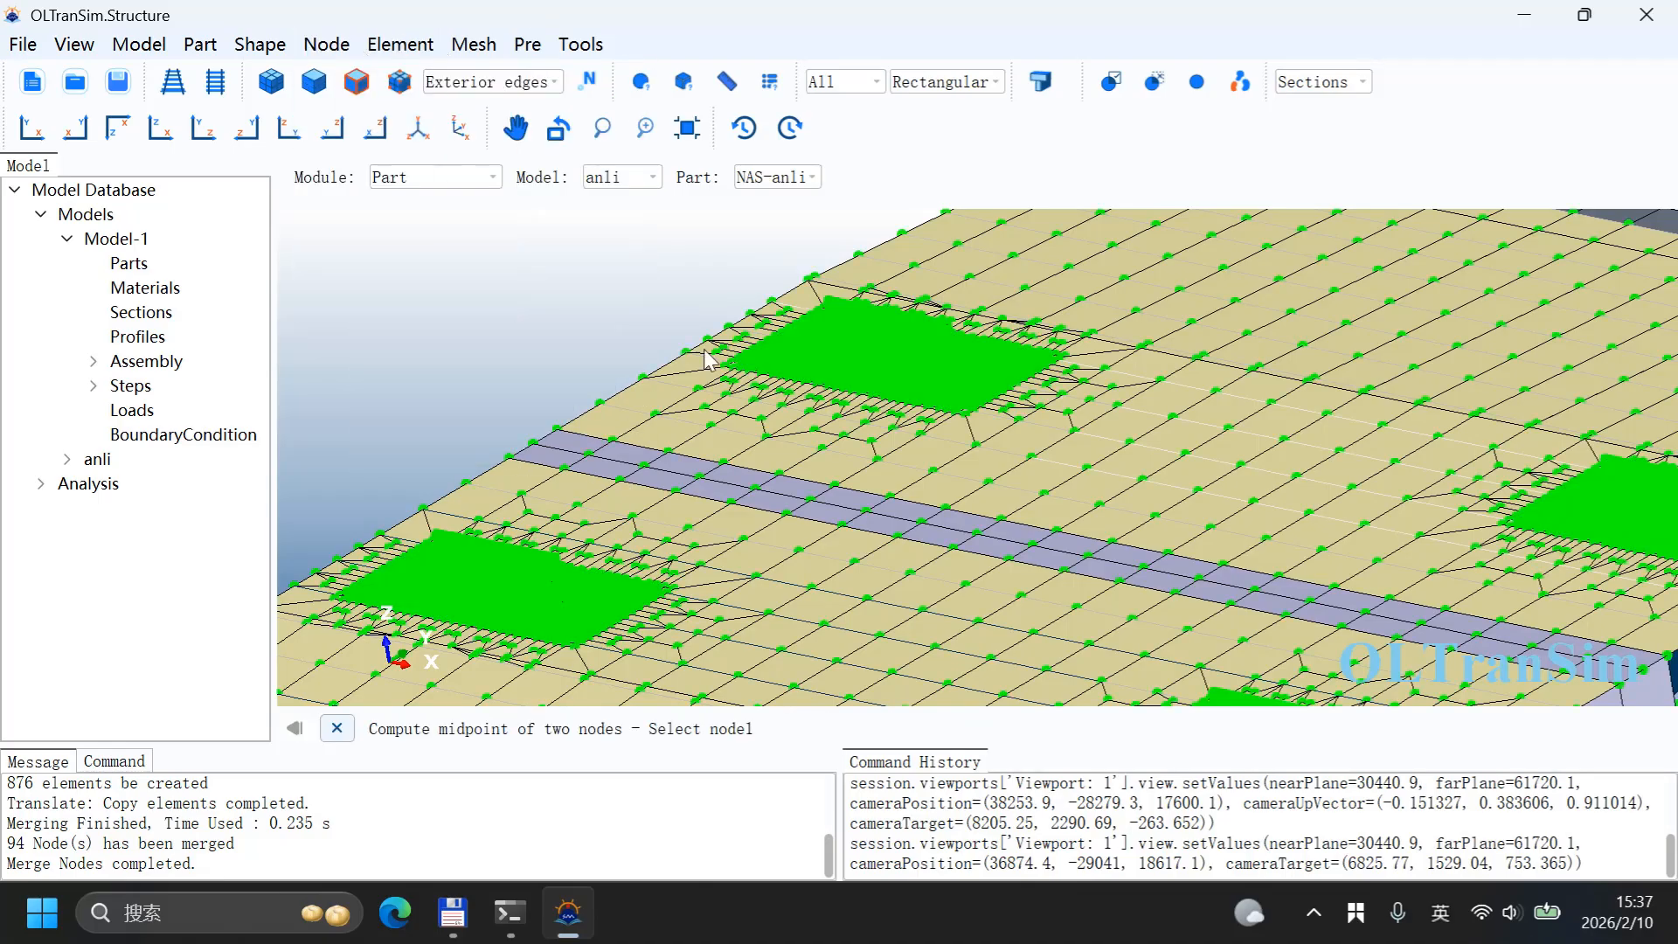
scroll(1100, 357, up, 10)
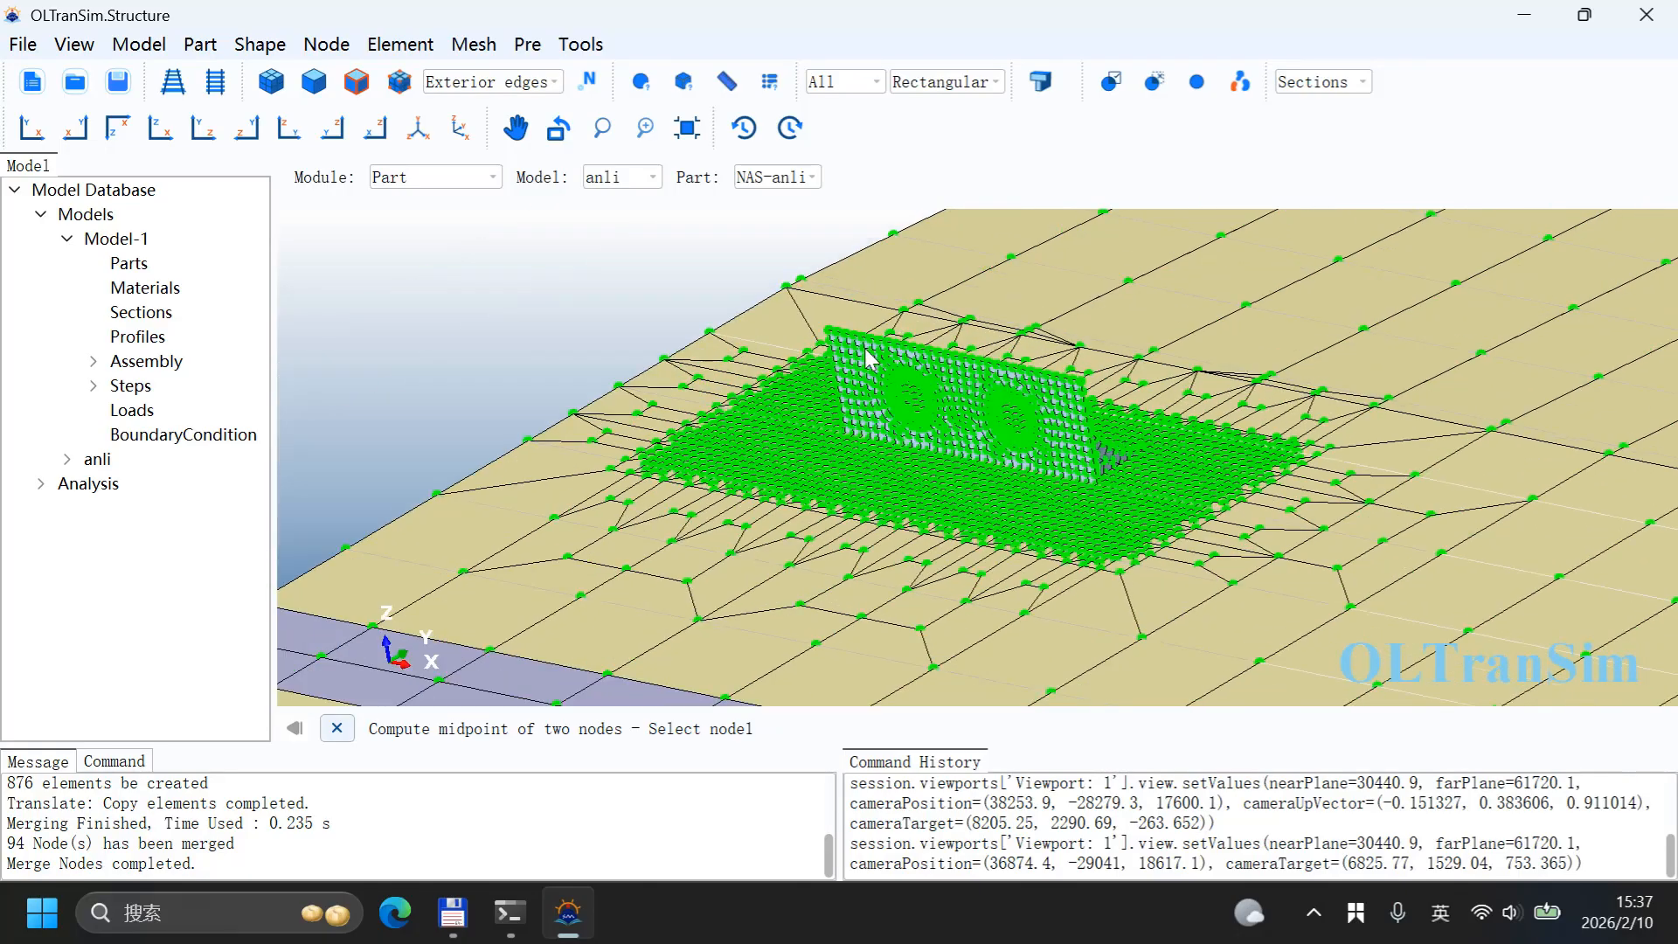
scroll(909, 384, up, 8)
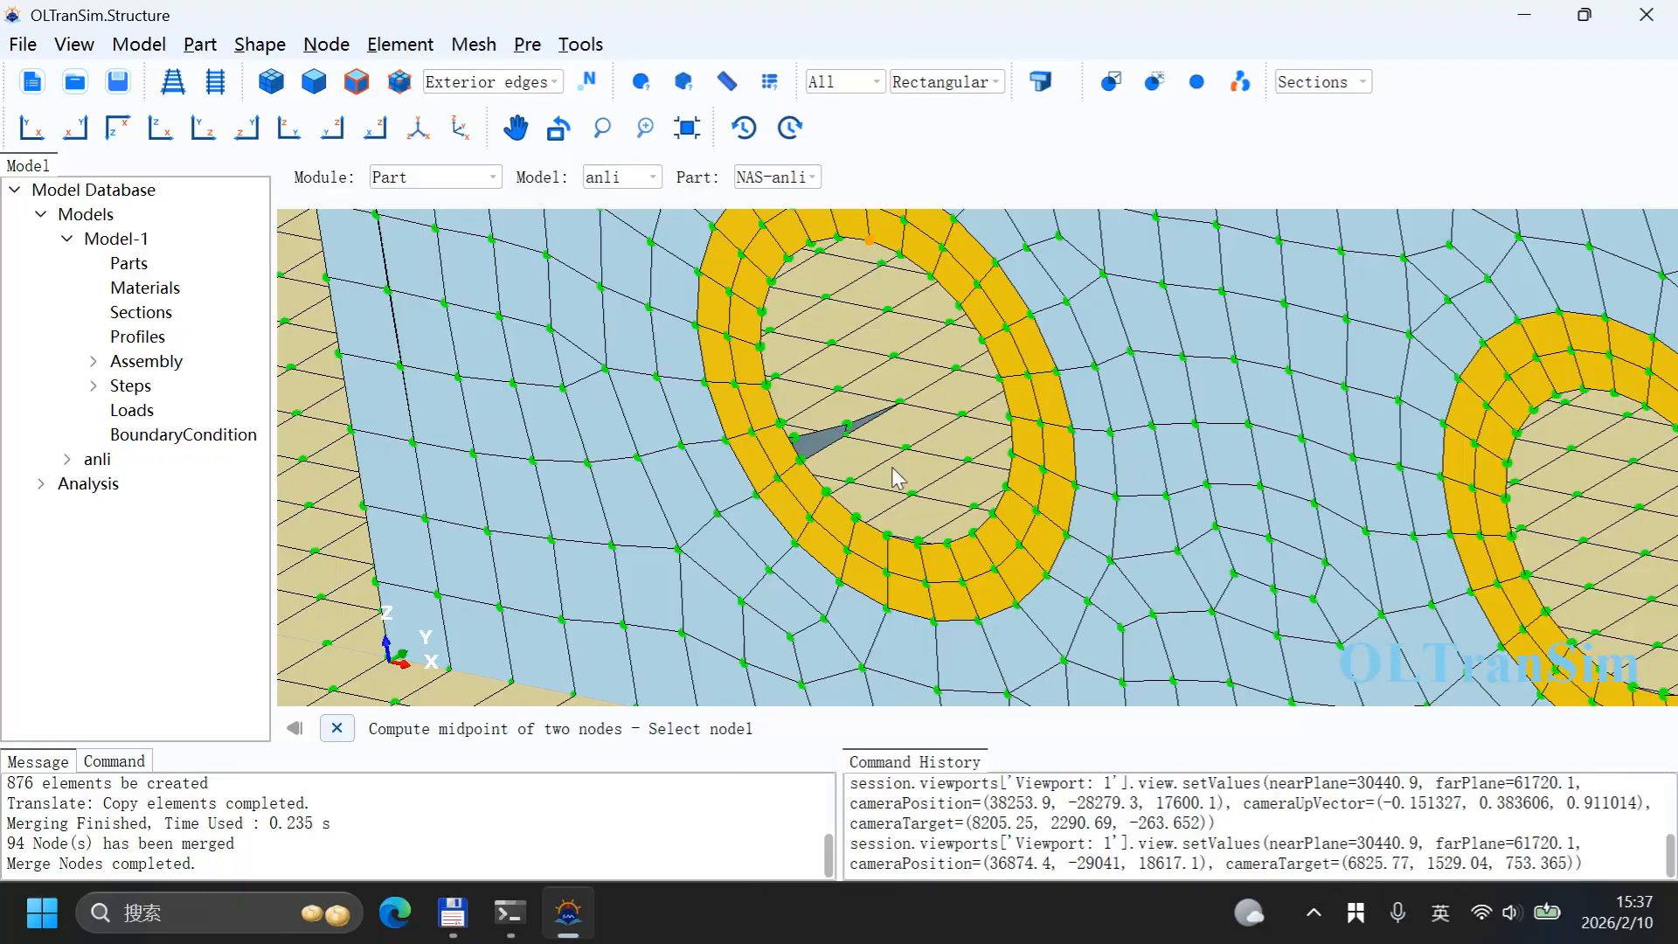
middle_drag(893, 470, 941, 460)
scroll(997, 393, down, 5)
scroll(813, 394, down, 1)
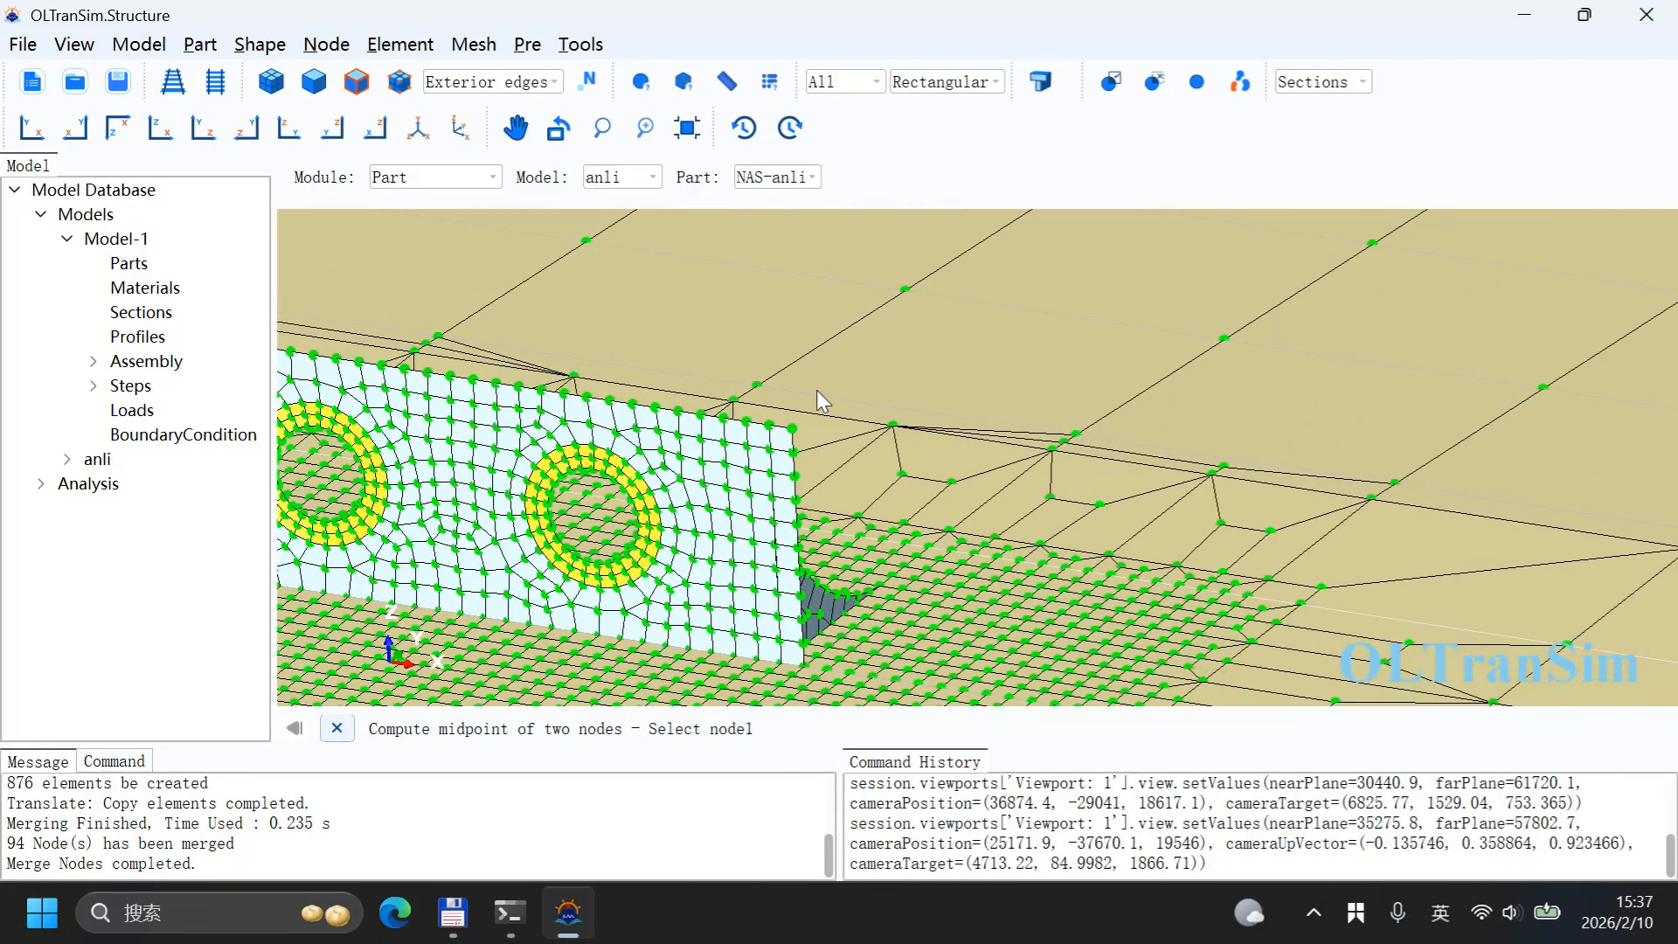
middle_drag(817, 390, 1258, 418)
scroll(888, 502, up, 7)
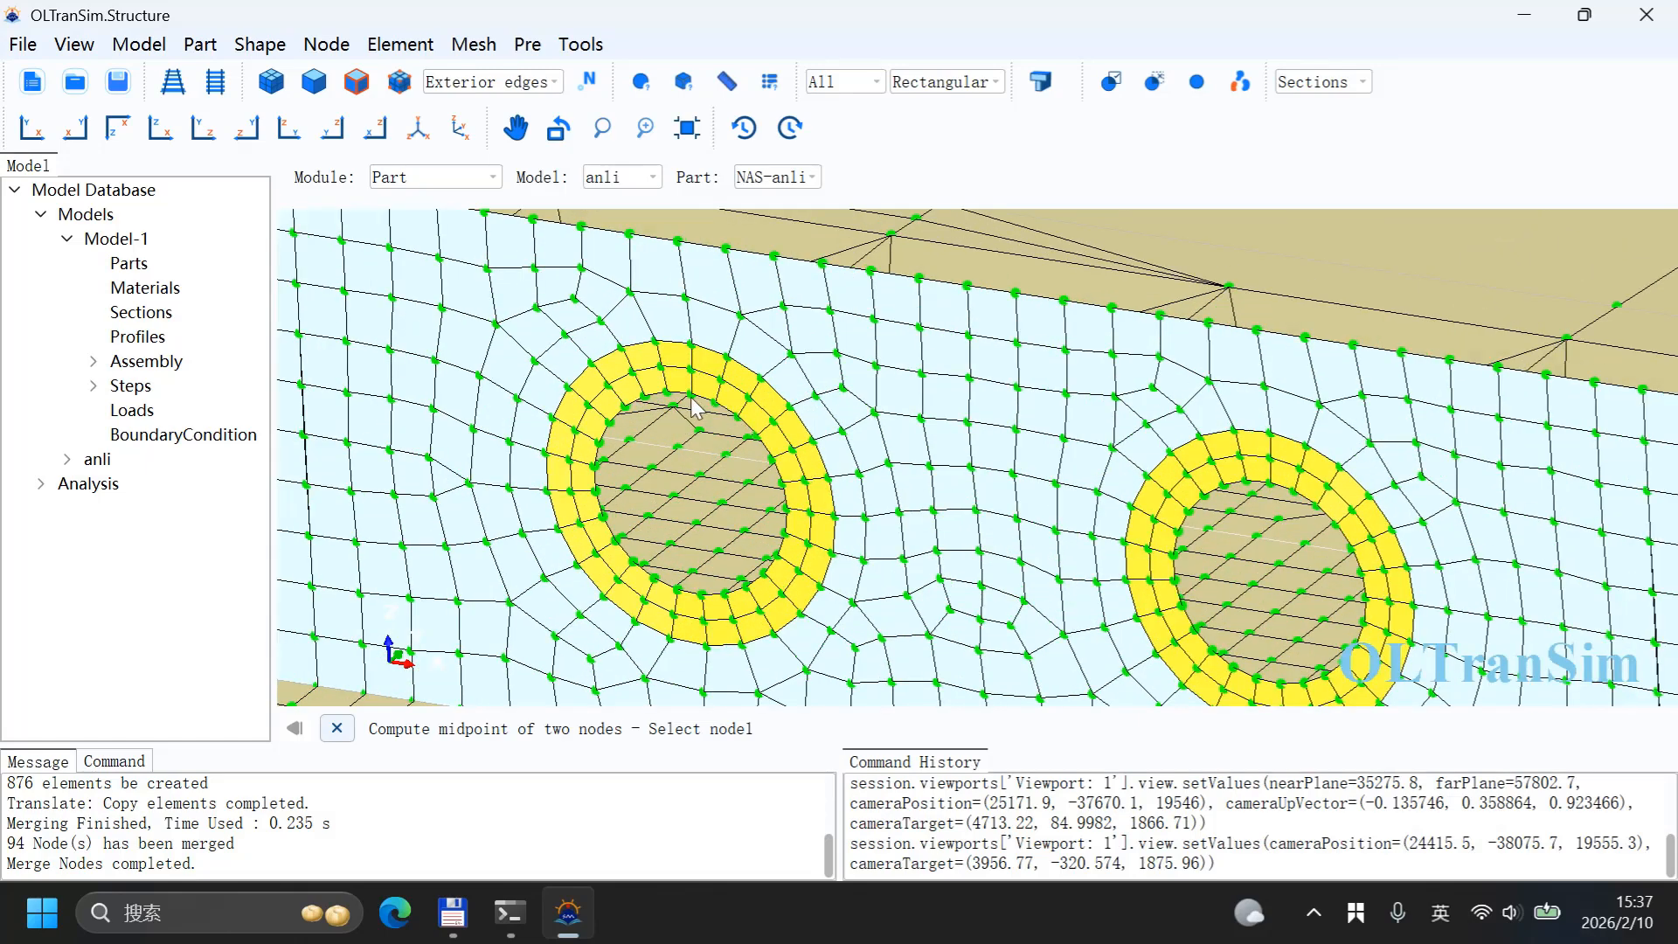
click(692, 393)
click(703, 597)
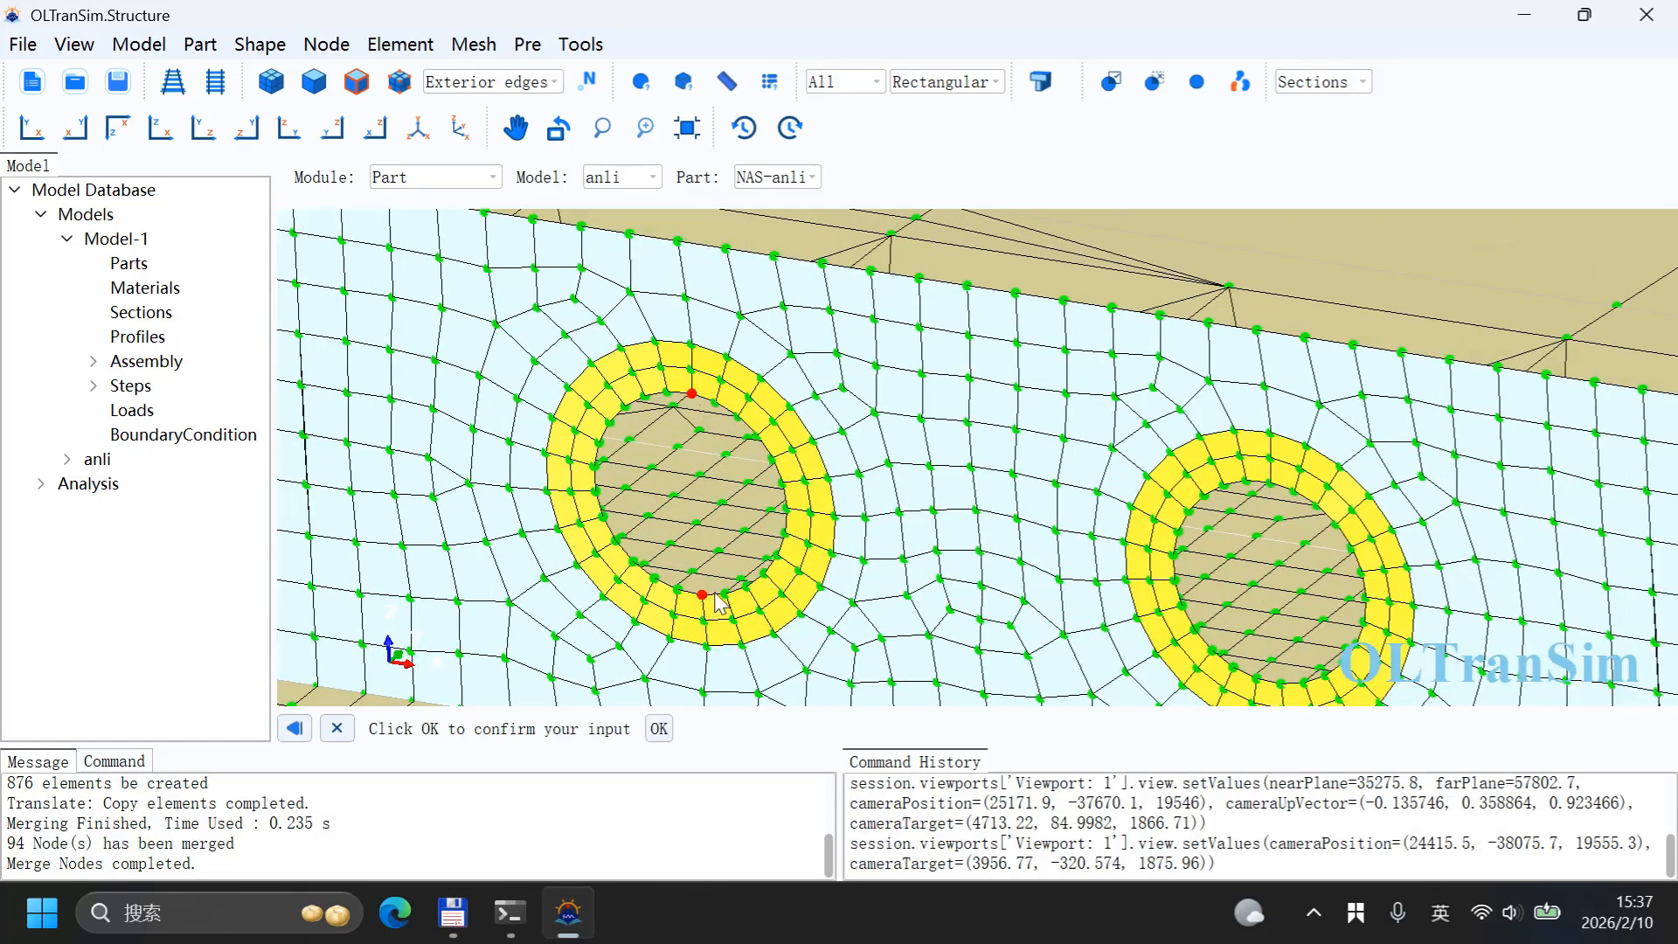
middle_click(745, 522)
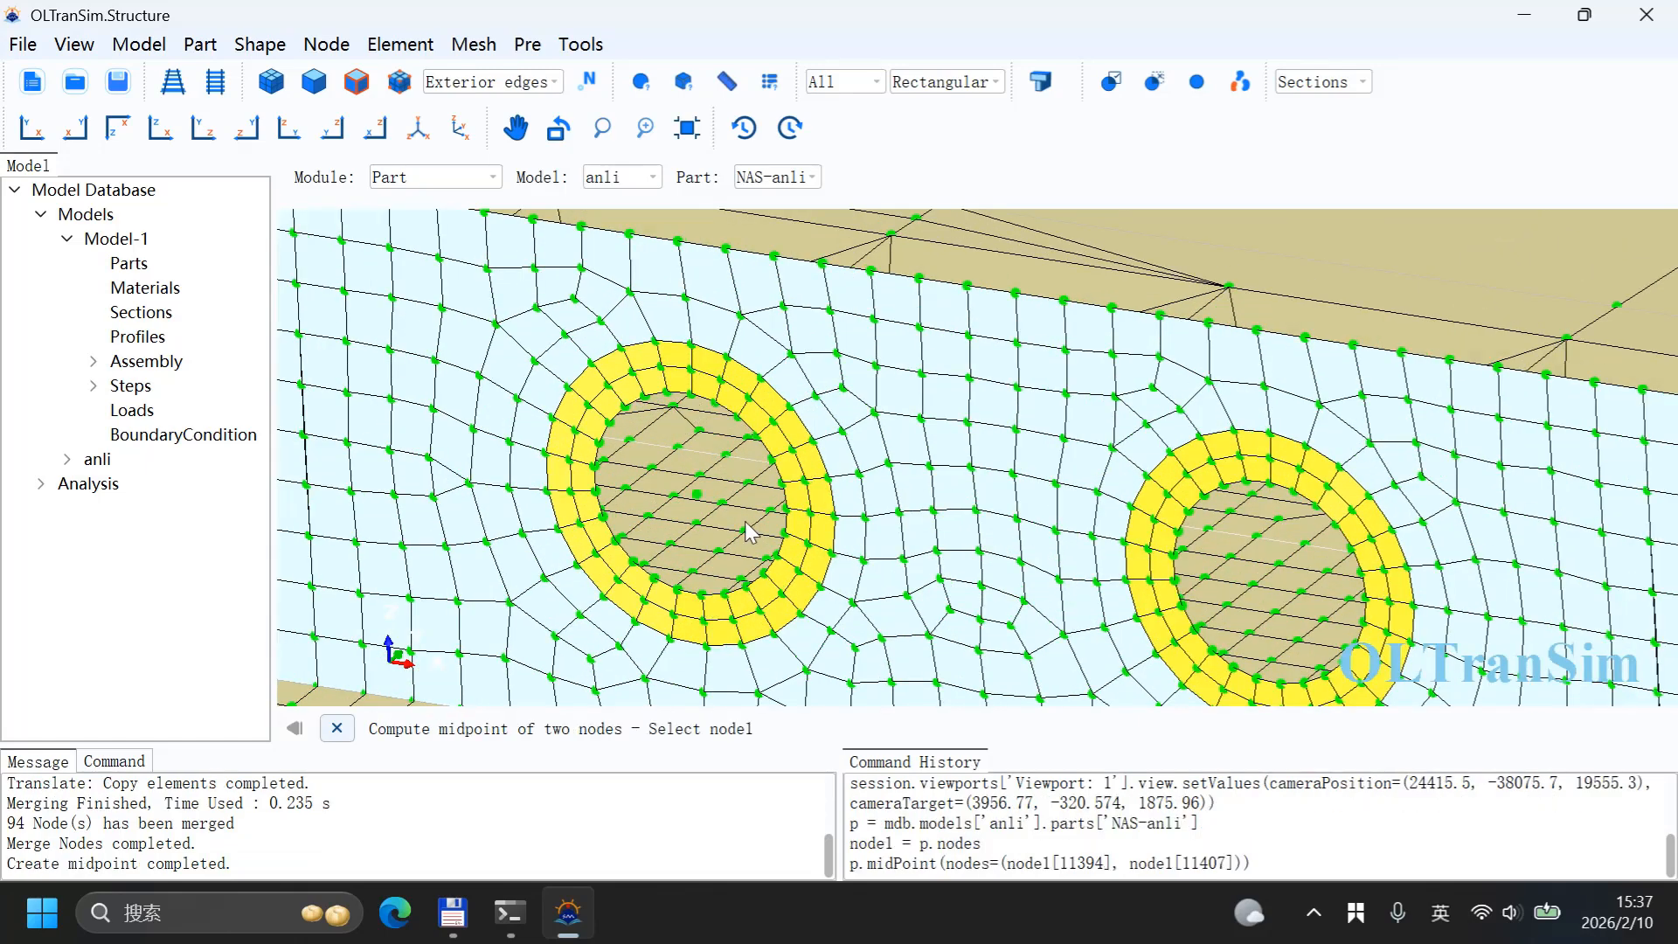
Step: Create a midpoint node at the centre of the second lifting hole between its top and bottom edge nodes
click(1273, 486)
click(1284, 687)
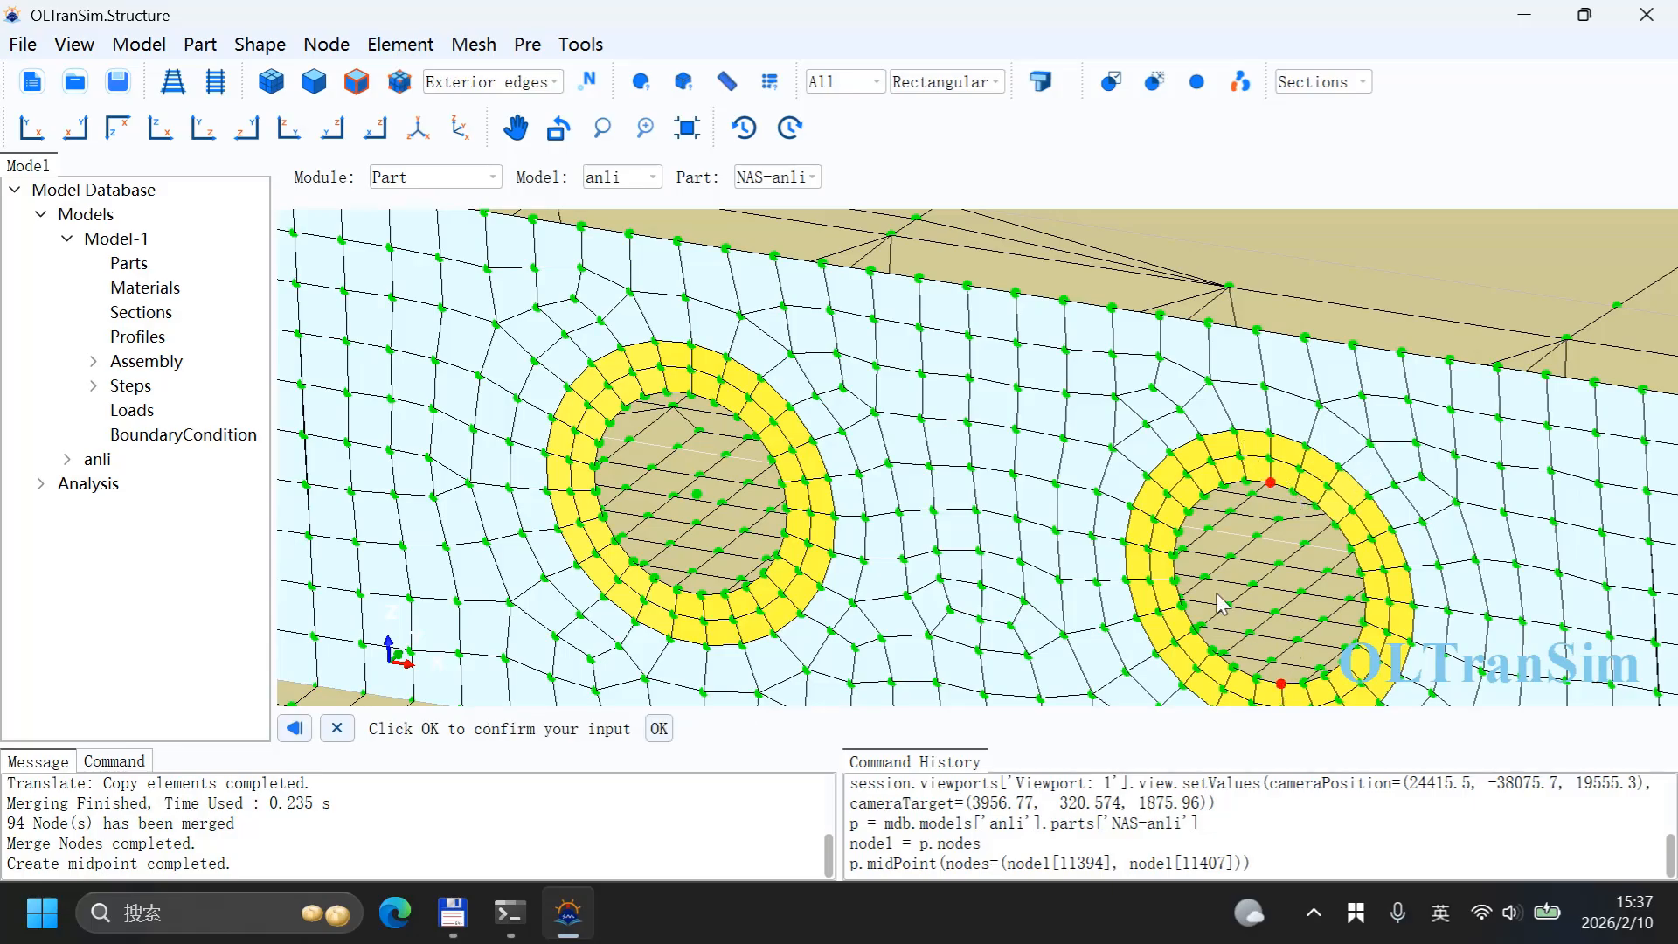
middle_click(1216, 596)
scroll(1208, 570, down, 10)
scroll(1284, 520, down, 3)
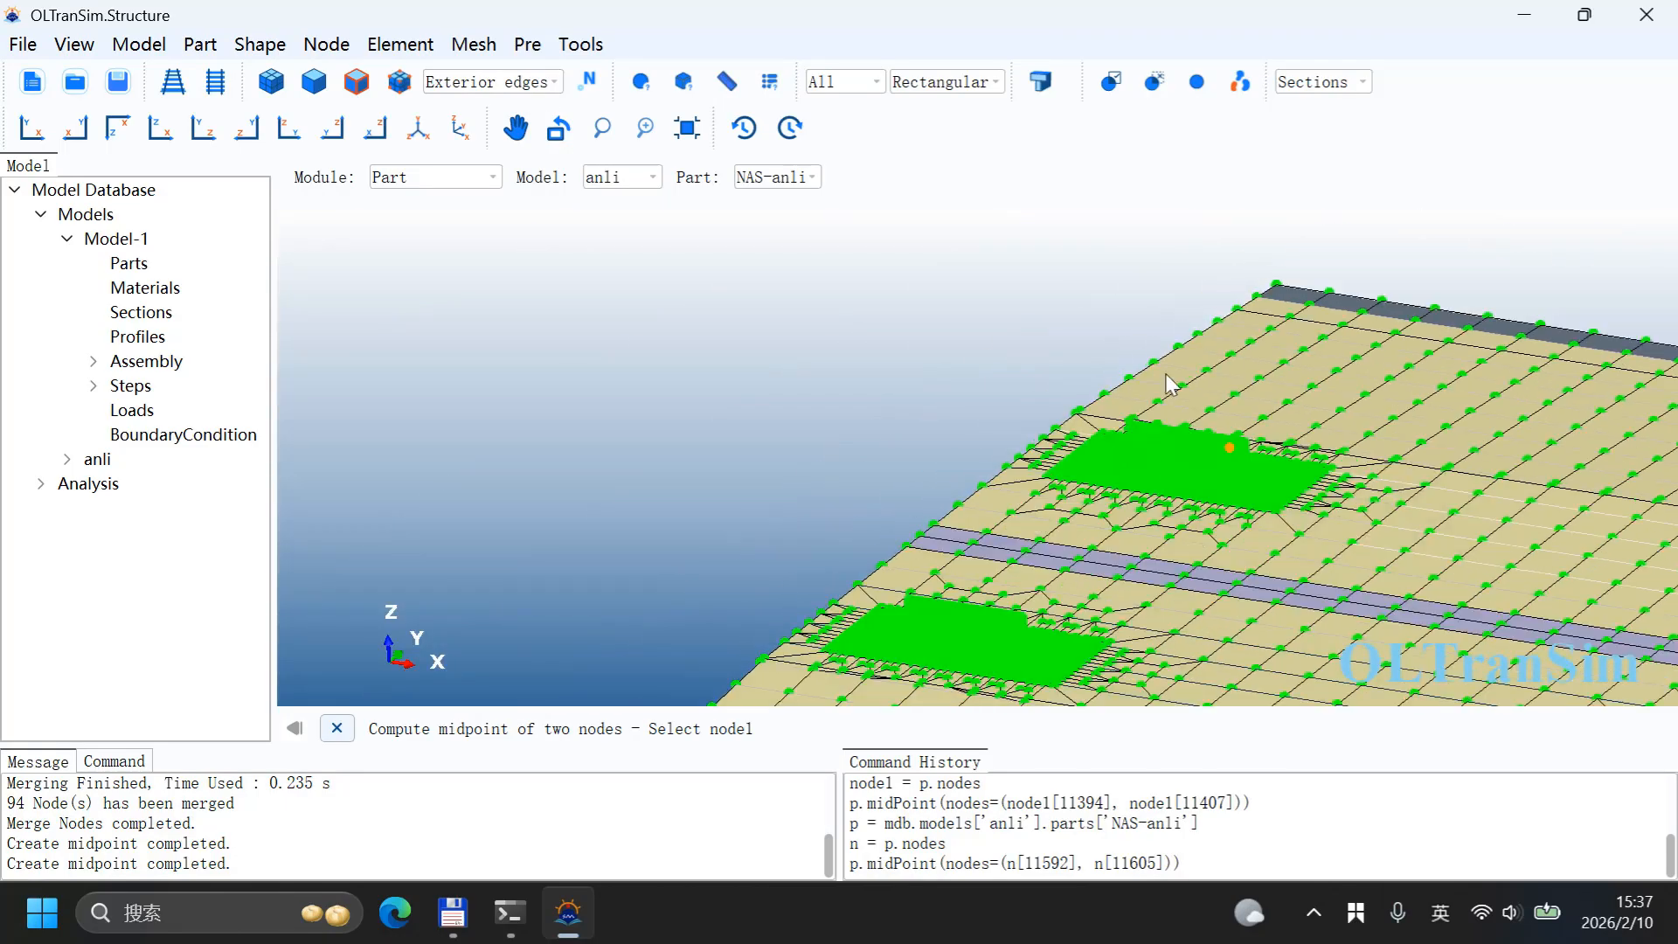
Step: Create a midpoint node at the centre of the first hole on the next lifting wall, between its top and bottom edge nodes
scroll(765, 633, up, 12)
scroll(773, 577, down, 2)
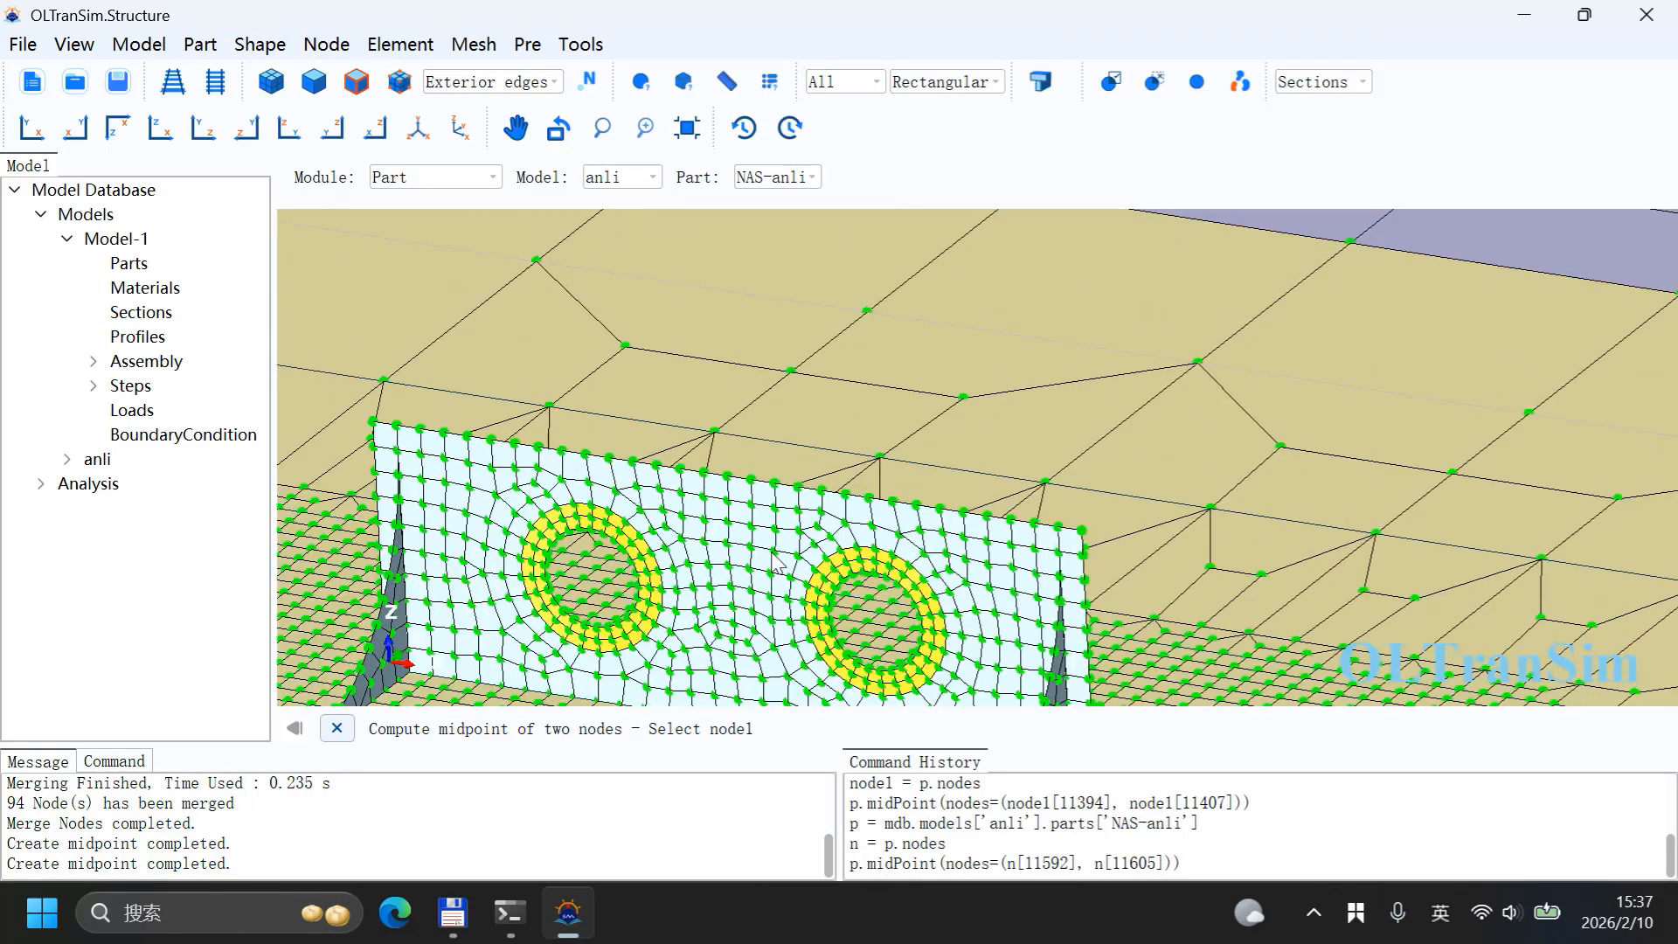
scroll(581, 573, up, 4)
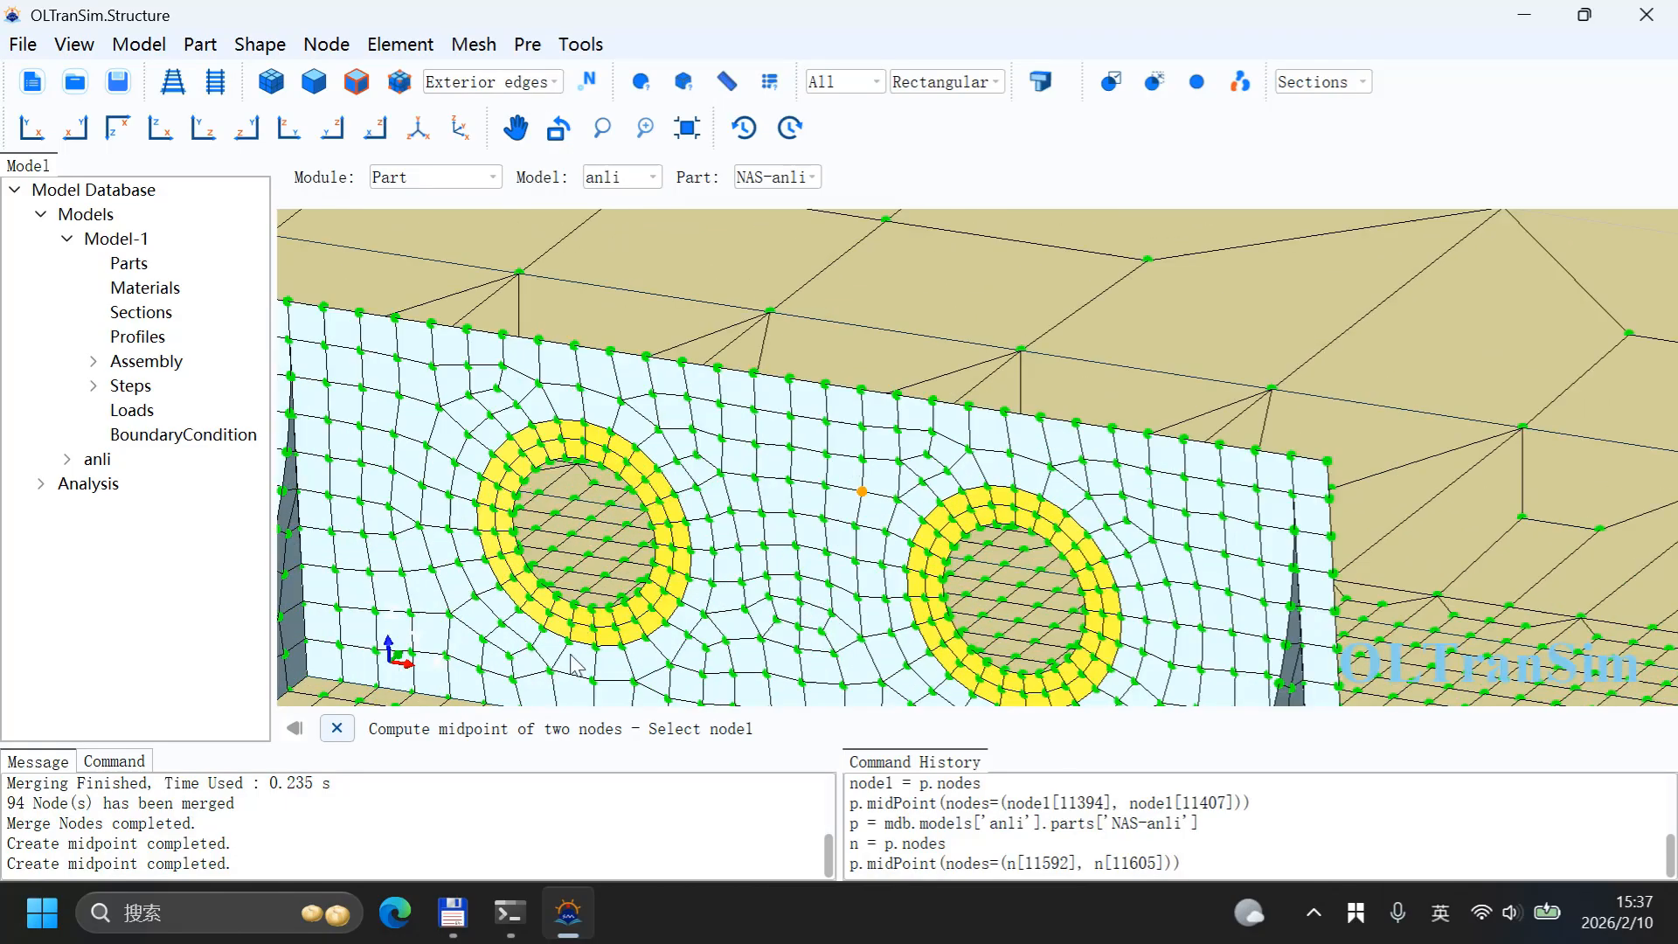
click(586, 460)
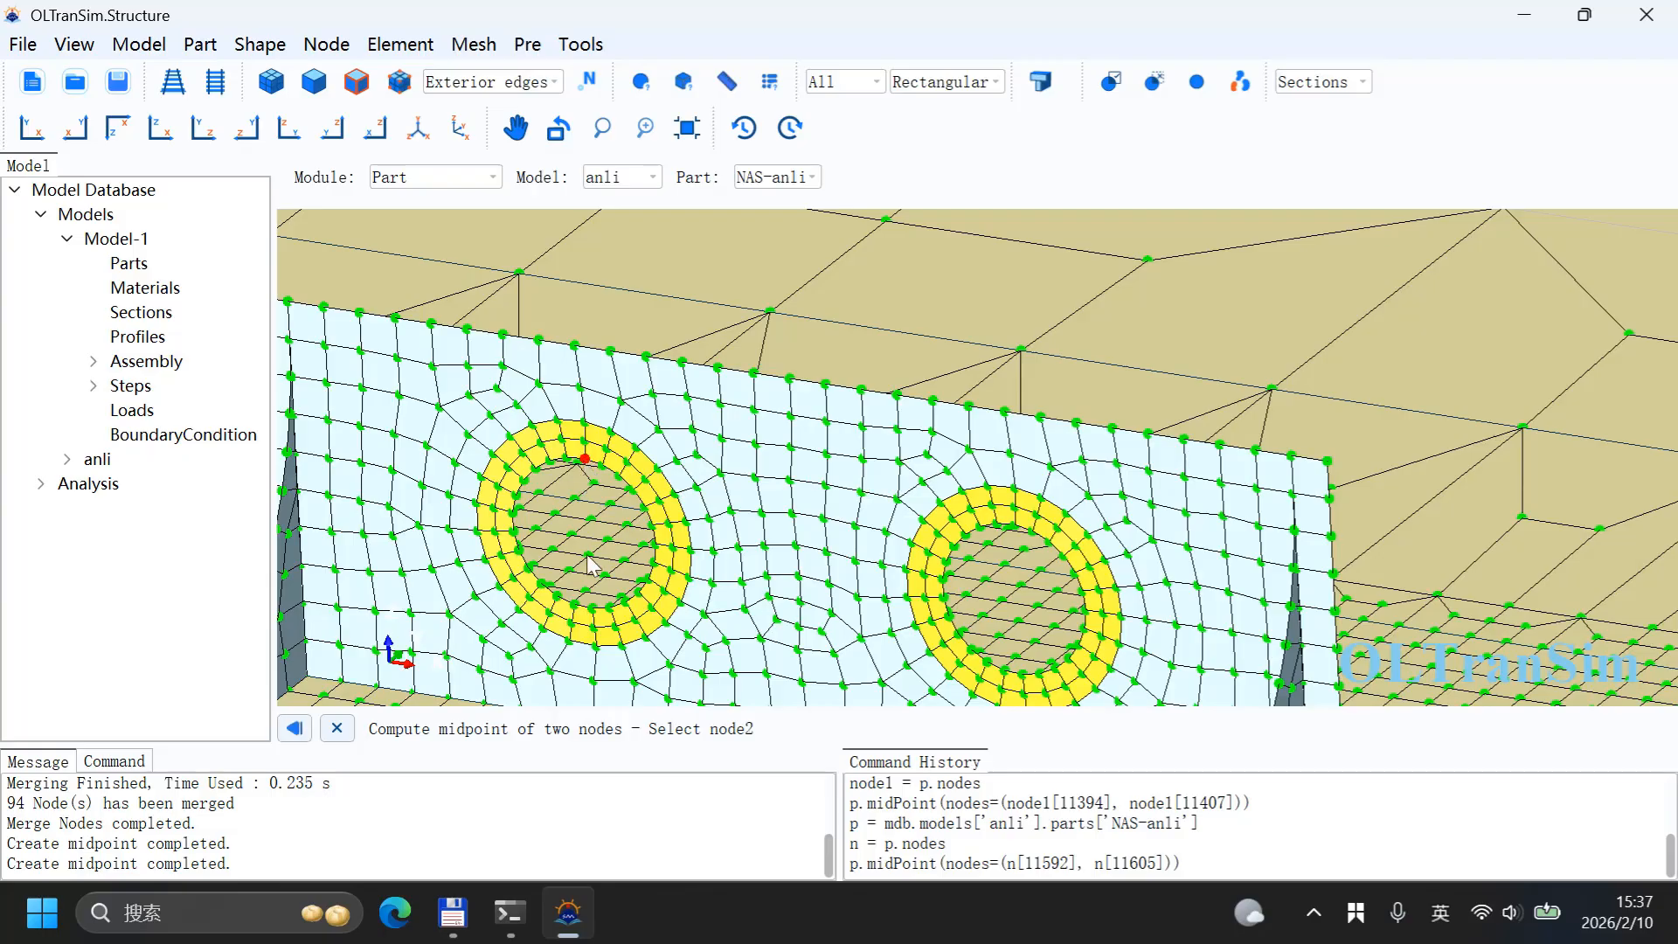
click(593, 610)
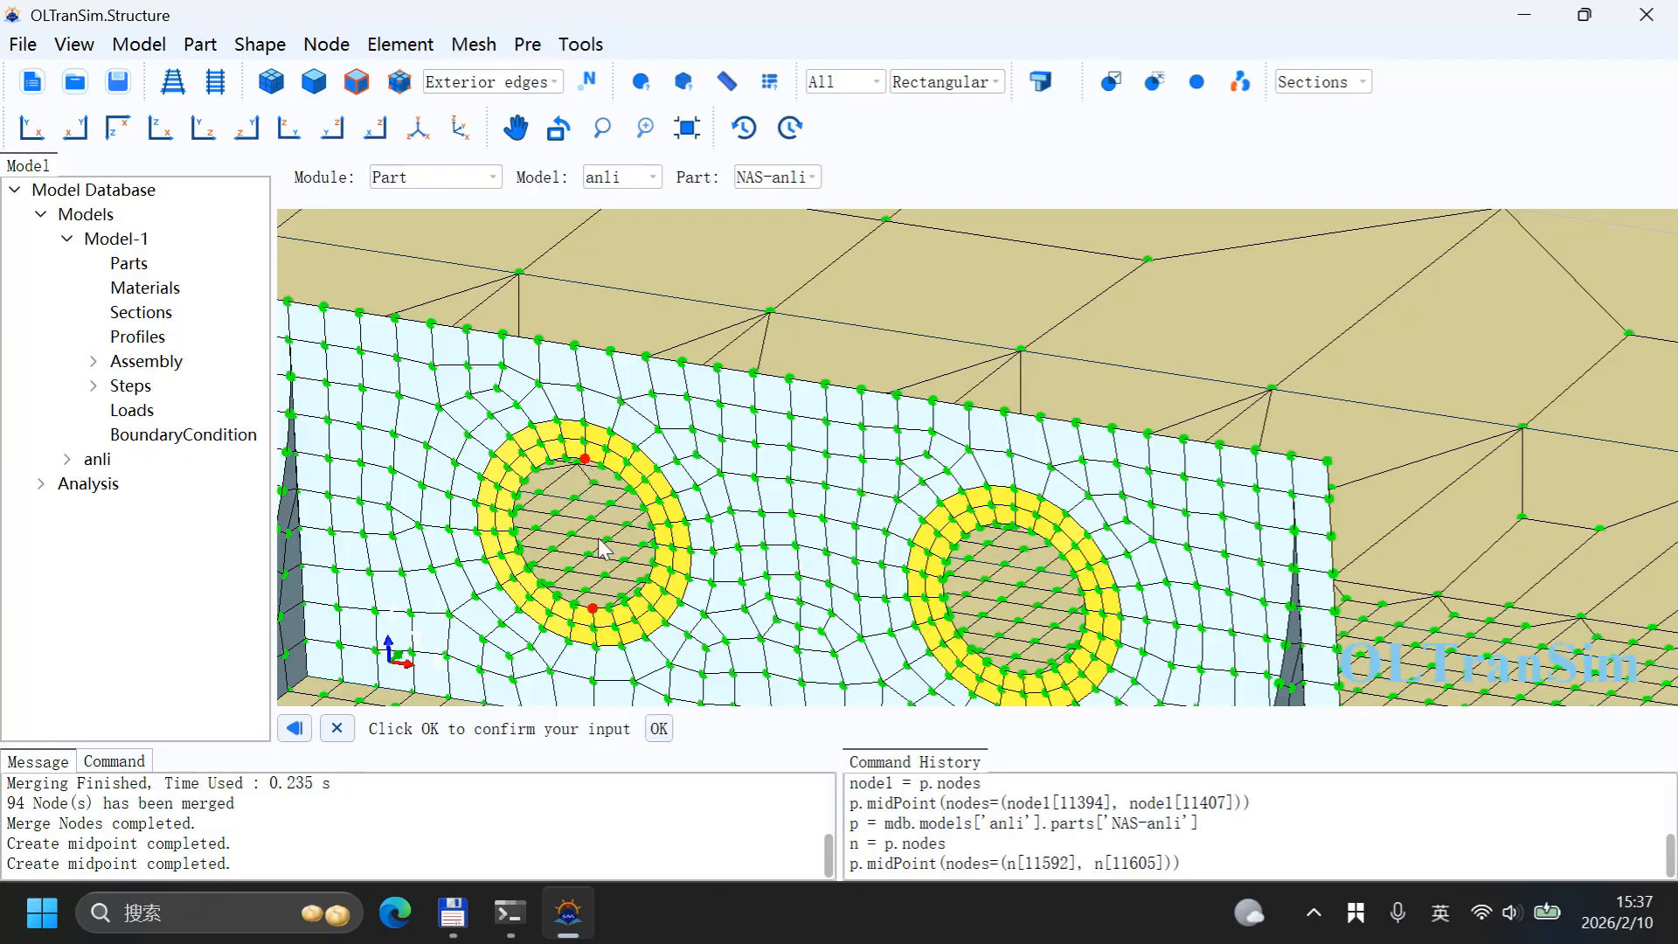
Step: Create a midpoint node at the centre of that wall's second hole, between its top and bottom edge nodes
click(1014, 526)
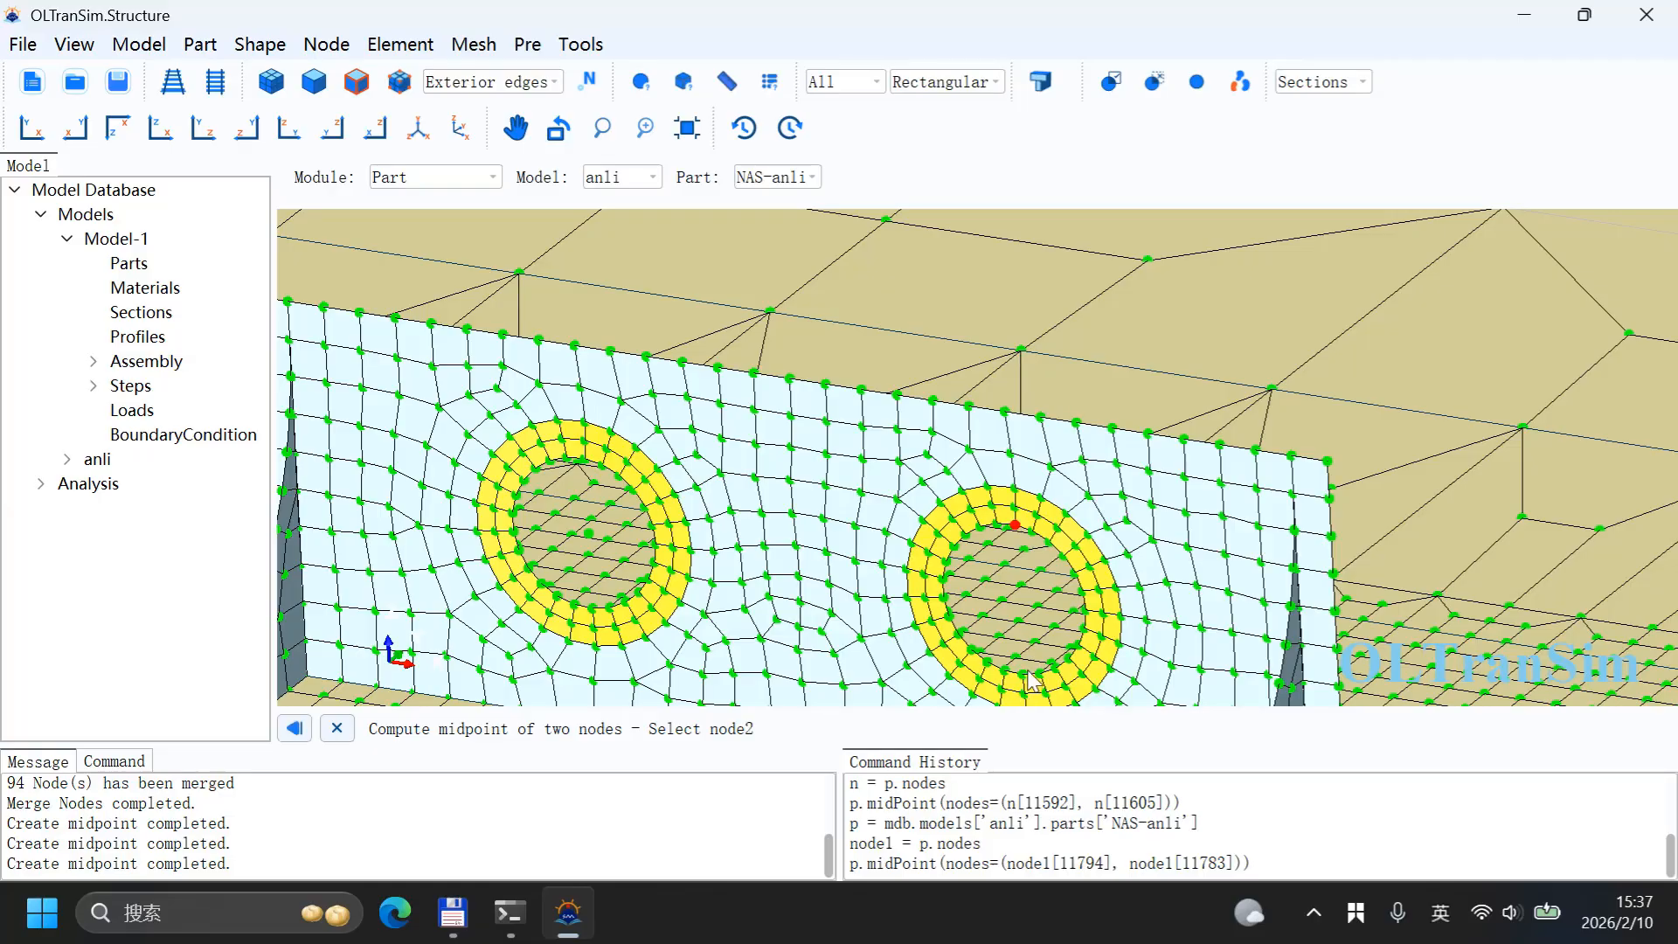
click(1024, 676)
middle_click(940, 573)
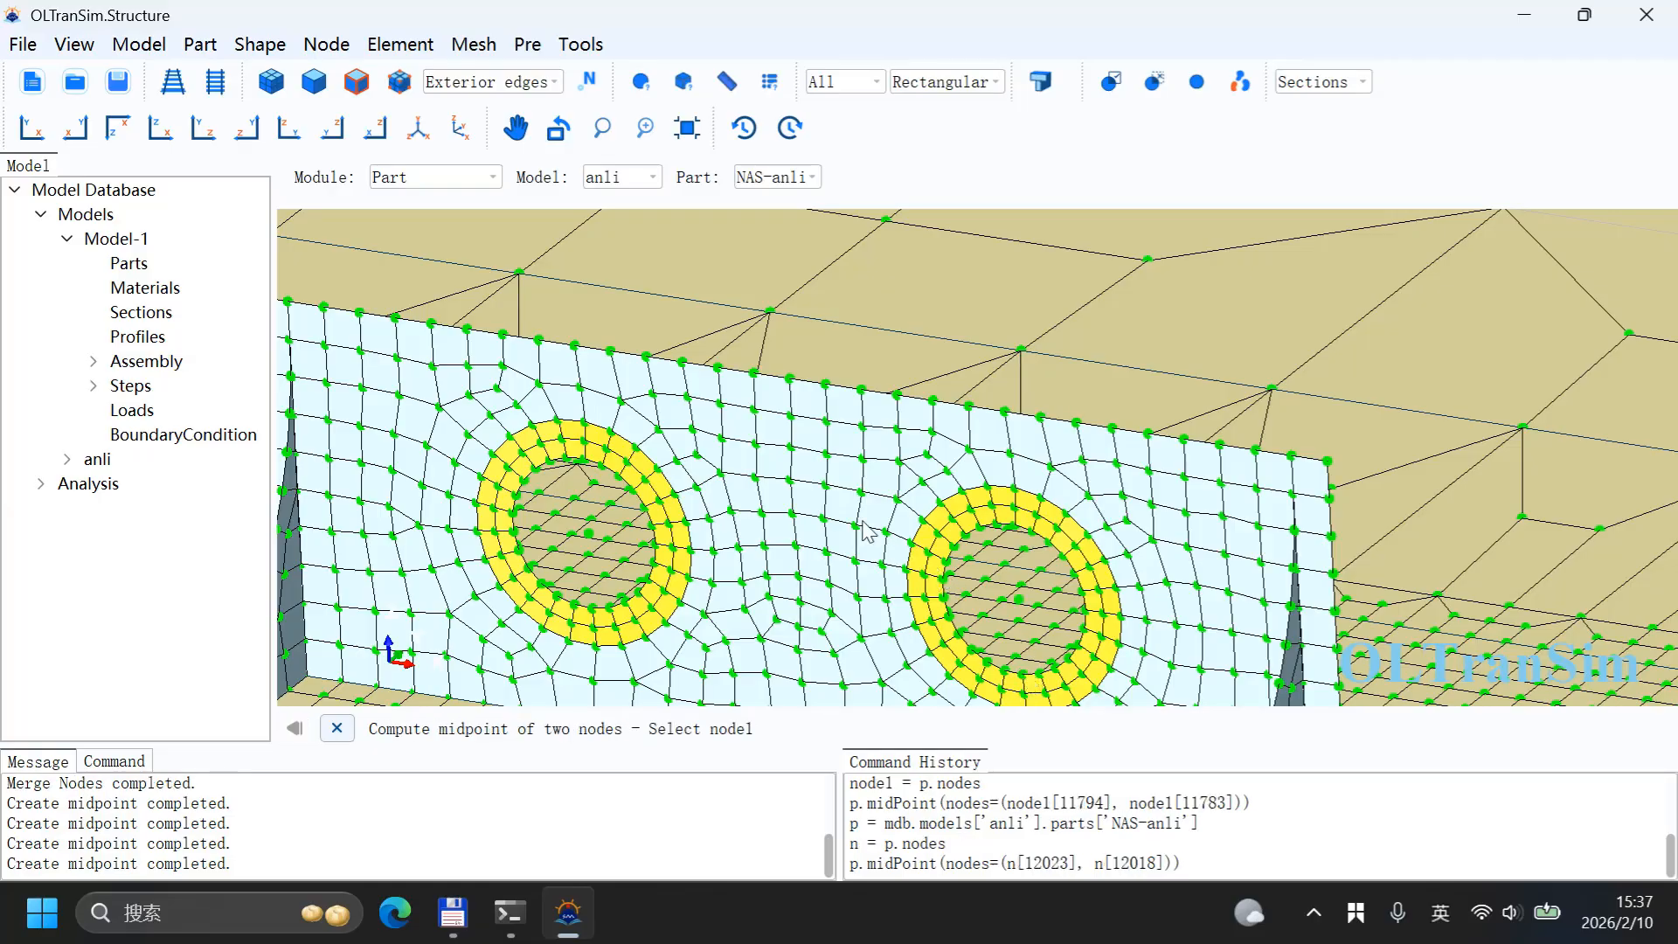
Step: Create a midpoint node at the centre of the first hole on another lifting wall, between its top and bottom nodes
scroll(699, 450, down, 11)
scroll(609, 421, down, 2)
scroll(1031, 406, up, 12)
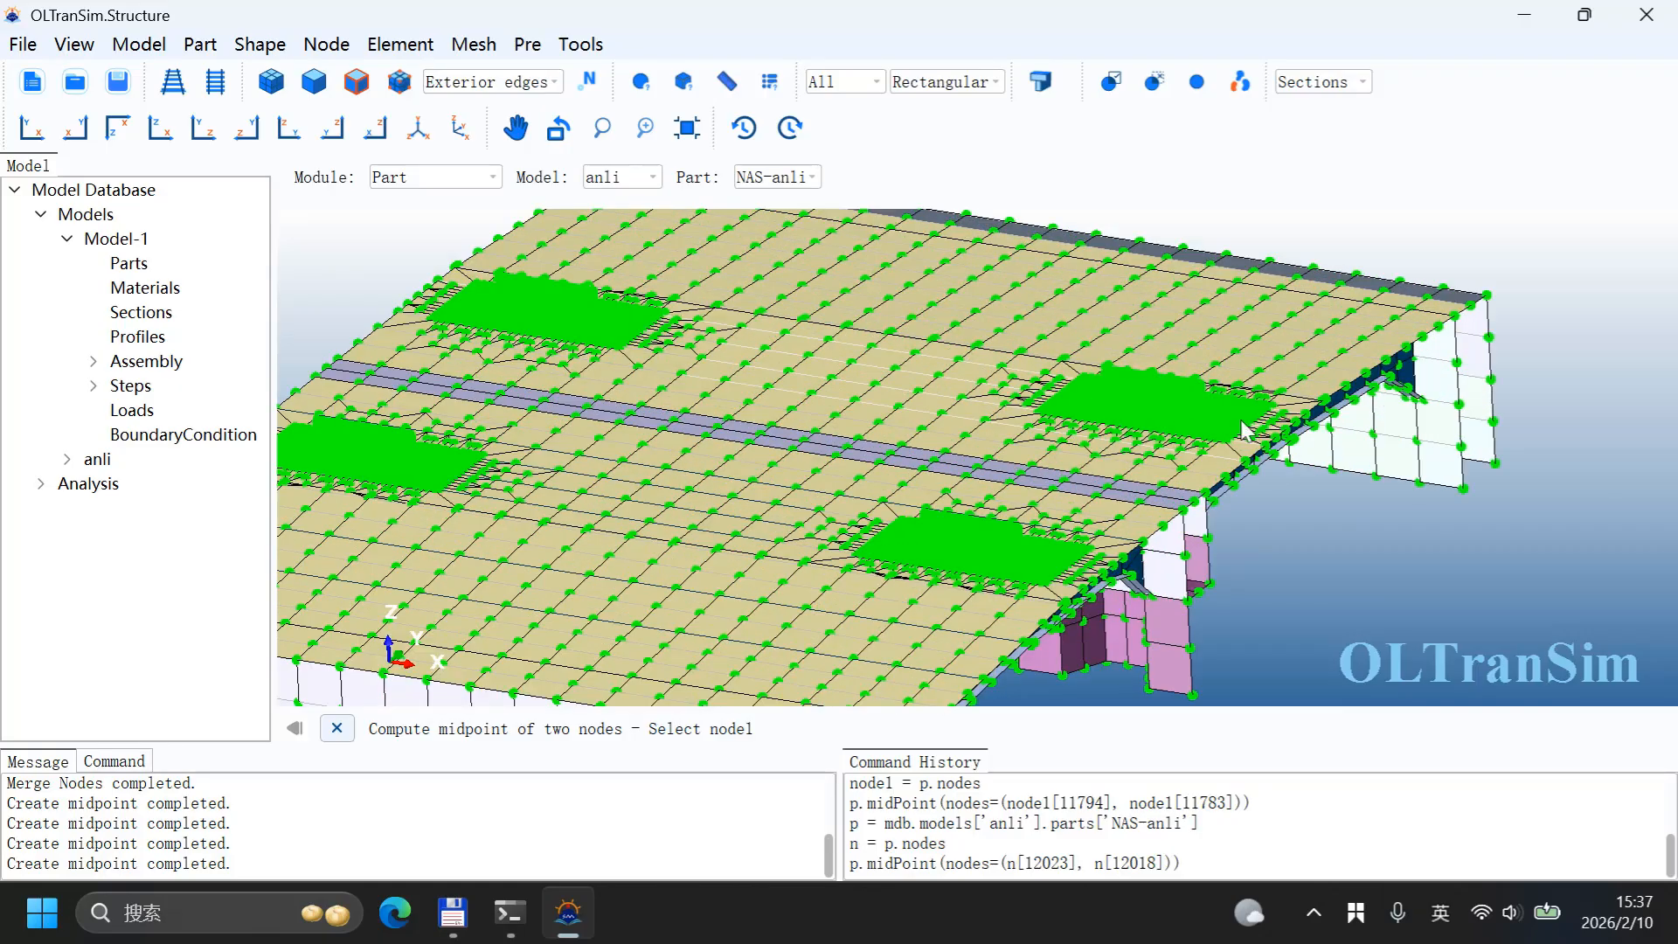
scroll(1016, 358, up, 3)
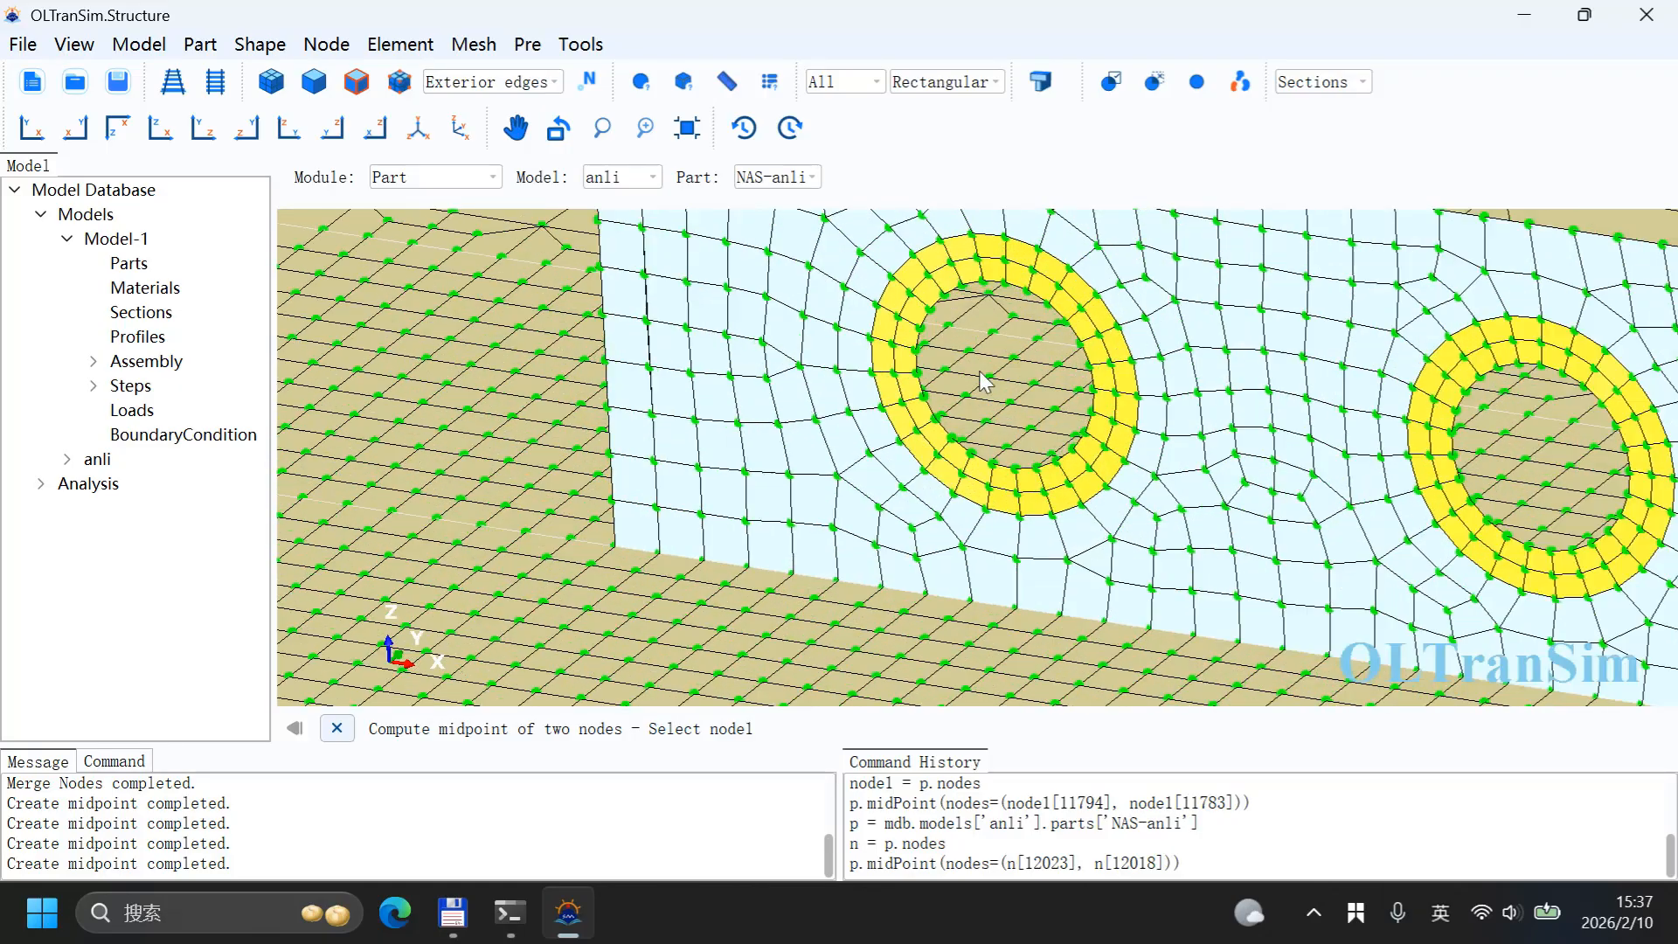
click(1005, 283)
click(1015, 469)
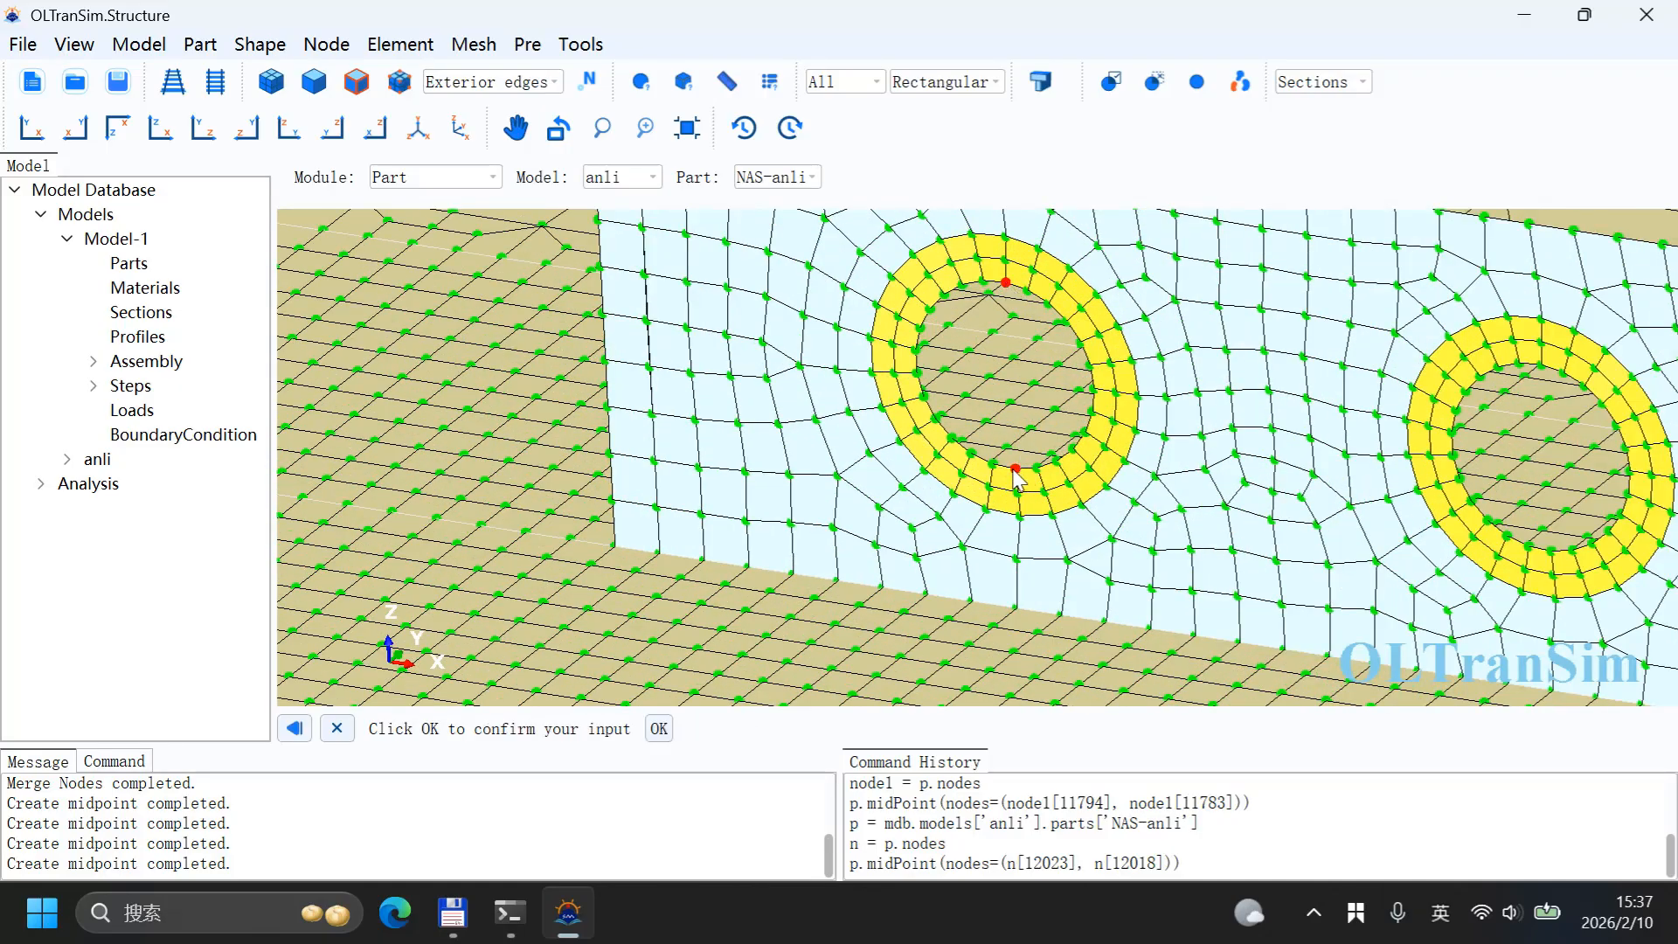
middle_click(889, 392)
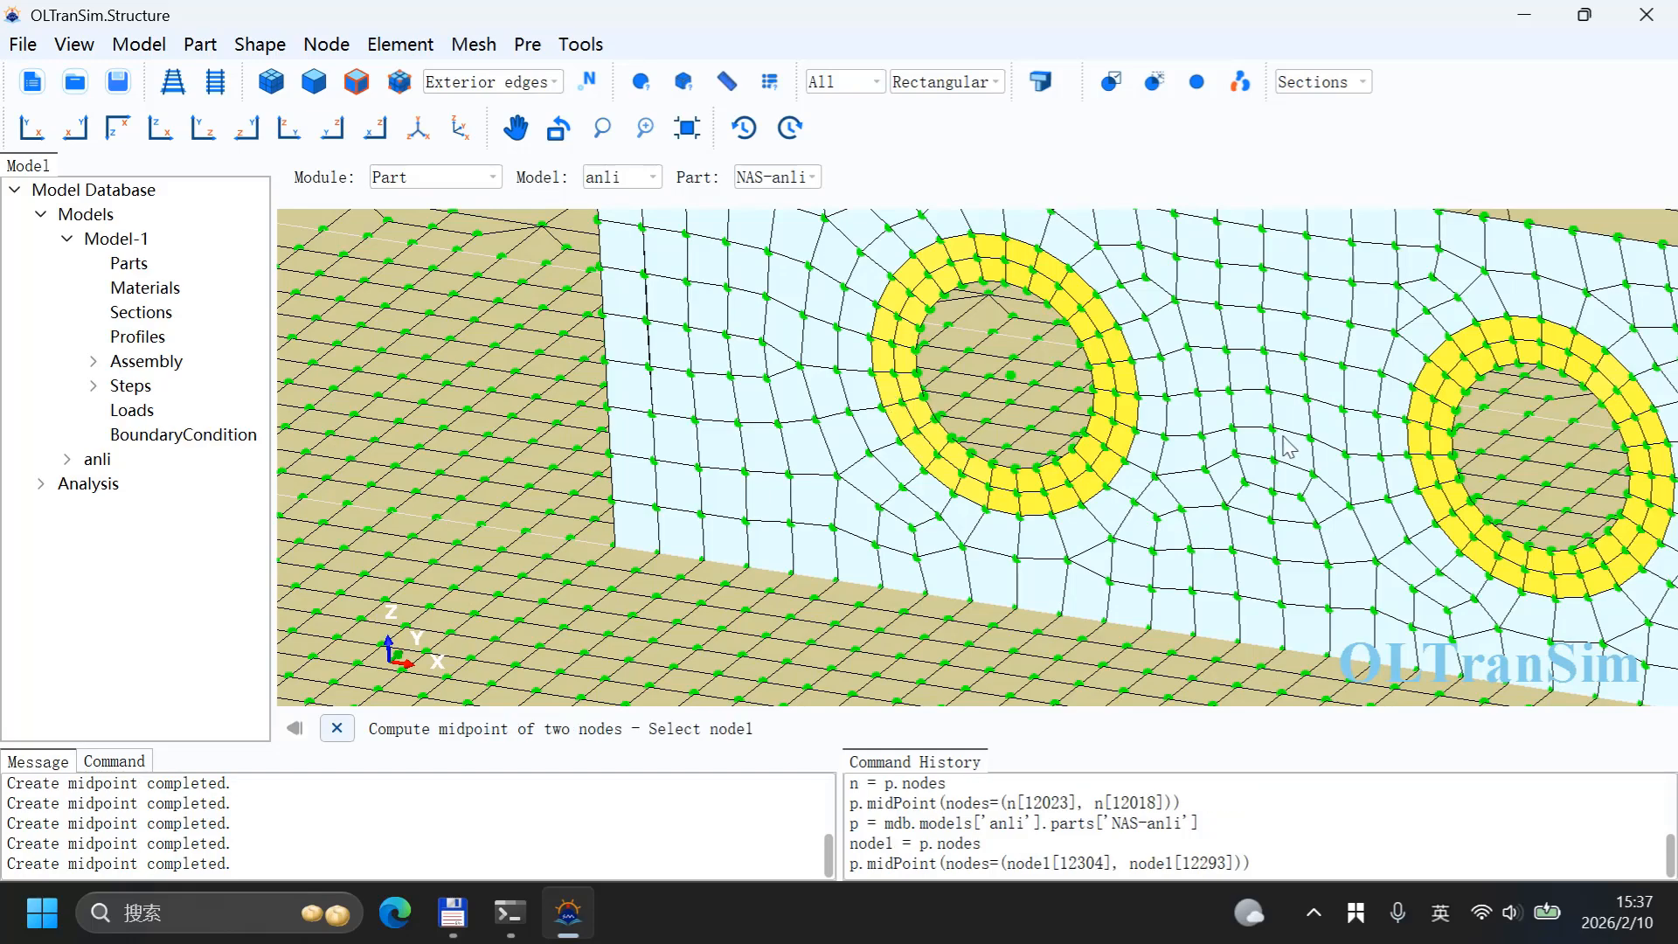
Step: Create a midpoint node at the centre of this wall's second hole, between its top and bottom nodes
click(1542, 365)
click(1551, 552)
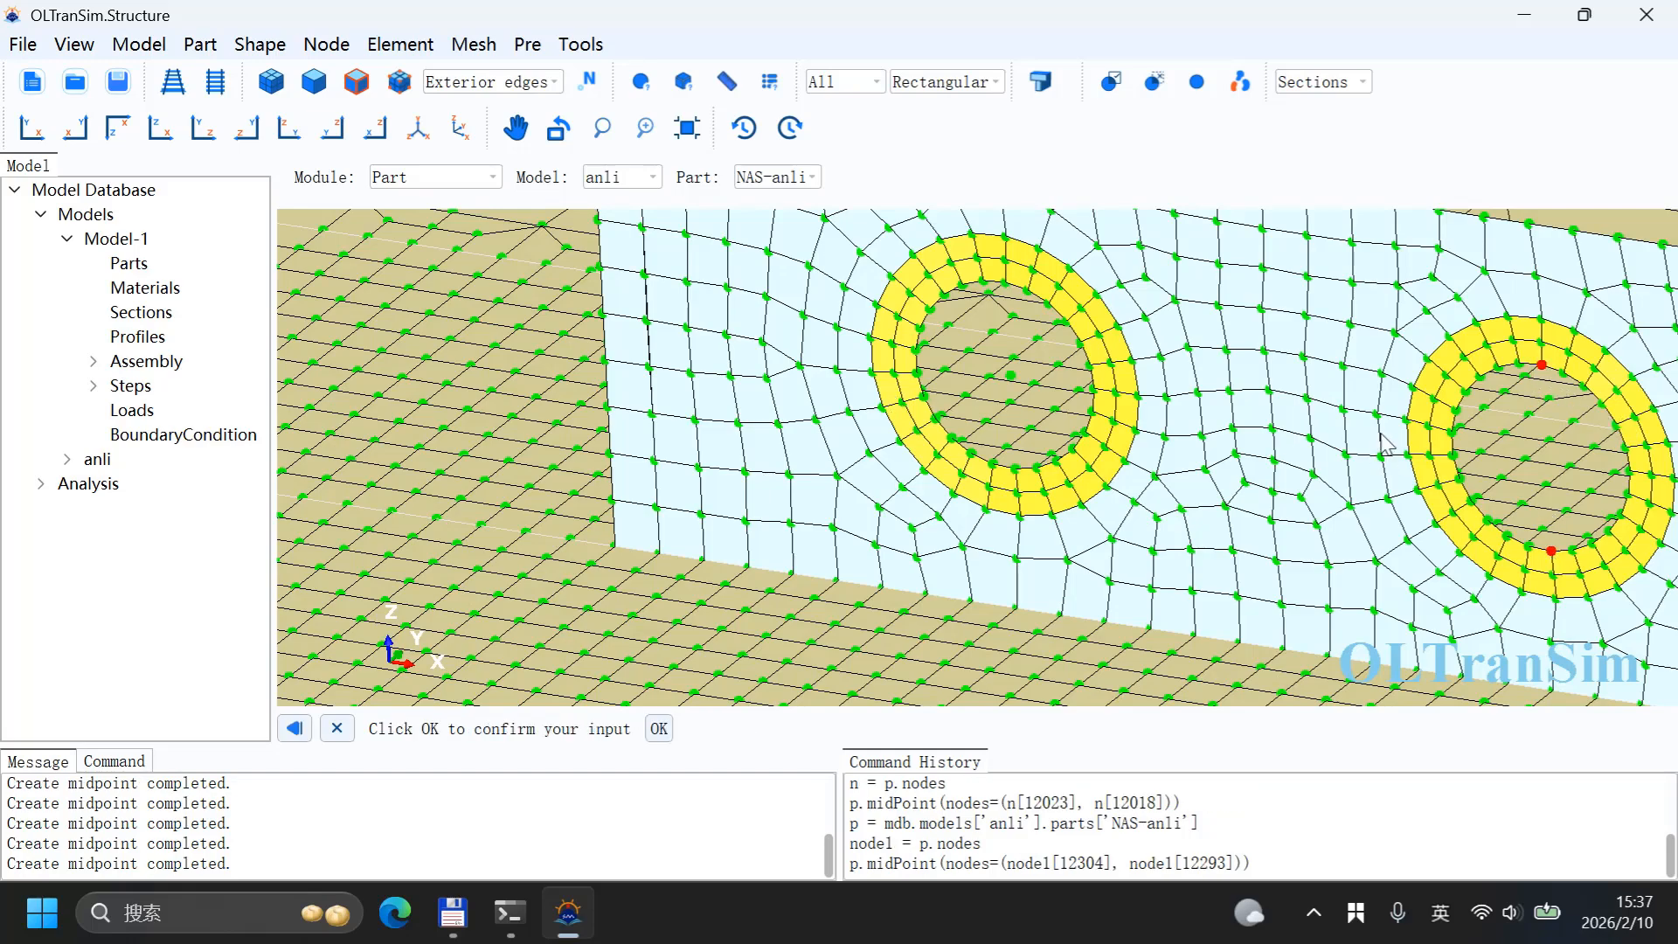
middle_click(1385, 441)
Step: Create a midpoint node at the centre of the first hole on the remaining lifting wall, between its top and bottom nodes
scroll(1355, 427, down, 5)
scroll(1349, 424, down, 3)
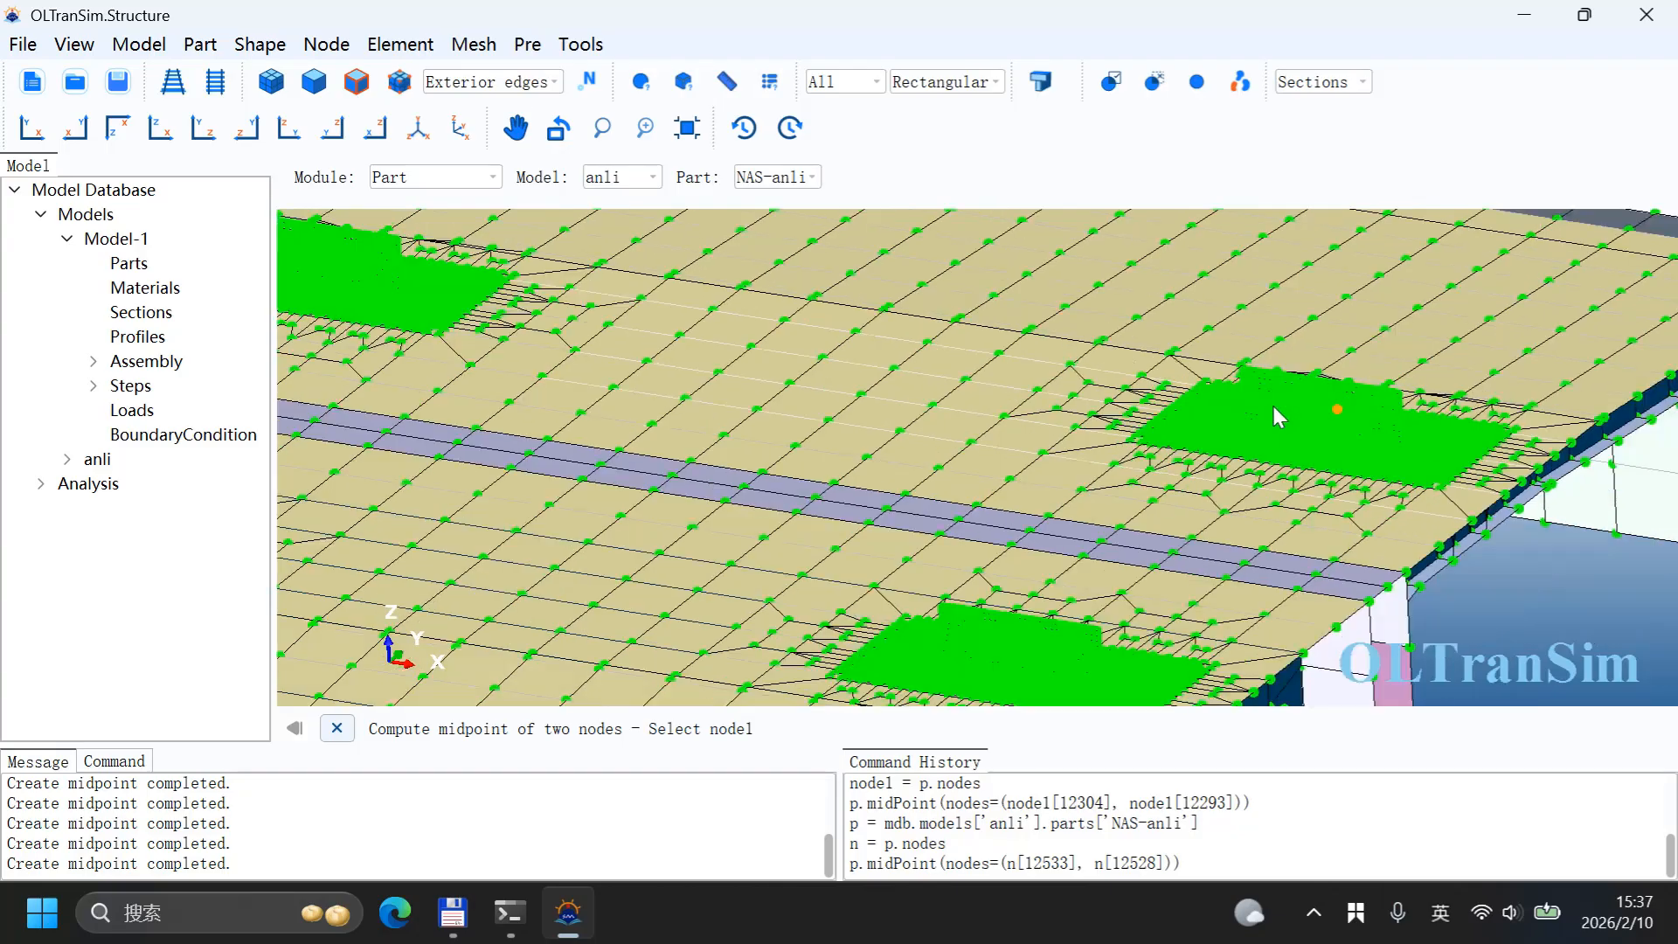
scroll(1122, 486, up, 8)
scroll(1119, 487, up, 4)
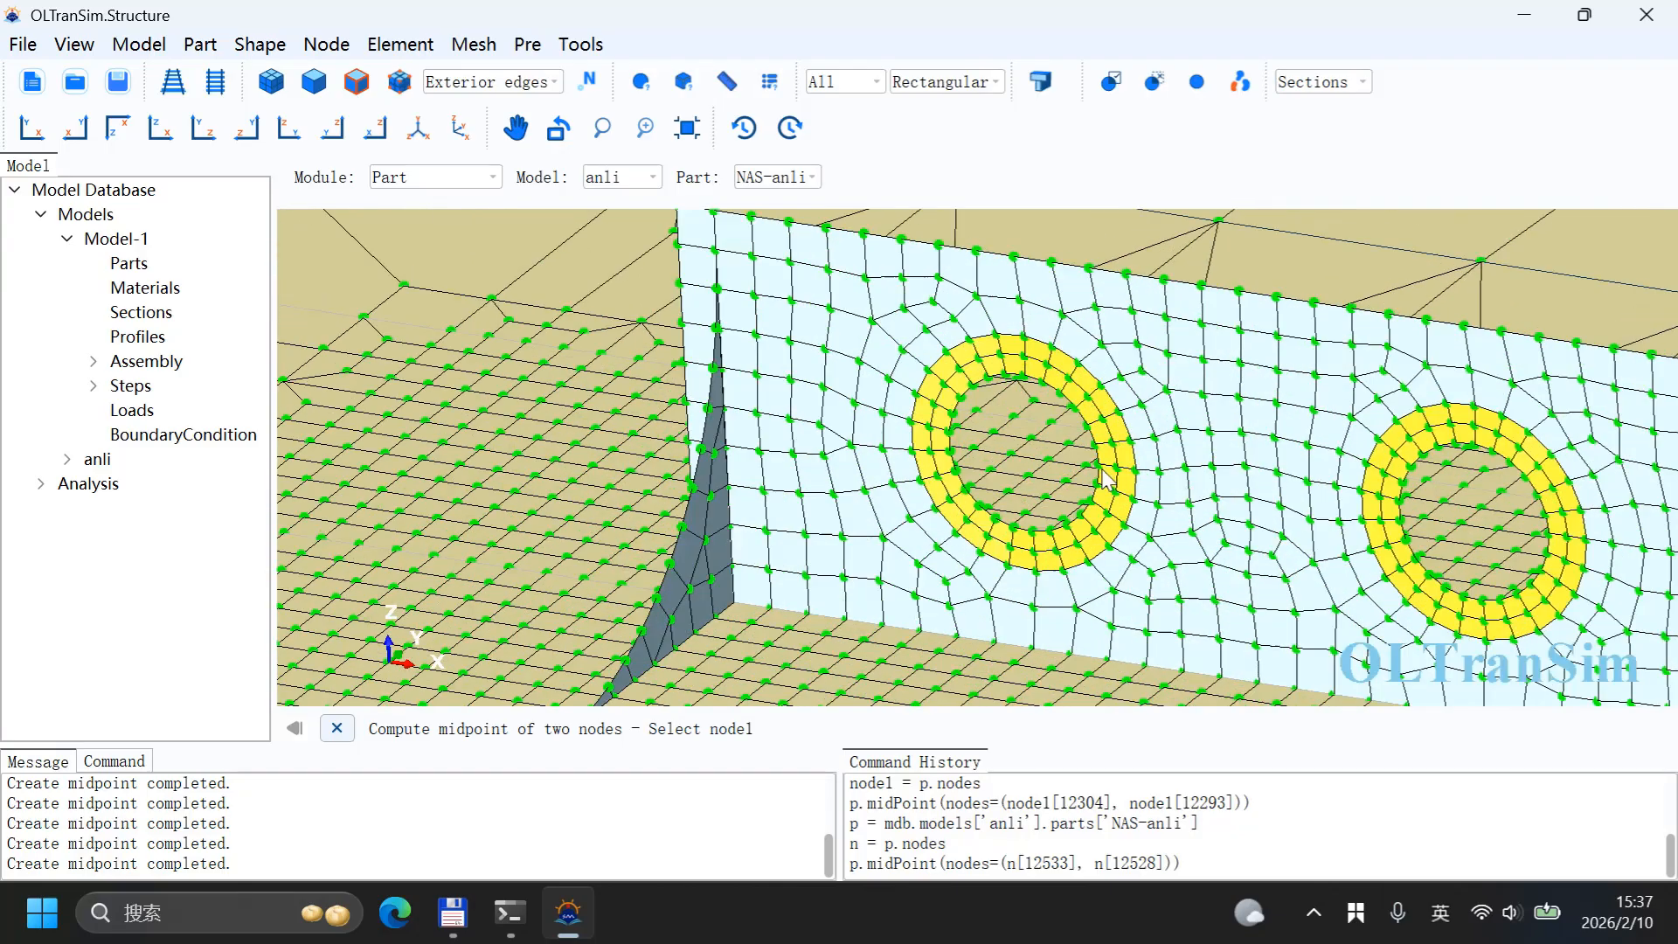
click(1024, 376)
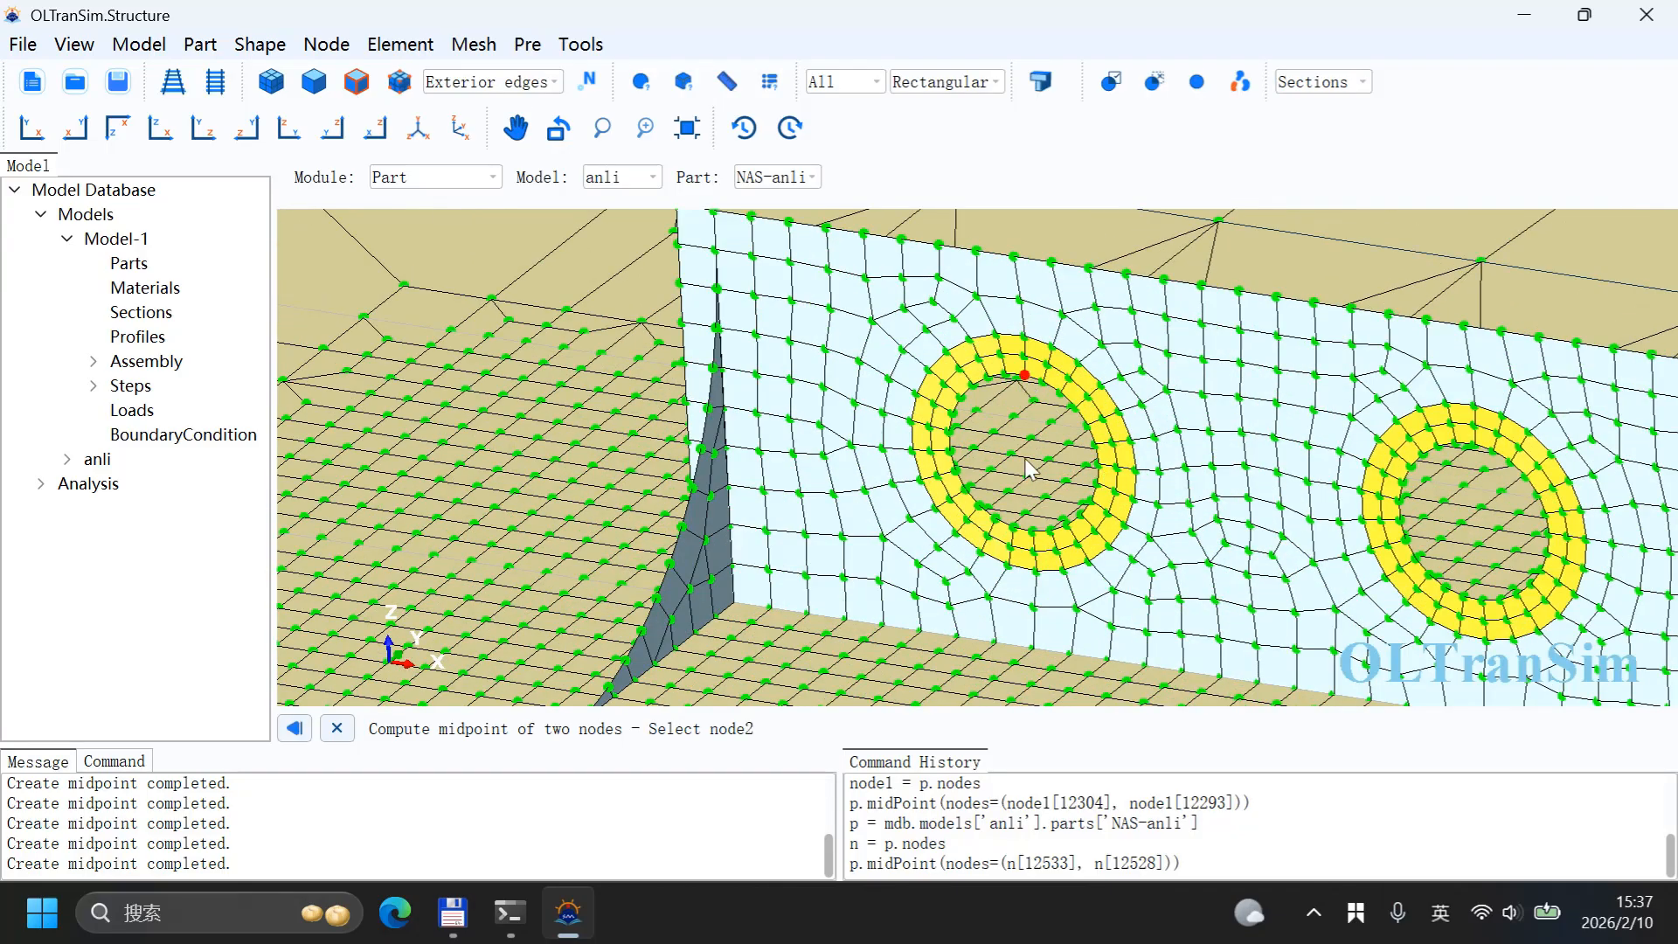
click(1034, 533)
middle_click(1068, 507)
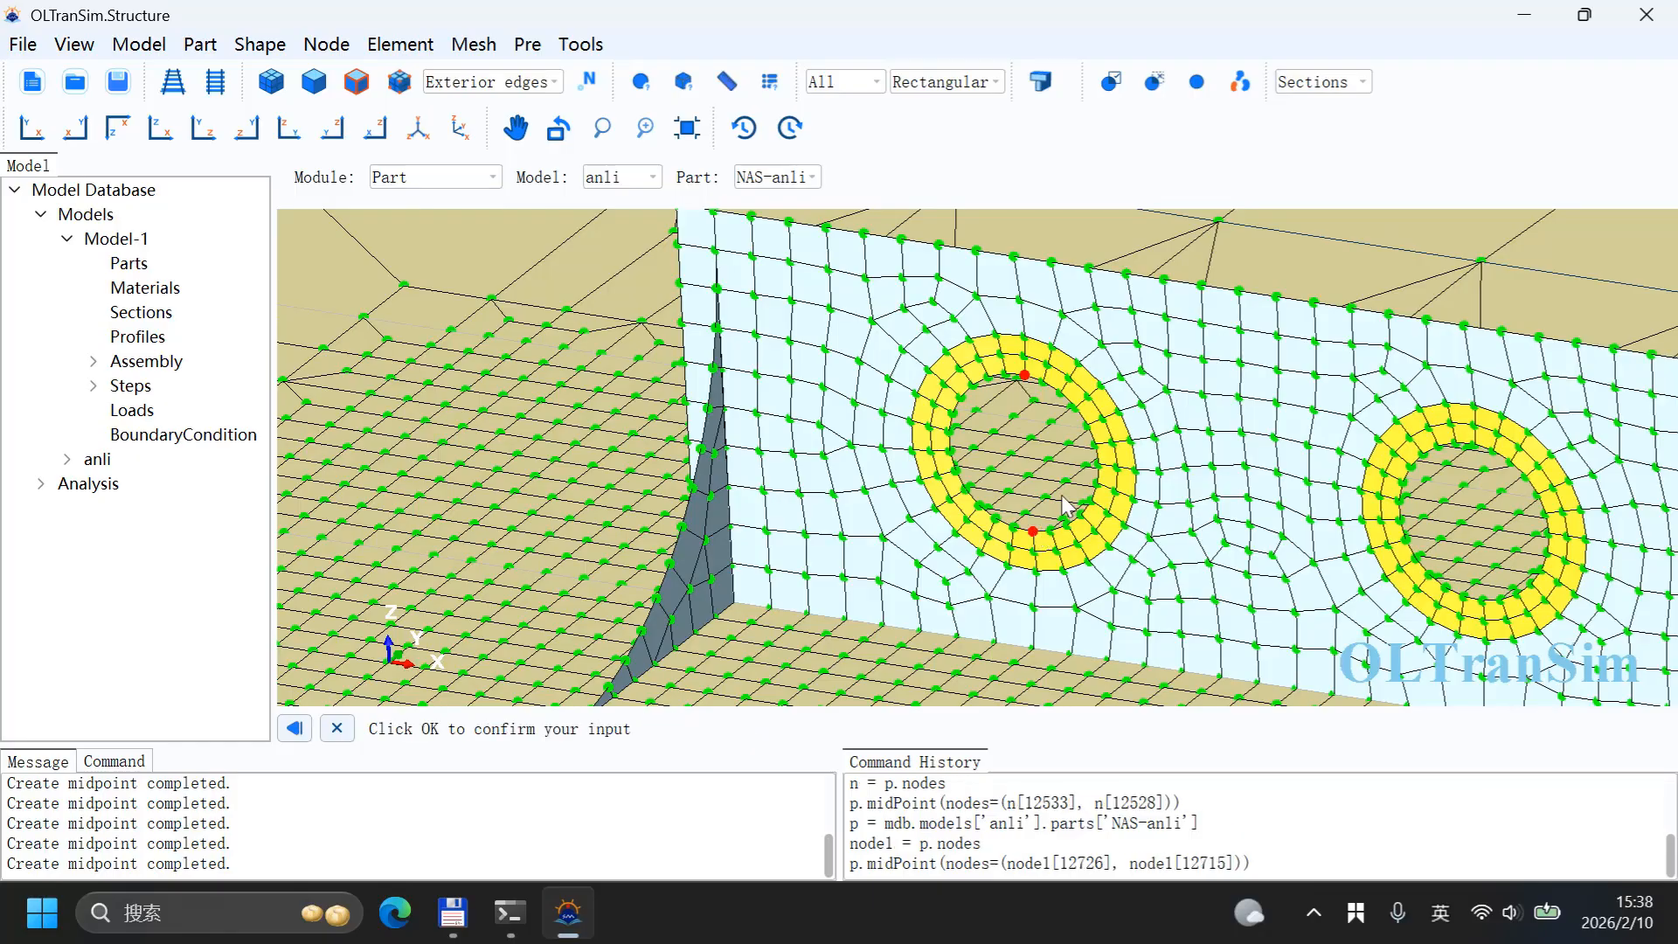
Step: Create a midpoint node at the centre of the remaining wall's second hole, between its top and bottom nodes
click(1475, 445)
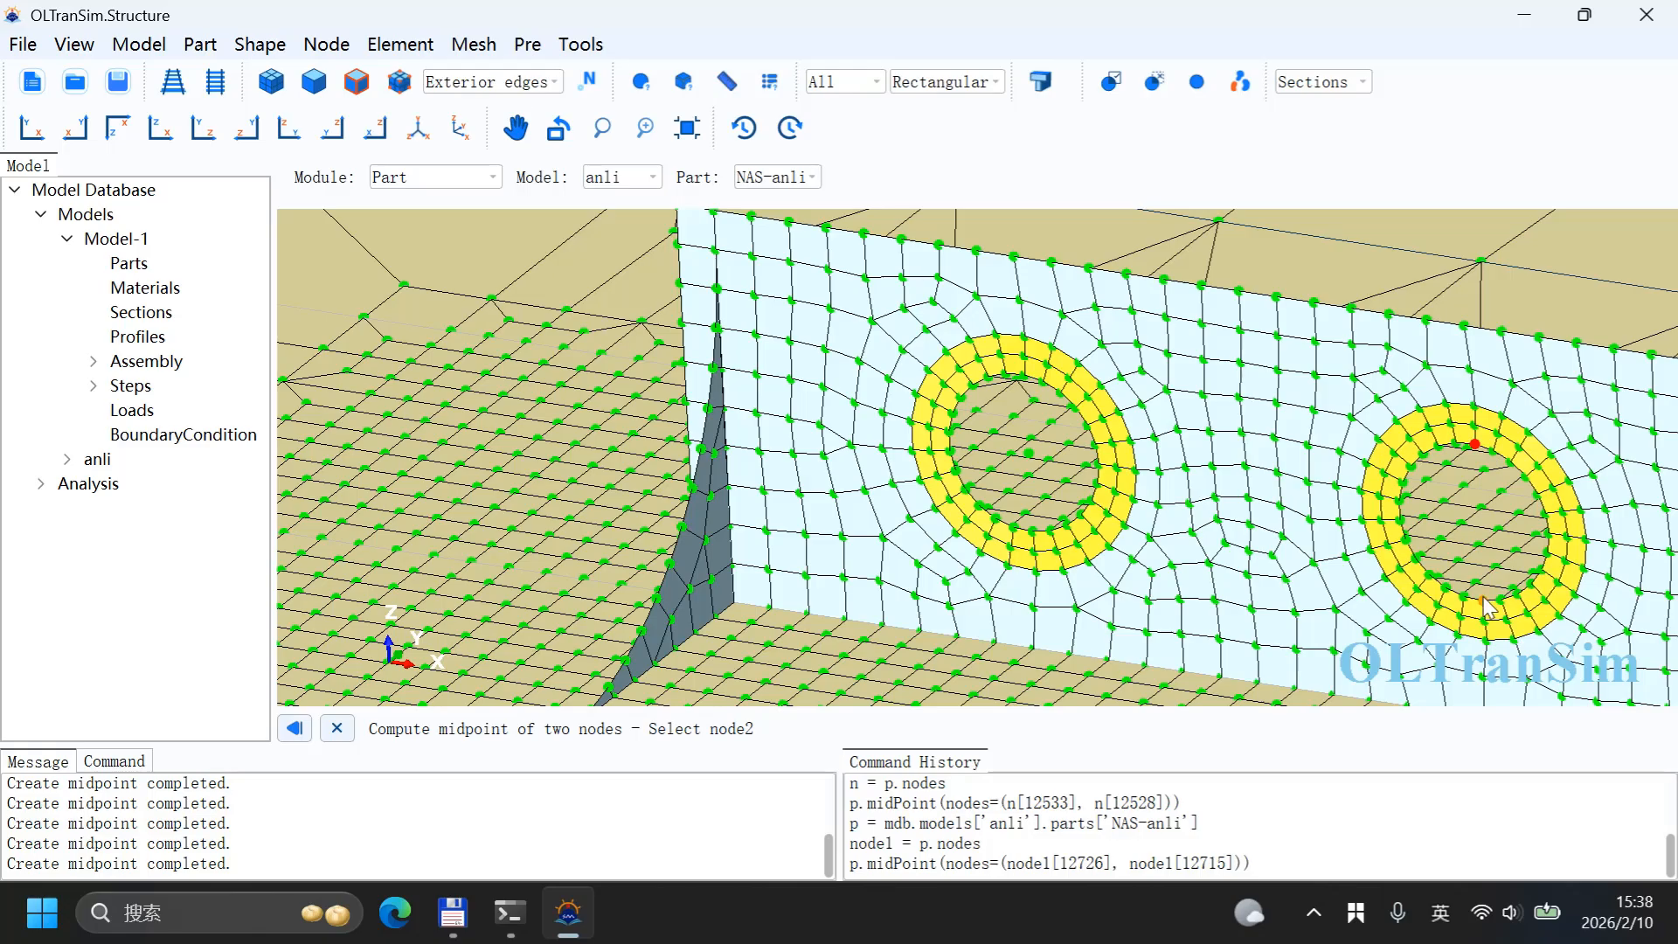
click(1486, 606)
middle_click(1394, 478)
Step: Create a midpoint node between the two hole centre nodes of one lifting wall
scroll(1381, 473, down, 5)
scroll(1365, 473, up, 8)
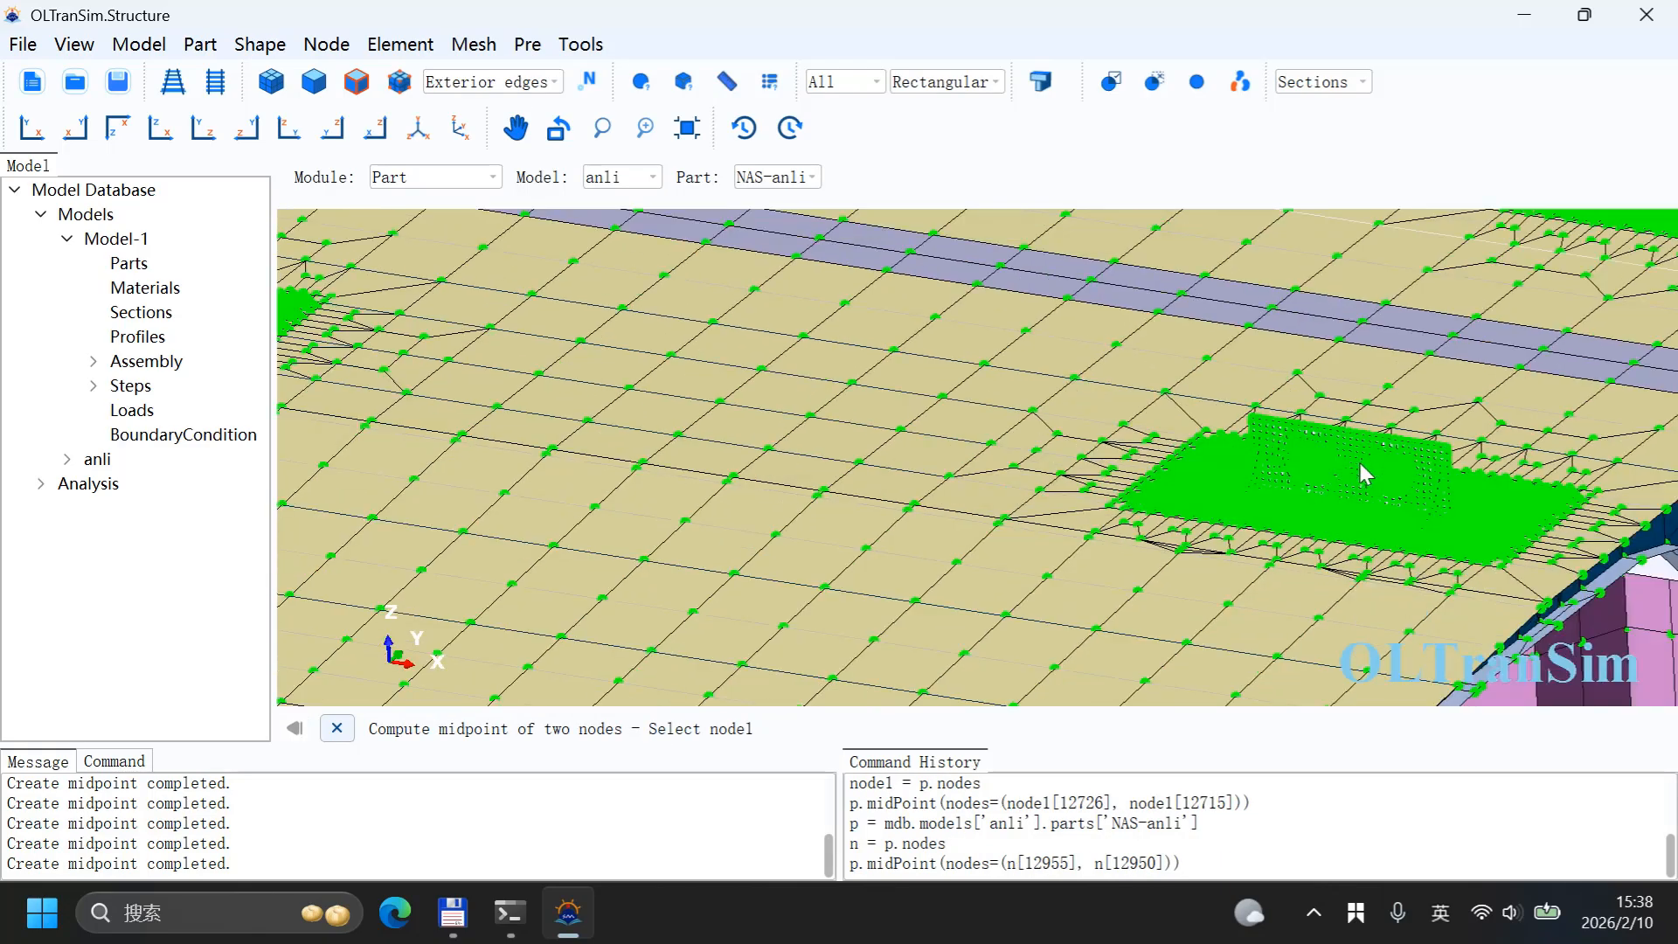
scroll(1365, 472, down, 5)
scroll(1103, 331, up, 5)
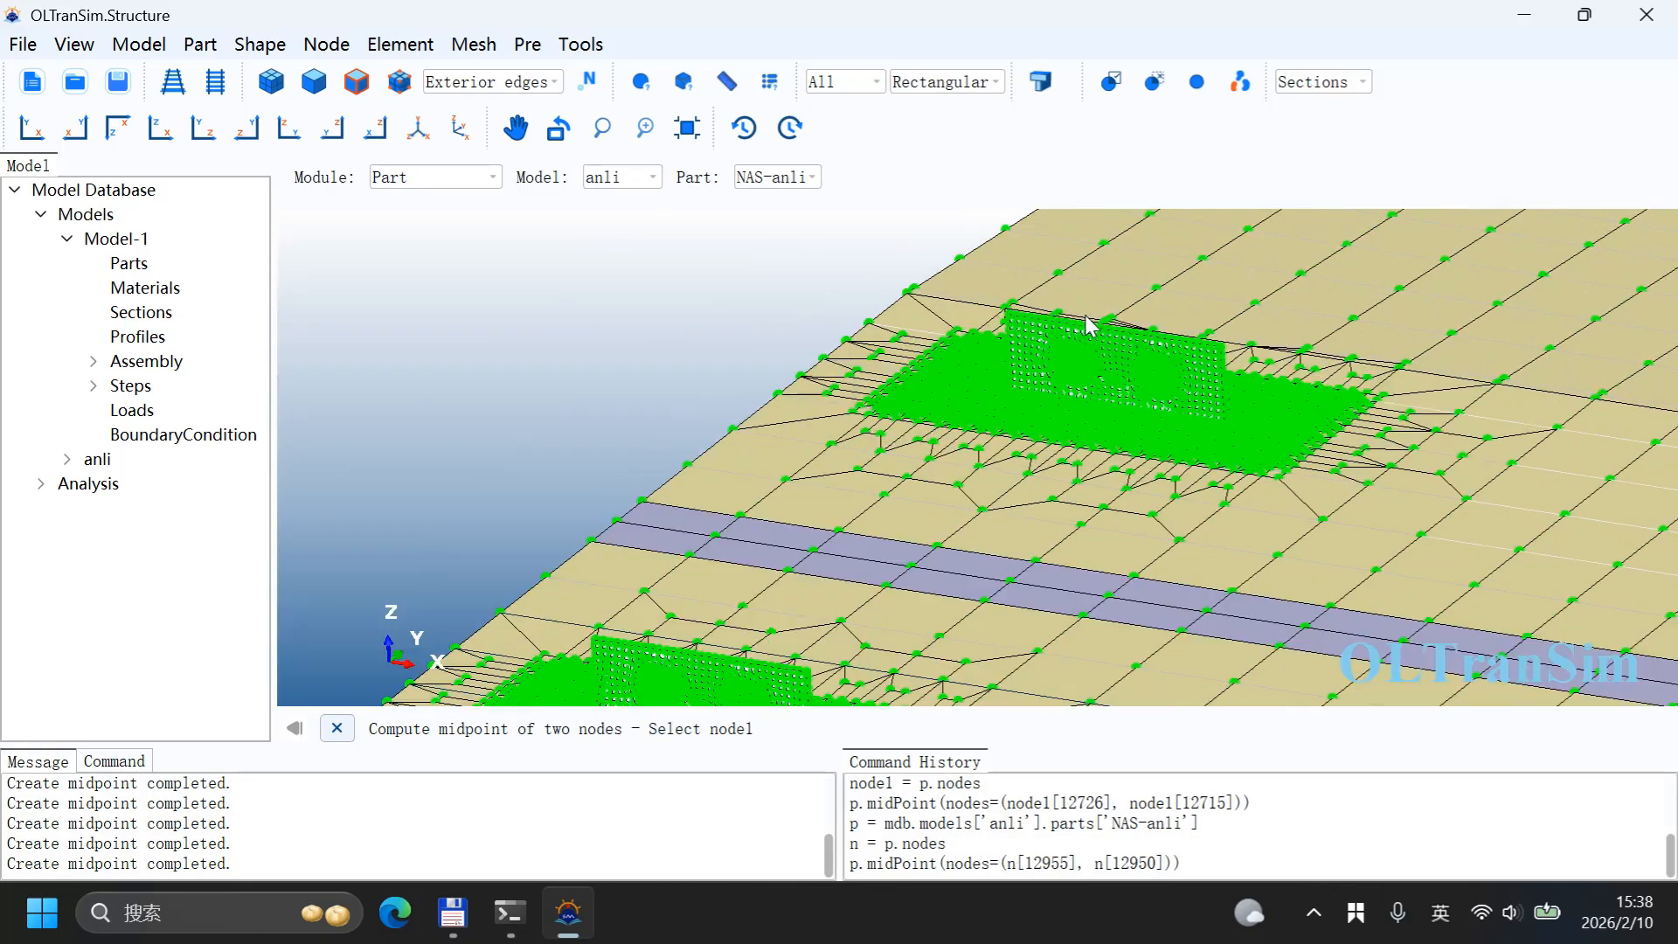
scroll(1116, 389, up, 1)
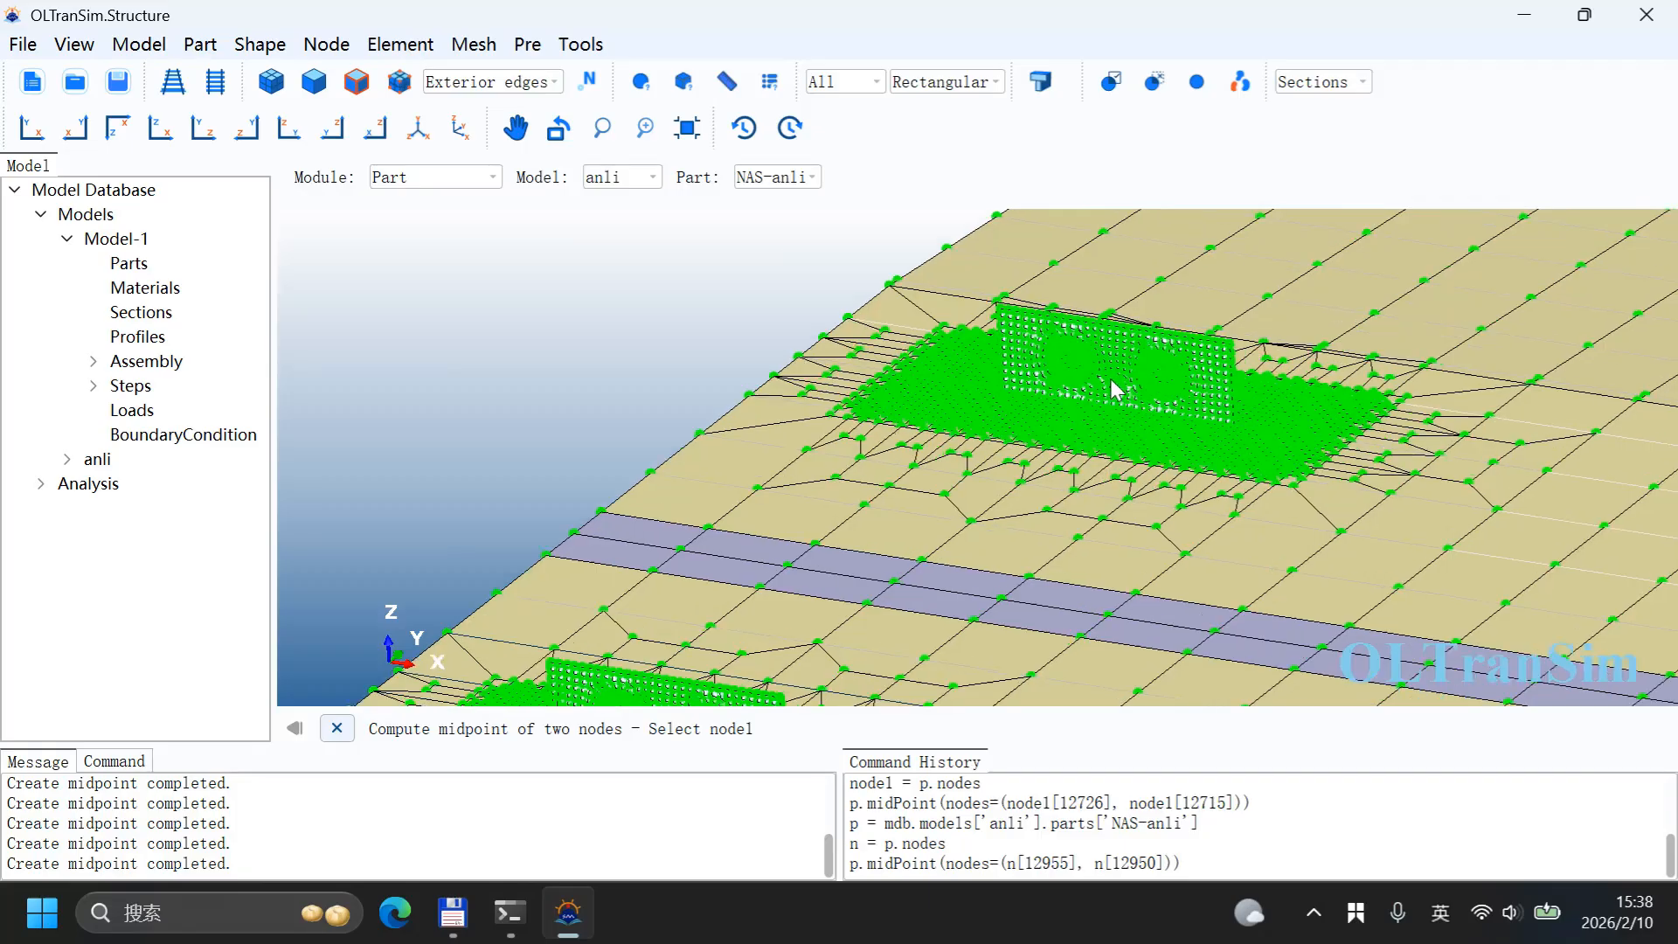
scroll(1117, 389, up, 6)
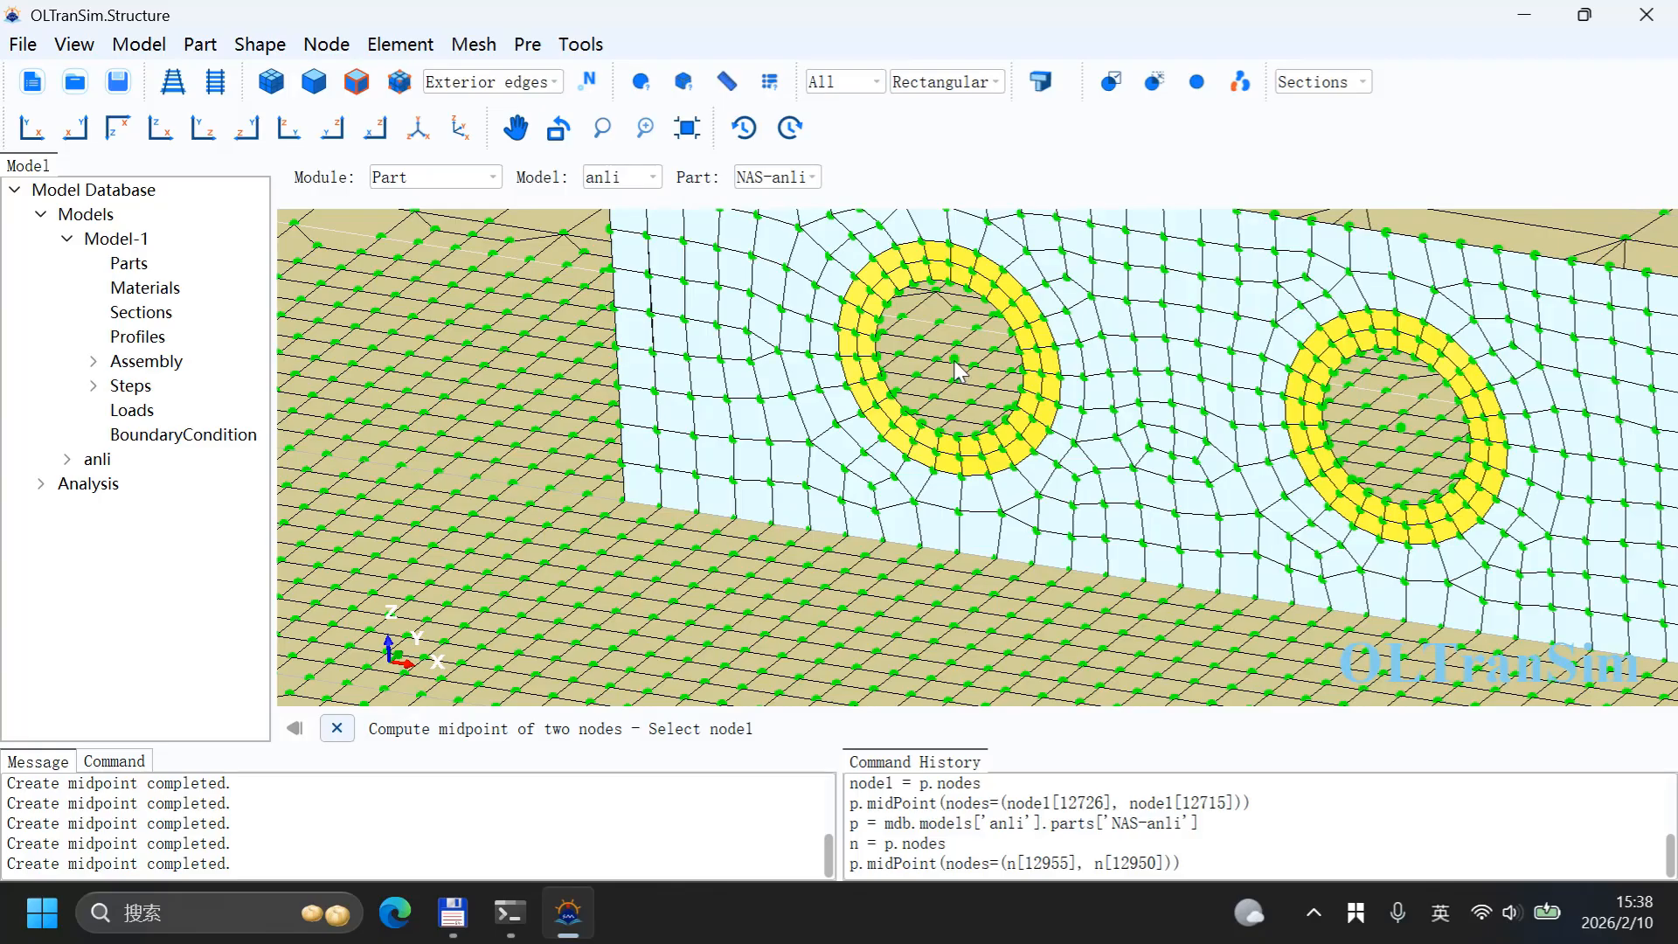
click(955, 360)
click(1401, 429)
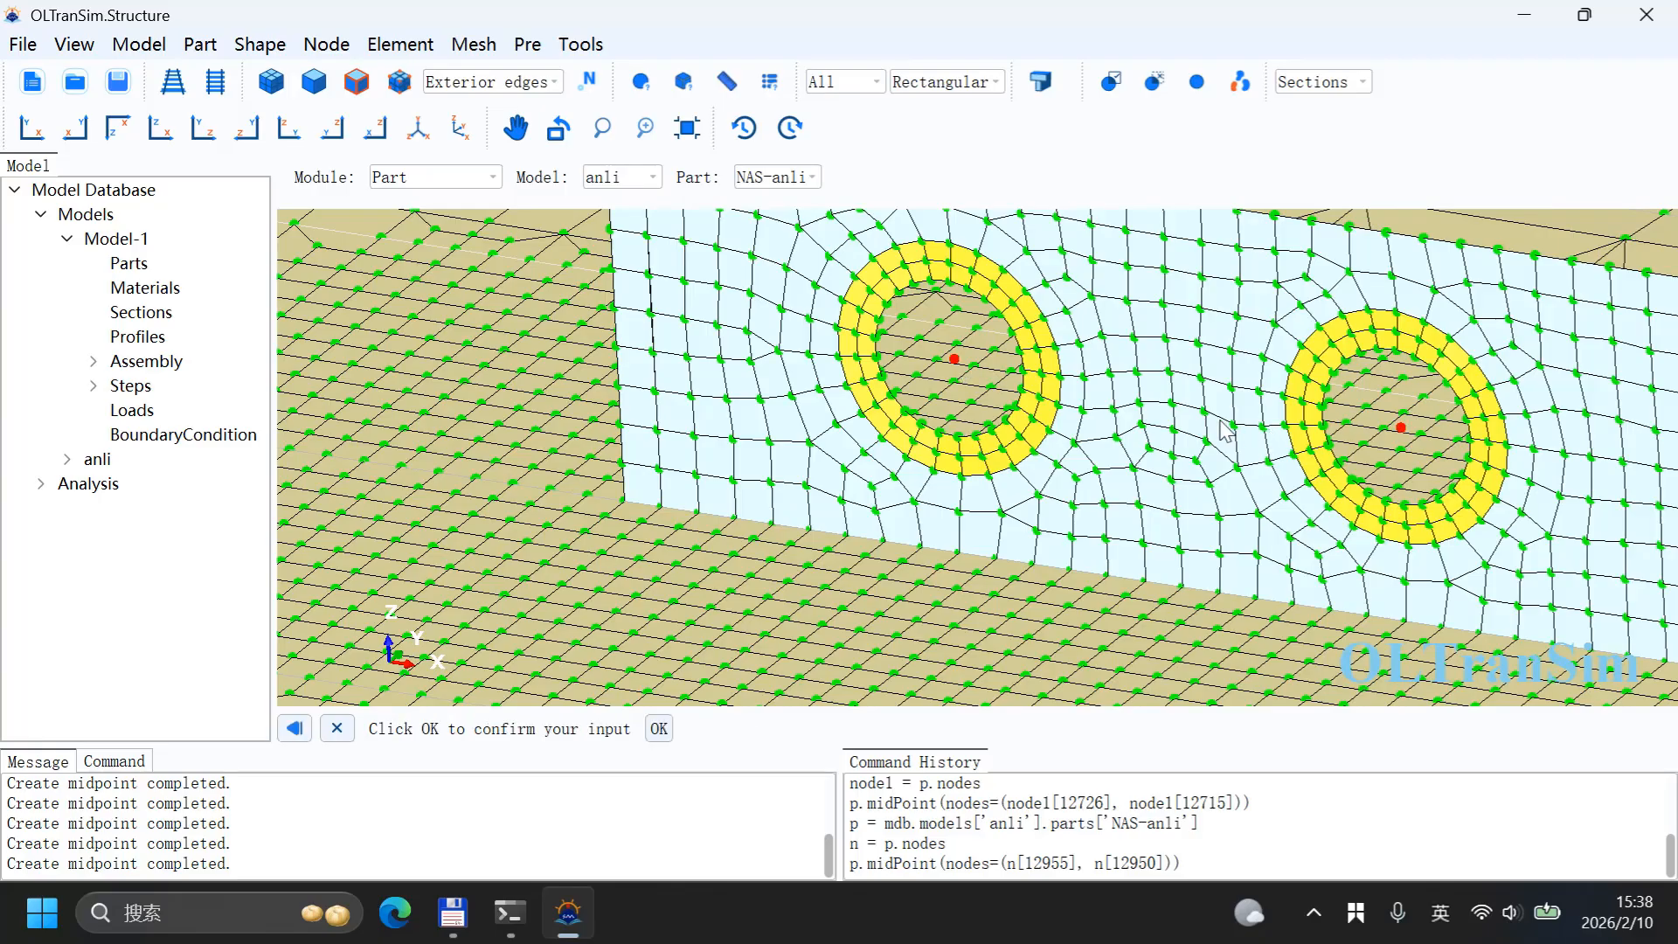
middle_click(1216, 420)
Step: Create a midpoint node between the two hole centre nodes of another lifting wall
scroll(1132, 426, down, 6)
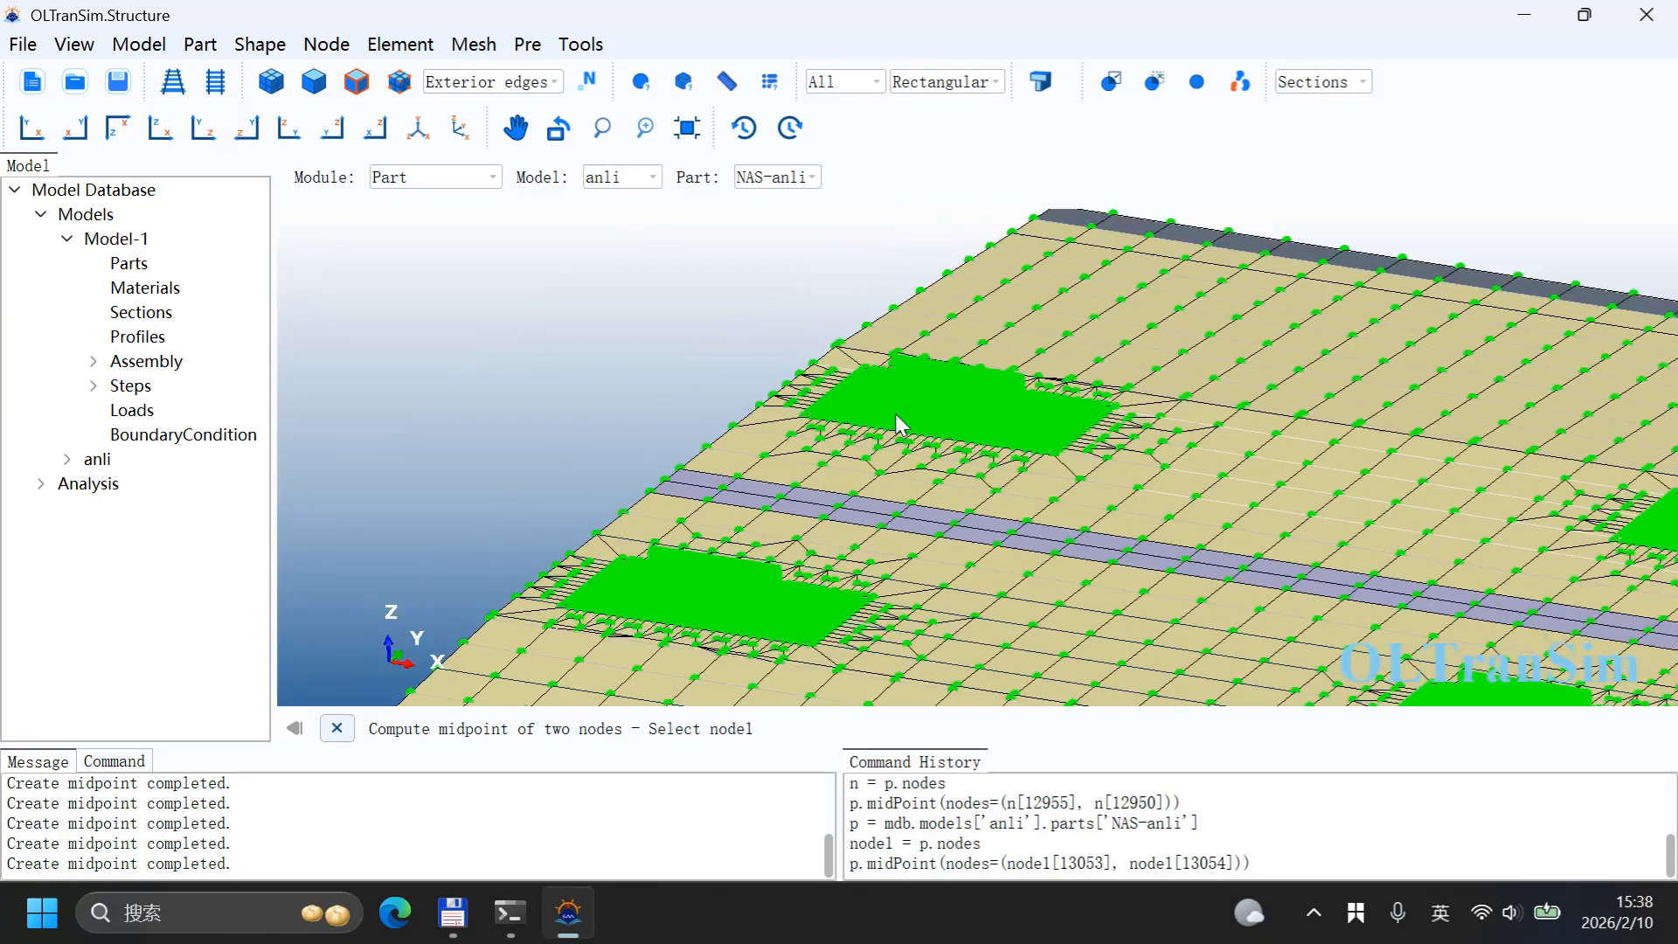
scroll(697, 594, up, 4)
scroll(695, 590, up, 5)
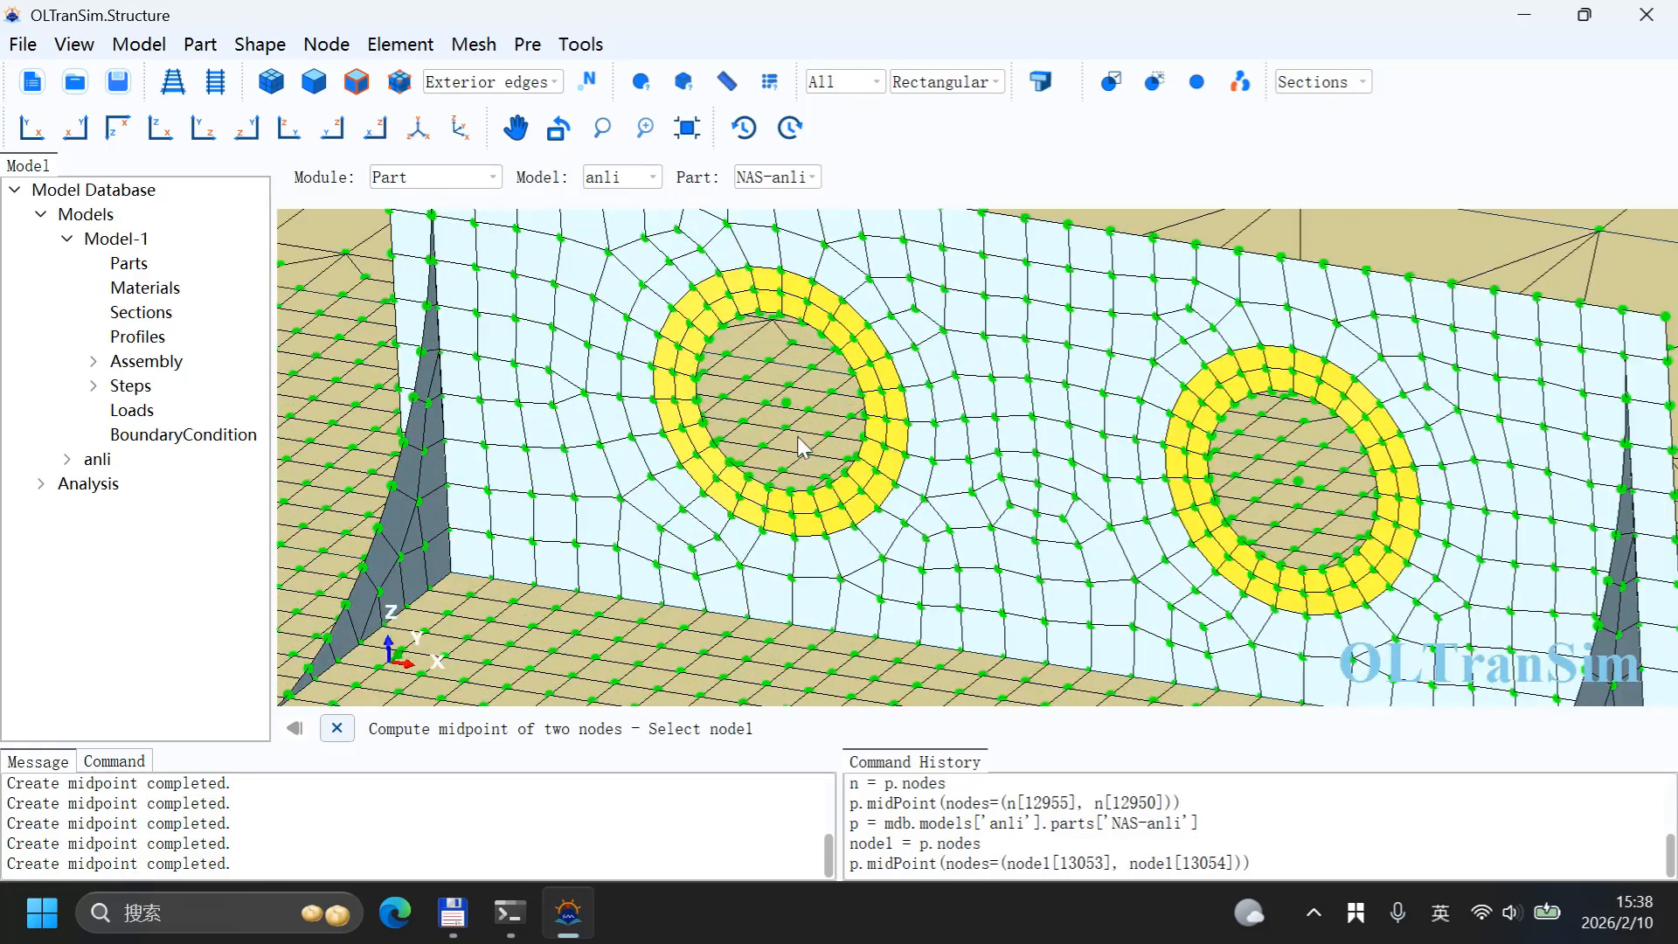
click(787, 404)
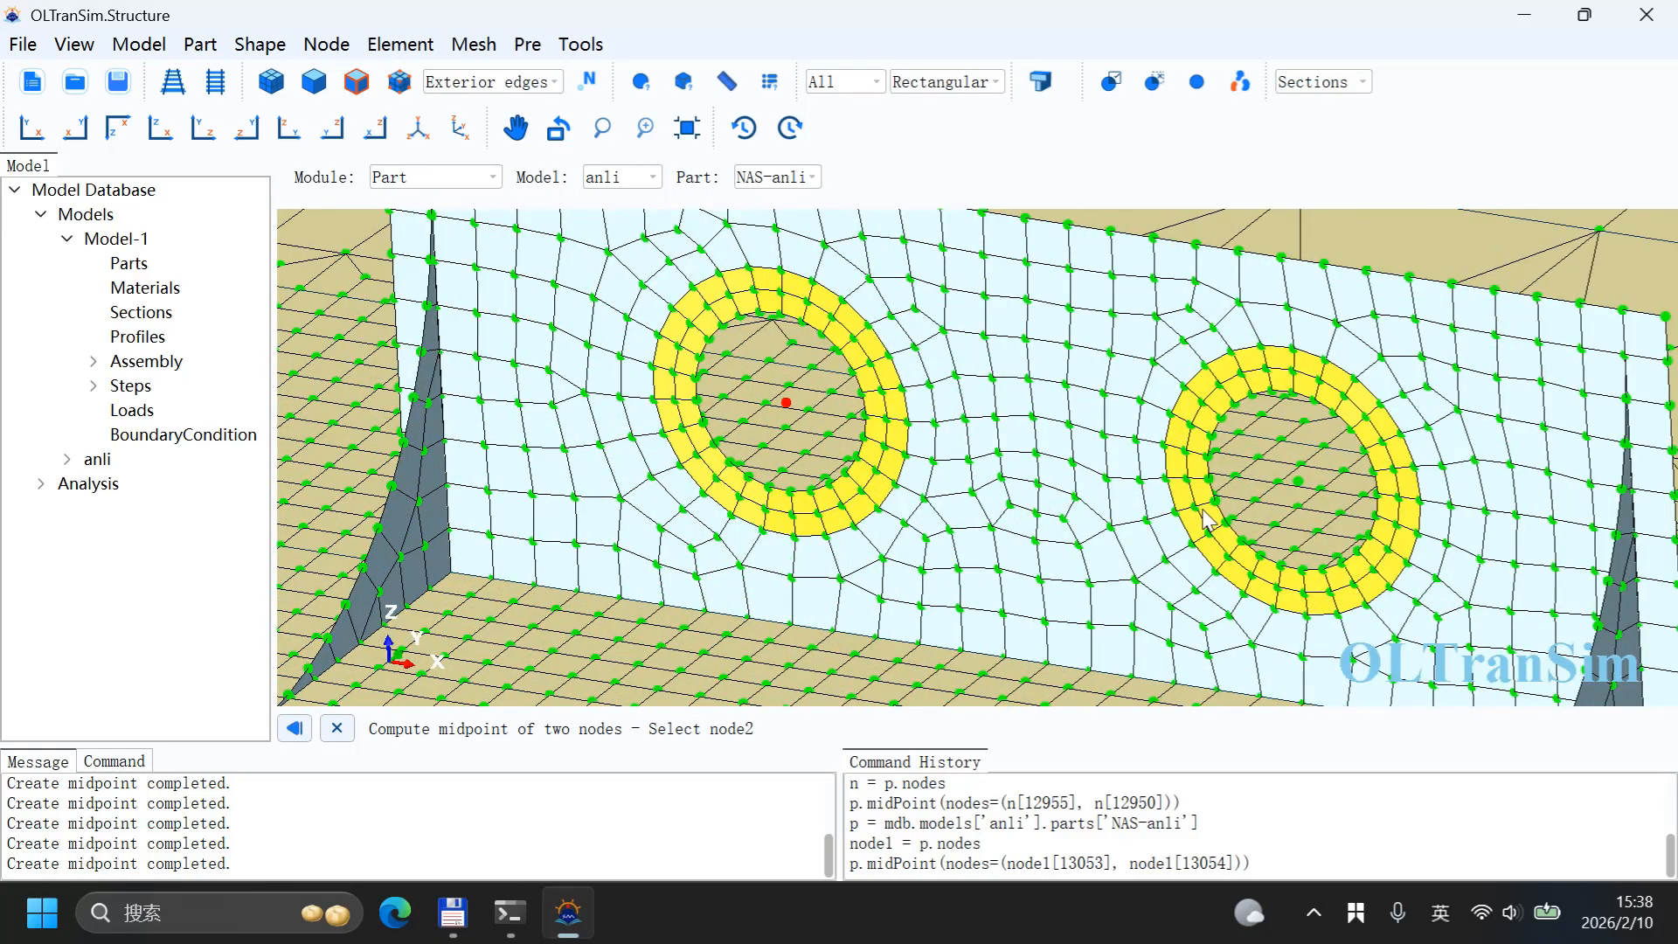
click(1299, 485)
middle_click(1299, 486)
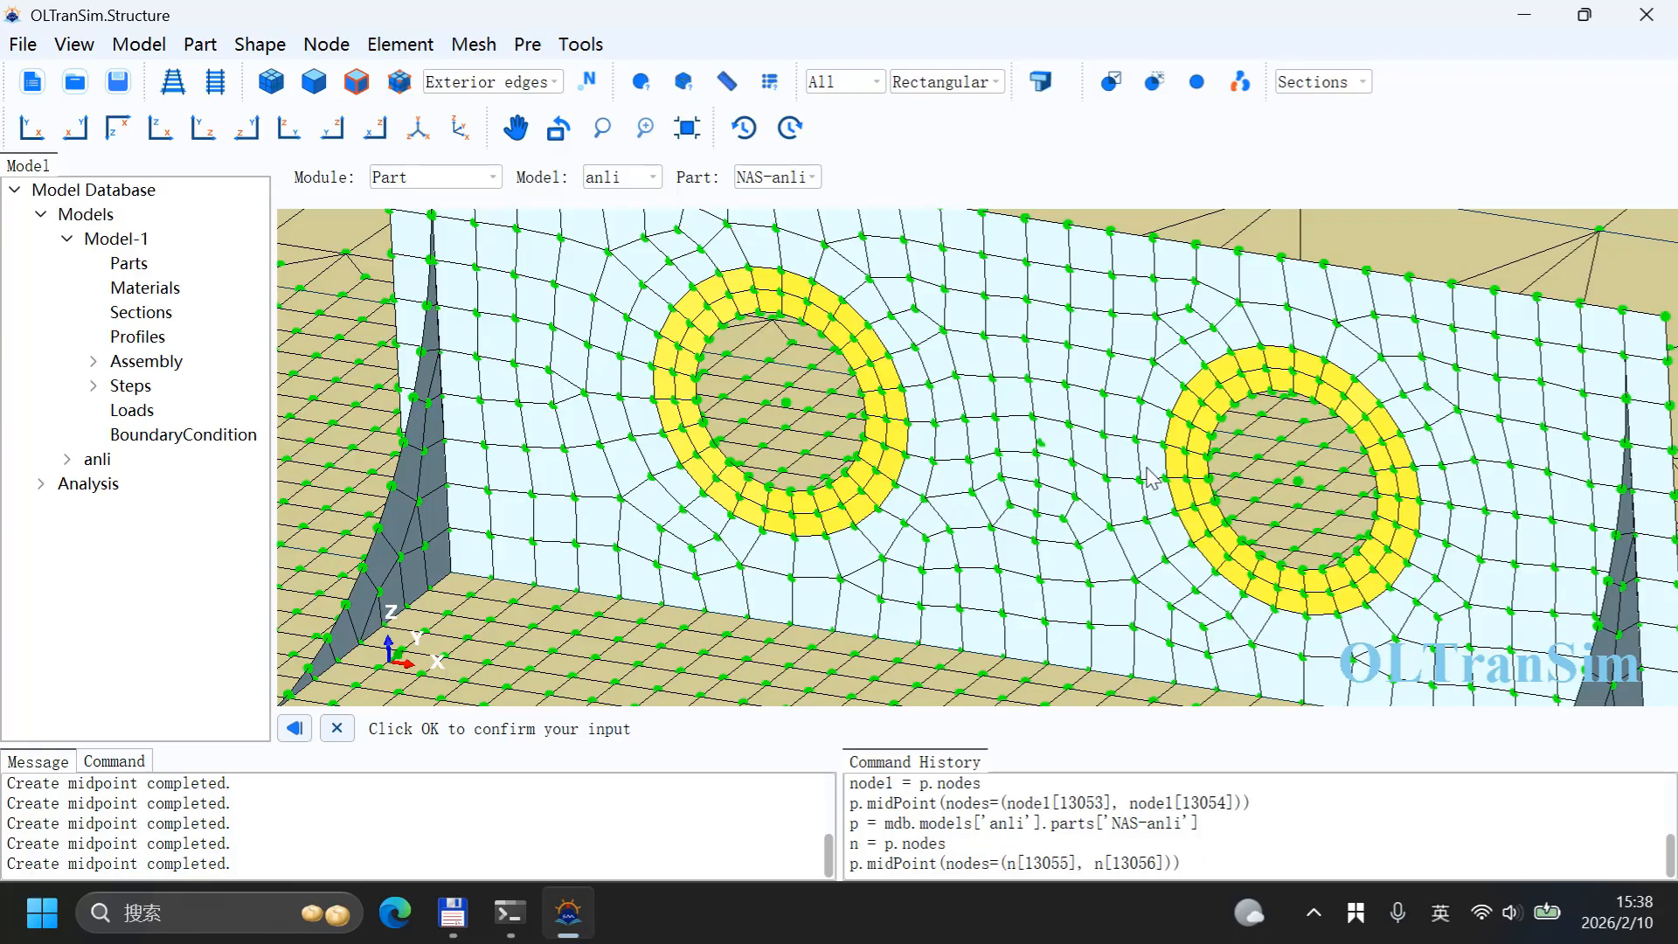
Step: Create a midpoint node between the two hole centre nodes of a further lifting wall and exit the midpoint command
scroll(1027, 500, down, 5)
scroll(1027, 500, down, 5)
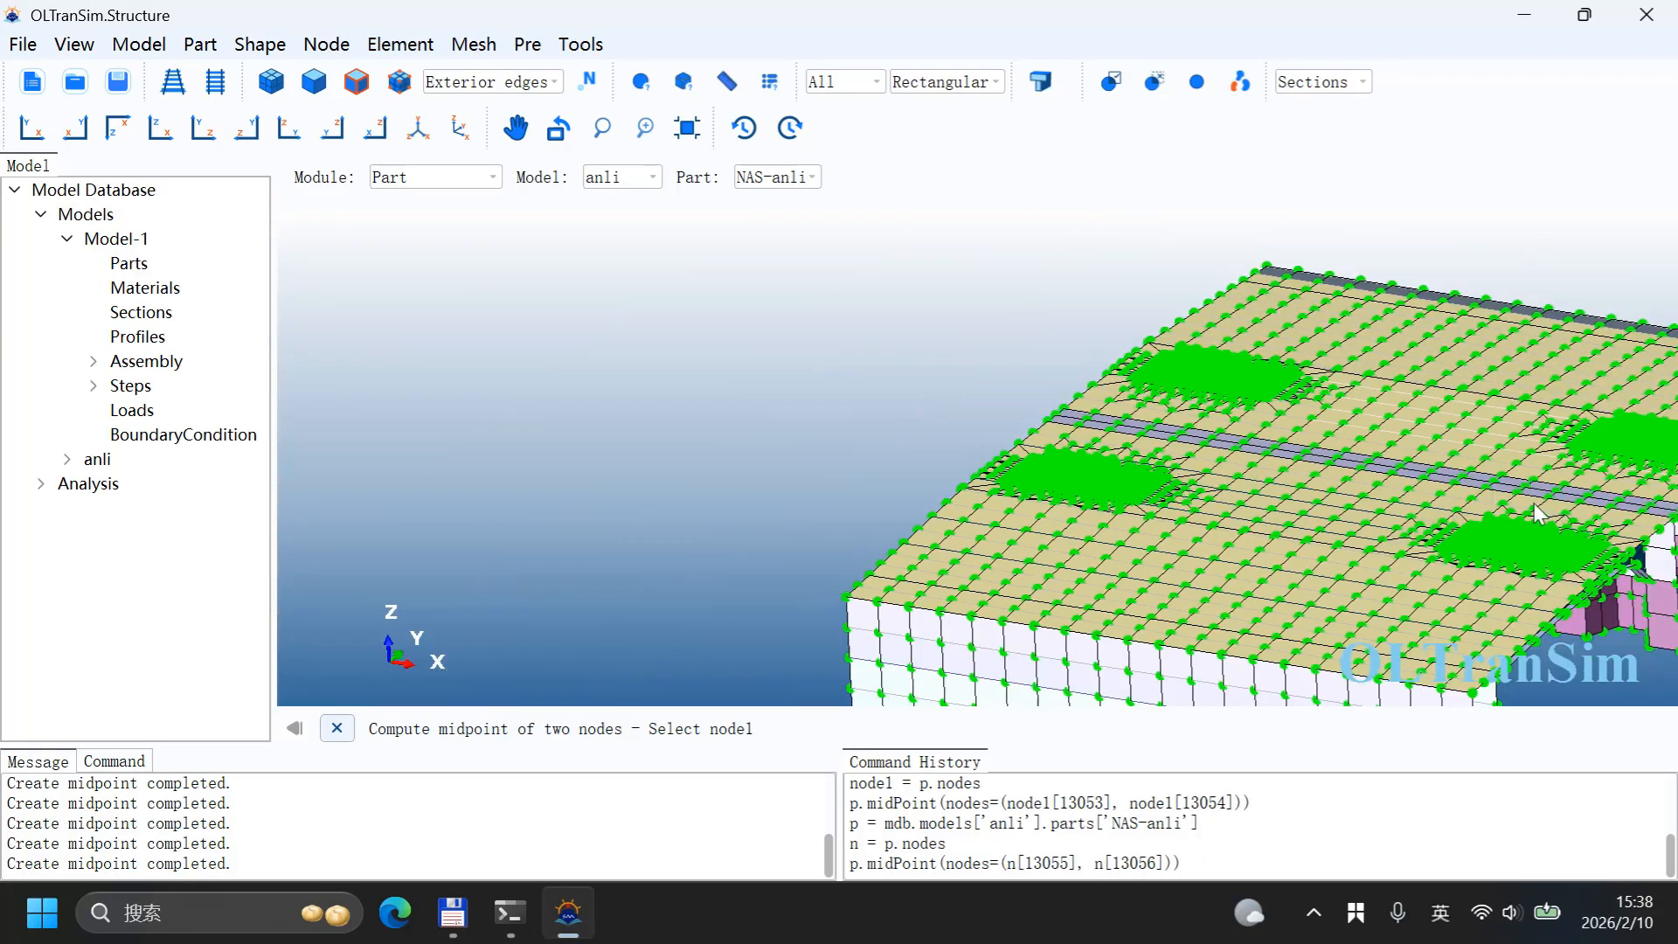
scroll(1567, 511, down, 3)
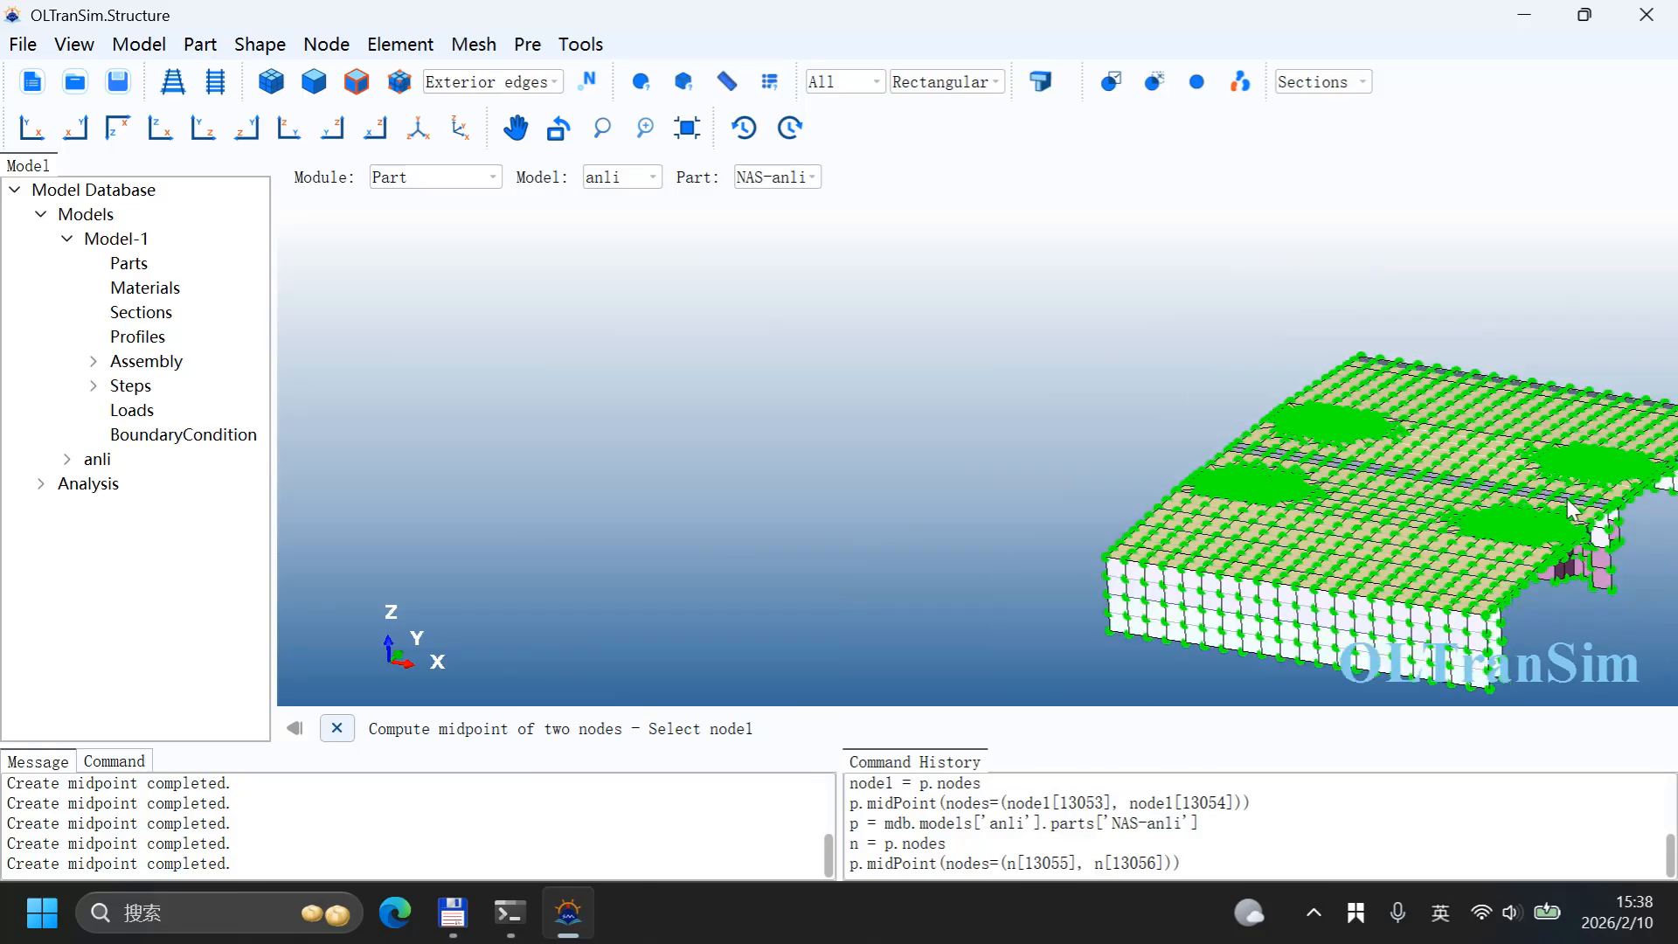
scroll(1571, 510, up, 10)
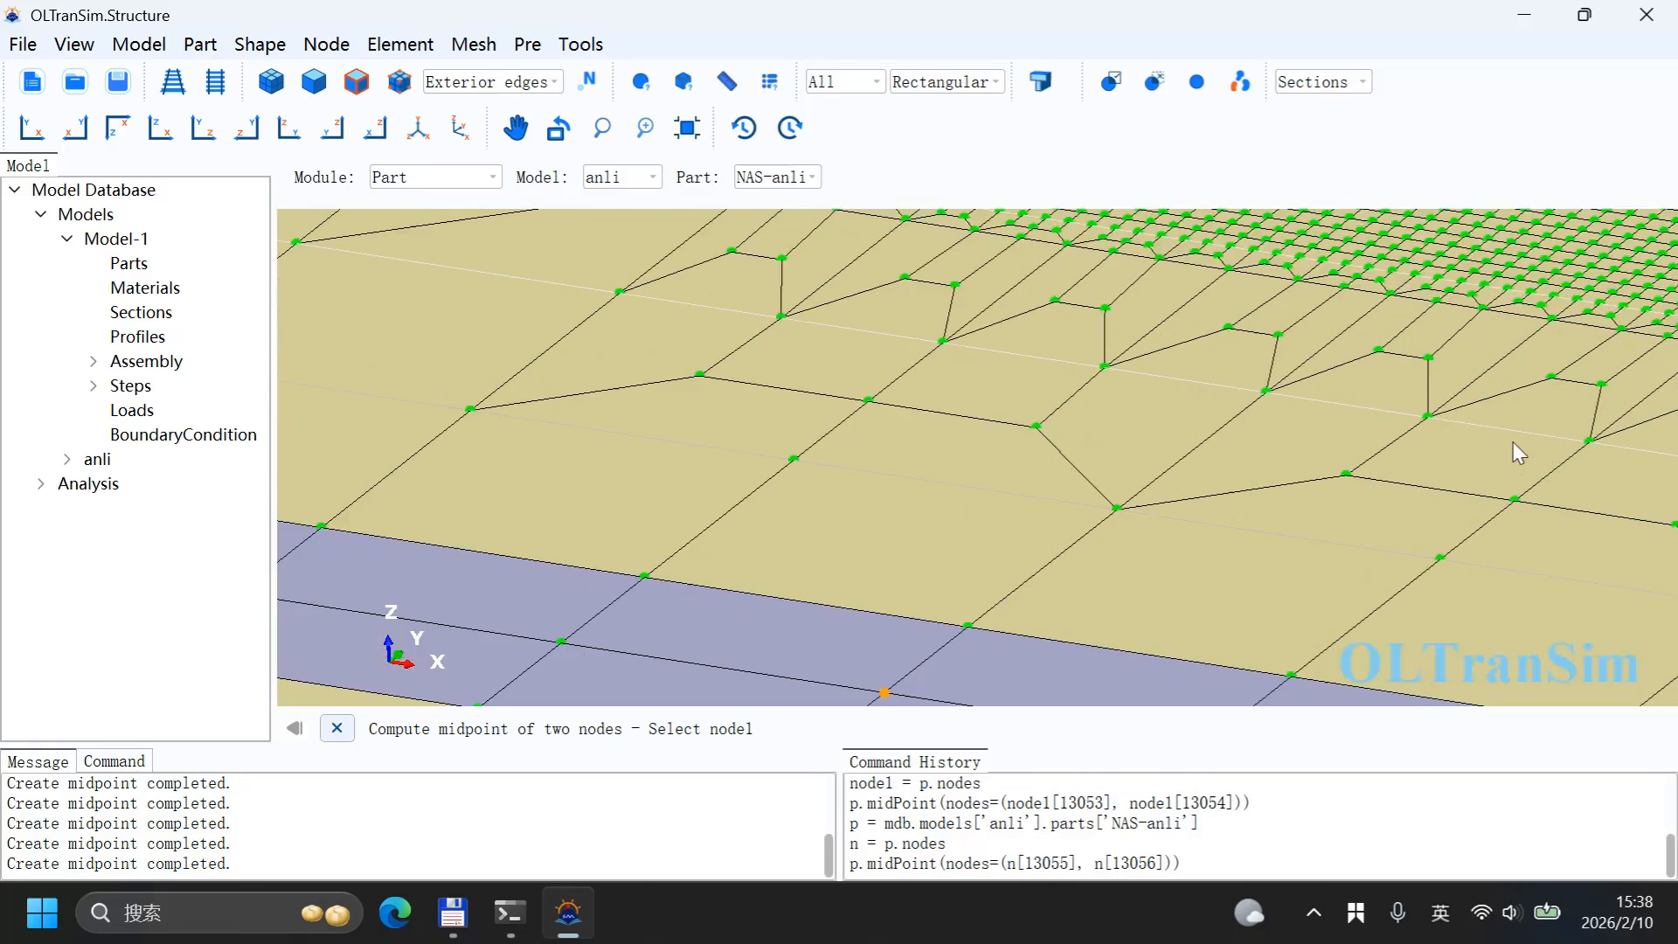
scroll(1518, 452, down, 5)
scroll(1449, 242, up, 2)
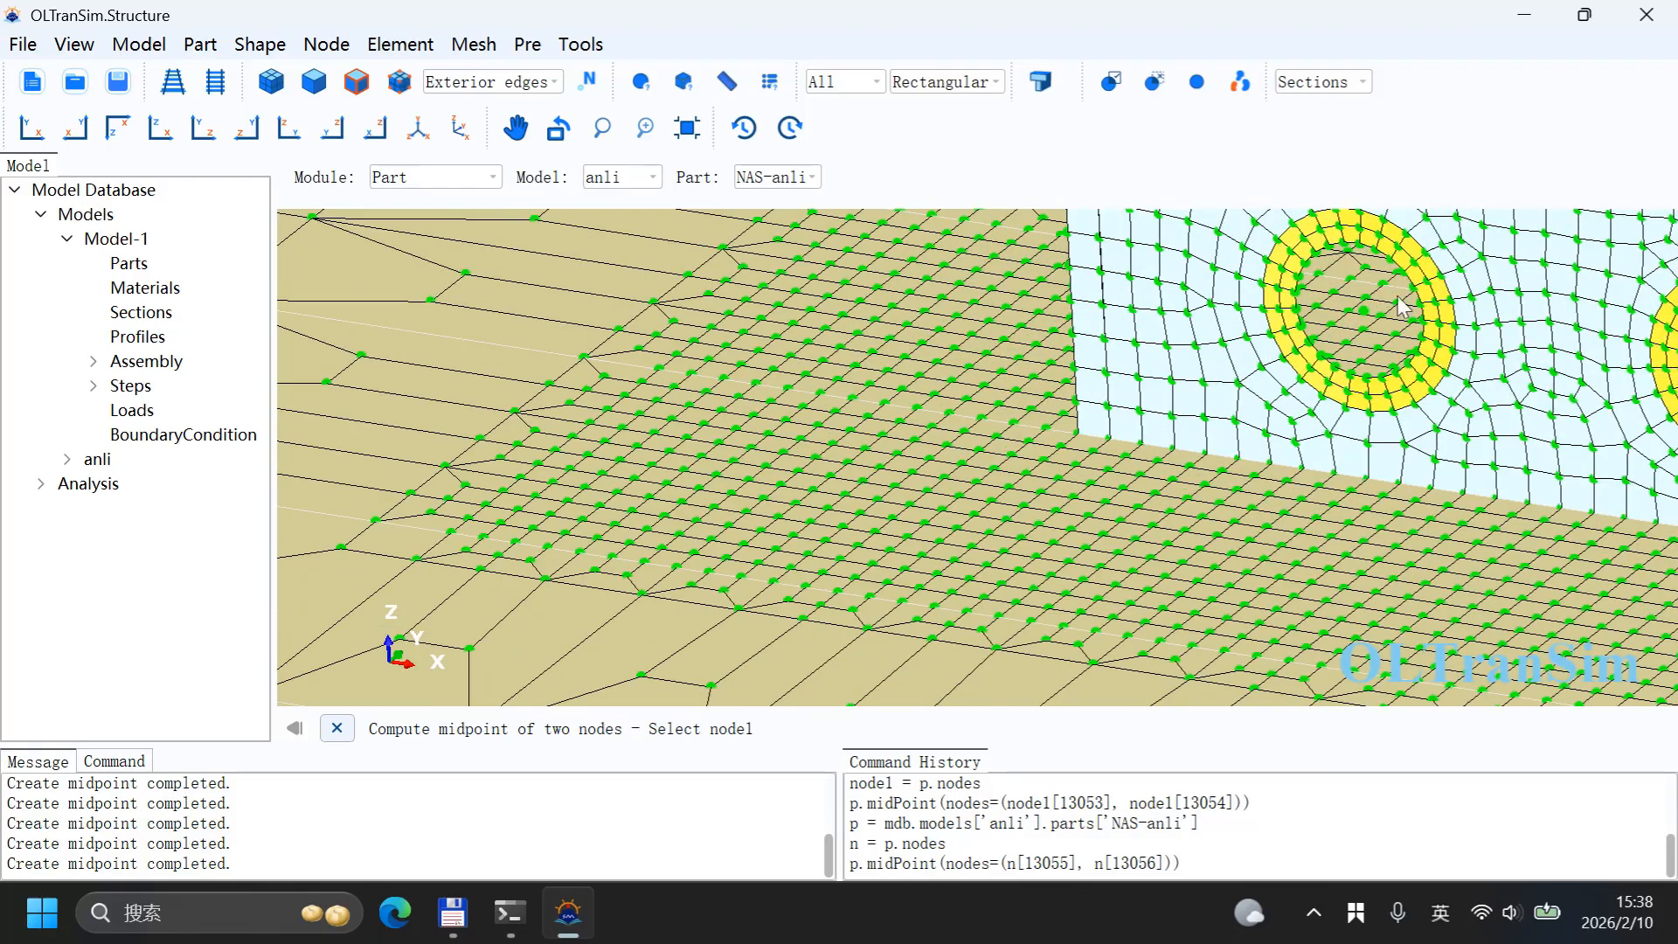
click(1364, 311)
scroll(1363, 325, down, 5)
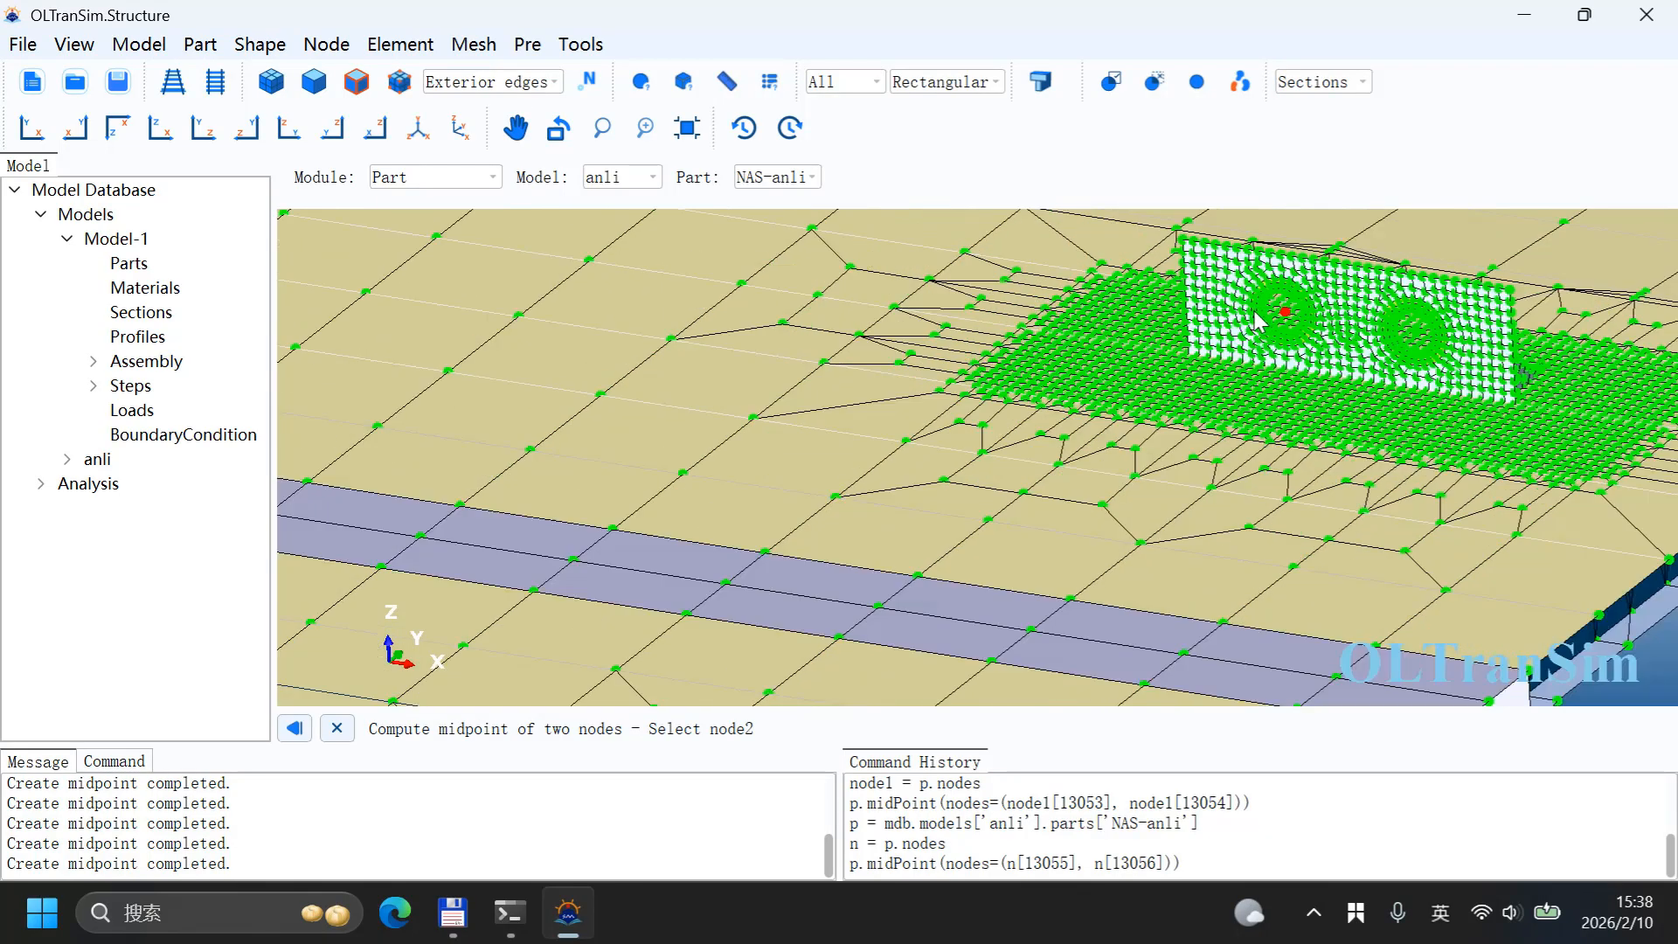
scroll(997, 638, up, 5)
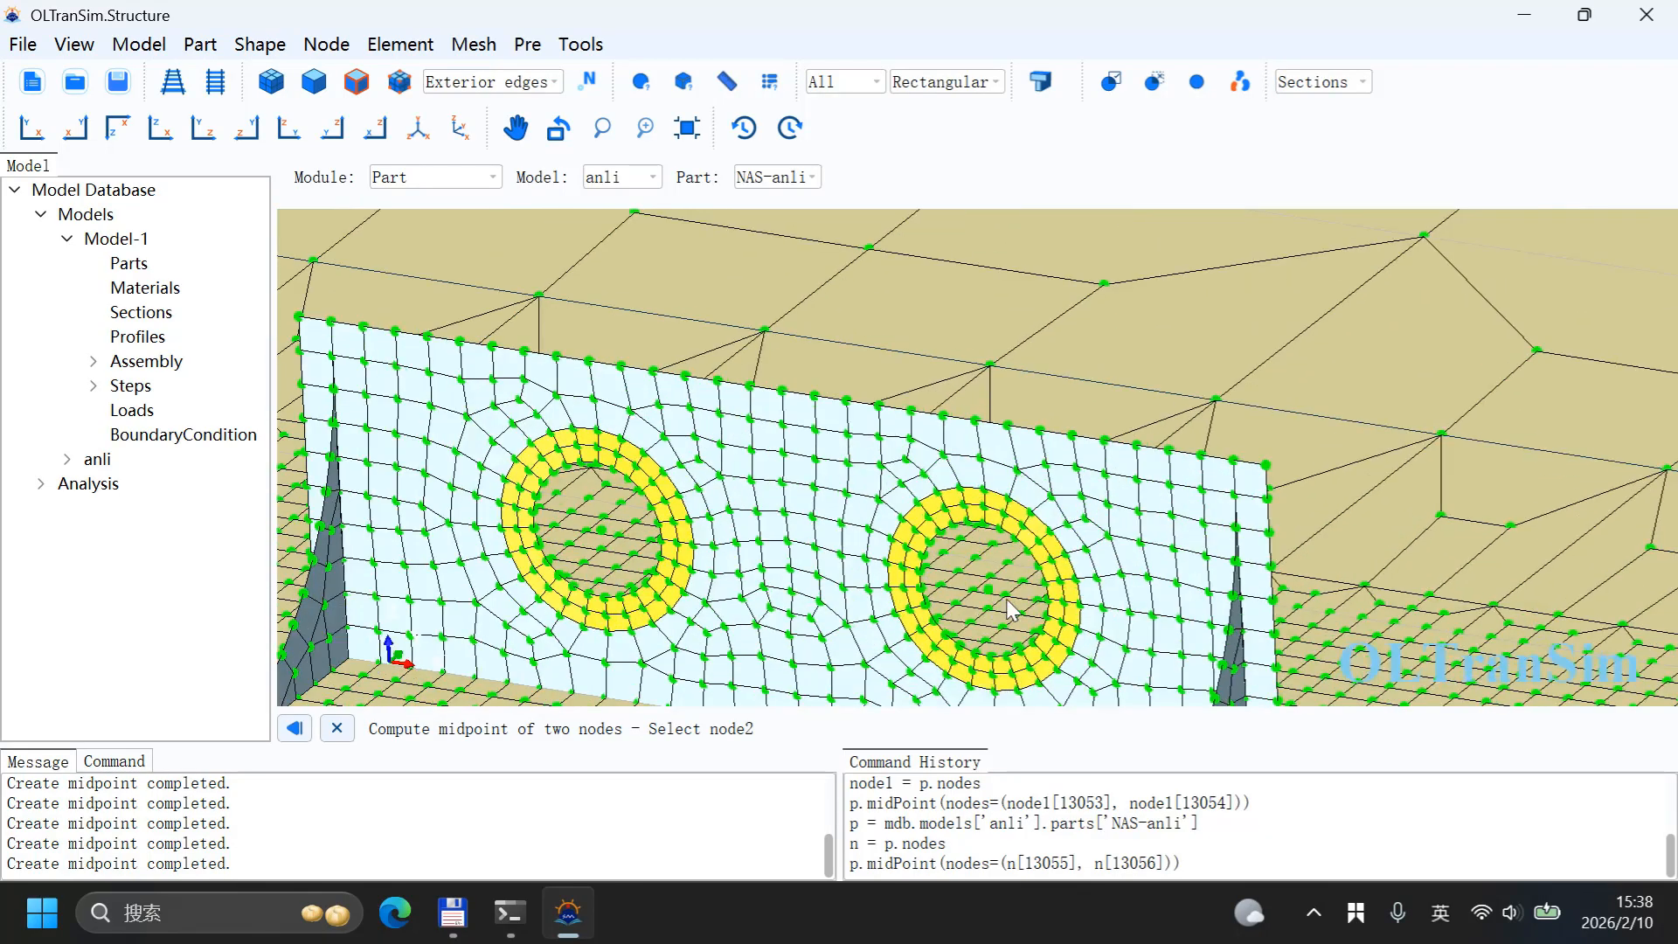
click(981, 588)
scroll(996, 542, down, 1)
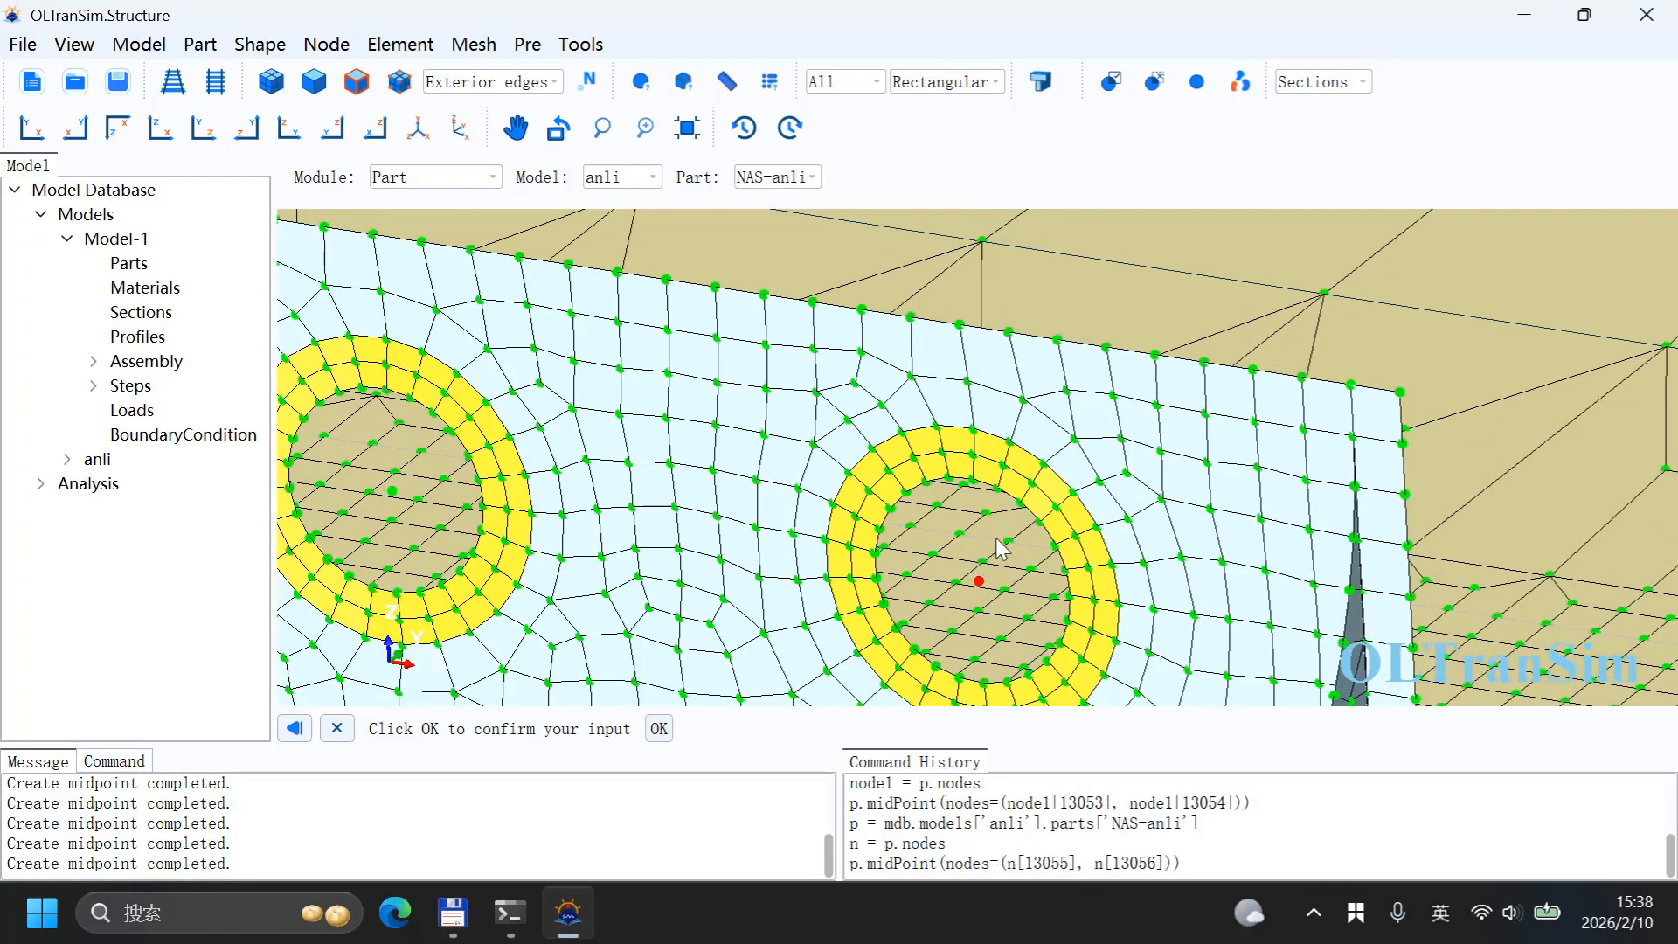
middle_click(996, 540)
scroll(980, 557, down, 6)
scroll(983, 566, down, 6)
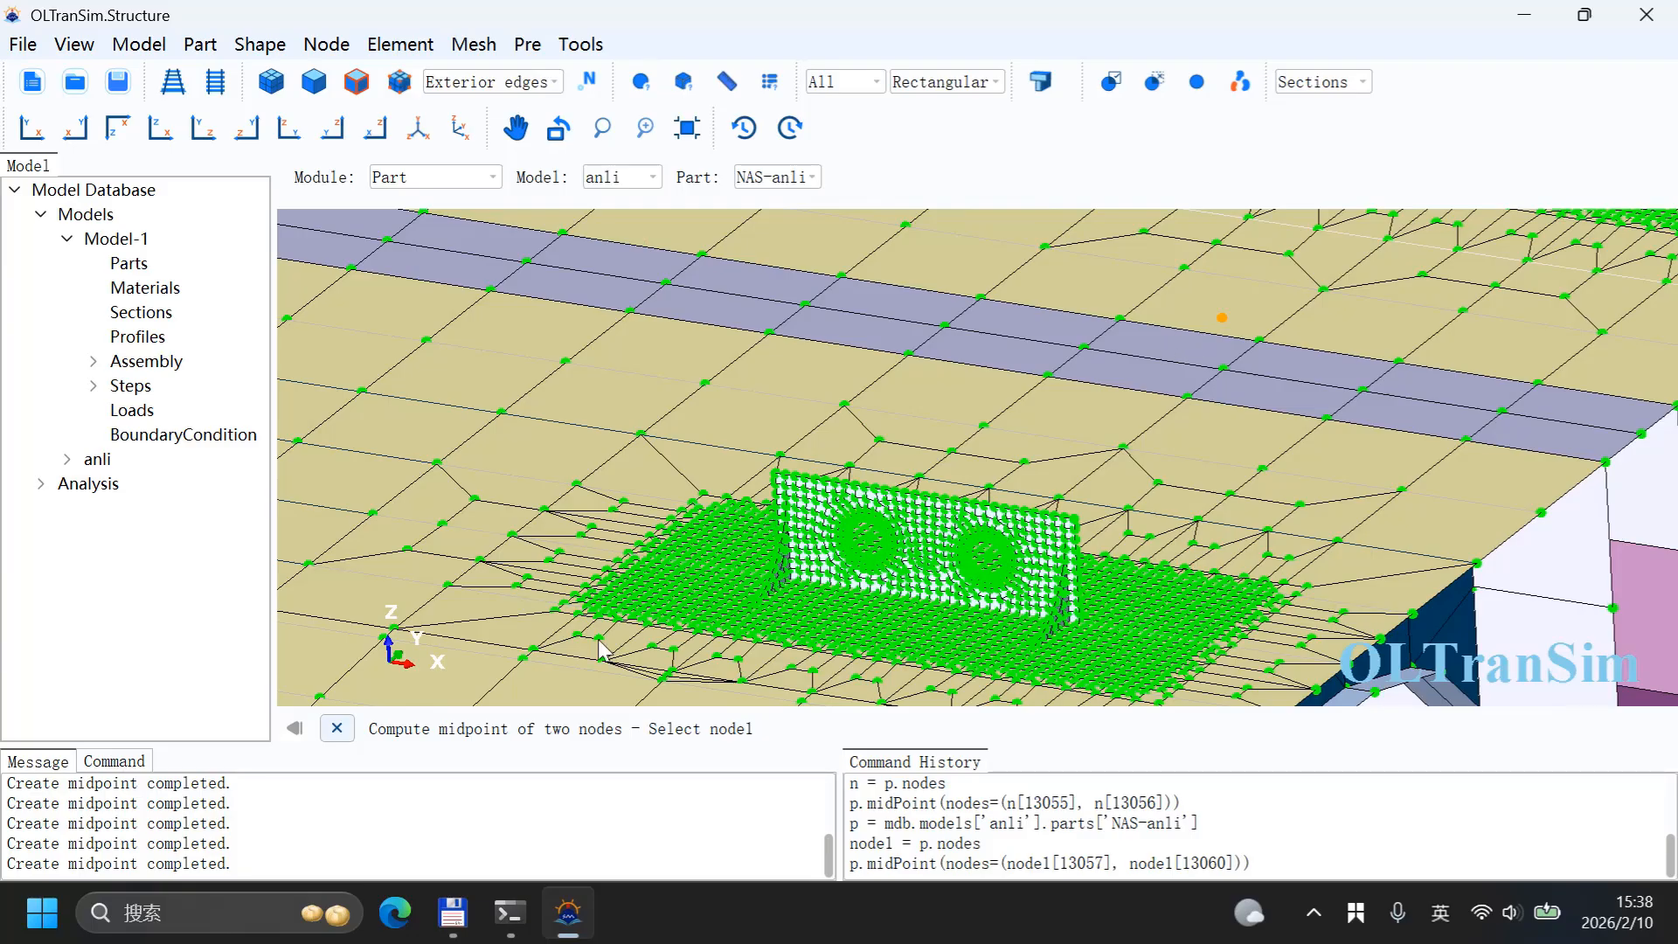
click(336, 728)
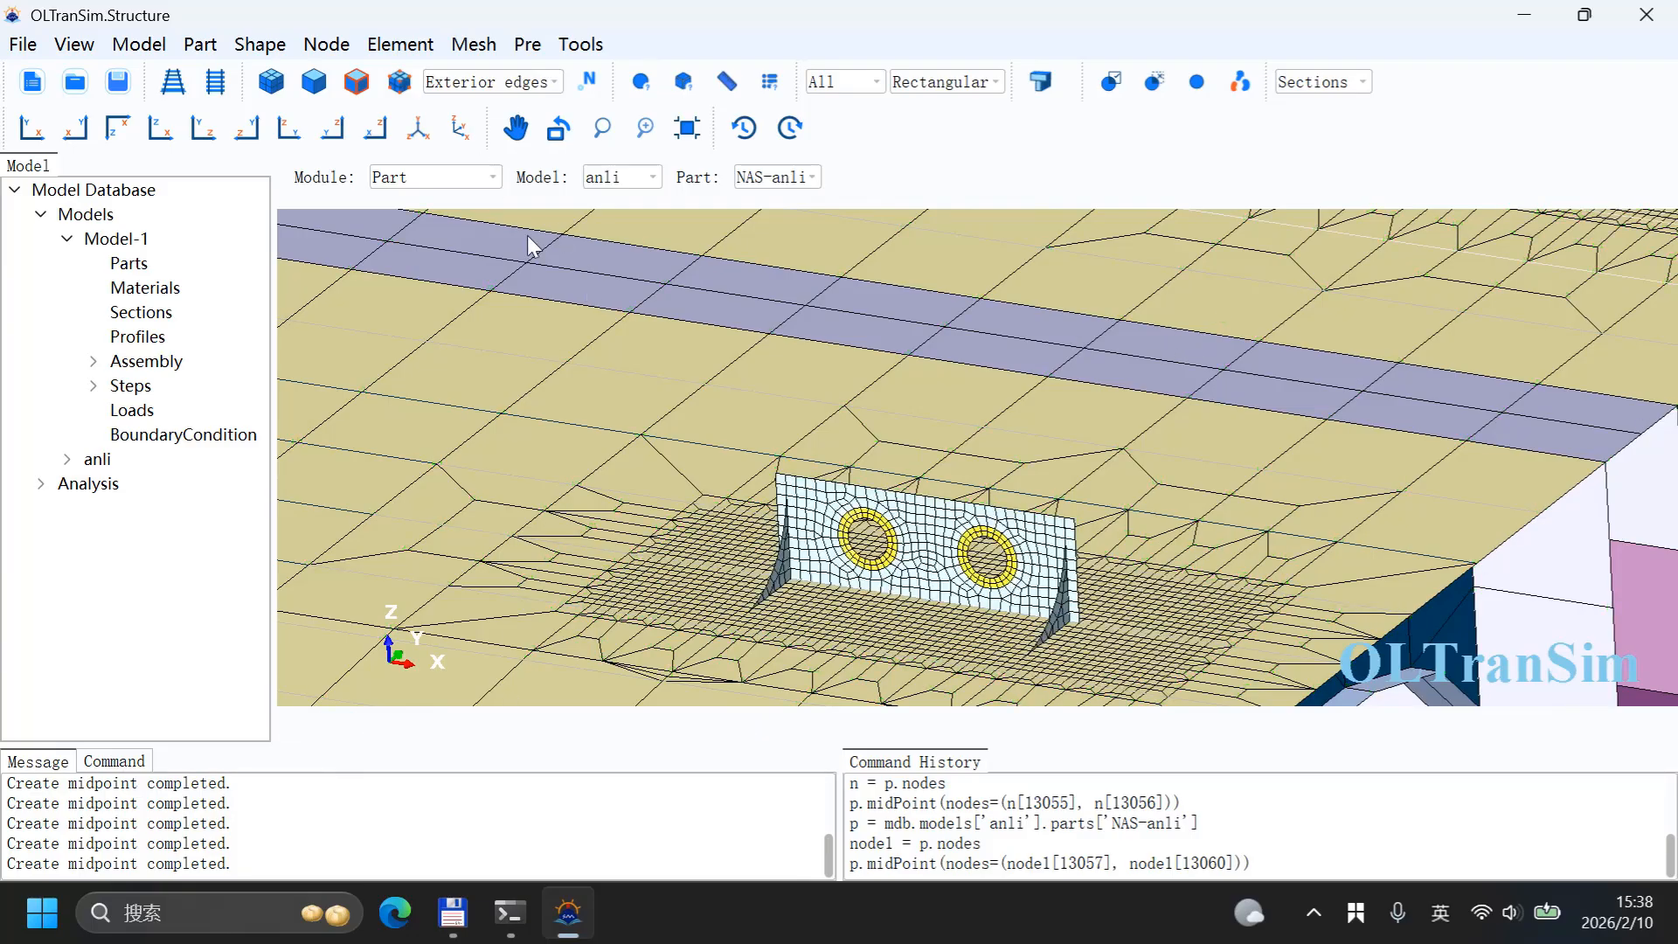
click(403, 48)
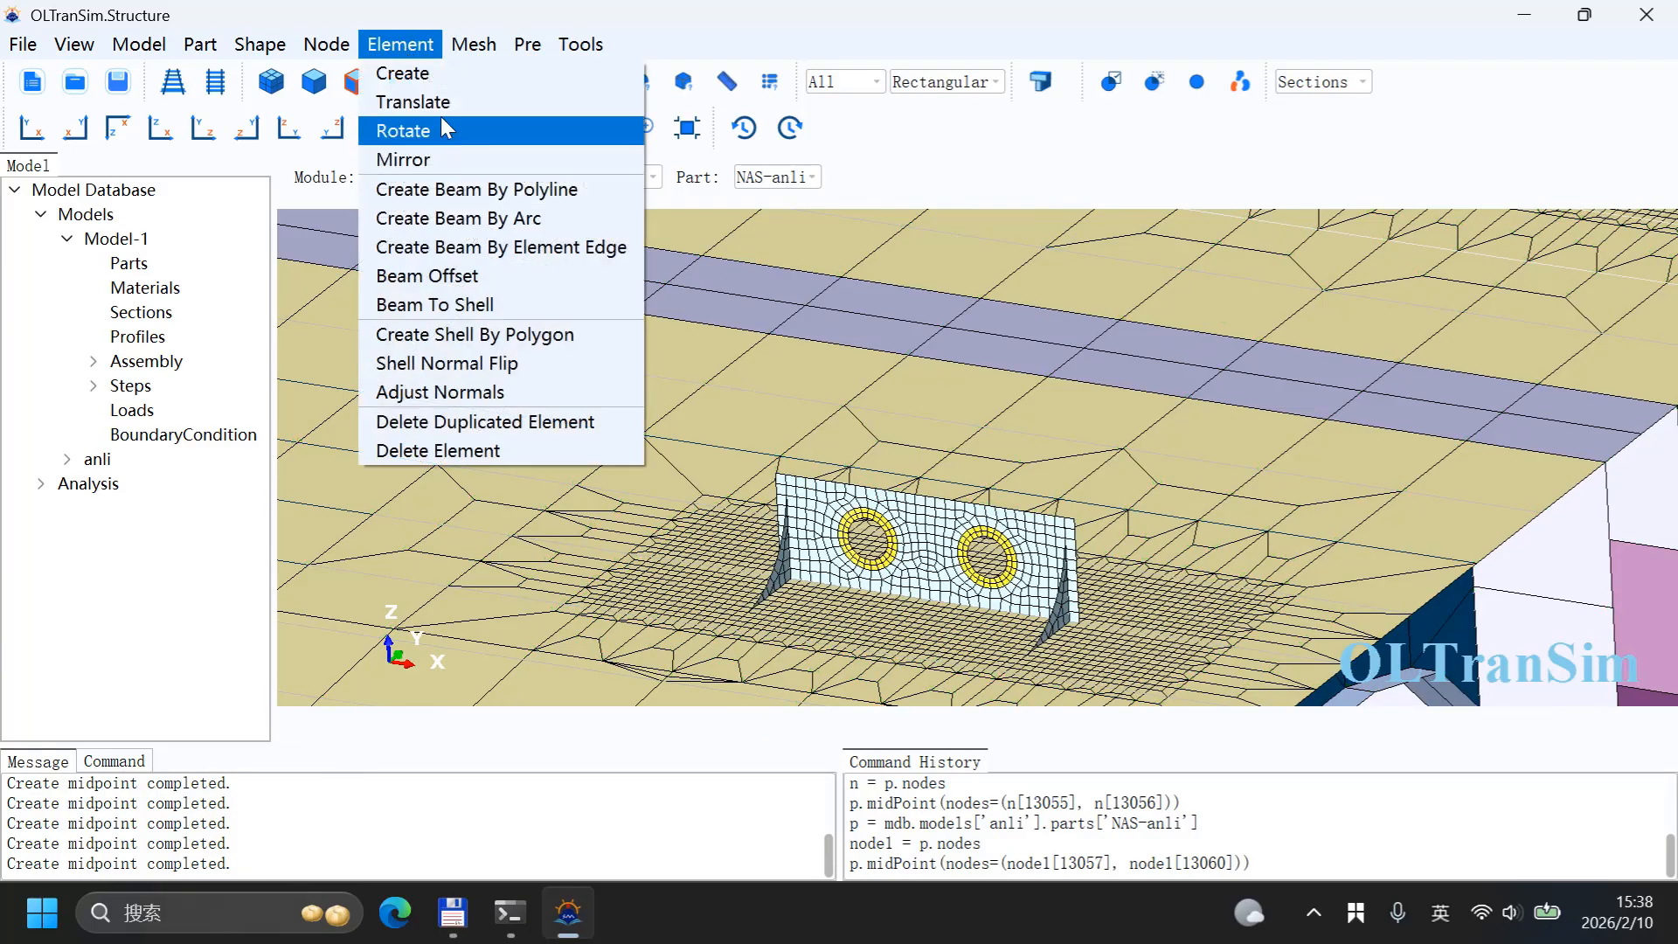
mouse_move(339, 42)
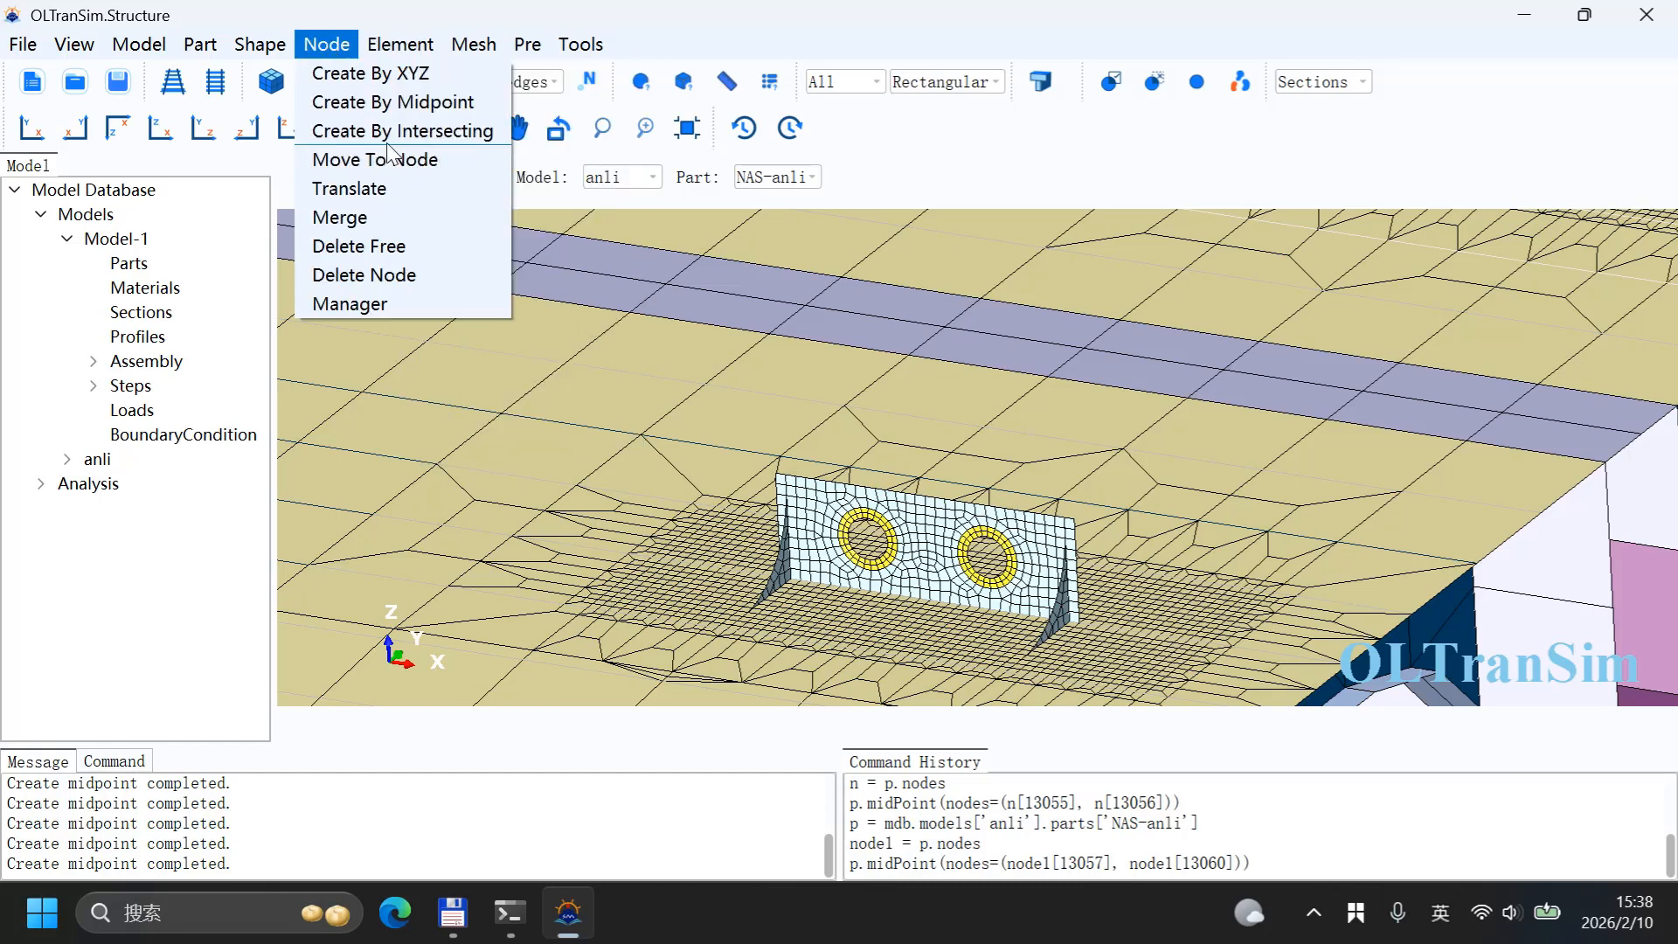
Step: Move the three wall centre midpoint nodes upward by translating them a distance of 0, 0, 20000
click(401, 194)
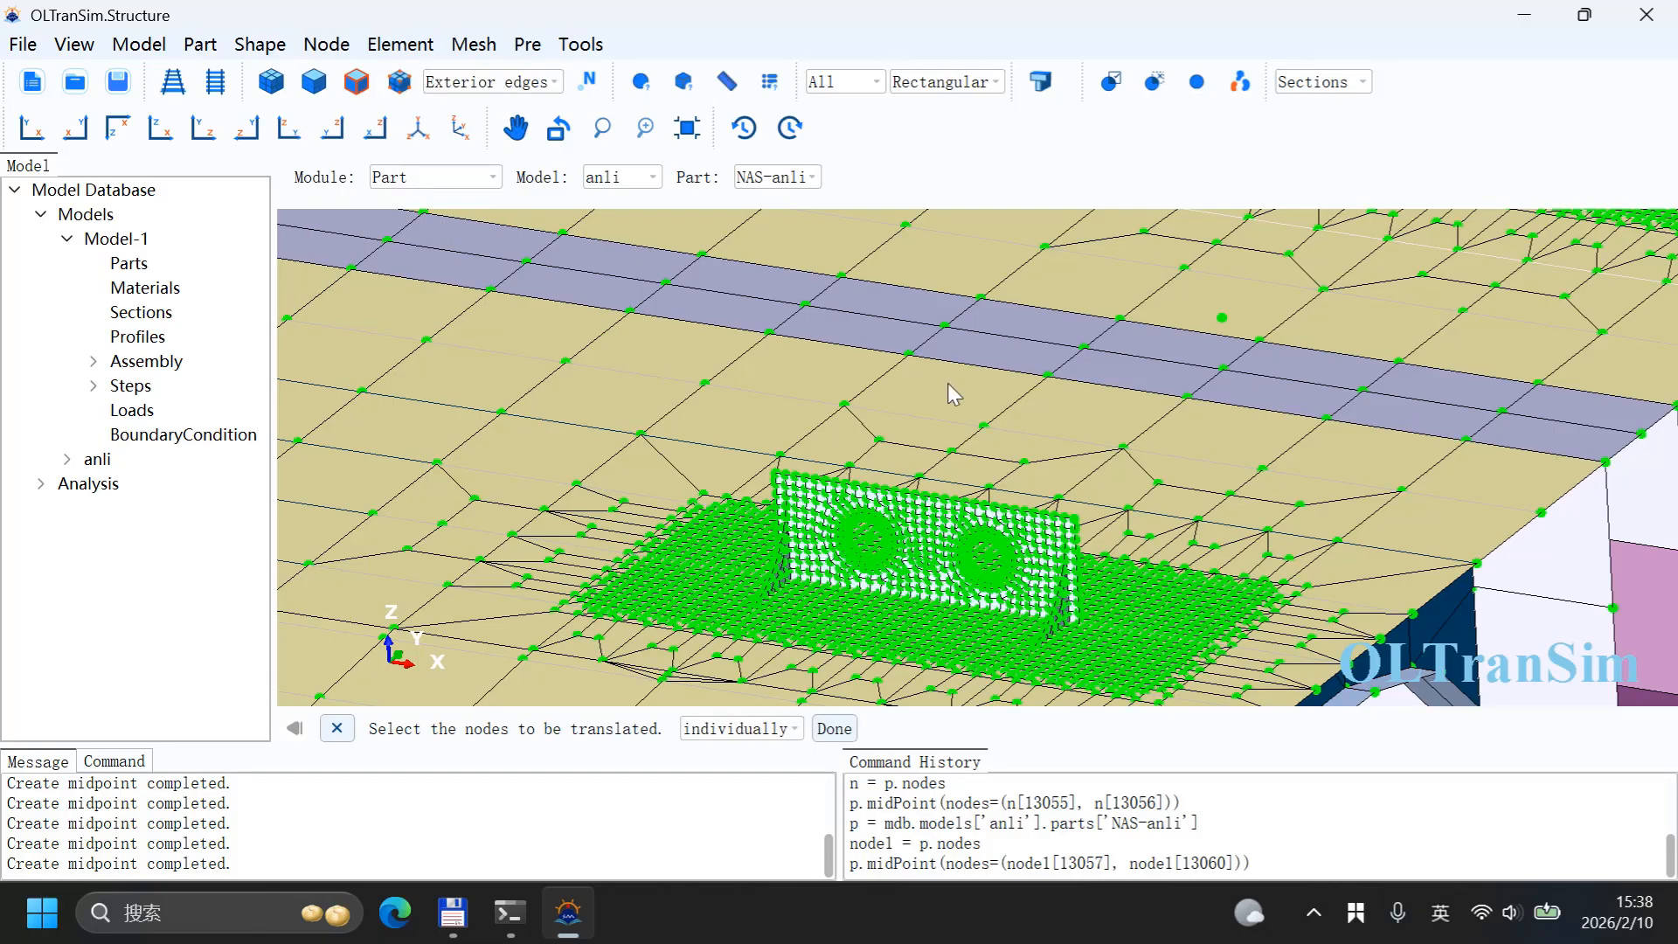
click(1226, 321)
scroll(1108, 429, down, 9)
scroll(811, 338, up, 3)
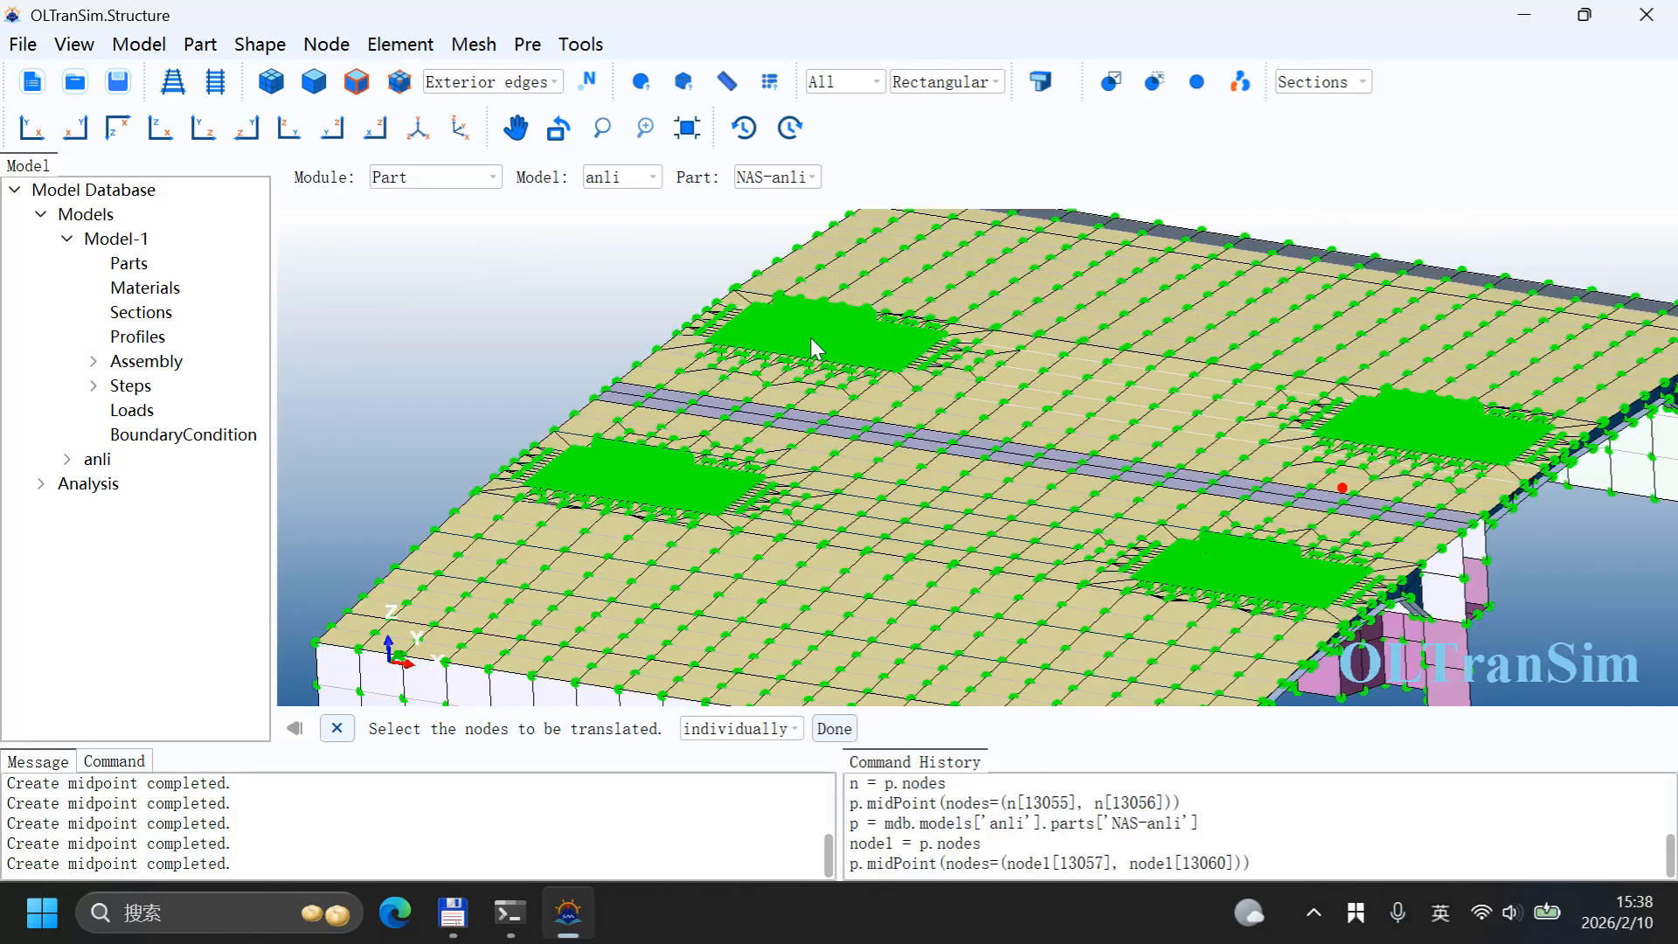
scroll(811, 337, up, 6)
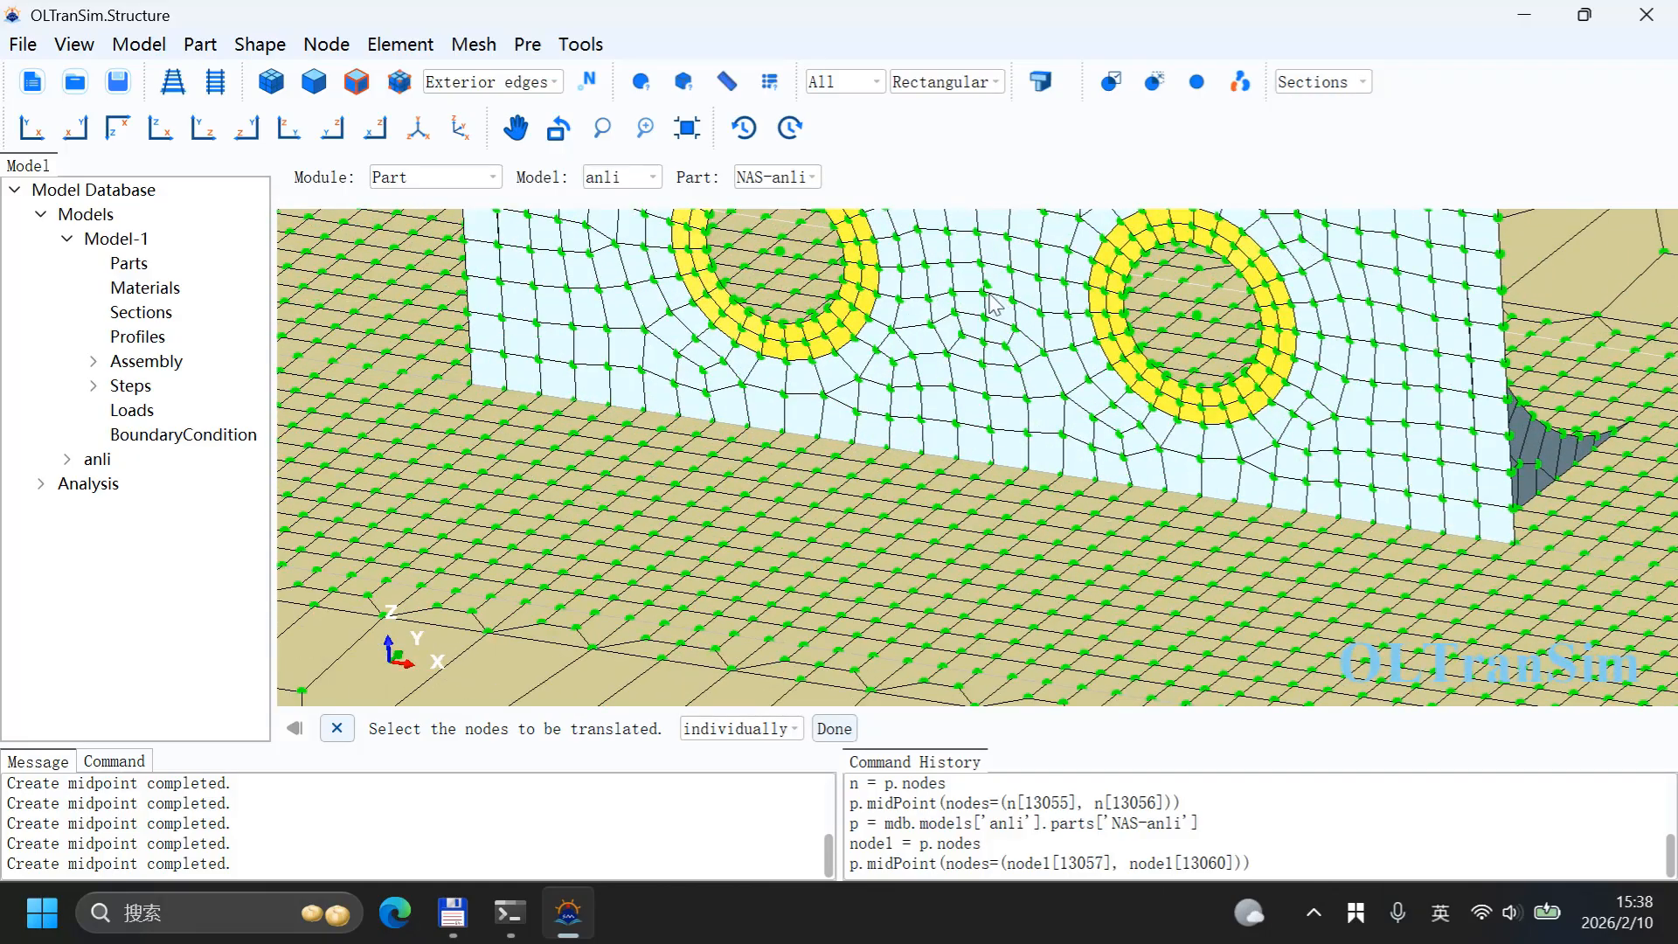
click(988, 284)
scroll(900, 371, down, 6)
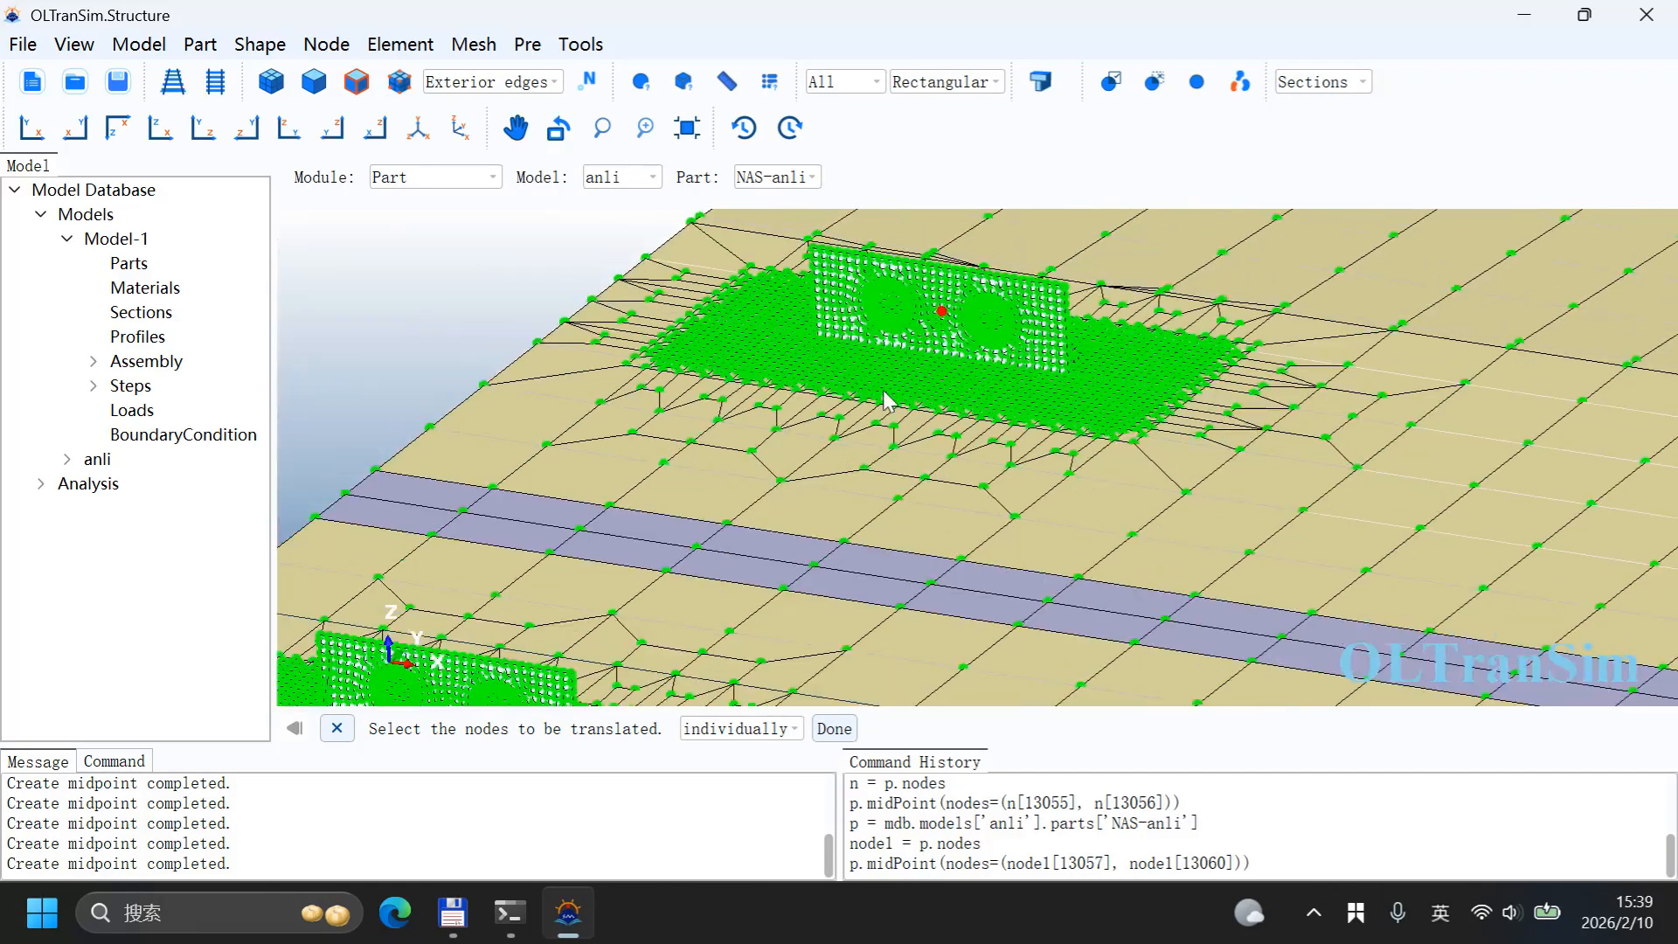
scroll(654, 560, up, 5)
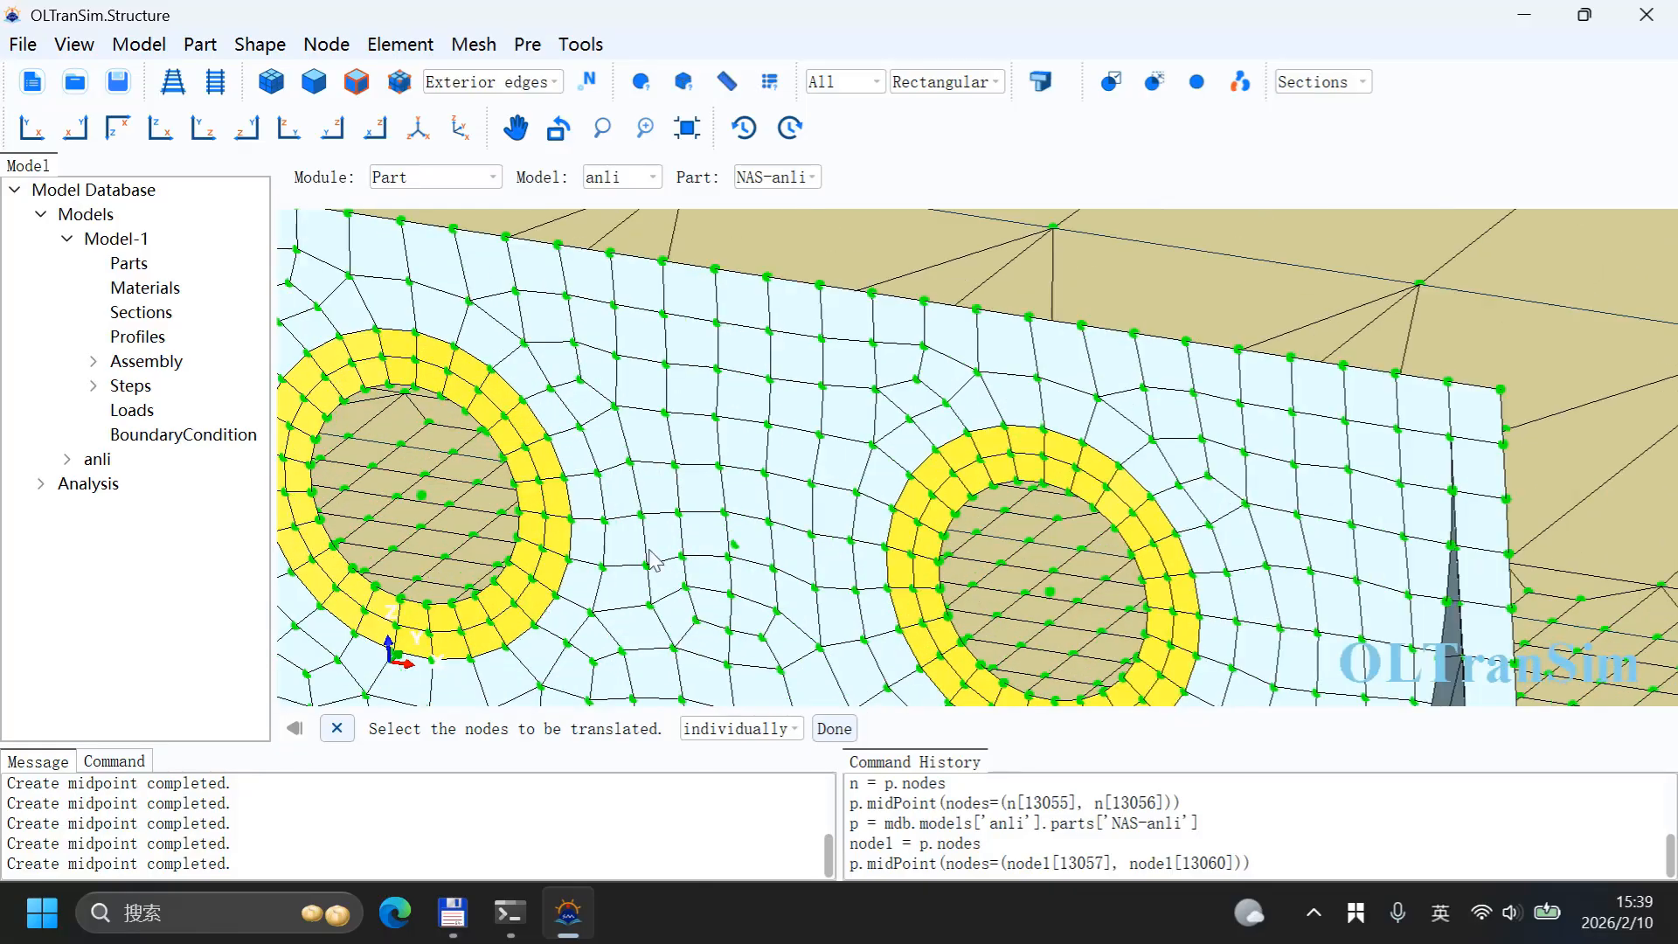
click(736, 545)
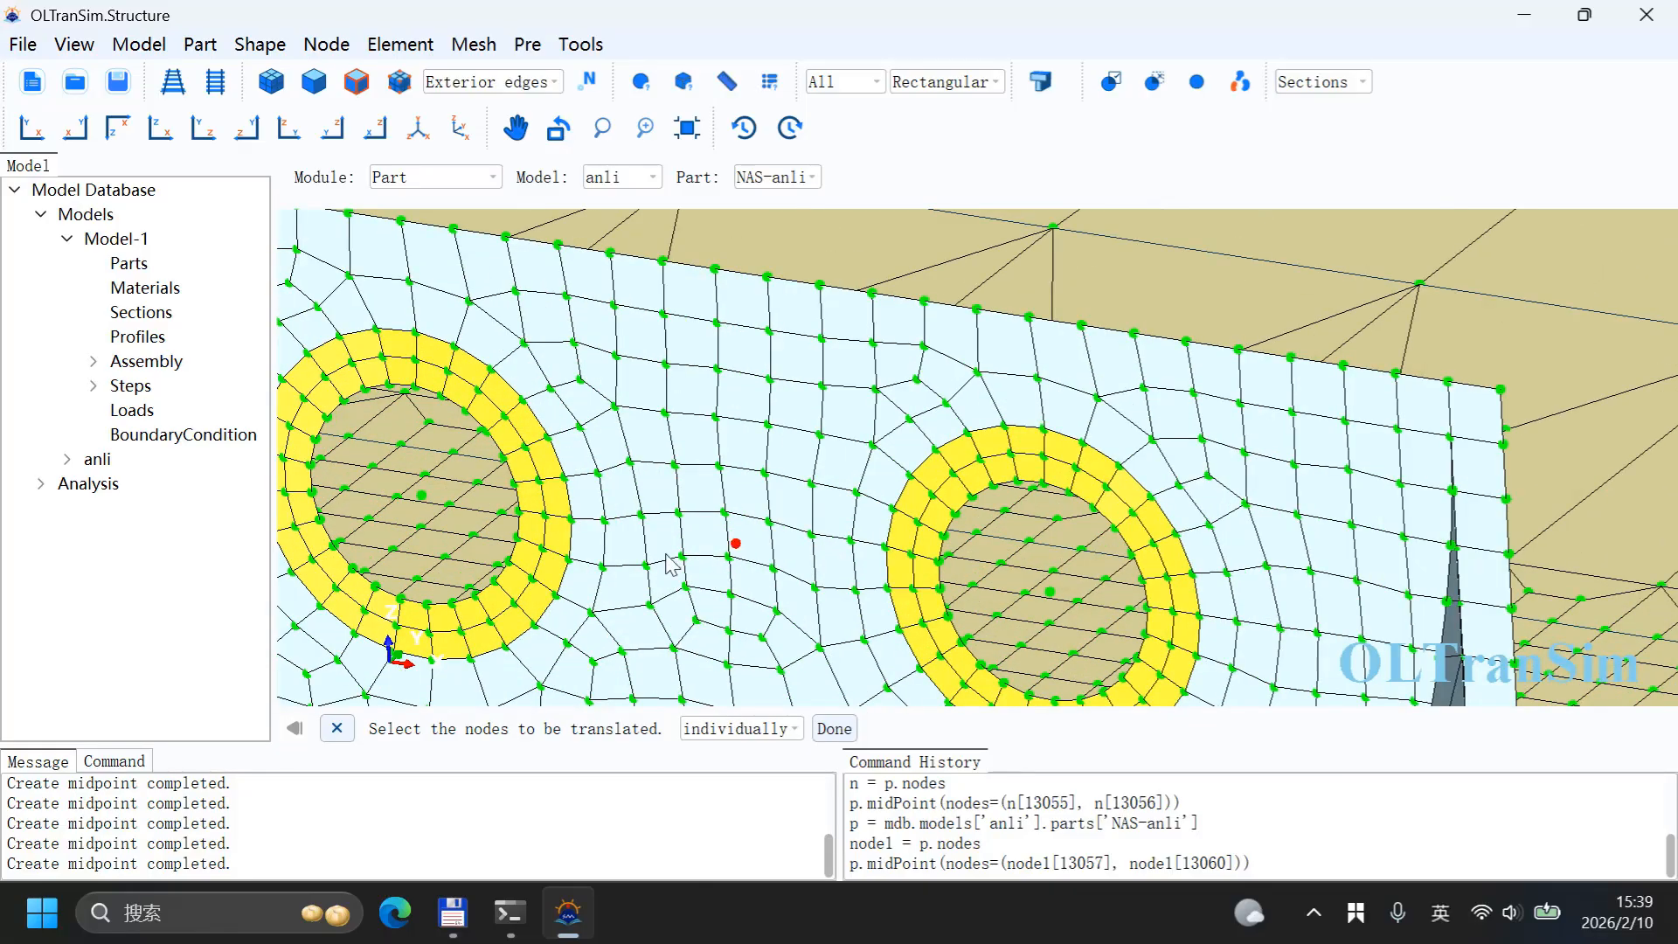
middle_click(635, 519)
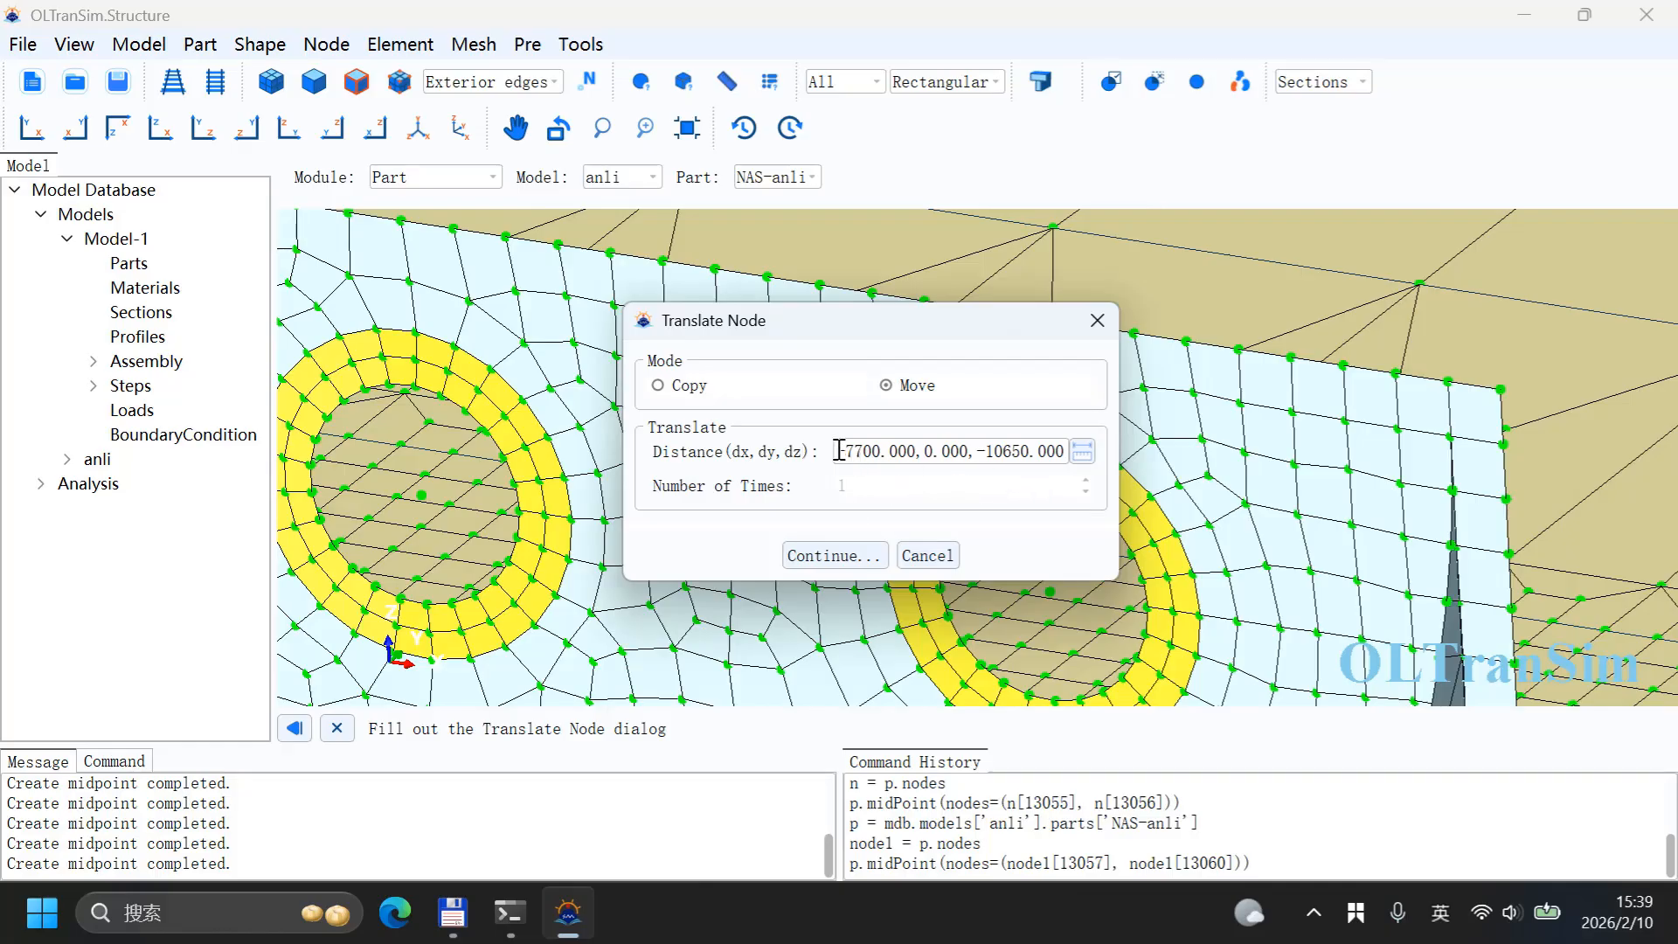
drag(838, 451, 1066, 451)
text(0,0,20000)
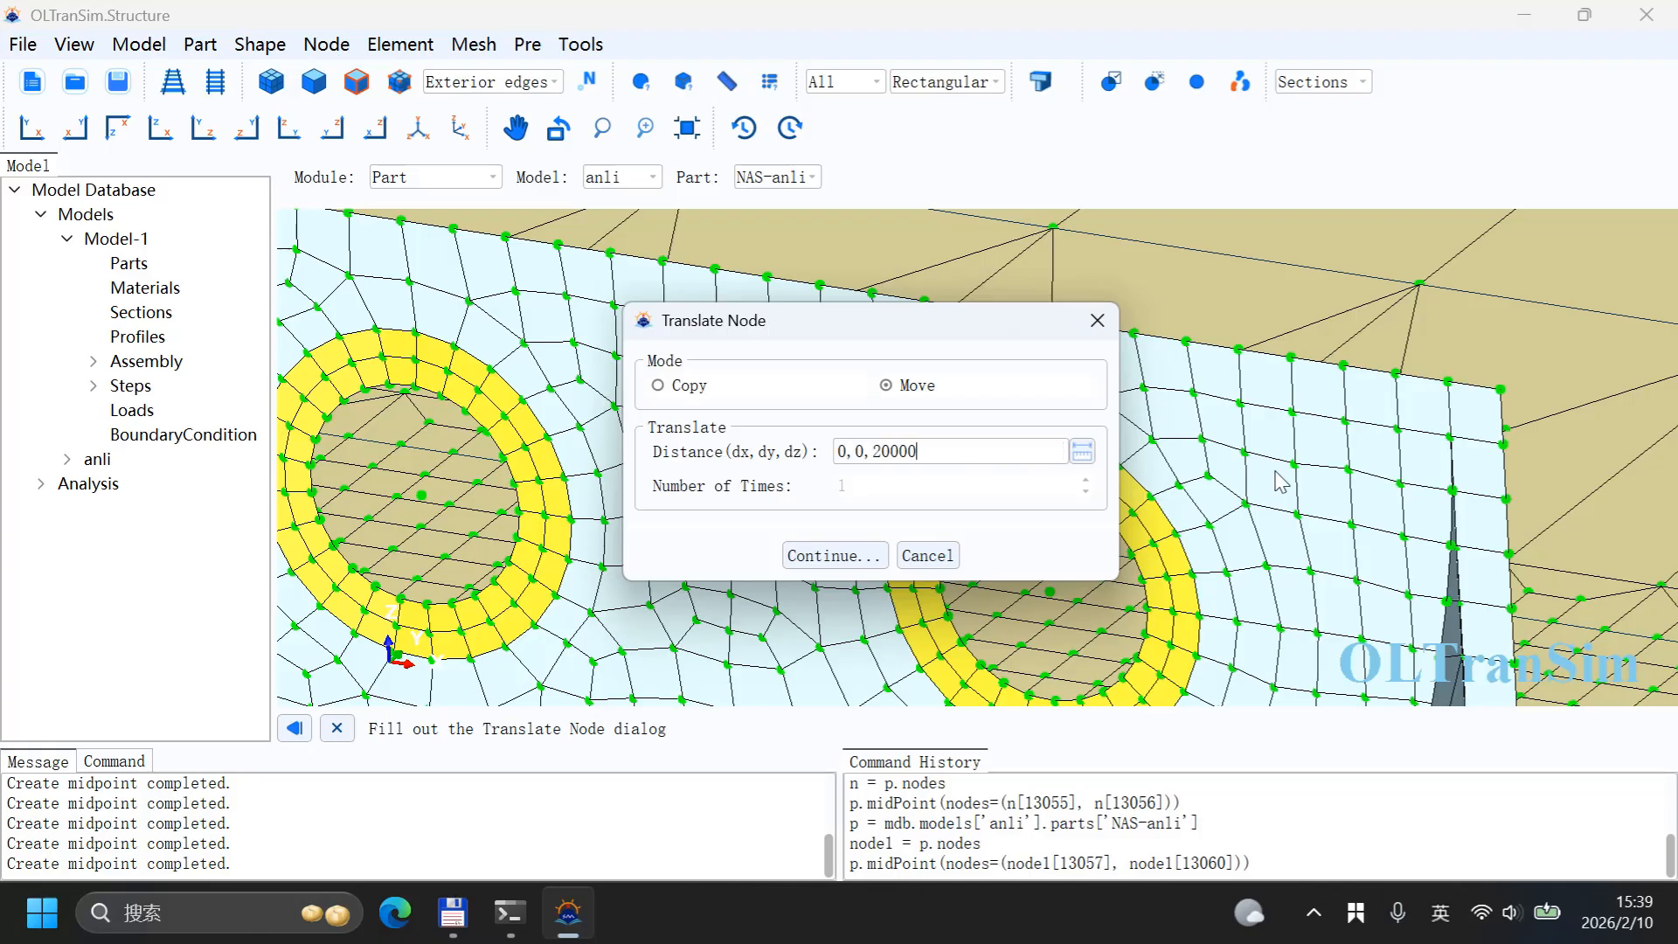
click(835, 555)
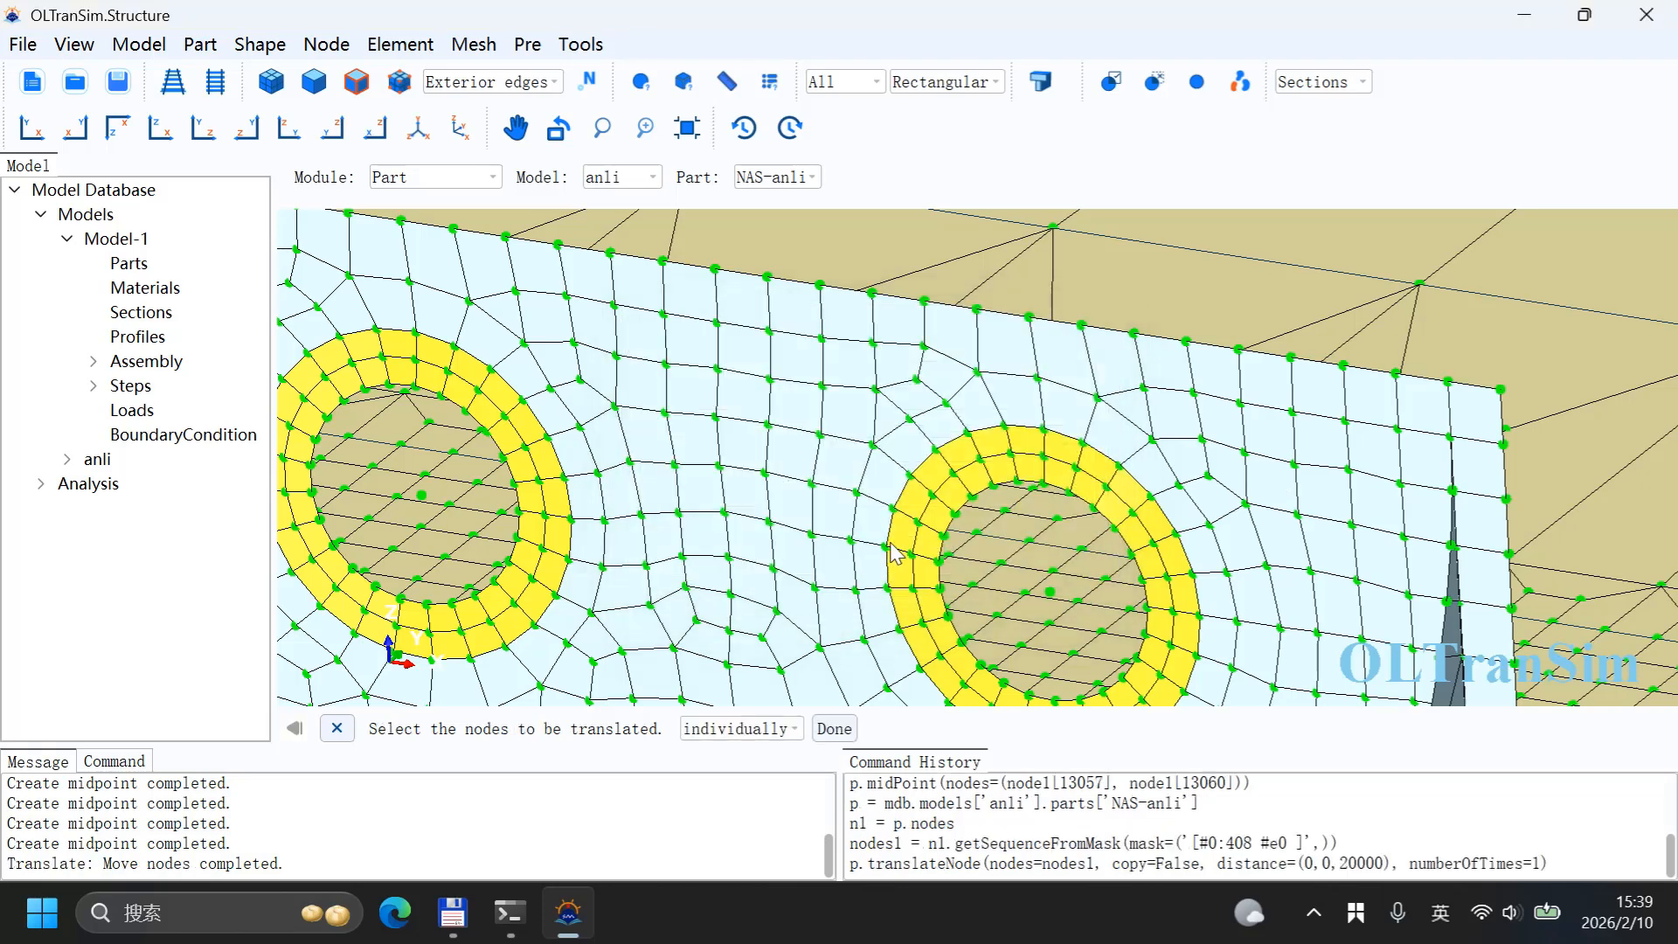
Step: Create two truss elements linking the first raised node to both hole centre nodes of its lifting wall
click(687, 128)
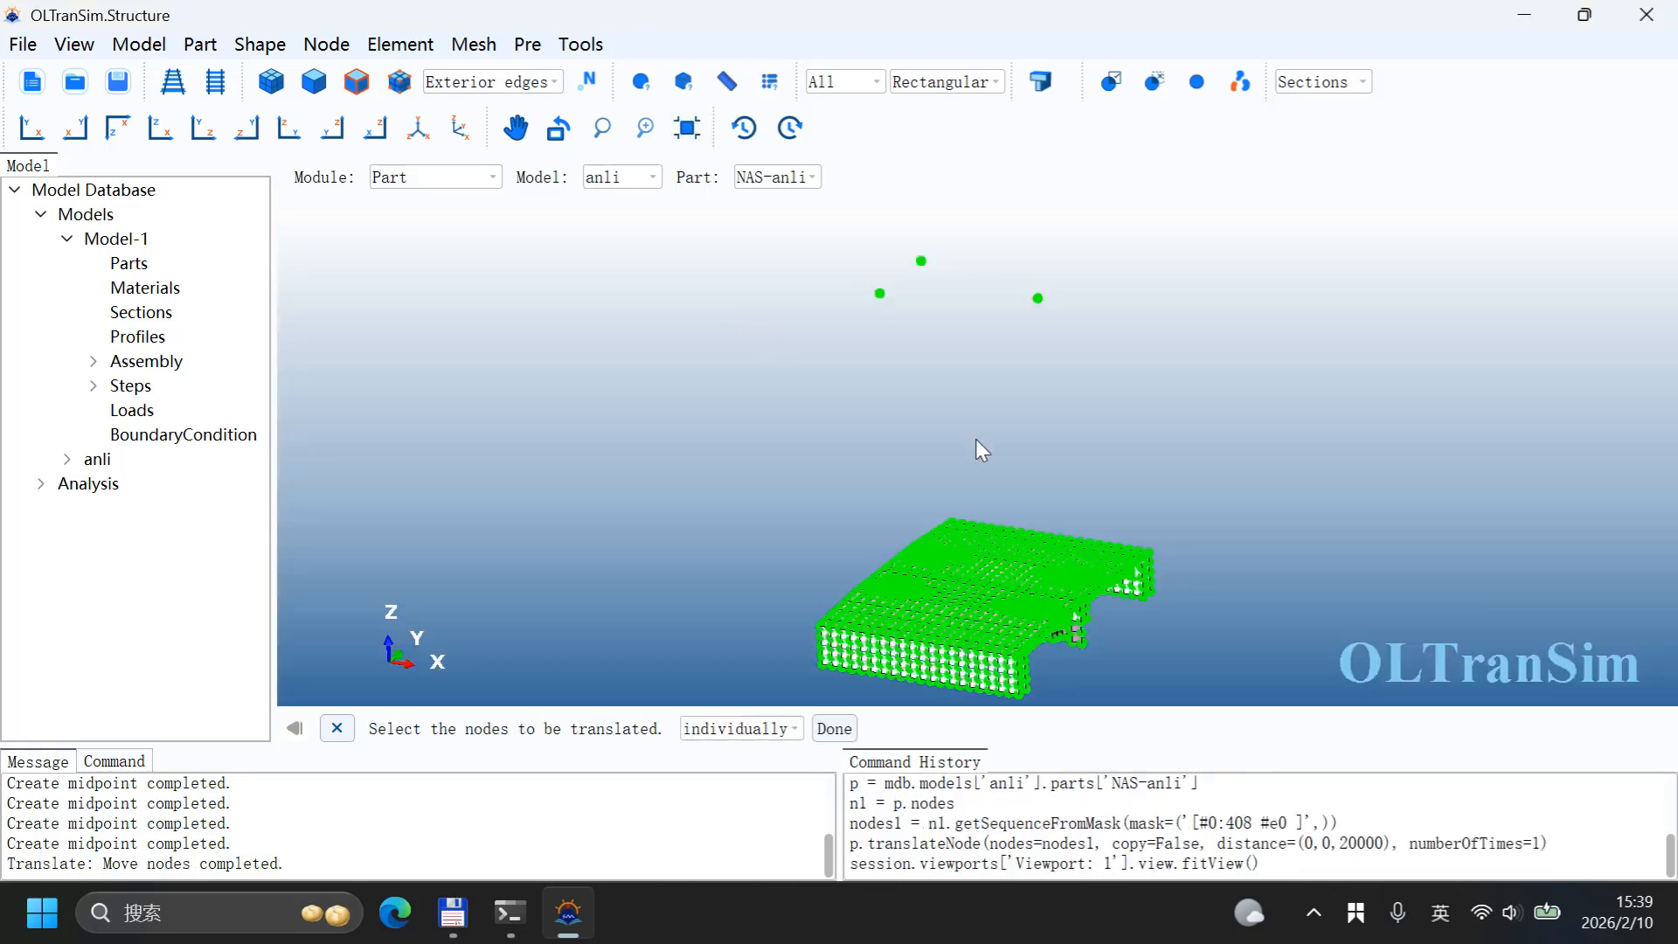
scroll(913, 410, up, 2)
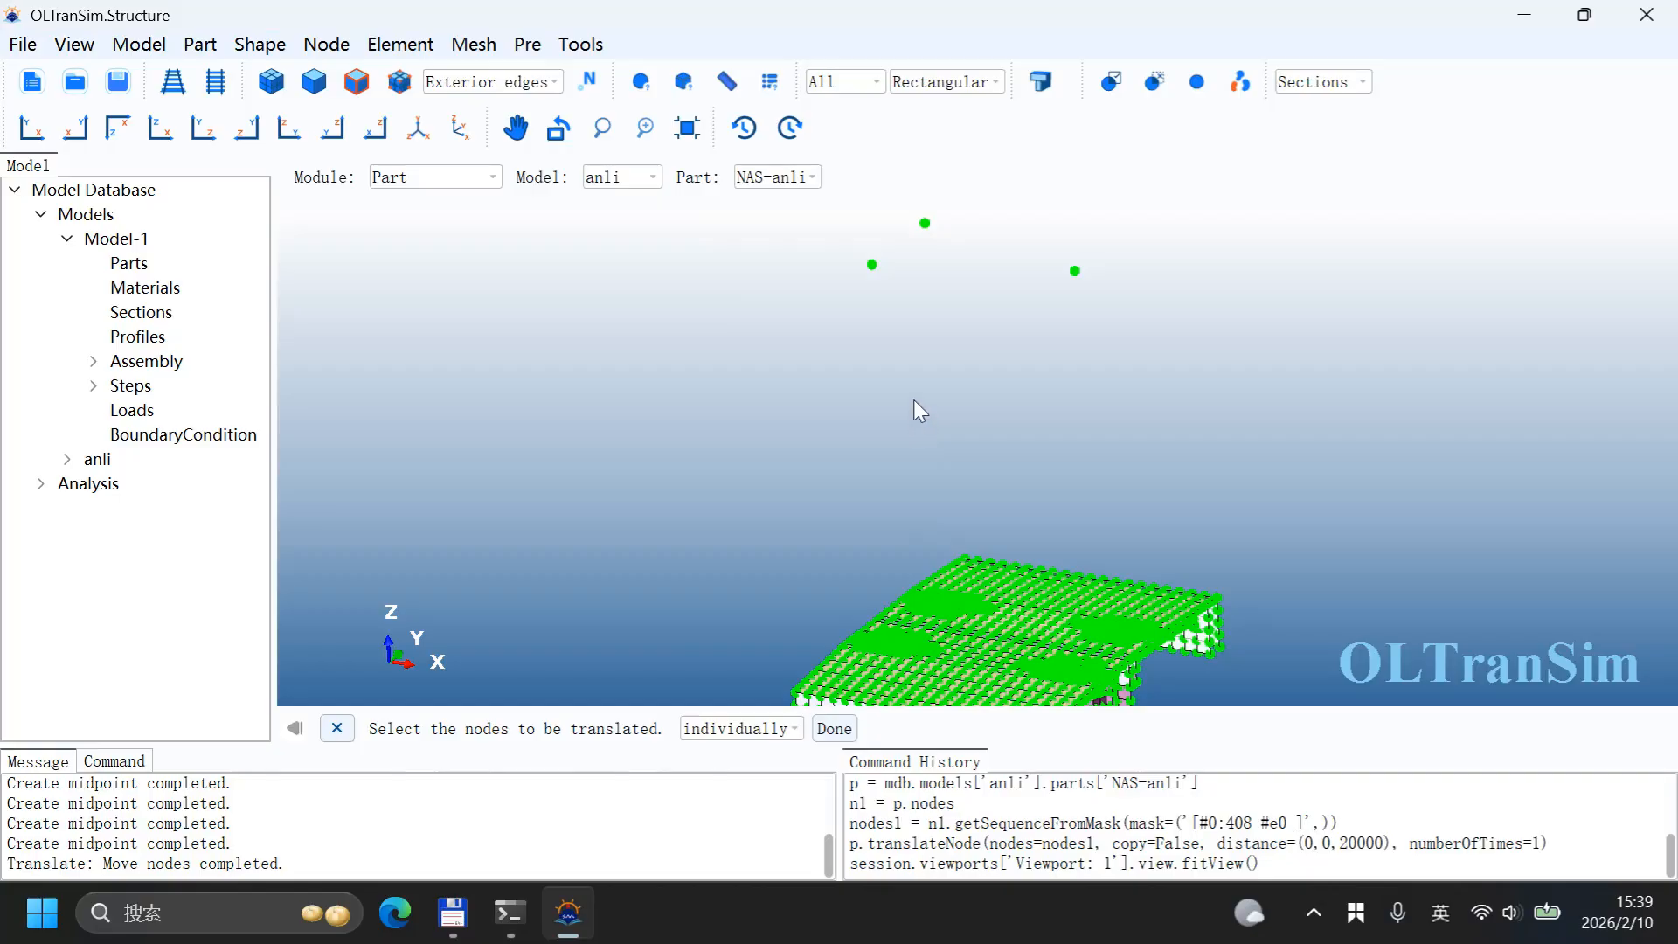
mouse_move(910, 378)
ctrl+alt+mouse_down()
mouse_move(954, 390)
mouse_move(939, 372)
mouse_move(927, 389)
ctrl+alt+mouse_up()
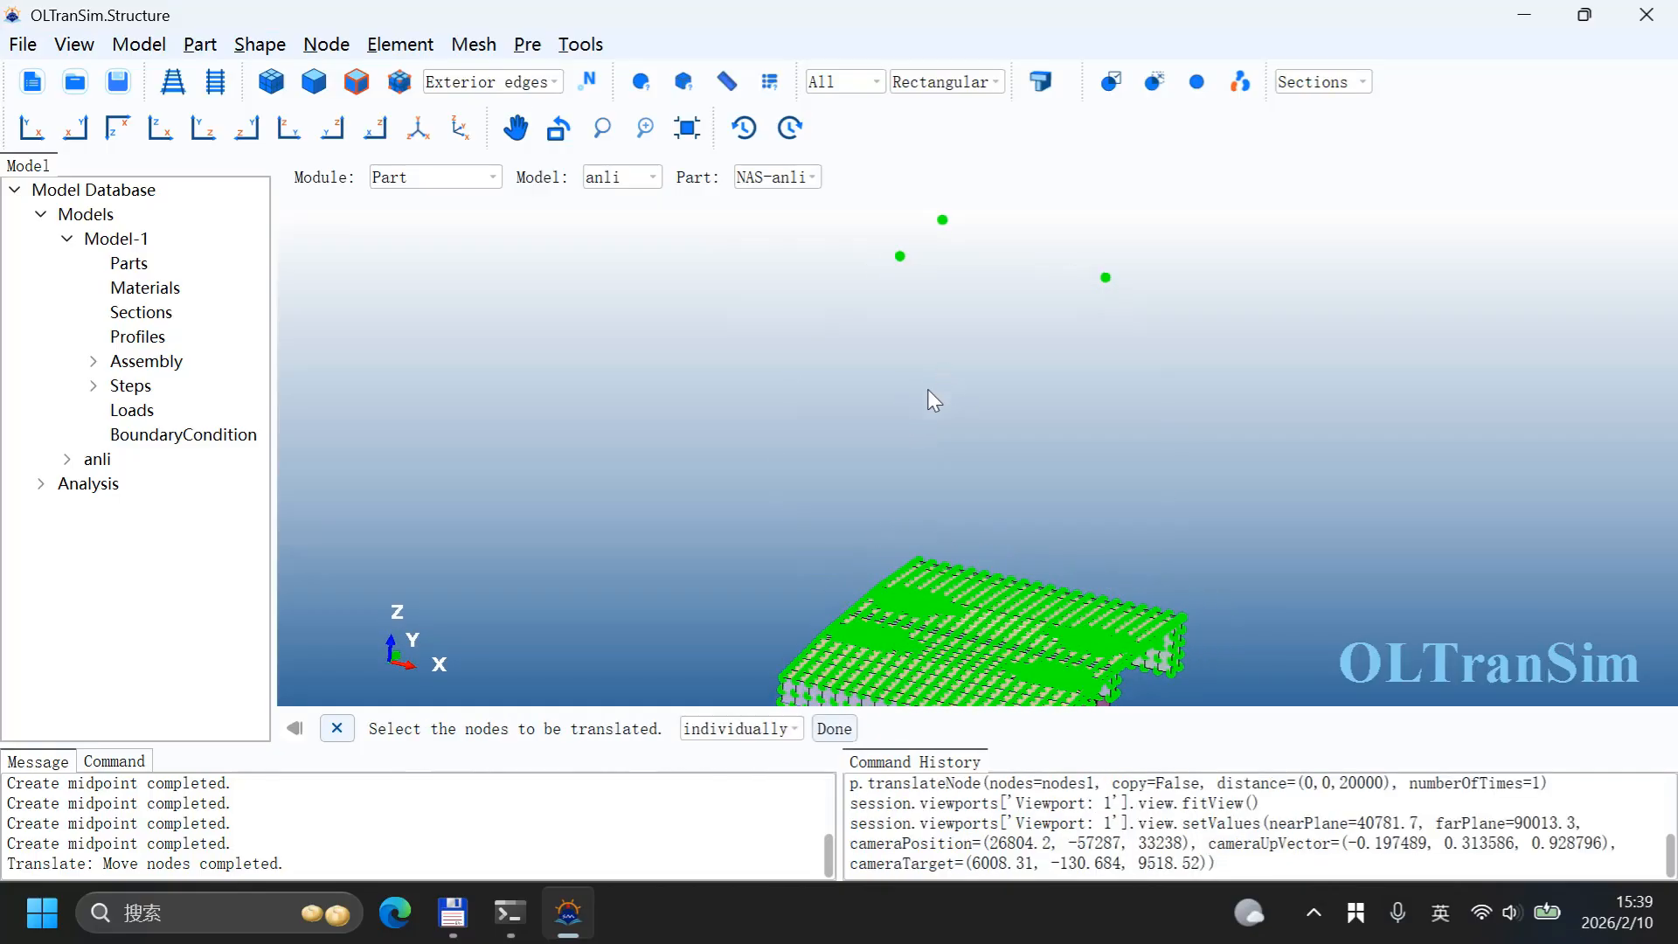
mouse_move(927, 390)
ctrl+alt+middle_down()
mouse_move(913, 343)
mouse_move(907, 412)
ctrl+alt+middle_up()
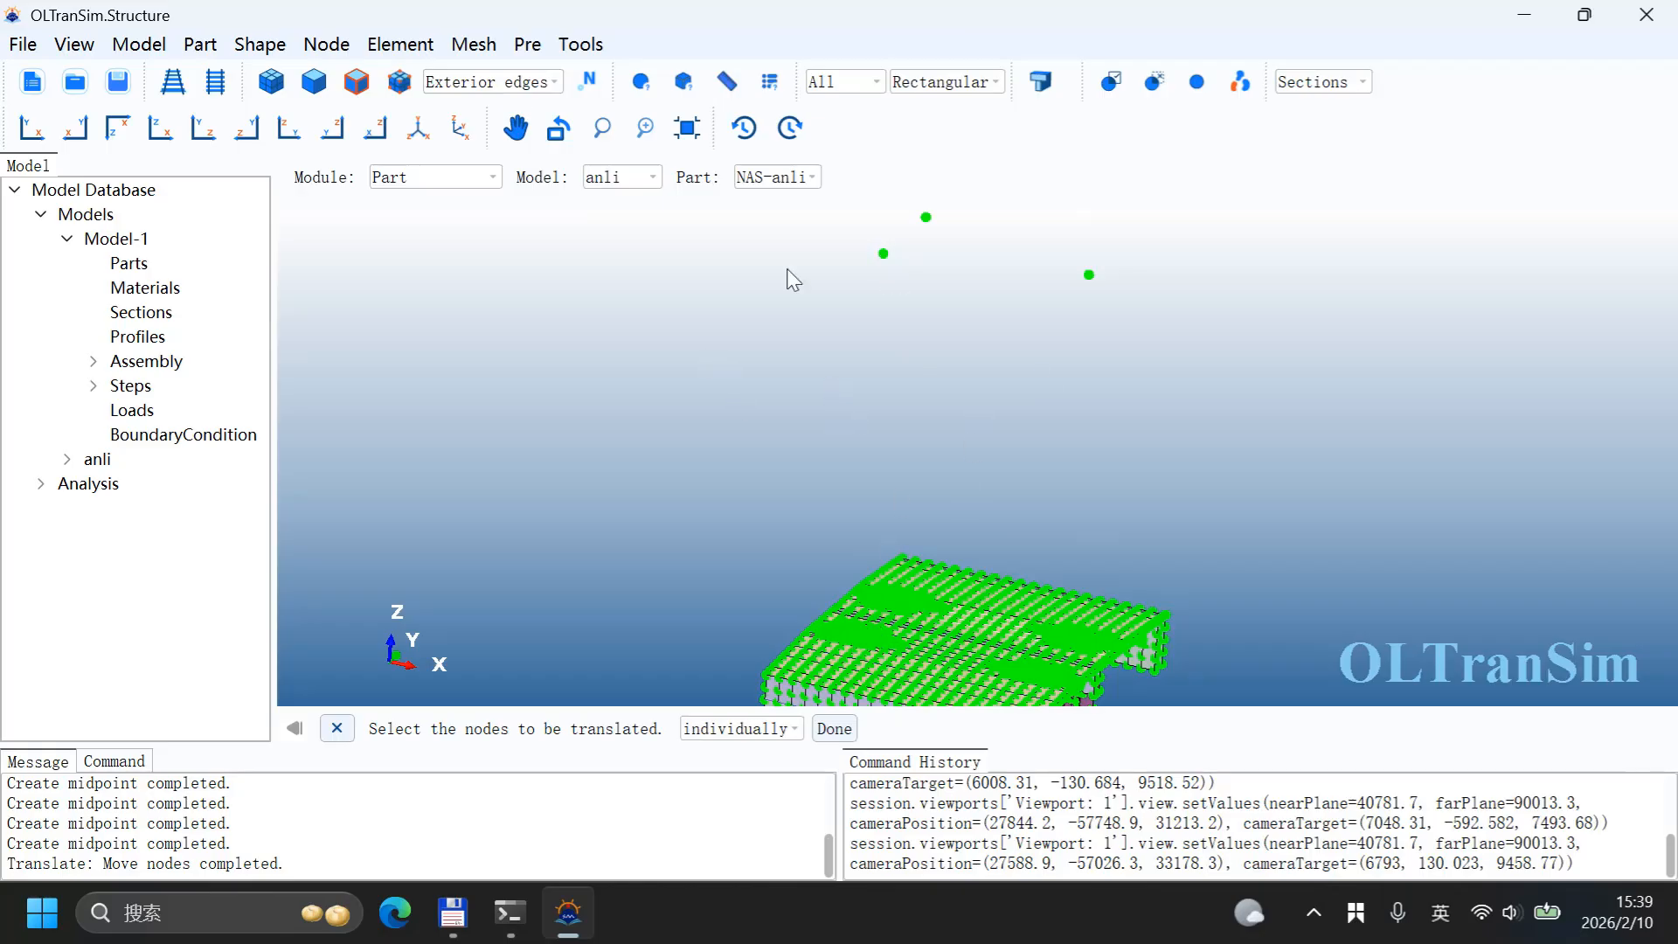
click(400, 43)
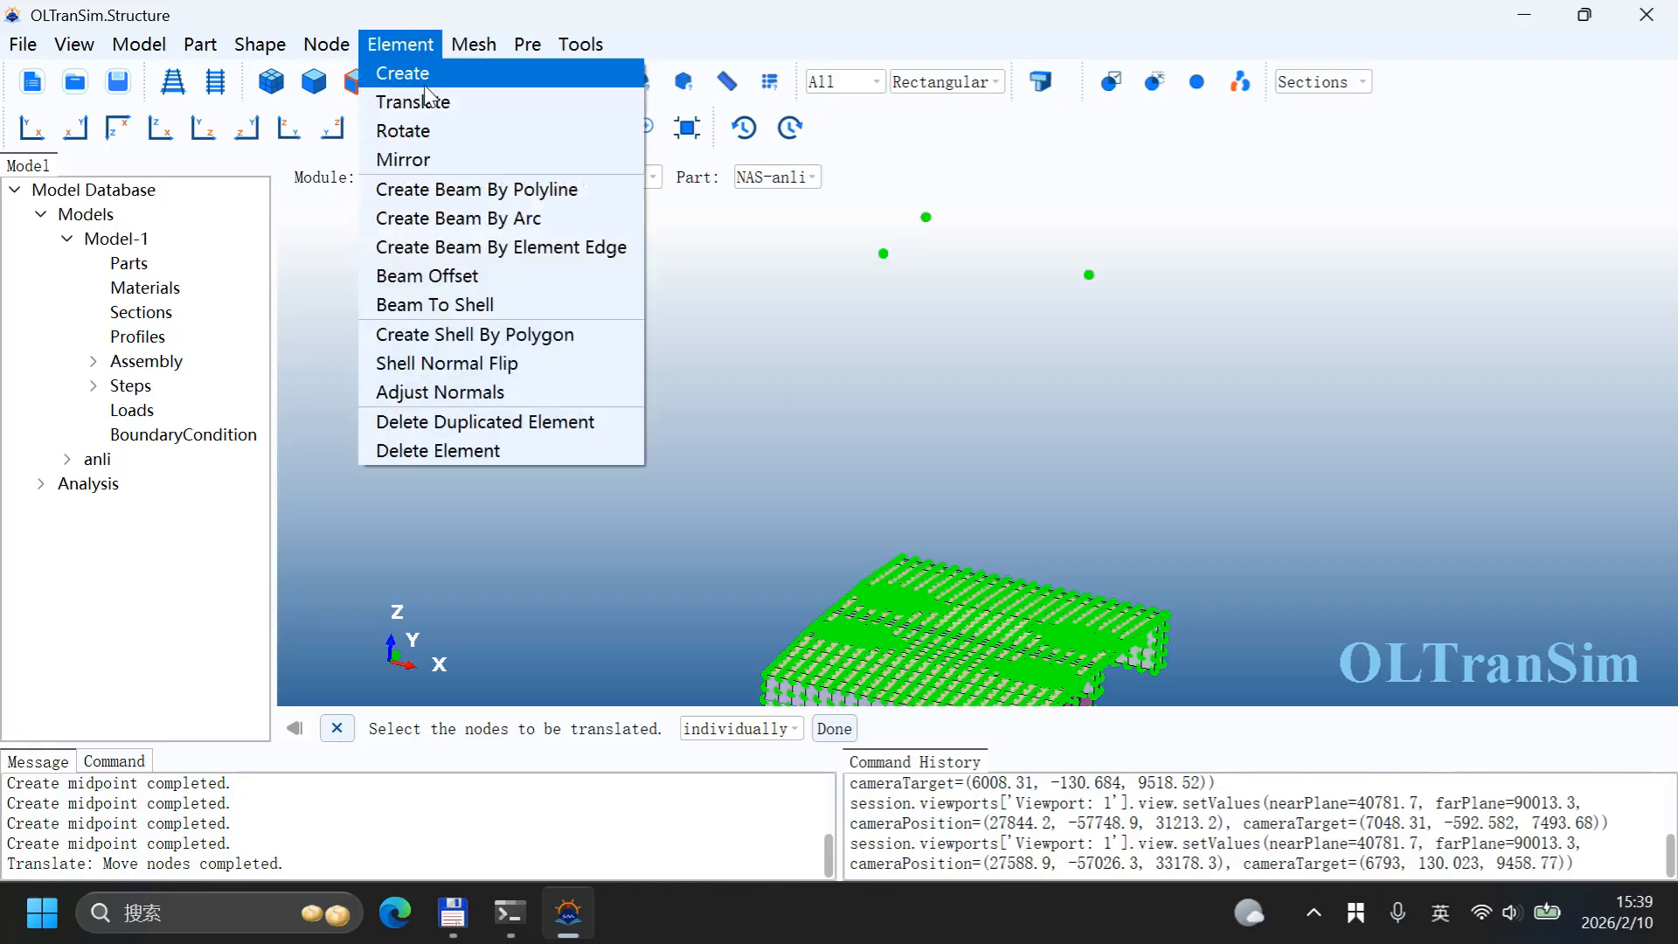
click(425, 85)
click(568, 729)
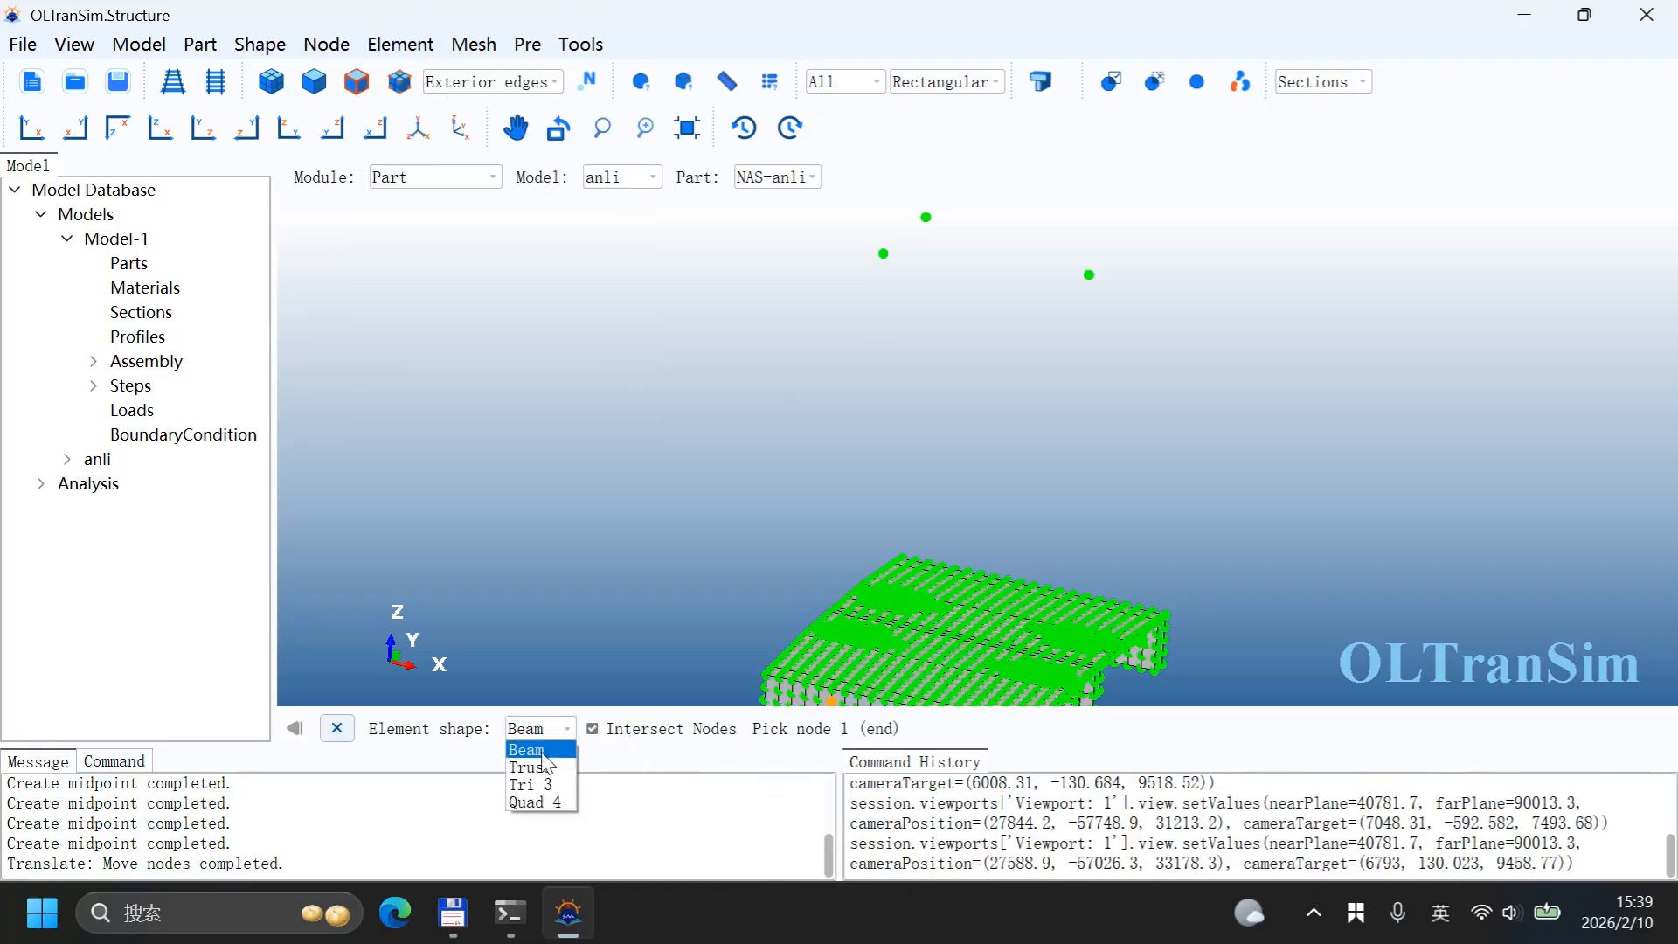
click(547, 774)
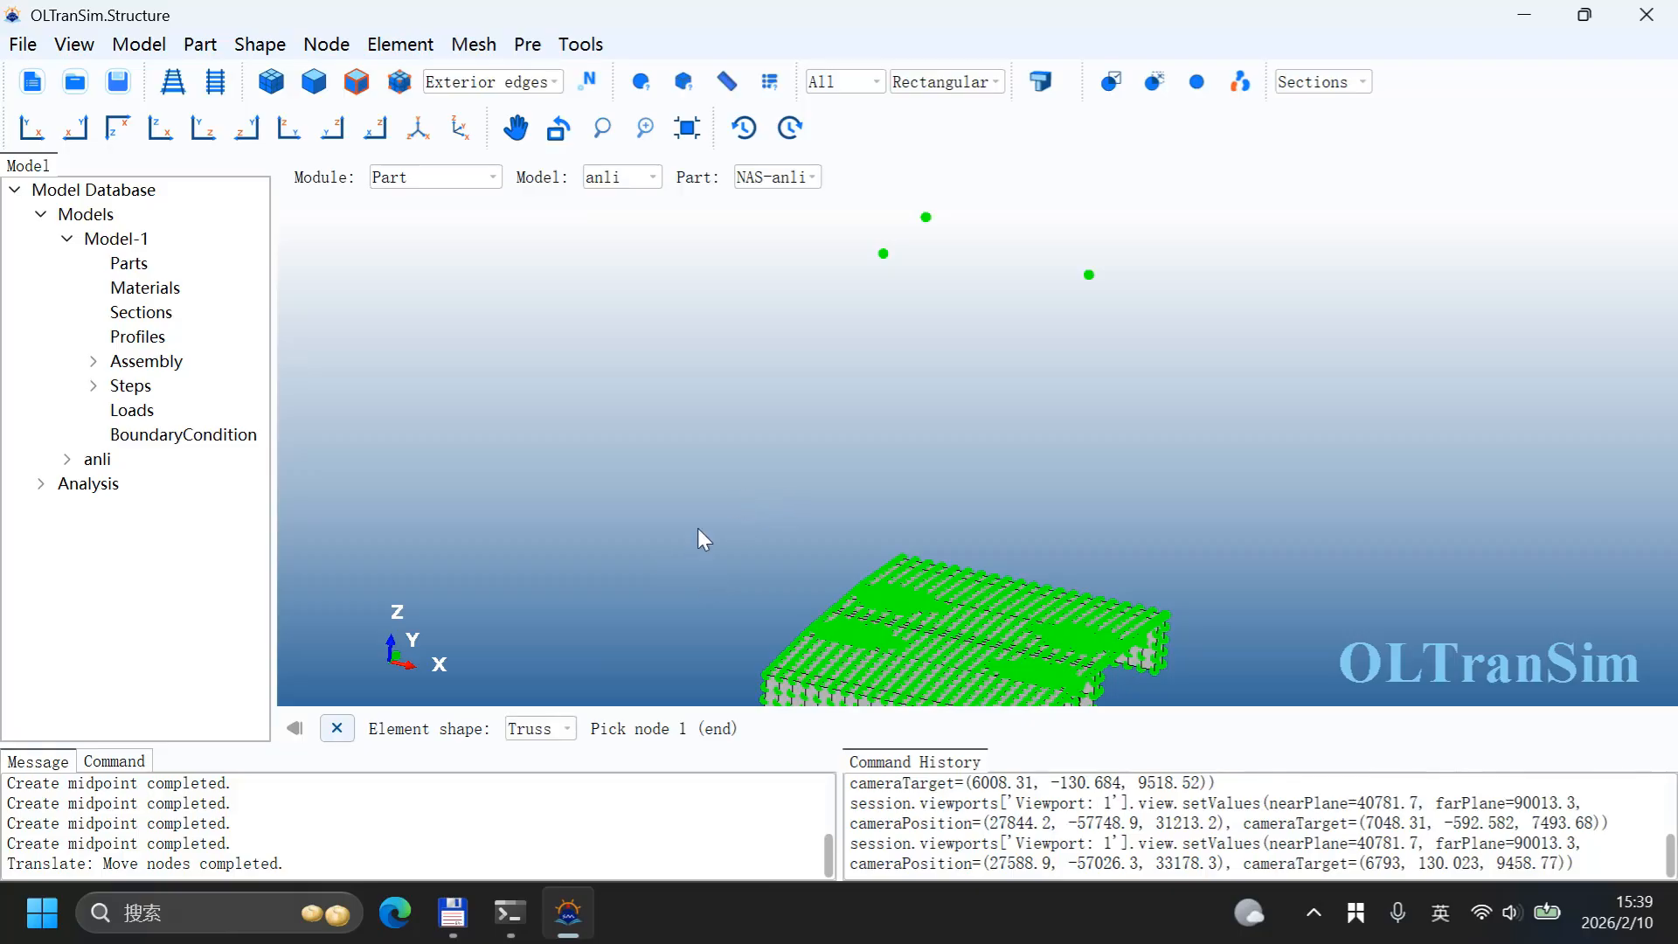
click(883, 254)
scroll(859, 642, up, 5)
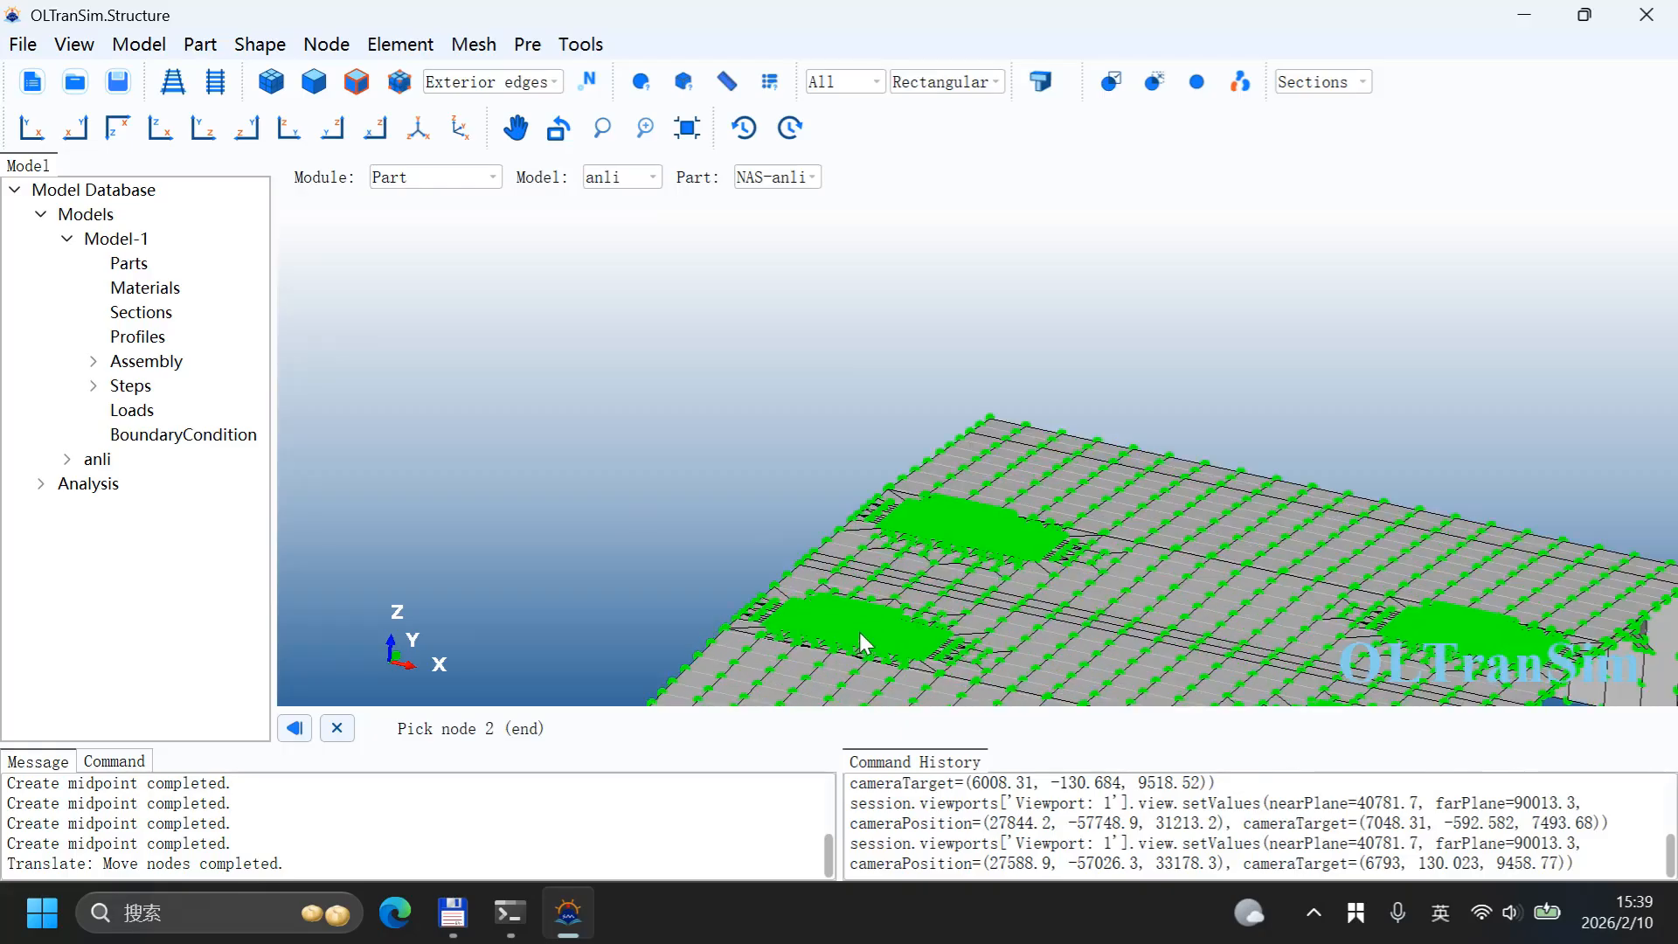
scroll(794, 580, up, 6)
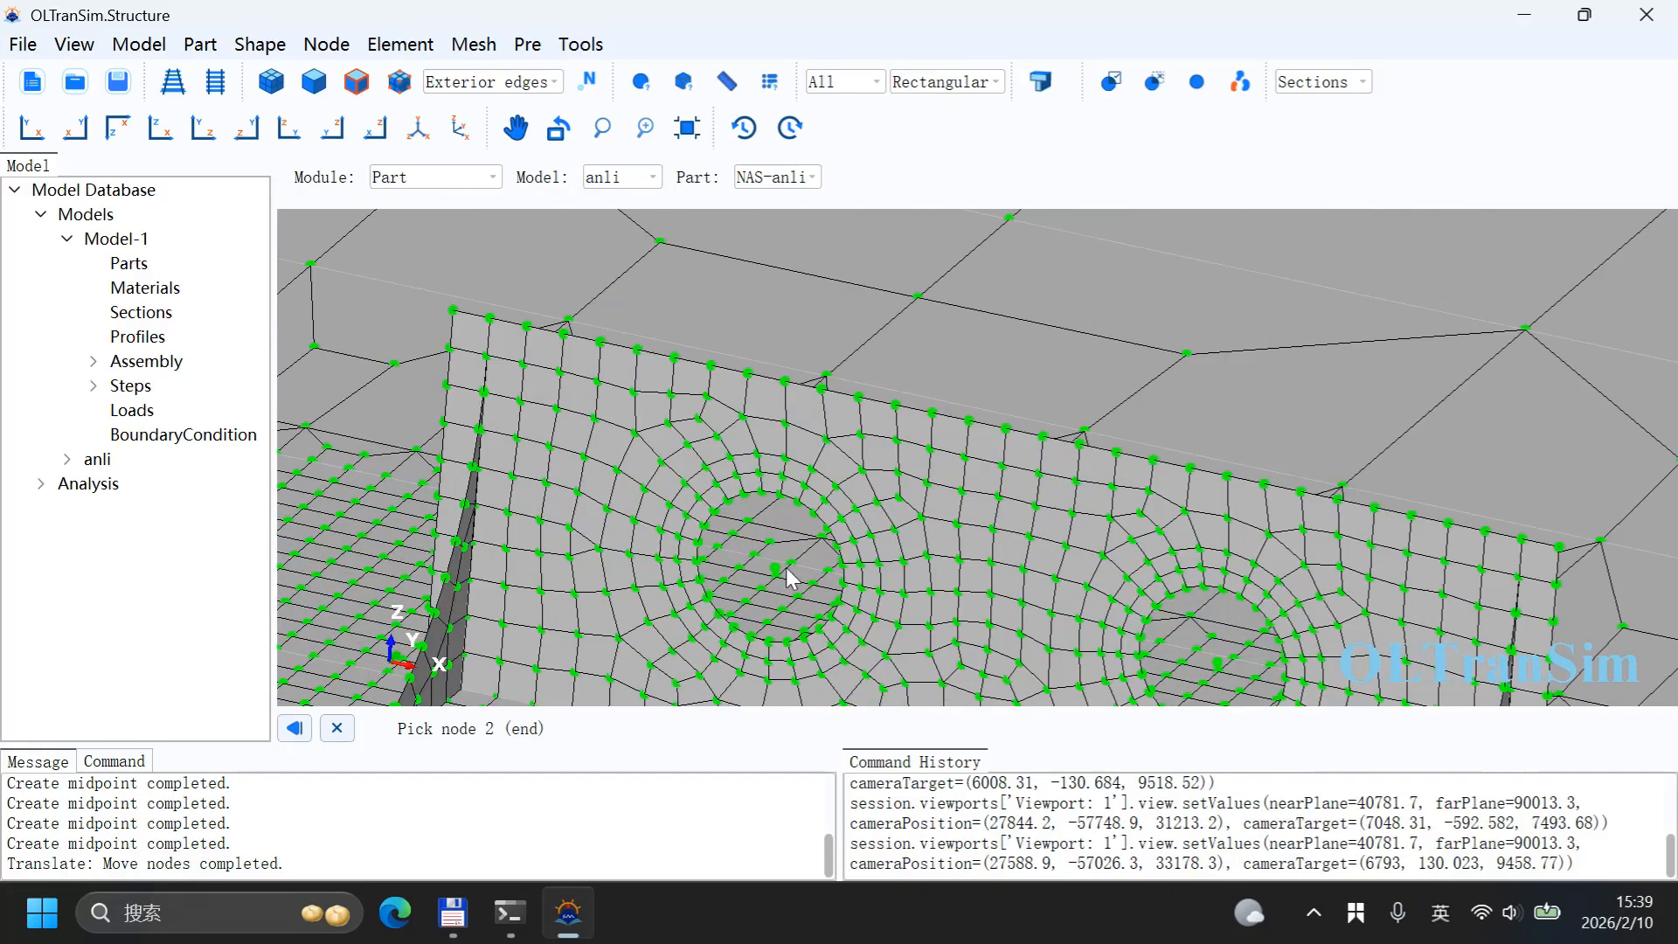
click(774, 569)
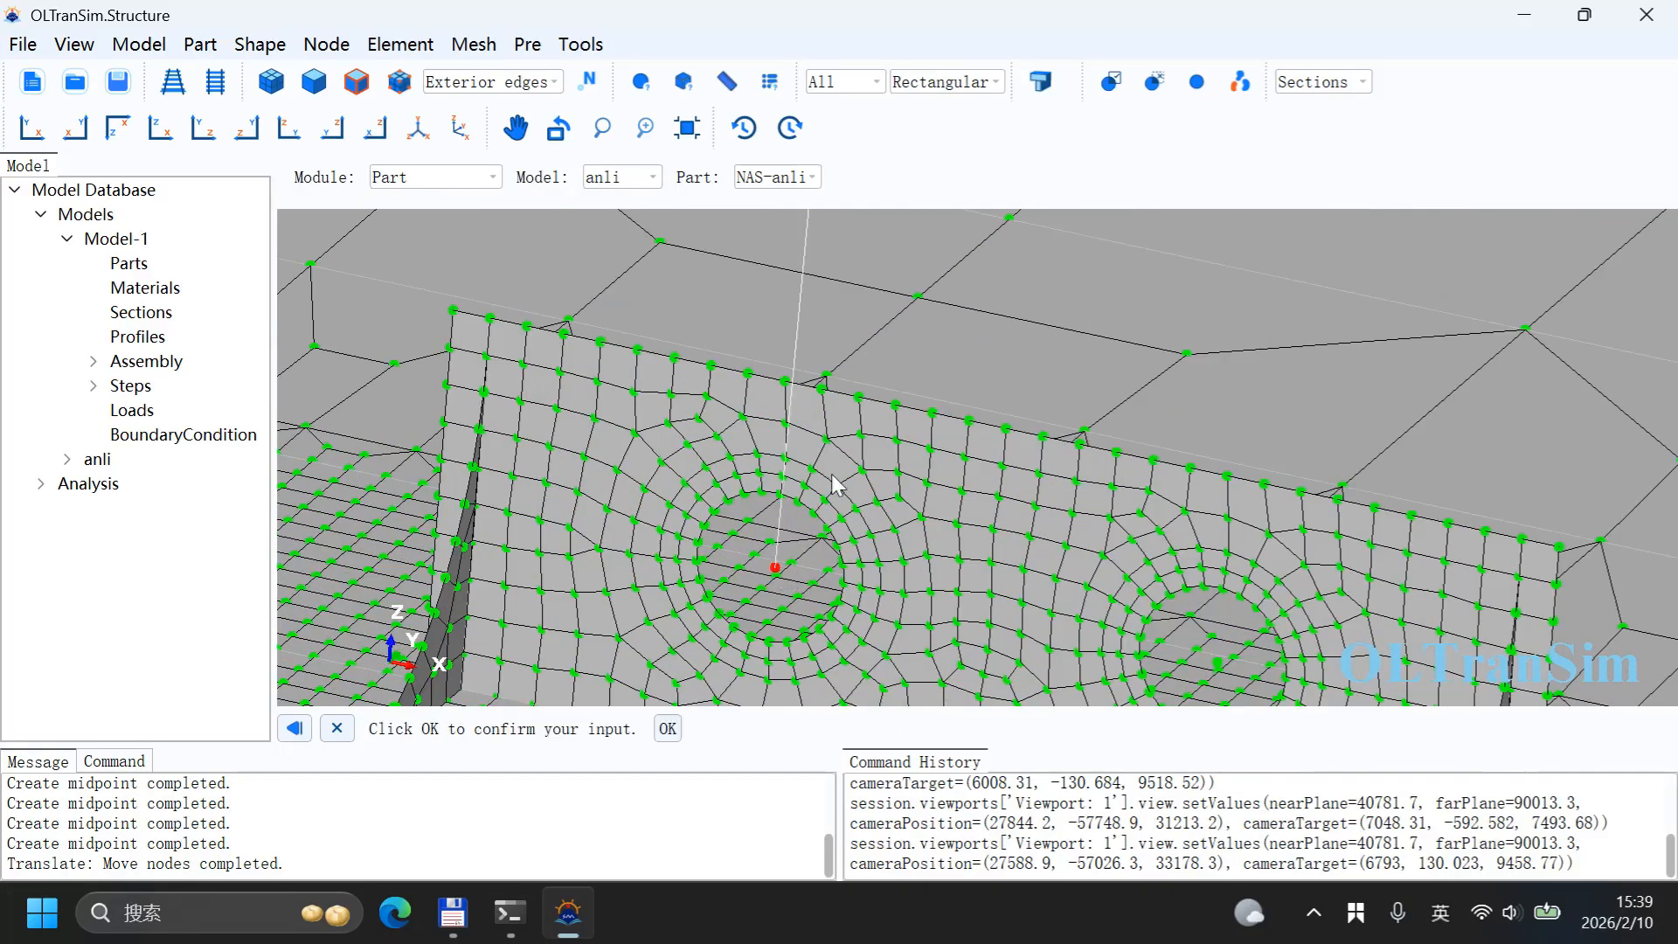
middle_click(822, 383)
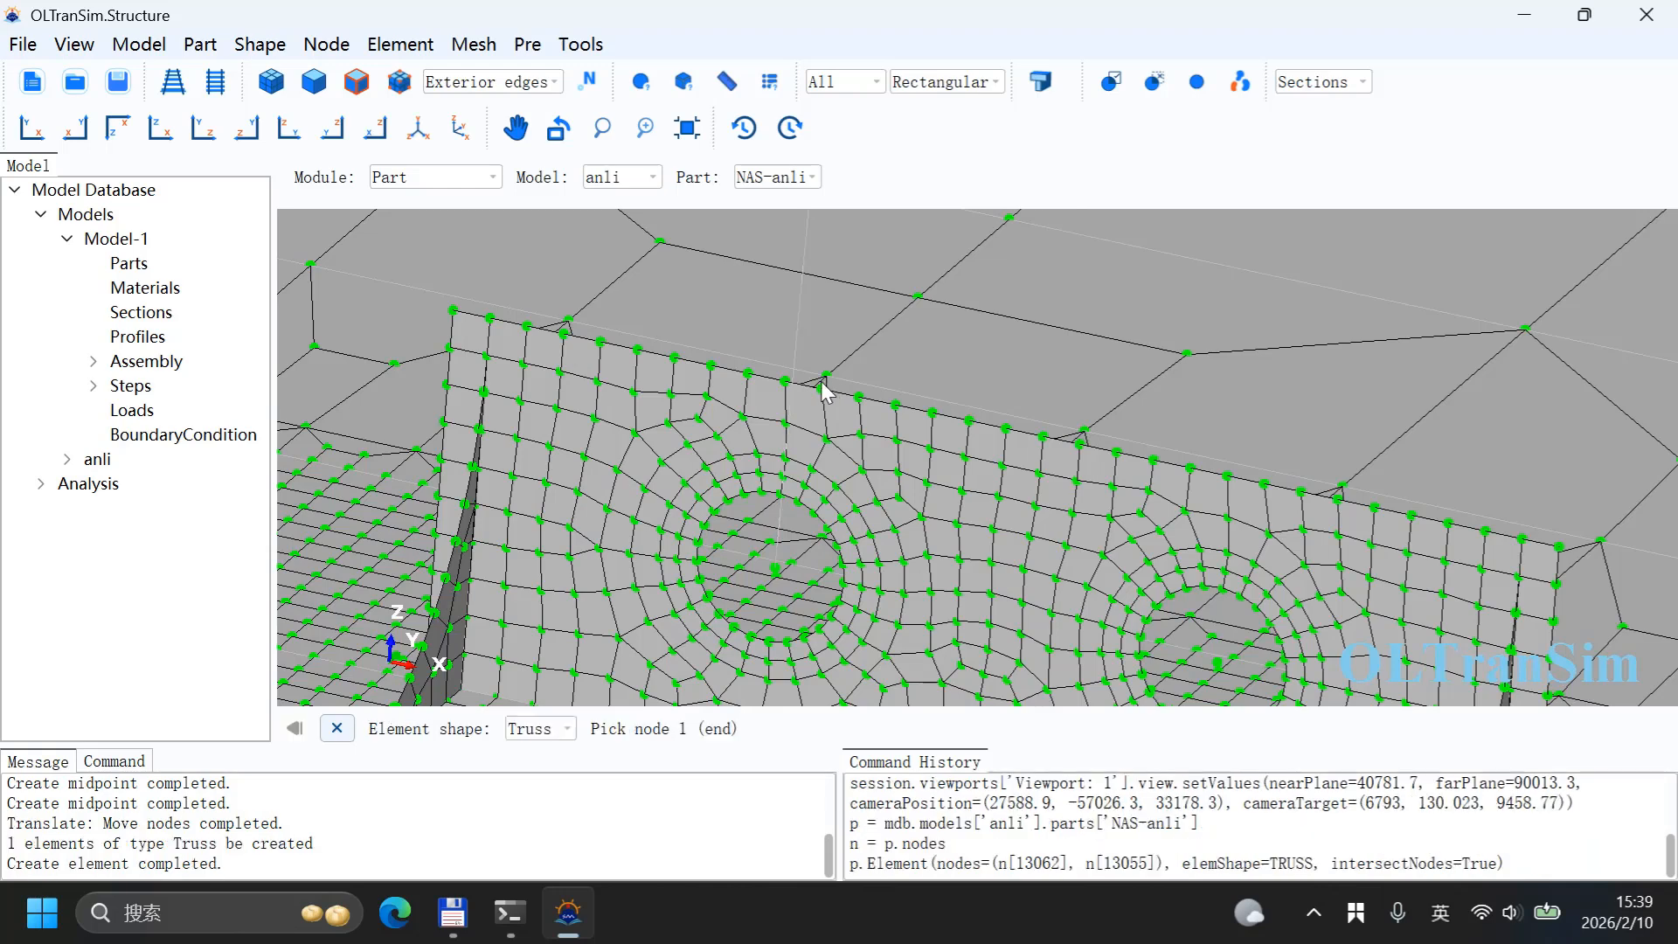
click(1217, 662)
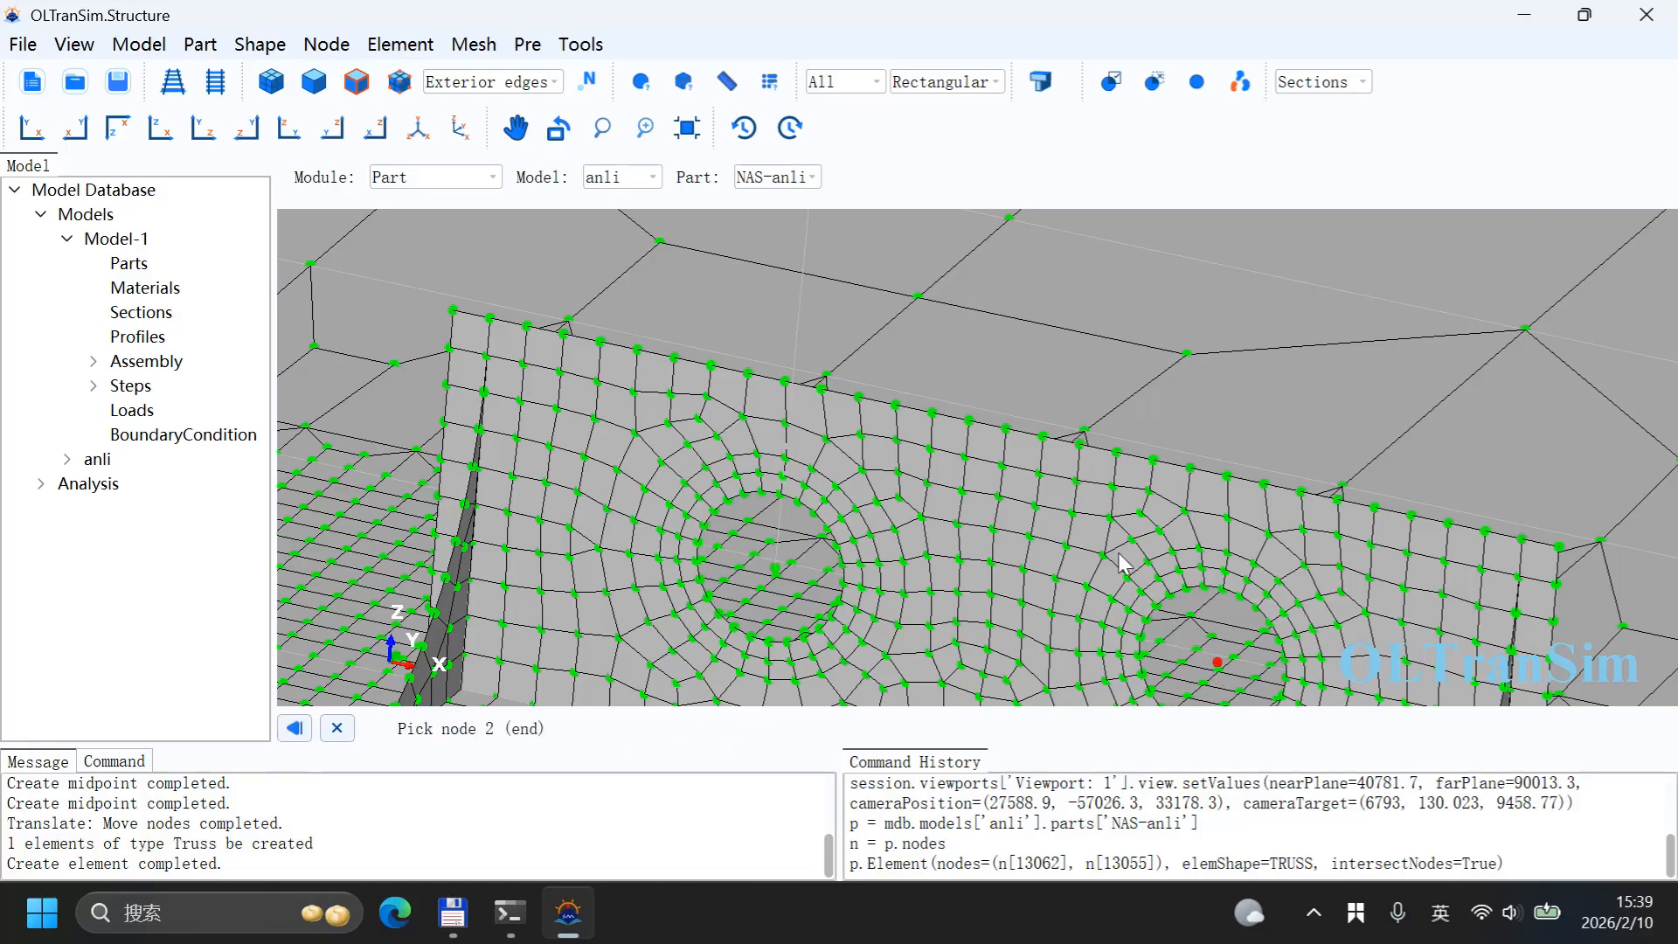
click(687, 128)
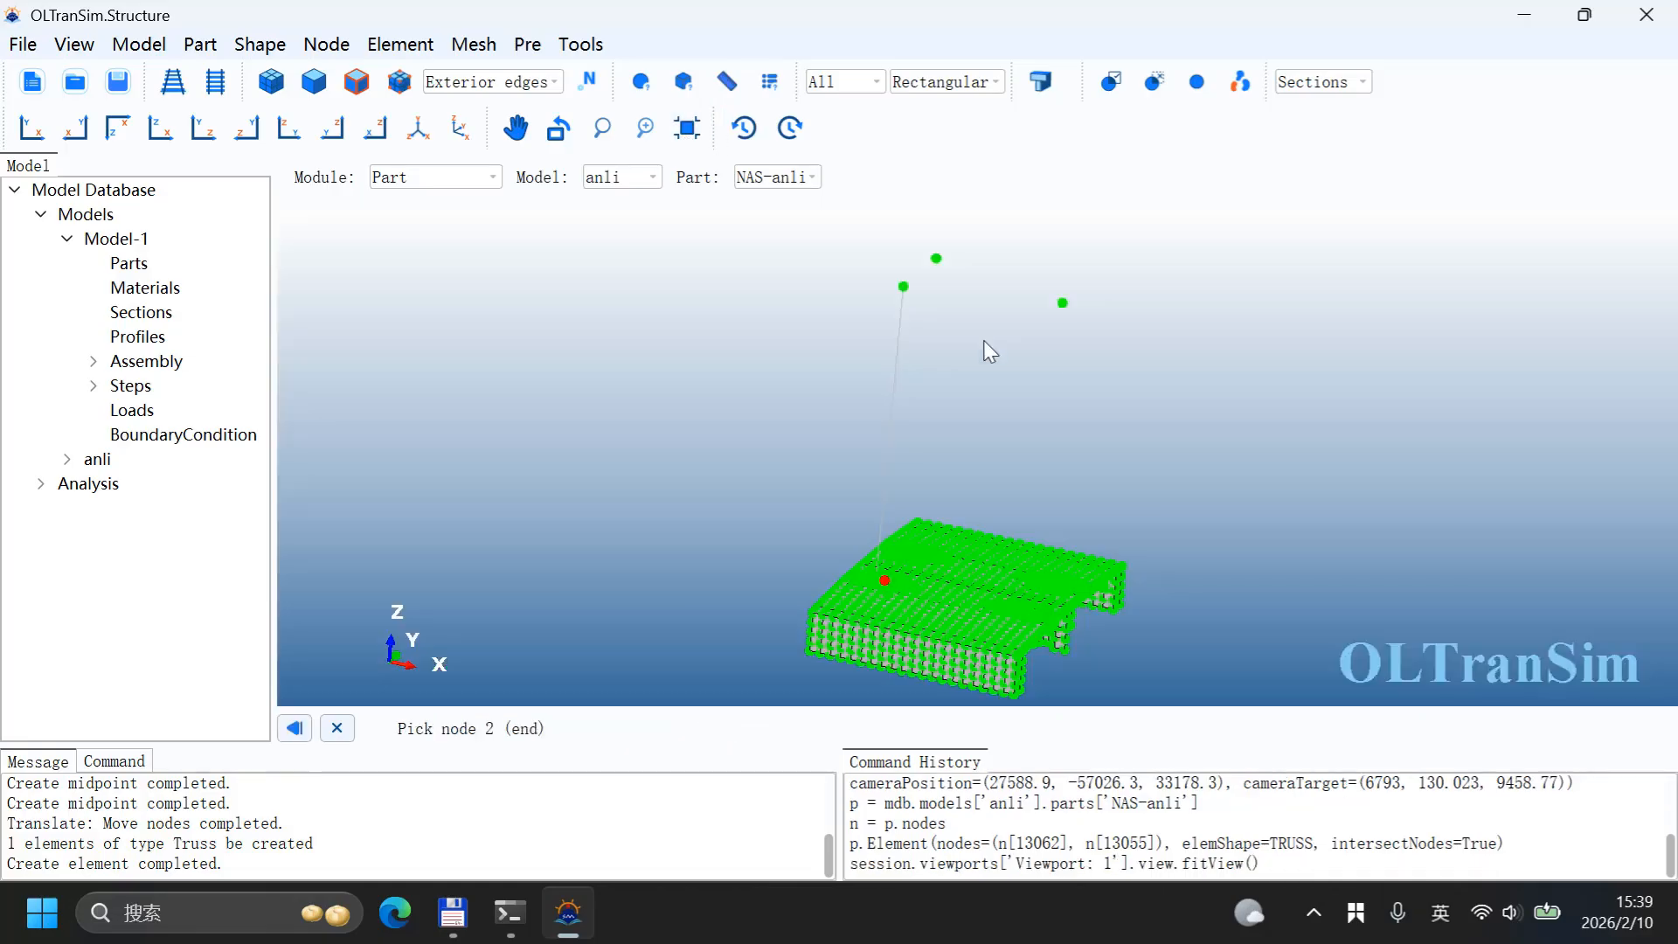
click(903, 286)
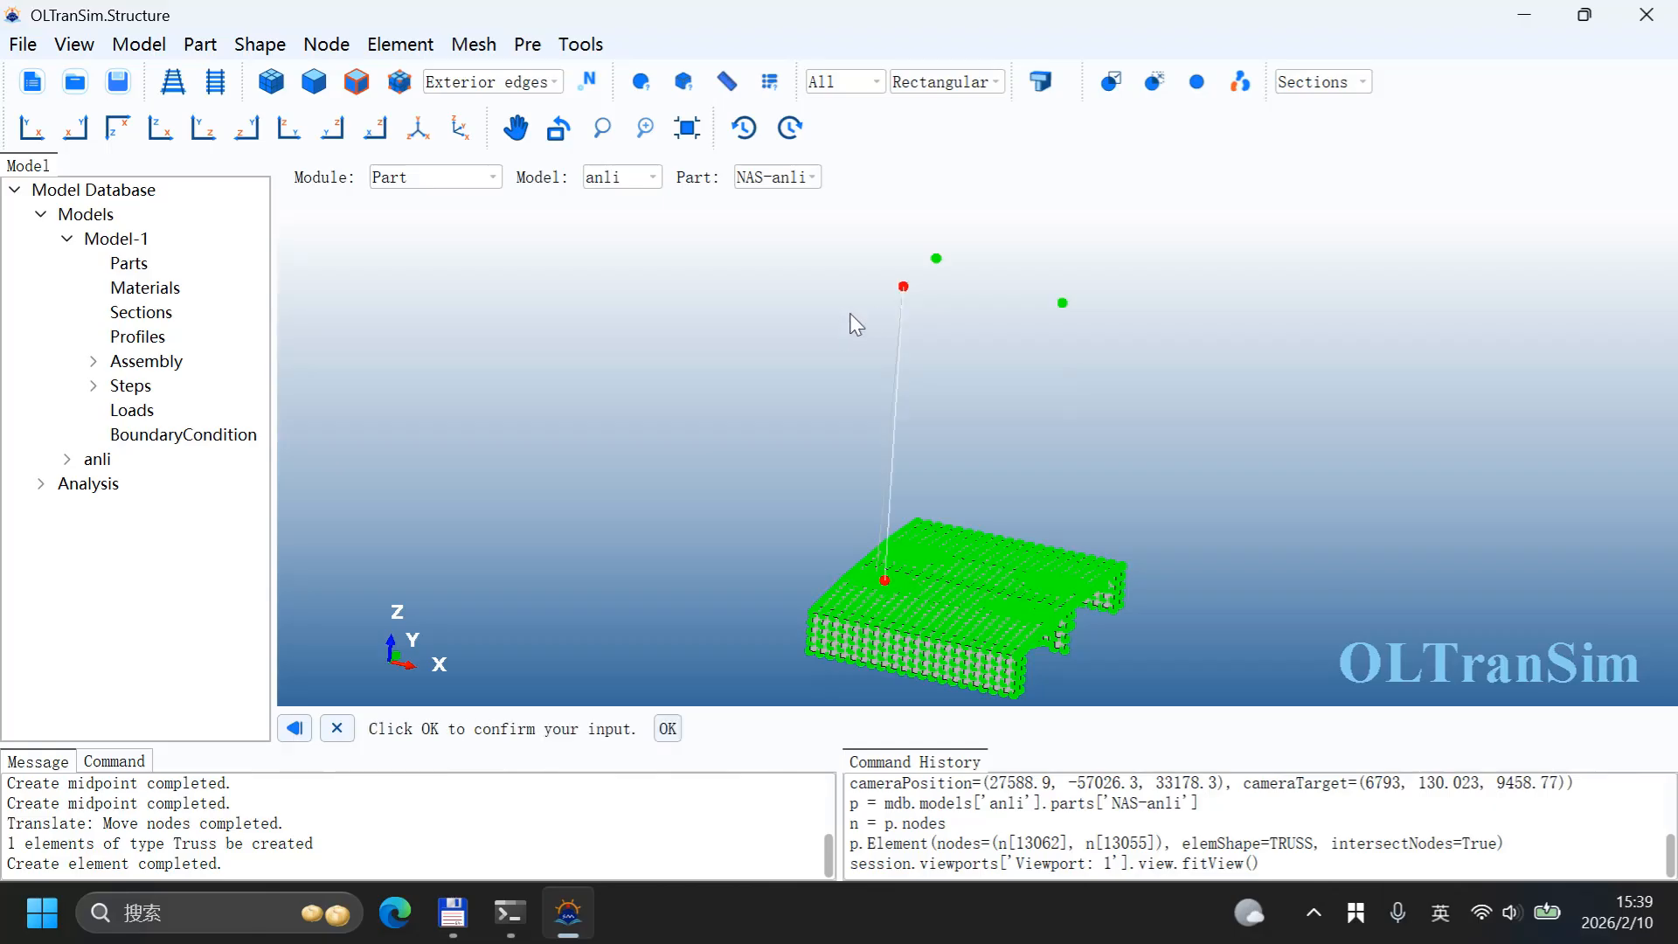
middle_click(909, 297)
Step: Create two truss elements linking the second raised node to both hole centre nodes of its lifting wall
click(936, 259)
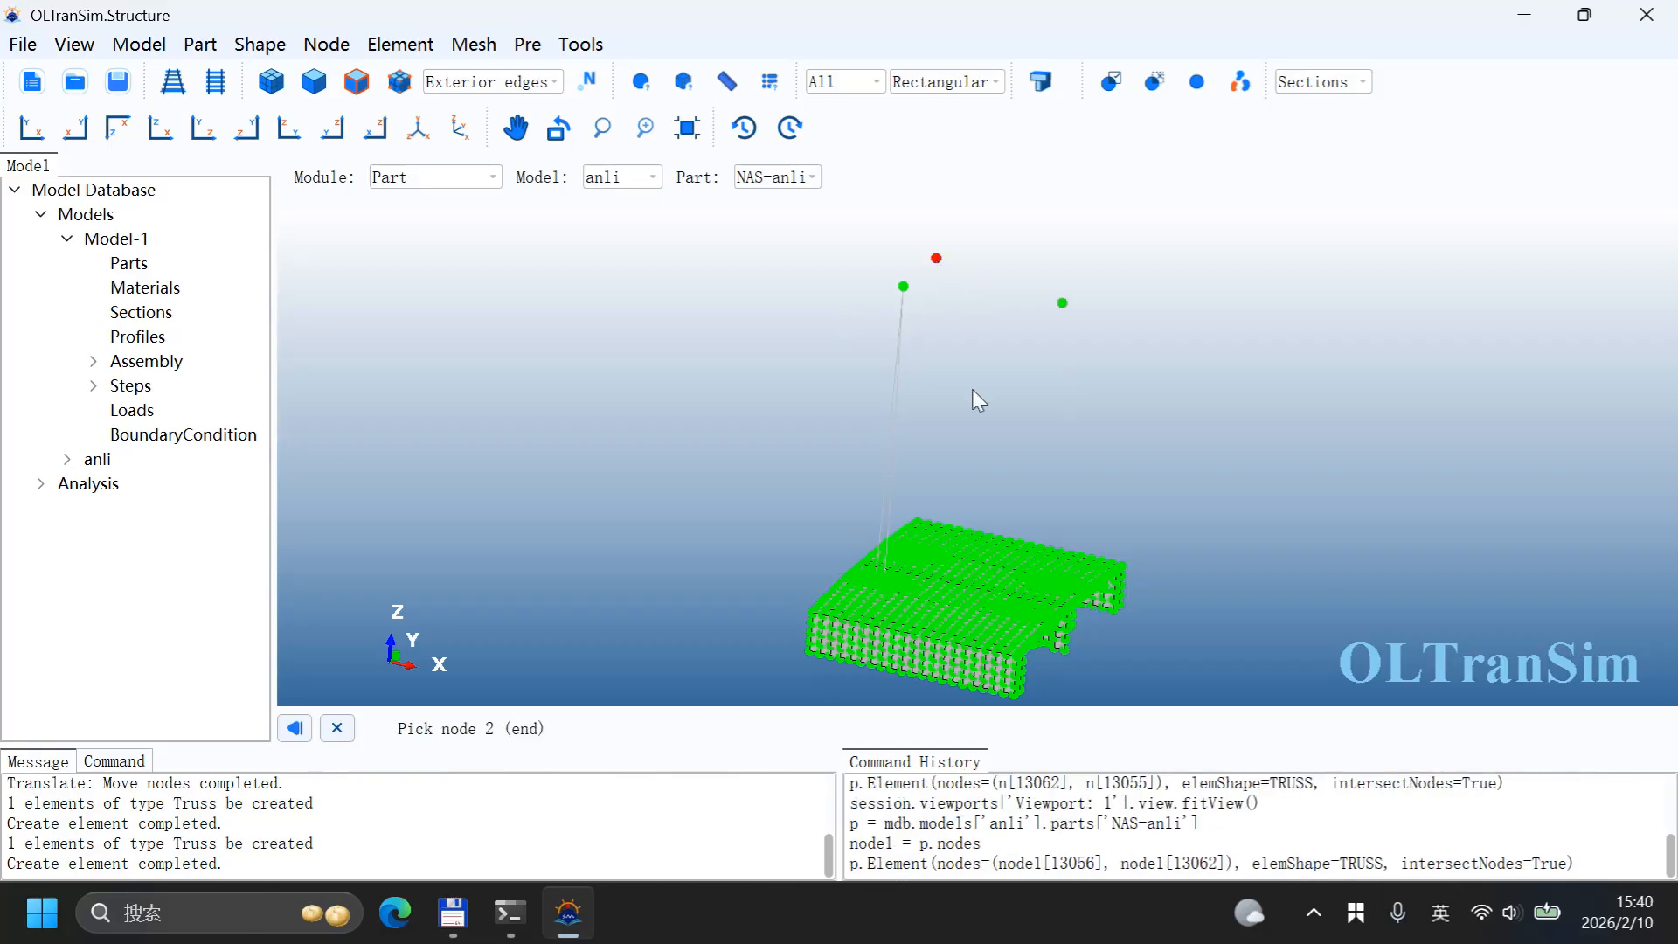
scroll(923, 500, up, 10)
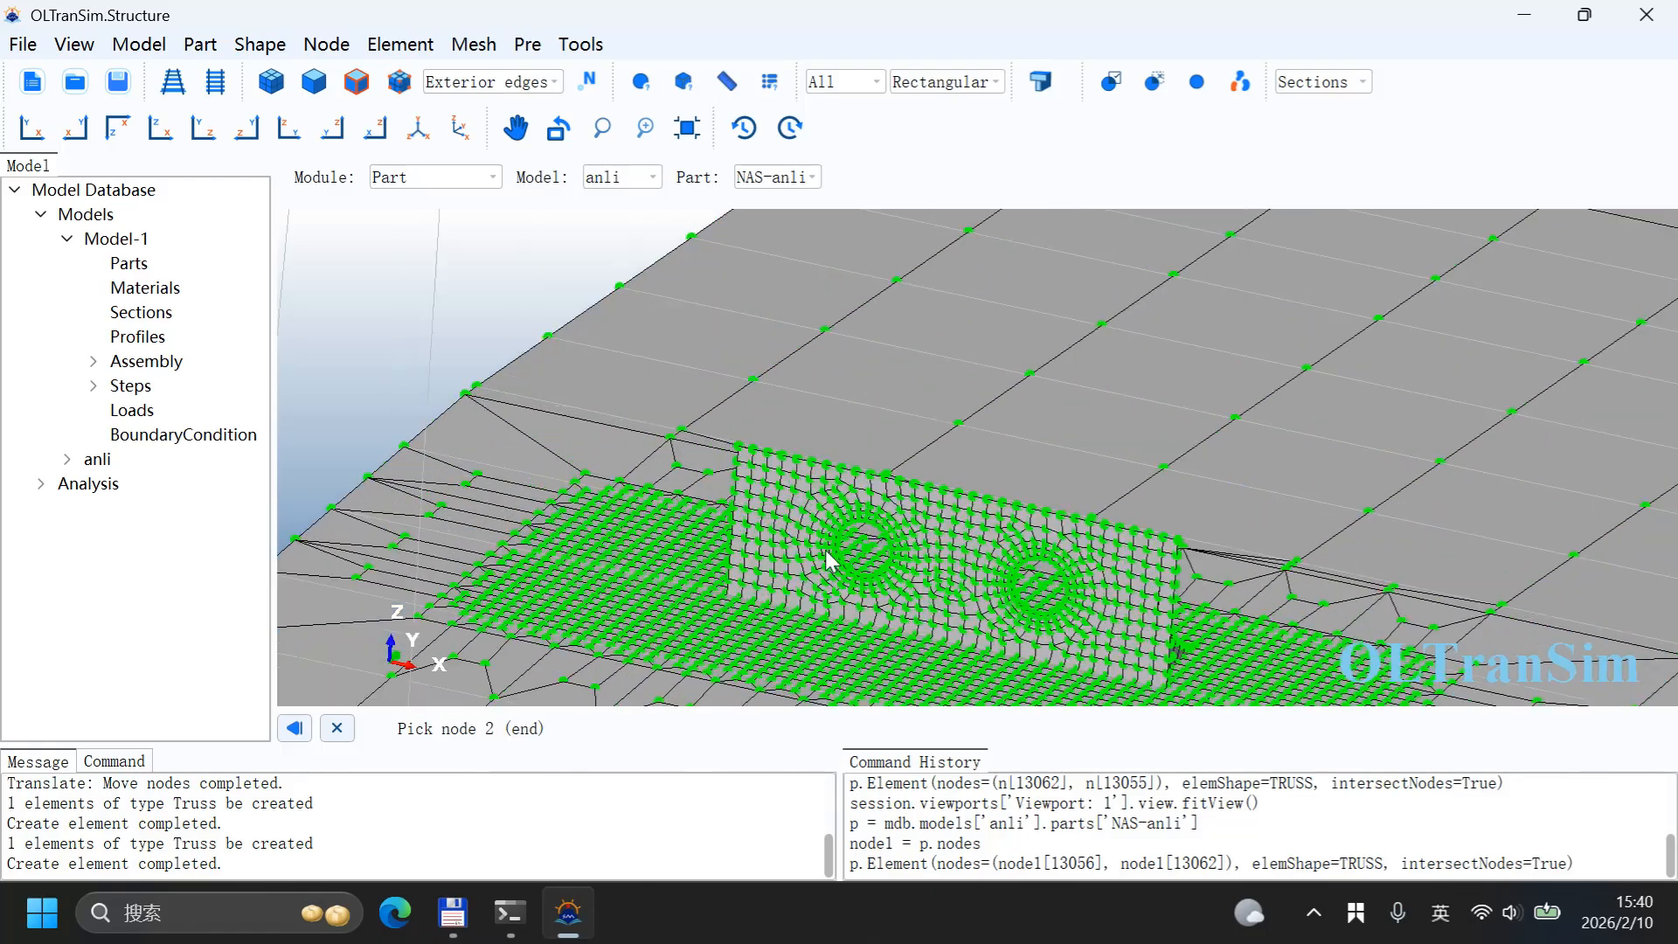
click(878, 549)
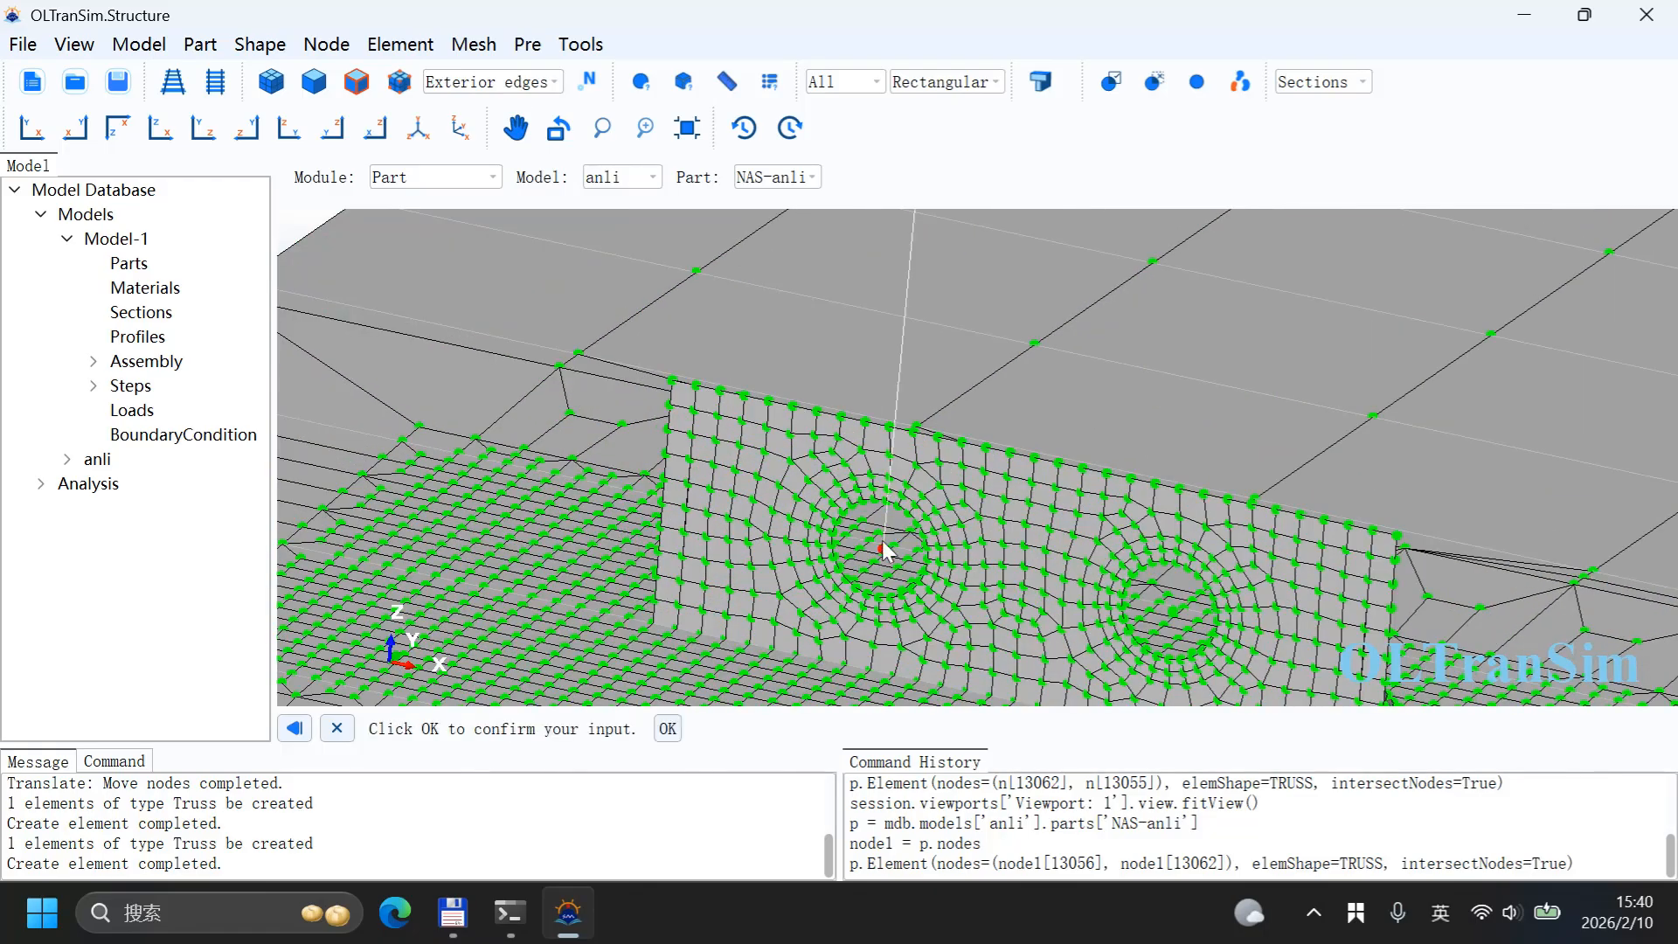
middle_click(907, 425)
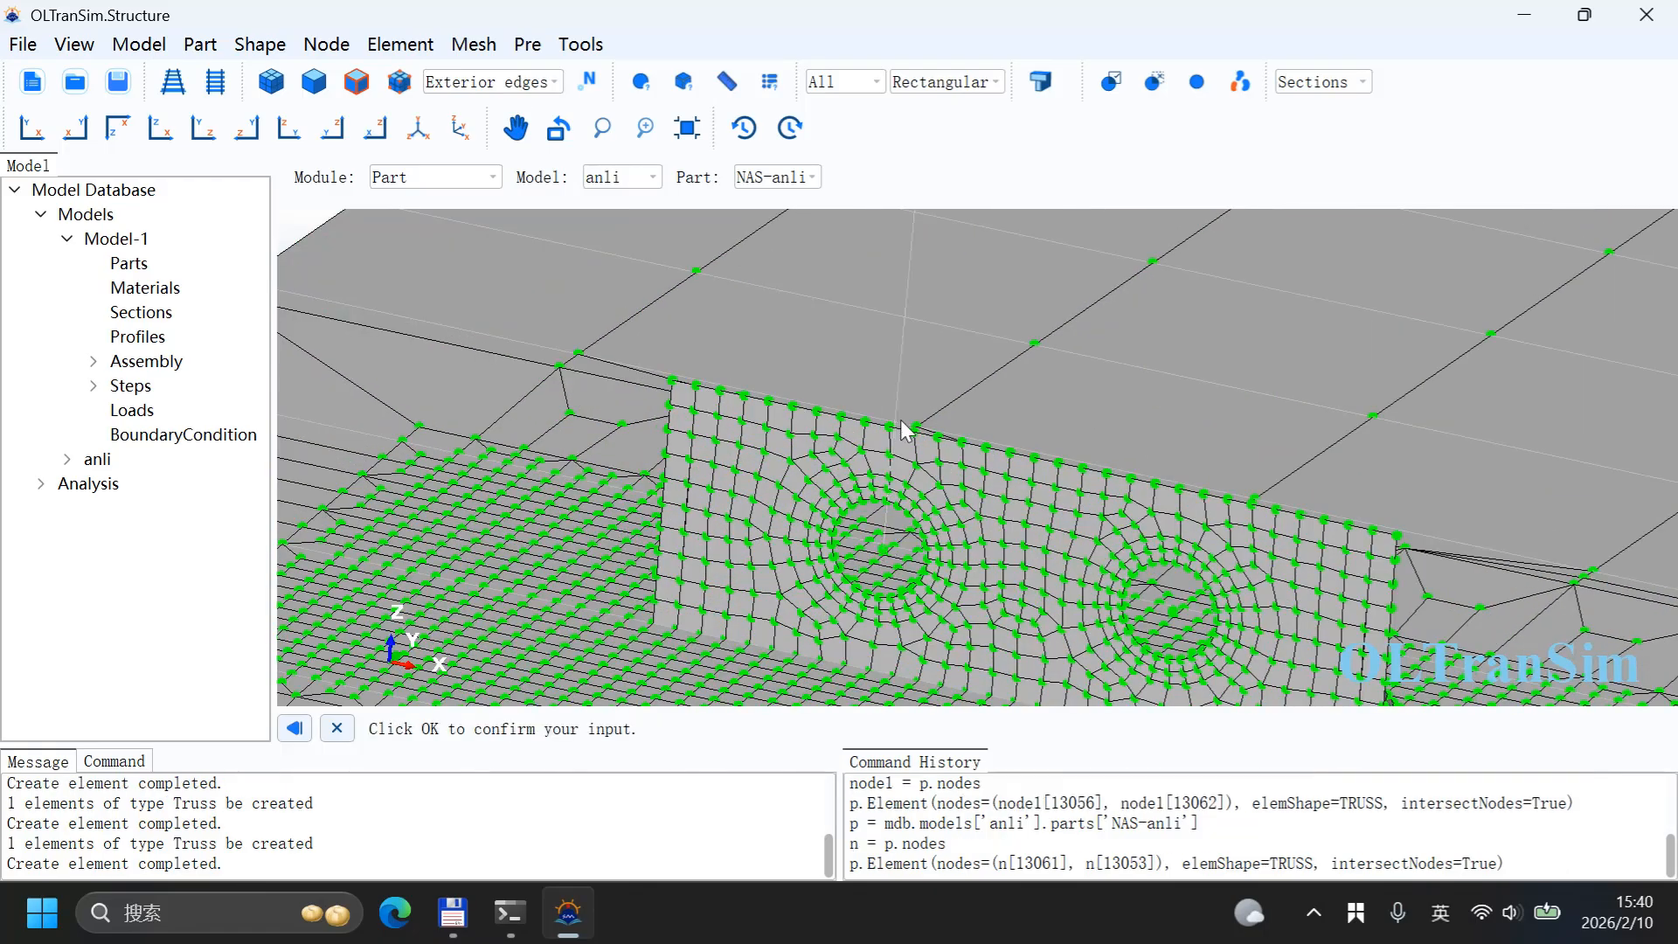
click(1173, 612)
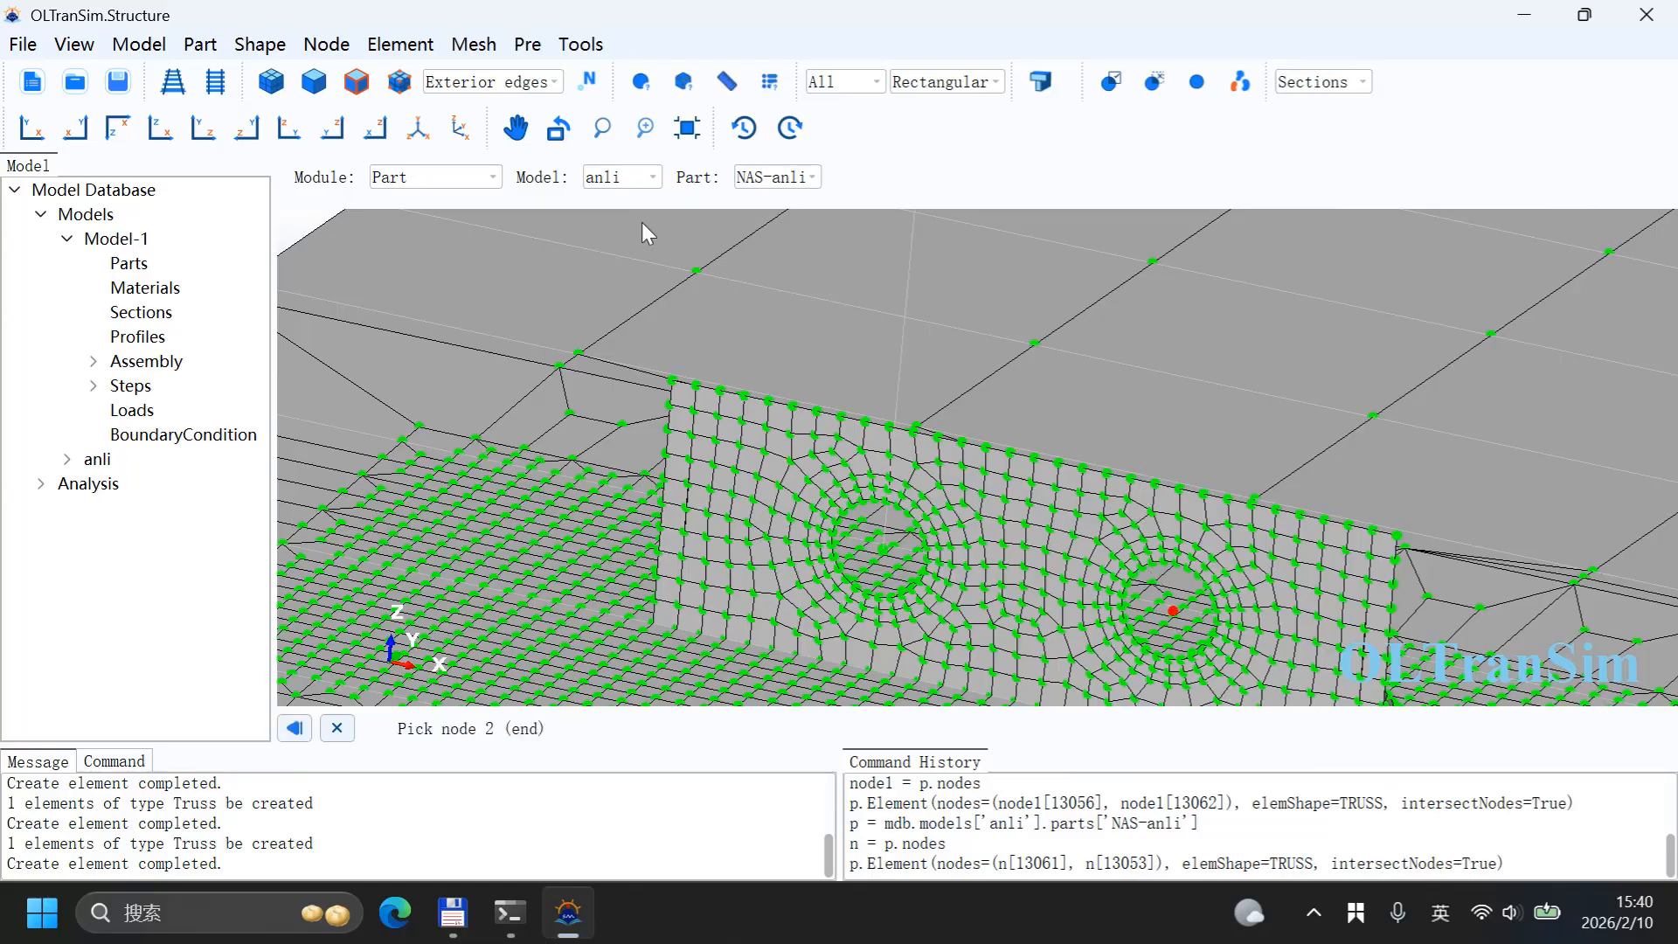
click(687, 136)
click(937, 261)
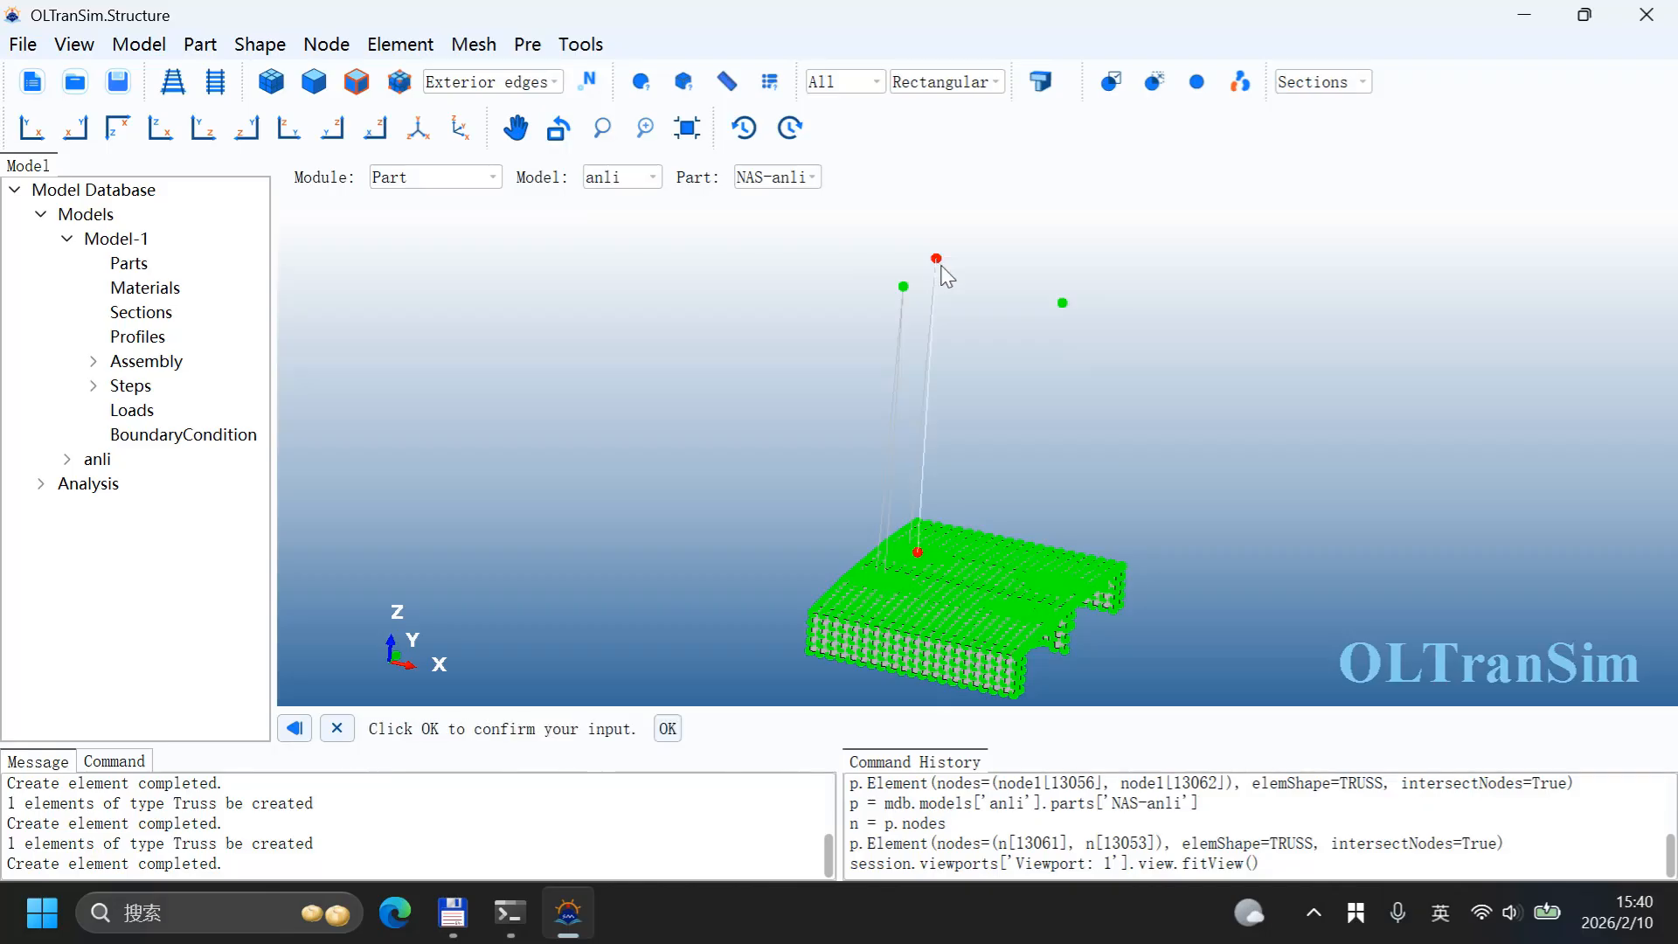
middle_click(1007, 301)
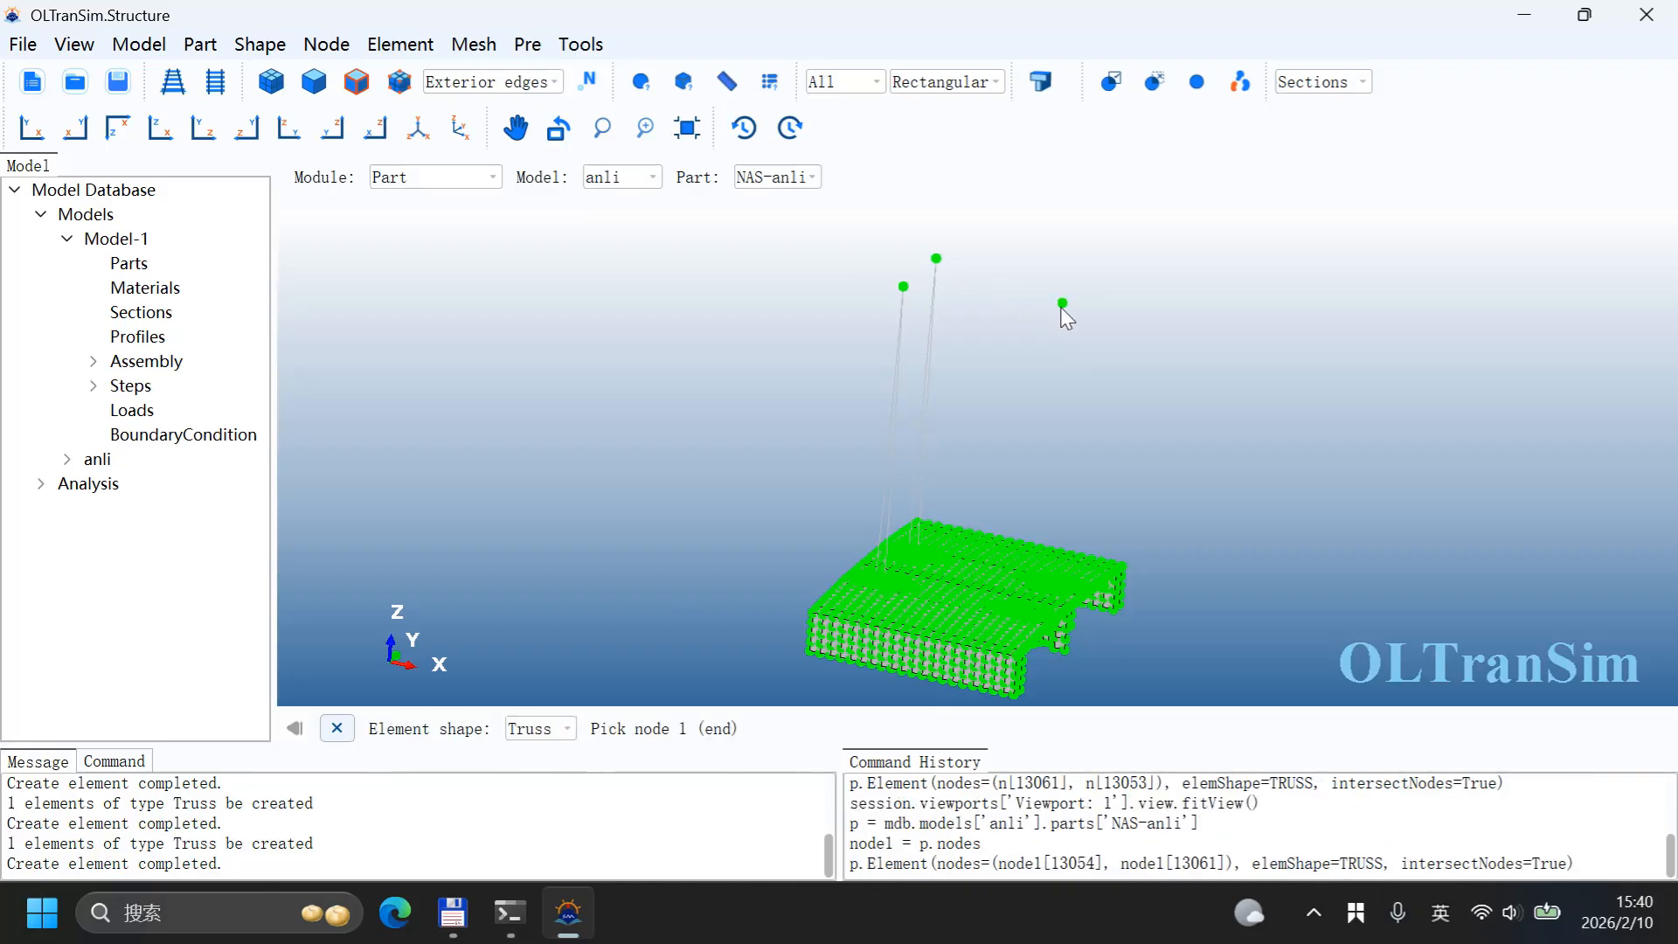
Step: Create two truss elements linking the third raised node to both hole centre nodes of its lifting wall
click(1062, 305)
scroll(1004, 517, up, 3)
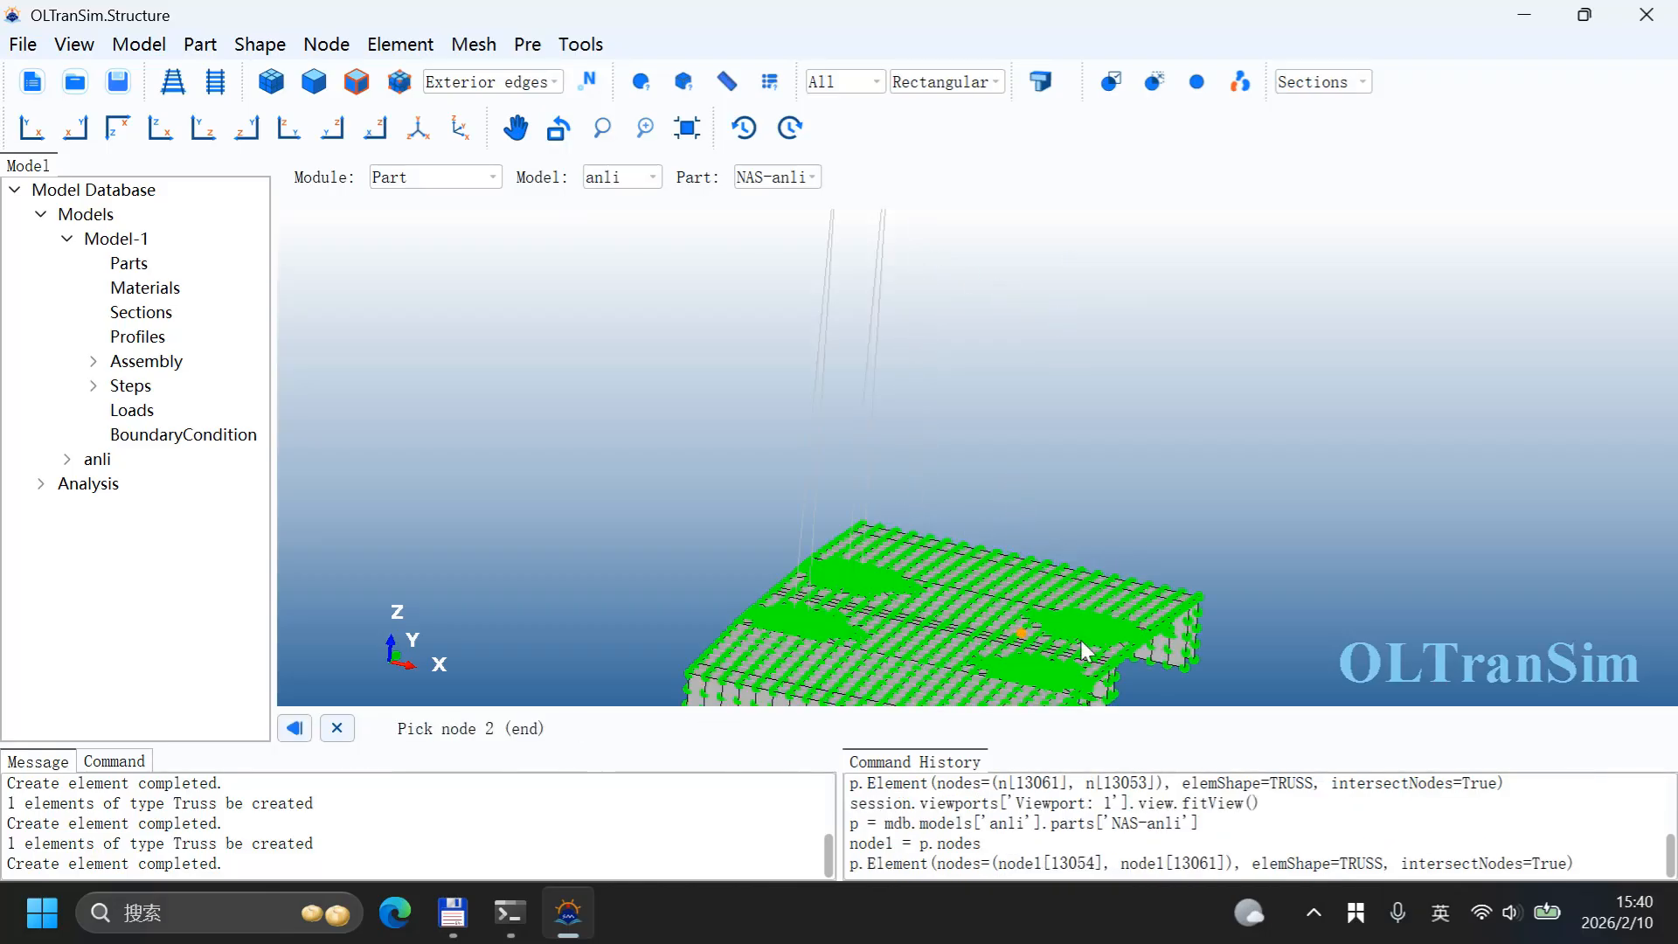
scroll(1080, 640, up, 8)
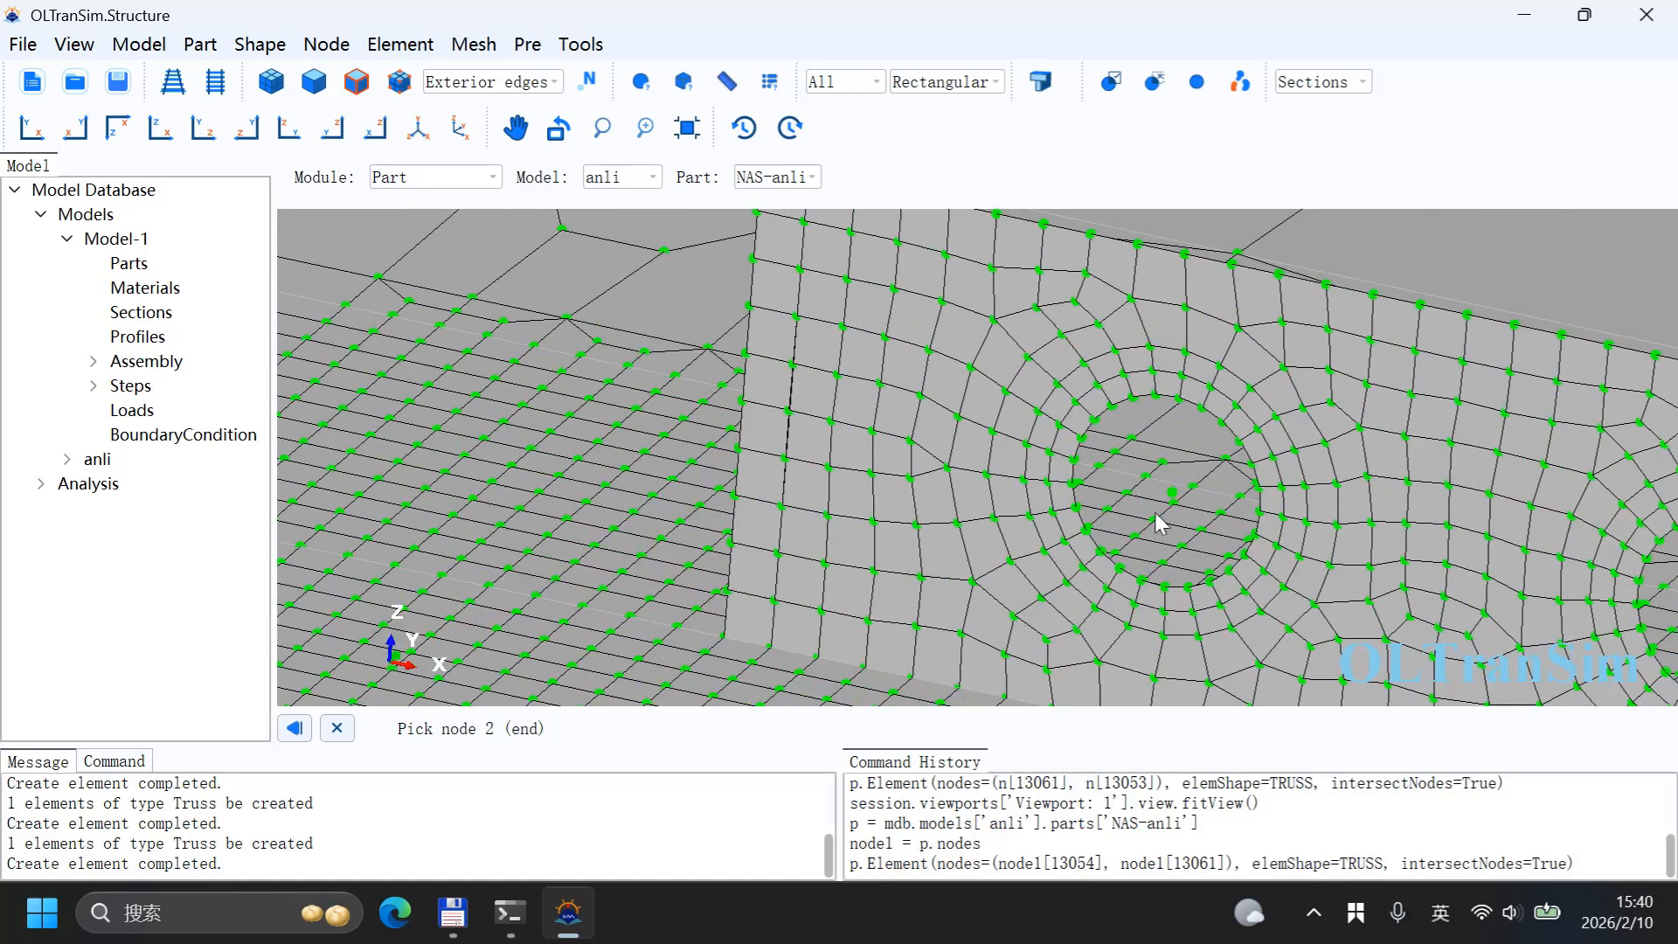
click(1173, 496)
middle_click(1169, 487)
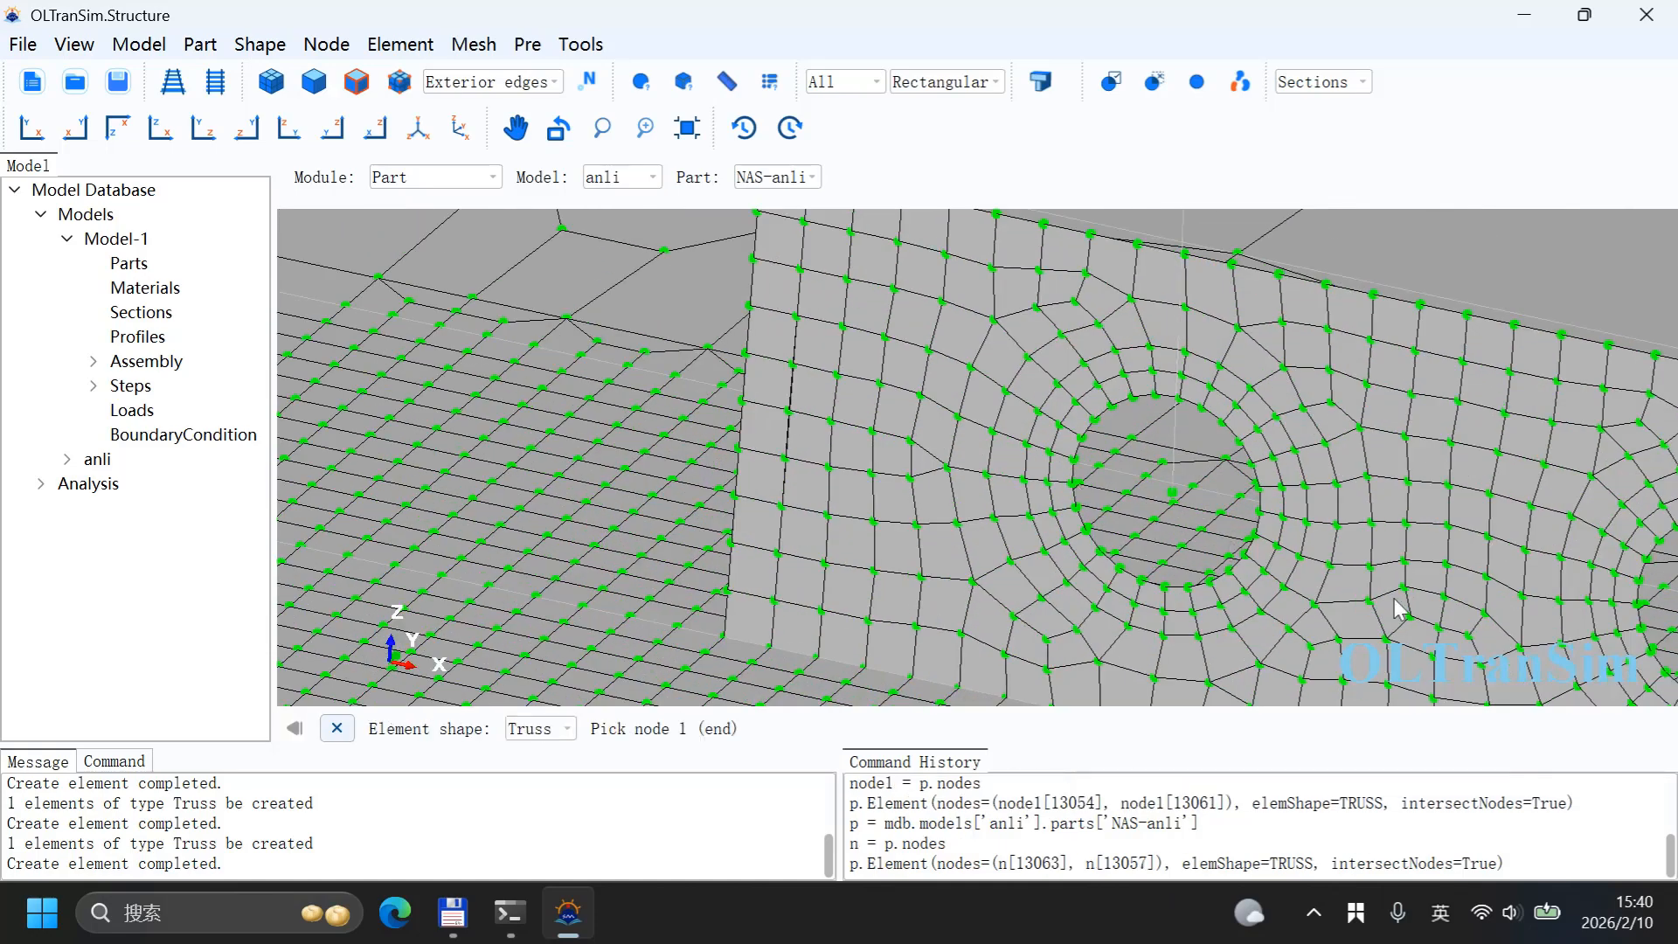
scroll(1022, 531, down, 2)
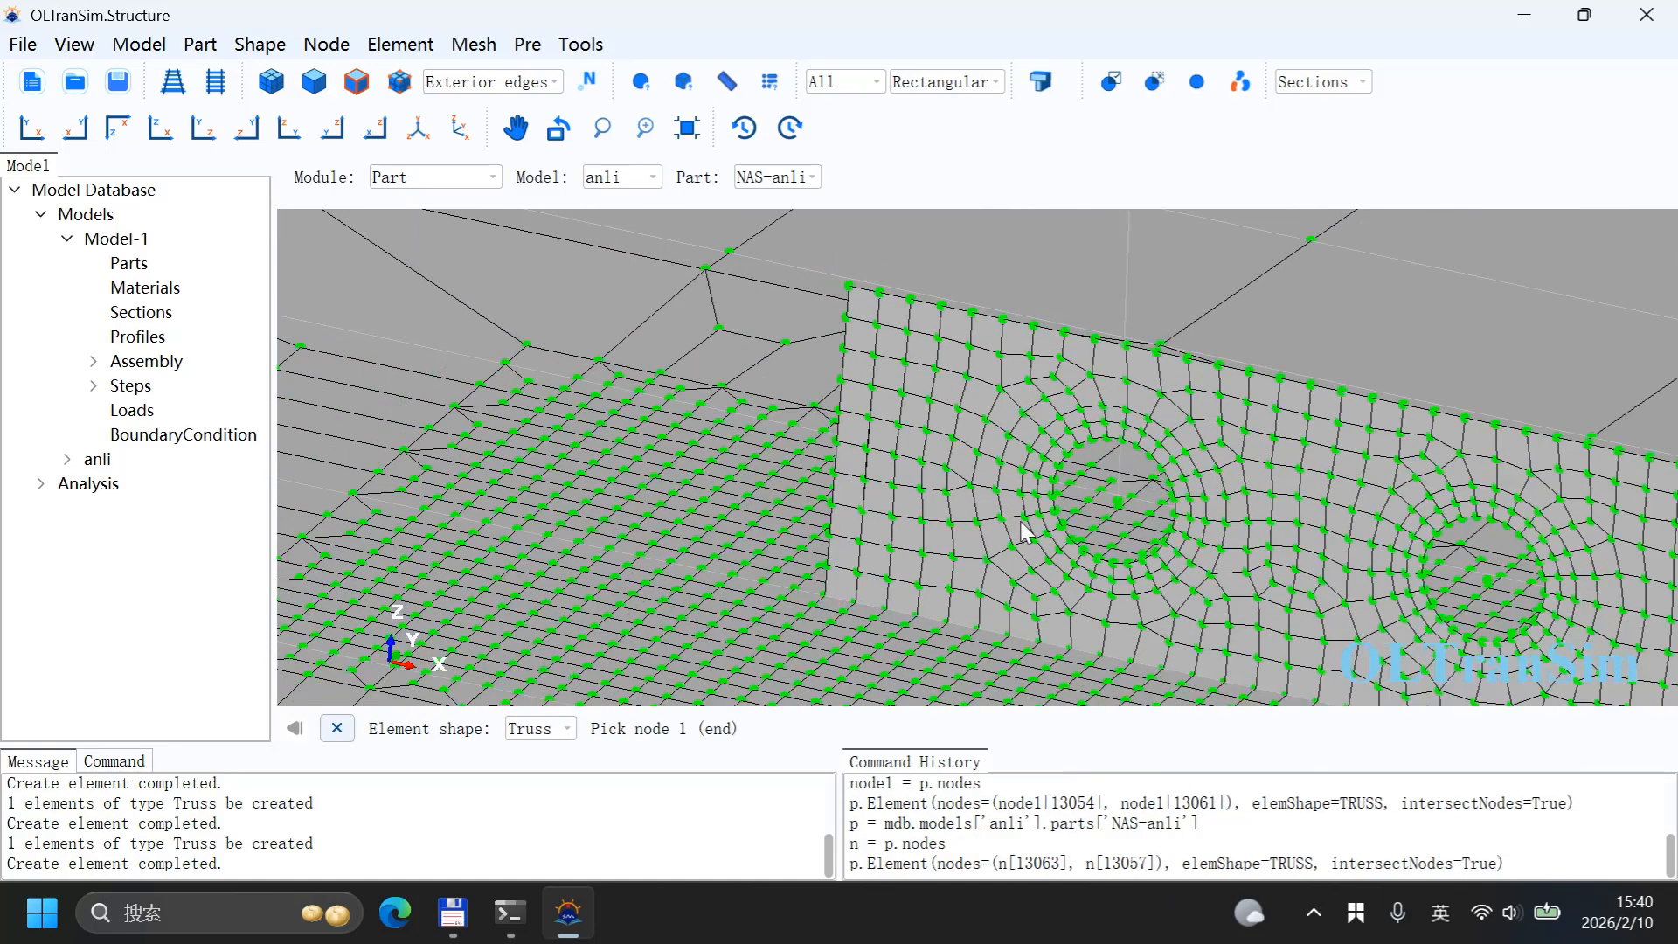
click(1490, 585)
click(687, 128)
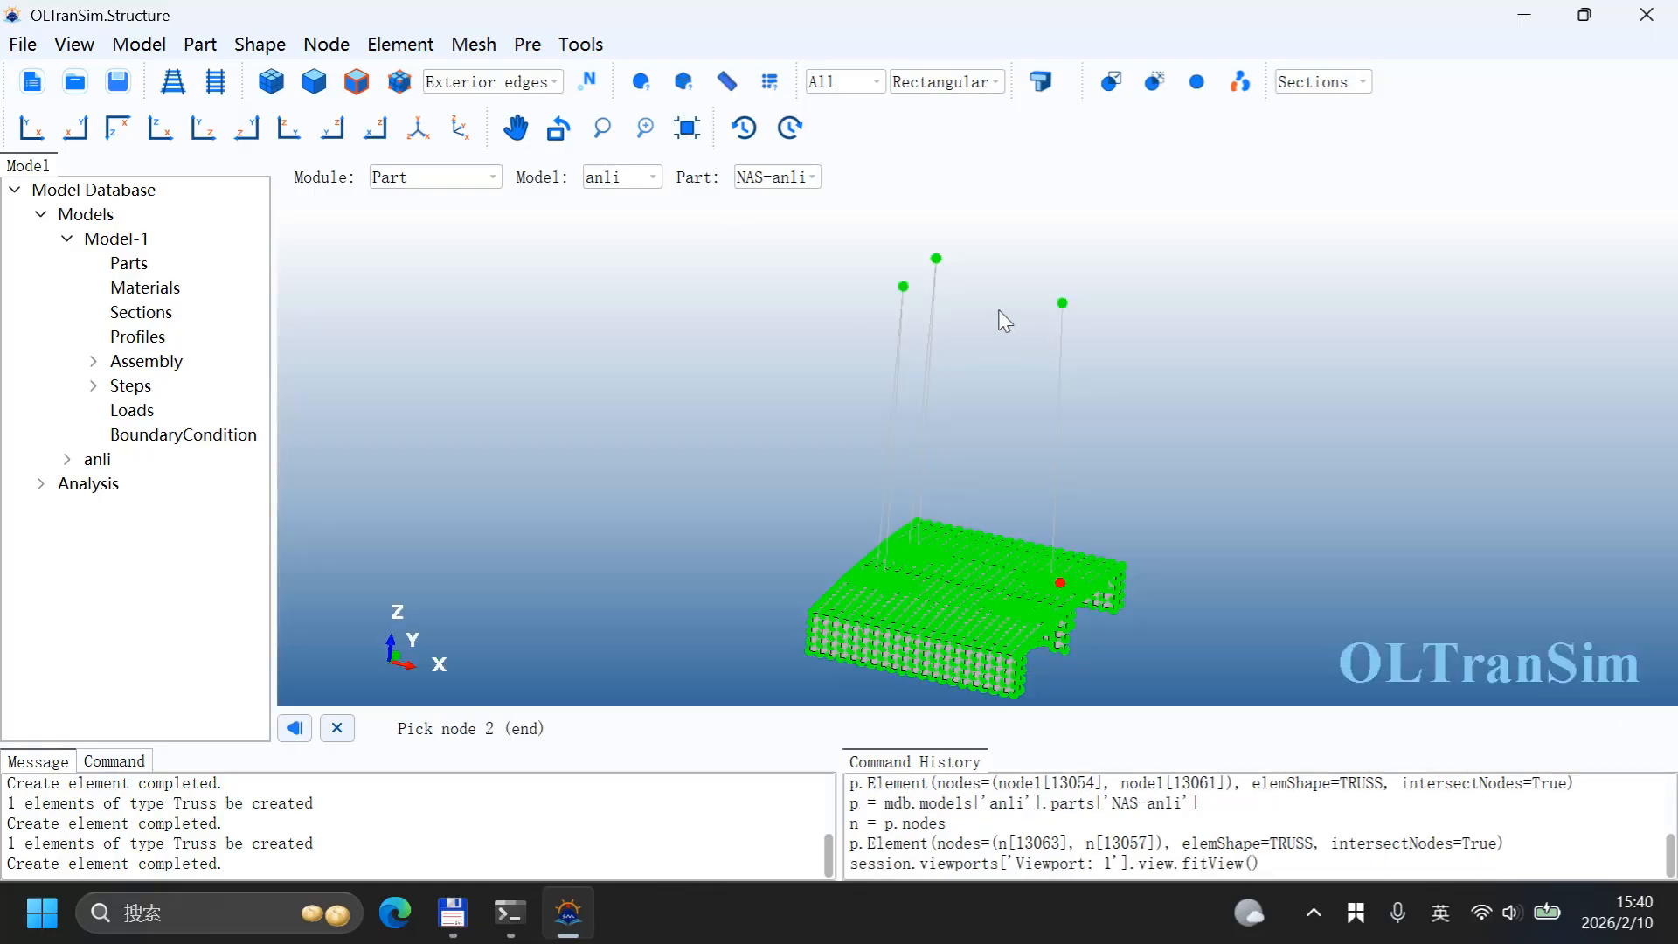
click(1064, 305)
middle_click(1127, 339)
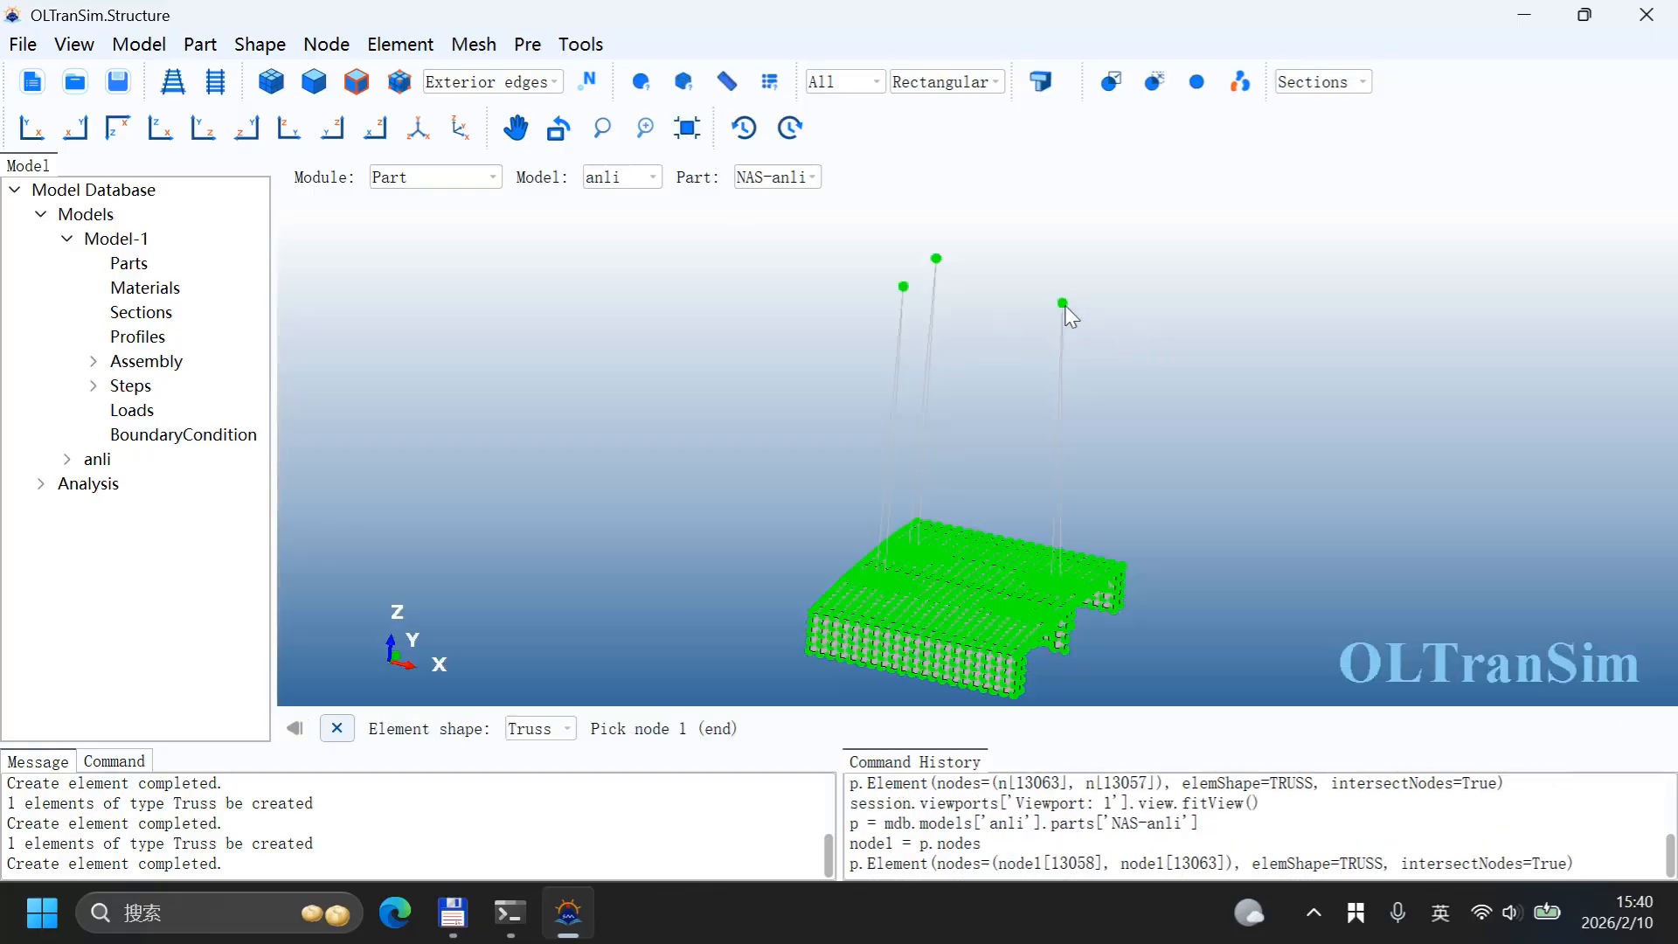
Step: Create two more truss elements linking the rightmost raised node to both hole centre nodes of the remaining lifting wall
click(1063, 303)
scroll(1027, 586, up, 10)
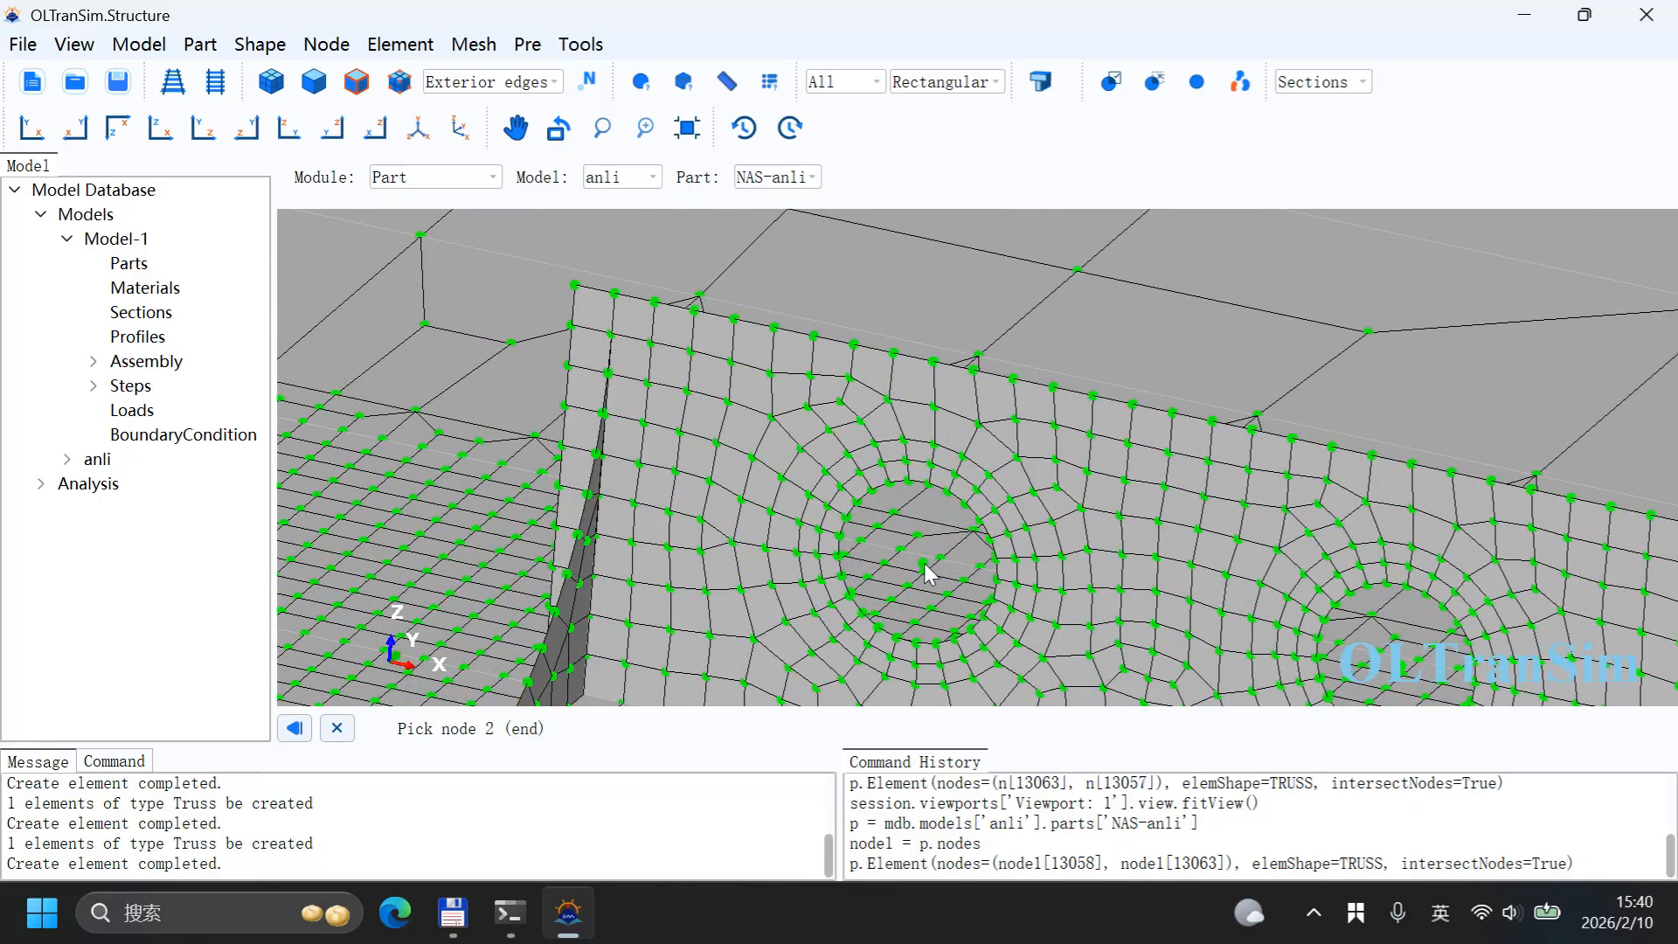
click(924, 564)
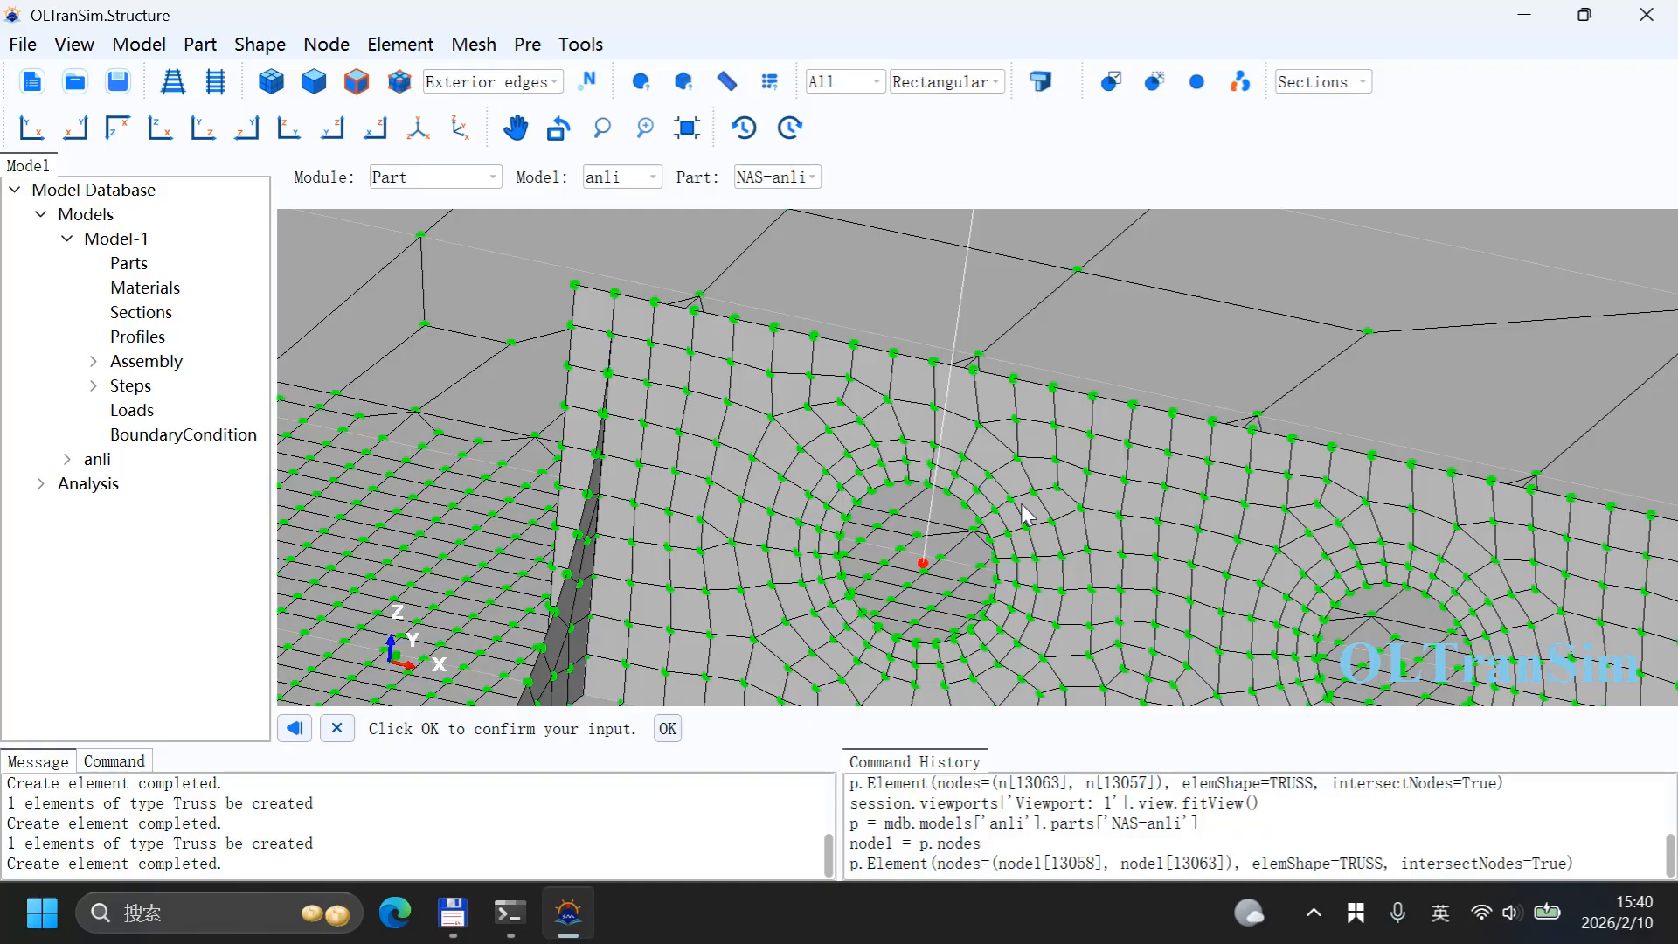
middle_click(1022, 504)
scroll(1280, 634, up, 1)
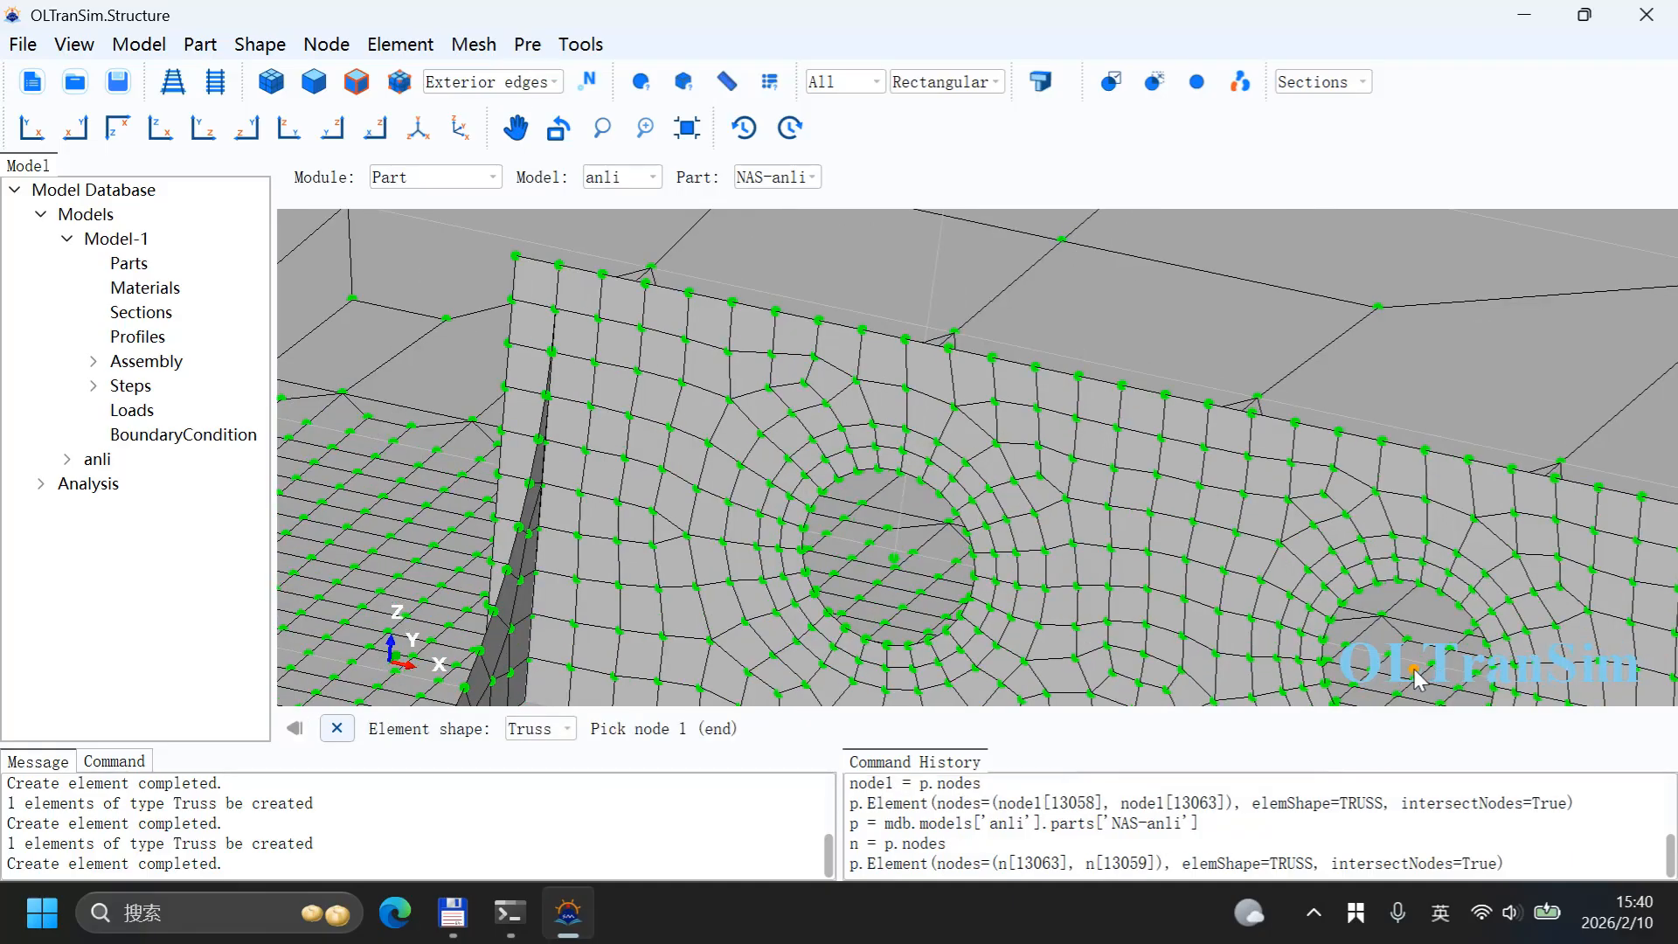
click(1416, 678)
scroll(1278, 611, down, 1)
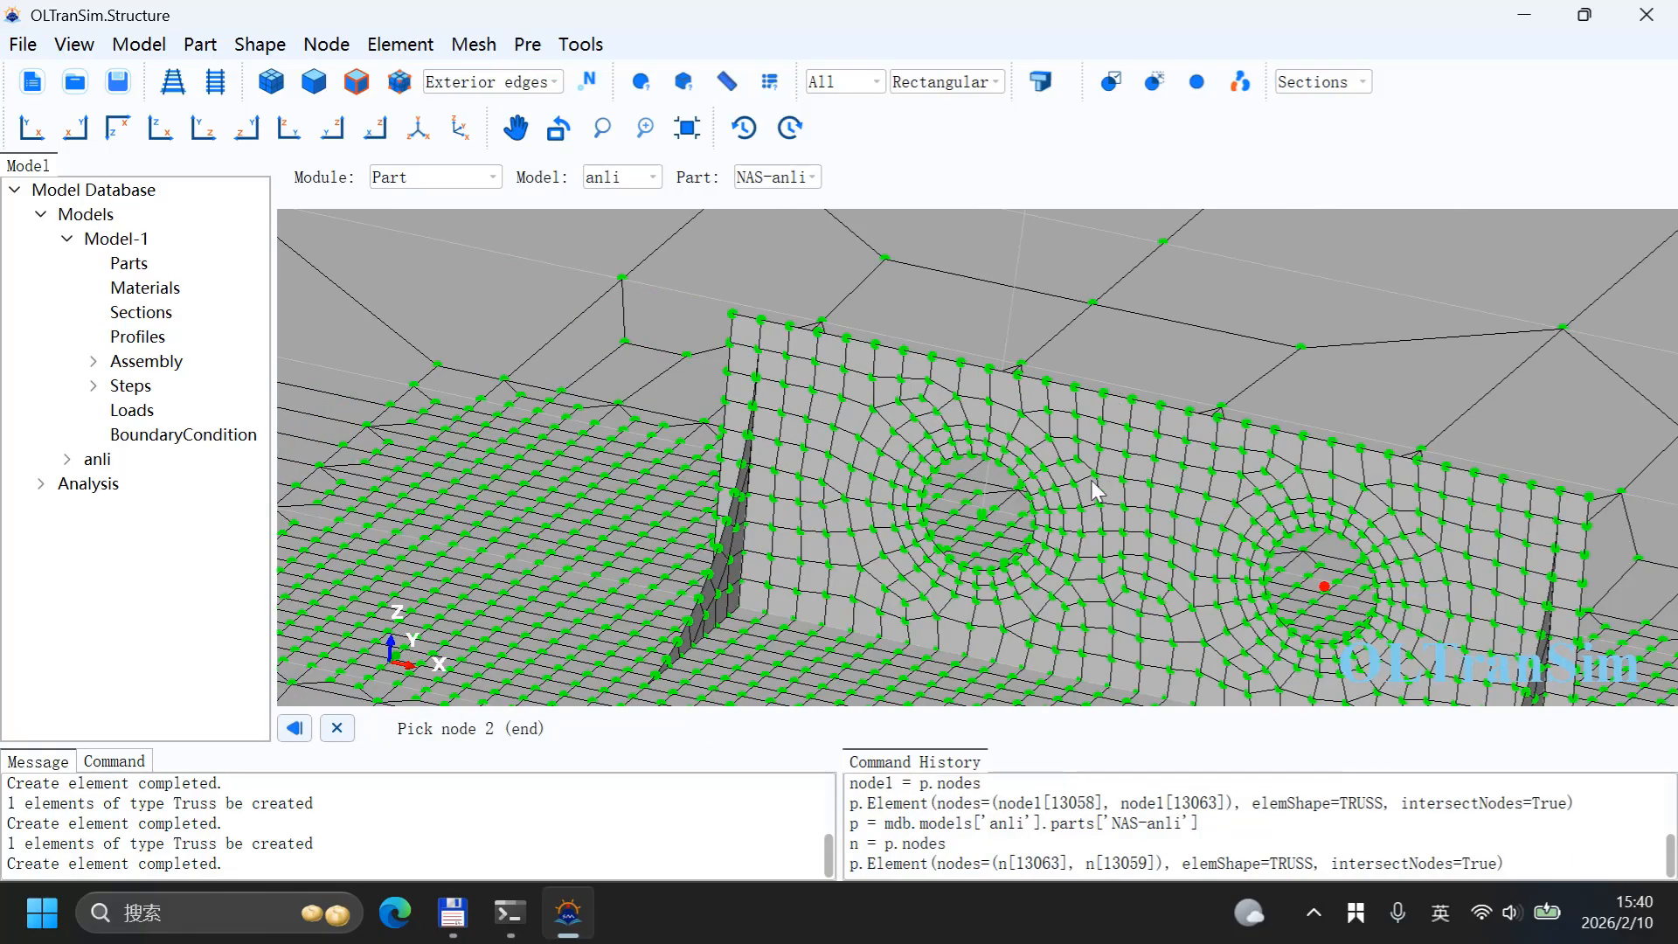
click(687, 128)
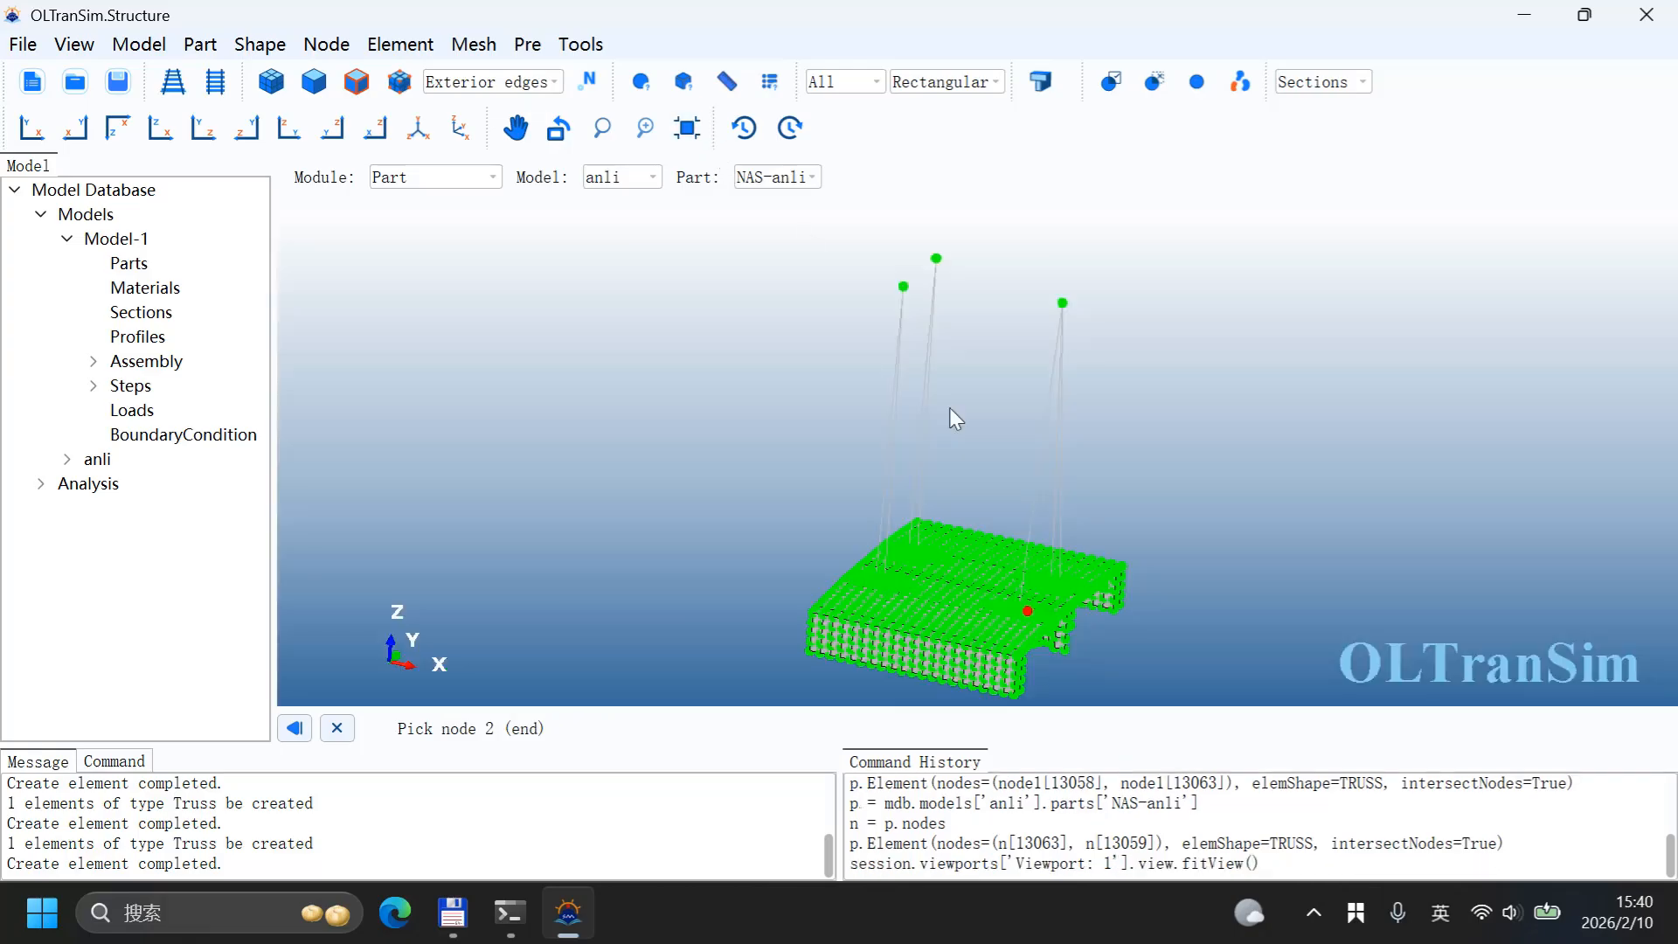
click(1063, 304)
middle_click(1002, 340)
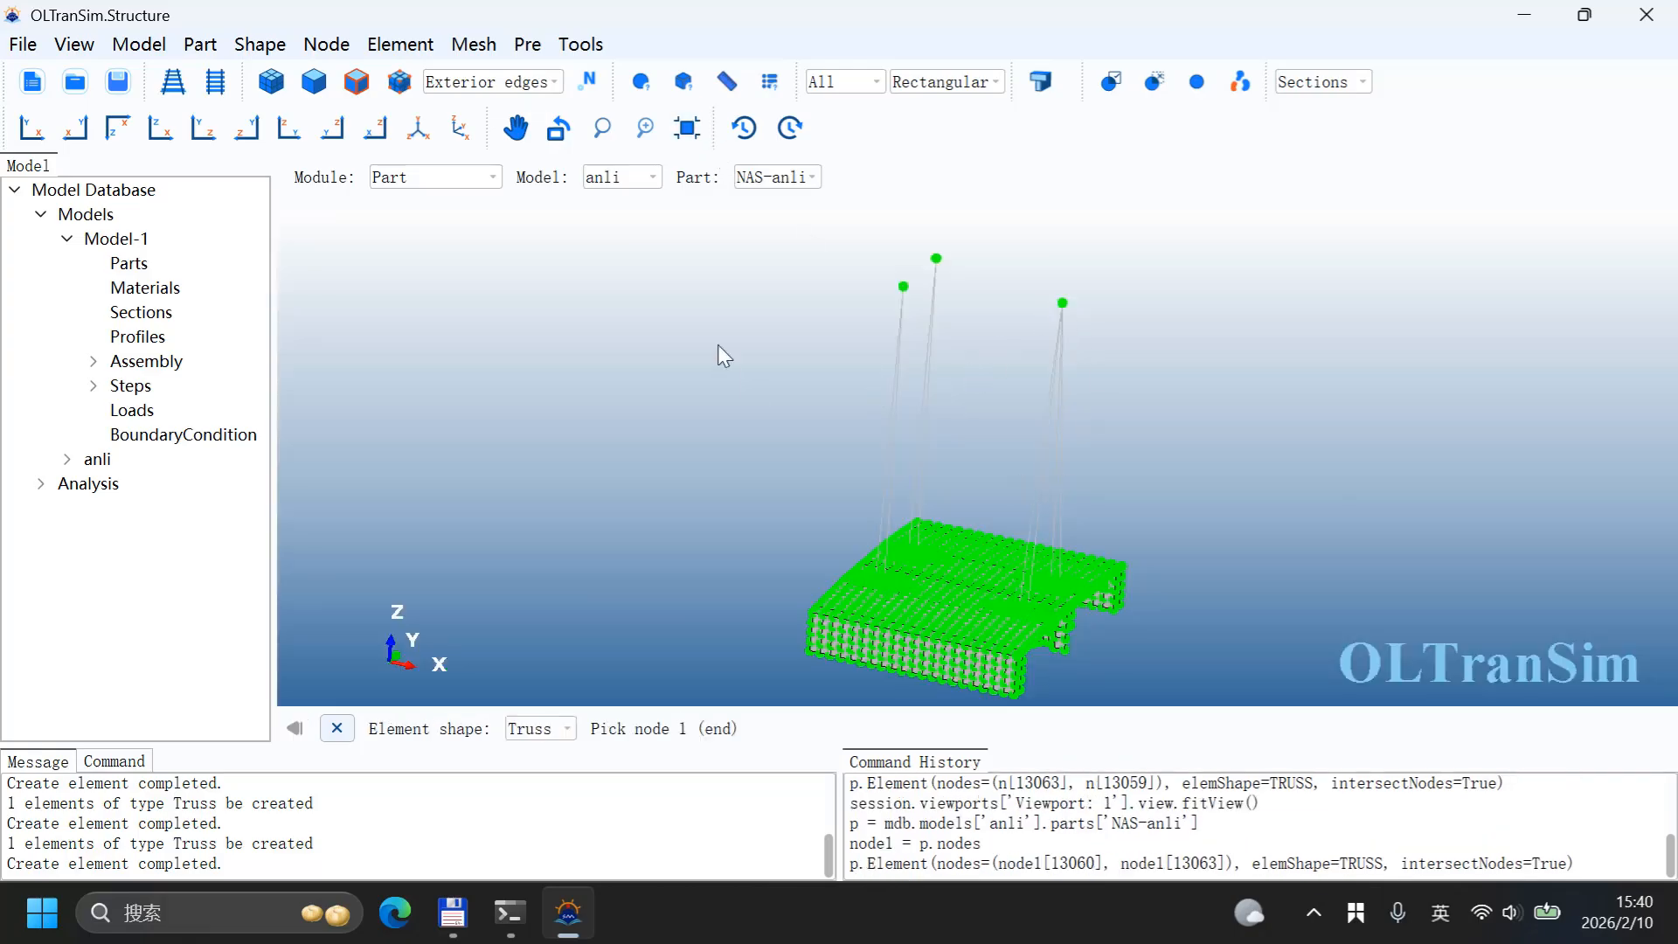
Step: In the Property module, create a truss section named Section-Rope with Material-1 and a cross-sectional area of 500
click(418, 179)
click(428, 216)
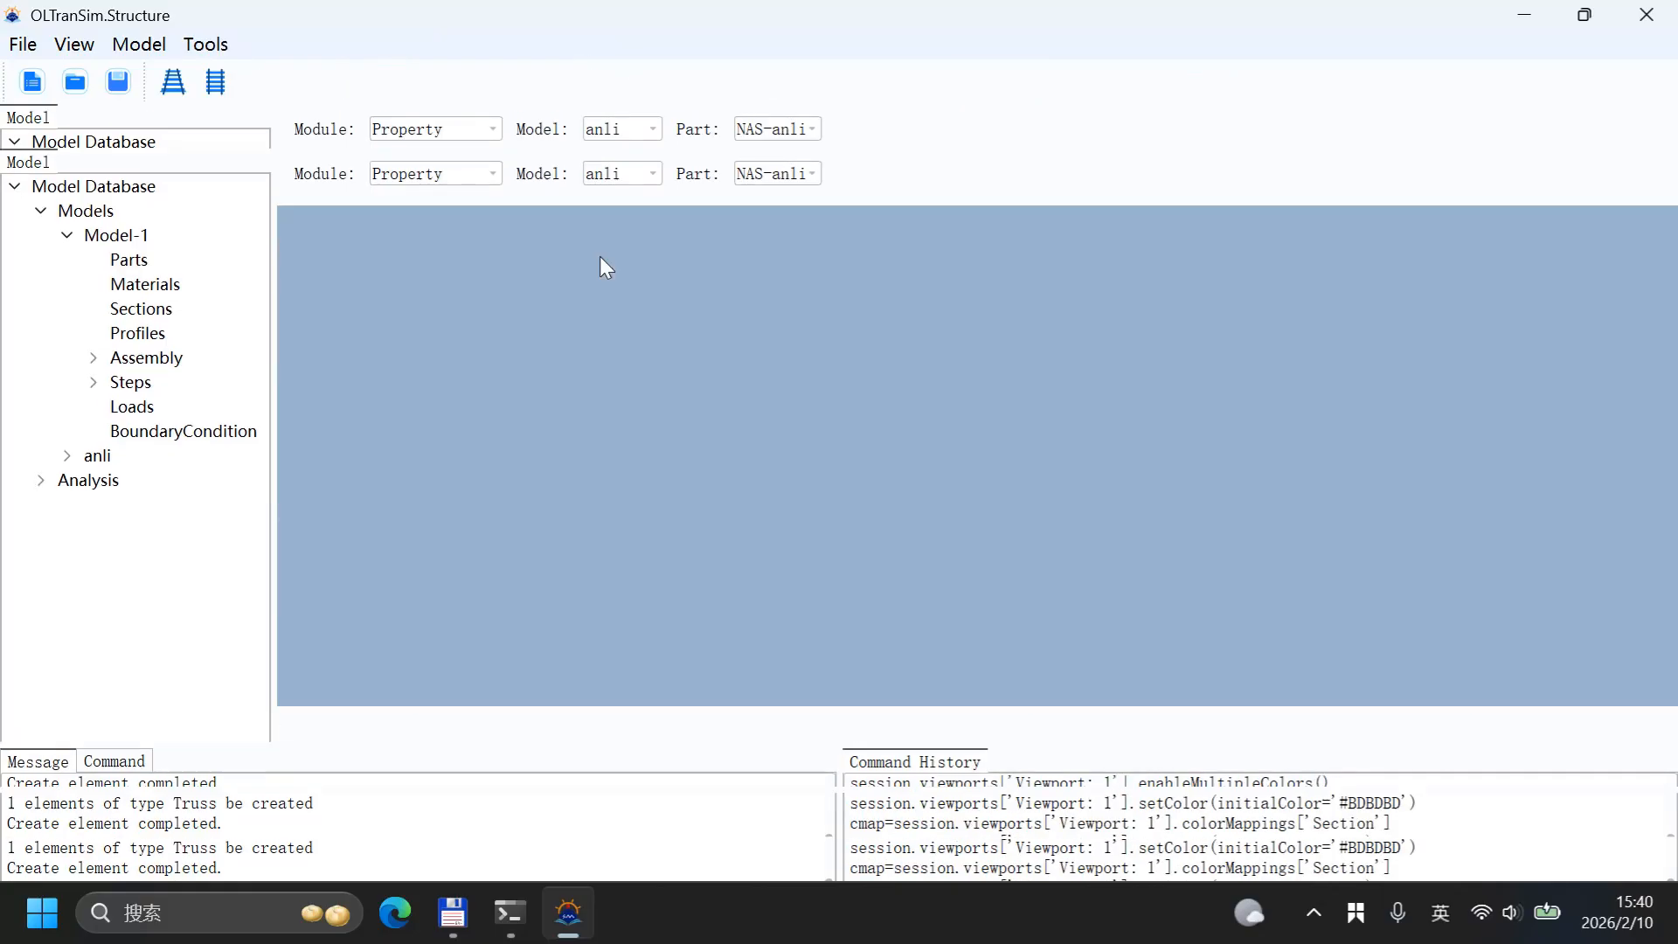
click(300, 44)
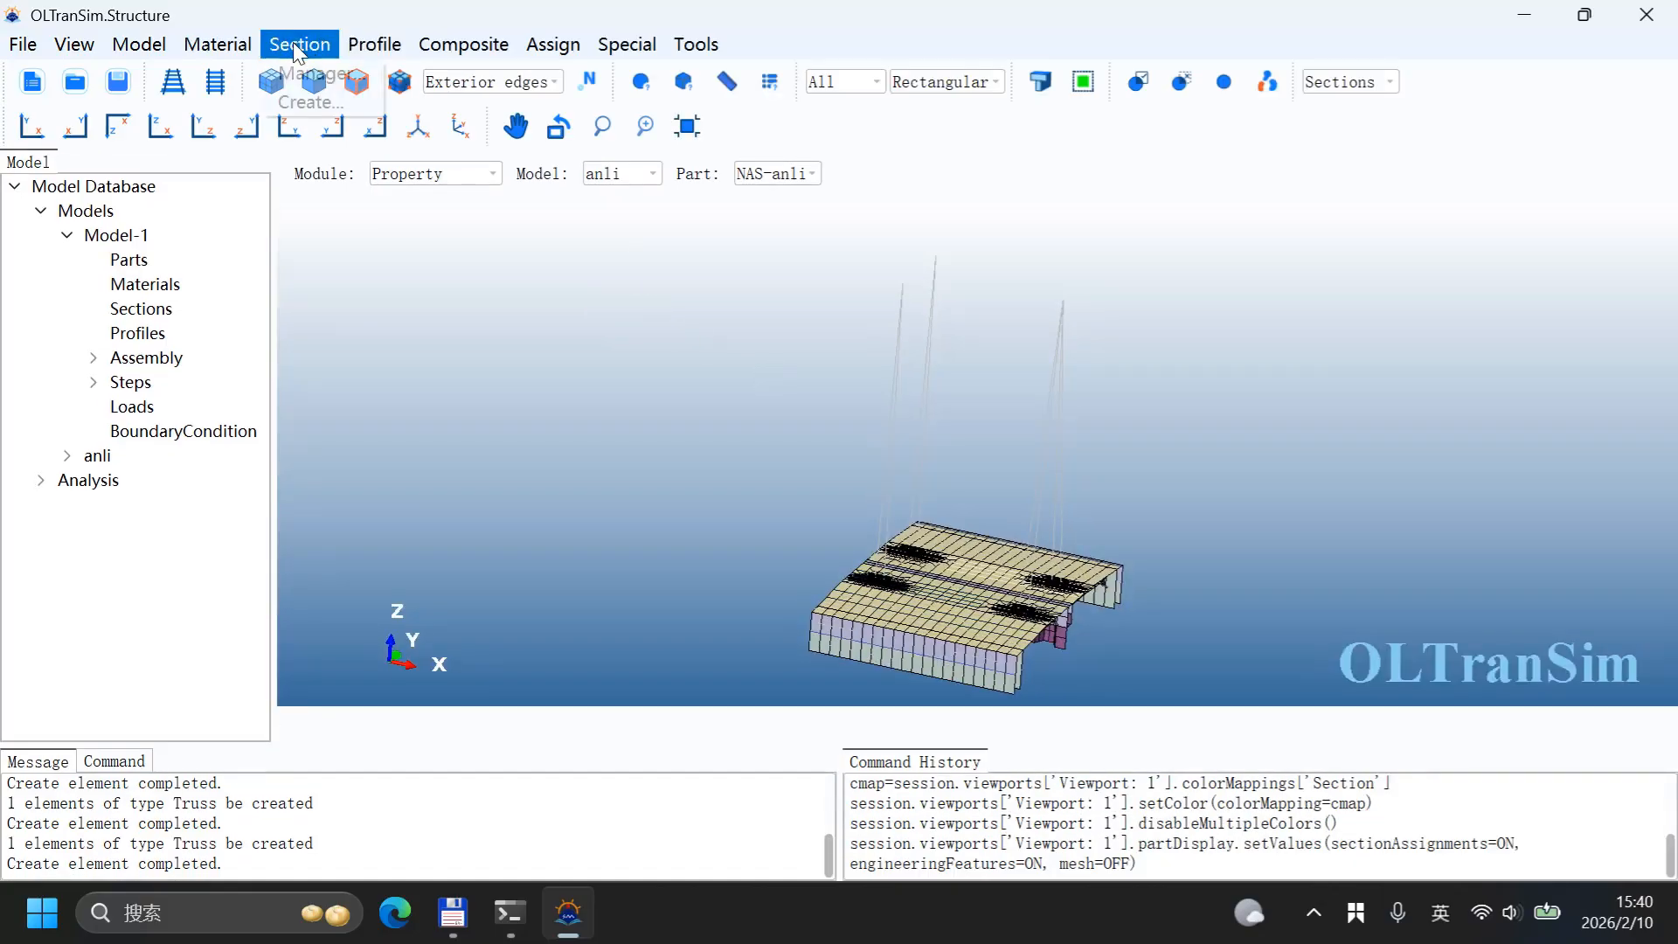
click(312, 103)
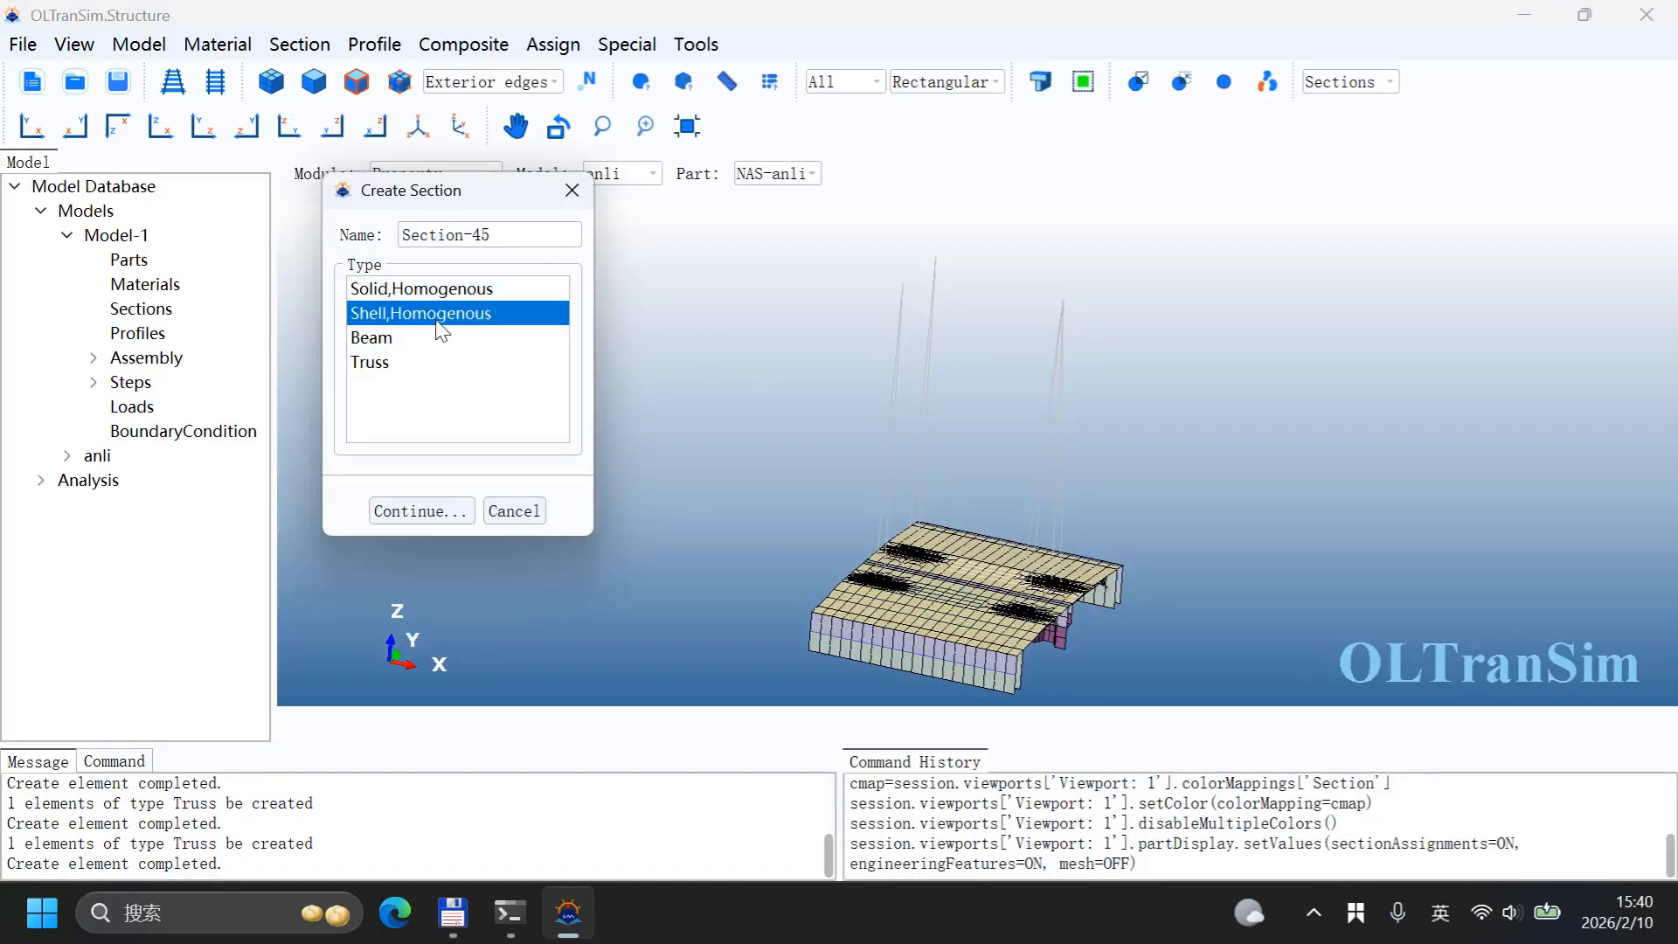
click(398, 365)
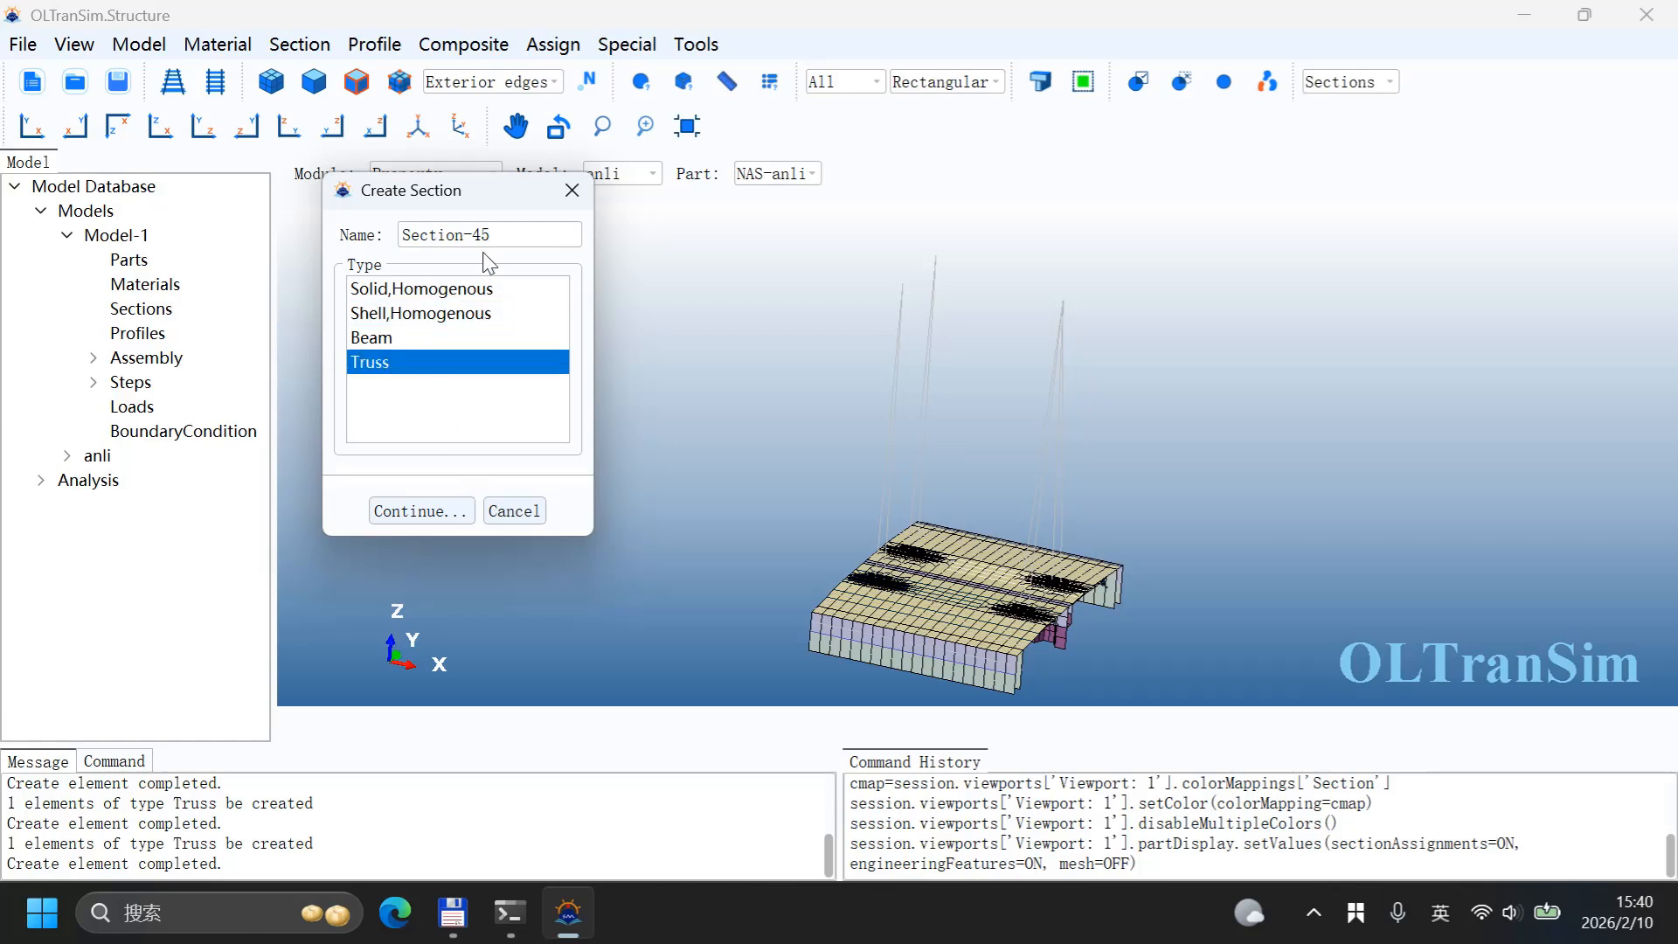
text(Rope)
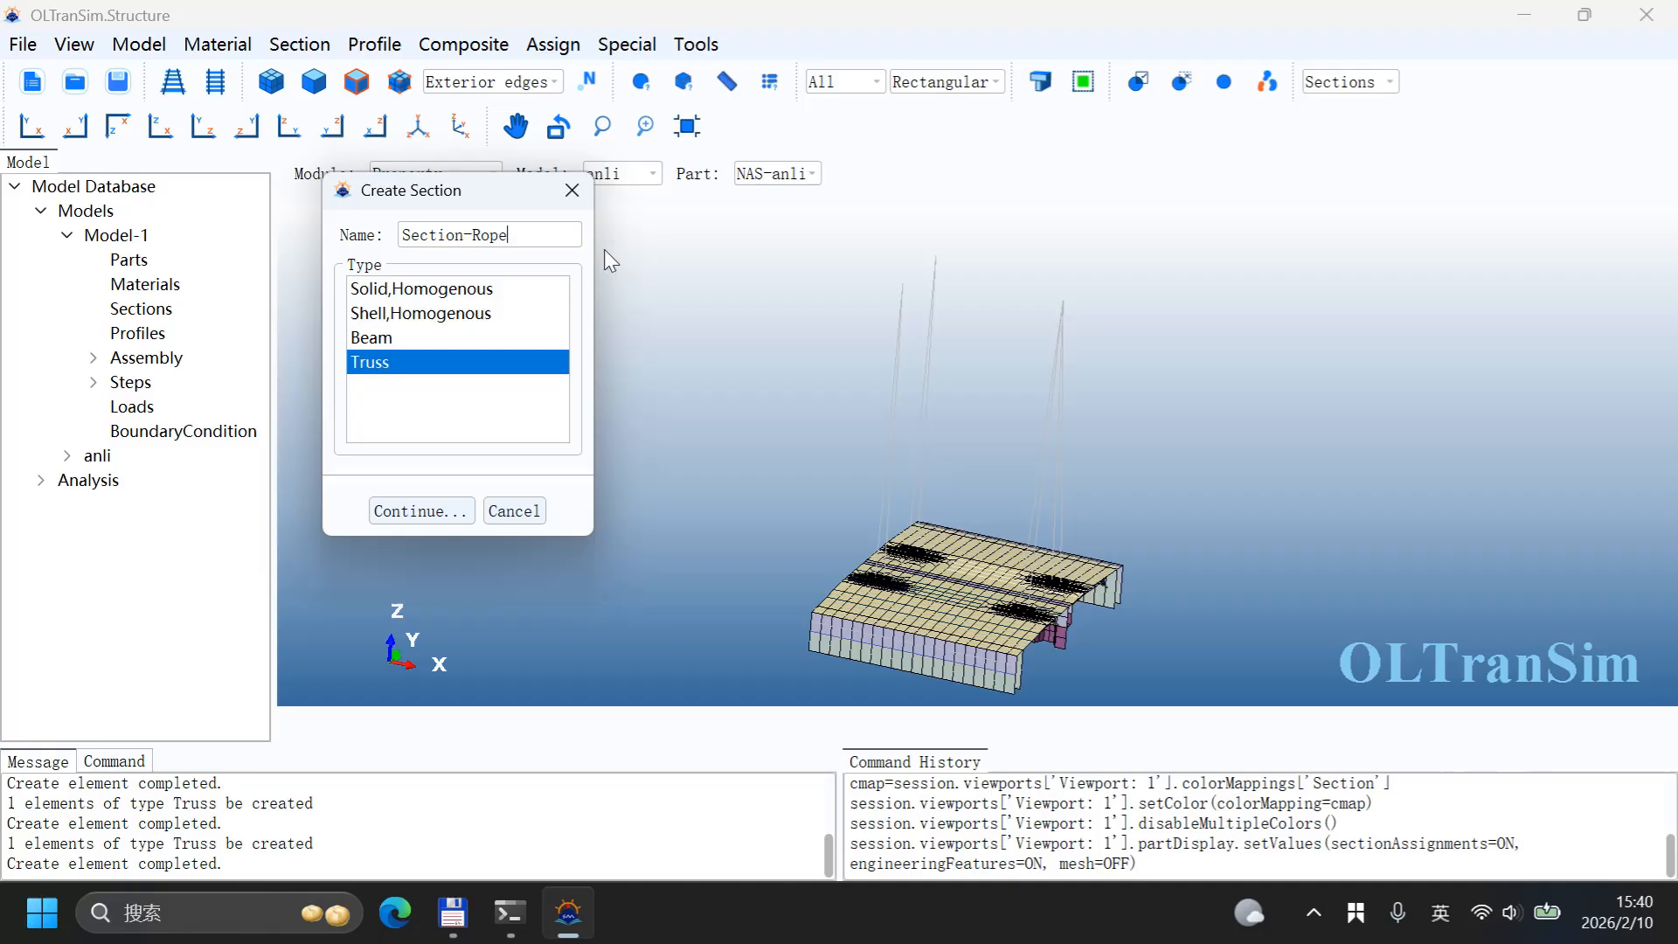
click(444, 514)
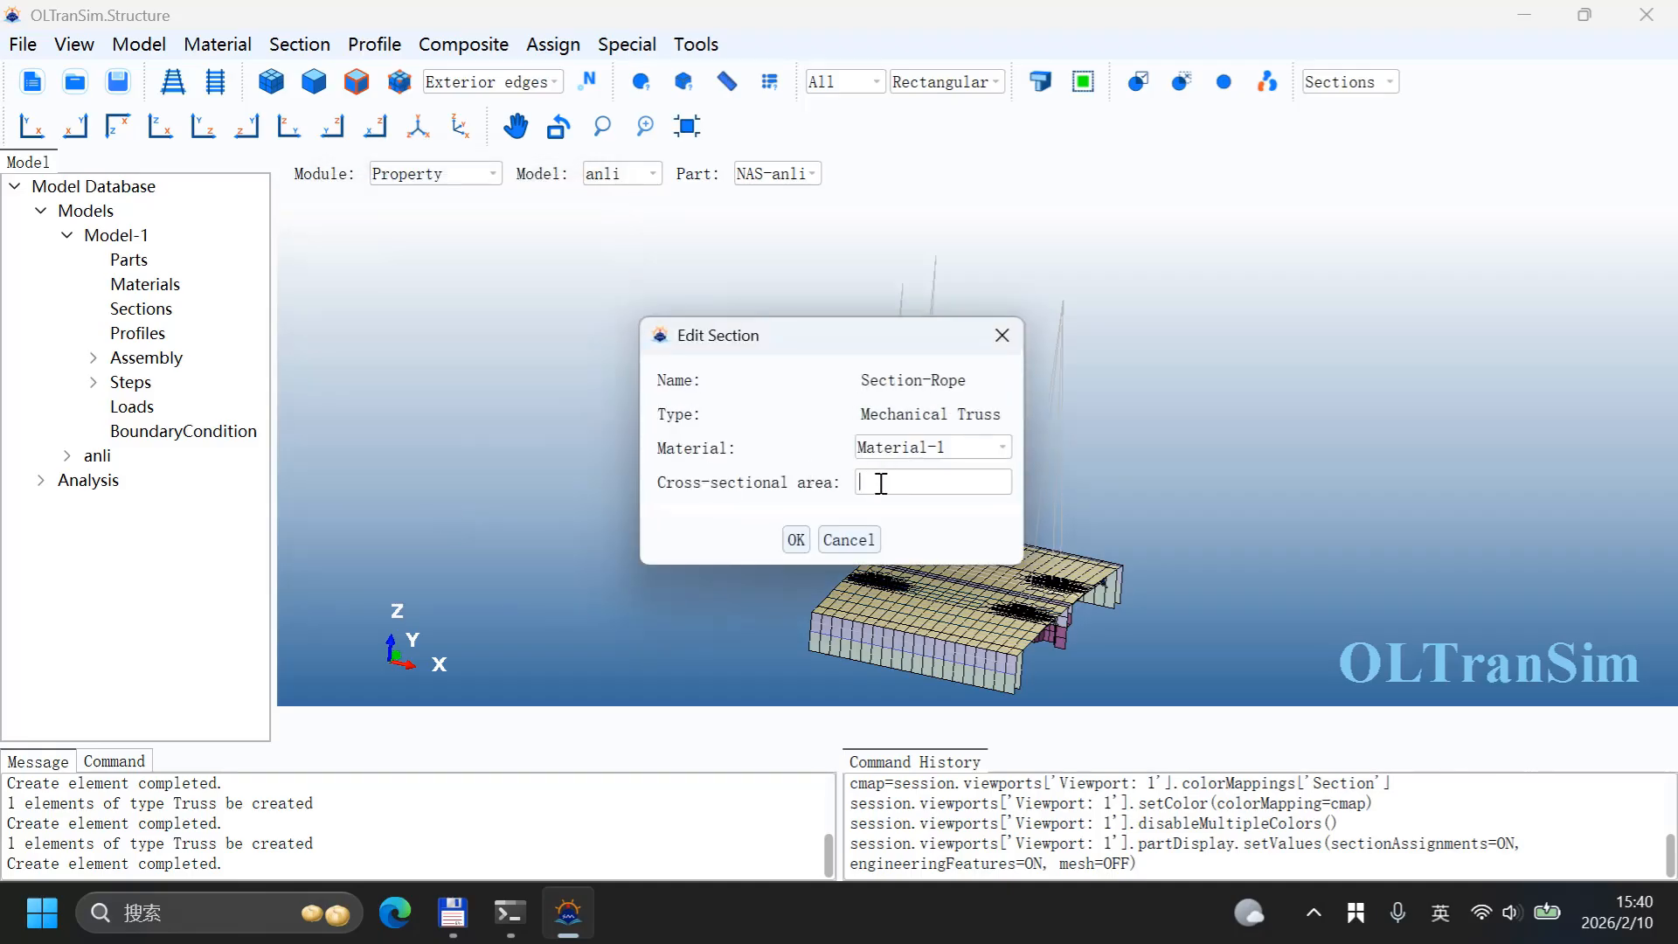
click(796, 539)
Step: Assign Section-Rope to all the truss elements above the block
click(553, 44)
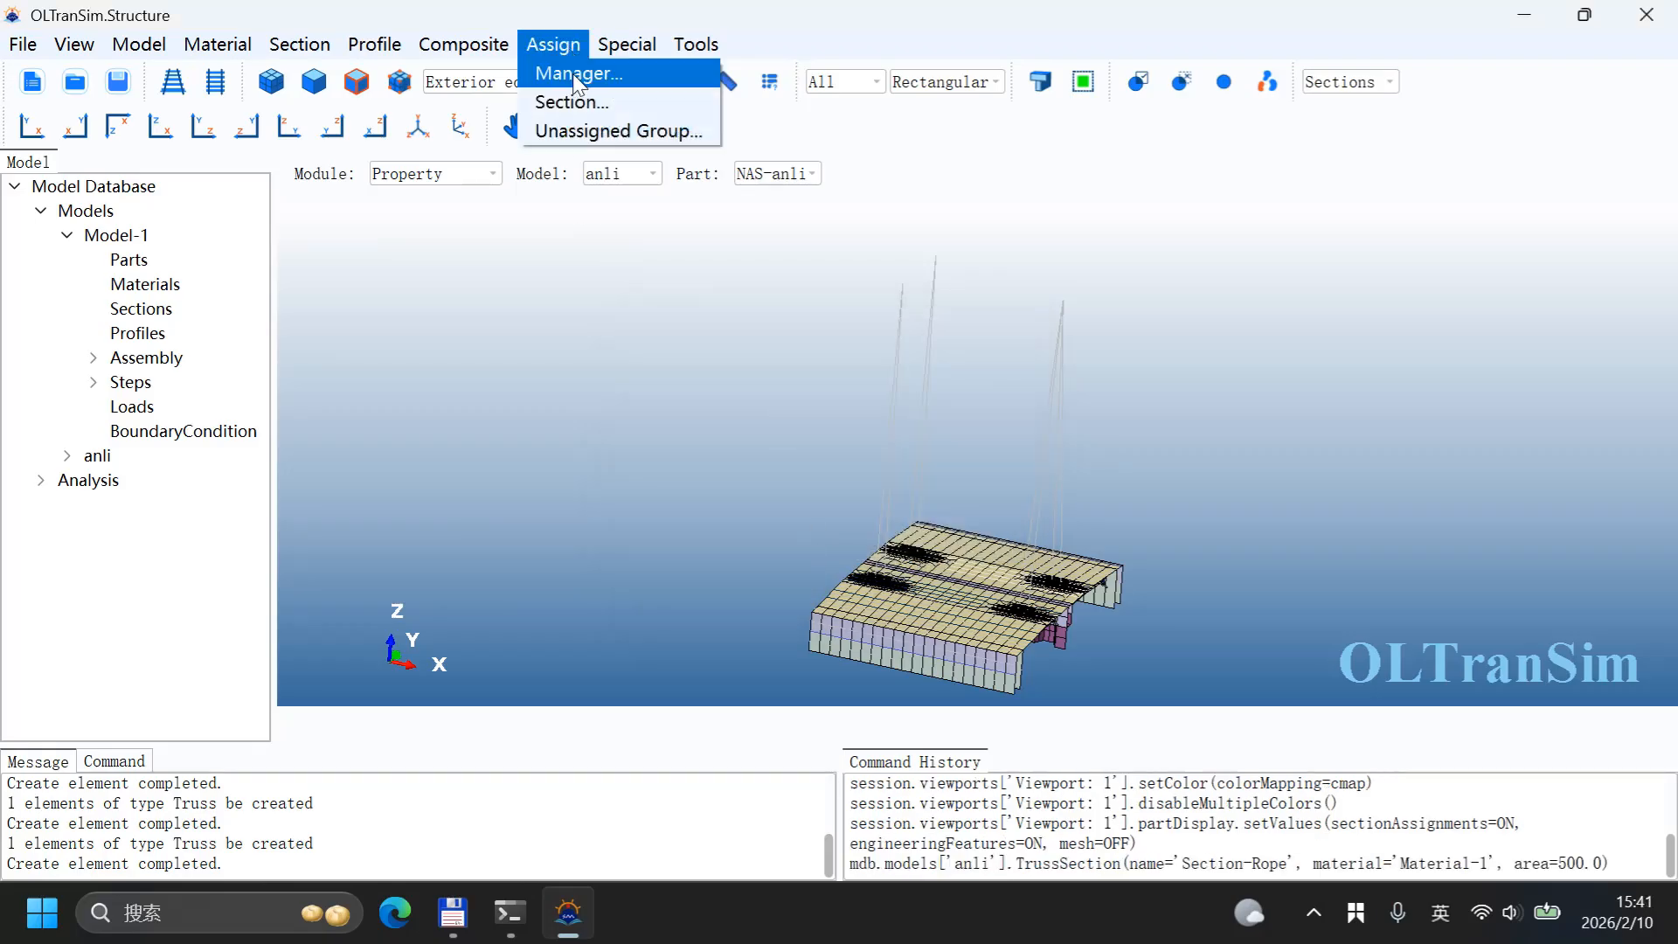
click(579, 103)
drag(827, 408, 1290, 448)
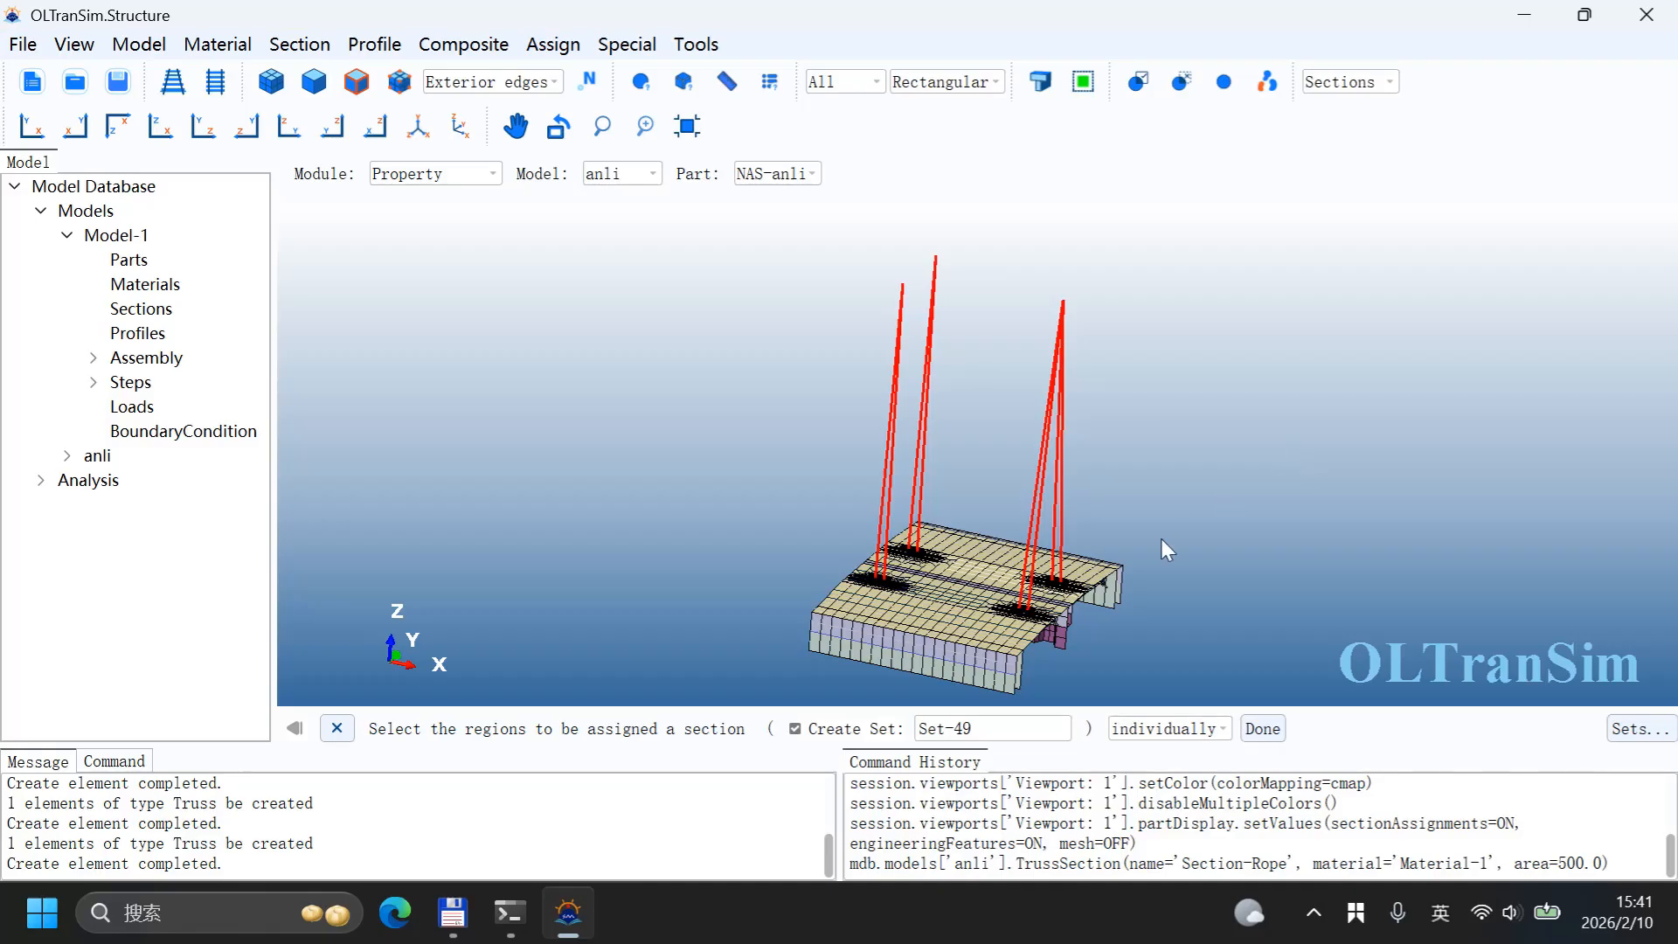
click(1263, 728)
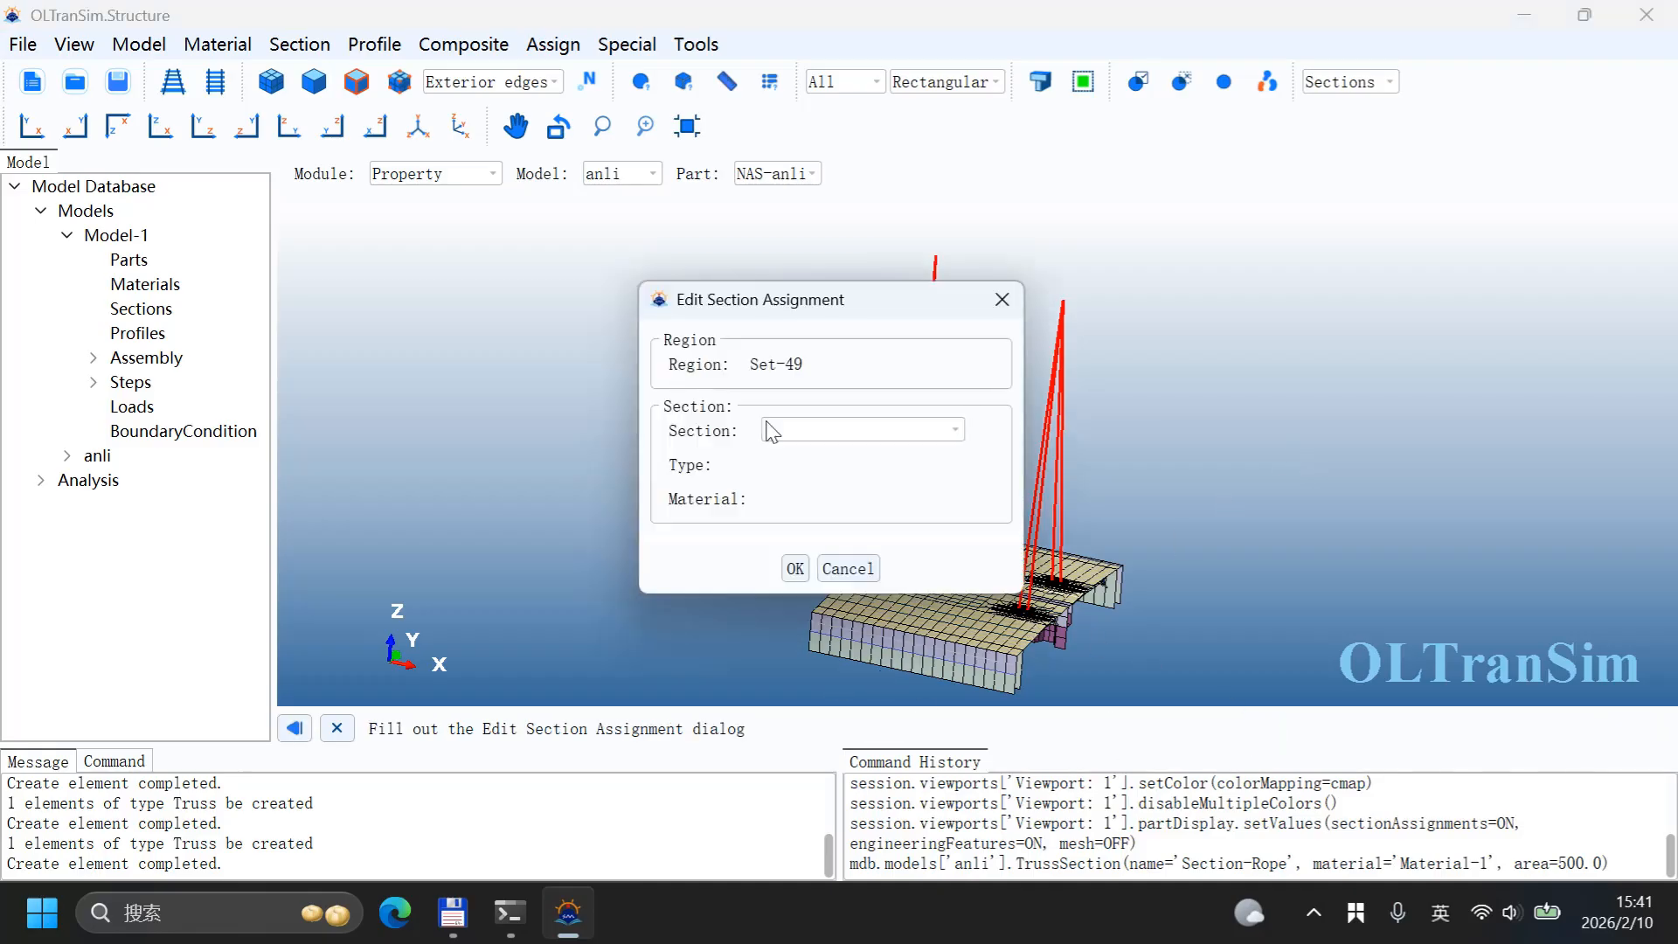
click(805, 430)
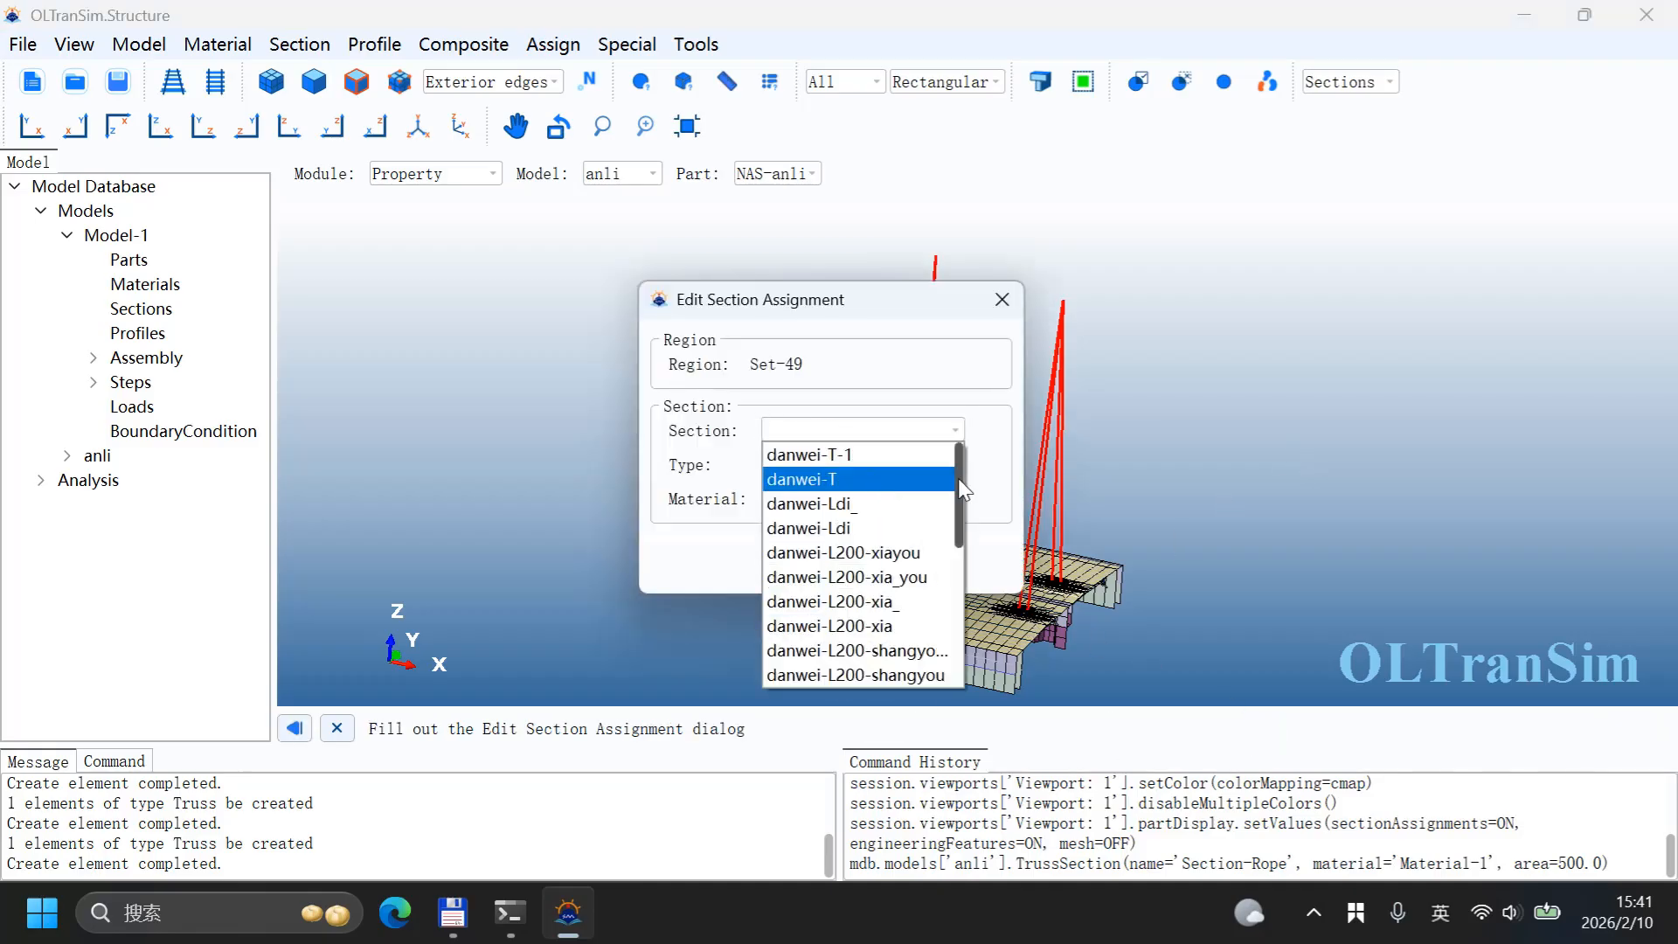
drag(959, 494, 967, 611)
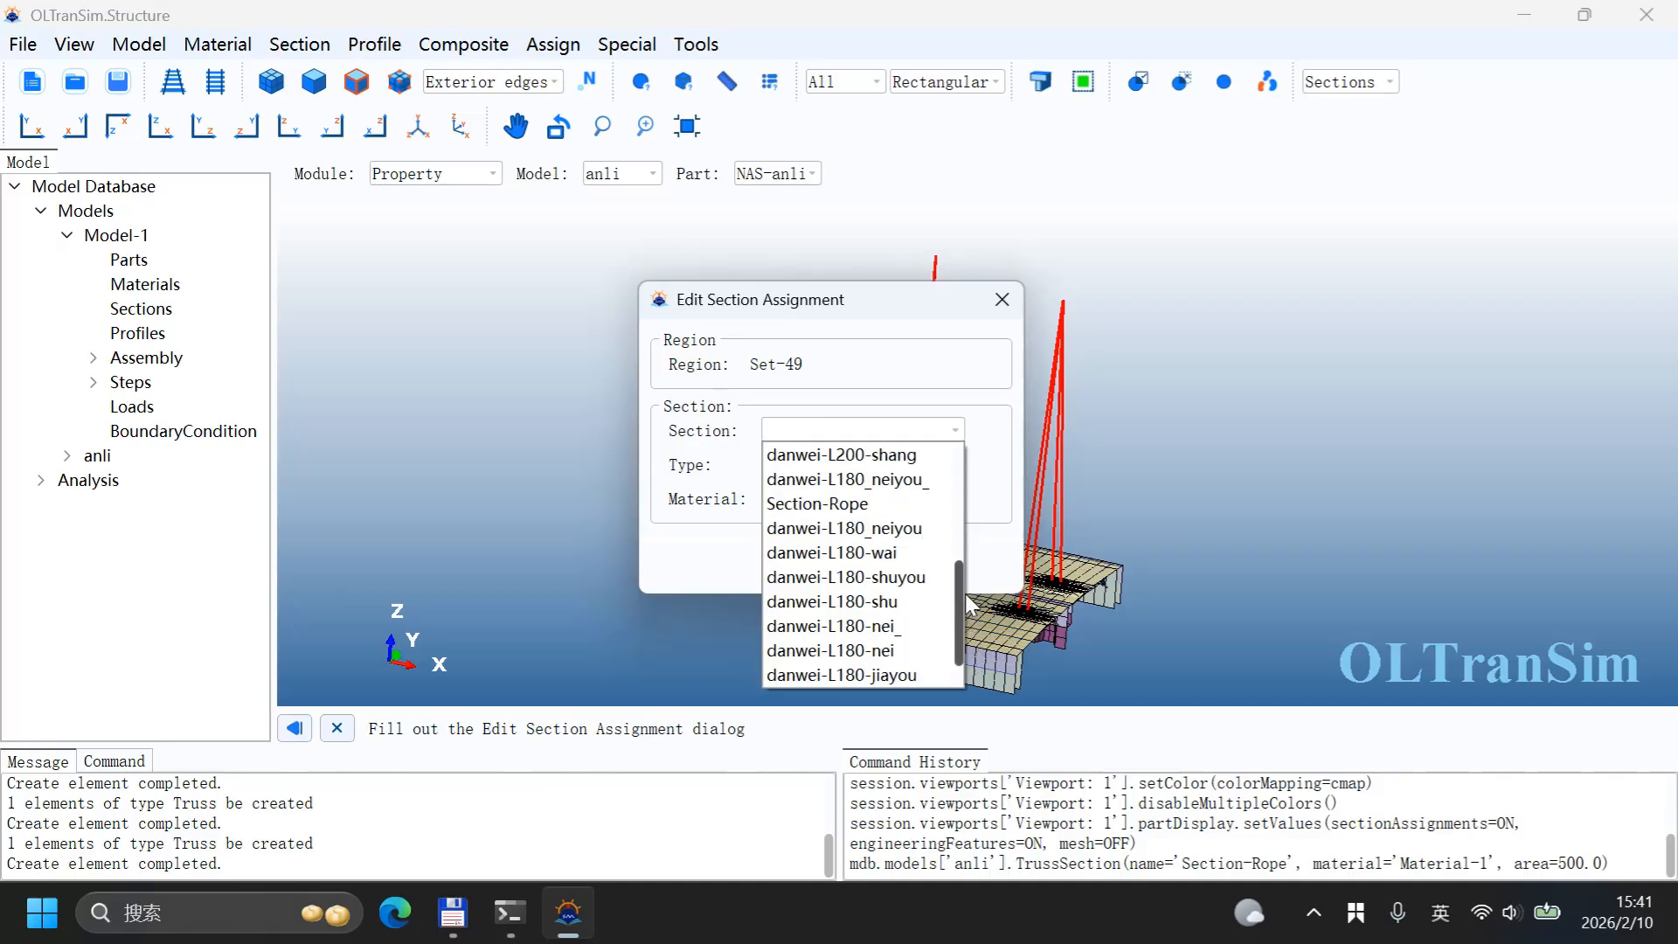
click(883, 506)
click(795, 569)
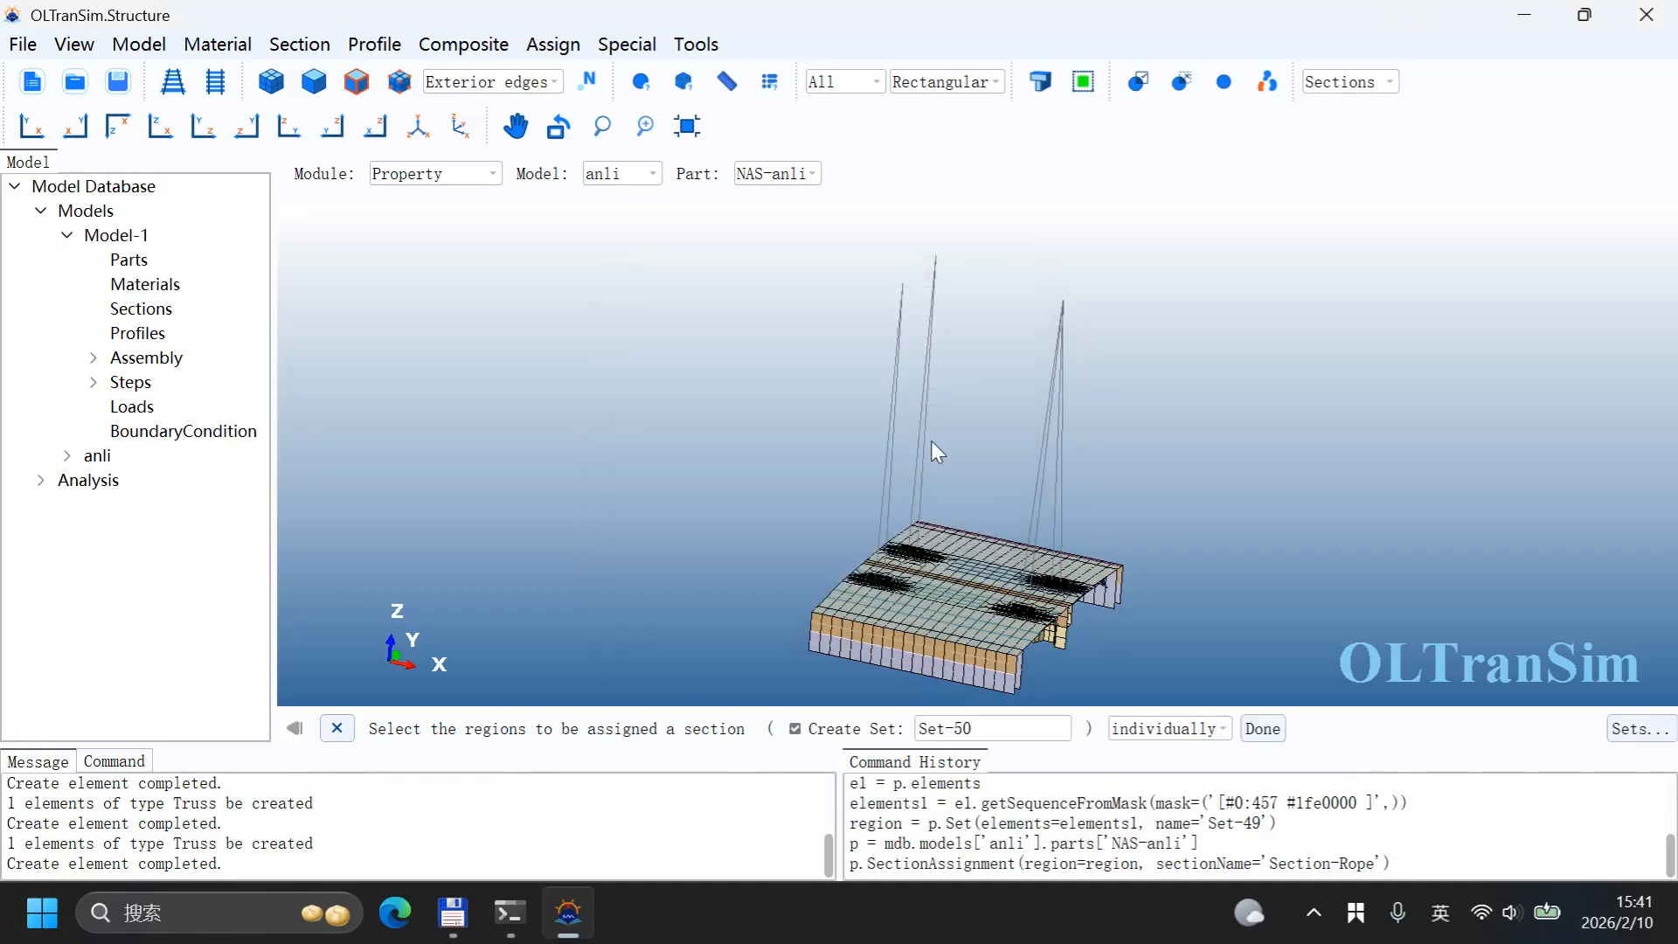
Step: Toggle beam profile rendering to inspect the rope elements at the lifting walls, then turn it off
click(1041, 81)
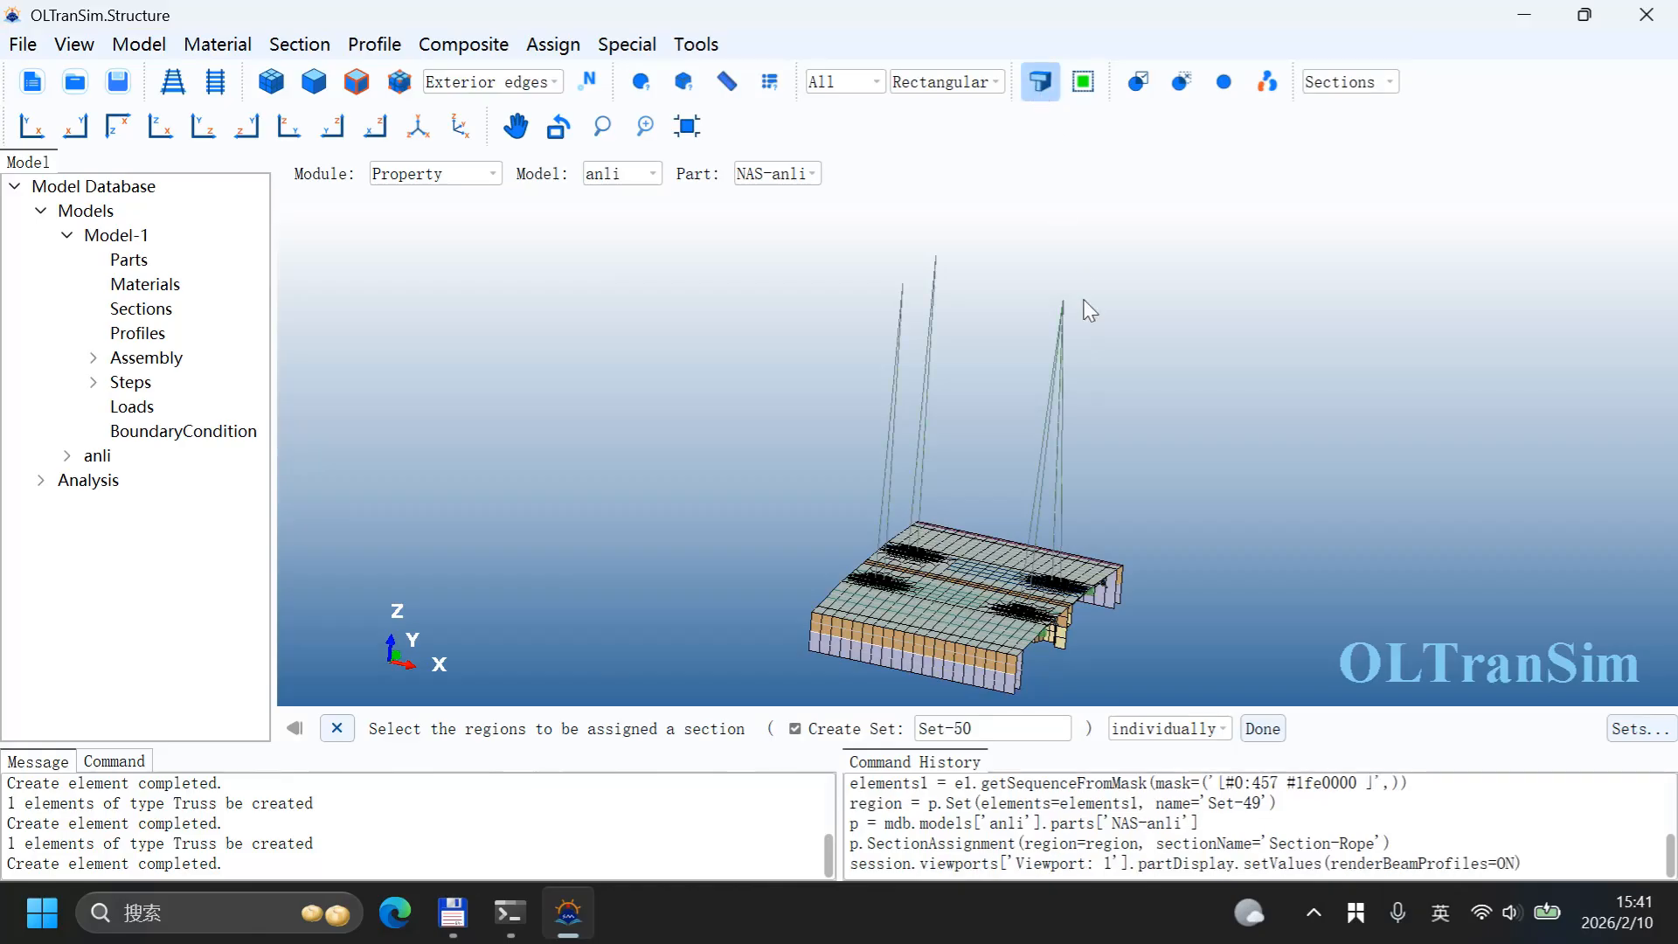
scroll(1033, 654, up, 5)
scroll(1034, 654, up, 10)
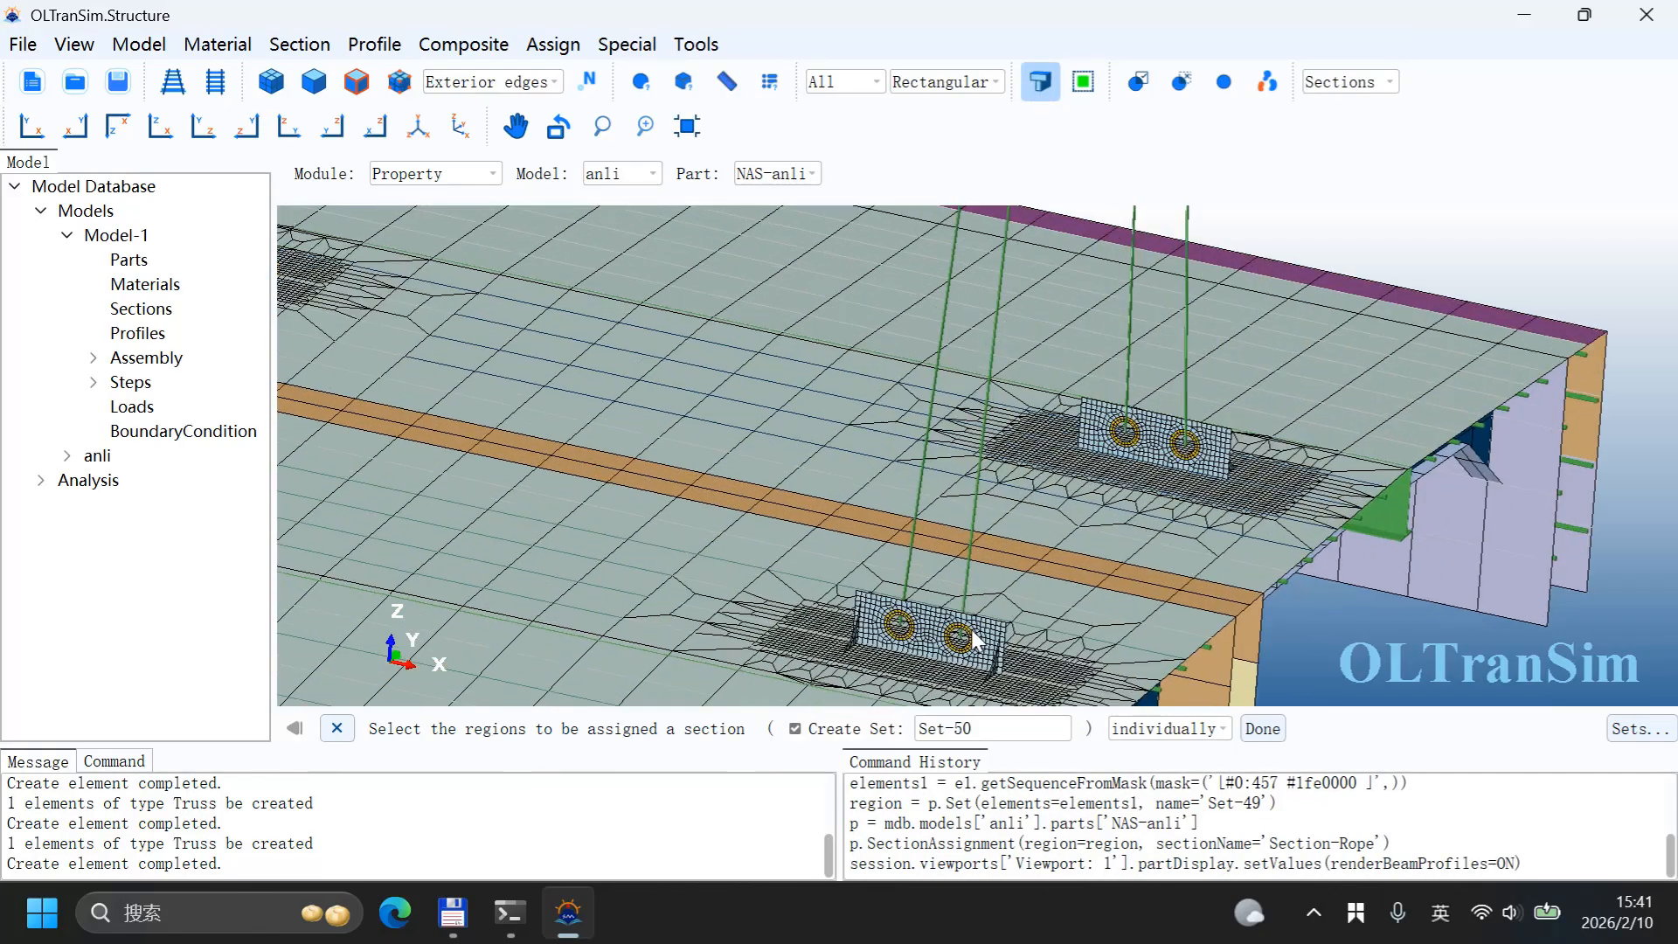
scroll(979, 603, down, 15)
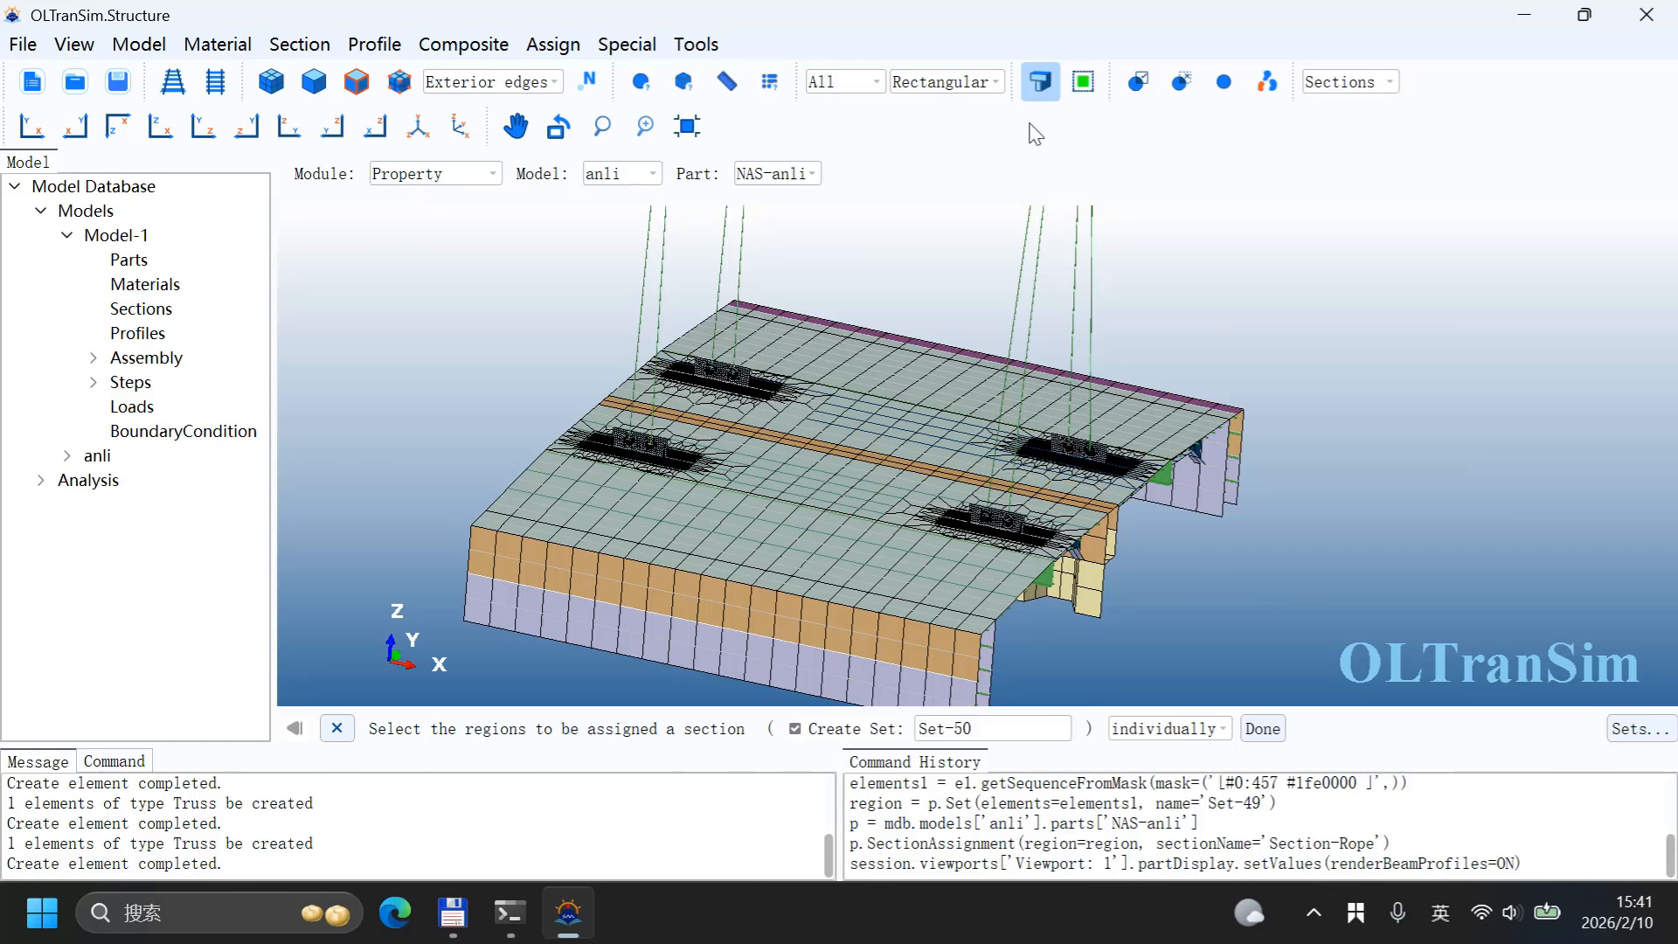
click(1075, 229)
scroll(1071, 310, down, 3)
scroll(1026, 509, down, 2)
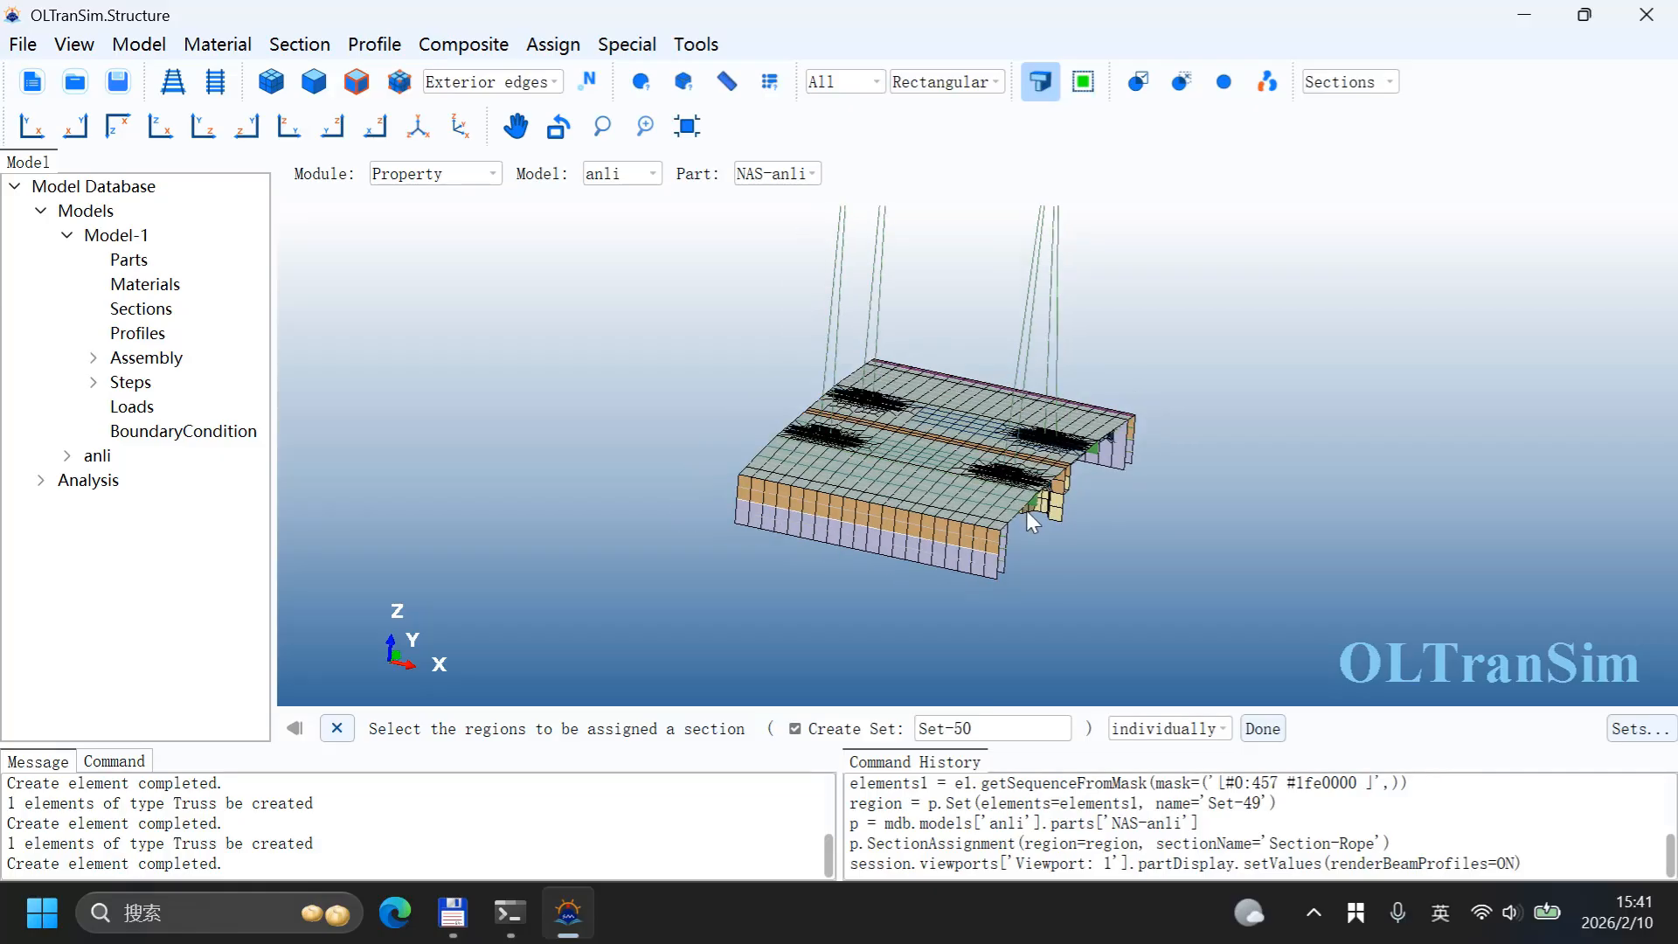
click(1040, 82)
scroll(850, 461, up, 6)
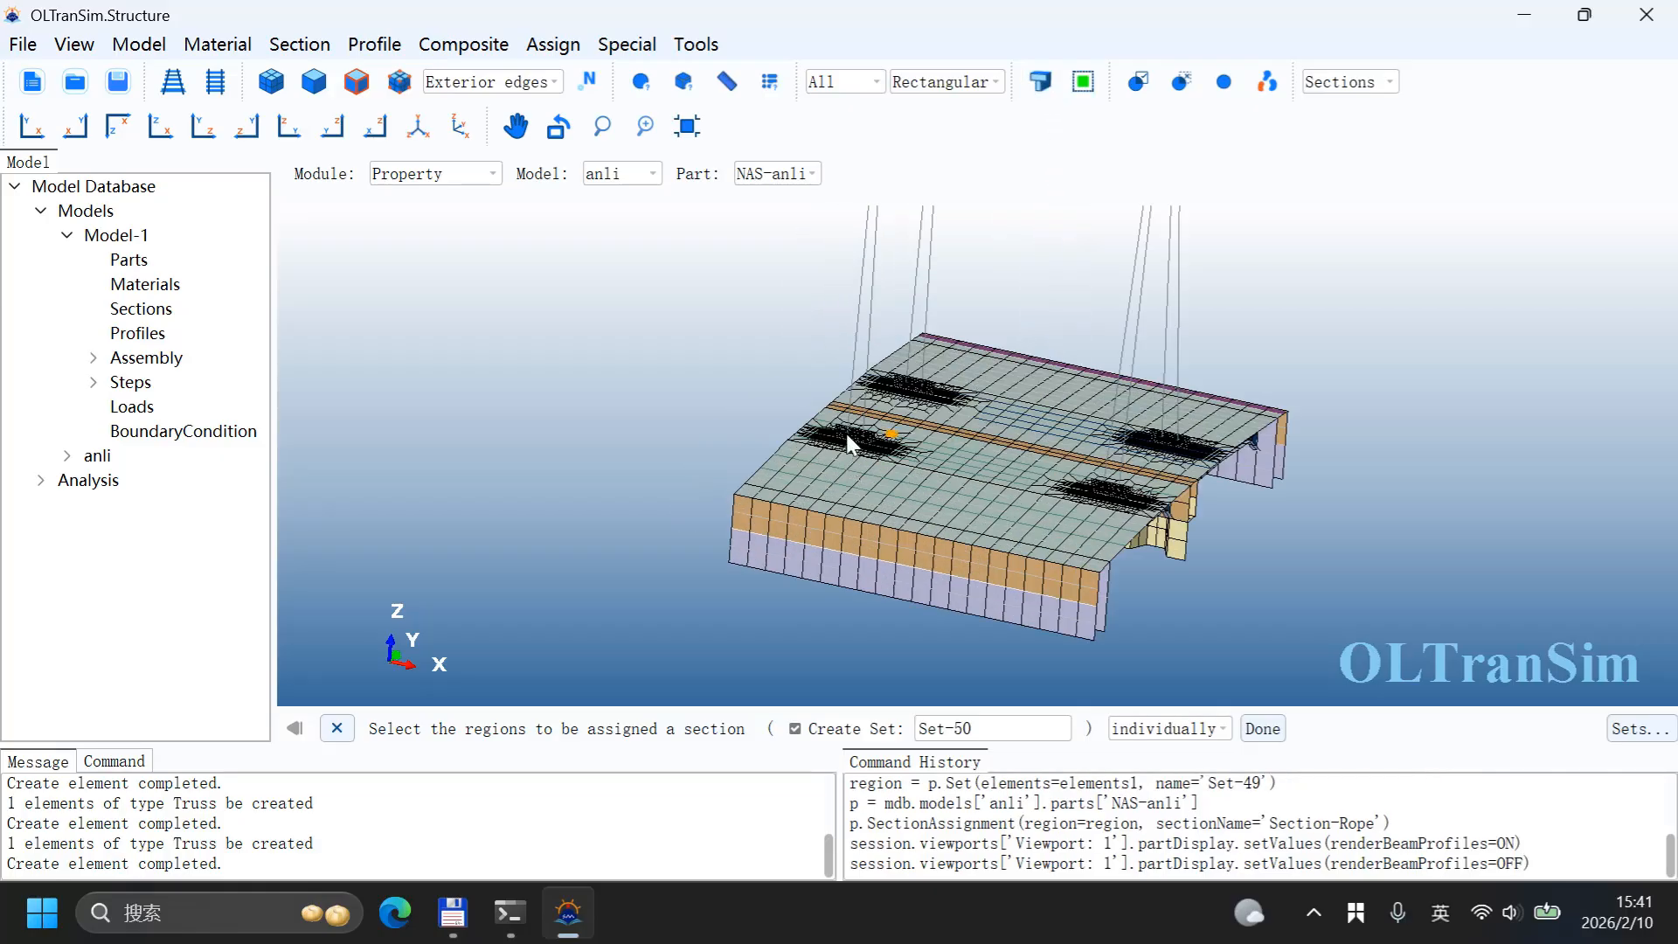
scroll(790, 462, up, 5)
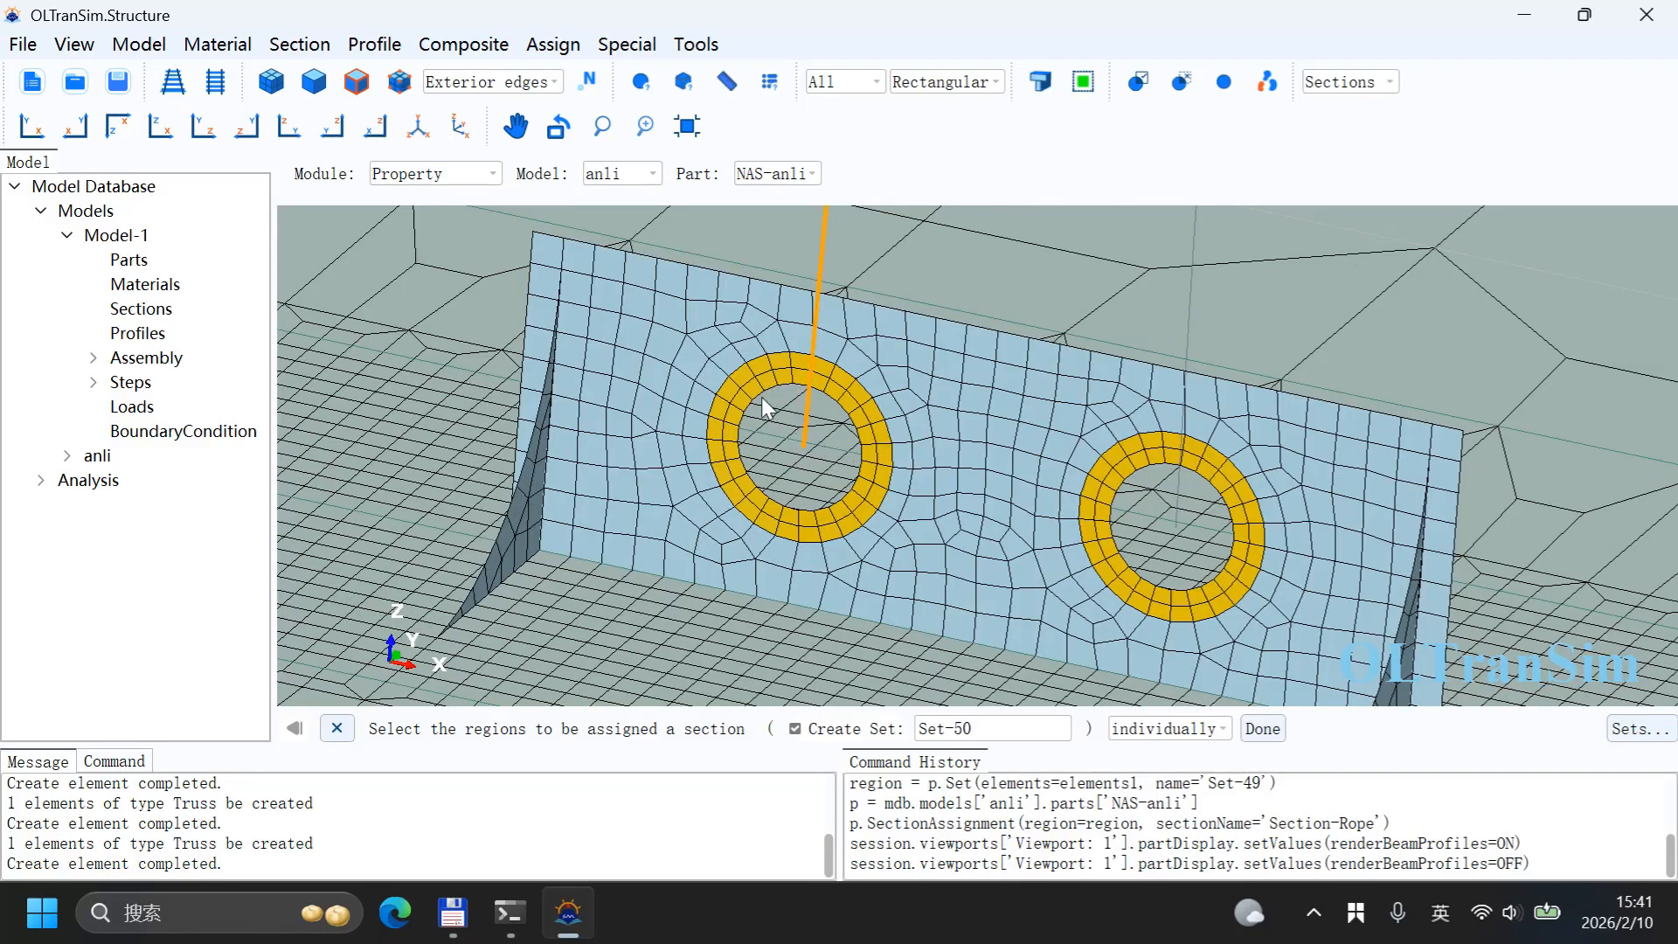
Step: Switch to the Interaction module
click(442, 177)
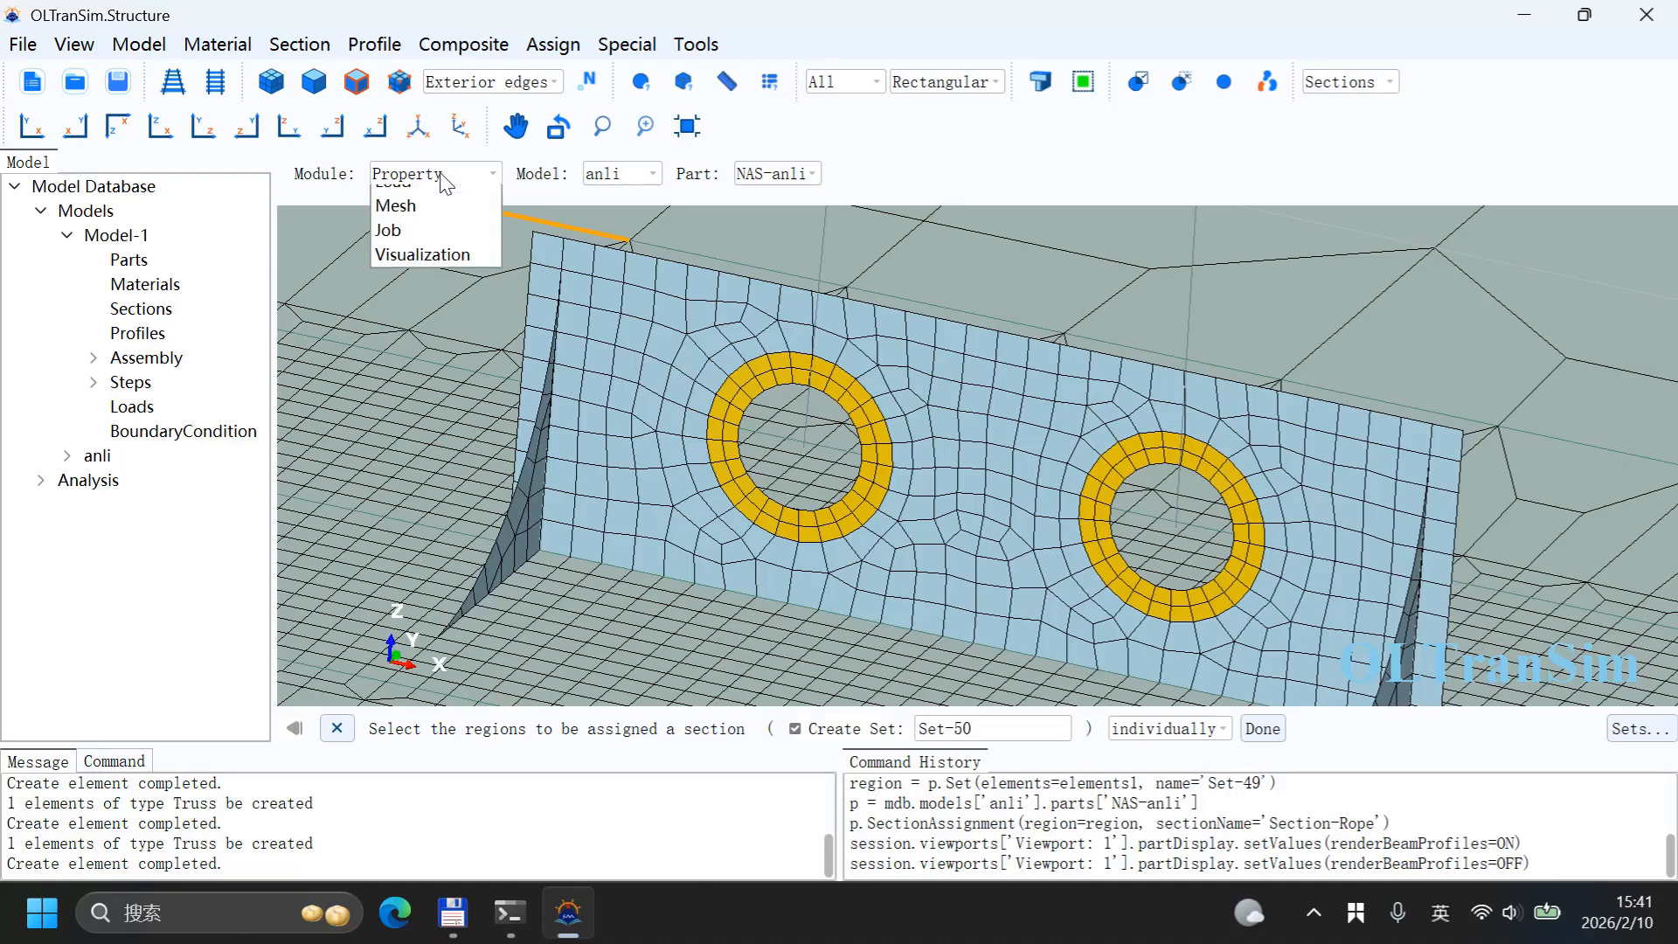
click(419, 298)
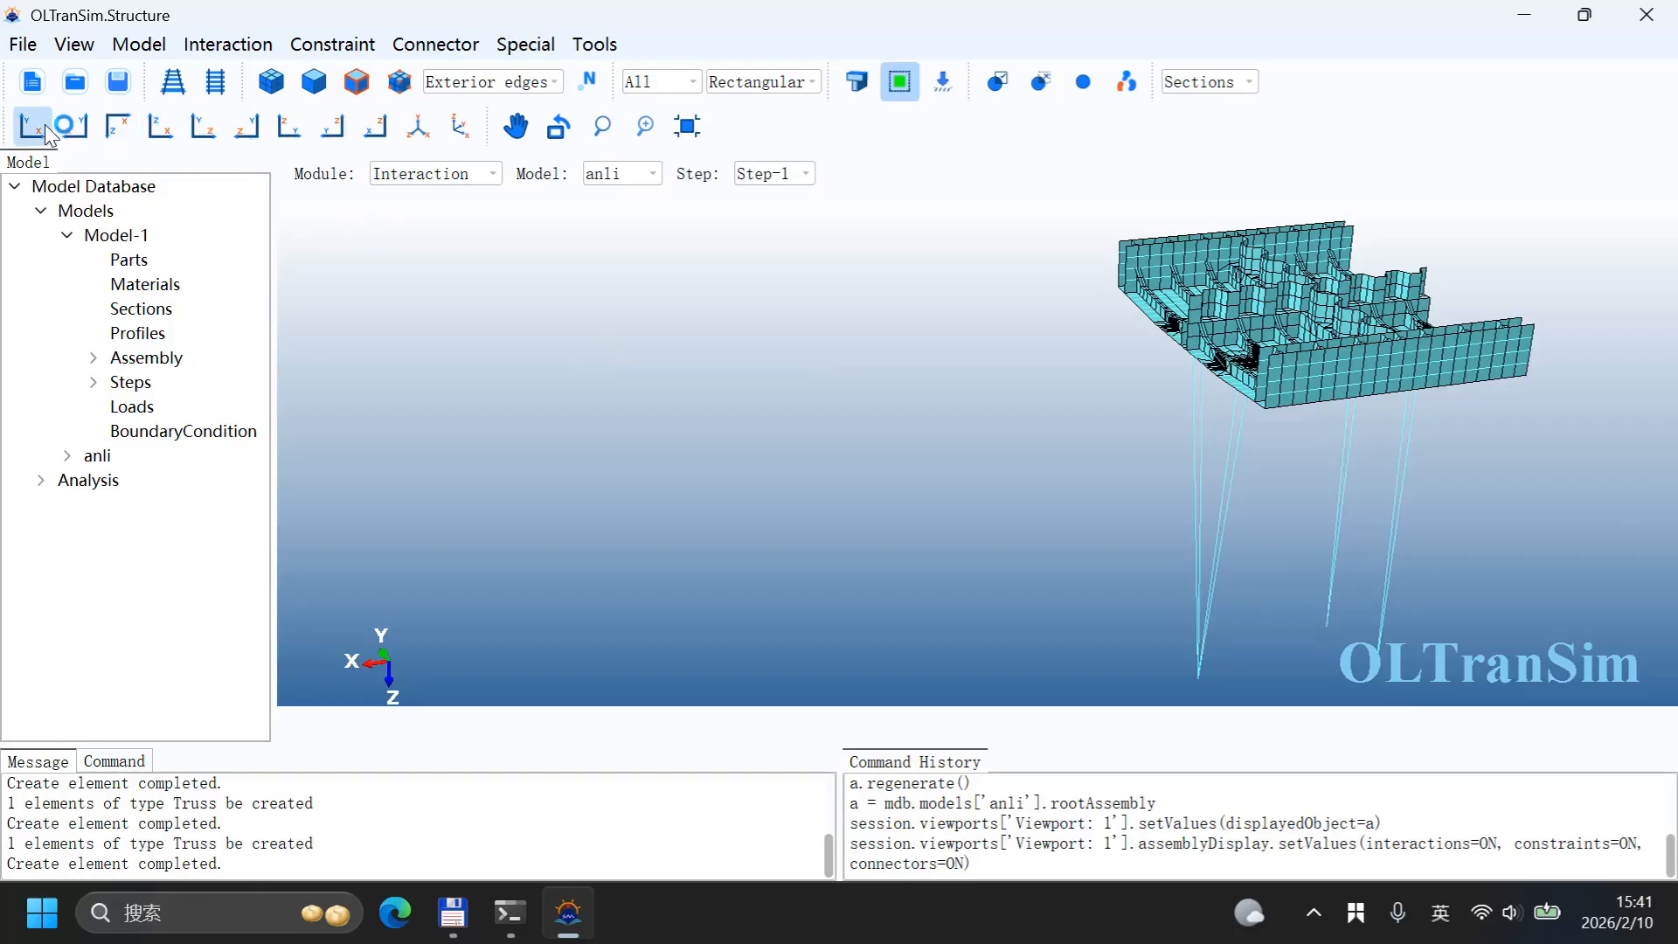
click(160, 126)
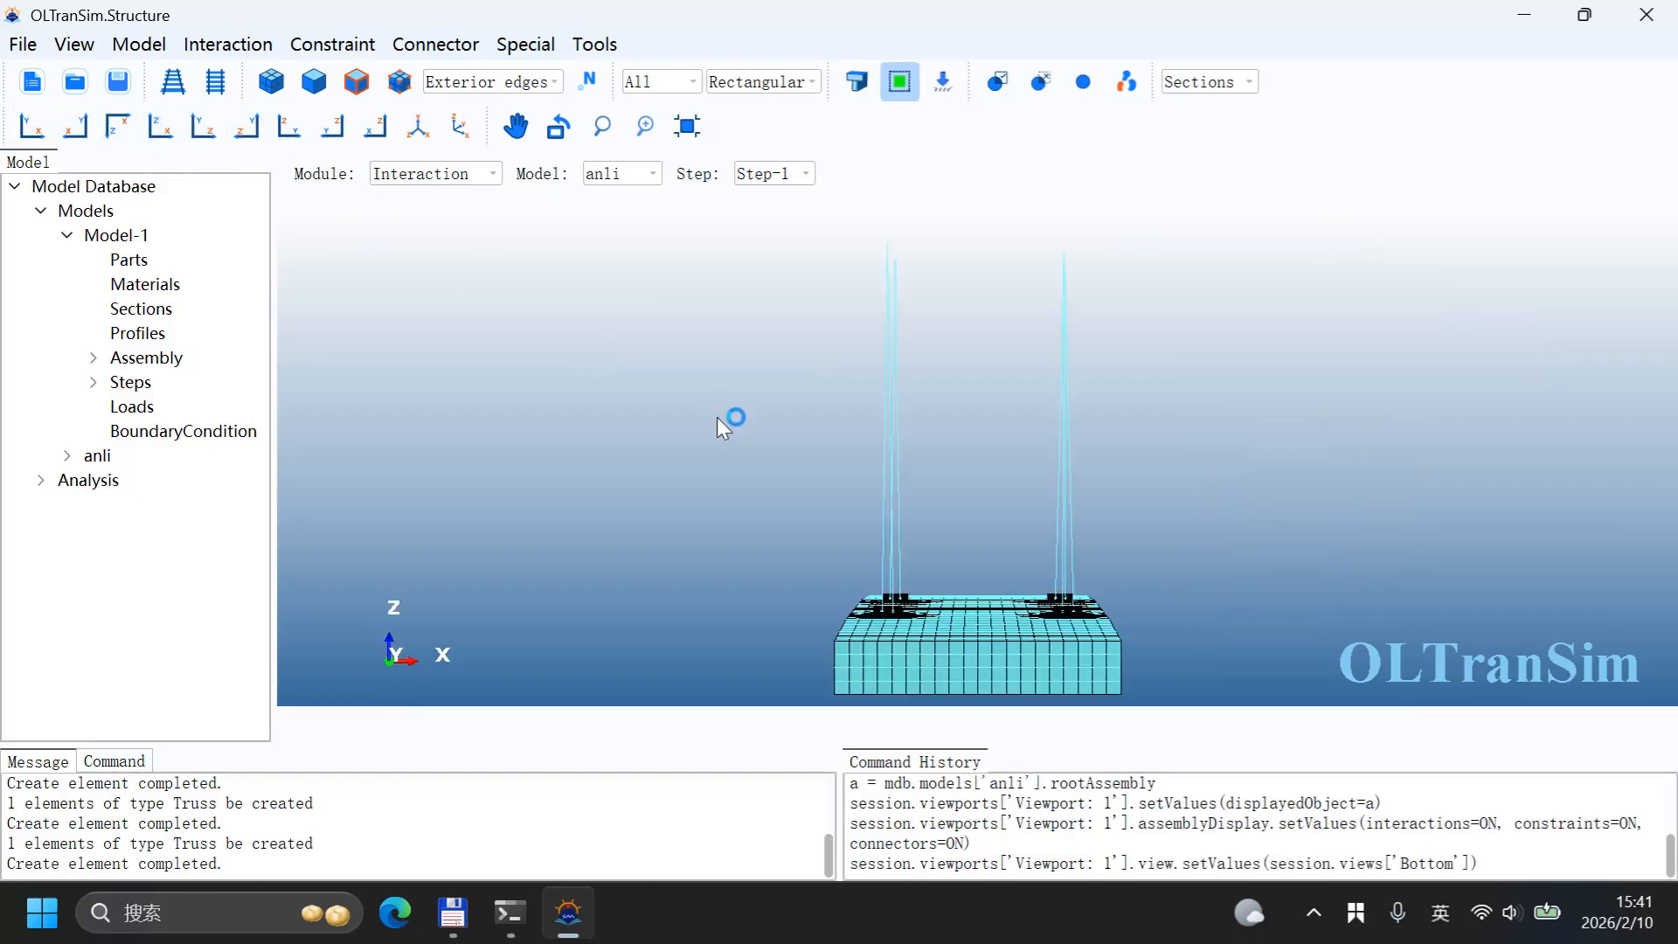
scroll(951, 657, up, 10)
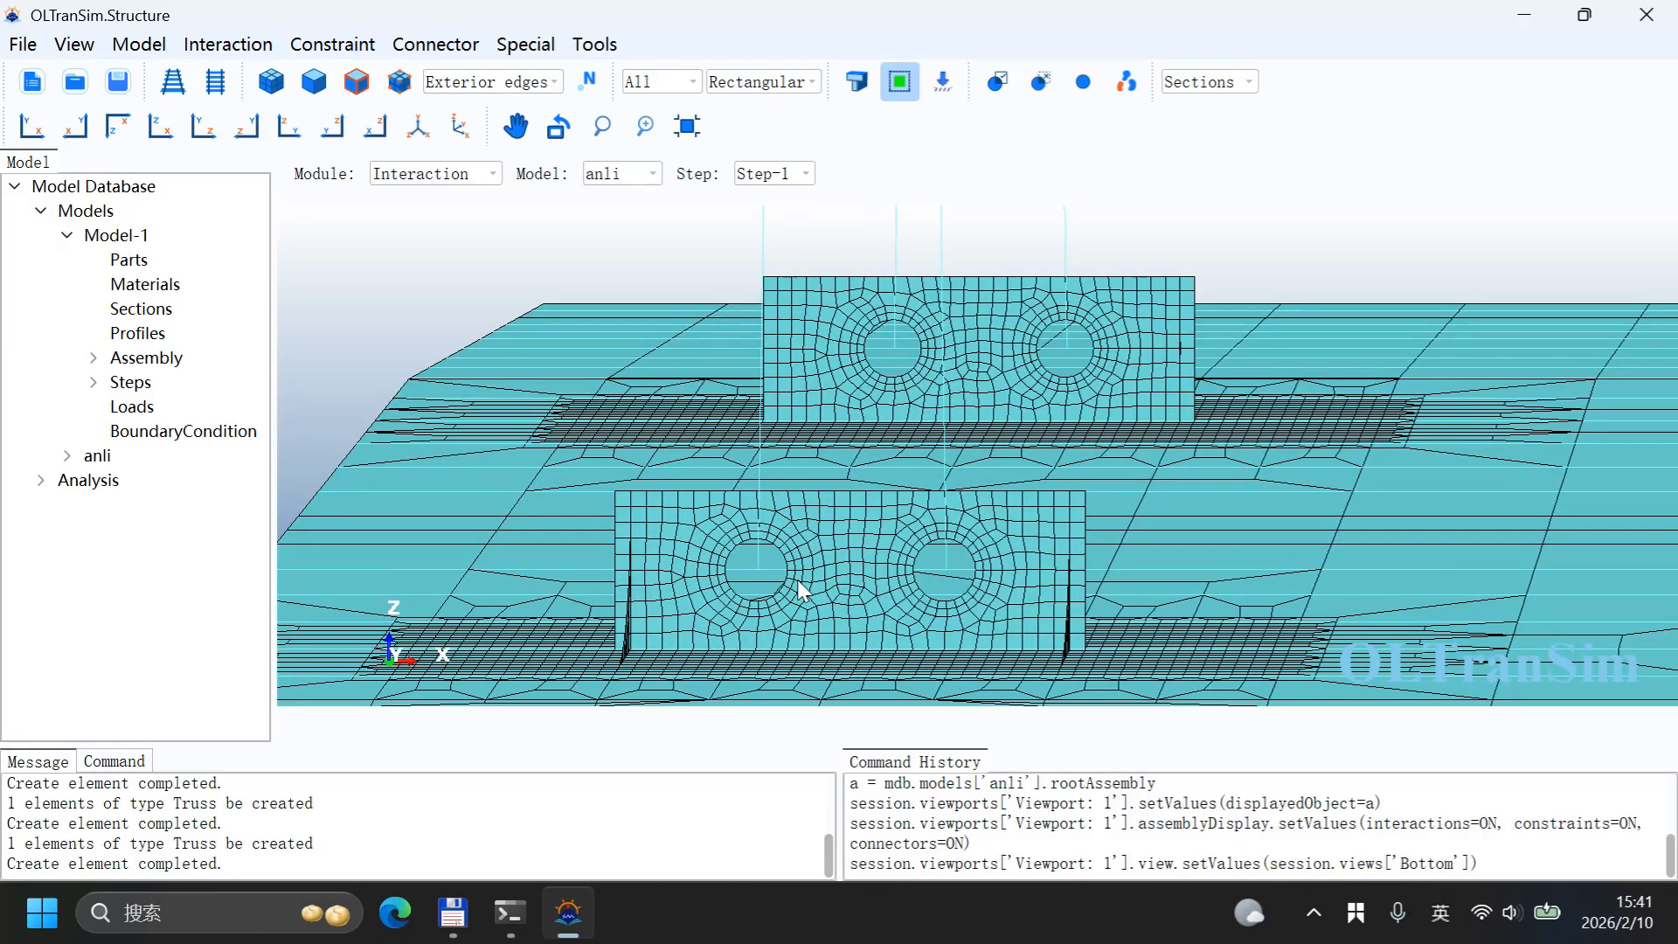
scroll(798, 591, up, 5)
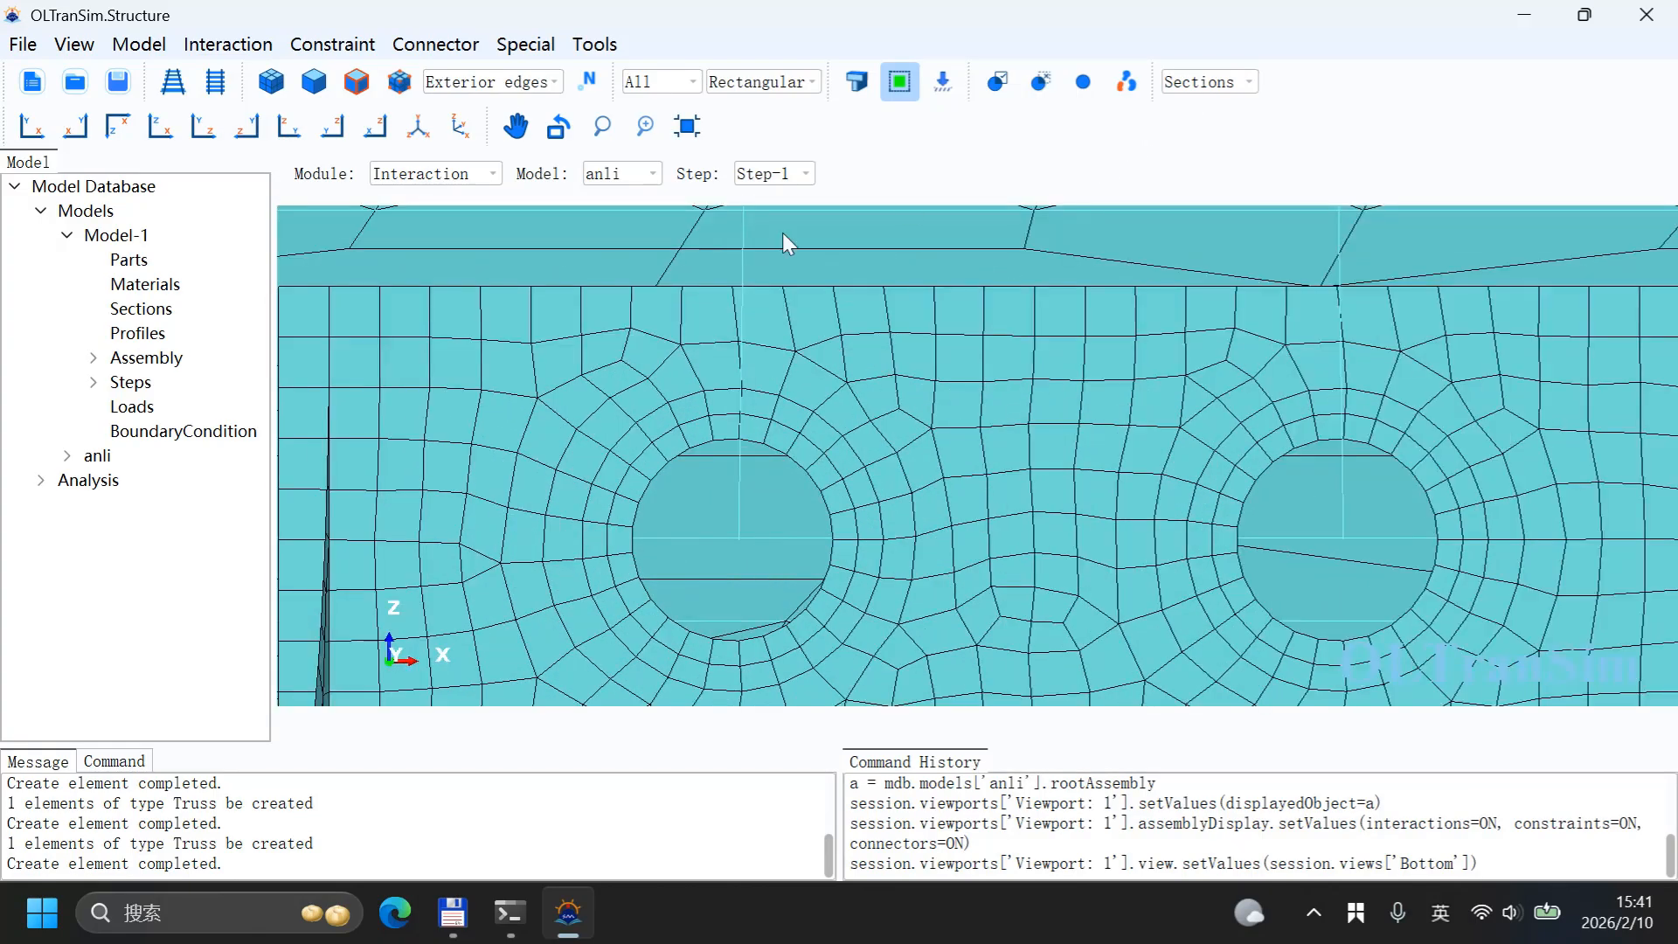
Step: Create Constraint-1, a kinematic coupling with all six DOFs, from the left hole's centre node to the three nodes above that hole
click(350, 44)
click(371, 108)
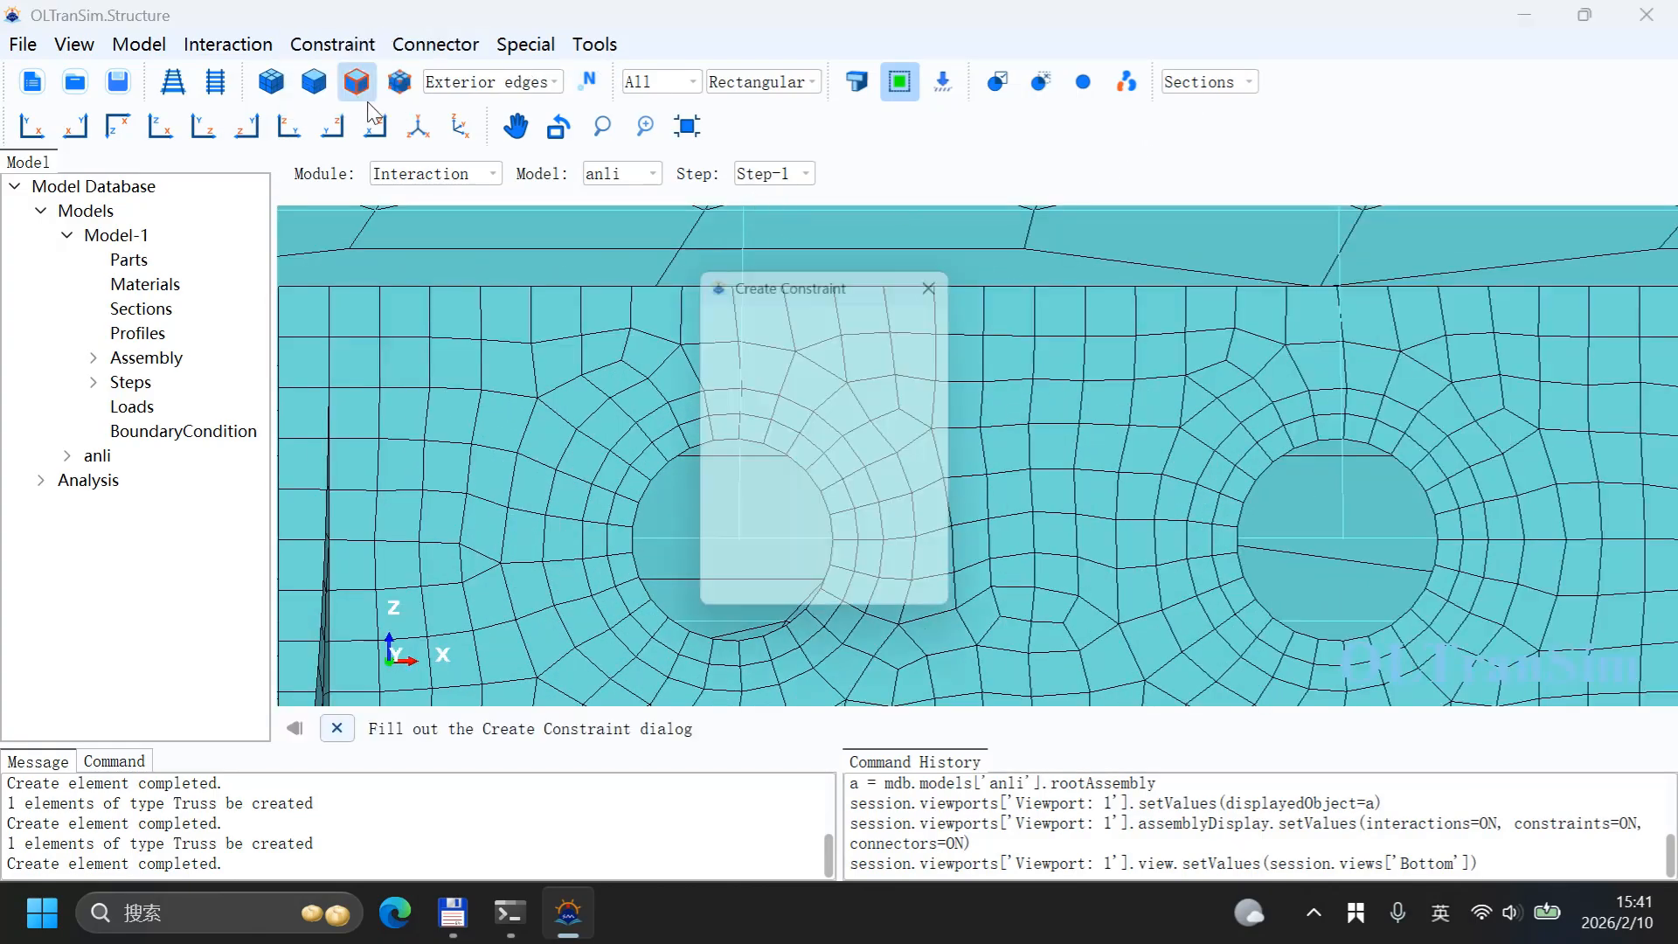
drag(808, 288, 466, 209)
click(467, 332)
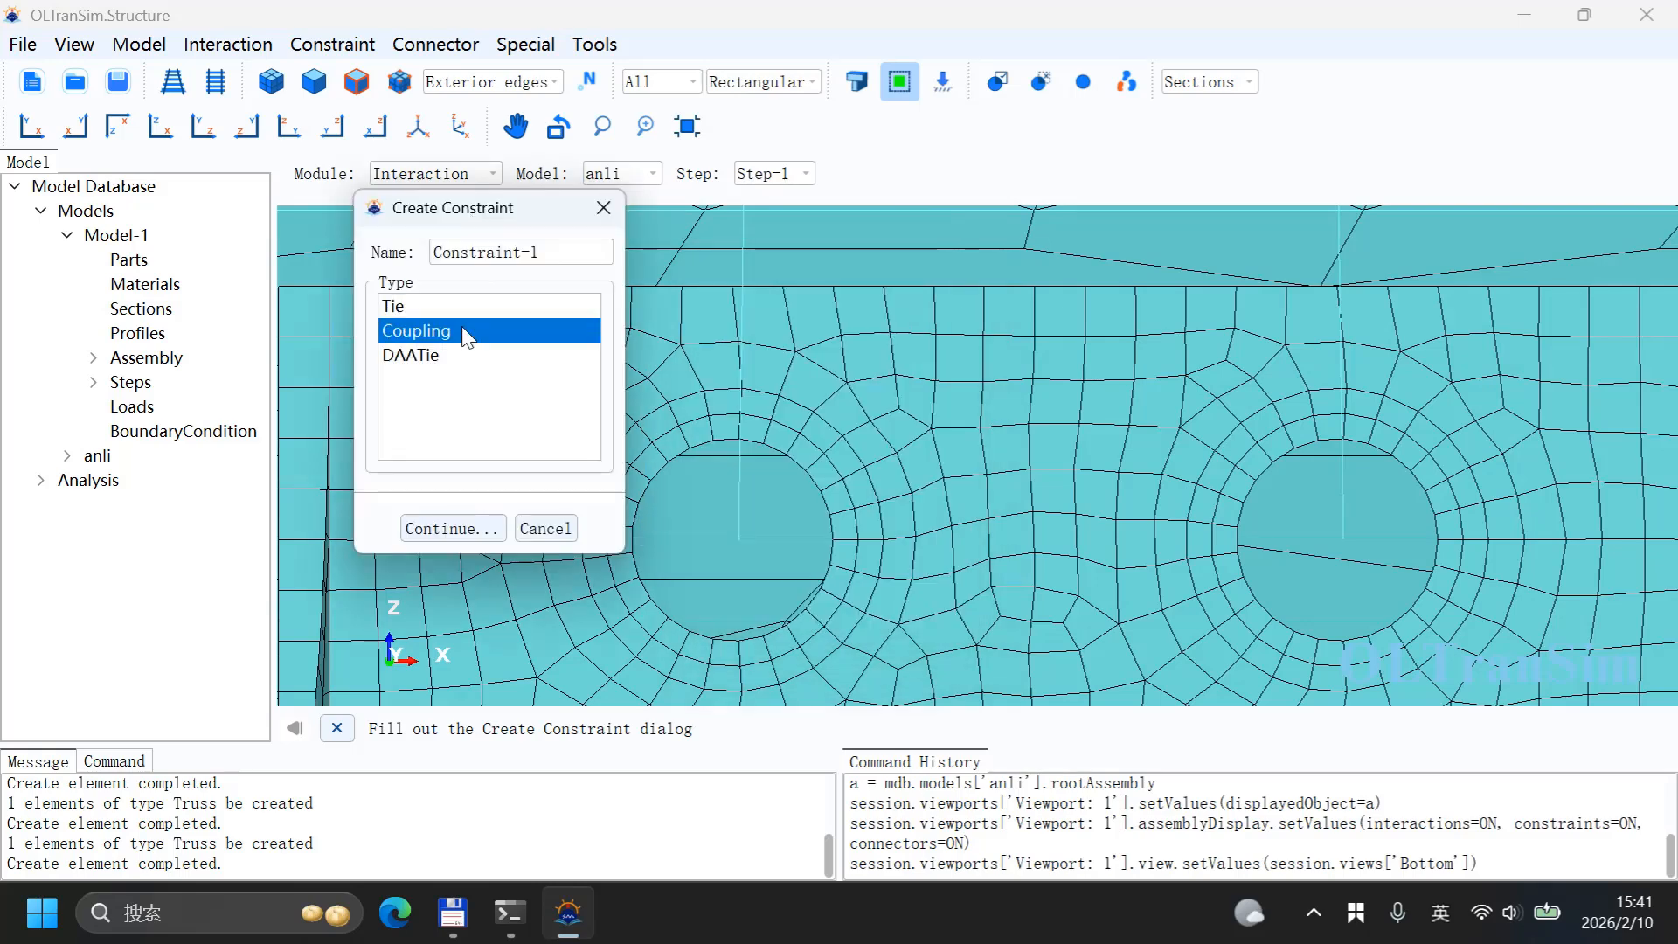
click(446, 527)
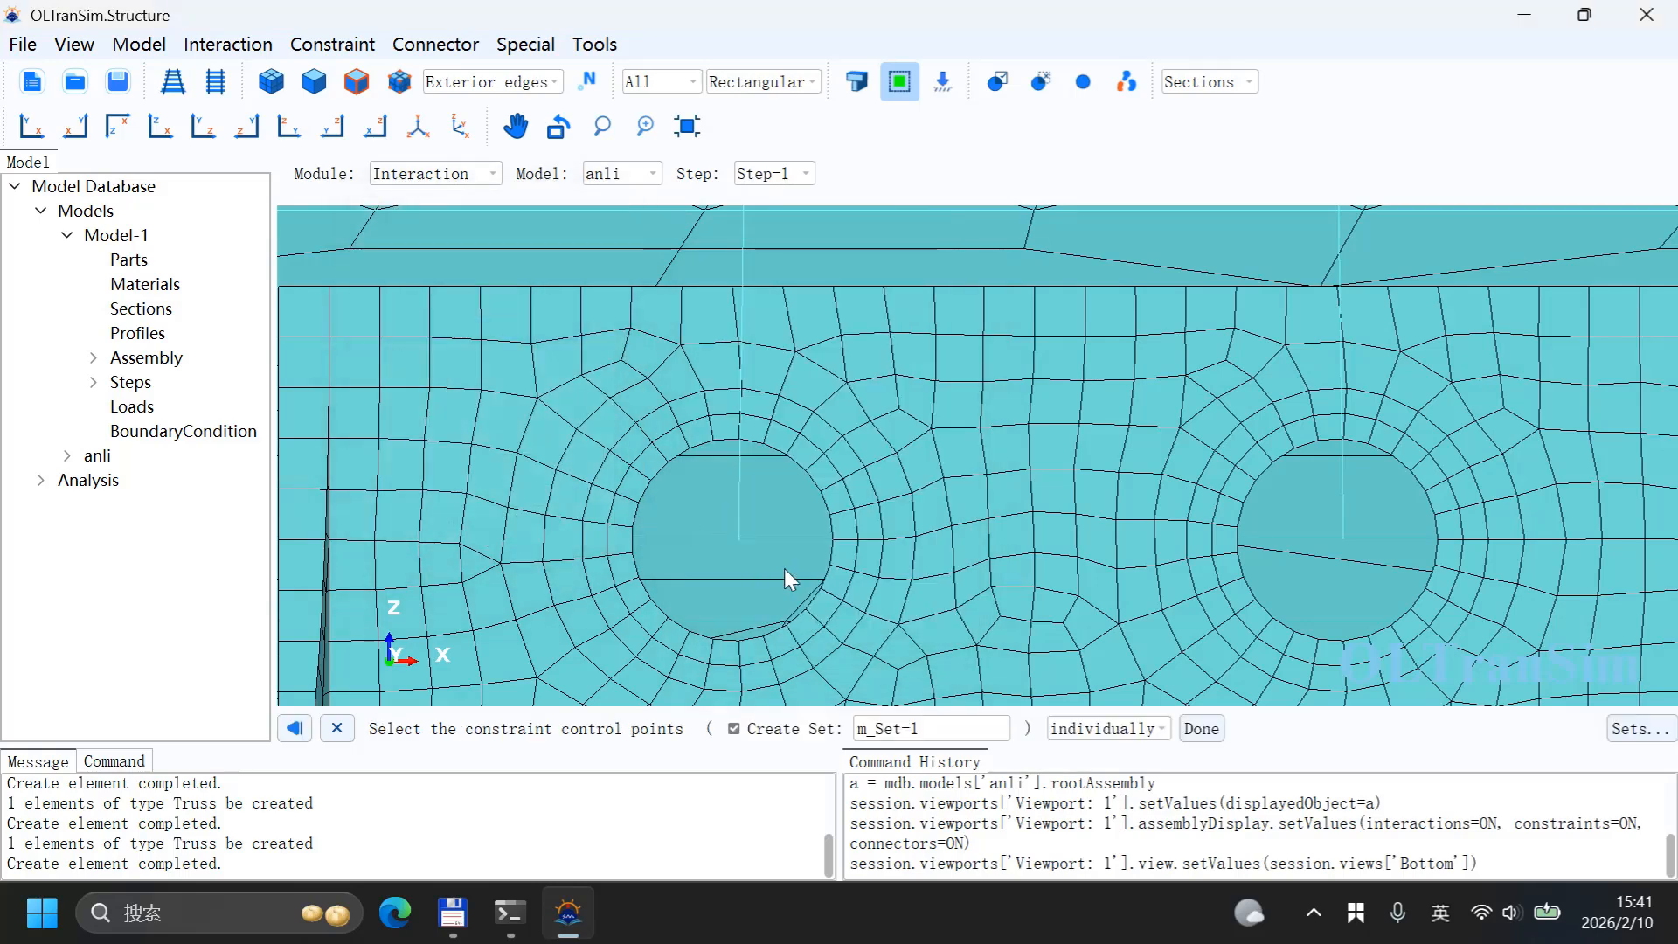
click(739, 540)
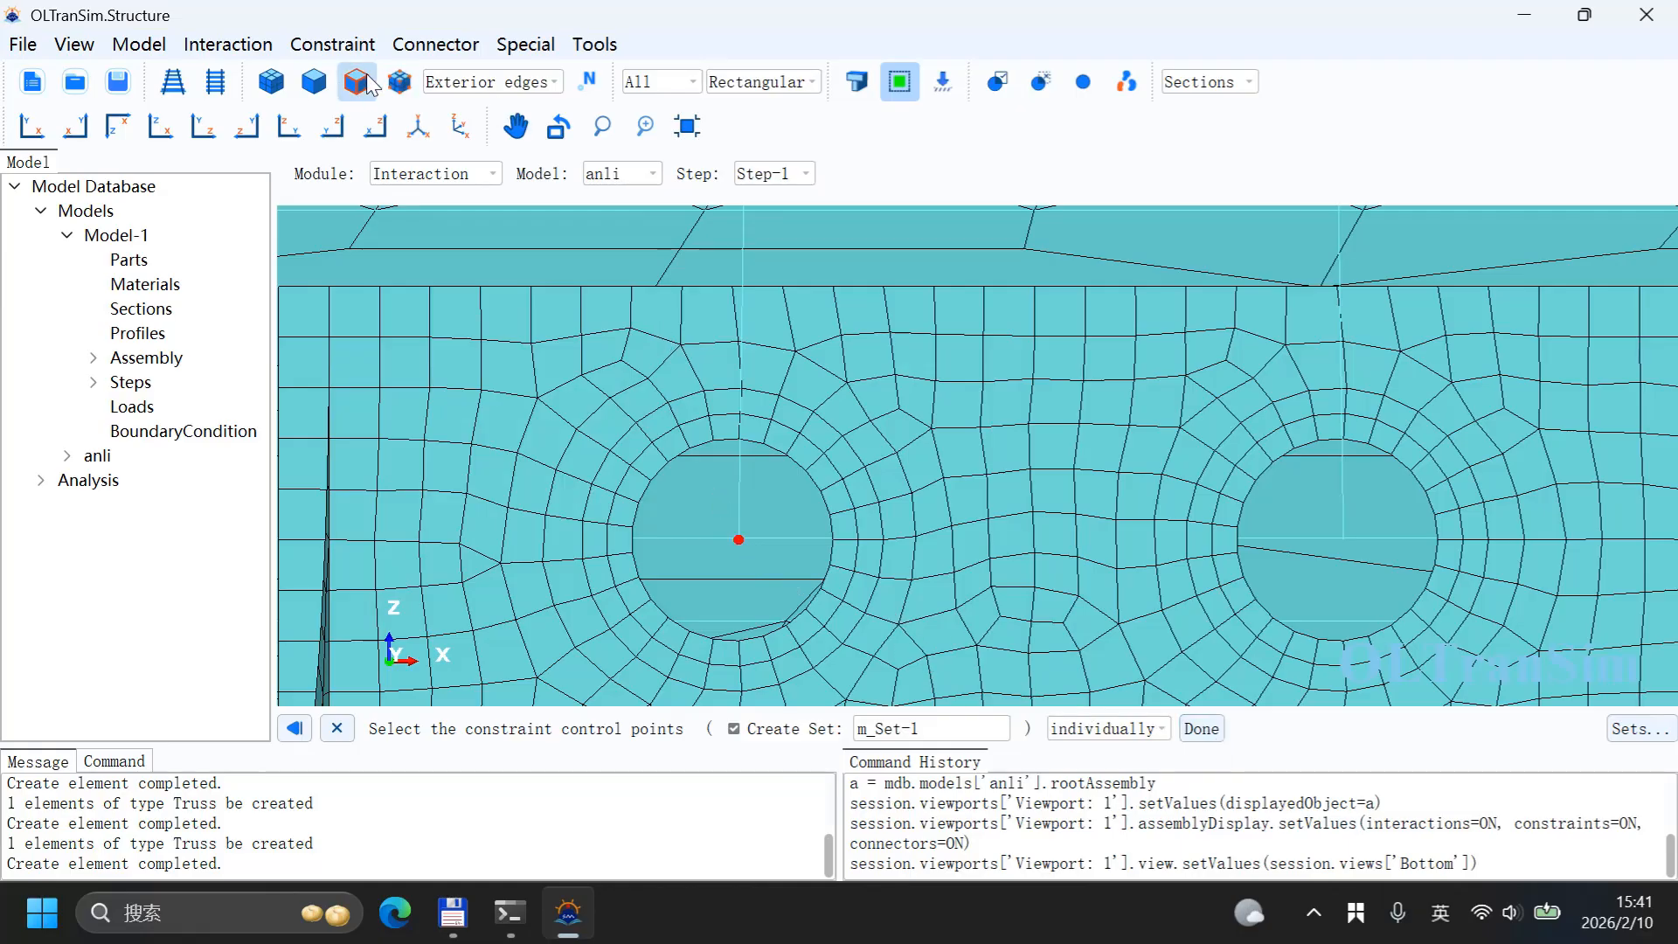
click(399, 81)
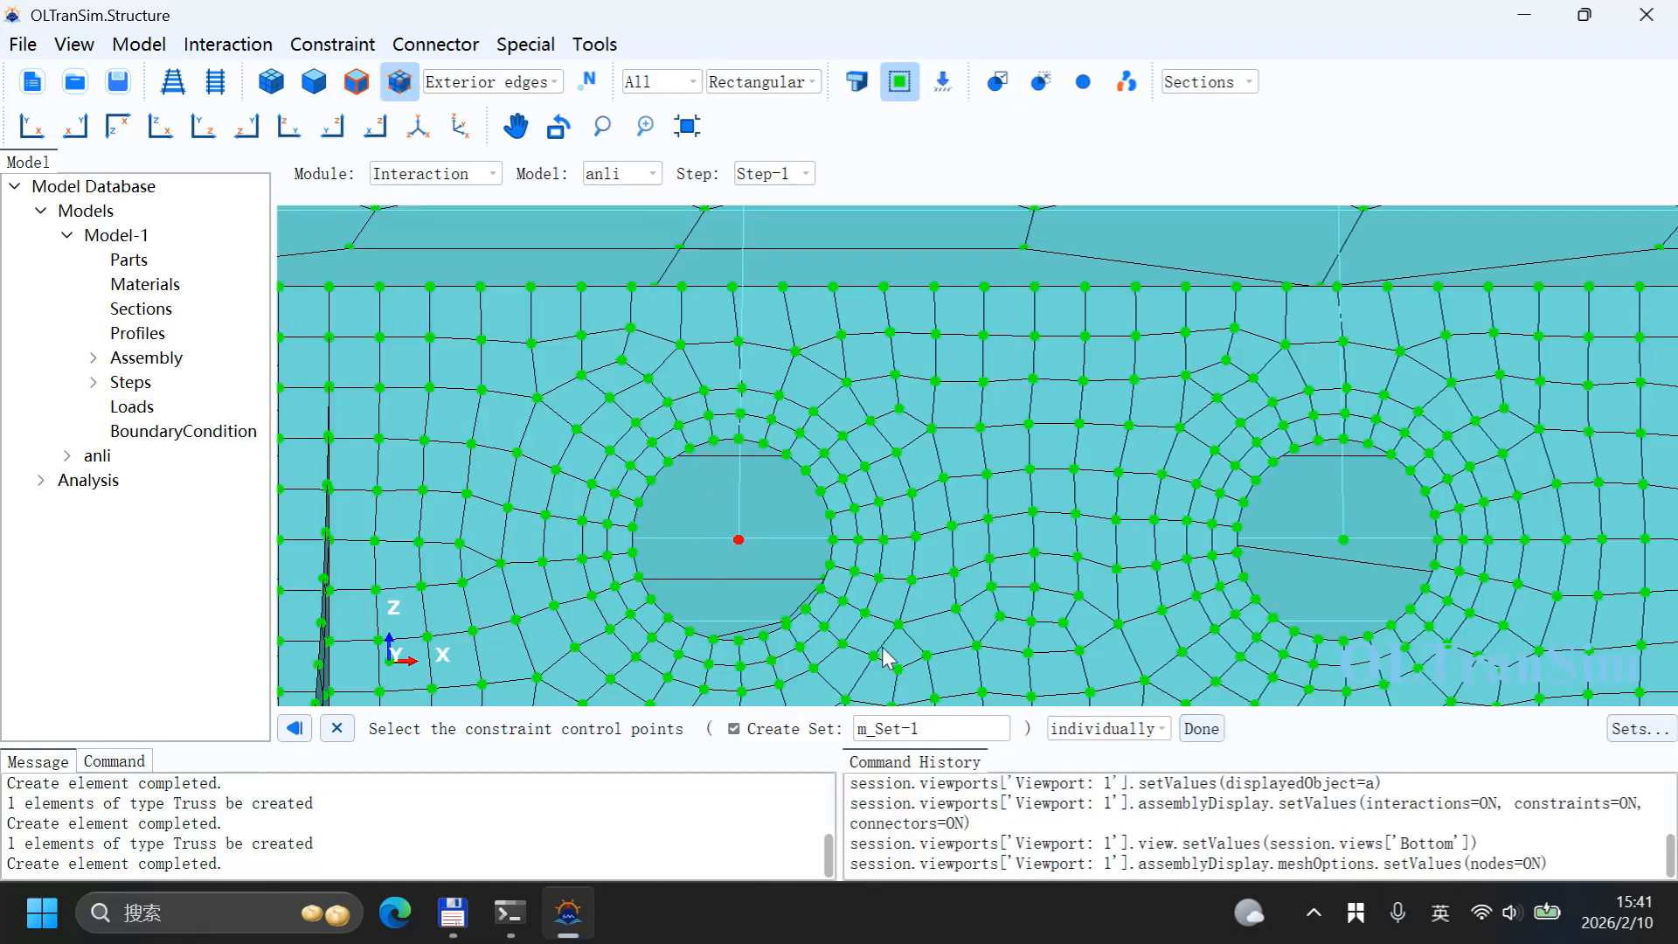
middle_click(907, 588)
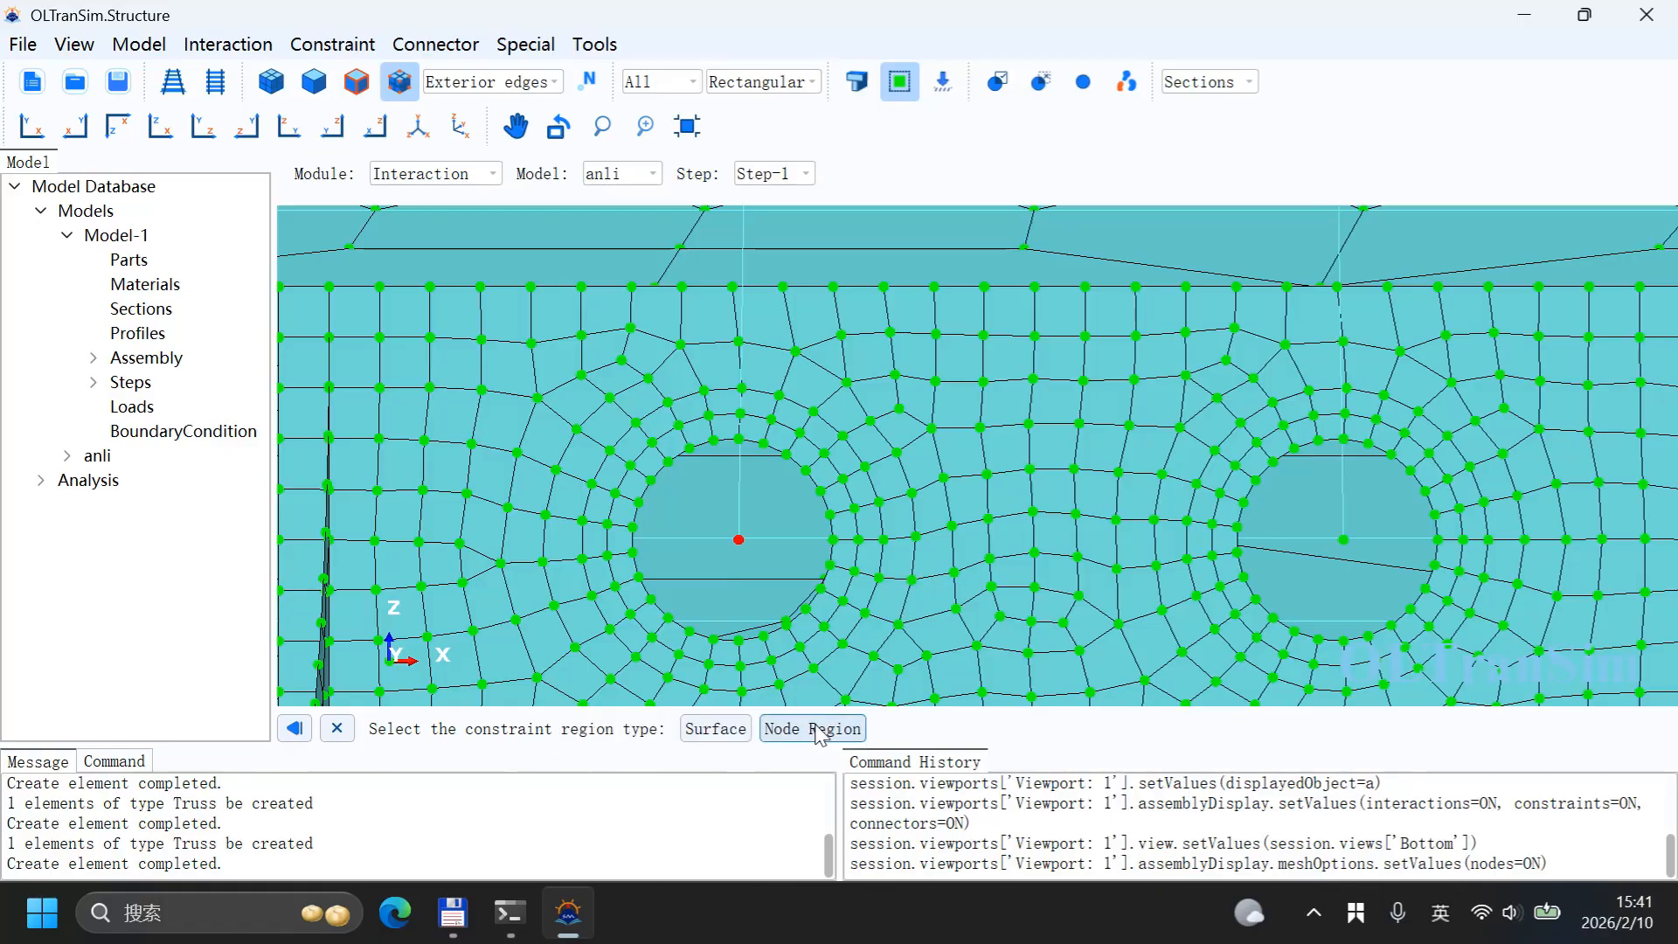
click(815, 729)
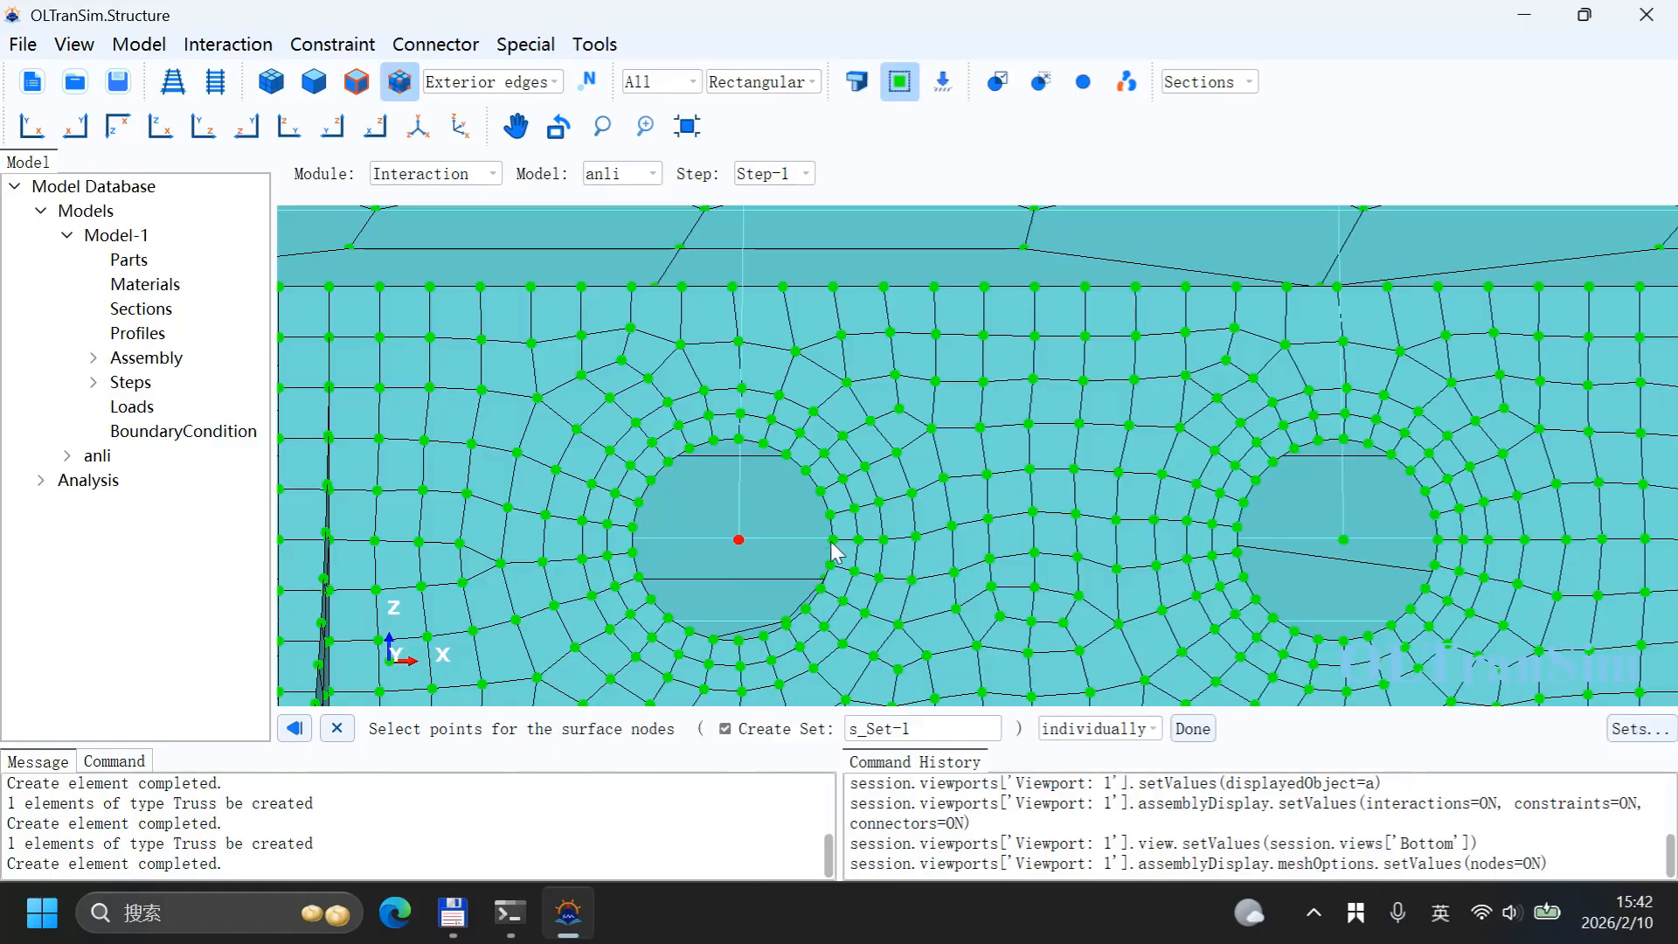
click(714, 440)
click(740, 442)
click(765, 444)
click(1193, 728)
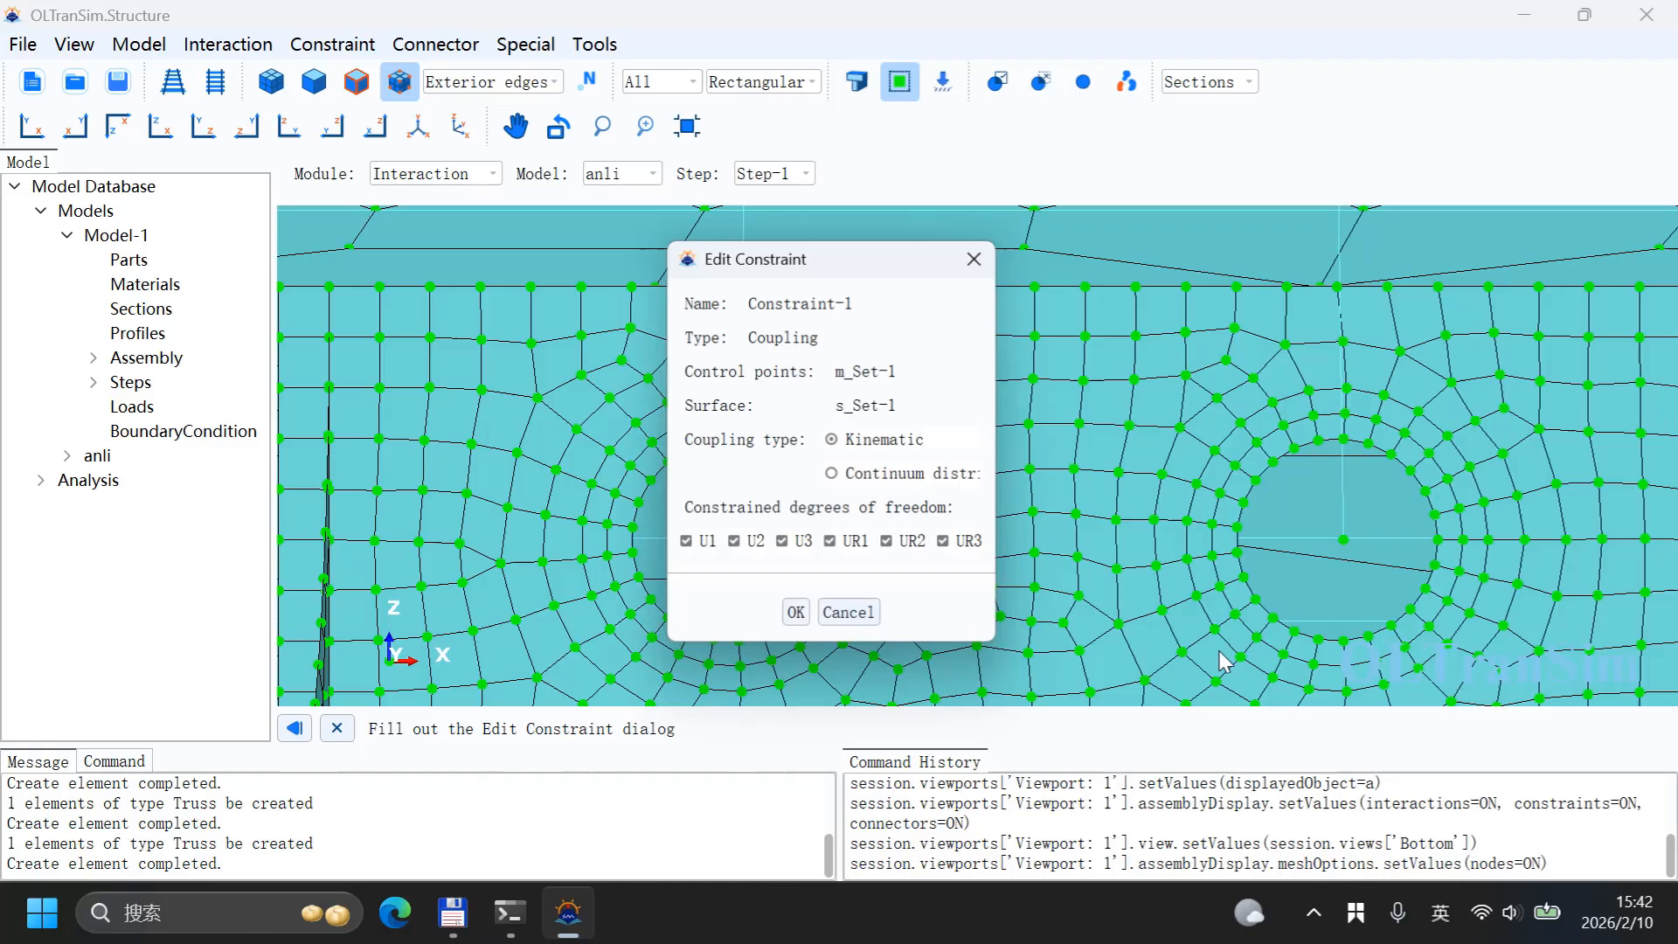
click(797, 612)
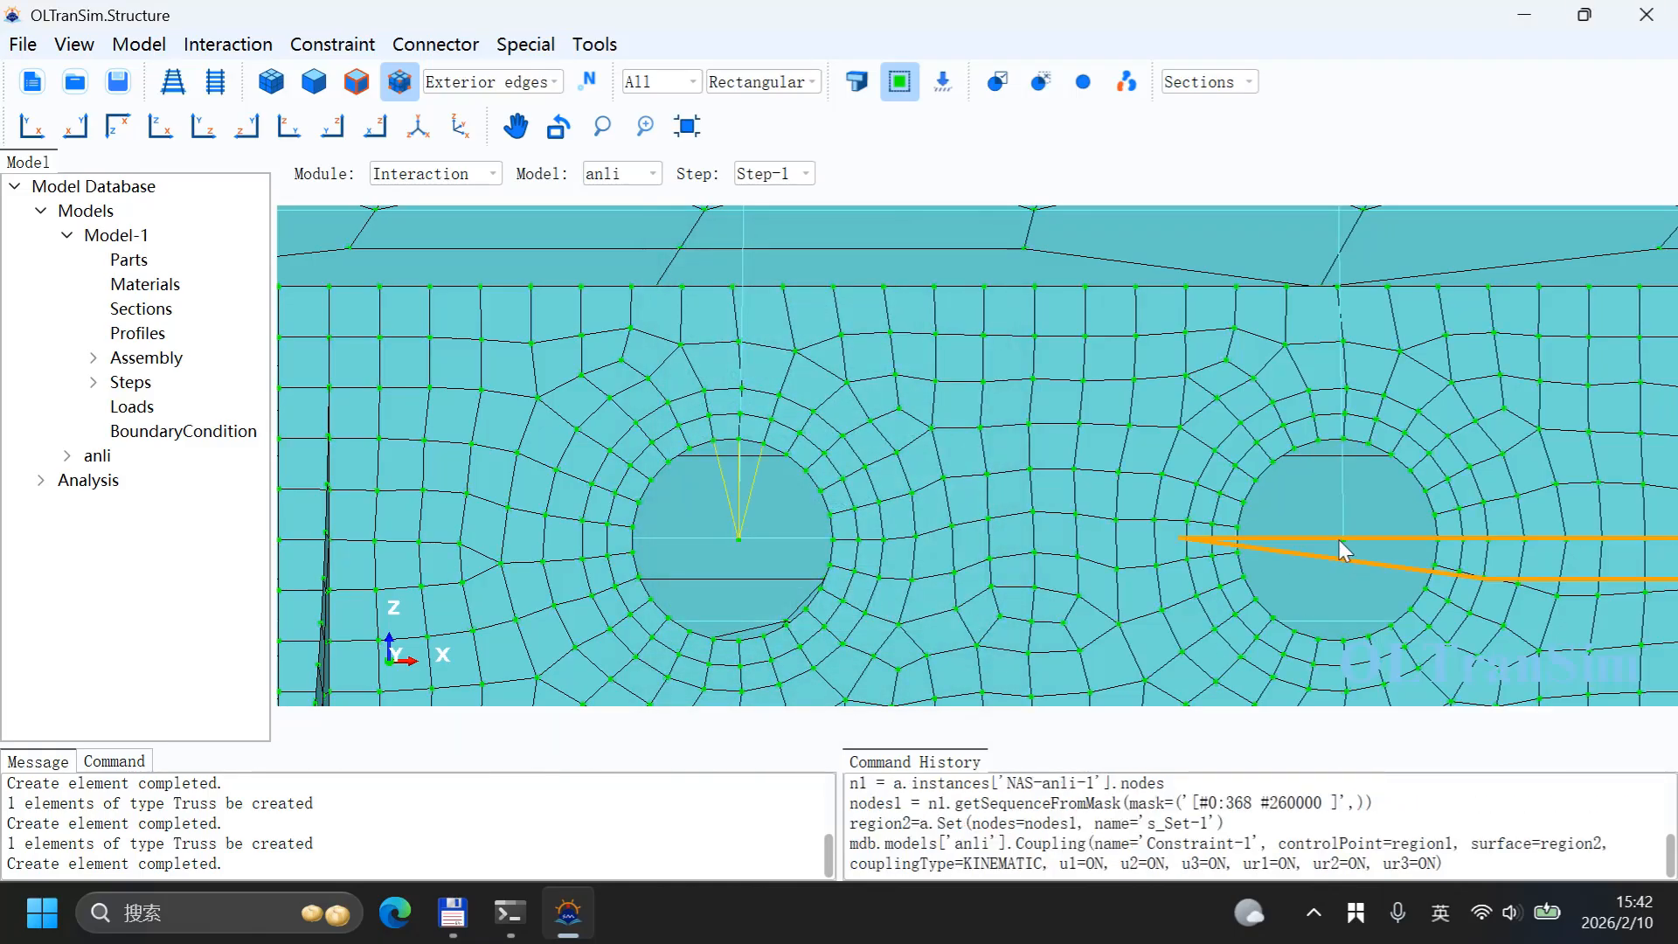
Step: Create Constraint-2, a kinematic coupling from the right hole's centre node to the nodes above that hole
click(332, 43)
click(391, 98)
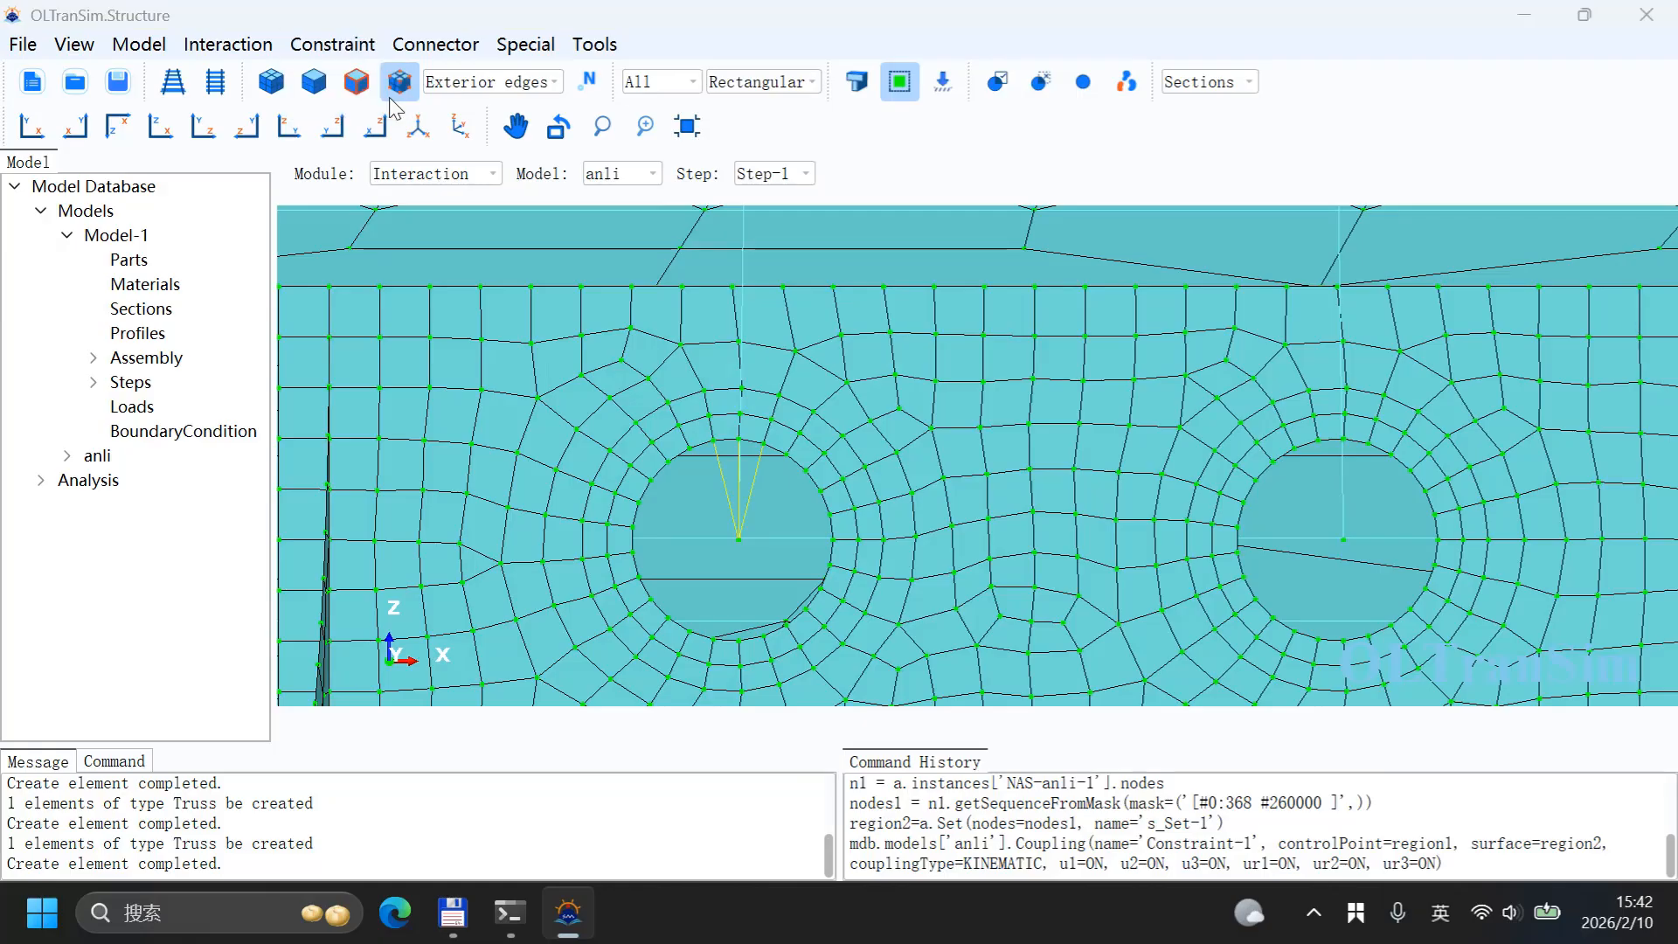
click(463, 333)
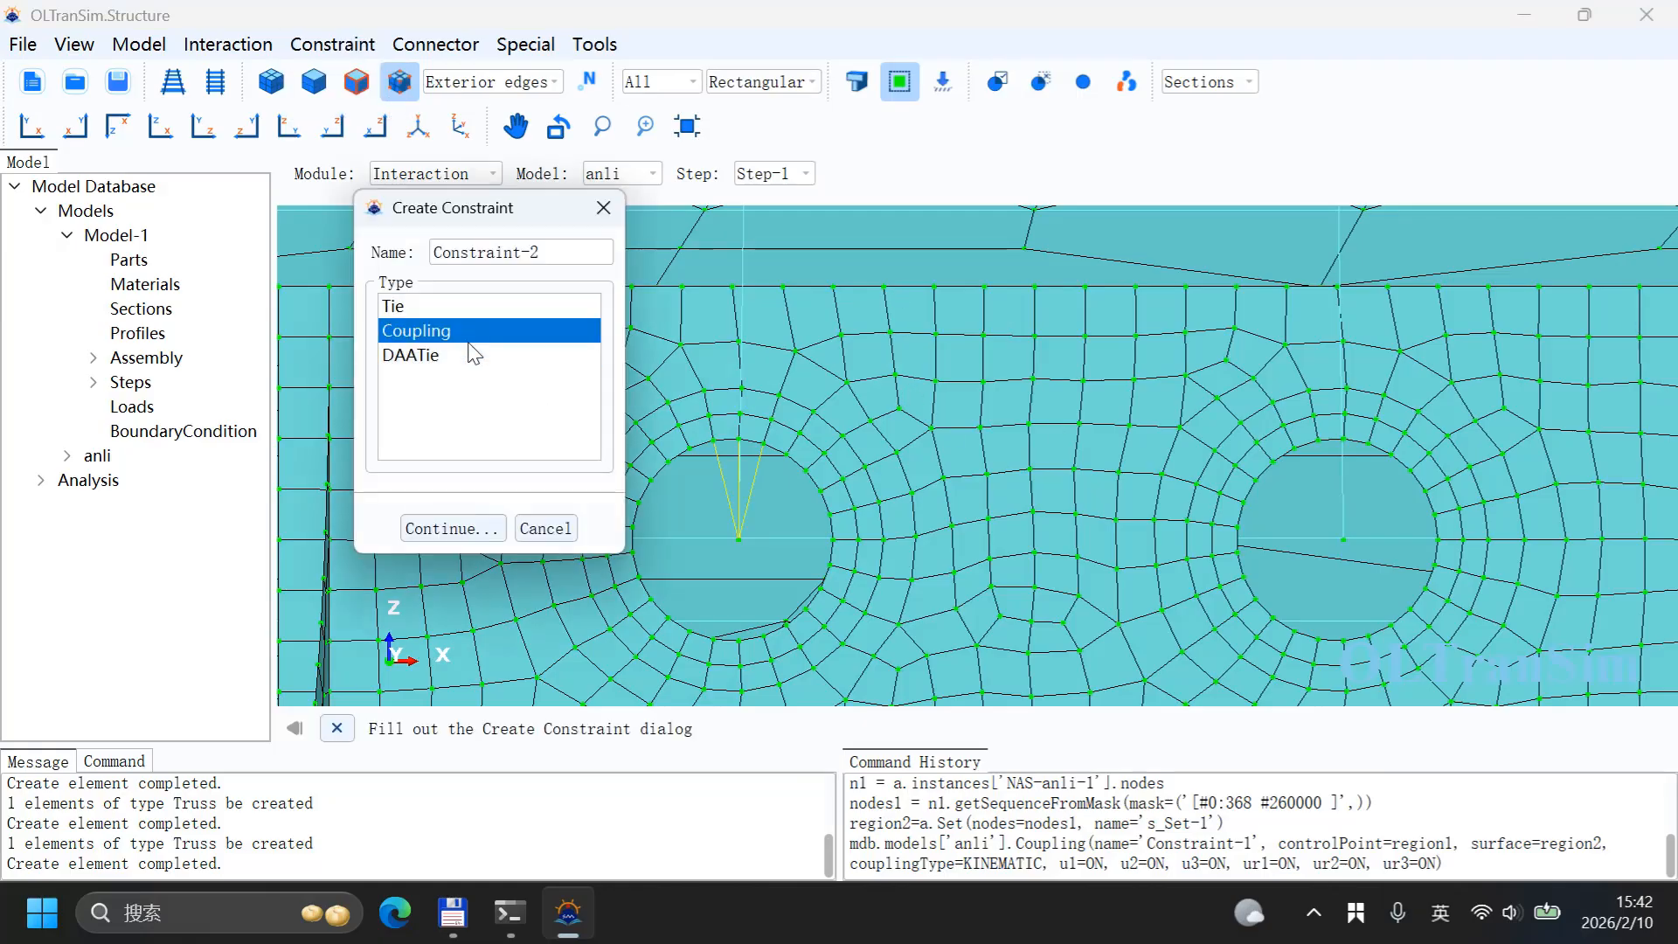
click(451, 529)
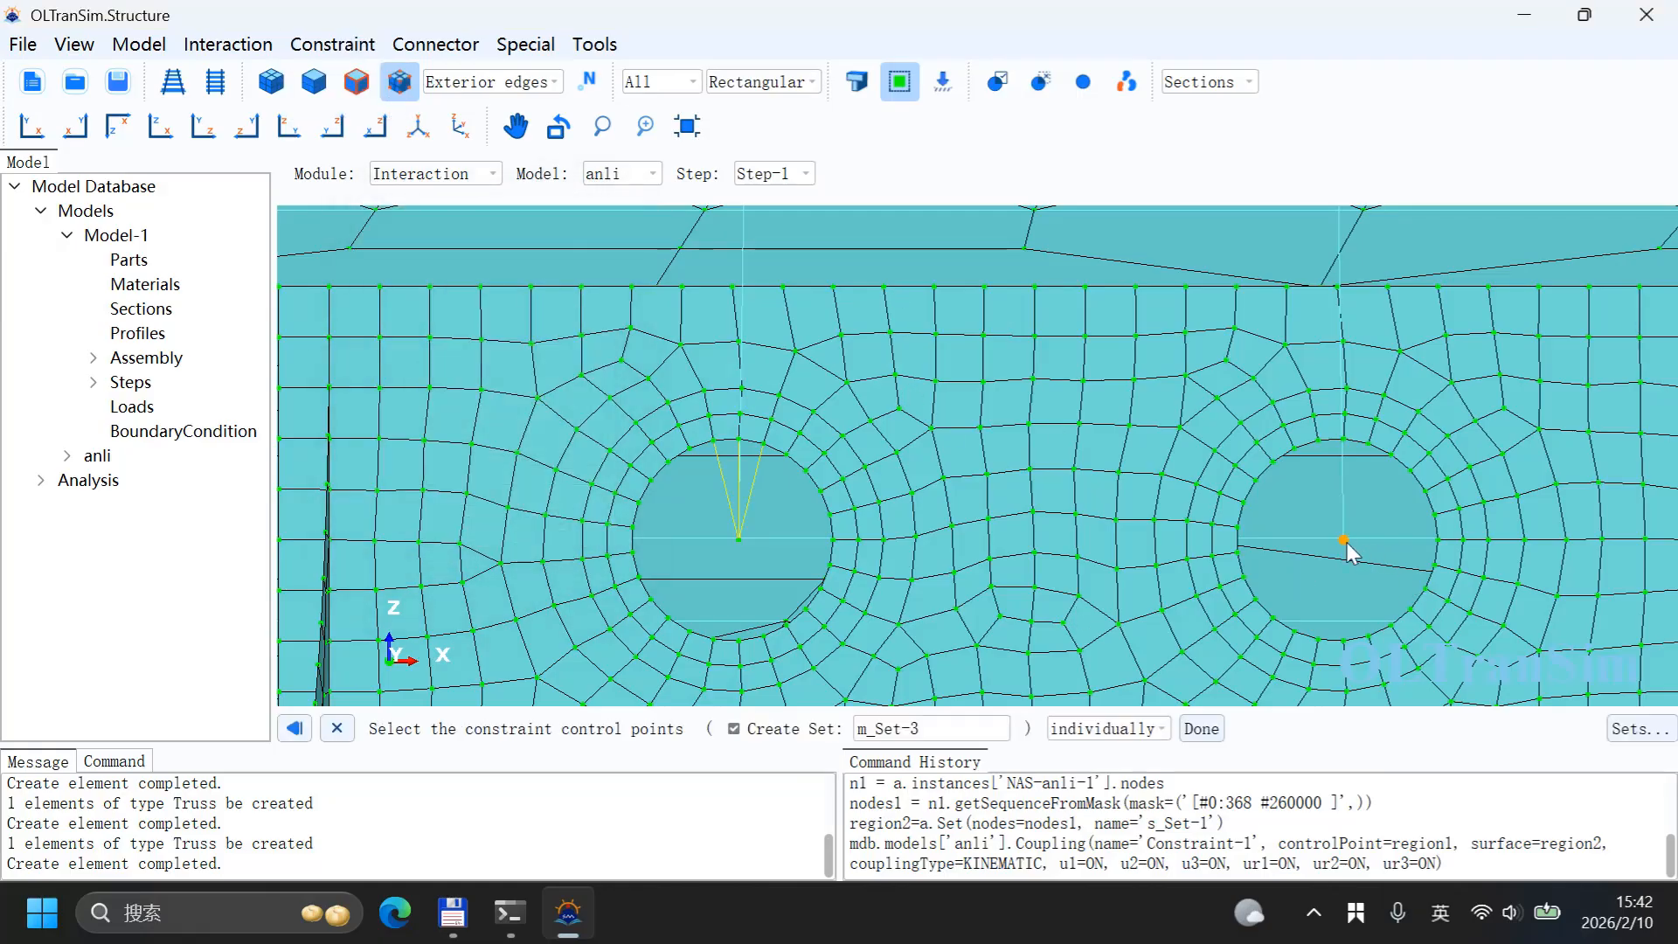
middle_click(1272, 519)
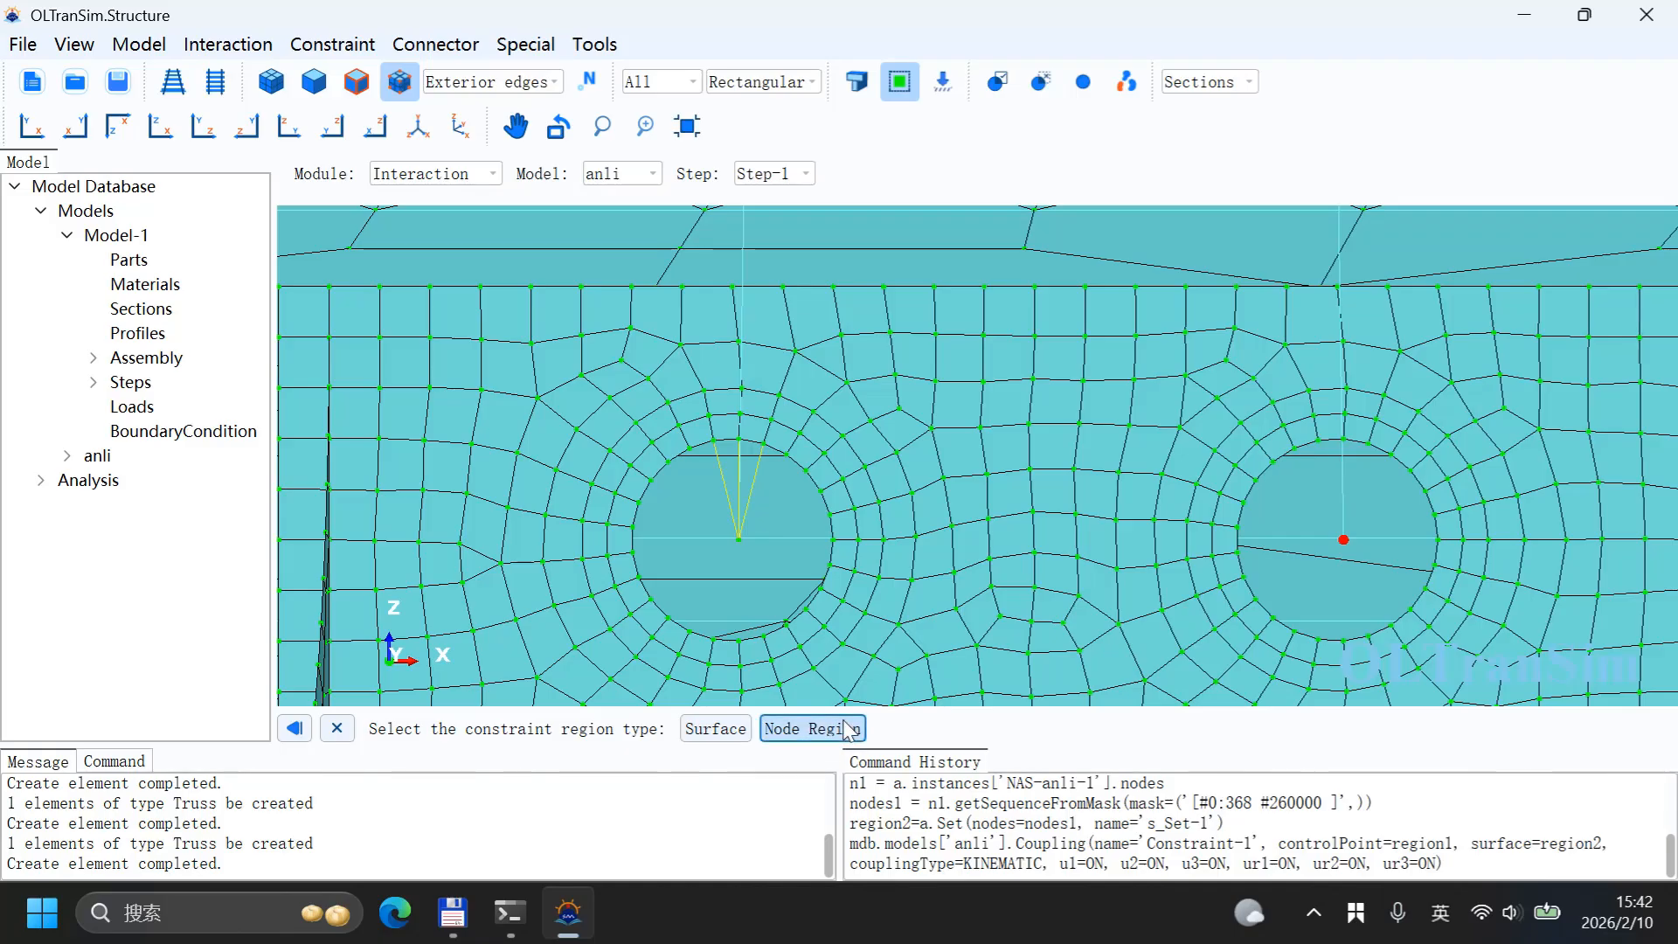
click(812, 728)
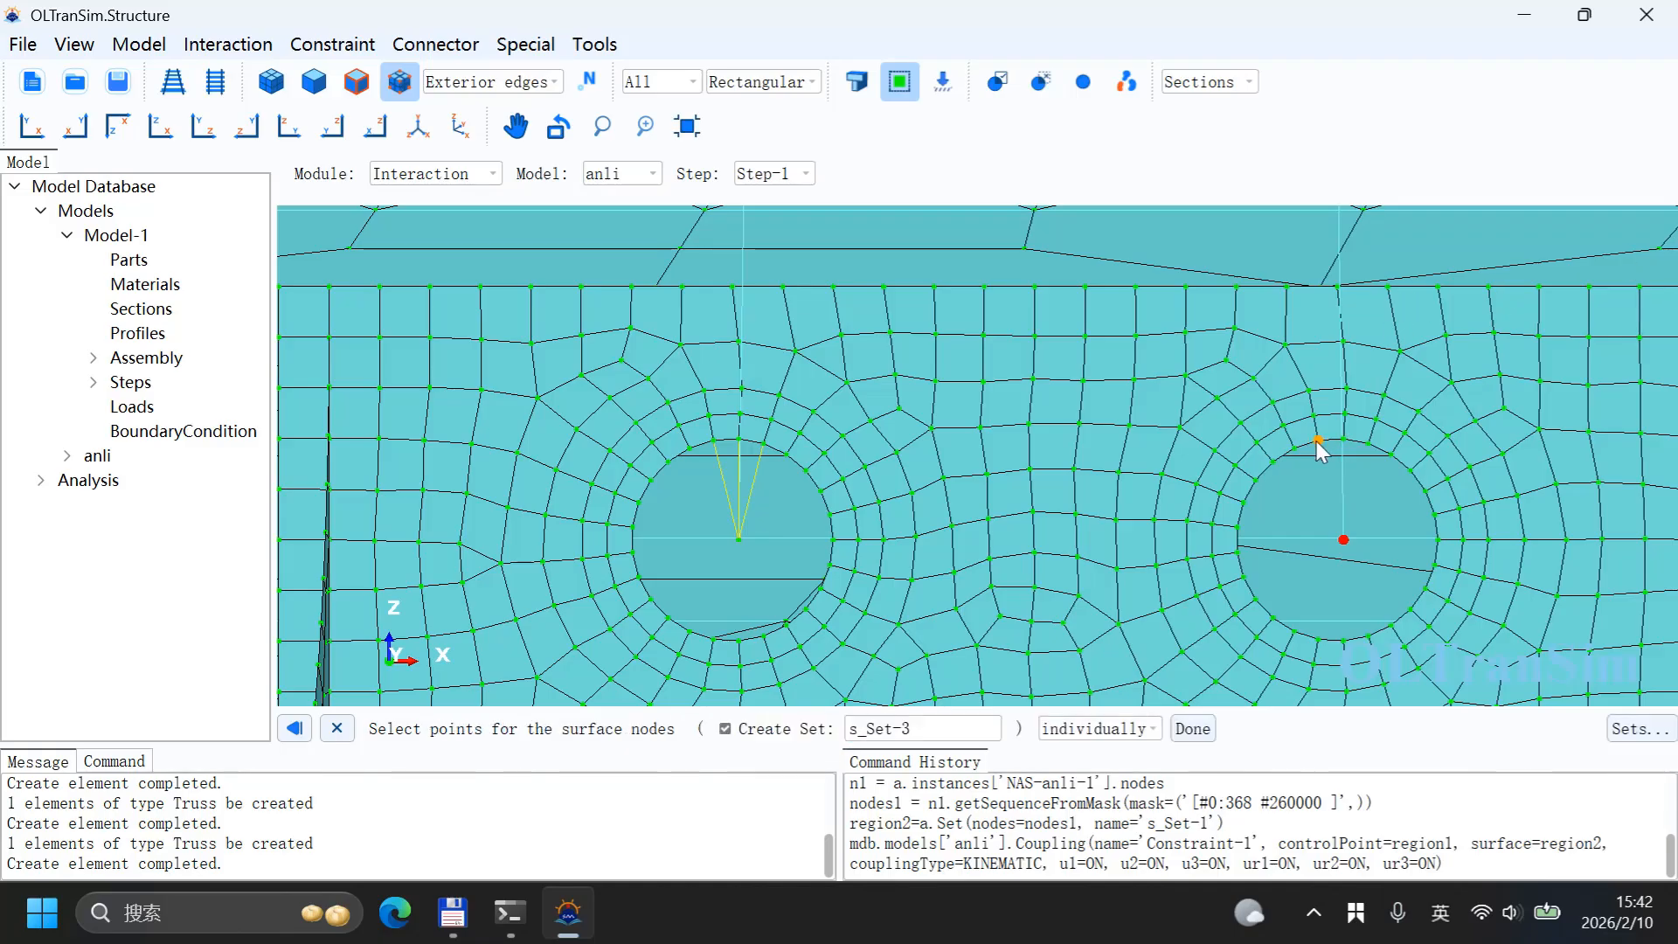
click(1344, 439)
middle_click(1340, 479)
click(795, 612)
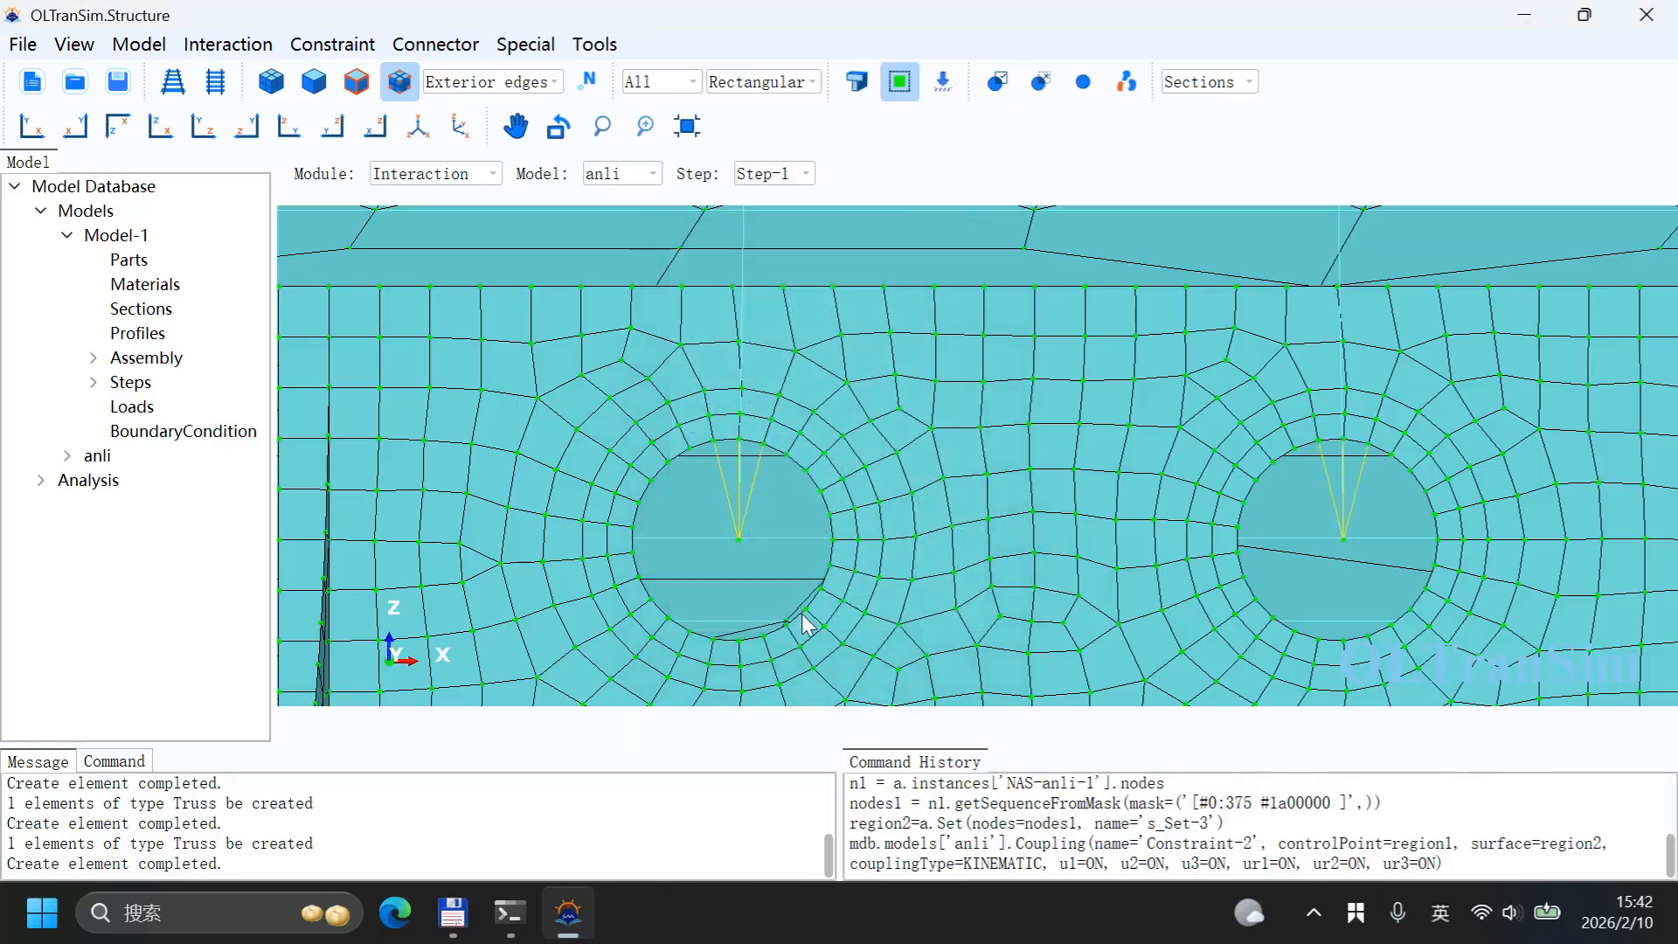
Step: On the other lifting wall, create Constraint-3, a kinematic coupling from the left hole's centre node to the nodes above it
scroll(852, 612, down, 3)
scroll(967, 356, up, 4)
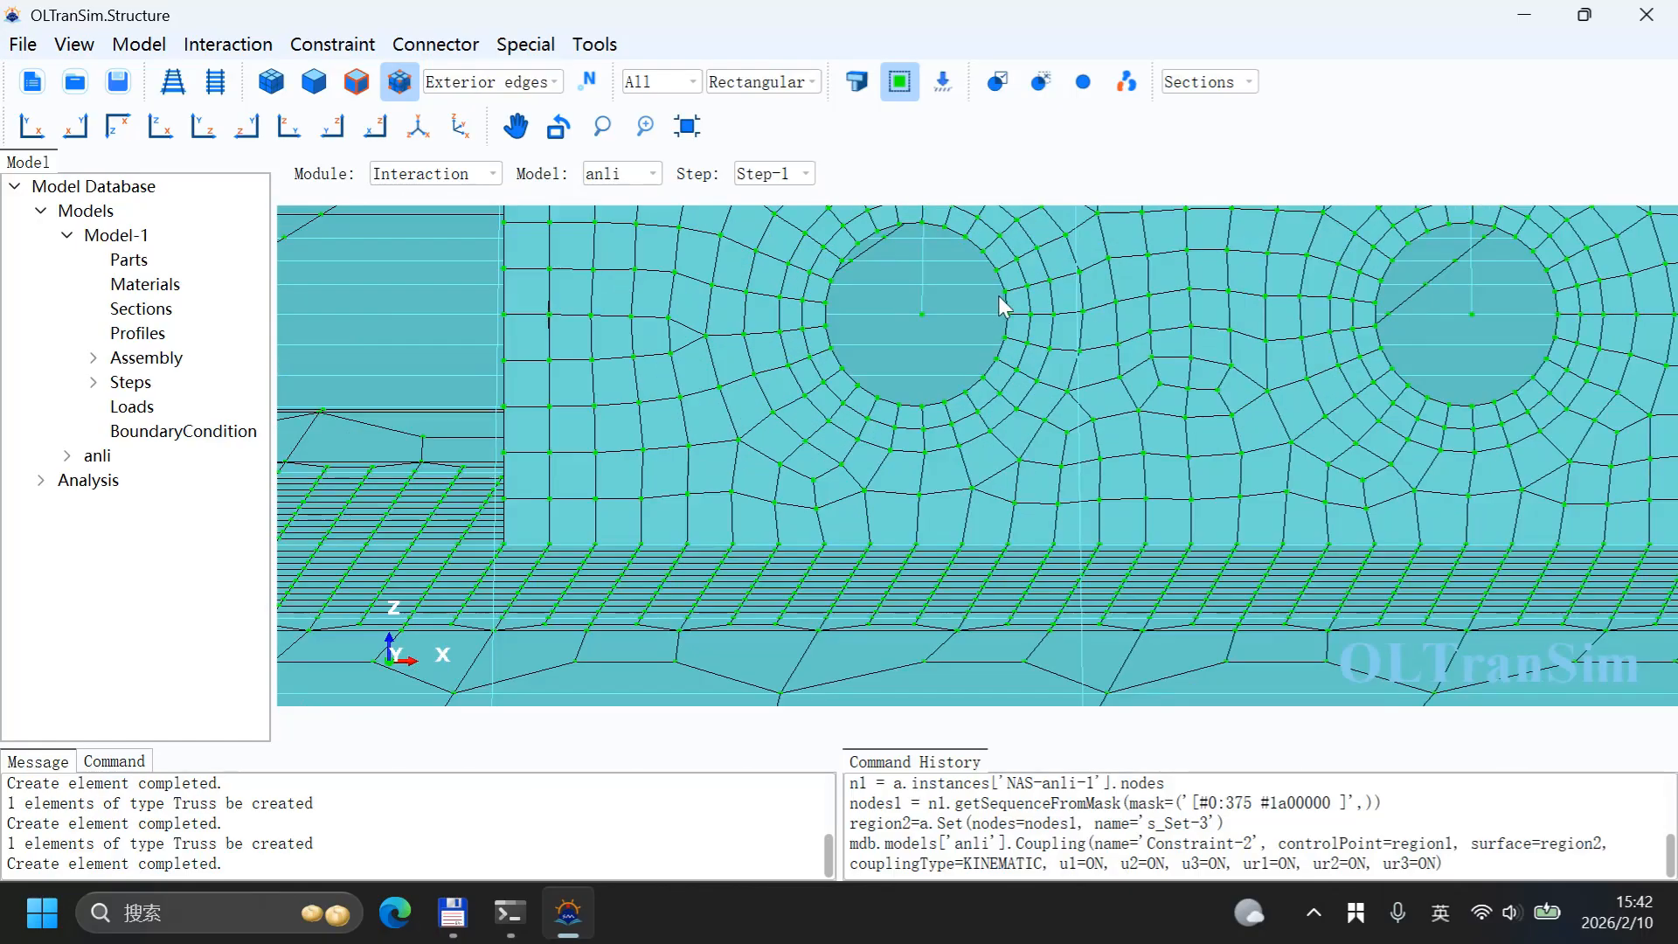
scroll(892, 543, down, 2)
scroll(953, 328, up, 3)
scroll(949, 319, up, 2)
scroll(872, 417, down, 2)
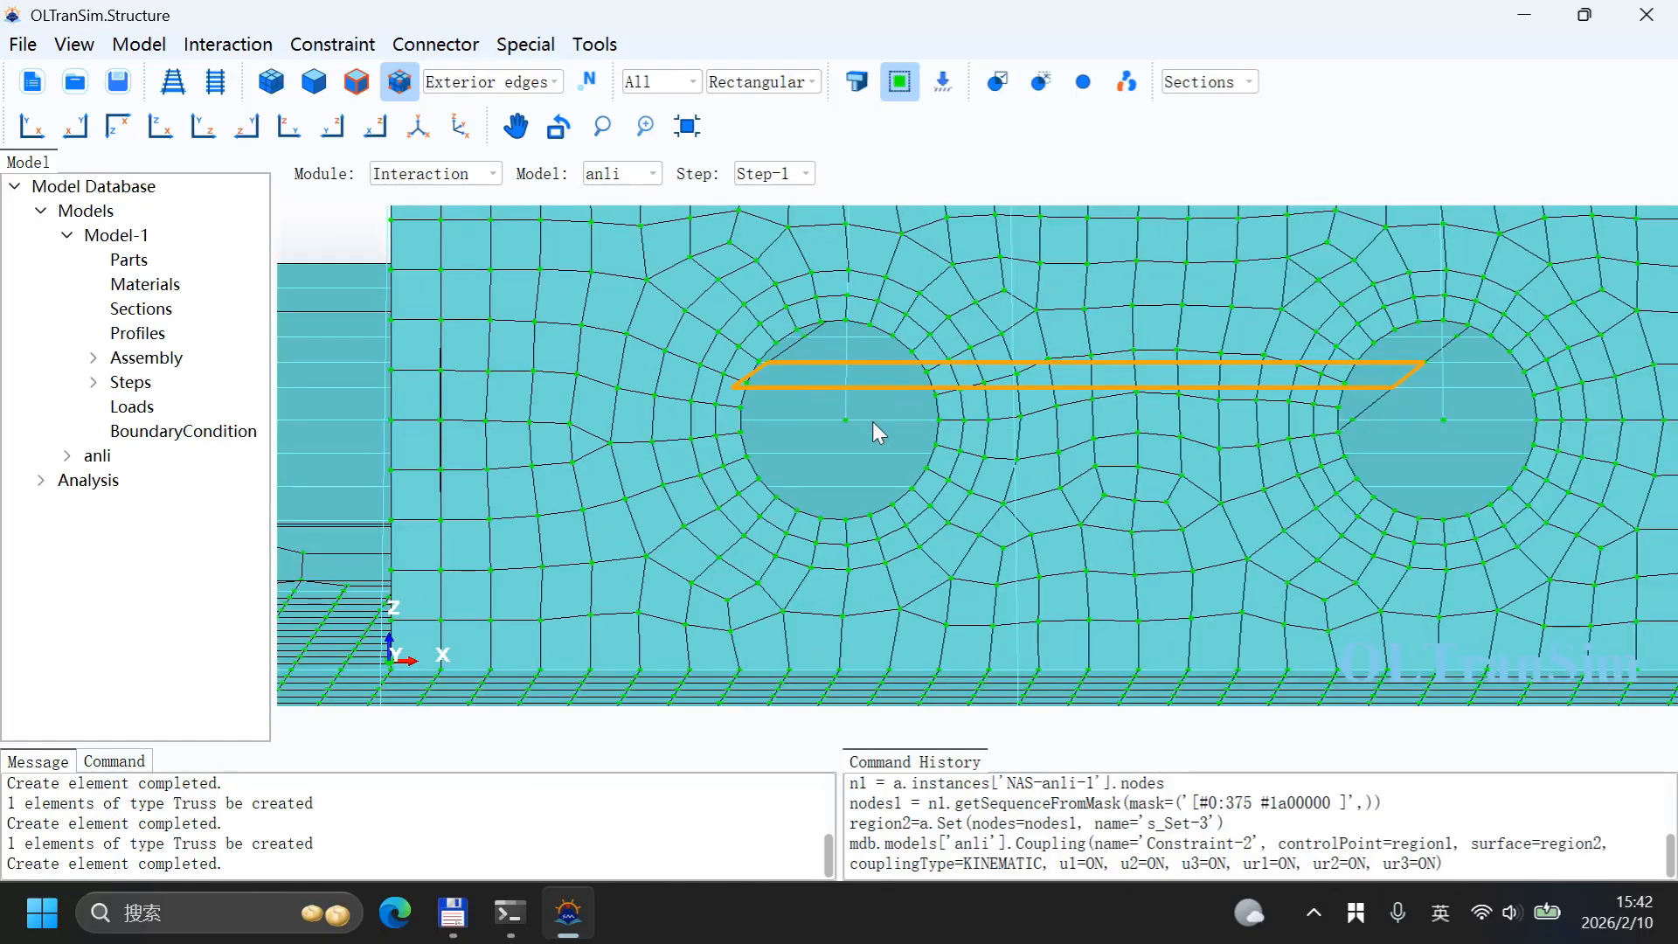
click(332, 43)
click(328, 100)
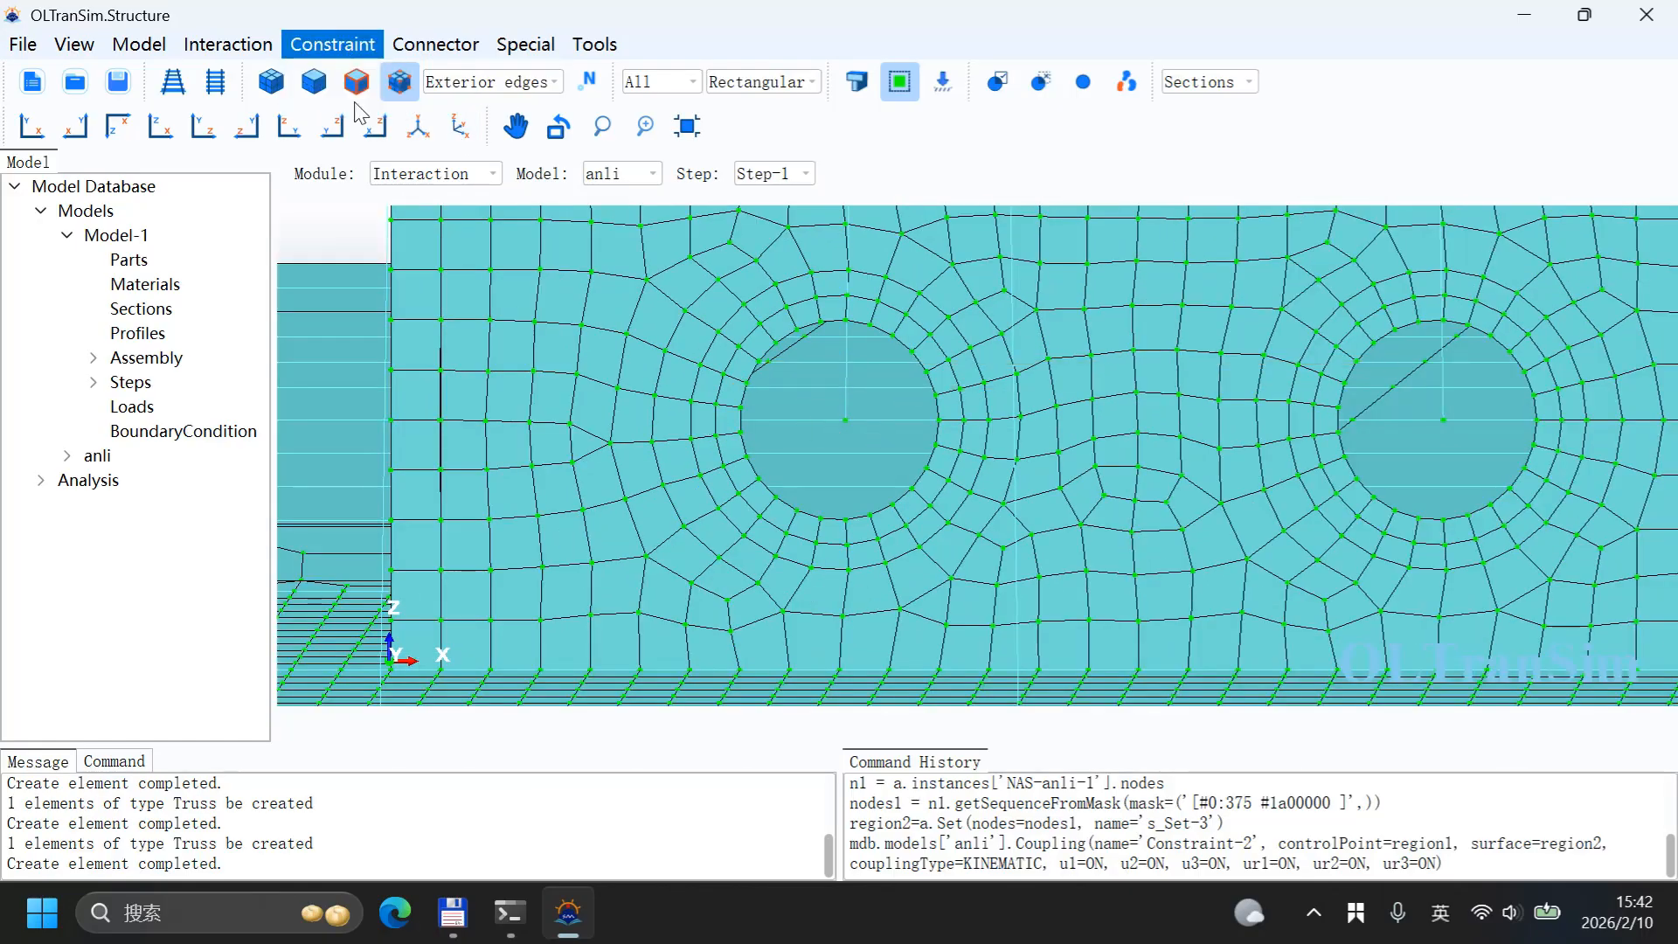
click(468, 332)
click(454, 527)
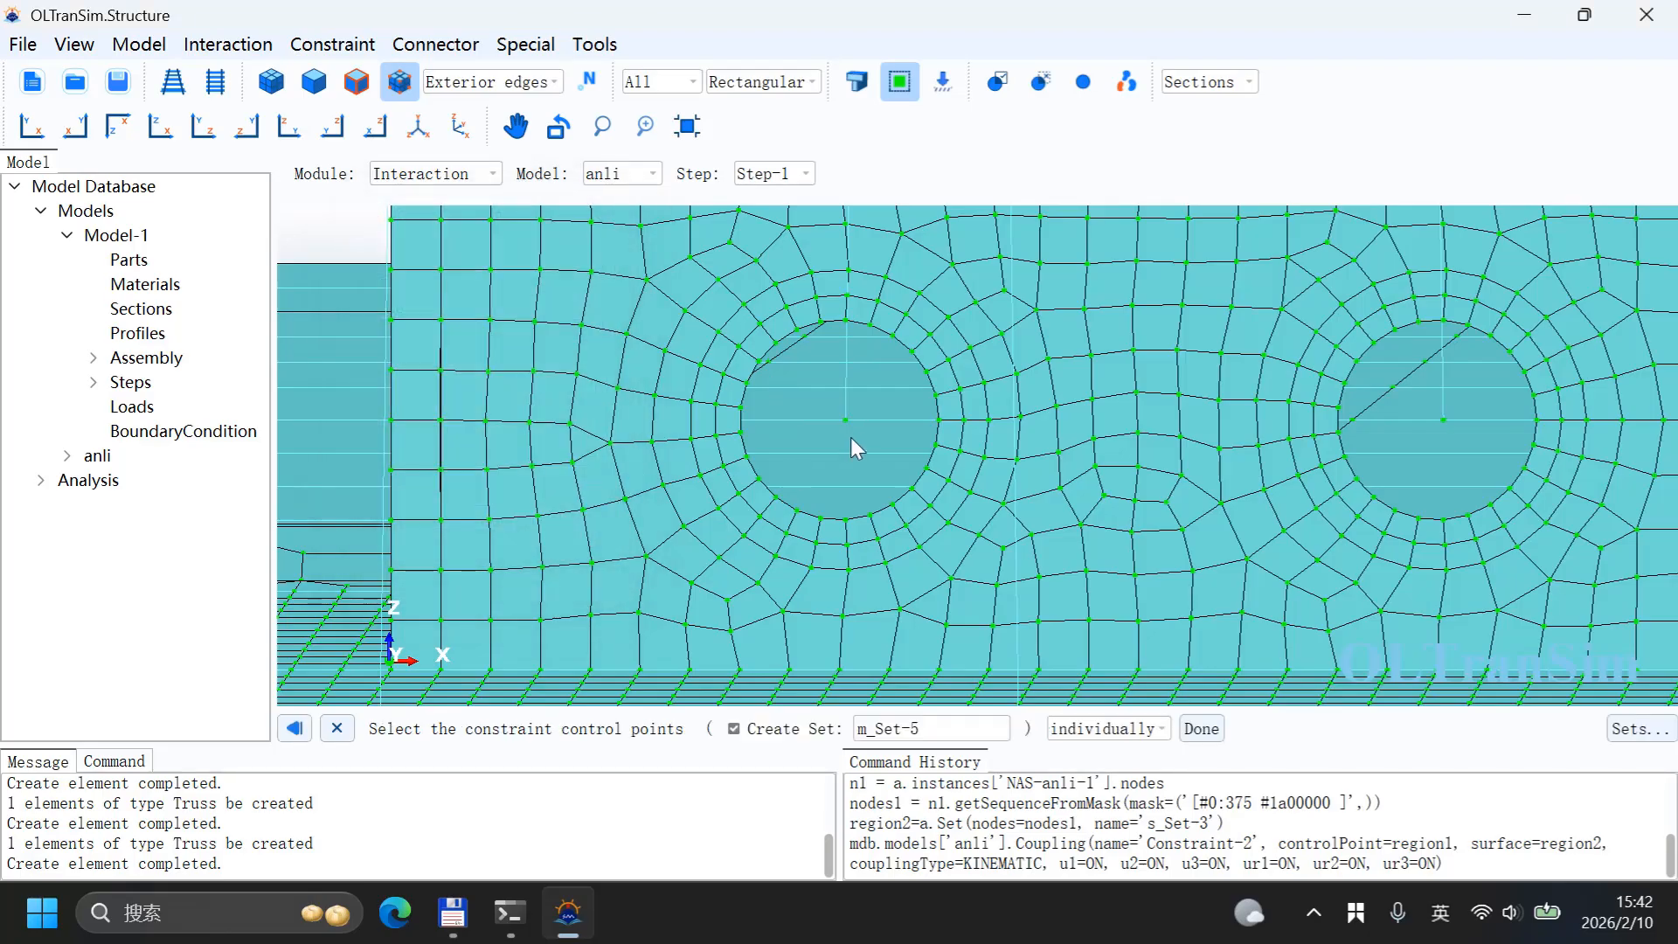
click(846, 419)
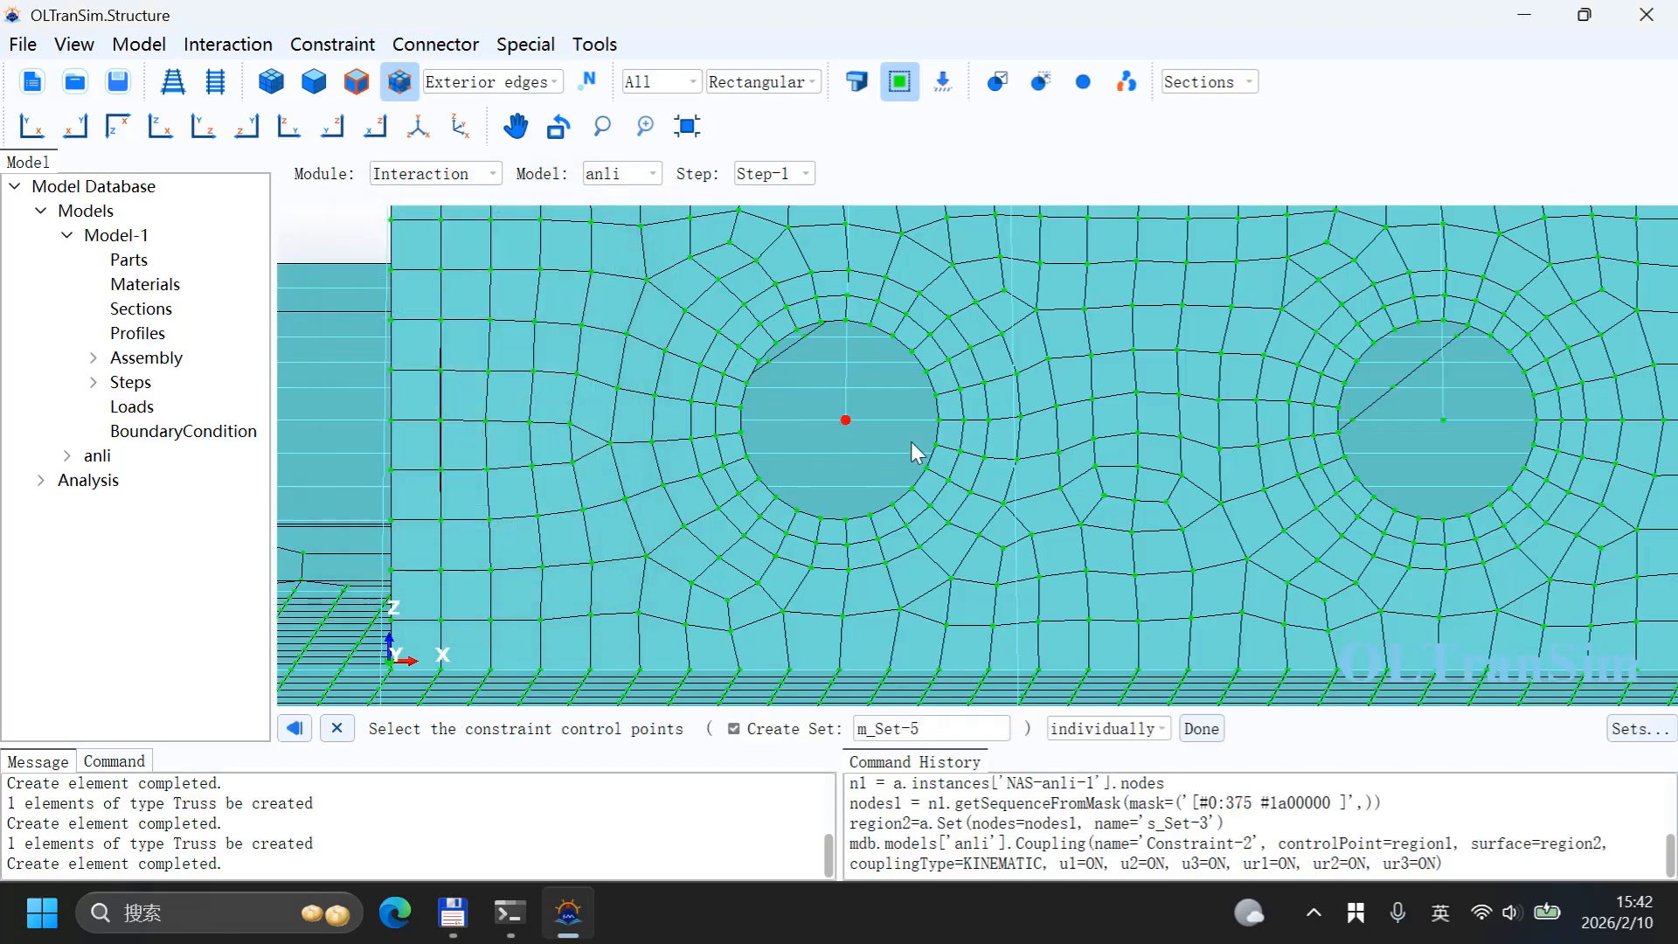
middle_click(844, 358)
click(813, 729)
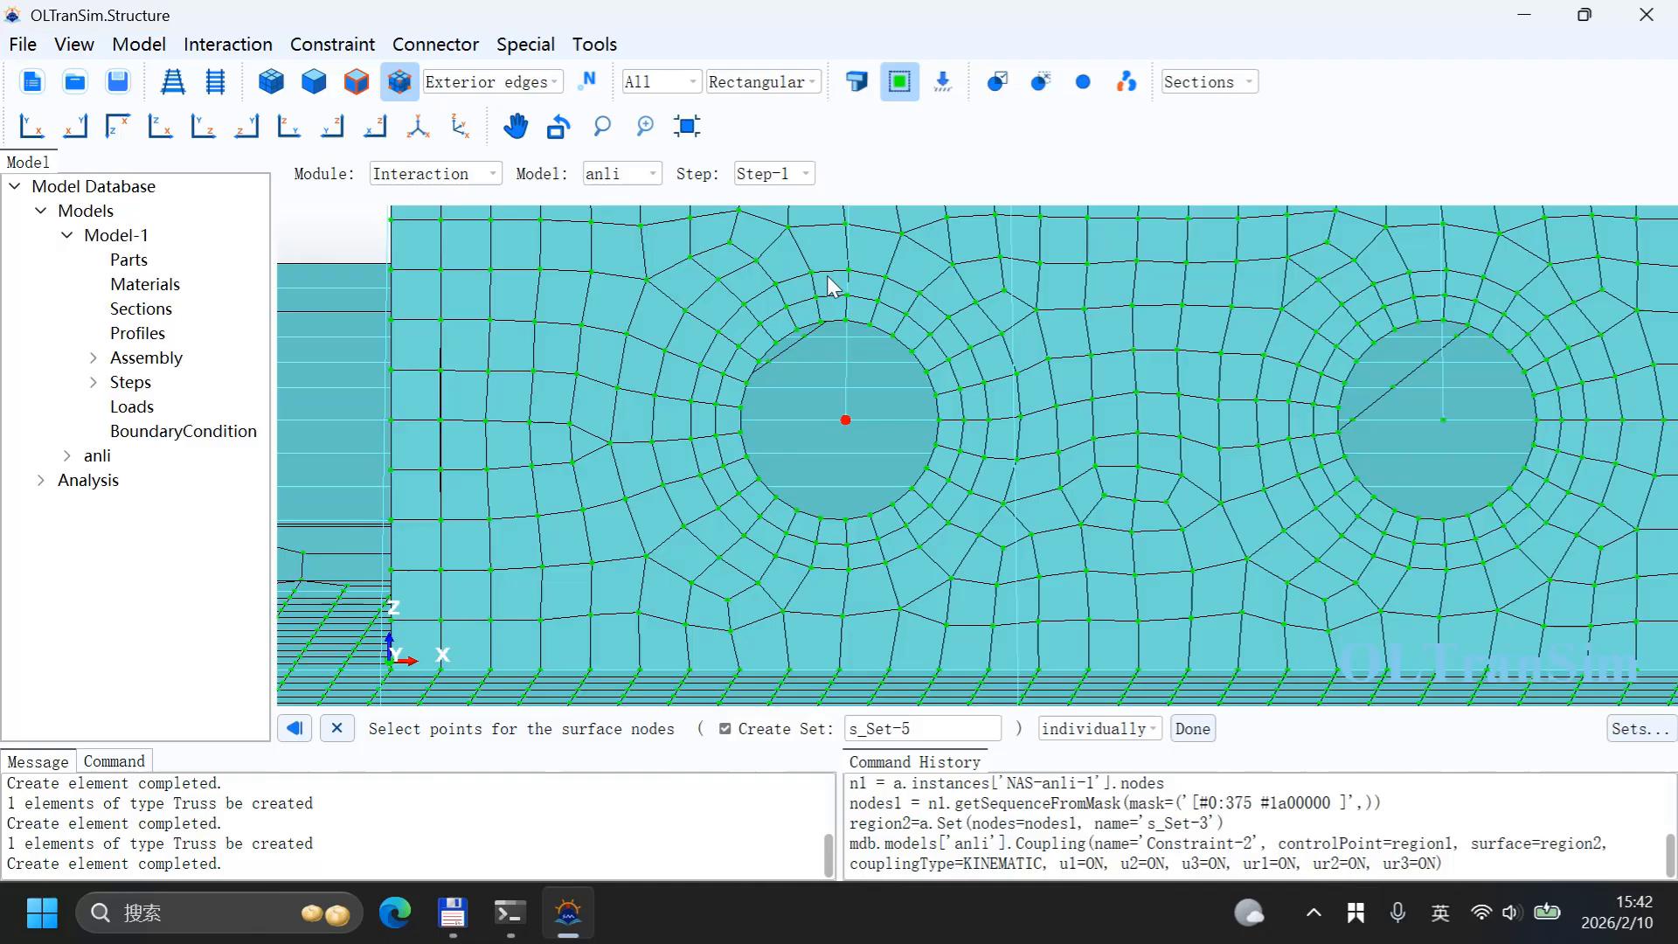
click(860, 326)
middle_click(855, 415)
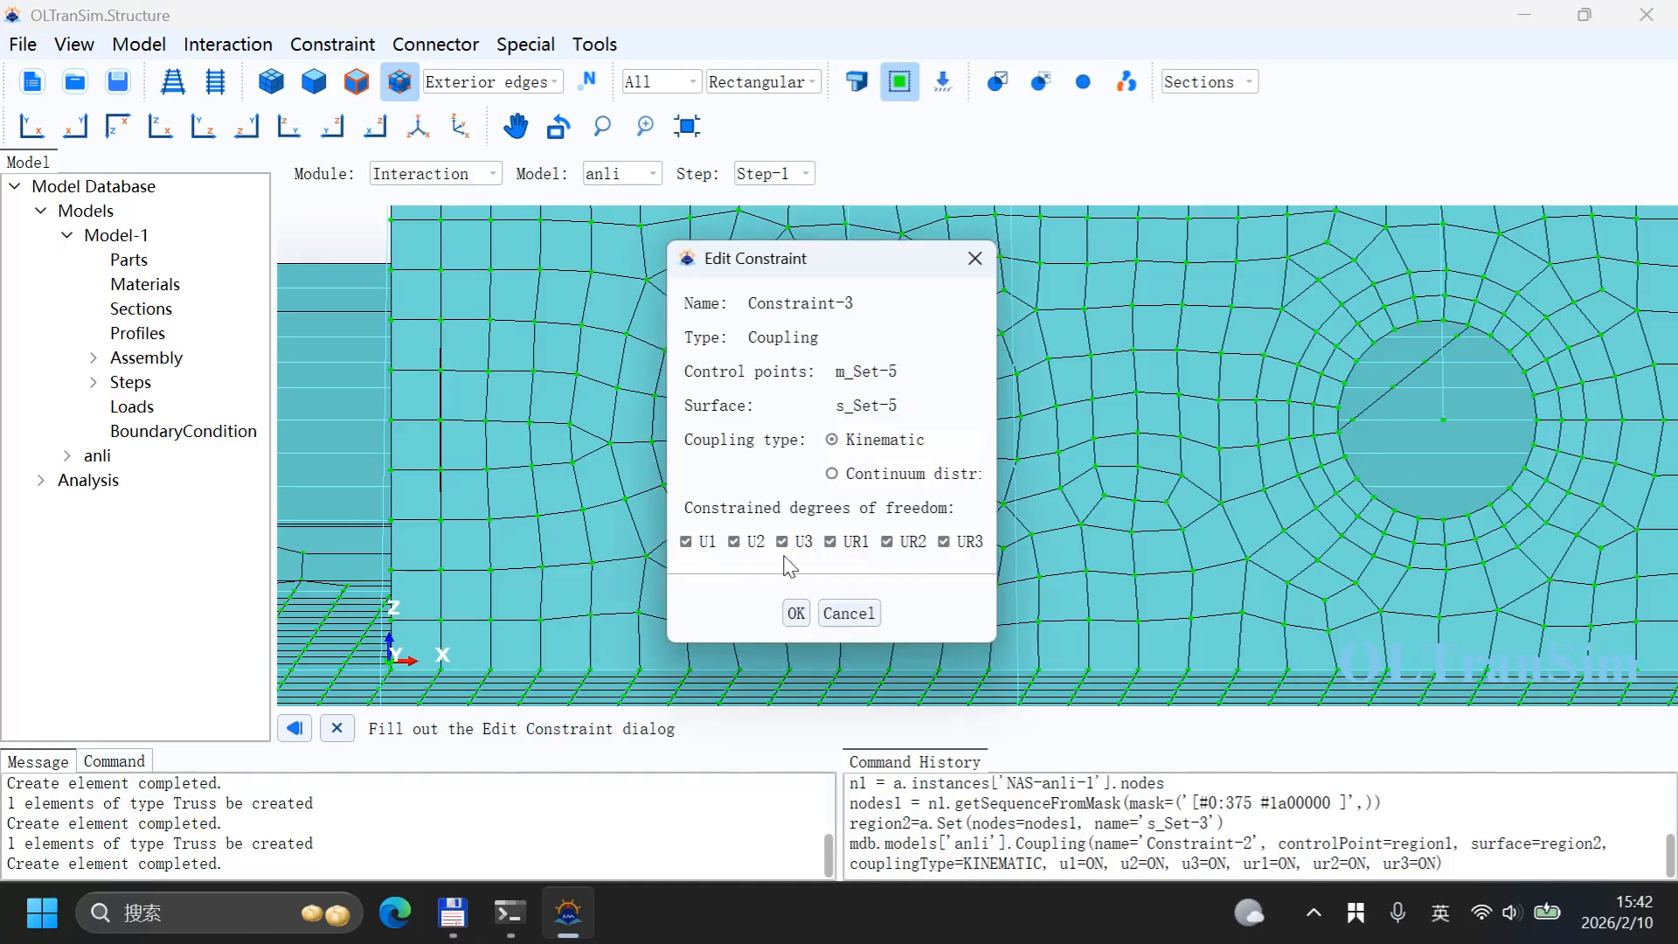
click(795, 613)
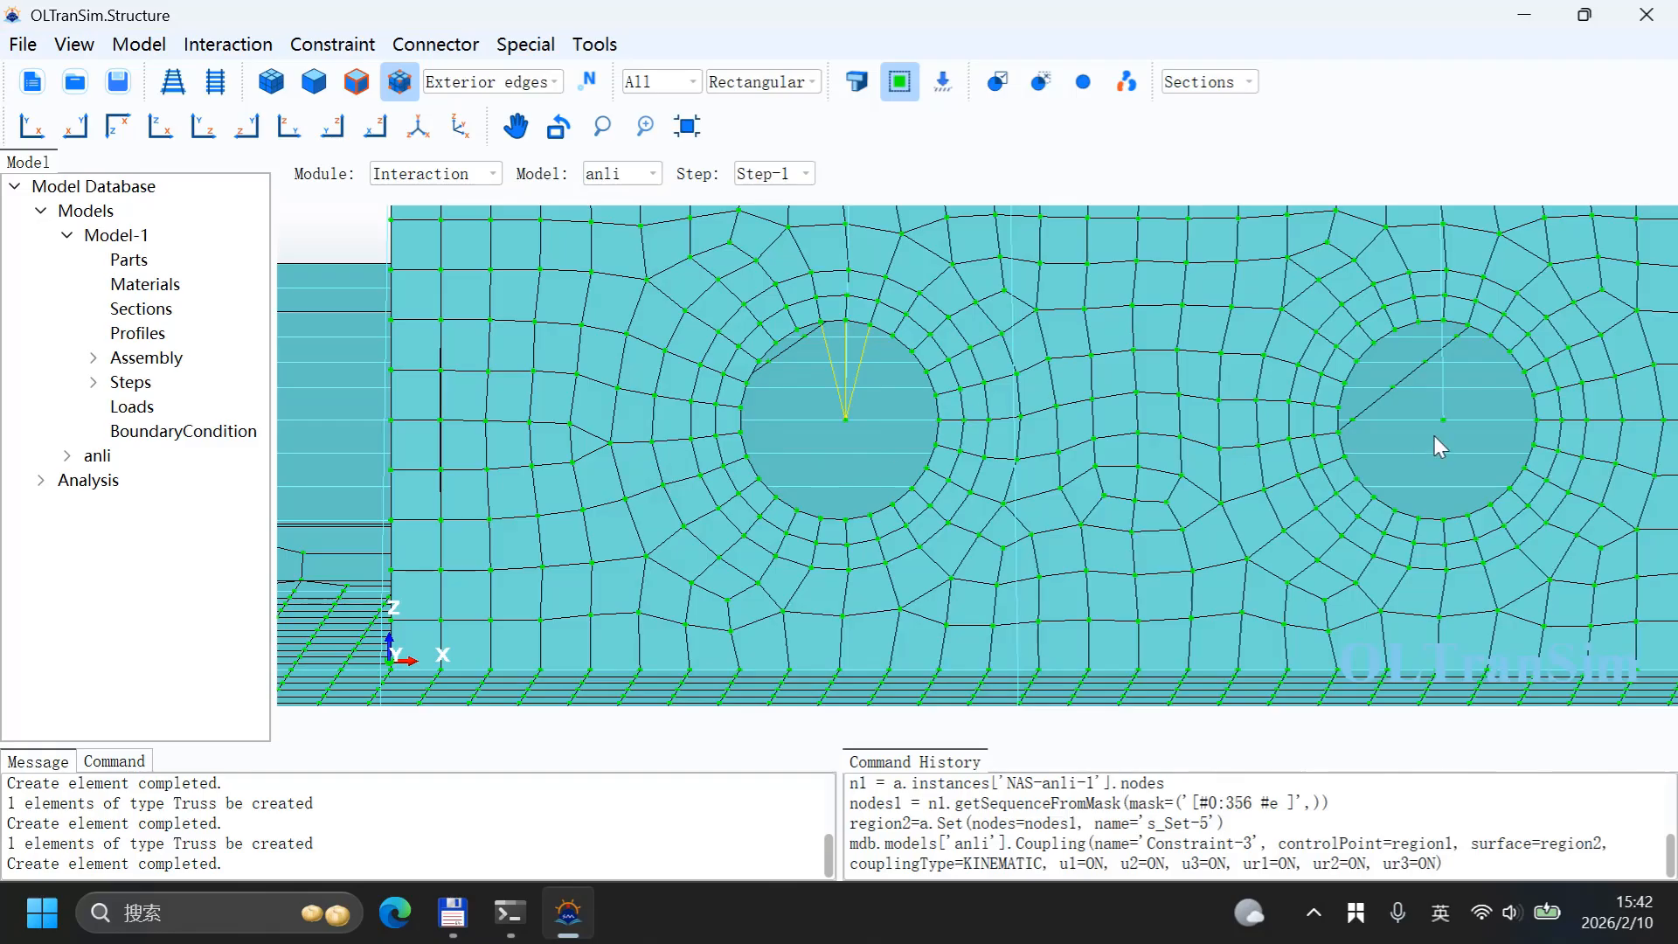
Step: Create Constraint-4, a kinematic coupling from that wall's right hole centre node to the three nodes above the hole
click(333, 44)
click(354, 105)
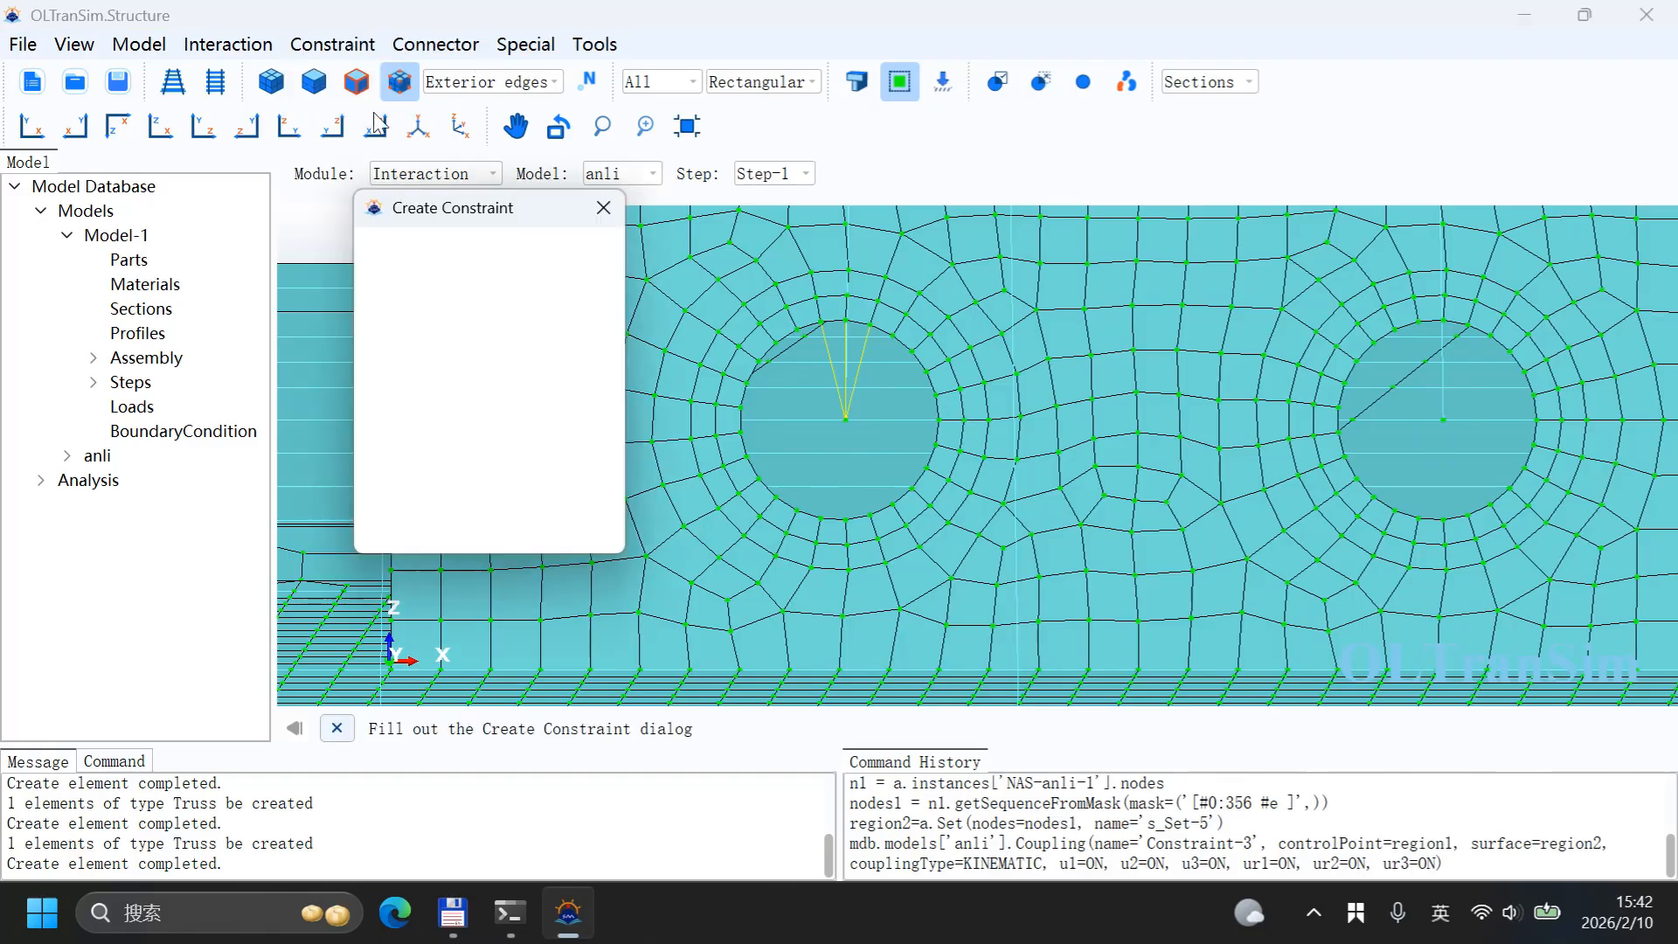
click(405, 330)
click(454, 528)
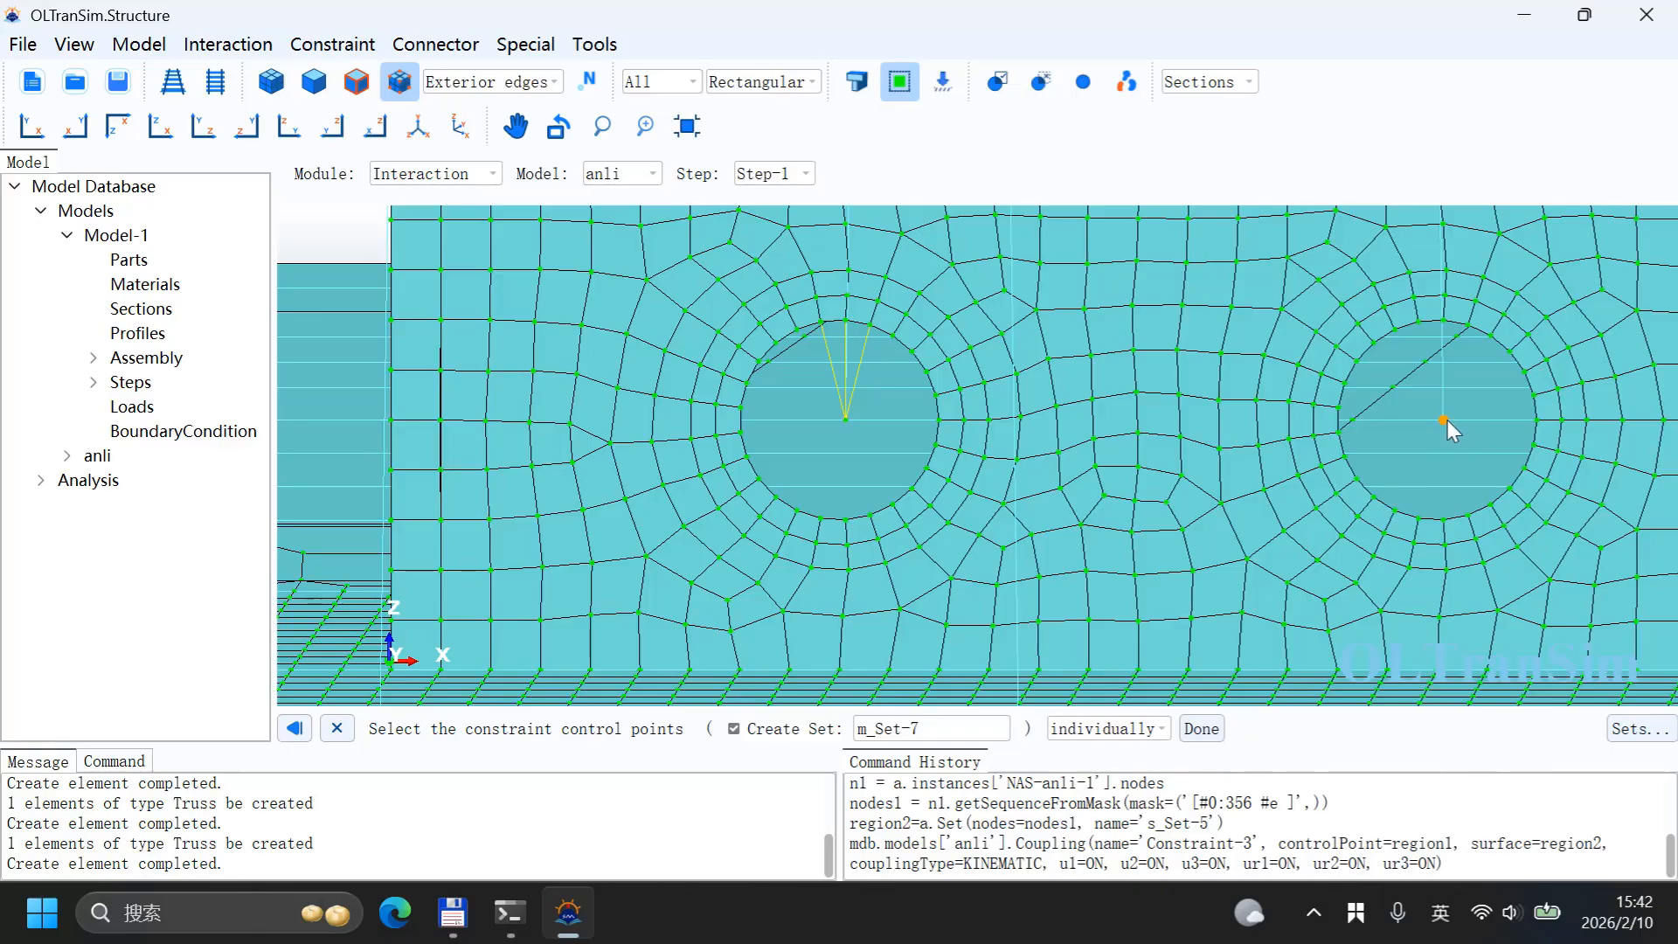
click(1376, 449)
middle_click(1376, 456)
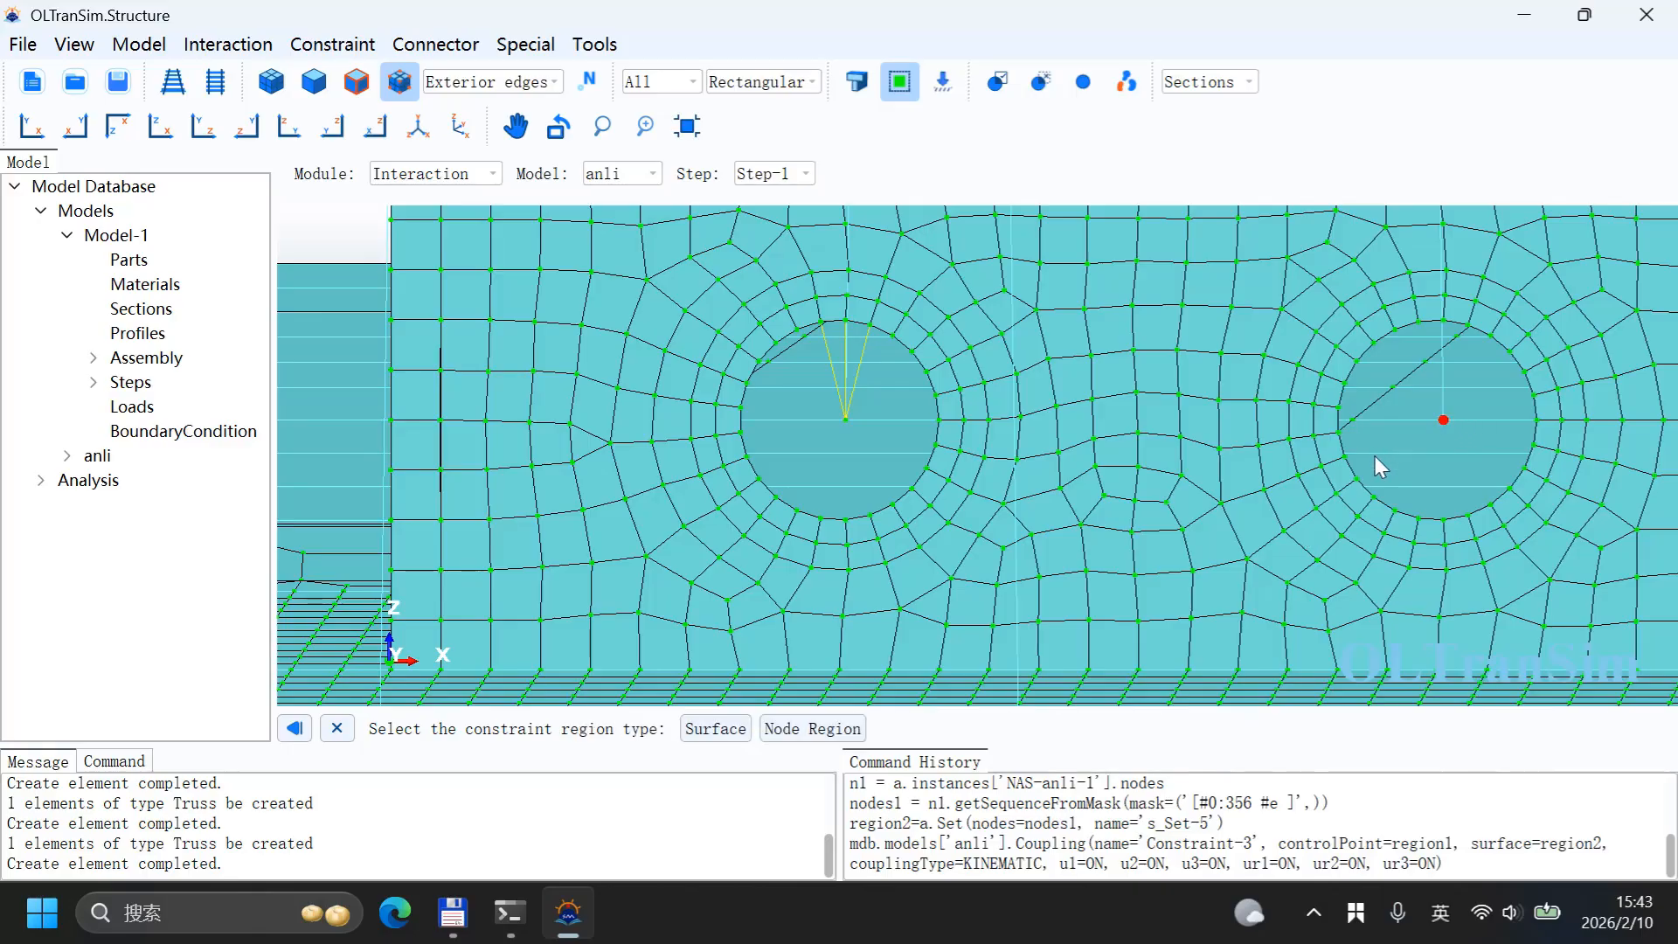
click(861, 728)
click(1417, 322)
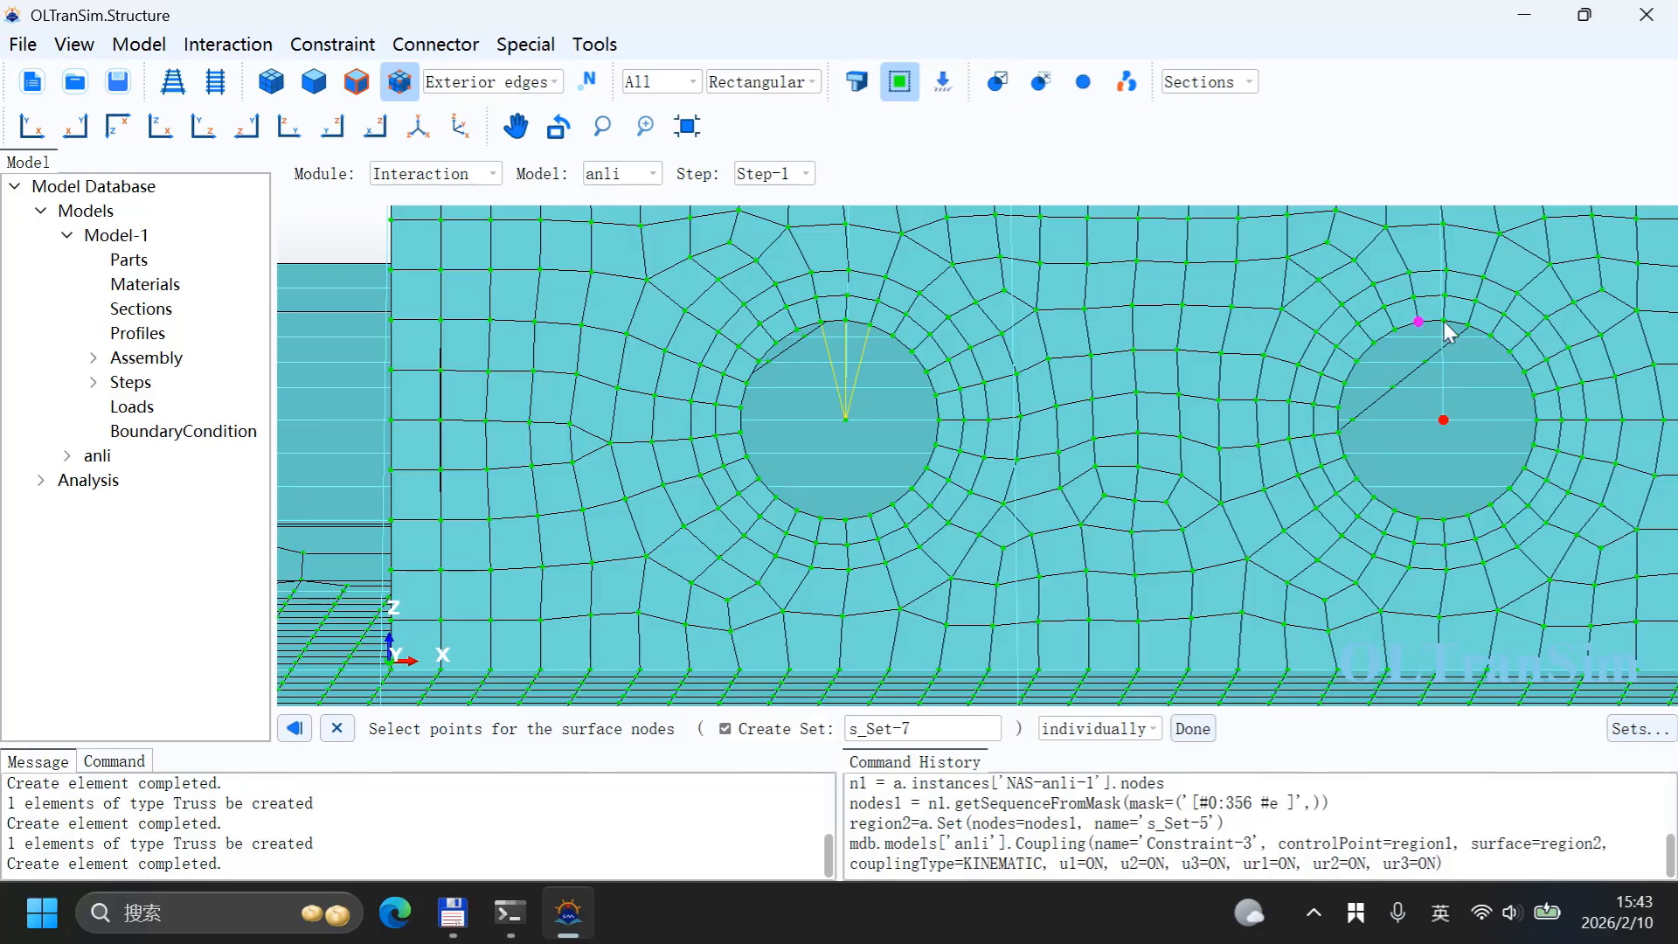
click(1444, 322)
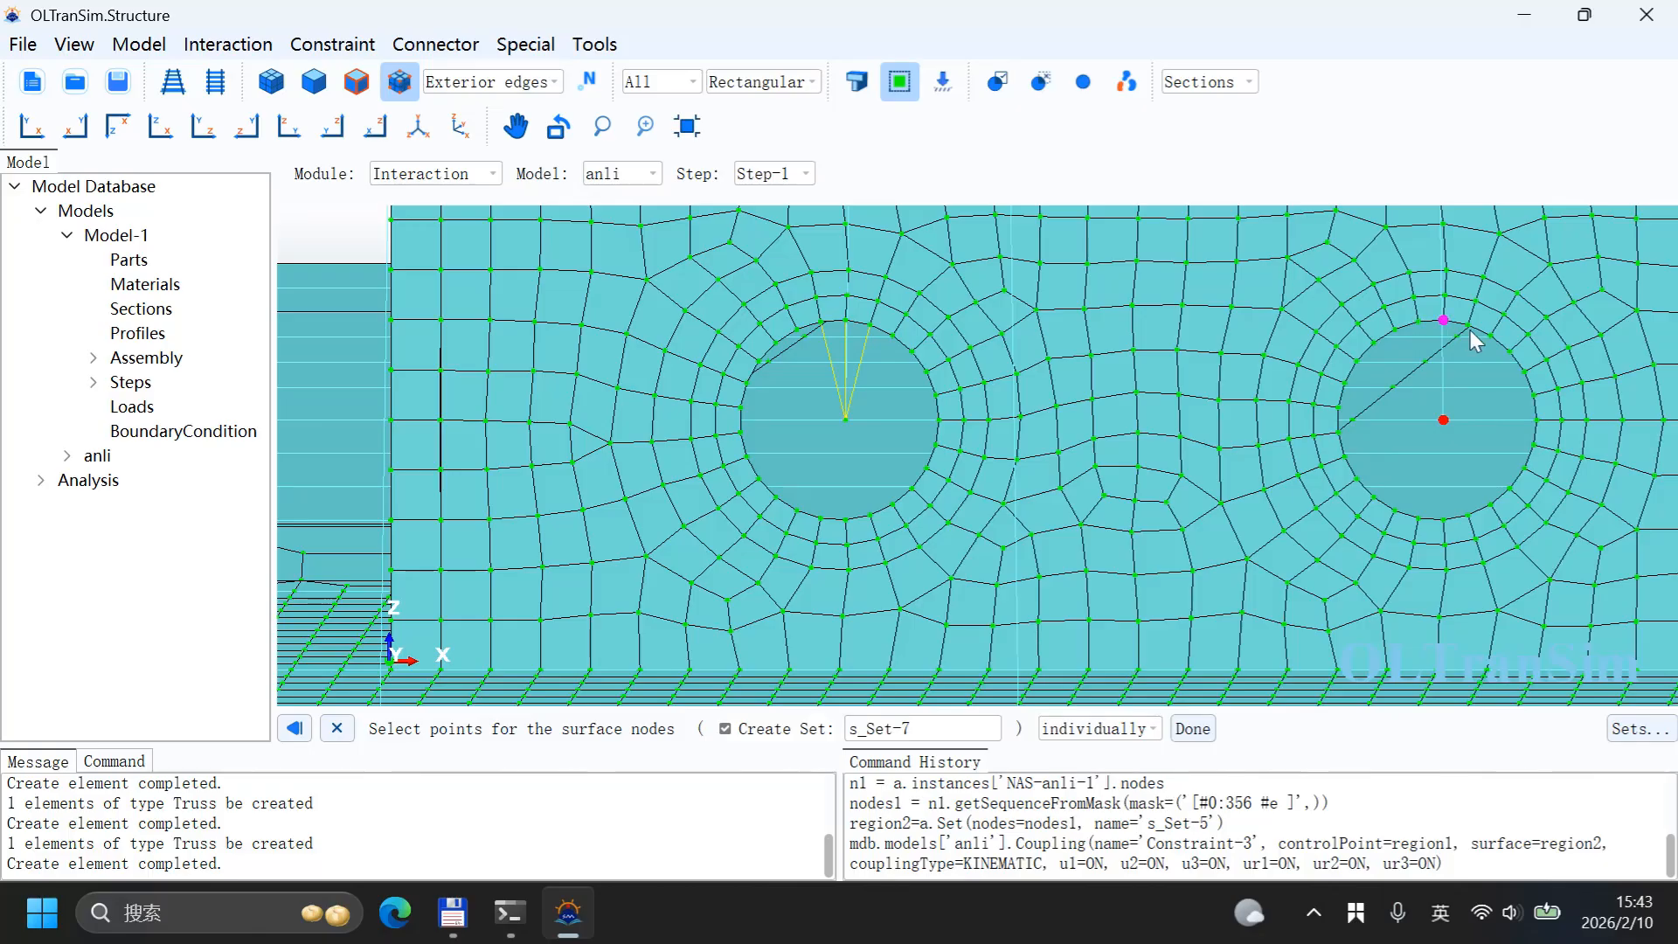
shift+click(1418, 321)
shift+click(1469, 325)
middle_click(1320, 437)
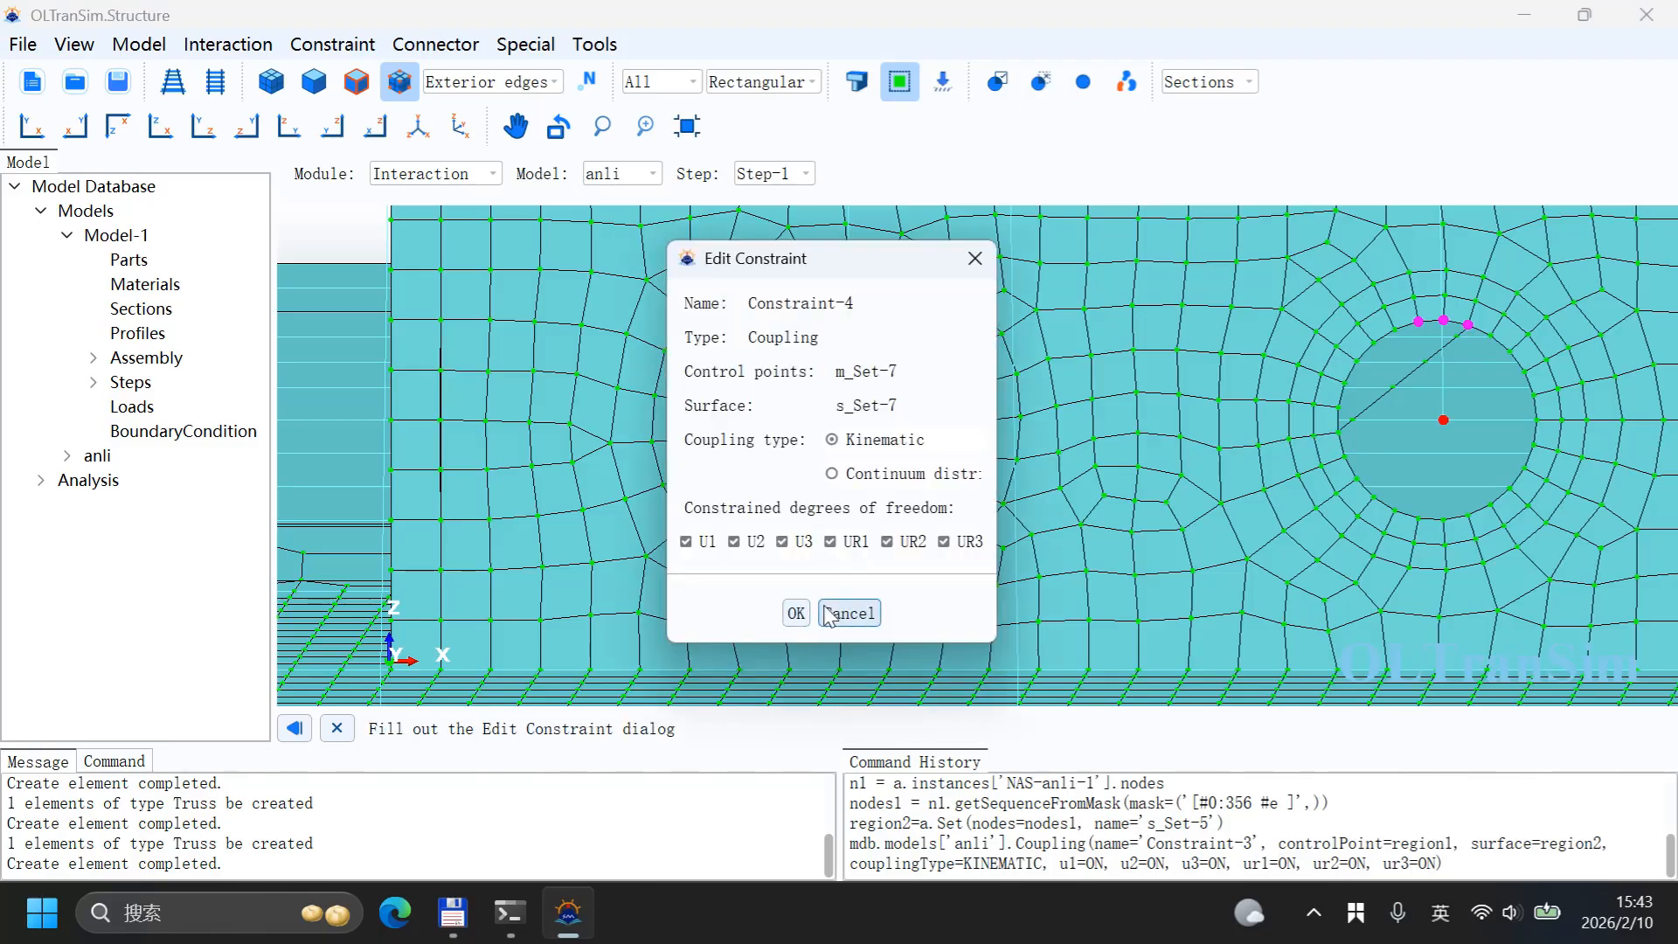
click(795, 613)
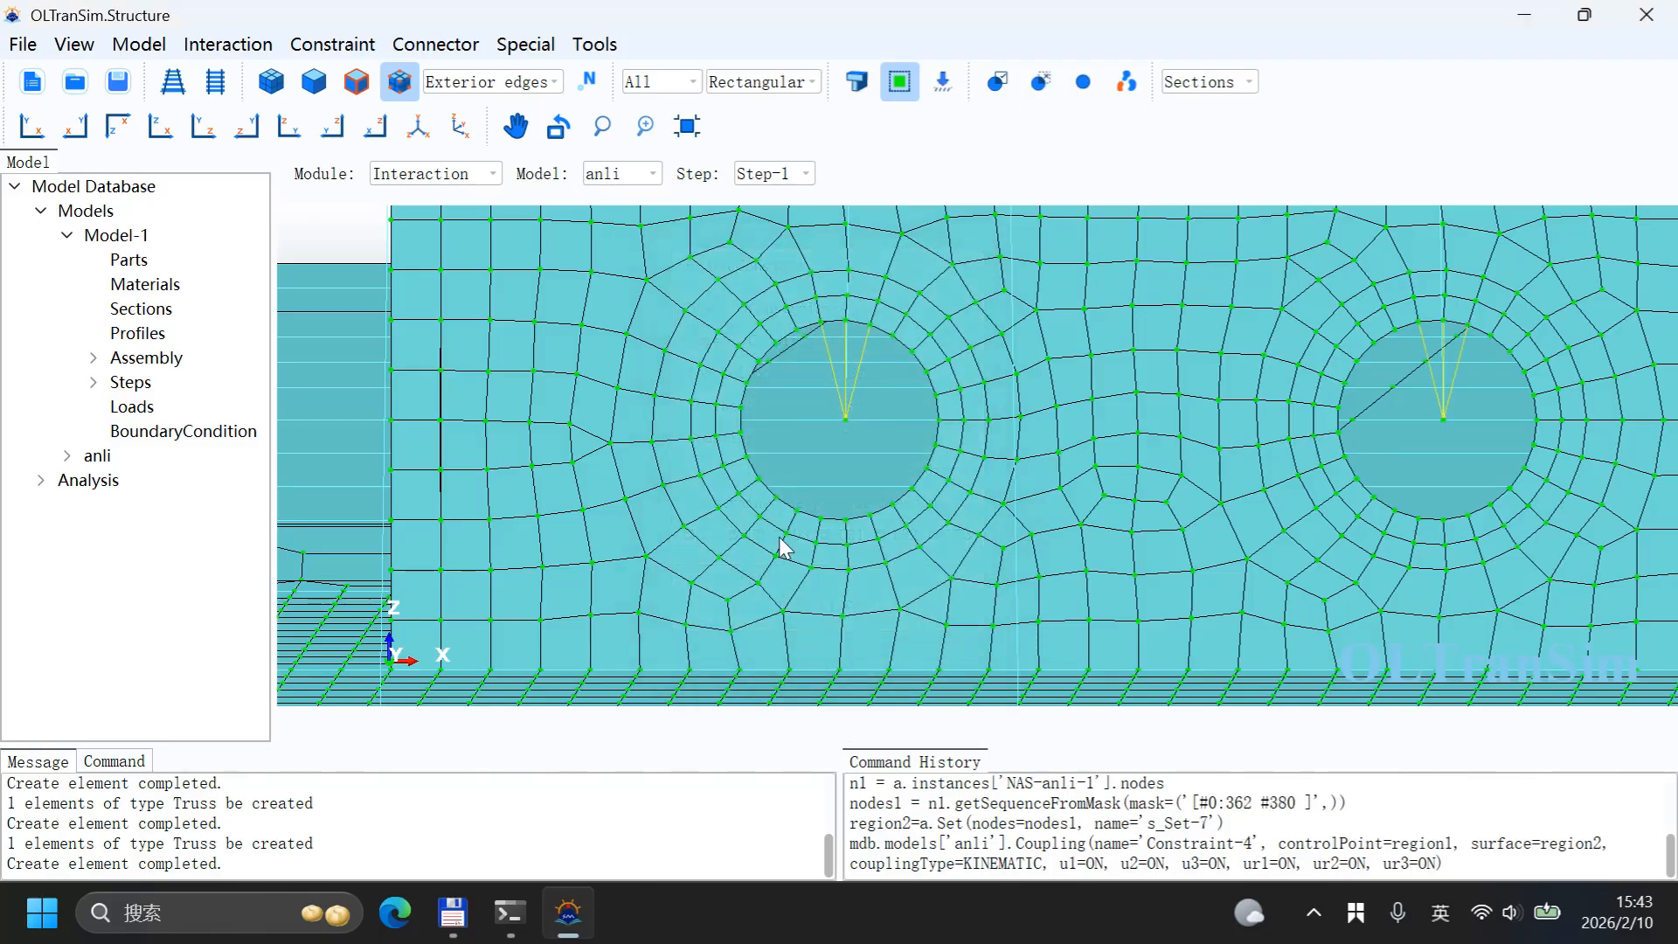
click(689, 142)
scroll(990, 566, up, 5)
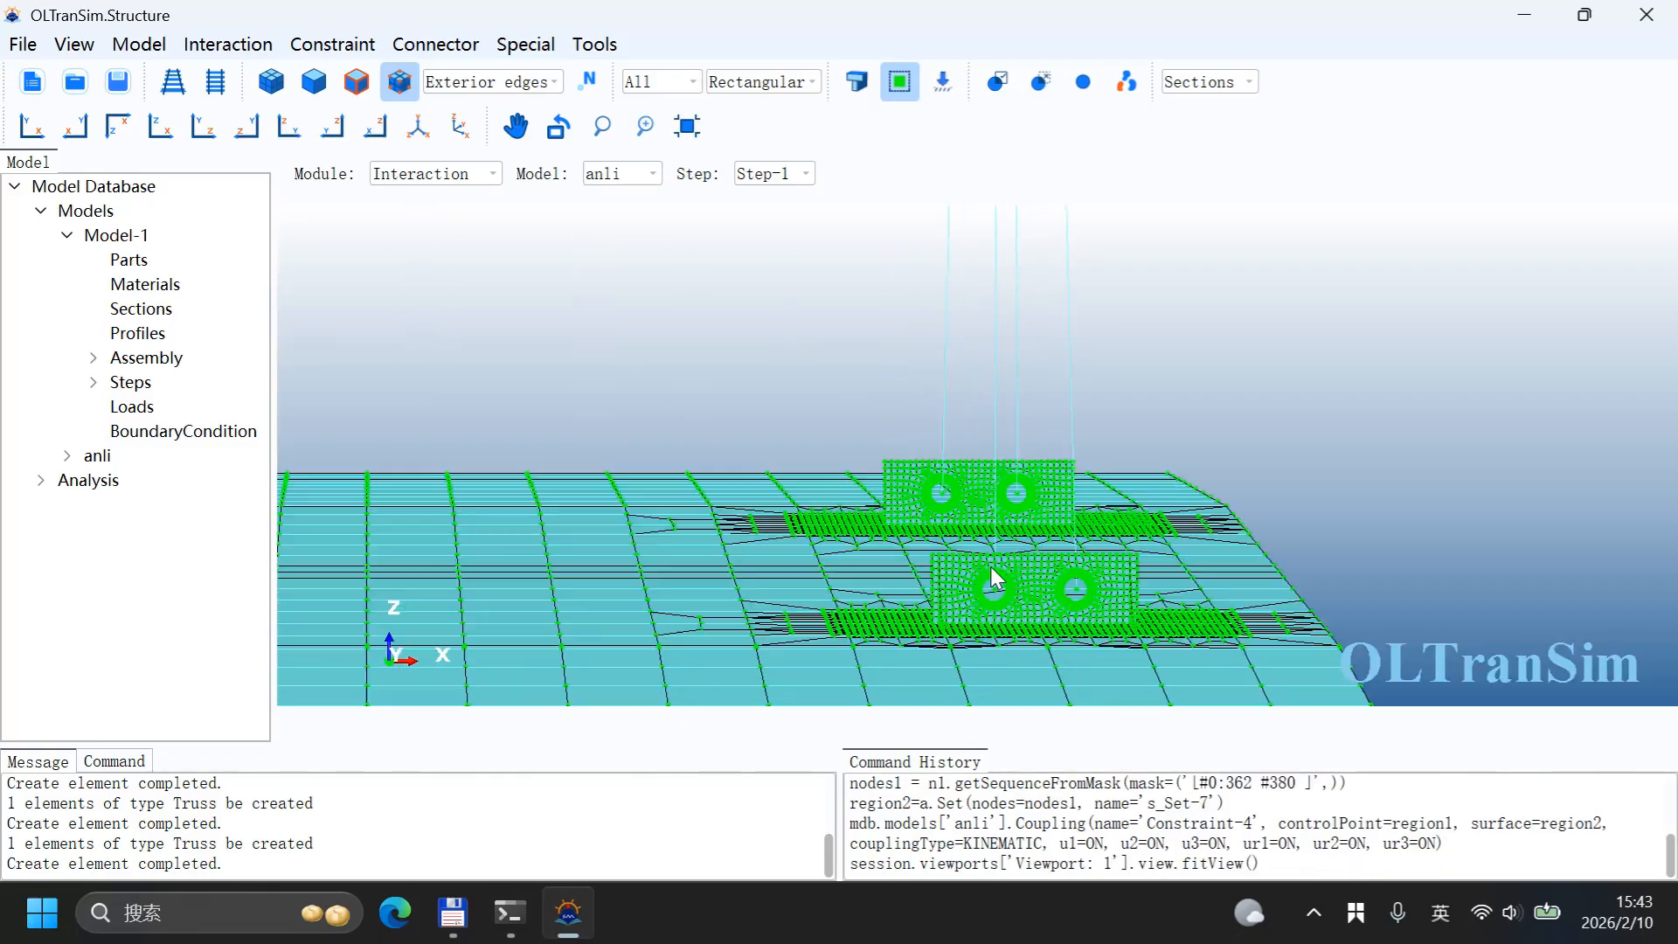
Step: On the third lifting wall, create Constraint-5, a kinematic coupling from the left hole's centre node to the three nodes above it
scroll(989, 566, up, 3)
scroll(970, 570, down, 3)
scroll(946, 575, up, 6)
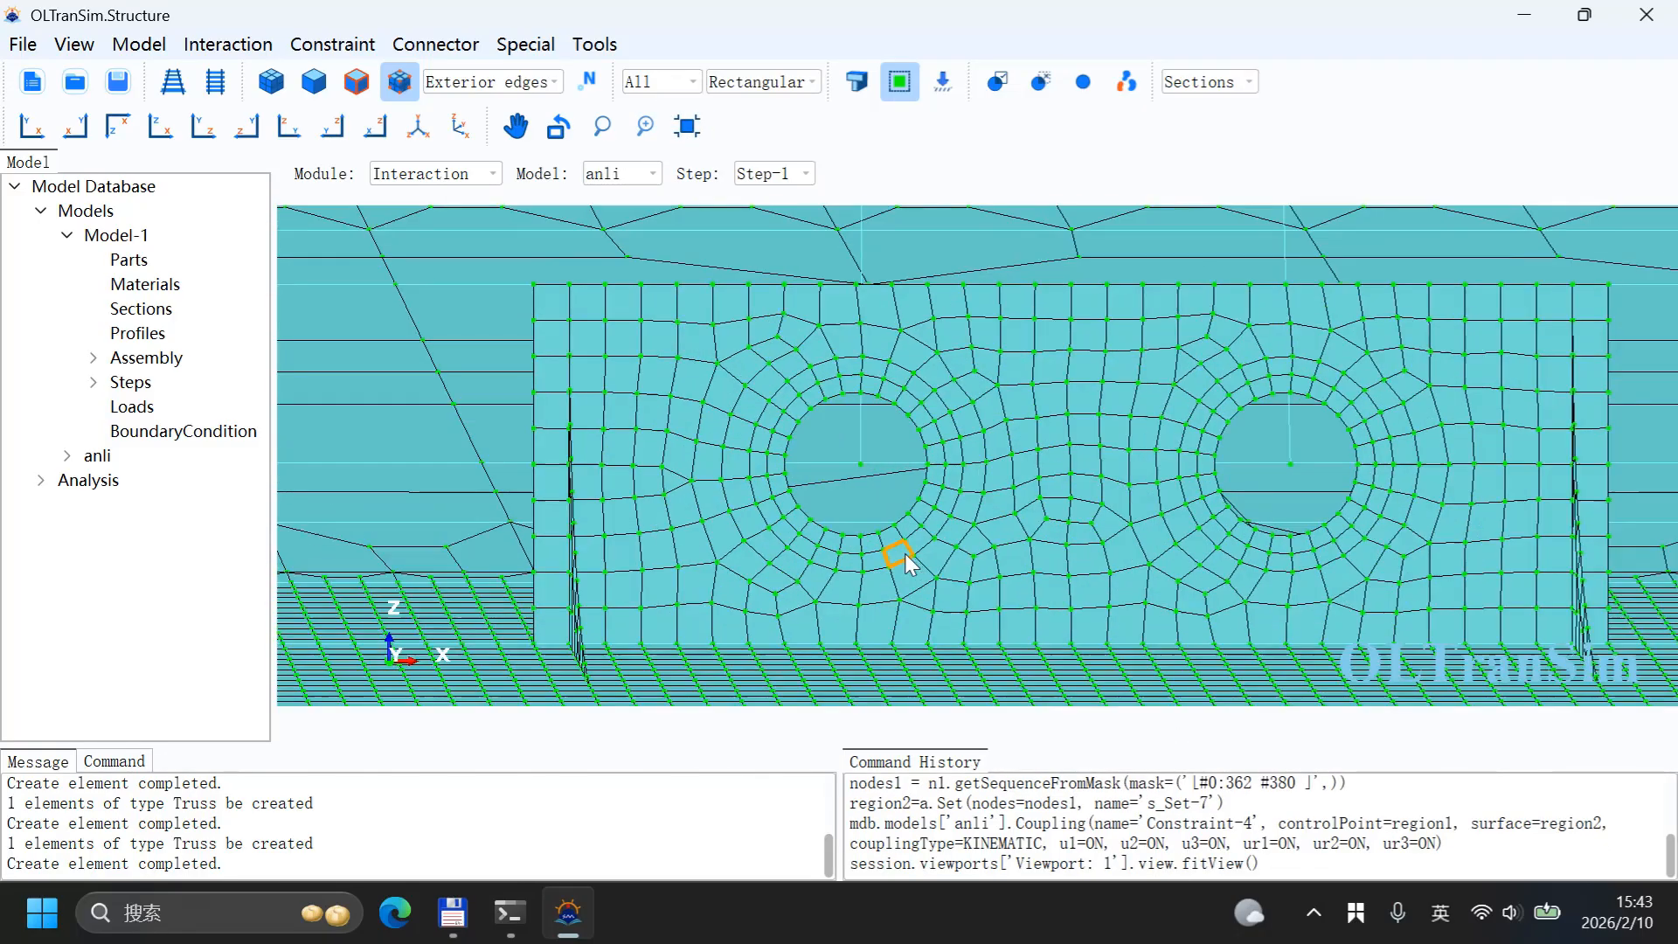
click(333, 43)
click(337, 102)
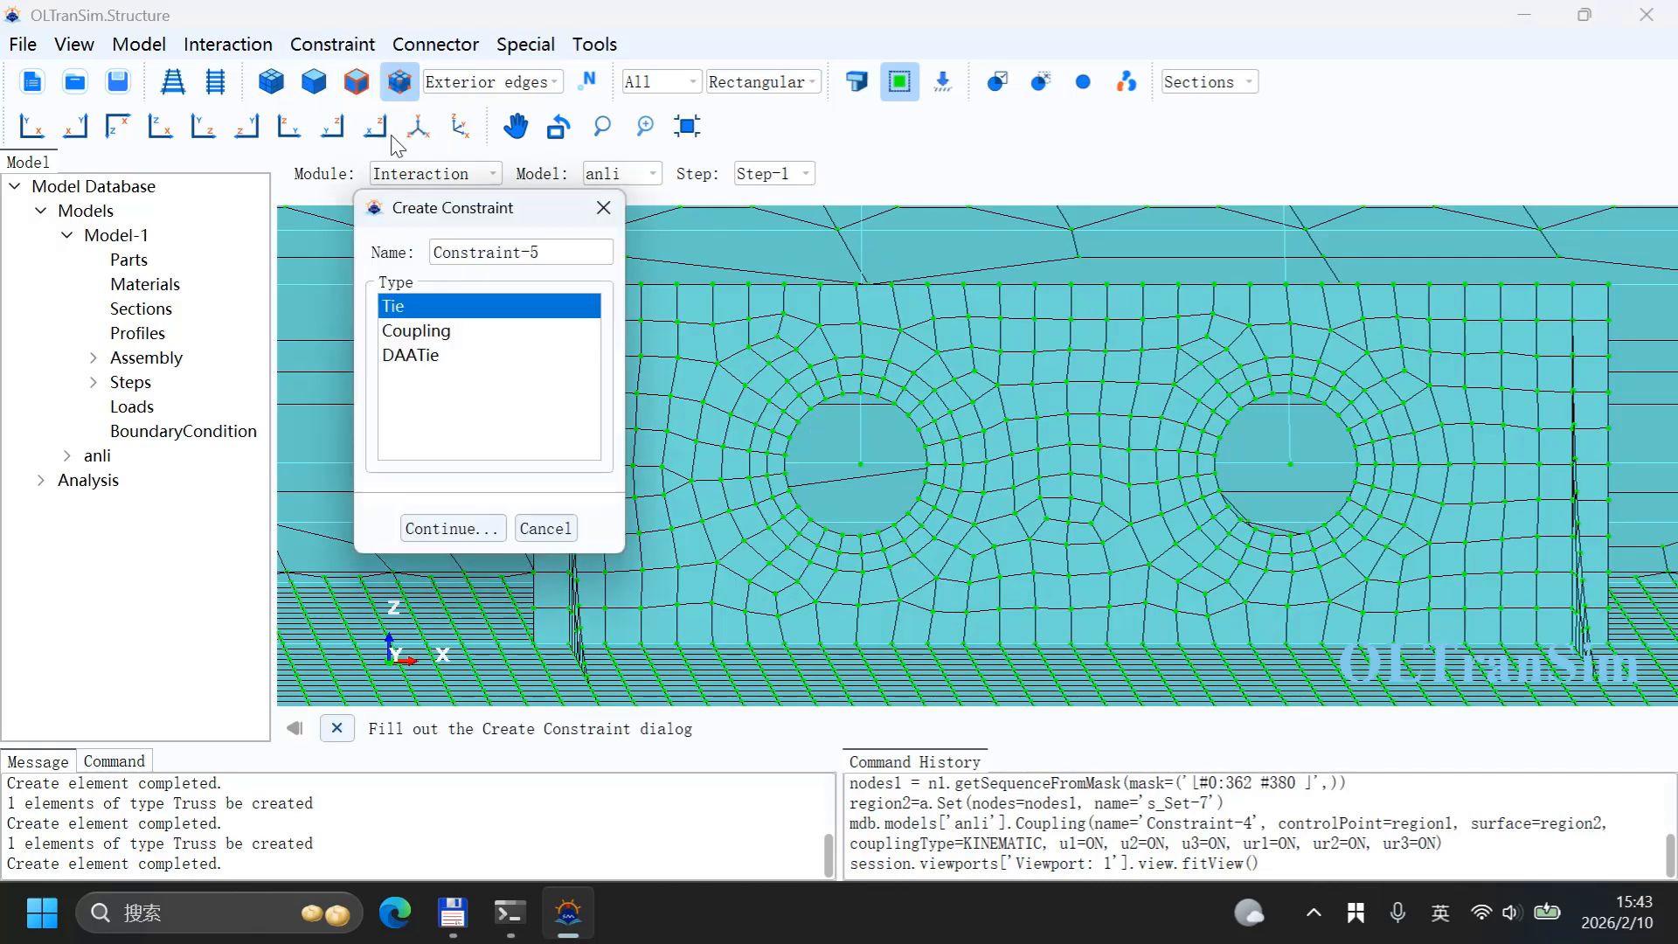
click(459, 330)
click(466, 528)
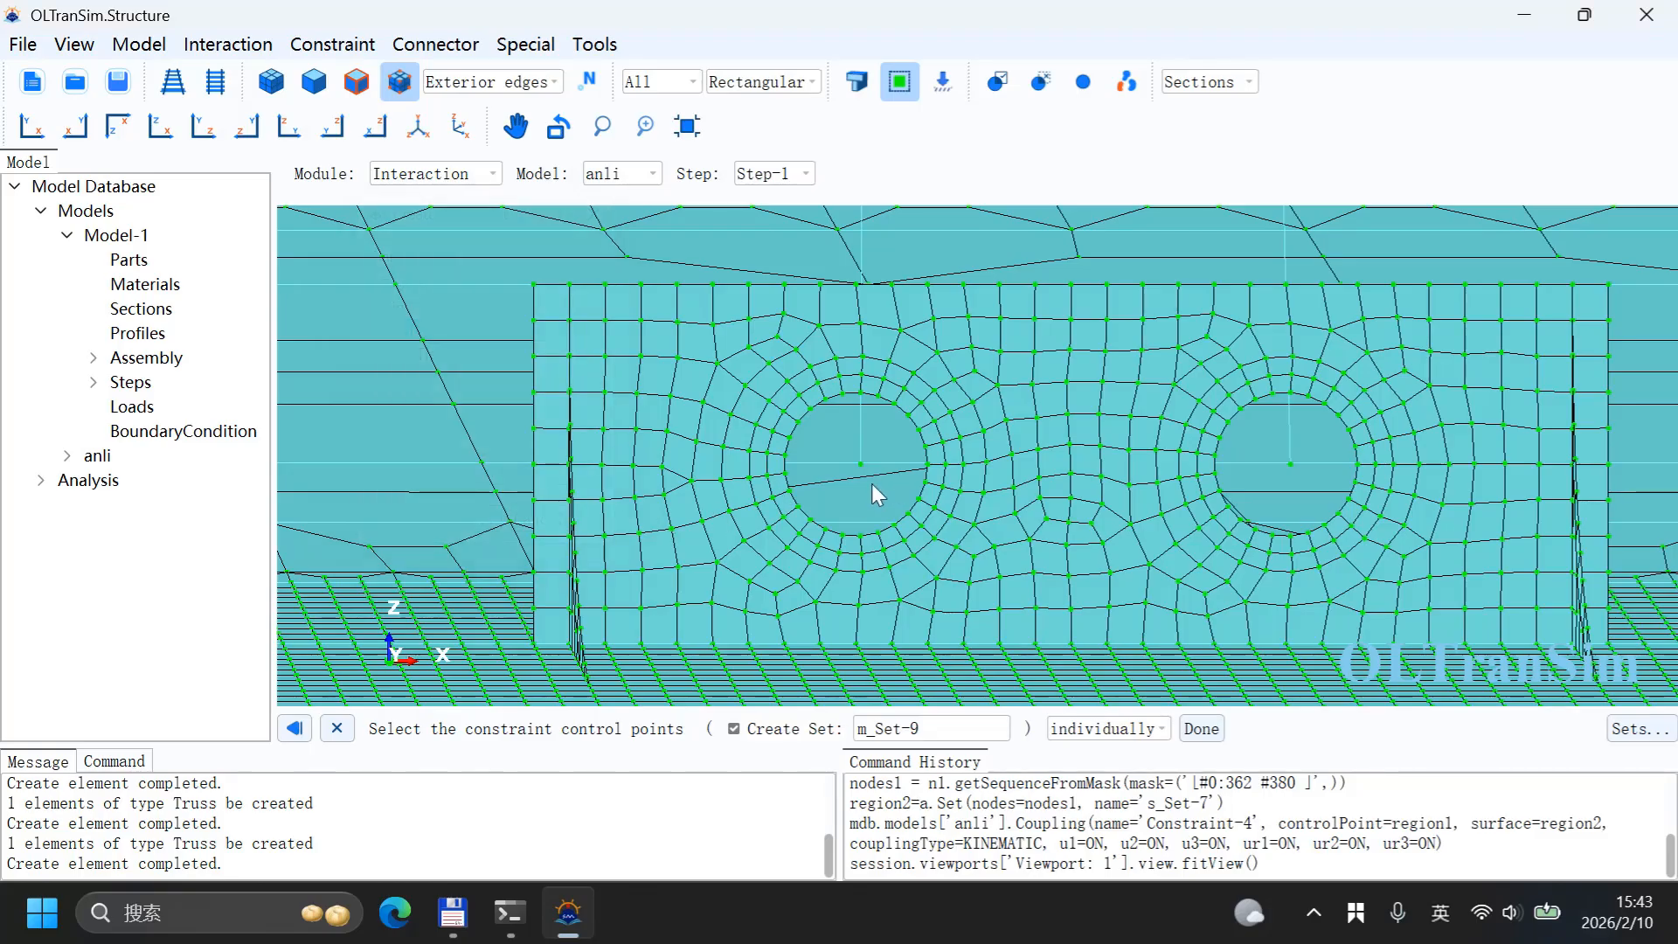
middle_click(838, 512)
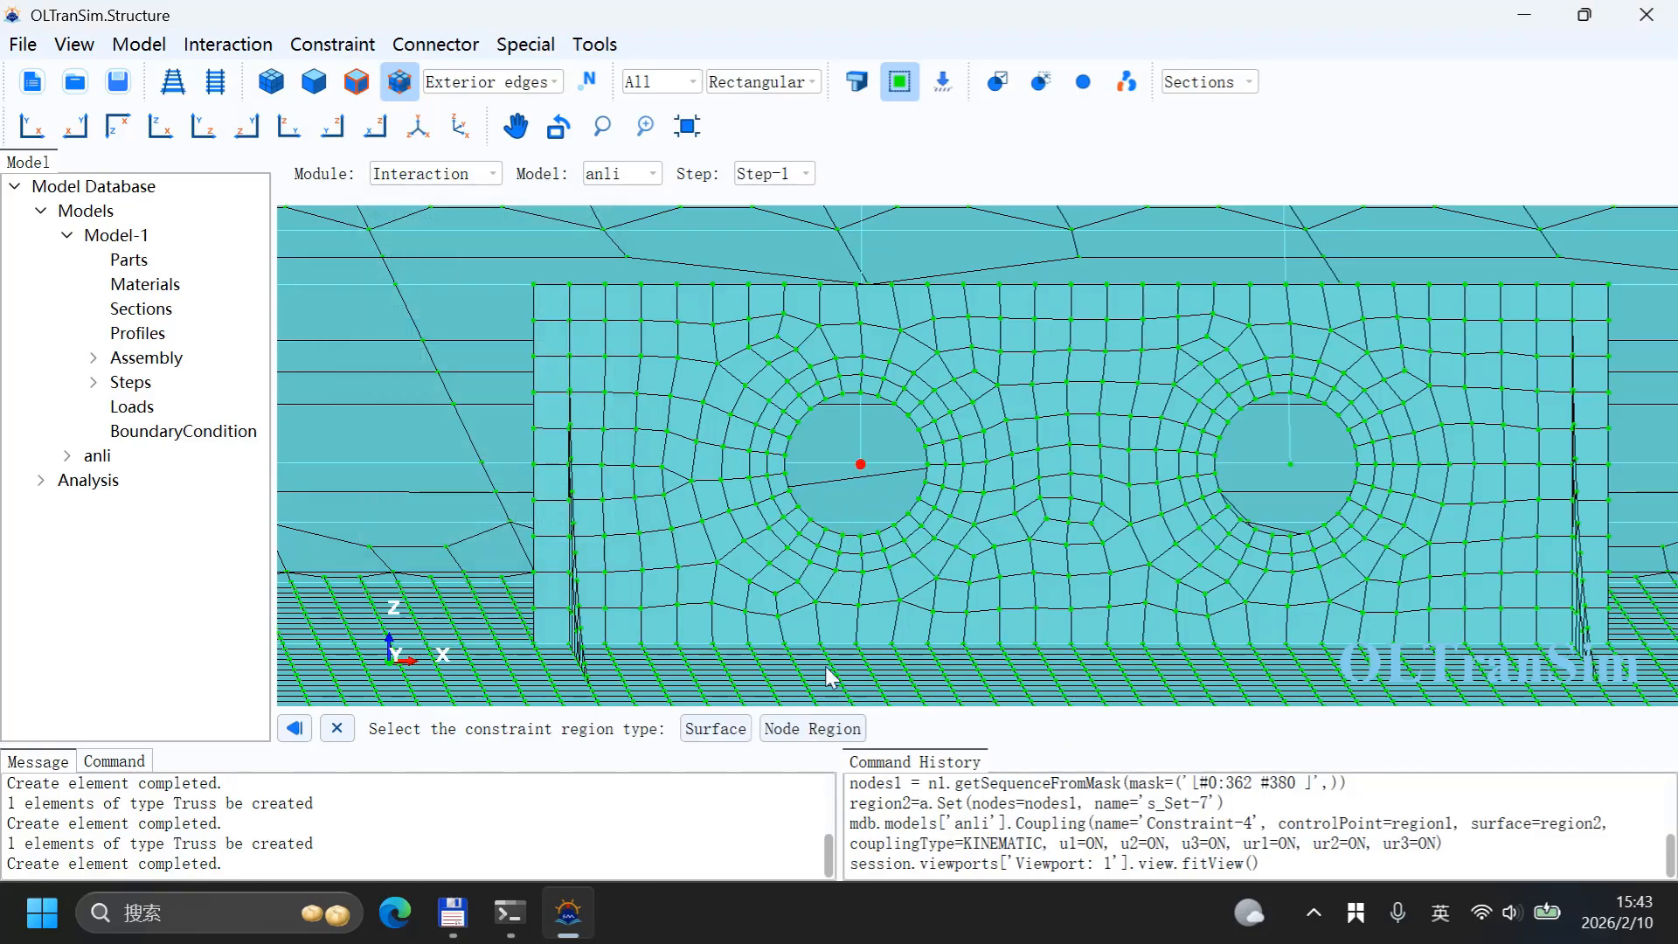
click(826, 728)
click(843, 395)
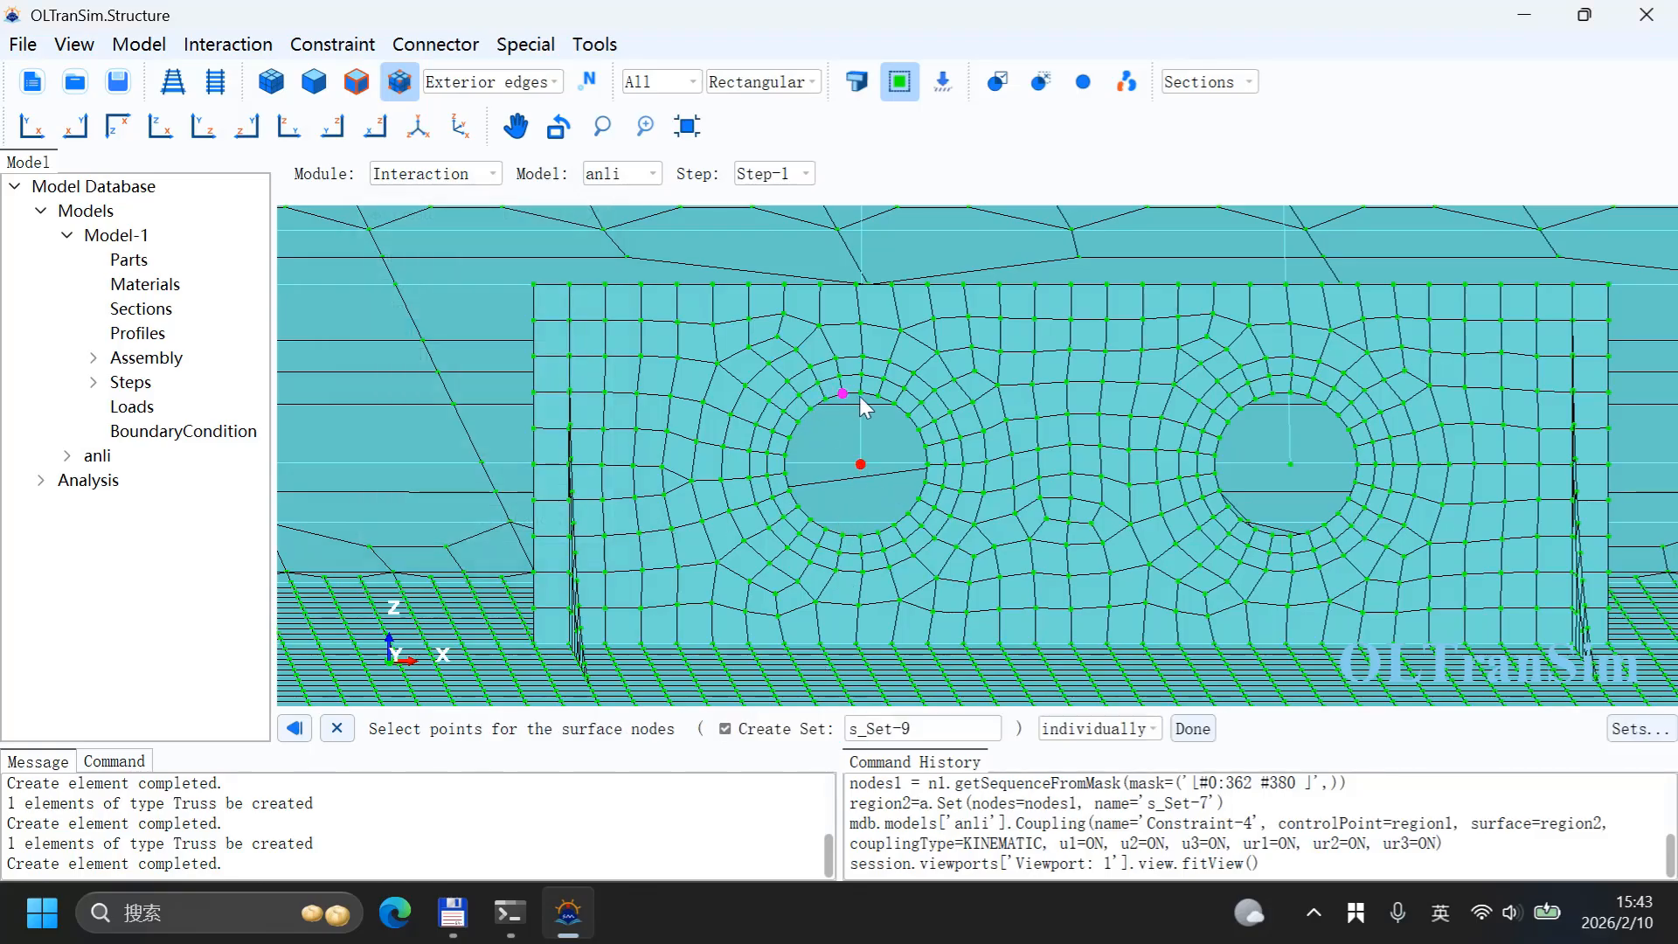
click(854, 403)
click(861, 395)
click(878, 399)
middle_click(886, 431)
click(795, 612)
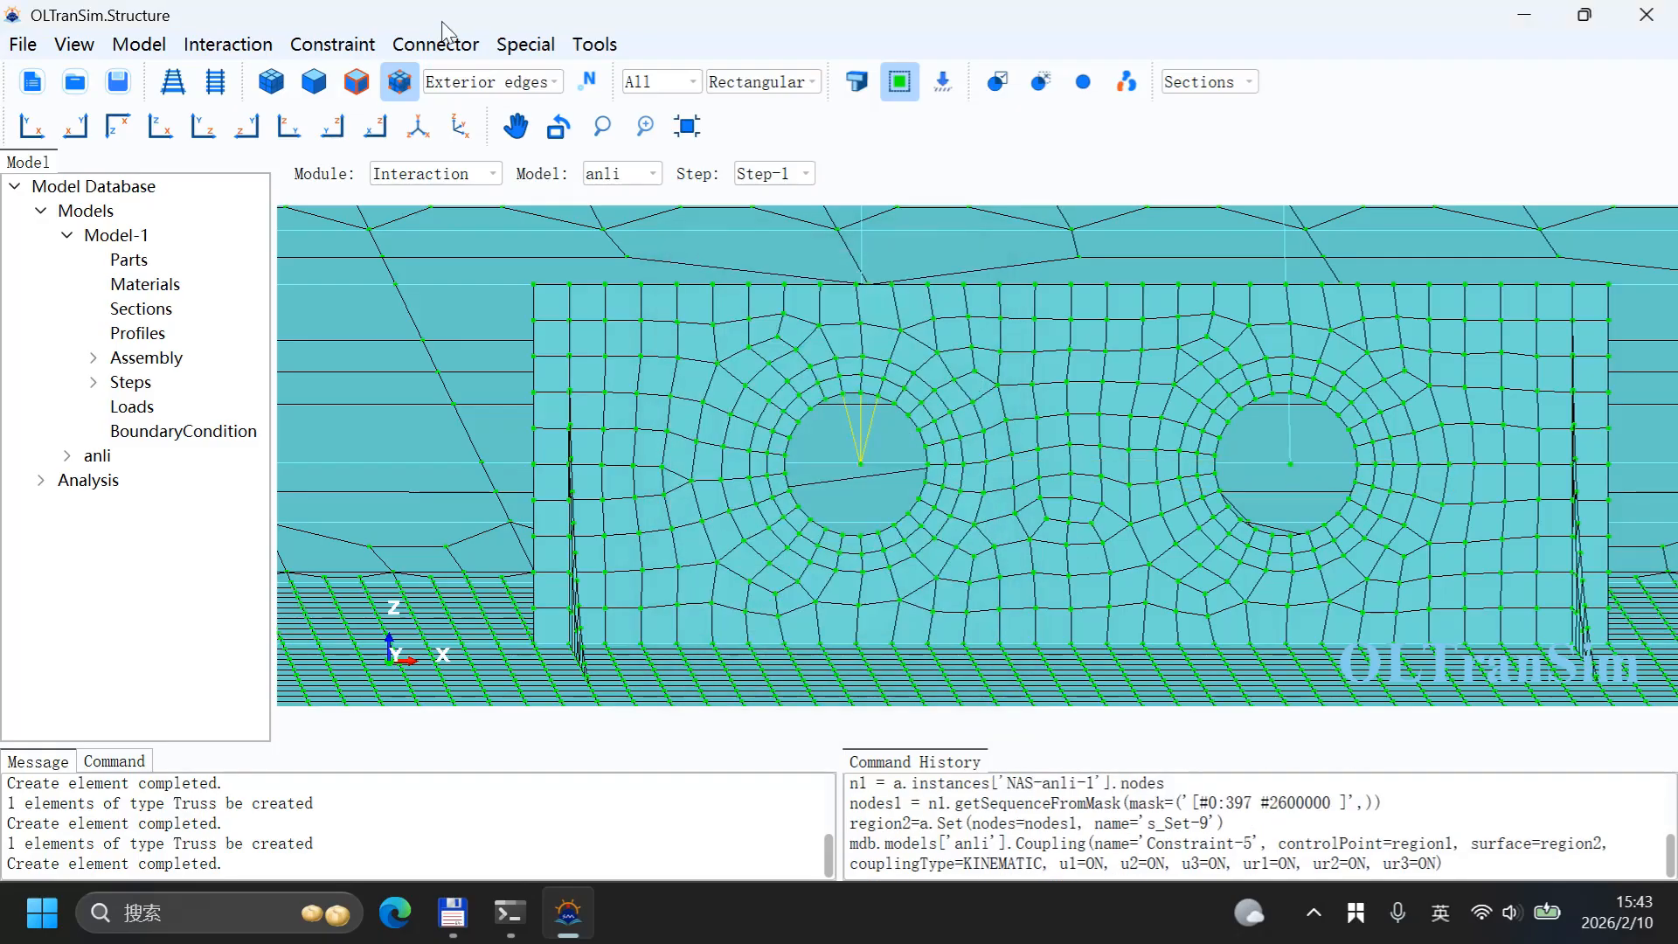
Step: Create Constraint-6, a kinematic coupling from that wall's right hole centre node to the nodes above the hole
click(349, 48)
click(332, 102)
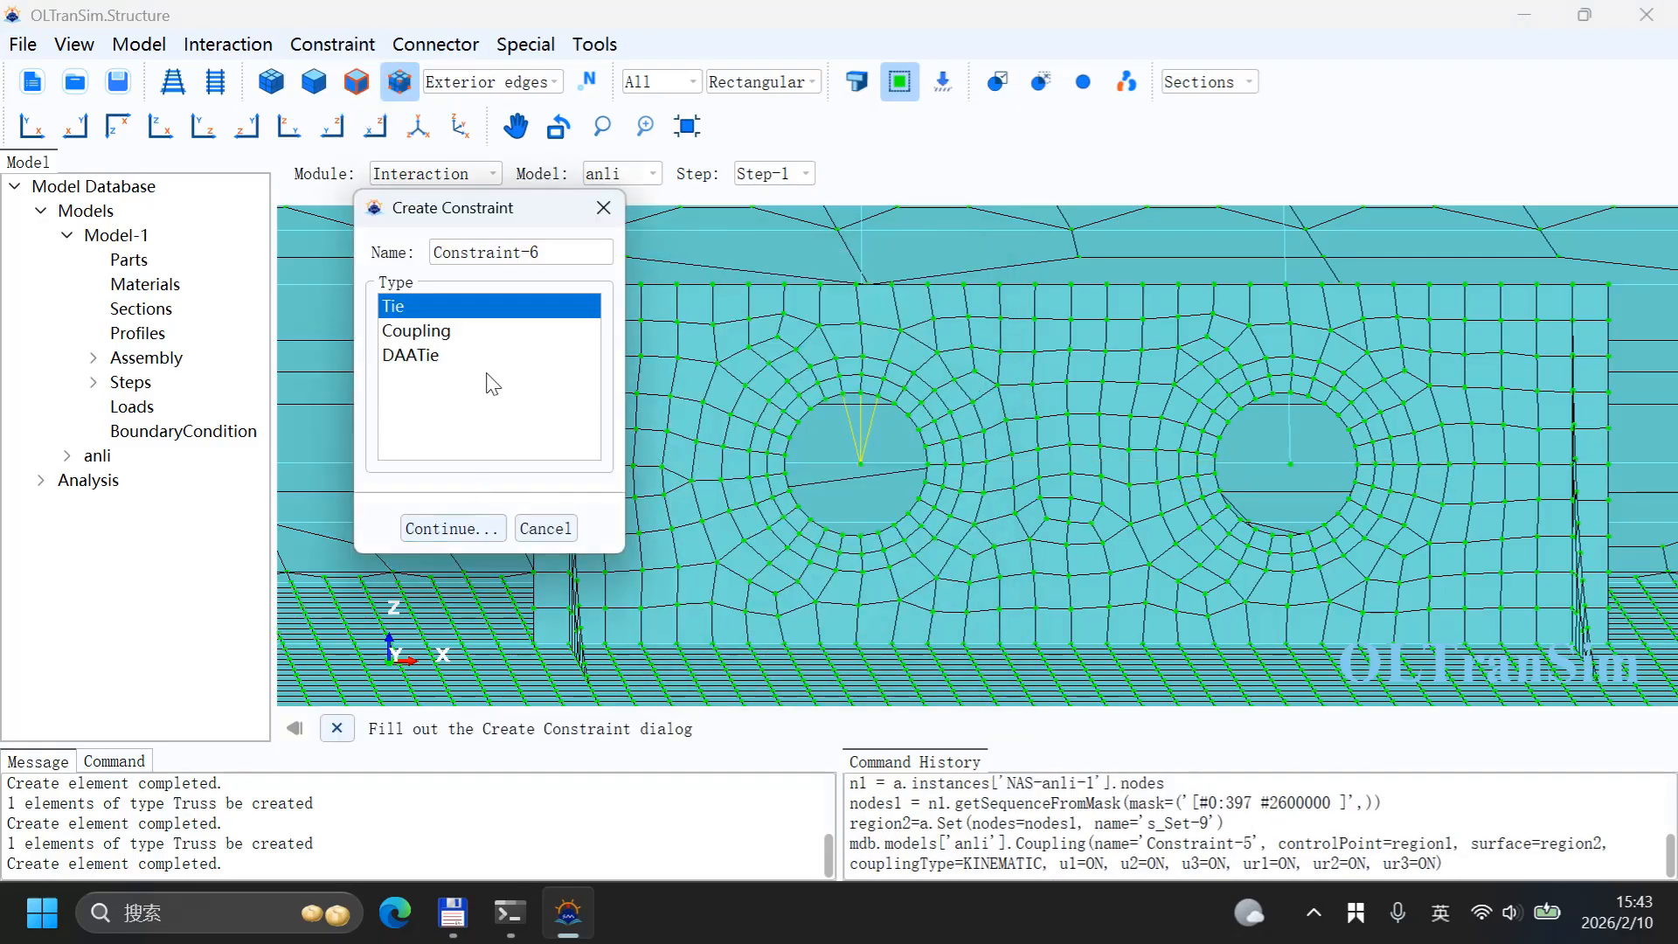
click(525, 333)
click(452, 528)
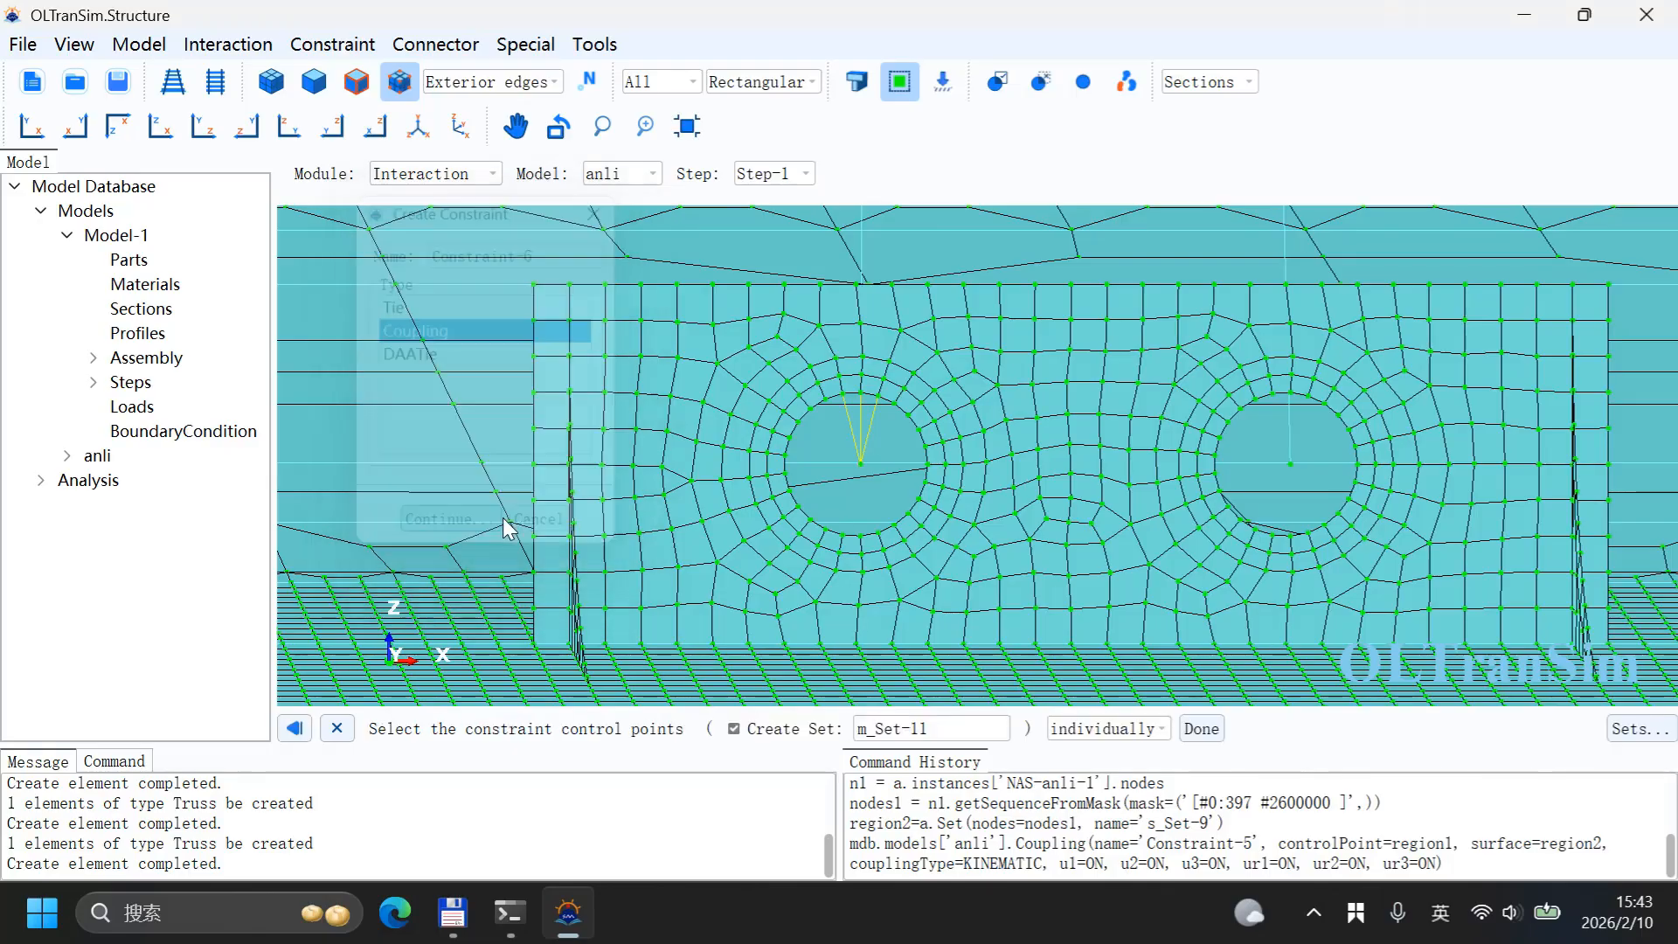
click(1255, 490)
click(813, 729)
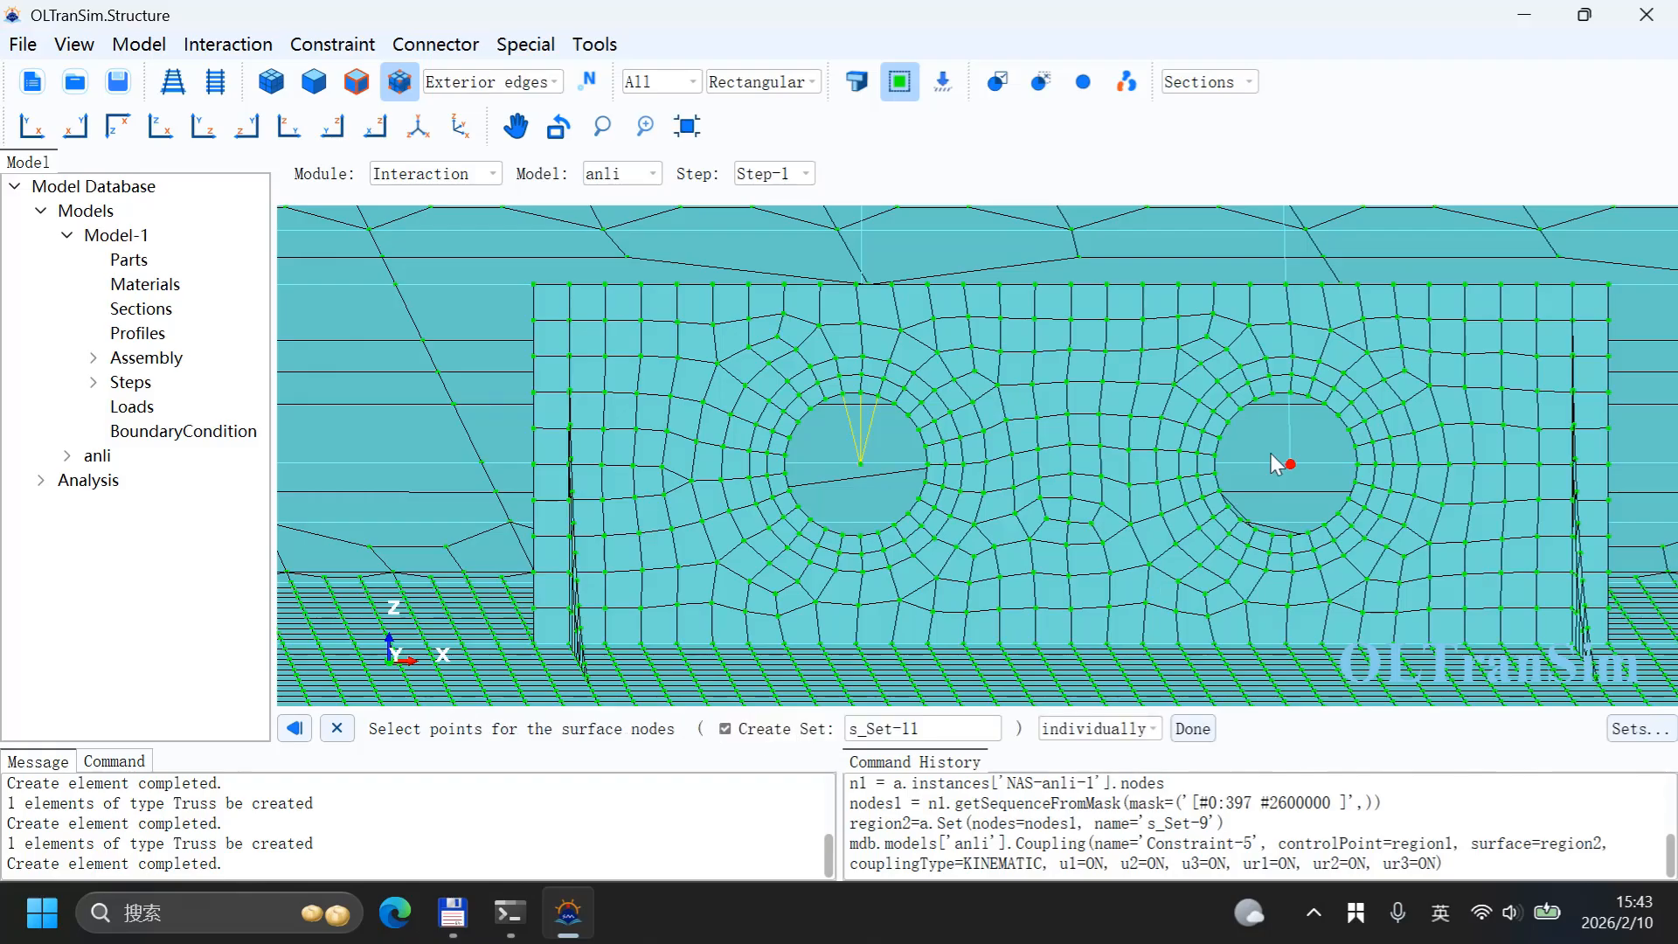
click(1274, 393)
click(1293, 393)
middle_click(1243, 492)
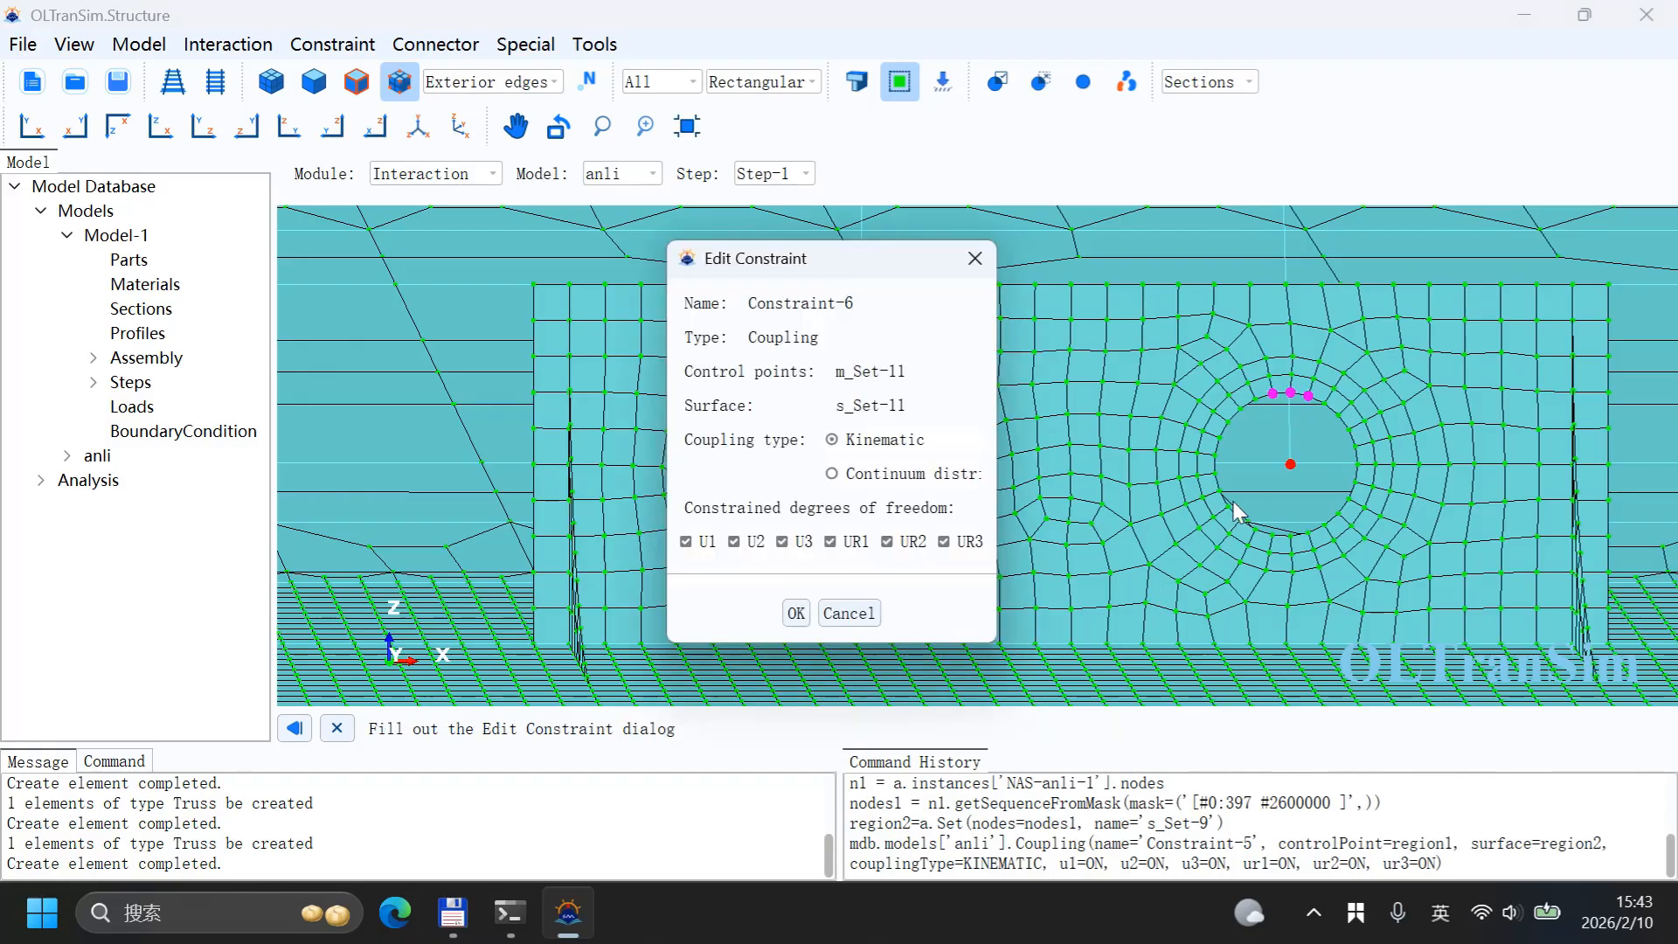
click(794, 611)
Step: On the fourth lifting wall, create Constraint-7, a kinematic coupling from the left hole's centre node to the three nodes above it
scroll(905, 480, down, 3)
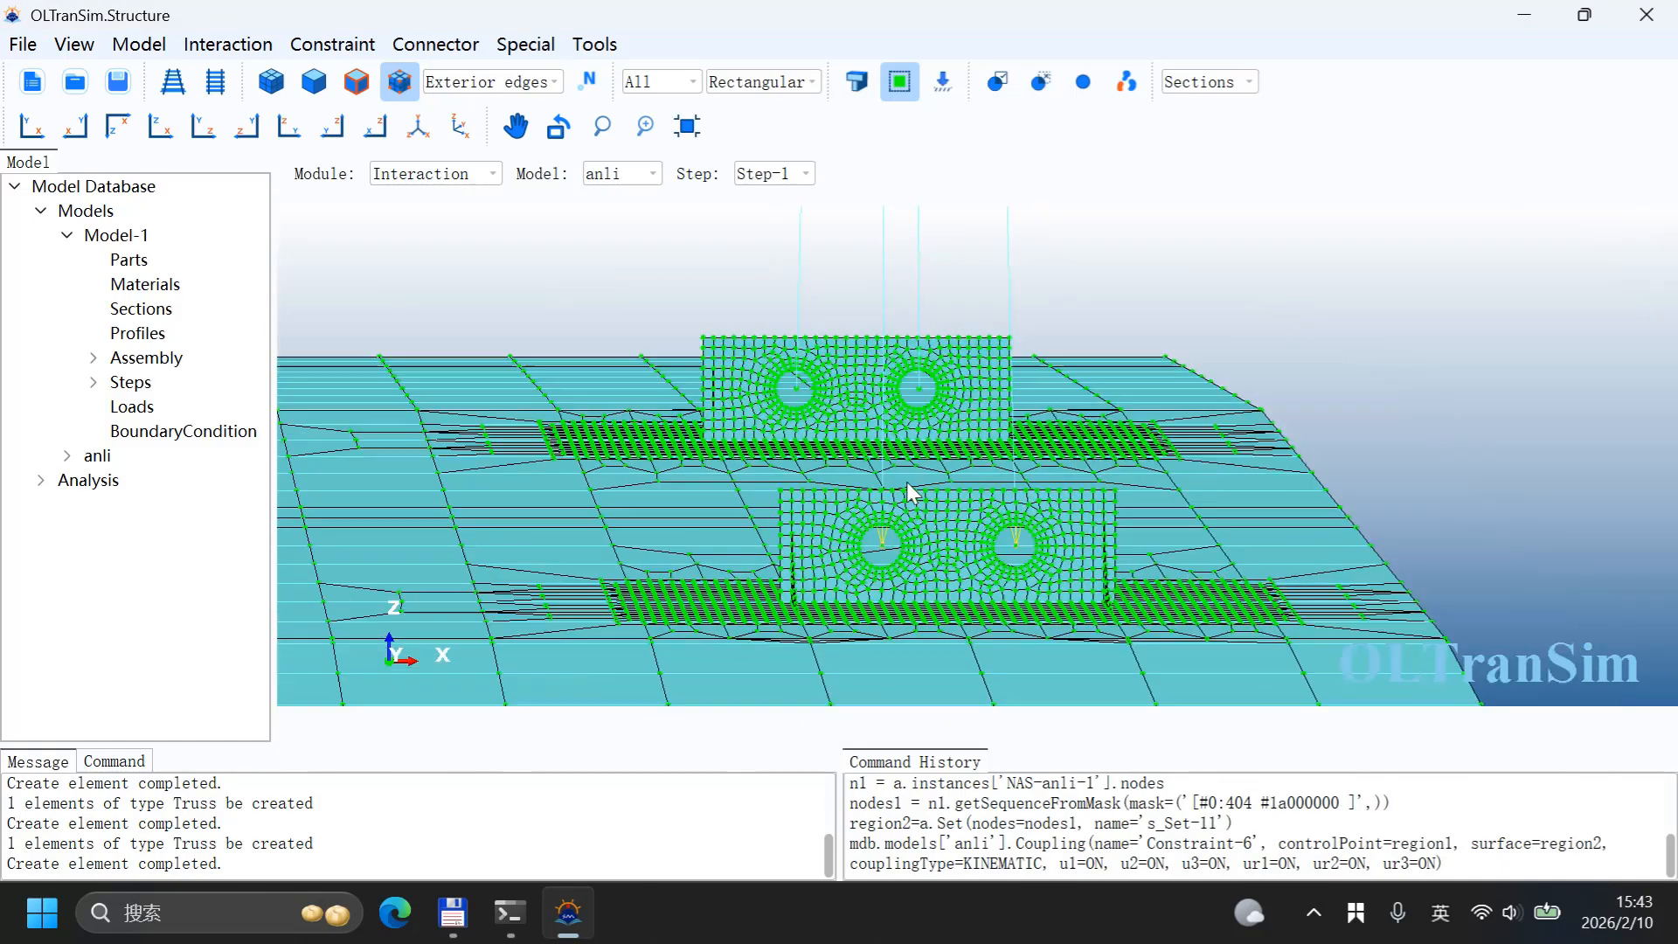
scroll(789, 386, up, 8)
scroll(803, 385, down, 3)
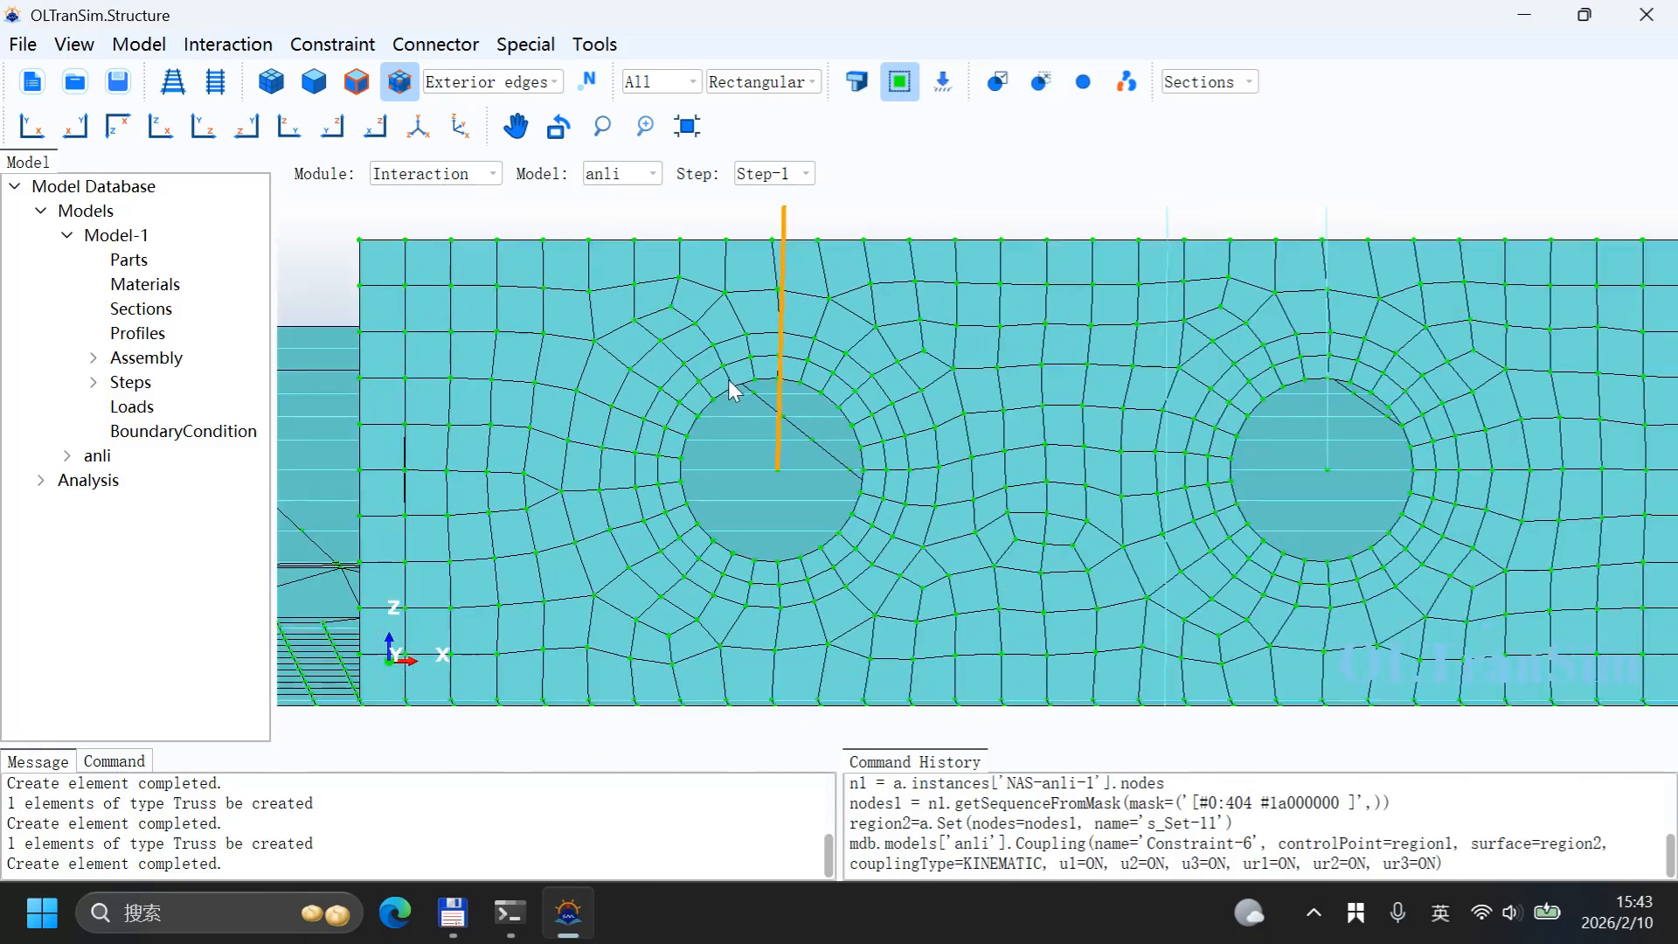
click(332, 44)
click(348, 107)
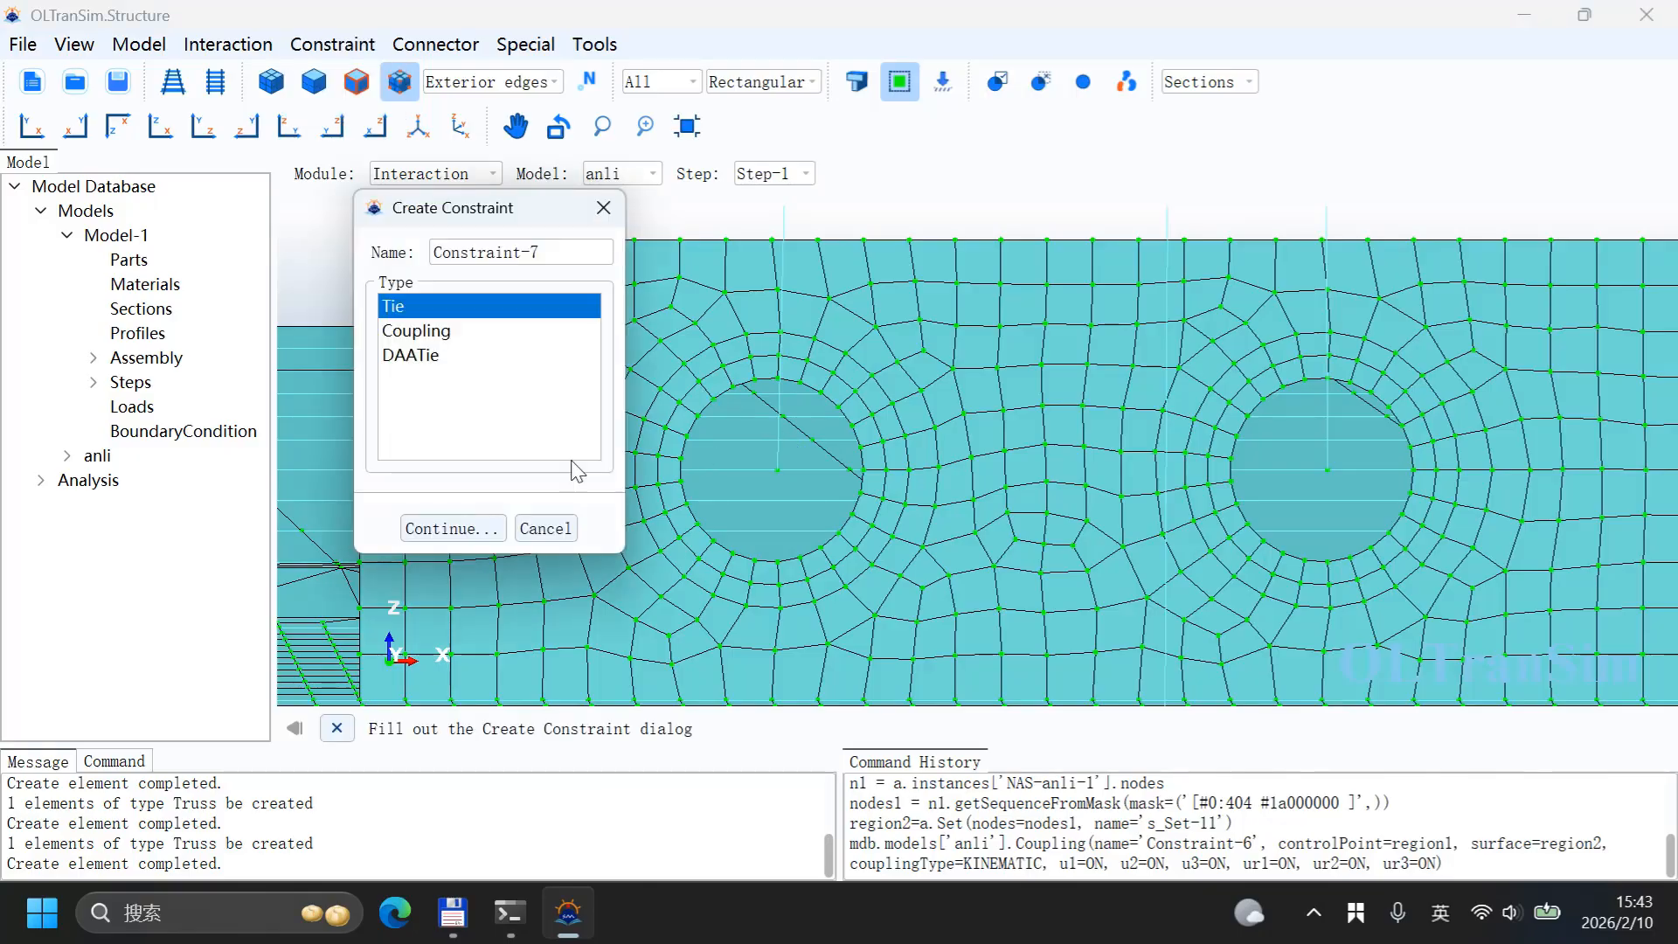
click(497, 332)
click(446, 528)
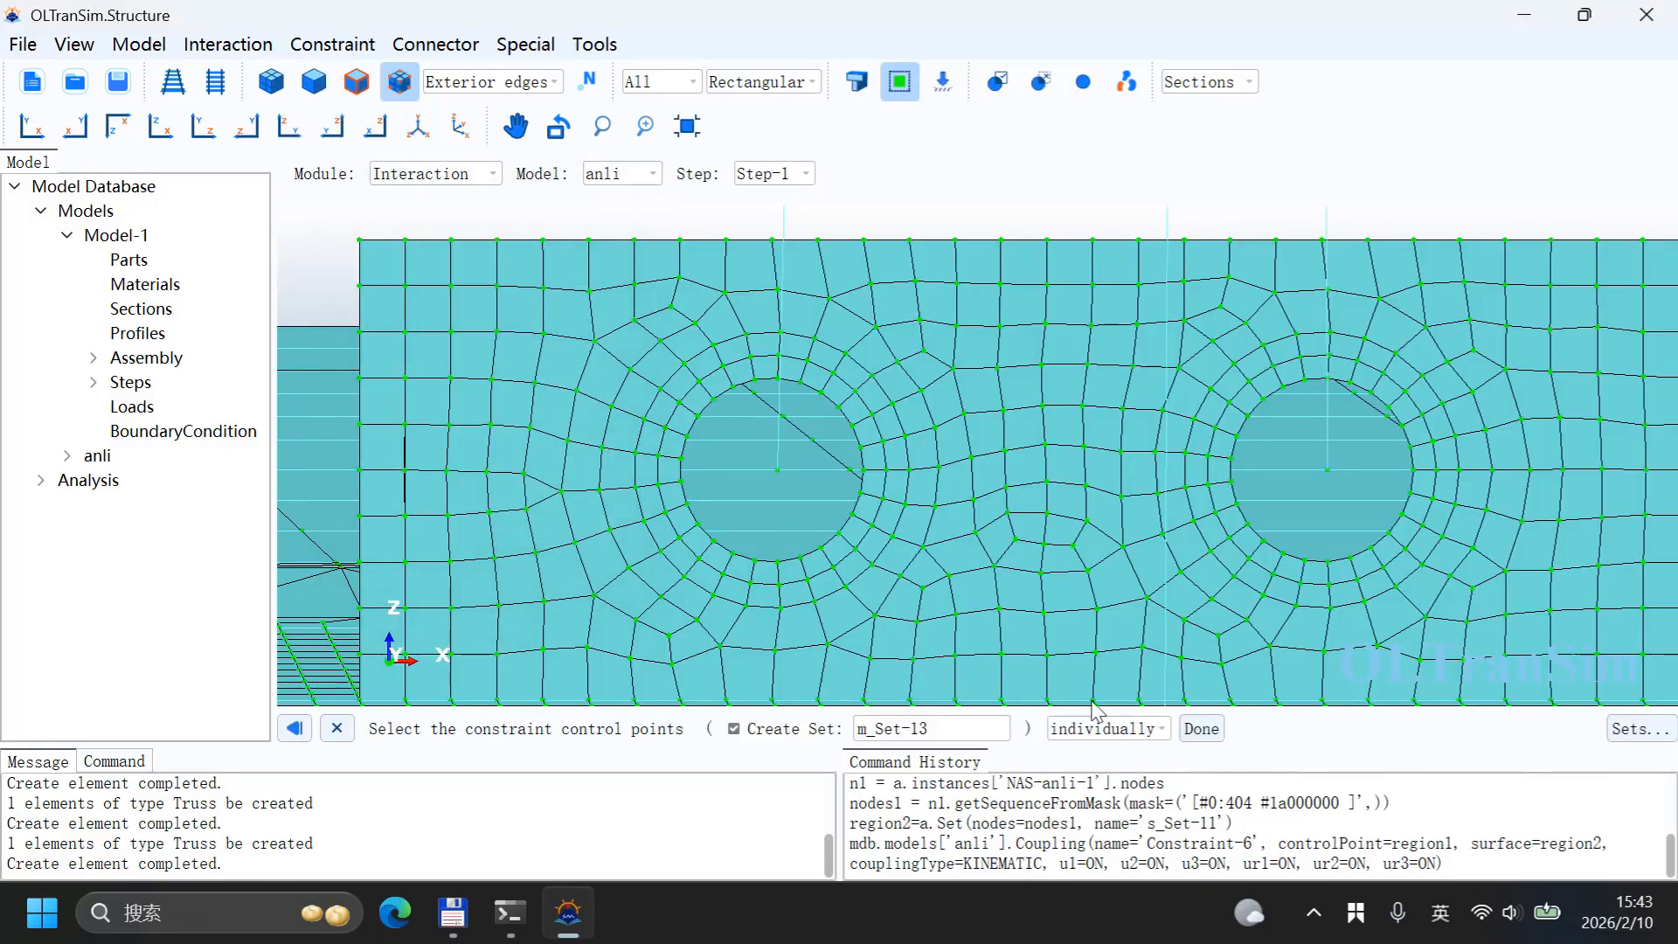
click(777, 469)
middle_click(763, 449)
click(839, 728)
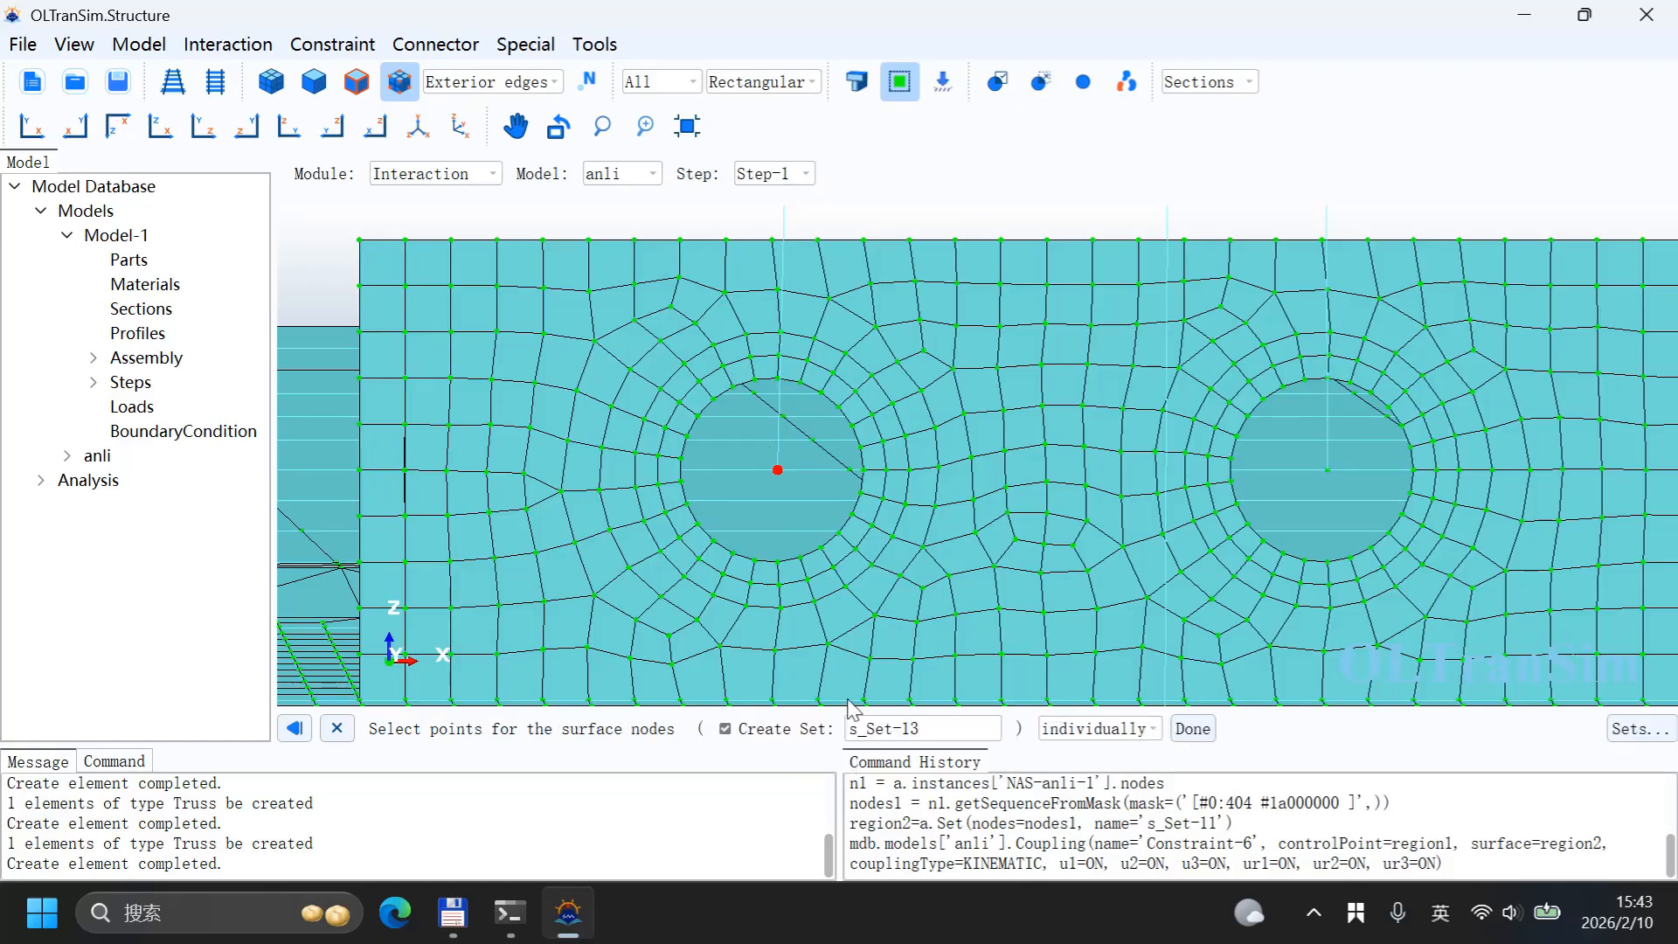
click(755, 380)
click(777, 379)
click(801, 383)
middle_click(810, 472)
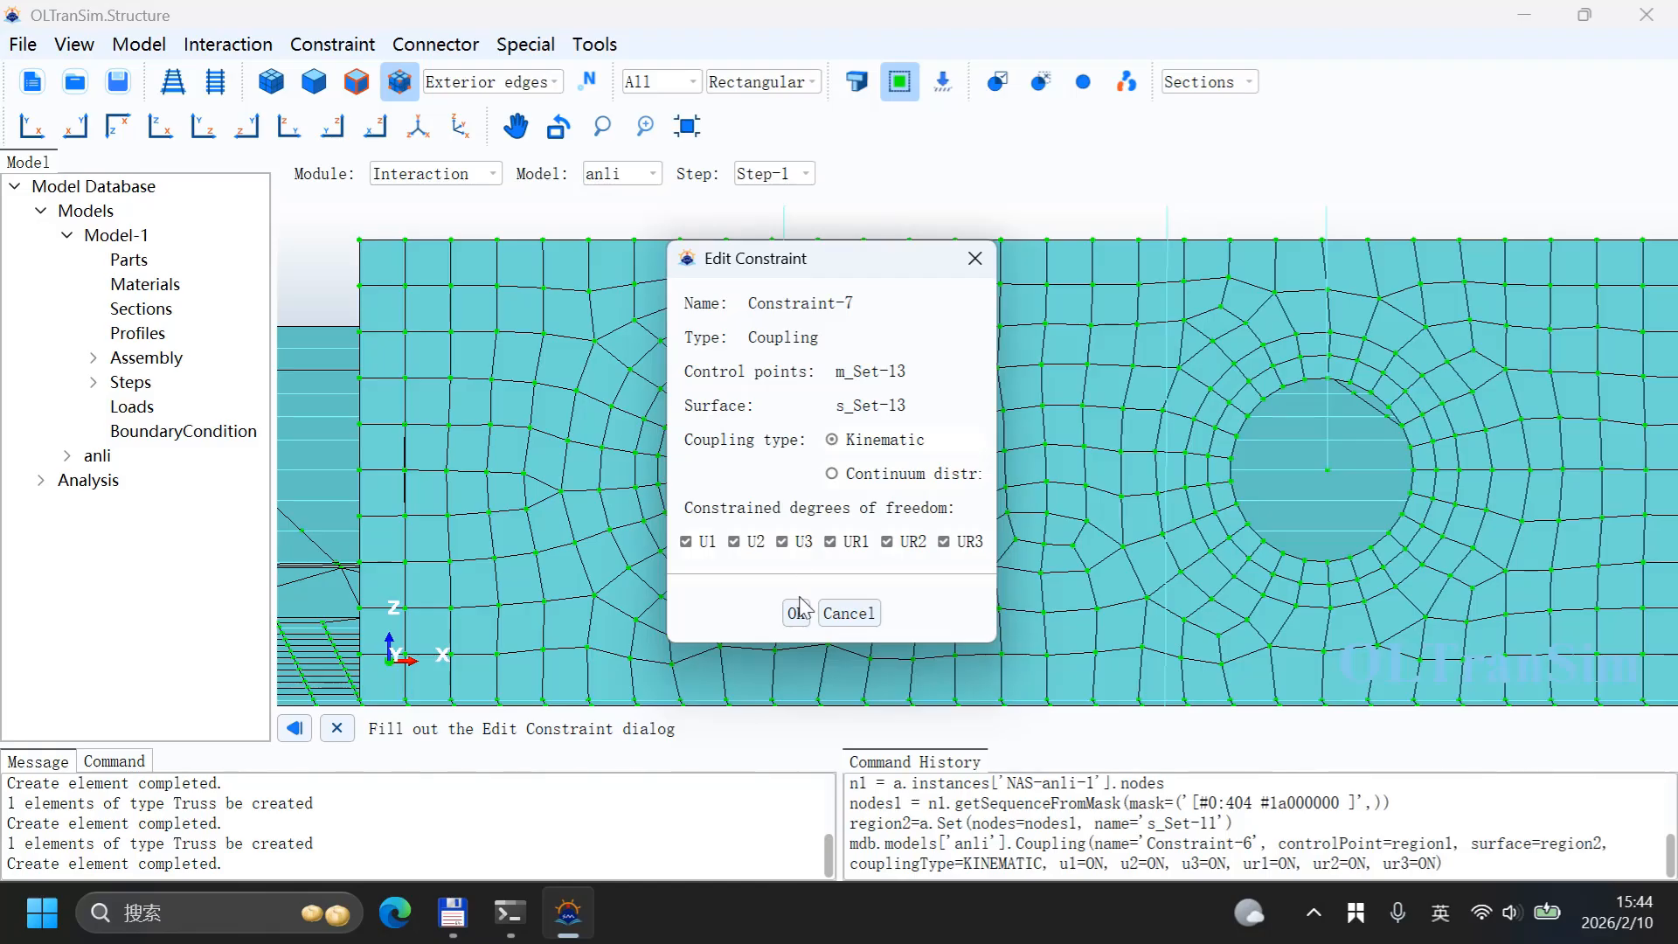
click(797, 609)
Step: Create Constraint-8, a kinematic coupling from that wall's right hole centre node to the nodes above the hole
click(362, 44)
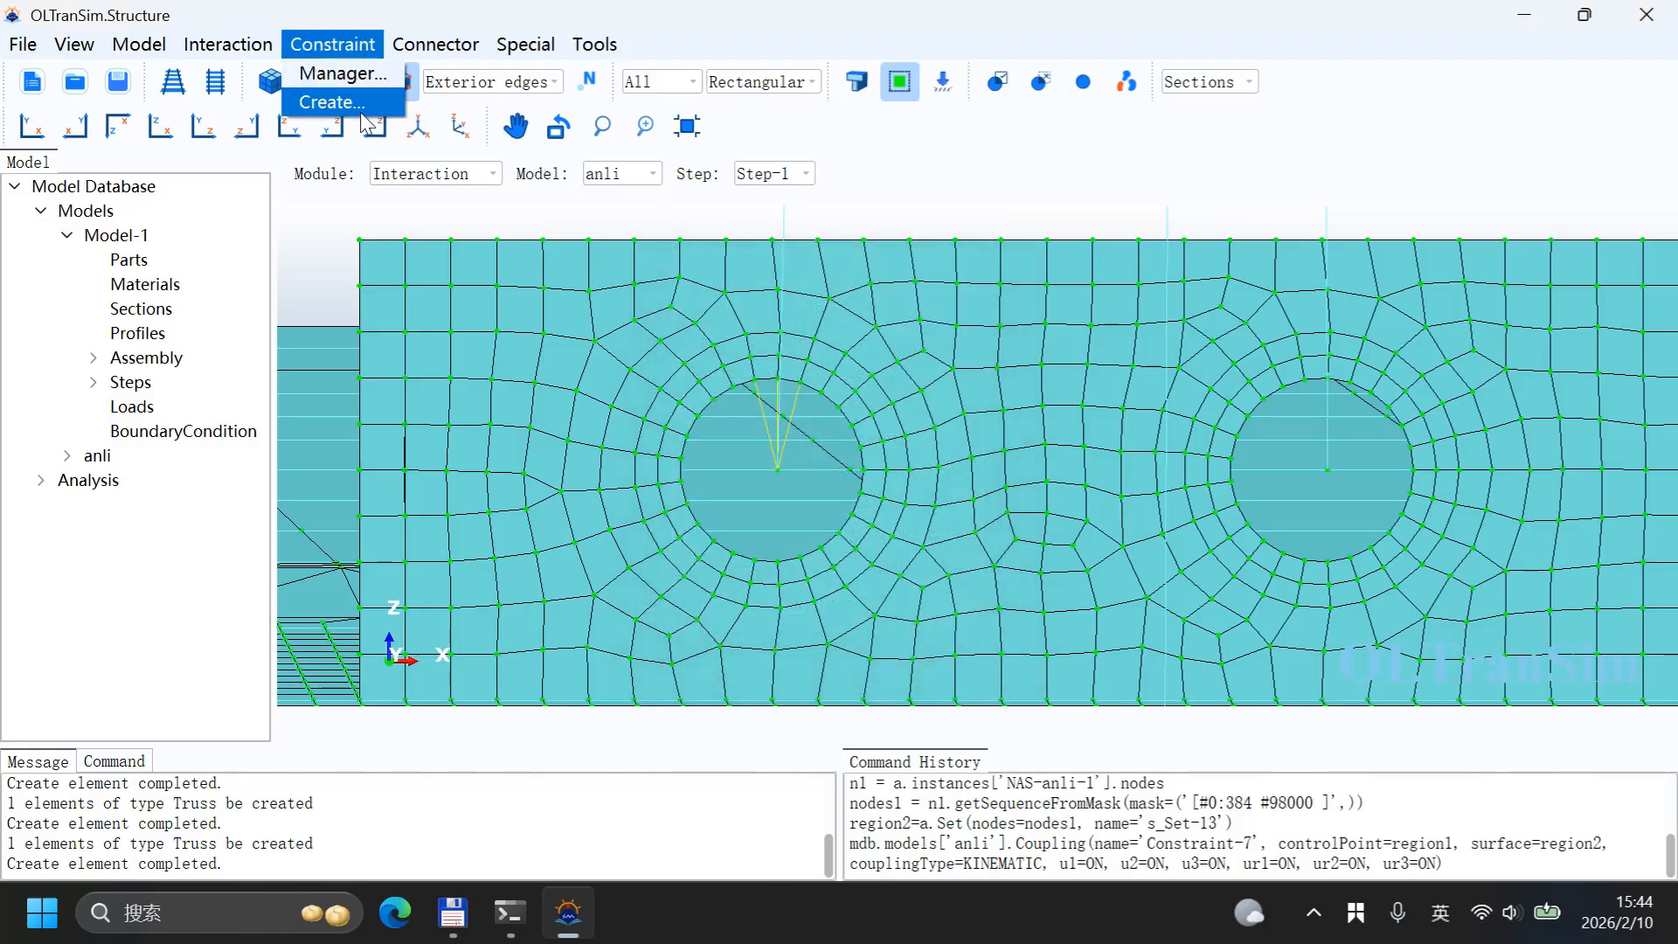
click(350, 99)
click(419, 330)
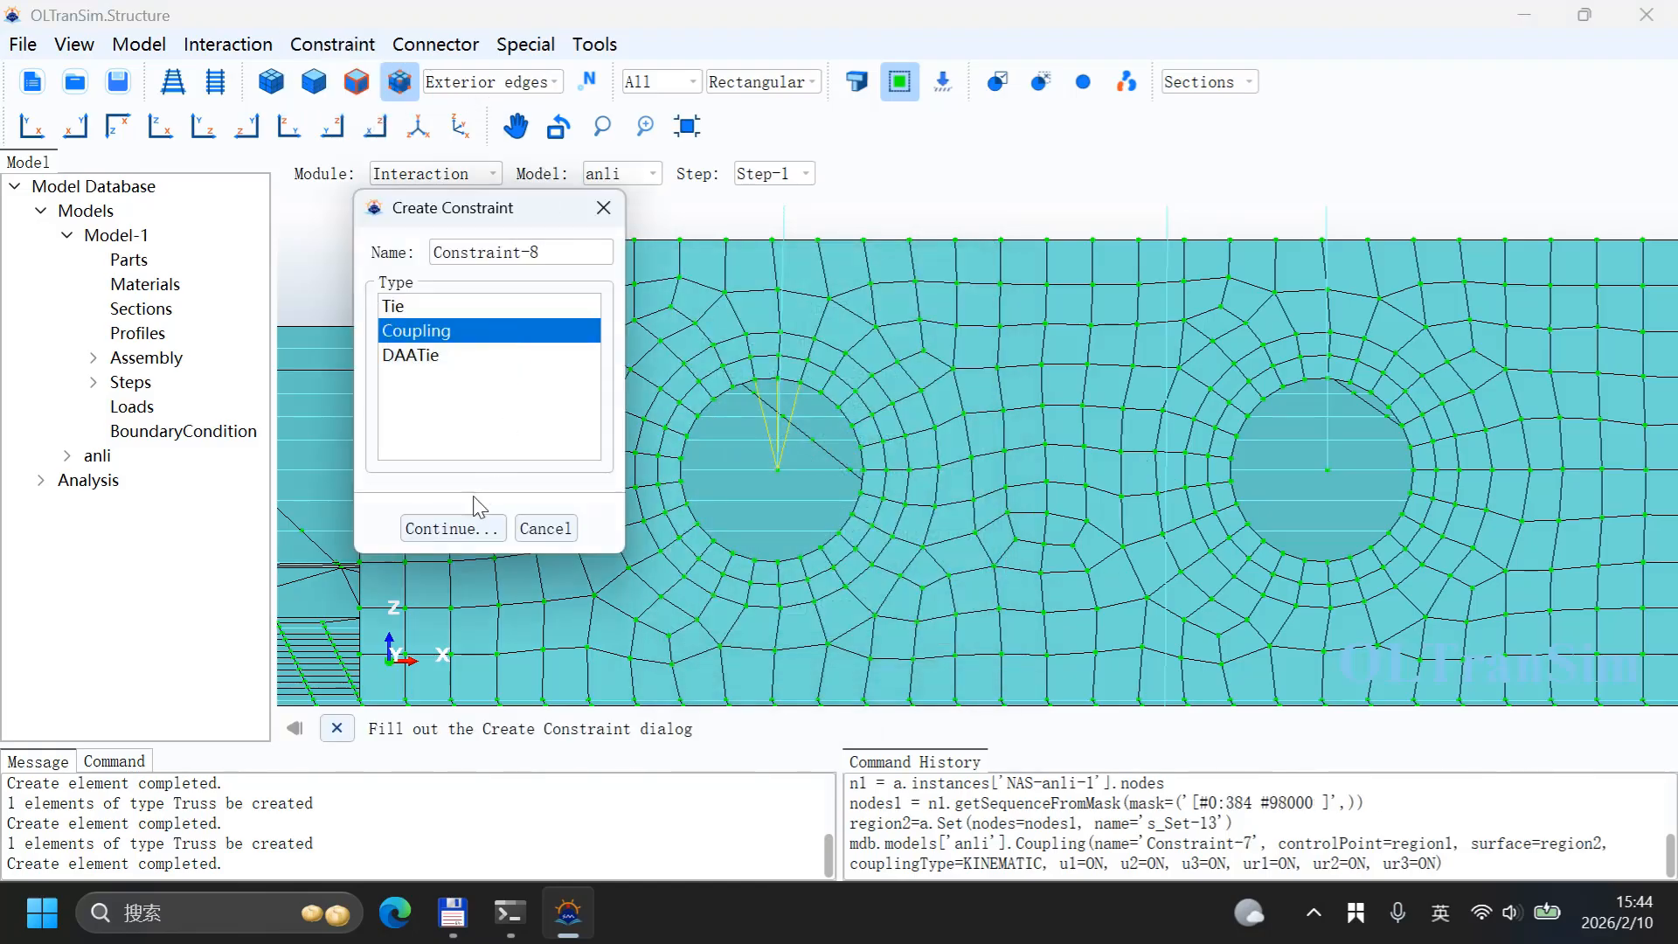
click(473, 523)
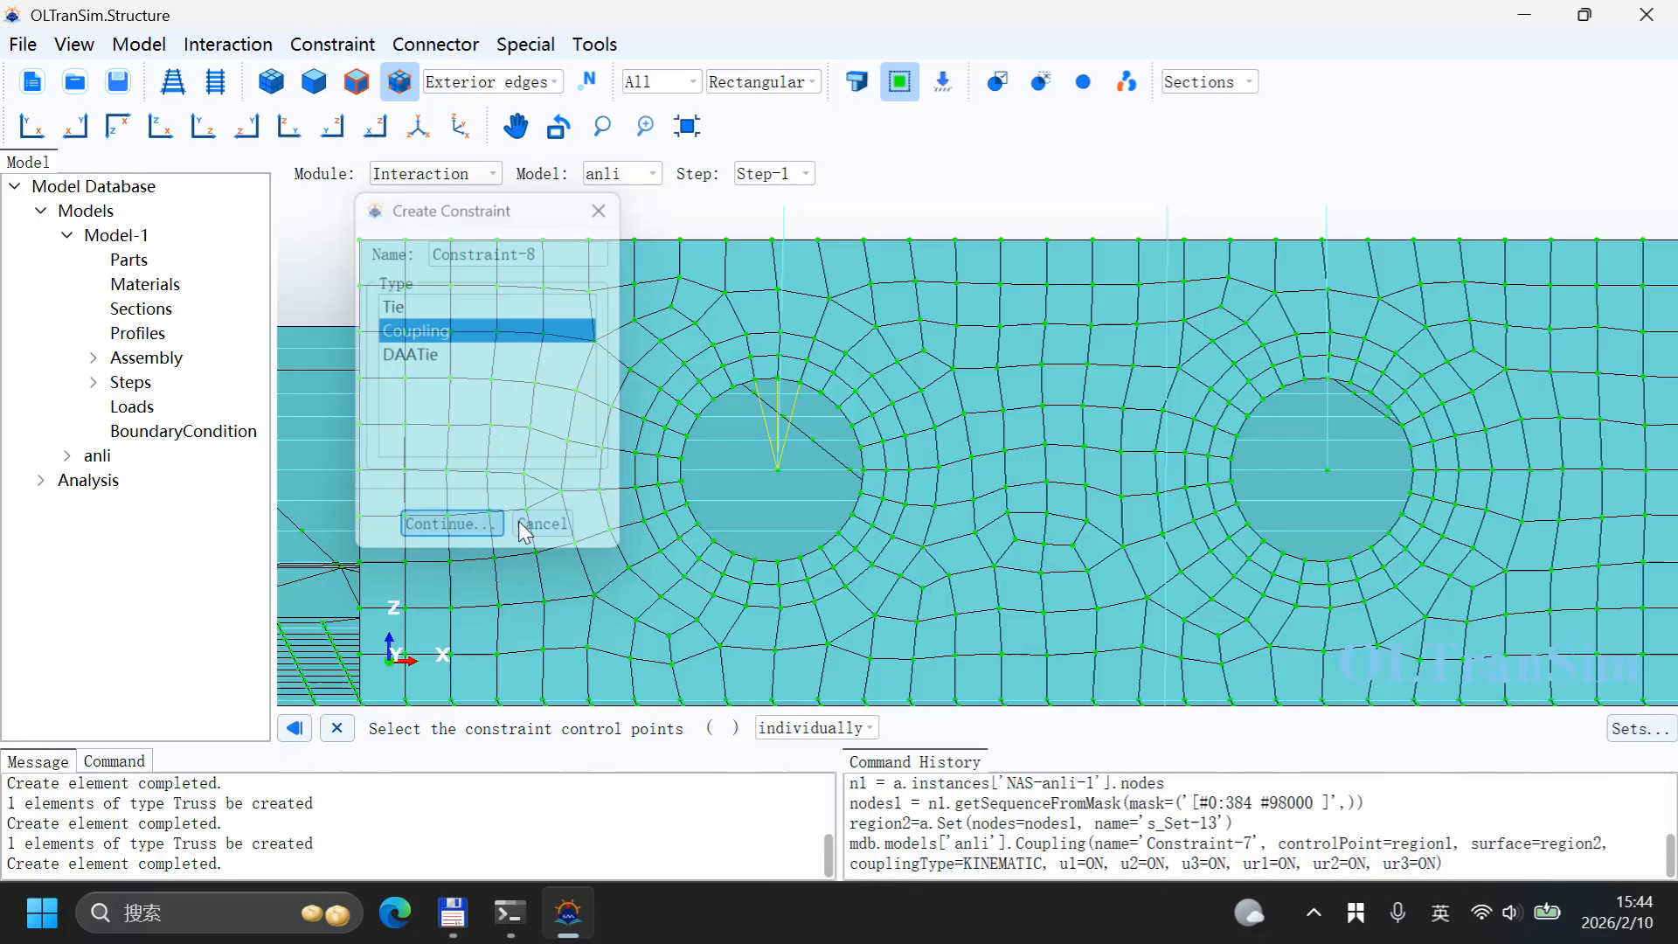
click(1327, 470)
middle_click(1206, 549)
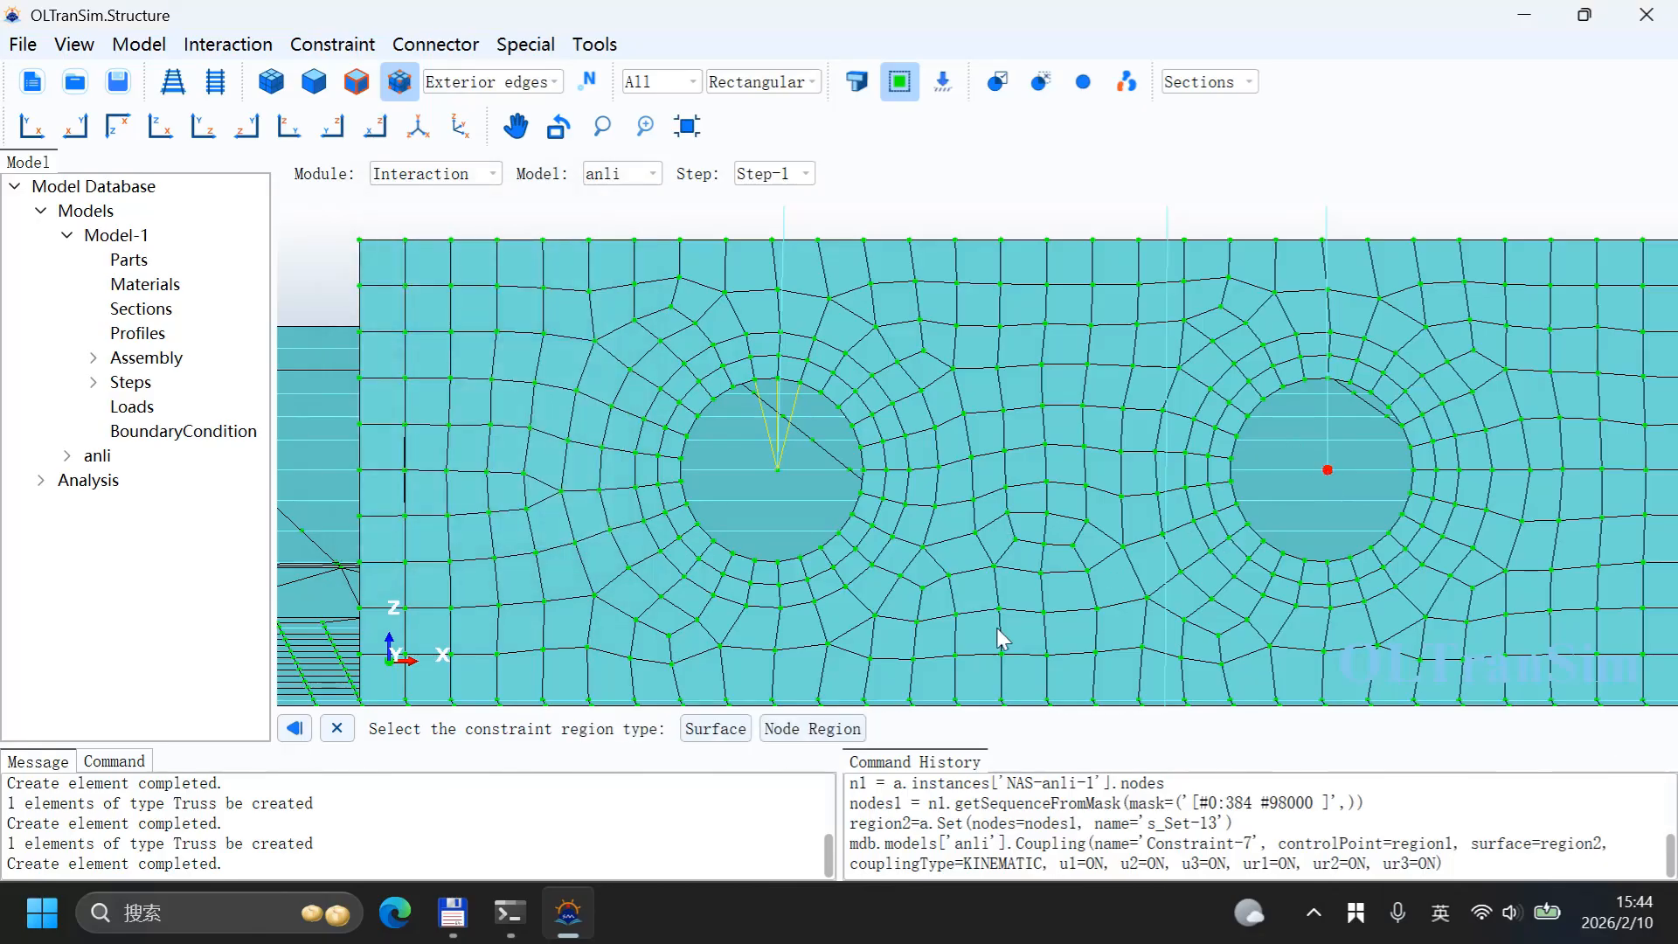
click(837, 736)
click(1304, 380)
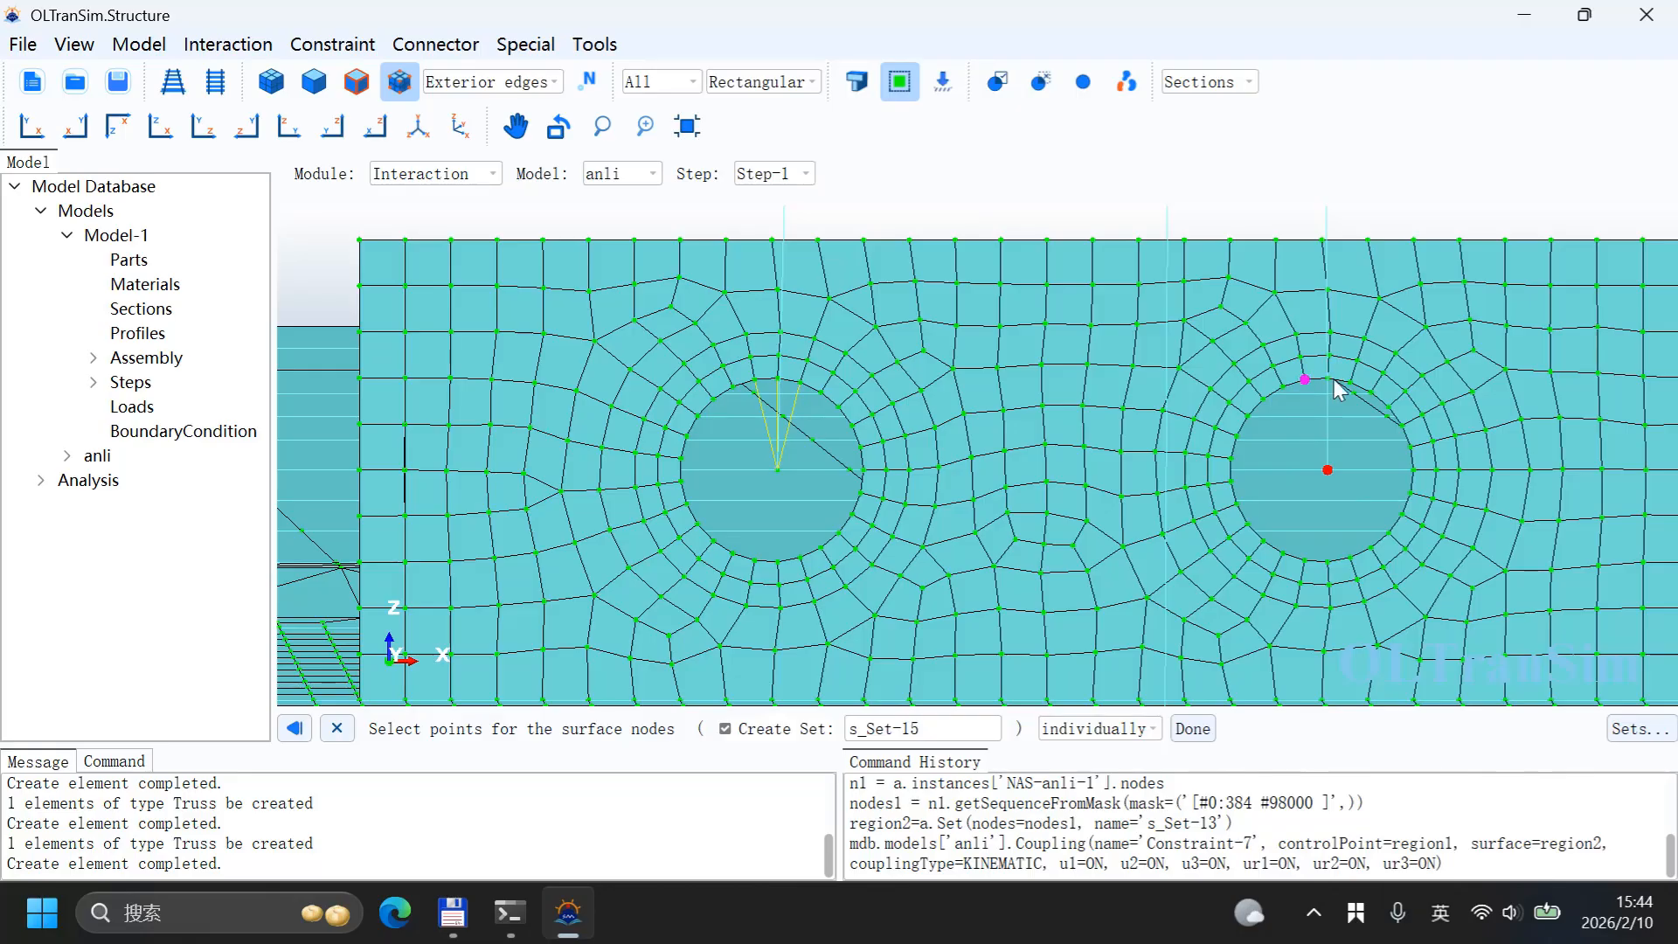
click(1330, 383)
middle_click(1254, 457)
click(798, 611)
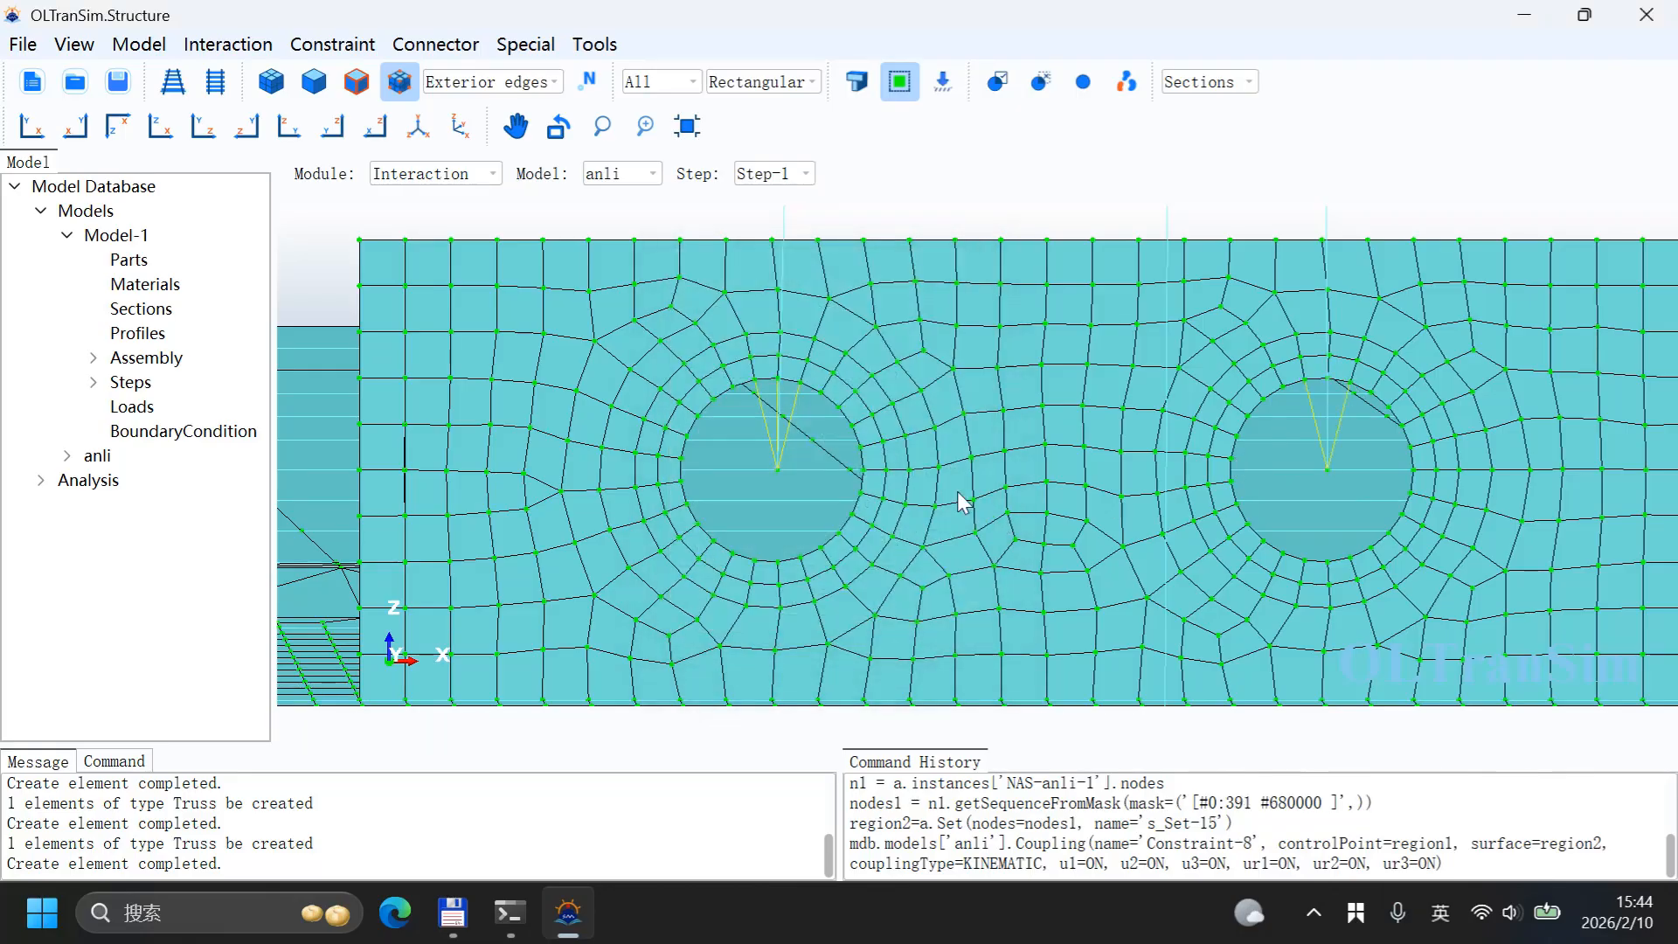
Step: Switch to the Step module and review the existing analysis steps in the Step Manager
scroll(957, 491, down, 3)
scroll(974, 429, down, 11)
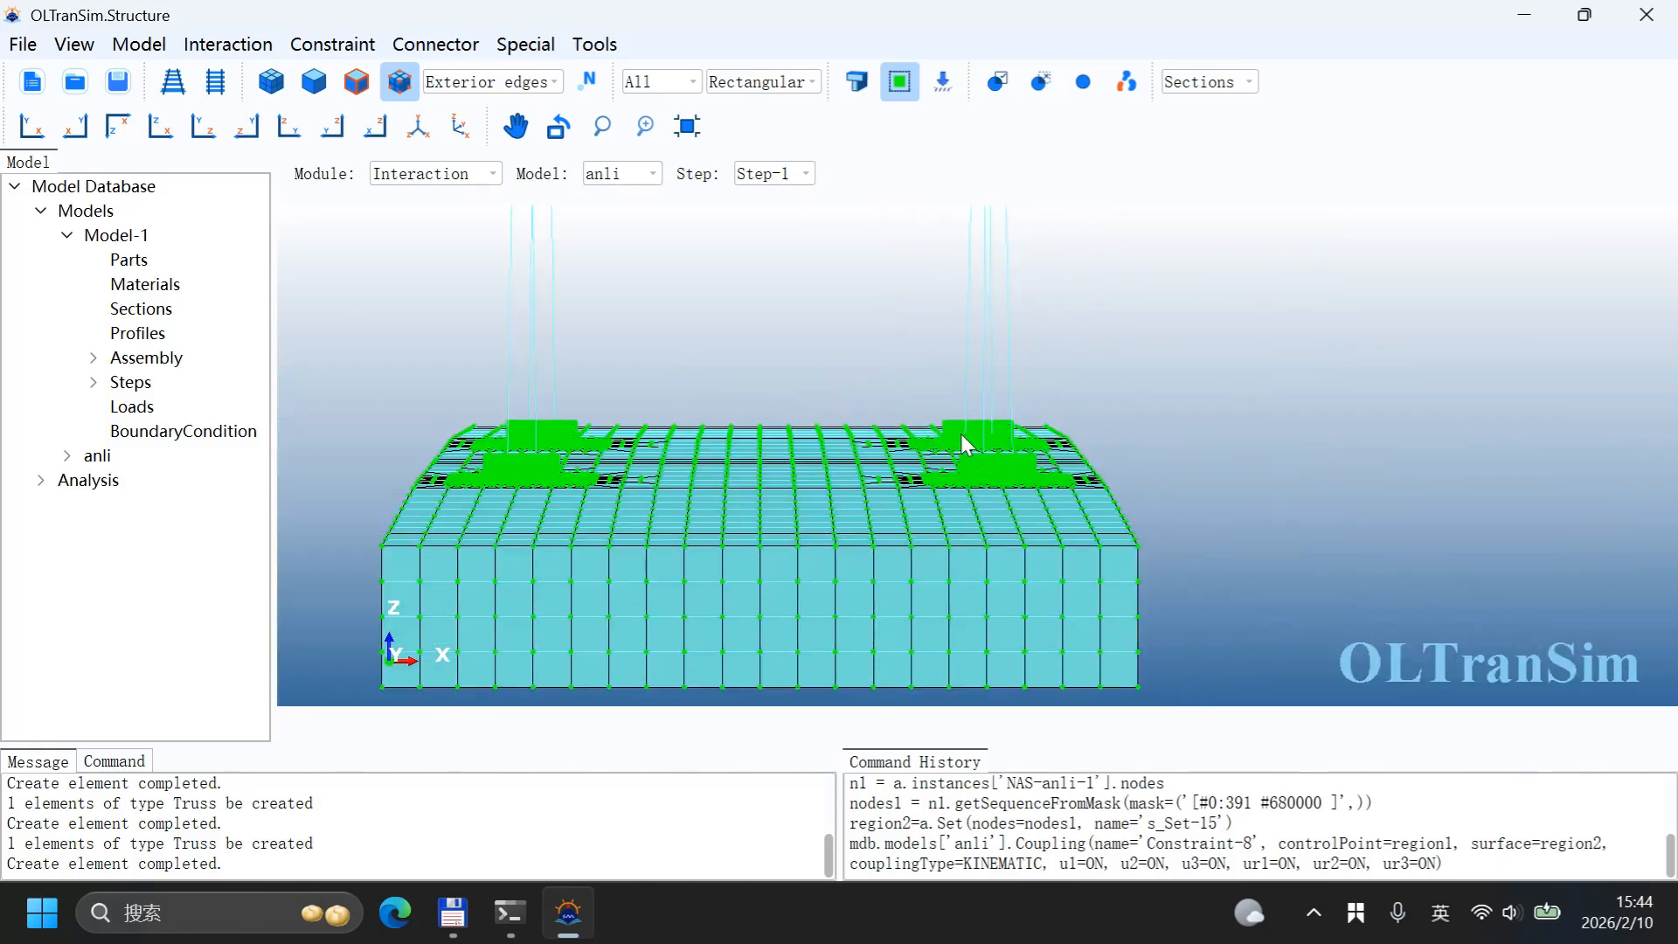
ctrl+alt+drag(795, 472, 1046, 402)
ctrl+alt+middle_drag(1046, 402, 1030, 416)
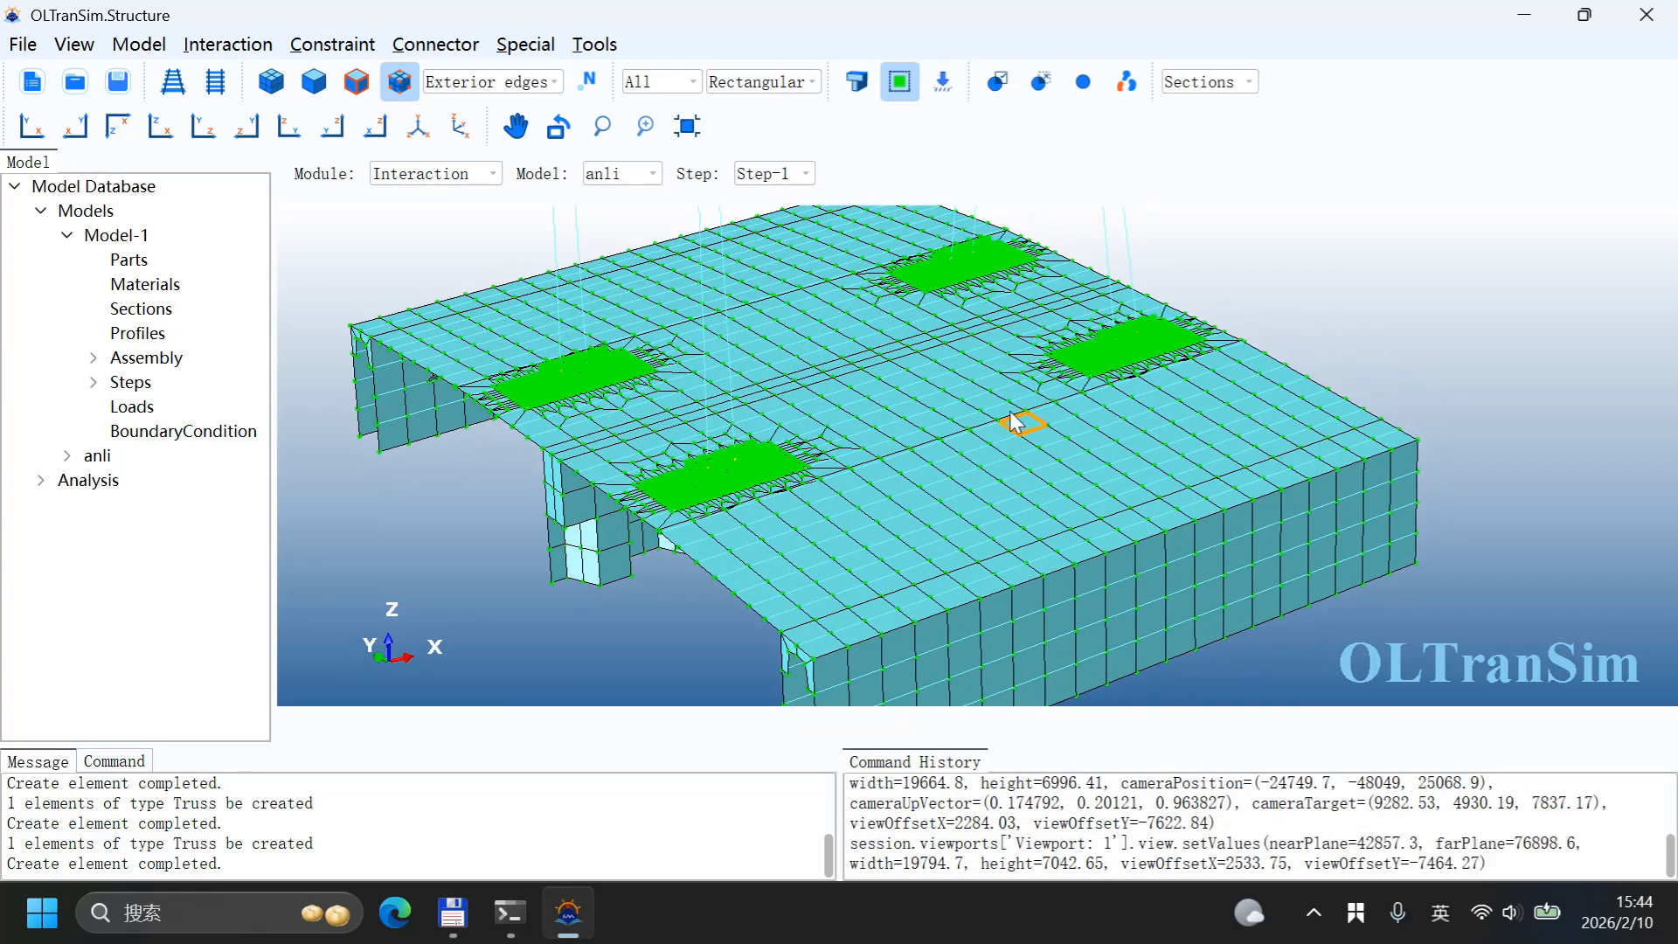
click(454, 179)
click(428, 271)
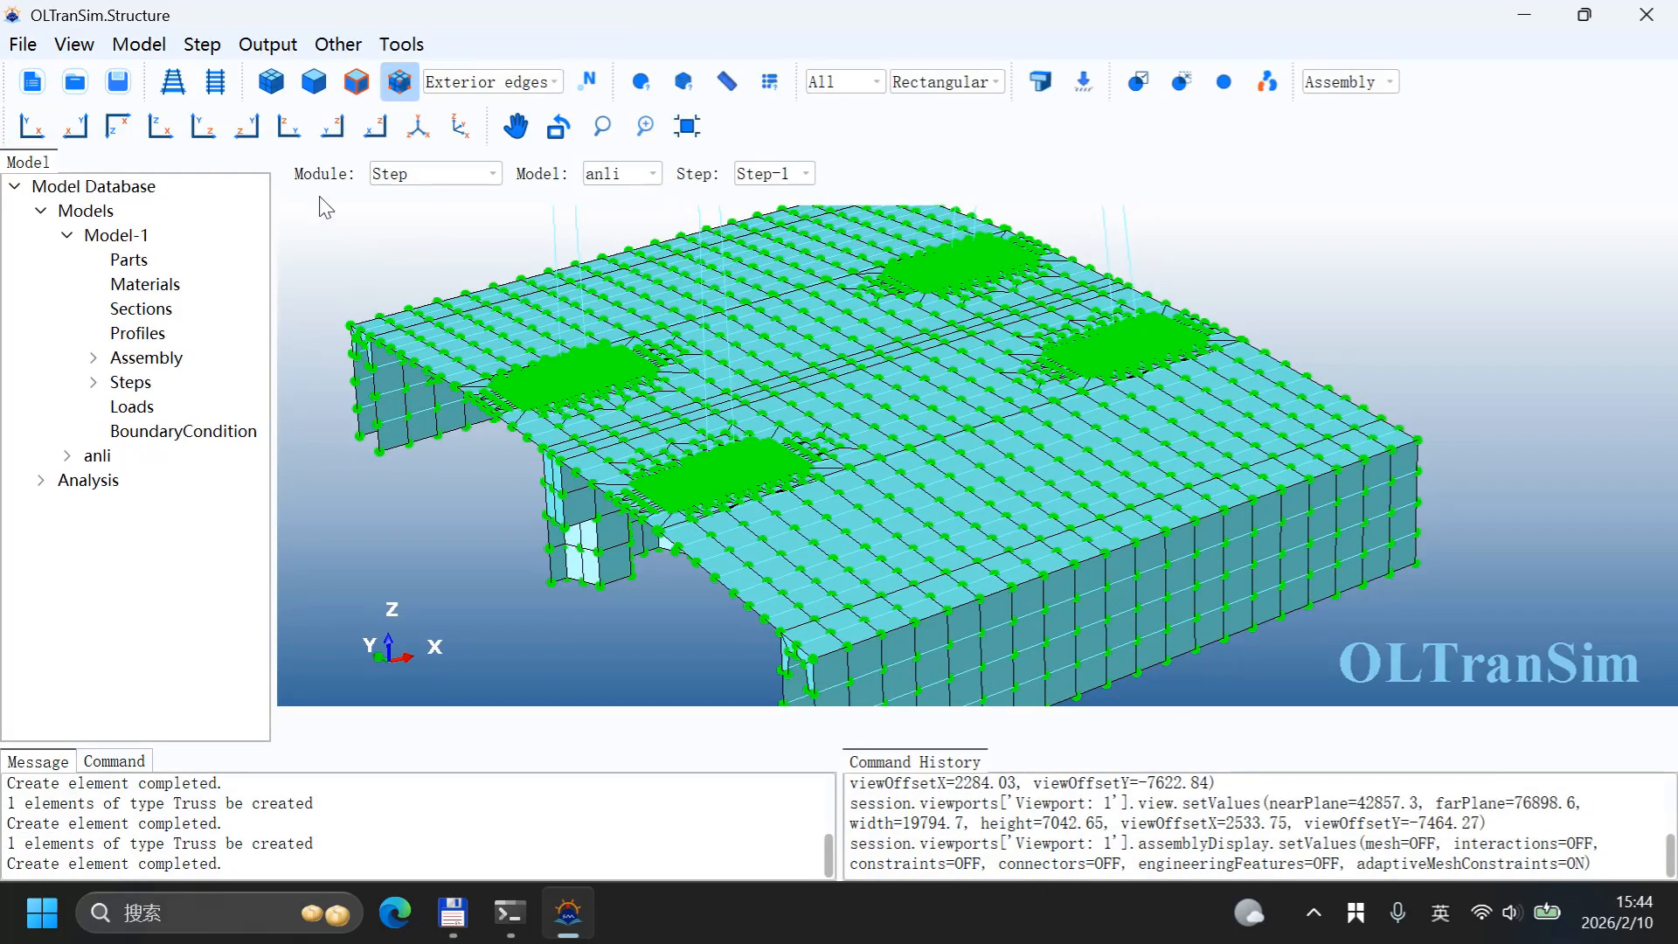
click(201, 43)
click(219, 70)
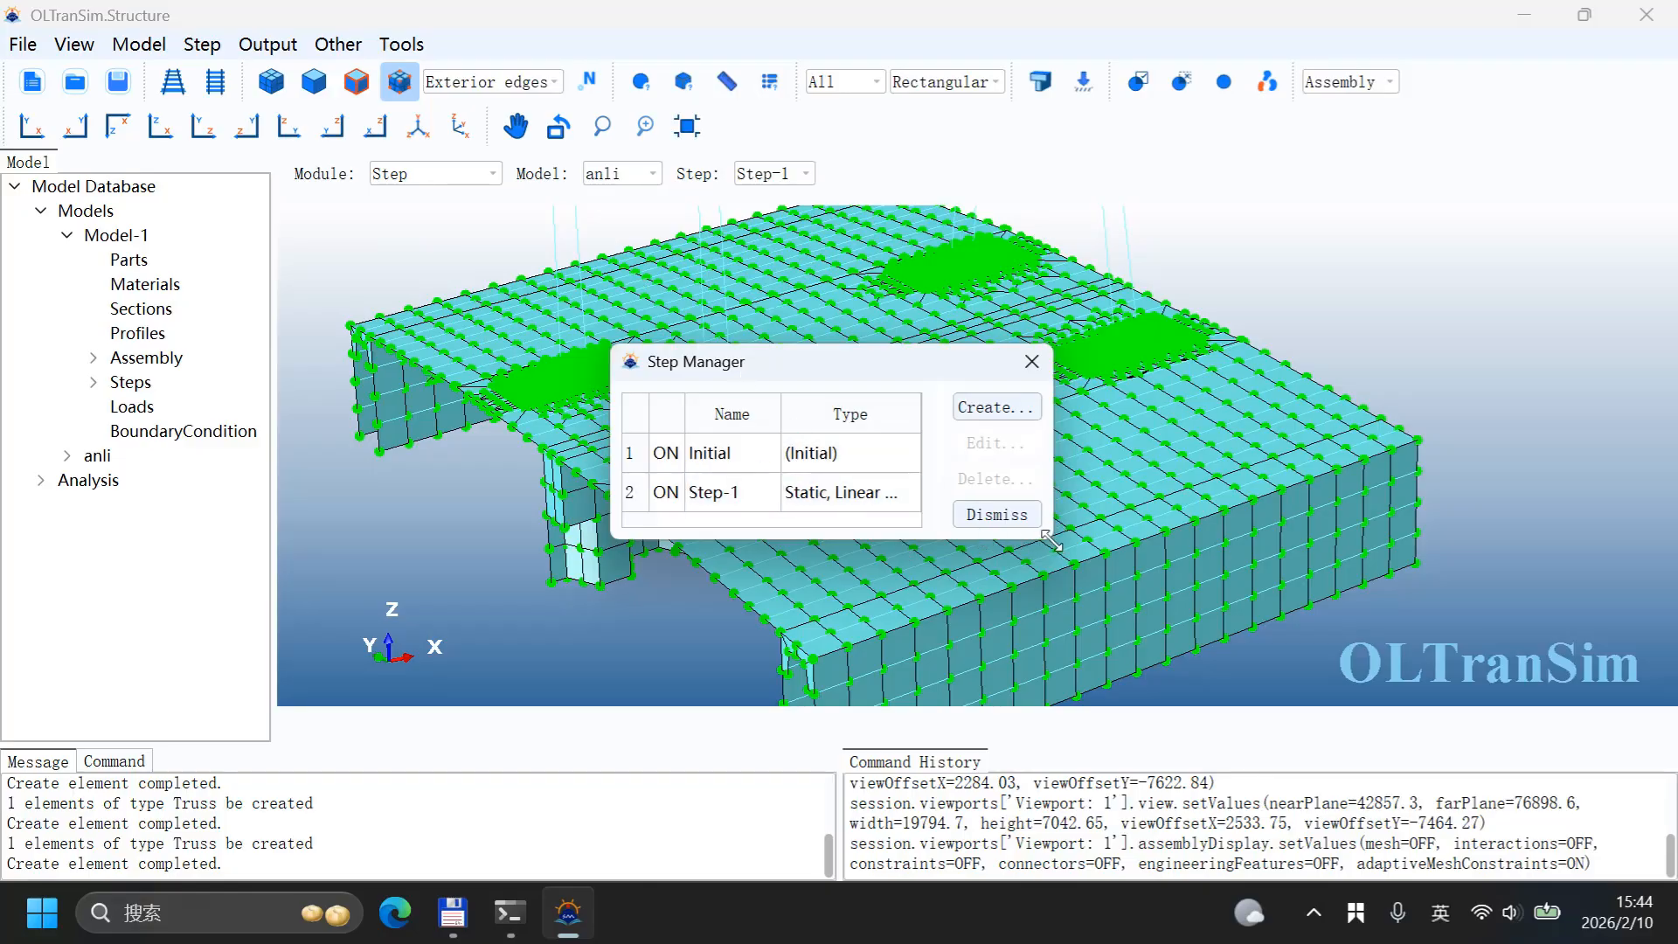
drag(1049, 539, 1323, 649)
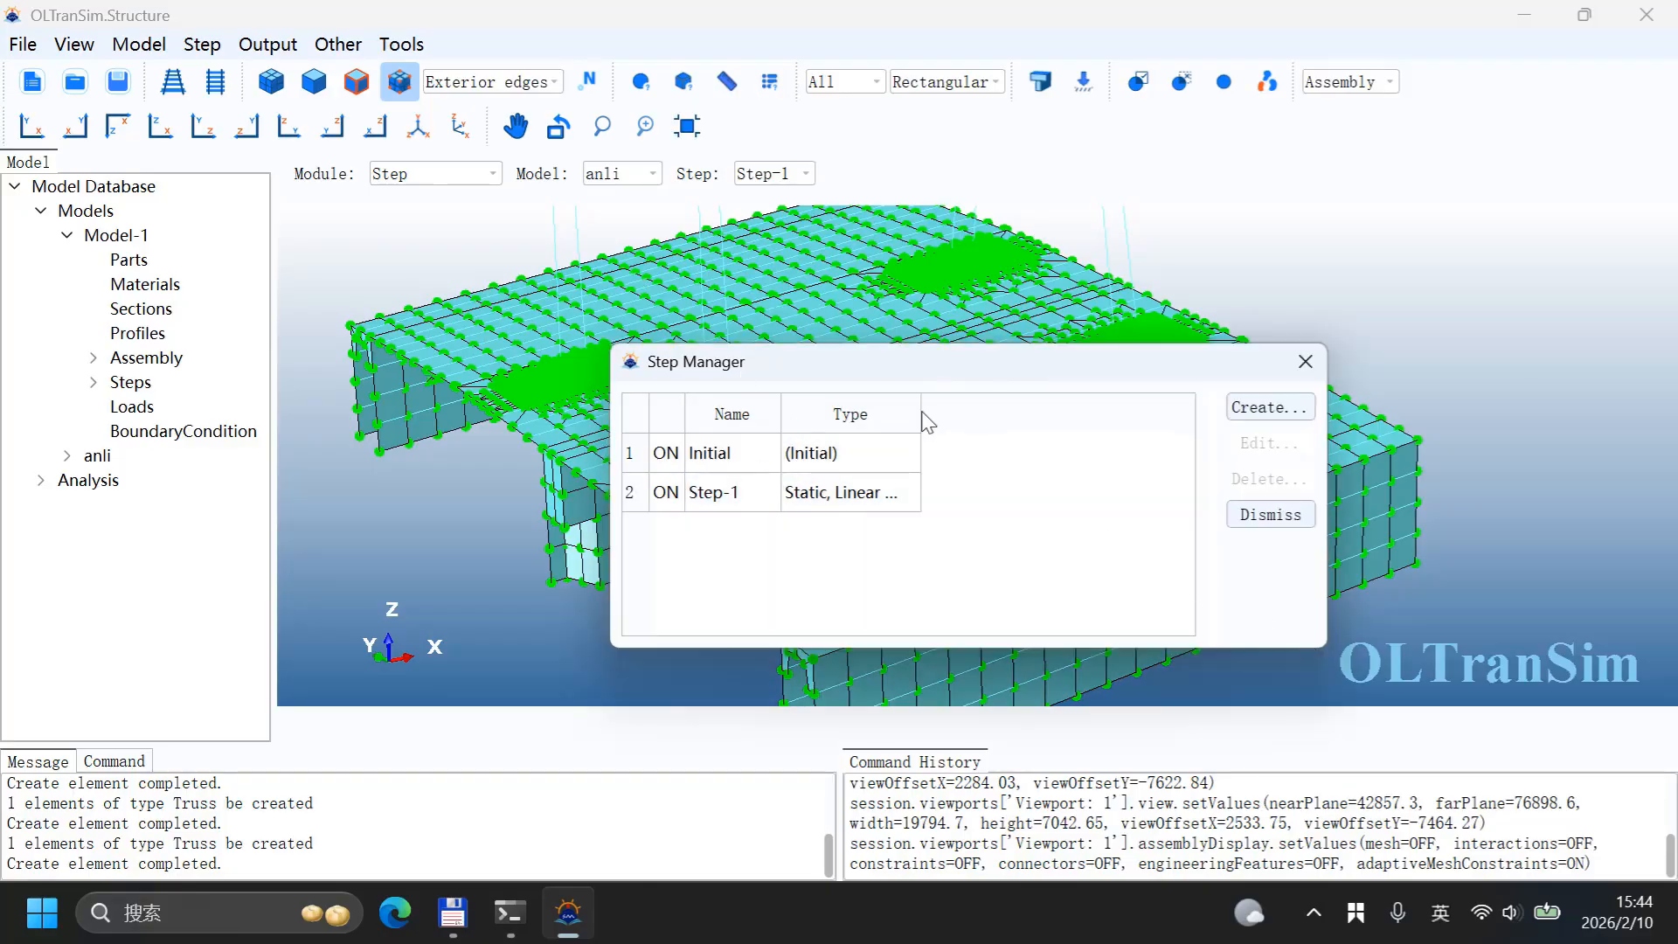
drag(920, 413, 1124, 416)
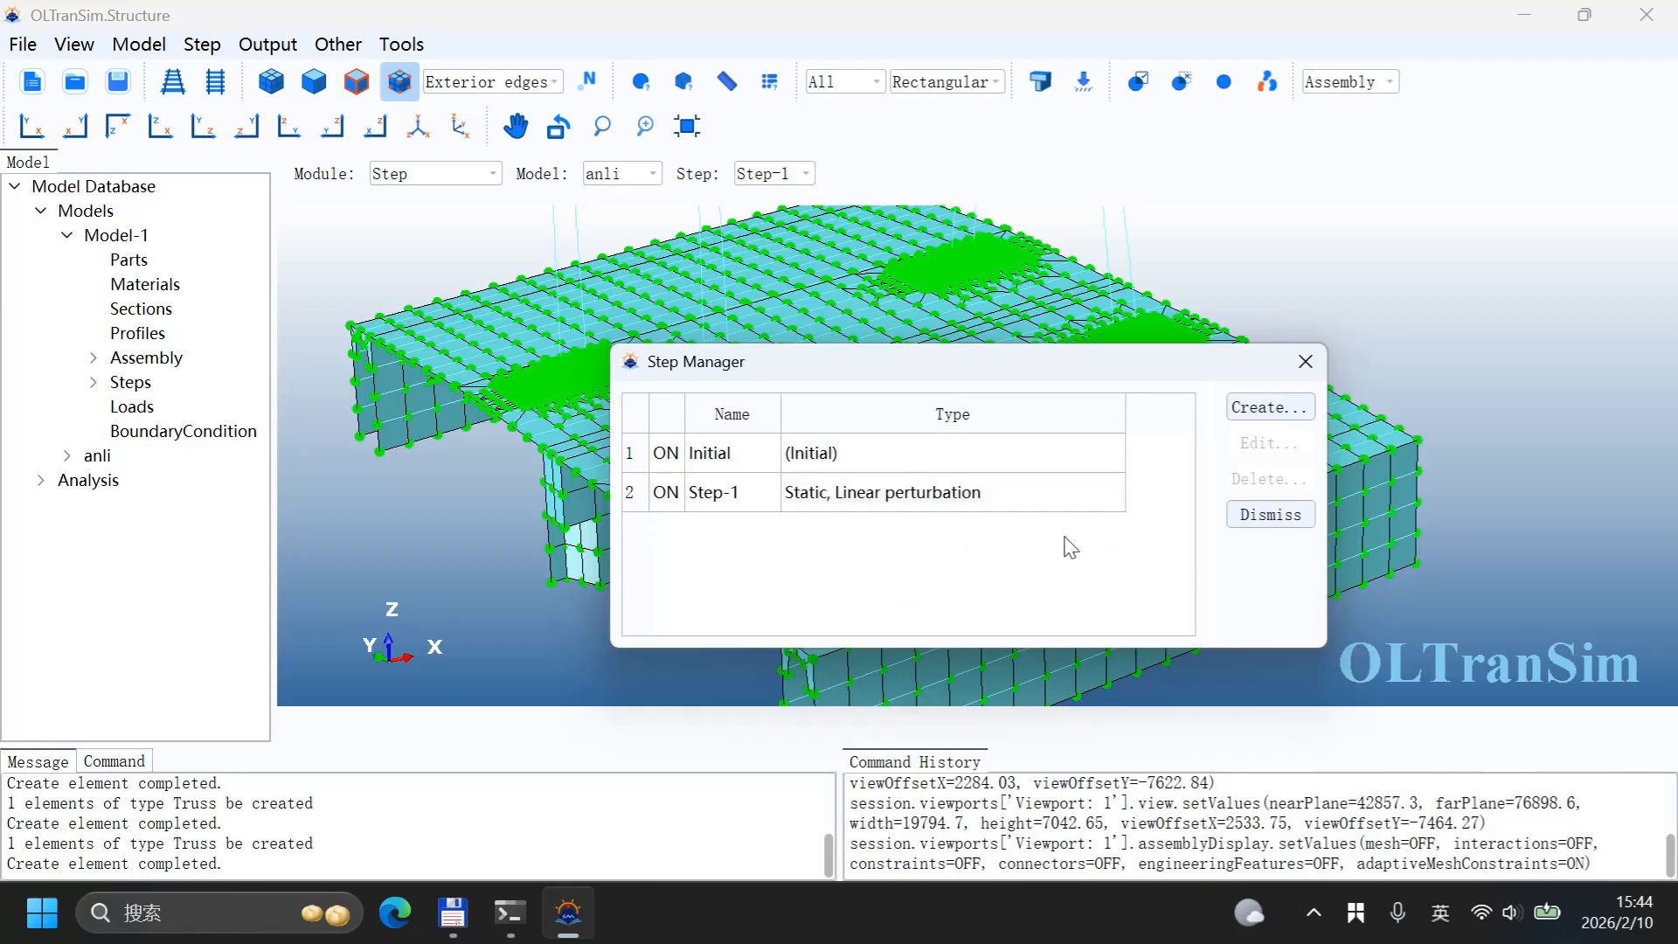
click(830, 502)
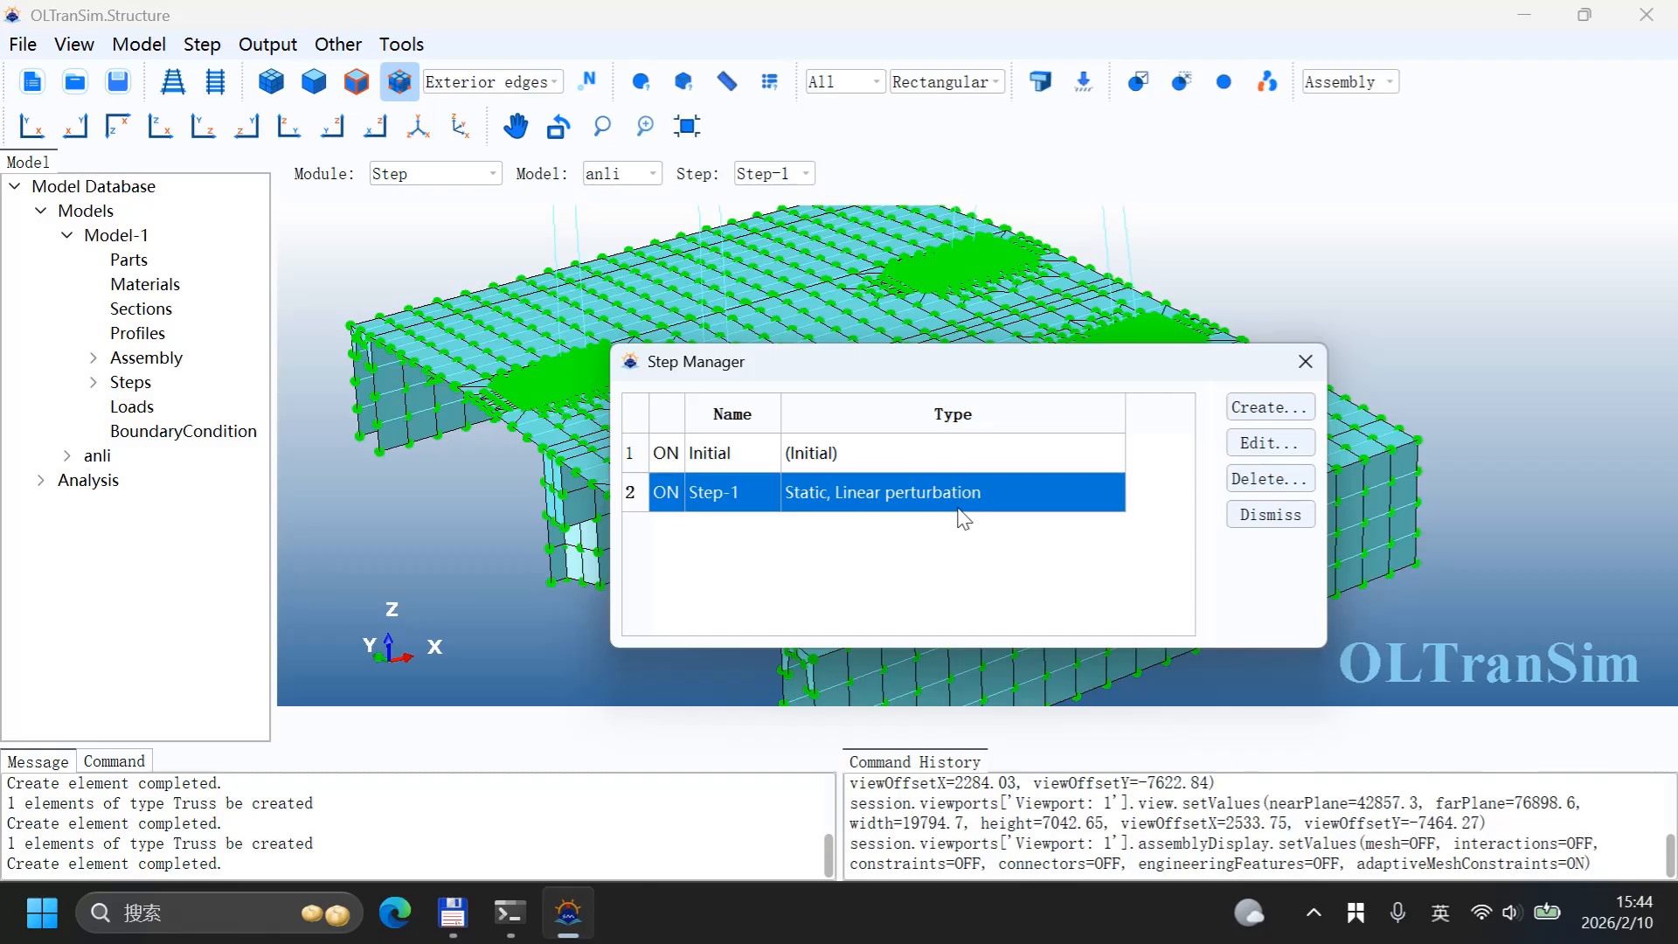
click(1305, 362)
Step: Switch to the Load module
click(435, 186)
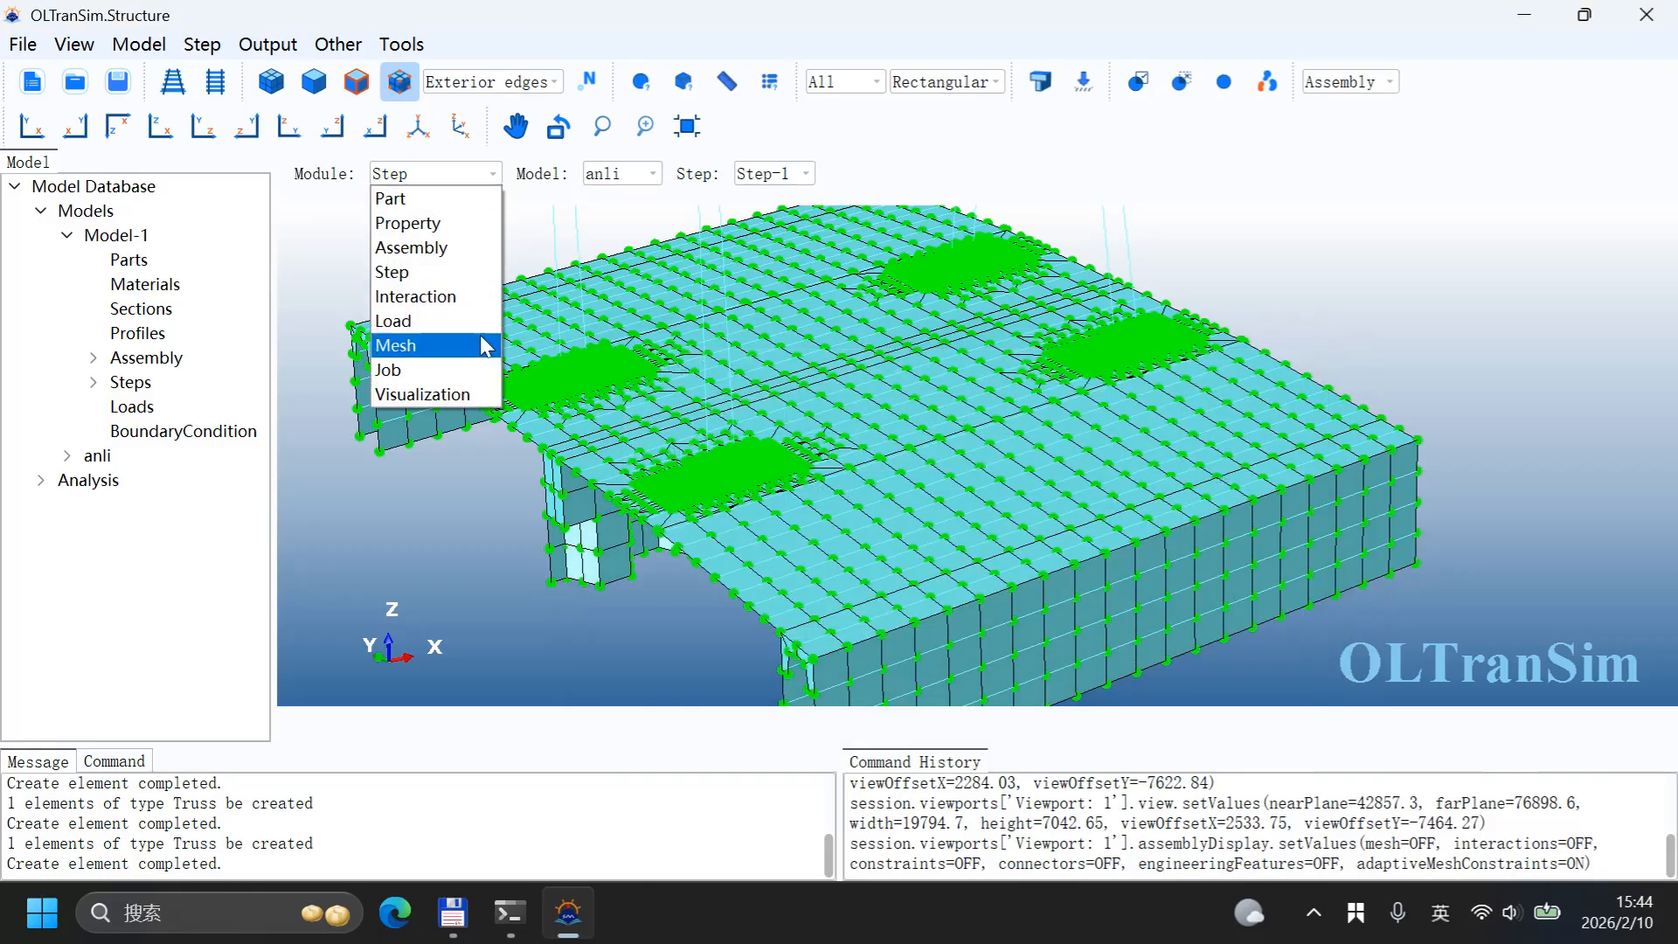
click(435, 321)
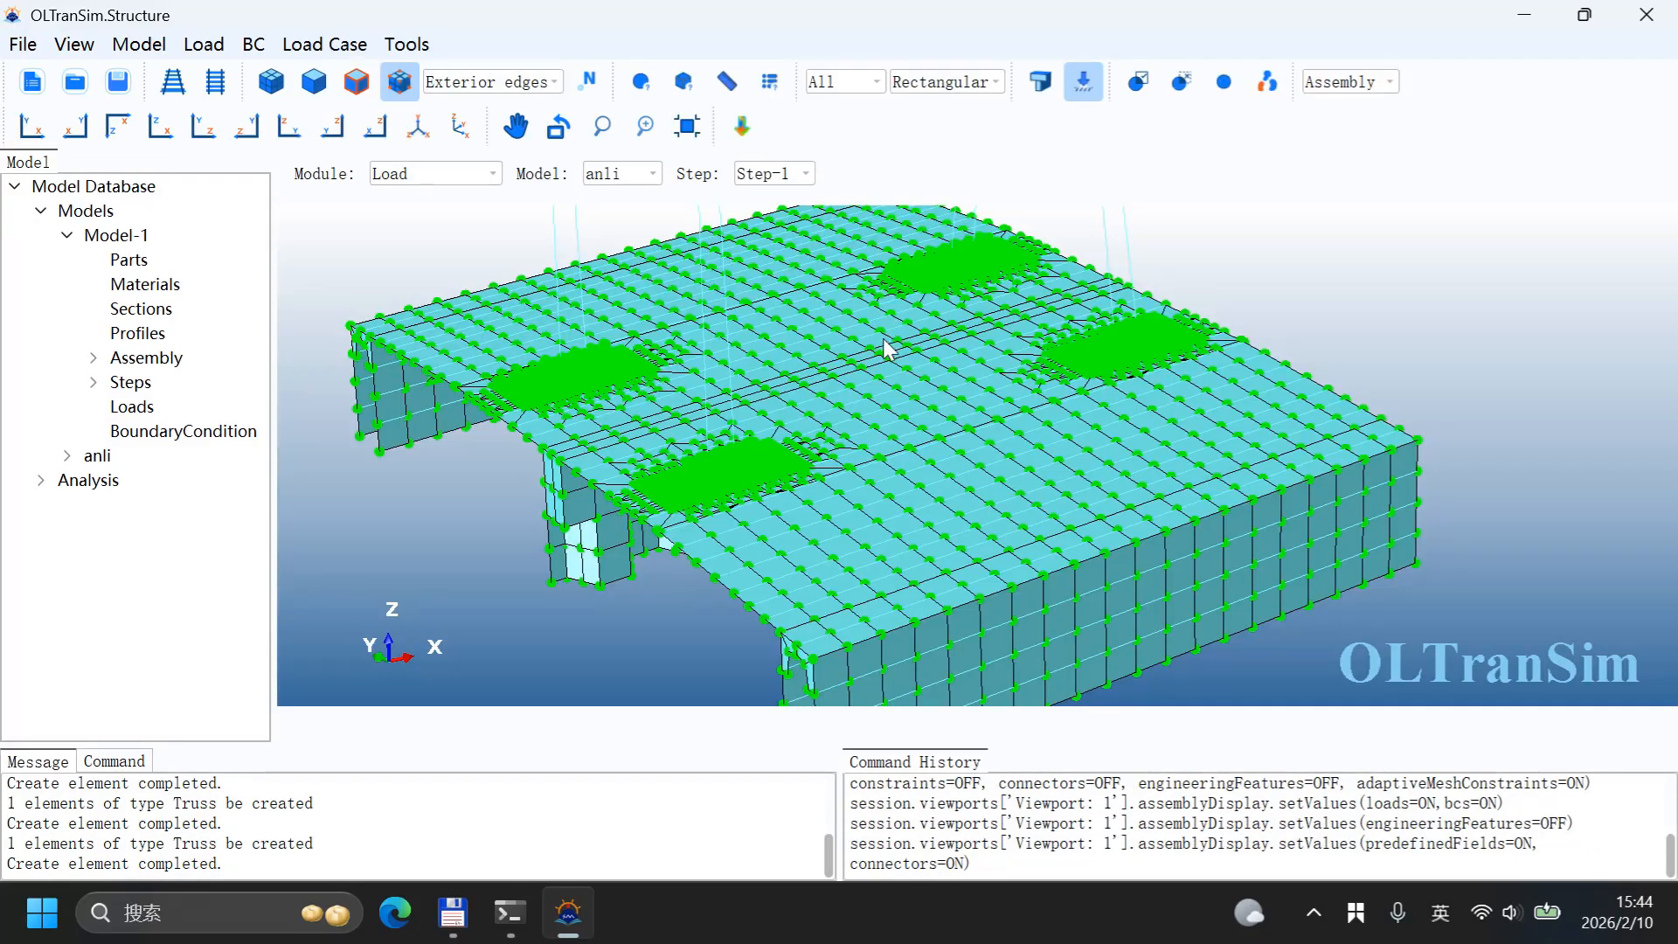
Step: Try to create a Displacement/Rotation boundary condition on the three top nodes of the rope trusses
scroll(874, 336, down, 3)
click(253, 44)
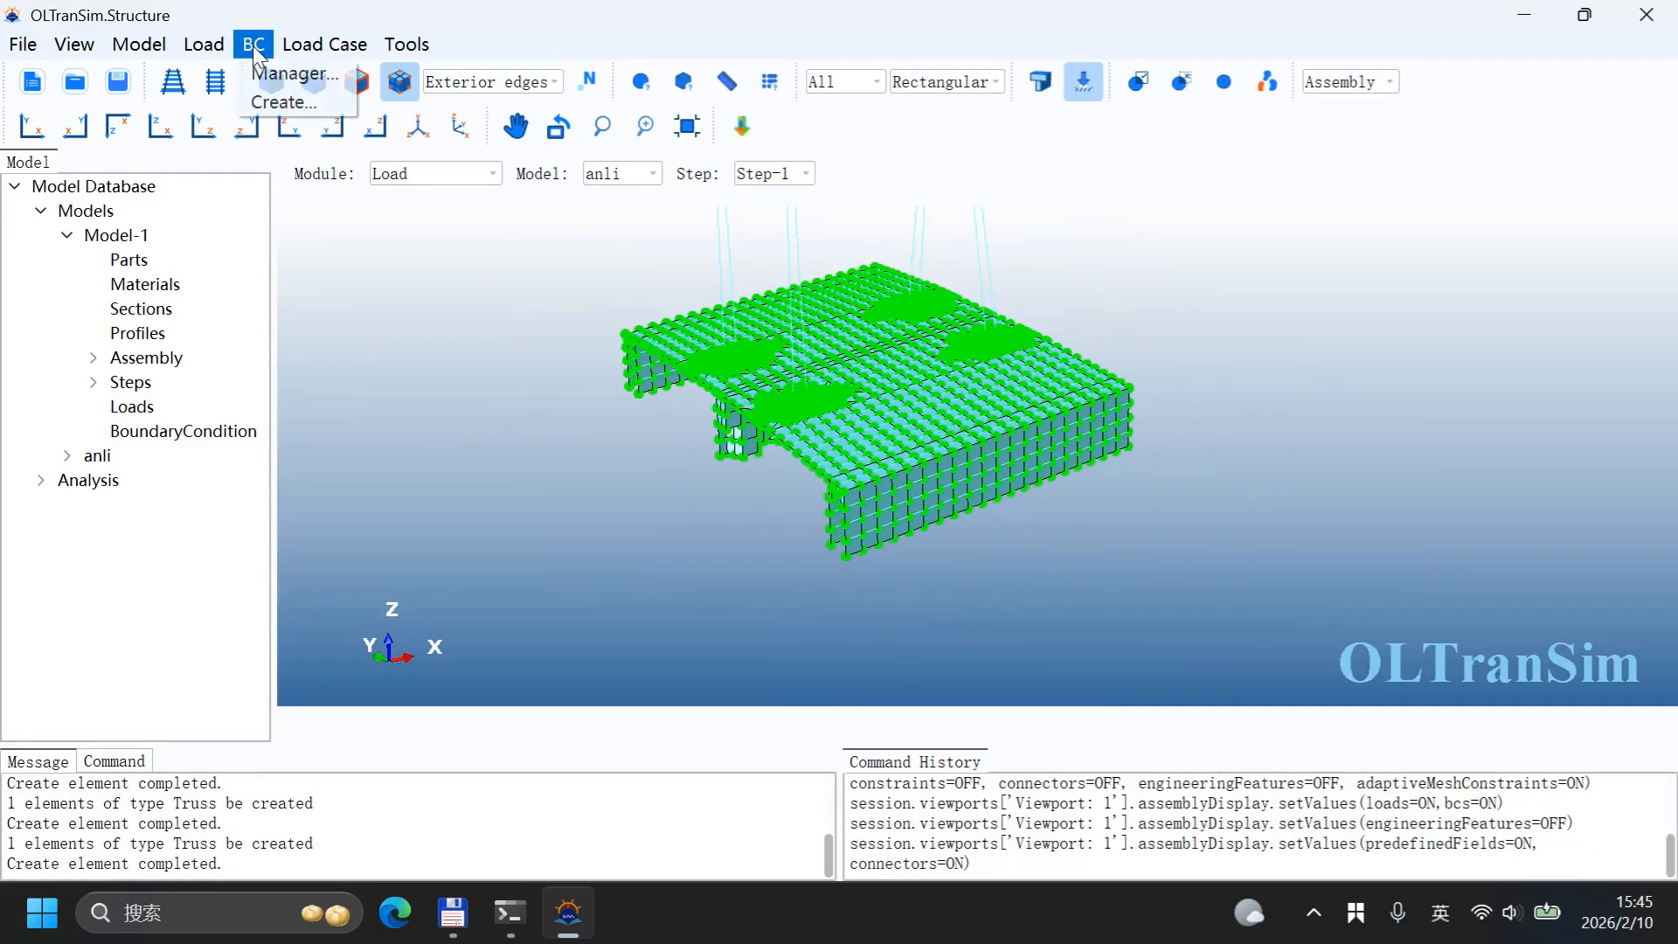
click(285, 103)
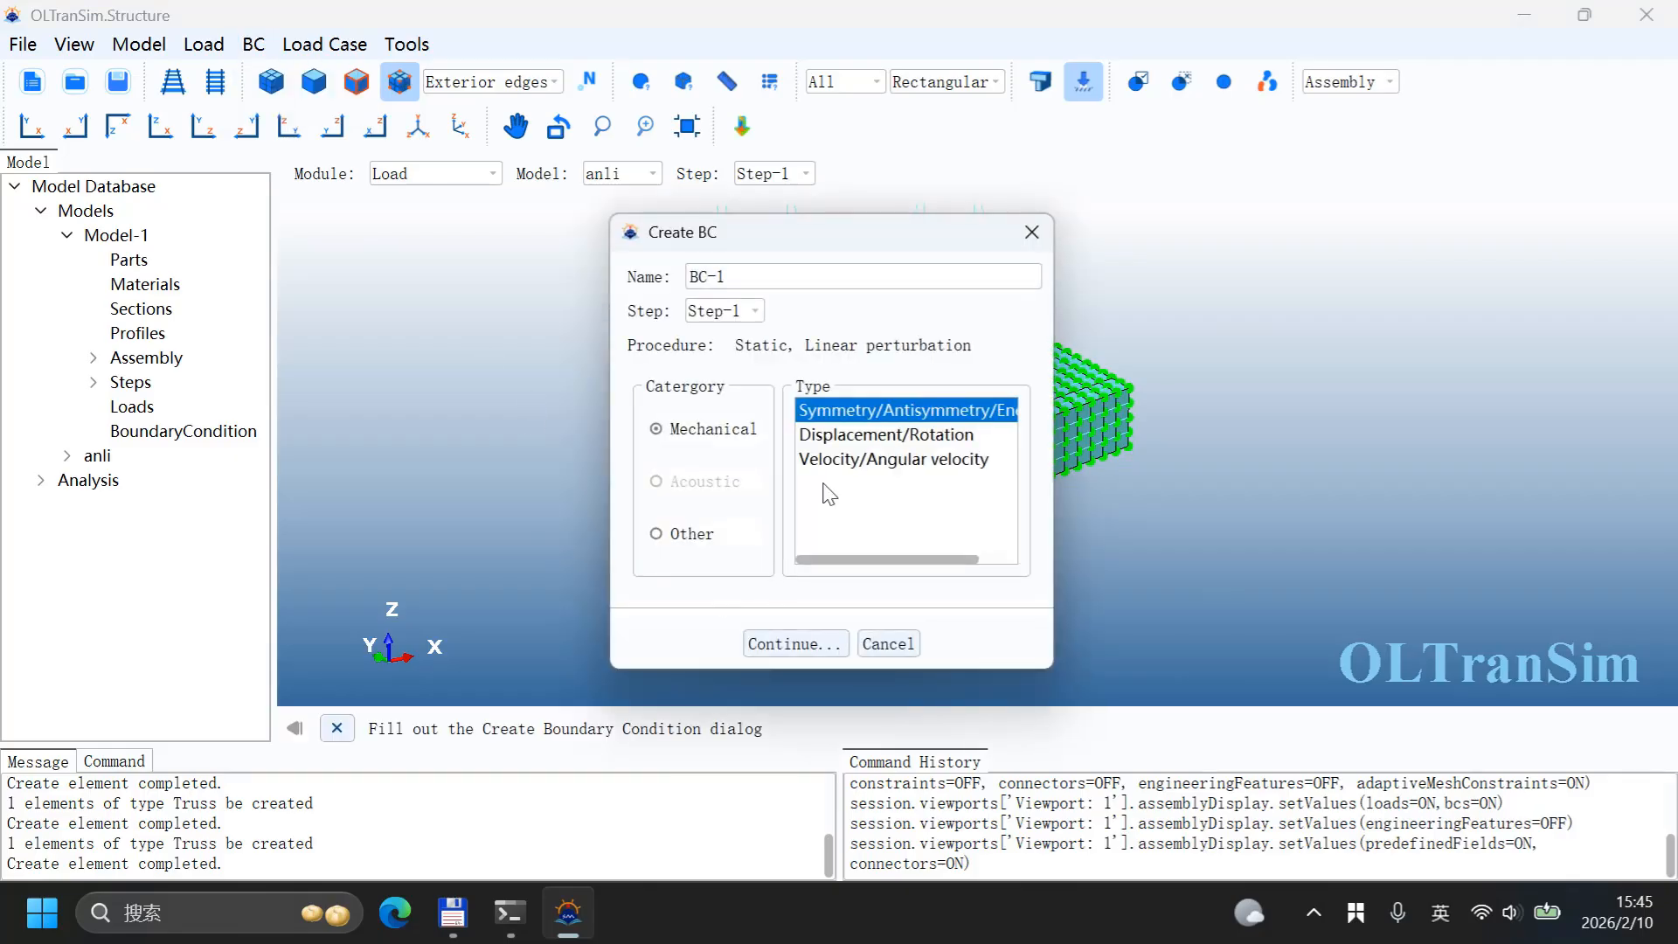
click(861, 435)
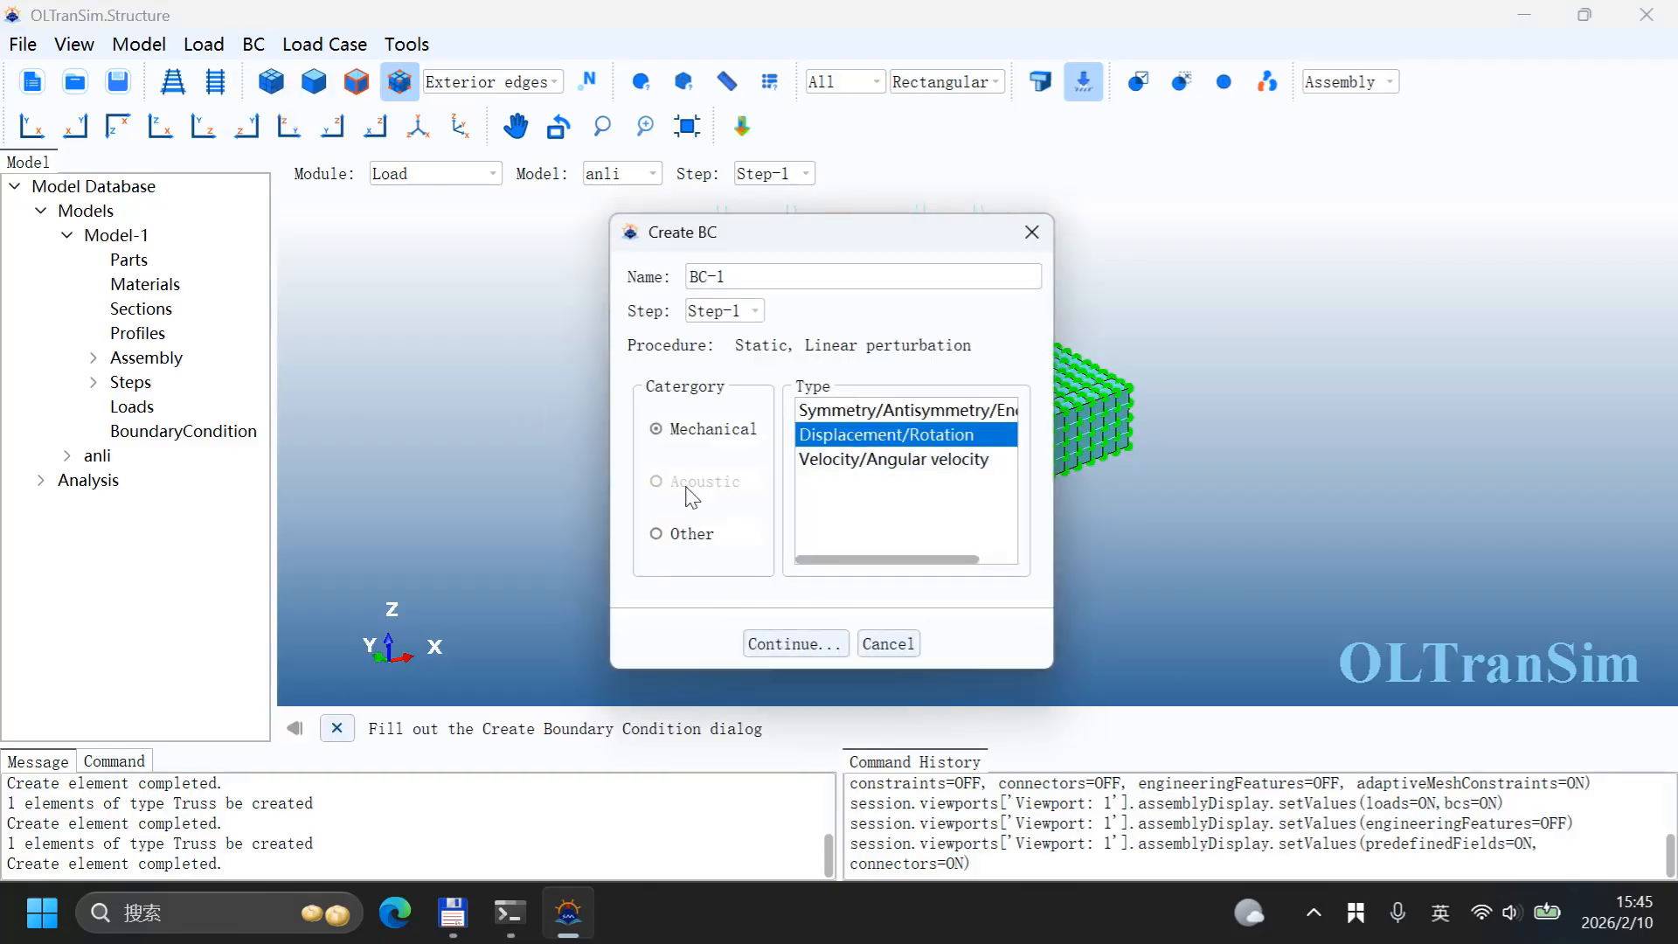
click(828, 647)
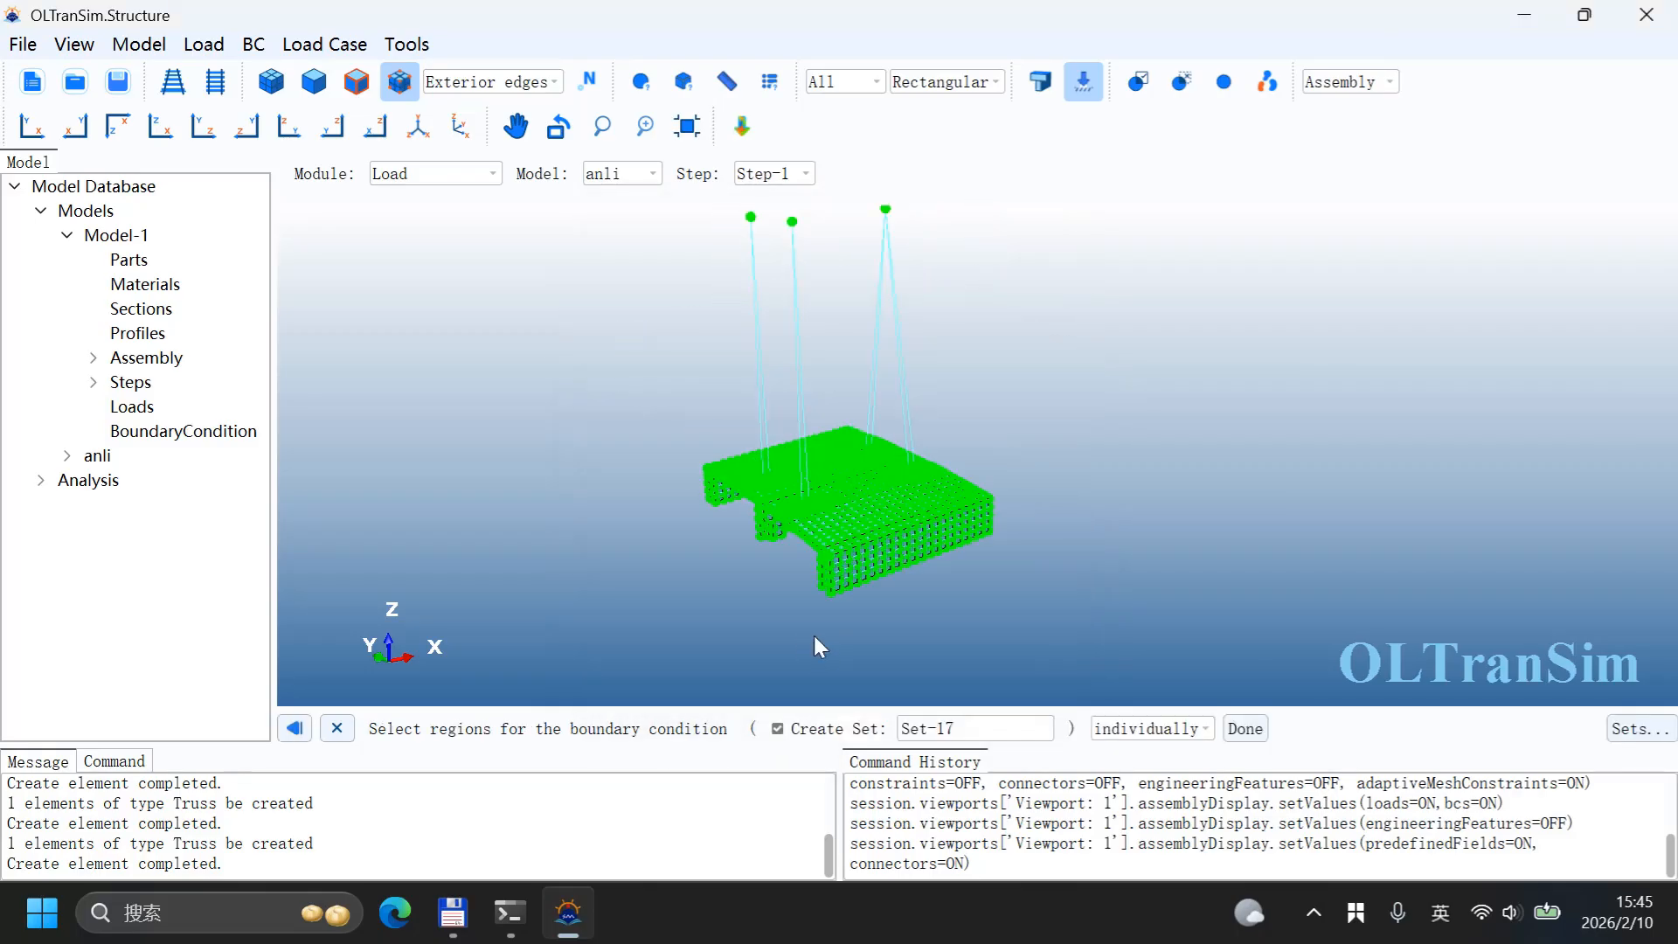
drag(965, 425, 1154, 407)
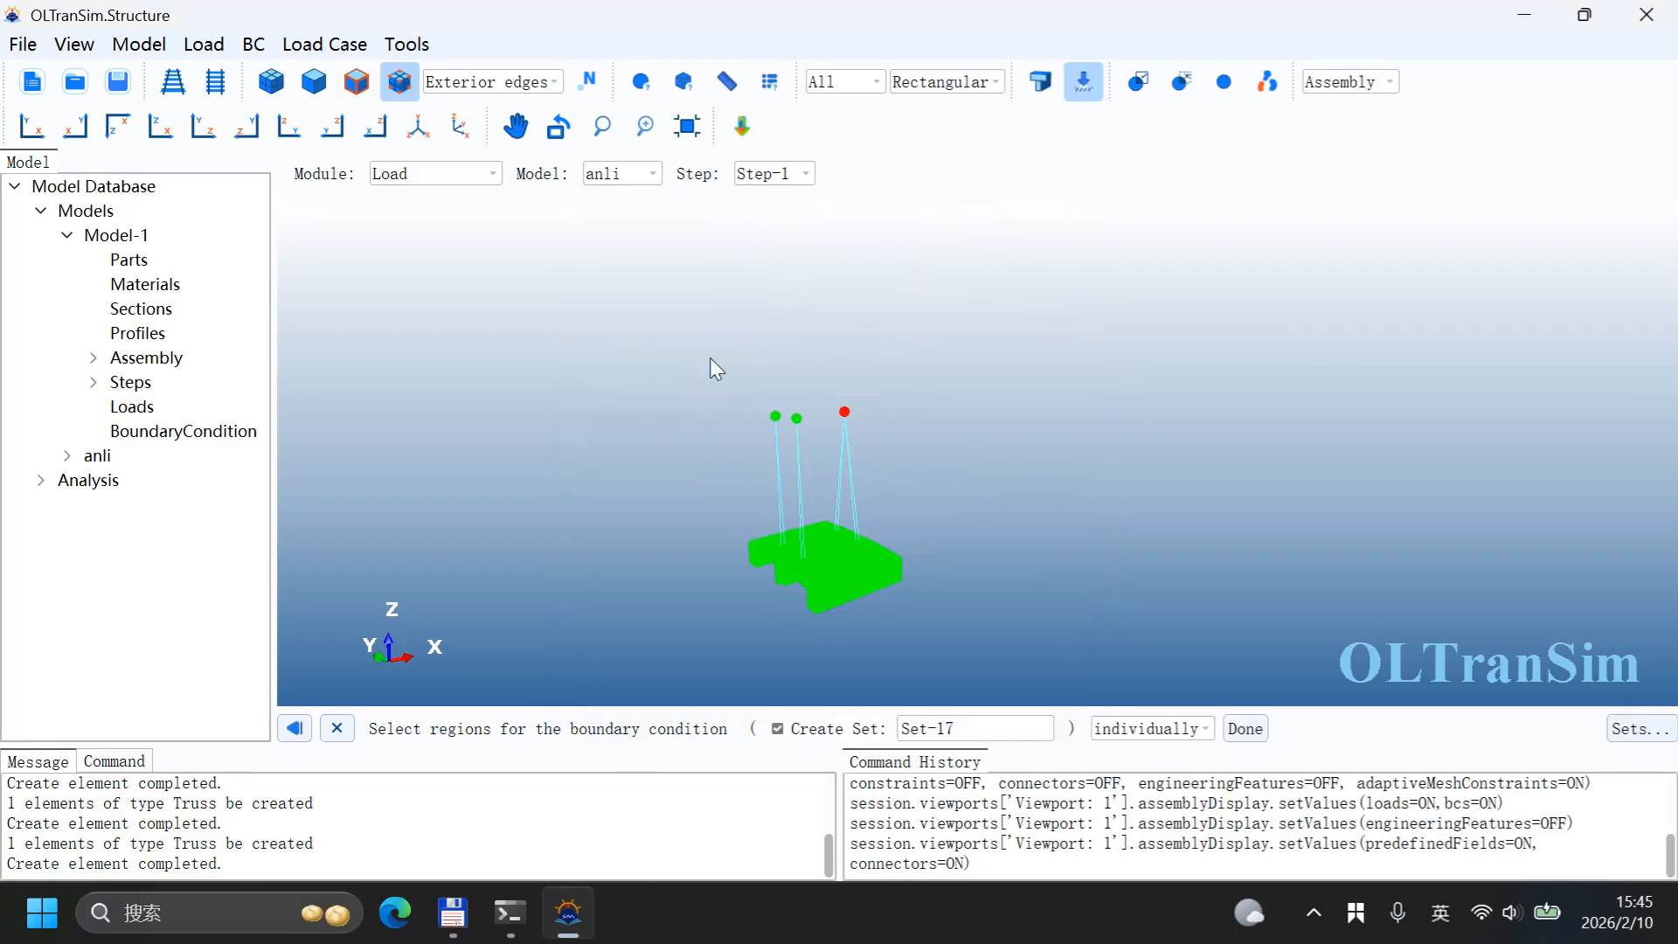
drag(689, 349, 1041, 431)
scroll(600, 327, down, 2)
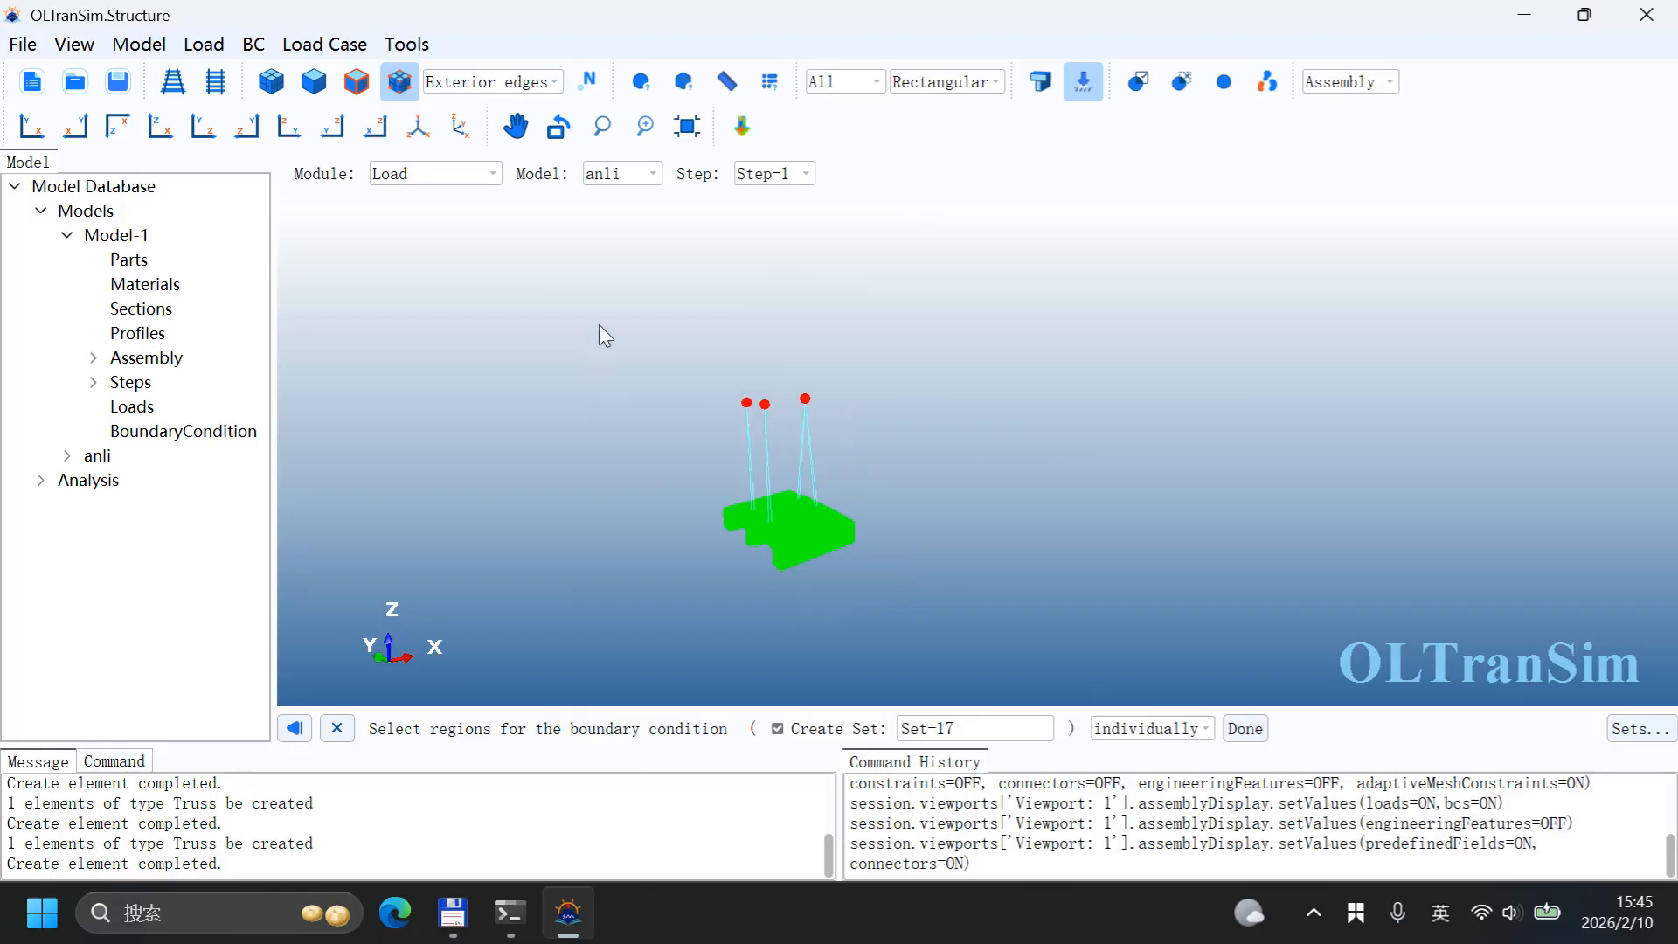
click(1245, 732)
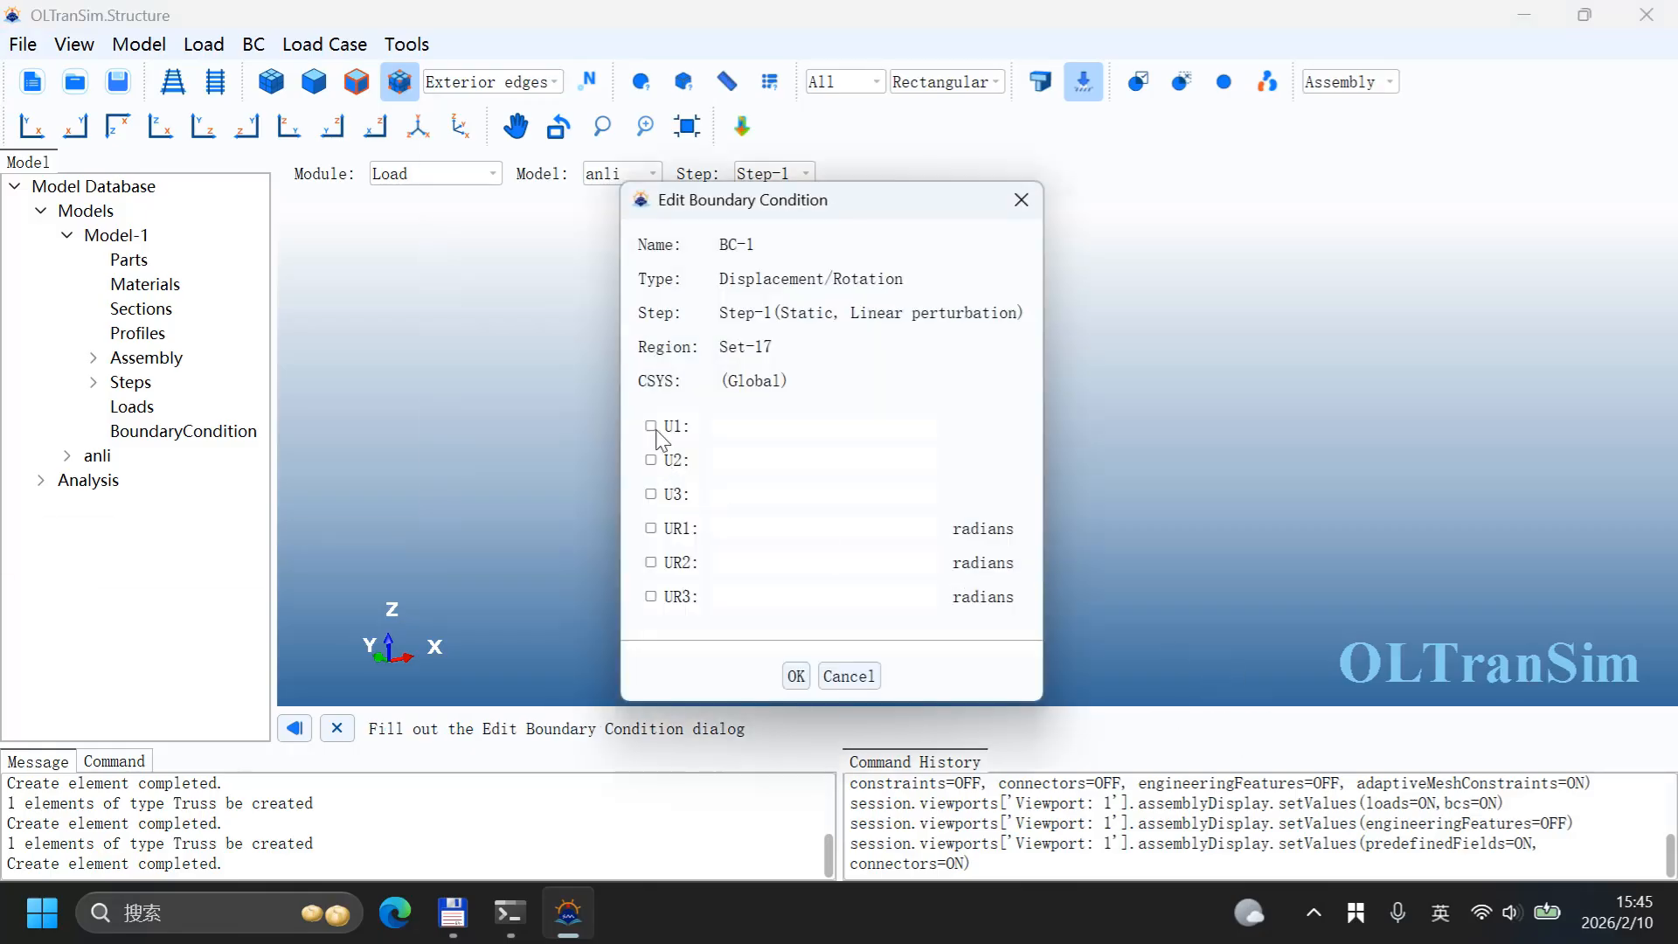
click(1021, 199)
Step: Create BC-1 in Step-1, an ENCASTRE symmetry/encastre boundary condition fixing the three rope top nodes
click(254, 44)
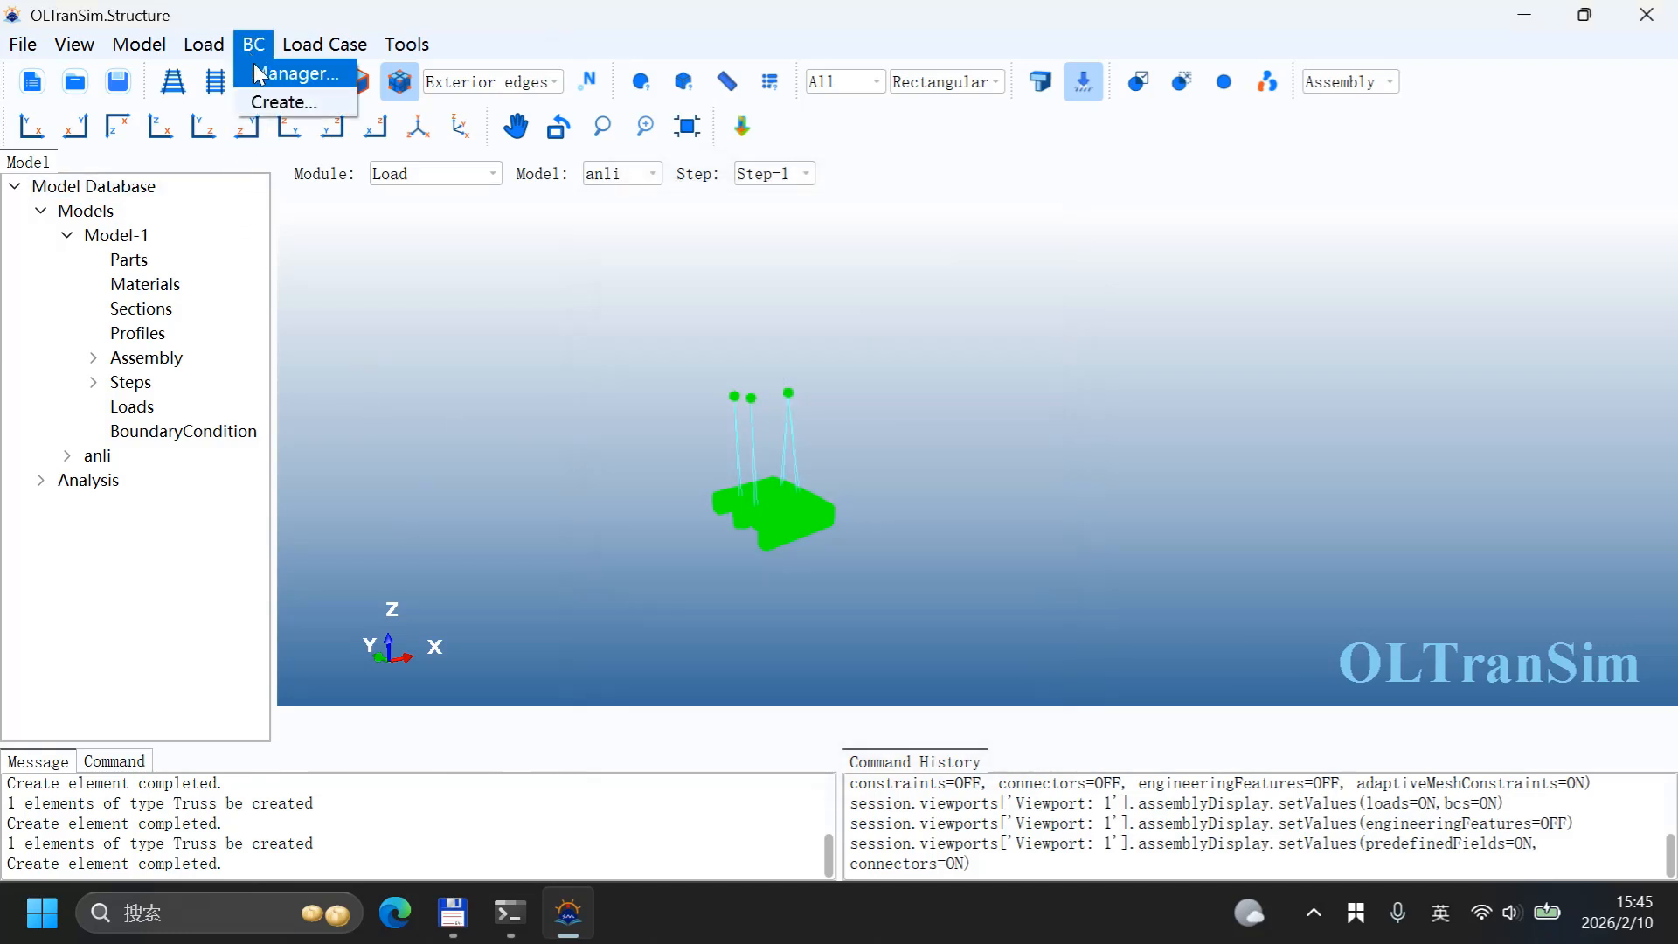
click(262, 98)
click(834, 411)
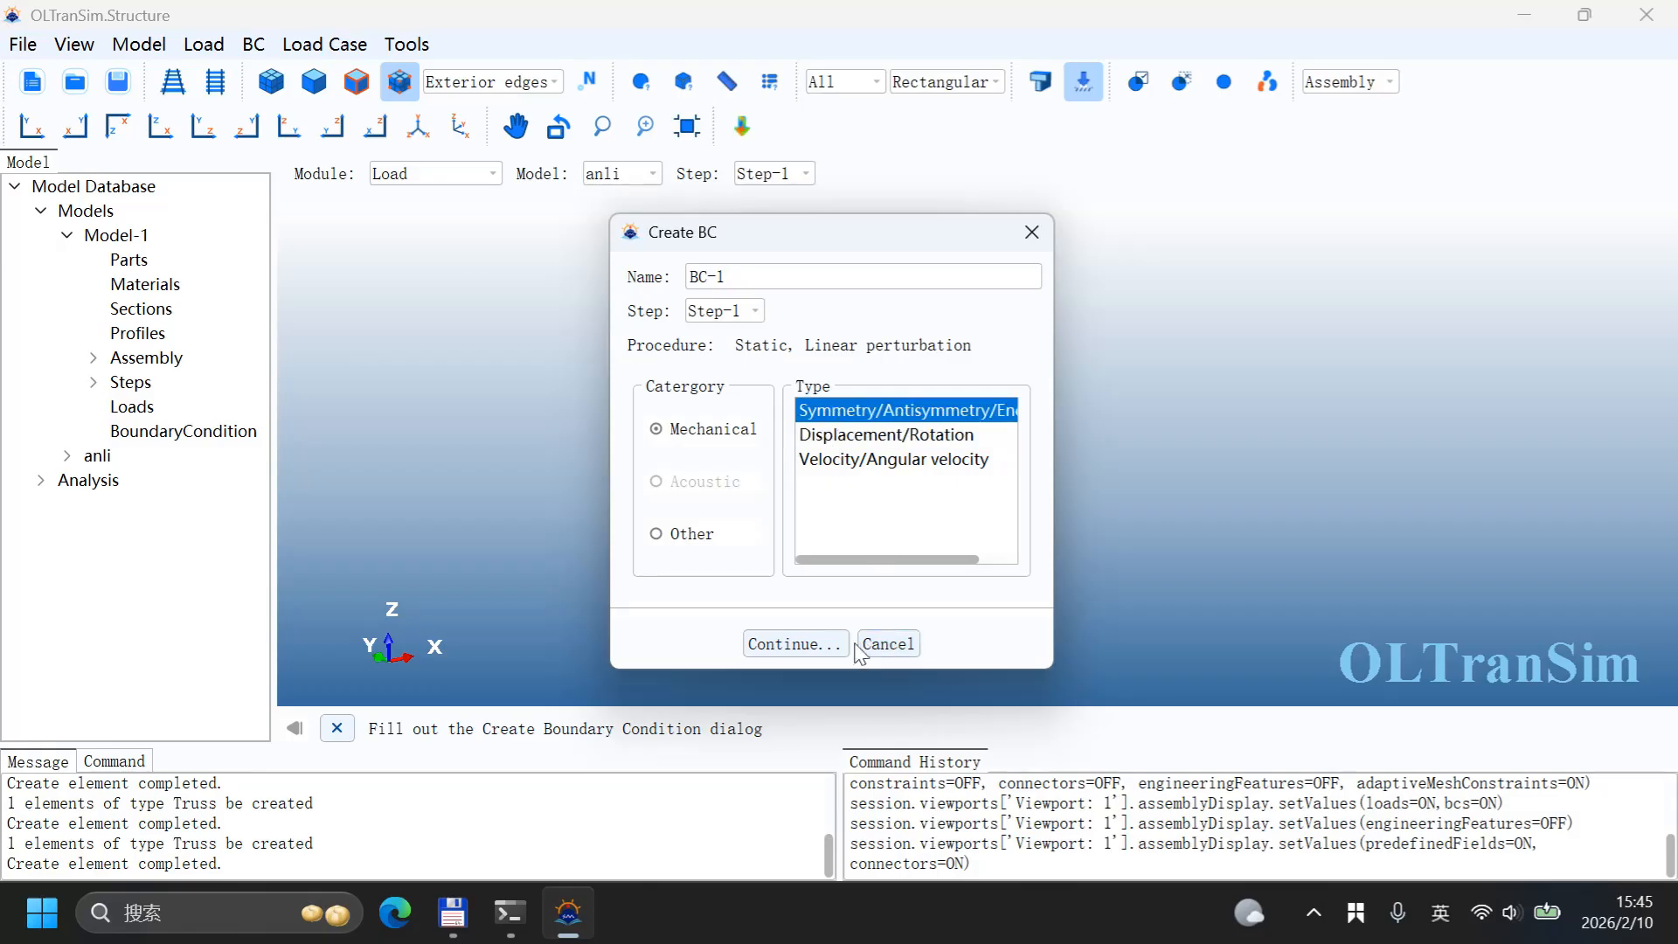
click(797, 645)
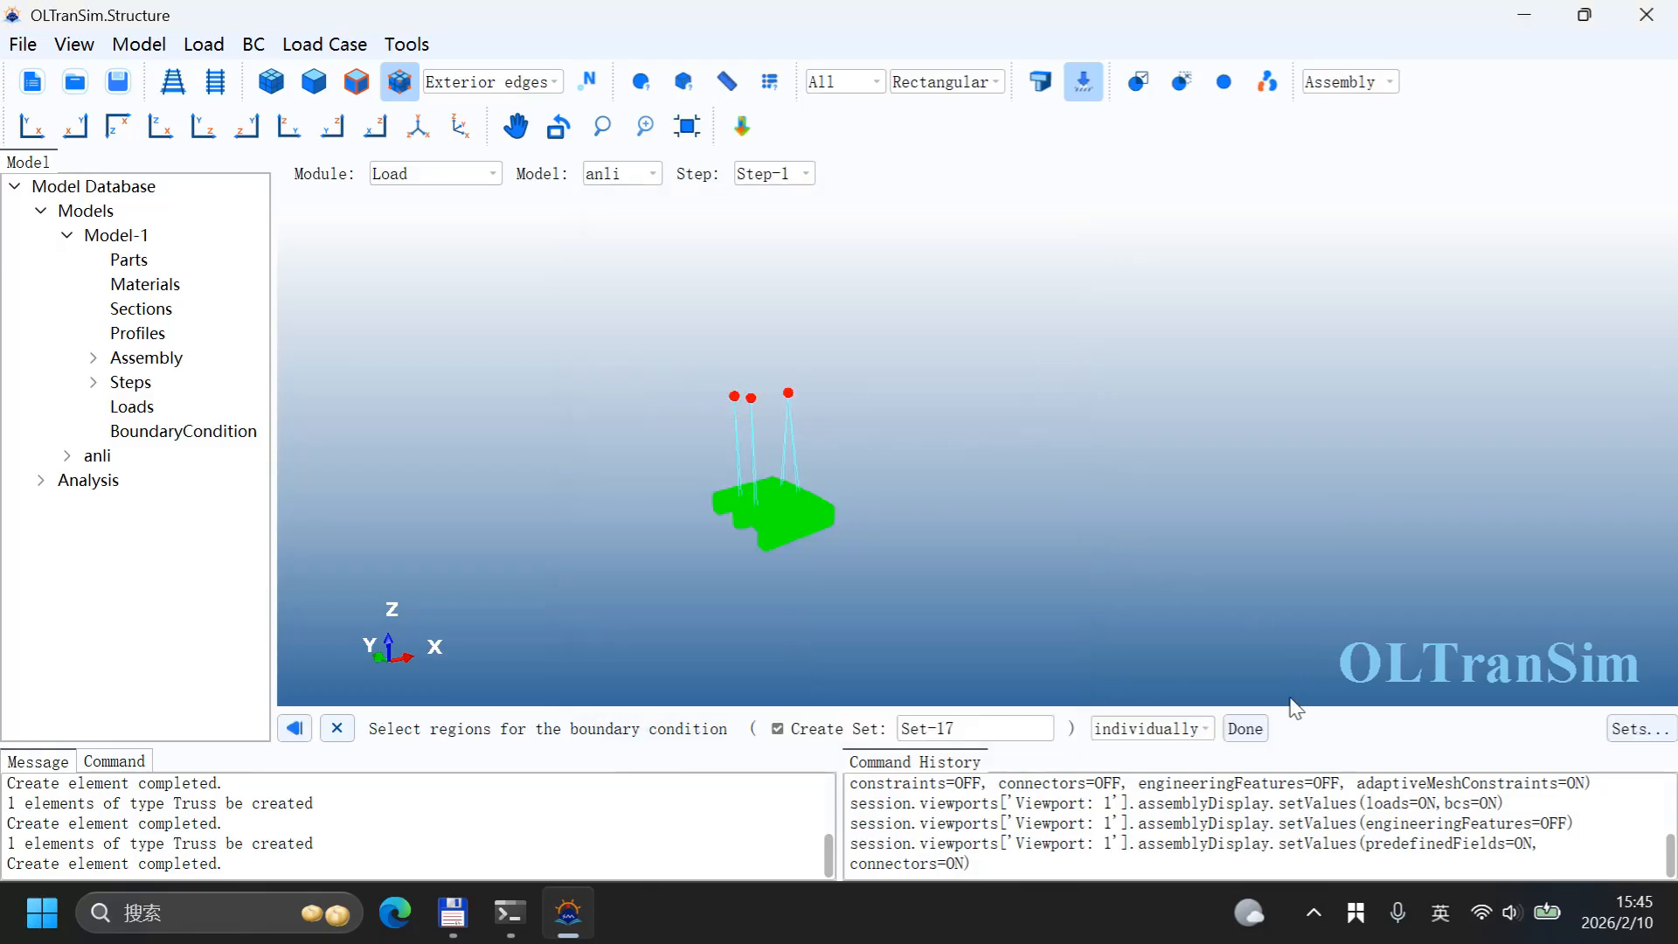
click(1245, 729)
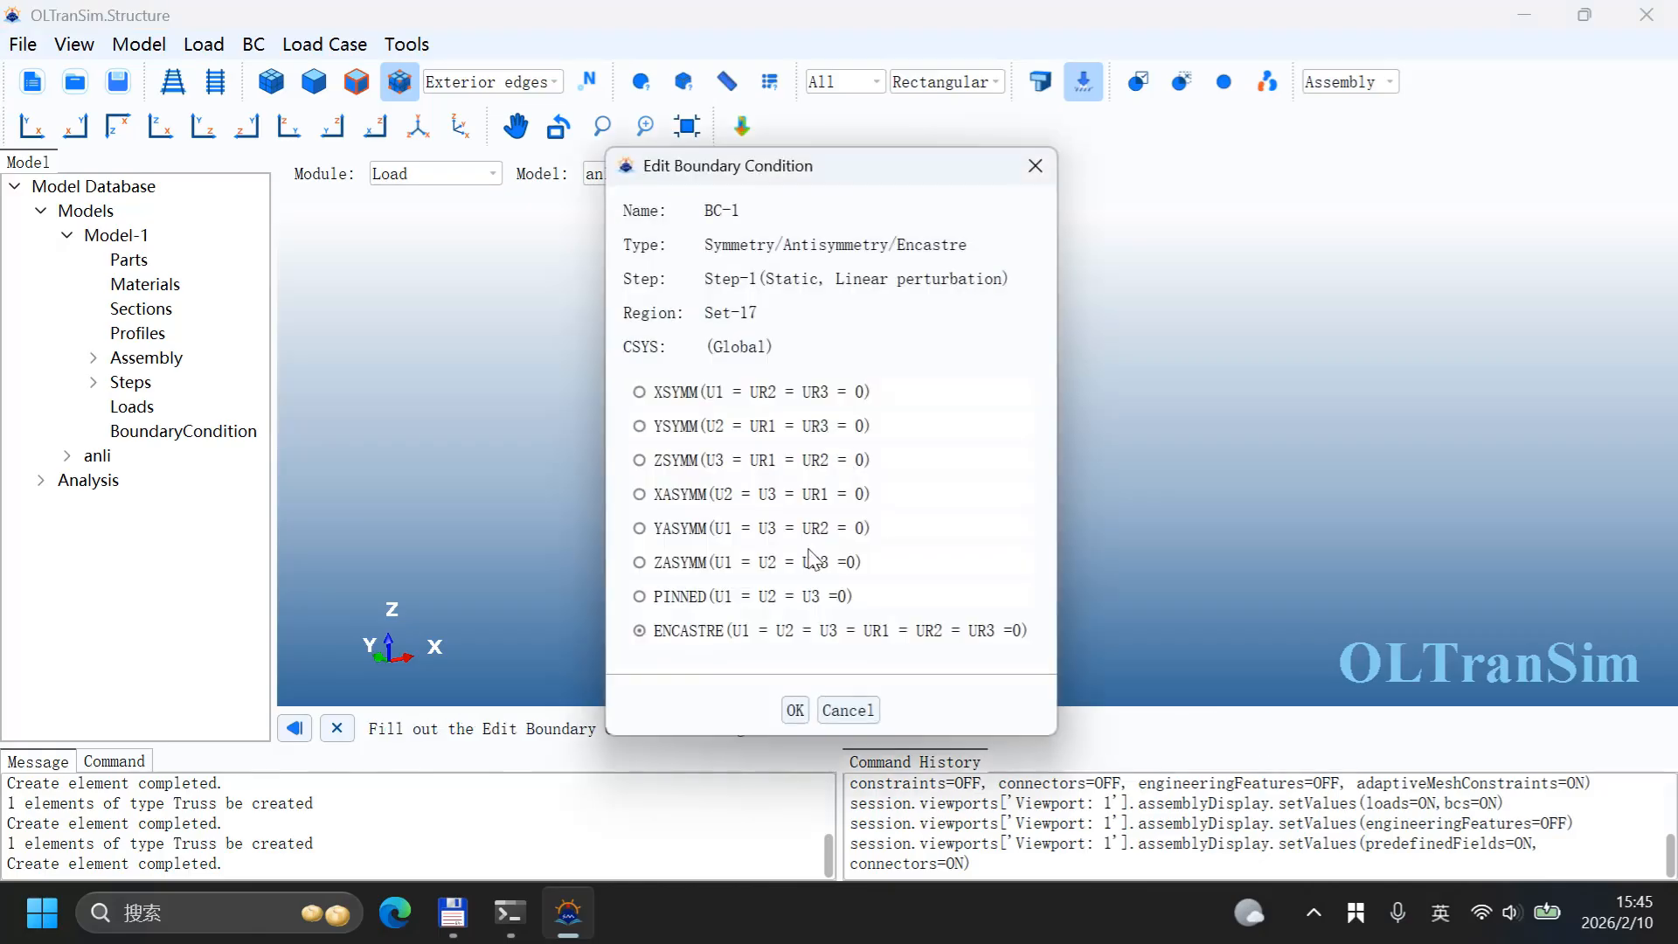
click(793, 709)
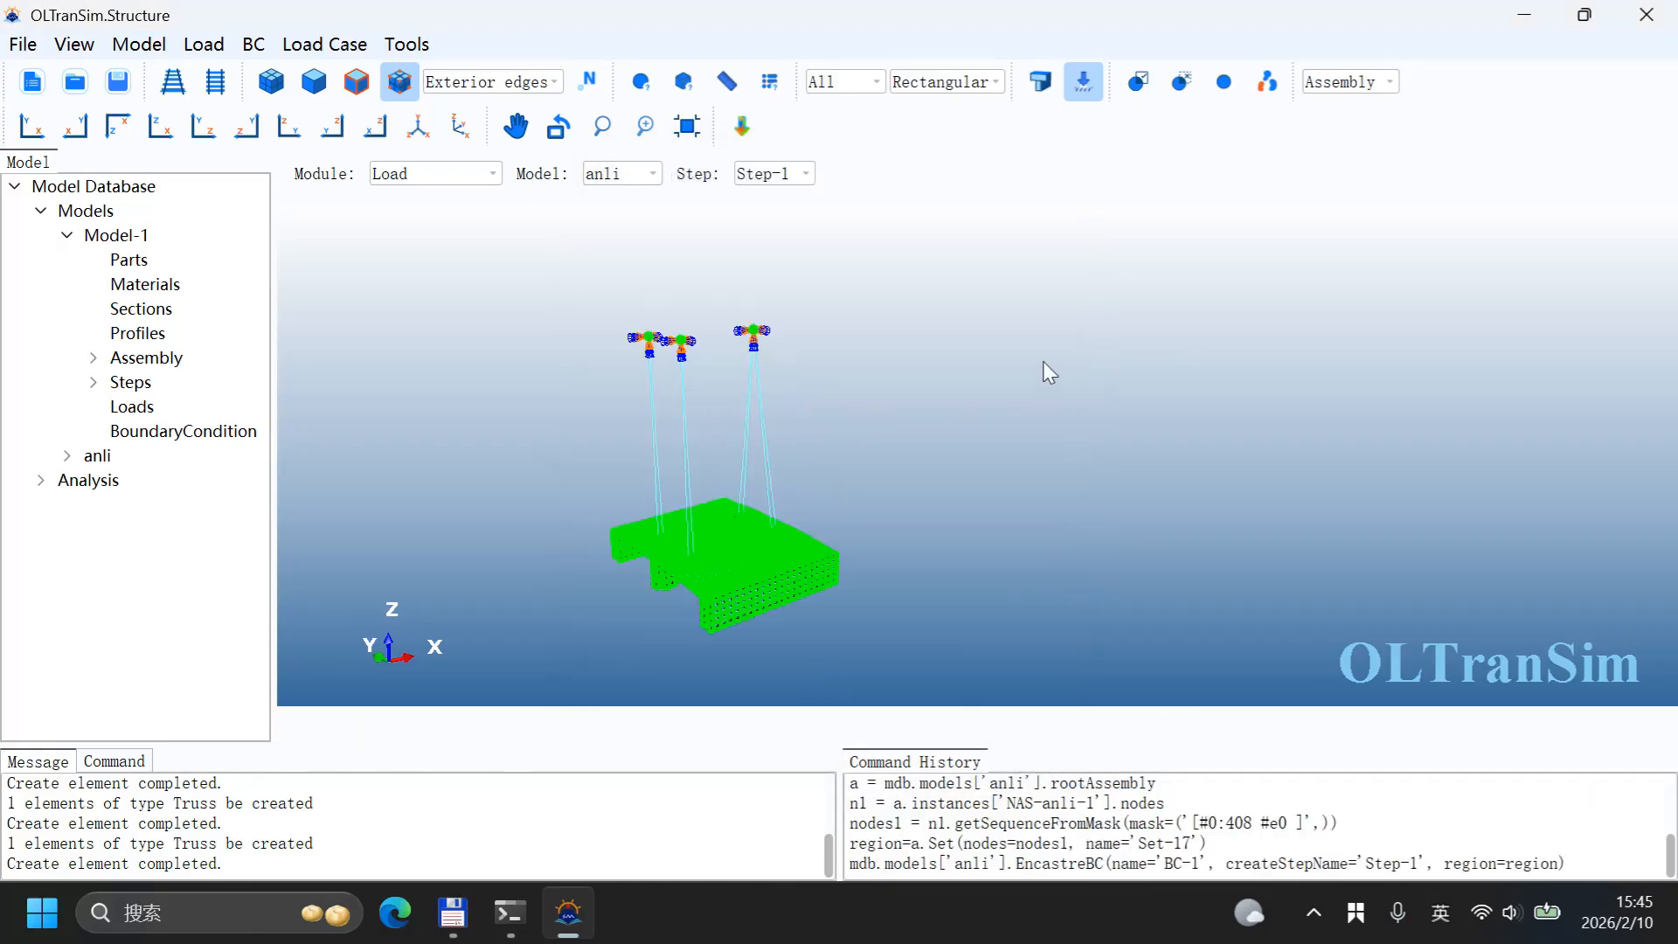
scroll(821, 516, up, 10)
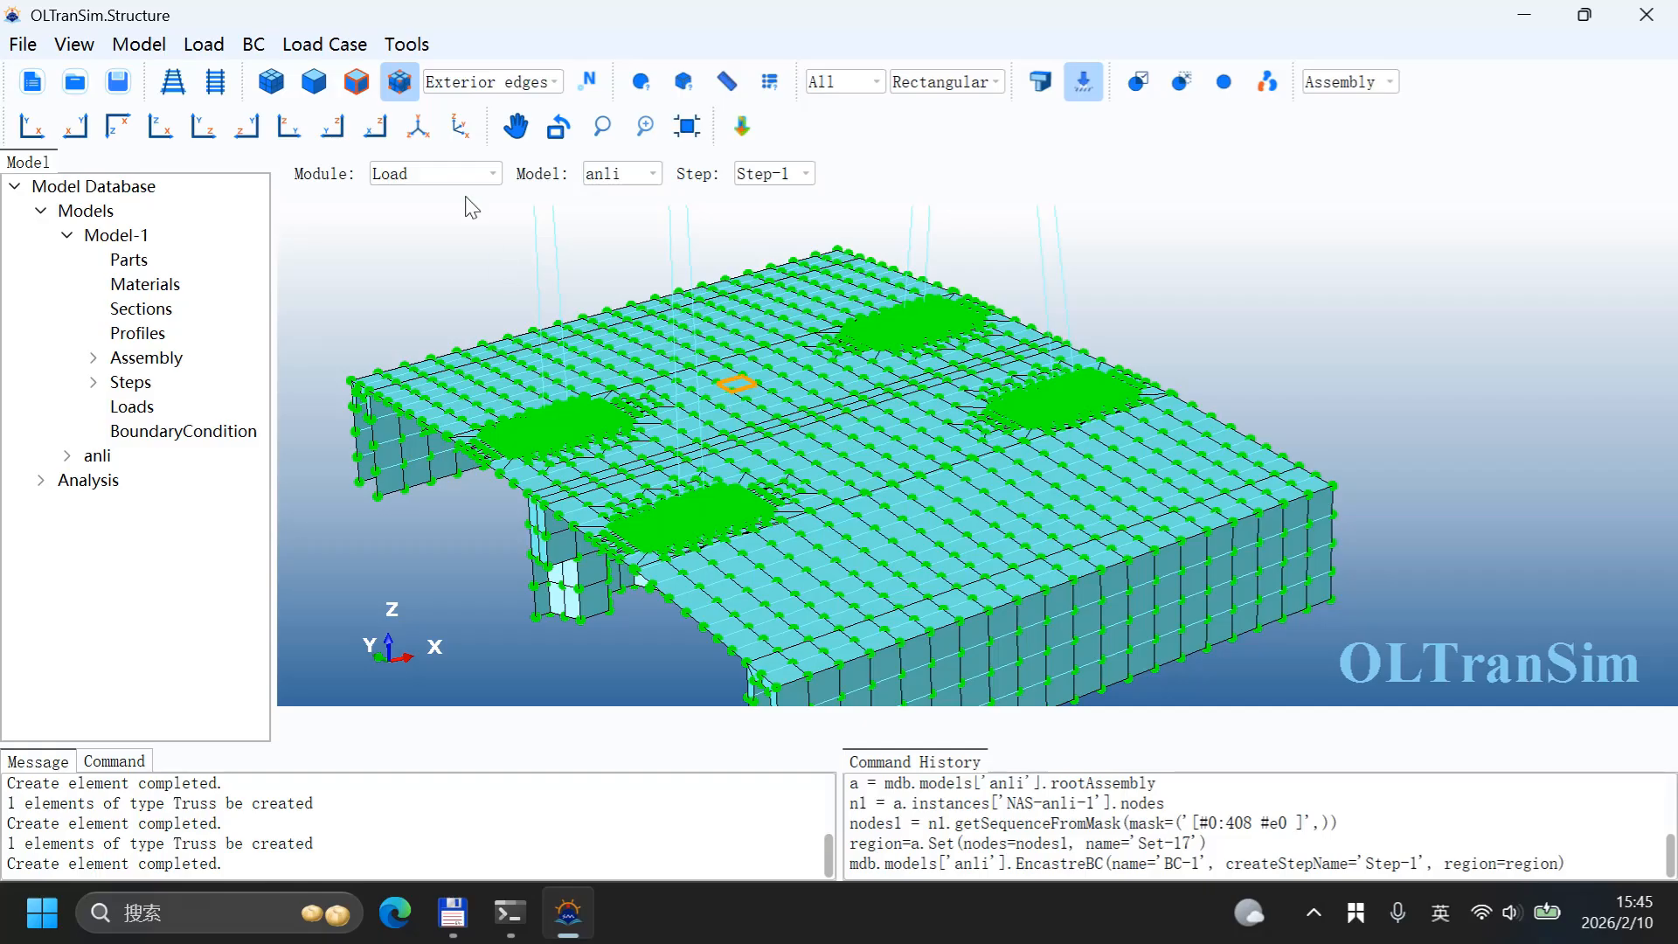
Step: Query the assembly's mass properties
click(418, 174)
click(421, 171)
click(406, 44)
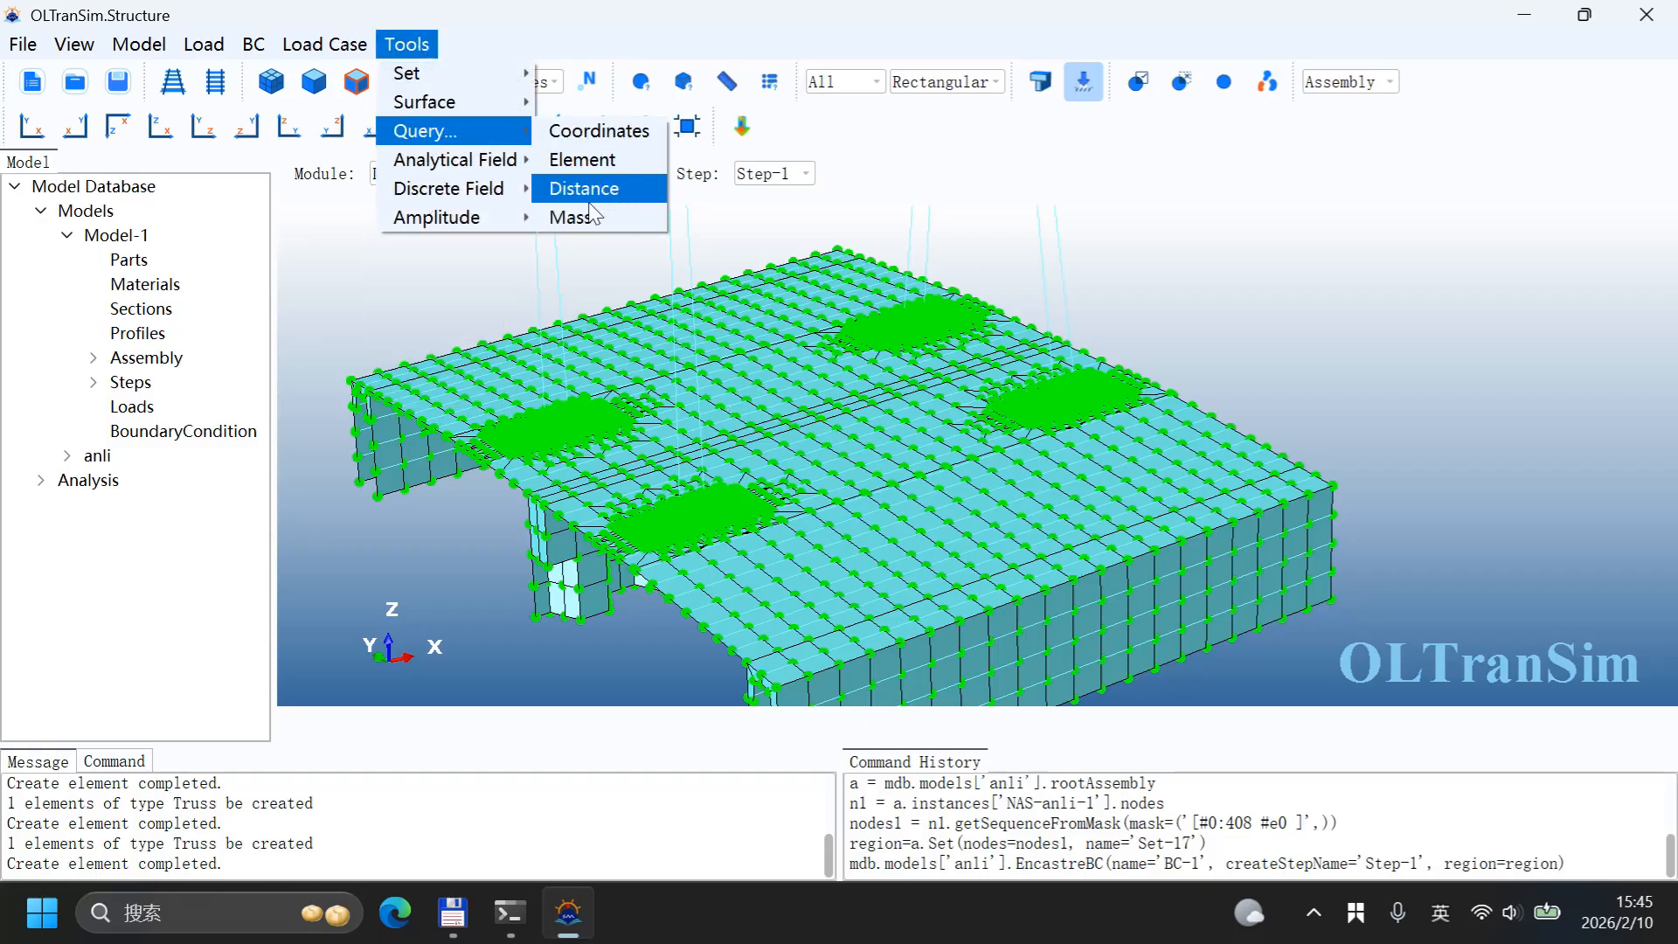
click(594, 224)
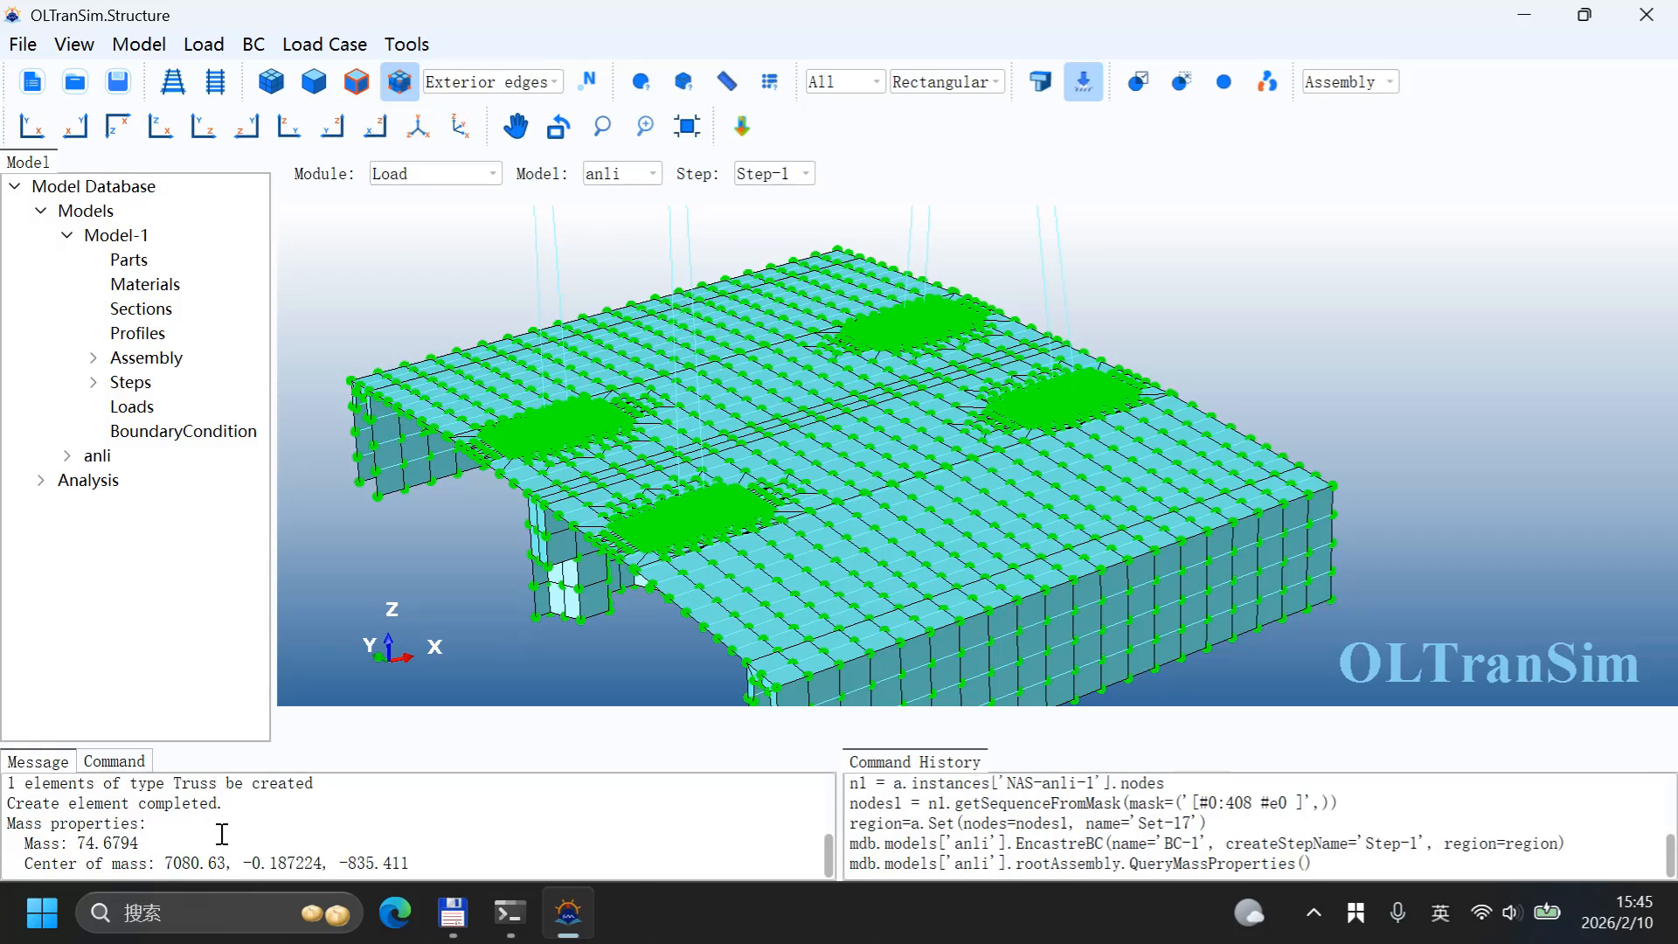
Step: Examine the reported mass and center-of-mass values in the message area
drag(77, 843, 147, 844)
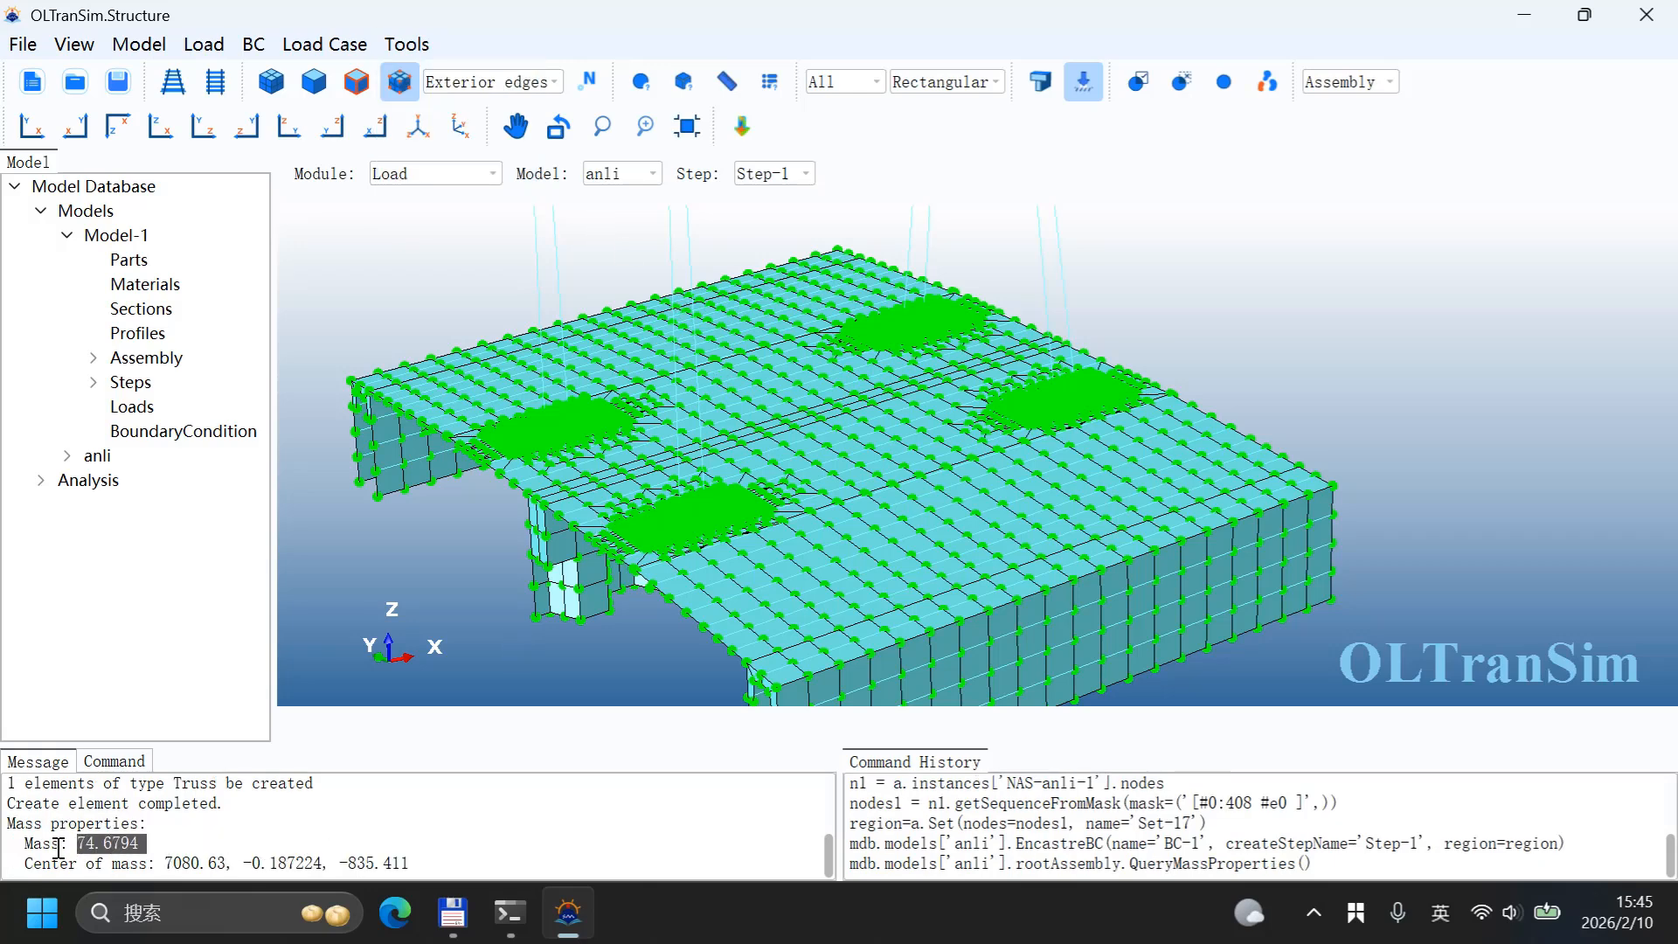
drag(25, 844, 203, 841)
click(77, 844)
drag(26, 863, 316, 861)
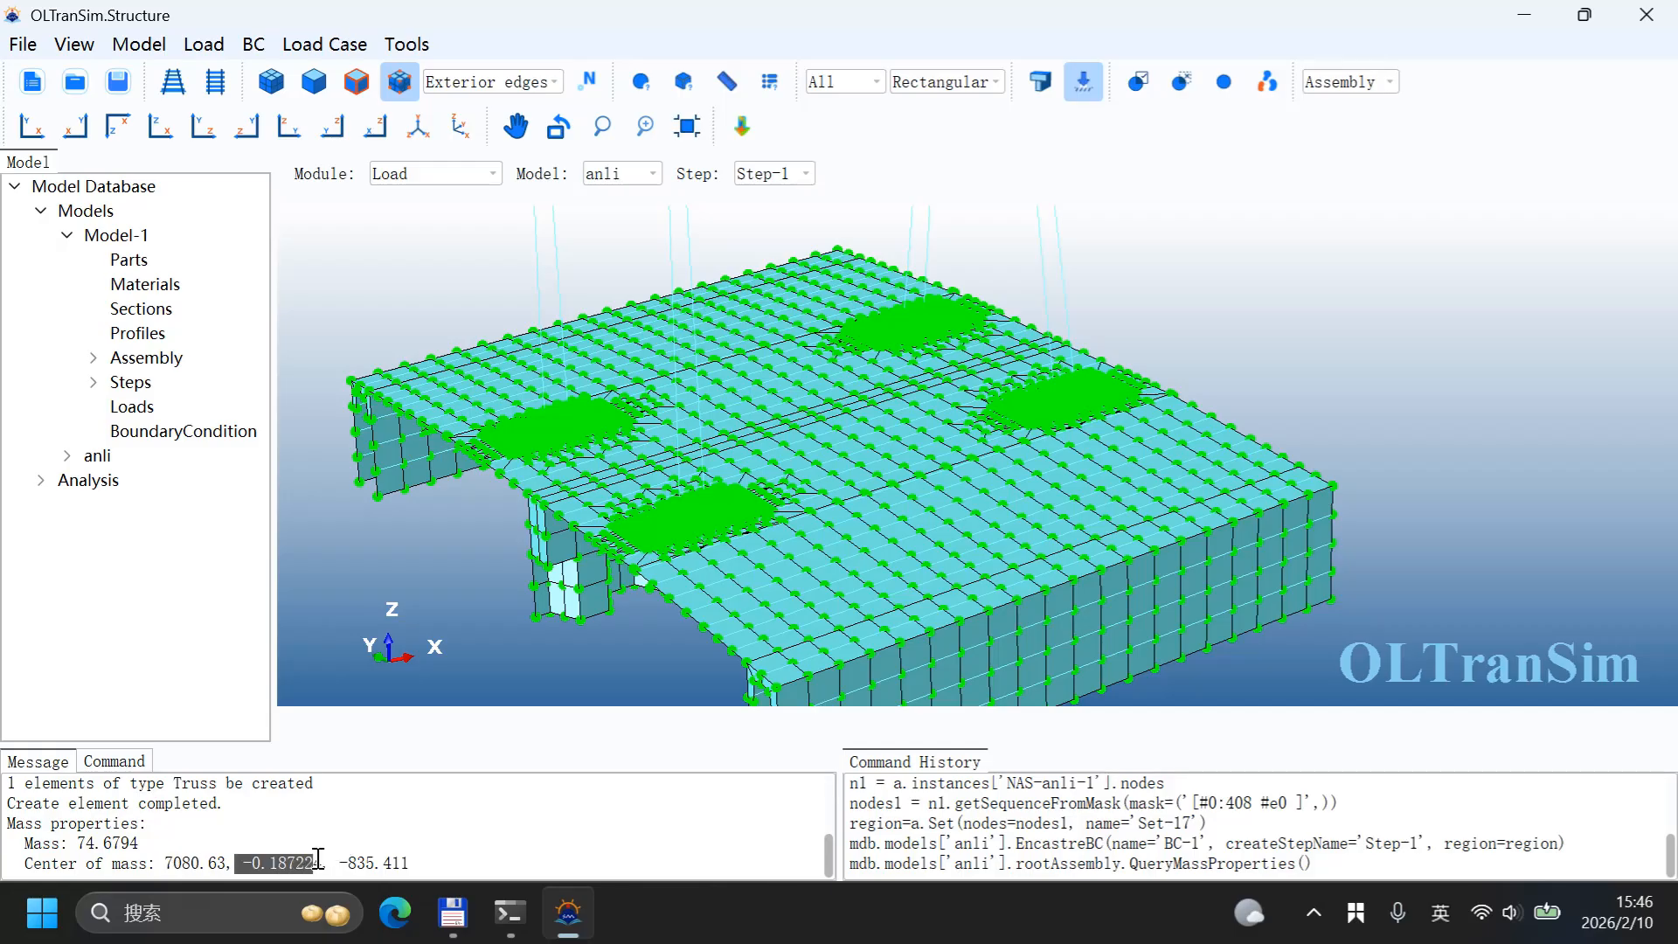
click(318, 860)
drag(340, 861, 424, 861)
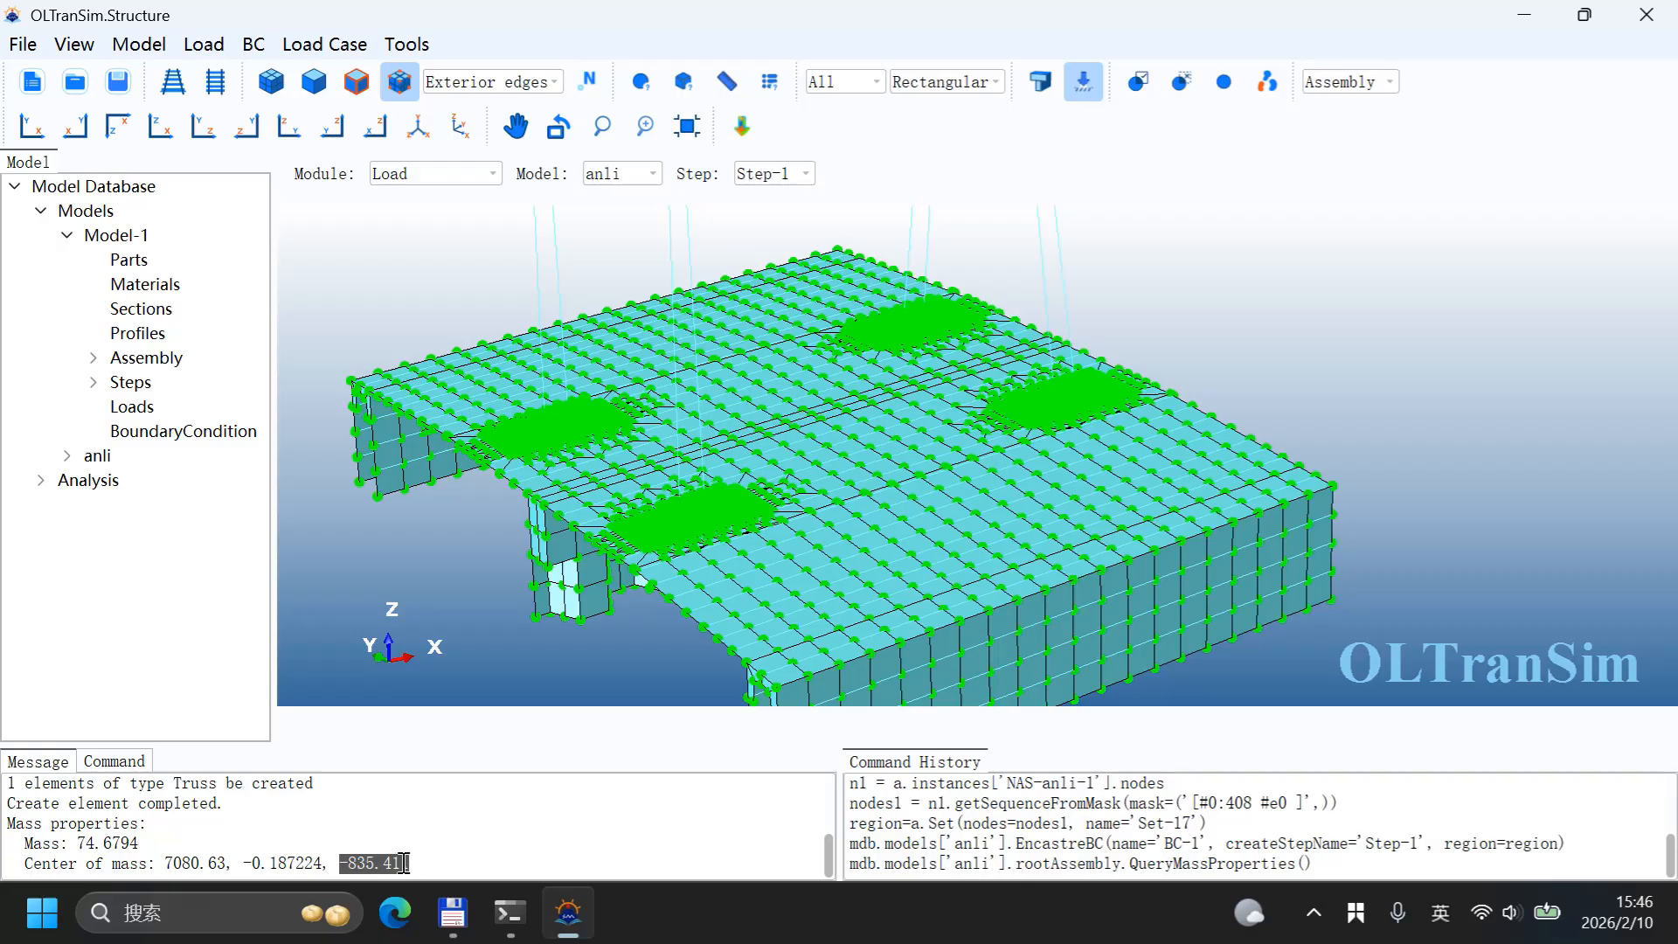
drag(159, 863, 324, 863)
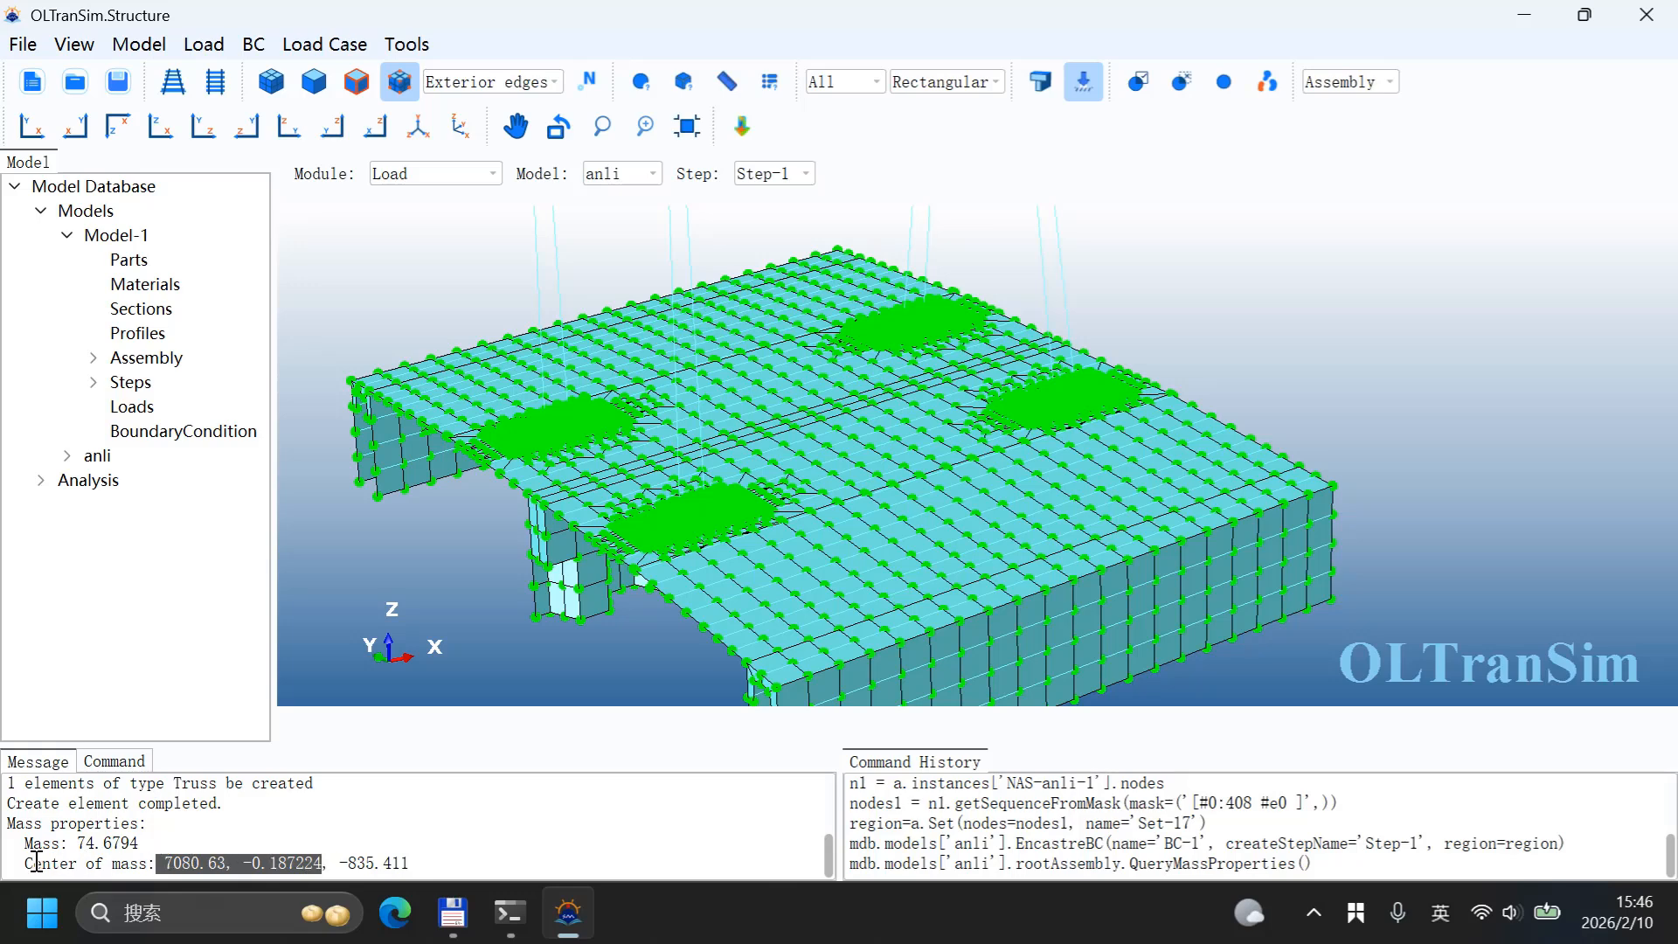
drag(27, 864, 150, 859)
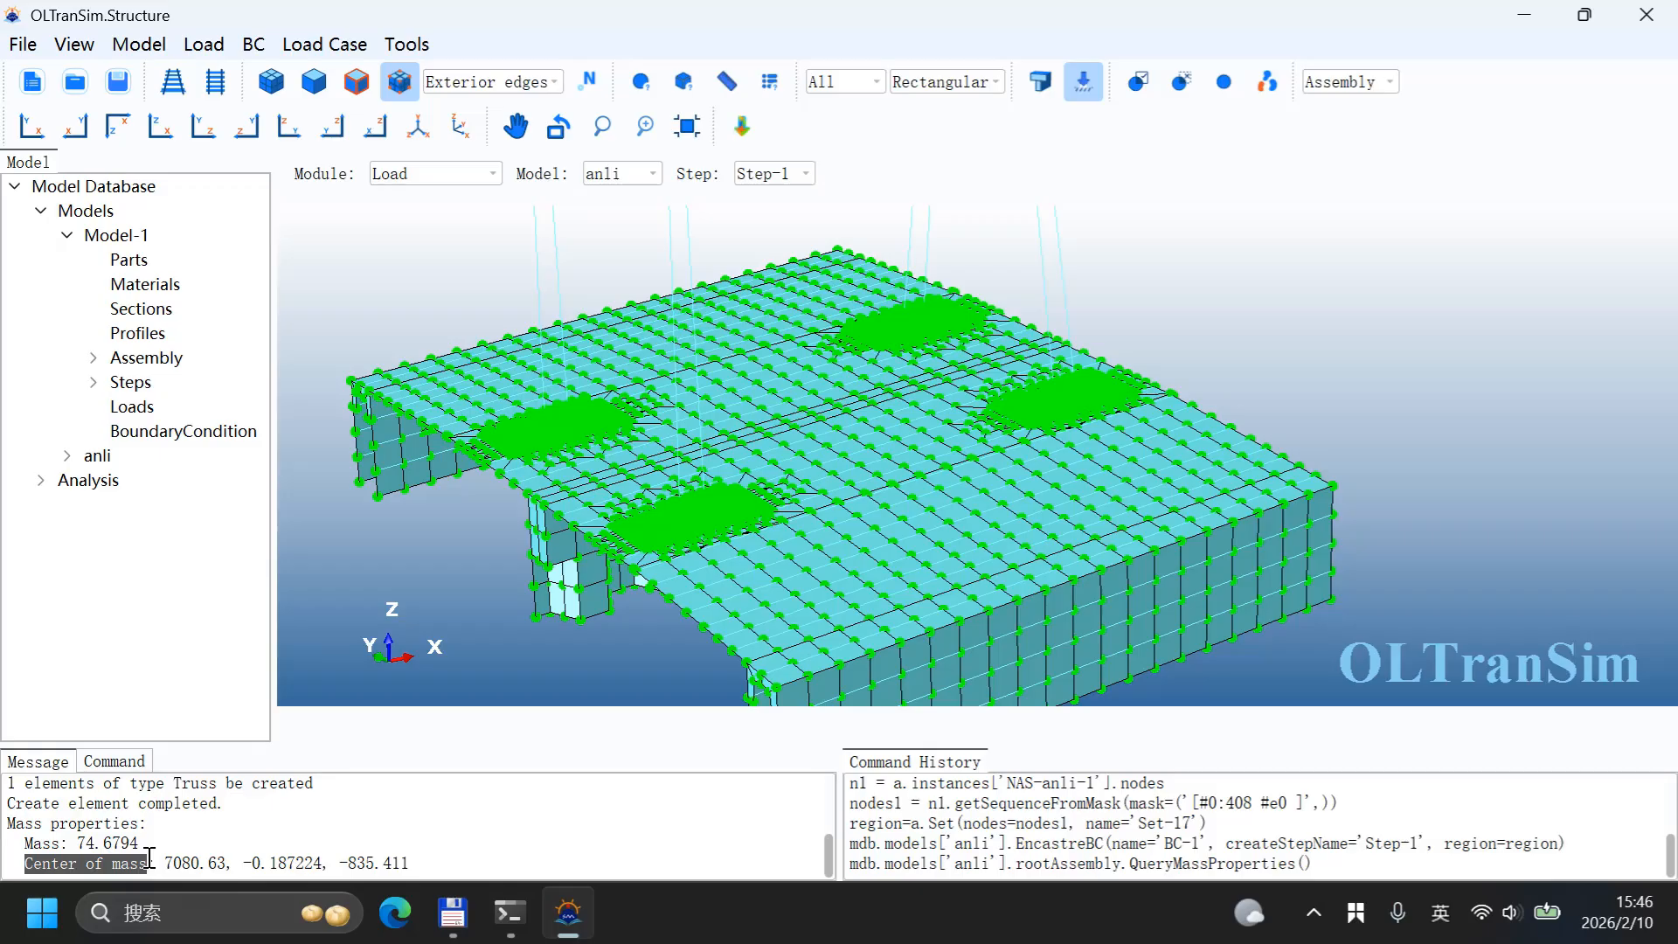
Step: Query the coordinates of the nodes at the centre of the deck top in front view
scroll(706, 401, up, 5)
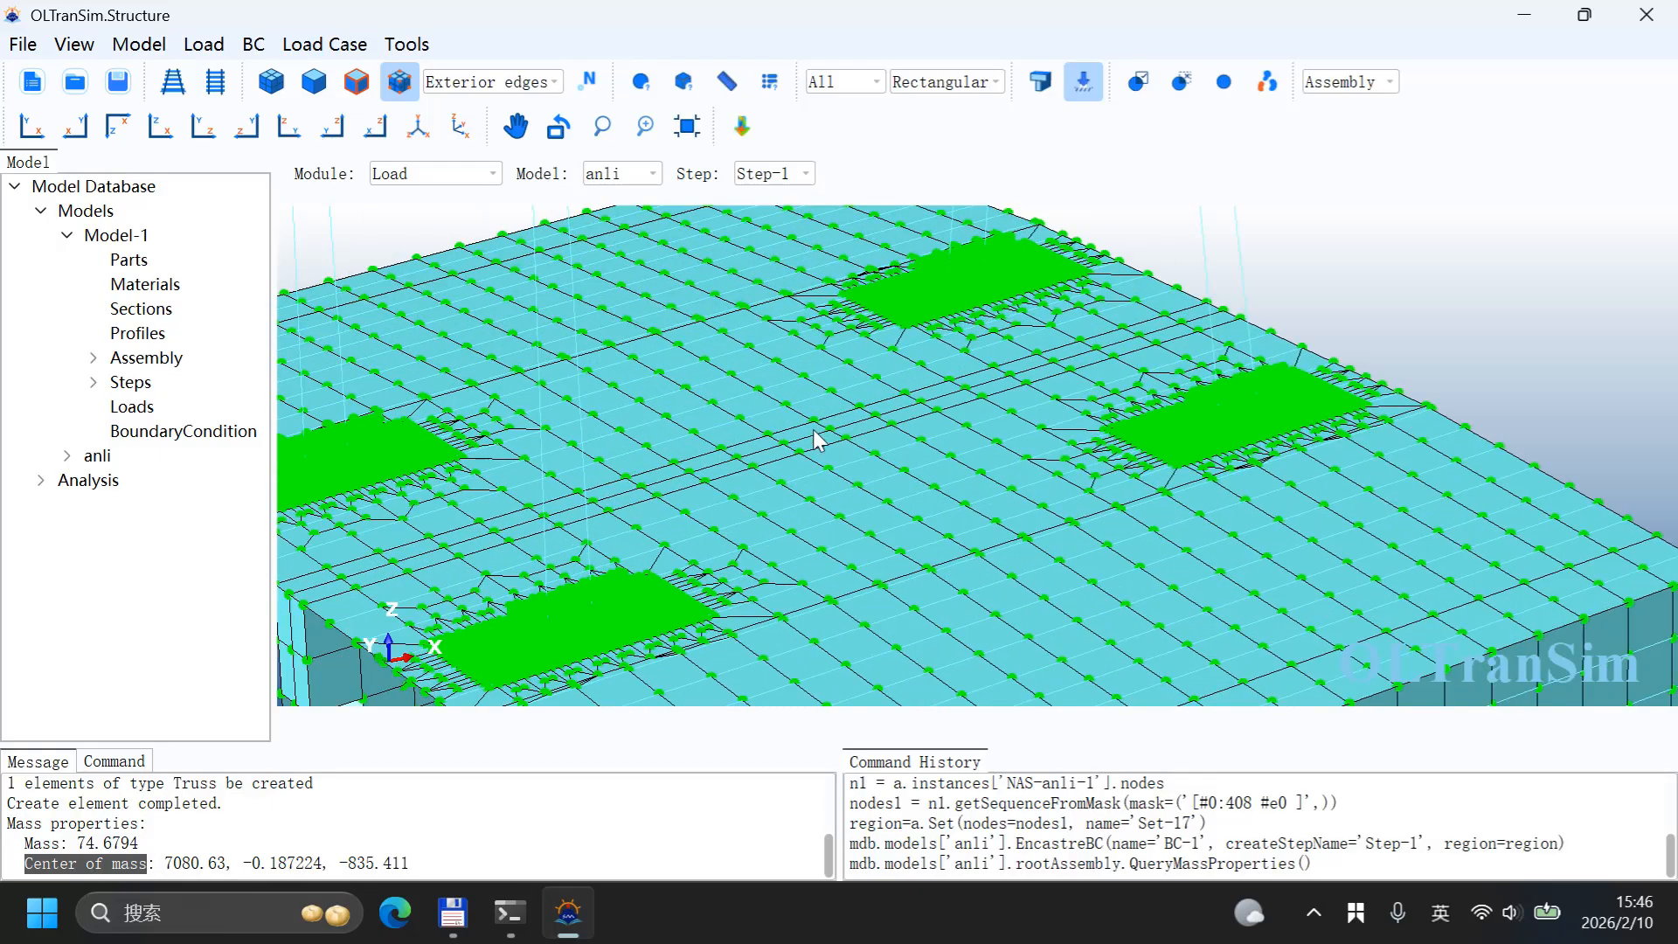
click(31, 127)
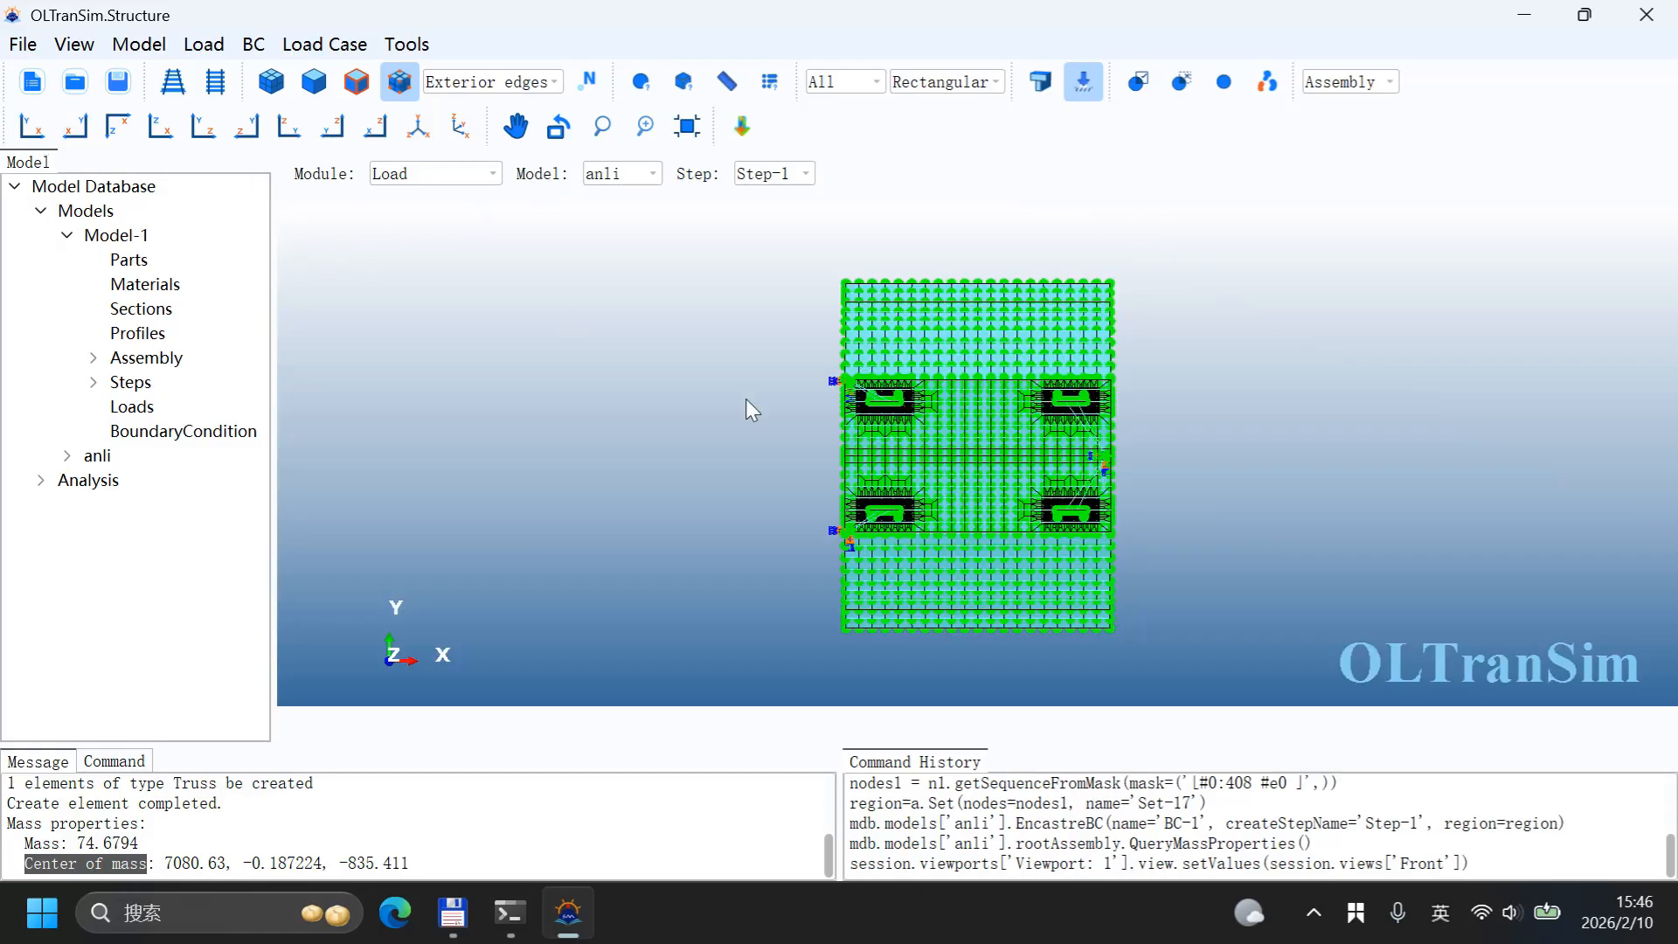
scroll(988, 459, up, 3)
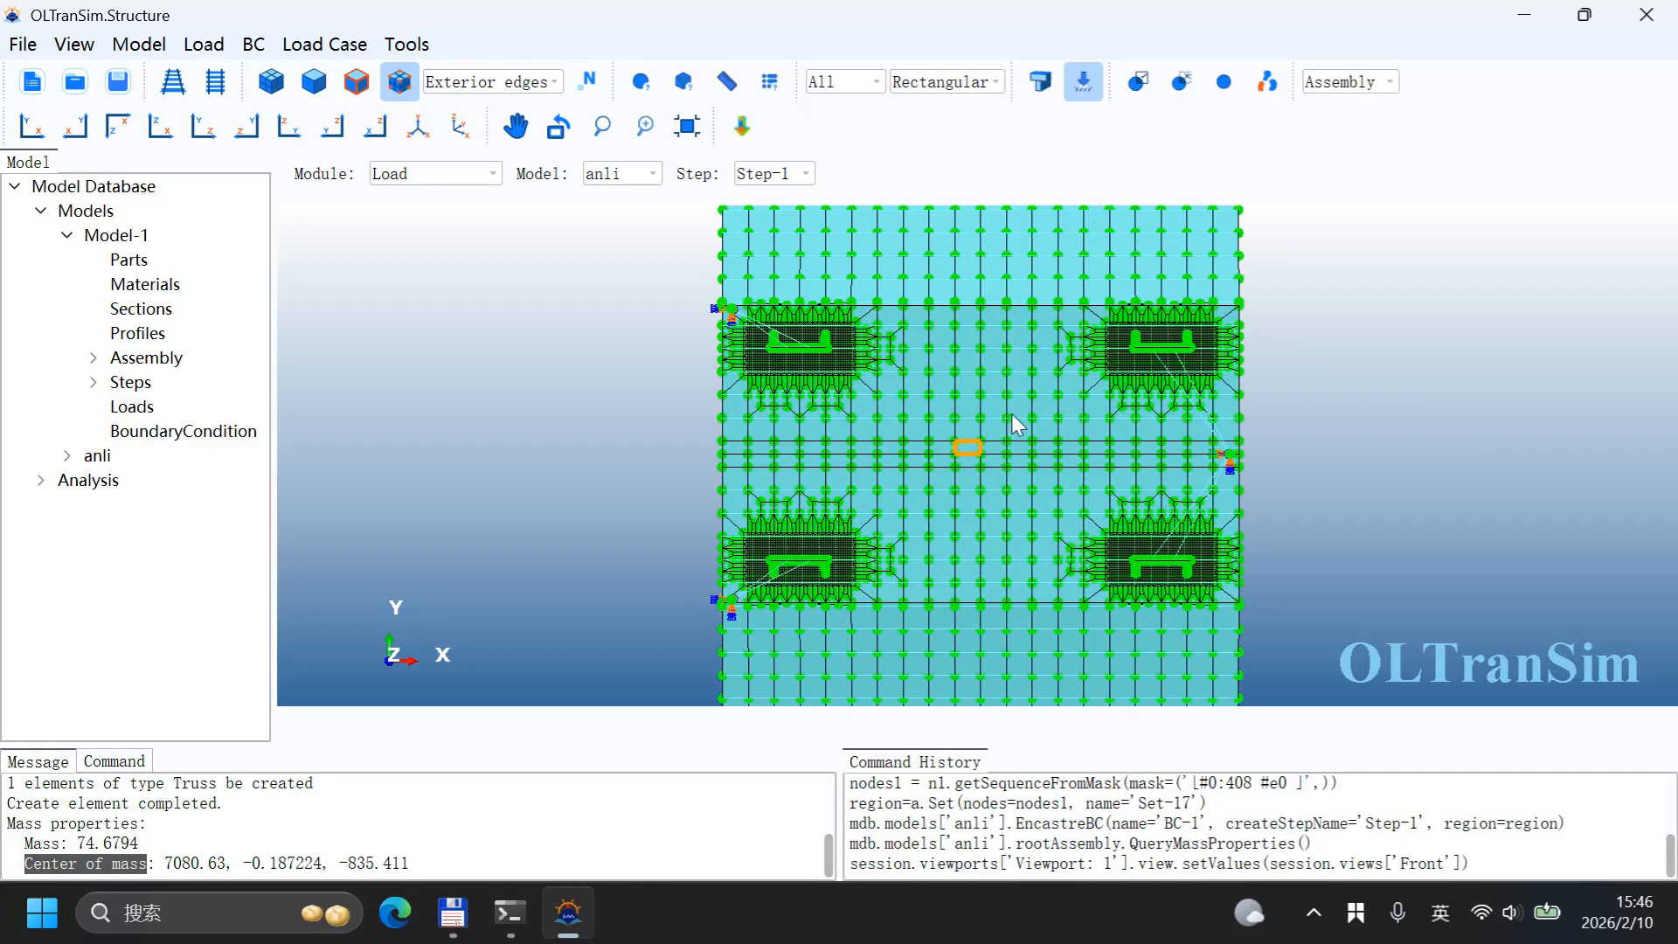
scroll(1004, 470, up, 1)
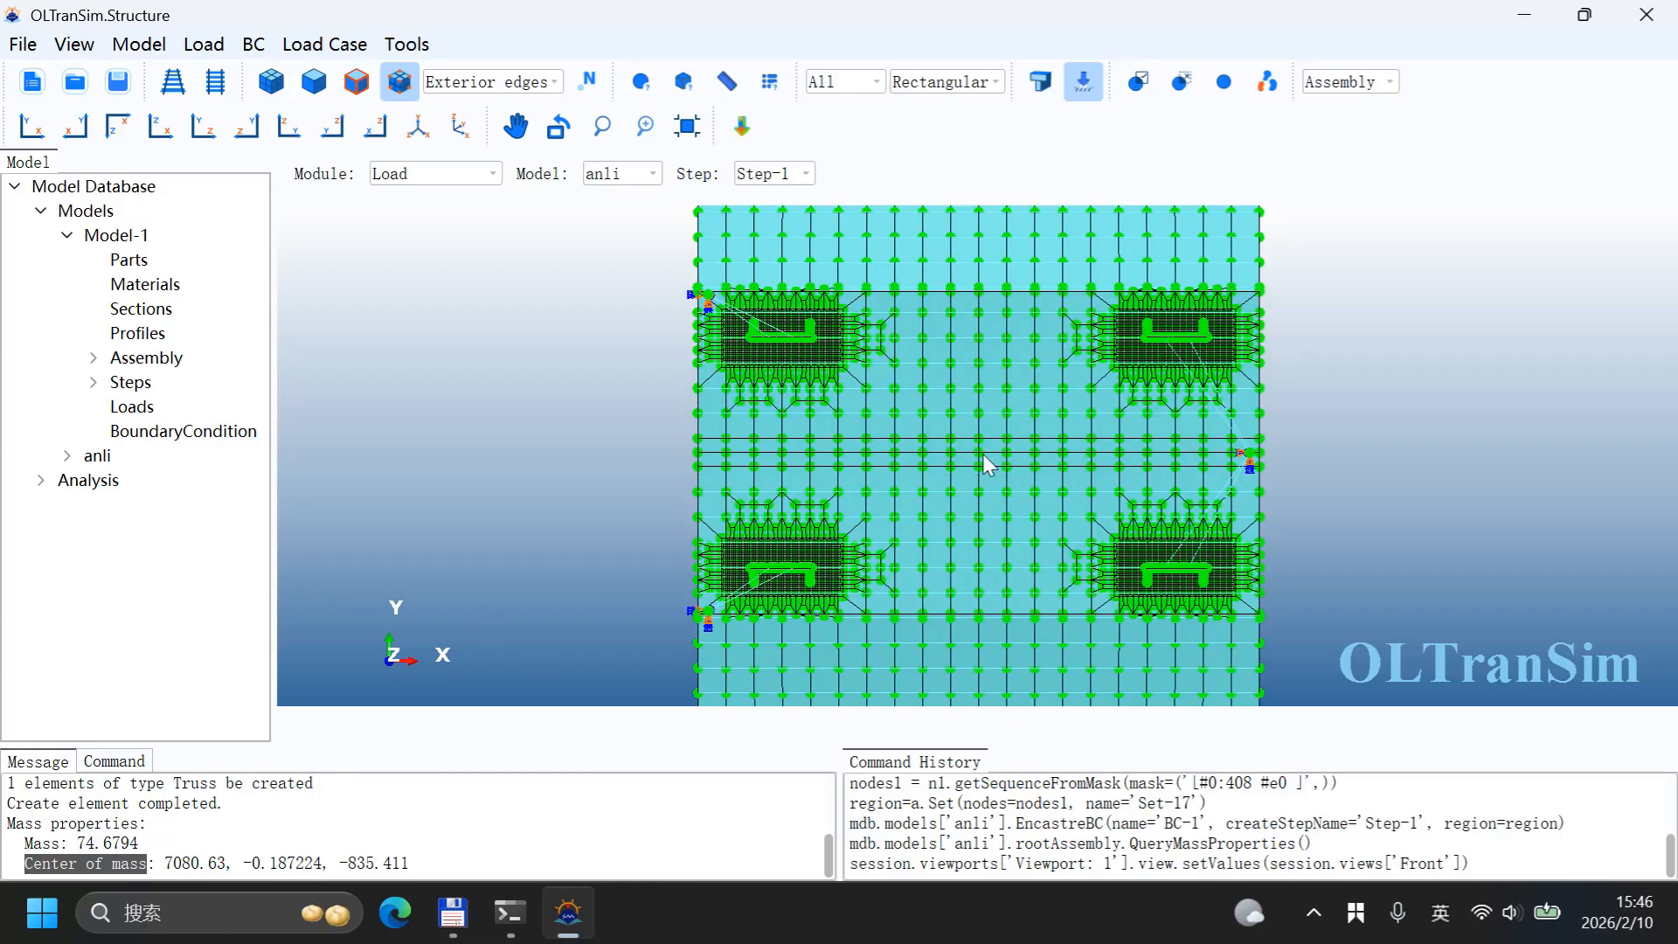
click(641, 81)
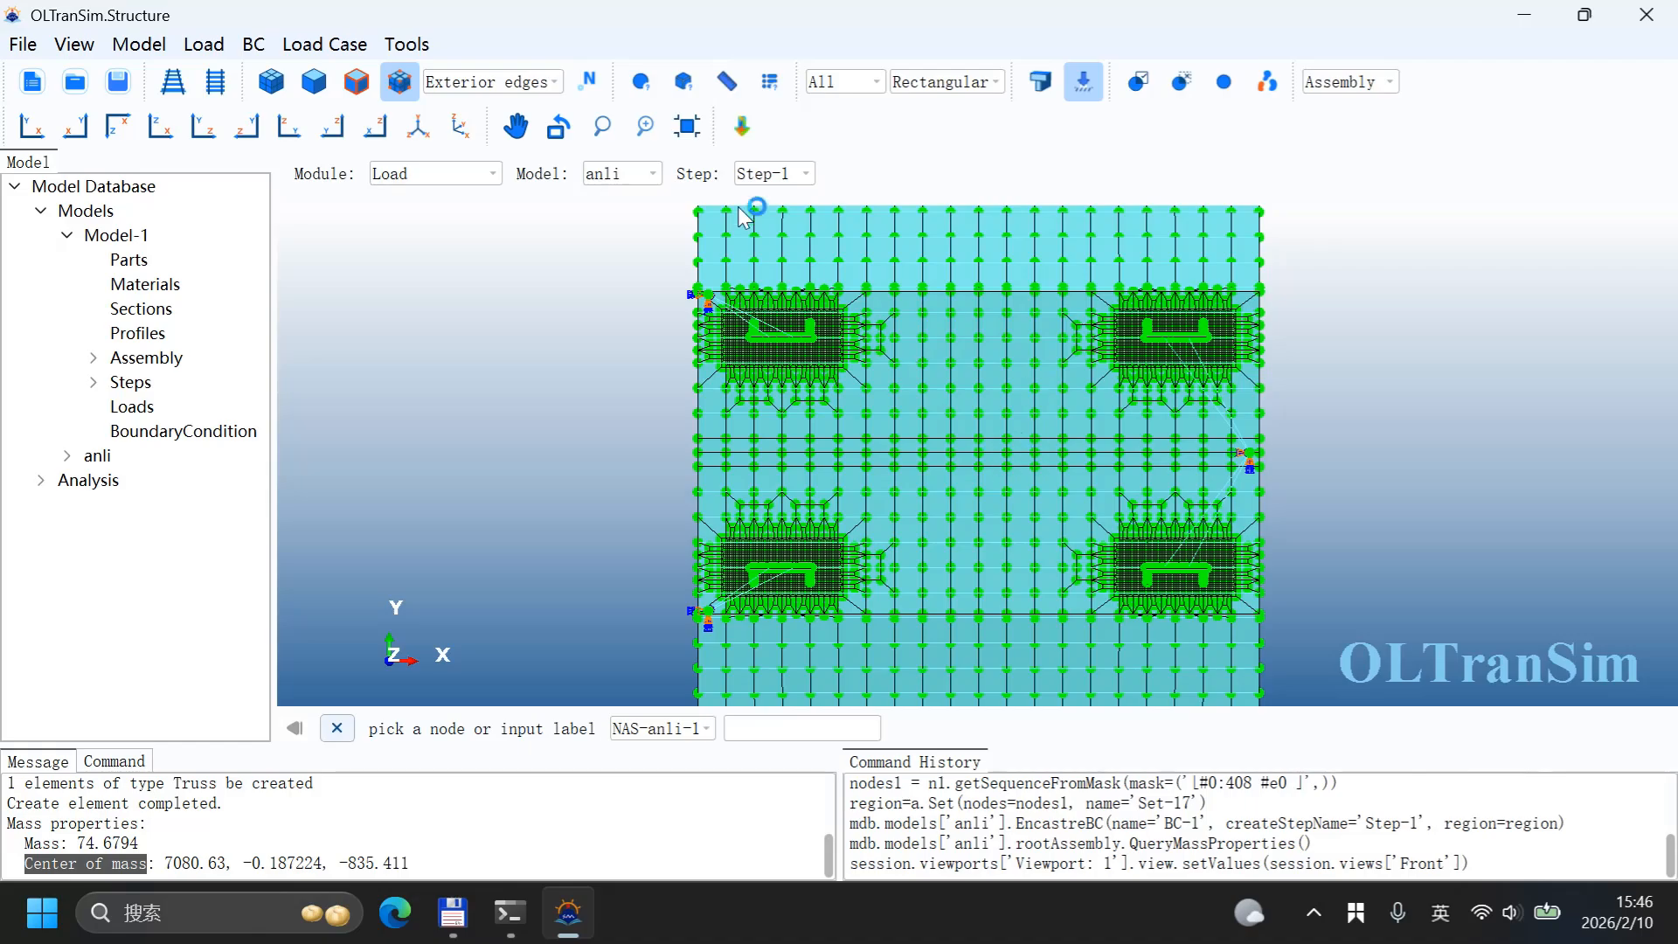
click(979, 466)
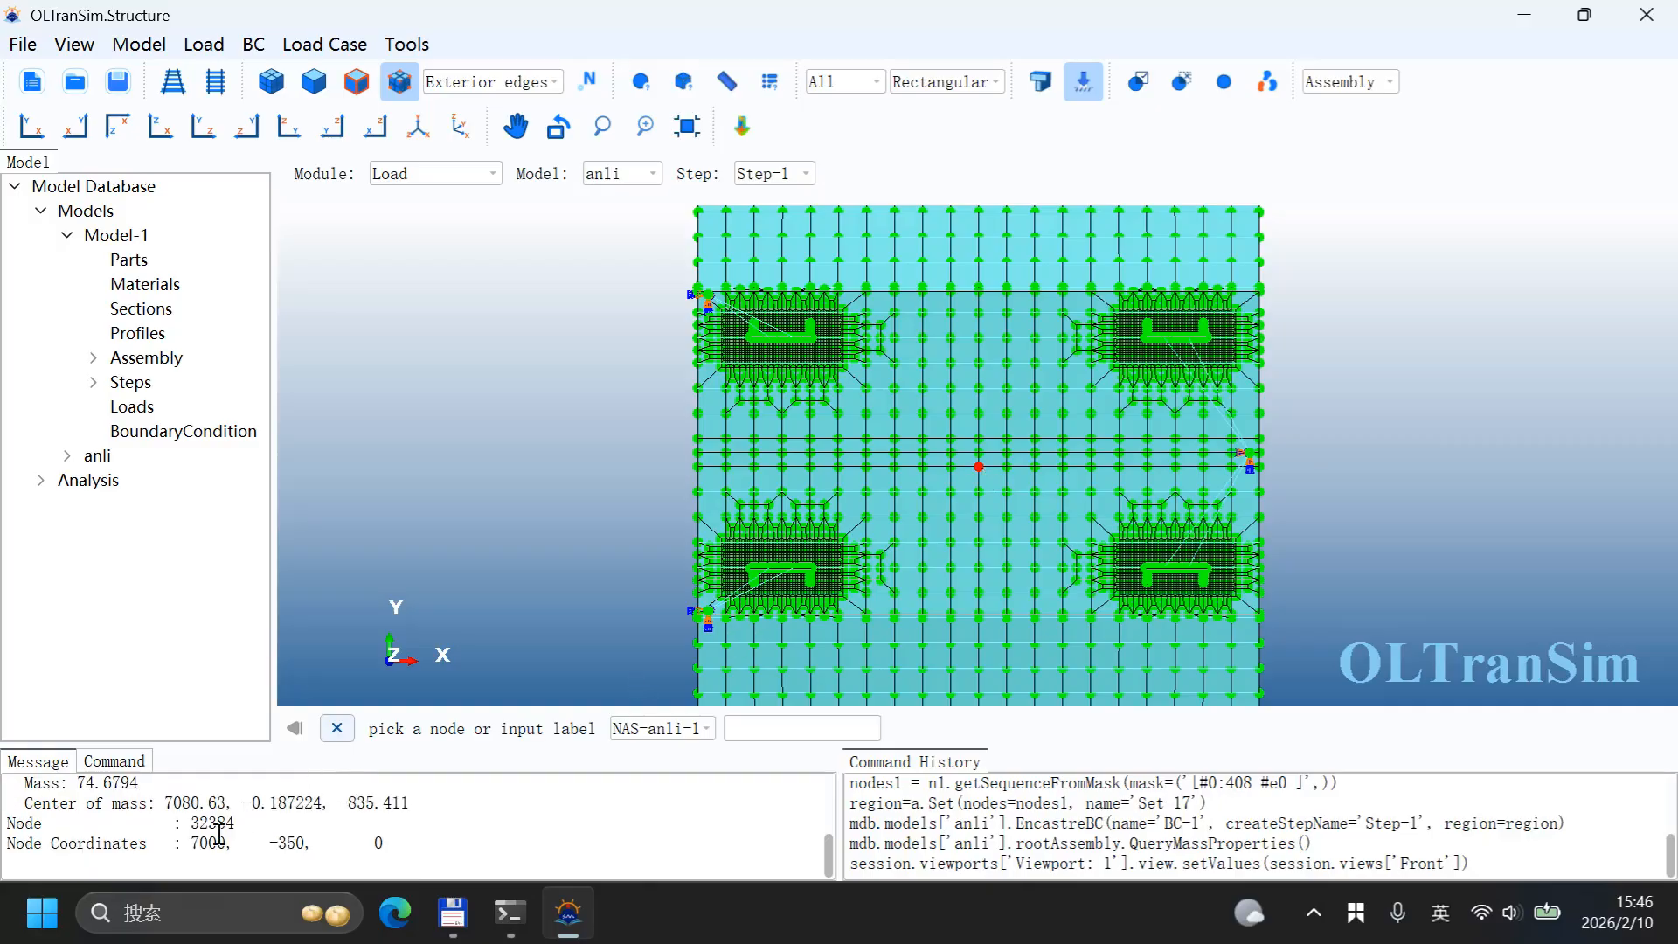
drag(183, 843, 309, 841)
click(981, 454)
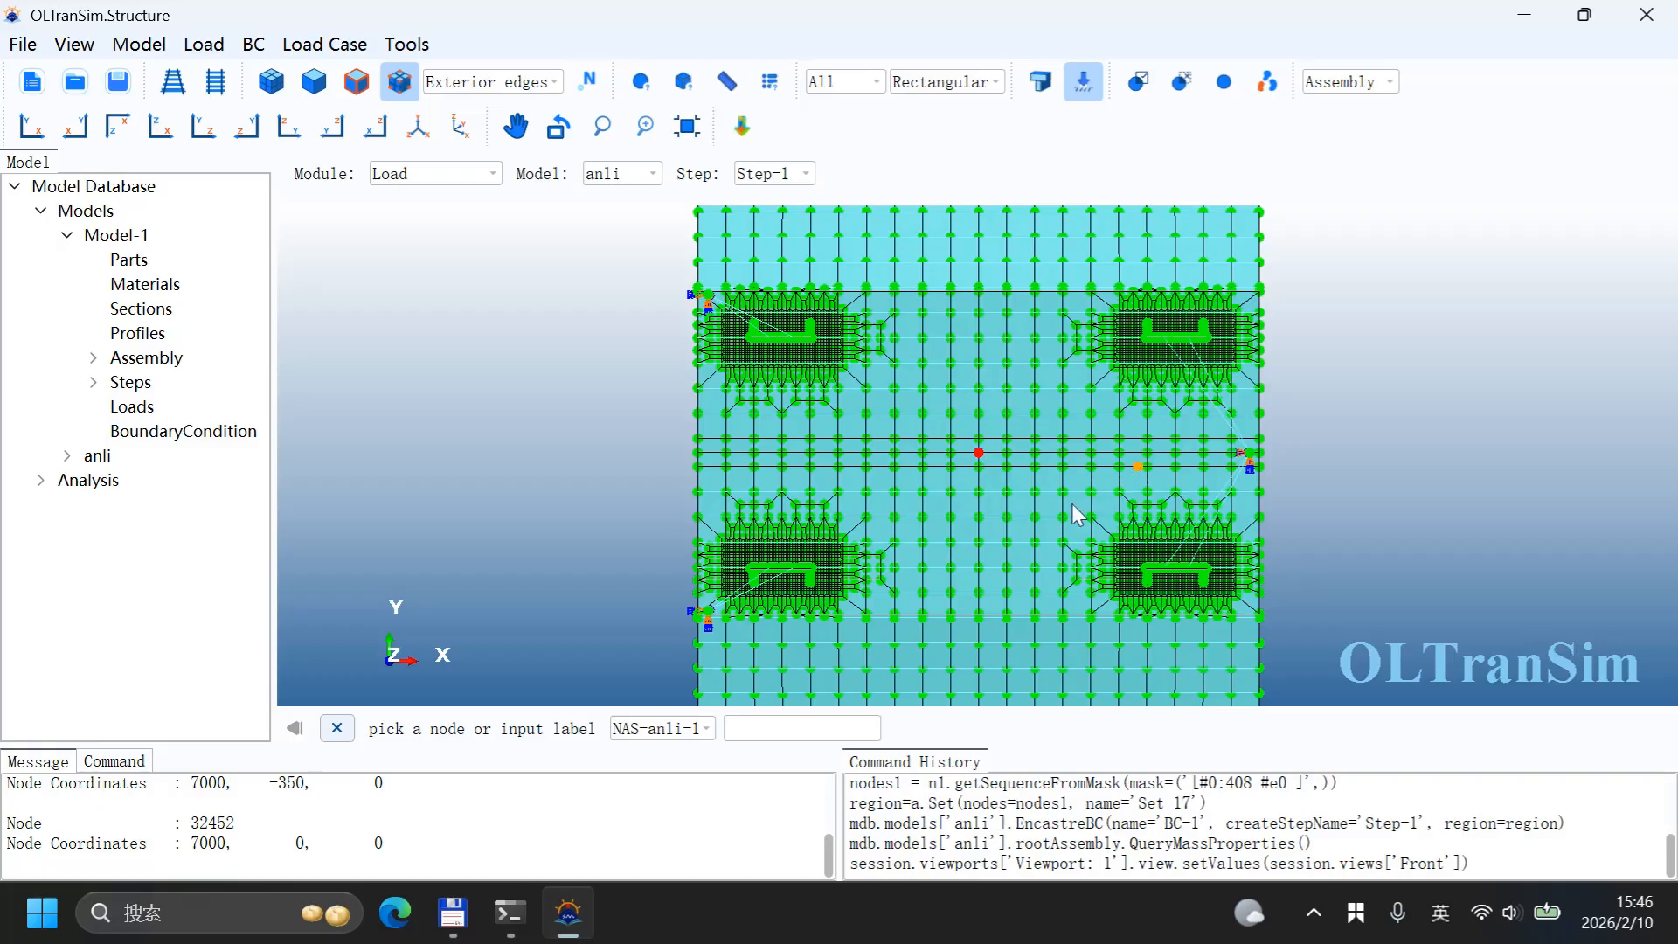
click(984, 455)
Step: Create BC-2 in Step-1, a Displacement/Rotation condition fixing U1 and U2 at 0 on the deck's centre node
ctrl+alt+drag(1025, 525, 1009, 464)
ctrl+alt+middle_drag(1016, 488, 1016, 350)
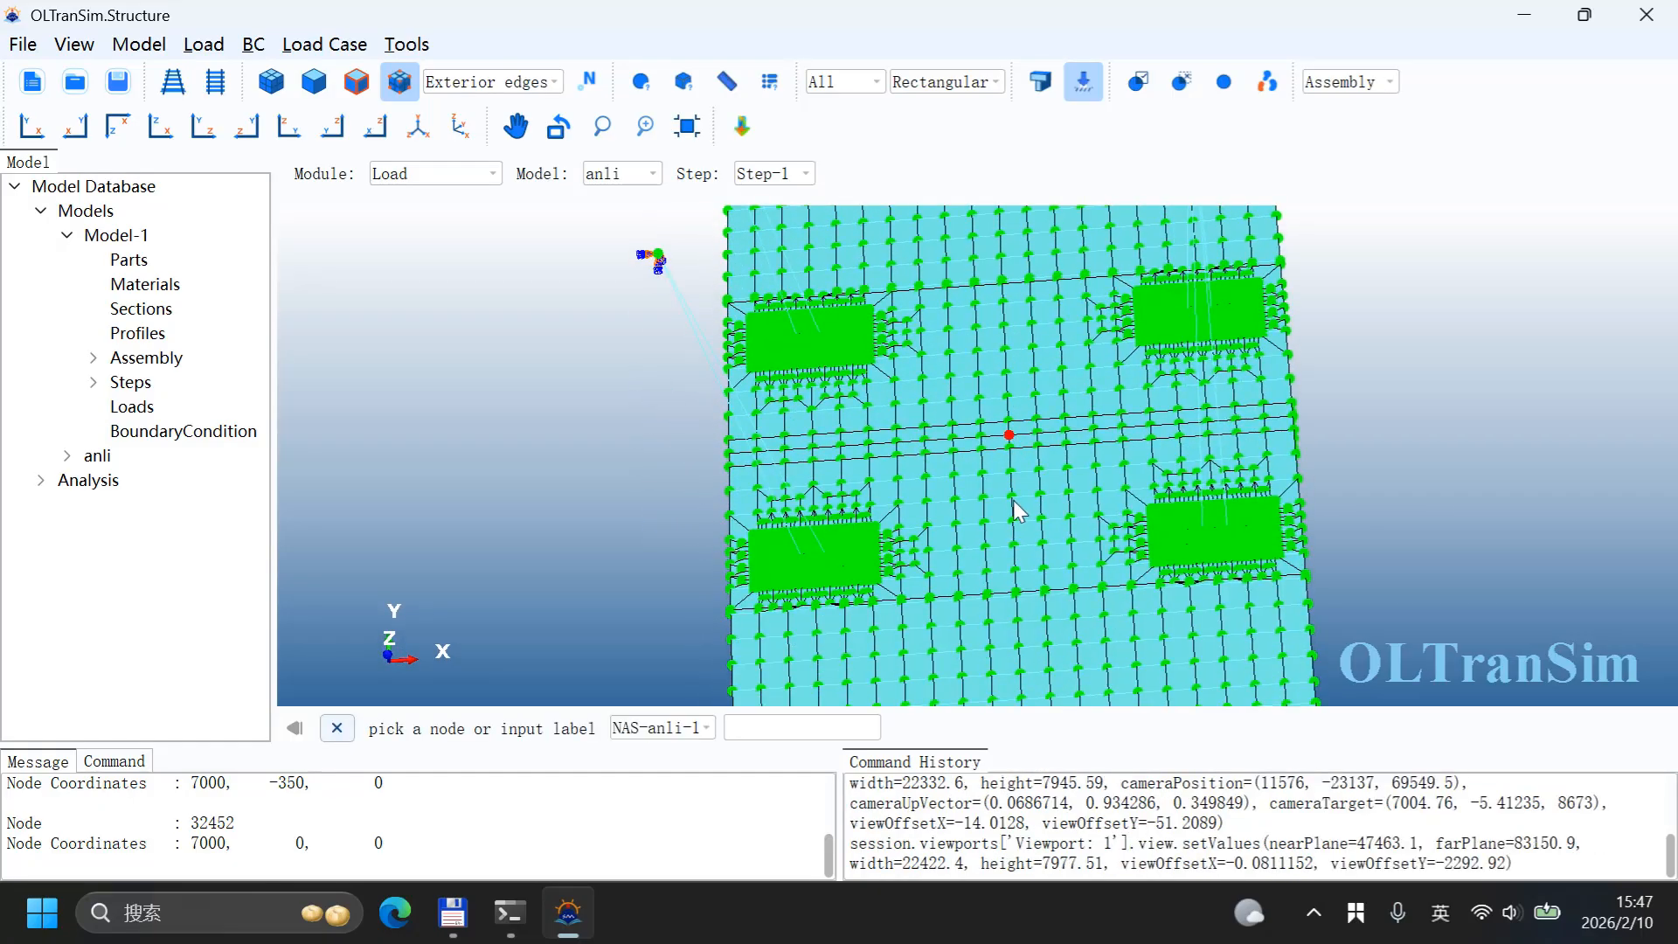
ctrl+alt+drag(1021, 486, 1022, 395)
ctrl+alt+middle_drag(1027, 507, 996, 394)
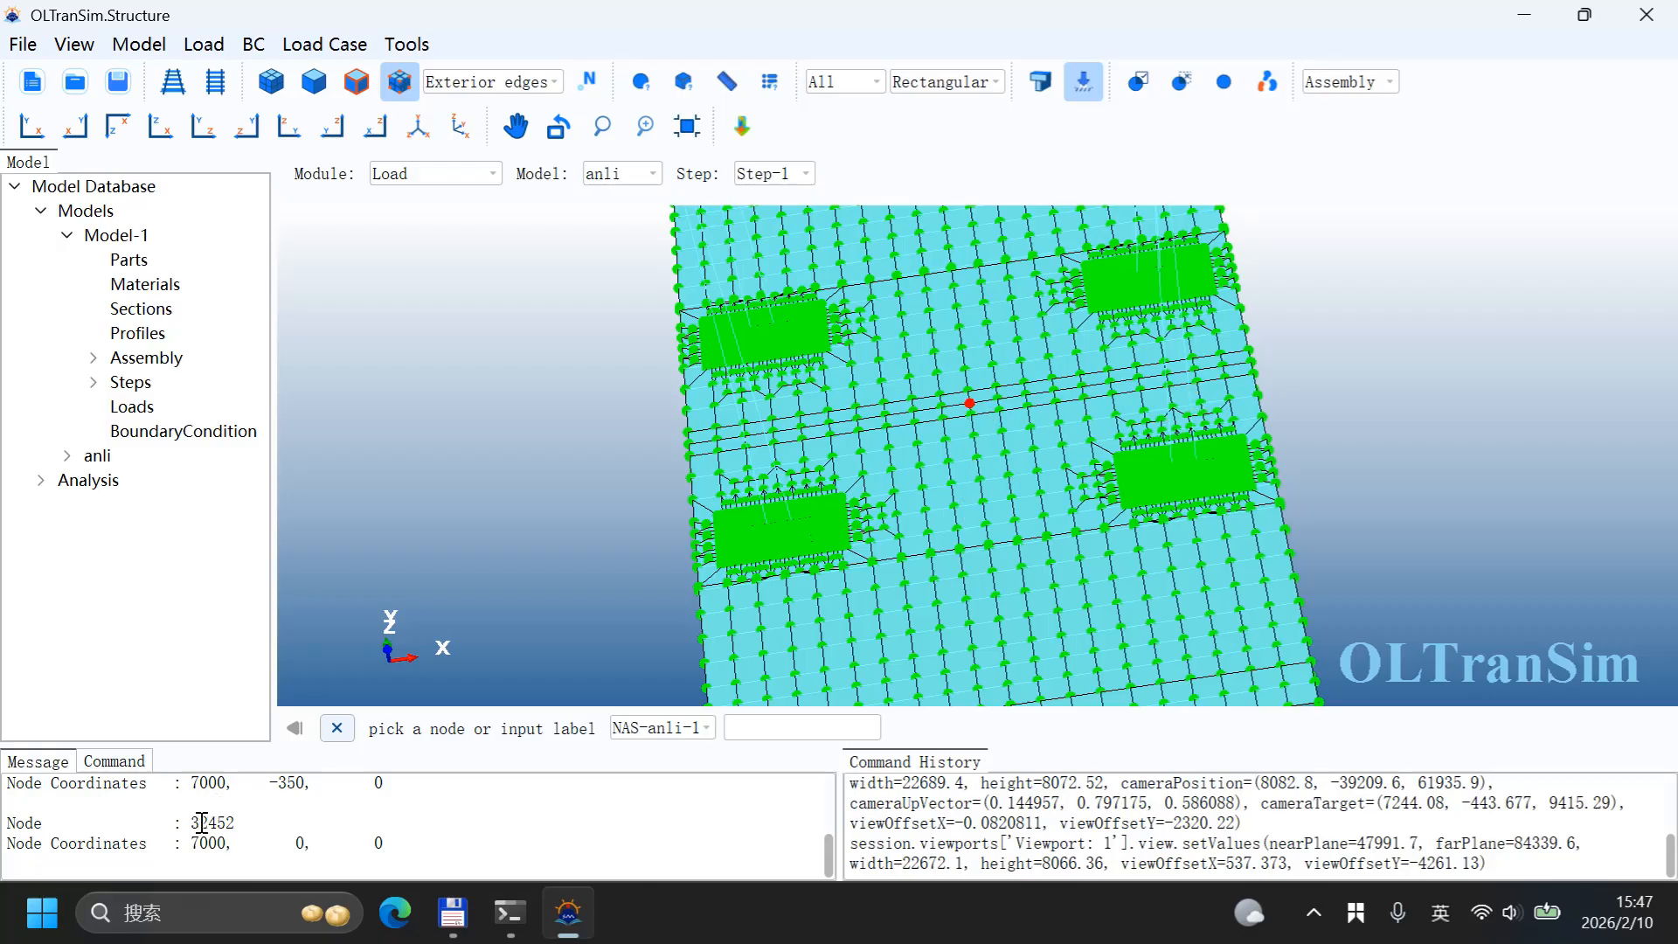
scroll(175, 826, up, 1)
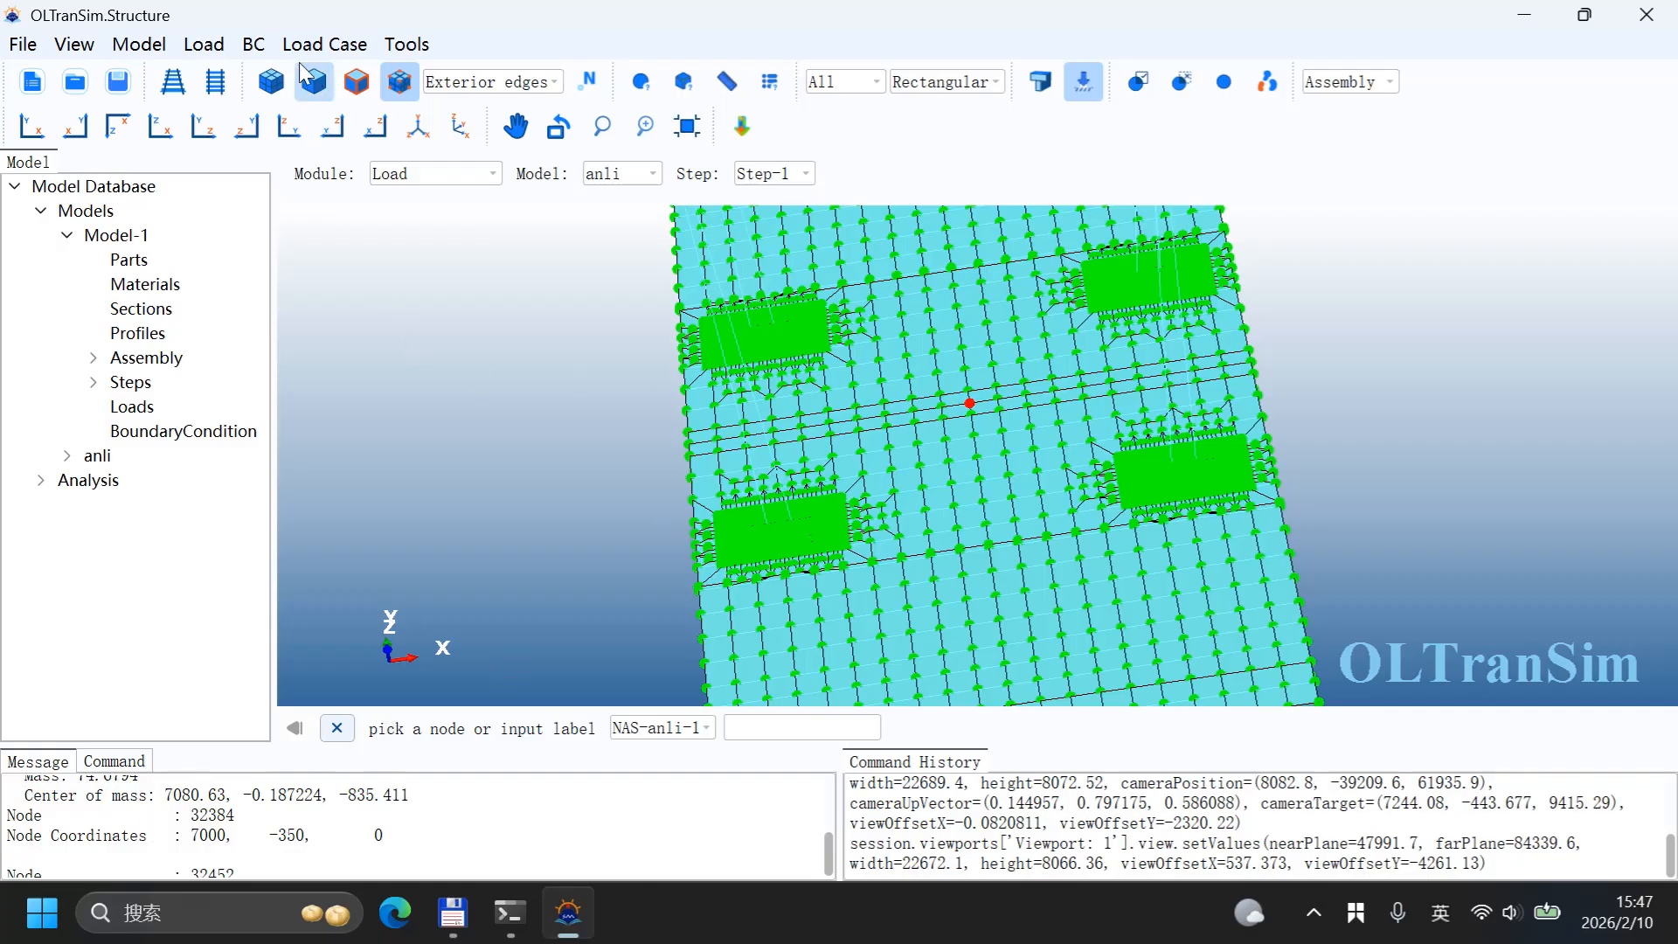
click(253, 43)
click(276, 103)
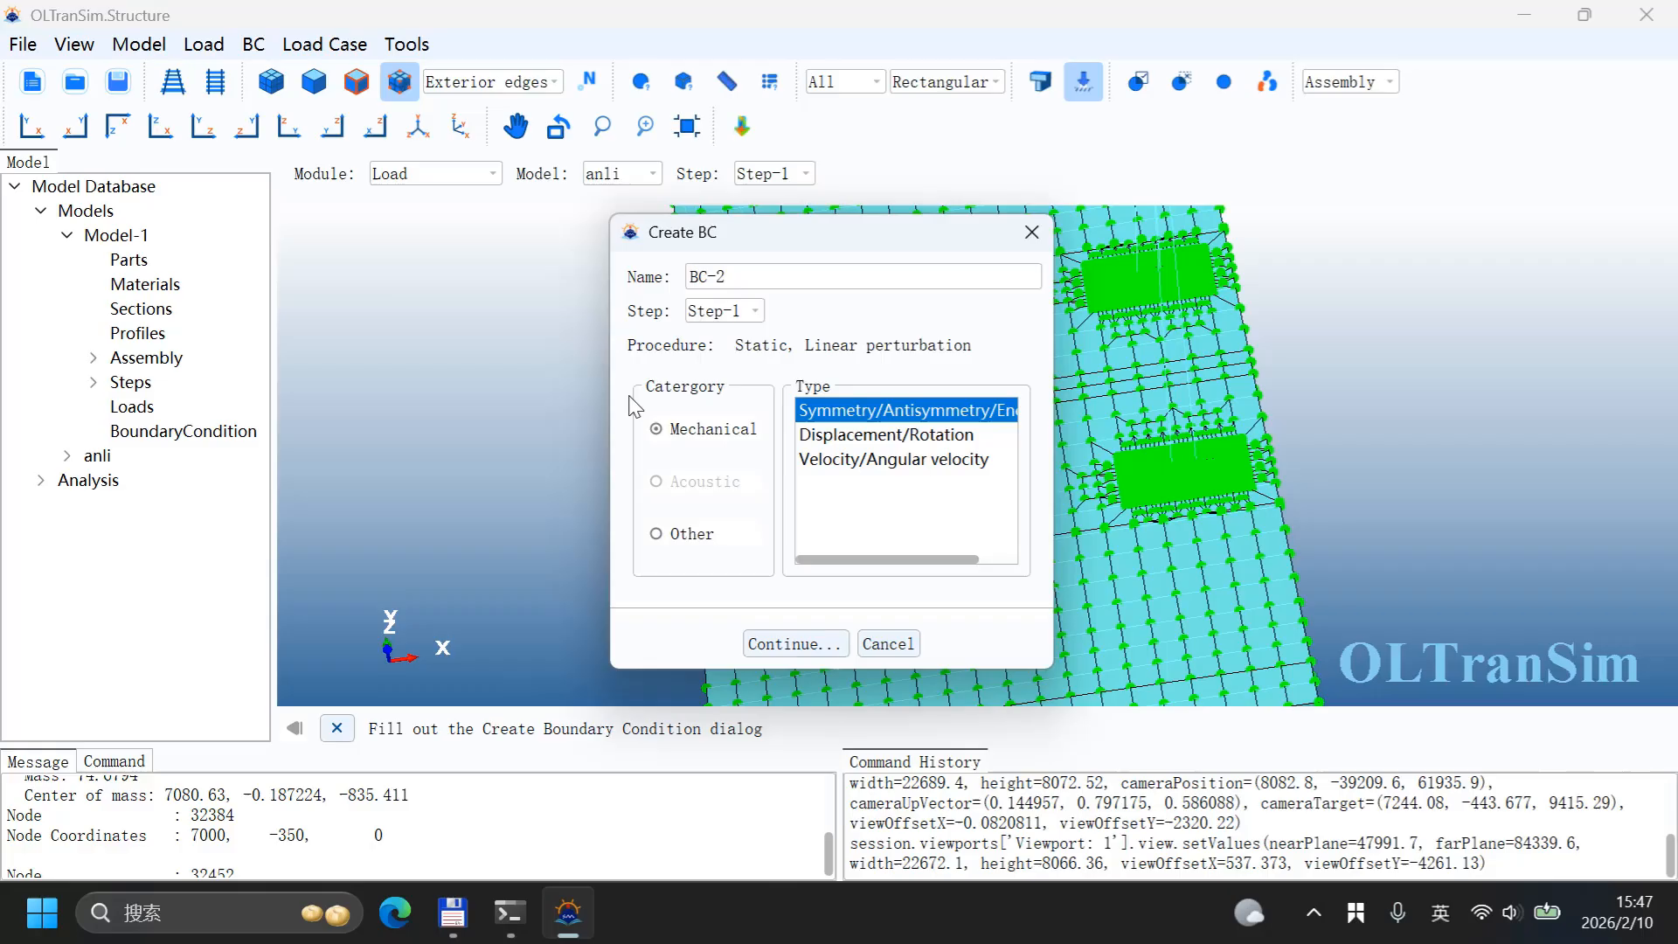
click(814, 434)
click(776, 641)
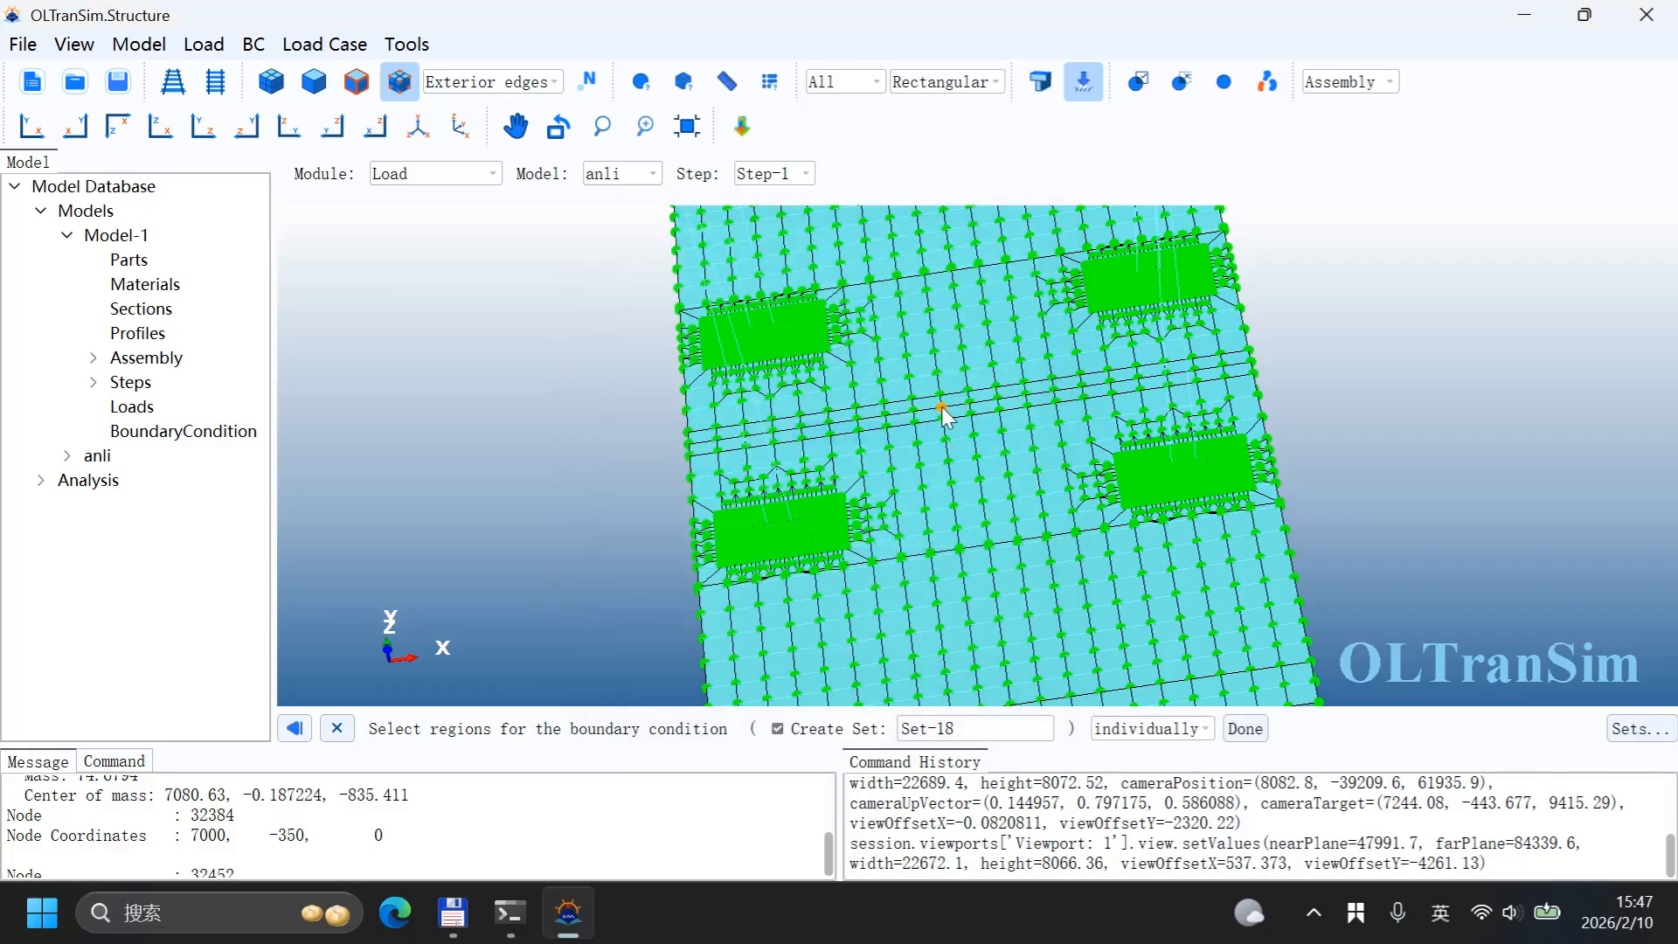
click(942, 407)
click(974, 410)
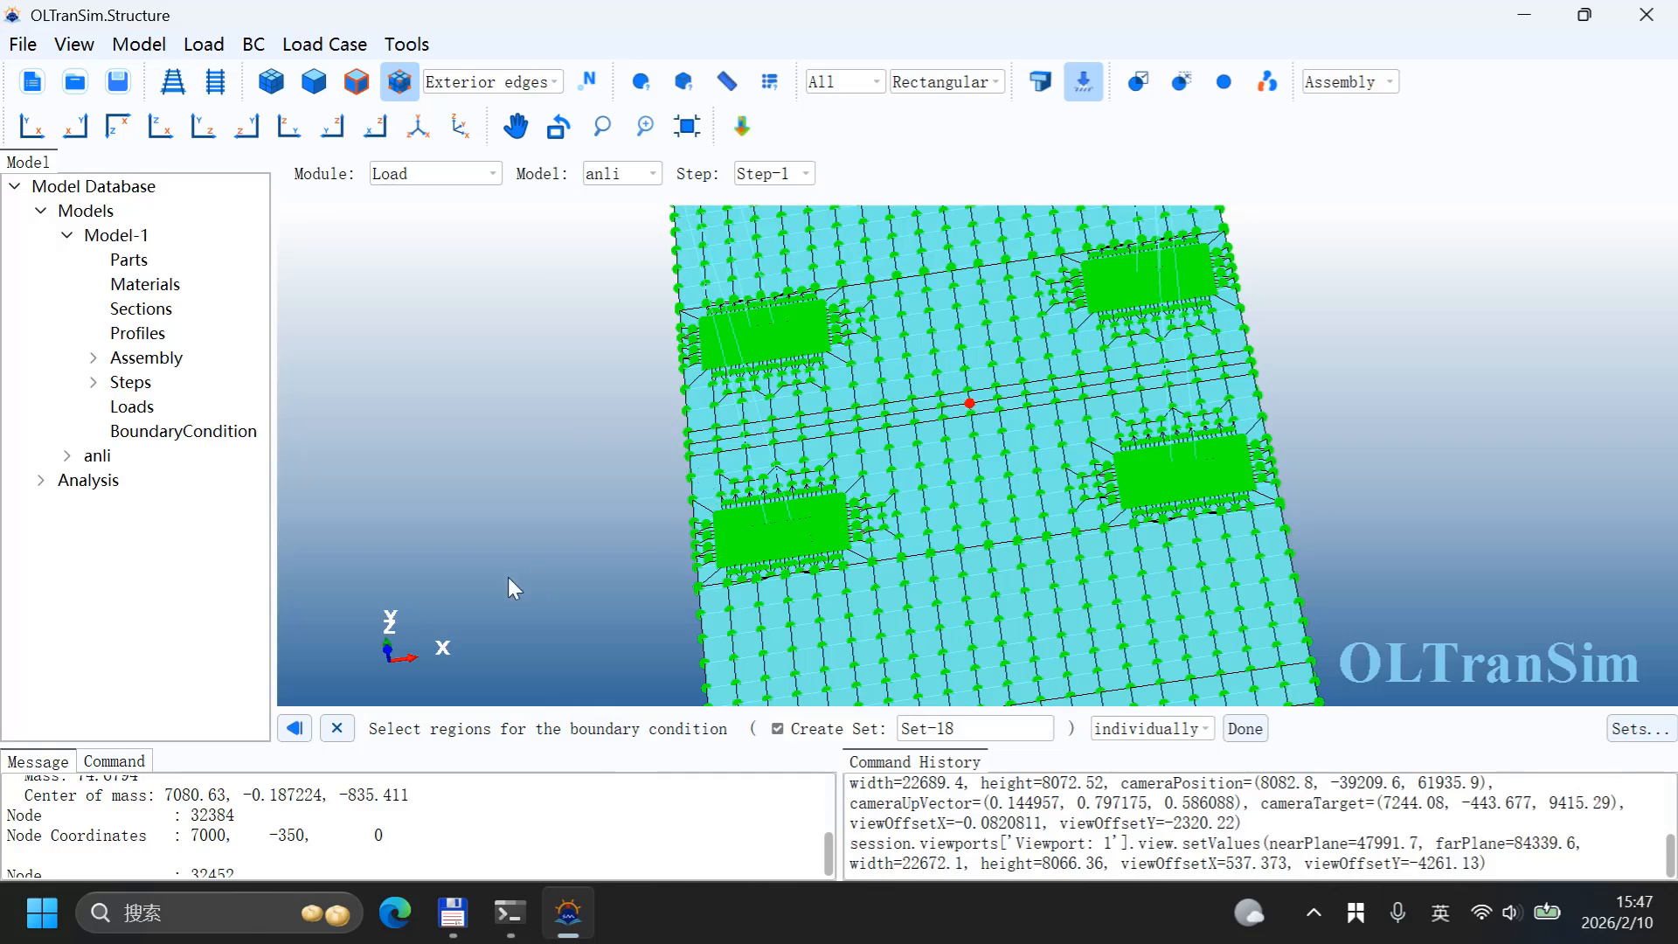
click(1244, 729)
click(664, 426)
click(667, 461)
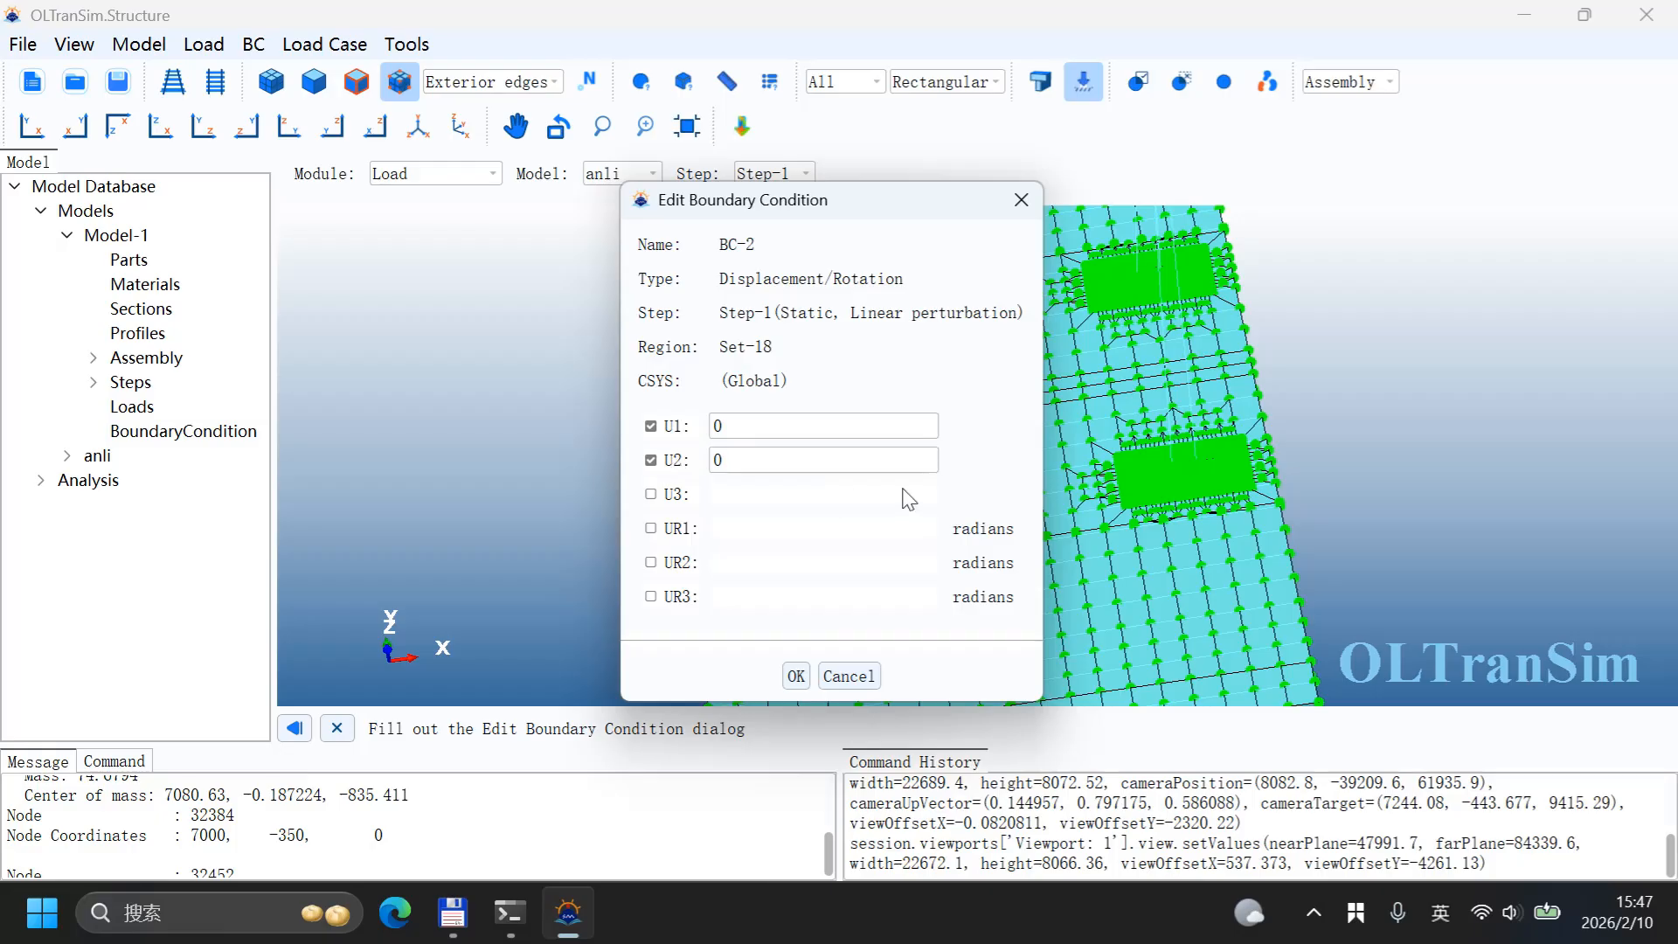
click(797, 675)
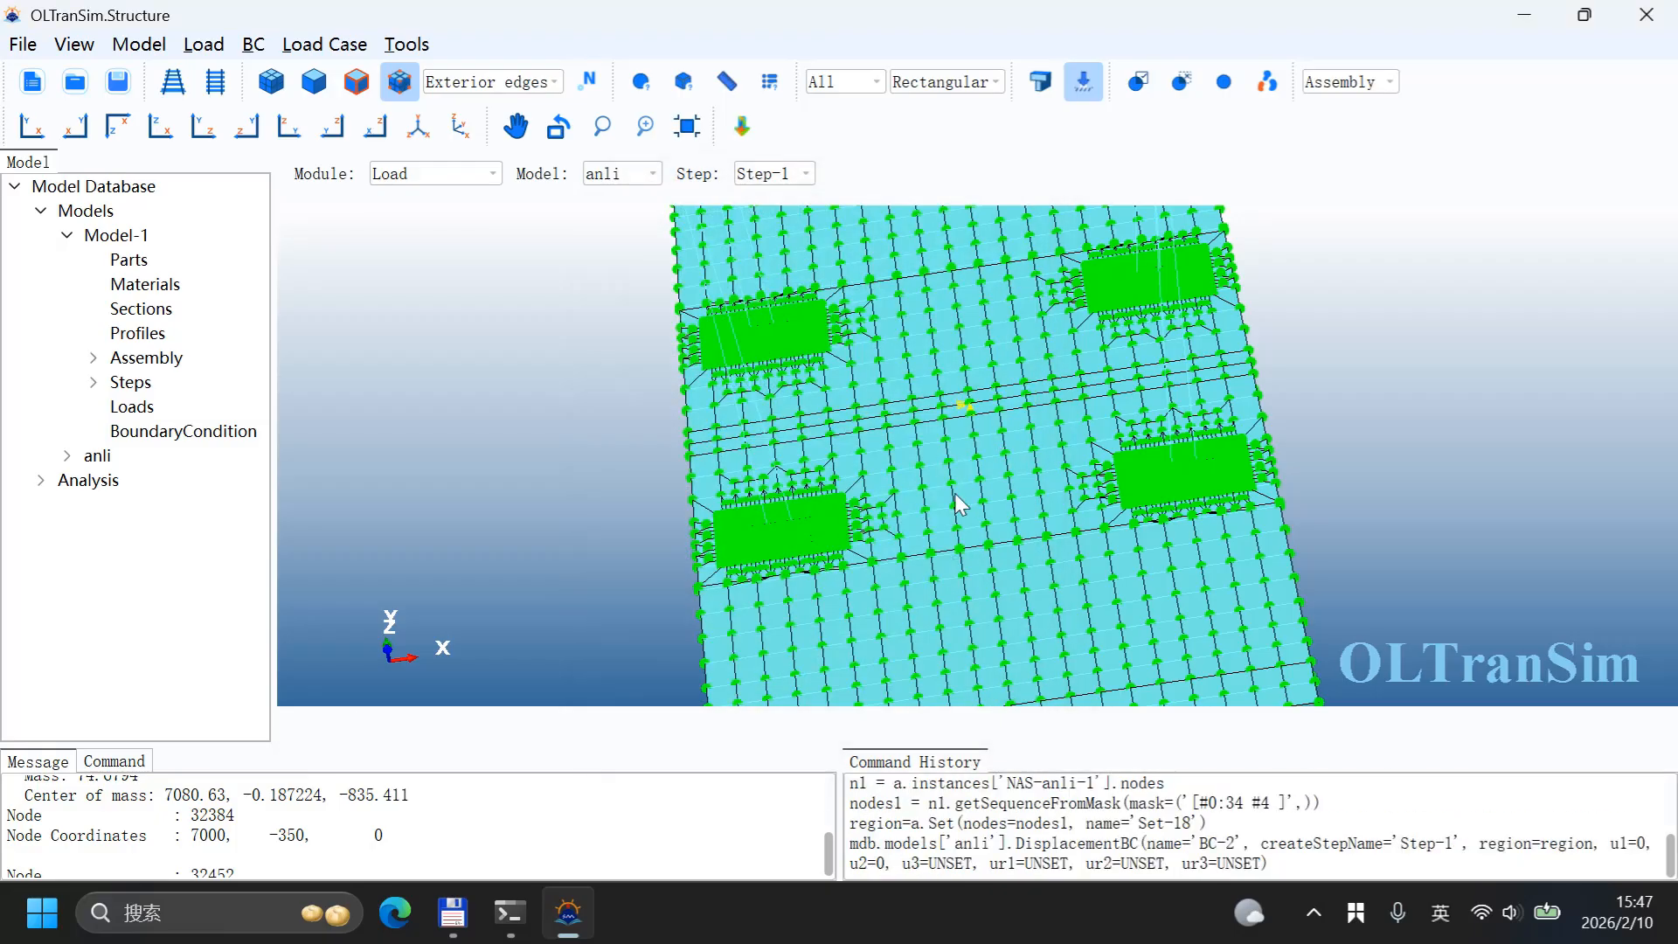
Step: Create gravity load Load-1 in Step-1 on the whole model with Component 3 set to 10780, computed as 9800*1.1 in the console
mouse_move(955, 491)
ctrl+alt+mouse_down()
mouse_move(954, 418)
mouse_move(940, 437)
mouse_move(960, 290)
mouse_move(914, 459)
mouse_move(951, 478)
ctrl+alt+mouse_up()
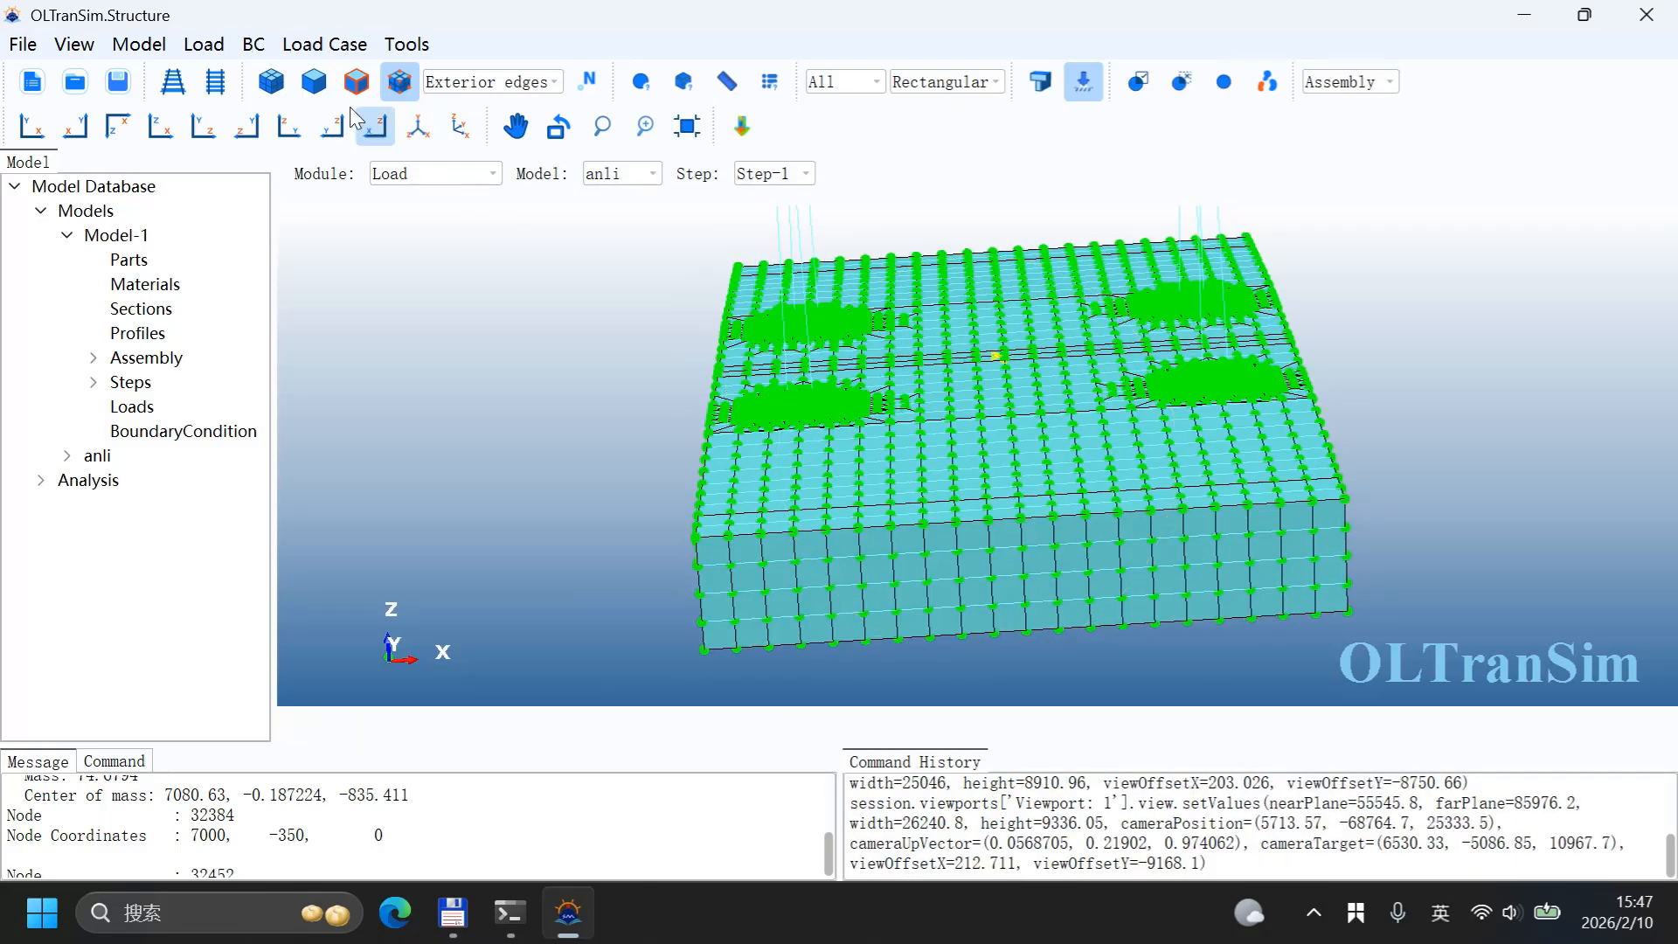
click(202, 45)
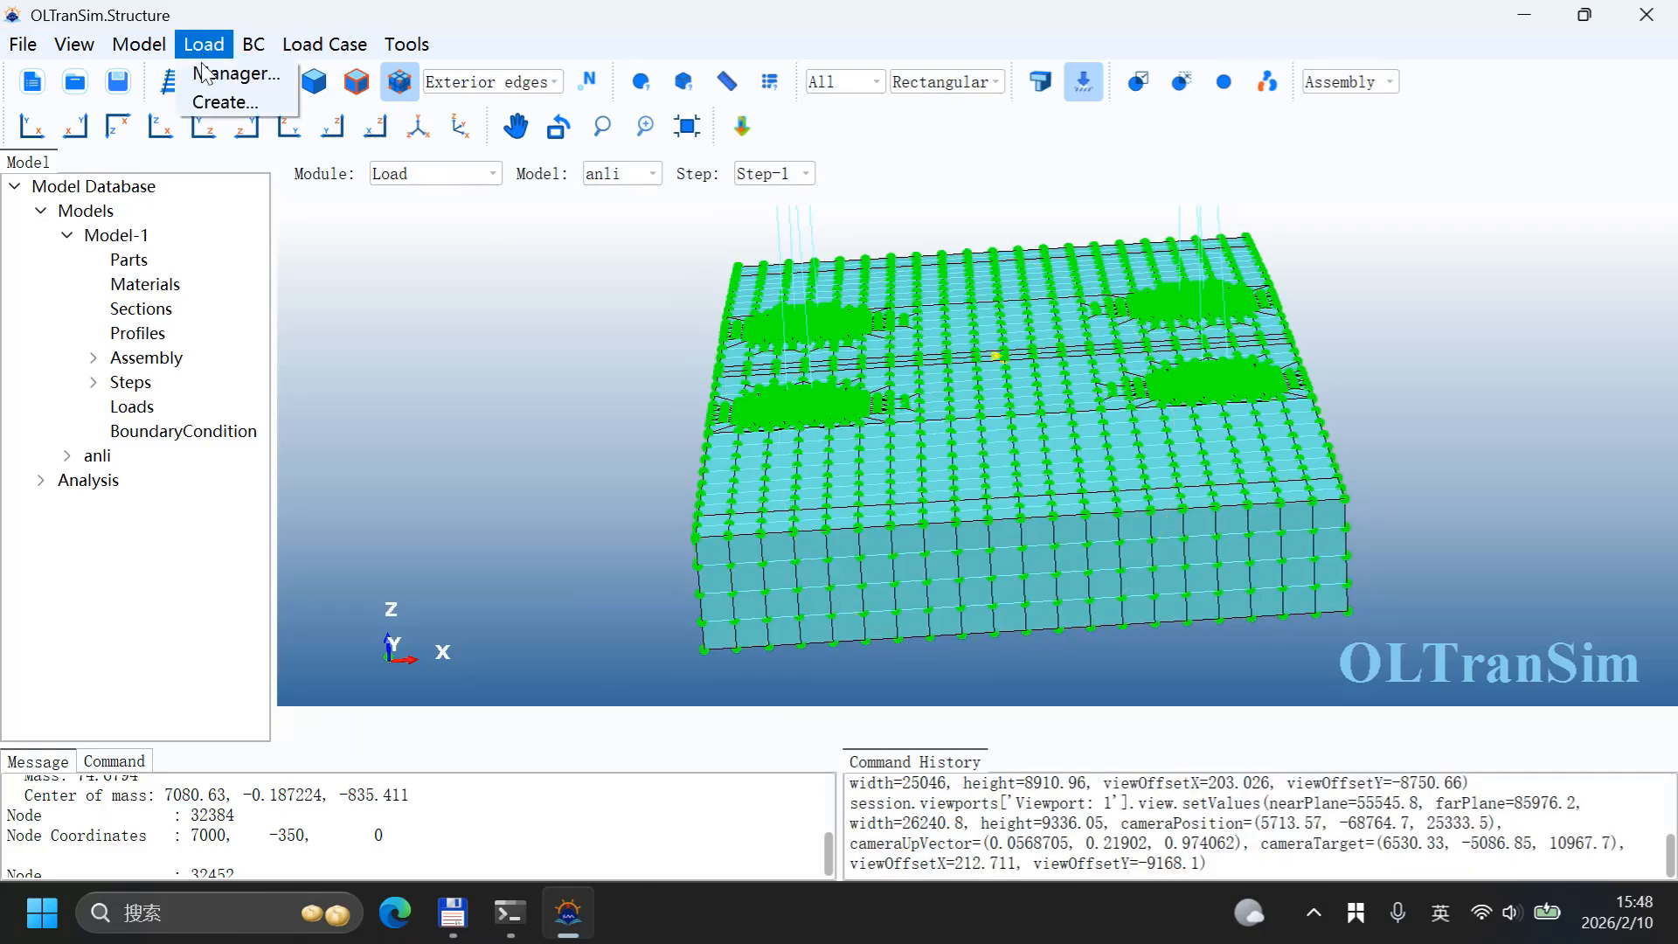
click(229, 99)
drag(803, 238, 481, 218)
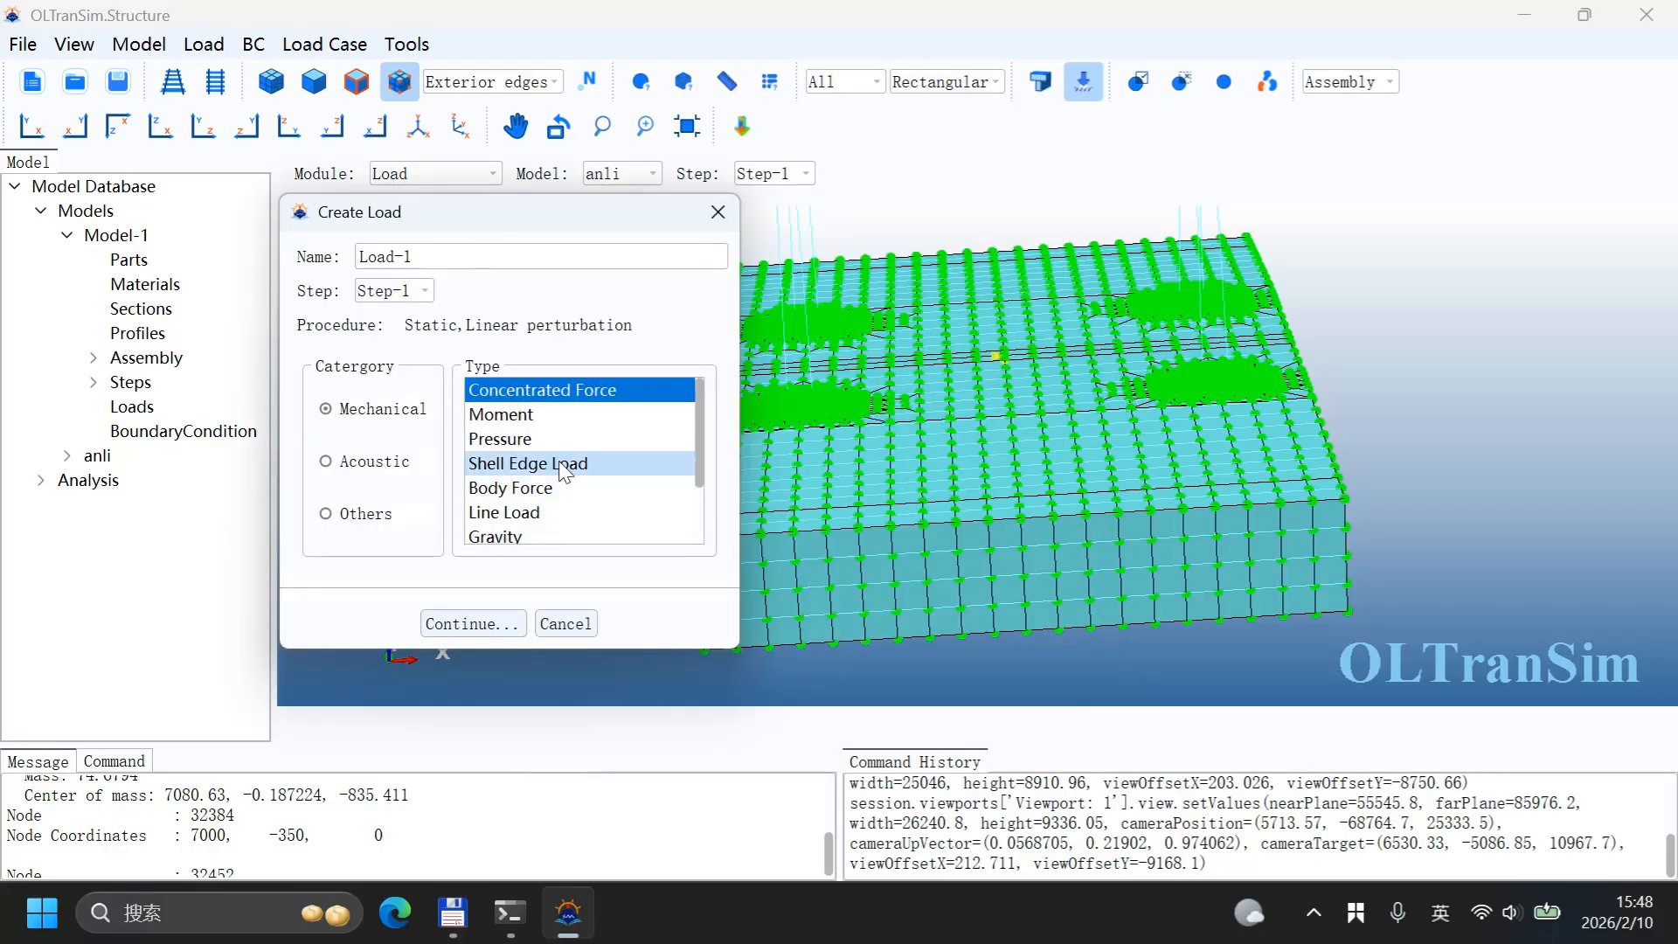
scroll(524, 461, down, 1)
click(495, 463)
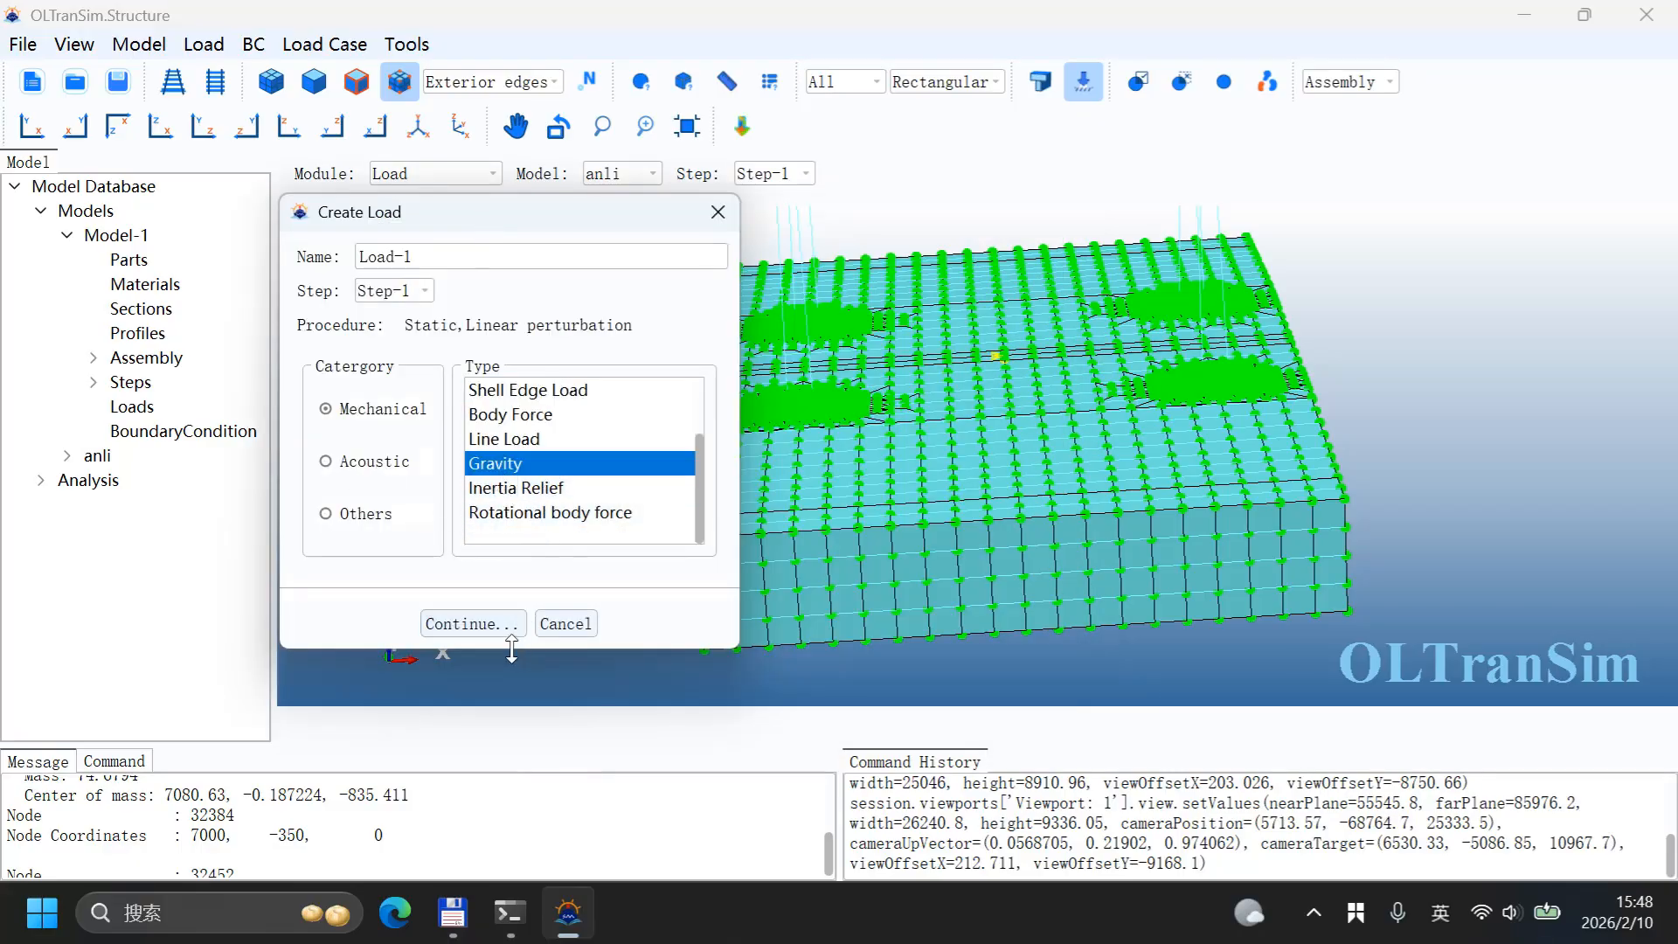
click(473, 625)
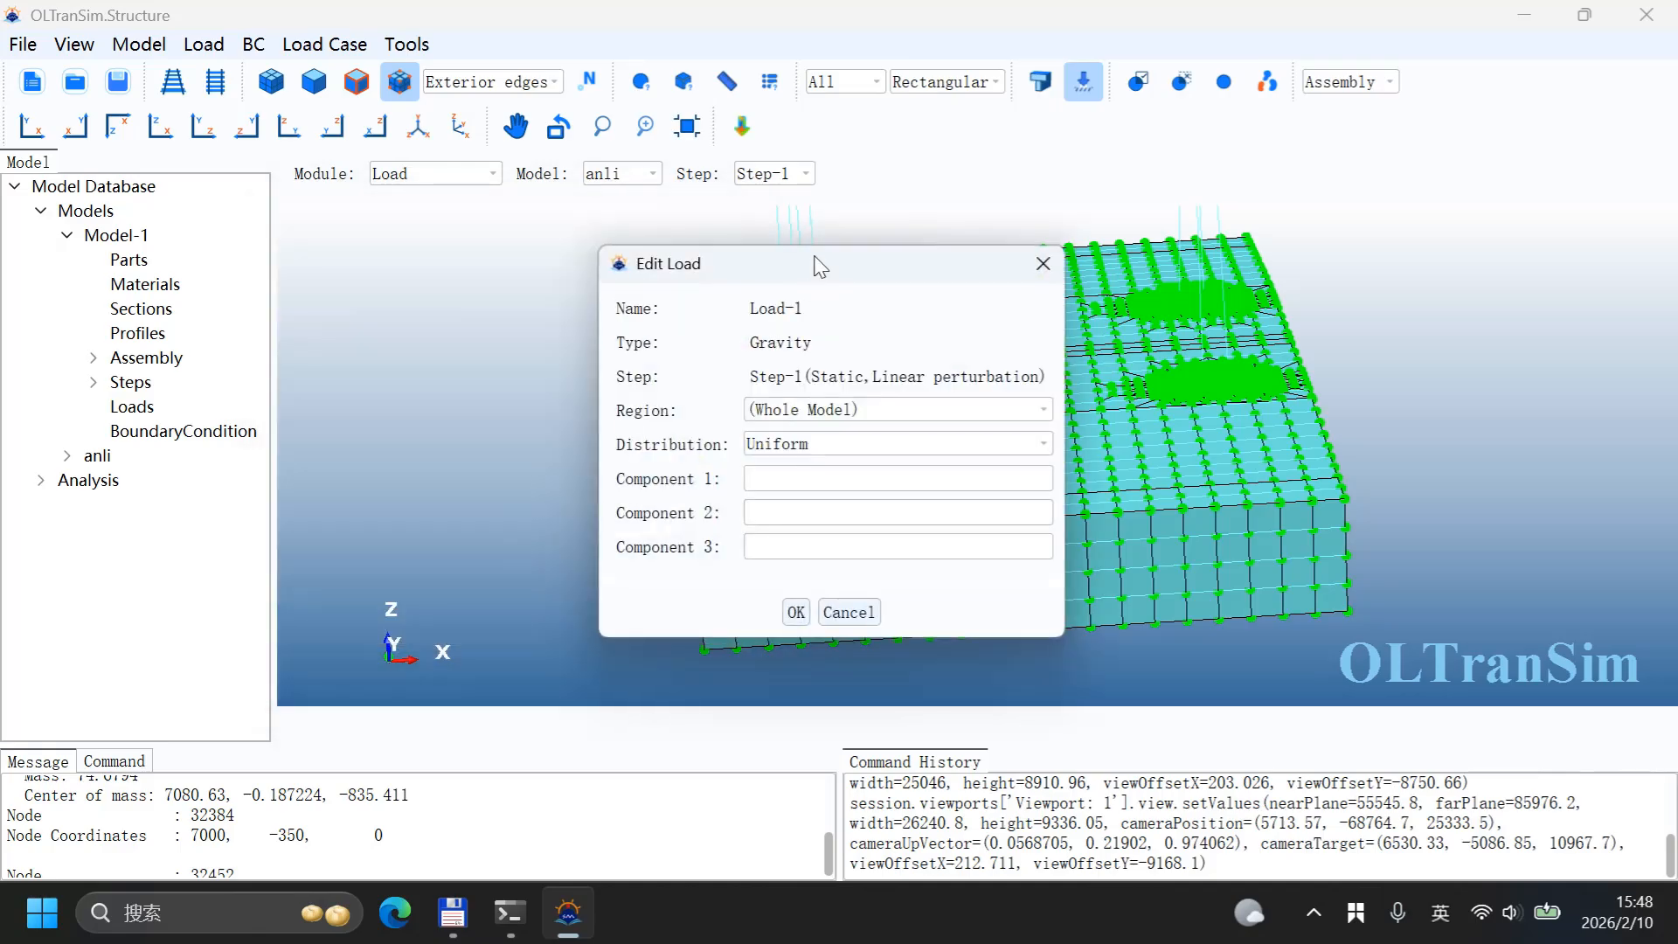
drag(747, 278, 279, 169)
click(113, 762)
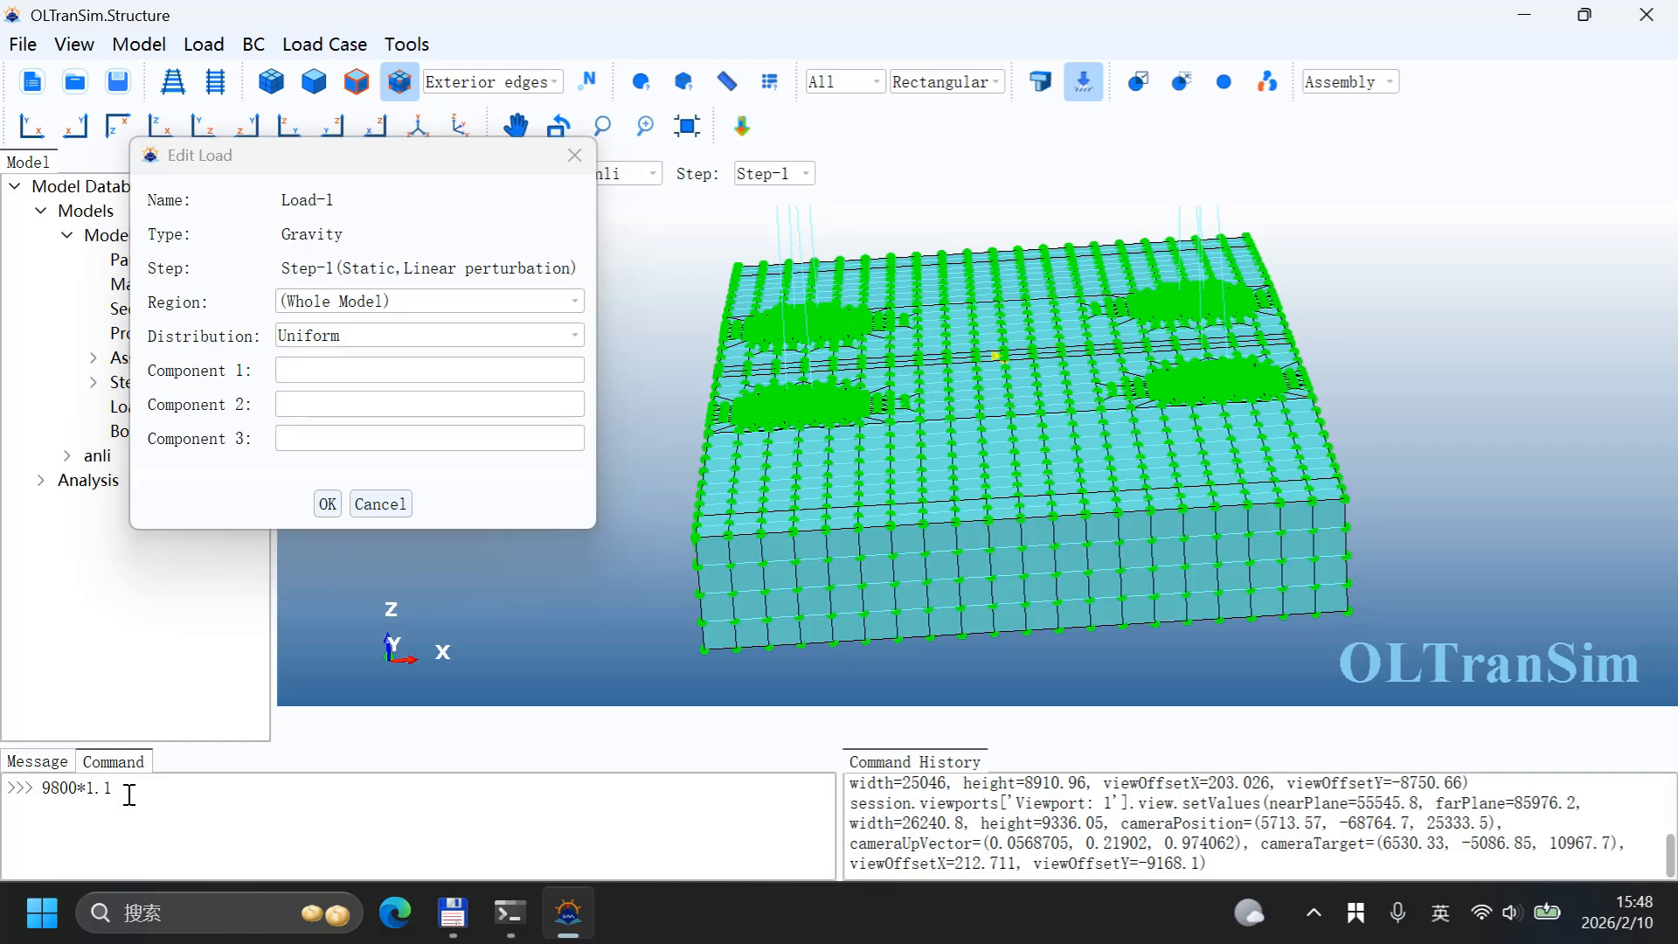
key(Return)
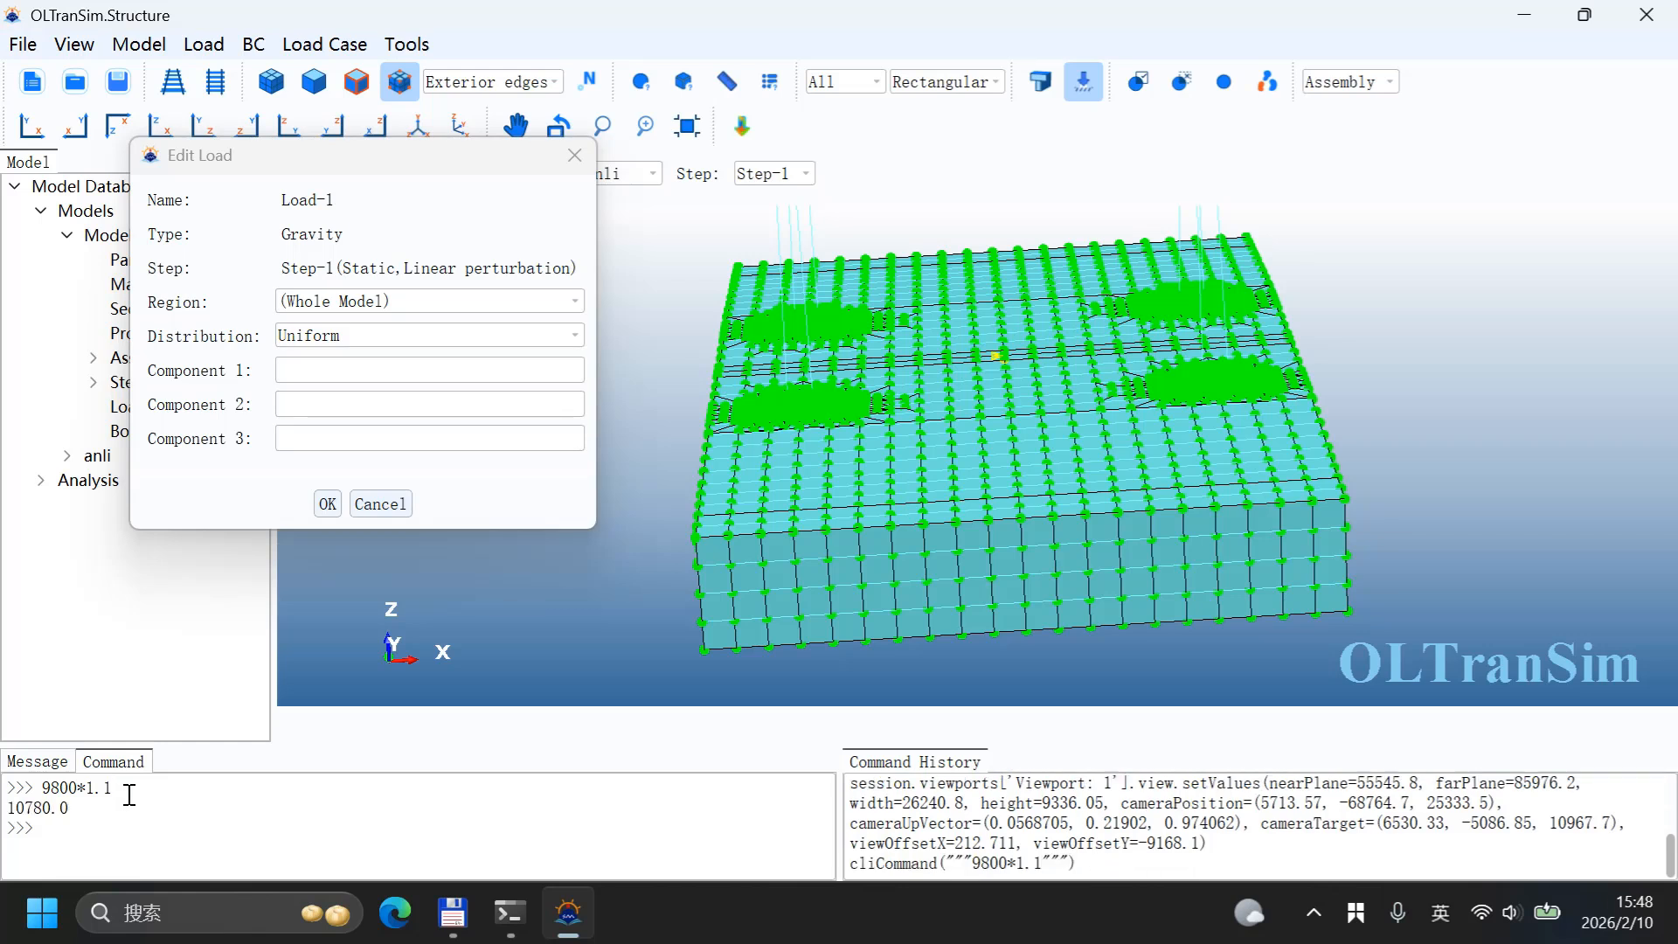
click(327, 437)
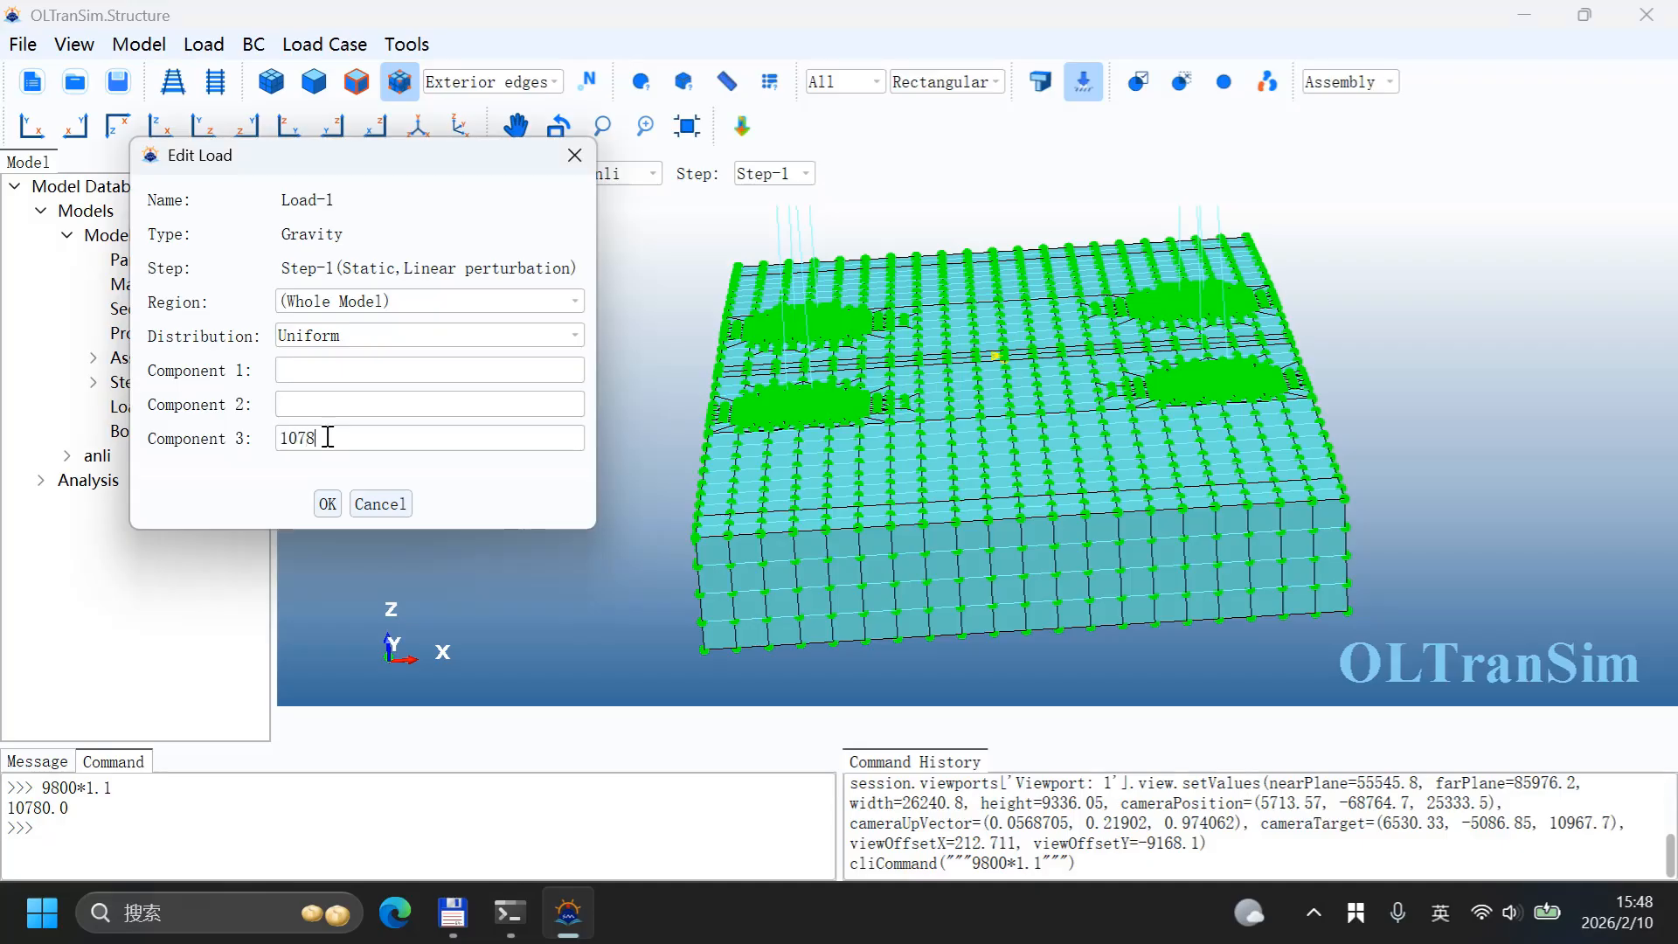
click(327, 505)
scroll(762, 572, down, 3)
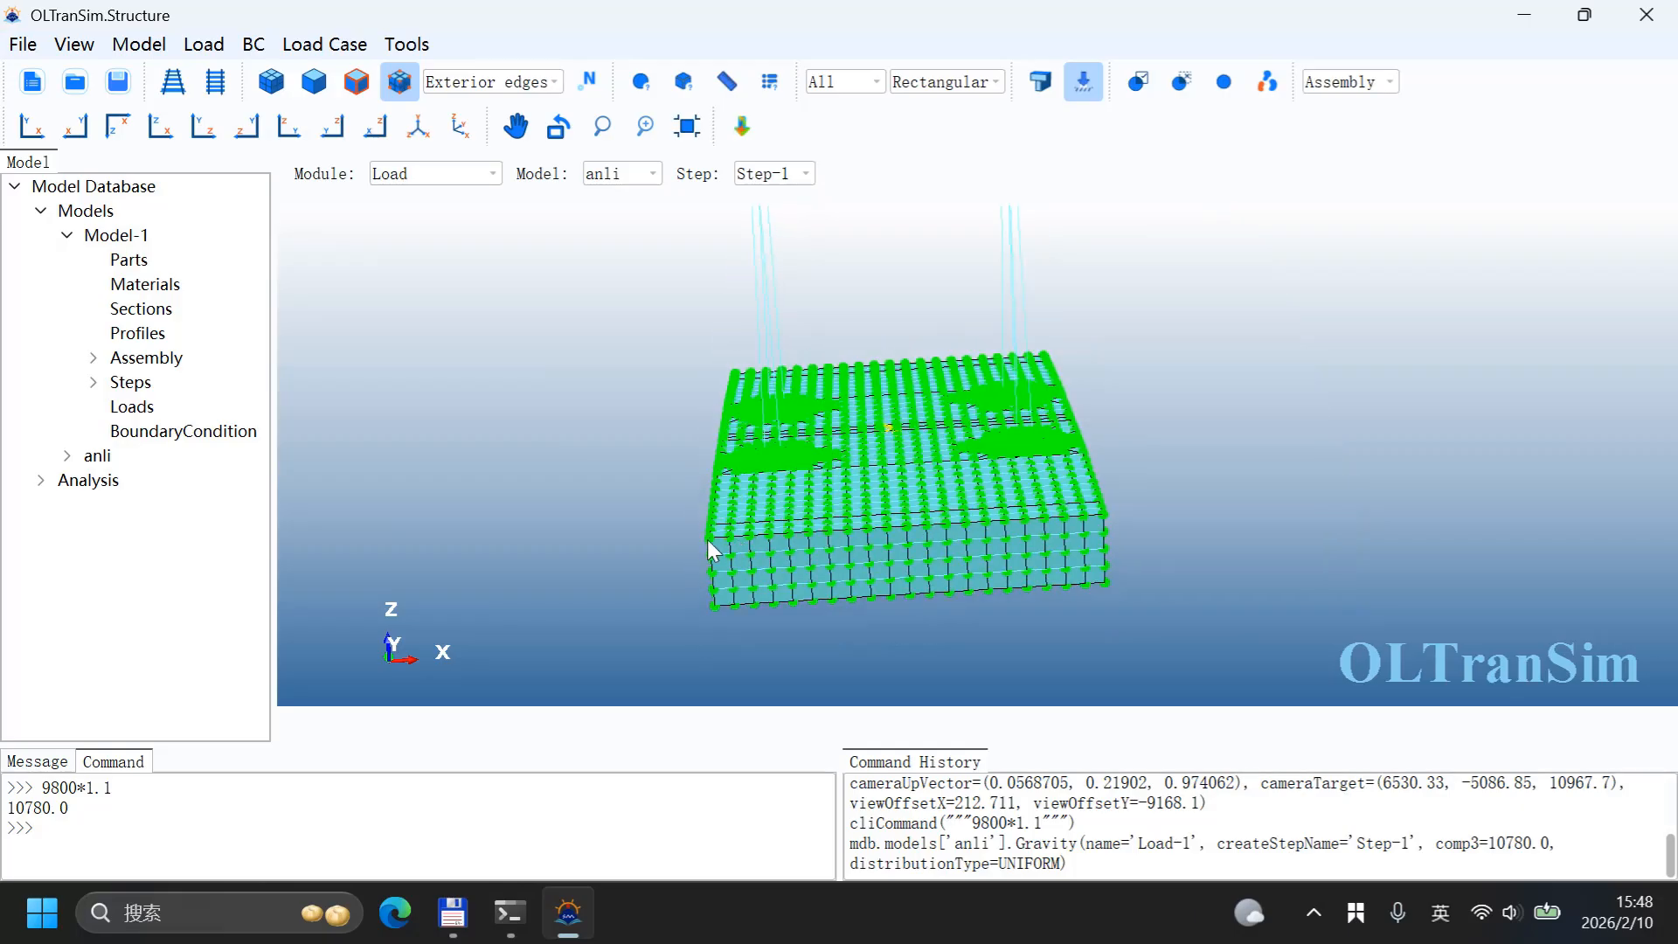
click(37, 762)
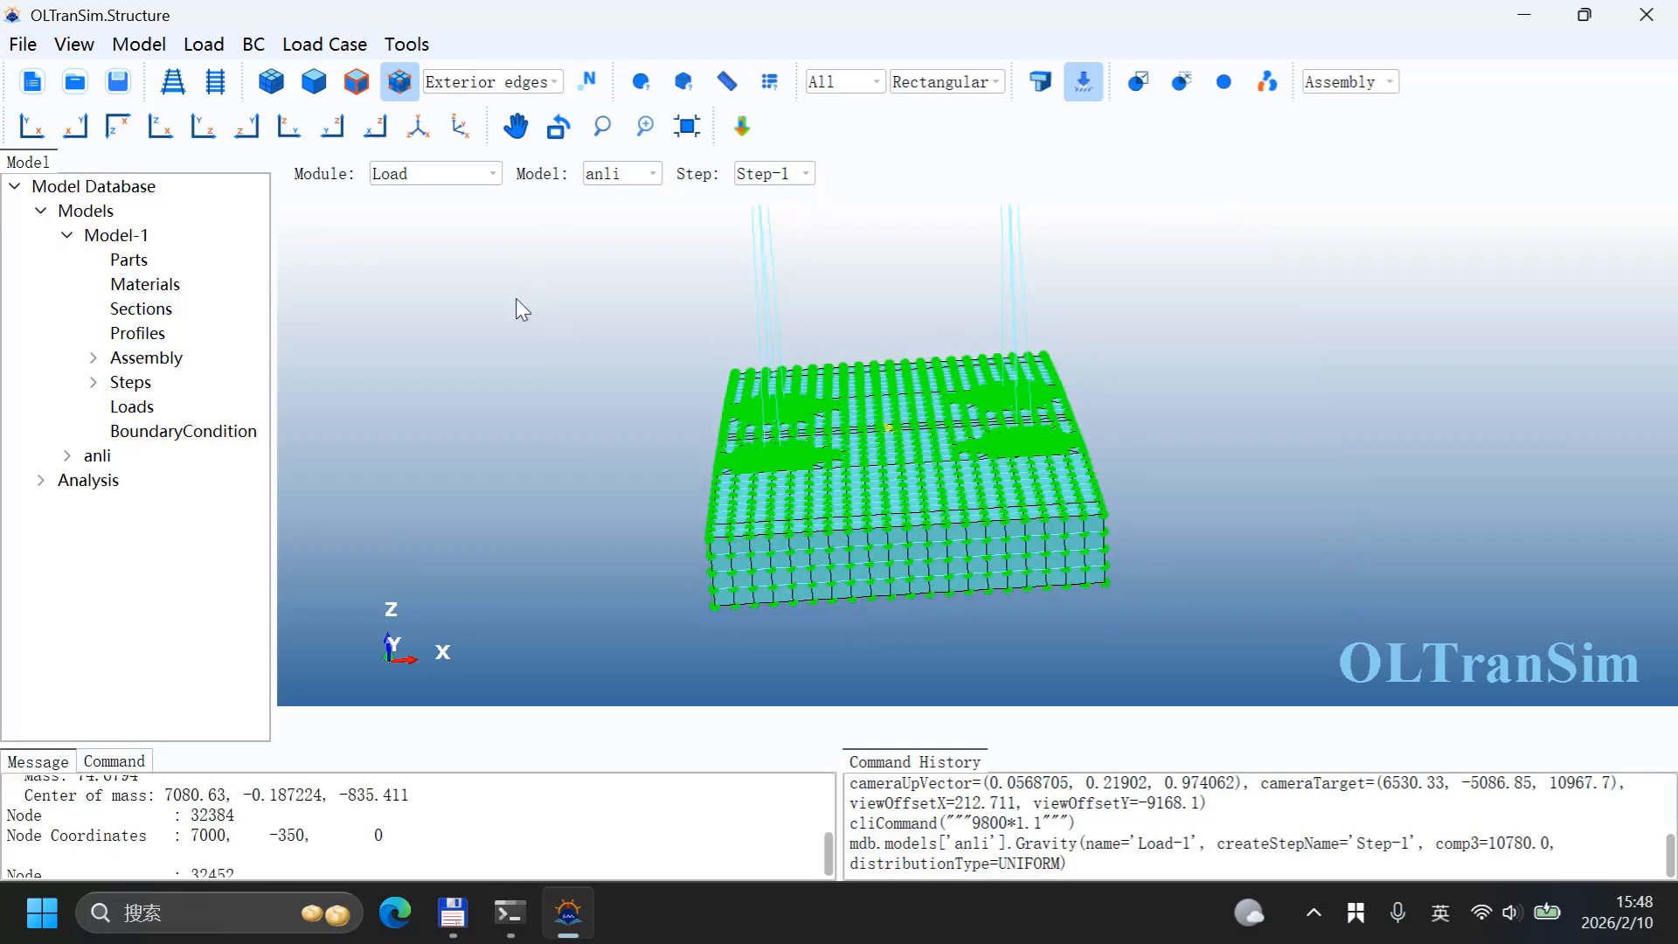
click(472, 186)
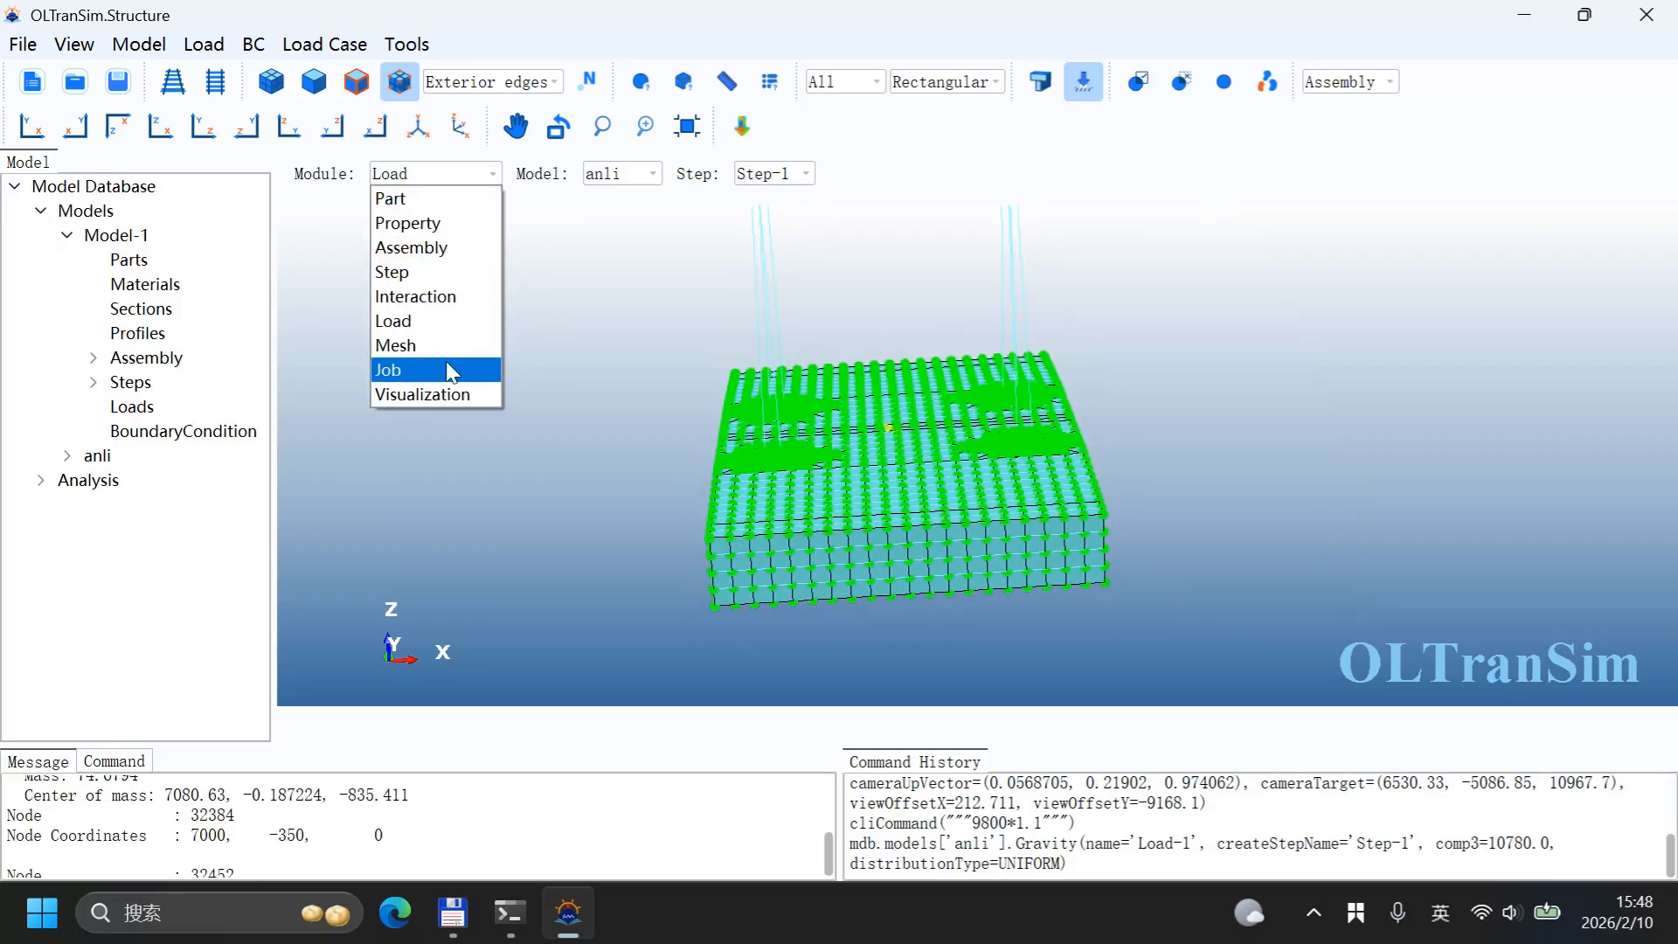
click(427, 325)
Step: Edit load case LC001.default and add Load-1 to its loads
click(324, 43)
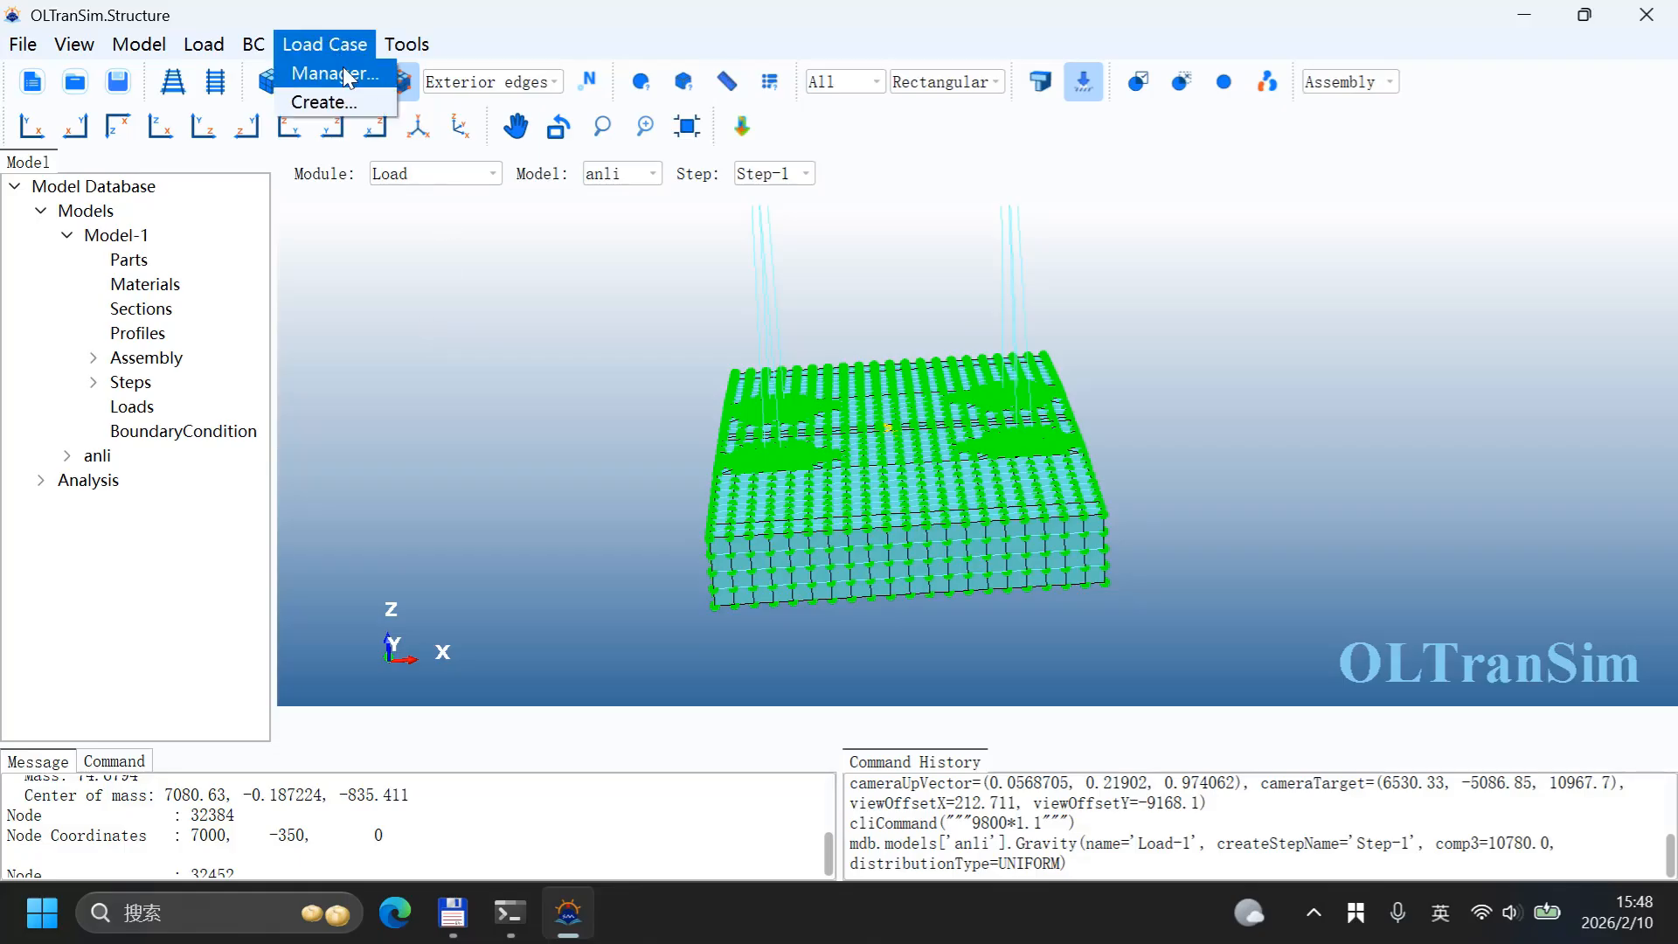
click(337, 70)
click(791, 441)
click(789, 525)
drag(795, 267, 221, 228)
click(195, 416)
click(196, 416)
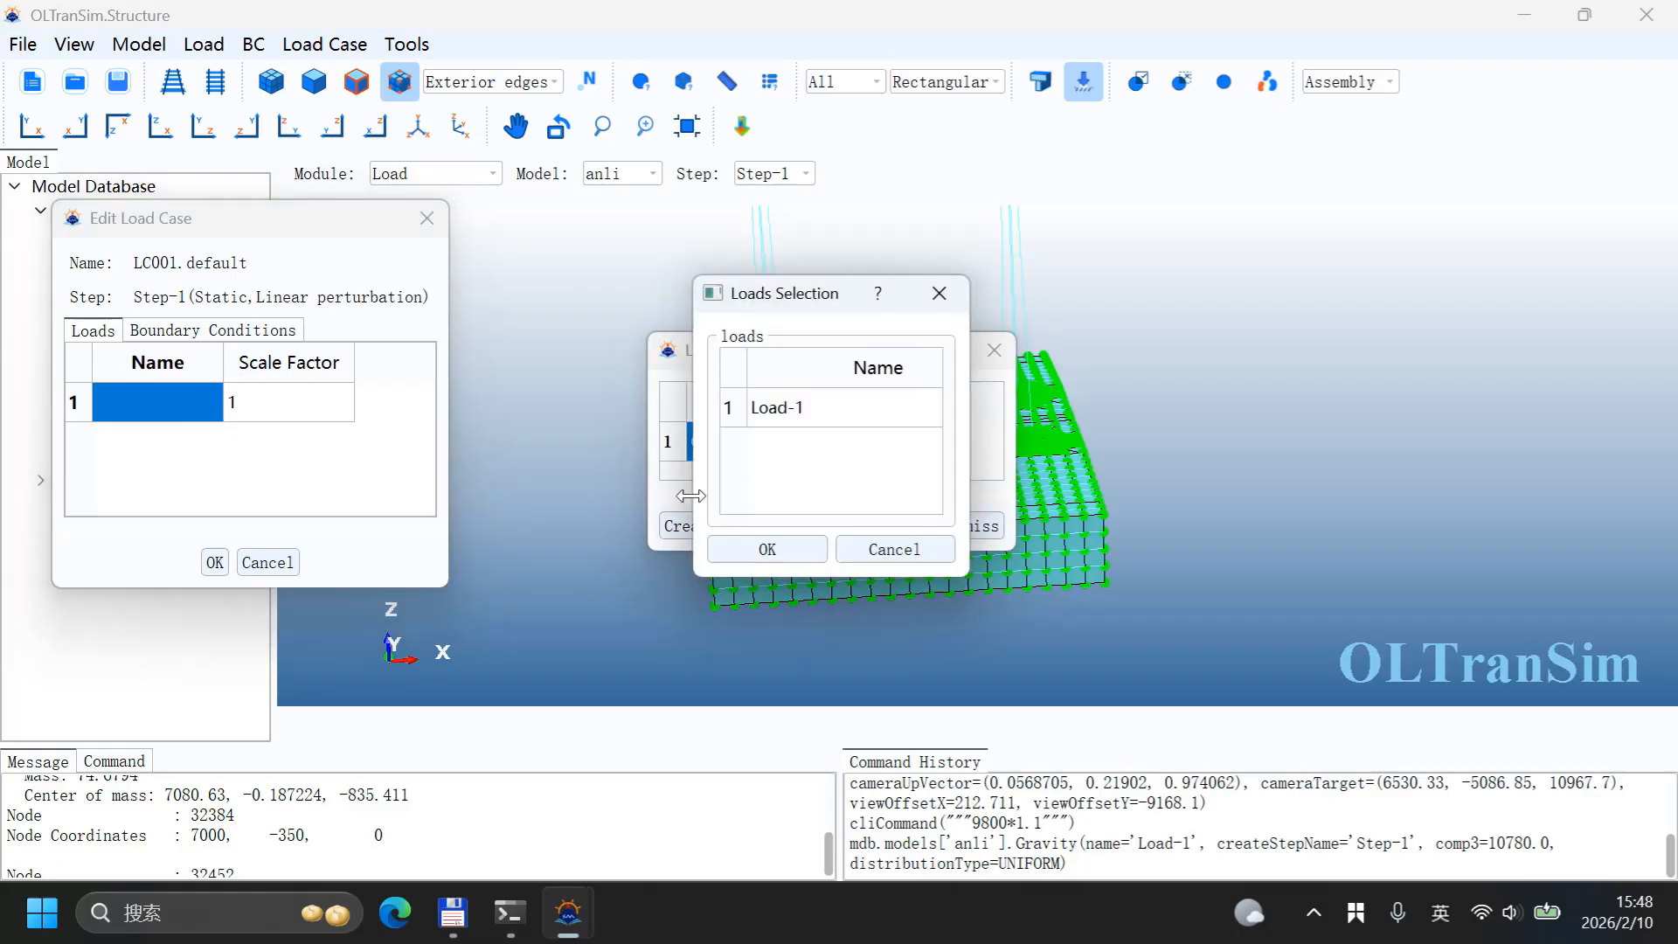
click(826, 407)
click(766, 549)
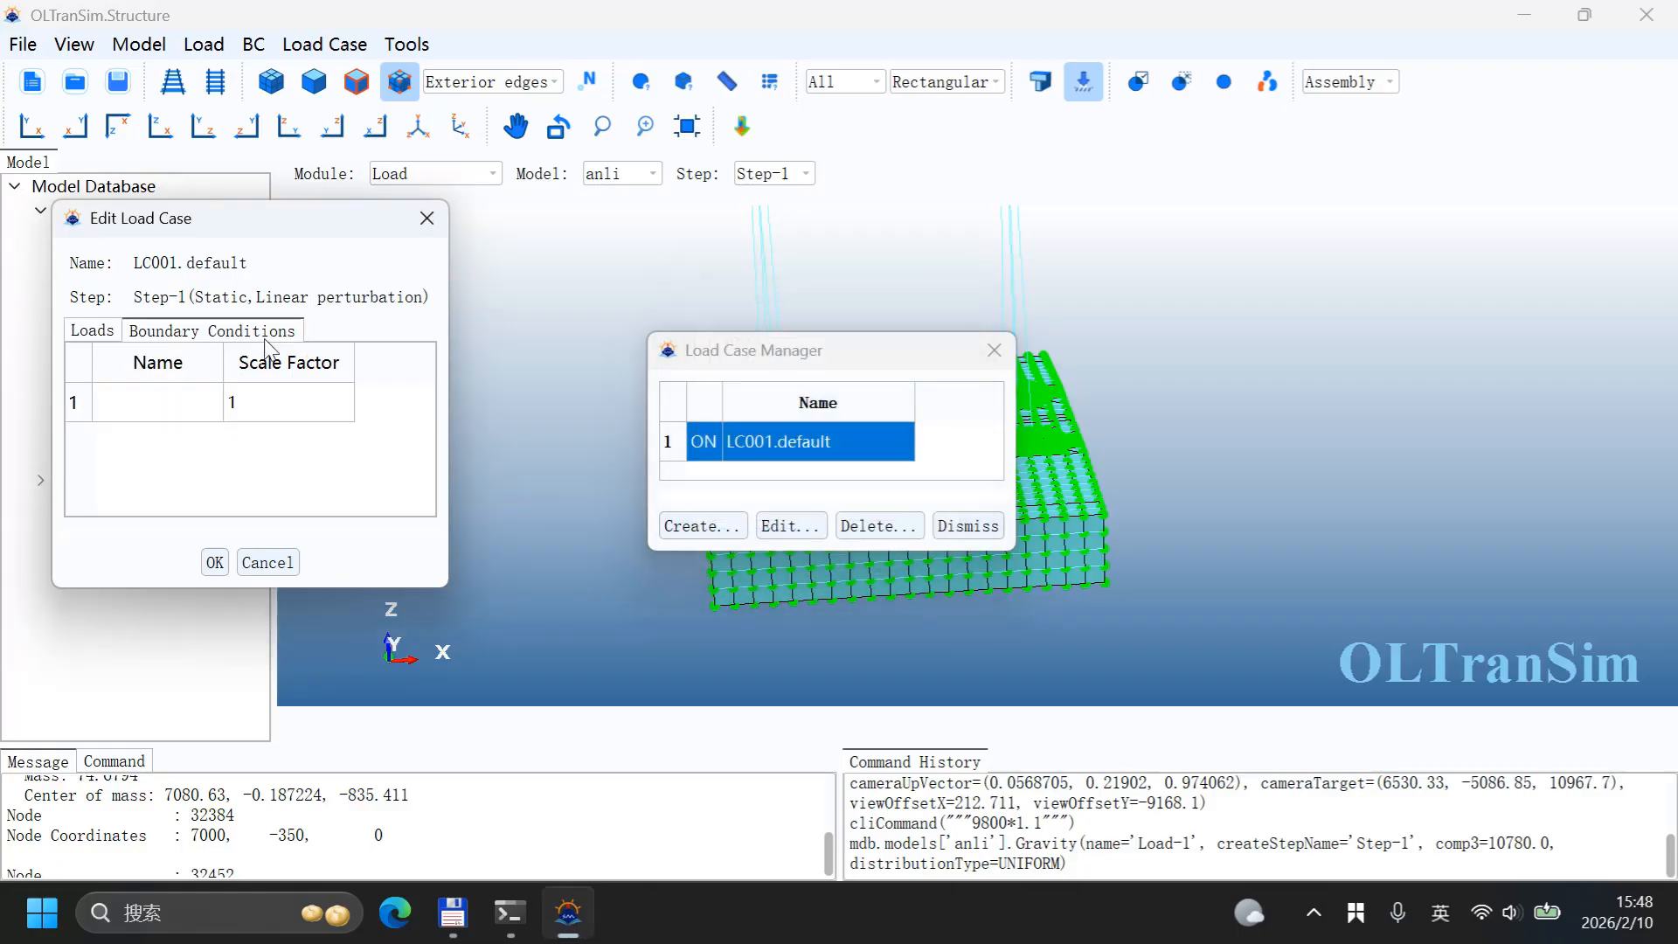
Step: Add BC-1 and BC-2 to the load case's boundary conditions list
click(174, 414)
click(787, 405)
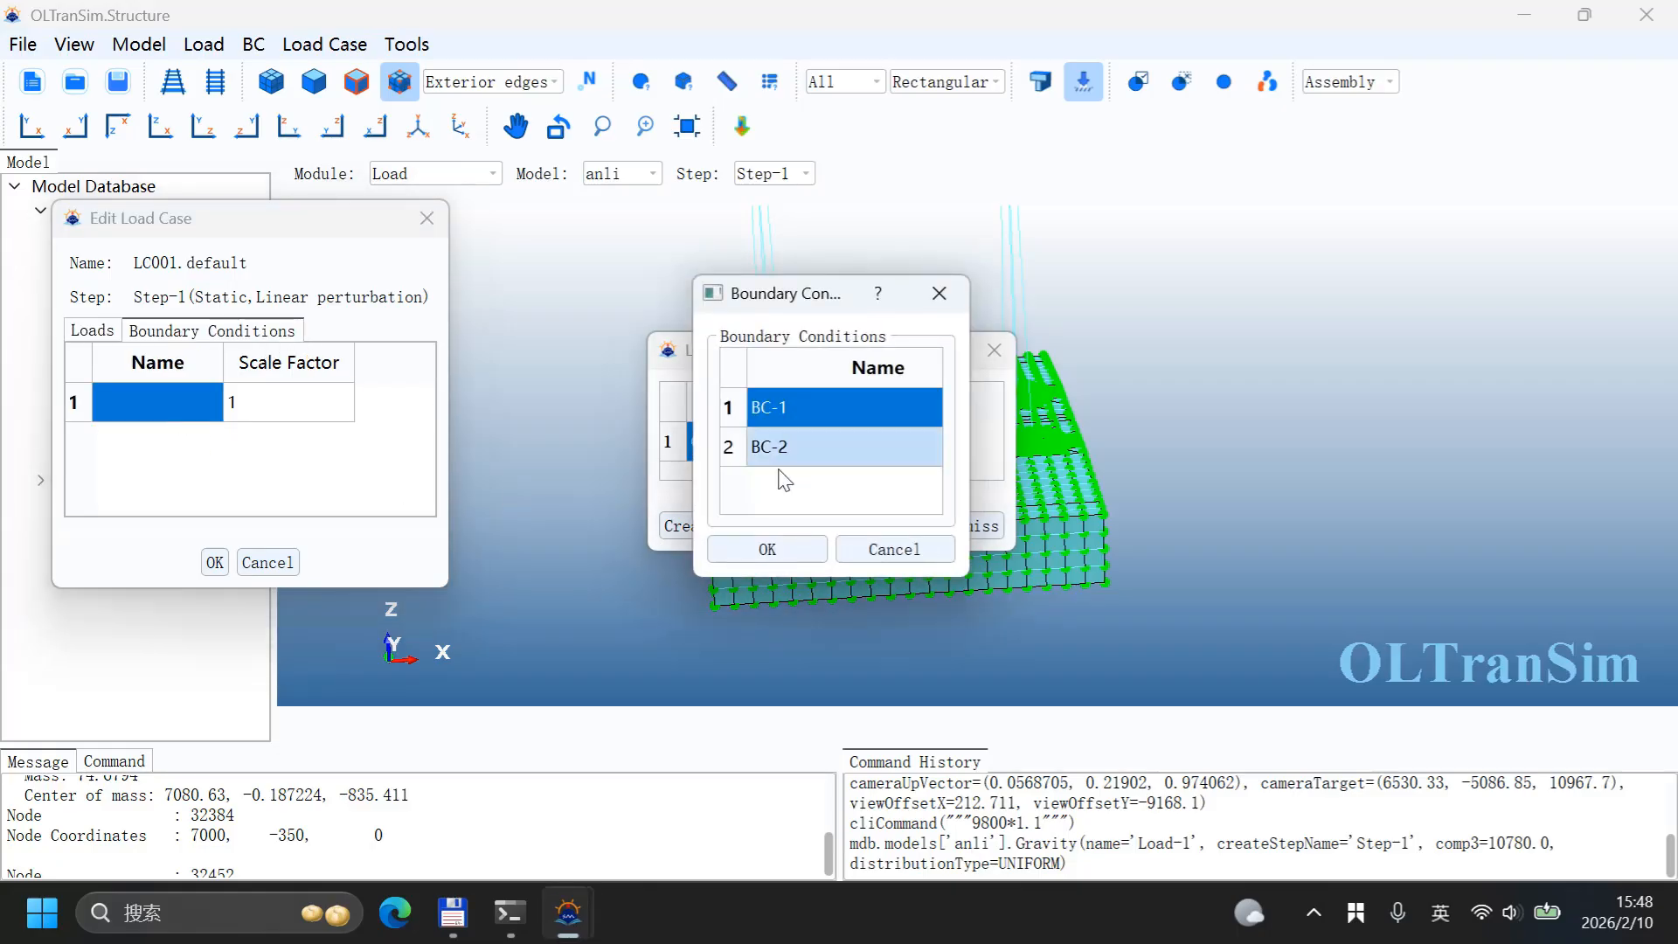
click(766, 547)
right_click(168, 413)
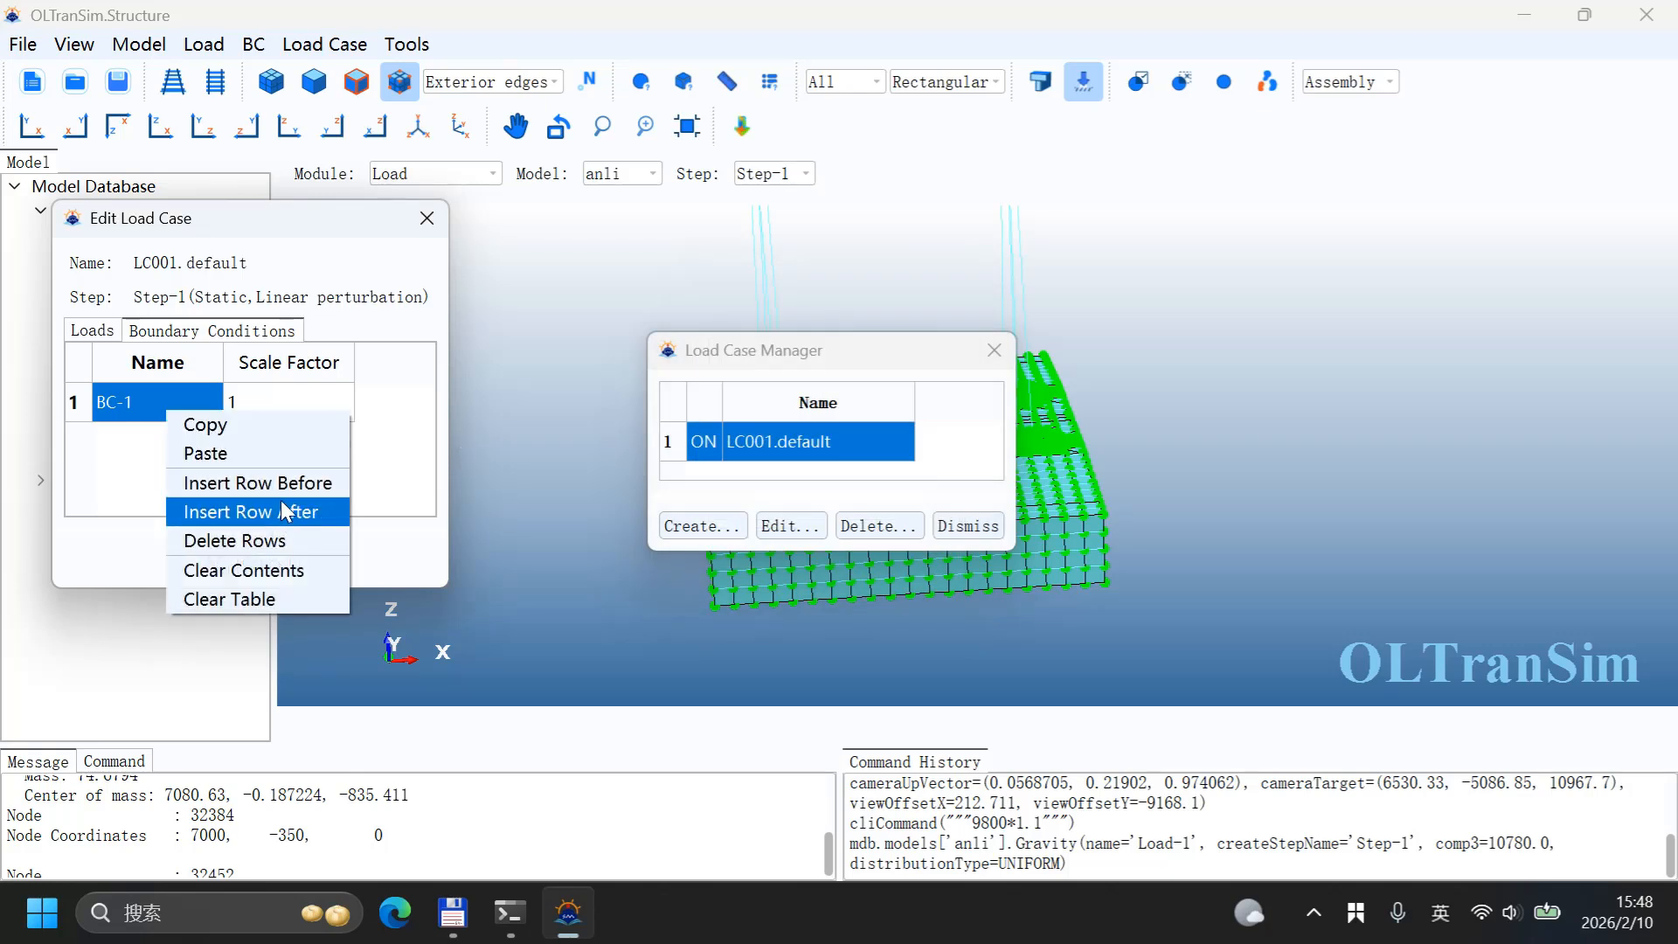
click(281, 503)
click(156, 443)
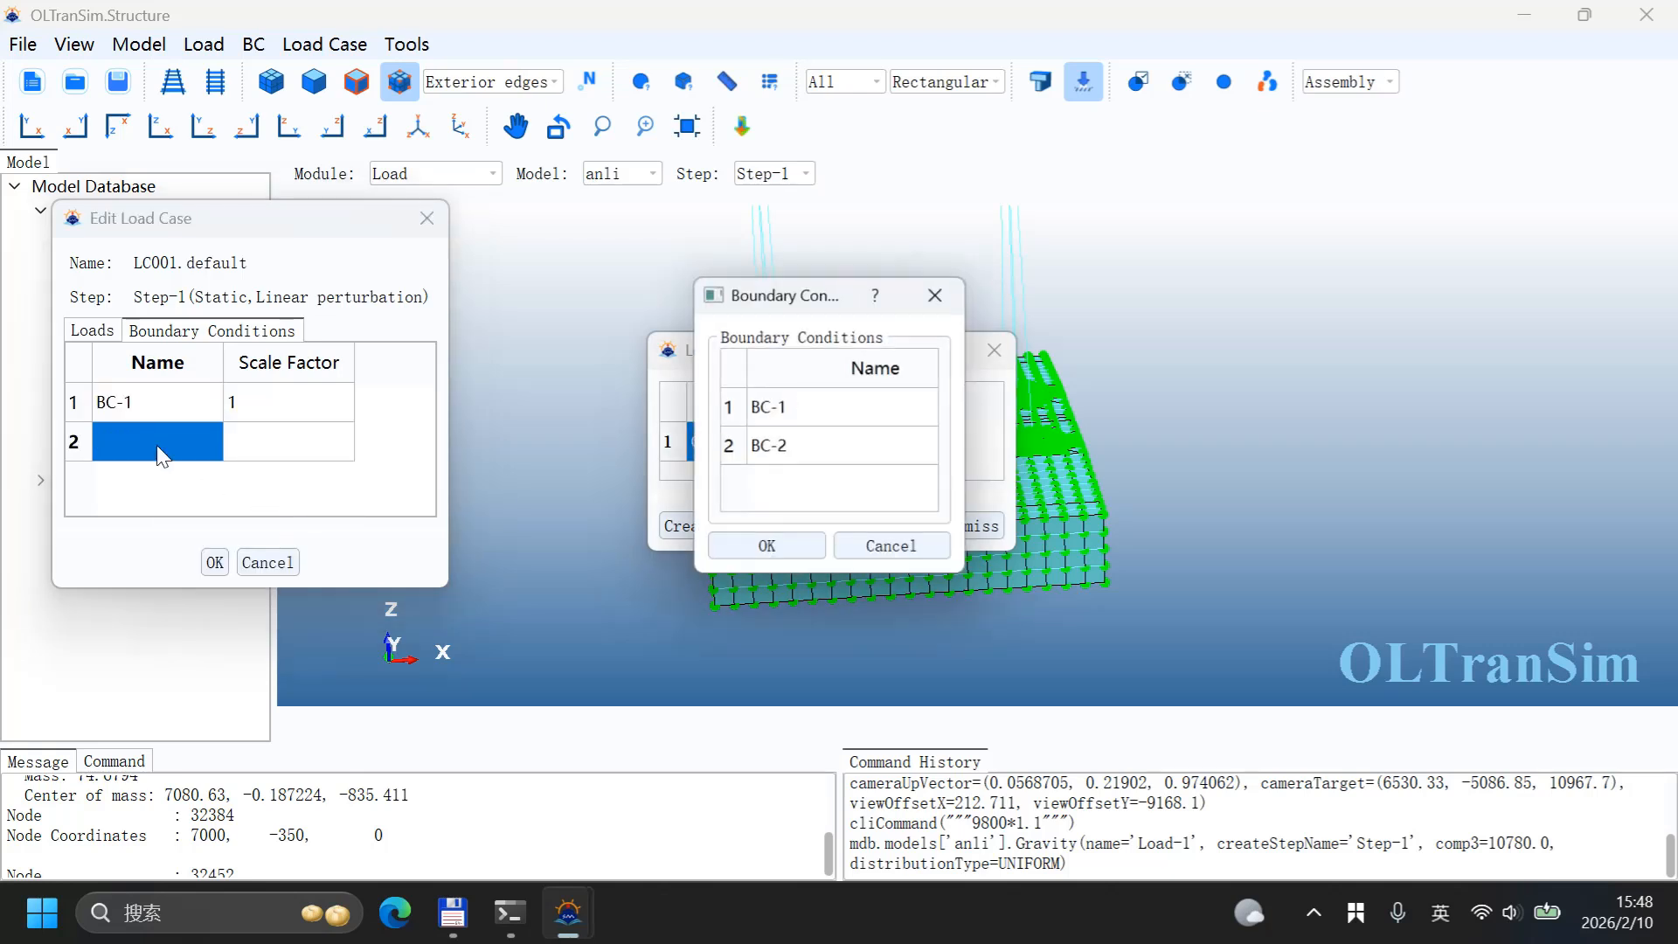
click(760, 446)
click(768, 549)
Step: Set BC-2's scale factor to 1, confirm the load case and close the Load Case Manager
click(271, 435)
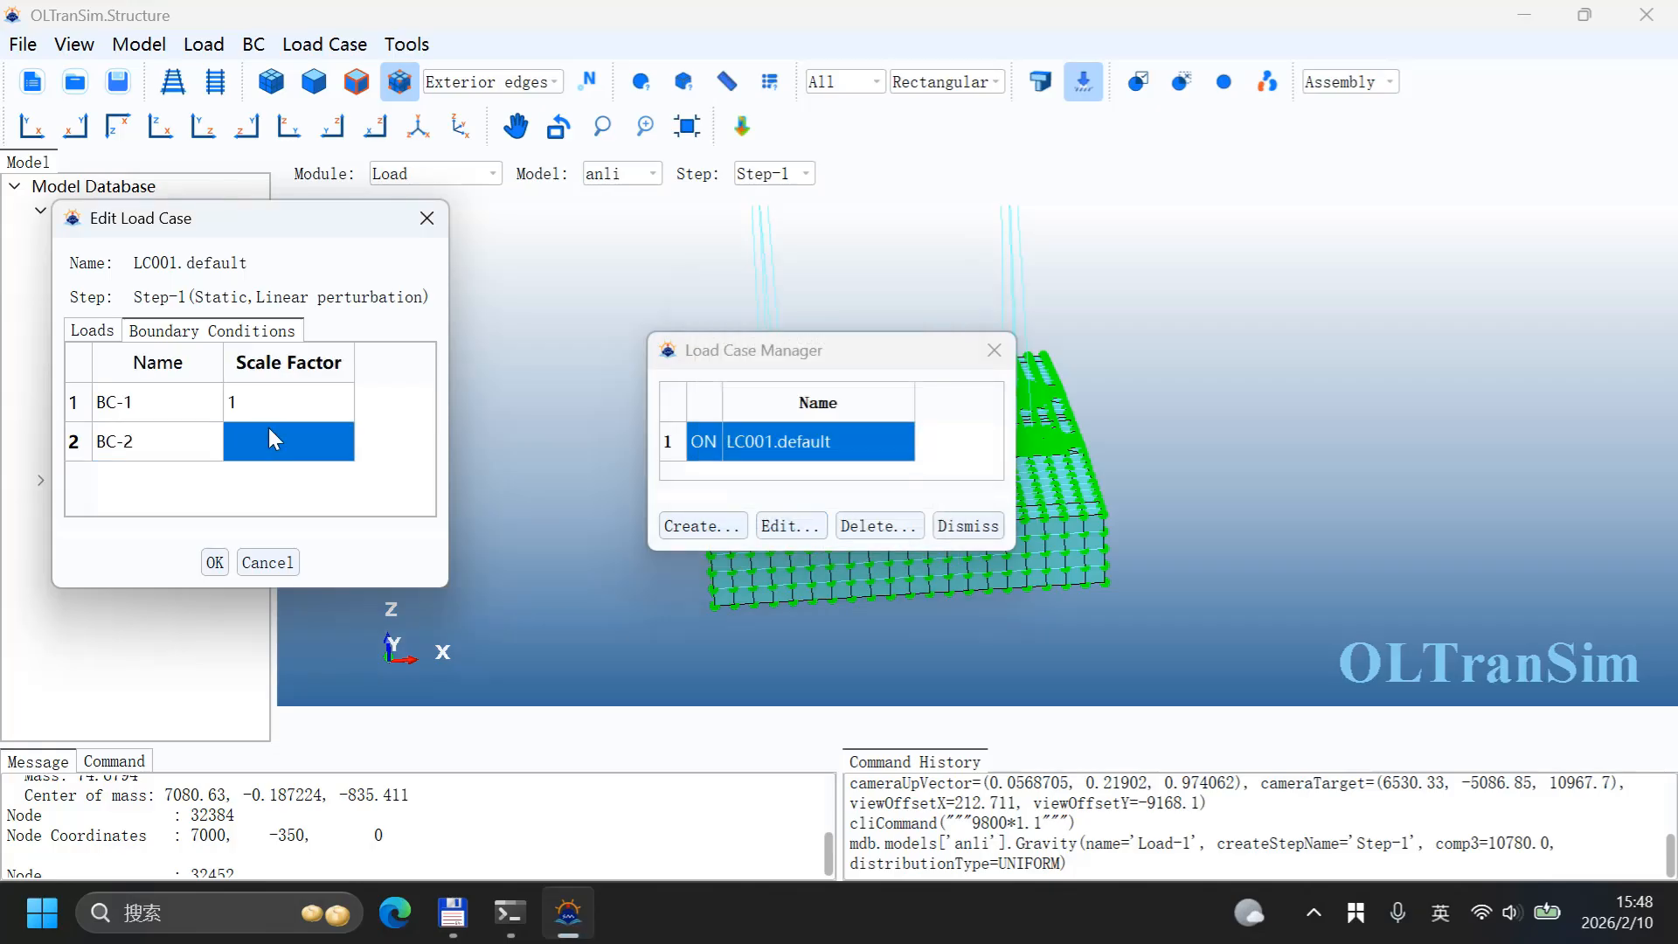
double_click(269, 428)
text(1)
key(Return)
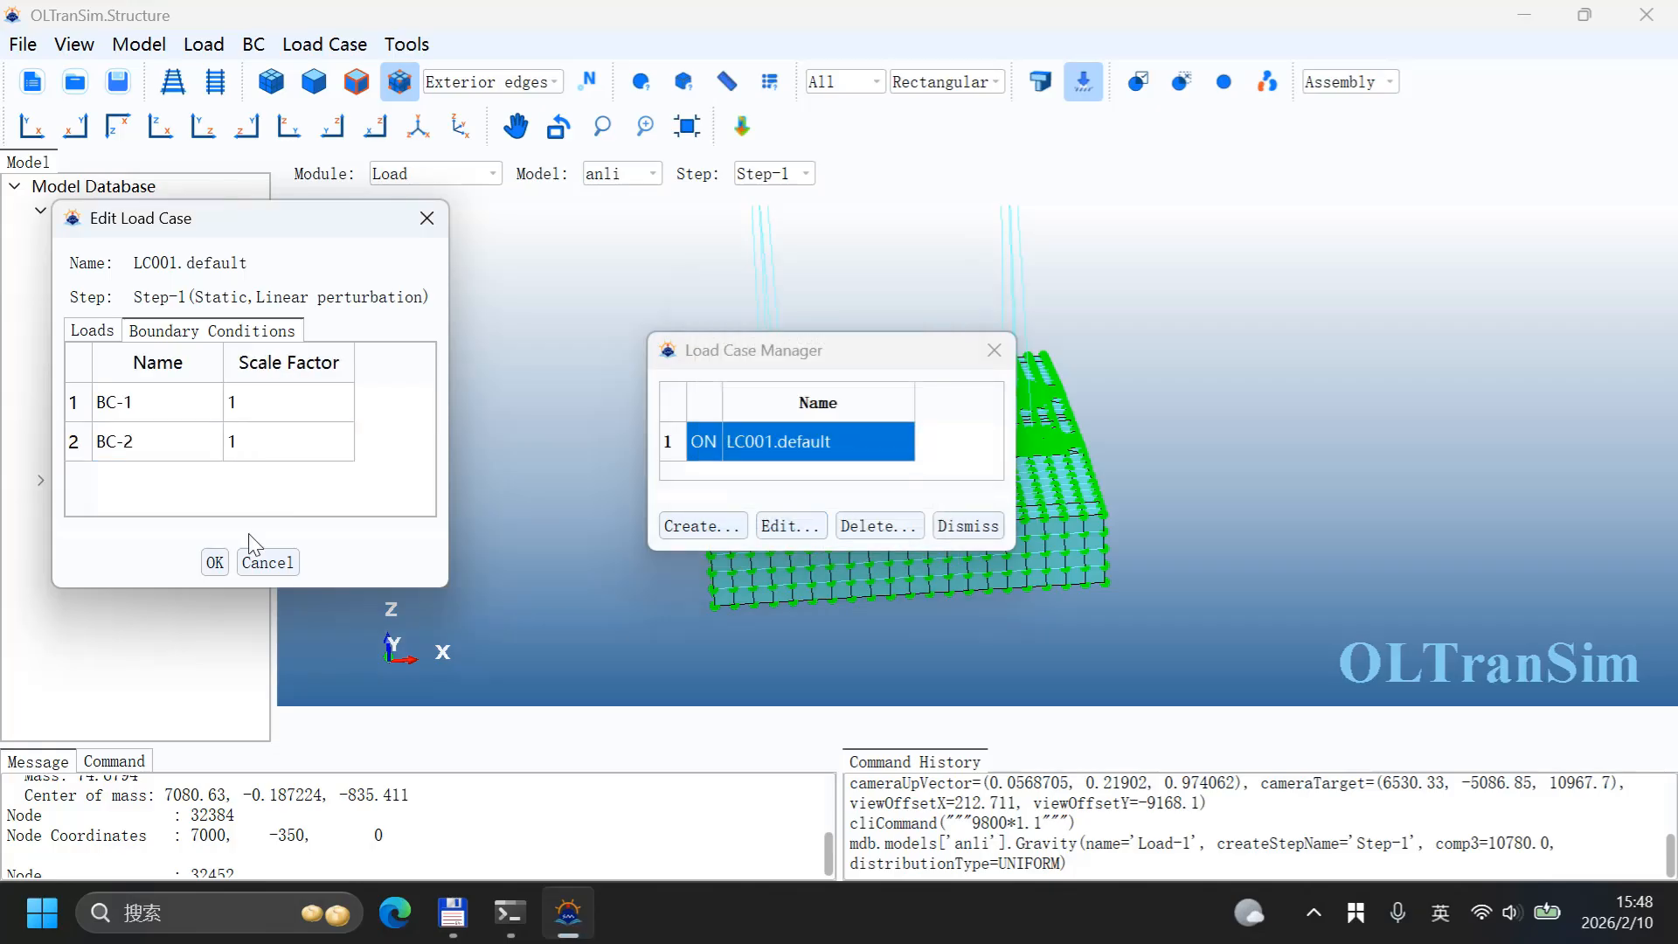
click(215, 562)
click(994, 350)
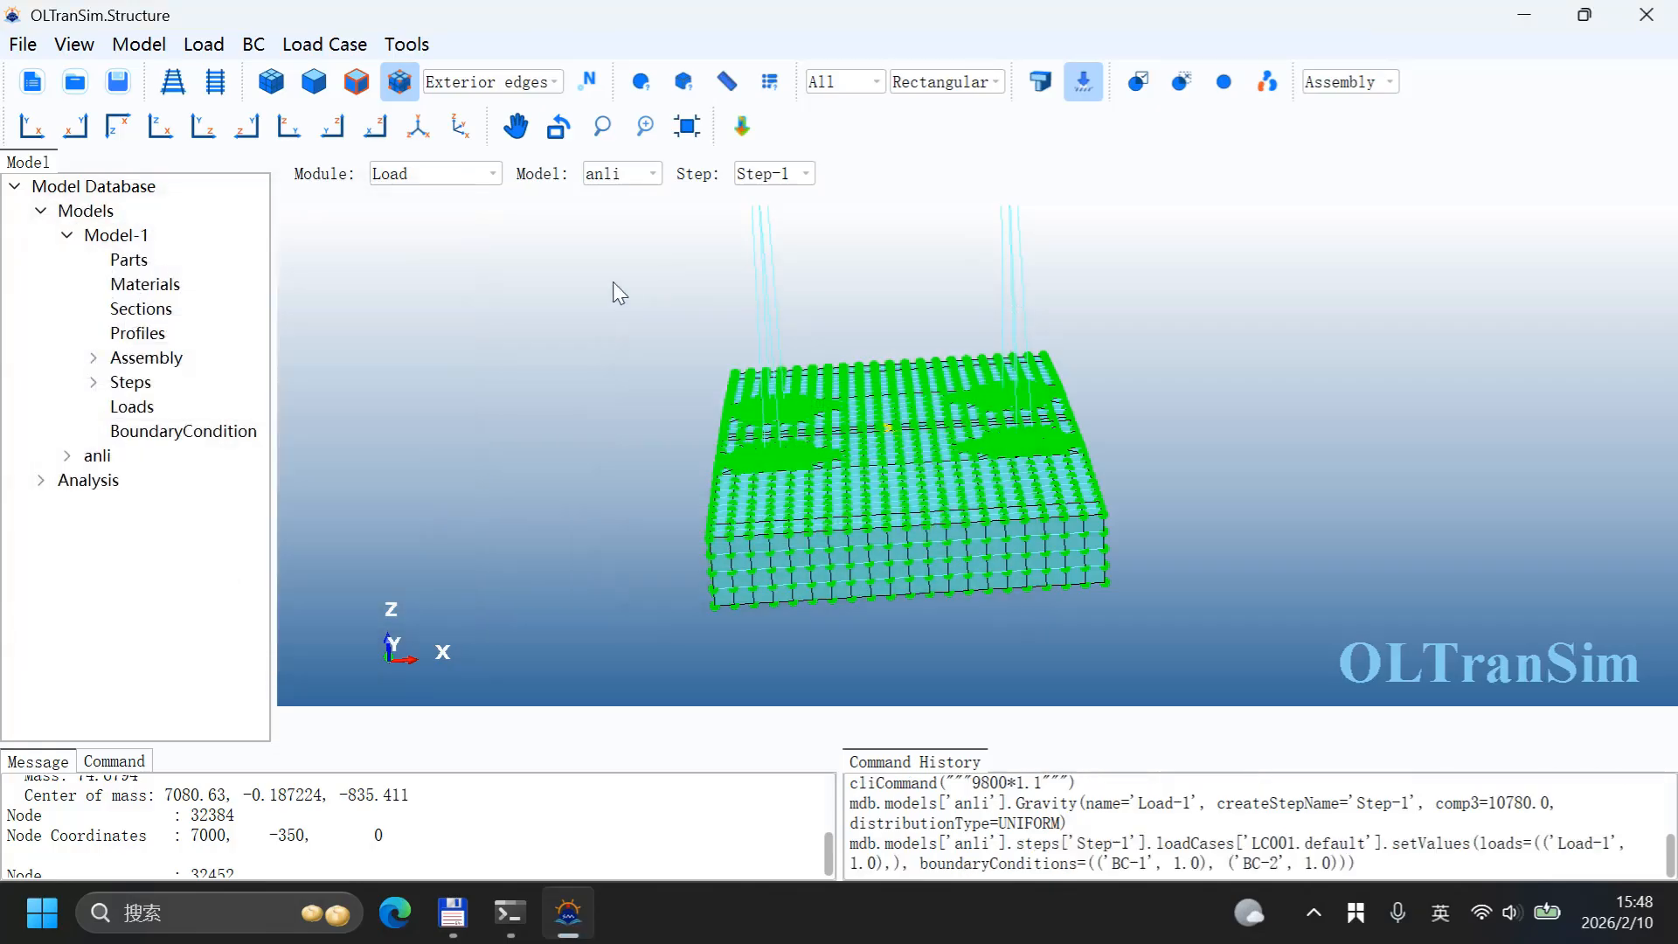
Step: Switch to the Job module and hide the mesh nodes in the display
click(444, 173)
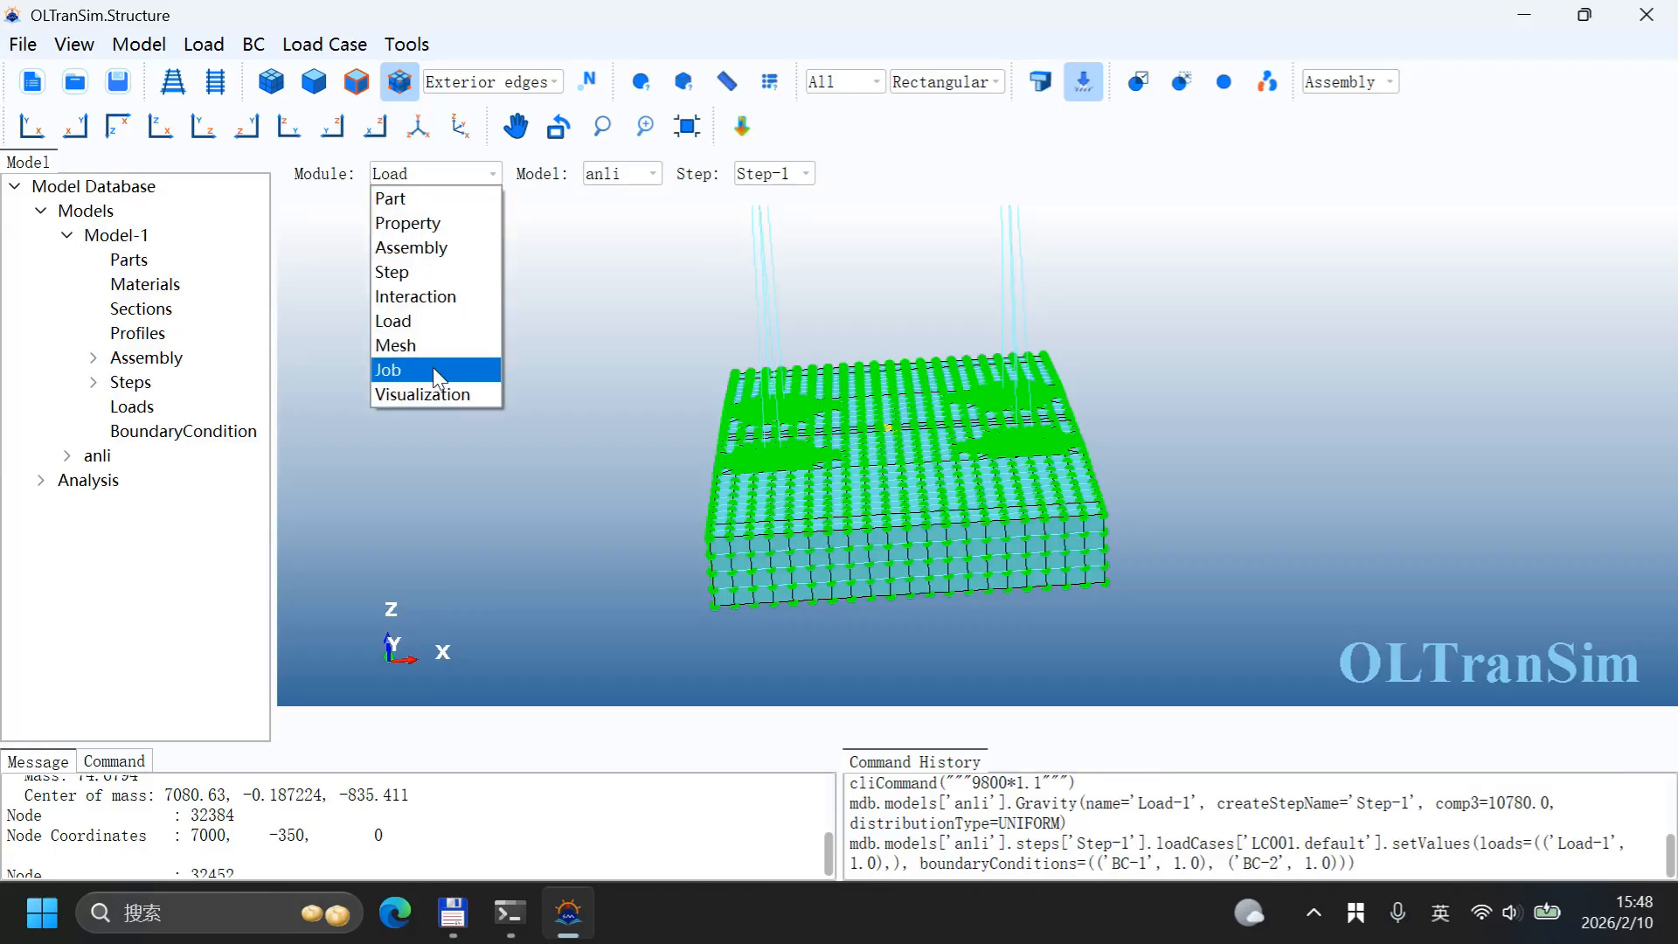
click(433, 367)
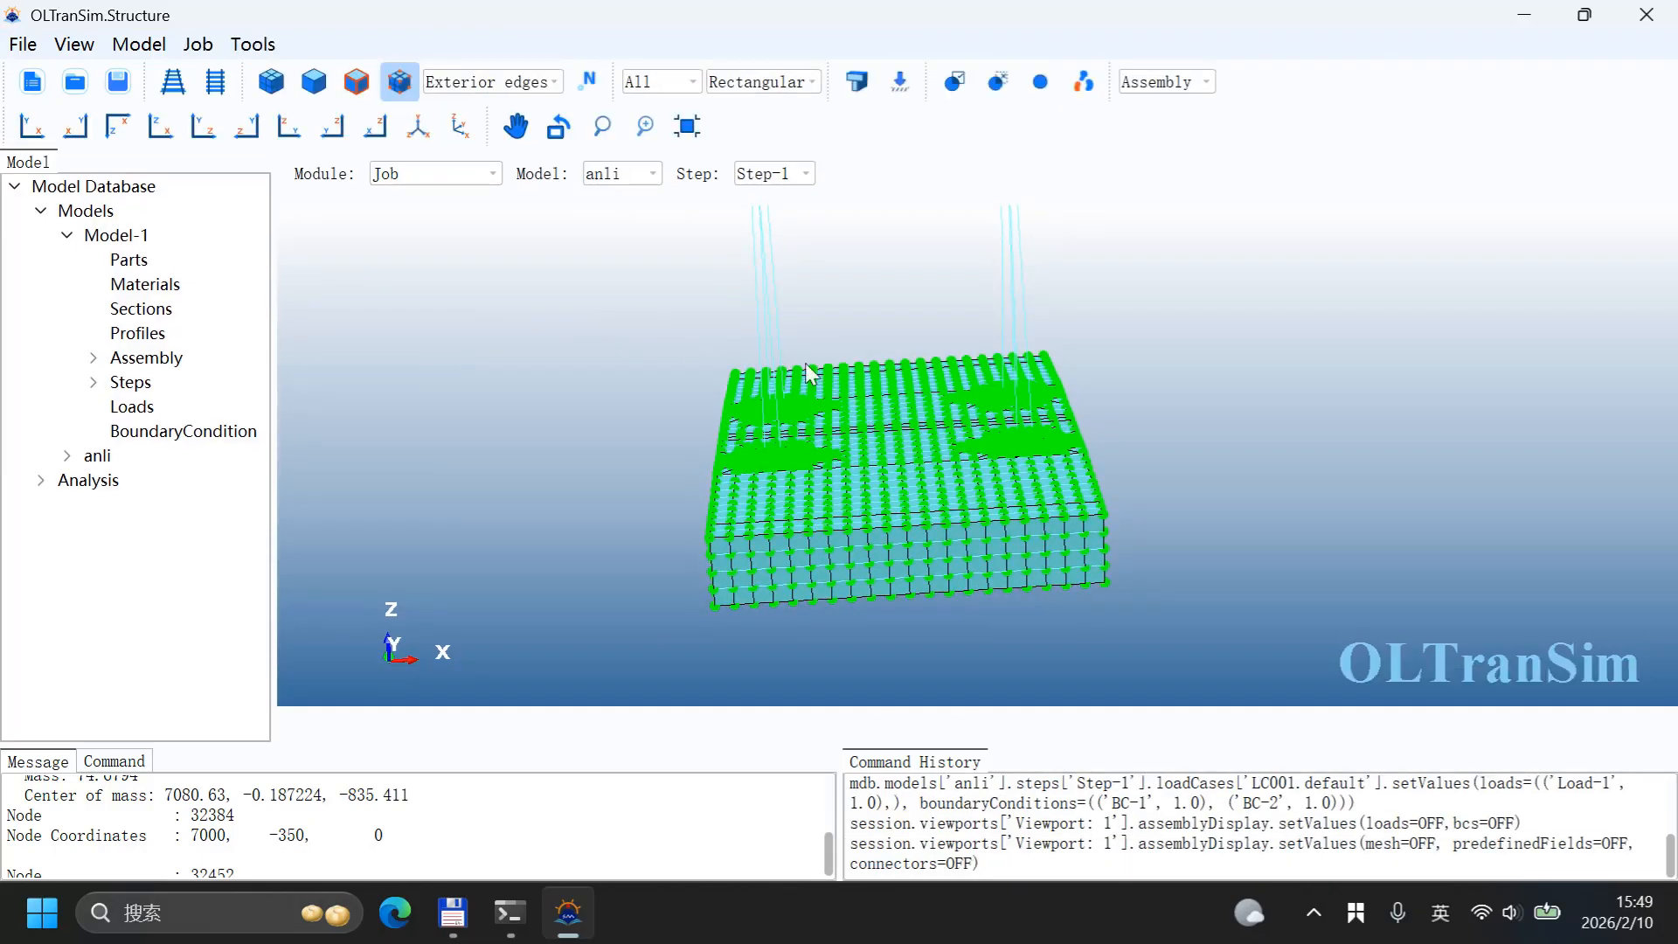
drag(812, 375, 416, 239)
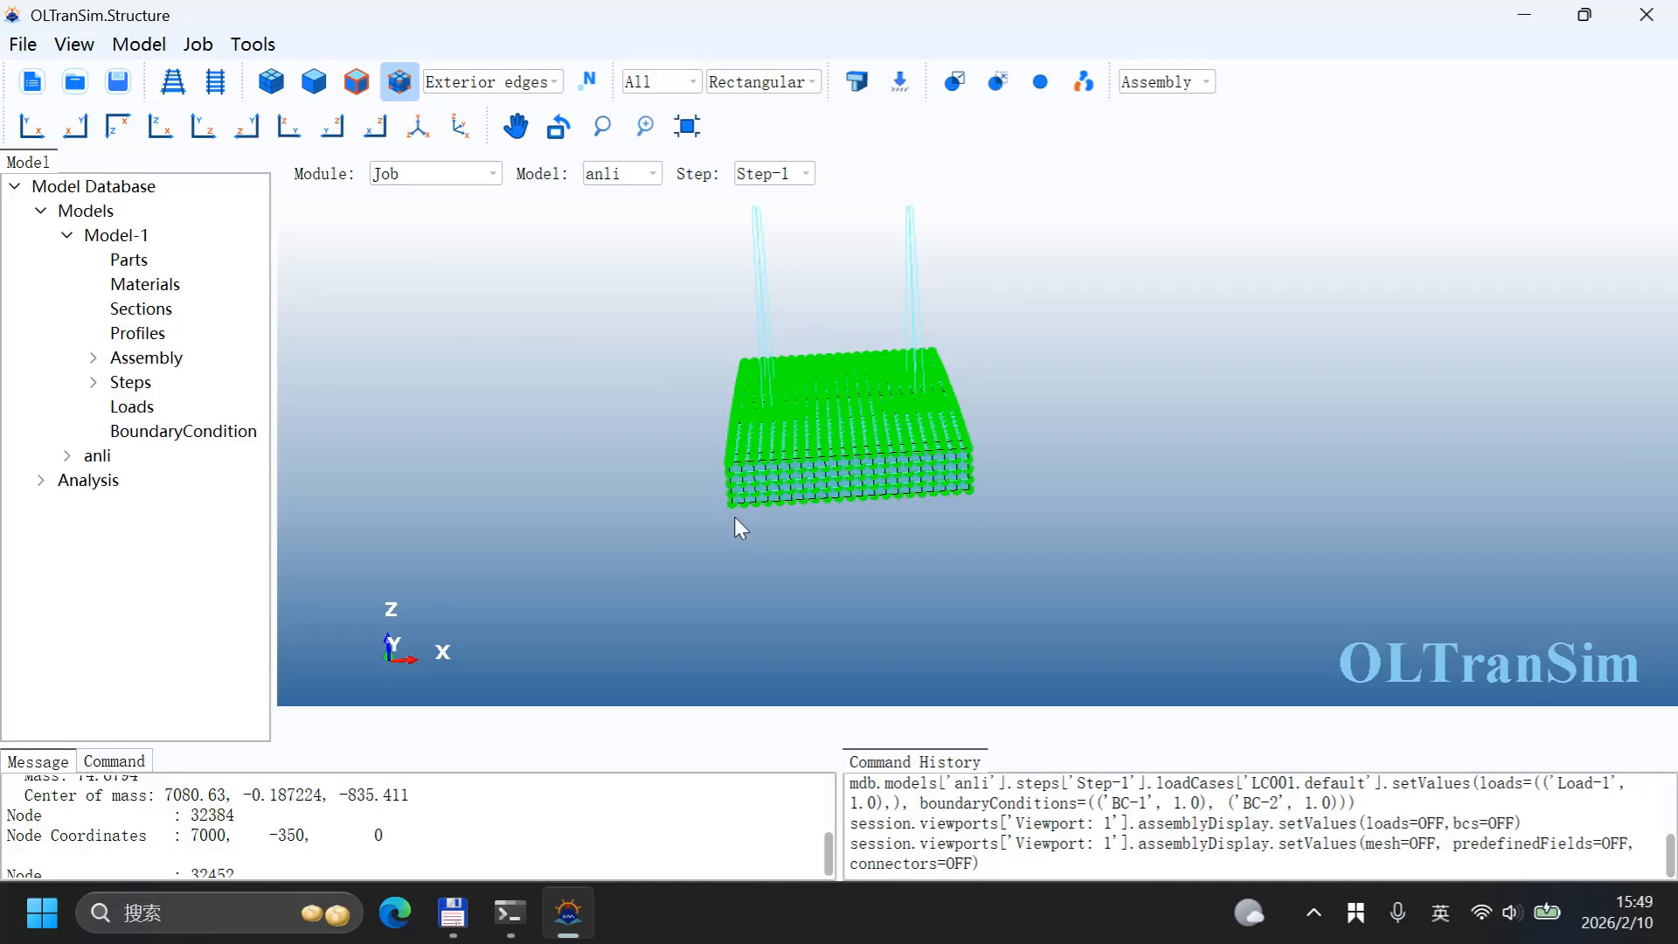
drag(734, 518, 695, 415)
click(400, 81)
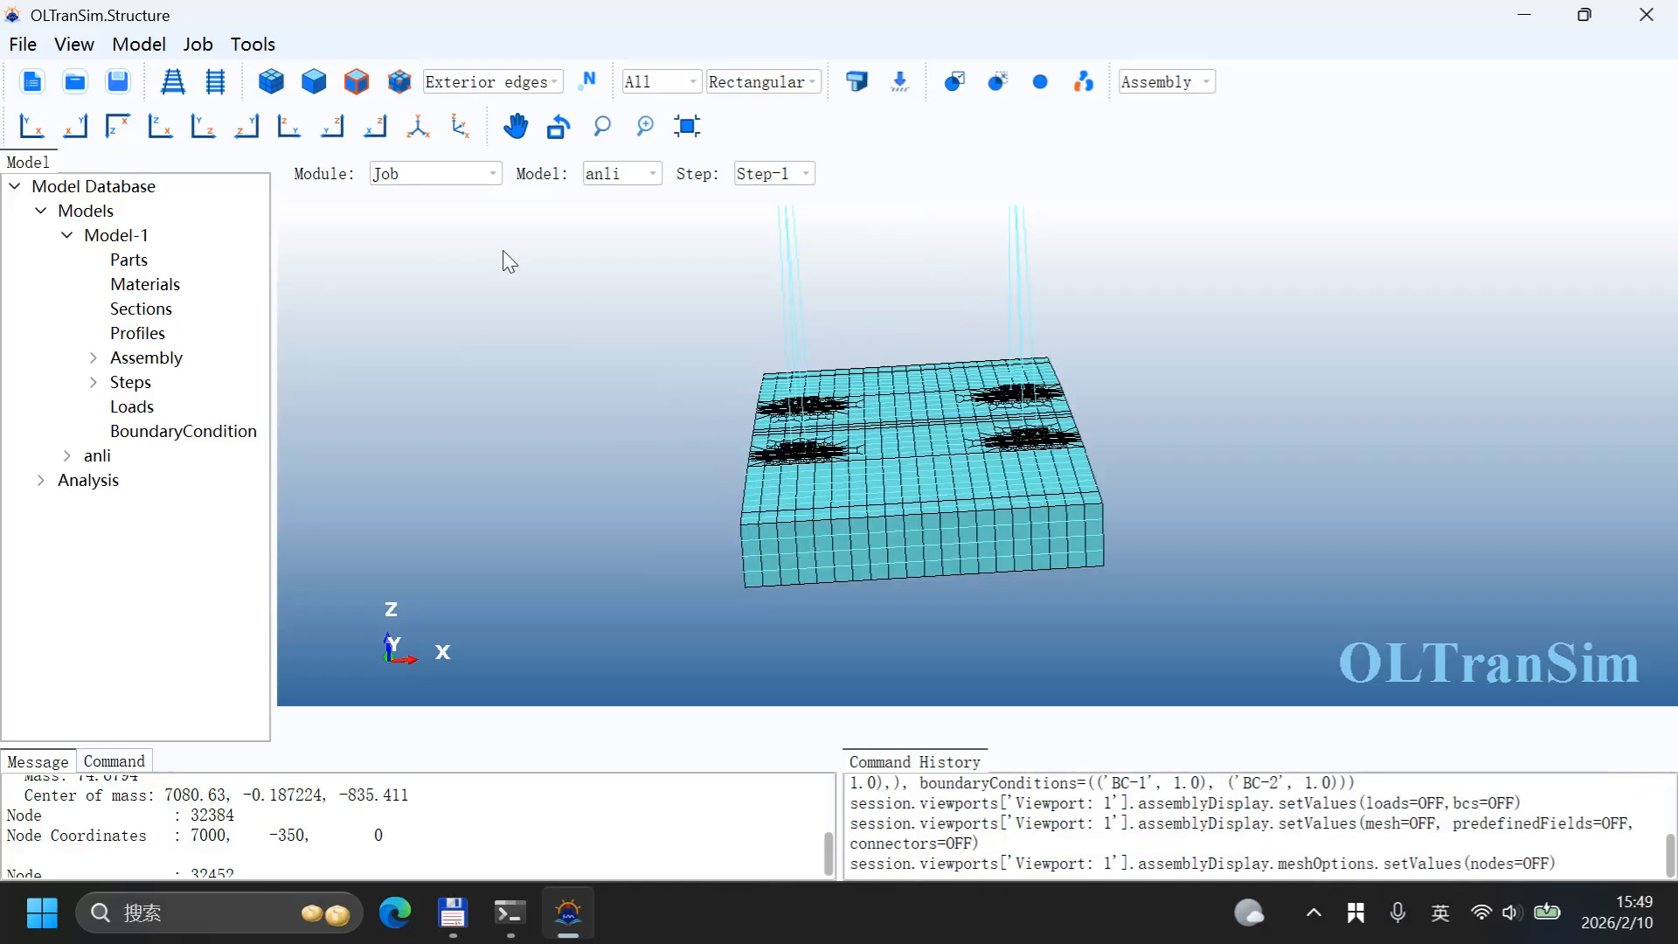
drag(932, 523, 836, 451)
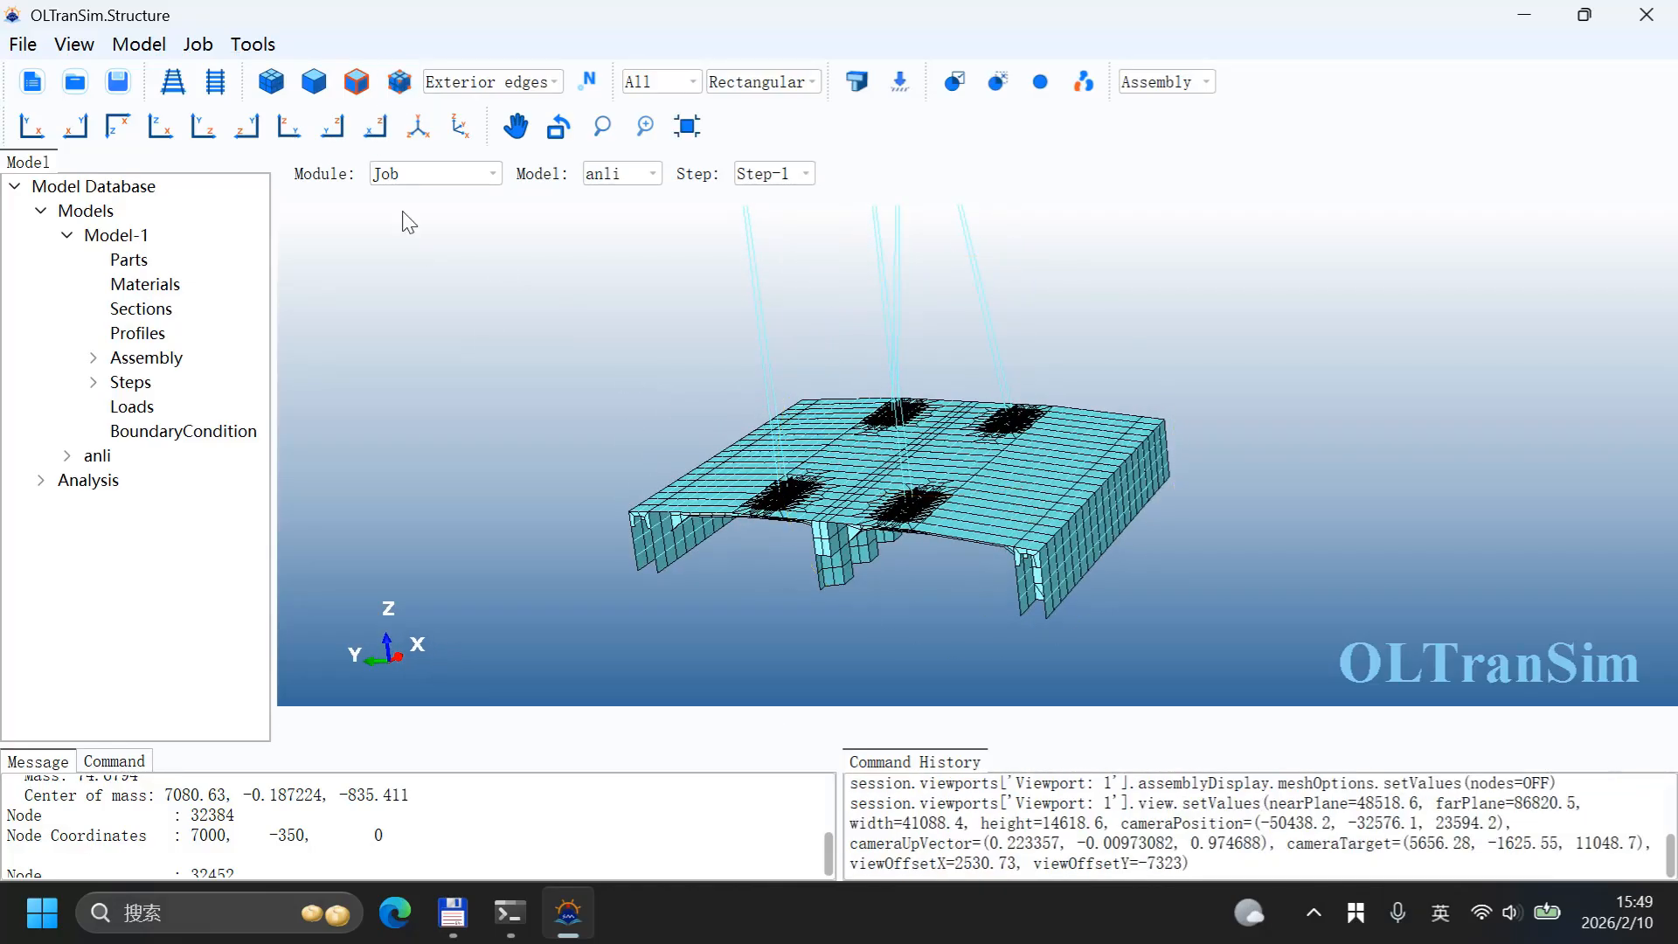
click(423, 176)
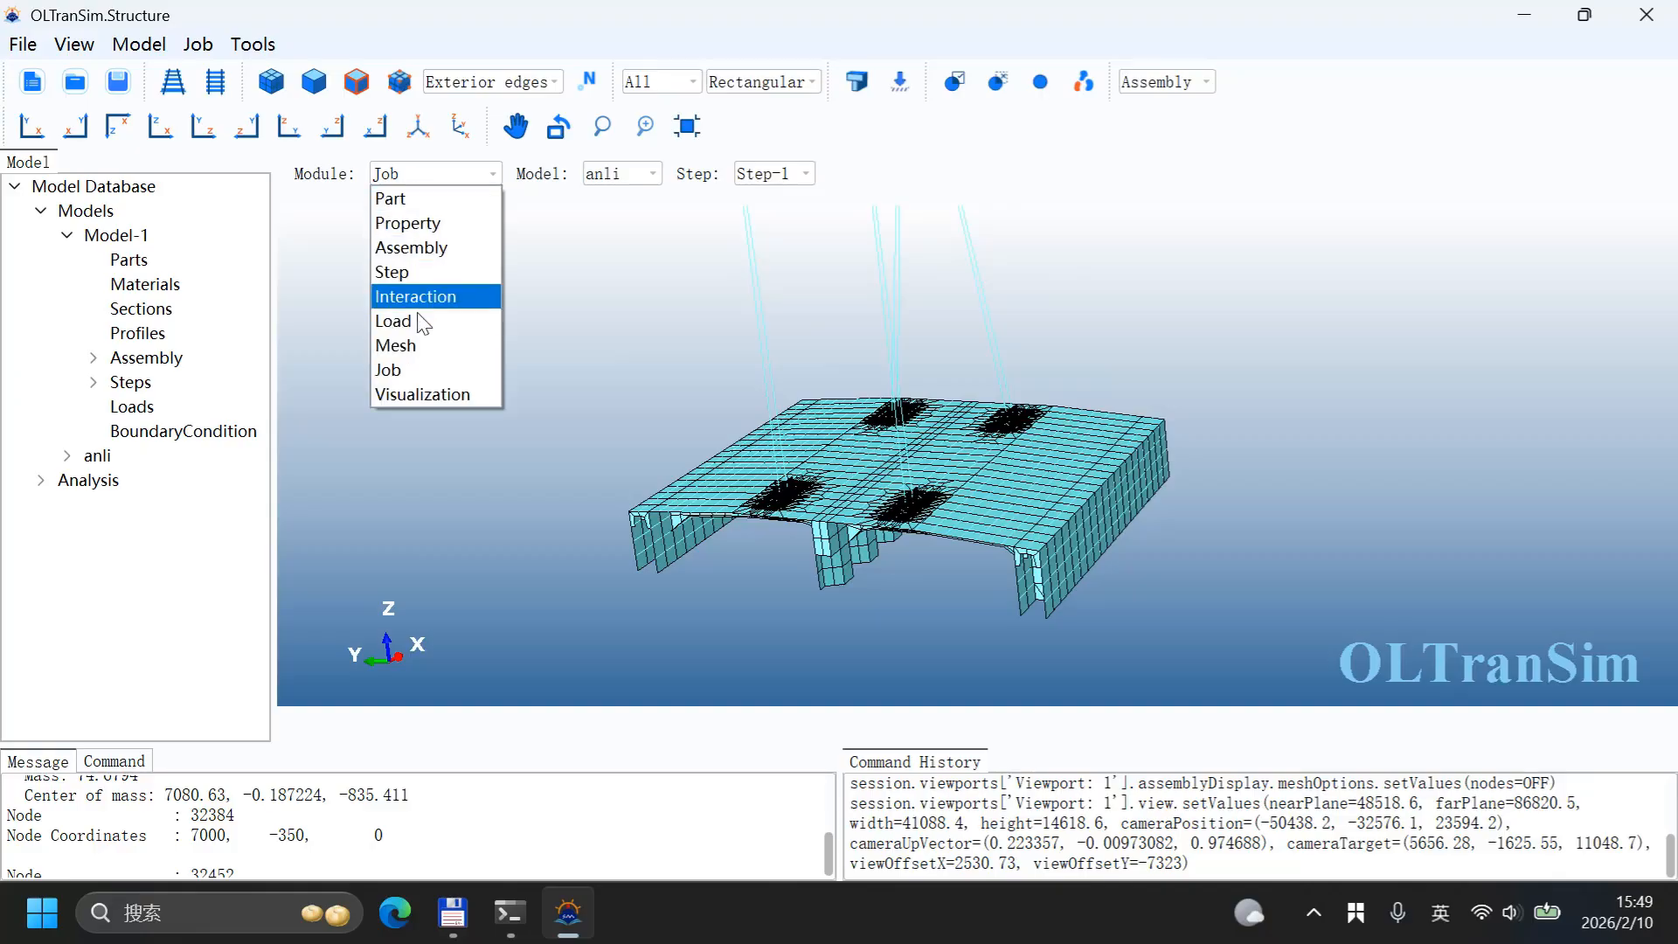
click(433, 367)
Step: Create a job named Job-OLT for model anli and confirm its settings
click(198, 44)
click(229, 105)
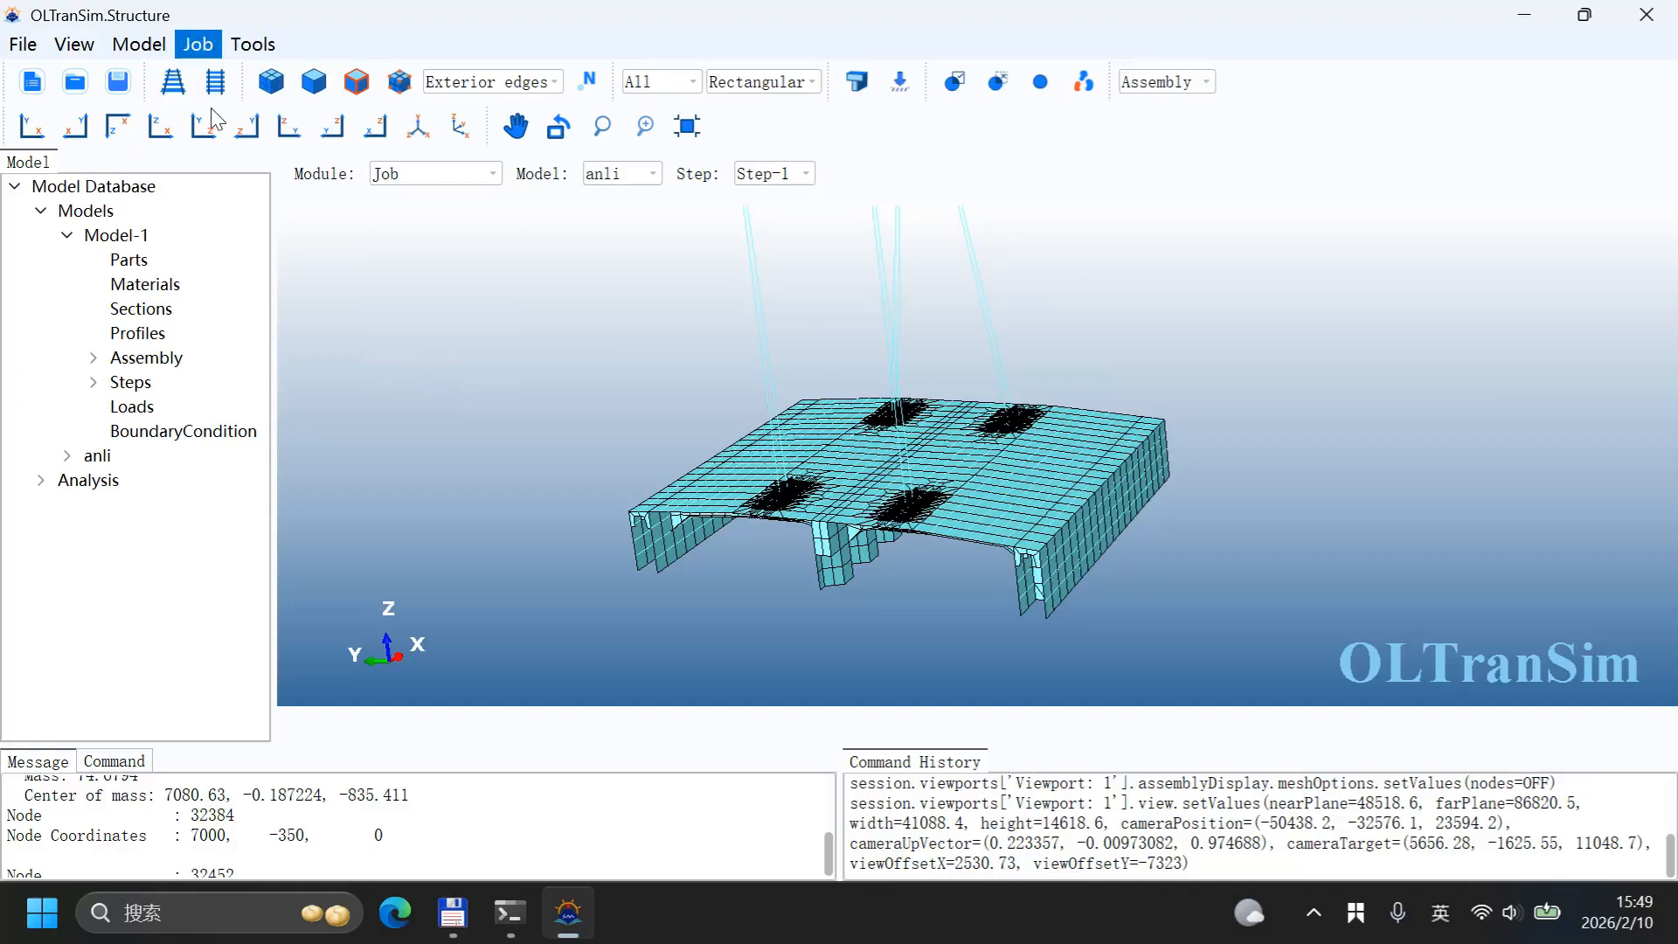
click(764, 413)
click(881, 323)
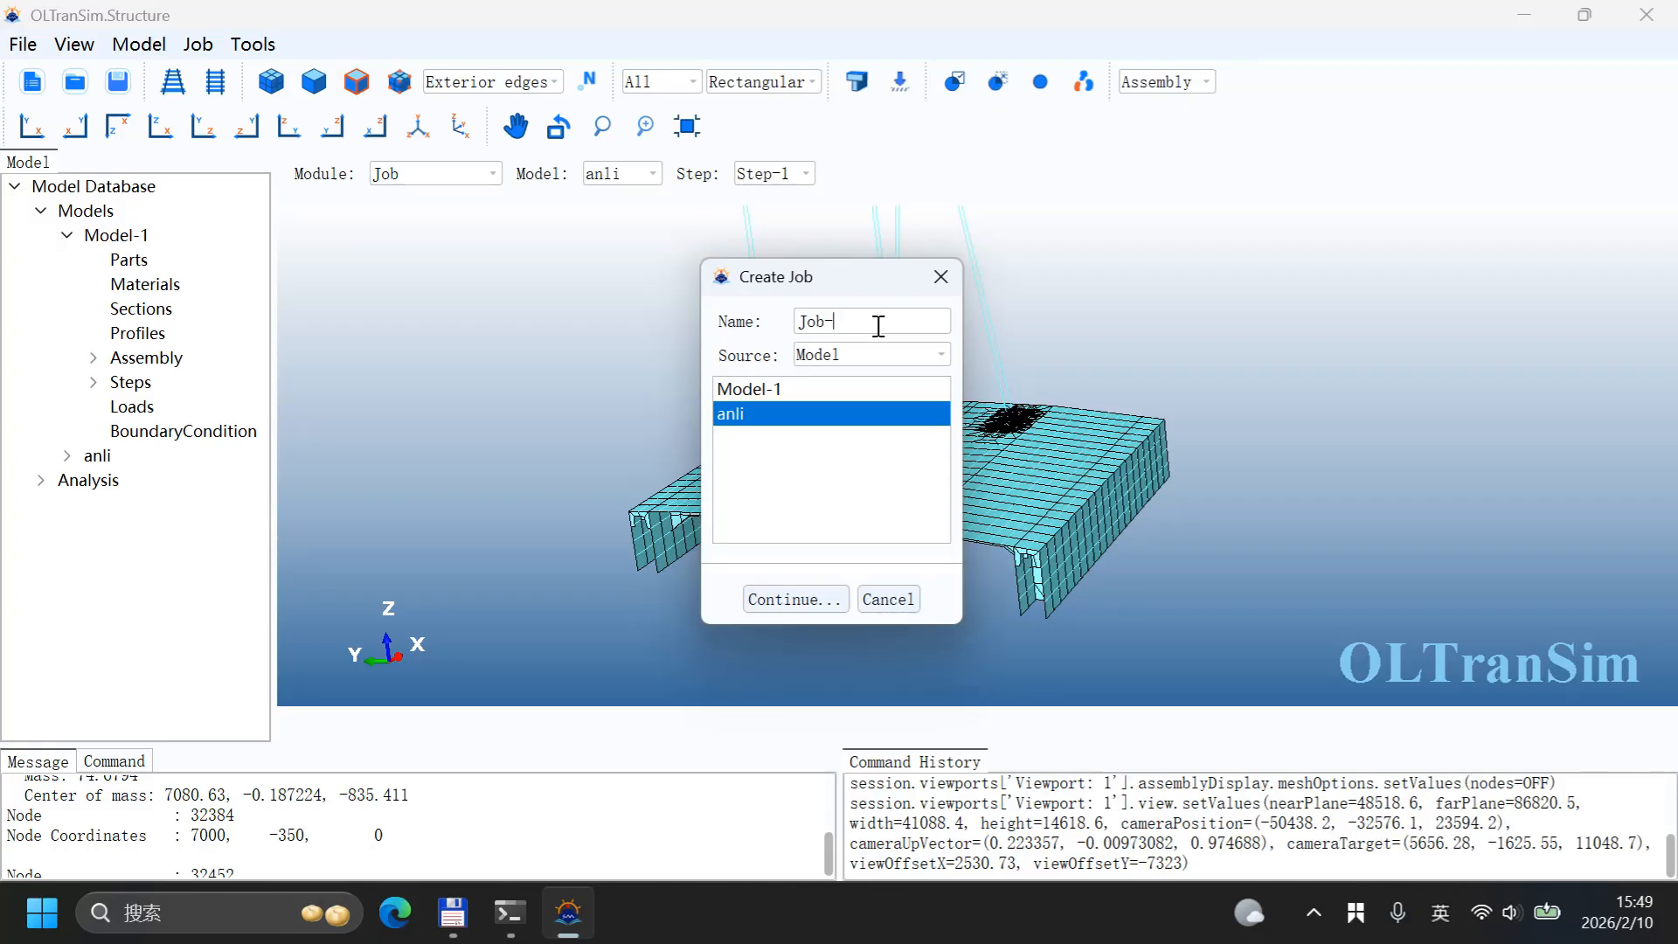
text(OLT)
click(773, 600)
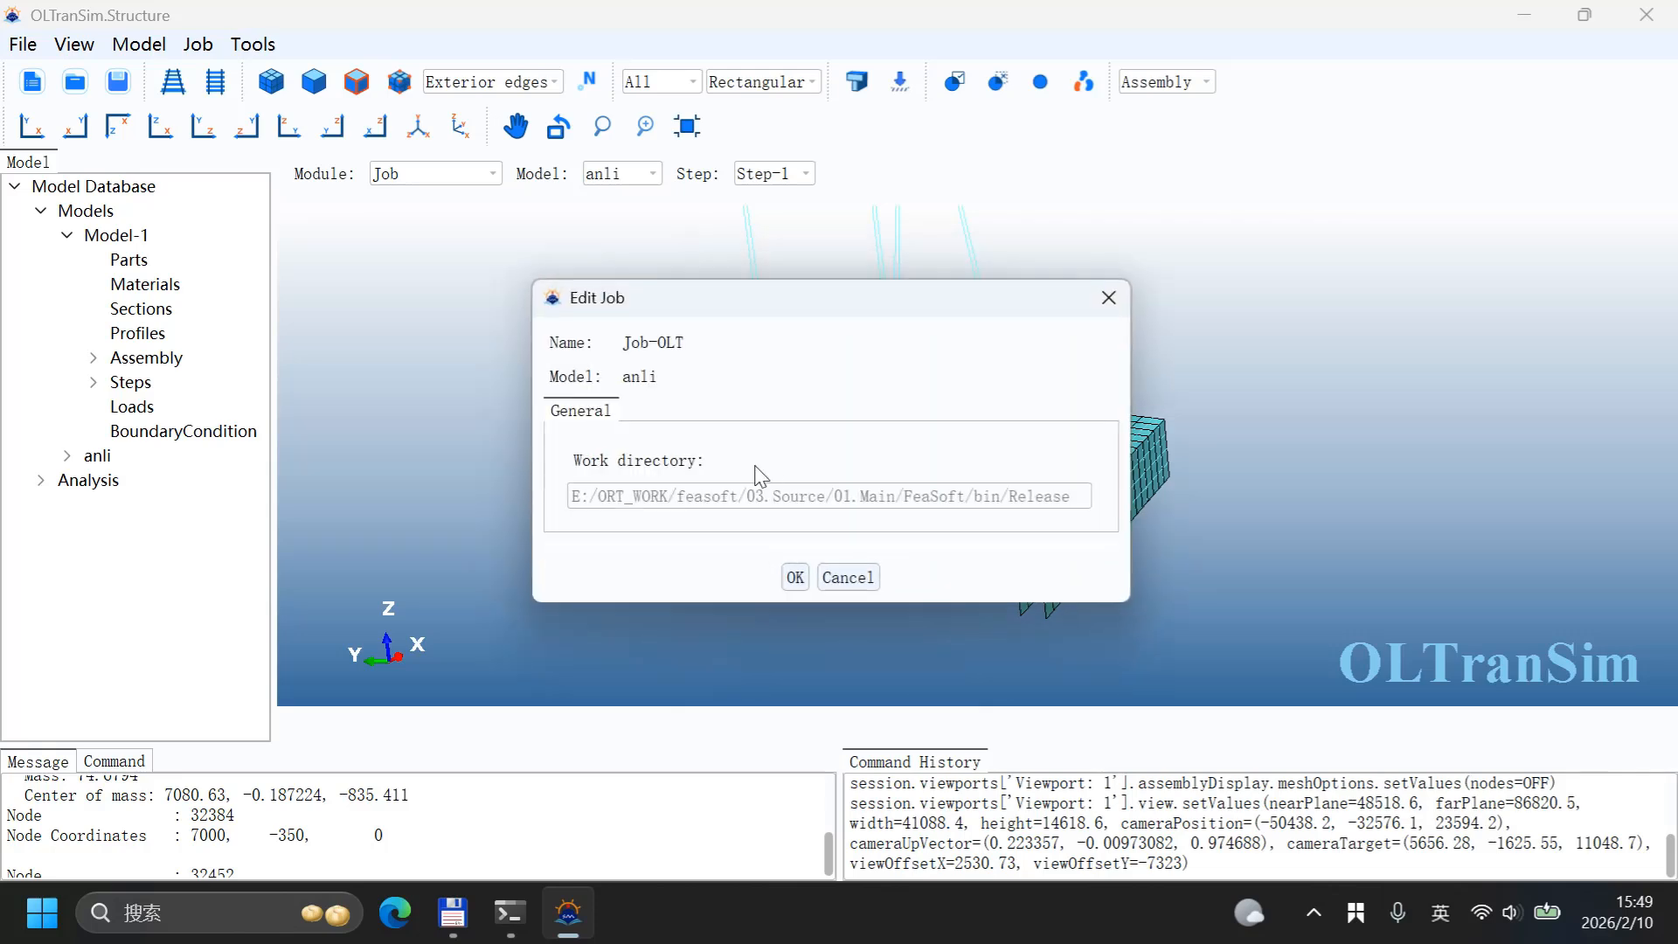
click(794, 576)
Step: Show loads and boundary conditions in the view and submit Job-OLT from the Job Manager
click(208, 46)
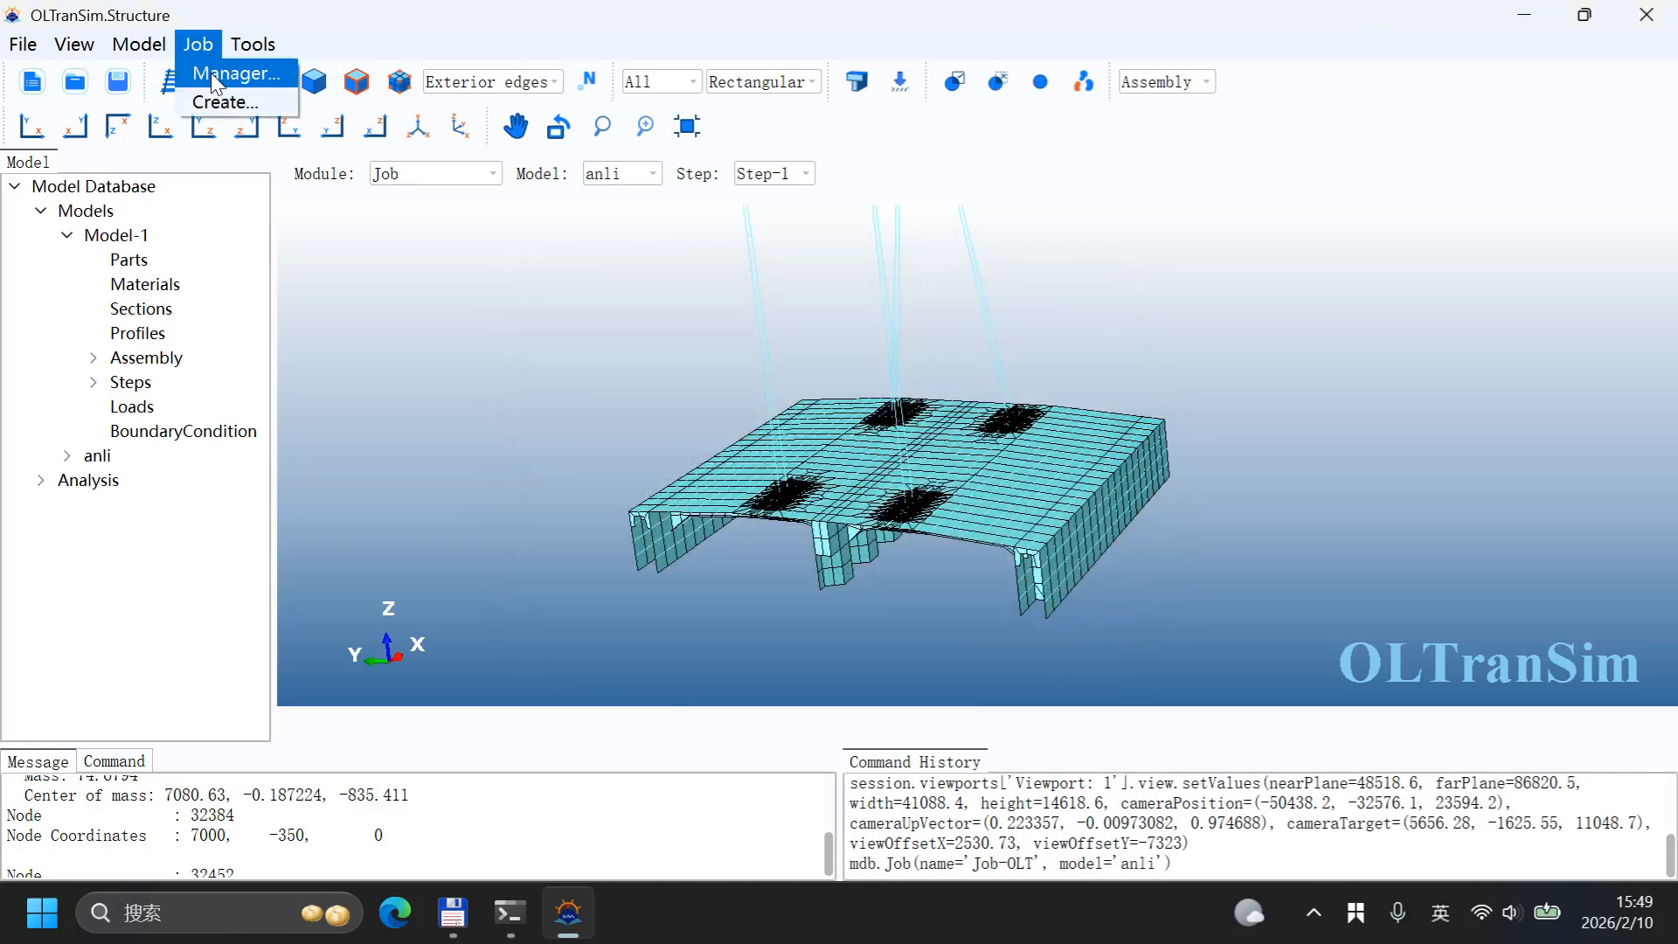
click(212, 72)
click(781, 405)
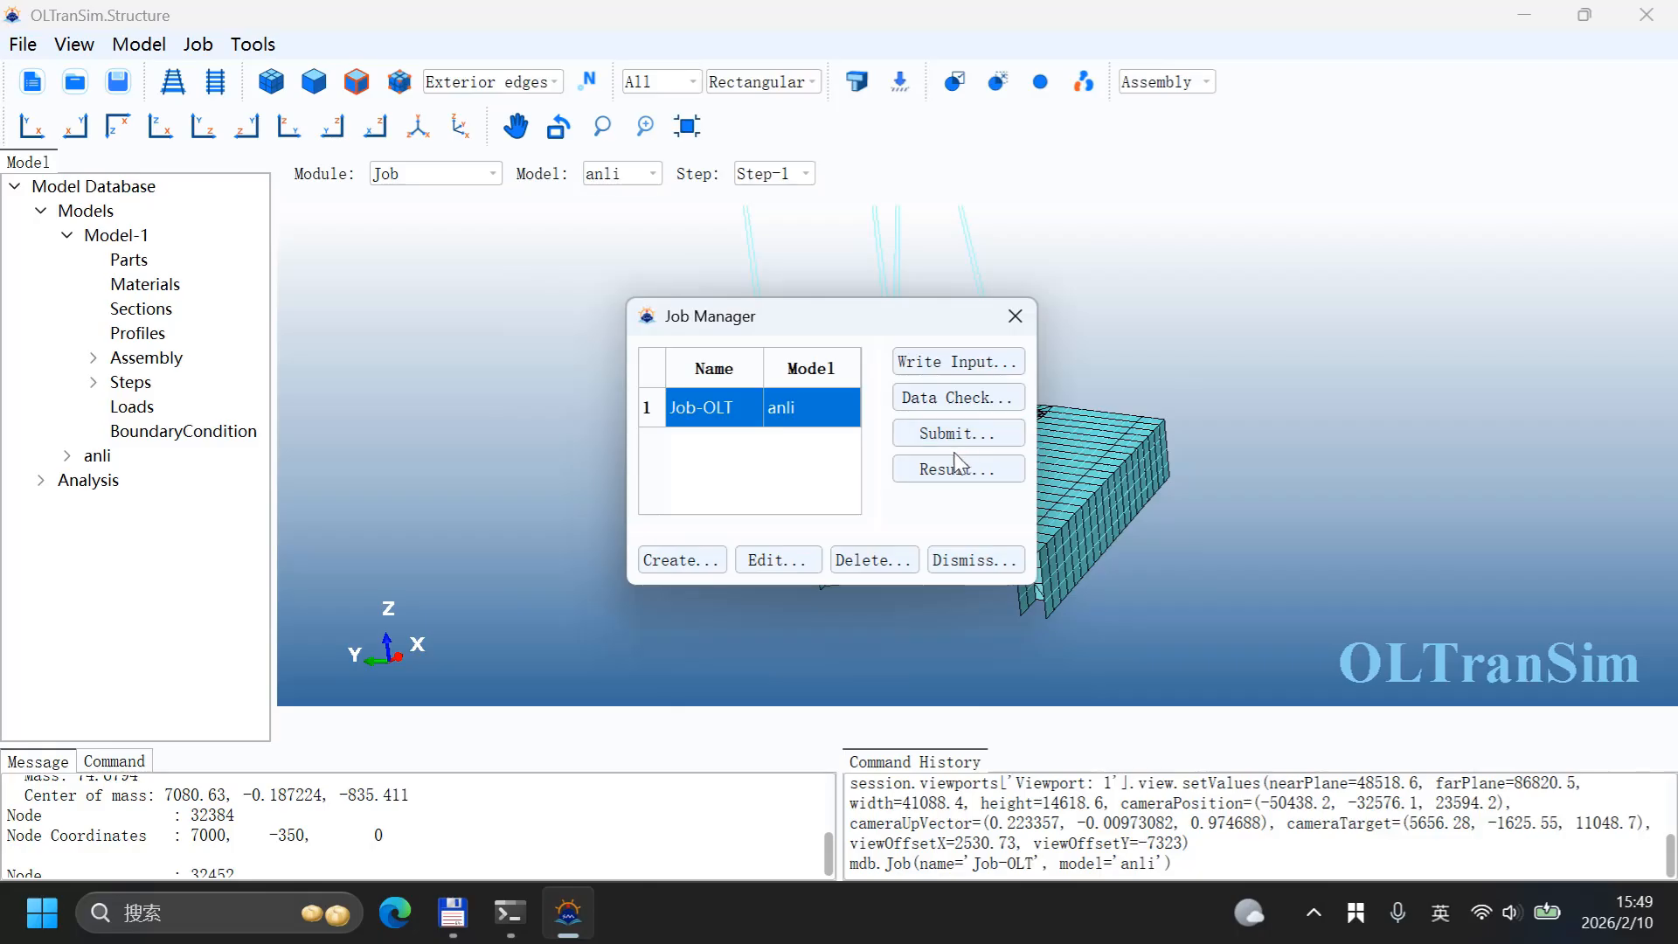
drag(822, 332, 1468, 256)
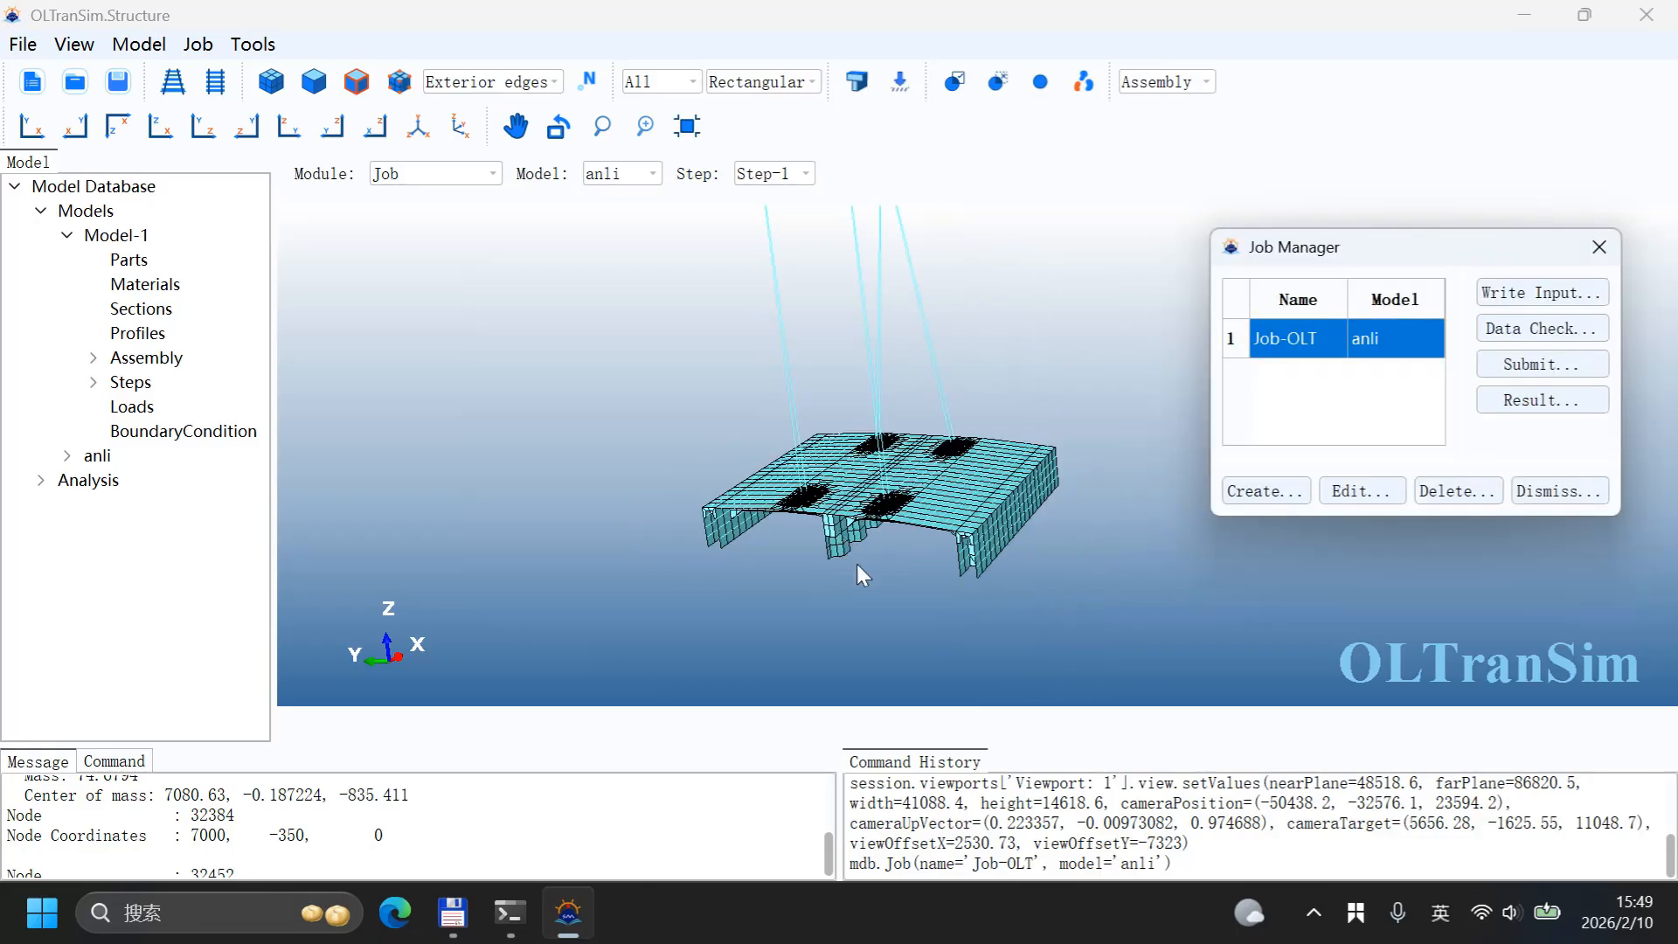
scroll(914, 439, down, 3)
scroll(910, 432, up, 1)
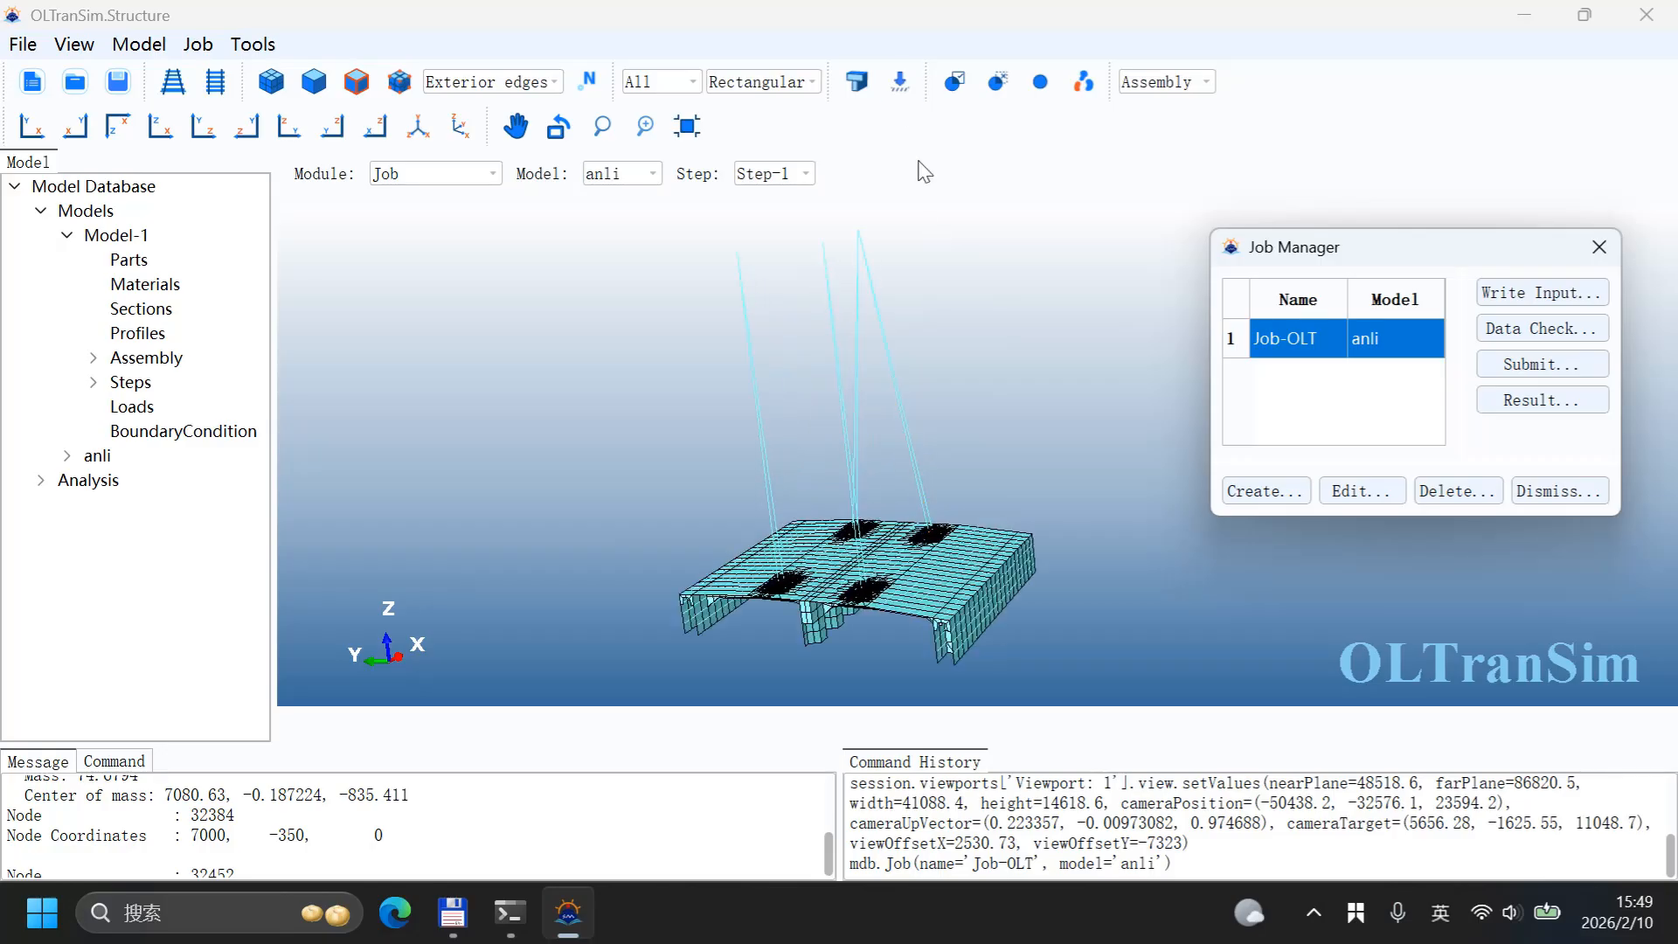
click(902, 82)
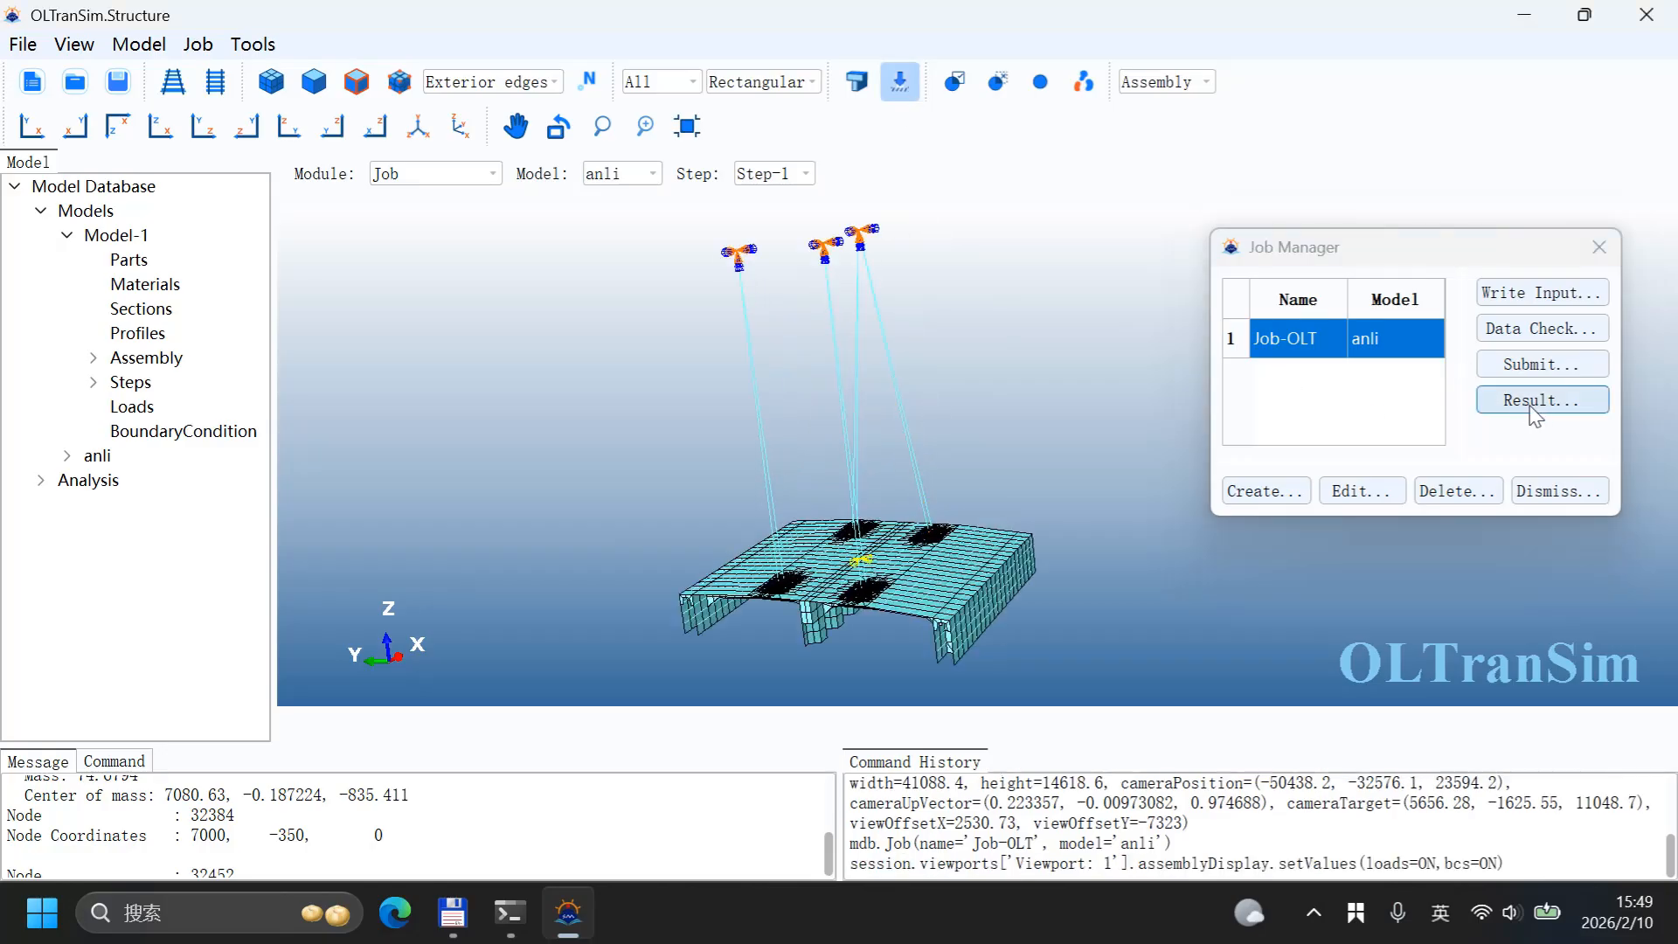
click(1531, 367)
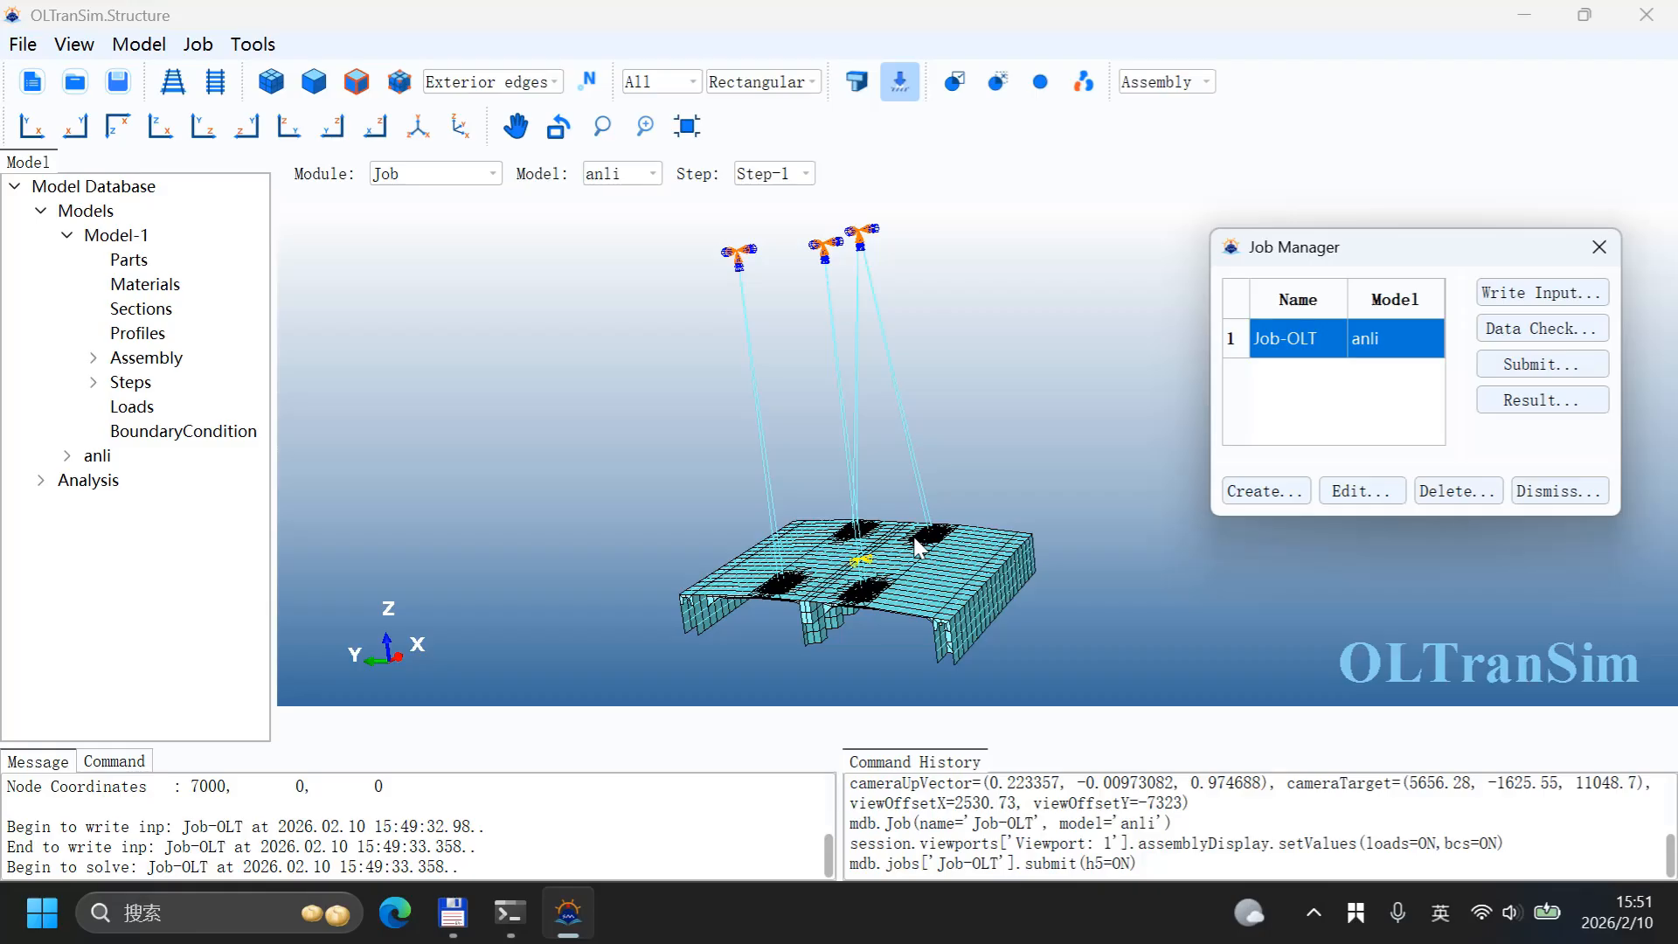
Step: Review the solver log in the console window, then minimize it
click(510, 913)
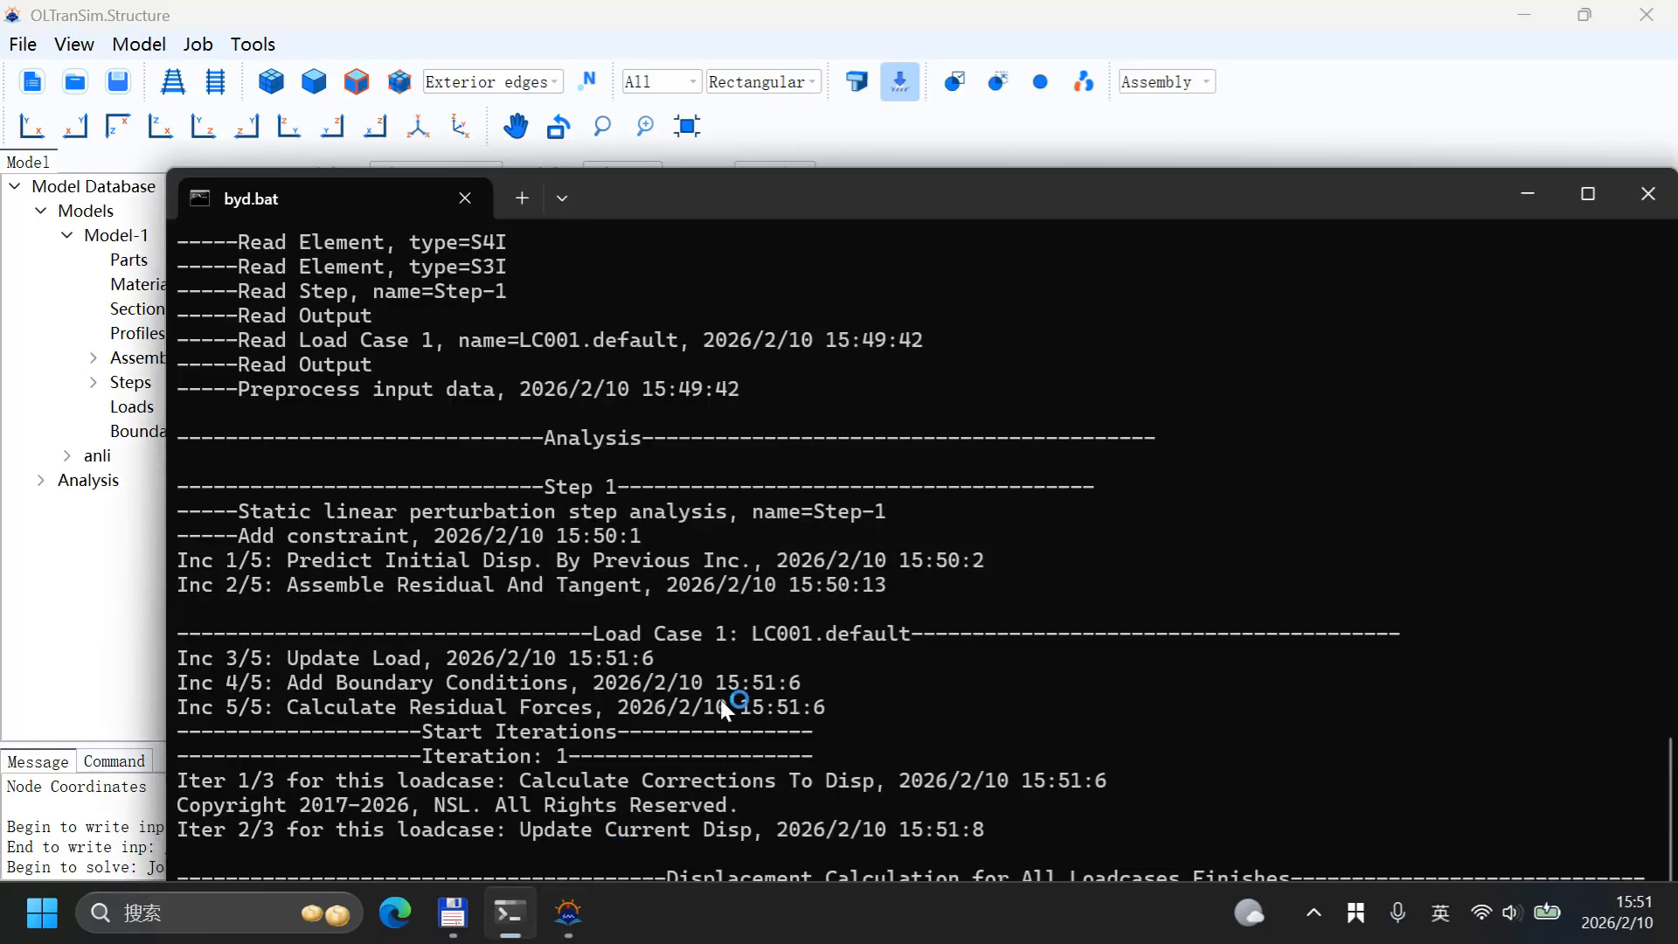
drag(868, 223, 771, 105)
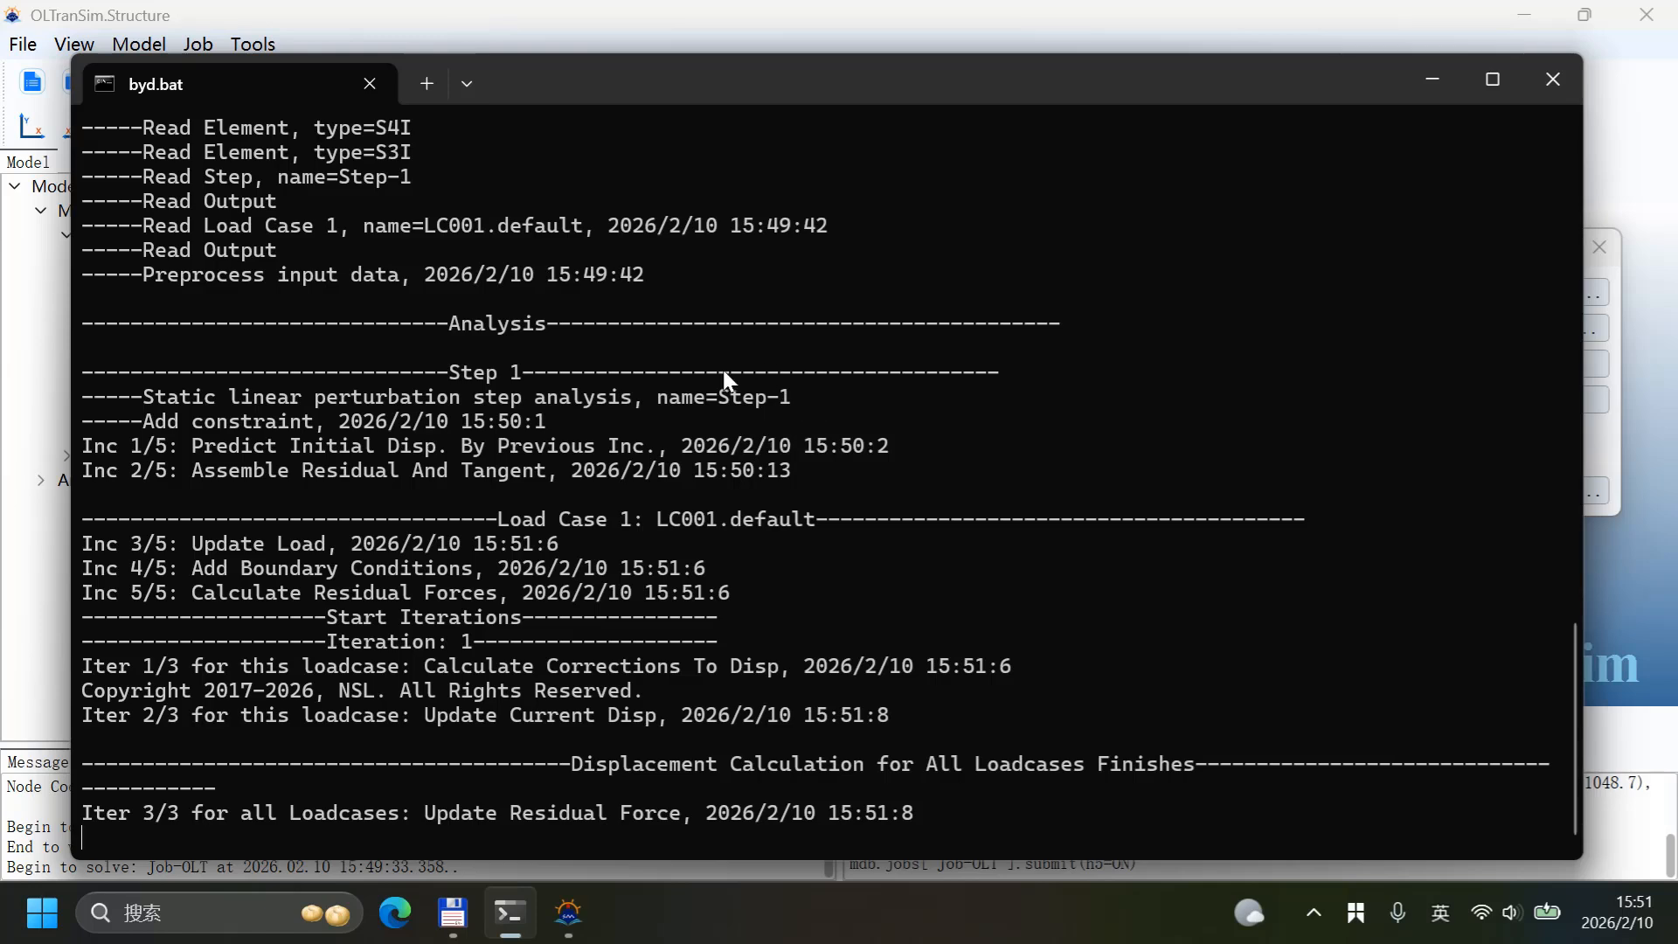
scroll(722, 366, up, 9)
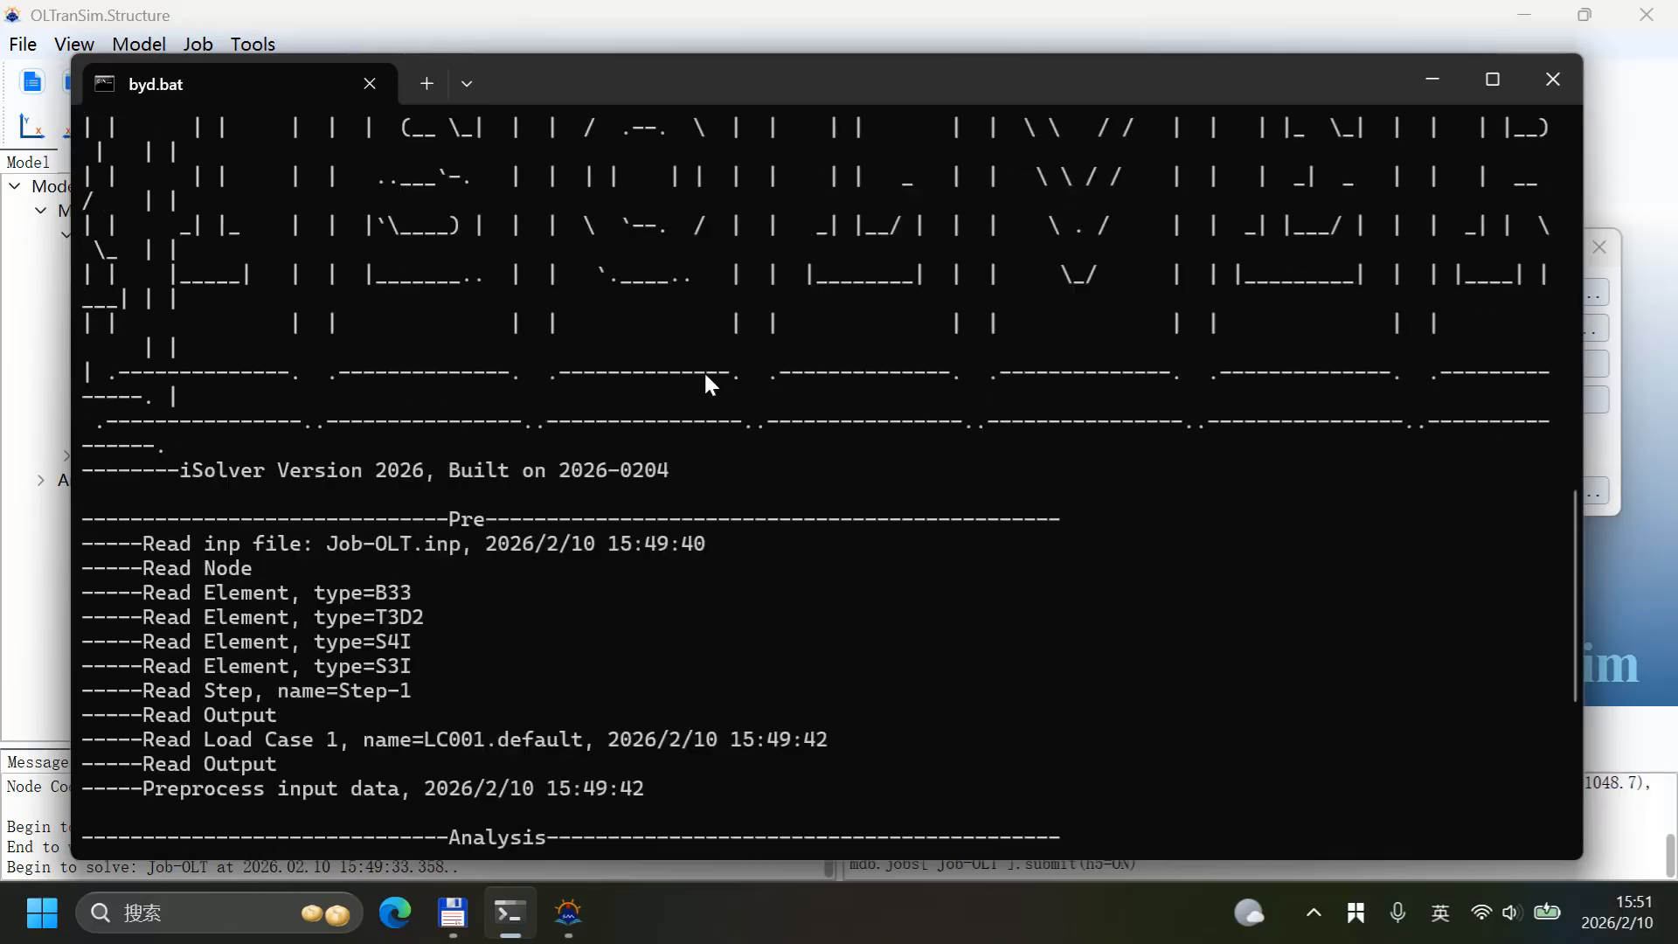
scroll(584, 336, up, 3)
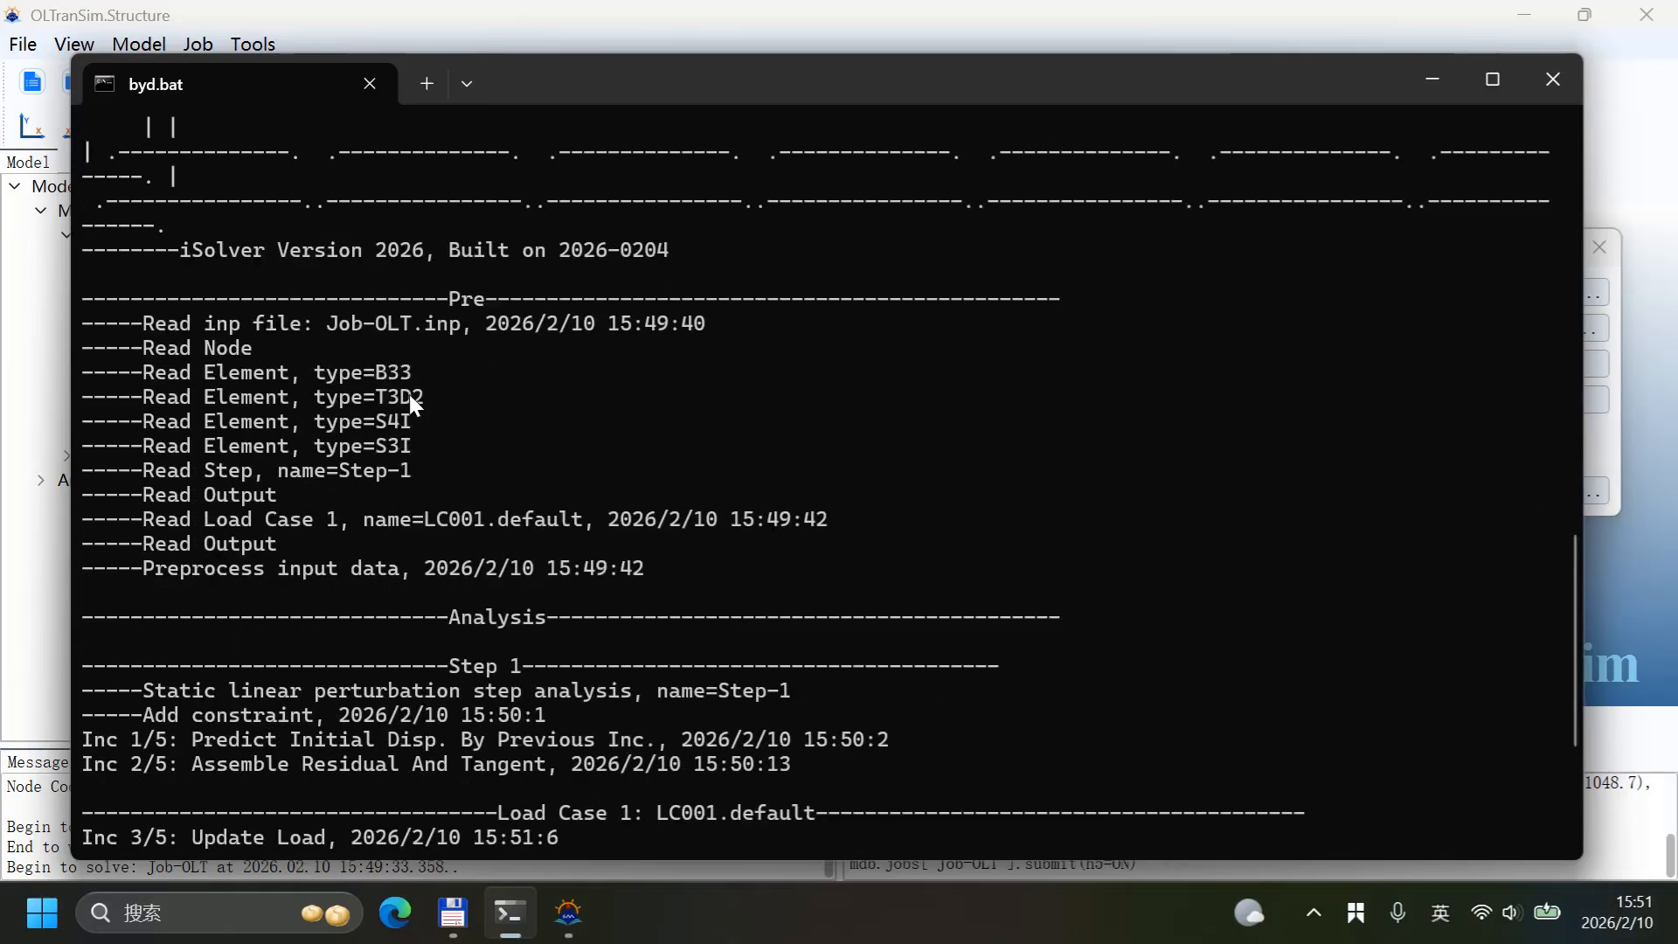
scroll(472, 477, down, 2)
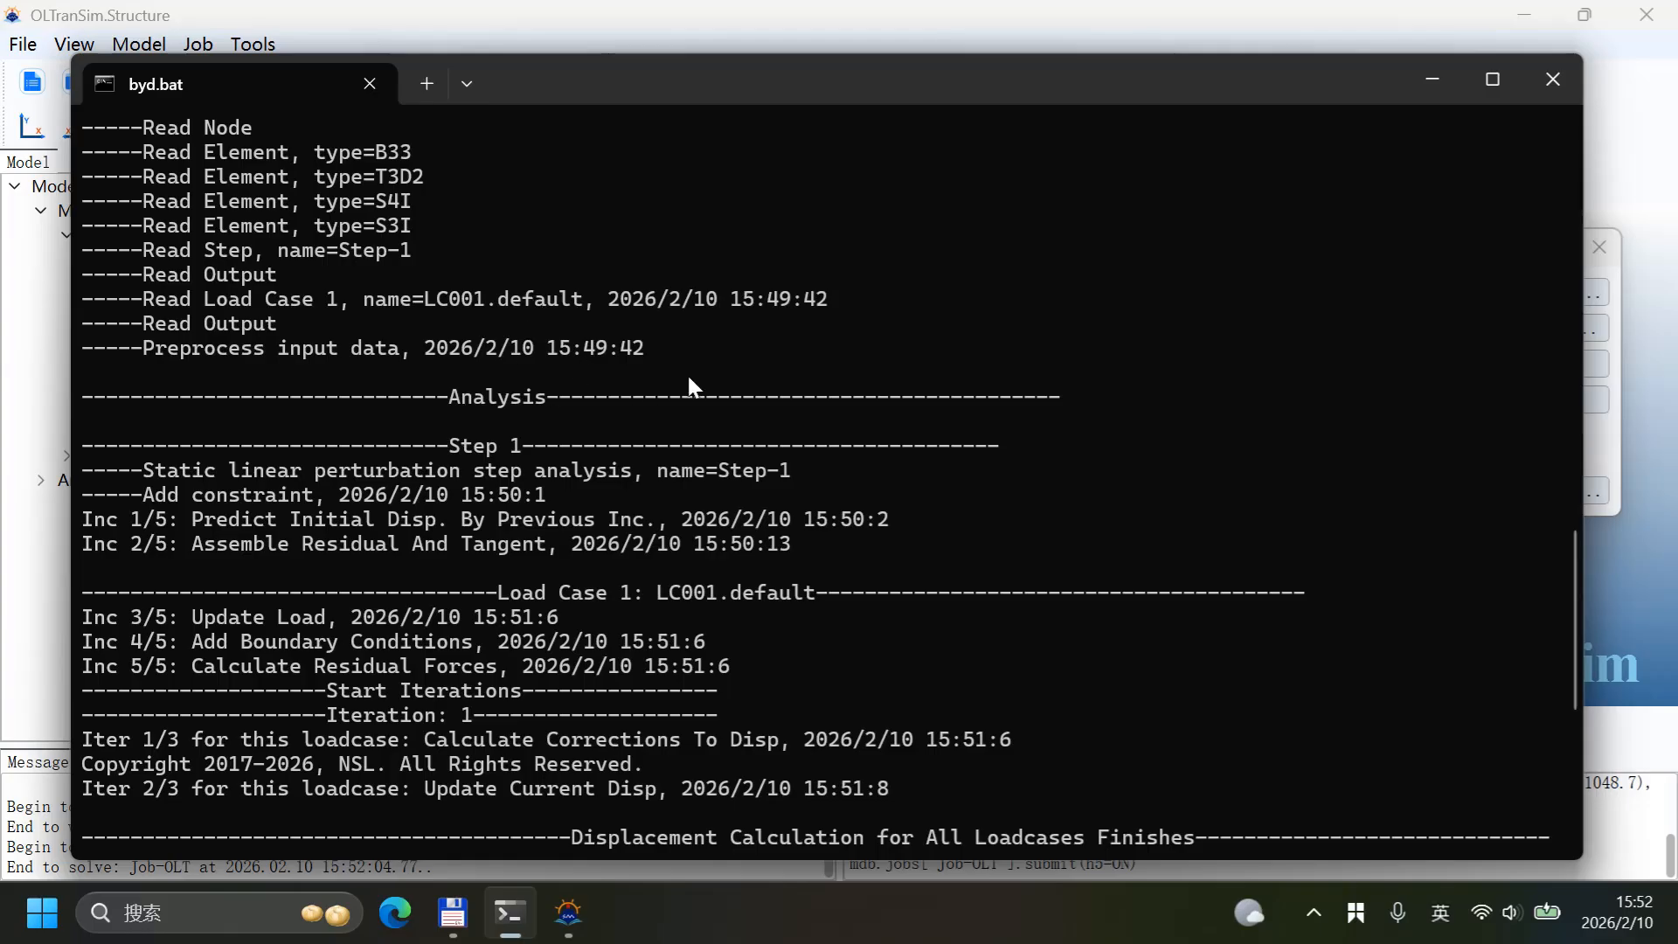
scroll(682, 391, down, 4)
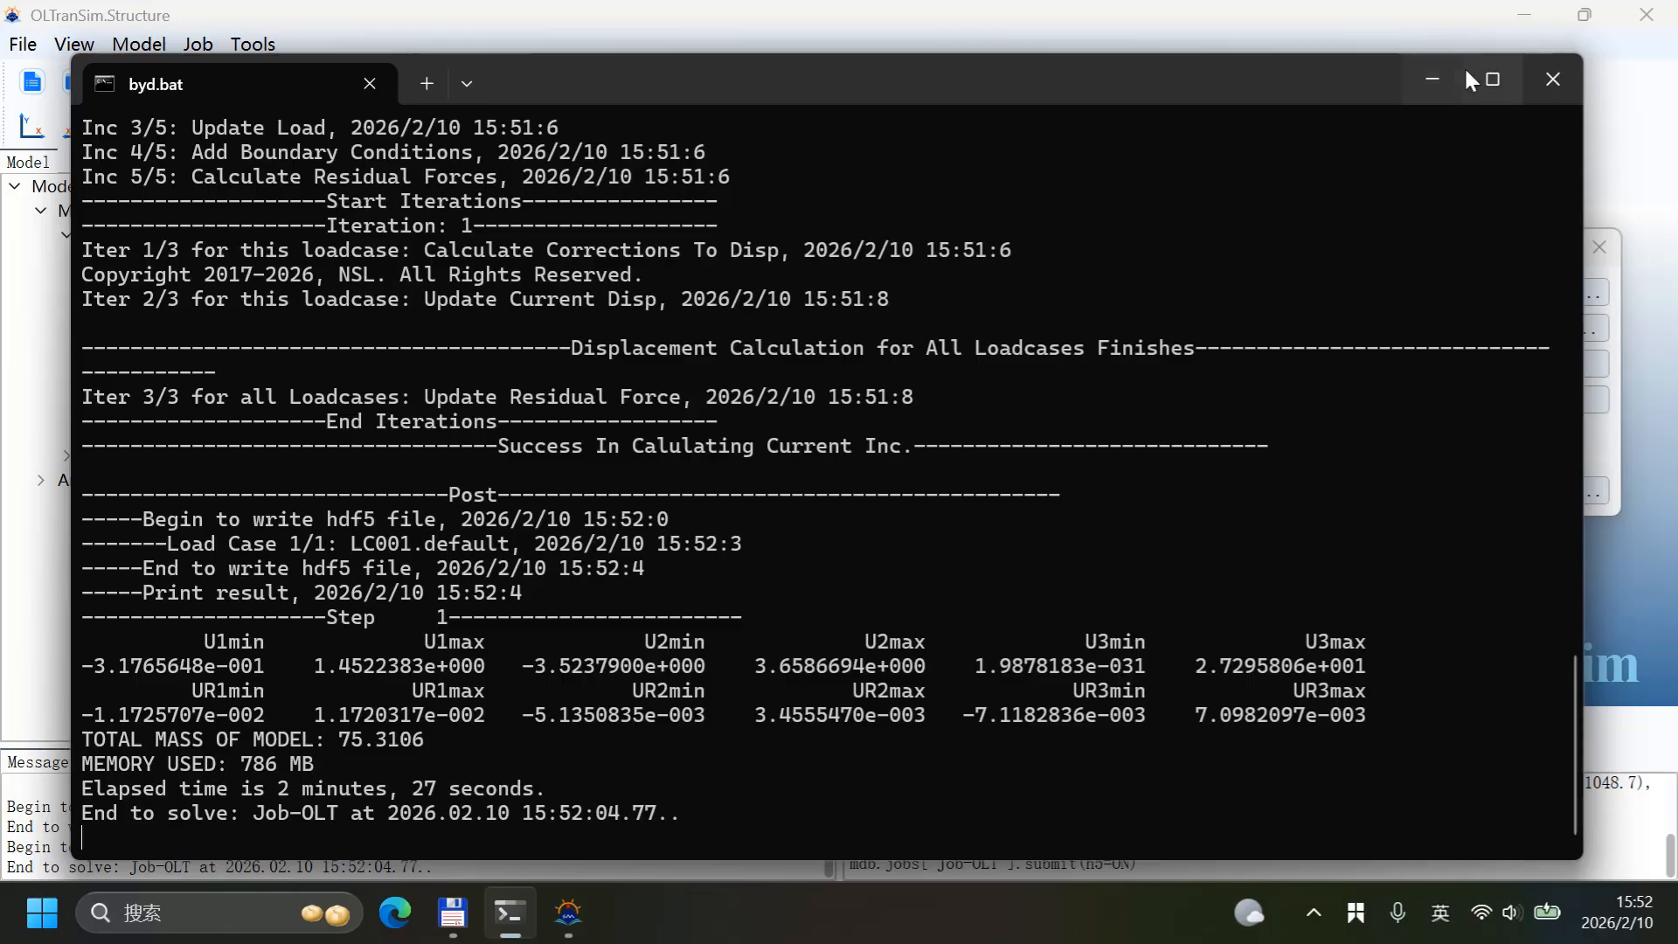
click(1434, 78)
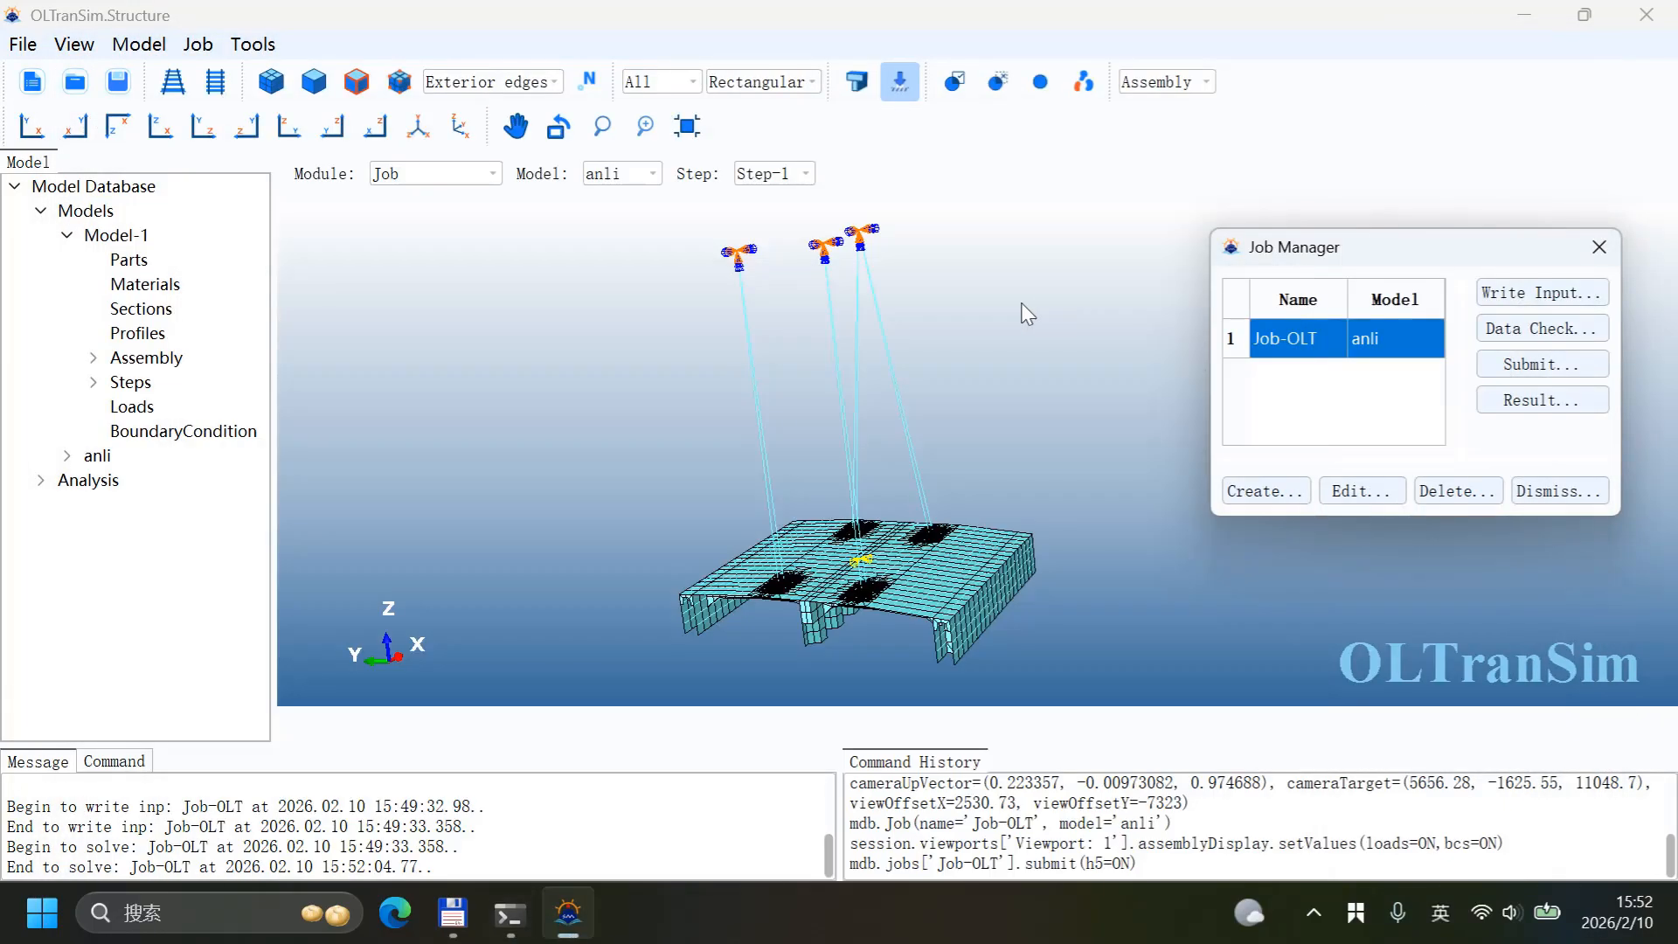
Step: Open Job-OLT's results and display the U3 displacement contour on the model
drag(804, 371, 802, 342)
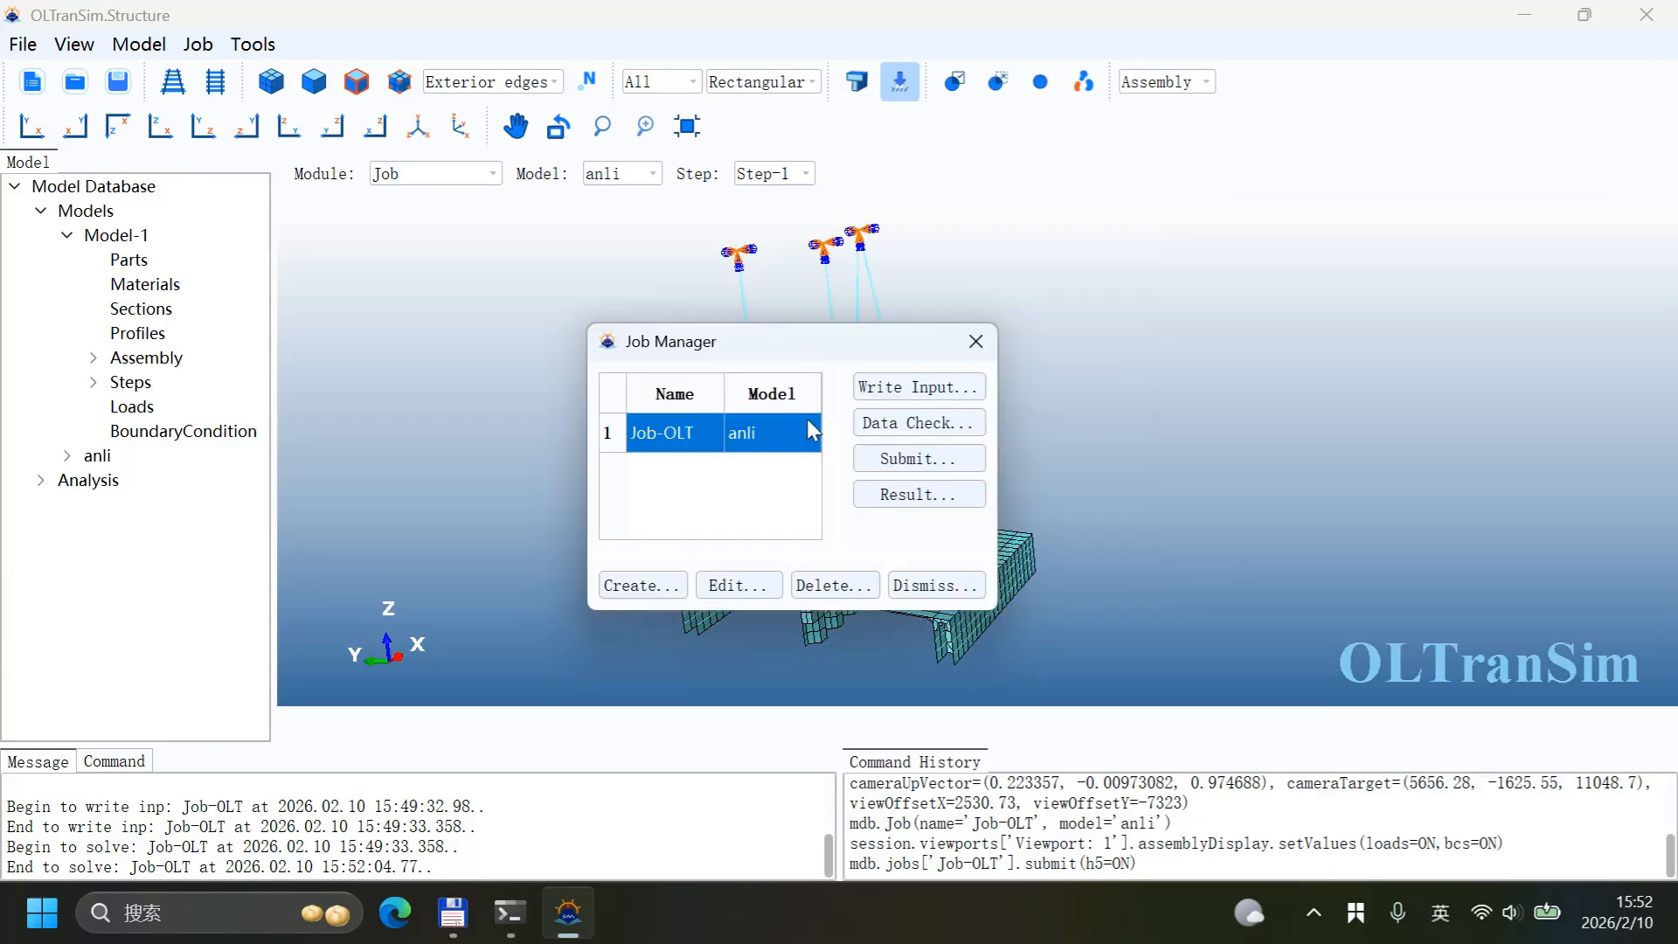
click(909, 495)
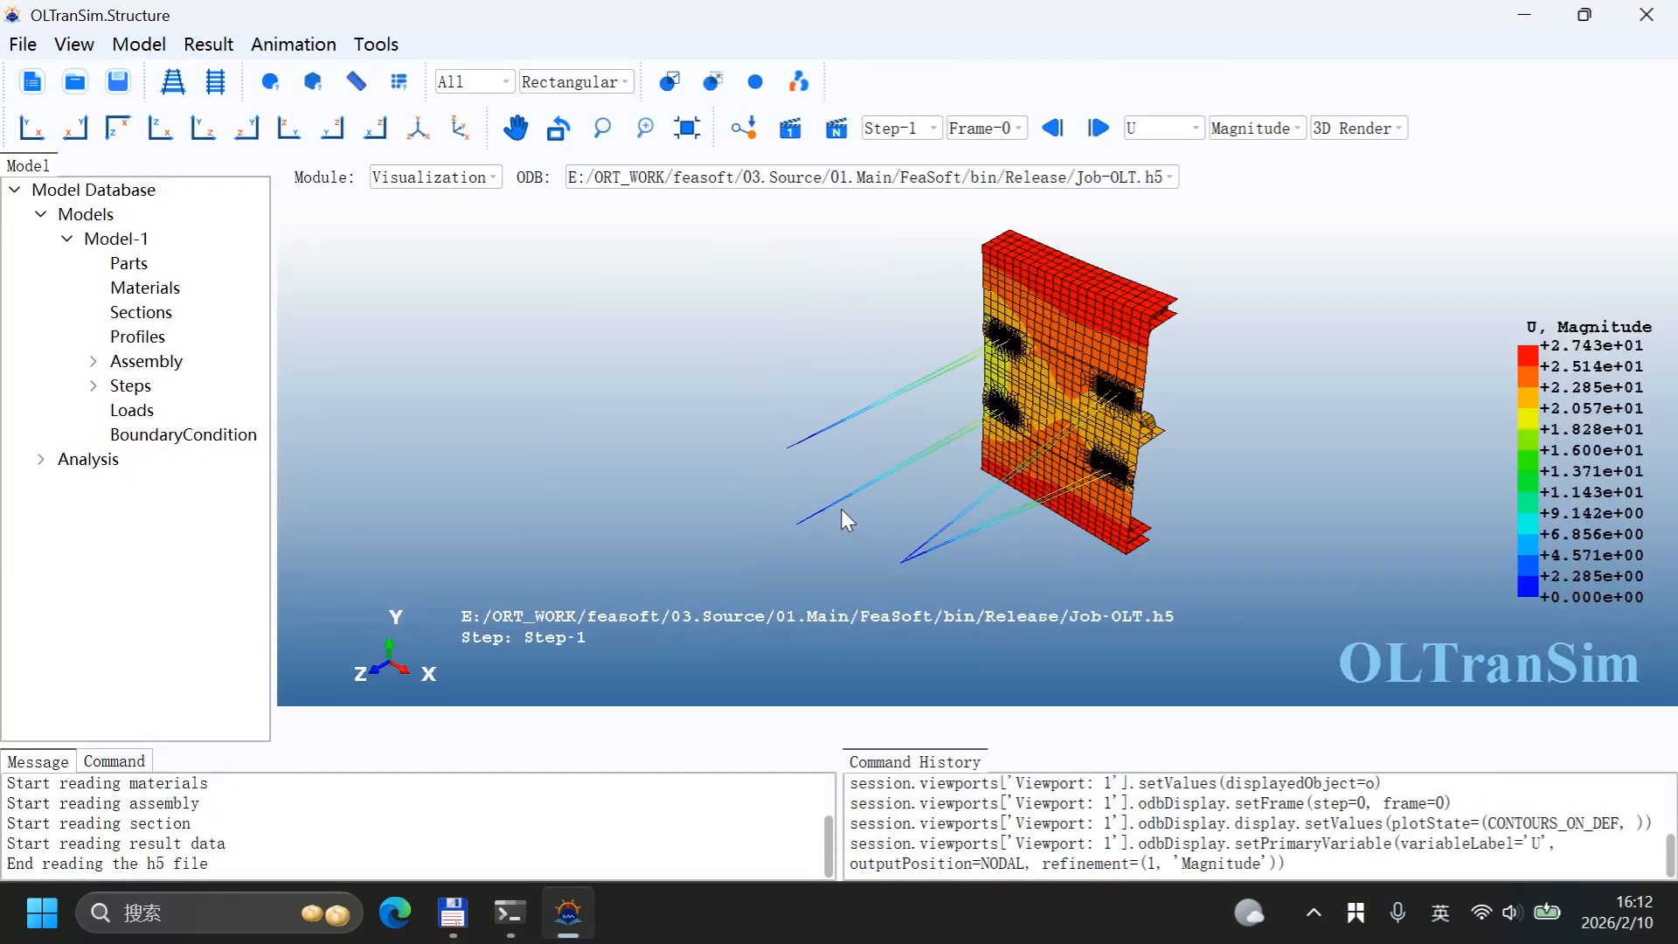
ctrl+alt+drag(841, 509, 995, 410)
mouse_move(1021, 516)
ctrl+alt+mouse_down()
mouse_move(945, 407)
mouse_move(1005, 512)
ctrl+alt+mouse_up()
ctrl+alt+middle_drag(1004, 512, 1028, 556)
scroll(990, 421, up, 4)
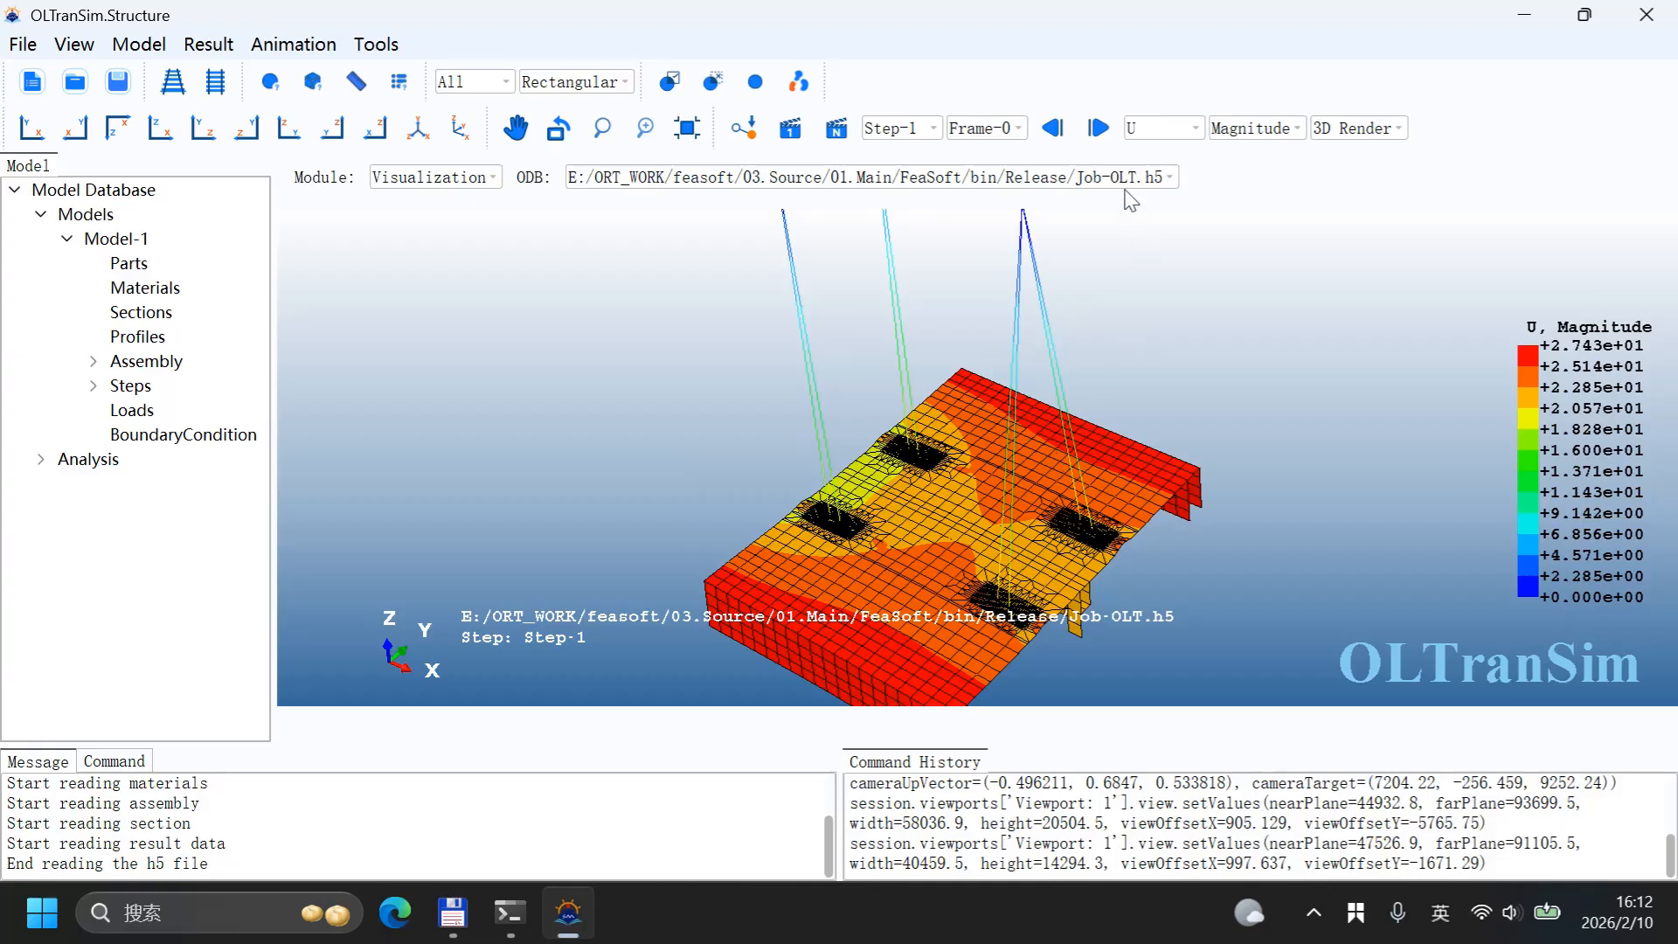
click(1259, 129)
click(1238, 229)
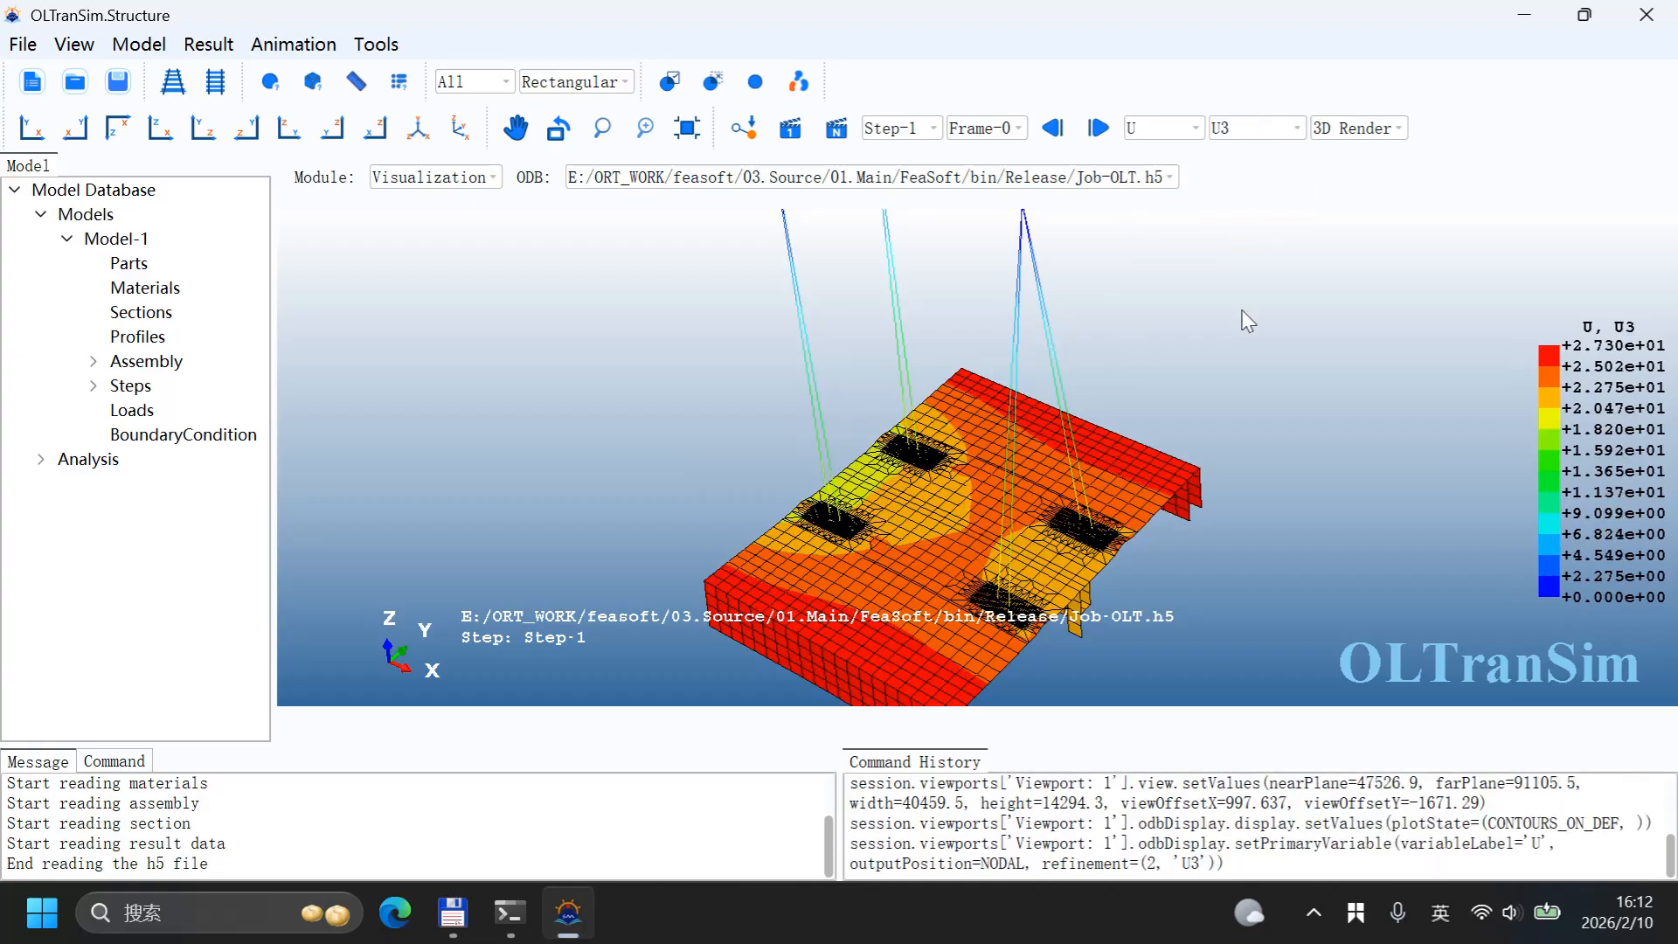
Step: Display the RF reaction force magnitude contour on the model
scroll(1226, 416, down, 4)
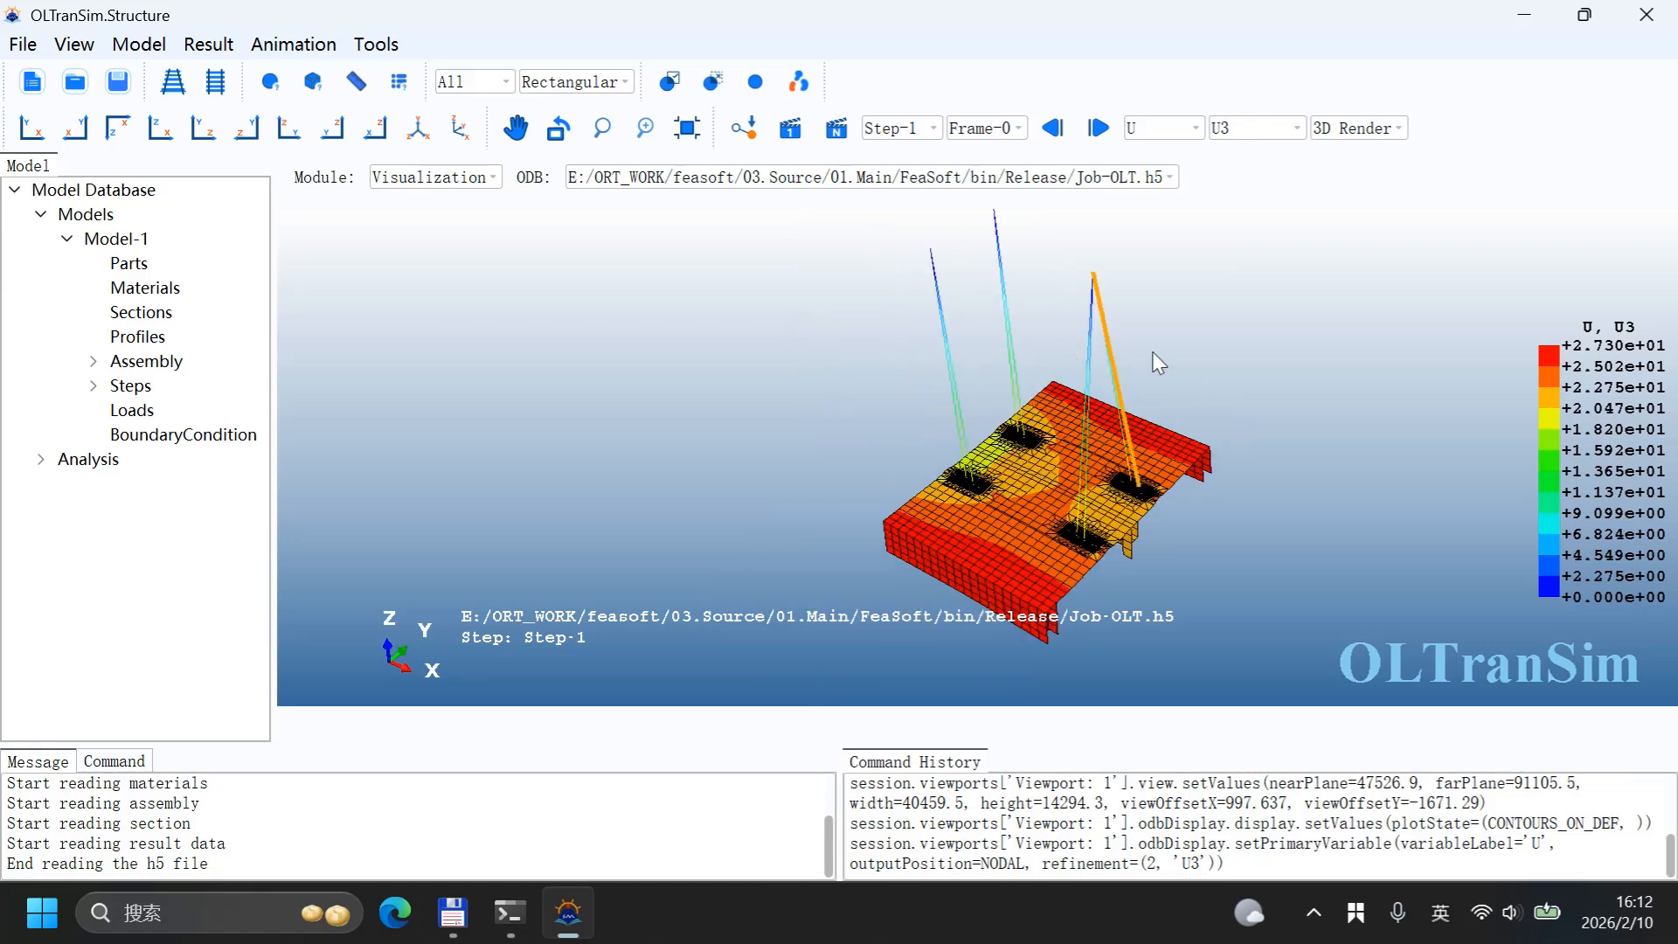
click(1208, 385)
scroll(771, 477, down, 2)
click(1163, 129)
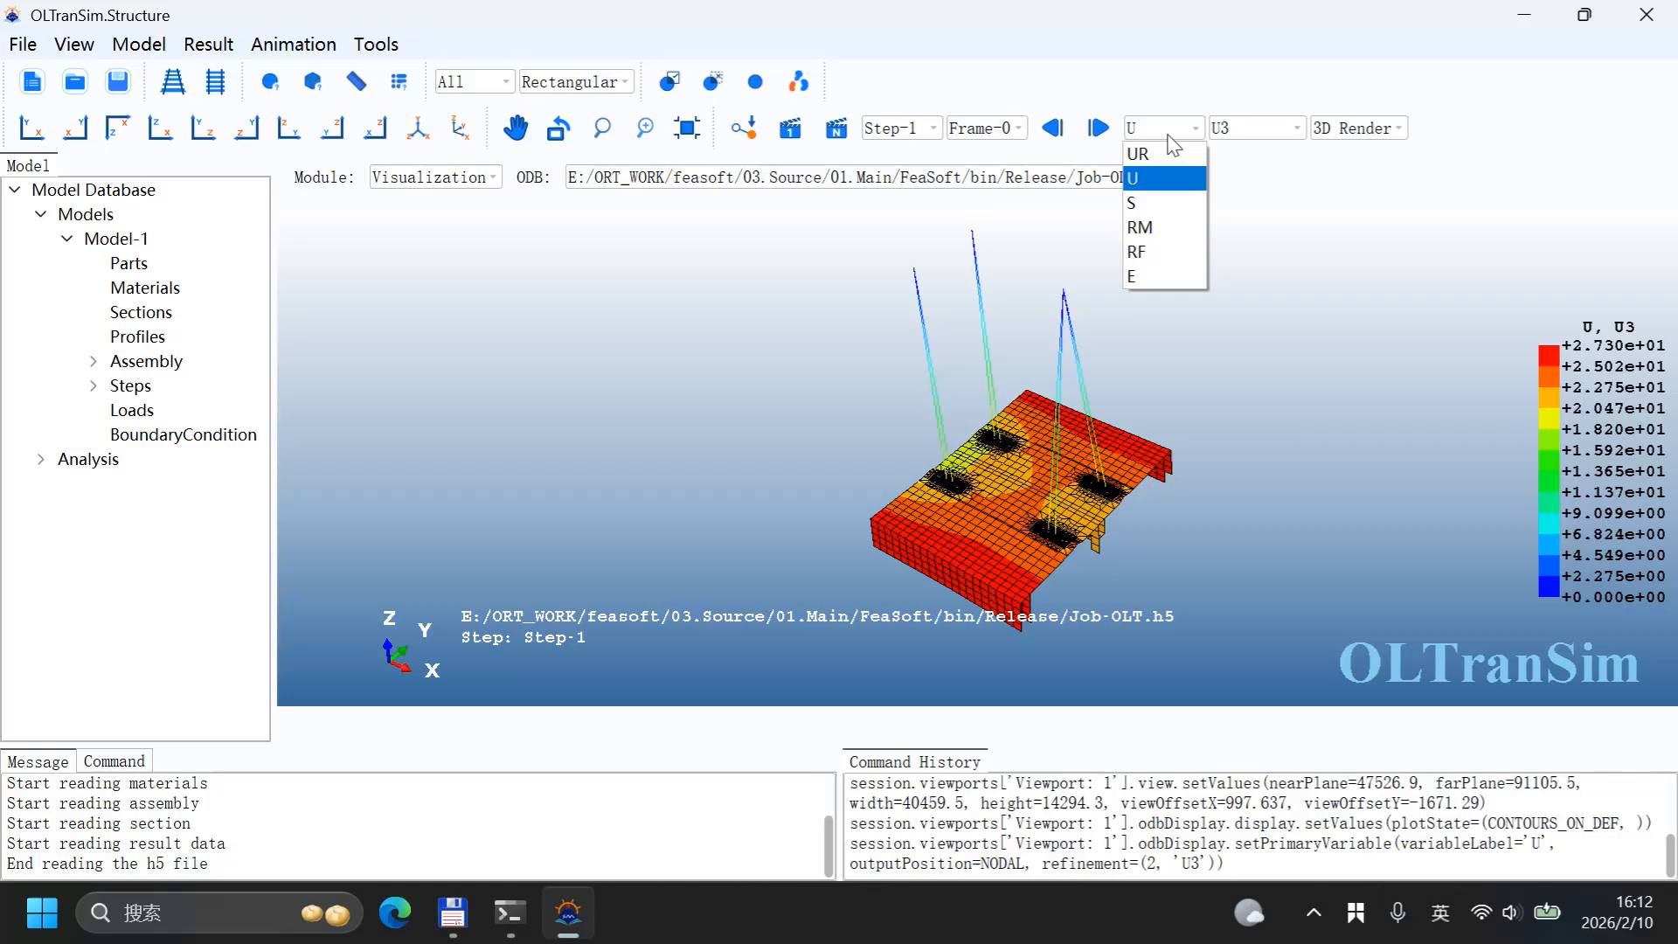
click(1159, 255)
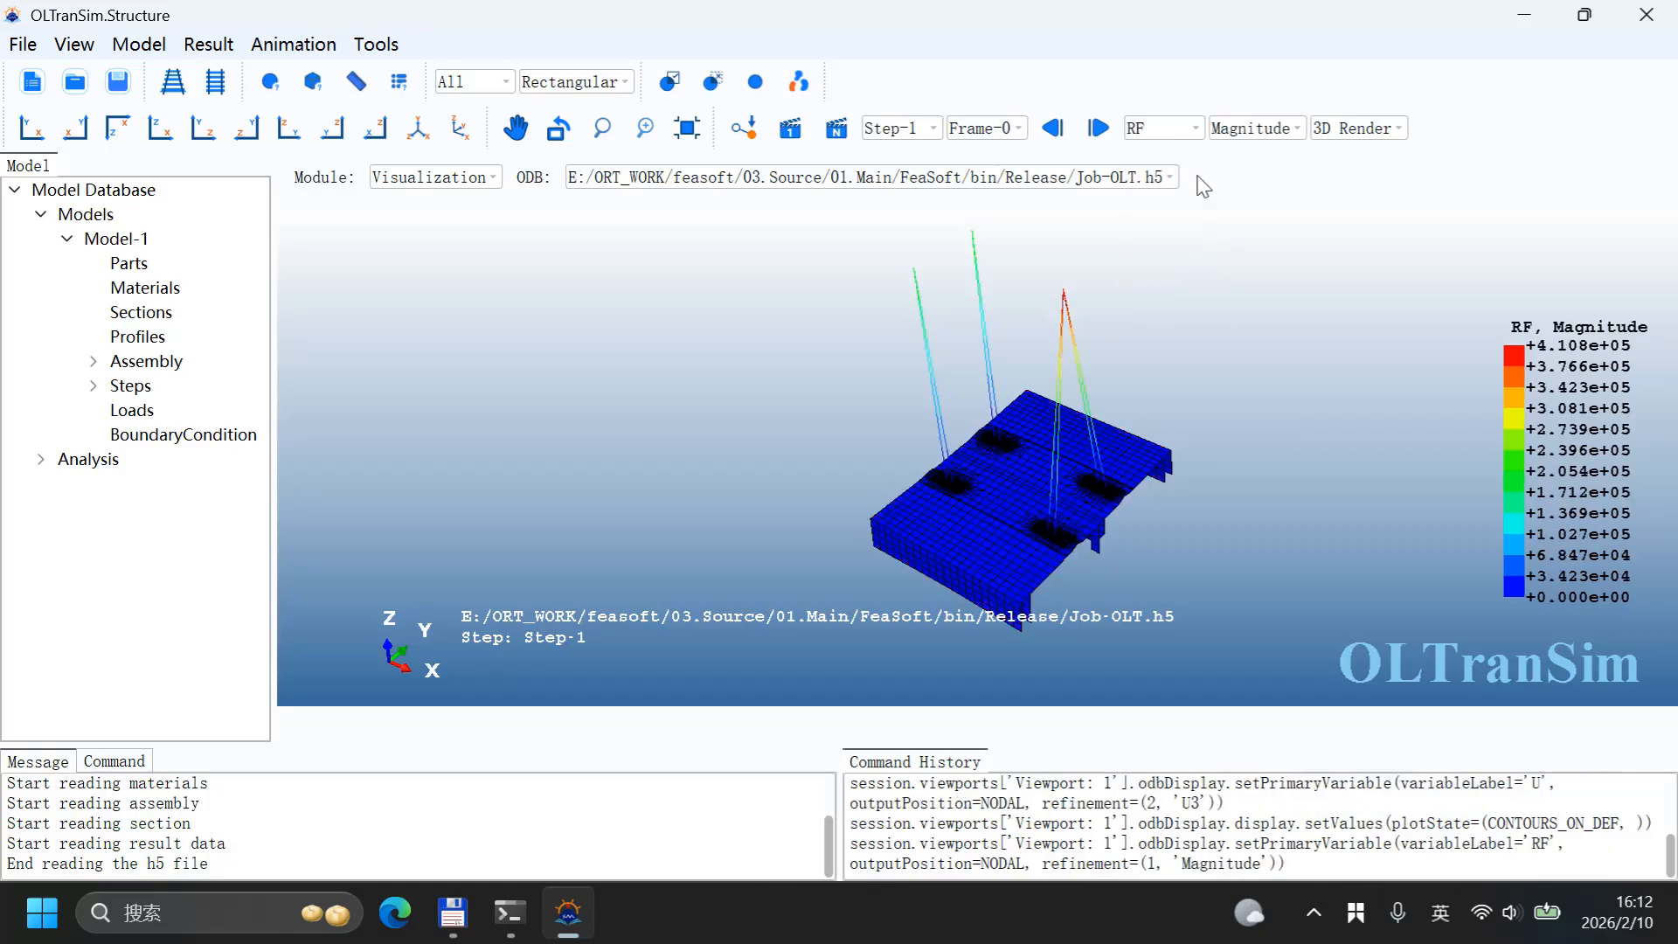
Step: Switch the contour to RM, then to S Mises stress
click(1169, 128)
click(1171, 232)
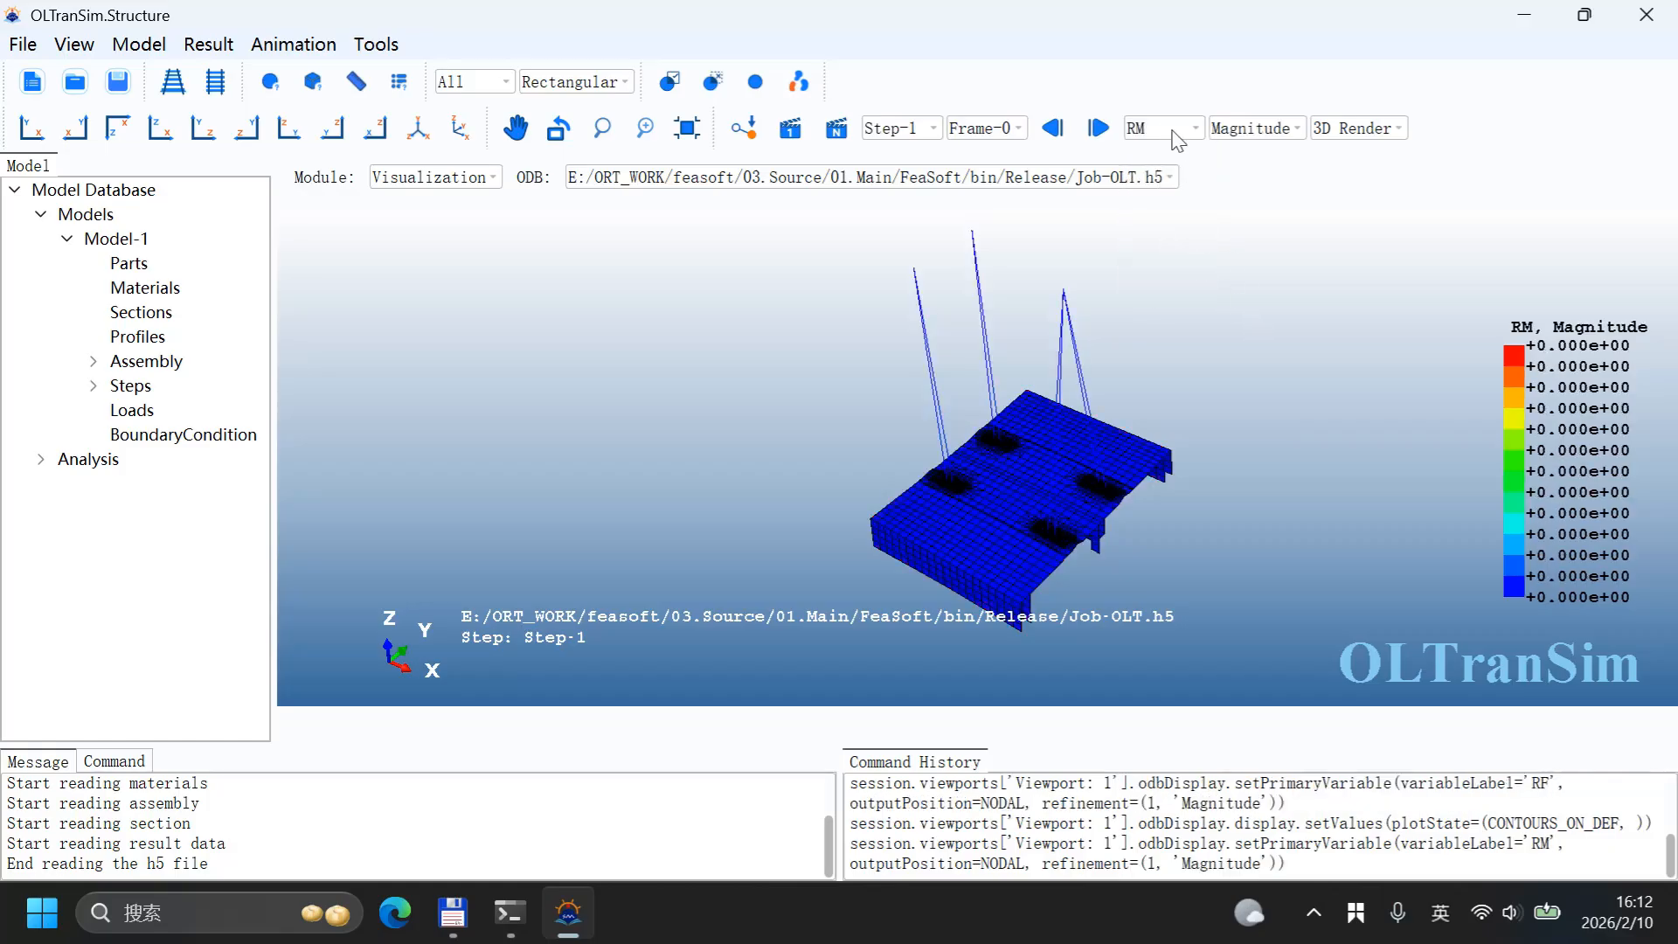
click(1172, 131)
click(1166, 208)
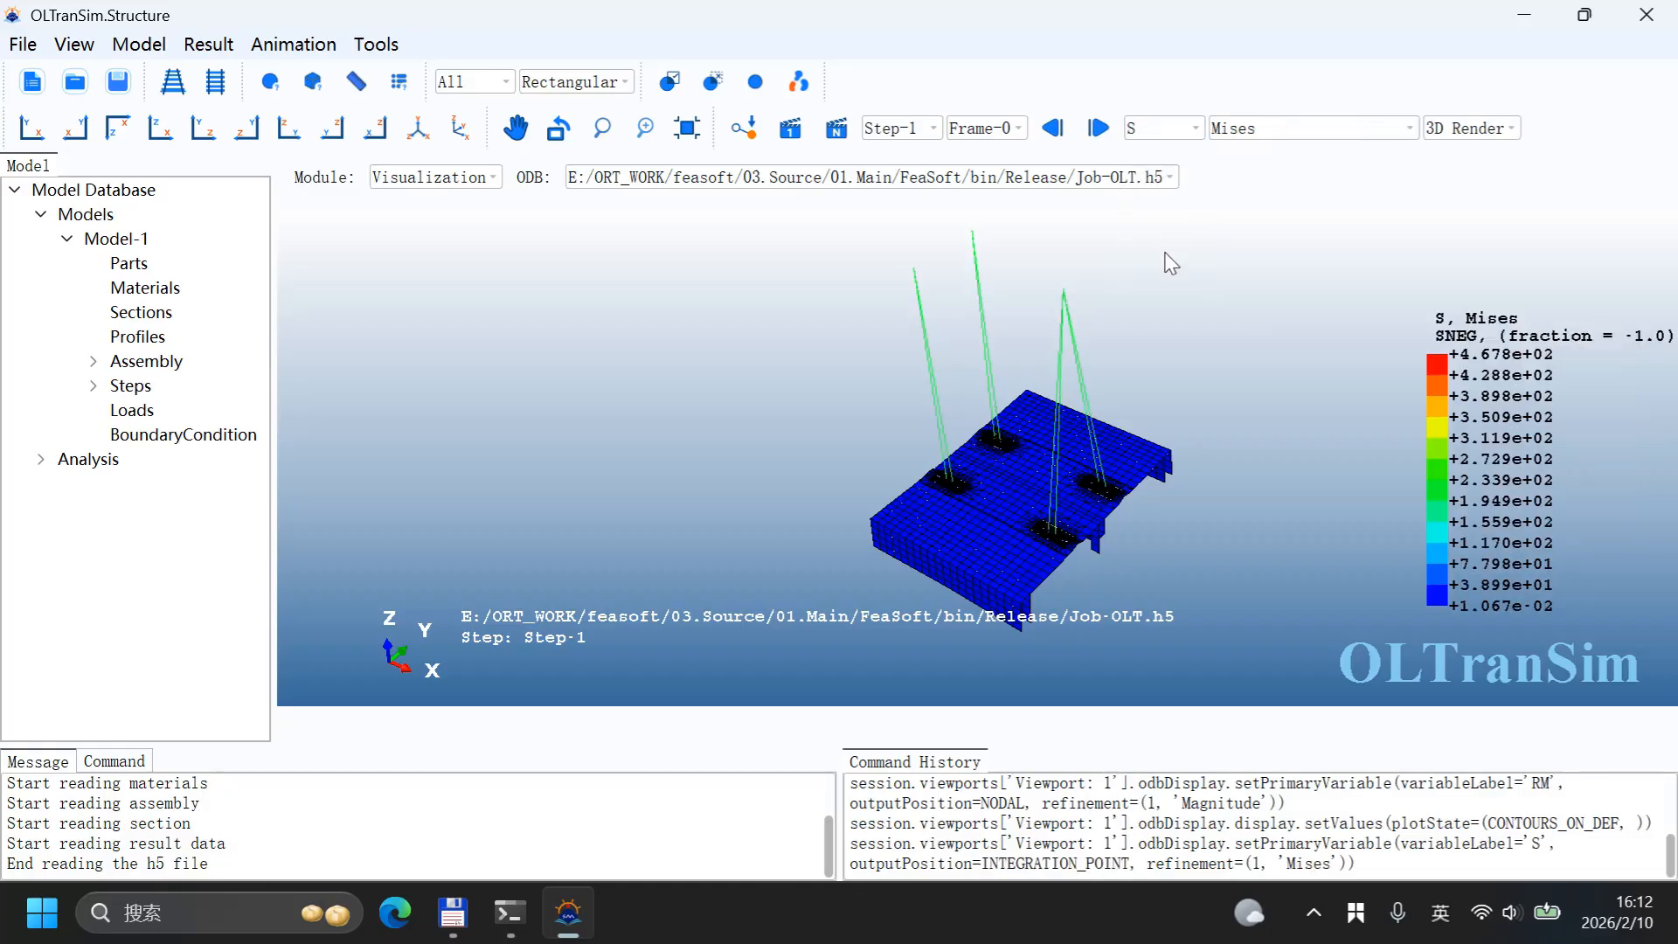
Step: Turn on the minimum and maximum value locations for the Mises stress contour
scroll(1157, 490, up, 10)
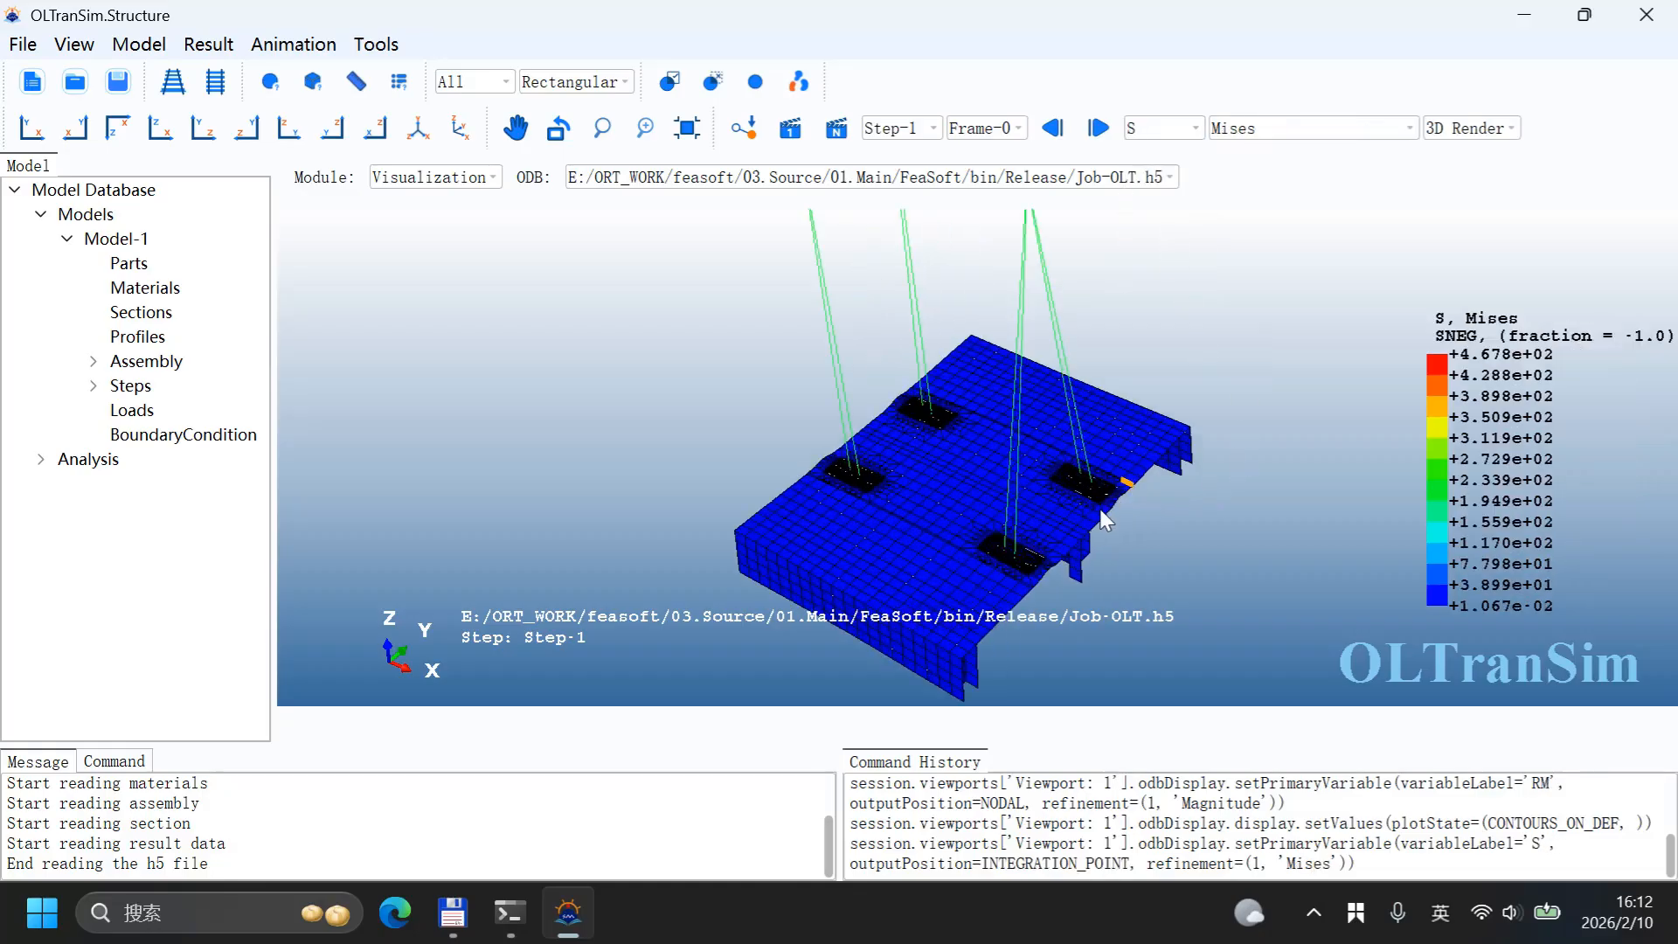
scroll(1049, 440, up, 5)
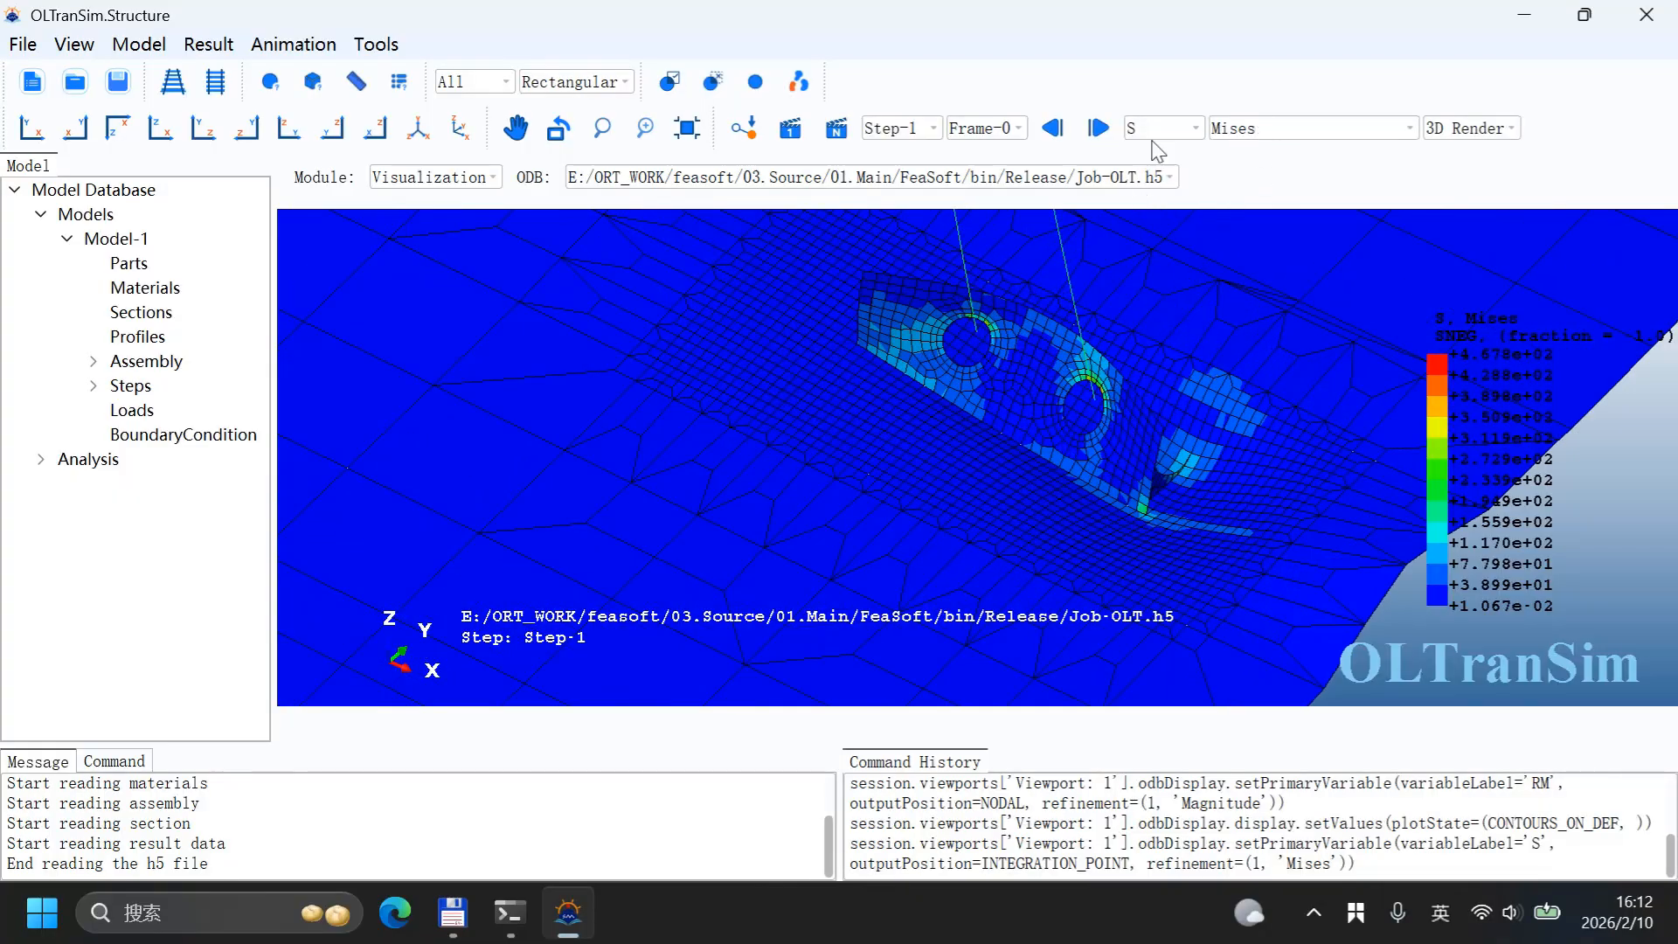
scroll(1066, 401, down, 10)
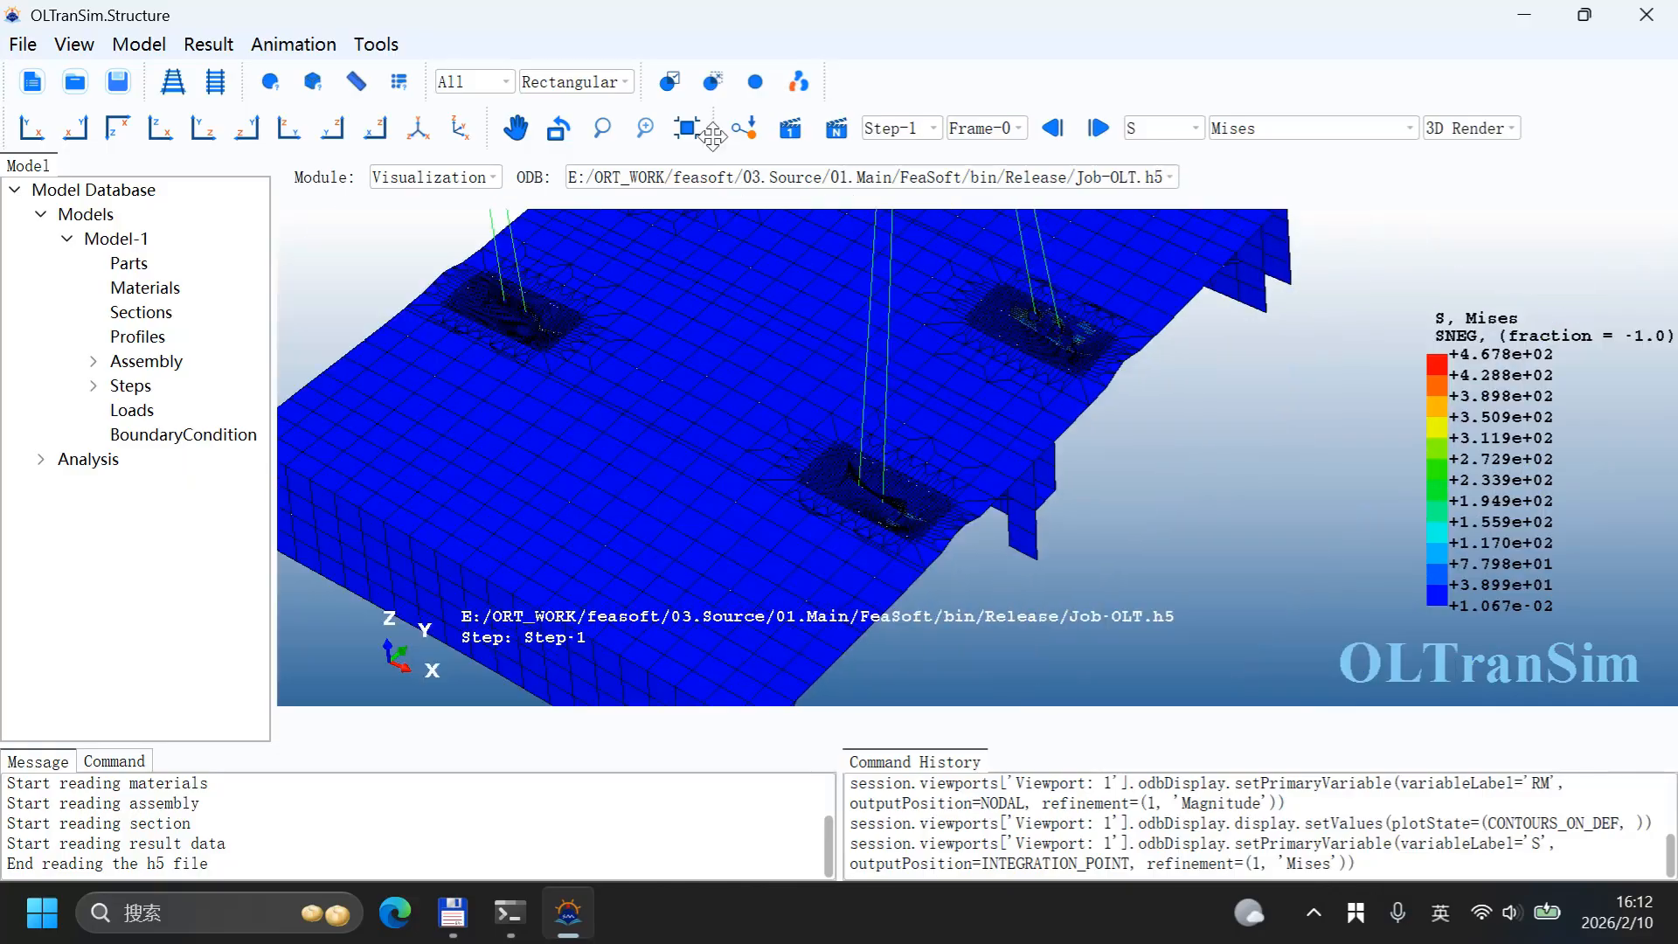
click(746, 138)
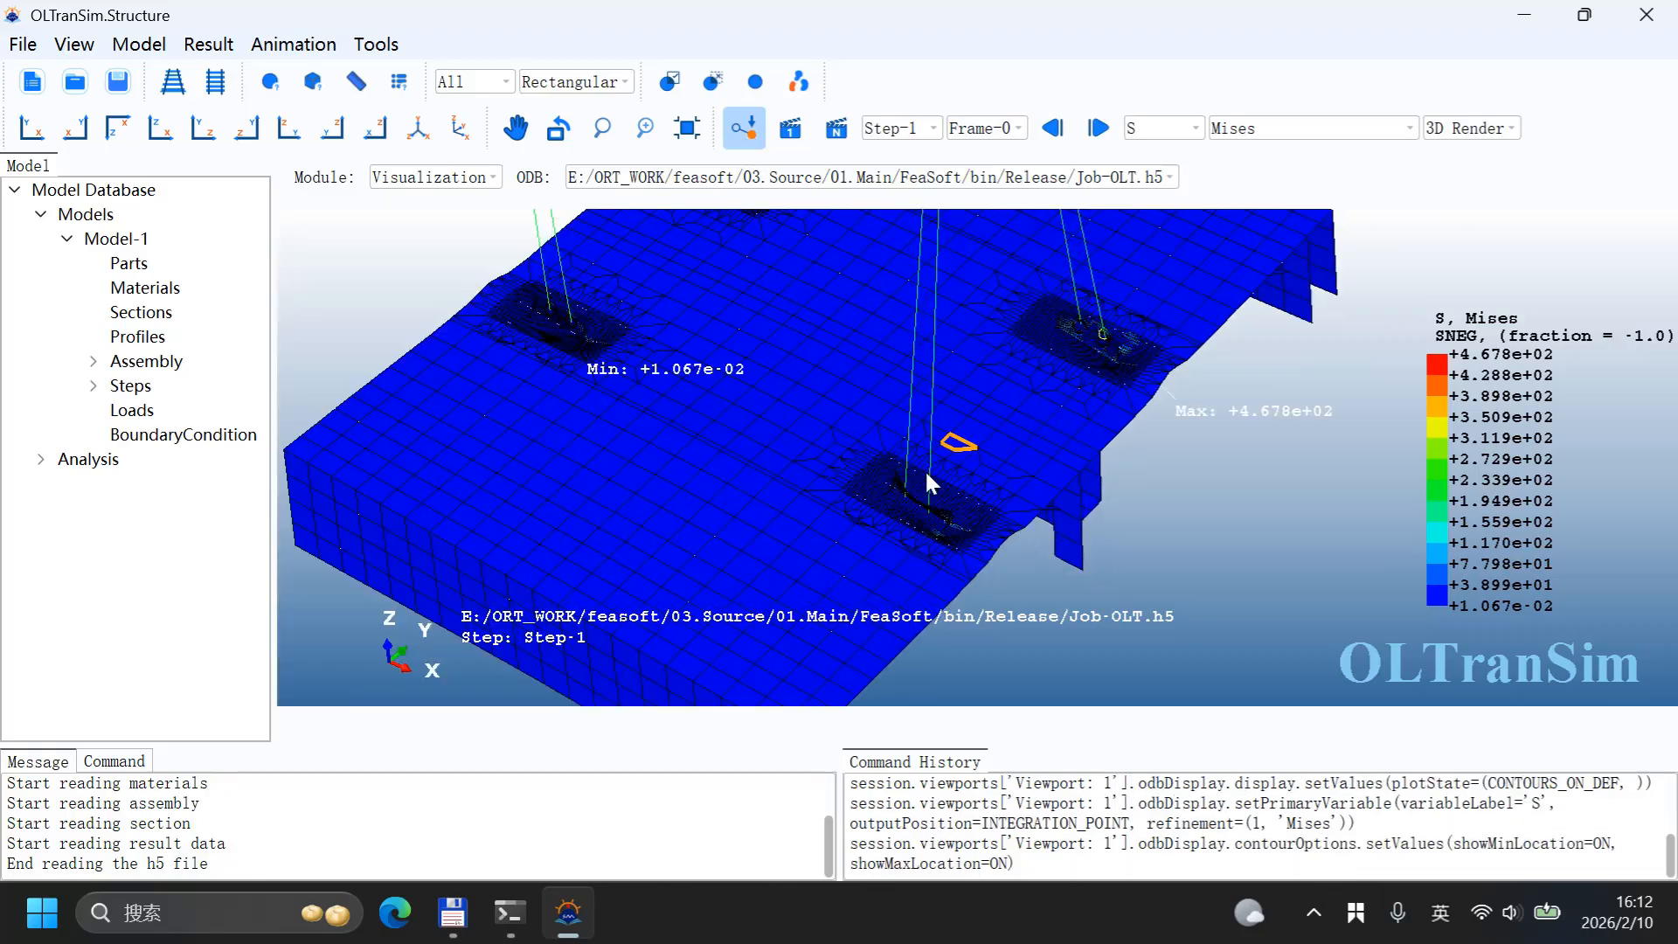
middle_drag(925, 469, 944, 506)
scroll(1063, 465, up, 10)
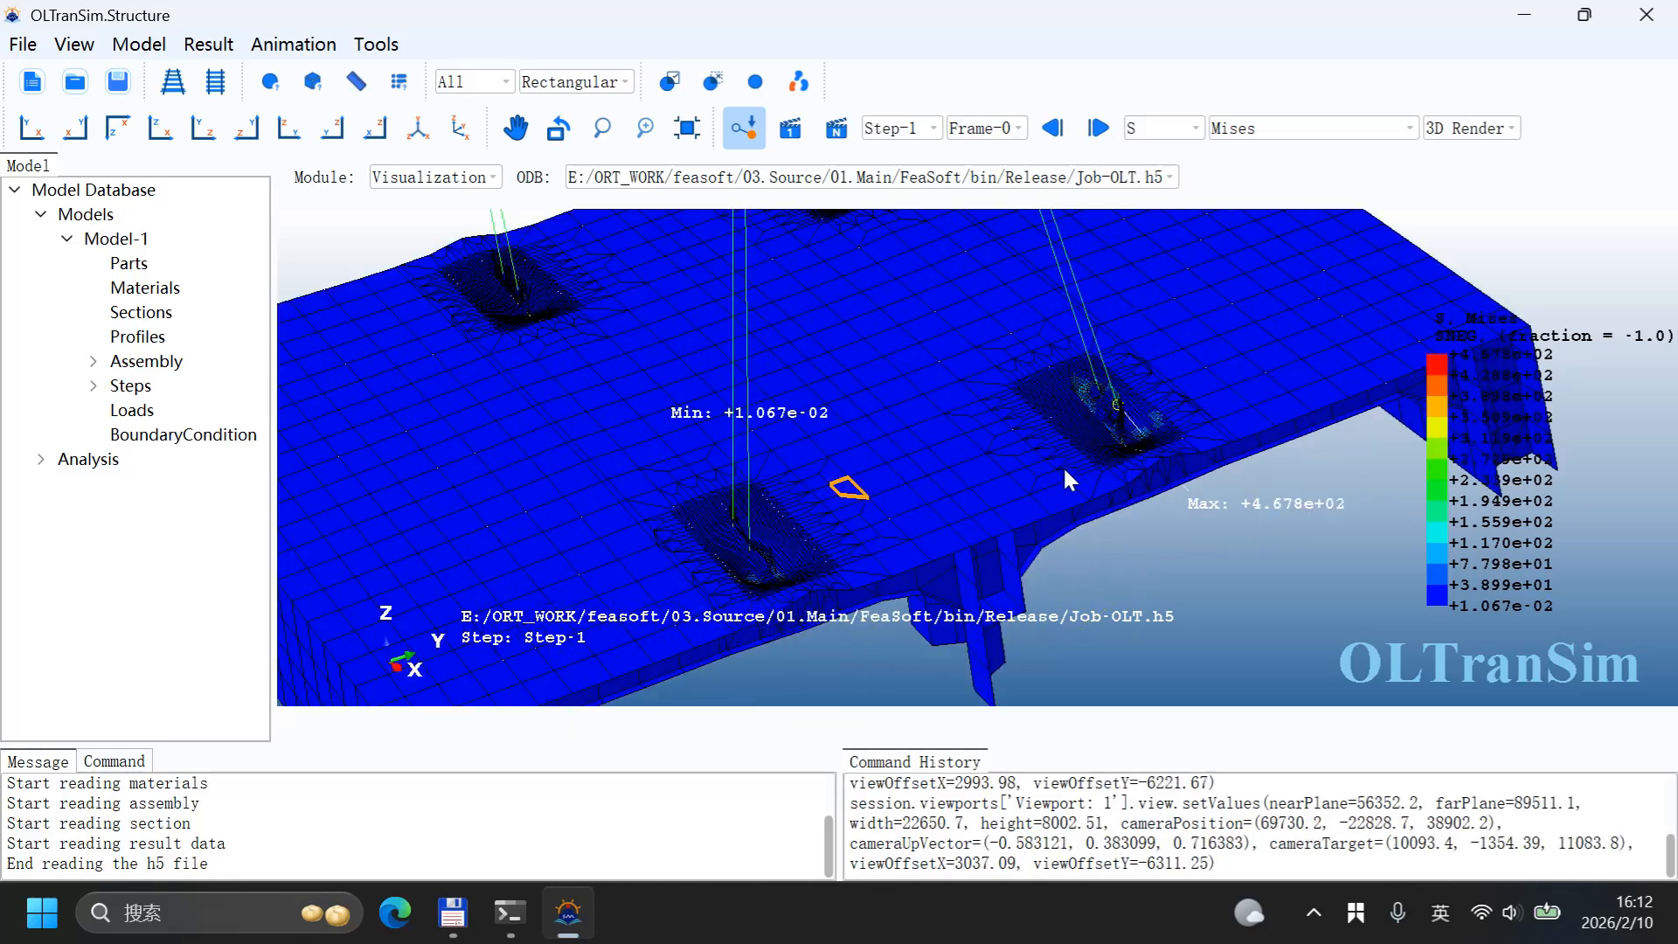
middle_drag(1082, 410, 1128, 398)
Step: Set the result extrapolation method to Centroid in the result options
click(208, 44)
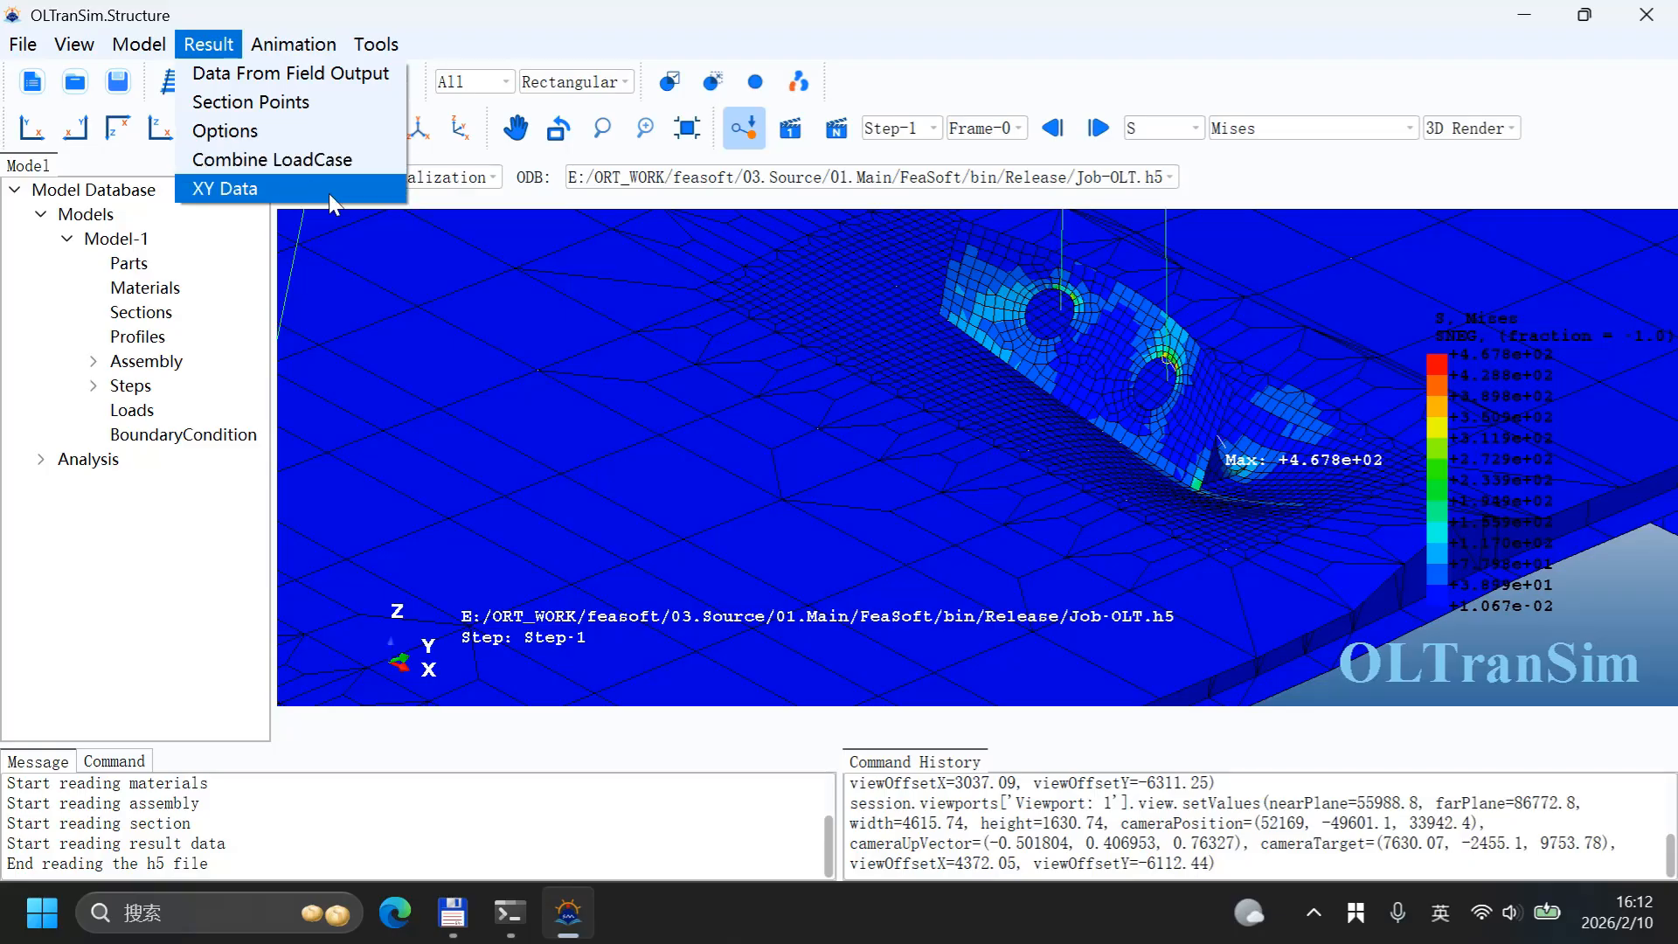
click(215, 130)
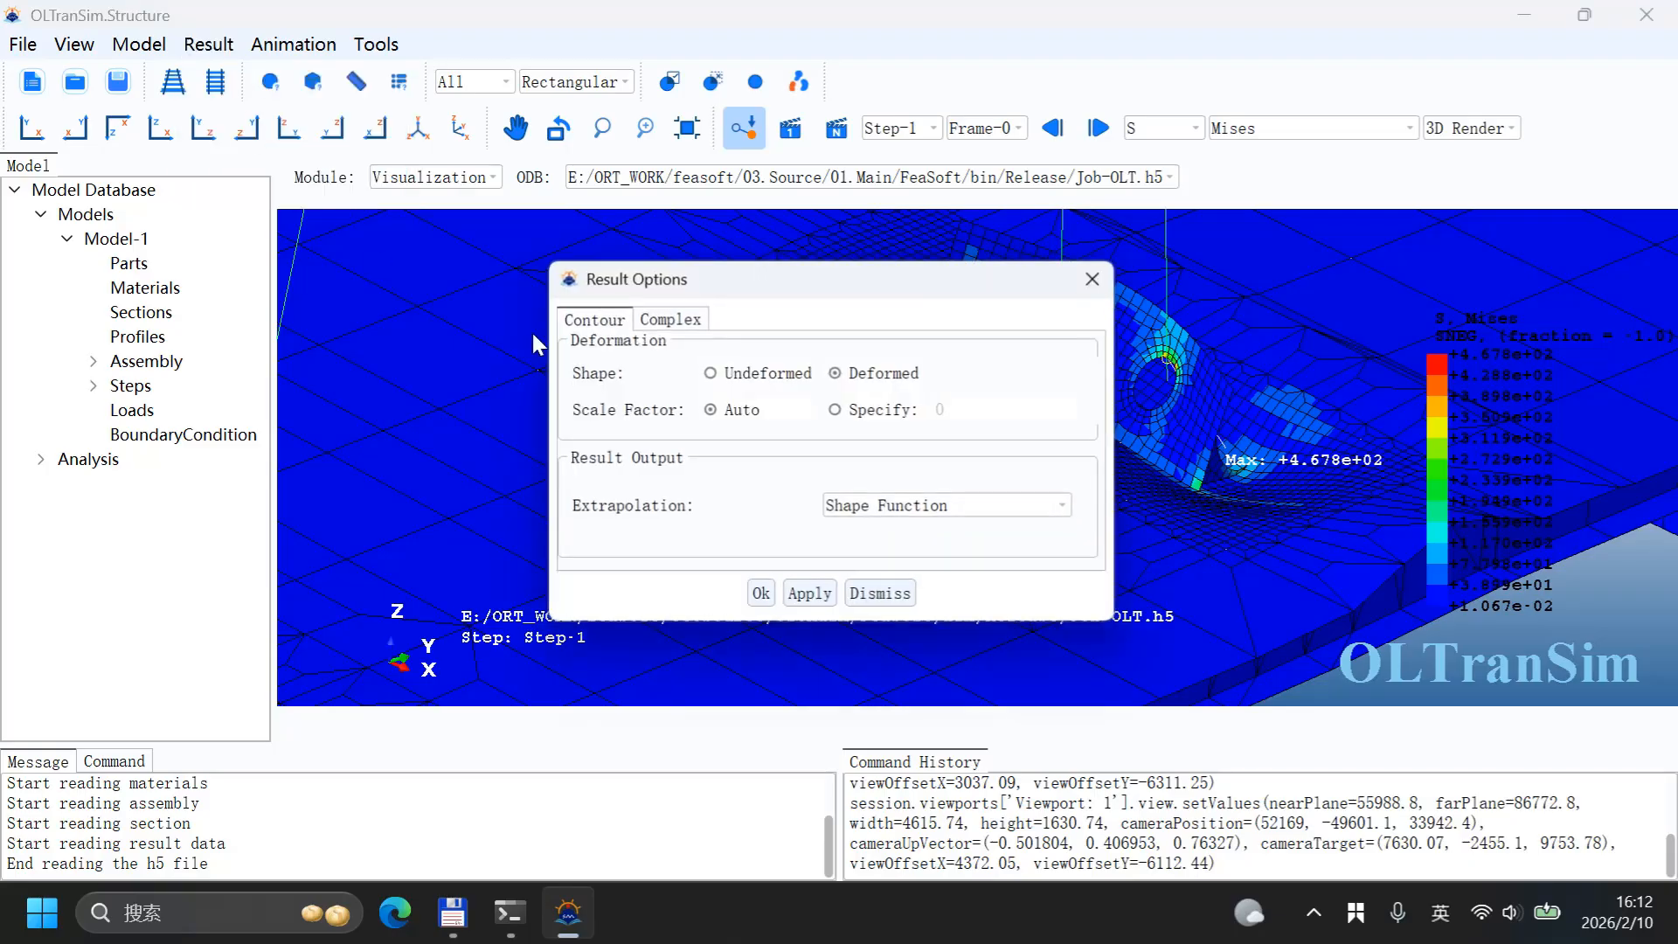
click(923, 512)
click(909, 558)
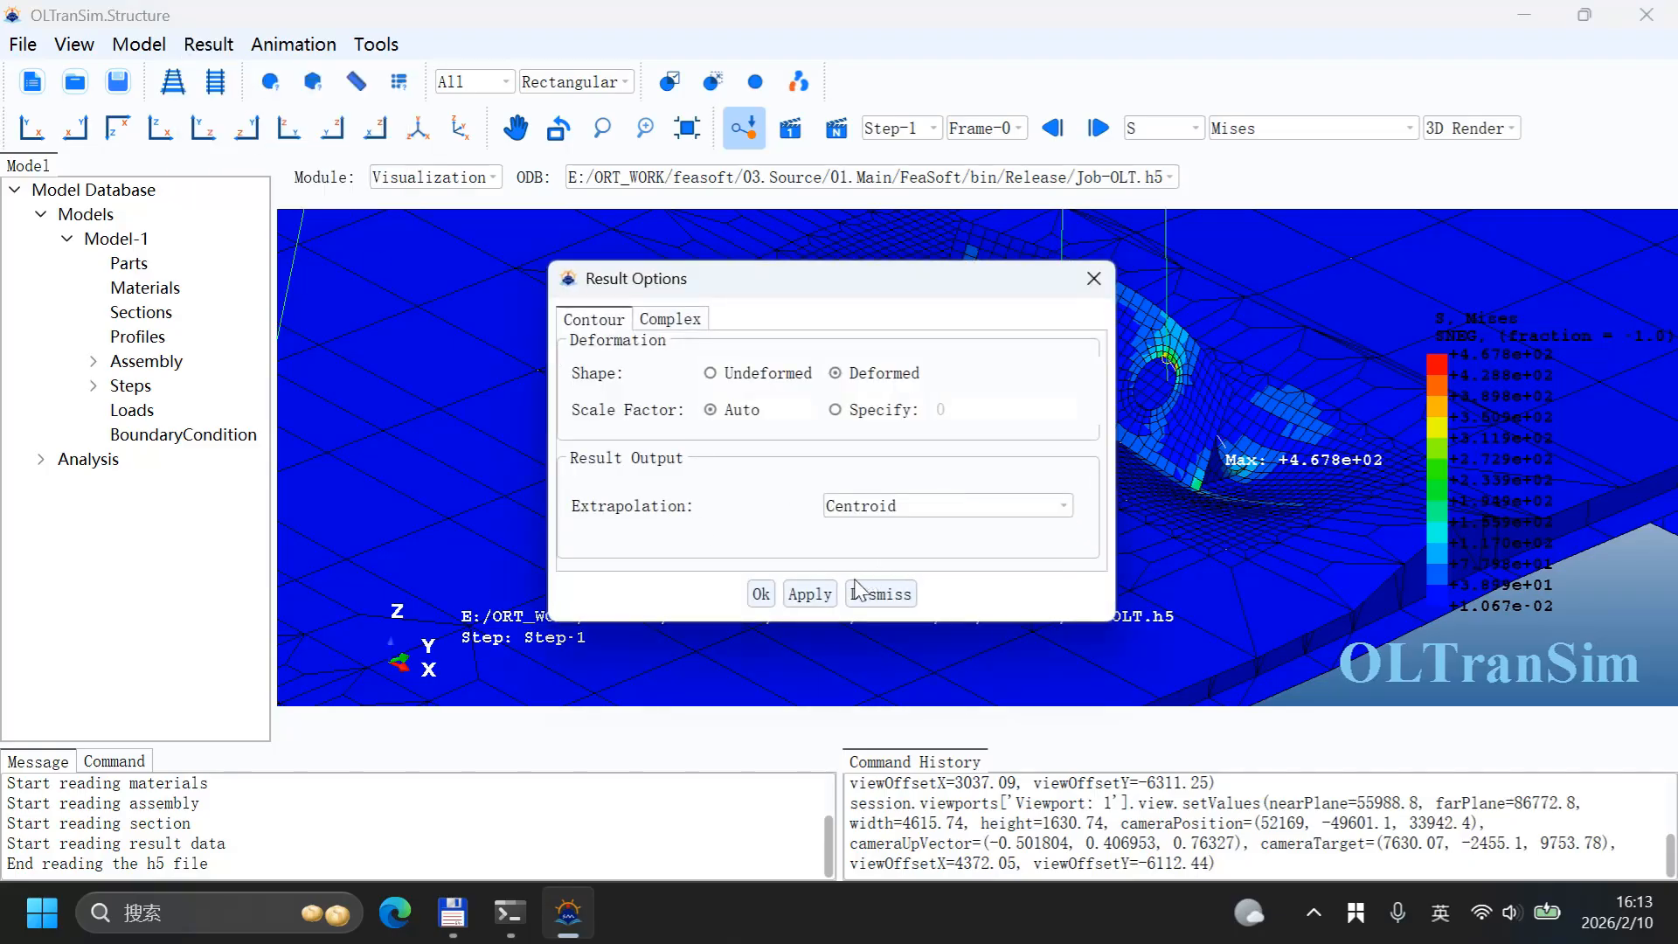
click(761, 594)
Step: Examine the Mises stress distribution around the lifting lug areas and the maximum location
scroll(1082, 316, down, 8)
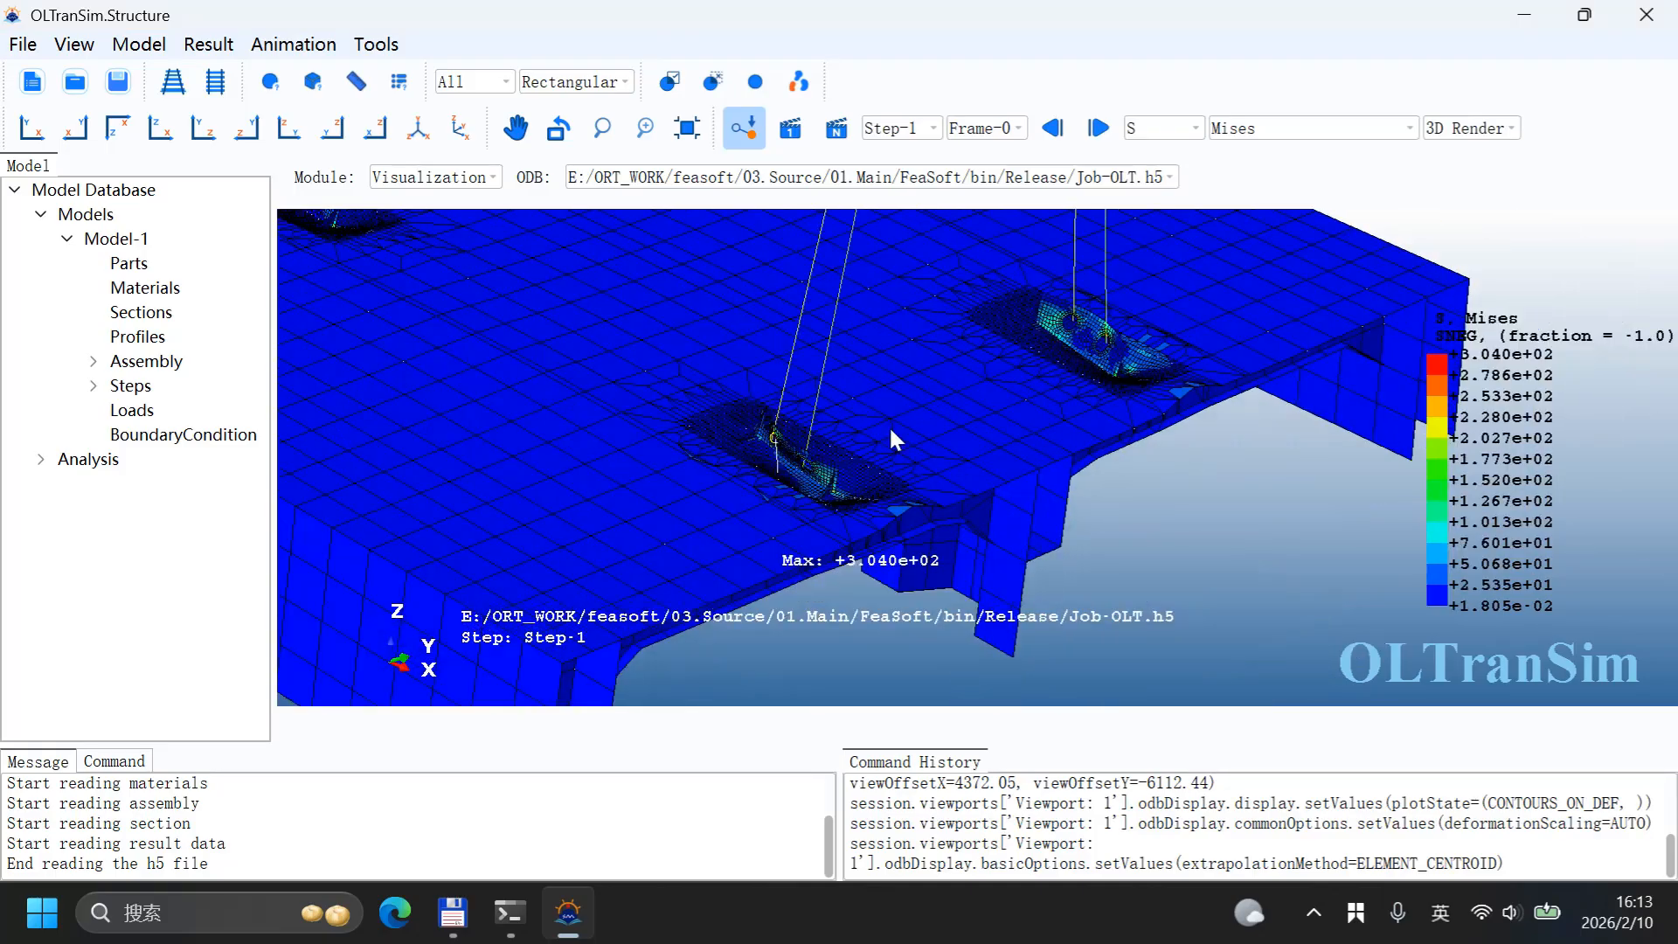
scroll(890, 430, up, 8)
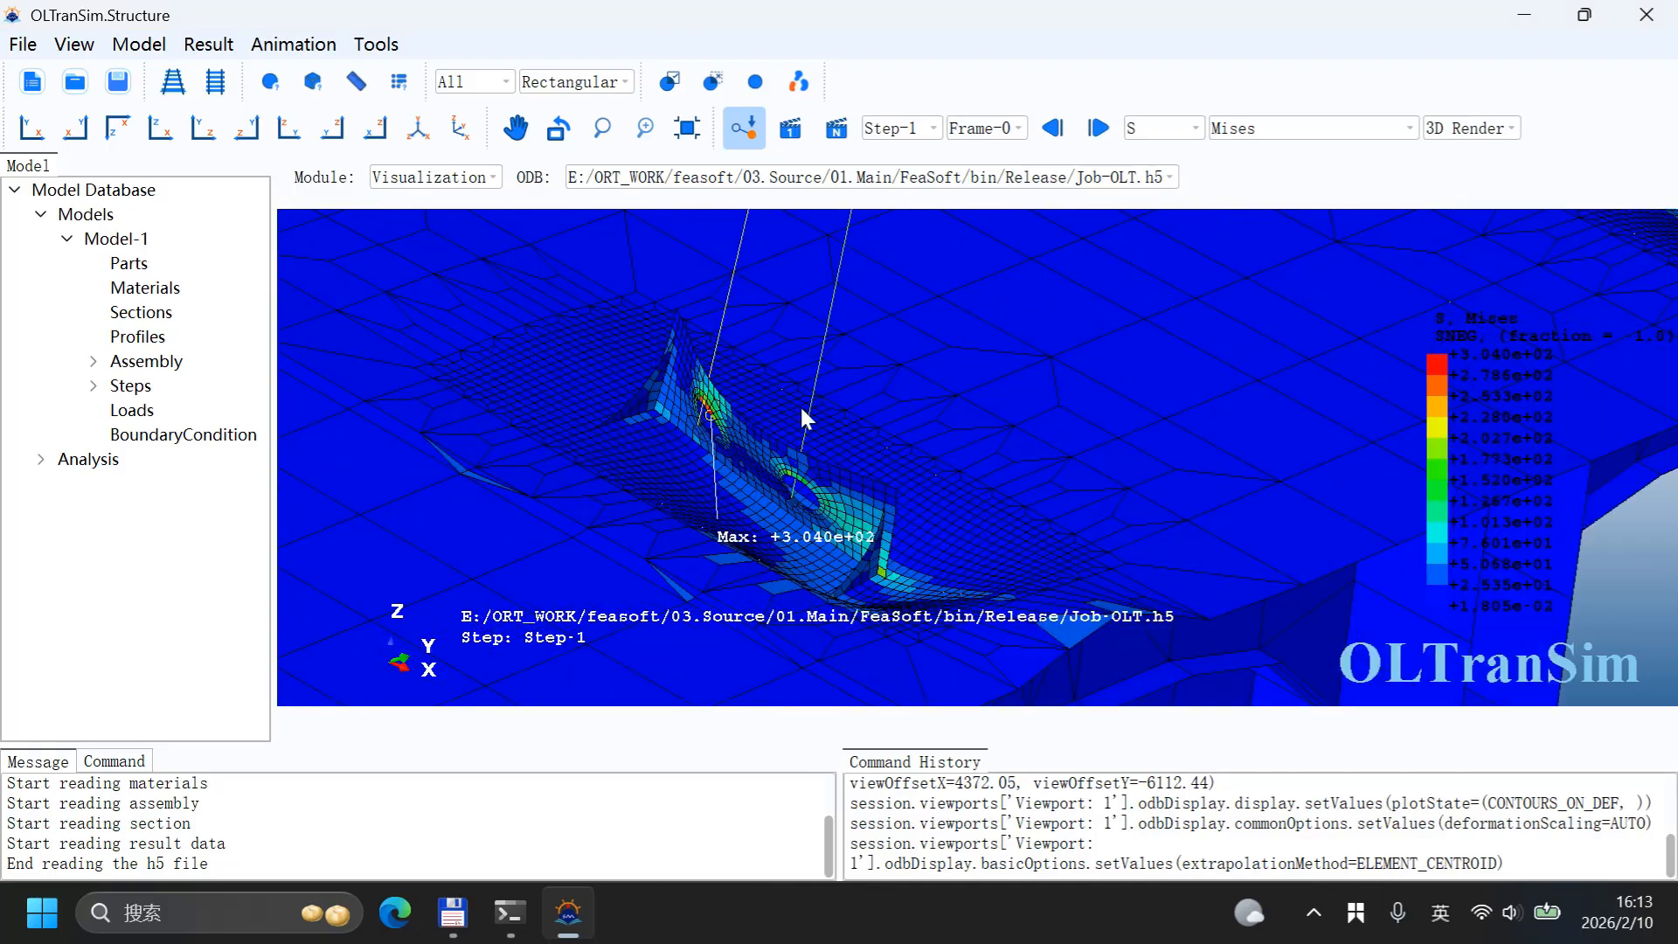
scroll(802, 407, down, 5)
click(801, 408)
scroll(759, 434, up, 8)
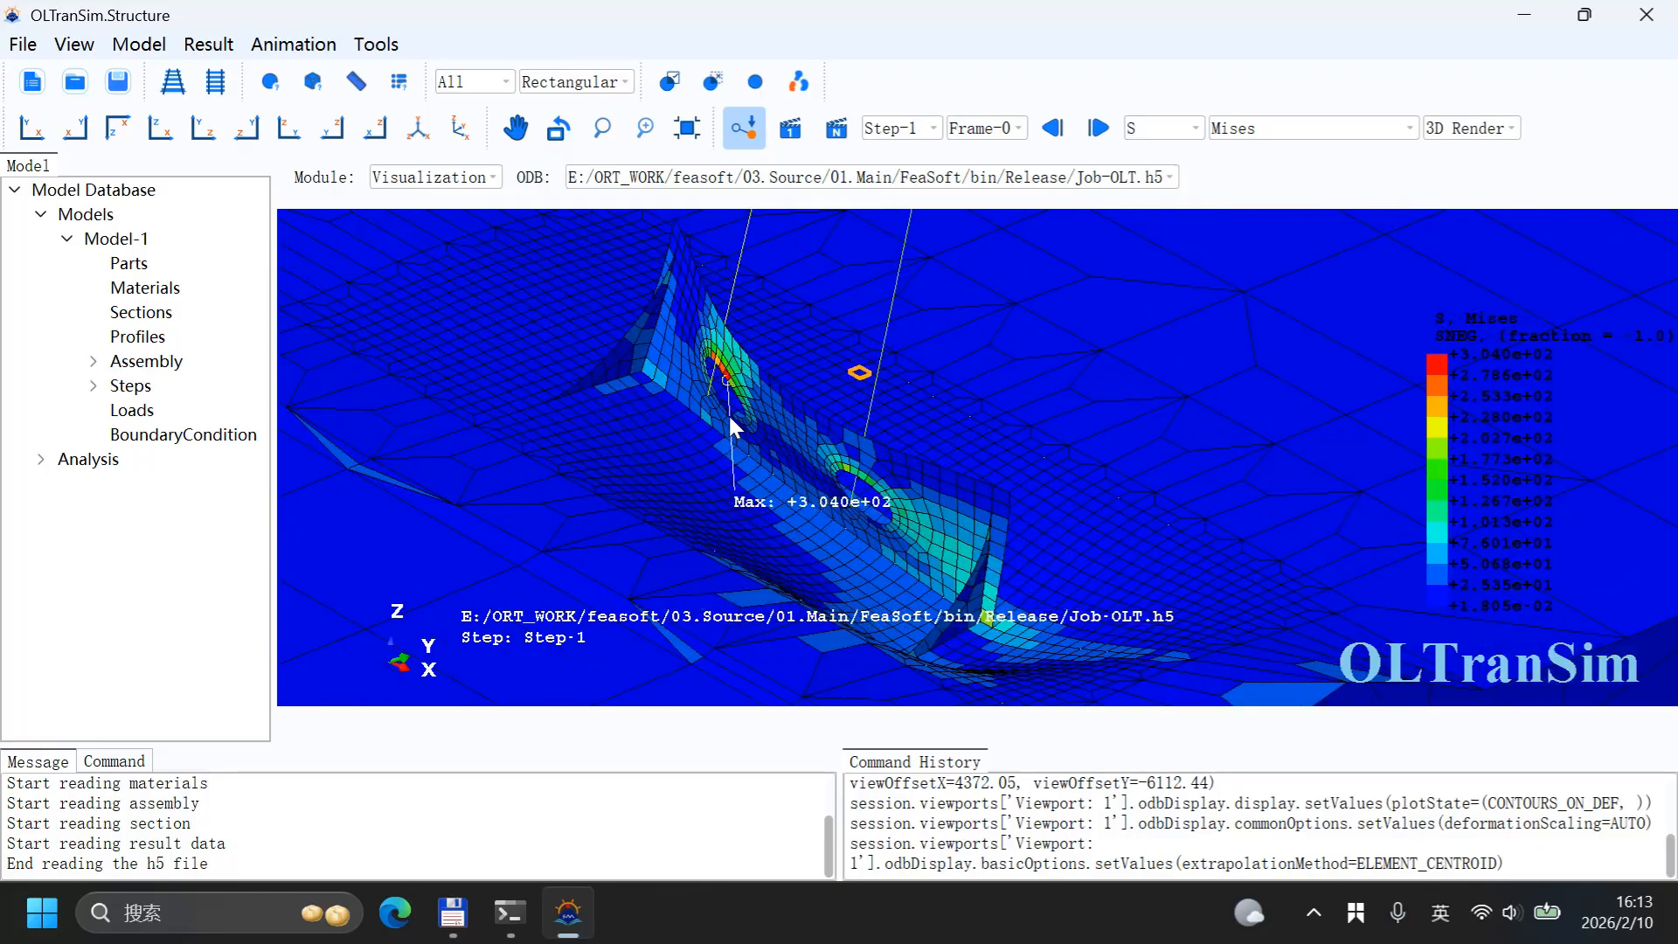
scroll(729, 411, up, 3)
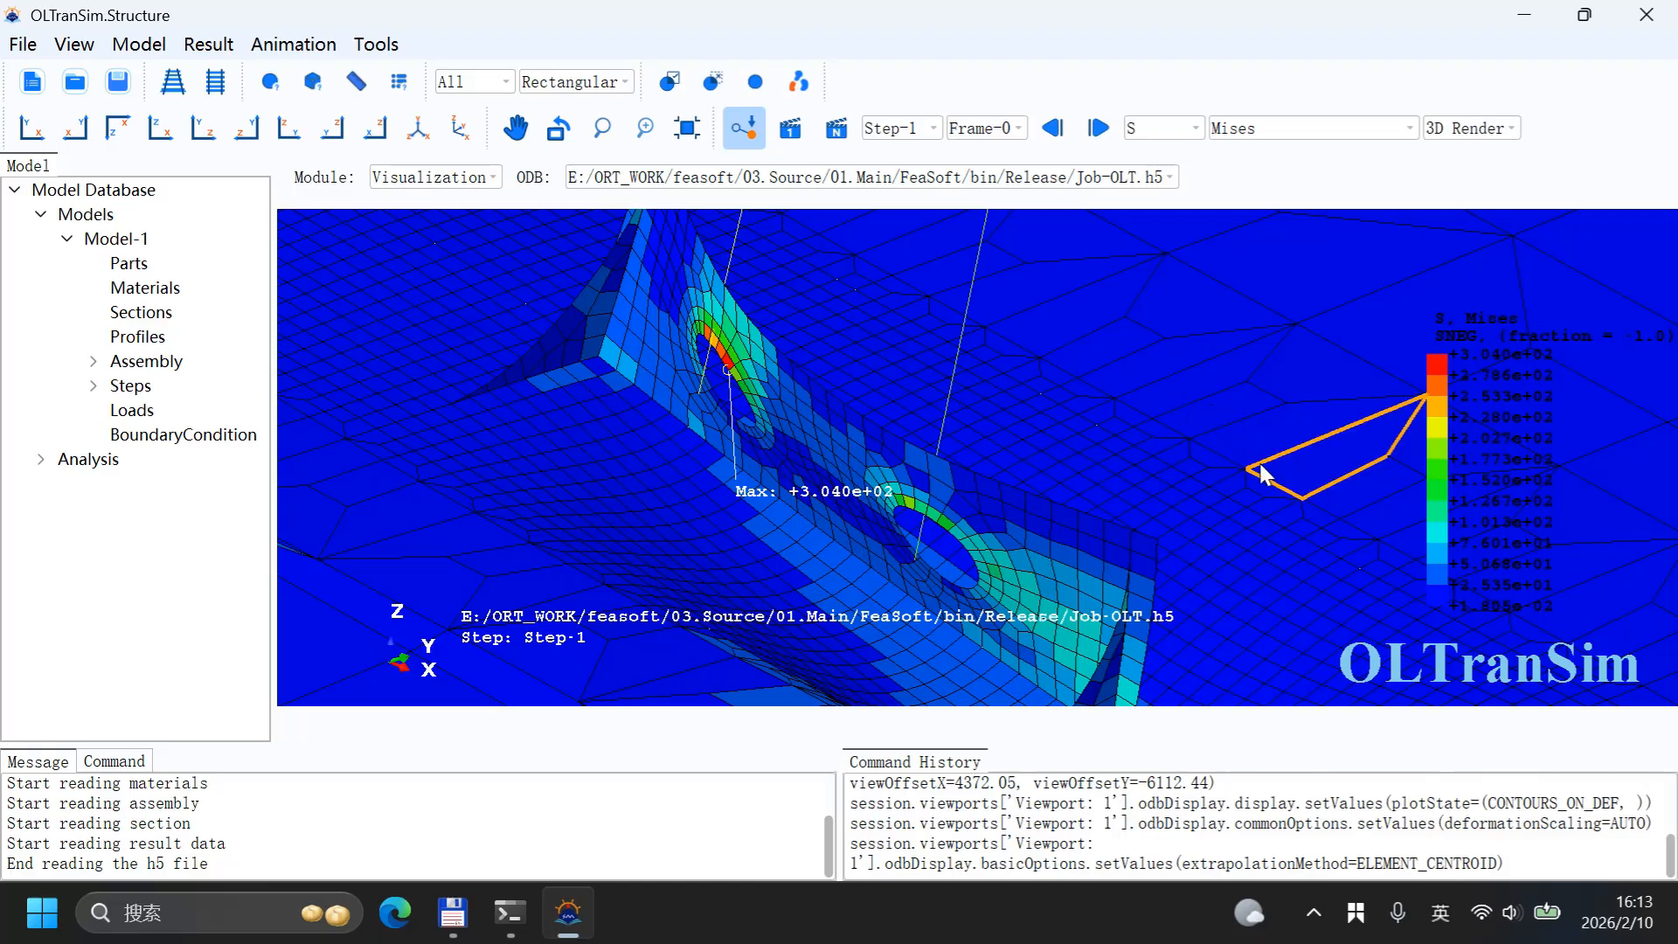
scroll(976, 430, down, 5)
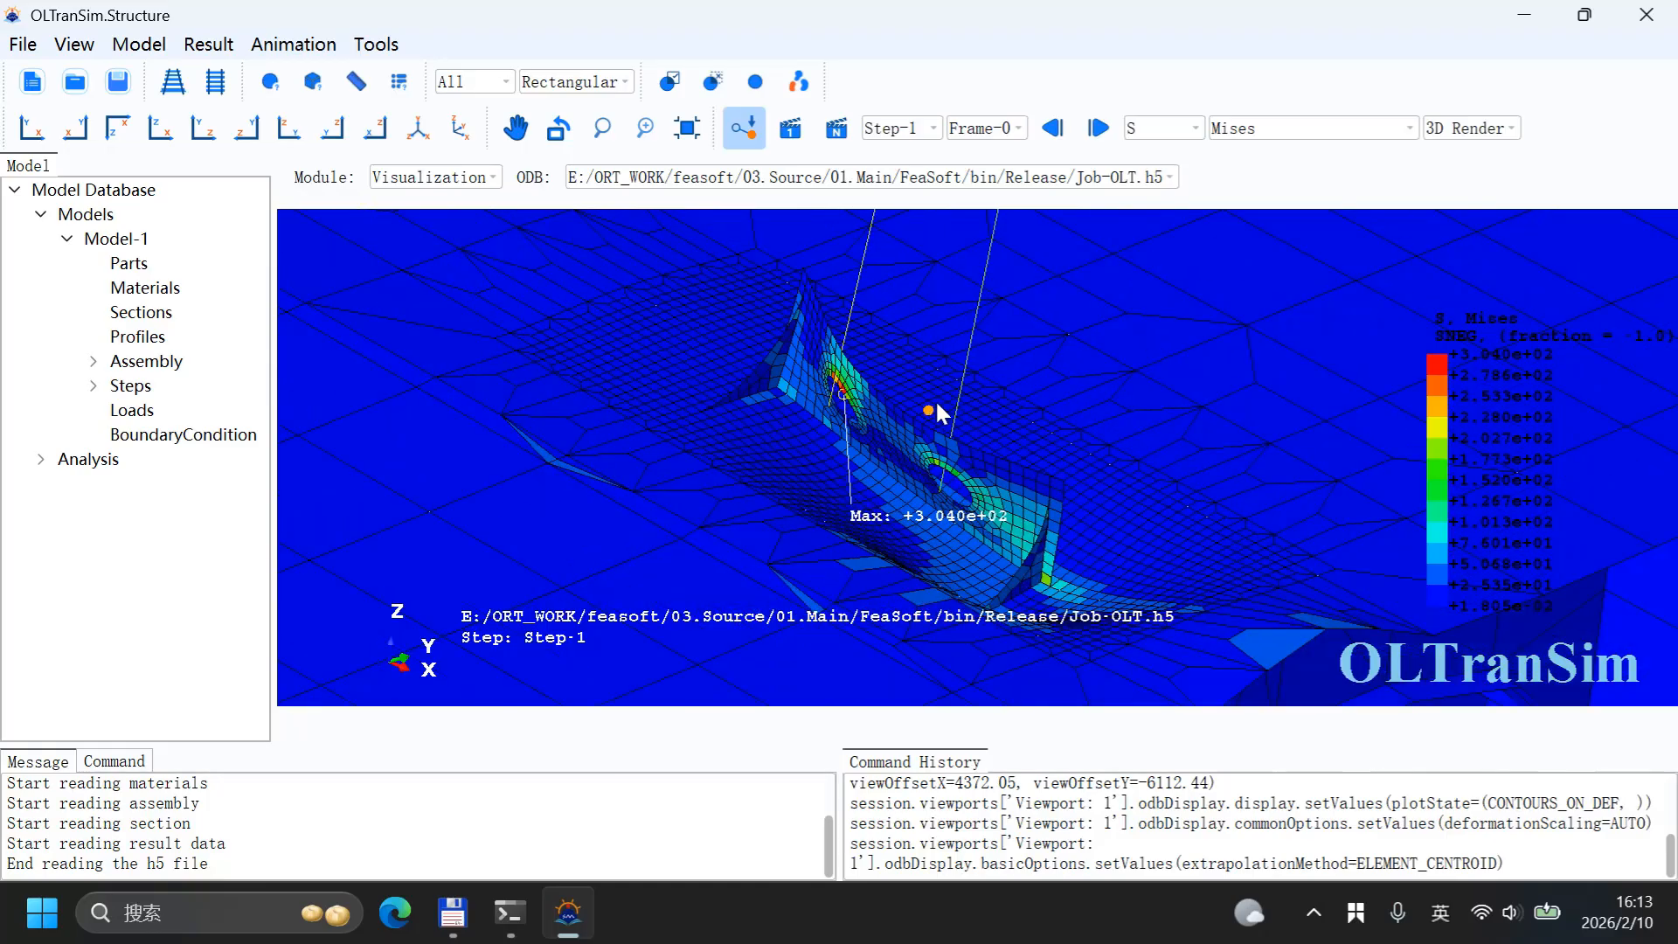
scroll(933, 400, up, 2)
scroll(900, 363, up, 1)
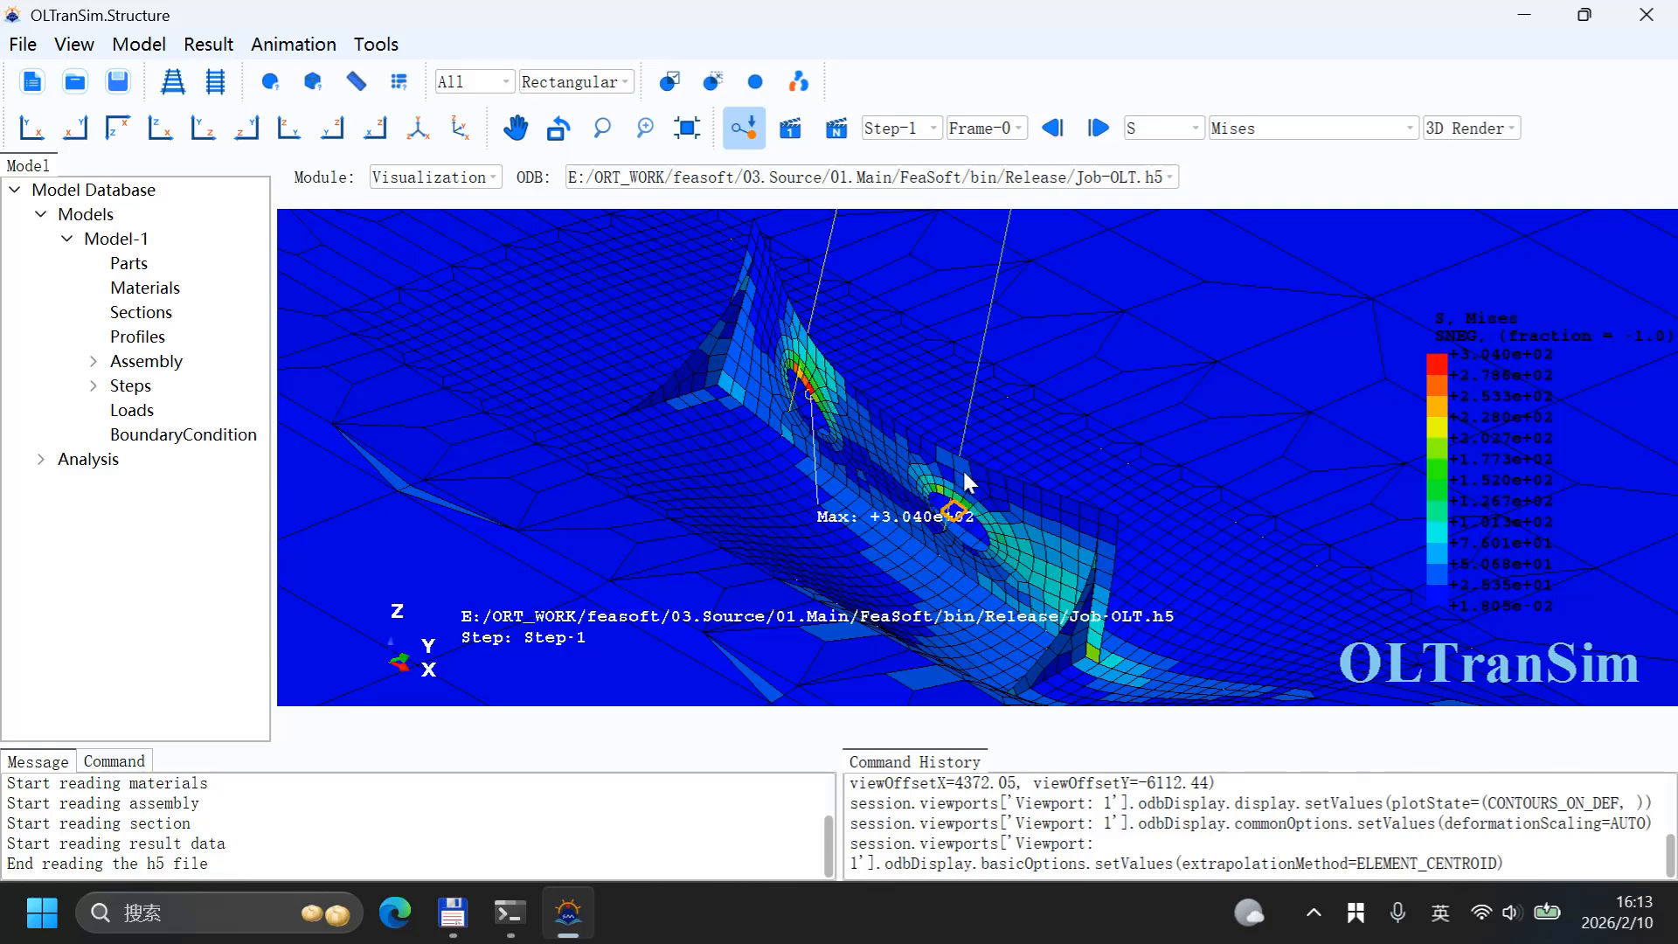
scroll(915, 479, down, 15)
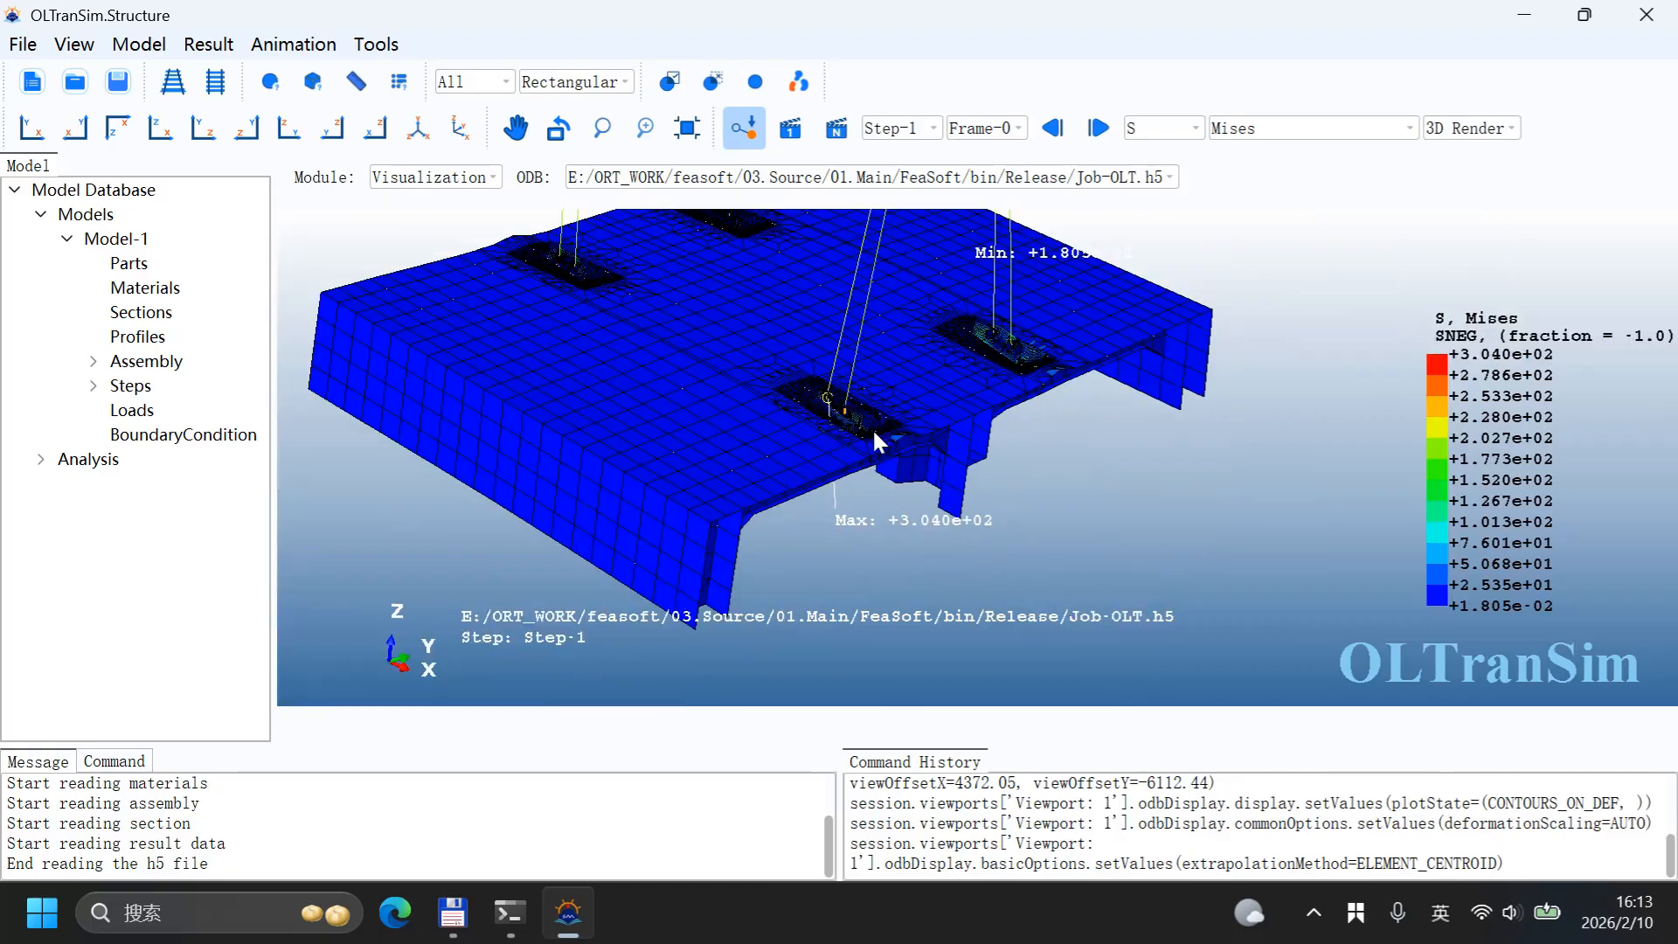
scroll(877, 456, down, 8)
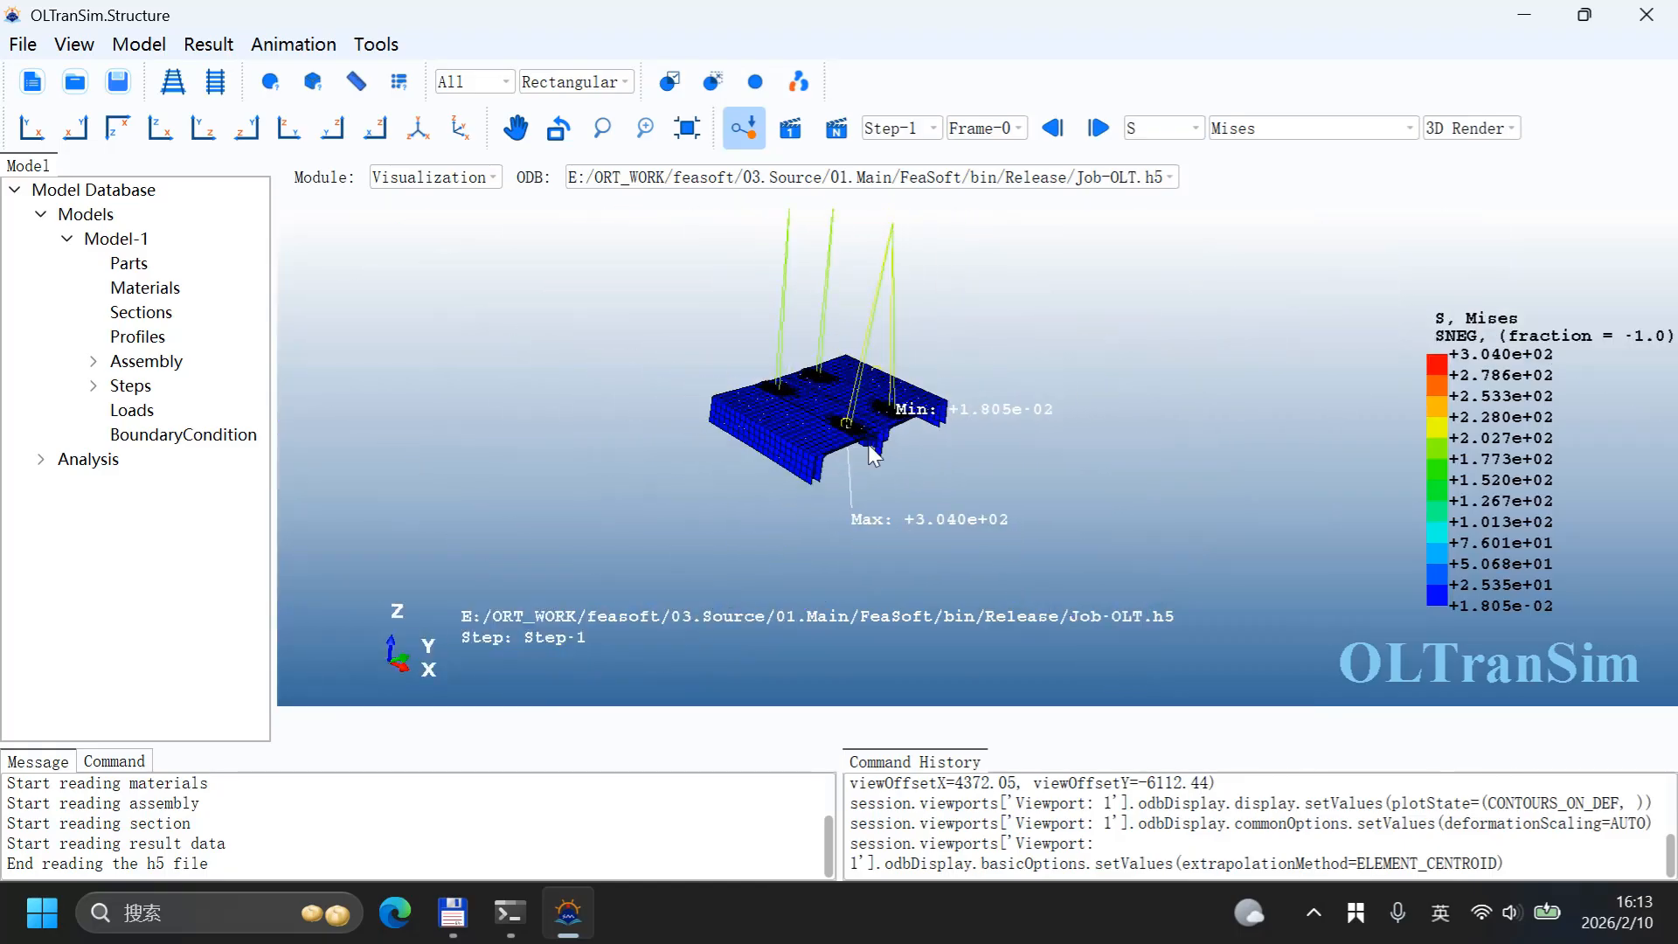
scroll(869, 278, up, 10)
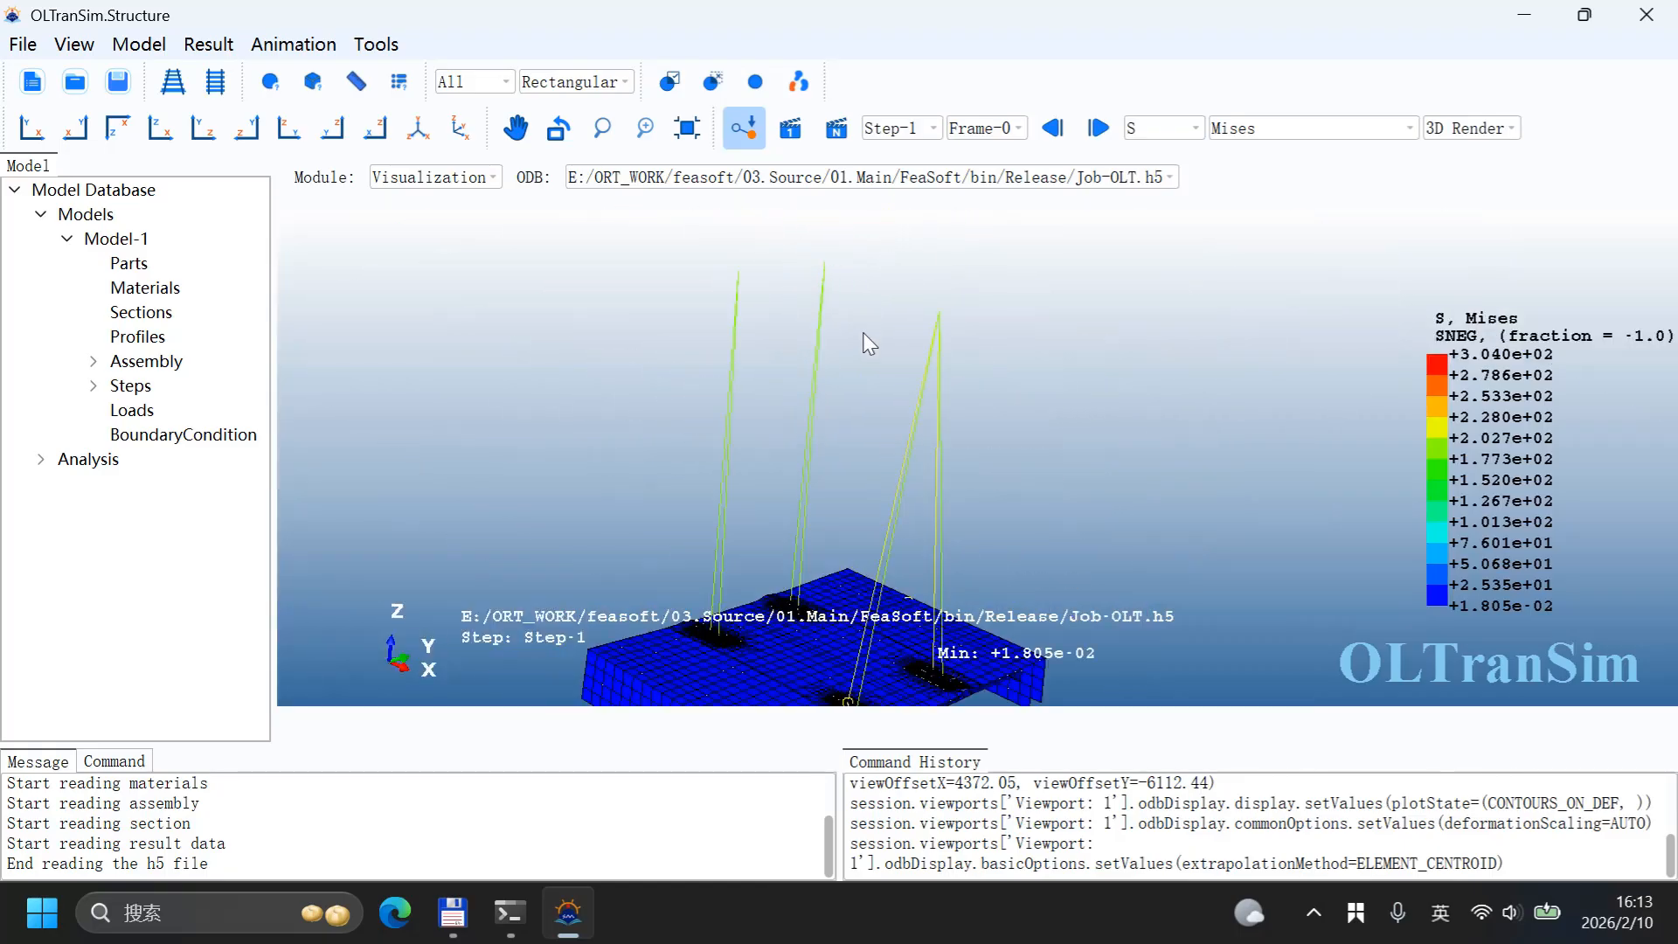
ctrl+alt+drag(811, 388, 856, 448)
ctrl+alt+middle_drag(857, 448, 849, 333)
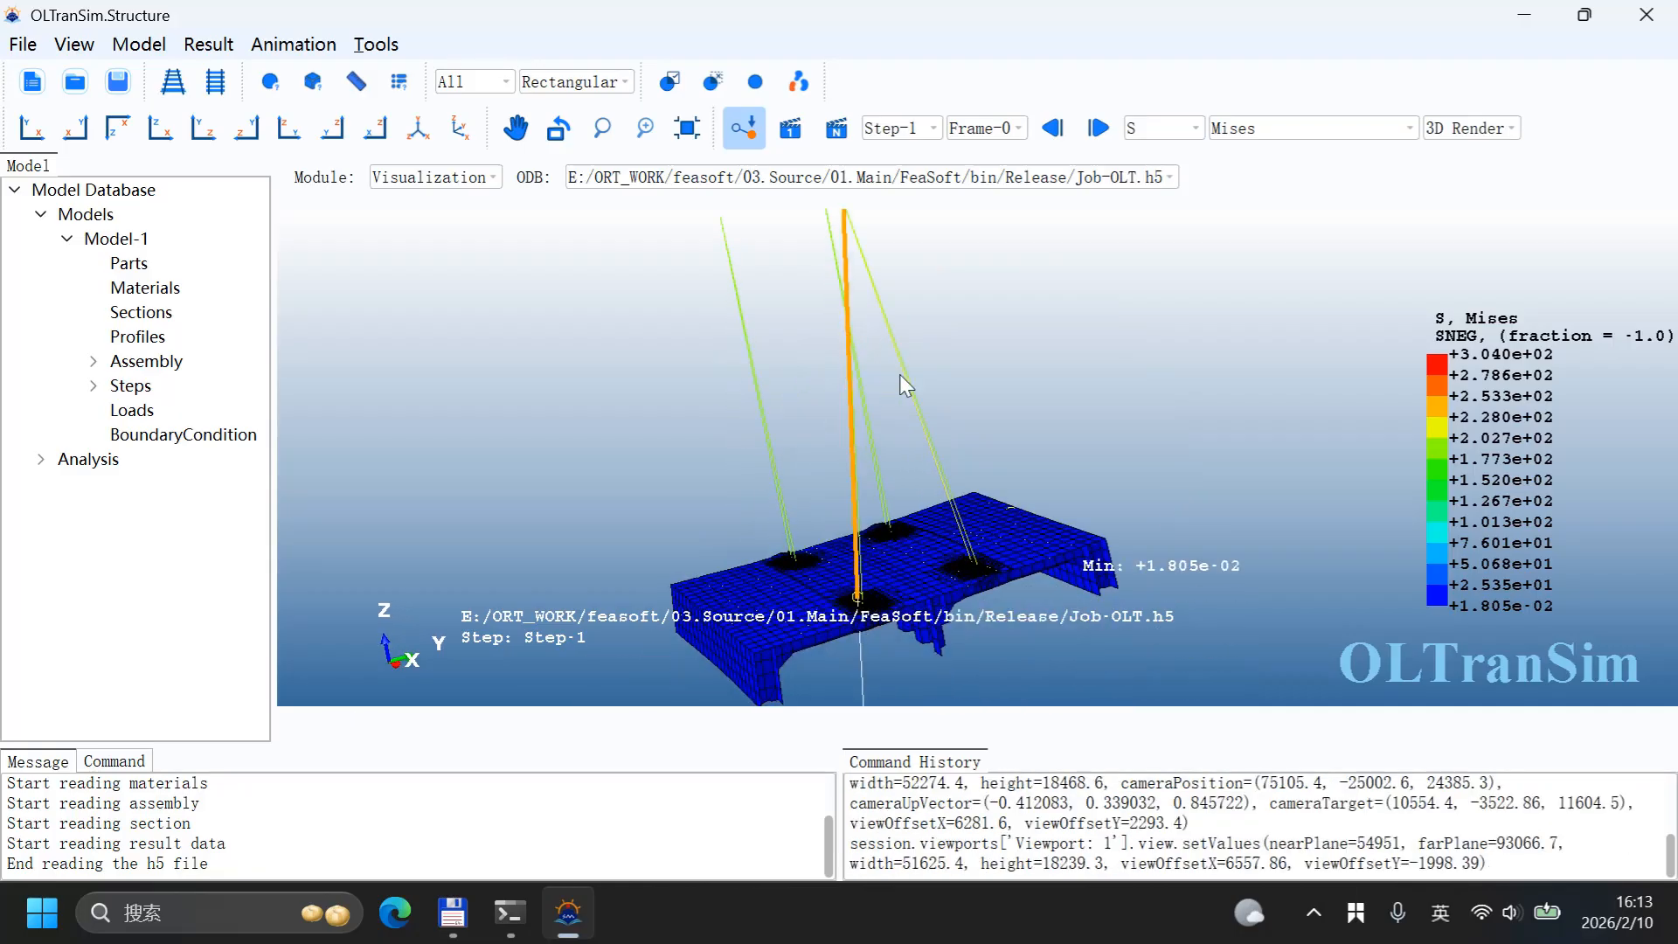
Step: Display the U displacement magnitude contour on the model
click(1195, 131)
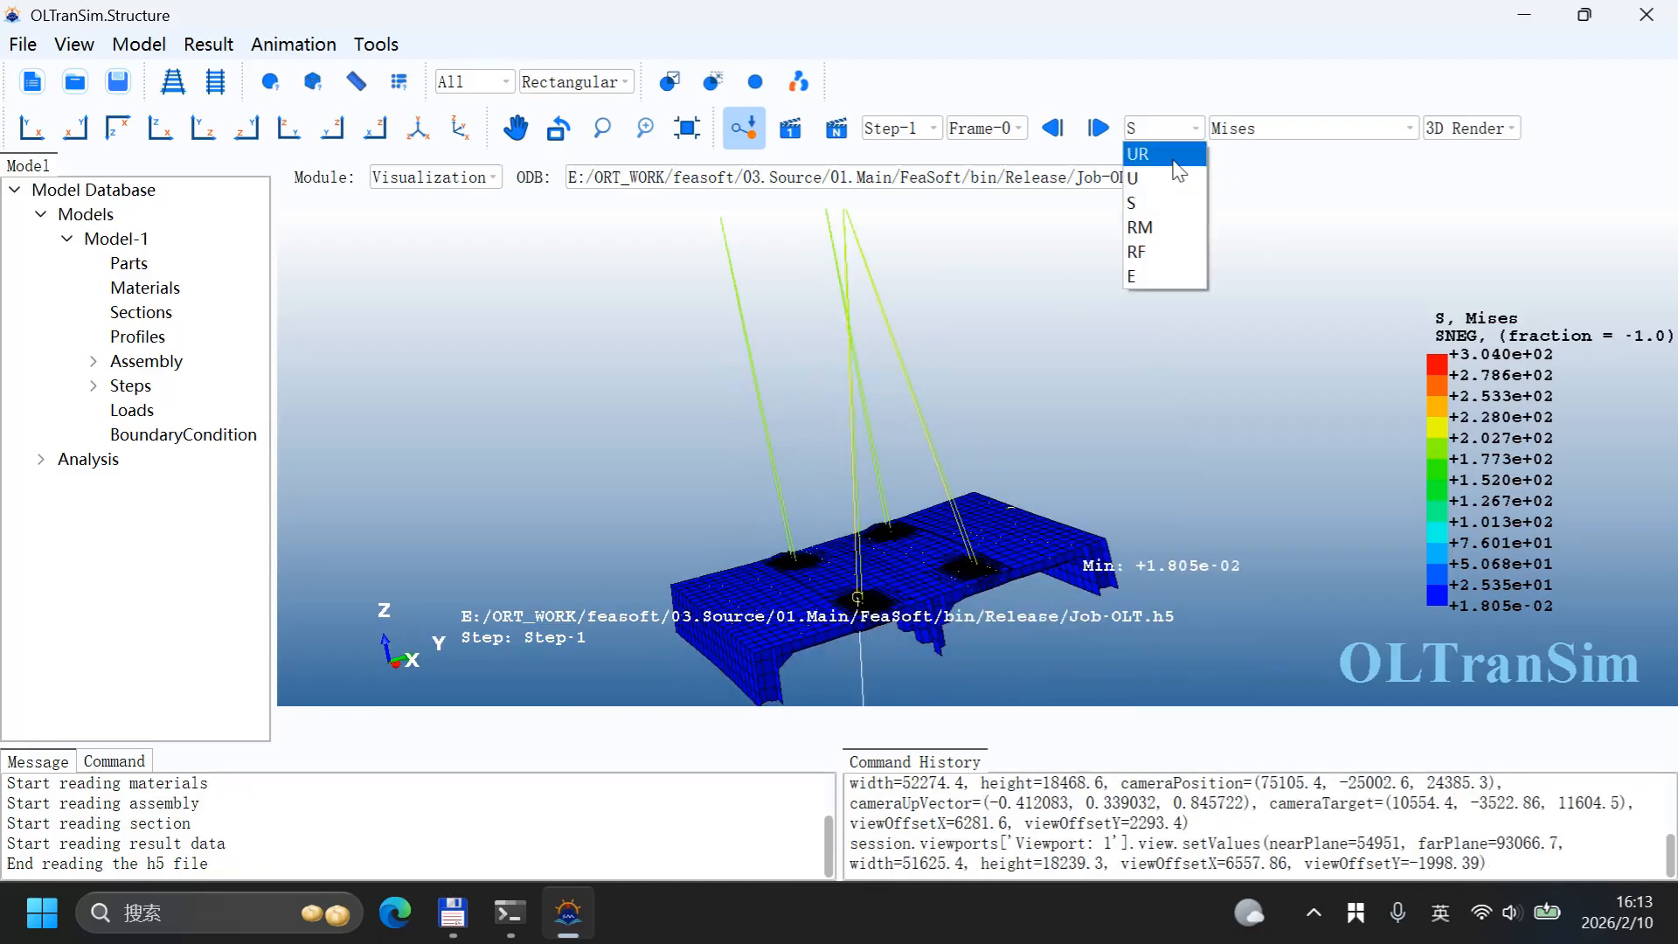
click(1178, 180)
ctrl+alt+drag(1223, 427, 1103, 470)
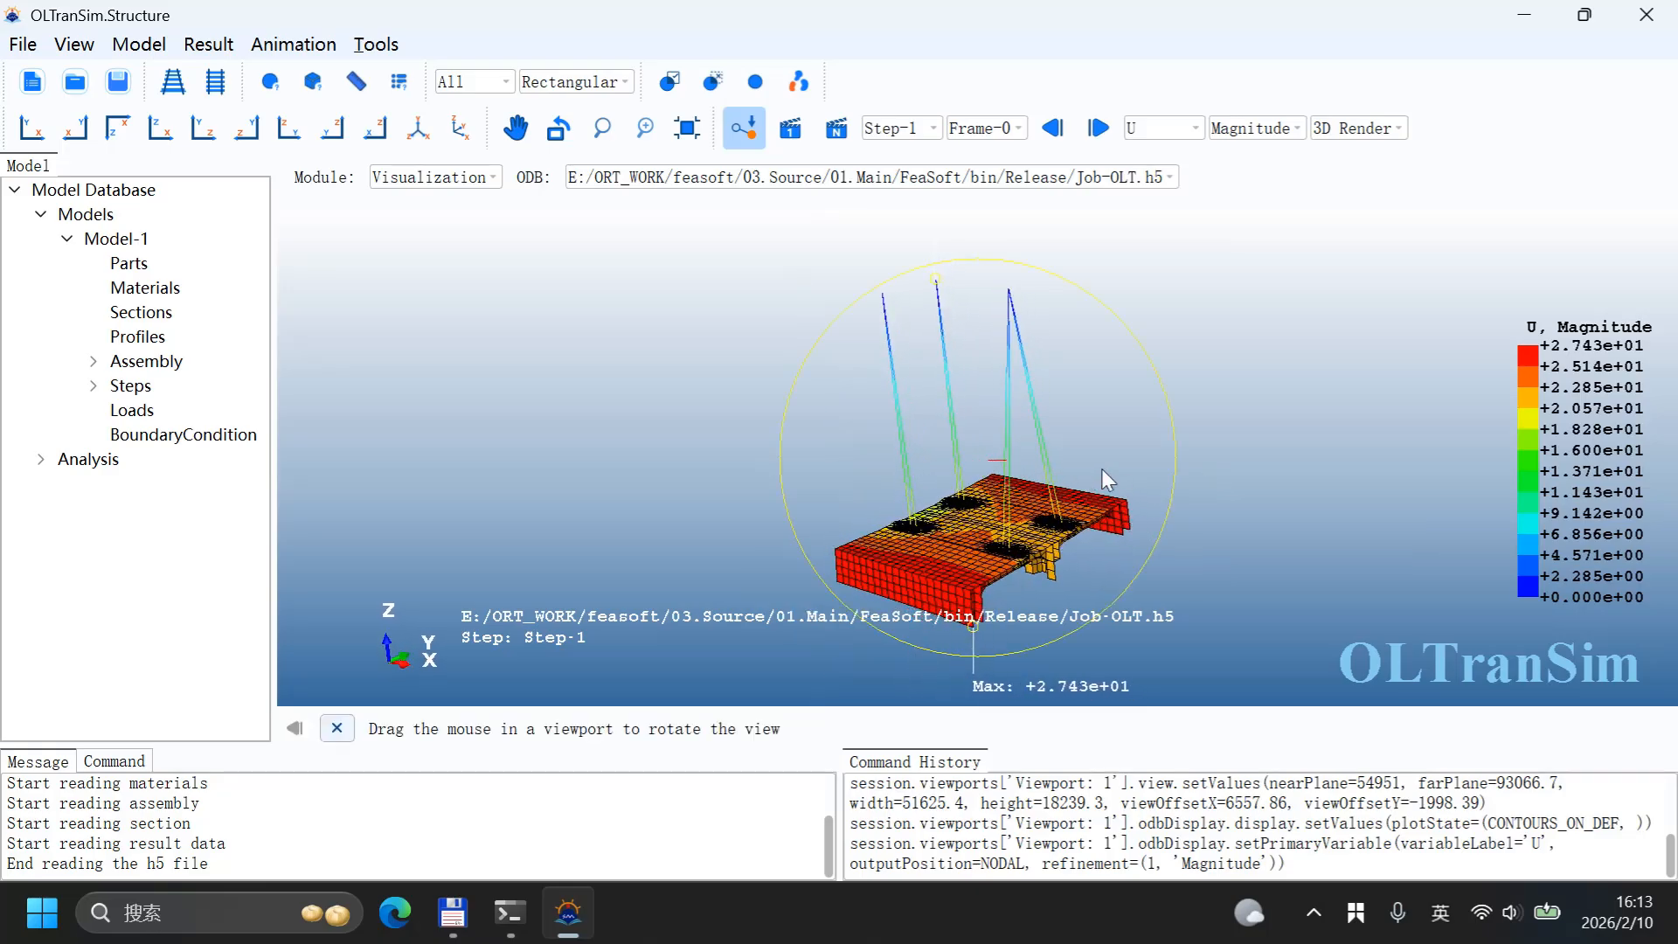
ctrl+alt+drag(1102, 468, 1101, 468)
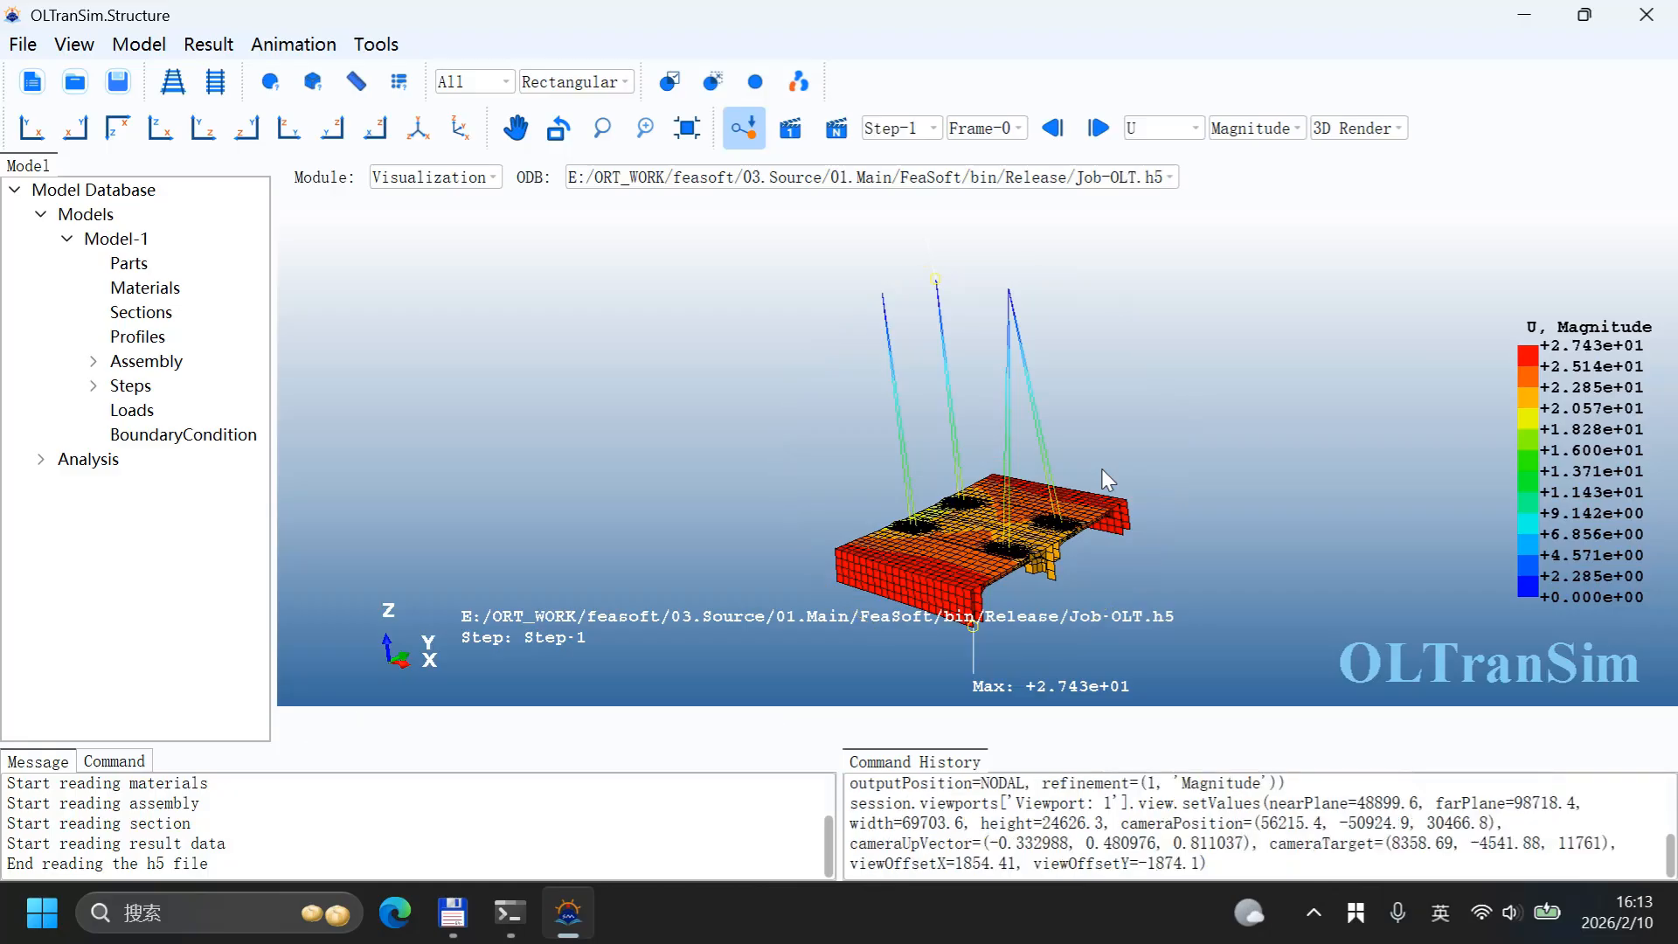